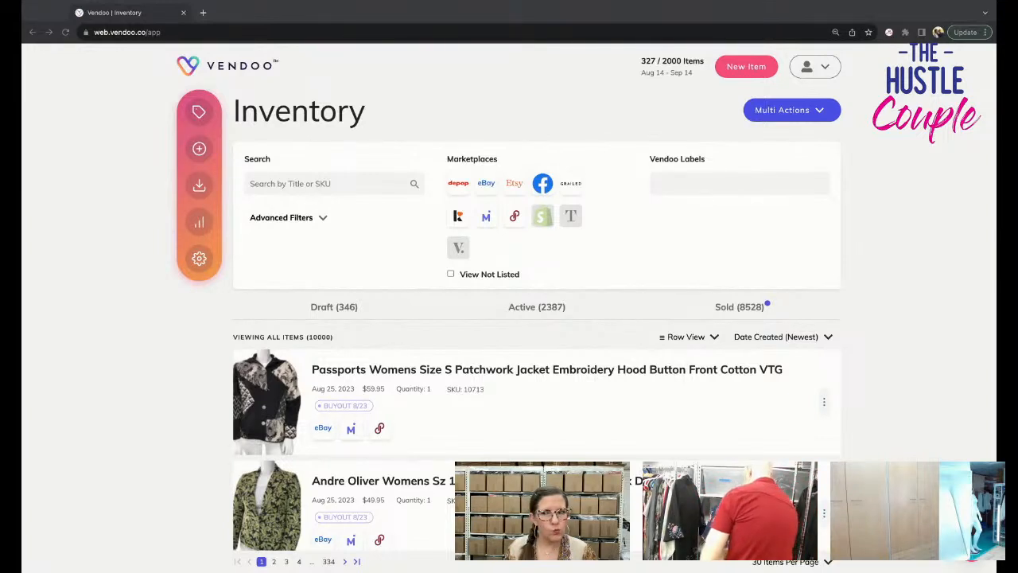
# Limit the Vendoo inventory to draft items.
pyautogui.click(33, 135)
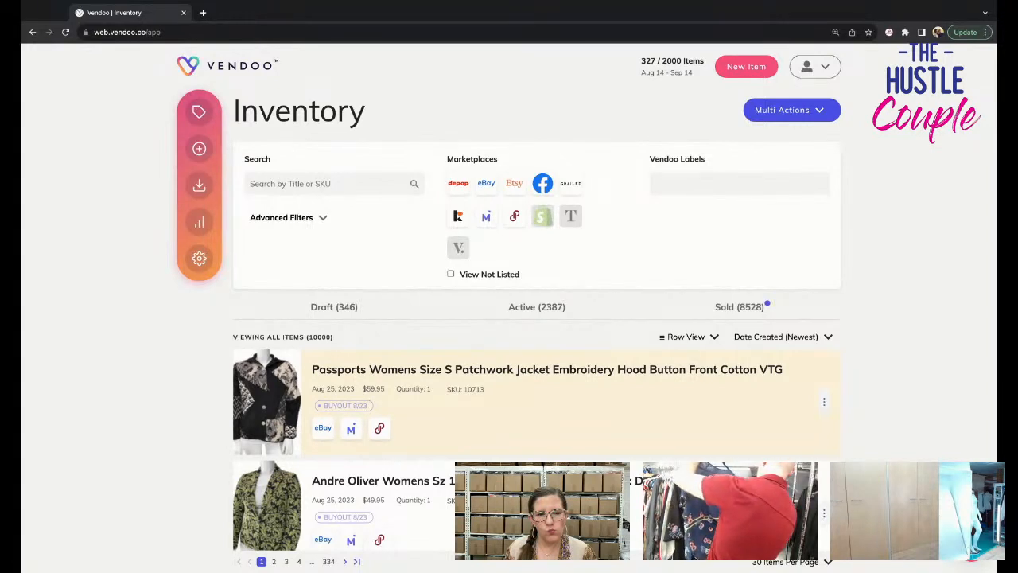
pyautogui.click(334, 307)
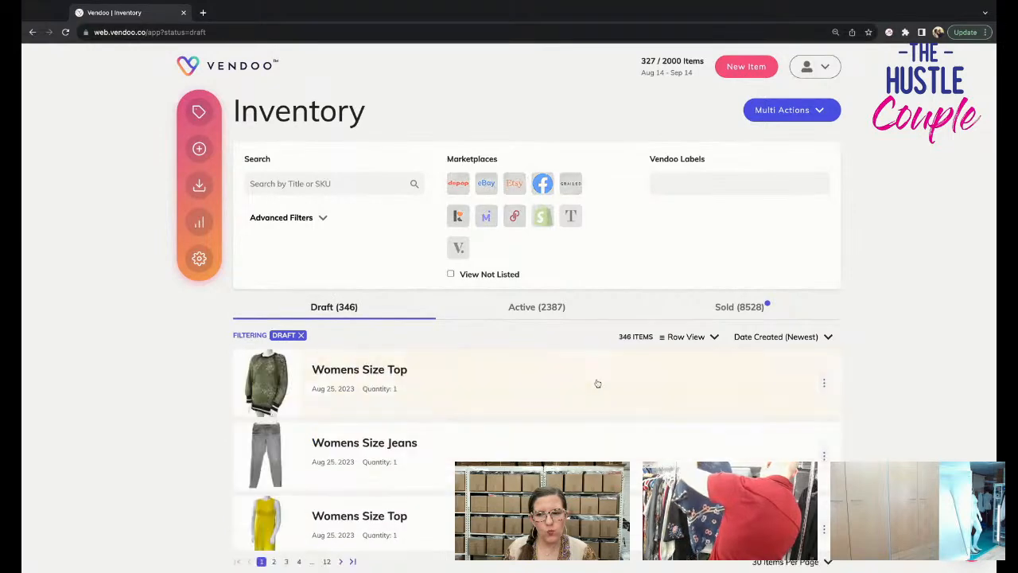
pyautogui.scroll(-2, 634, 420)
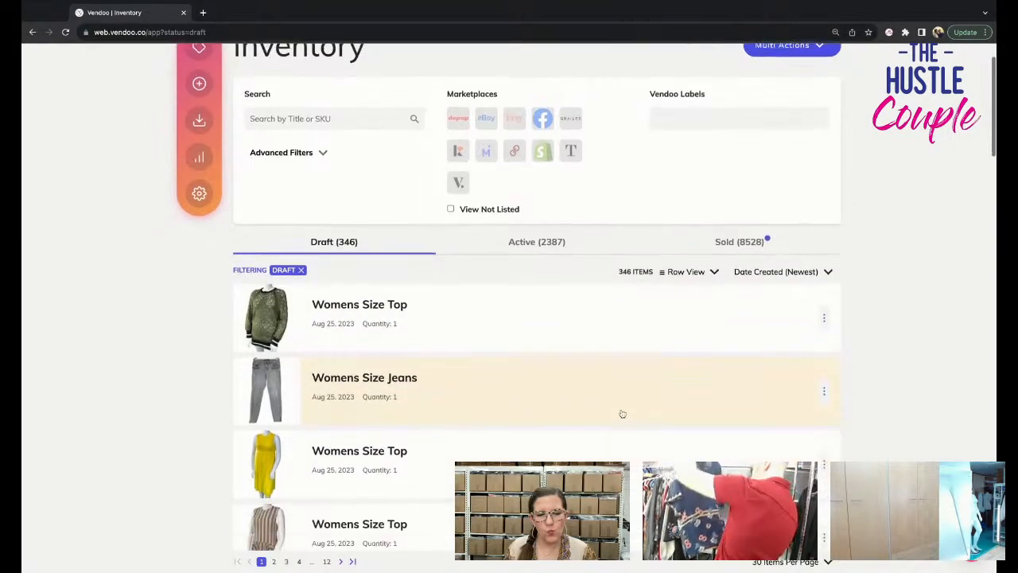
pyautogui.scroll(-1, 622, 414)
pyautogui.click(568, 369)
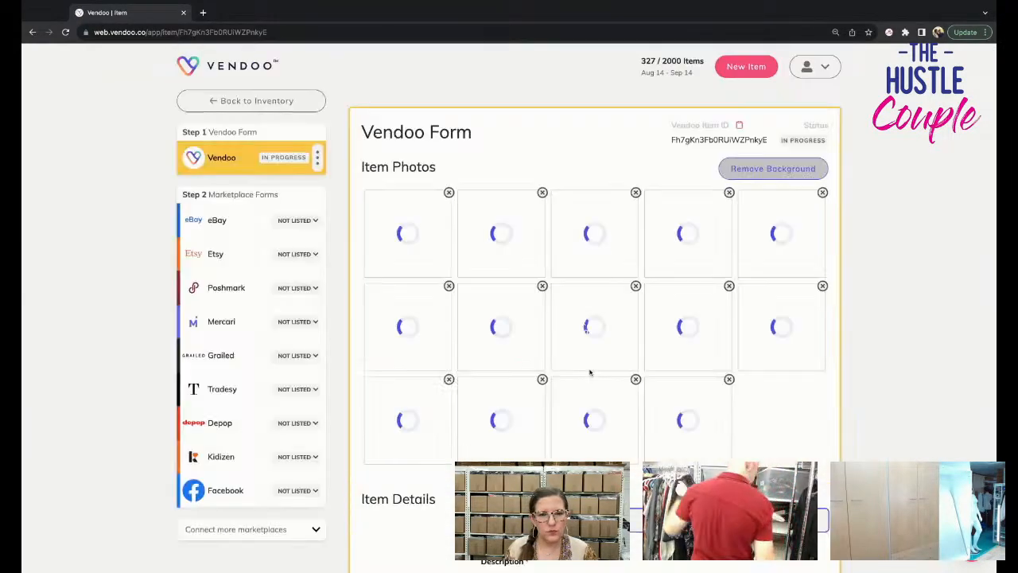
pyautogui.scroll(-1, 501, 342)
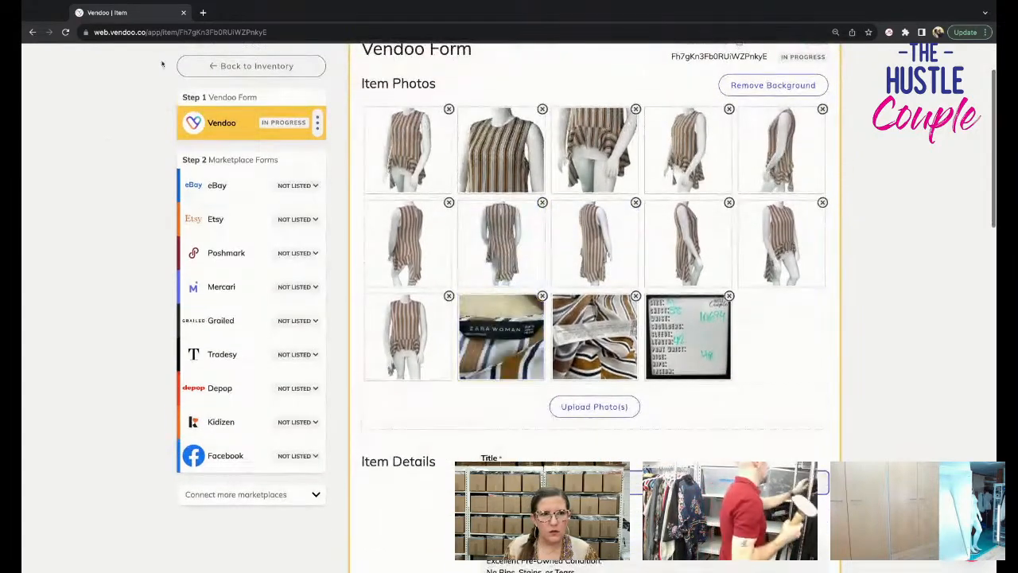
pyautogui.click(213, 75)
# Open the draft "Womens Sweater" listing with the black V-neck top from the inventory.
pyautogui.scroll(-5, 504, 392)
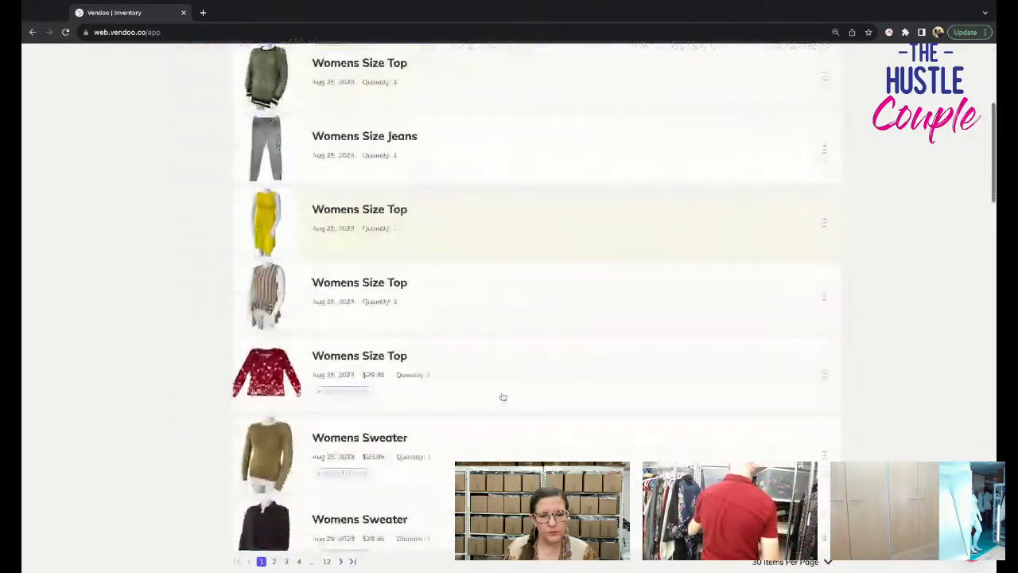
pyautogui.scroll(-1, 502, 396)
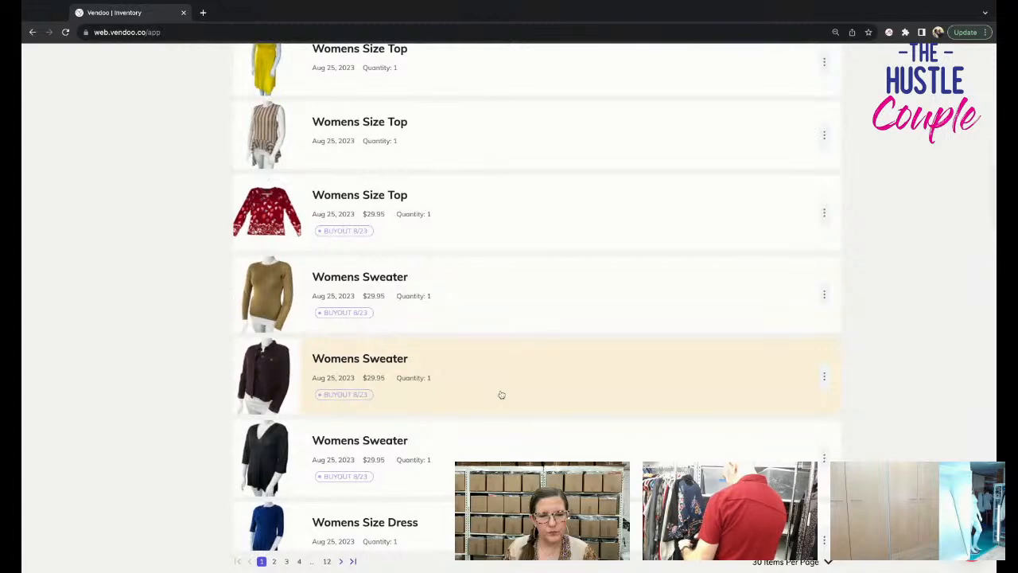
pyautogui.click(475, 454)
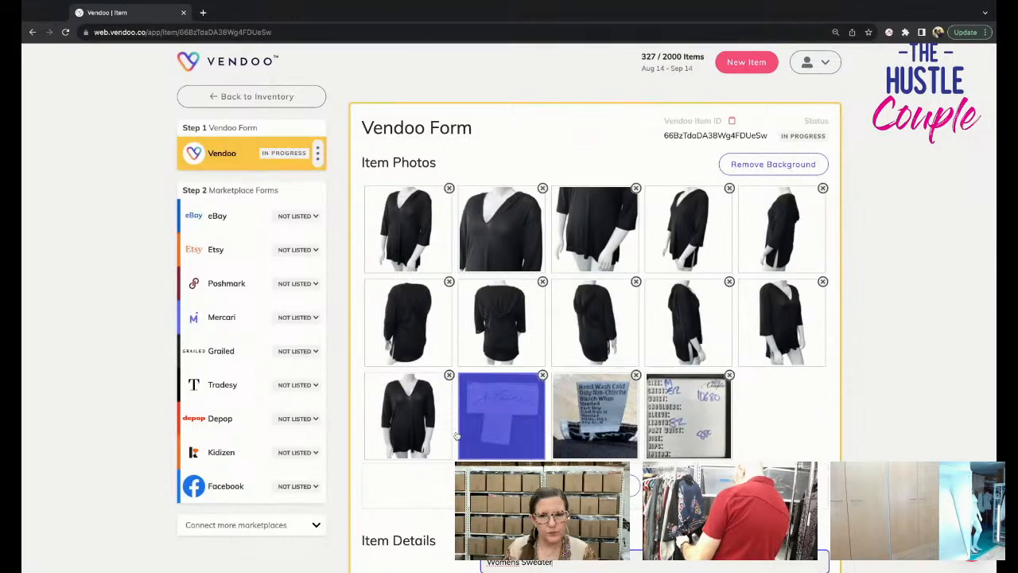
pyautogui.scroll(-1, 457, 433)
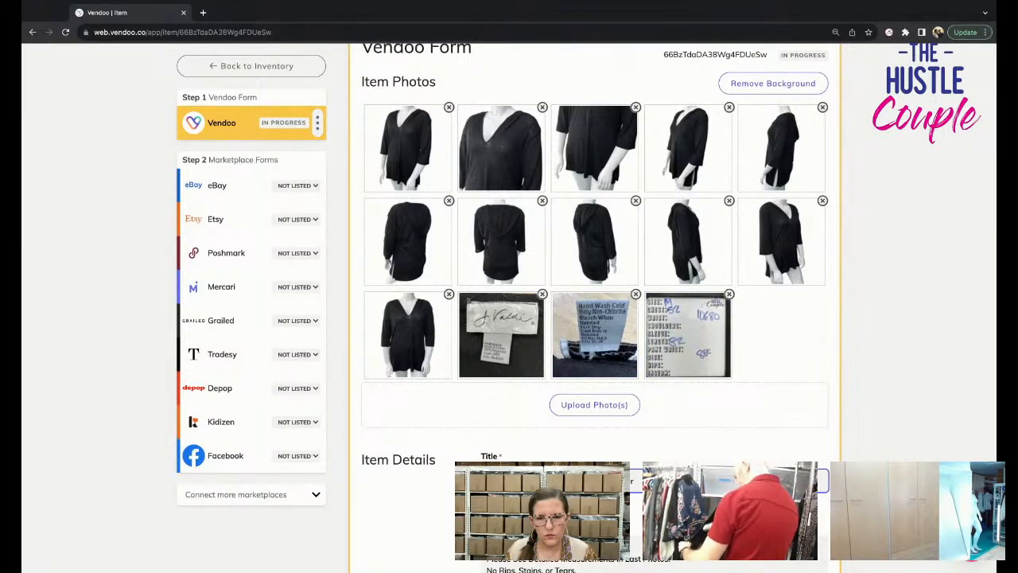
# Title the listing "J Valdi Womens Size M Hooded Sweater Tunic Length Black V Neck Sleeve", checking the brand label photo.
pyautogui.write('Tu')
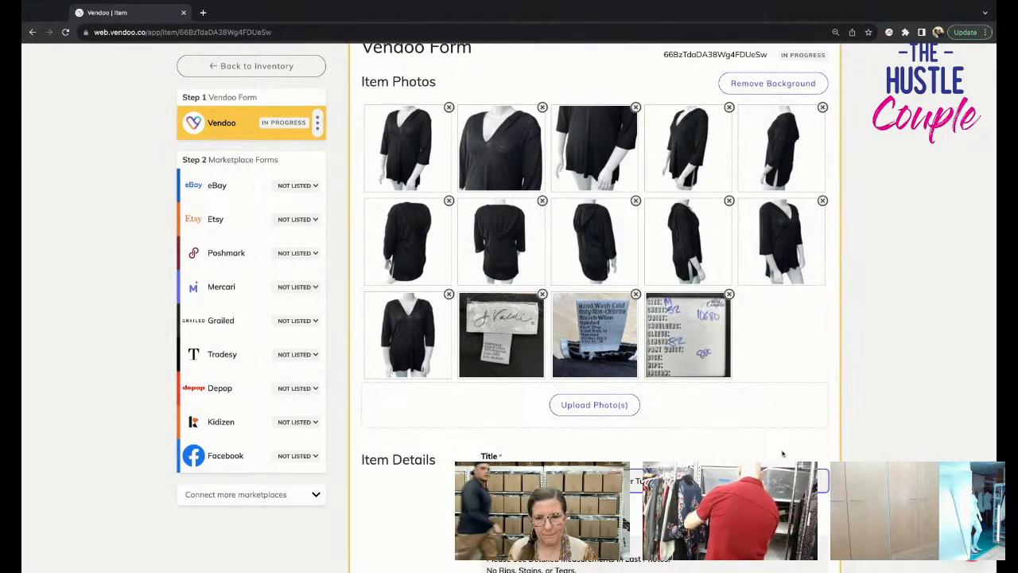
pyautogui.click(501, 334)
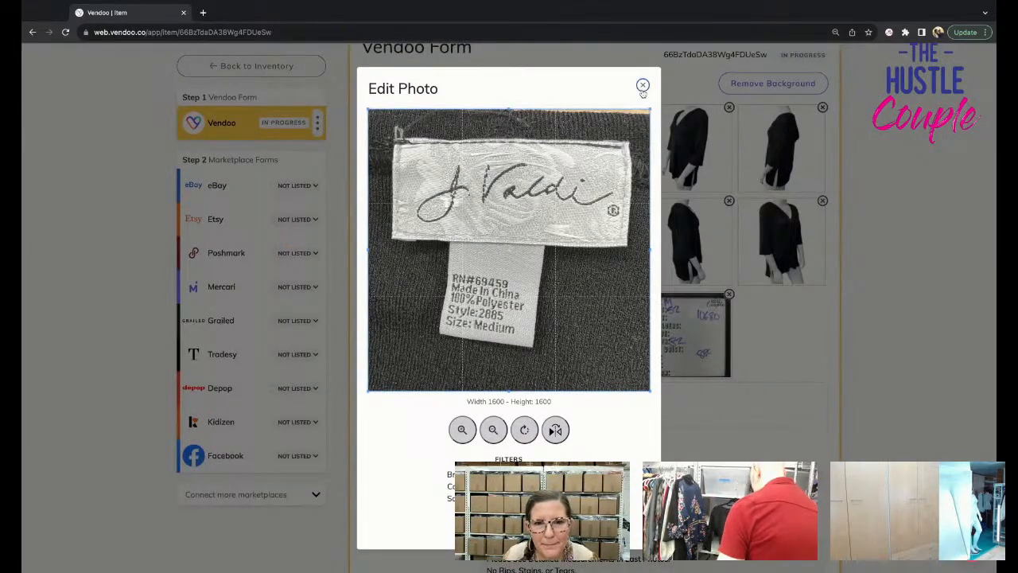
pyautogui.click(643, 85)
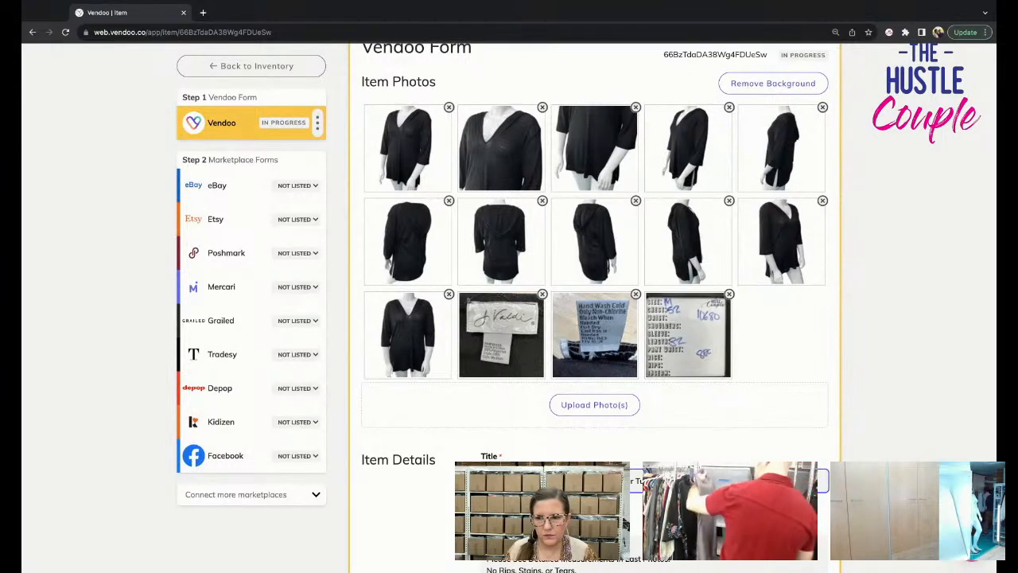
pyautogui.press('super+Tab')
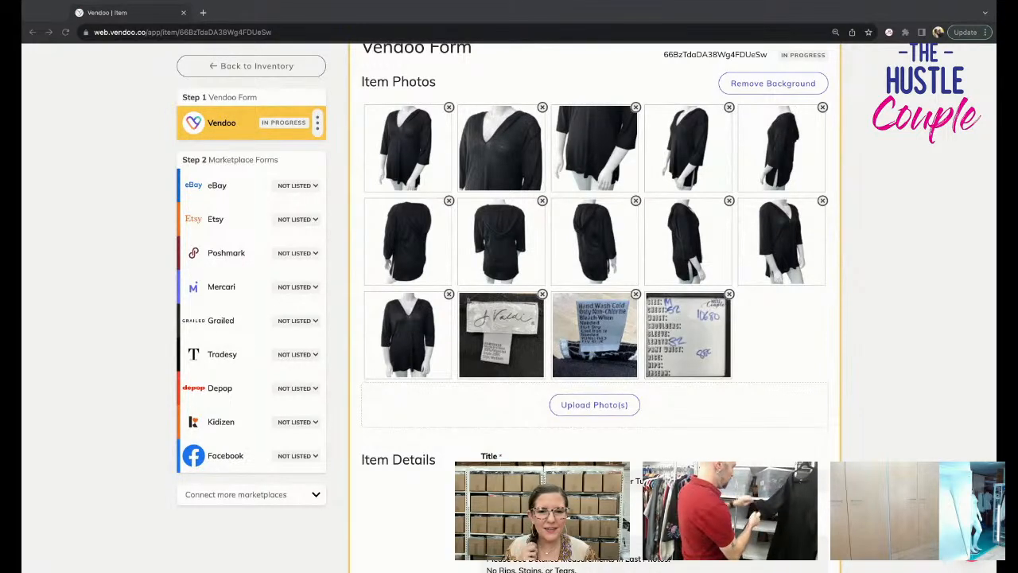
pyautogui.scroll(-1, 509, 238)
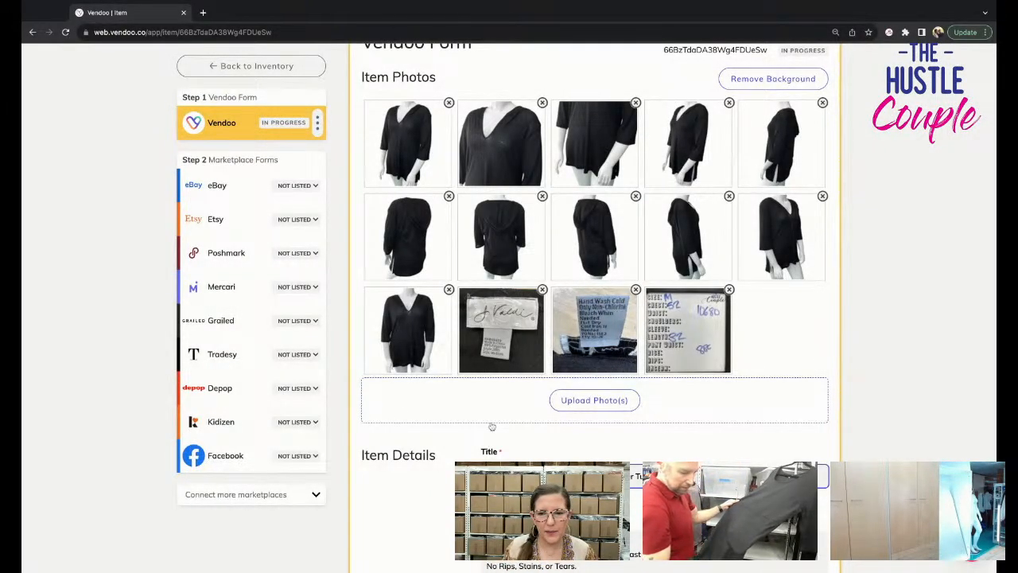
pyautogui.scroll(-1, 507, 425)
# Copy the brand name "J Valdi" from the start of the listing title.
pyautogui.moveTo(544, 435); pyautogui.dragTo(530, 435)
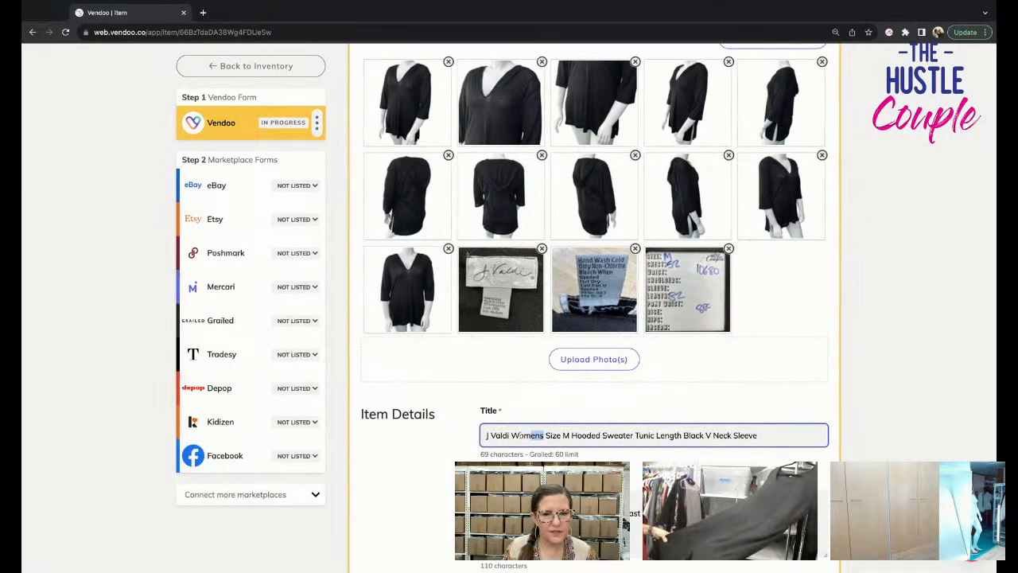
pyautogui.click(508, 435)
pyautogui.moveTo(508, 435); pyautogui.dragTo(453, 438)
pyautogui.scroll(1, 453, 438)
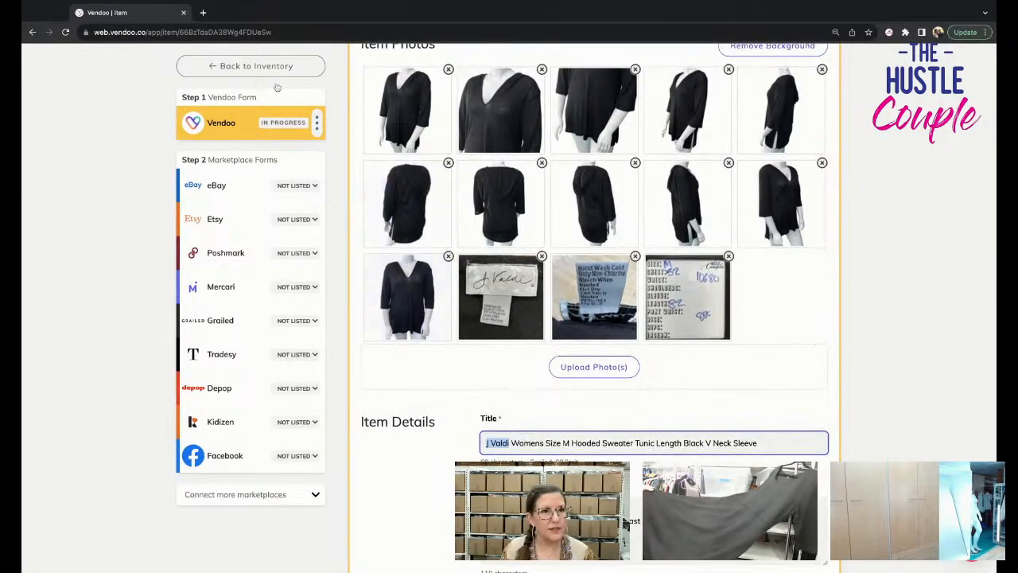
# Open eBay Seller Hub's drafts page in a new browser tab.
pyautogui.hotkey('ctrl', 't')
pyautogui.write('msu')
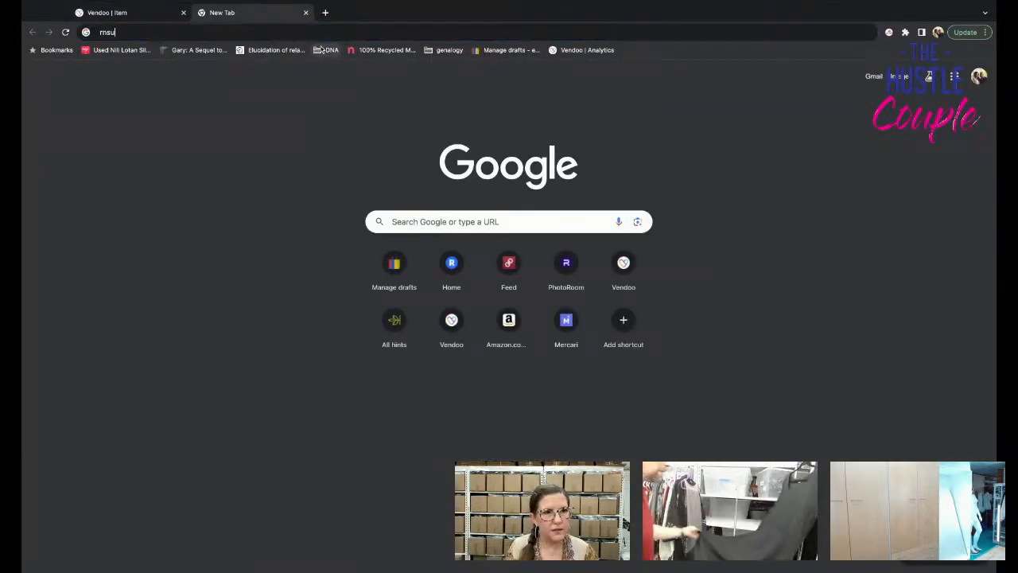
pyautogui.press('BackSpace')
pyautogui.press('BackSpace')
pyautogui.write('ea')
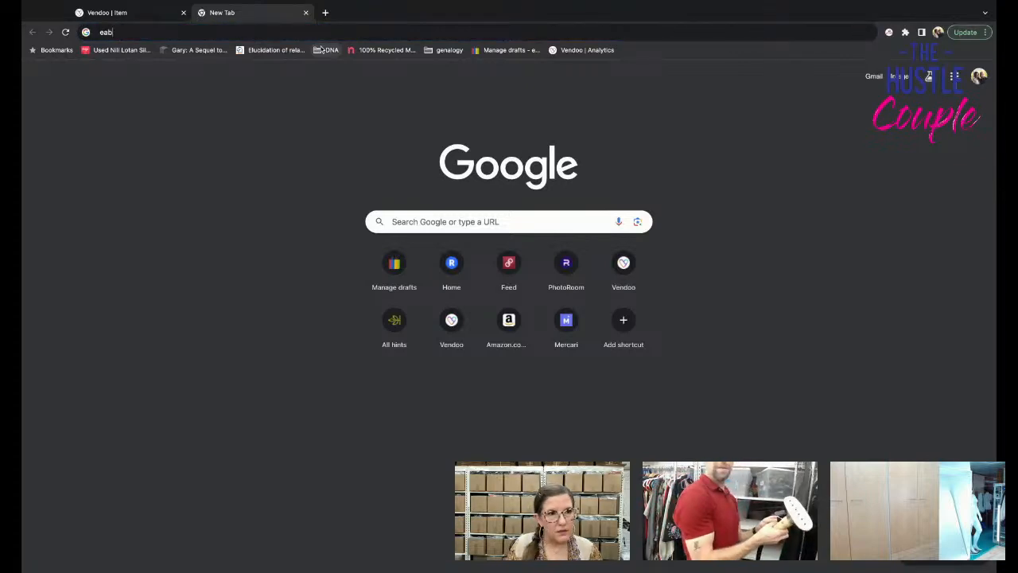
pyautogui.write('bay.com/sh/lst/drafts')
pyautogui.press('Return')
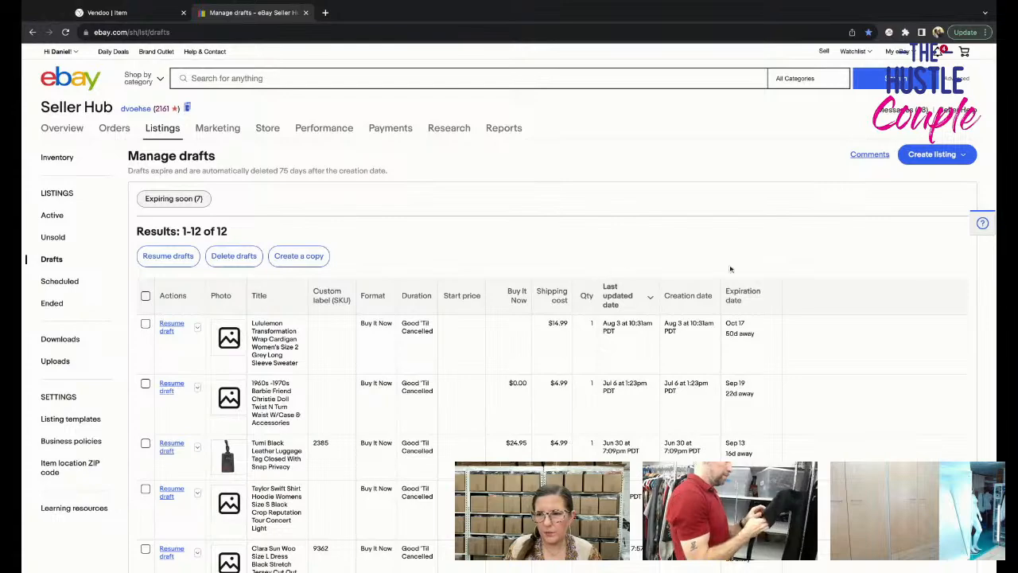
# Open Terapeak product research in eBay Seller Hub and search for "J Valdi" over the last 2 years.
pyautogui.moveTo(995, 305); pyautogui.dragTo(969, 305)
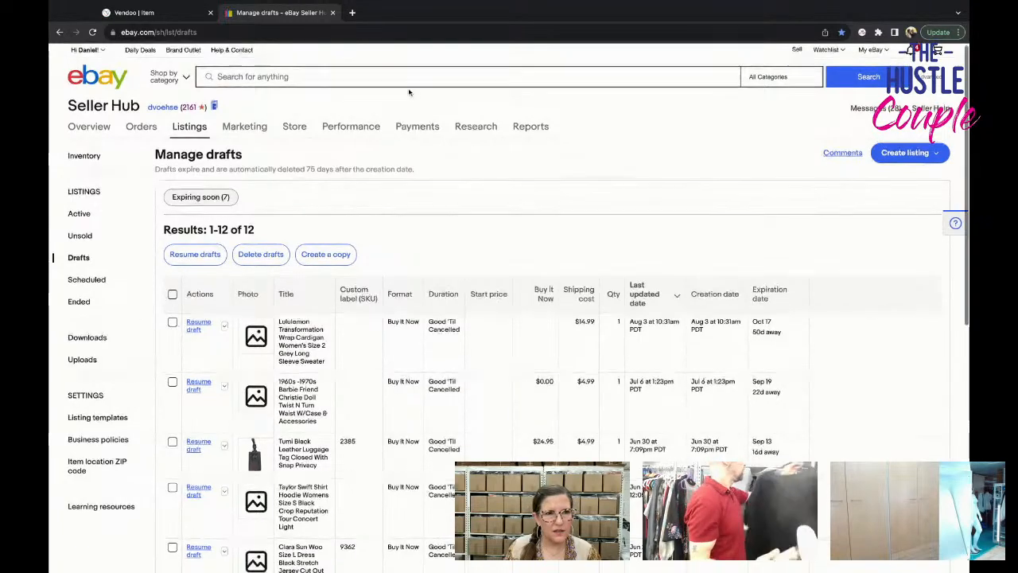
pyautogui.click(413, 78)
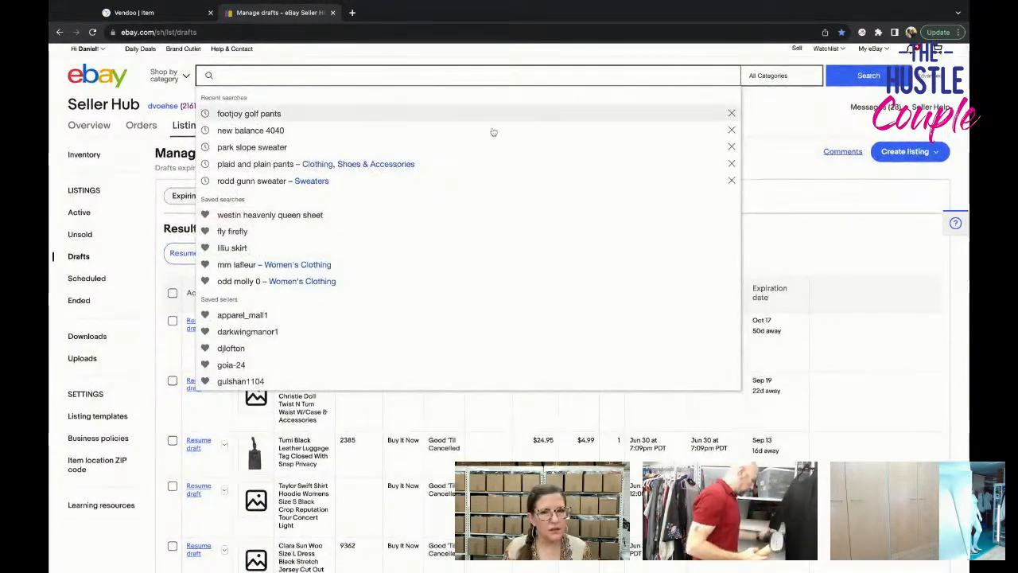
pyautogui.click(783, 146)
pyautogui.scroll(-1, 783, 146)
pyautogui.moveTo(477, 124)
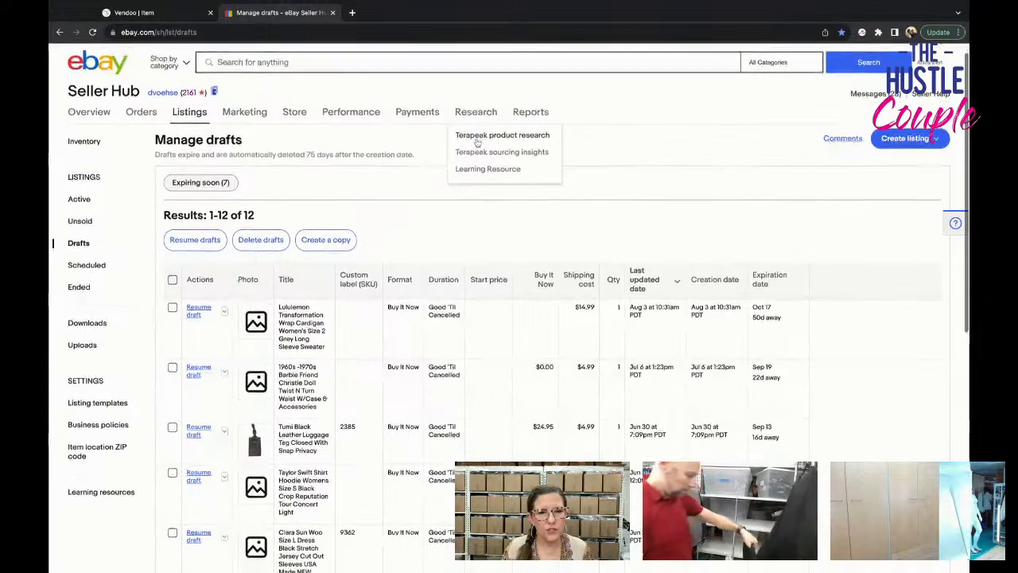
pyautogui.click(476, 141)
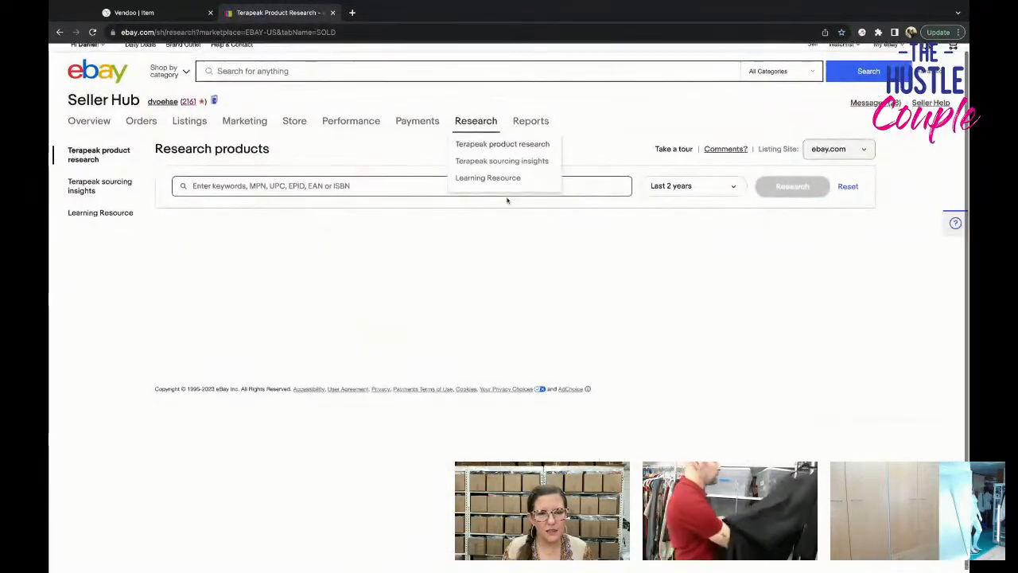
pyautogui.write('J Valdi')
pyautogui.press('Return')
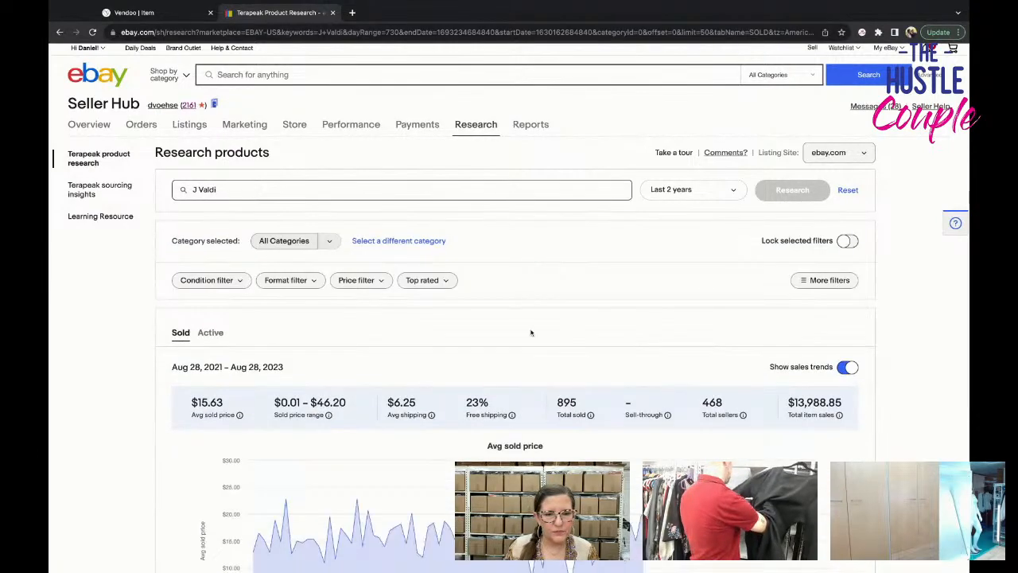
# Examine the sold J Valdi listings for comparable garments, title wording and average sold prices.
pyautogui.scroll(-5, 529, 334)
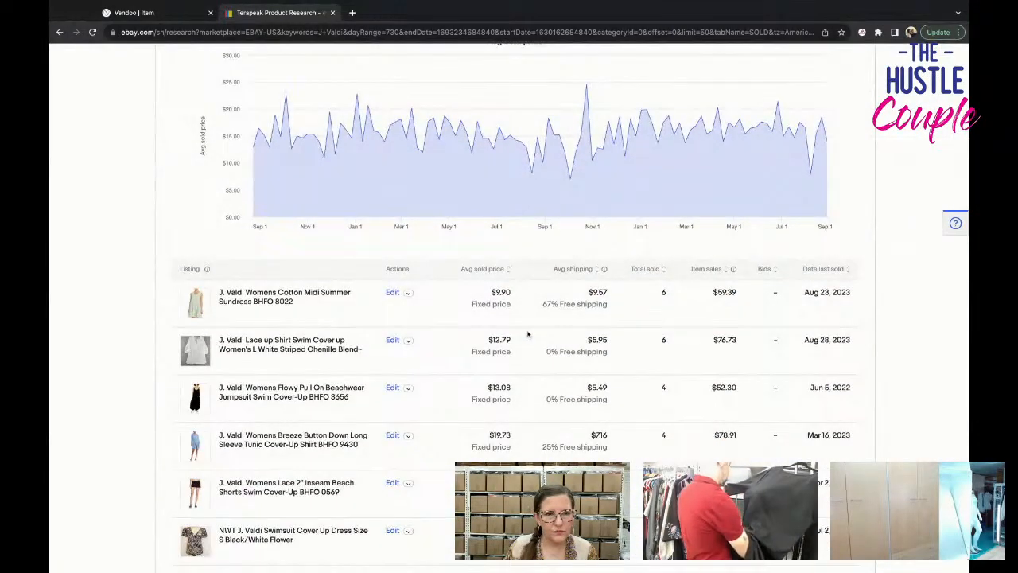
pyautogui.scroll(-2, 528, 335)
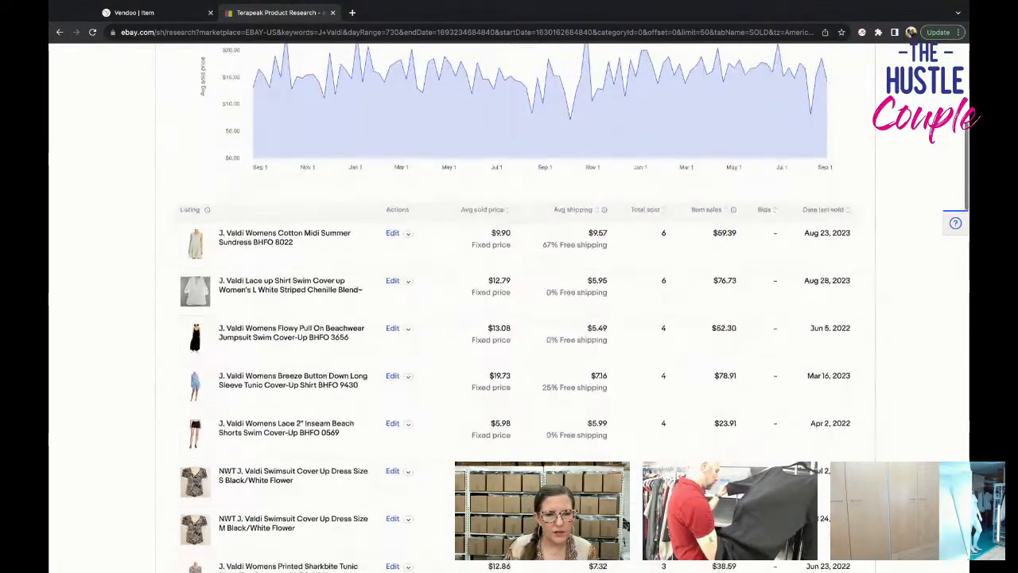
pyautogui.scroll(-5, 509, 318)
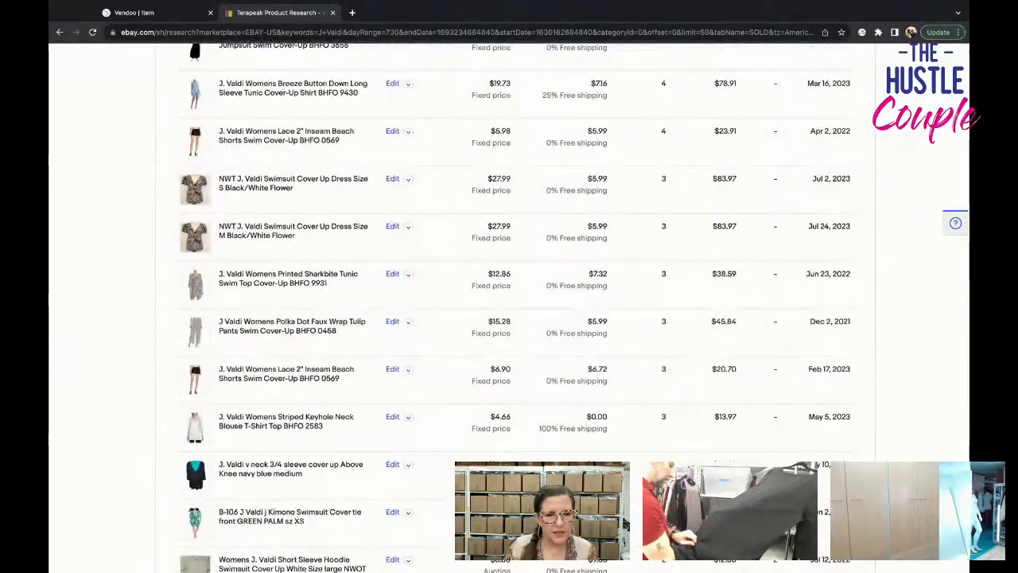
pyautogui.scroll(-1, 509, 318)
pyautogui.scroll(-3, 509, 319)
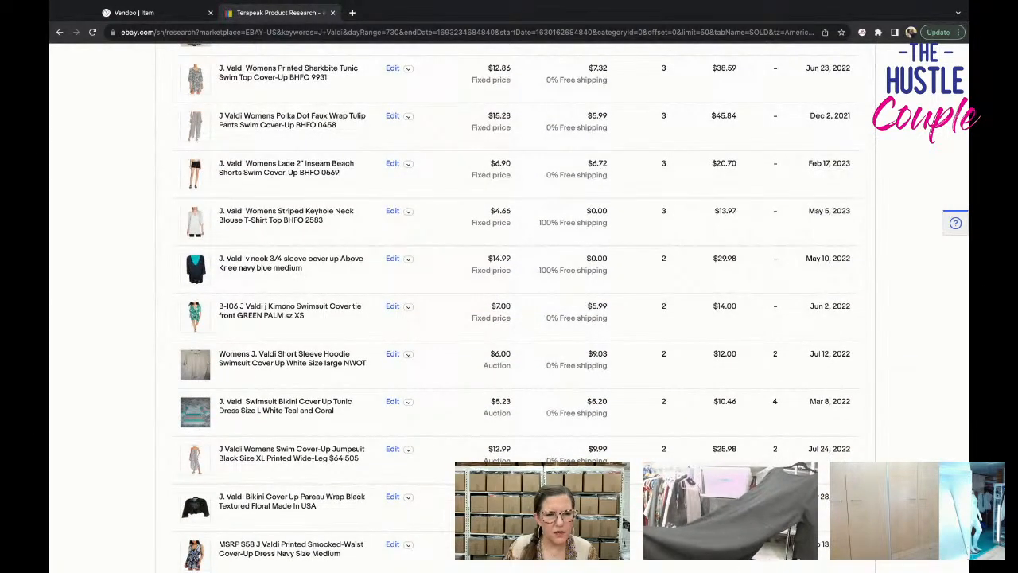
pyautogui.scroll(-1, 509, 318)
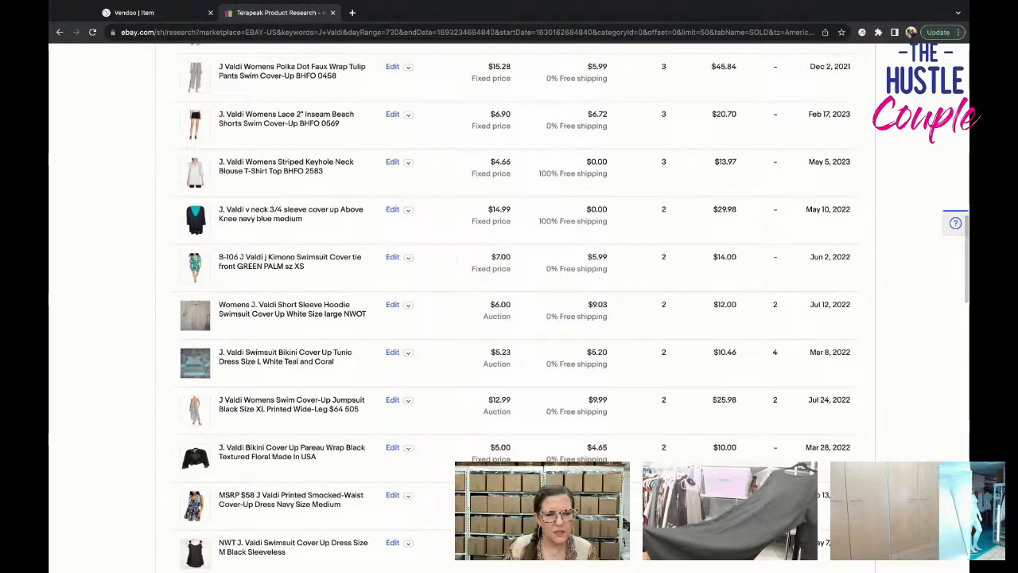
pyautogui.scroll(-3, 509, 318)
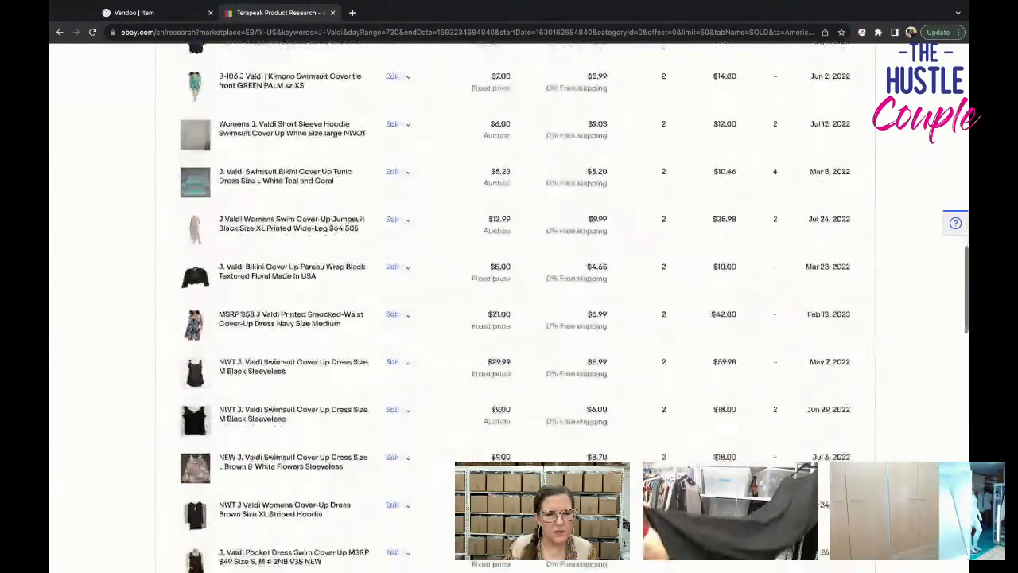
pyautogui.scroll(-4, 509, 318)
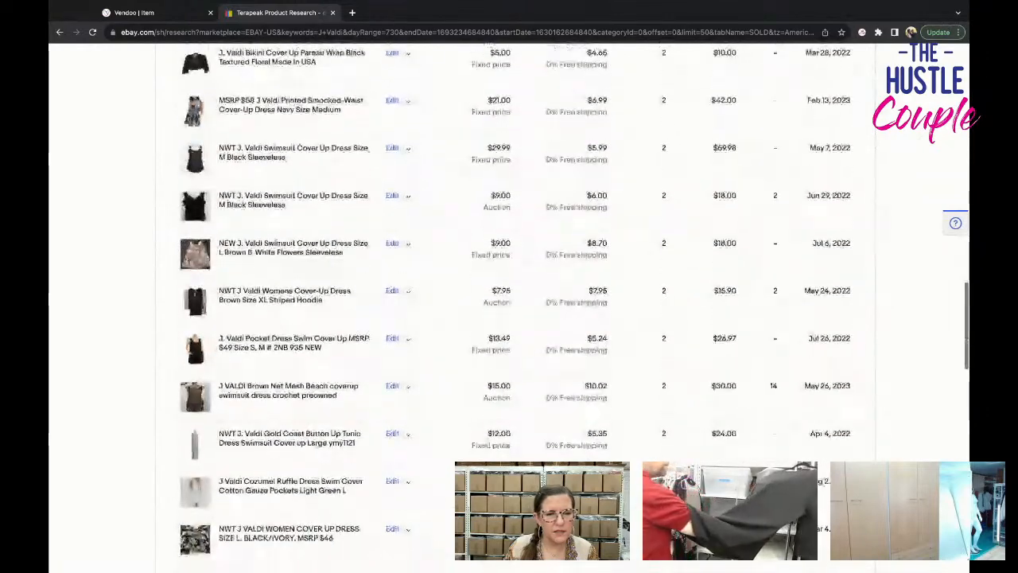
pyautogui.scroll(-5, 725, 258)
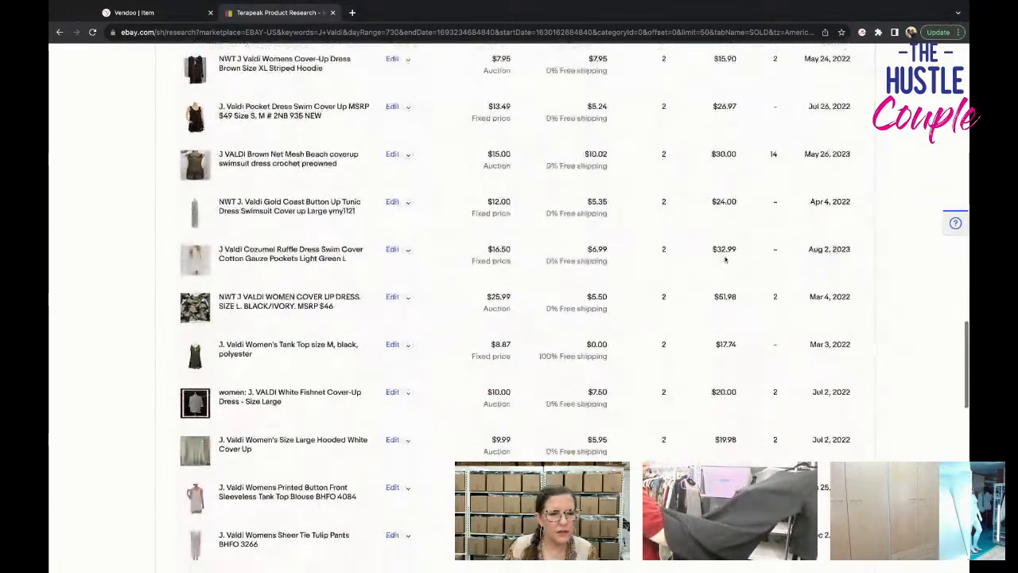
# Return to the Vendoo listing and replace "Sweater" in the title with "Swim Cover Up".
pyautogui.click(134, 12)
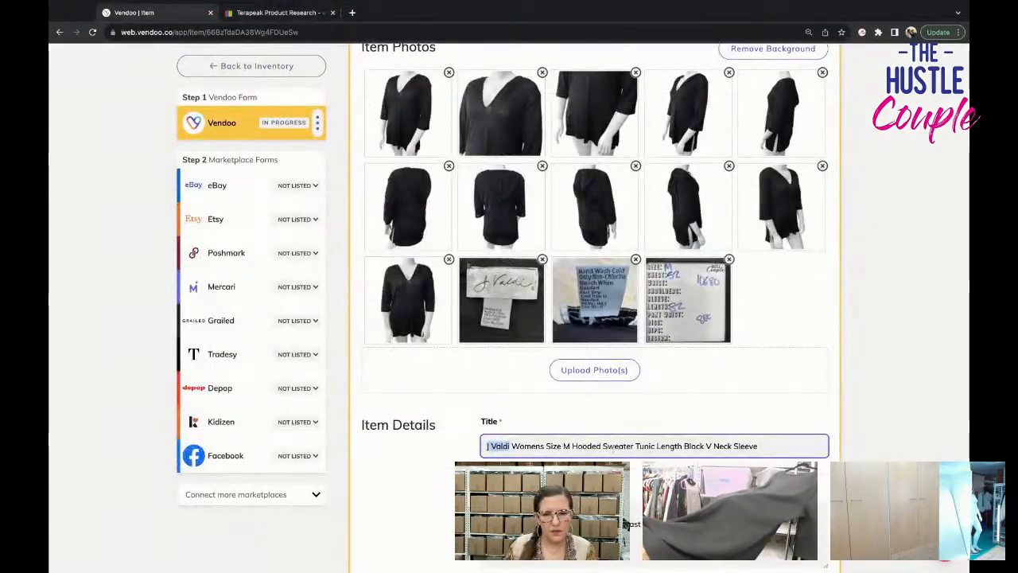
pyautogui.click(636, 446)
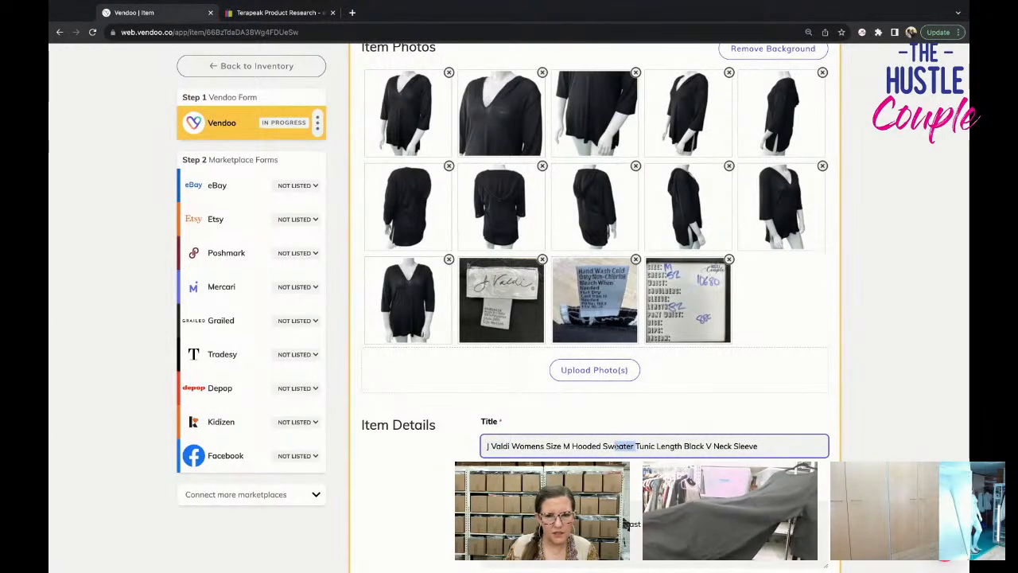
pyautogui.press('BackSpace')
pyautogui.press('BackSpace')
pyautogui.press('BackSpace')
pyautogui.press('BackSpace')
pyautogui.press('BackSpace')
pyautogui.press('BackSpace')
pyautogui.press('BackSpace')
pyautogui.press('BackSpace')
pyautogui.write('Swim C')
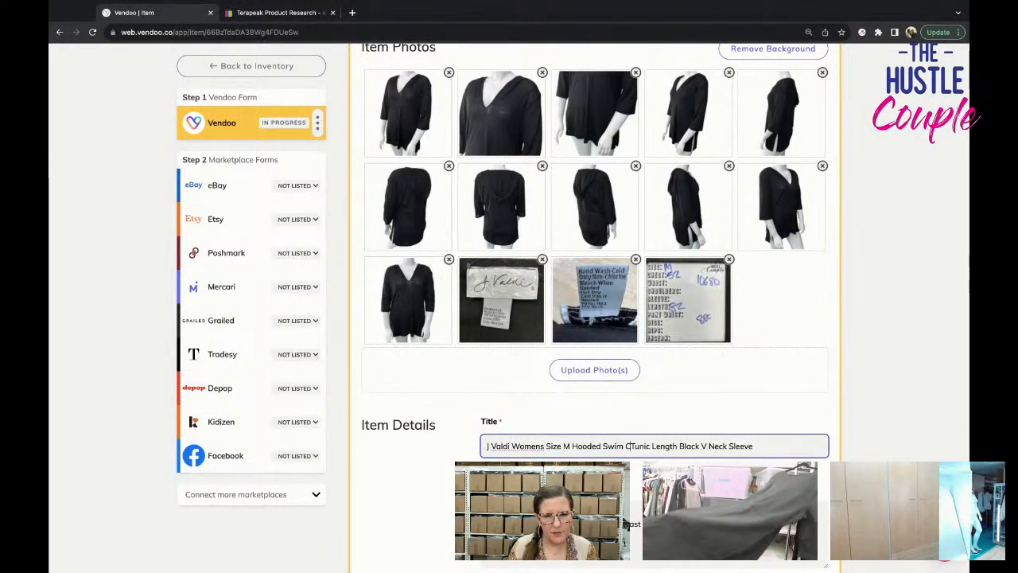
pyautogui.write('over')
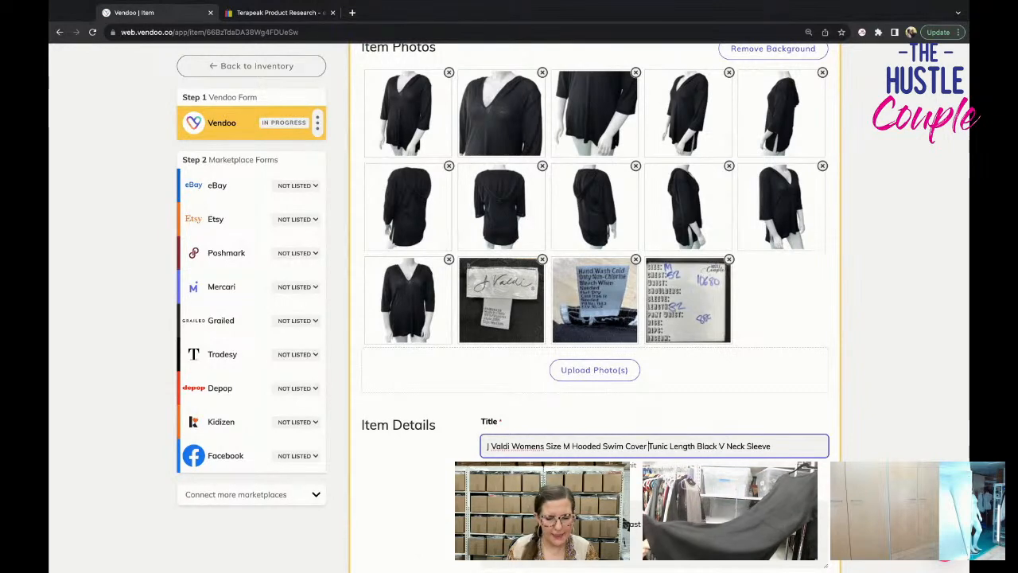
pyautogui.write(' Up')
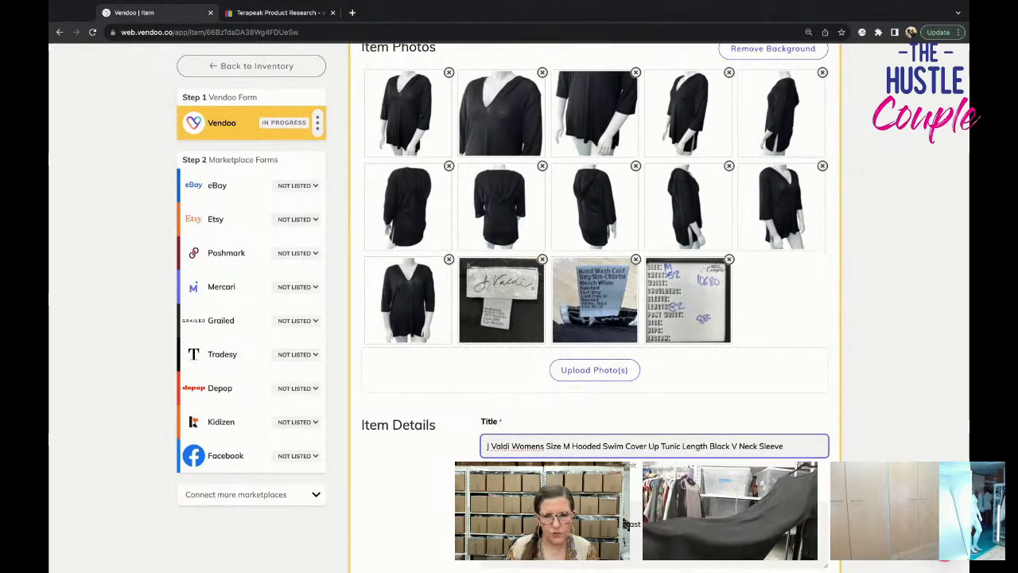
# Insert "3/4" before "Sleeve" in the listing title.
pyautogui.click(760, 446)
pyautogui.write('3/')
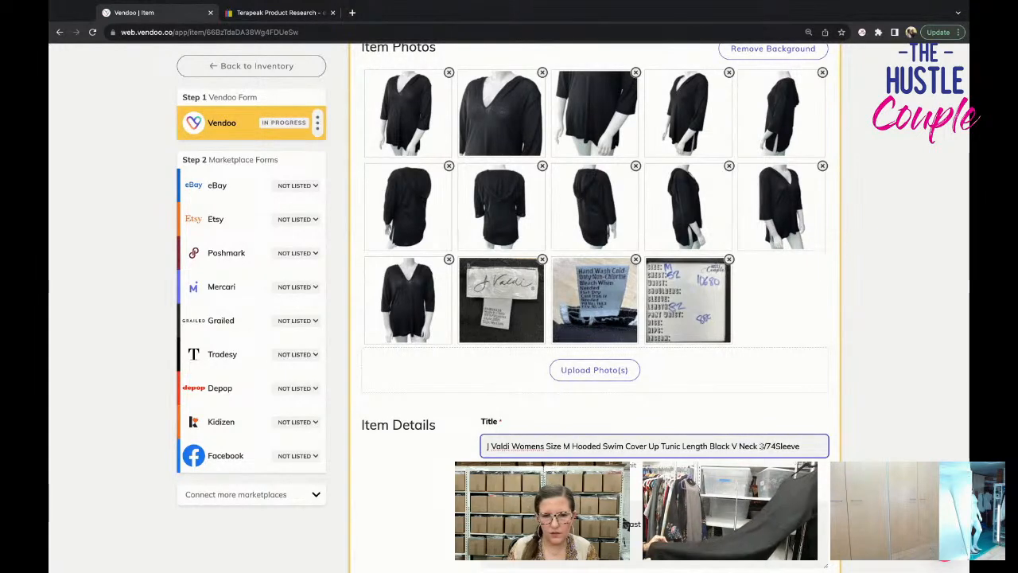
pyautogui.write('4')
# Copy the full title into a new first line of the description.
pyautogui.press('super+a')
pyautogui.press('super+c')
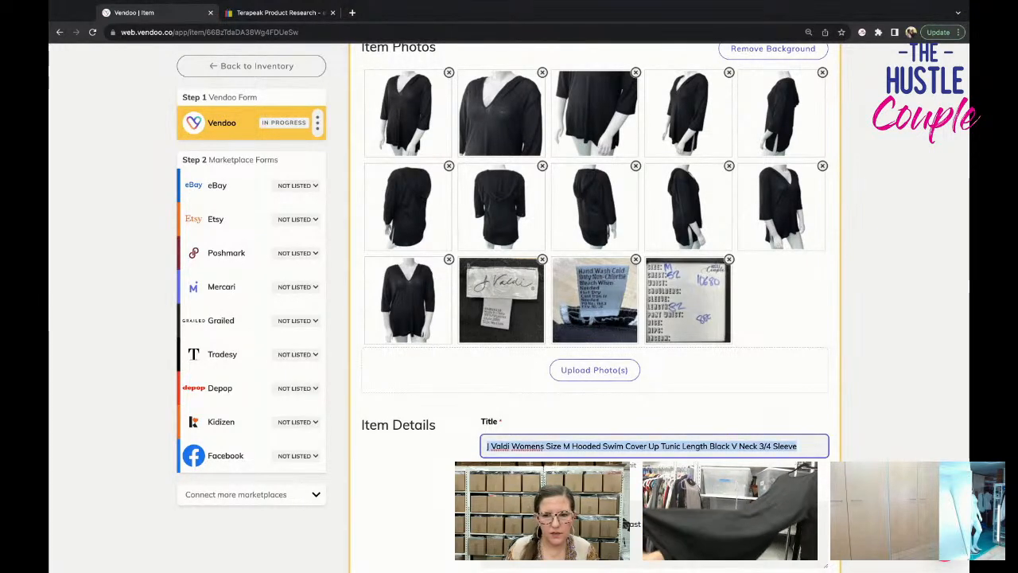
pyautogui.scroll(-2, 650, 456)
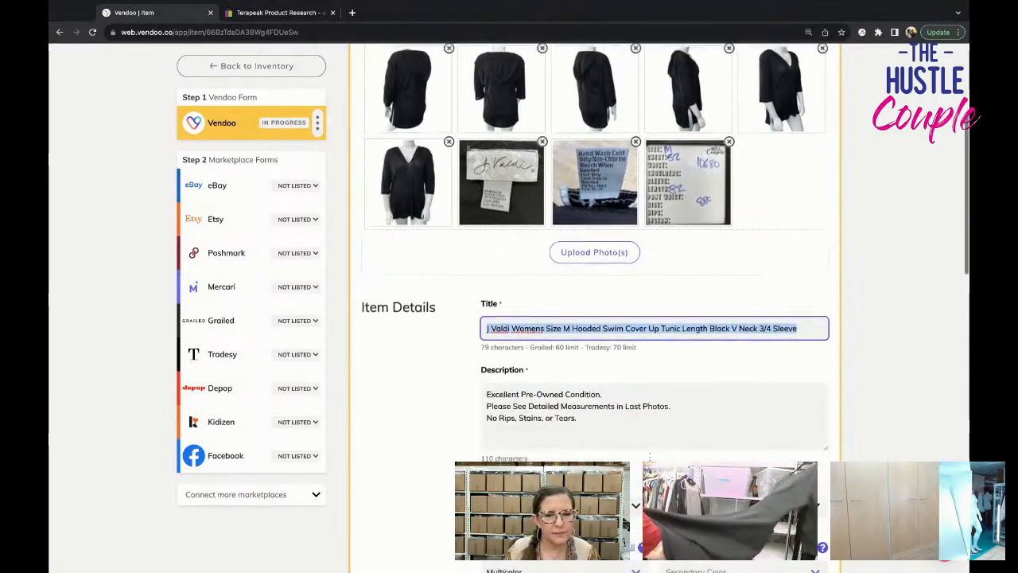
pyautogui.click(485, 366)
pyautogui.press('Return')
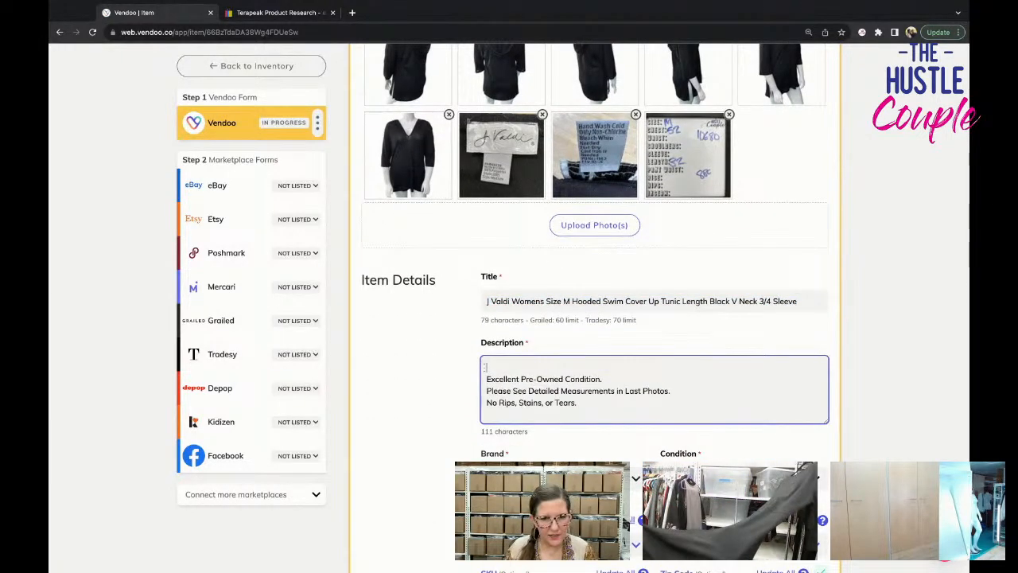
pyautogui.press('super+v')
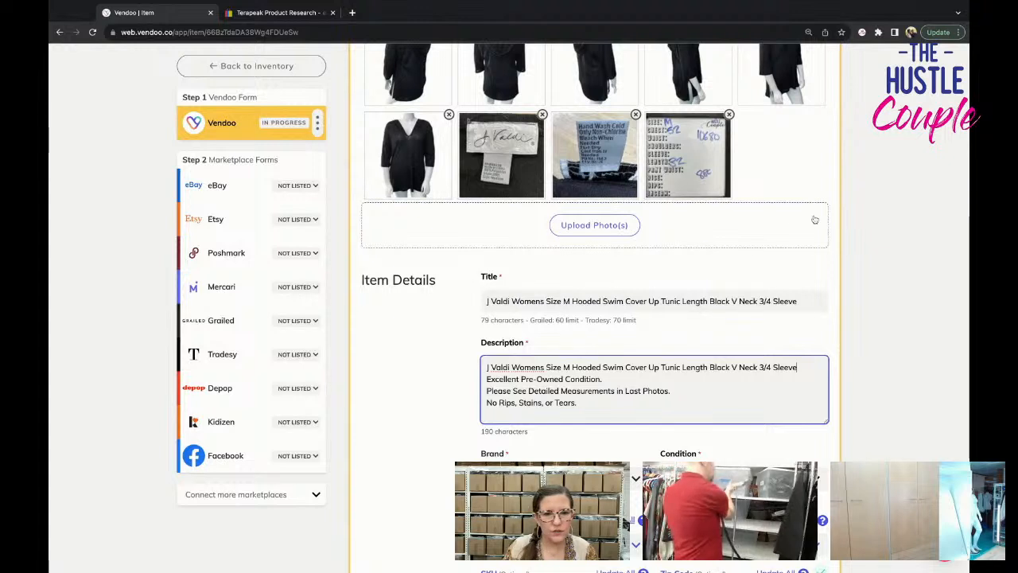
# Set the brand to J Valdi and the primary color to Black.
pyautogui.scroll(-1, 700, 389)
pyautogui.click(700, 439)
pyautogui.scroll(-1, 700, 439)
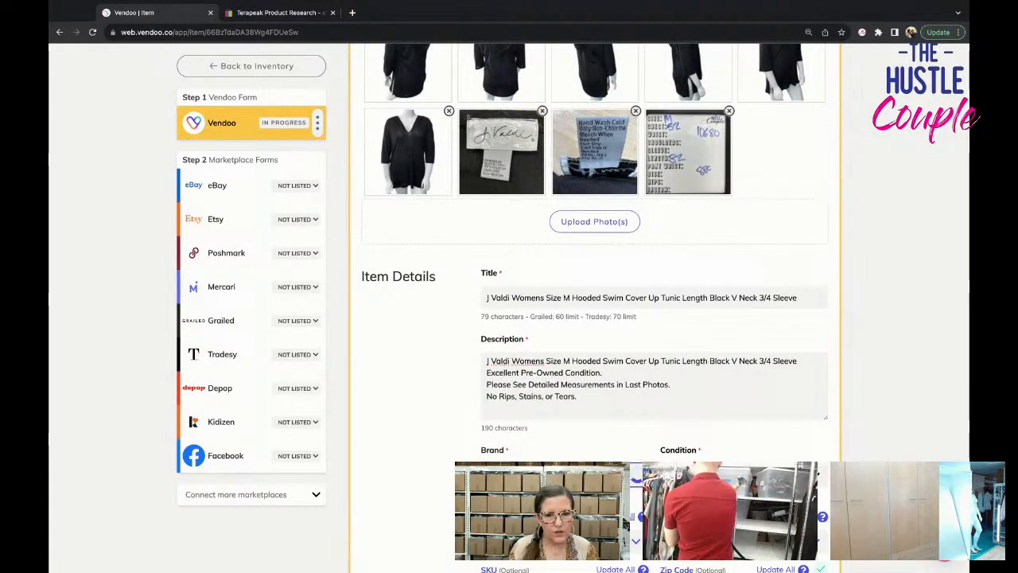
pyautogui.scroll(-1, 654, 318)
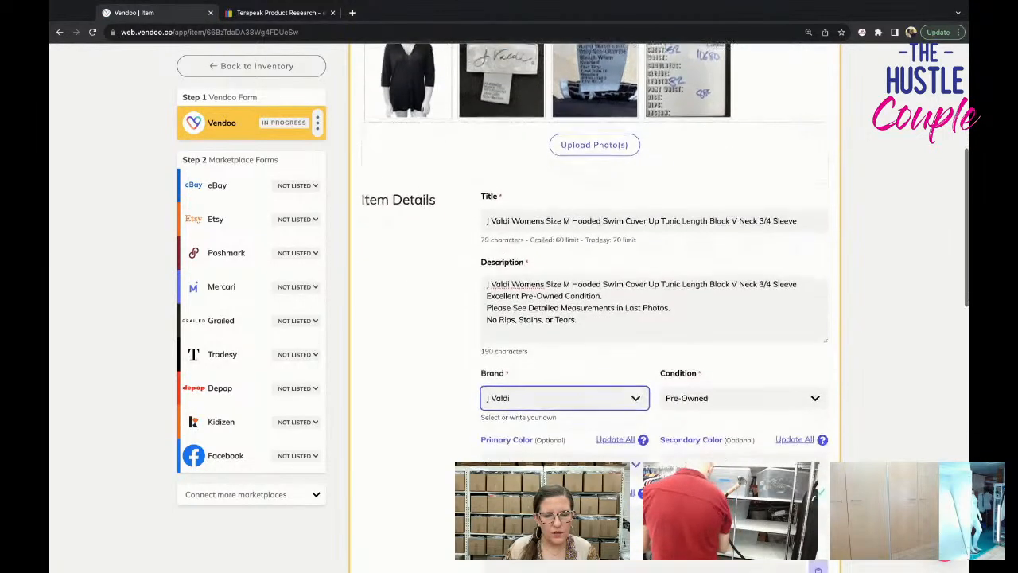
pyautogui.click(539, 450)
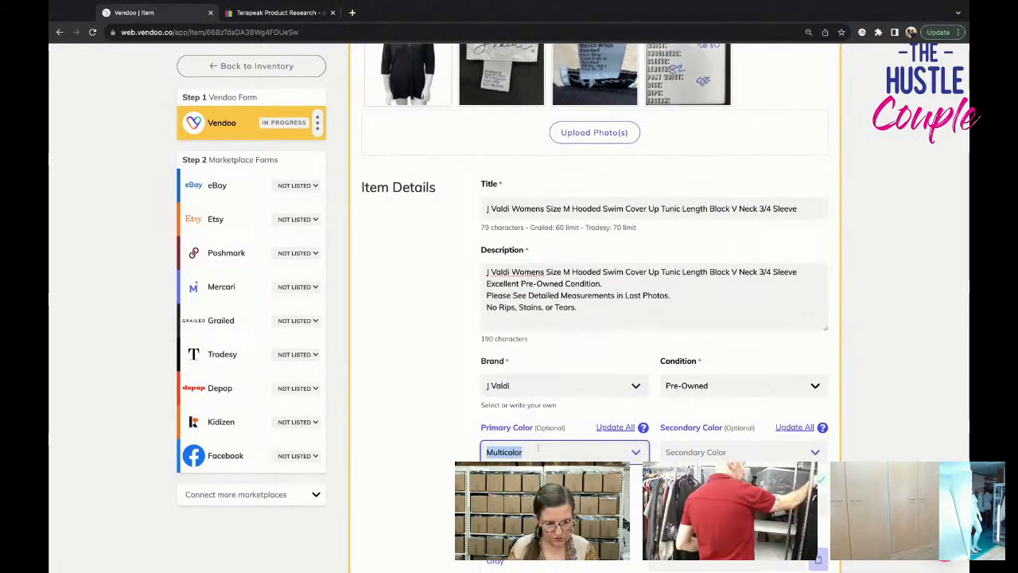
pyautogui.write('Black')
# Enter 10680 as the item's SKU.
pyautogui.click(565, 505)
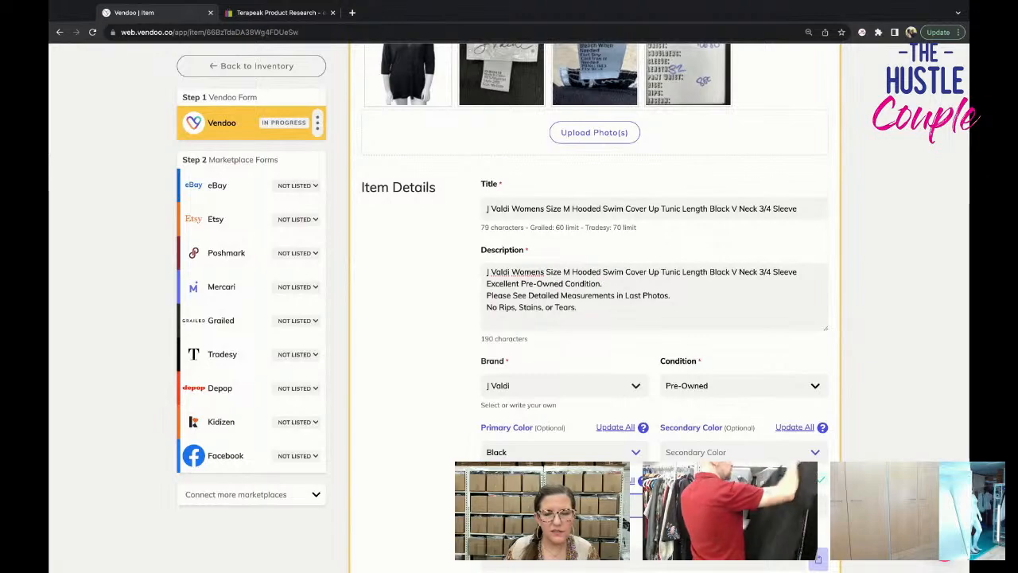
pyautogui.scroll(2, 564, 505)
pyautogui.scroll(-1, 564, 505)
pyautogui.write('106')
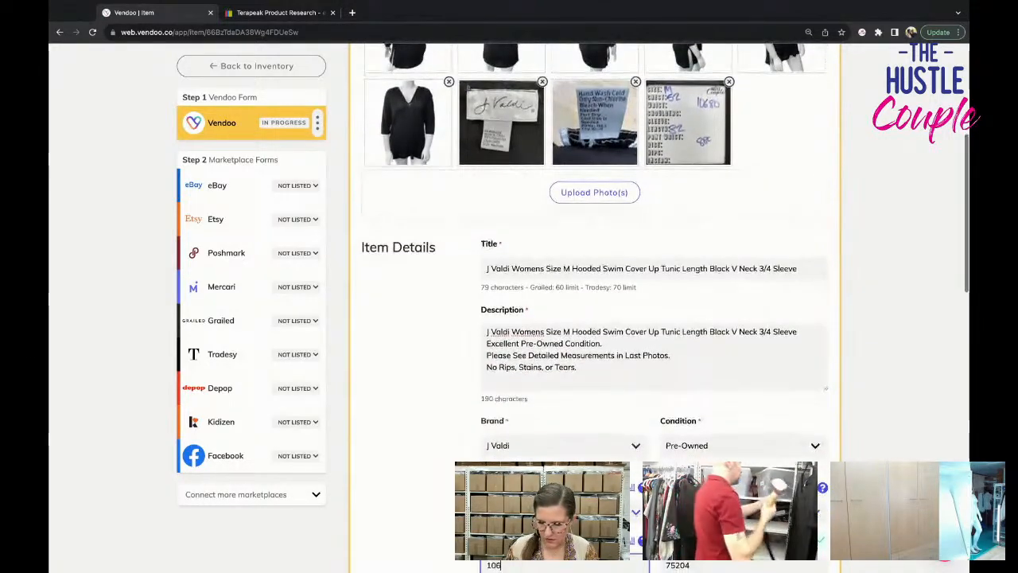
pyautogui.write('80')
# Set the package weight to 8 oz and save the Vendoo form.
pyautogui.scroll(-5, 685, 364)
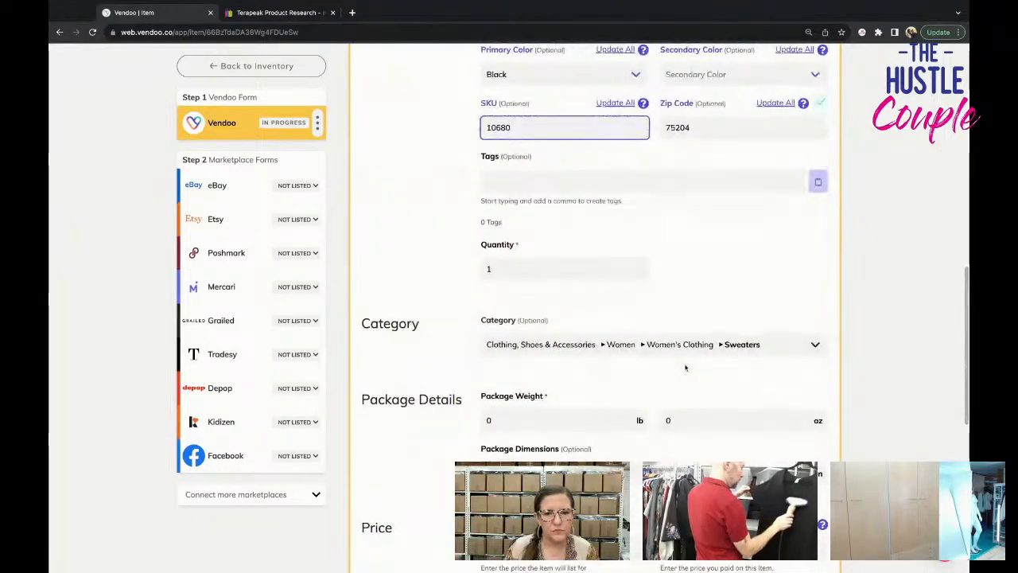
pyautogui.scroll(6, 684, 367)
pyautogui.scroll(-7, 685, 366)
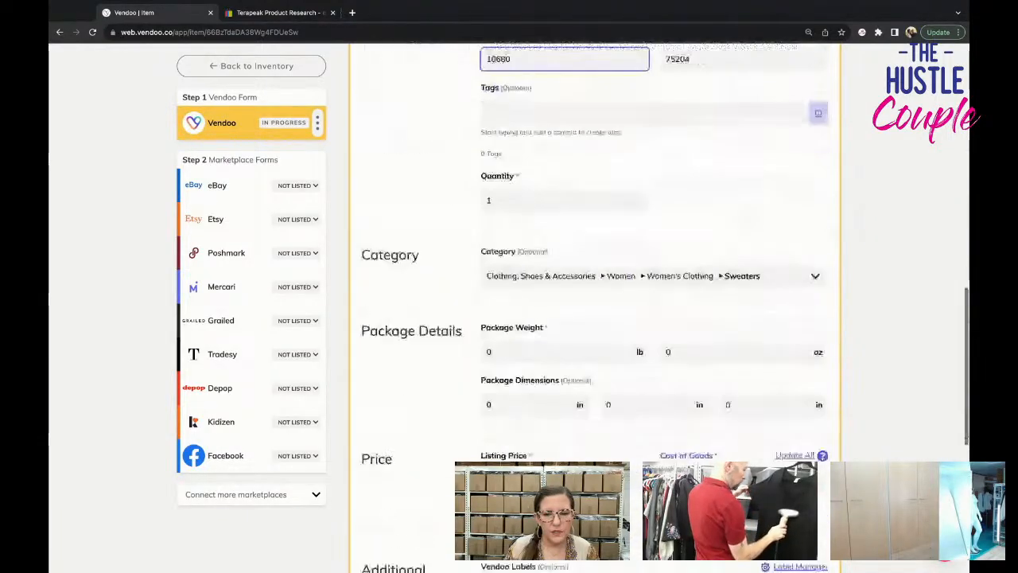
pyautogui.click(668, 352)
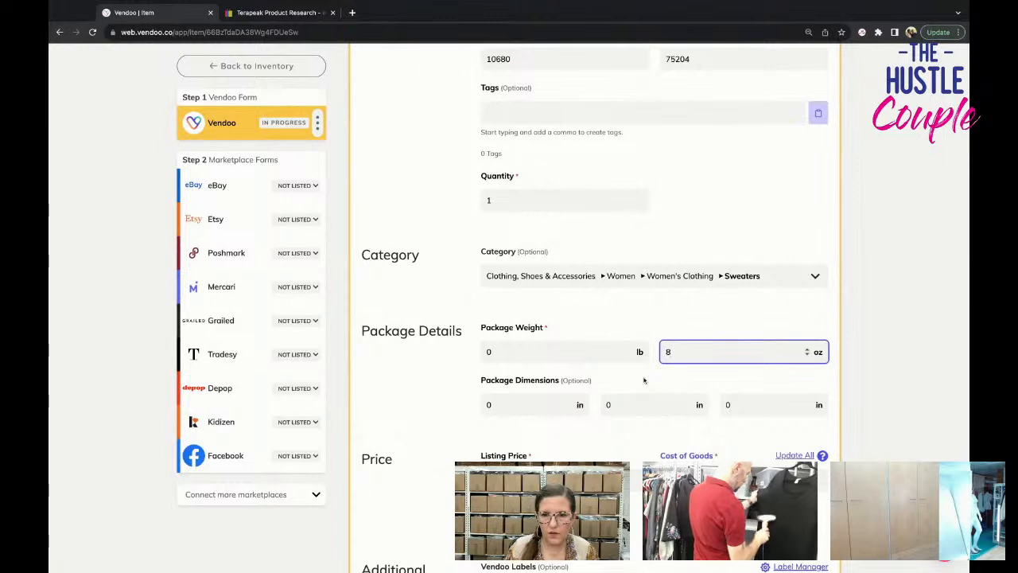
pyautogui.scroll(-2, 648, 384)
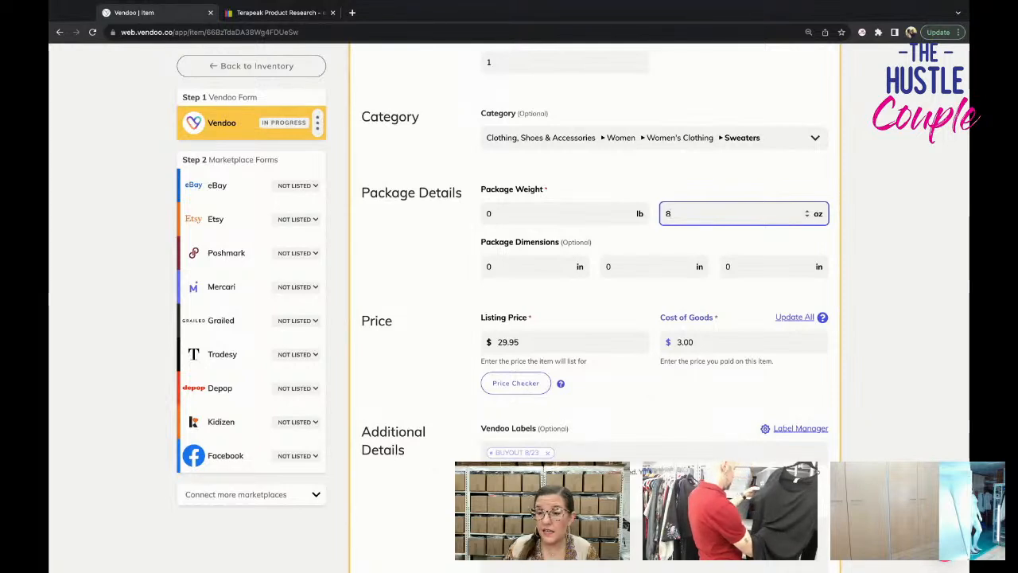
pyautogui.scroll(-5, 521, 408)
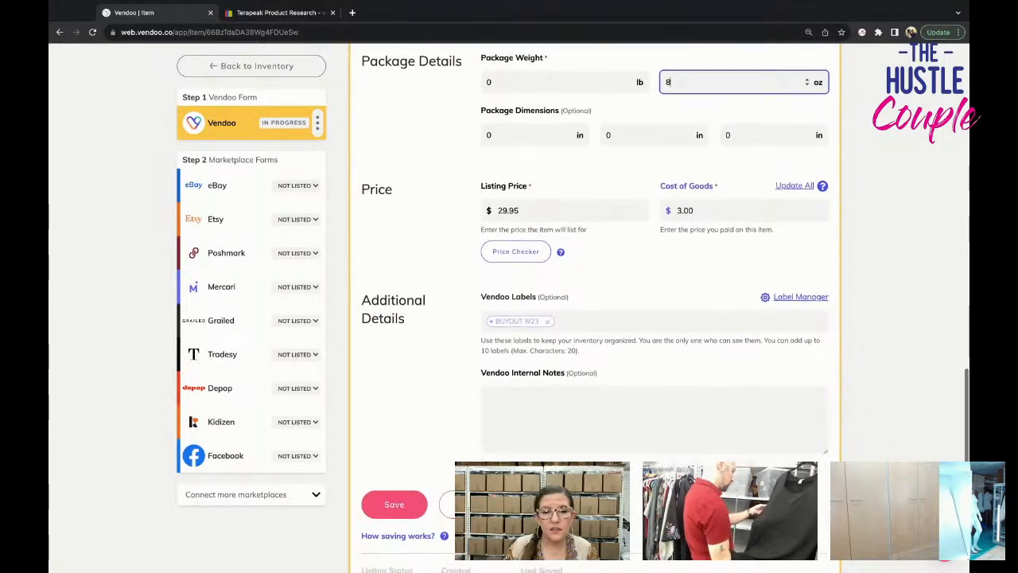
pyautogui.click(419, 457)
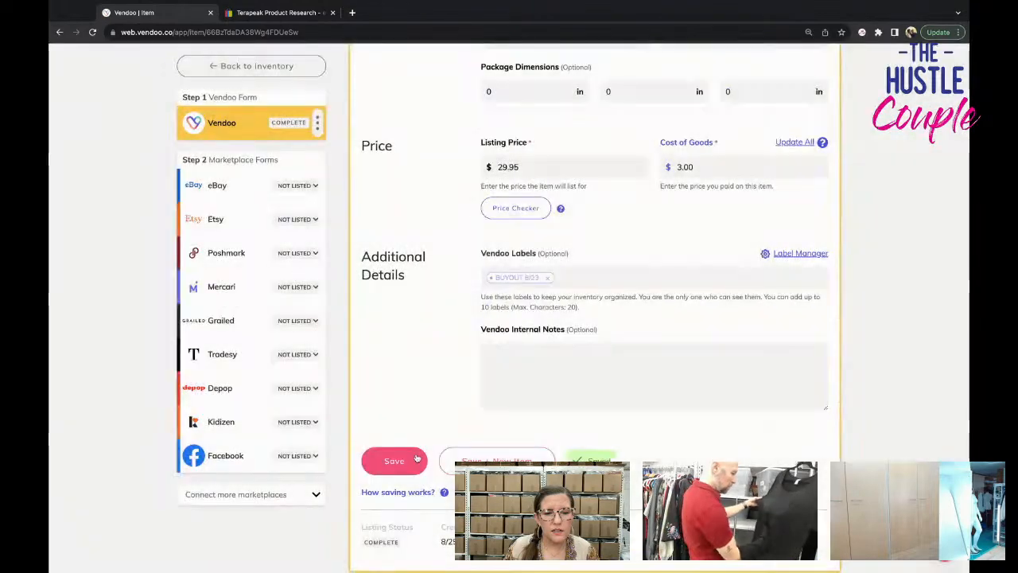
# Open the item's eBay form and set the category-specific size to M.
pyautogui.click(253, 185)
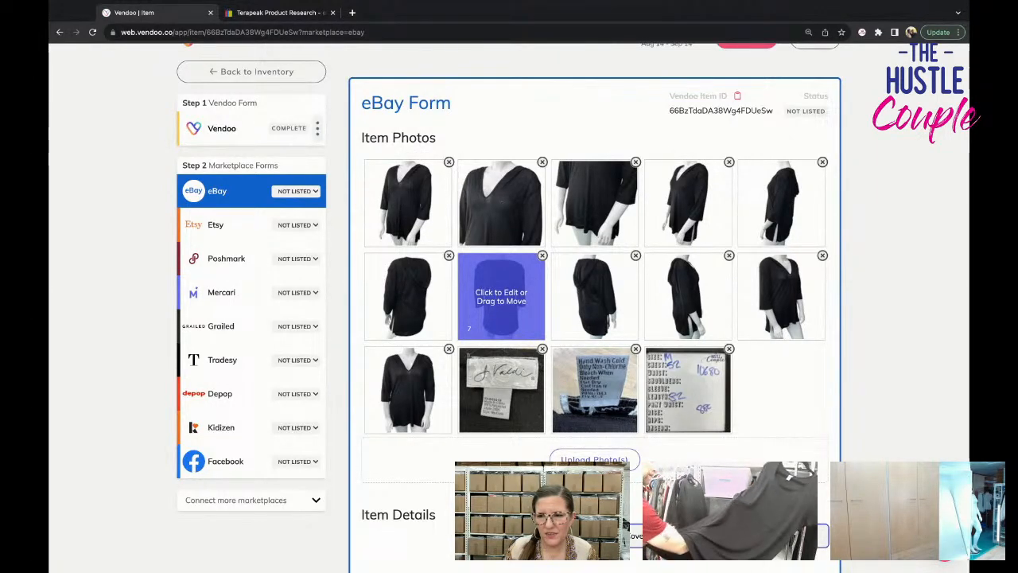
pyautogui.scroll(-2, 549, 296)
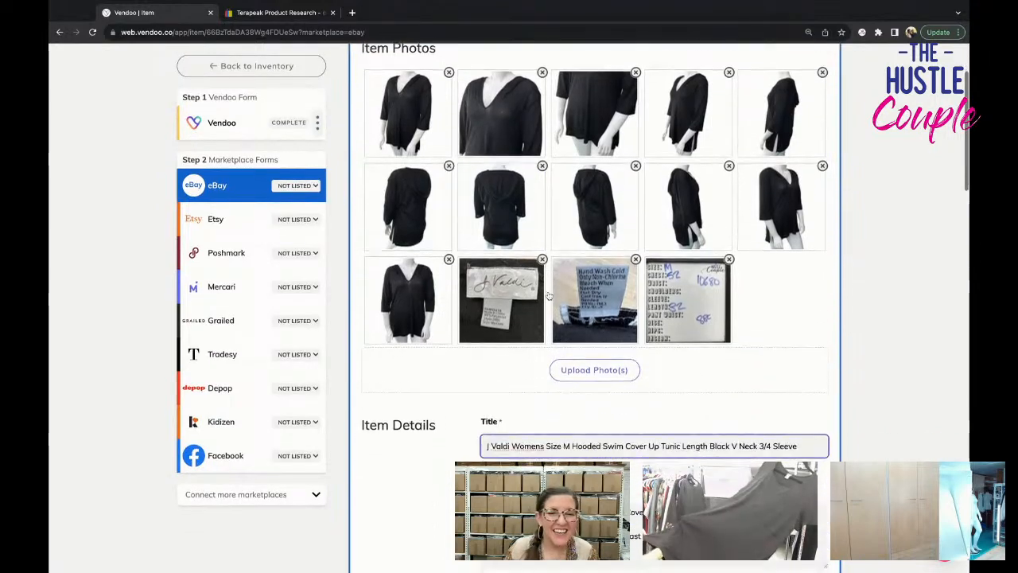
pyautogui.scroll(-4, 549, 296)
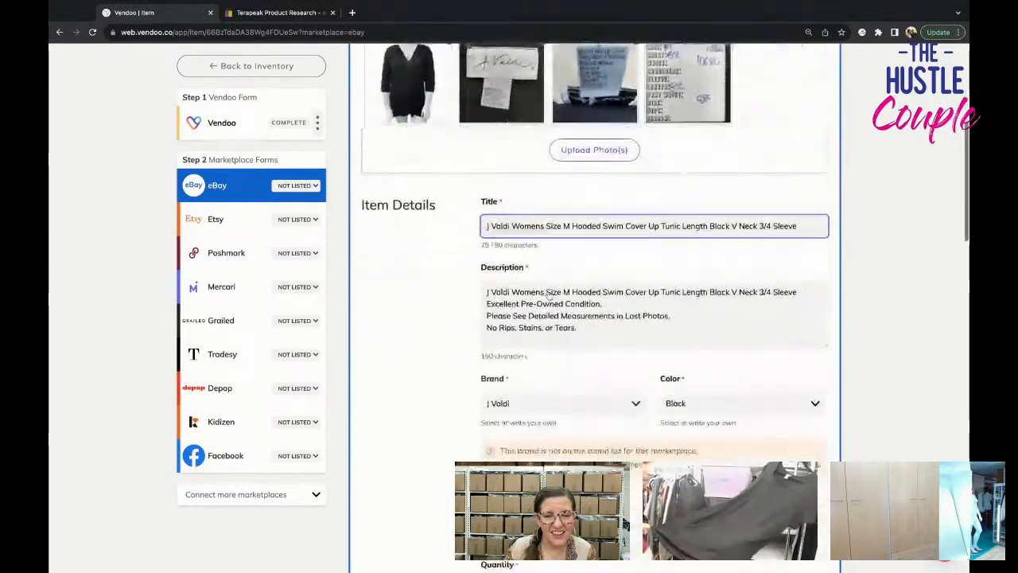
pyautogui.scroll(-7, 548, 295)
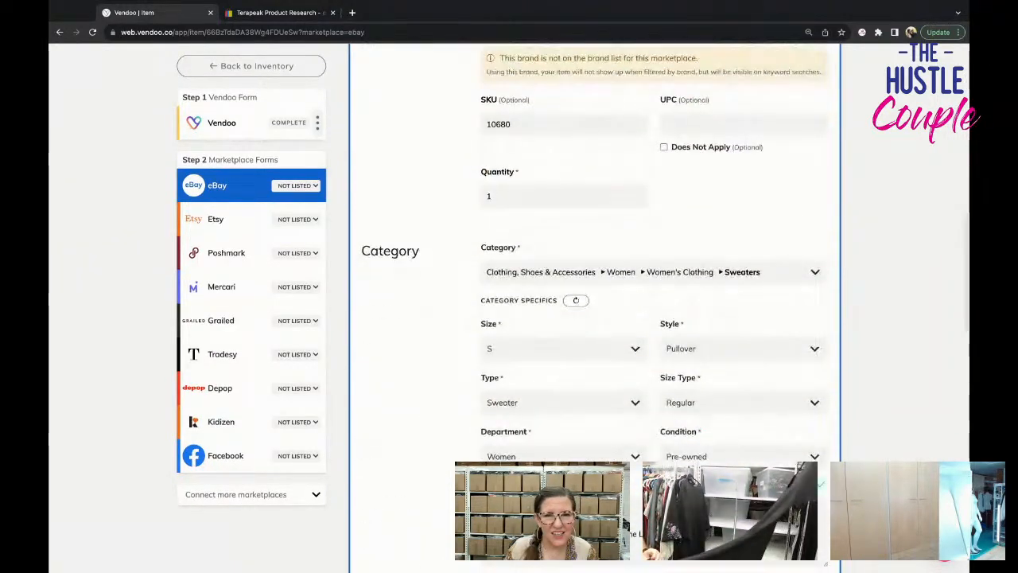
pyautogui.scroll(5, 537, 264)
pyautogui.scroll(-7, 536, 264)
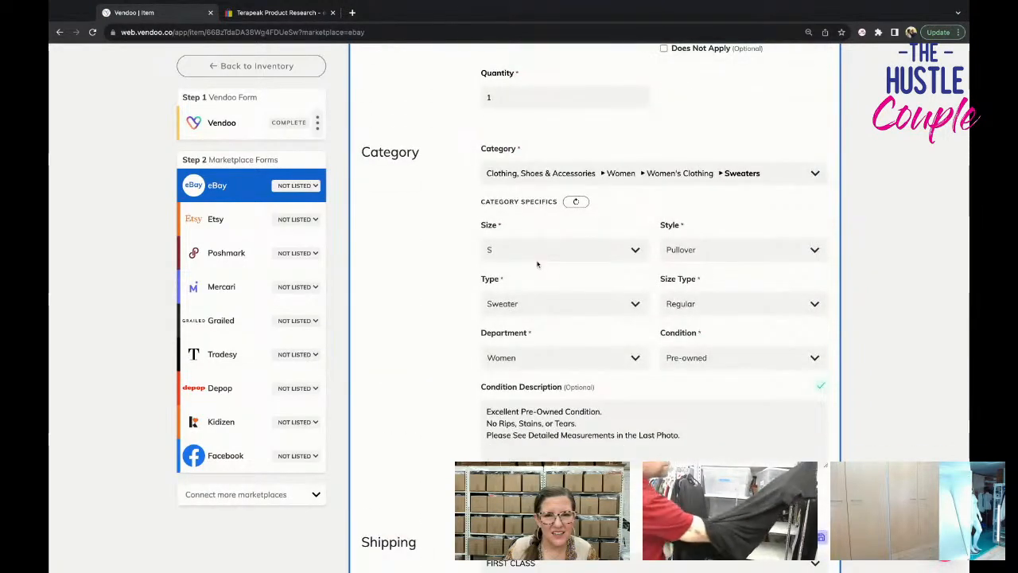
pyautogui.click(538, 252)
pyautogui.click(547, 341)
# Check the type choices, keep Sweater, and show the optional category fields.
pyautogui.scroll(-1, 541, 302)
pyautogui.click(541, 294)
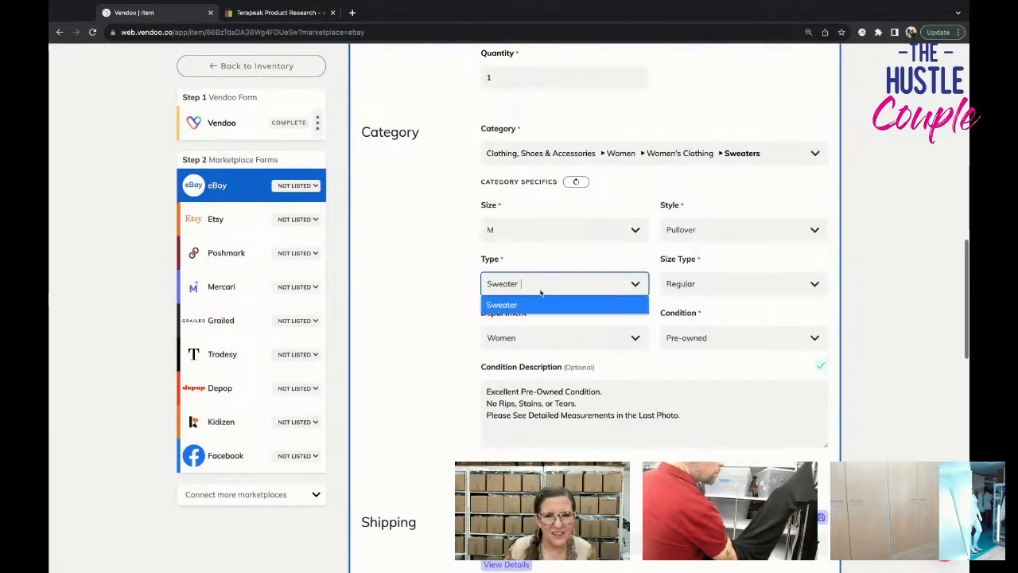
pyautogui.click(541, 292)
pyautogui.scroll(-2, 559, 314)
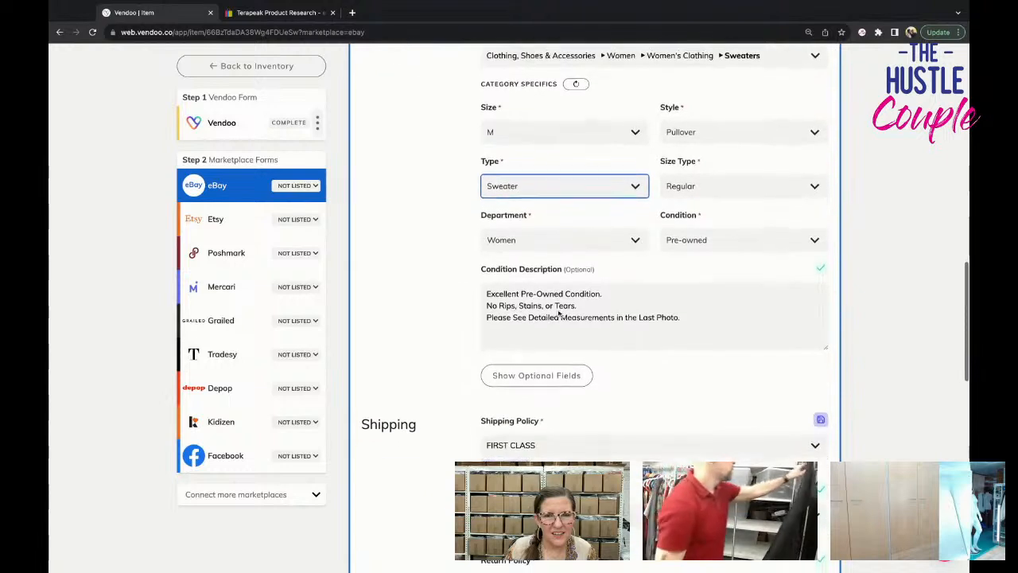
pyautogui.scroll(-2, 559, 313)
pyautogui.click(556, 278)
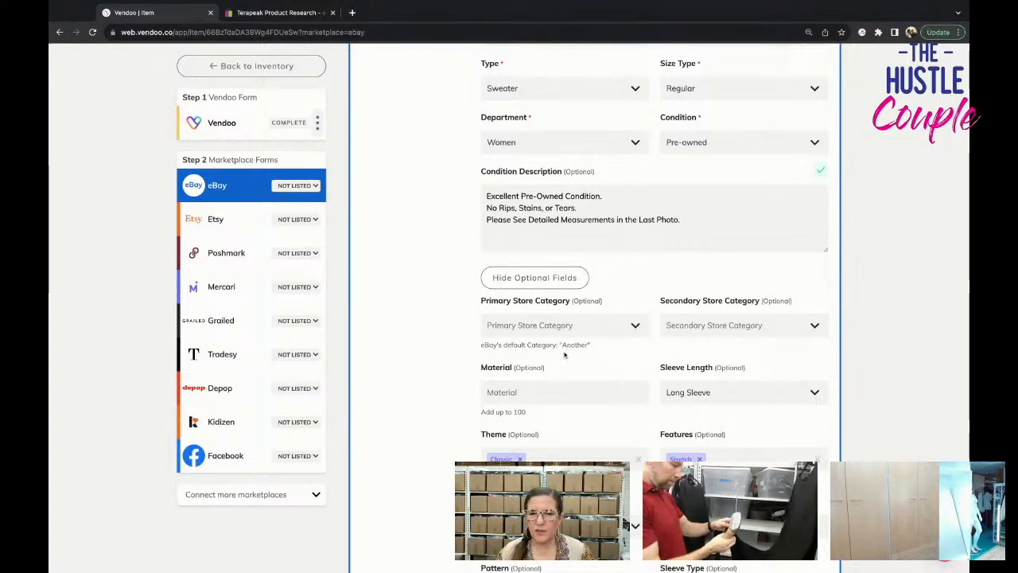
# Check the title and tag photos, and add Polyester as the material.
pyautogui.click(536, 386)
pyautogui.scroll(10, 536, 382)
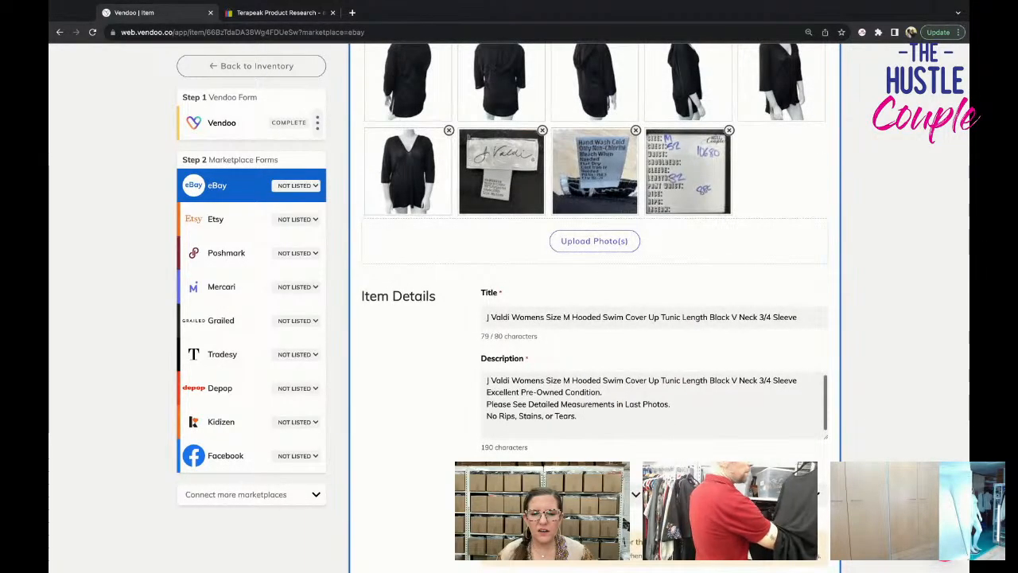
pyautogui.scroll(-10, 594, 318)
pyautogui.scroll(-5, 551, 207)
pyautogui.click(549, 197)
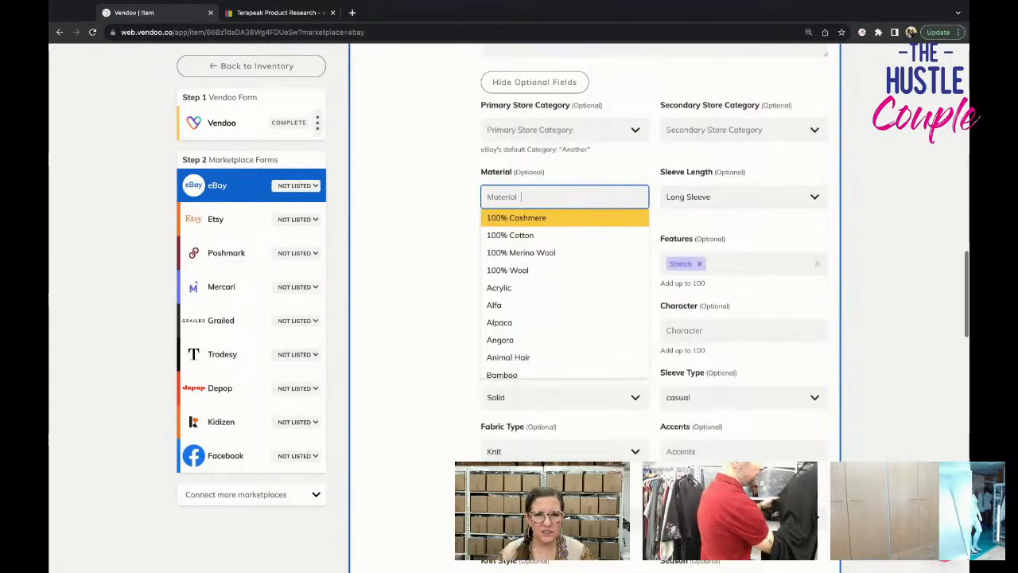
pyautogui.write('polyester')
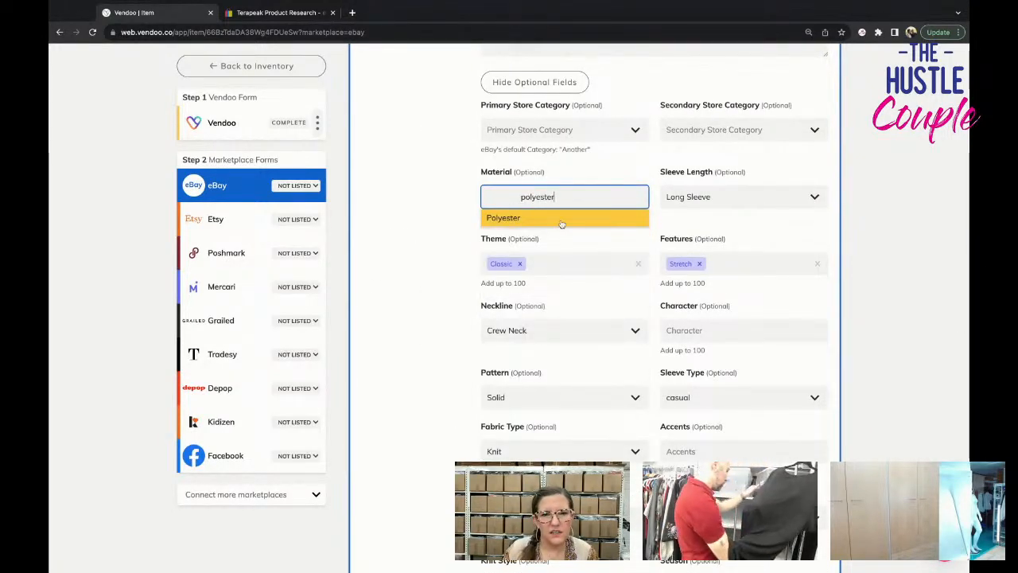
pyautogui.click(561, 221)
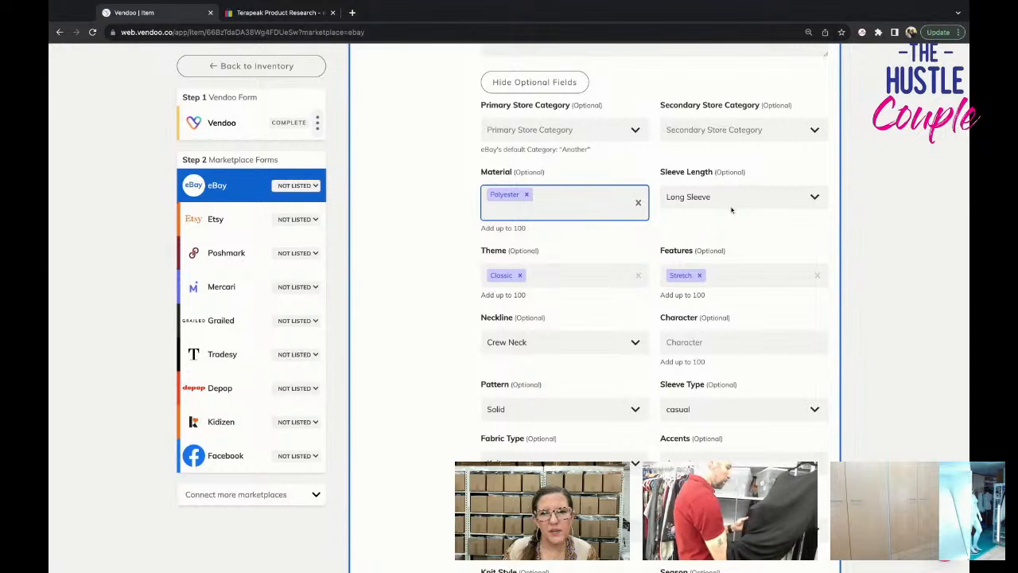
# Set the eBay form's sleeve length to 3/4 Sleeve and the neckline to V-Neck.
pyautogui.click(735, 199)
pyautogui.click(746, 270)
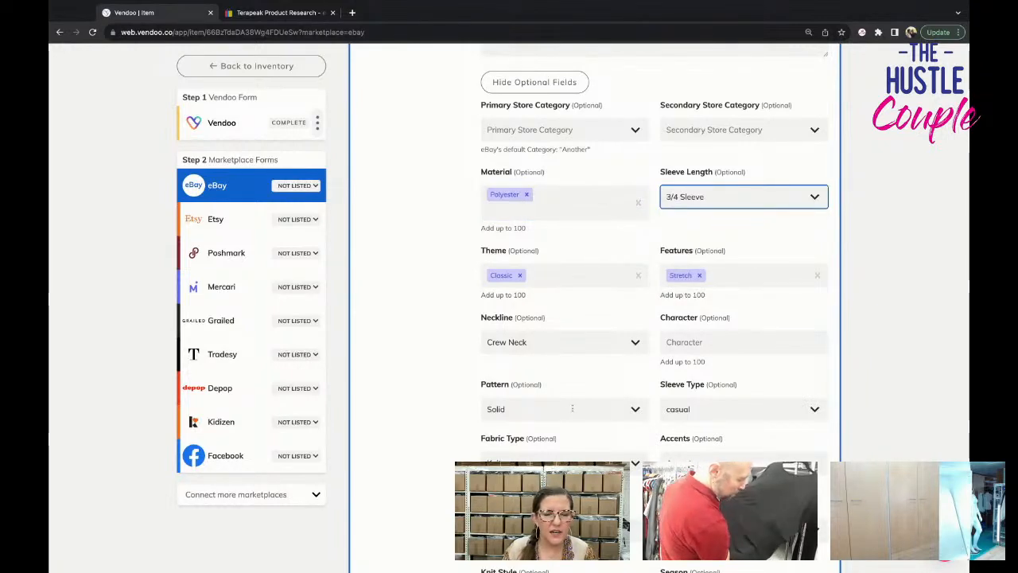
pyautogui.click(577, 347)
pyautogui.scroll(-2, 559, 477)
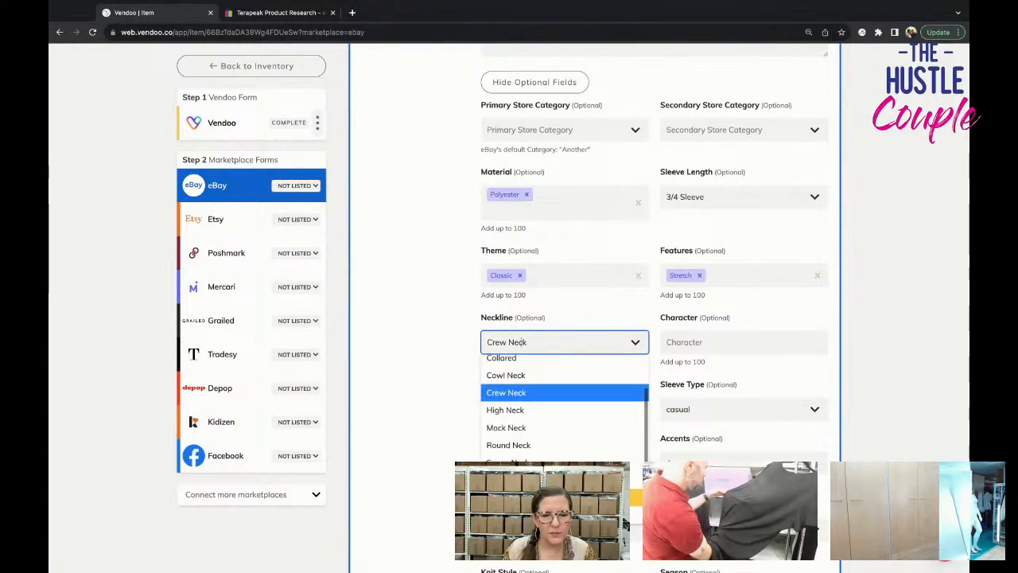
pyautogui.click(558, 516)
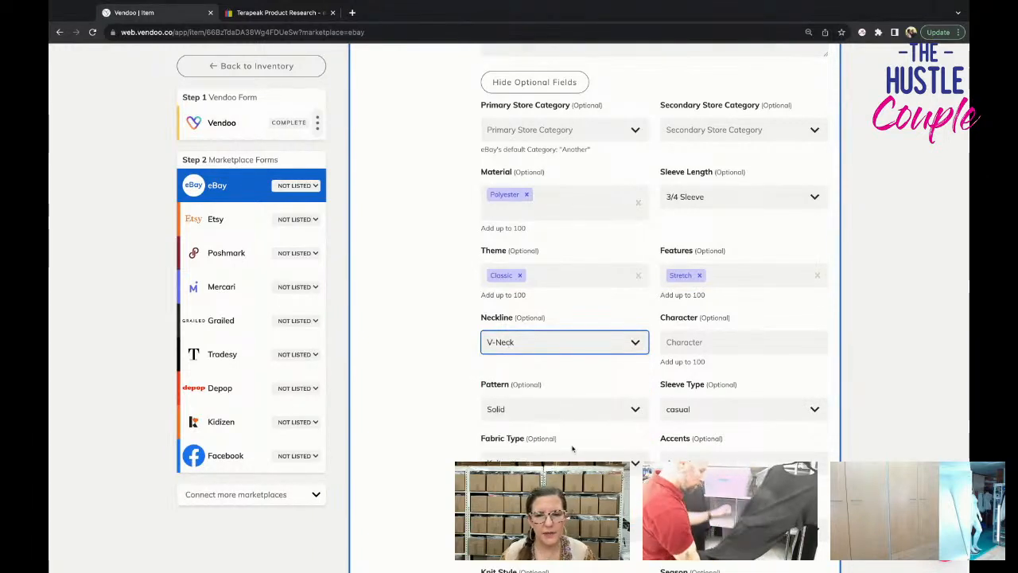
# Choose a different garment care option in the eBay specifics and list the item on eBay.
pyautogui.scroll(-2, 572, 450)
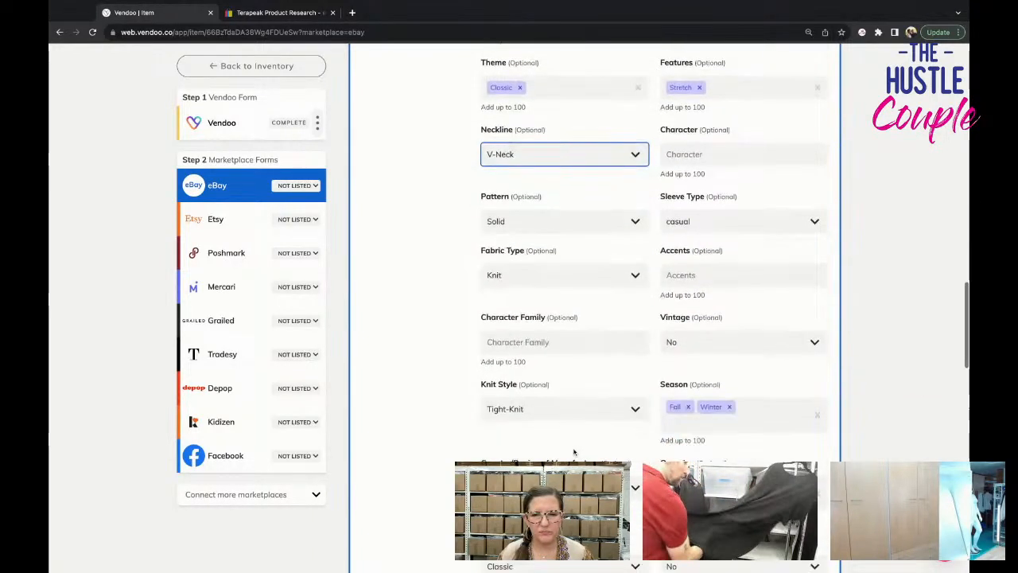
pyautogui.scroll(-2, 574, 451)
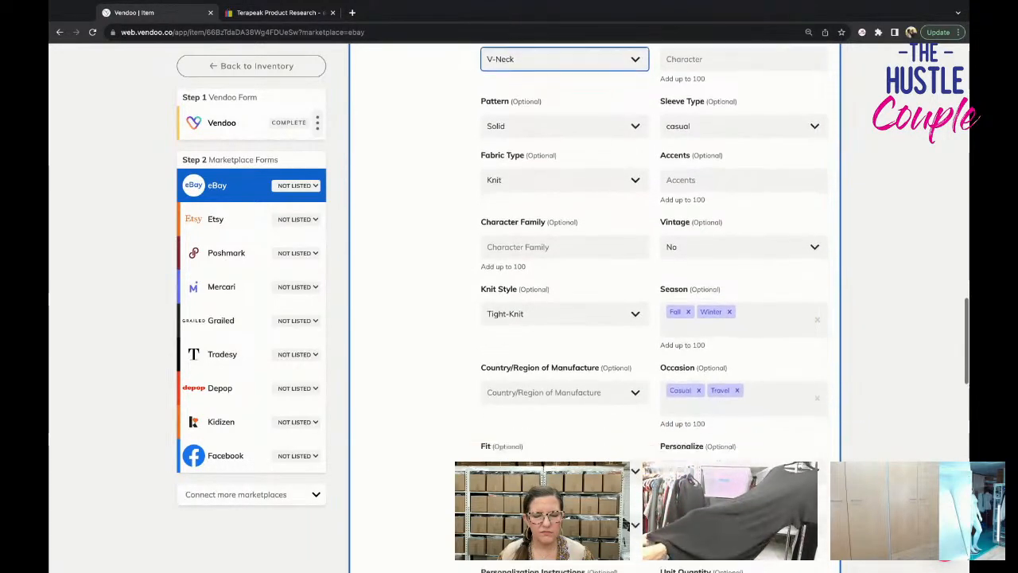
pyautogui.scroll(-3, 581, 318)
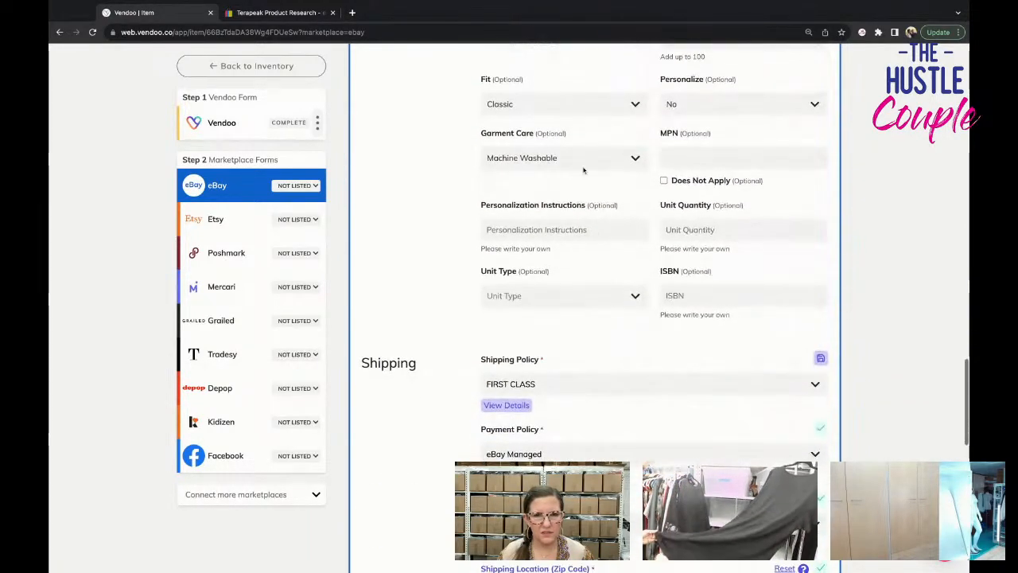
pyautogui.click(582, 163)
pyautogui.click(580, 214)
pyautogui.scroll(-3, 604, 253)
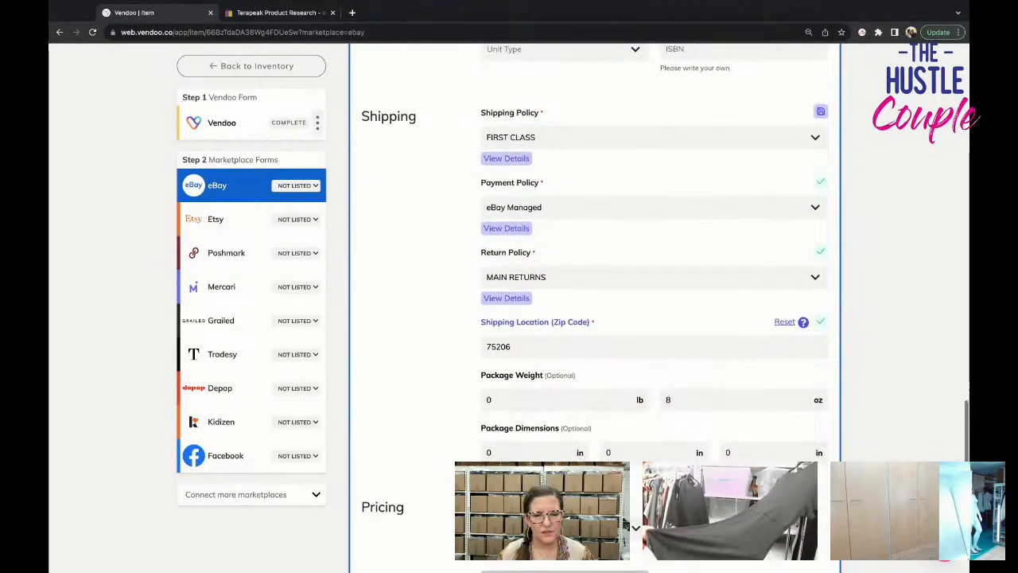
pyautogui.scroll(-5, 595, 305)
pyautogui.scroll(-2, 737, 396)
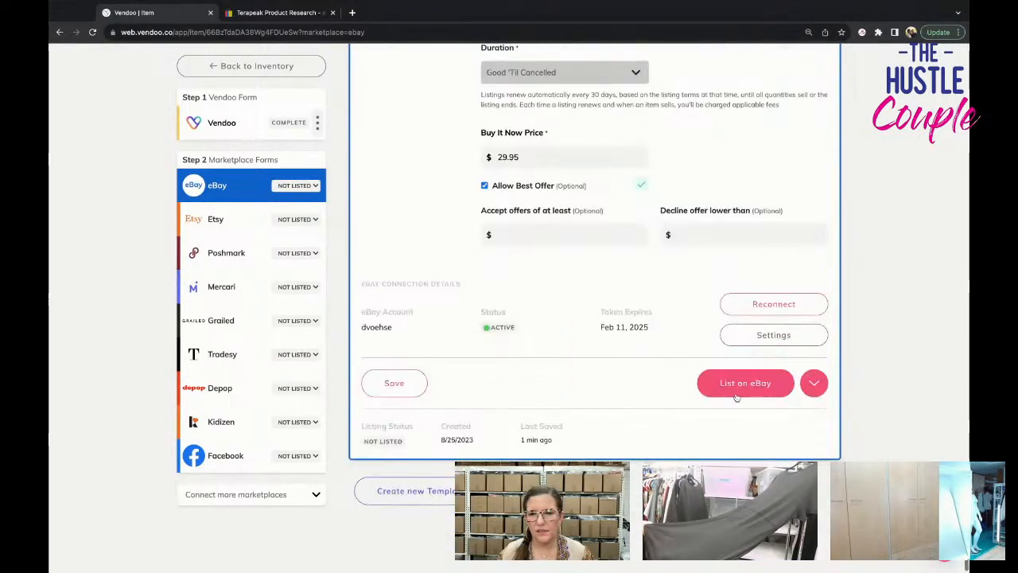
pyautogui.click(737, 395)
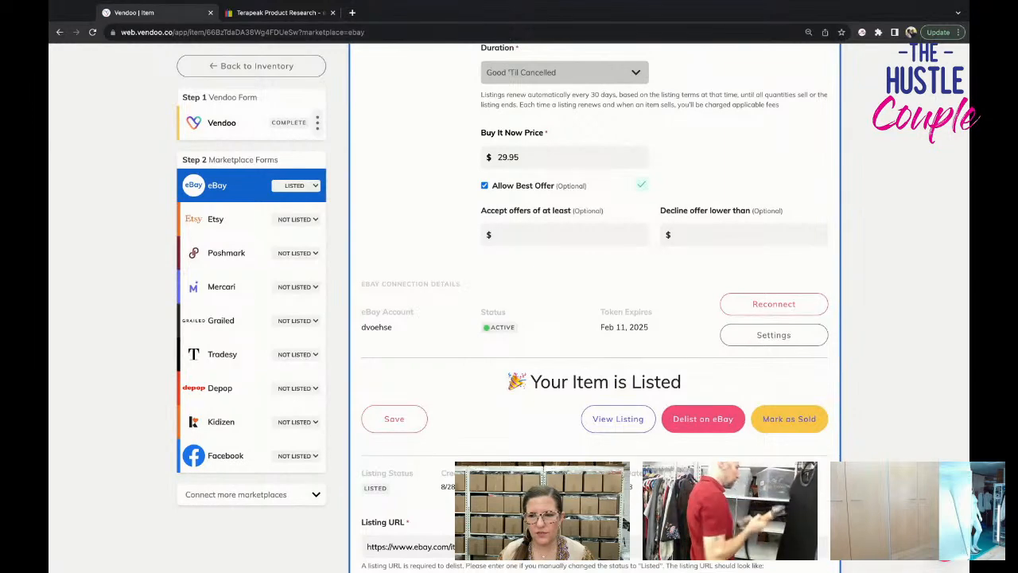
# Open the item's Poshmark form and set the US Standard size to M.
pyautogui.click(226, 253)
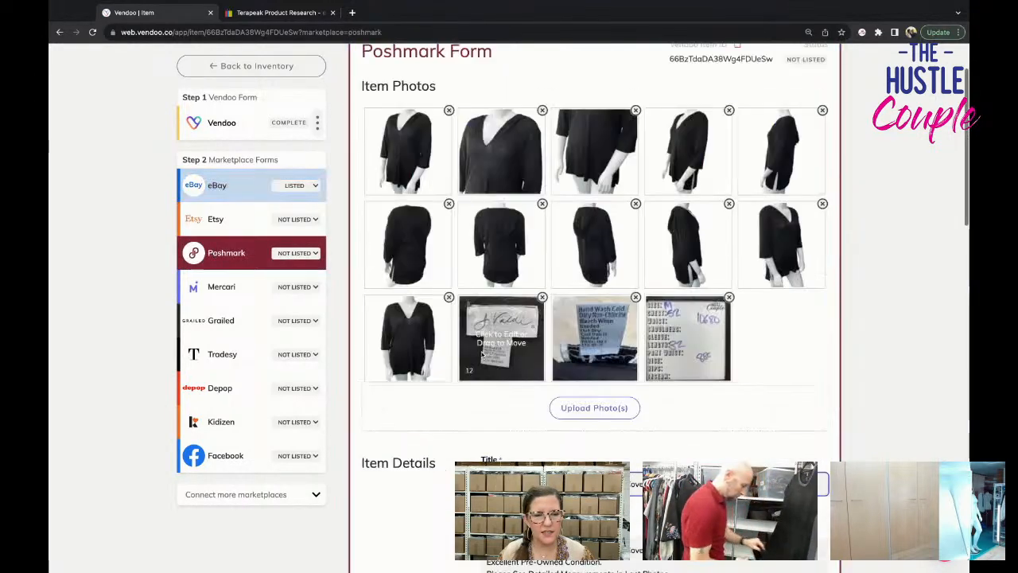
pyautogui.scroll(-5, 534, 342)
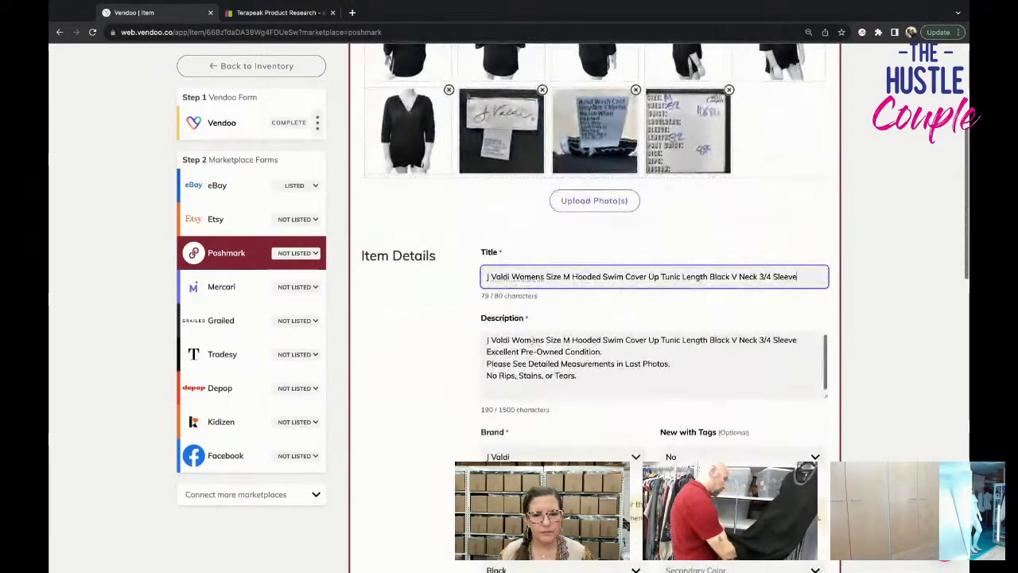
pyautogui.scroll(-10, 606, 334)
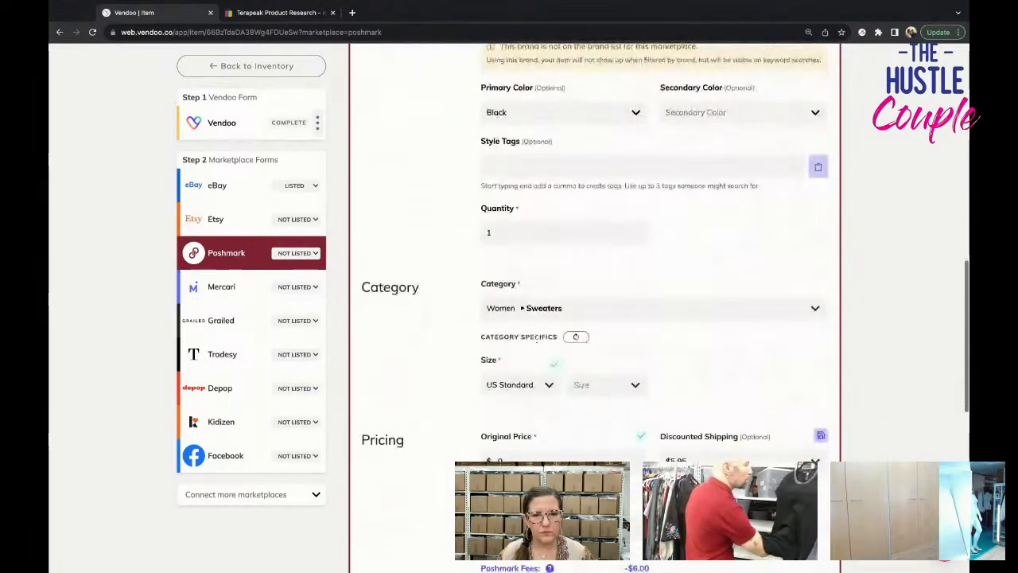
pyautogui.click(606, 333)
pyautogui.scroll(-2, 608, 441)
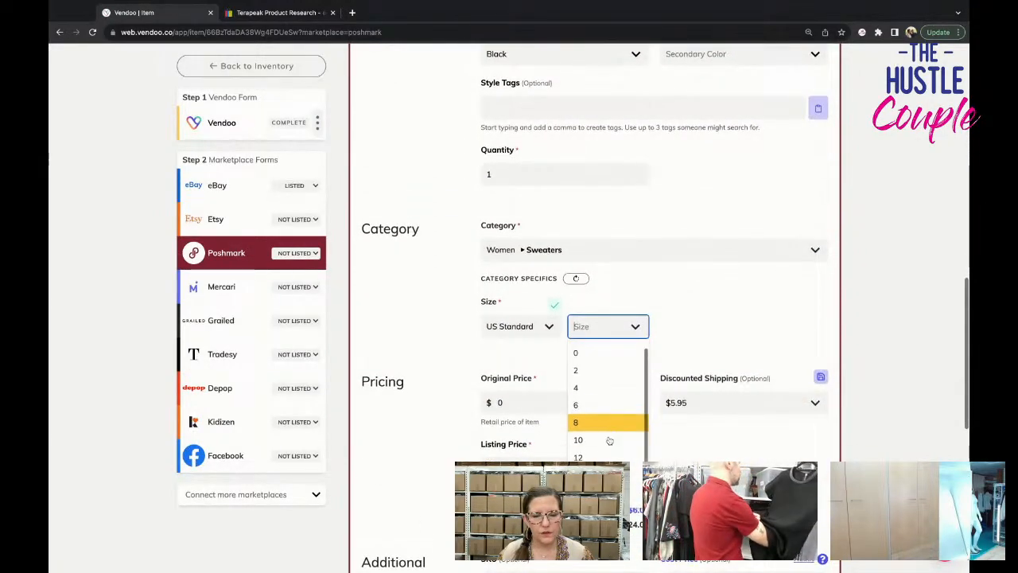
pyautogui.click(608, 475)
# Set Poshmark's discounted shipping to No Discount and list the item on Poshmark.
pyautogui.scroll(-2, 683, 382)
pyautogui.click(744, 321)
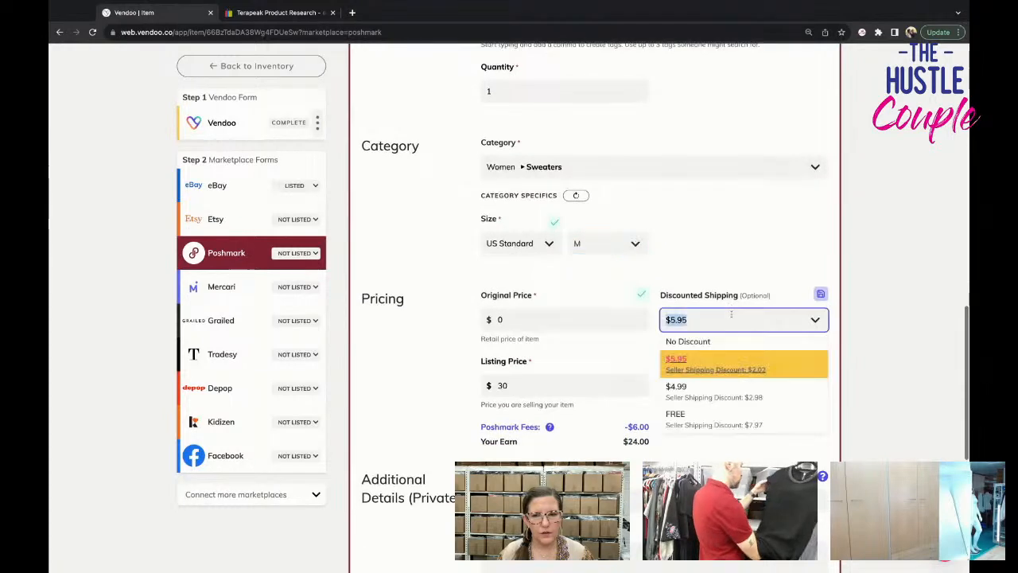
pyautogui.click(692, 338)
pyautogui.scroll(-5, 727, 370)
pyautogui.scroll(-2, 726, 370)
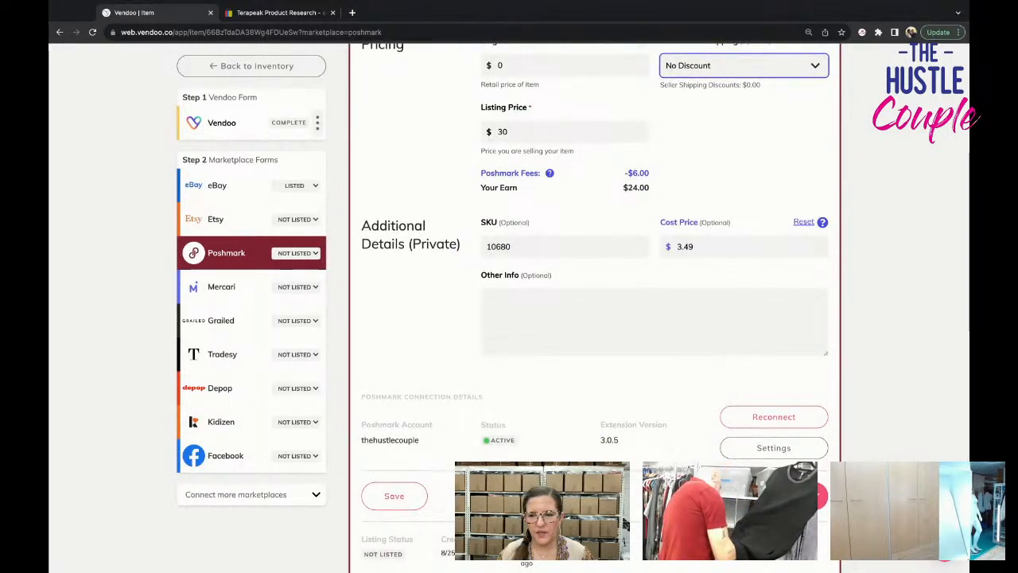
pyautogui.click(788, 496)
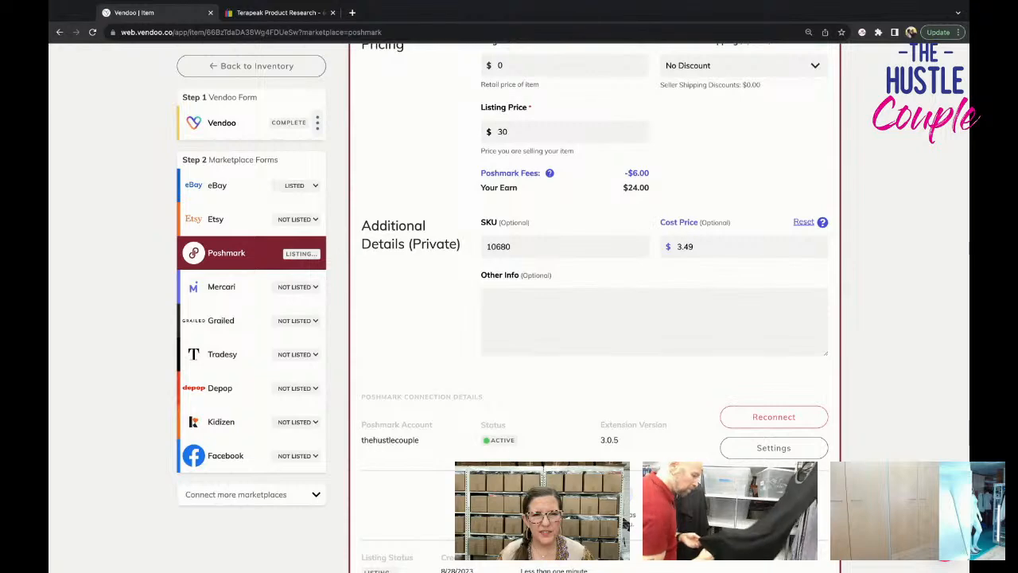
# Open the Mercari form and delete the eighth and ninth photos to meet the 12-image limit.
pyautogui.click(245, 290)
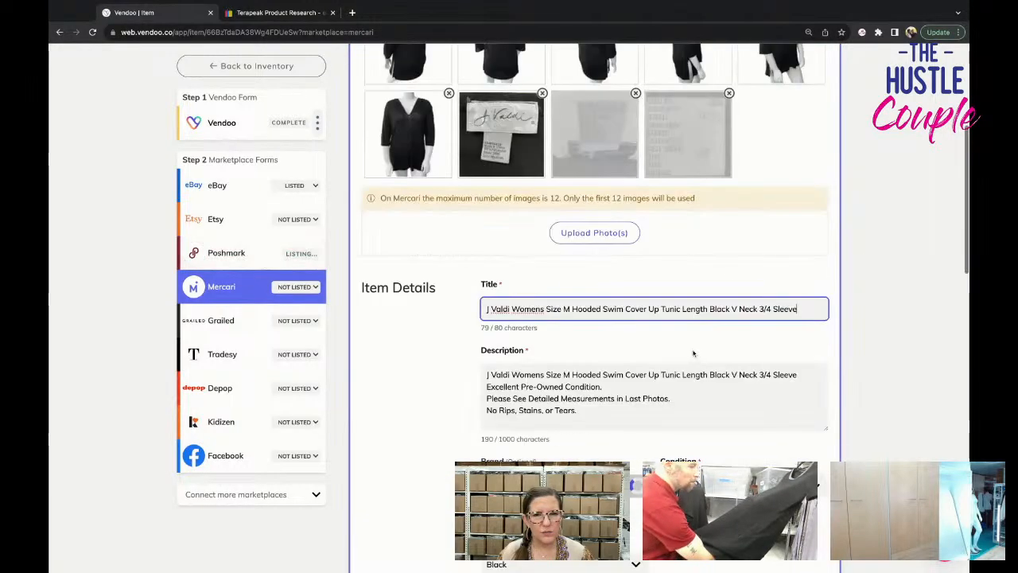
pyautogui.scroll(3, 675, 329)
pyautogui.click(727, 256)
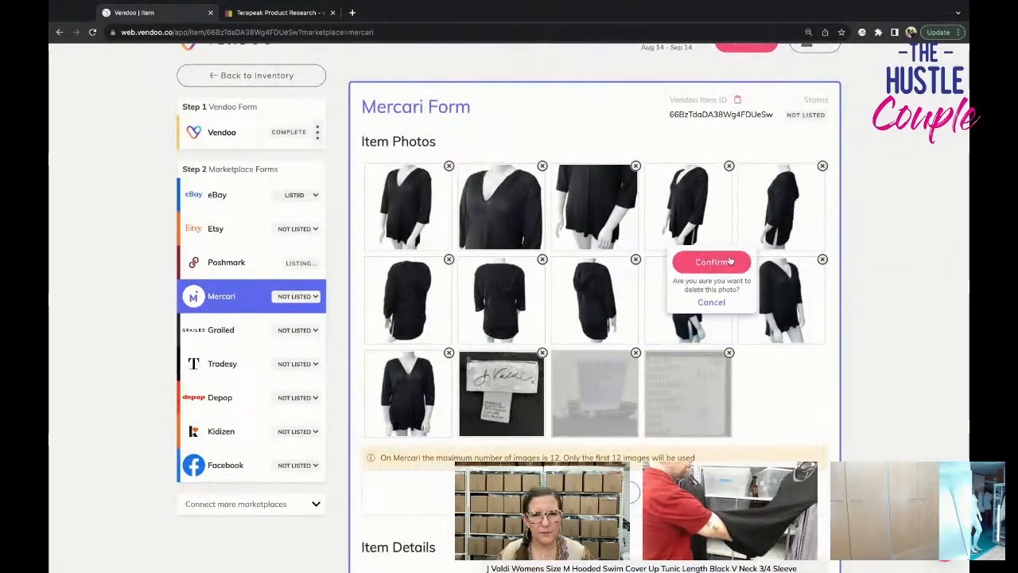
pyautogui.click(727, 259)
pyautogui.click(634, 295)
pyautogui.click(634, 295)
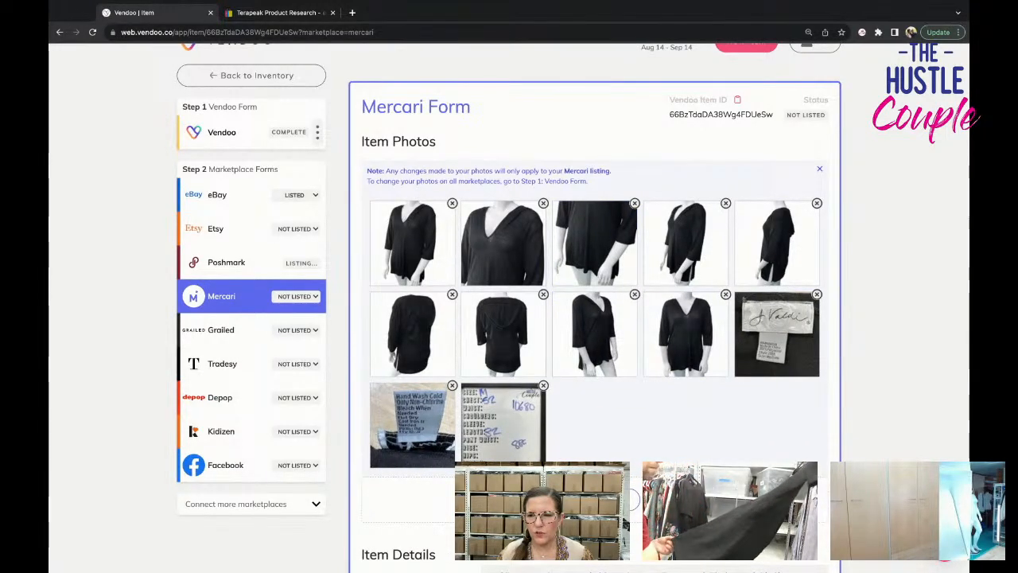
# Clear No Brand/Not Sure on the Mercari form and choose J Valdi as the brand.
pyautogui.scroll(-3, 509, 302)
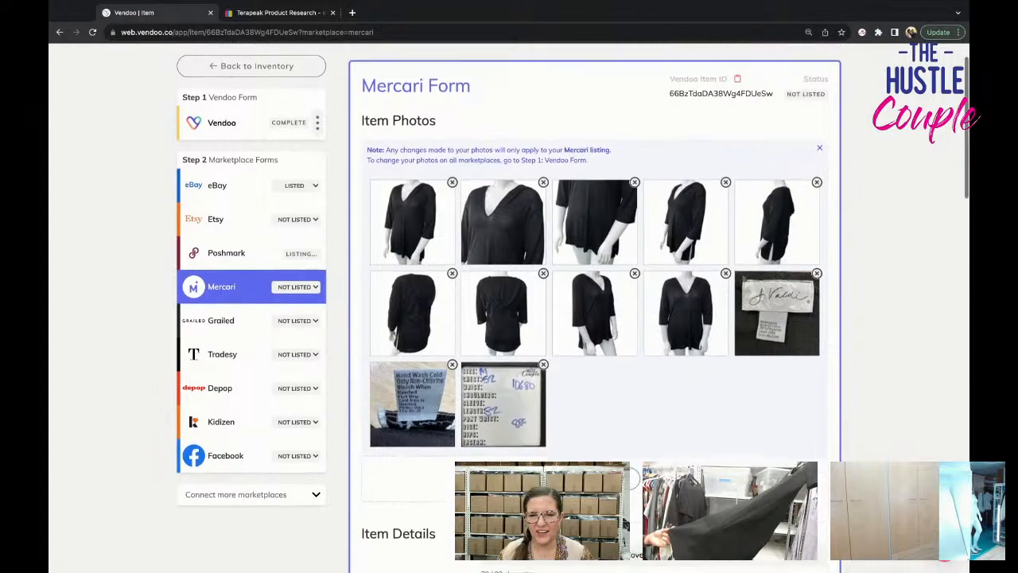
pyautogui.scroll(-5, 509, 303)
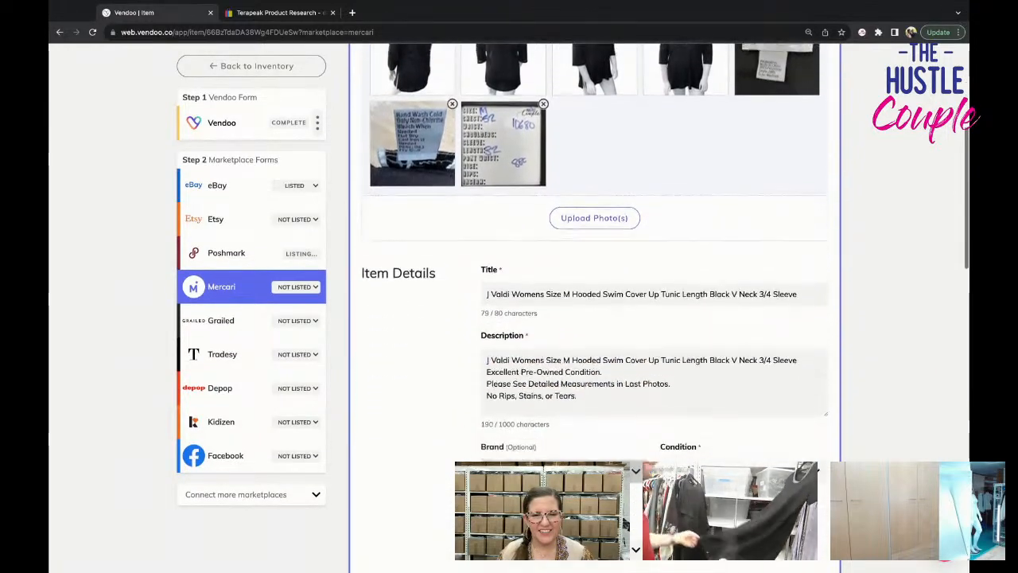
pyautogui.scroll(-1, 577, 295)
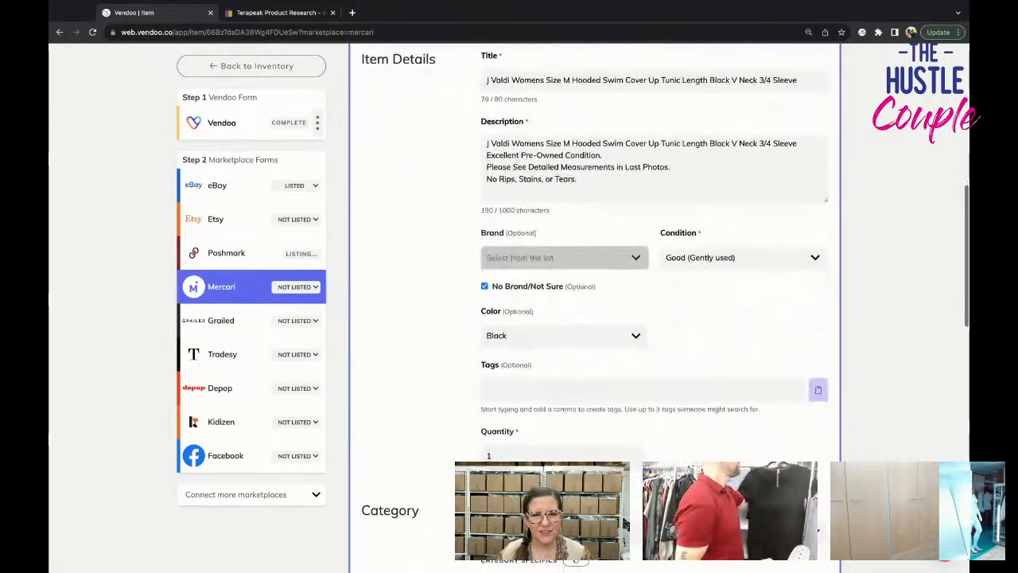
pyautogui.click(533, 269)
pyautogui.click(536, 240)
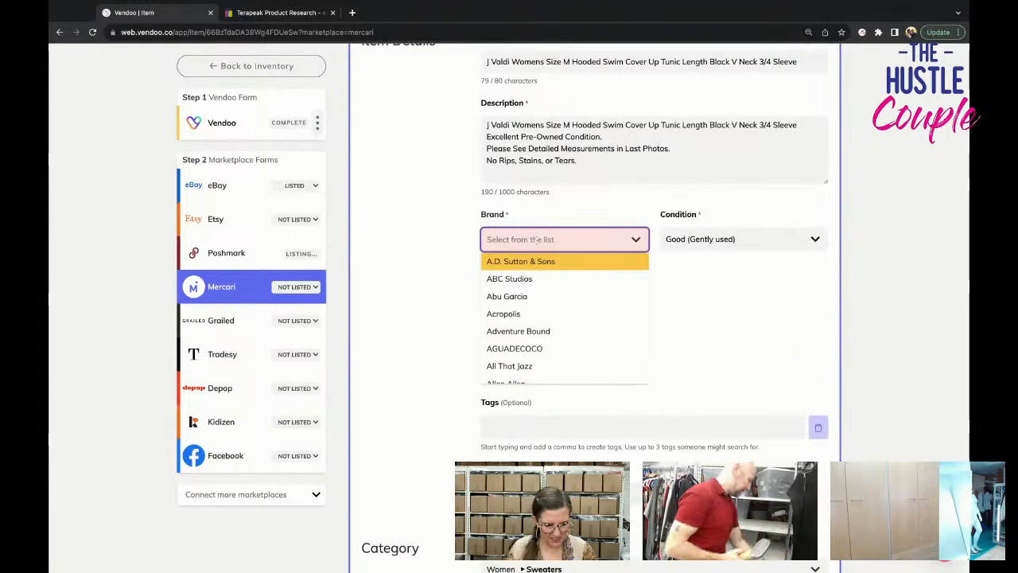
pyautogui.write('J valdi')
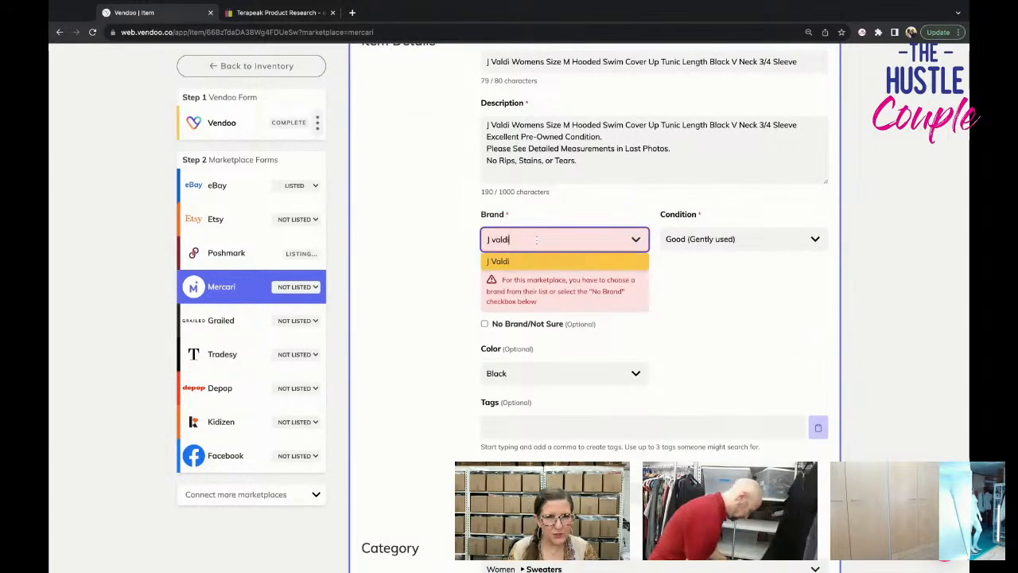
pyautogui.click(540, 261)
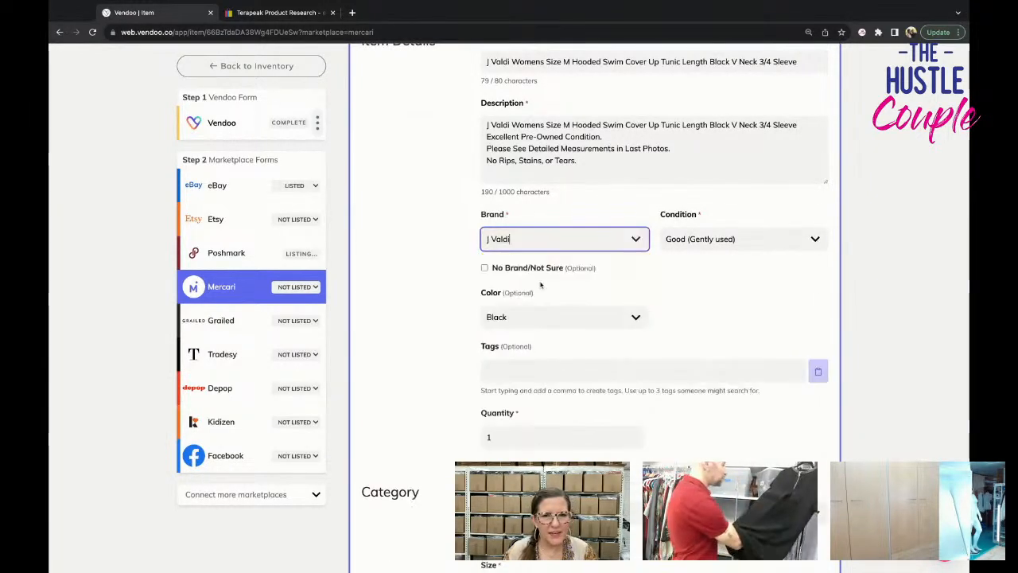
# Check the photos and title, and set the Mercari size to M (8-10).
pyautogui.scroll(-3, 563, 334)
pyautogui.click(563, 326)
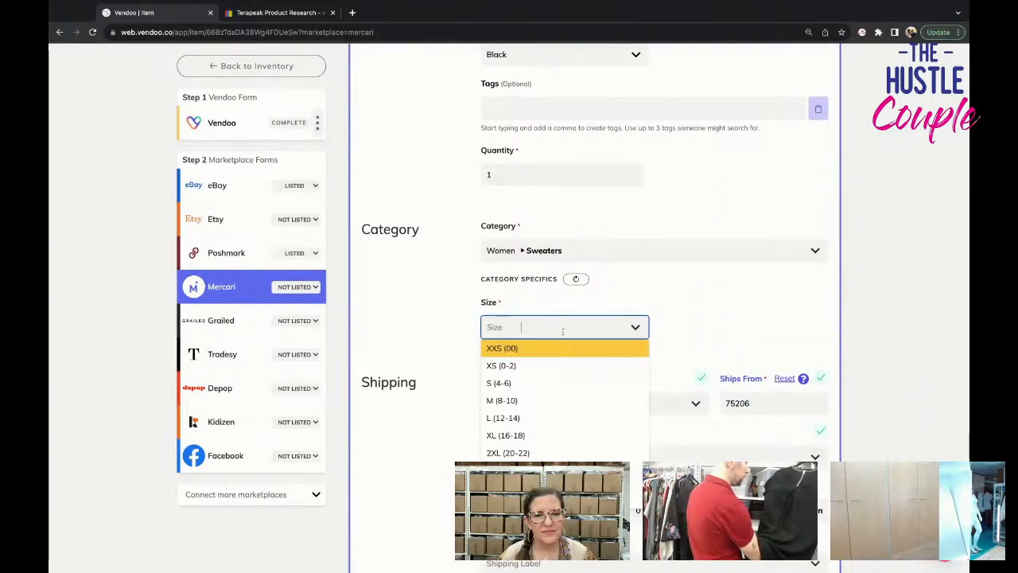
pyautogui.scroll(6, 563, 332)
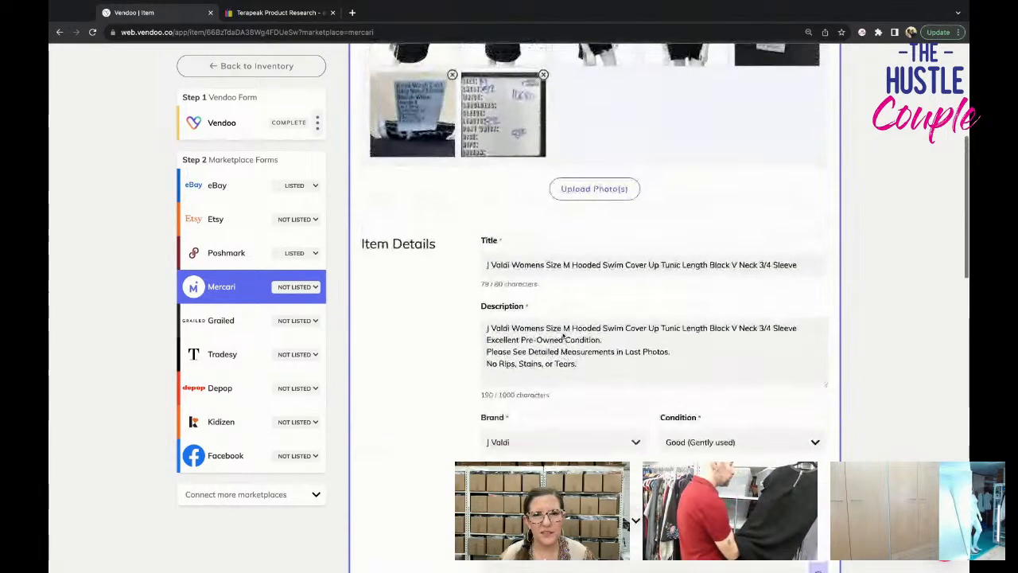
pyautogui.scroll(3, 563, 336)
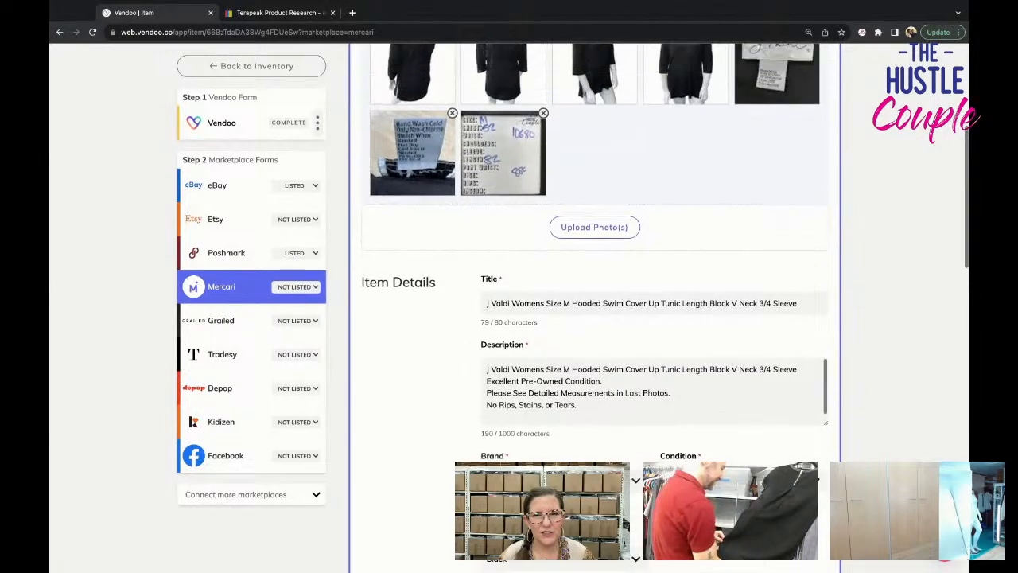
pyautogui.scroll(-9, 563, 337)
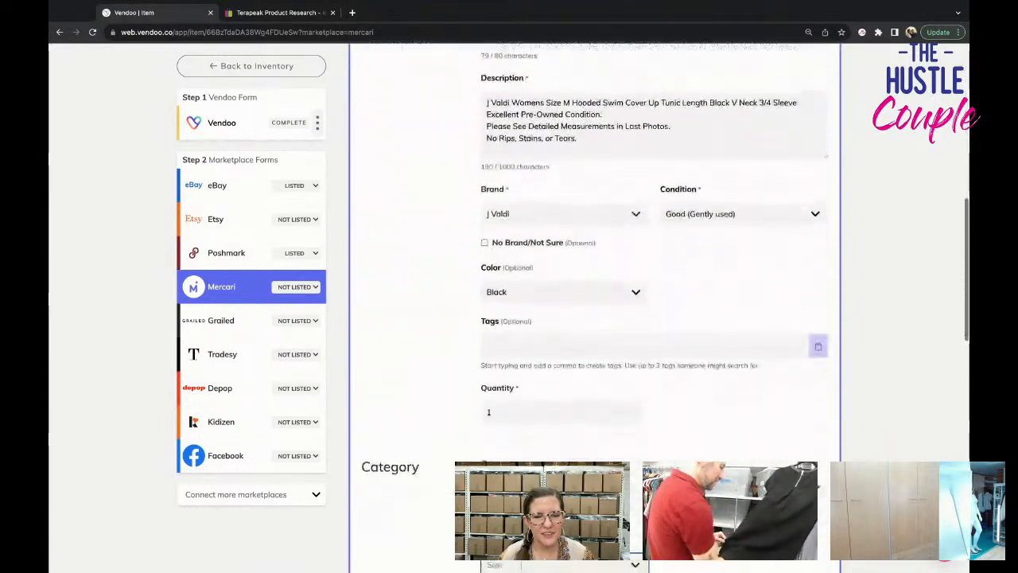
pyautogui.click(561, 421)
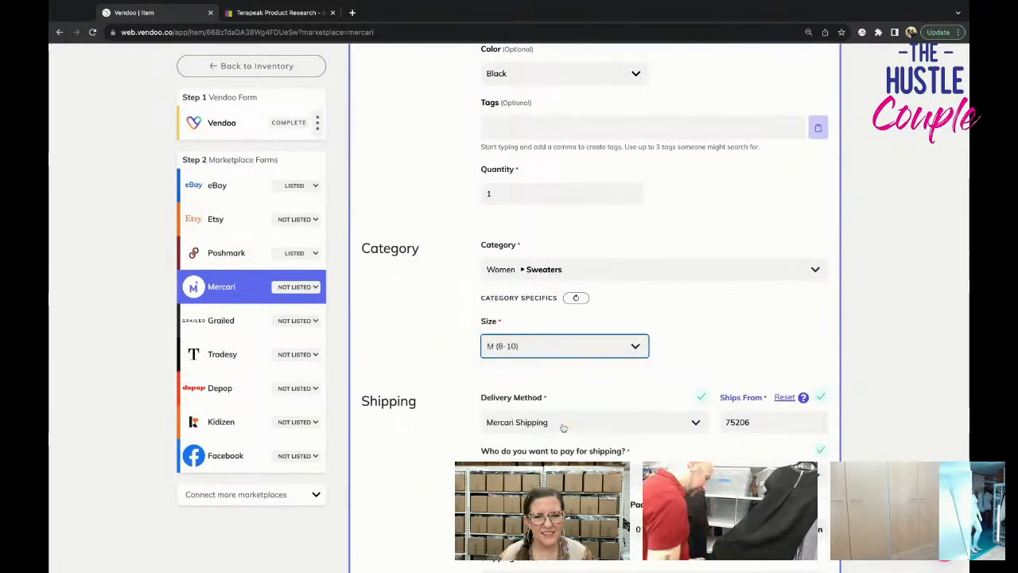
# Choose the USPS First-Class Package shipping label at $4.99 and list the item on Mercari.
pyautogui.scroll(-3, 562, 424)
pyautogui.scroll(-2, 563, 424)
pyautogui.click(576, 220)
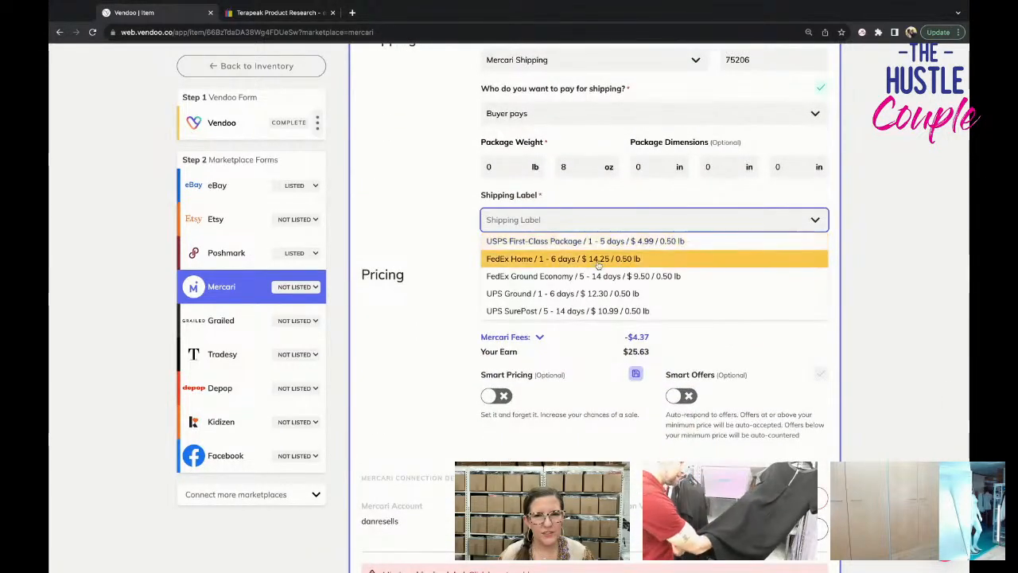
pyautogui.click(592, 237)
pyautogui.scroll(-3, 562, 327)
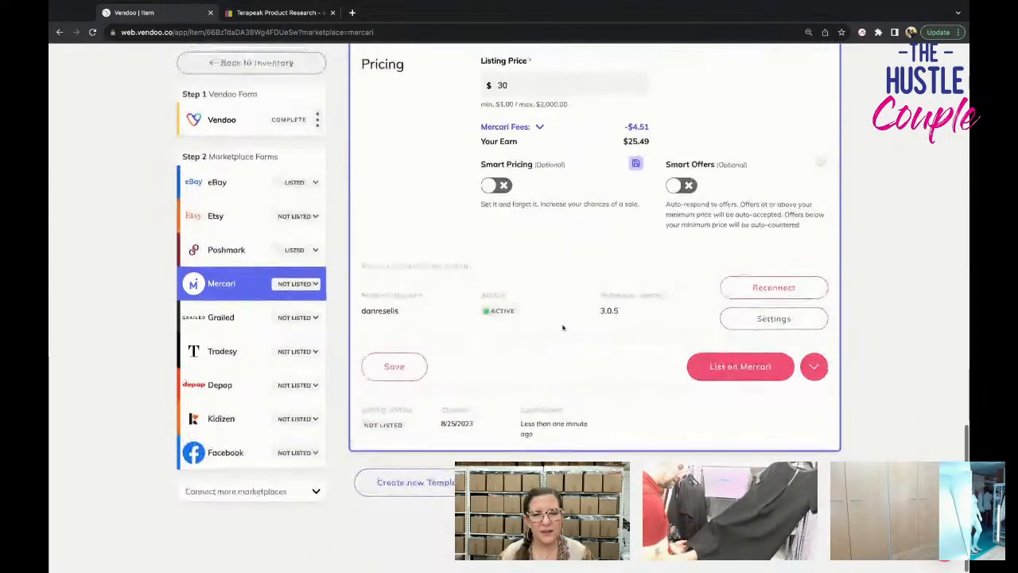
pyautogui.click(703, 369)
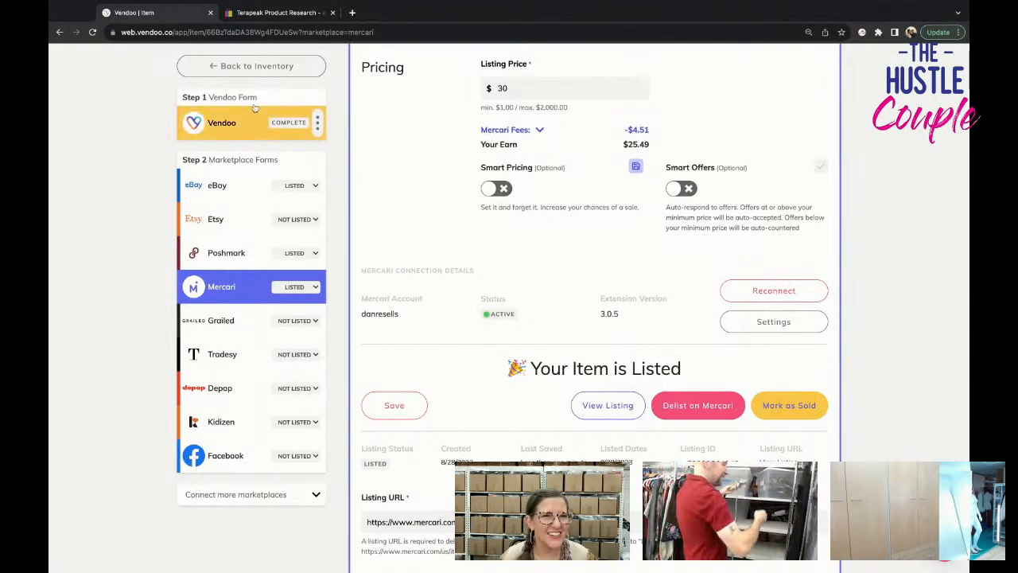
# Return to the inventory and open the draft for the blue, white and grey striped women's sweater.
pyautogui.click(265, 74)
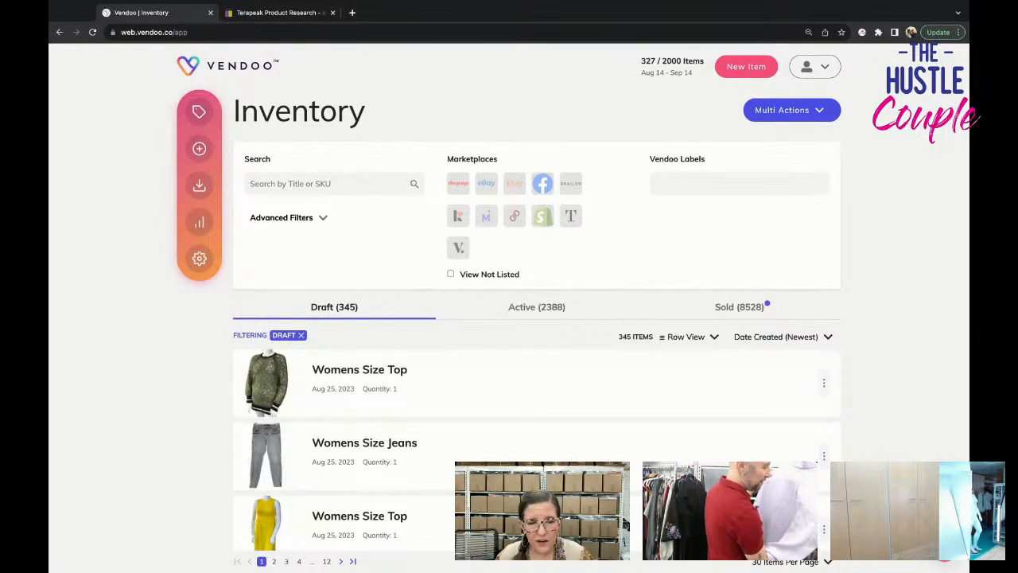
pyautogui.scroll(-5, 616, 419)
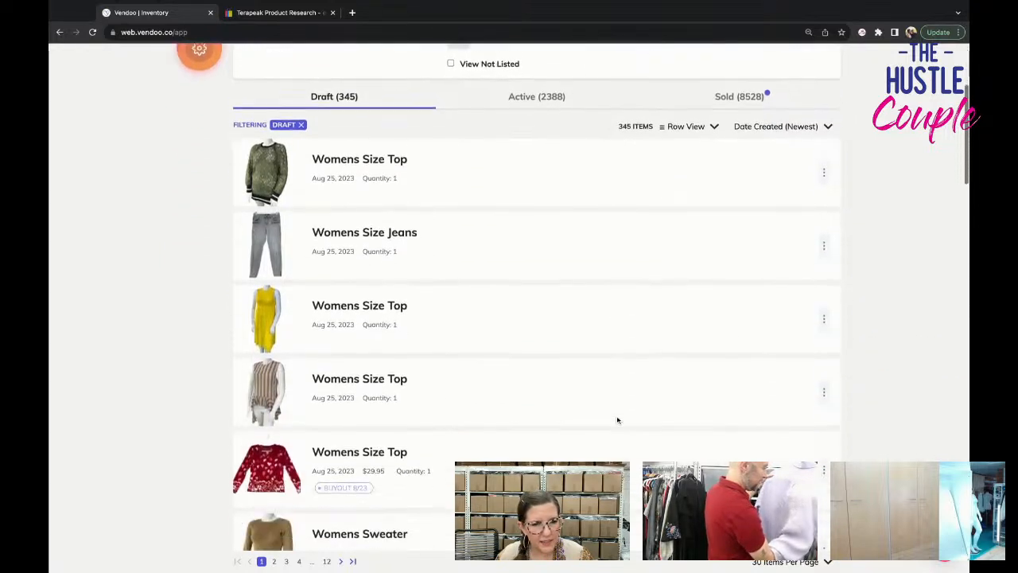
pyautogui.scroll(-2, 617, 420)
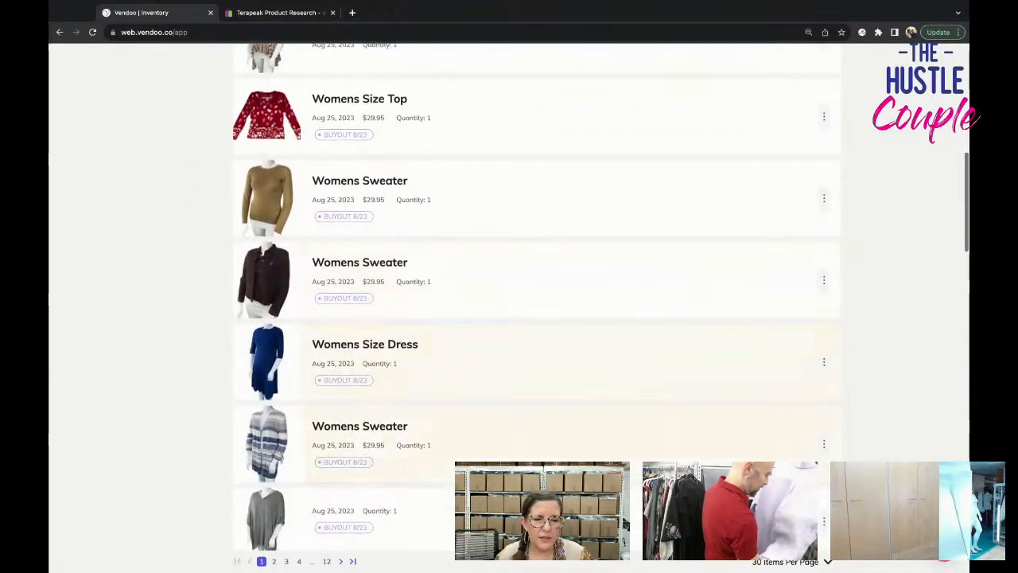
pyautogui.click(614, 433)
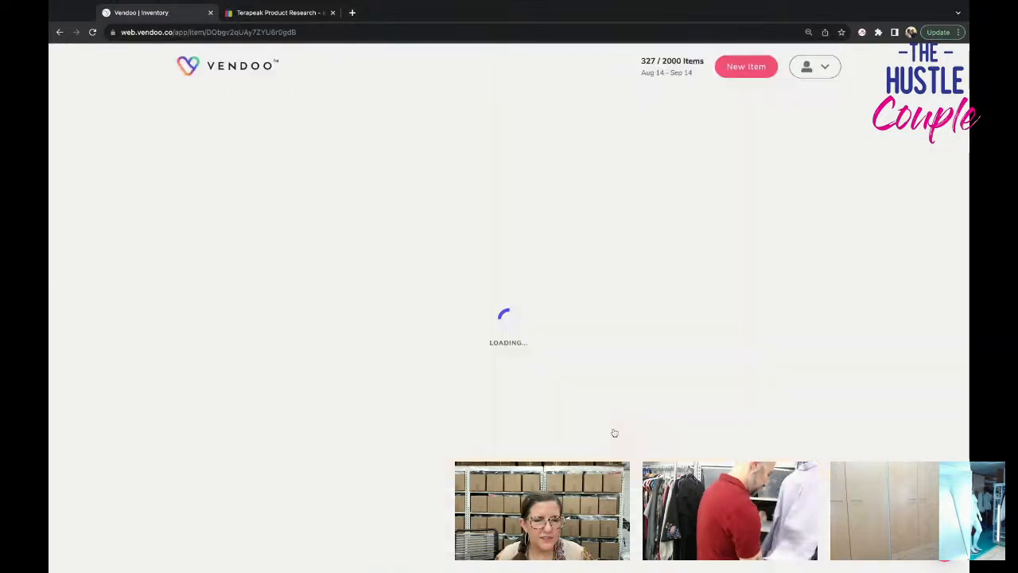
# Review the striped sweater's photos and enlarge one to examine its front and sleeve details.
pyautogui.scroll(3, 613, 433)
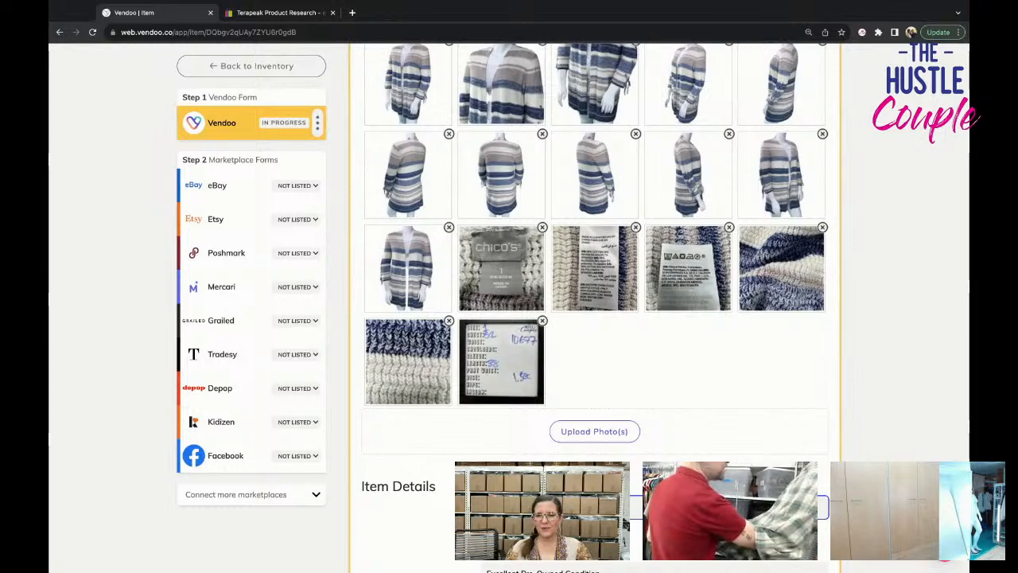
pyautogui.scroll(3, 741, 453)
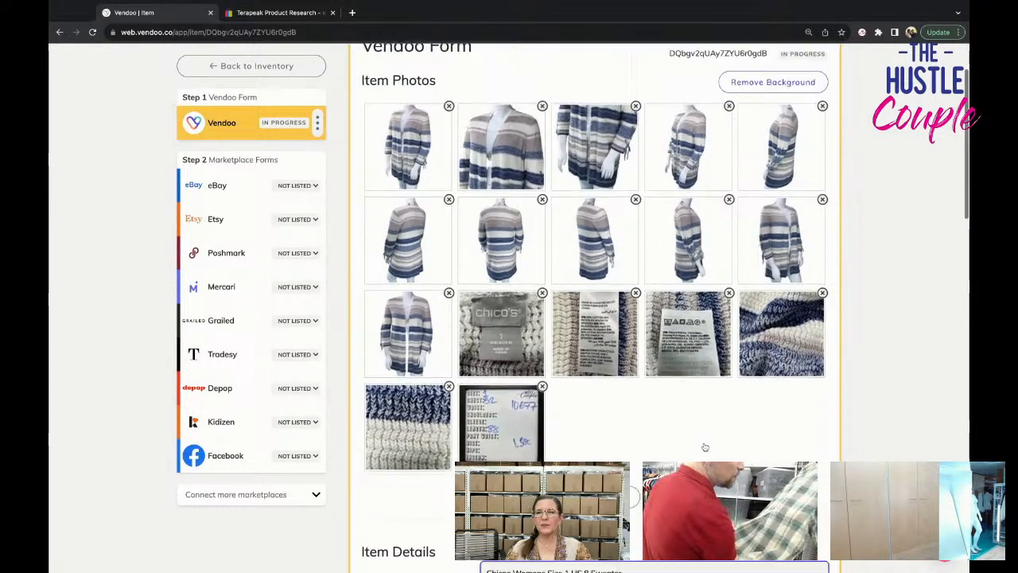
pyautogui.click(781, 326)
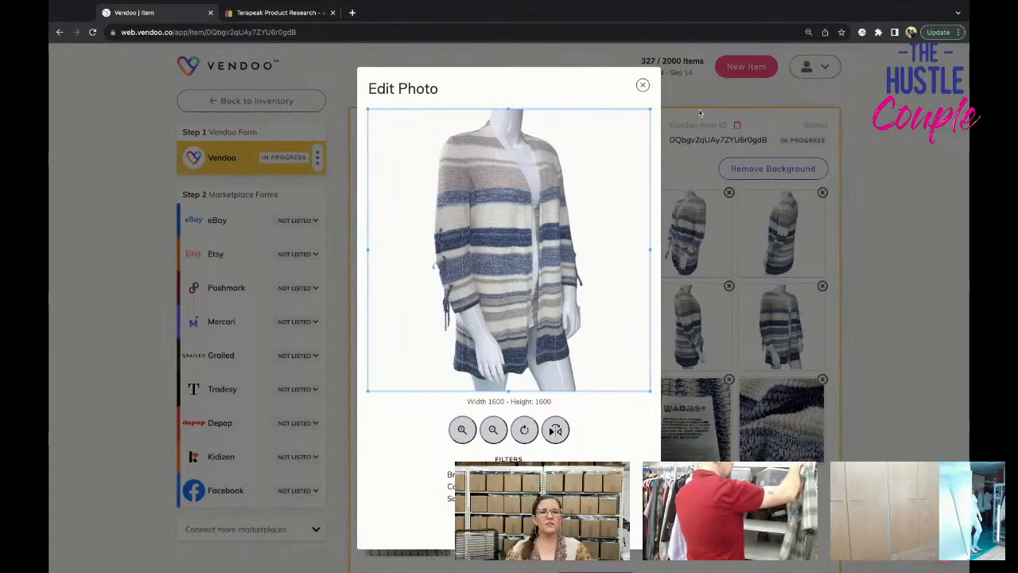
pyautogui.click(643, 85)
# Extend the sweater's title with "Lace Up Sleeves Open Front Striped Chunky Knit".
pyautogui.scroll(-5, 662, 318)
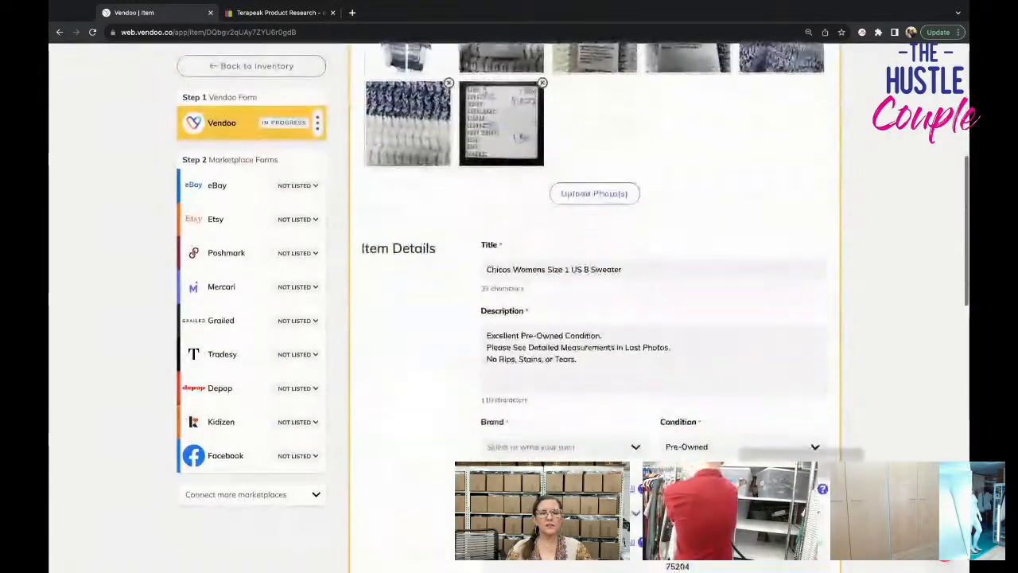
pyautogui.click(669, 272)
pyautogui.scroll(1, 669, 273)
pyautogui.write('L')
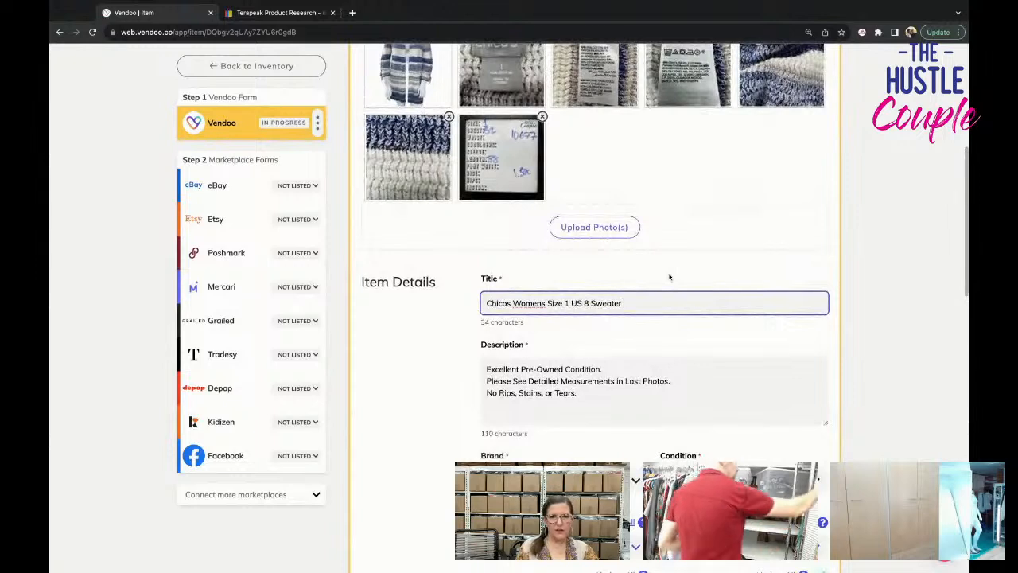
pyautogui.write('ac')
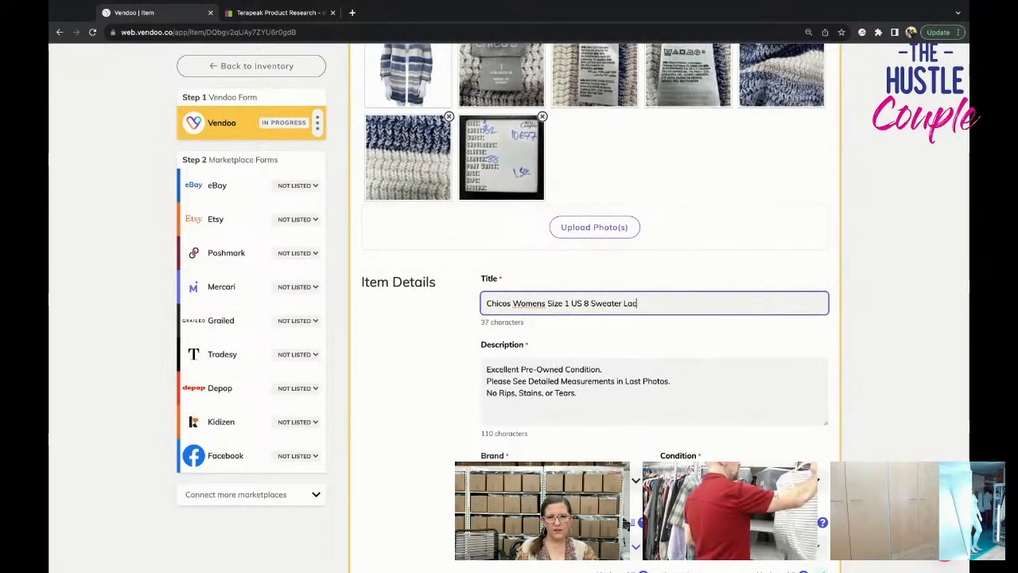
pyautogui.write('e Up Sleeve')
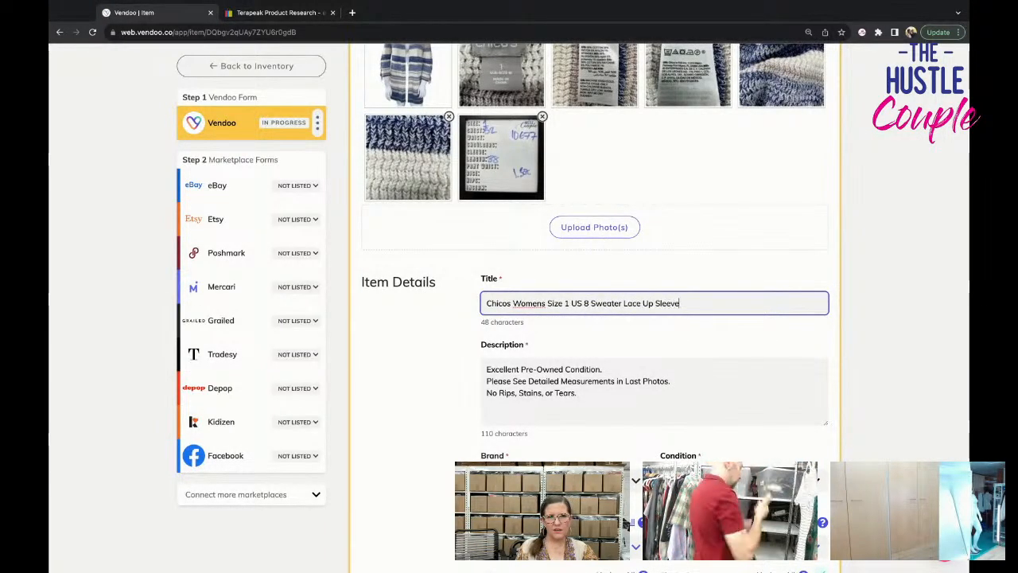
pyautogui.write('s Open Front S')
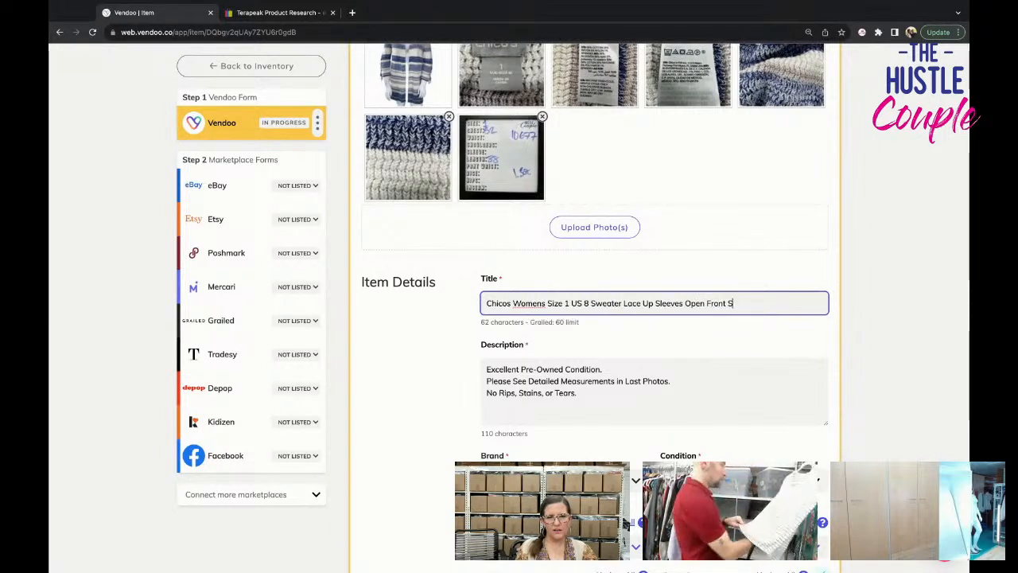
pyautogui.write('triped Chunky Knit')
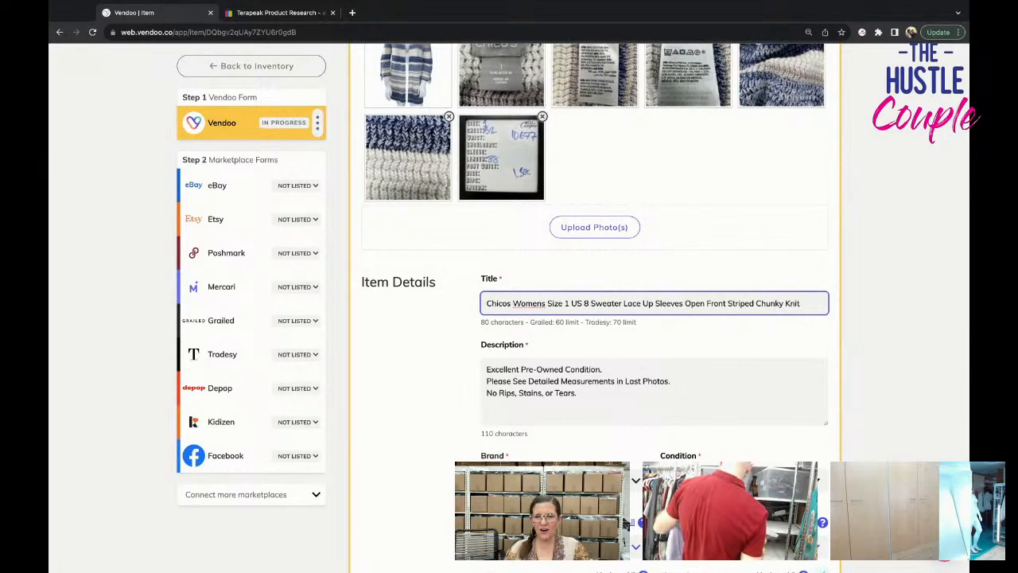
# Copy the full title into the description as a new first line above the condition text.
pyautogui.tripleClick(696, 303)
pyautogui.press('super+c')
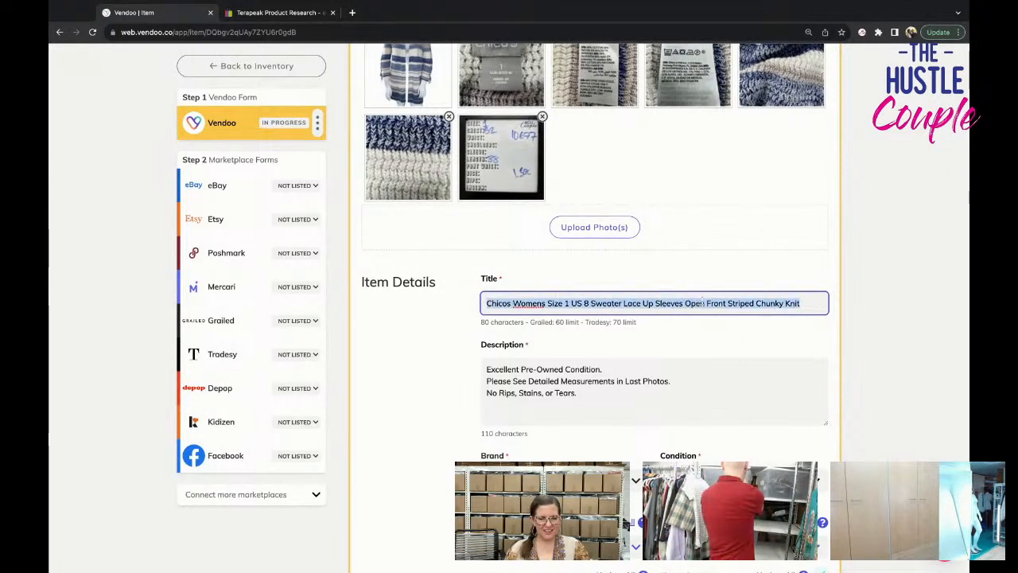
pyautogui.click(487, 369)
pyautogui.press('Return')
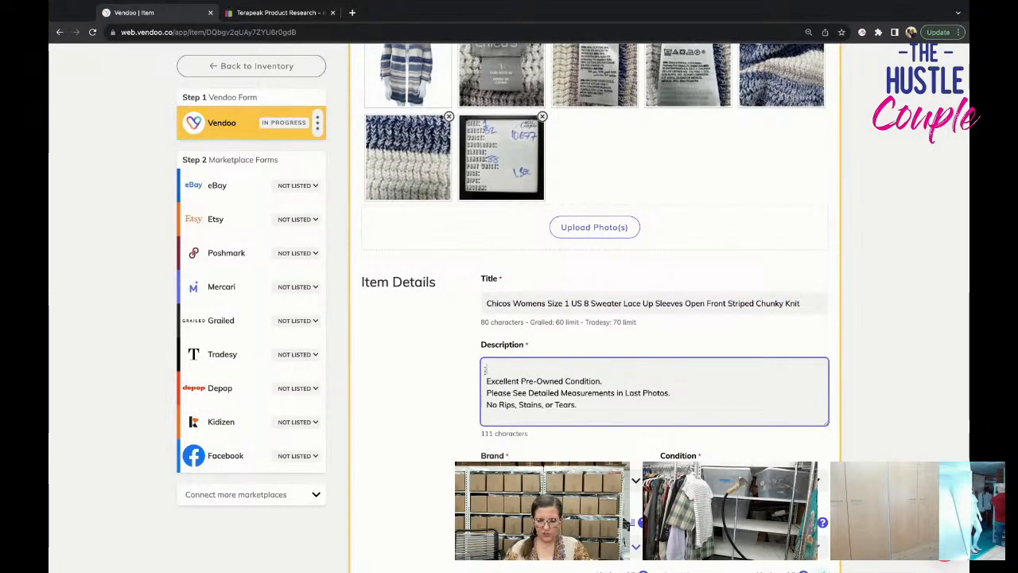
pyautogui.press('super+v')
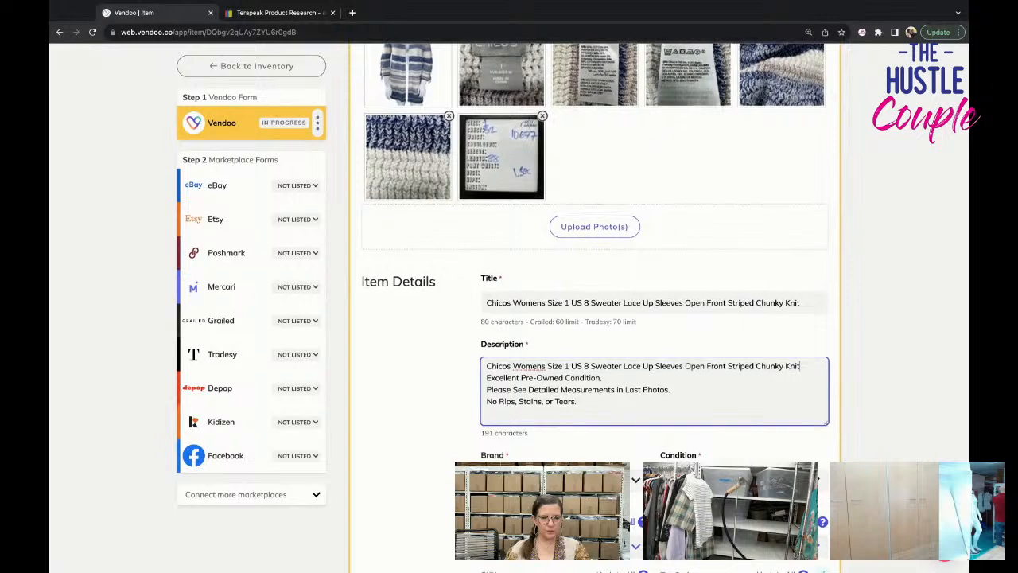
# Set the brand to Chico's in the item details.
pyautogui.scroll(-2, 532, 407)
pyautogui.click(528, 390)
pyautogui.write('Chico')
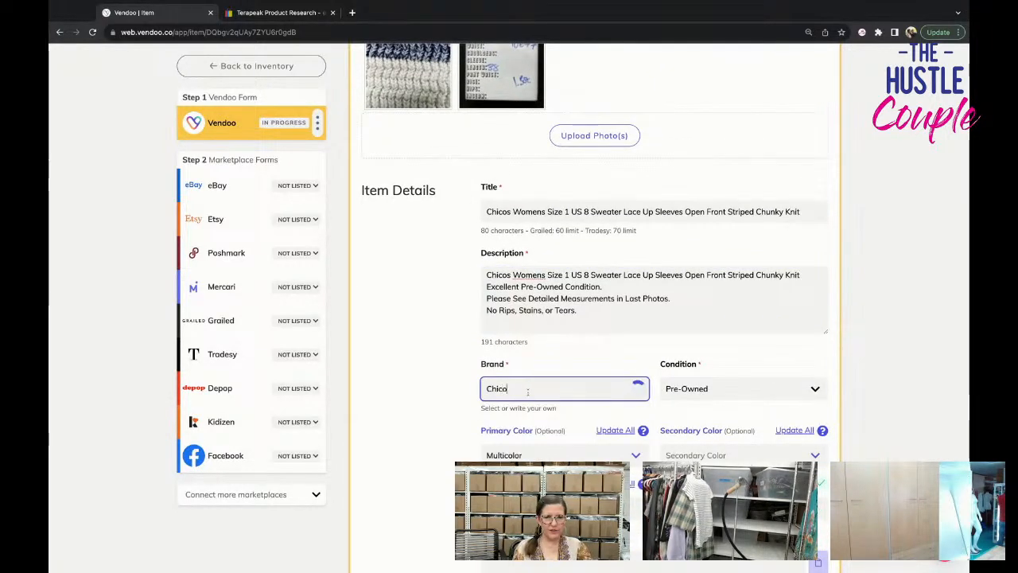
pyautogui.click(530, 427)
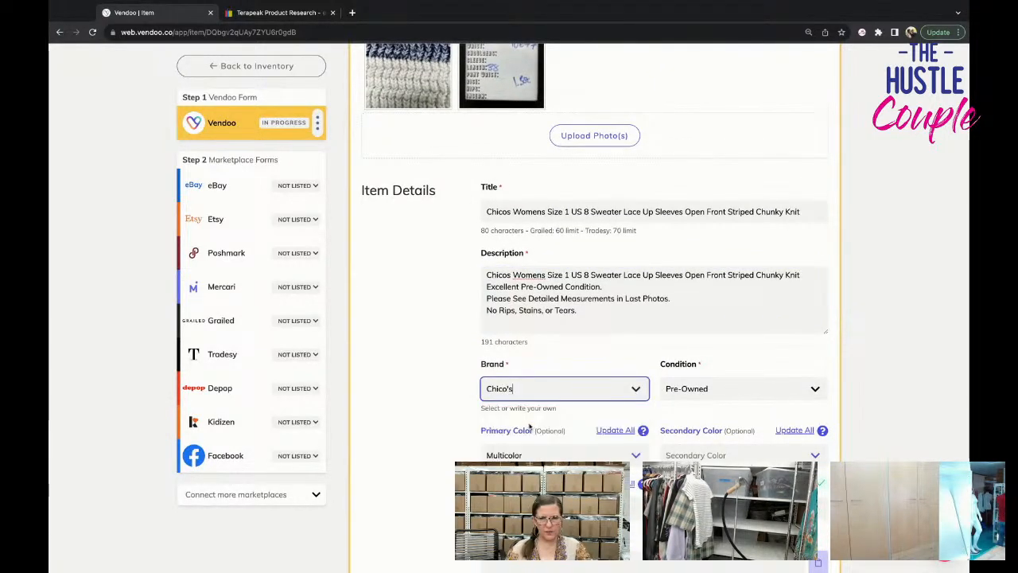
# Set the package weight to 1 lb 5 oz.
pyautogui.scroll(-1, 529, 427)
pyautogui.scroll(2, 529, 427)
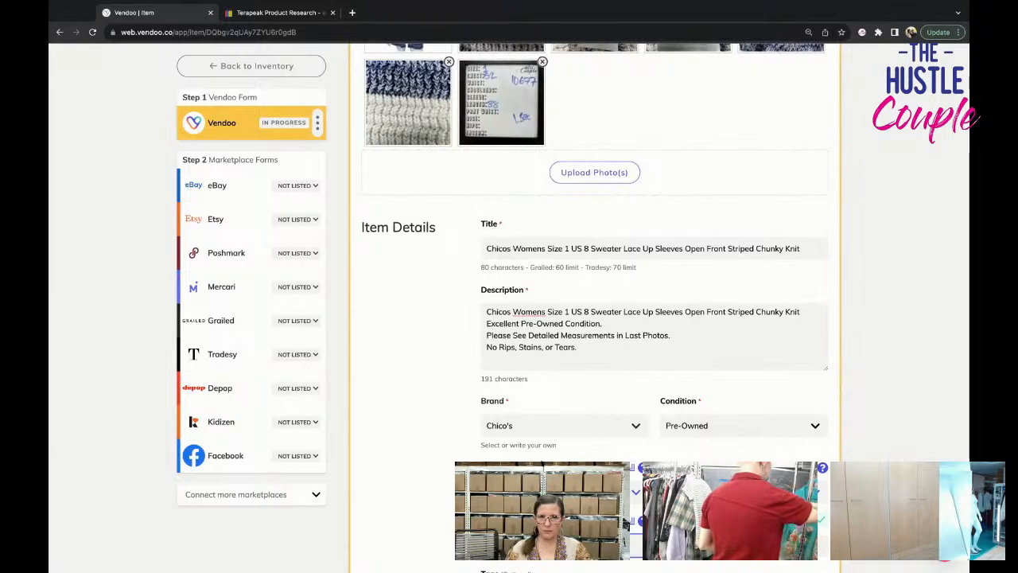
pyautogui.scroll(-5, 594, 318)
pyautogui.click(740, 492)
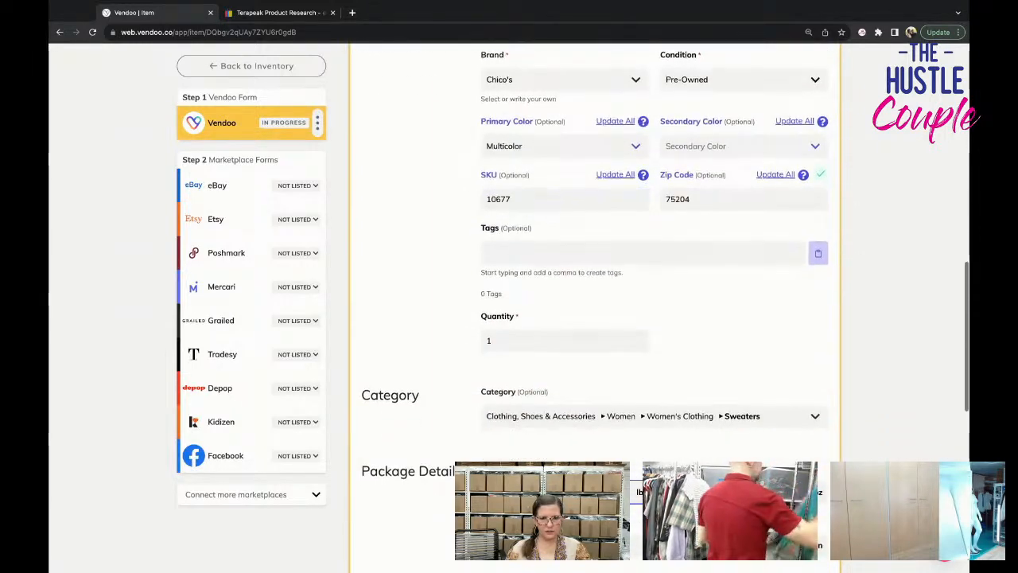
pyautogui.scroll(-4, 518, 379)
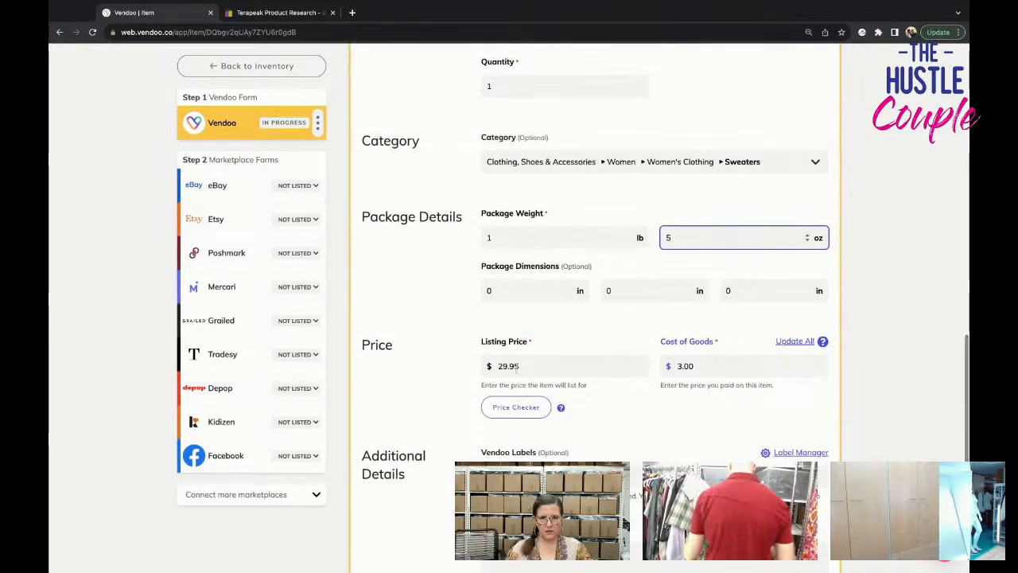
# Set the listing price to $34.95 and save the Vendoo form.
pyautogui.moveTo(508, 366); pyautogui.dragTo(473, 366)
pyautogui.write('34')
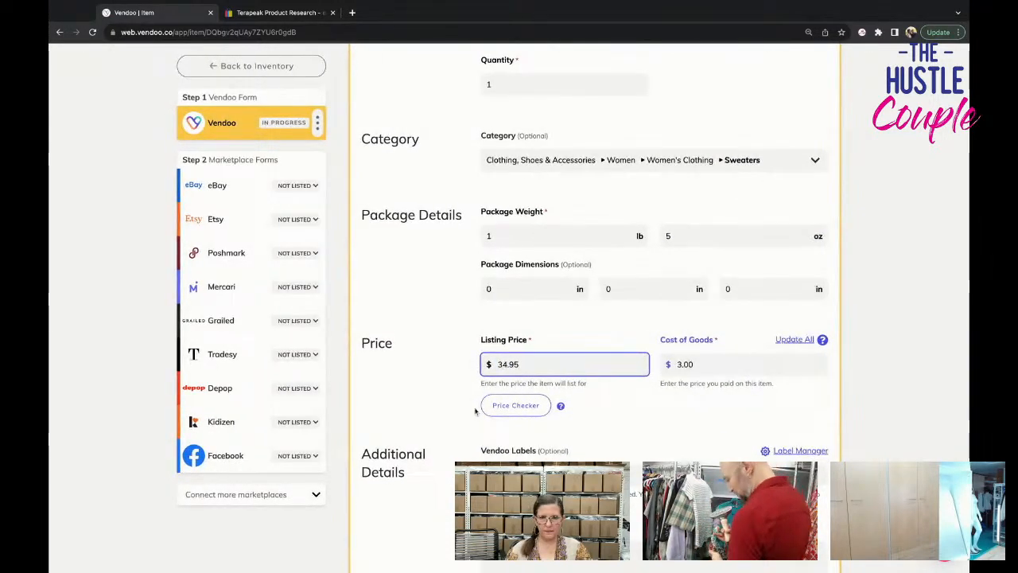
pyautogui.scroll(-3, 475, 412)
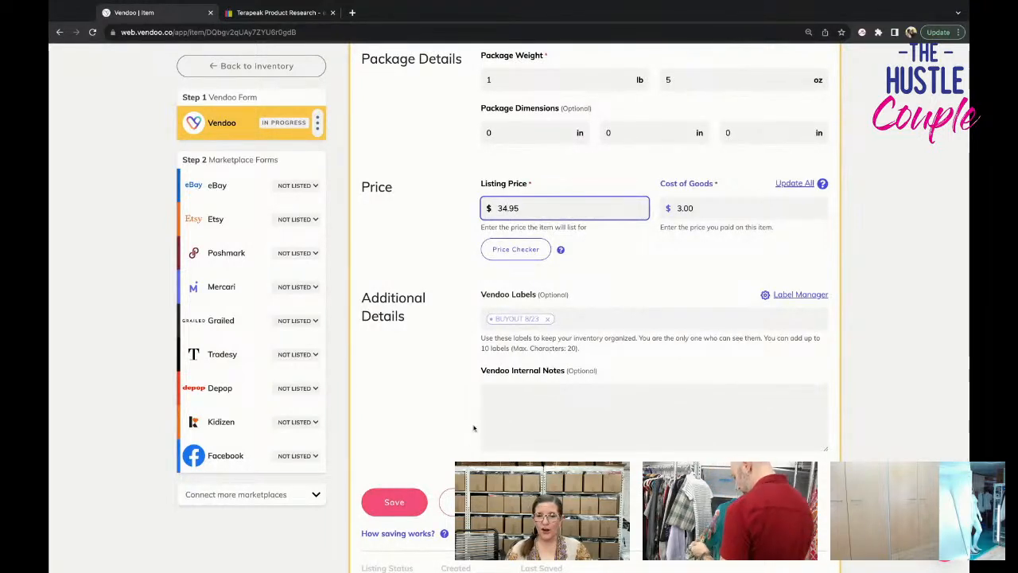
pyautogui.click(413, 498)
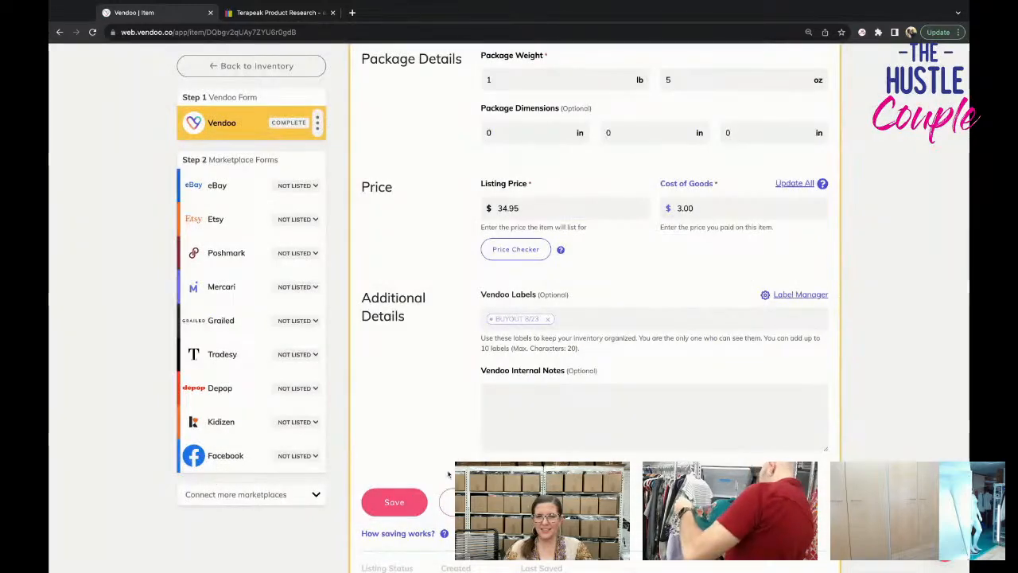
# Open the eBay form and check its photos, title, description and item details.
pyautogui.click(227, 185)
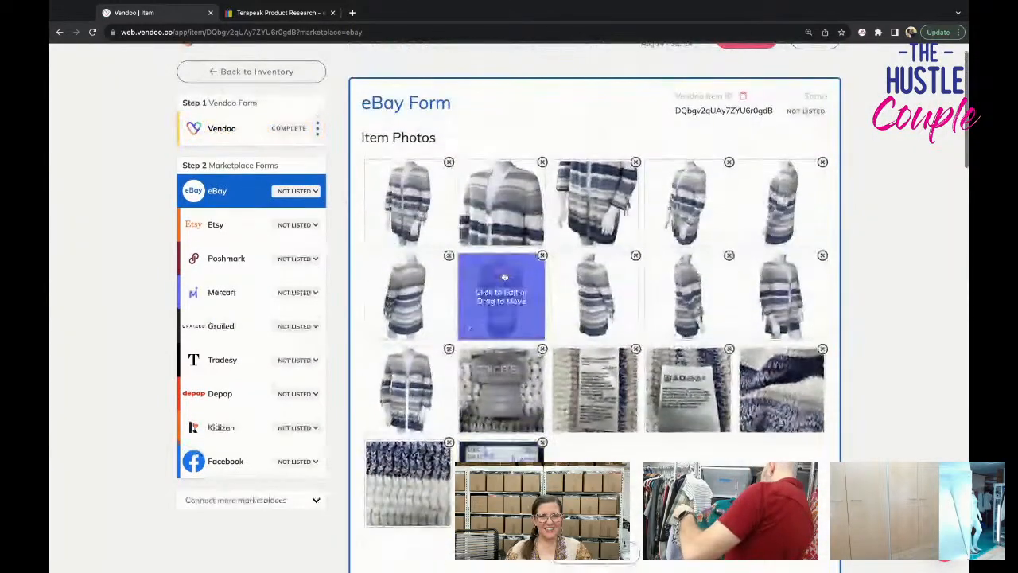
pyautogui.scroll(-3, 503, 276)
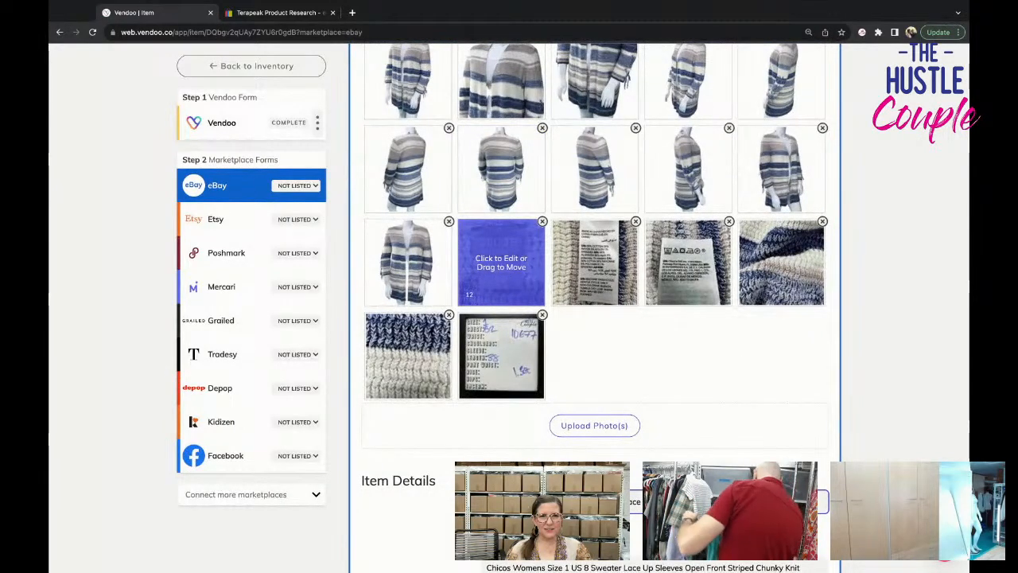
pyautogui.scroll(-4, 501, 262)
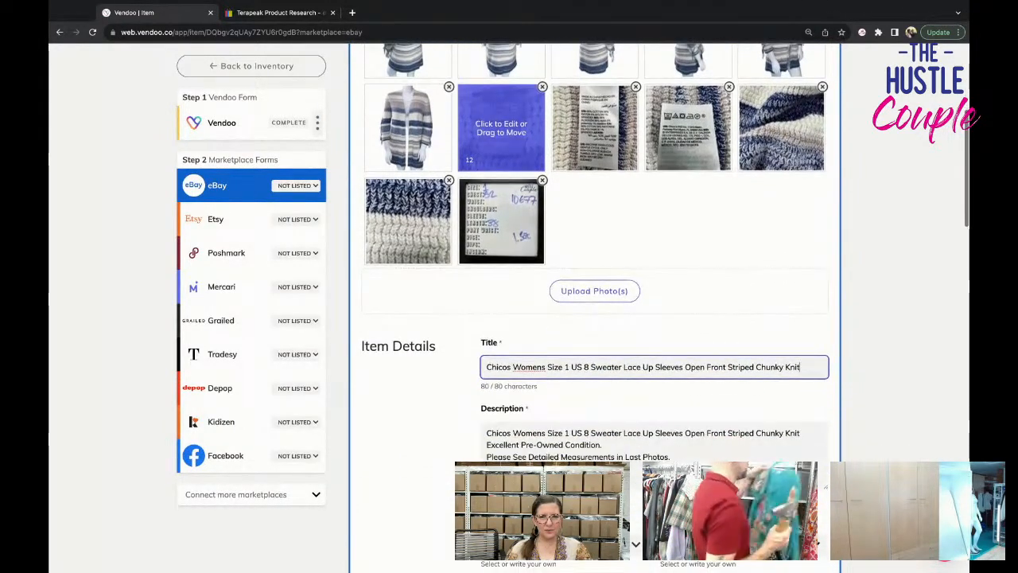
pyautogui.scroll(-5, 501, 109)
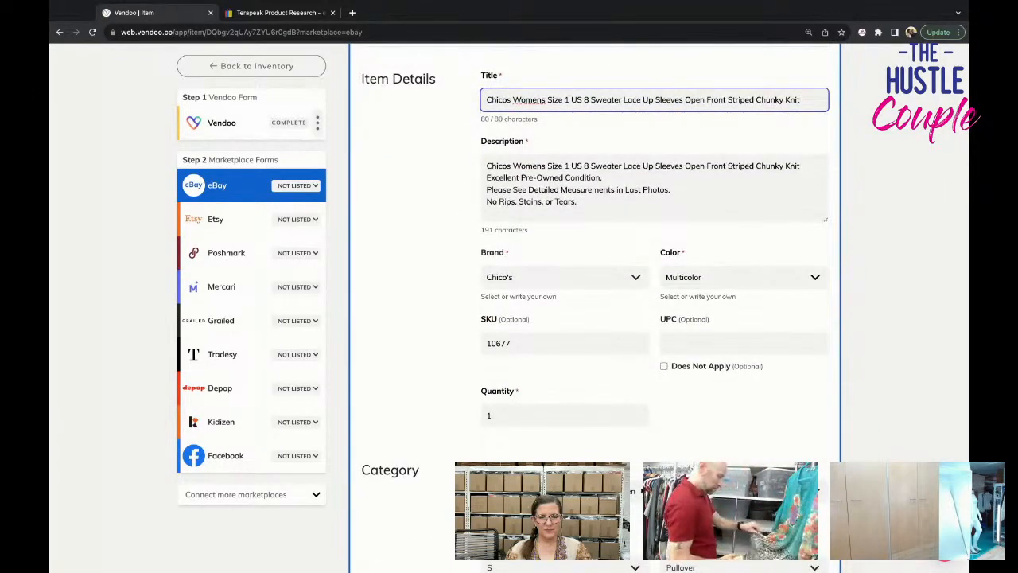
pyautogui.scroll(-3, 594, 302)
pyautogui.scroll(8, 594, 303)
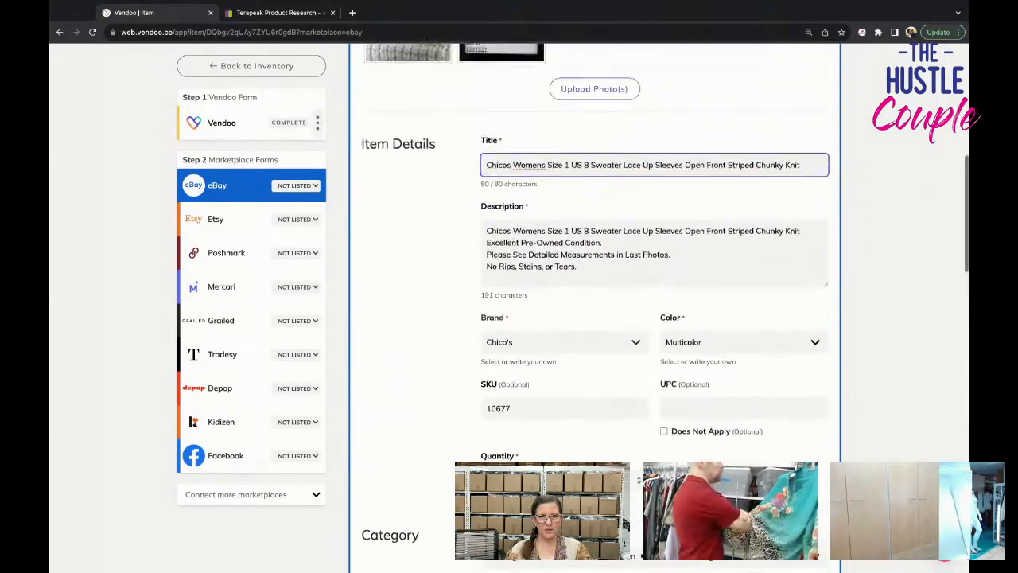
pyautogui.scroll(-15, 594, 303)
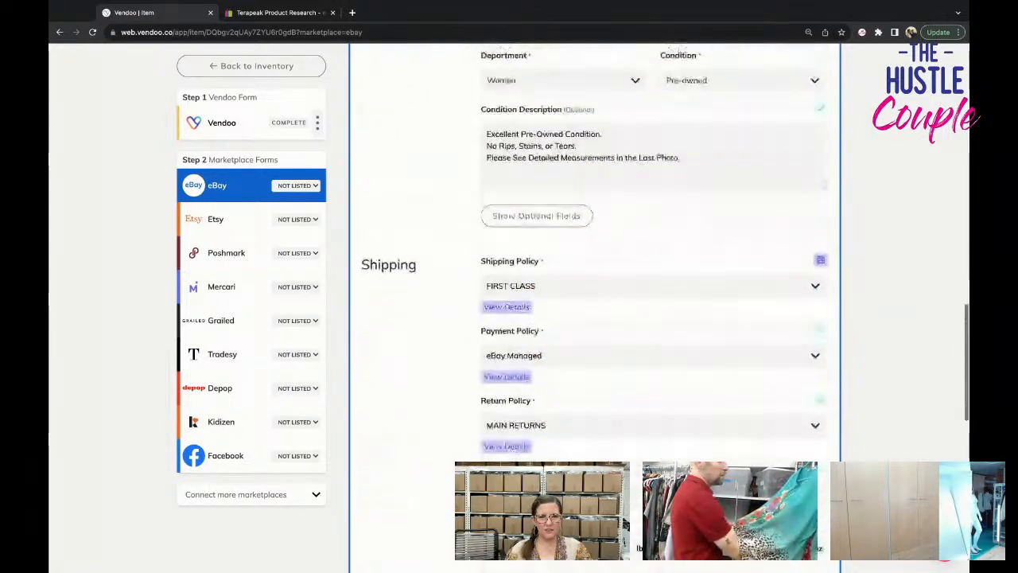
# Set the eBay size to M and choose a different style for the sweater.
pyautogui.scroll(5, 594, 302)
pyautogui.click(533, 236)
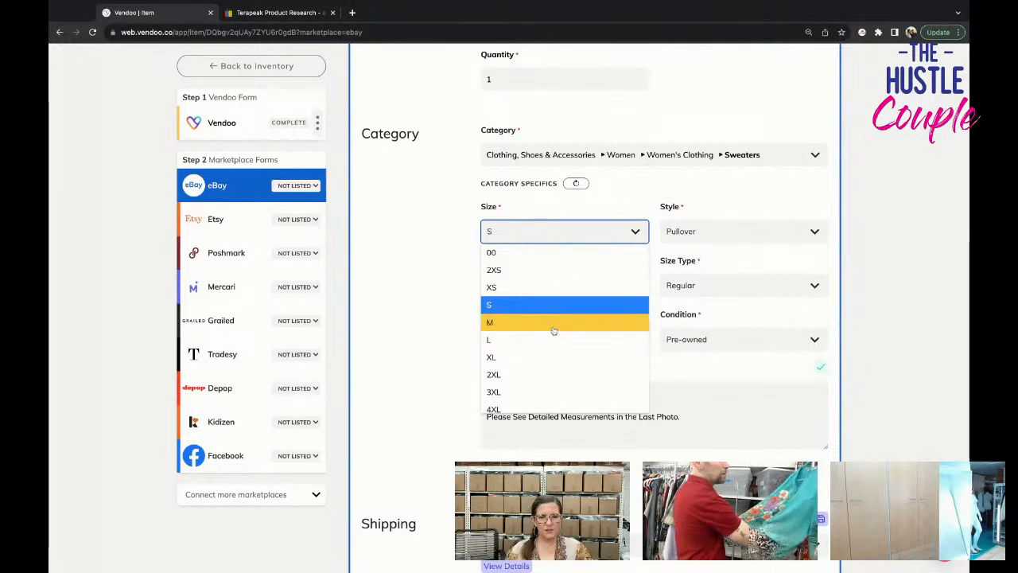
pyautogui.click(554, 329)
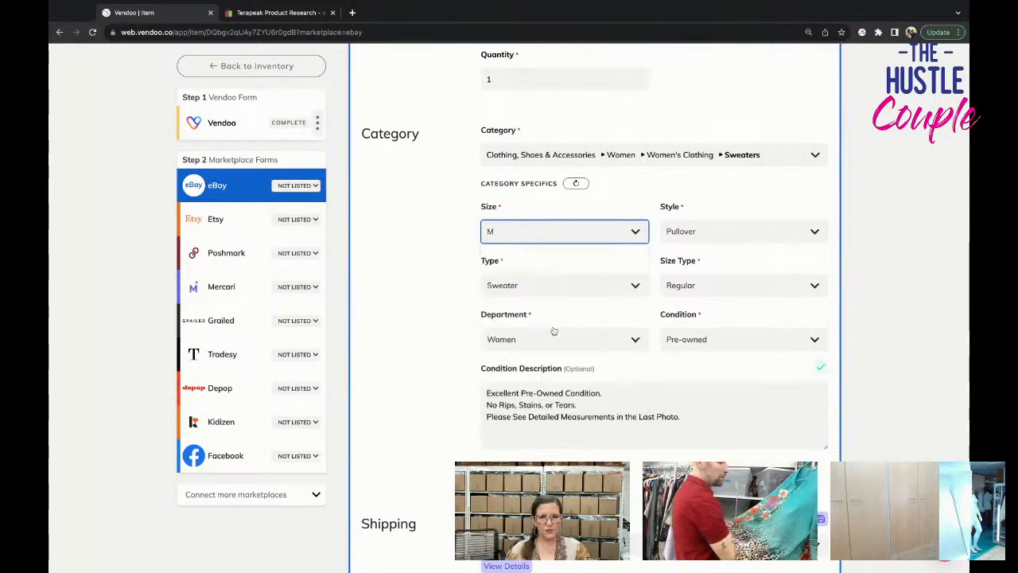
pyautogui.click(700, 230)
pyautogui.click(708, 270)
# Show the optional category fields of the eBay form and clear the sweater's neckline value.
pyautogui.scroll(-3, 604, 286)
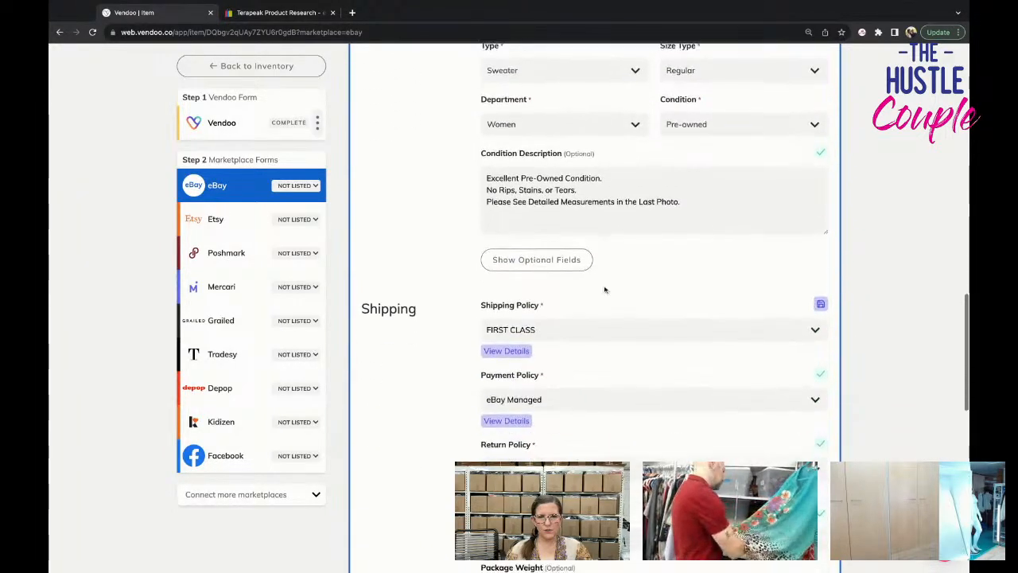
pyautogui.click(562, 245)
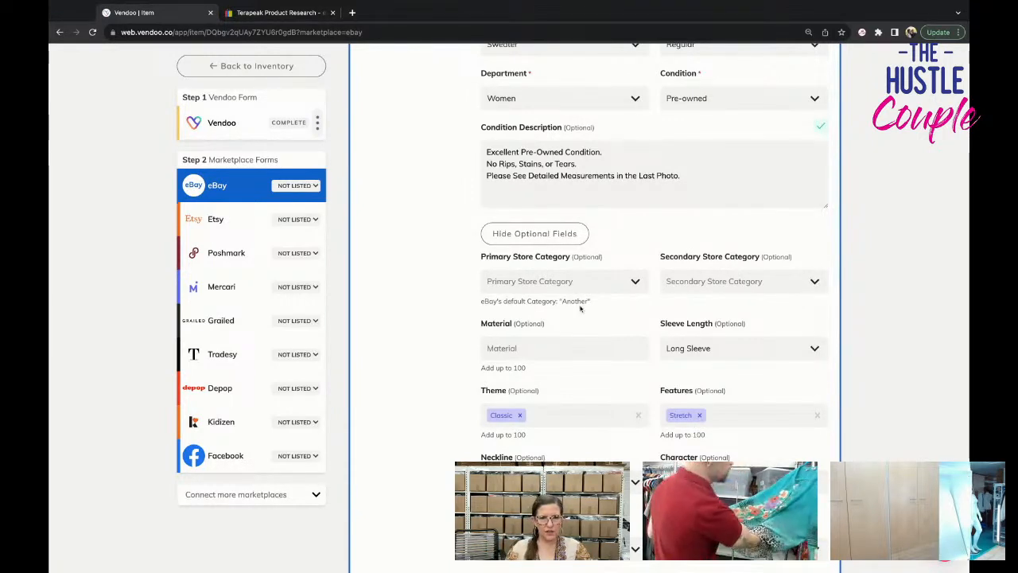
pyautogui.scroll(-2, 579, 309)
pyautogui.scroll(-2, 580, 309)
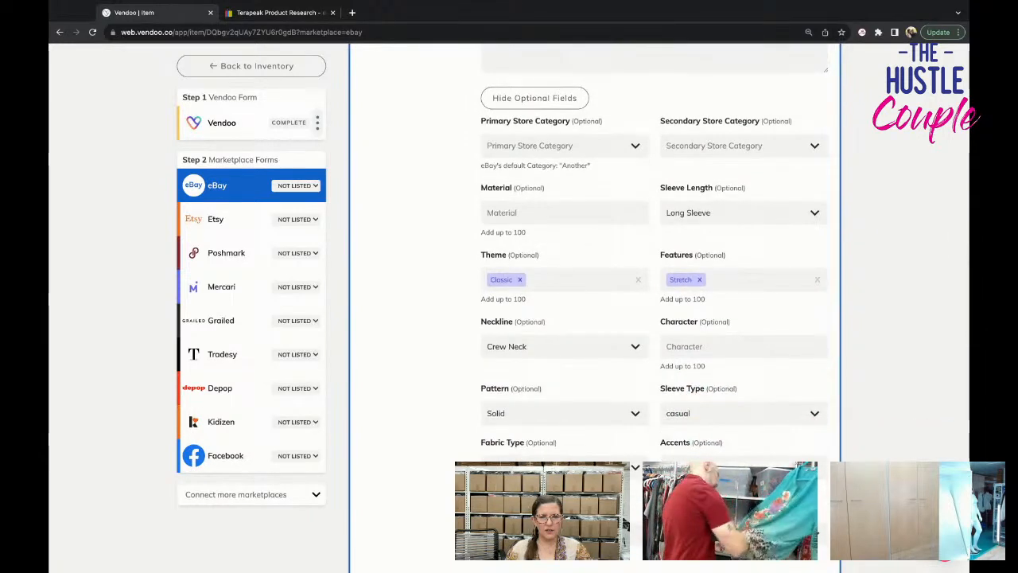
pyautogui.scroll(-2, 580, 309)
pyautogui.click(580, 294)
pyautogui.click(574, 318)
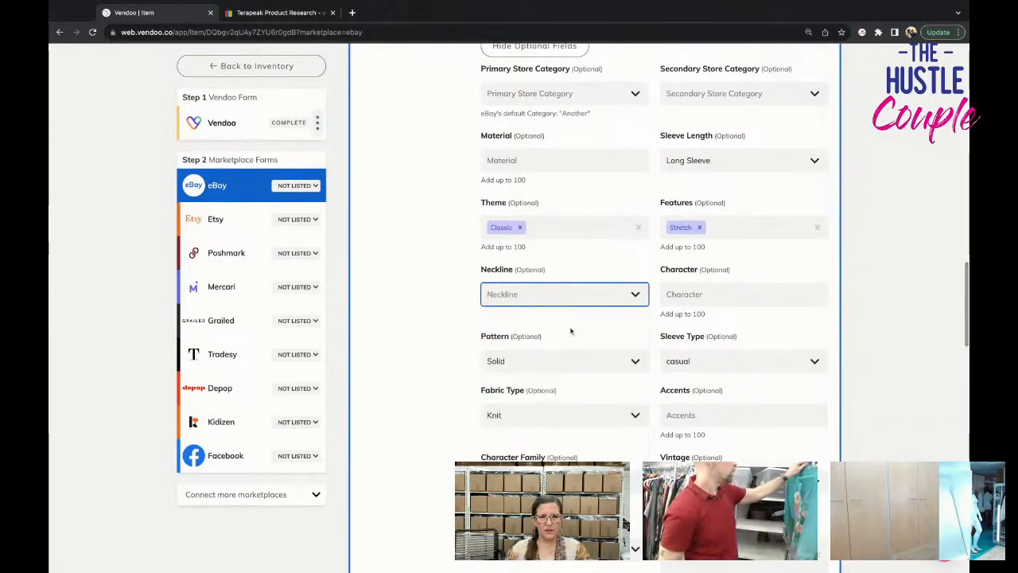
# Set the sweater's pattern to Striped in the eBay form.
pyautogui.scroll(-1, 570, 331)
pyautogui.click(570, 326)
pyautogui.write('striped')
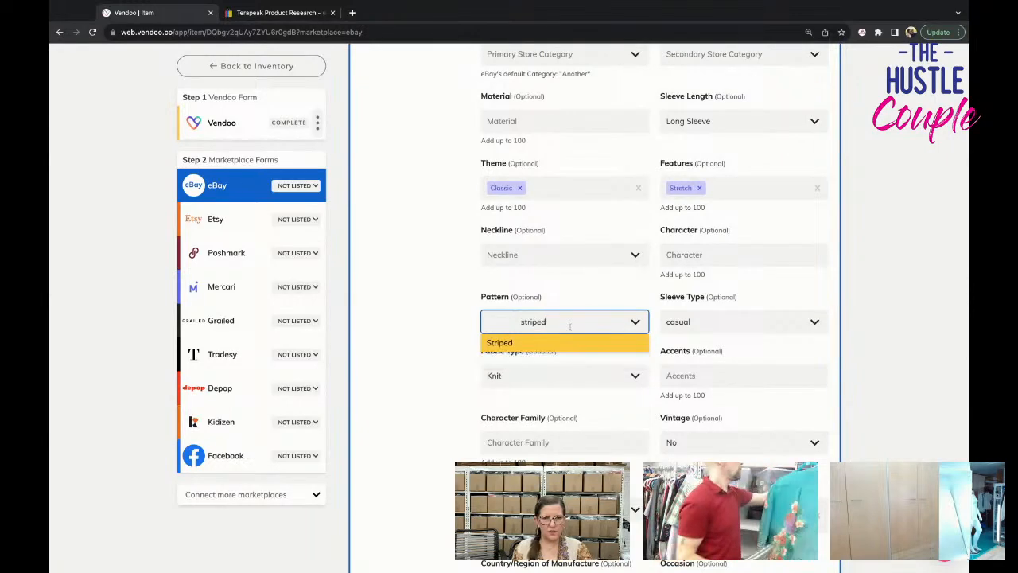
pyautogui.press('Return')
pyautogui.scroll(-5, 571, 318)
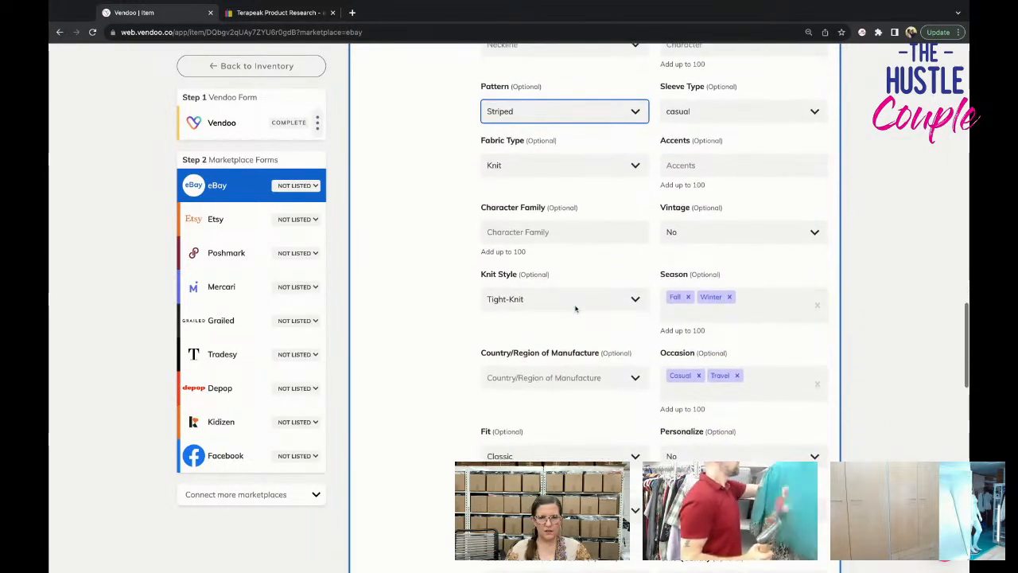
# Change the eBay shipping policy to PRIORITY.
pyautogui.scroll(-4, 576, 309)
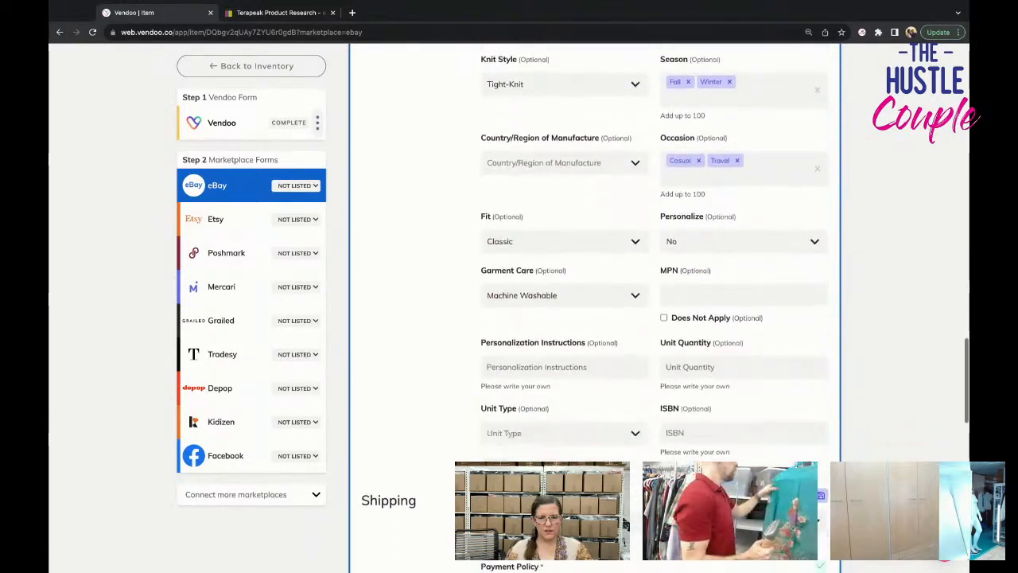
pyautogui.scroll(-4, 575, 270)
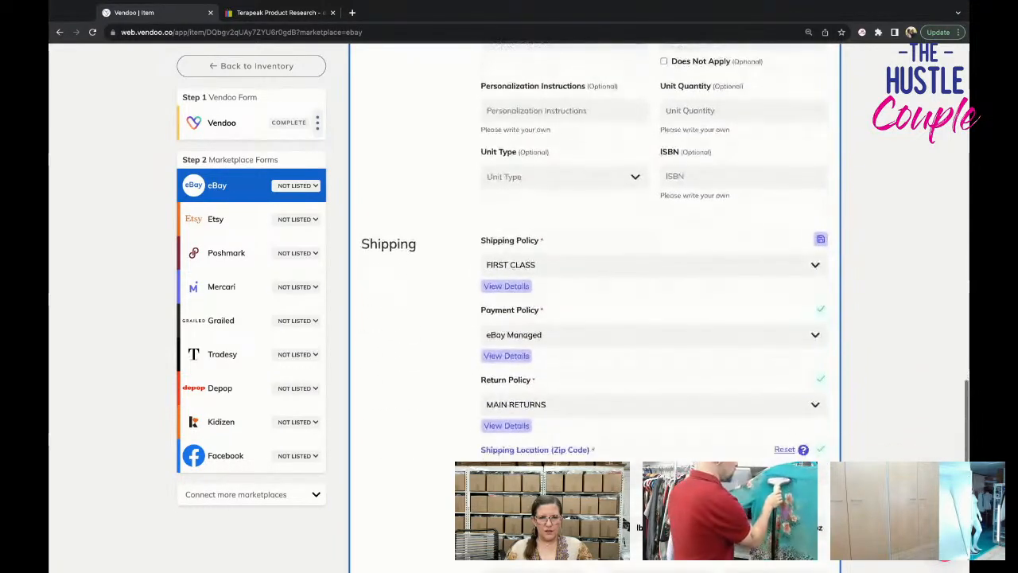
pyautogui.click(575, 270)
pyautogui.scroll(-5, 583, 356)
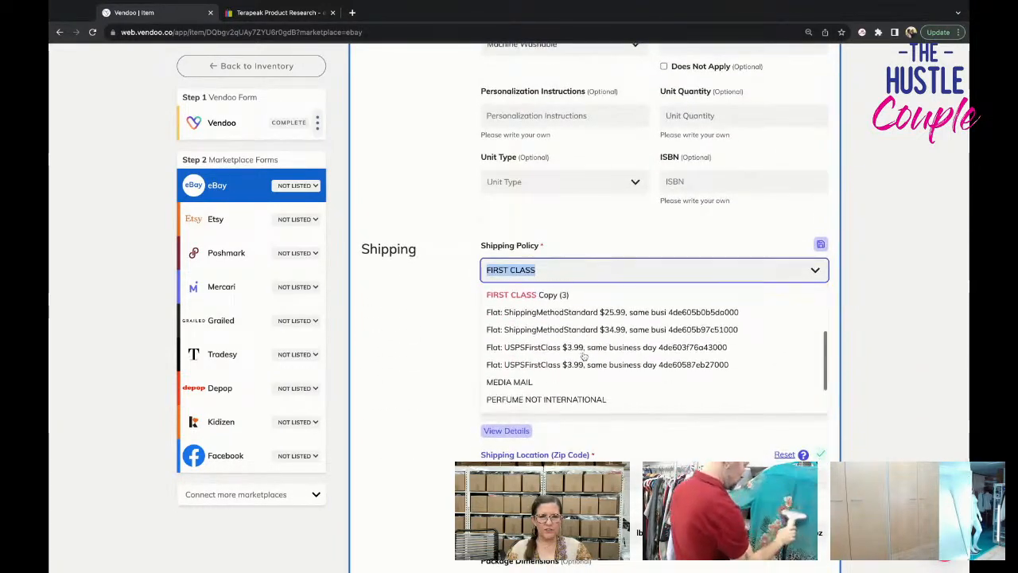
pyautogui.click(578, 369)
pyautogui.scroll(-1, 579, 368)
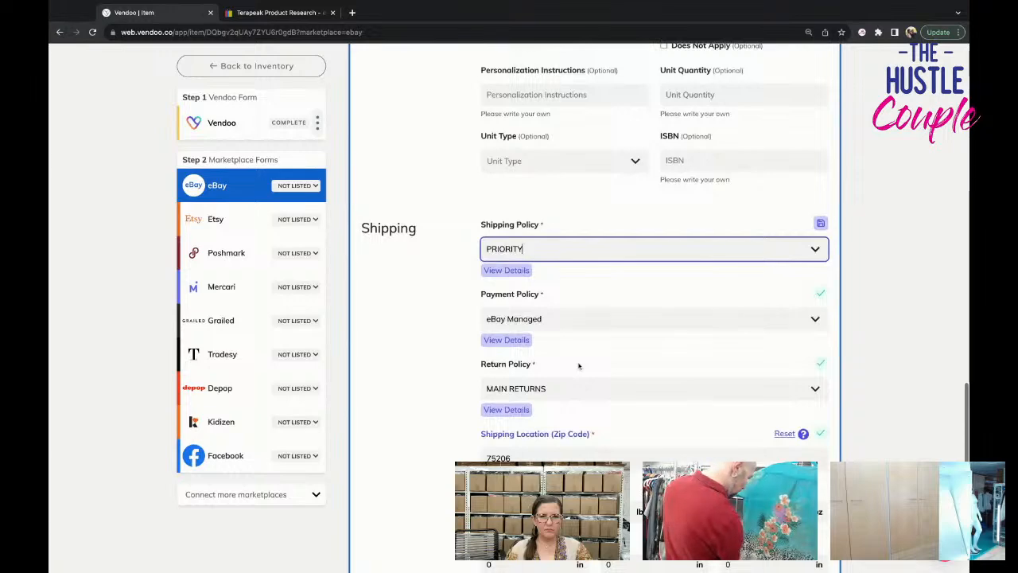
# Check the remaining eBay specifics, shipping and pricing fields and list the sweater on eBay.
pyautogui.scroll(3, 578, 366)
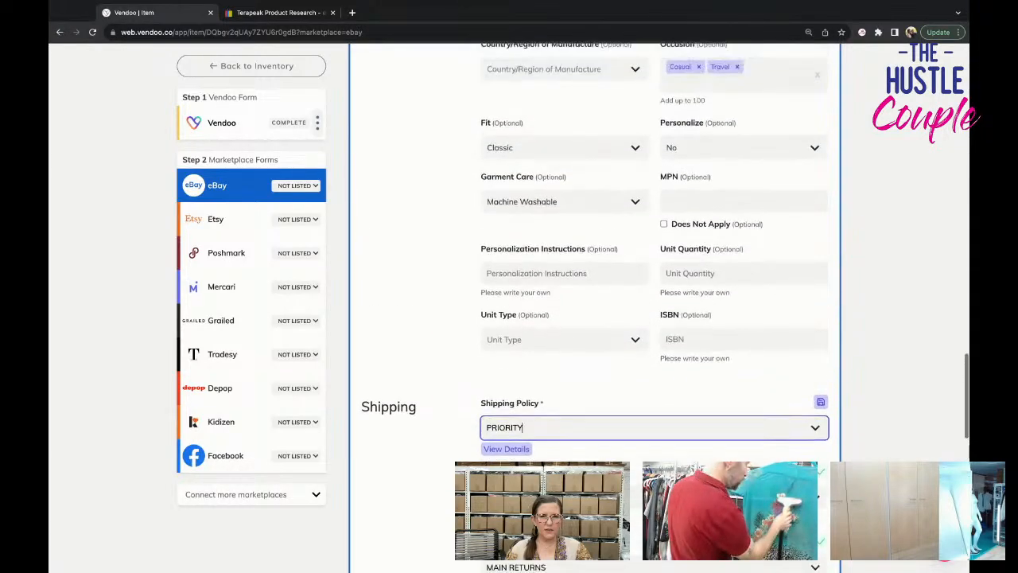
pyautogui.scroll(-4, 557, 358)
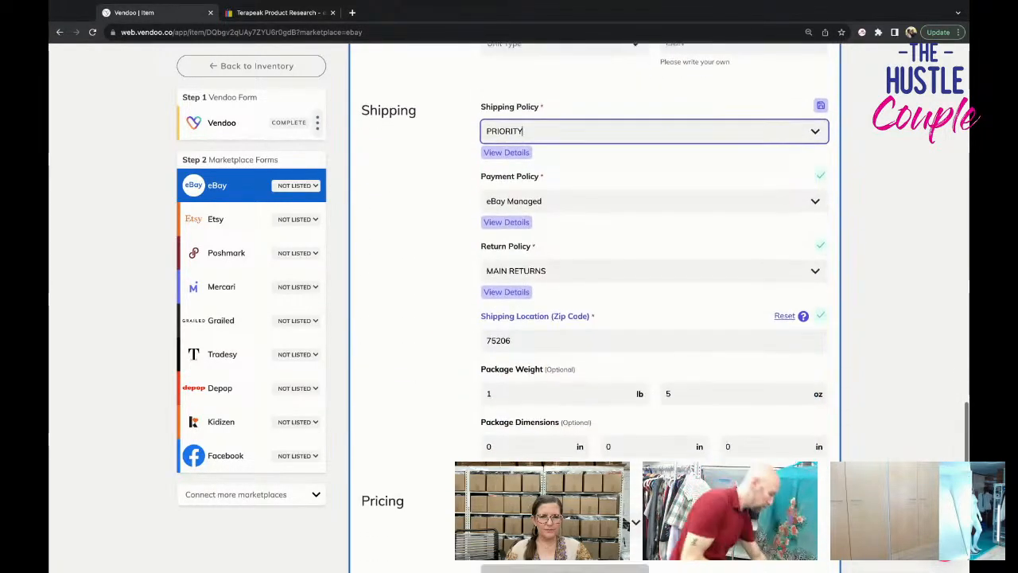
pyautogui.scroll(3, 523, 333)
pyautogui.scroll(2, 522, 332)
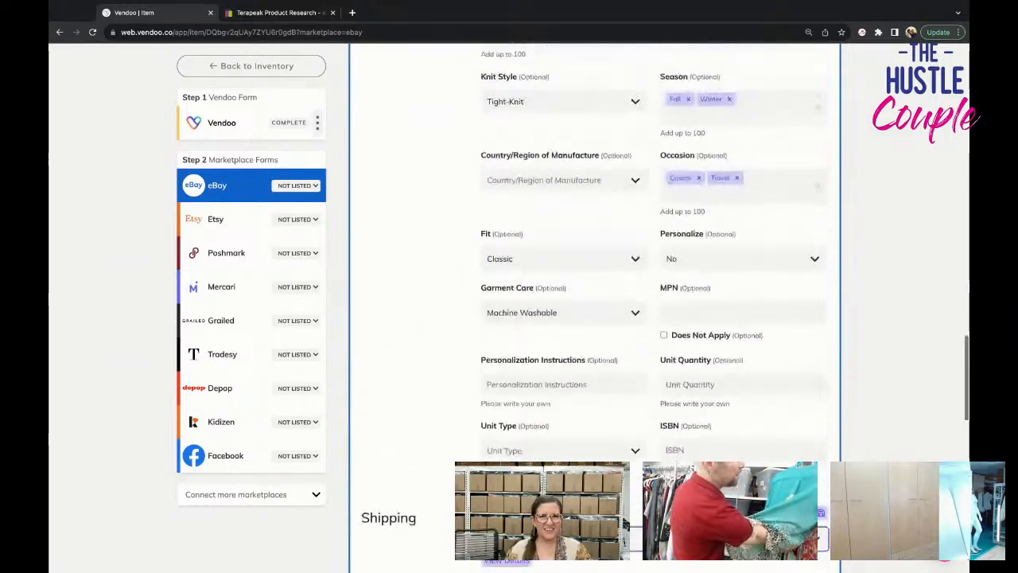
pyautogui.scroll(-7, 596, 318)
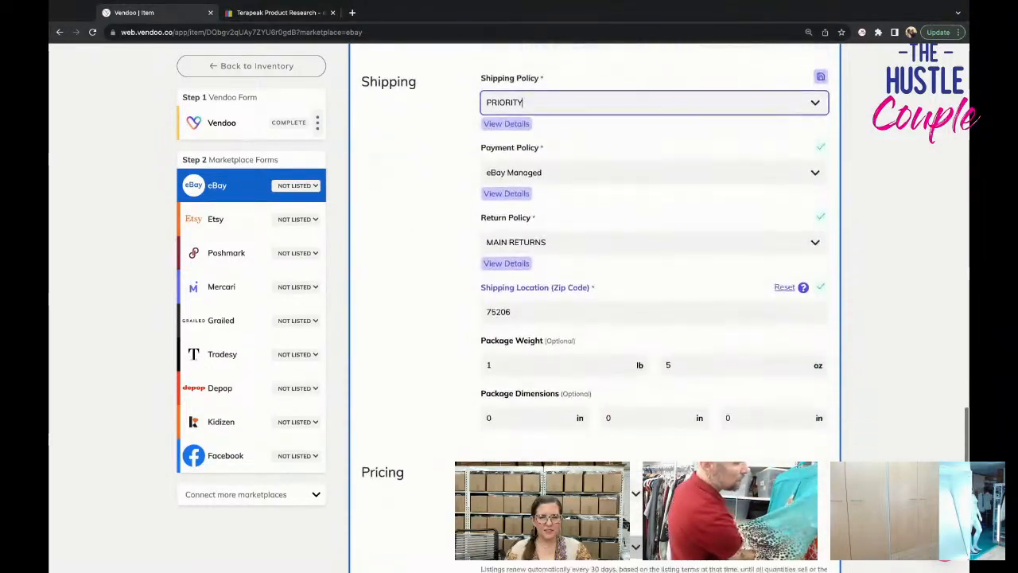
pyautogui.scroll(-7, 663, 368)
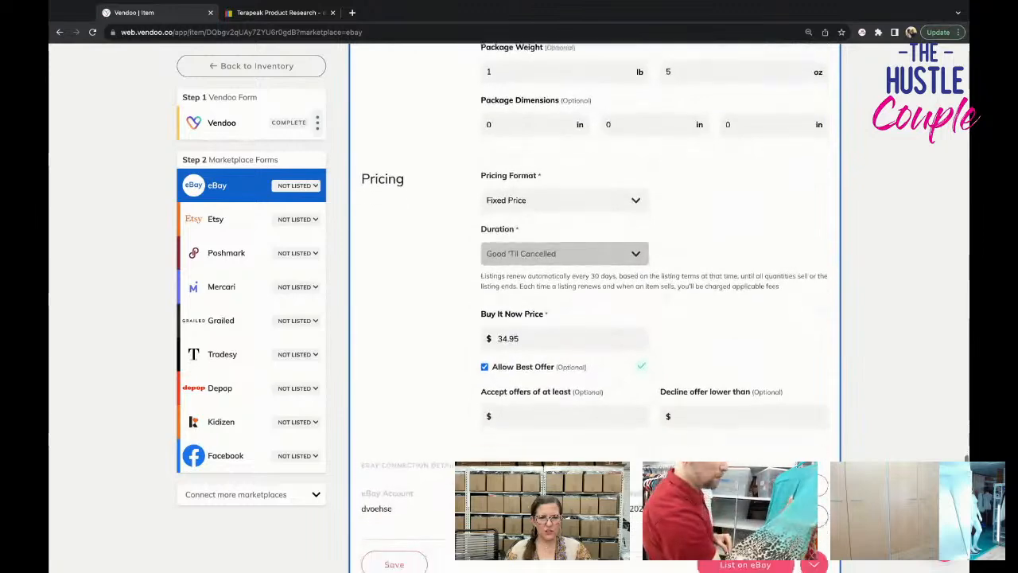
pyautogui.click(744, 372)
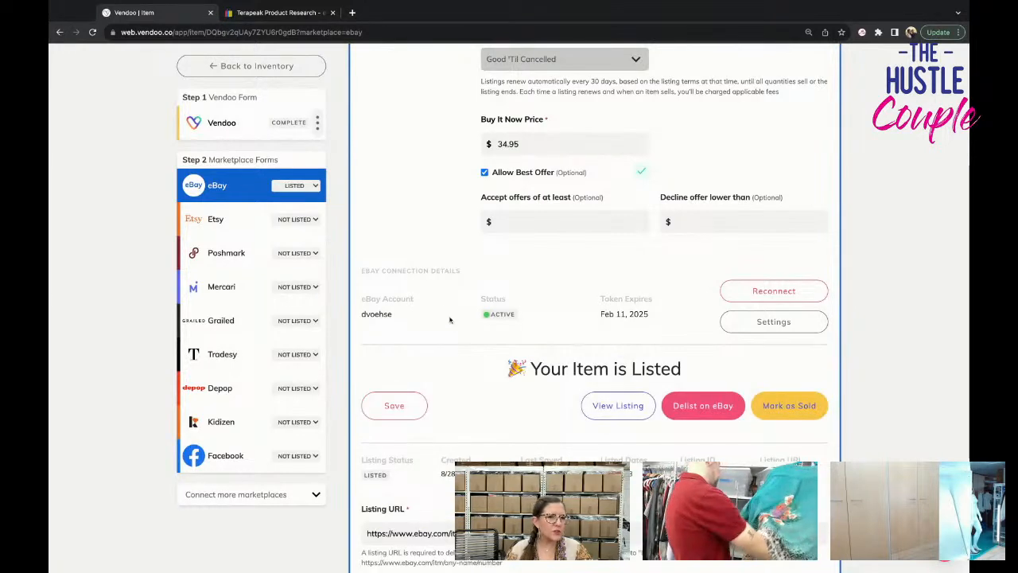
# Open the Poshmark form, check its photos and title, and select the closing lines of the description.
pyautogui.click(231, 253)
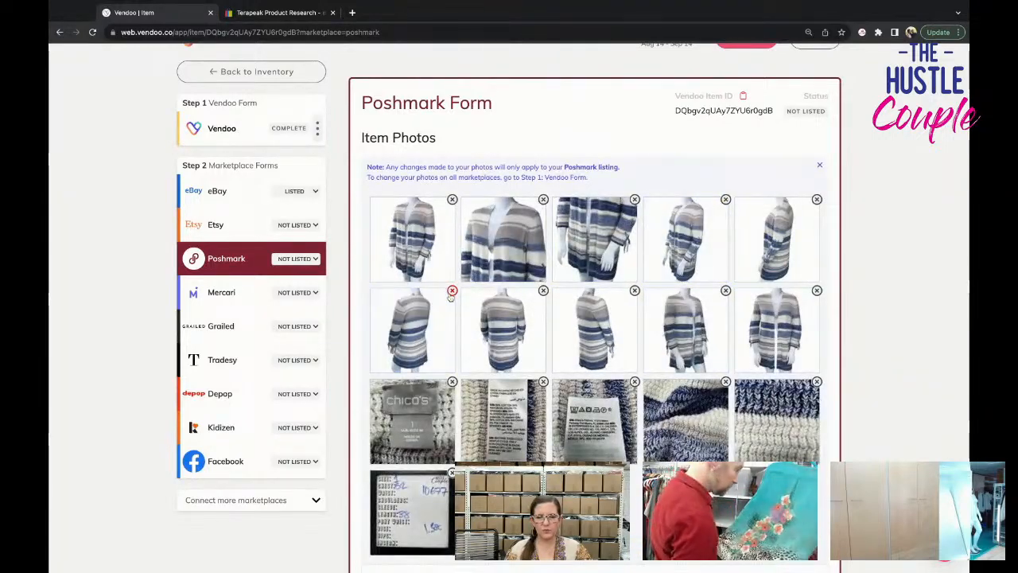
pyautogui.scroll(-5, 451, 294)
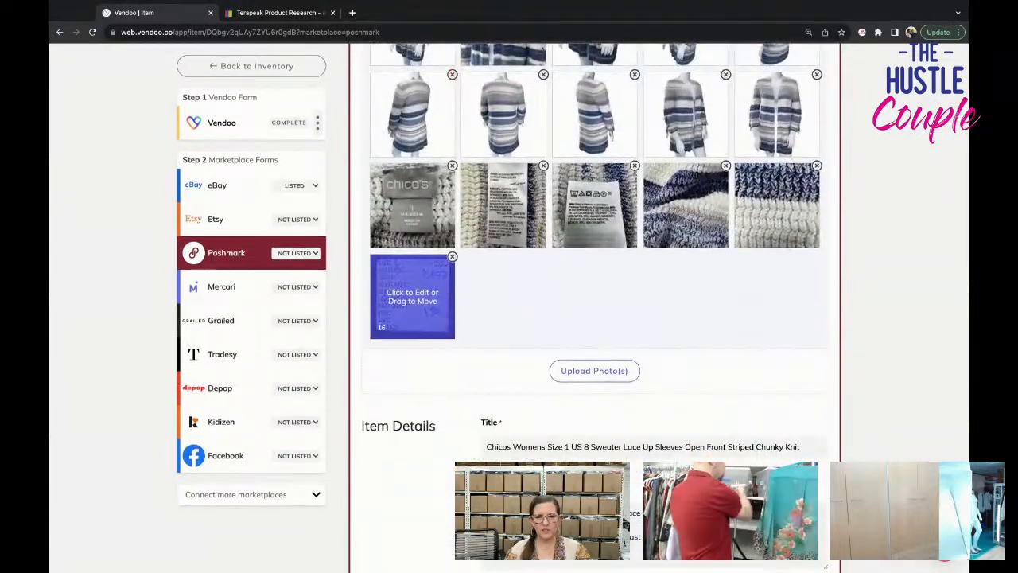
pyautogui.scroll(-1, 536, 300)
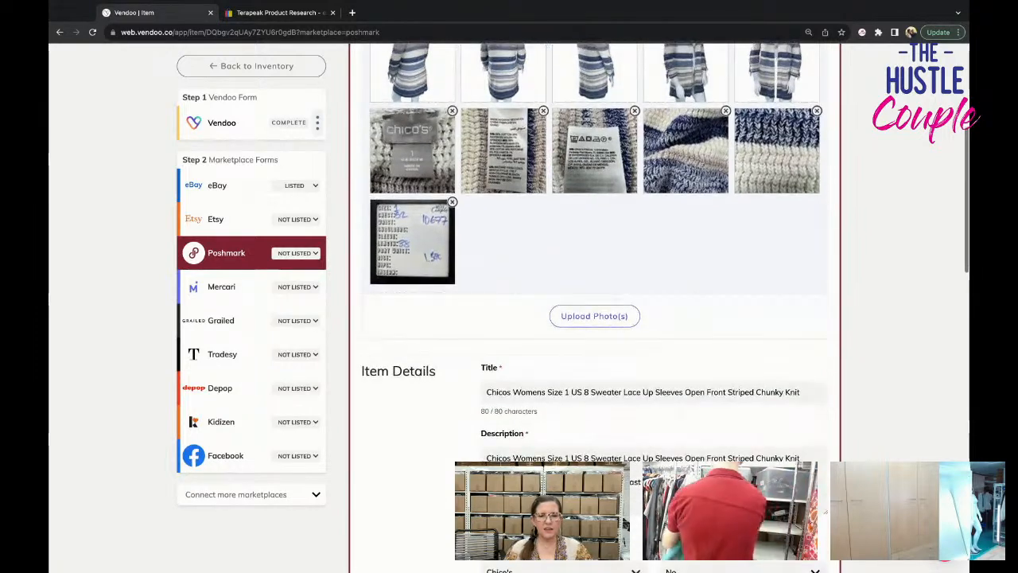
pyautogui.click(654, 480)
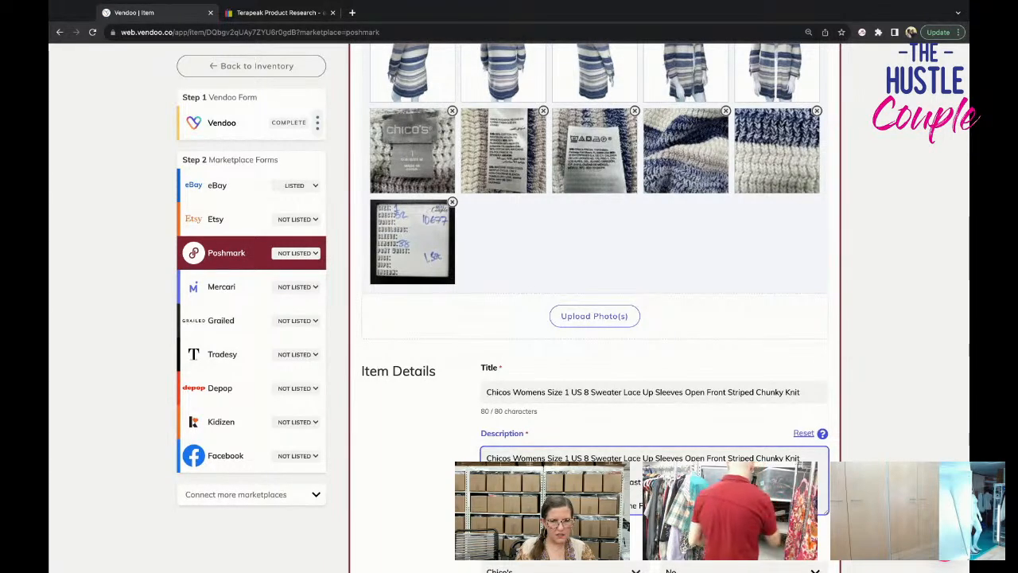
pyautogui.moveTo(487, 505); pyautogui.dragTo(636, 517)
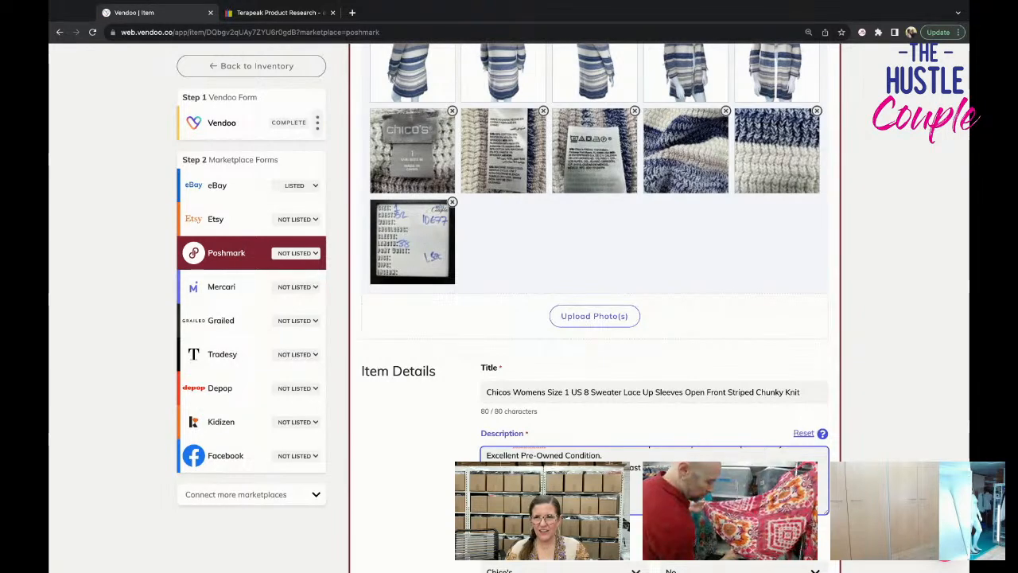
# Move the measurement card photo to second place among the Poshmark photos.
pyautogui.scroll(3, 814, 413)
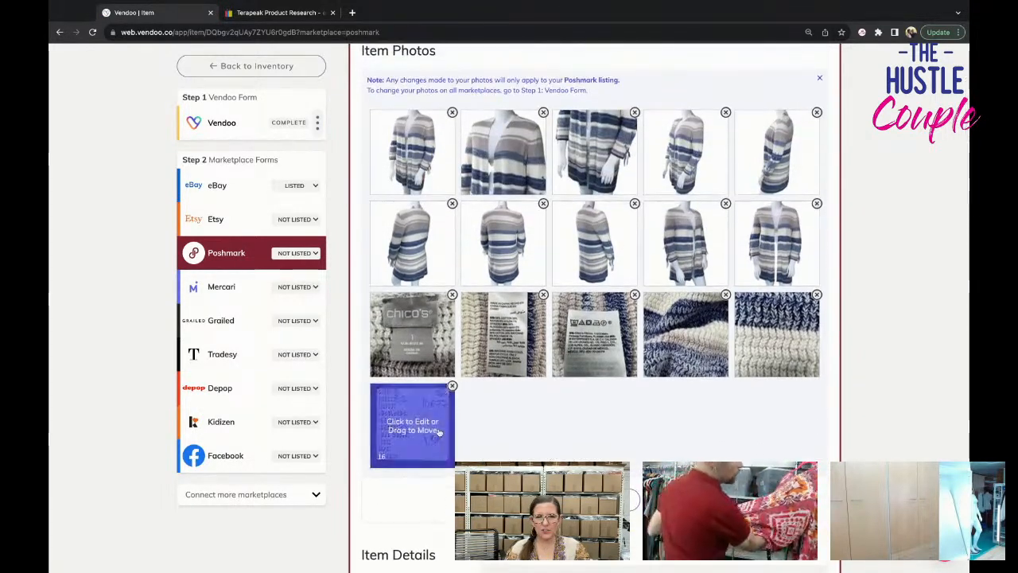
pyautogui.moveTo(411, 426); pyautogui.dragTo(504, 159)
# Set the Poshmark size to M in the US Standard sizing.
pyautogui.scroll(-10, 572, 313)
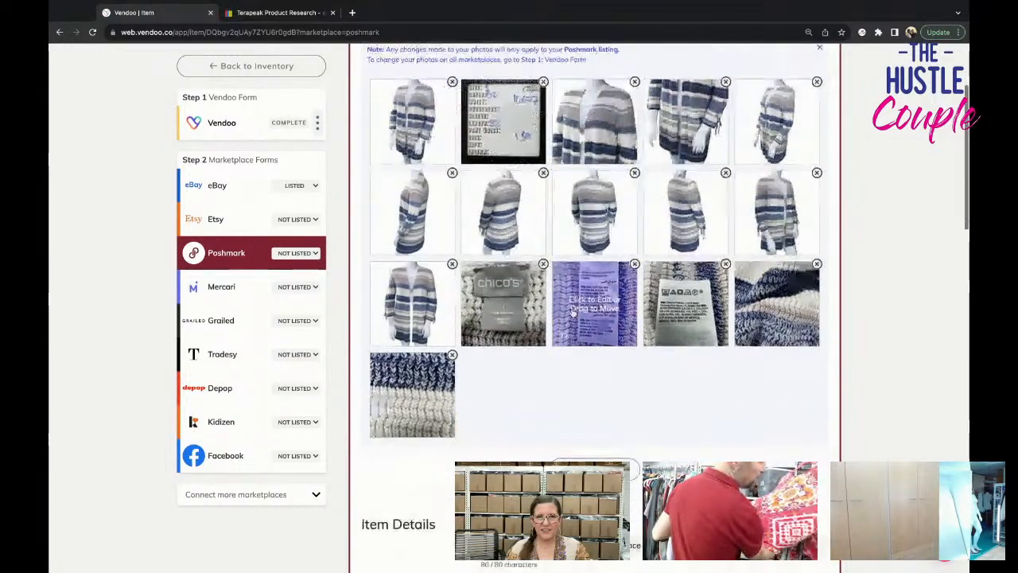
pyautogui.scroll(-5, 572, 313)
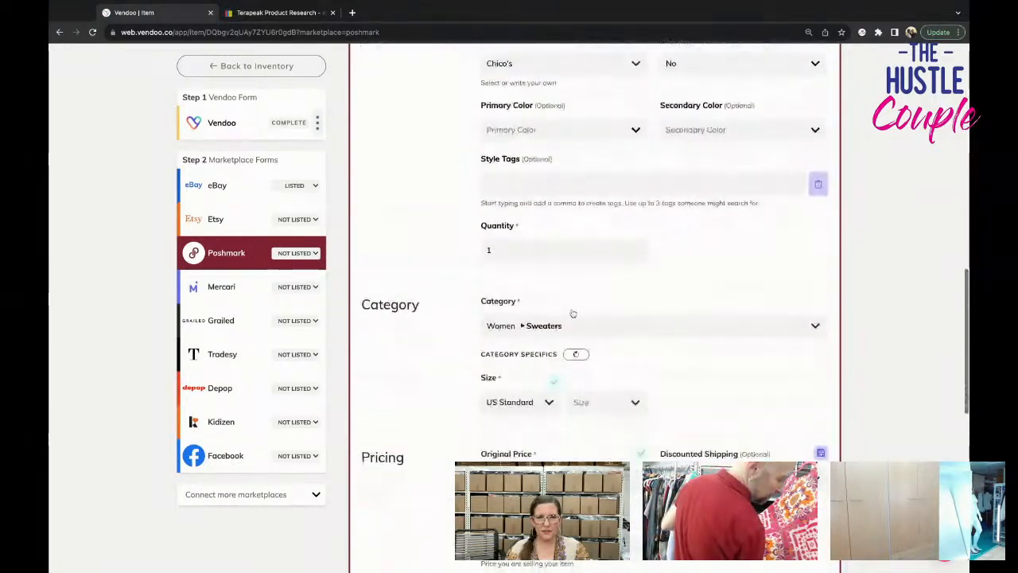
pyautogui.click(583, 268)
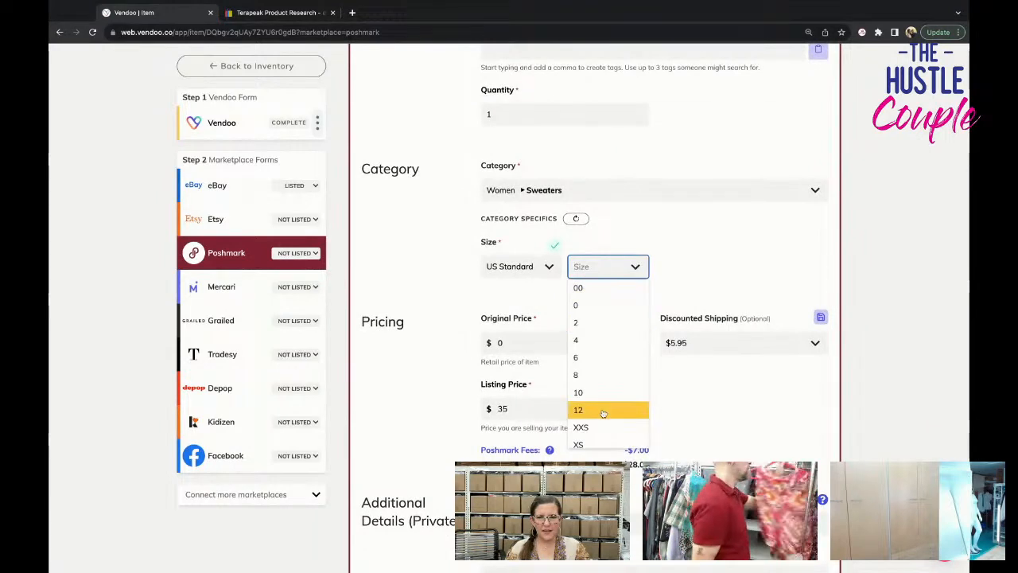
pyautogui.scroll(-2, 602, 408)
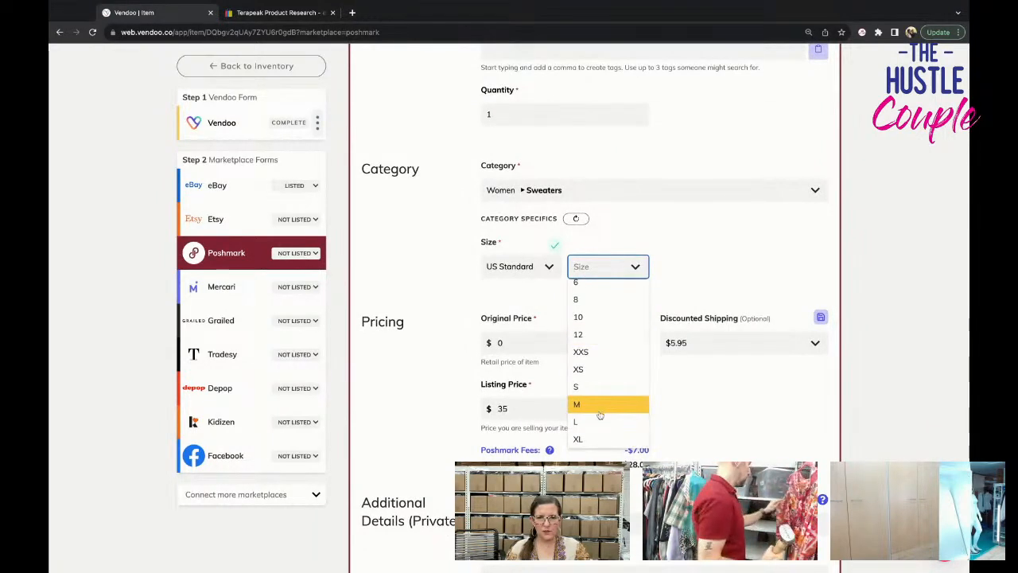
pyautogui.click(602, 409)
# Set Poshmark's discounted shipping to No Discount and list the sweater on Poshmark.
pyautogui.scroll(-3, 706, 243)
pyautogui.click(706, 227)
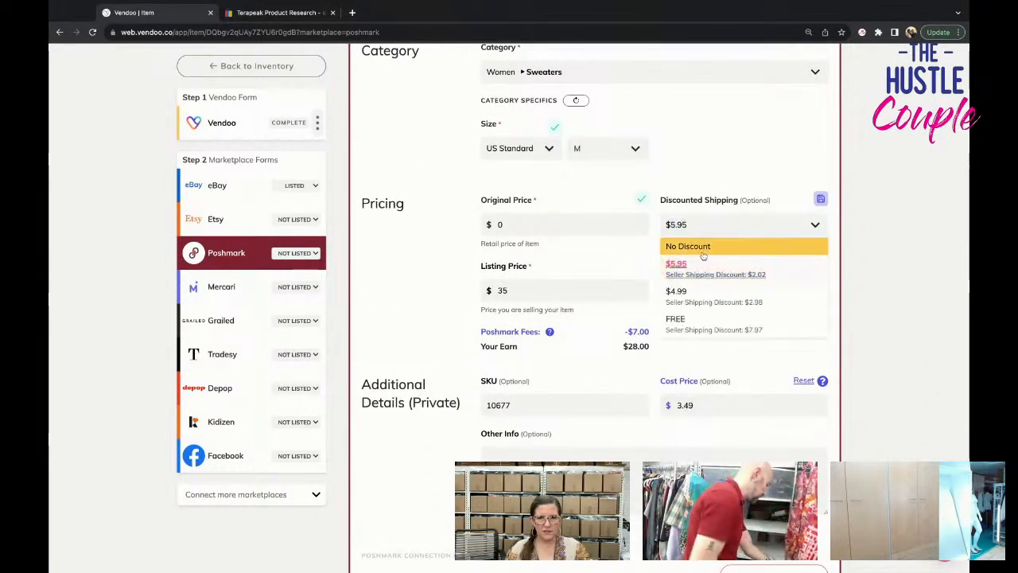
pyautogui.click(699, 237)
pyautogui.scroll(-6, 700, 239)
pyautogui.click(697, 371)
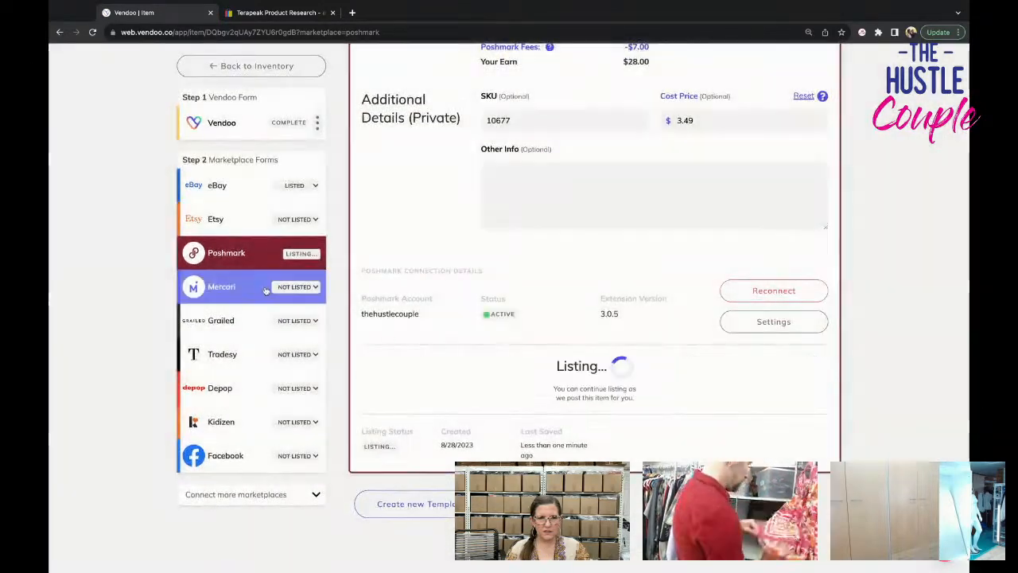
# Open the Mercari form and remove surplus front and side views of the sweater, keeping 12 photos.
pyautogui.click(268, 286)
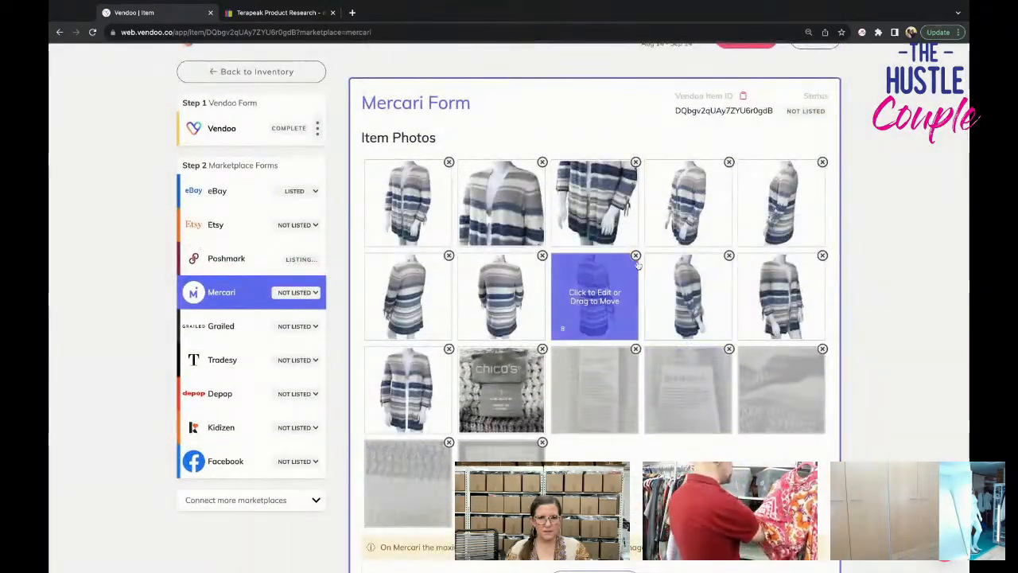
pyautogui.click(635, 293)
pyautogui.click(619, 294)
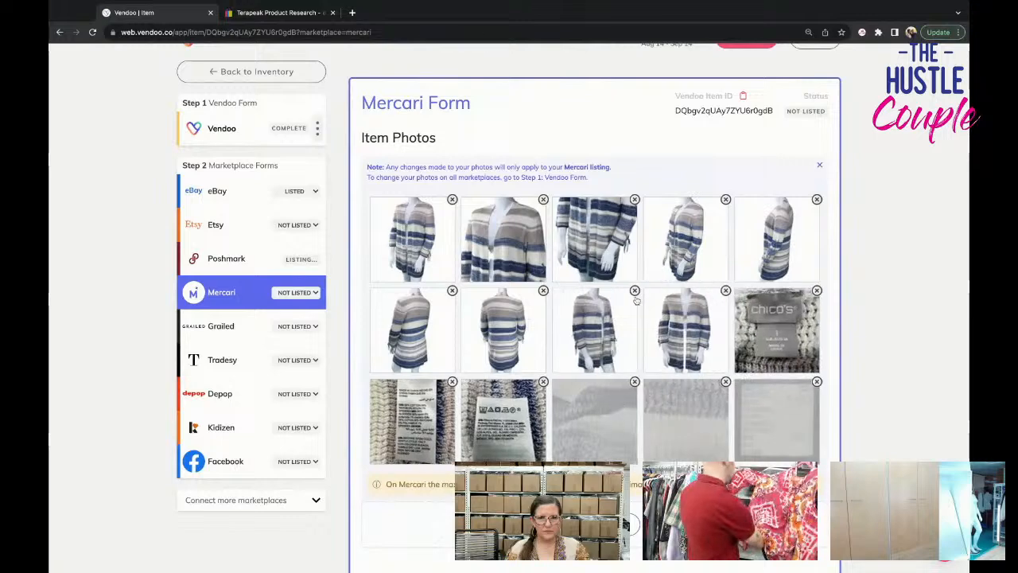
pyautogui.click(634, 291)
pyautogui.click(628, 294)
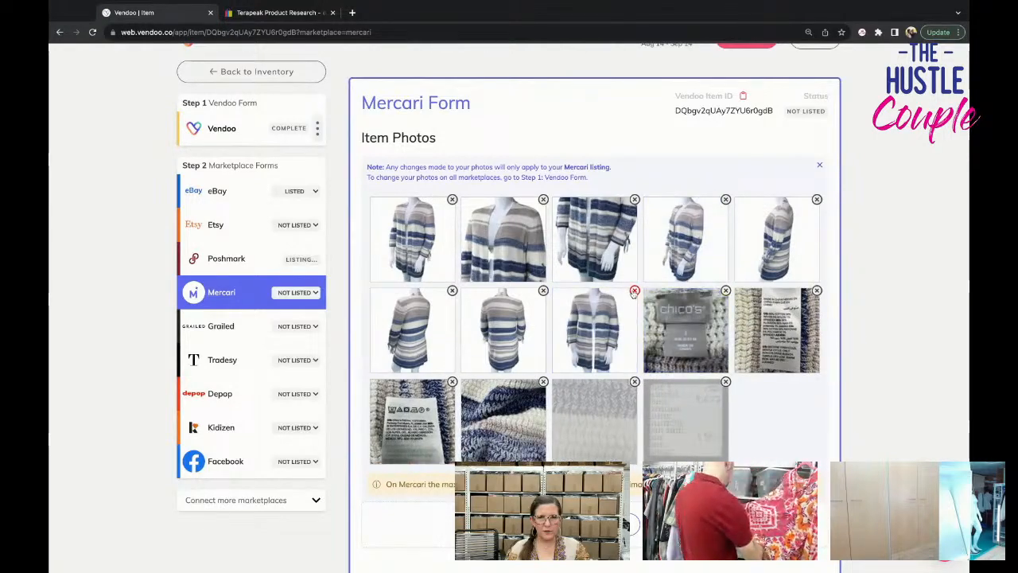
pyautogui.click(635, 291)
pyautogui.click(632, 294)
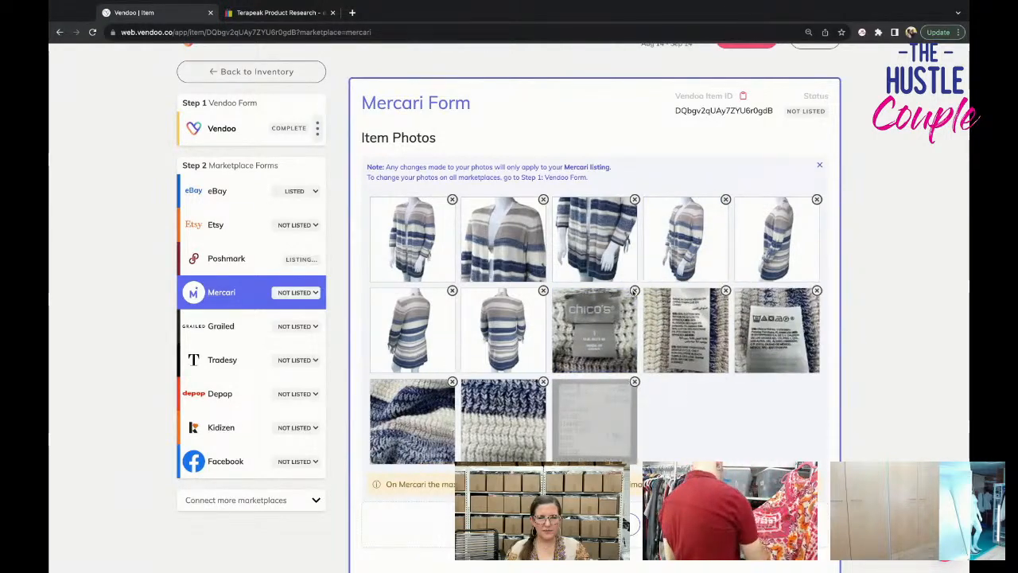
pyautogui.click(817, 199)
pyautogui.click(817, 202)
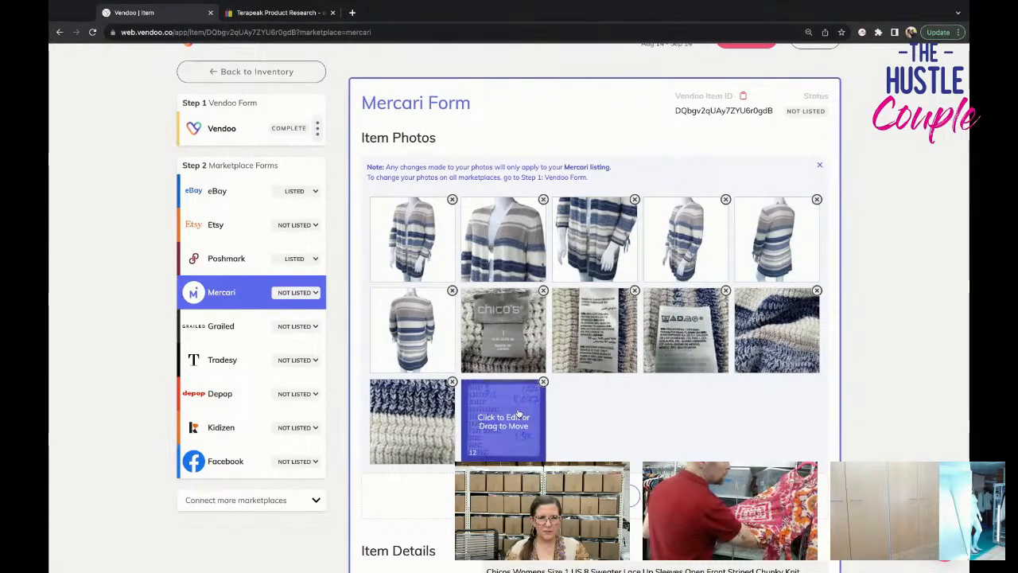
# Move the measurement card photo to second place among the Mercari photos.
pyautogui.moveTo(509, 417); pyautogui.dragTo(534, 241)
pyautogui.scroll(-2, 664, 385)
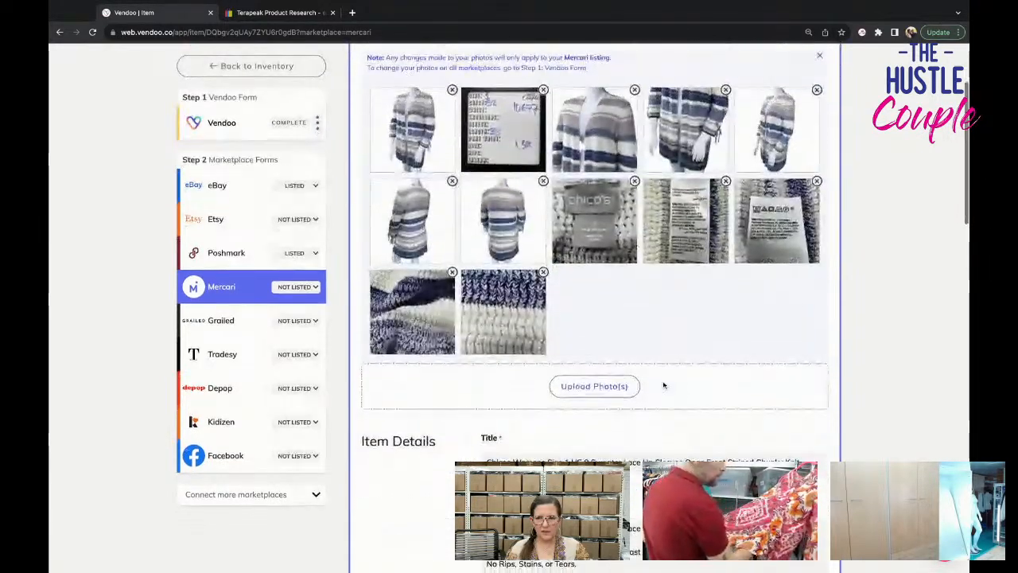
pyautogui.scroll(1, 595, 255)
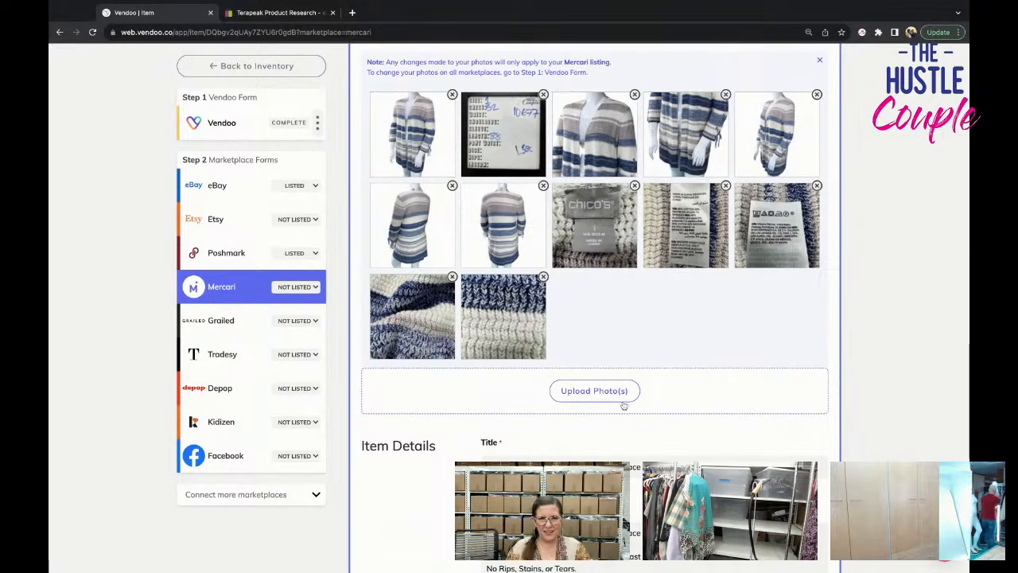
# Clear the No Brand/Not Sure option on the Mercari form and set the brand to Chico's.
pyautogui.scroll(-5, 623, 406)
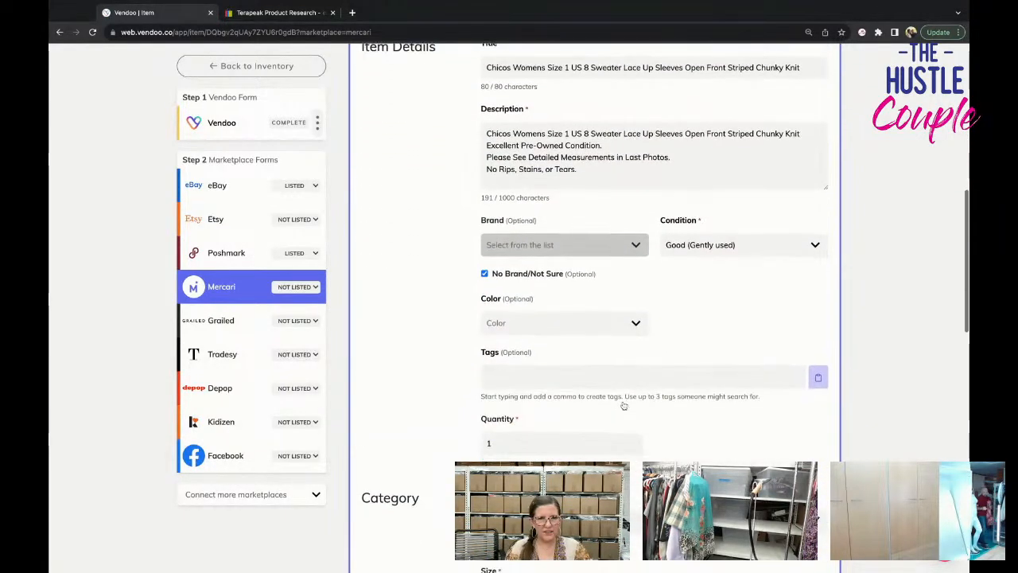
pyautogui.click(527, 274)
pyautogui.click(536, 246)
pyautogui.write('chico')
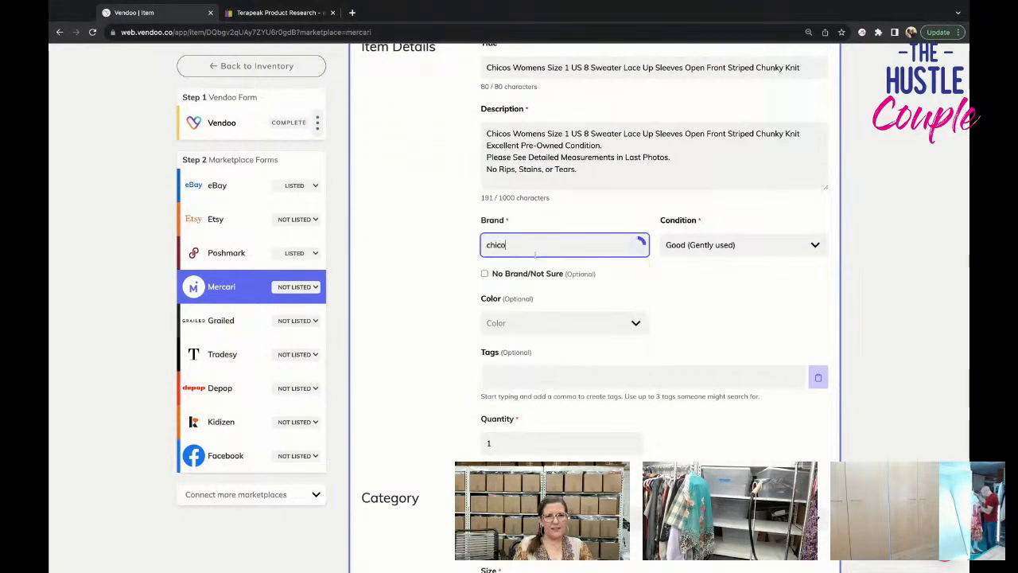
pyautogui.click(554, 274)
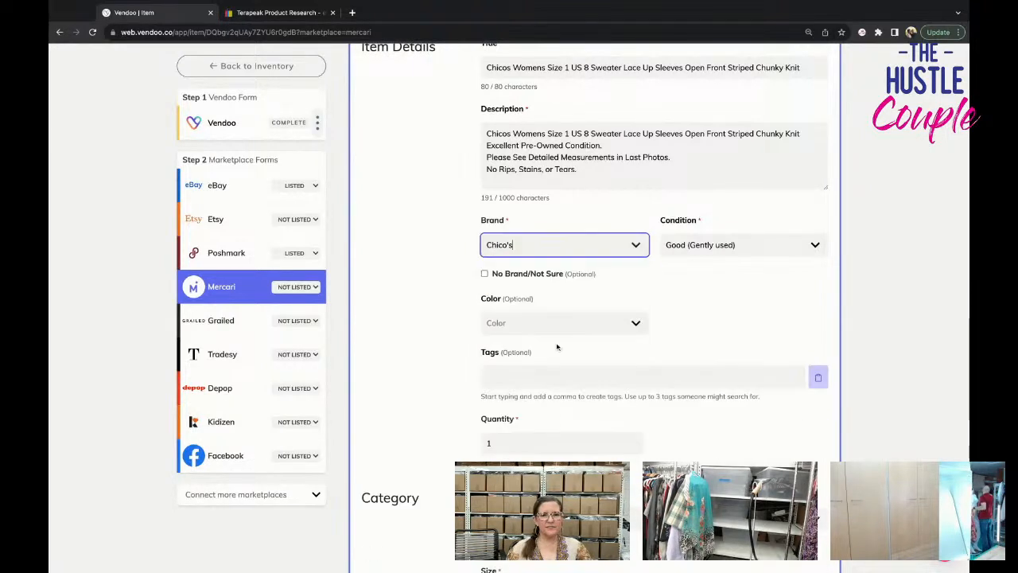
# Set the sweater's Mercari size to M (8-10).
pyautogui.scroll(-2, 557, 345)
pyautogui.scroll(-2, 558, 347)
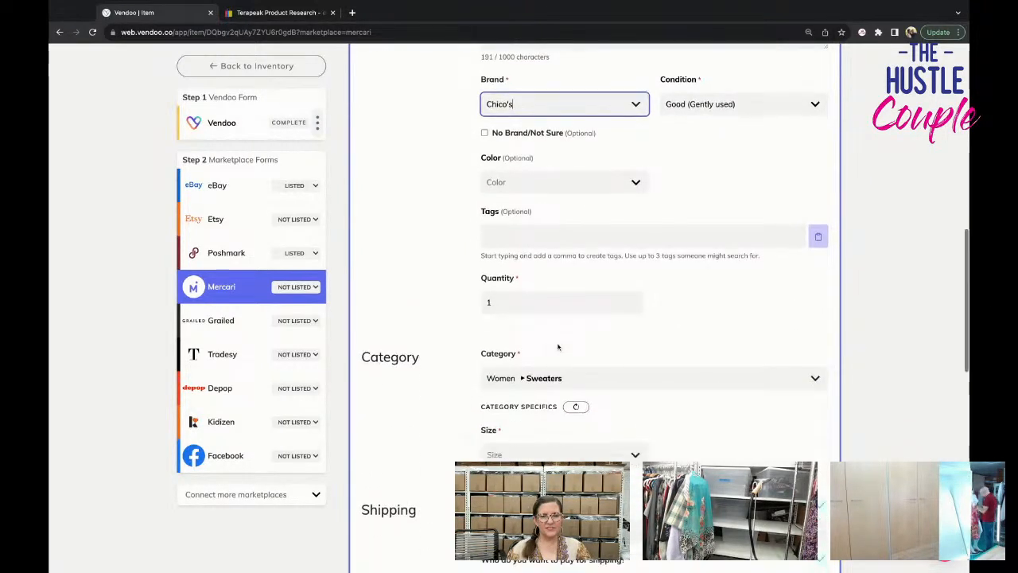
pyautogui.click(556, 334)
pyautogui.click(552, 376)
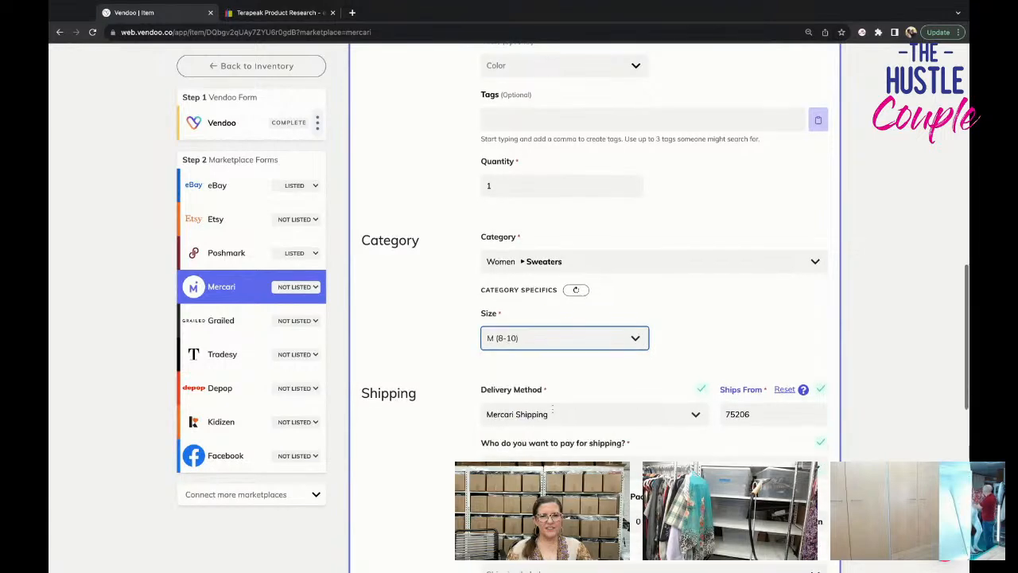
# Choose the FedEx Ground Economy label at $9.50 for 2 lb and list the sweater on Mercari.
pyautogui.scroll(-3, 554, 407)
pyautogui.click(558, 402)
pyautogui.scroll(1, 557, 404)
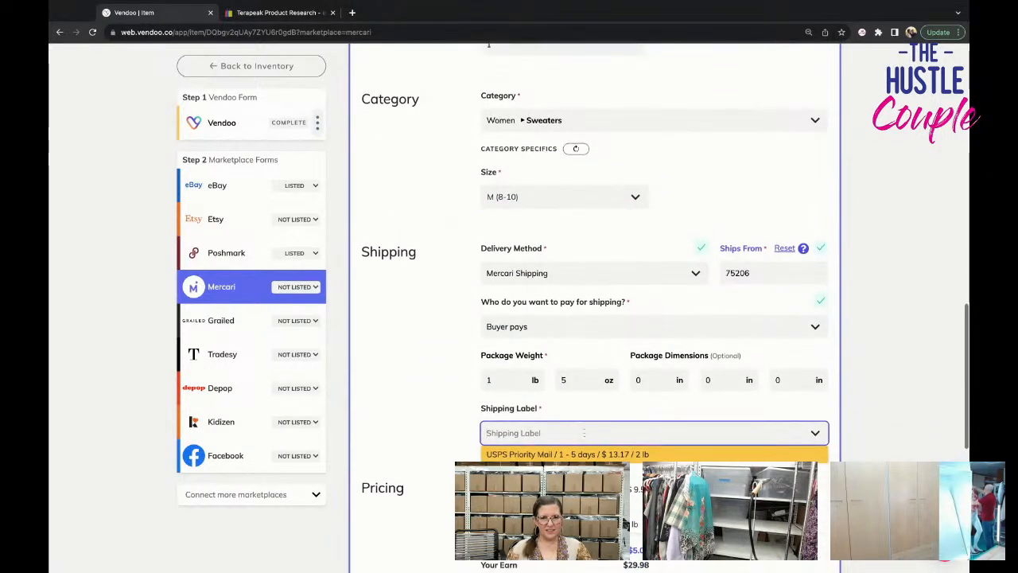
pyautogui.click(559, 489)
pyautogui.scroll(-3, 559, 486)
pyautogui.scroll(-2, 559, 487)
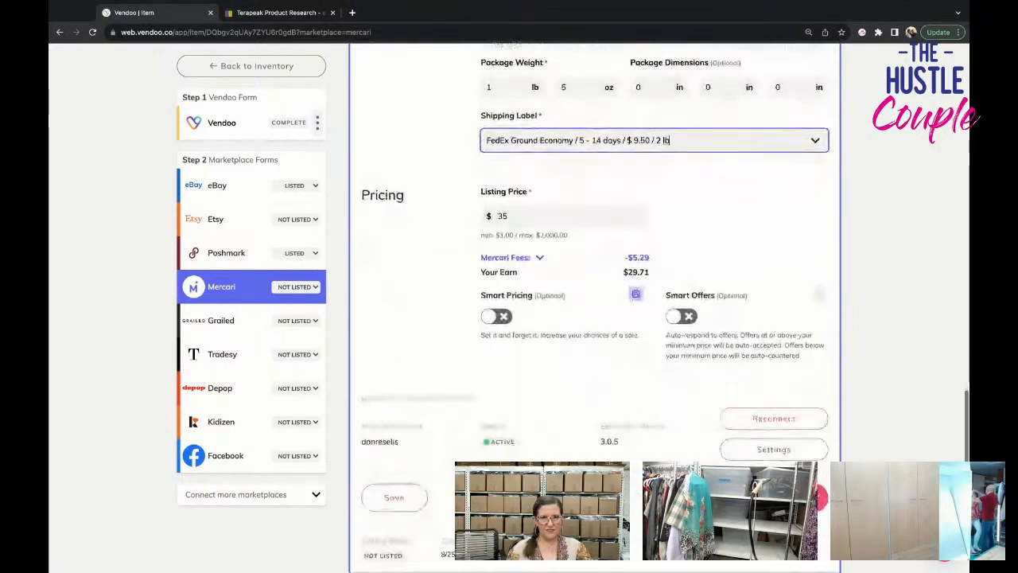
pyautogui.click(792, 490)
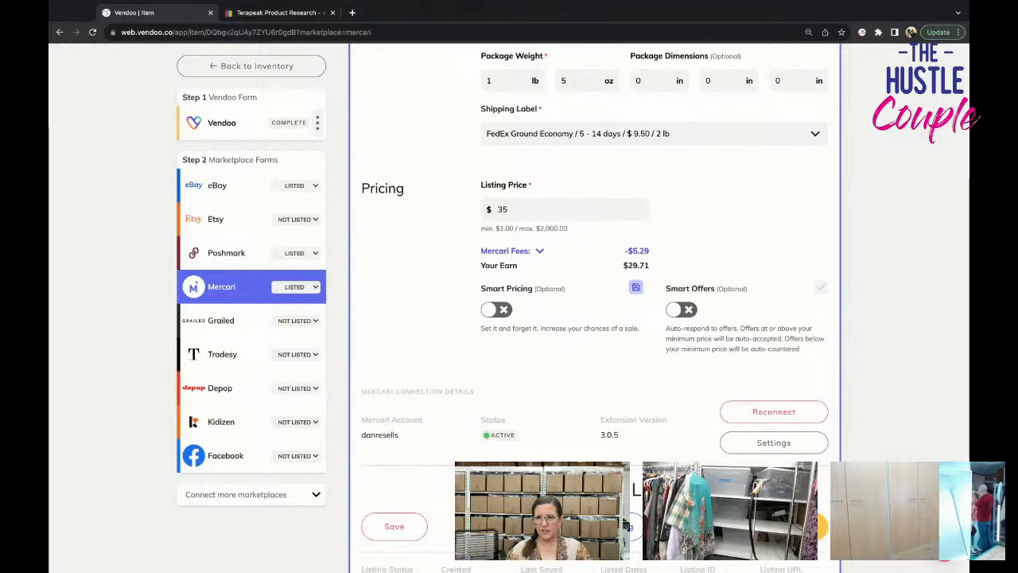
# Return to the inventory and open the draft of the blue Womens Size Dress.
pyautogui.scroll(-3, 597, 318)
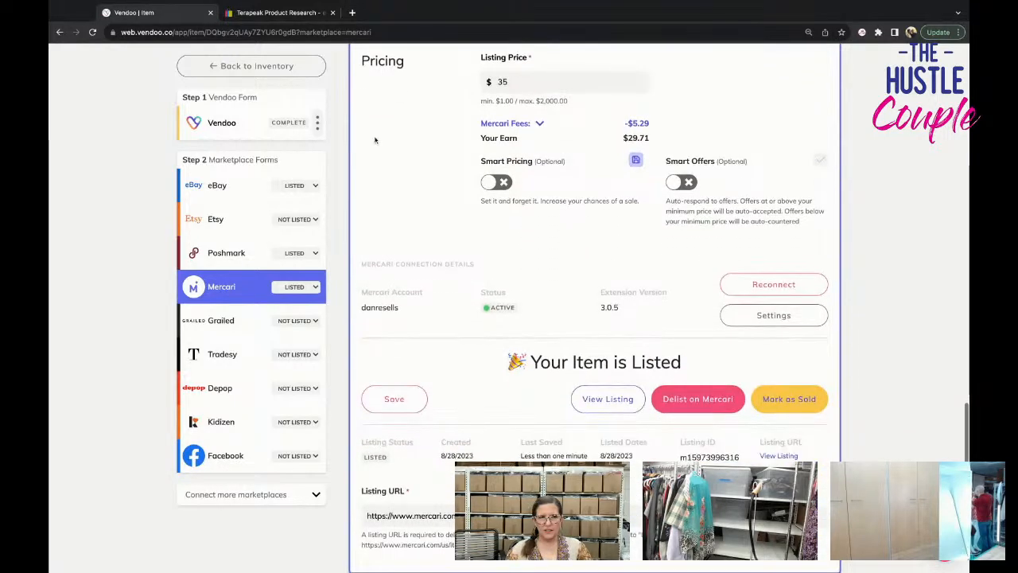
pyautogui.click(255, 66)
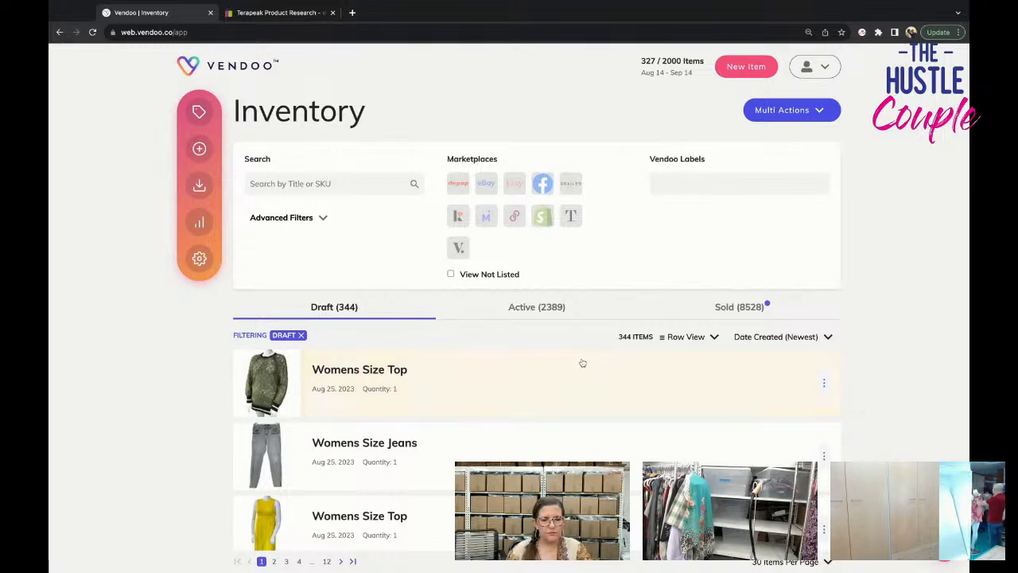
pyautogui.scroll(-5, 520, 407)
pyautogui.scroll(-1, 521, 406)
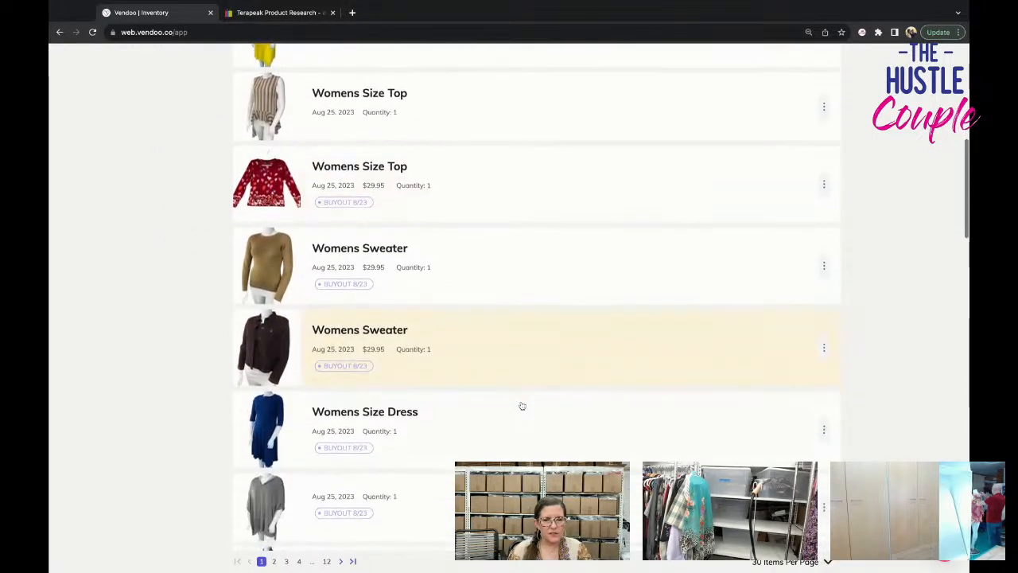
pyautogui.click(522, 418)
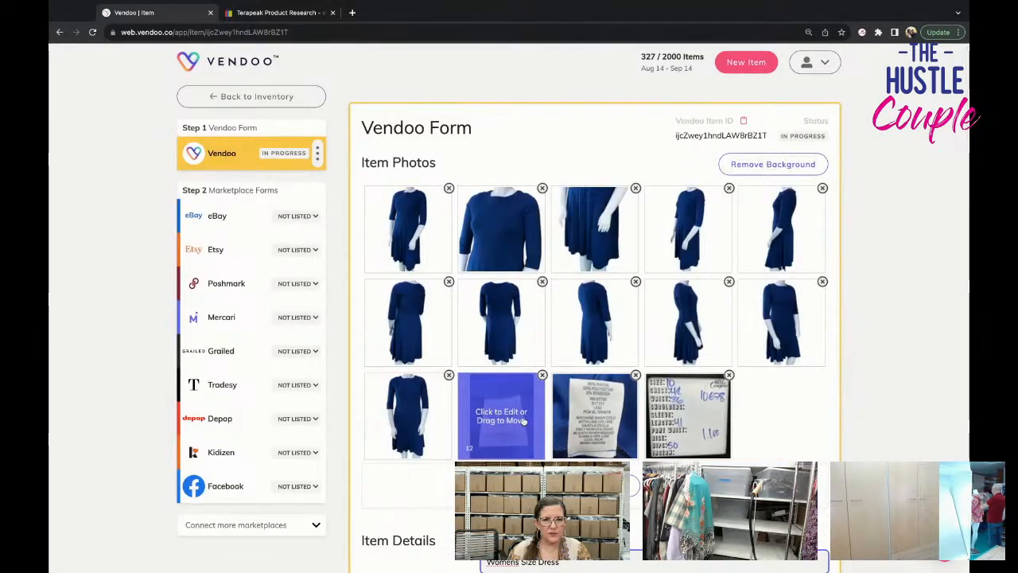
# Change the draft's title to "Blair Womens Size 10 Fit and Flare Dress".
pyautogui.scroll(-3, 523, 421)
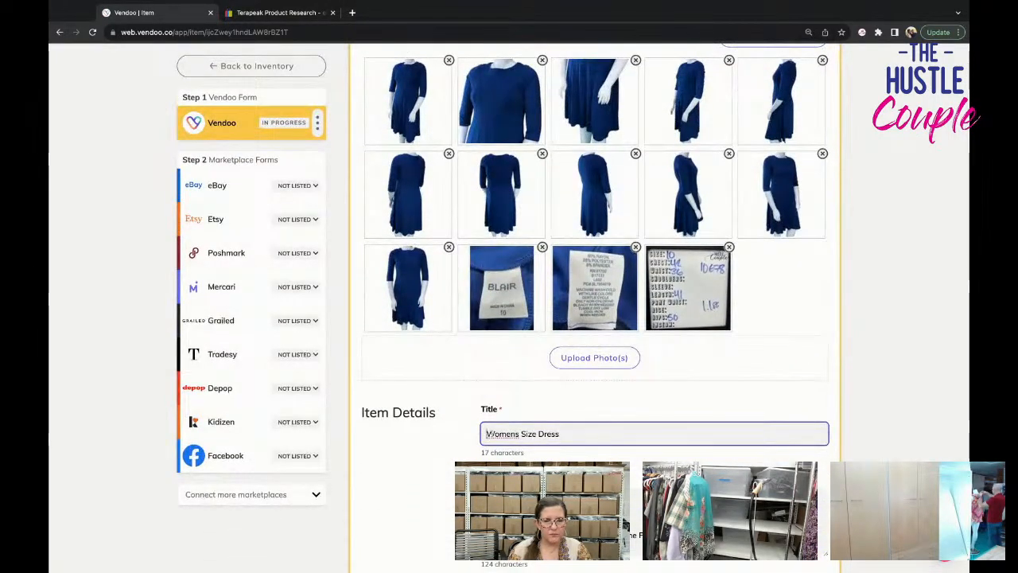
pyautogui.click(486, 433)
pyautogui.write('Blair ')
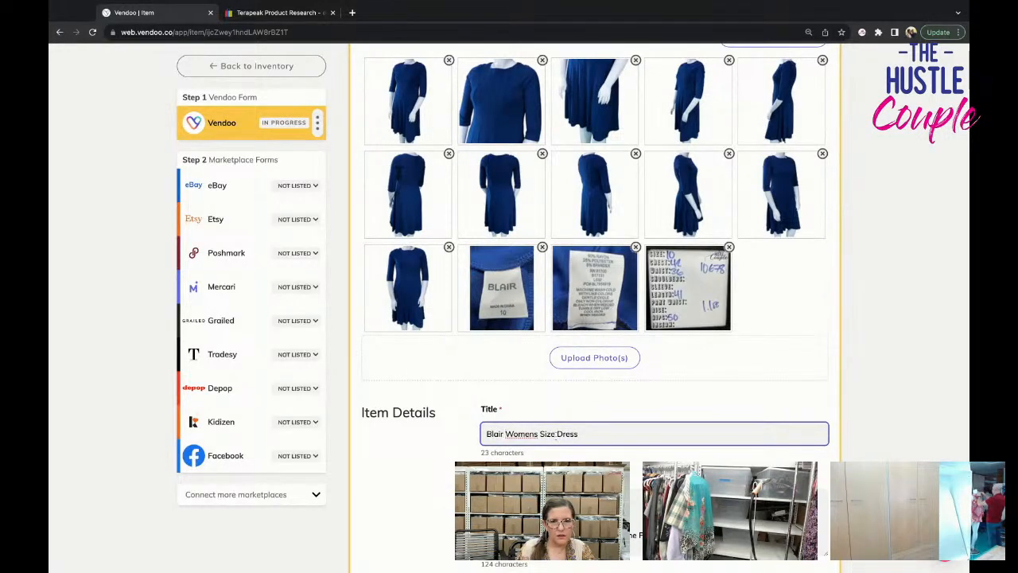
pyautogui.write(' 10 Fit a')
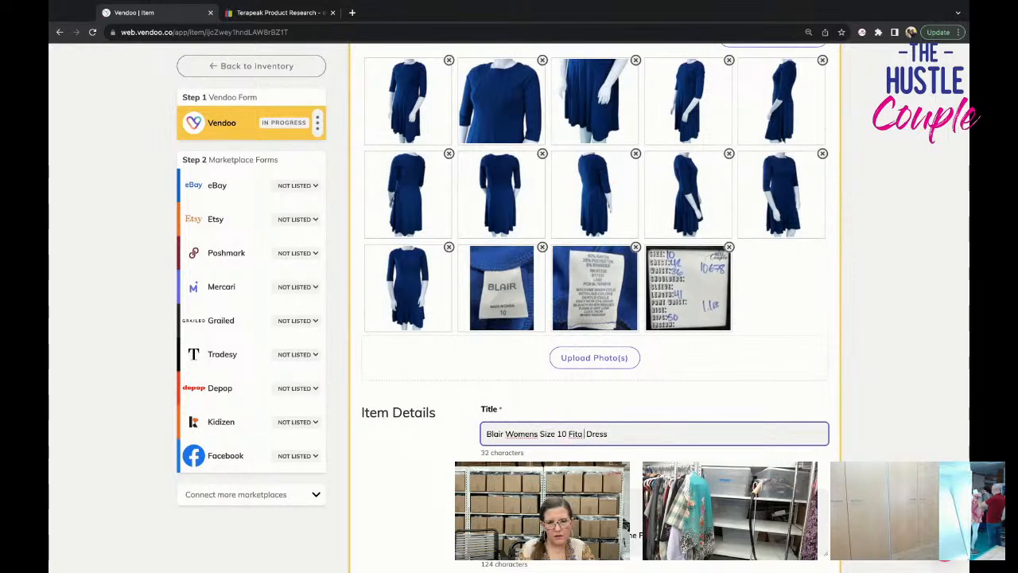
pyautogui.press('BackSpace')
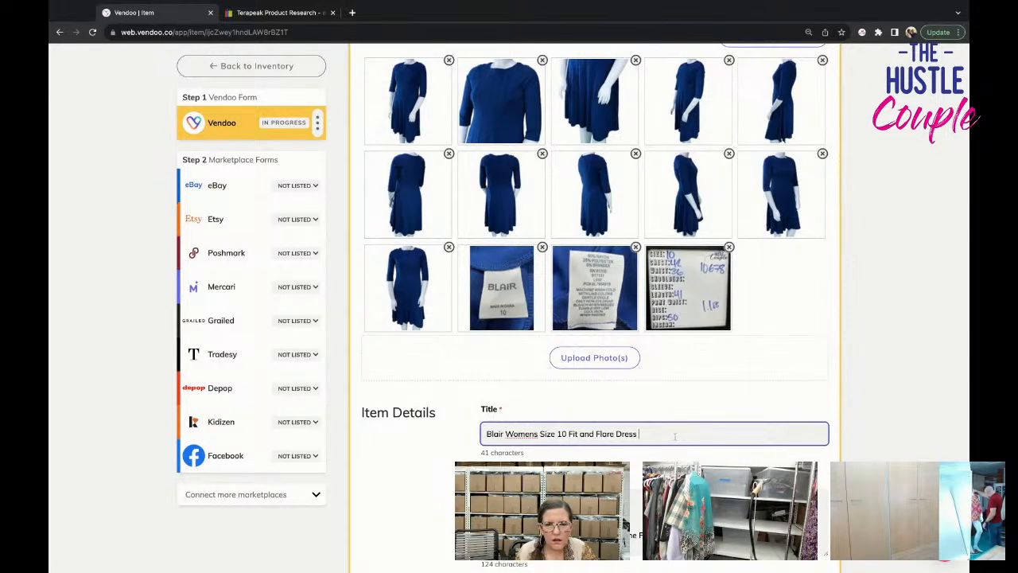
# Append "Stretch Half Sleeve" to the end of the dress title.
pyautogui.write('Poly')
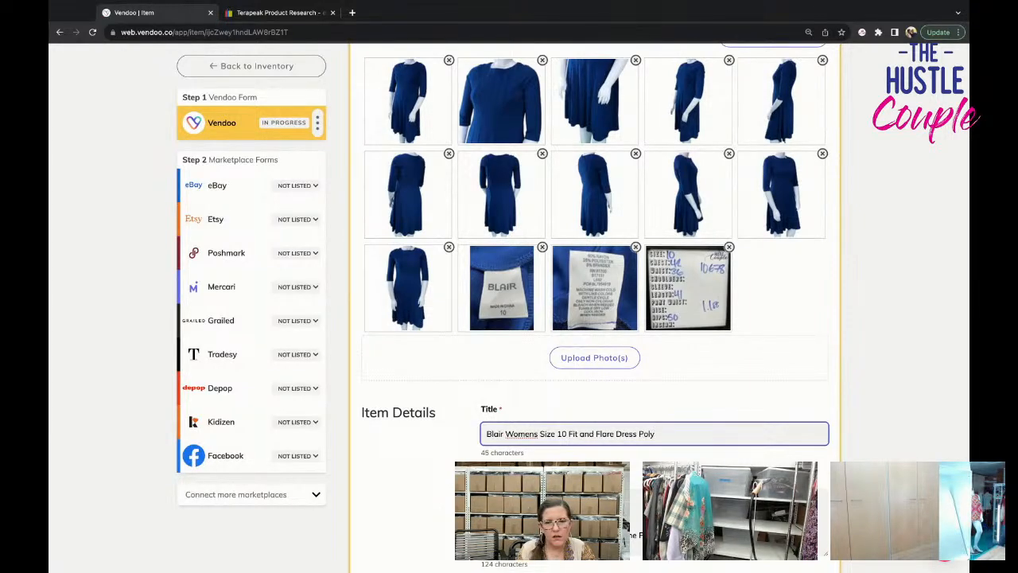
pyautogui.press('BackSpace')
pyautogui.press('BackSpace')
pyautogui.press('BackSpace')
pyautogui.press('BackSpace')
pyautogui.write('Stretch ')
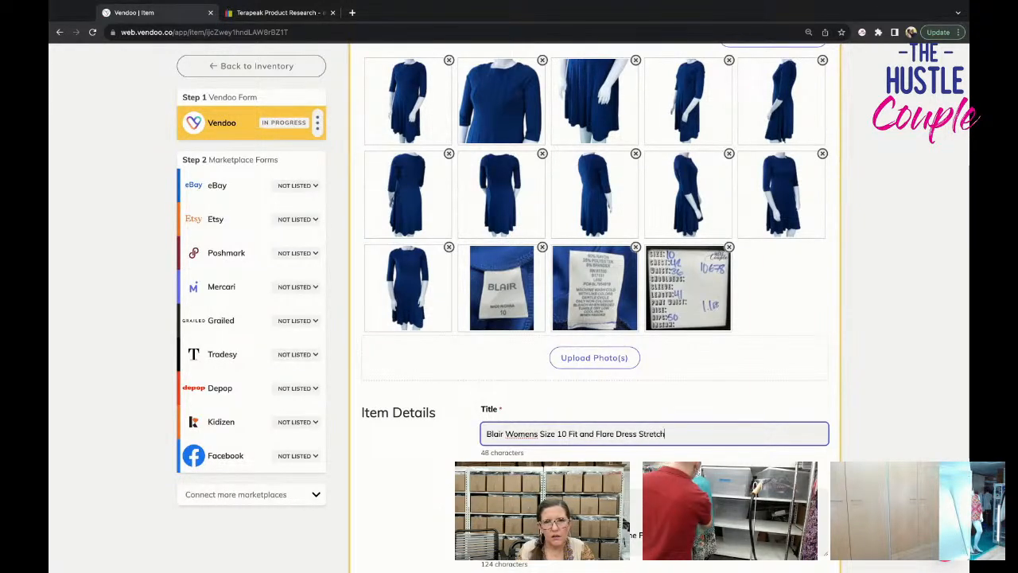
pyautogui.write('Half ')
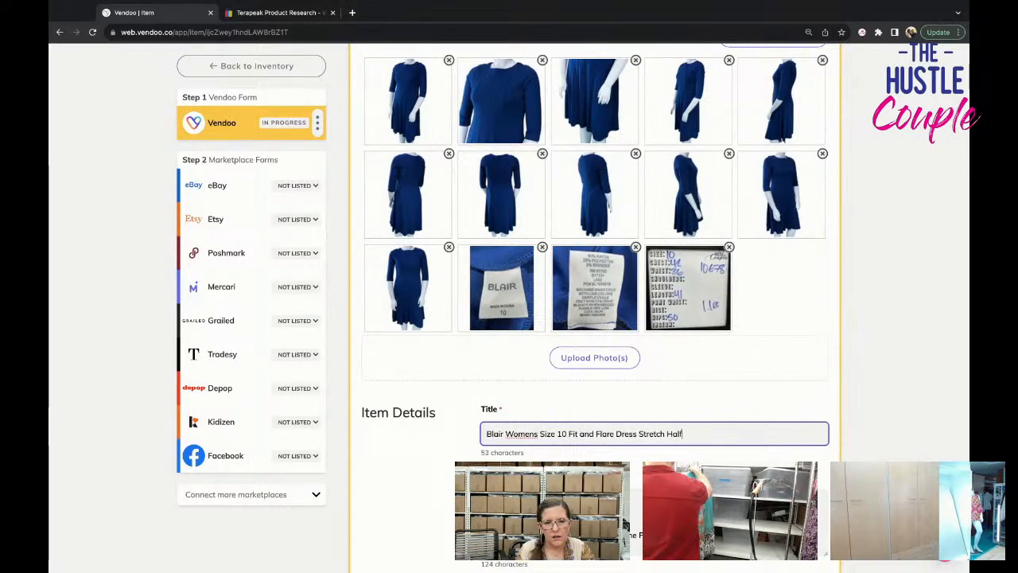
pyautogui.write('Sleeve')
pyautogui.click(648, 398)
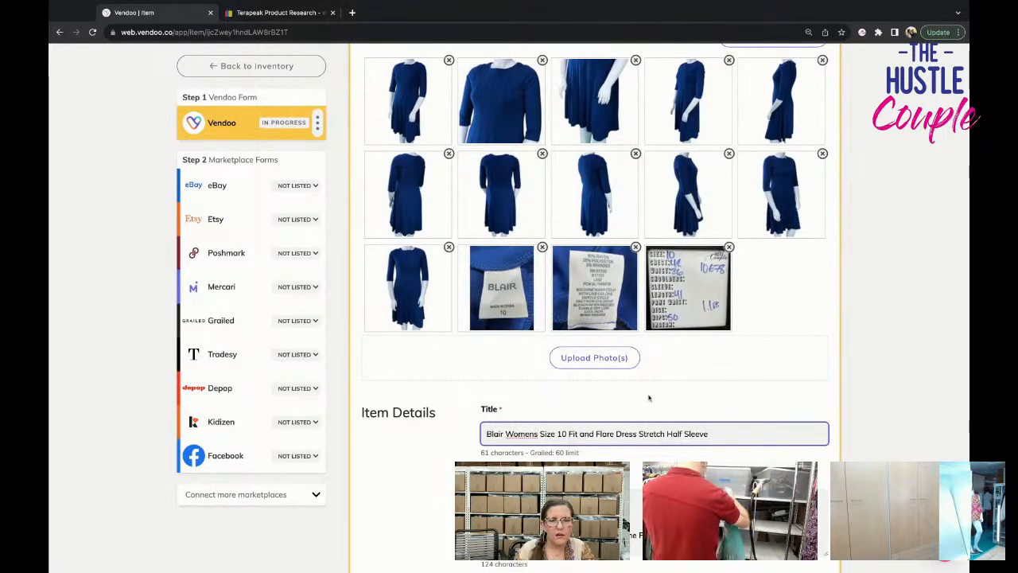
# Examine the close-up photo of the bodice and append "Pleated Round Neck" to the dress title.
pyautogui.click(485, 97)
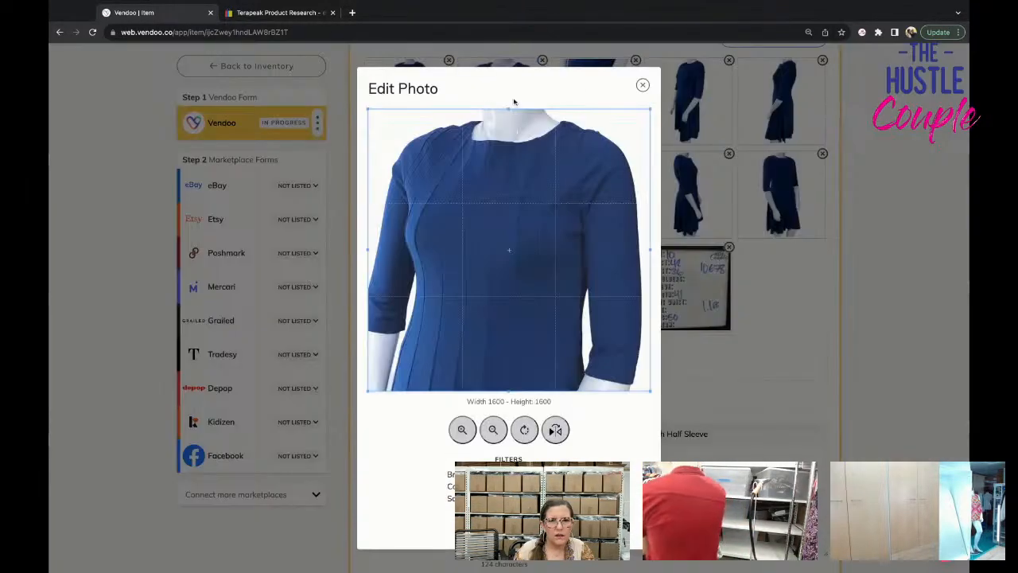
pyautogui.click(643, 85)
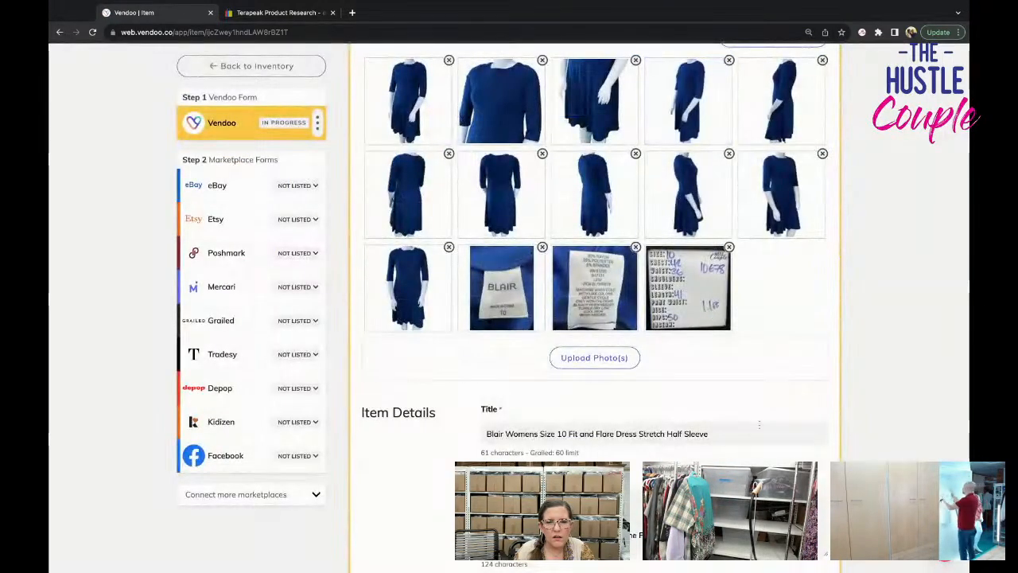
pyautogui.click(746, 434)
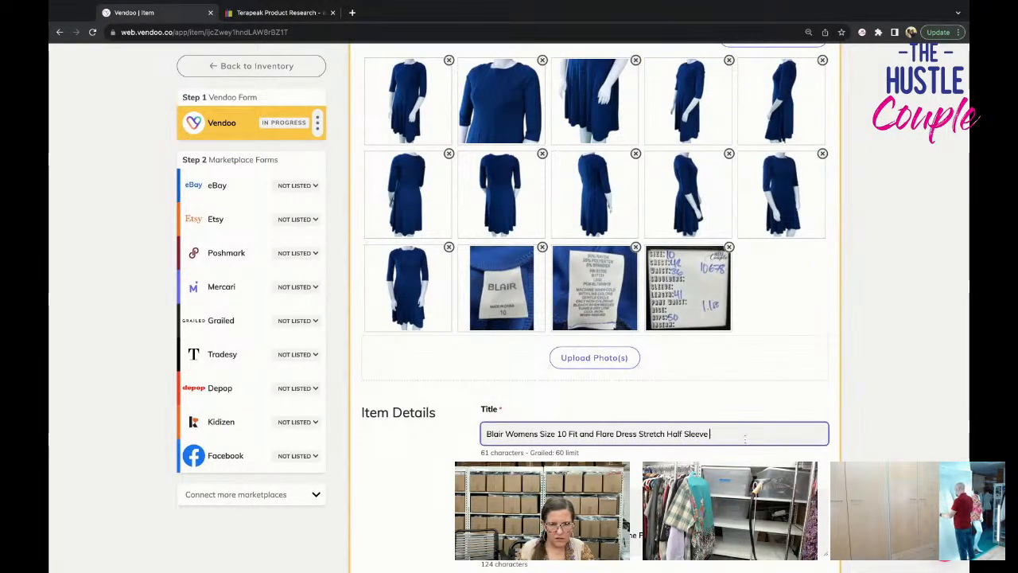
pyautogui.write('Pleated ')
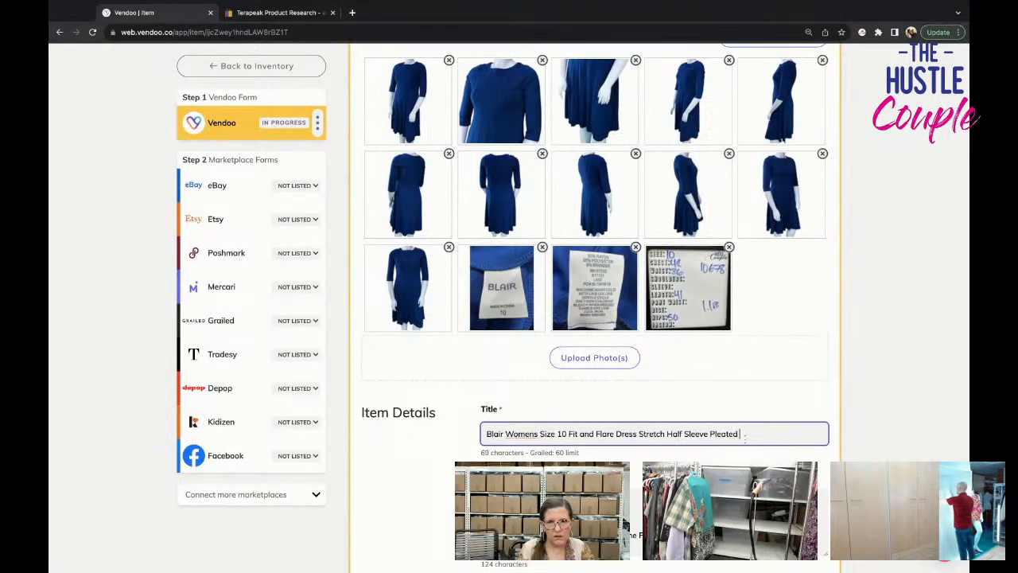
pyautogui.write('Round Neck')
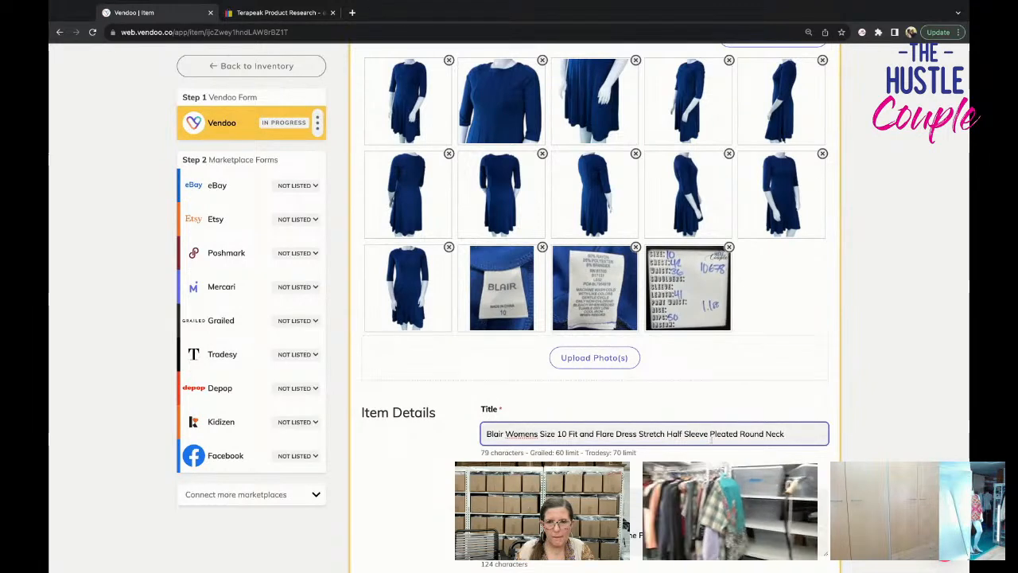
# Copy the full dress title into the first line of the description.
pyautogui.hotkey('alt', 'shift', 'Left')
pyautogui.press('super+a')
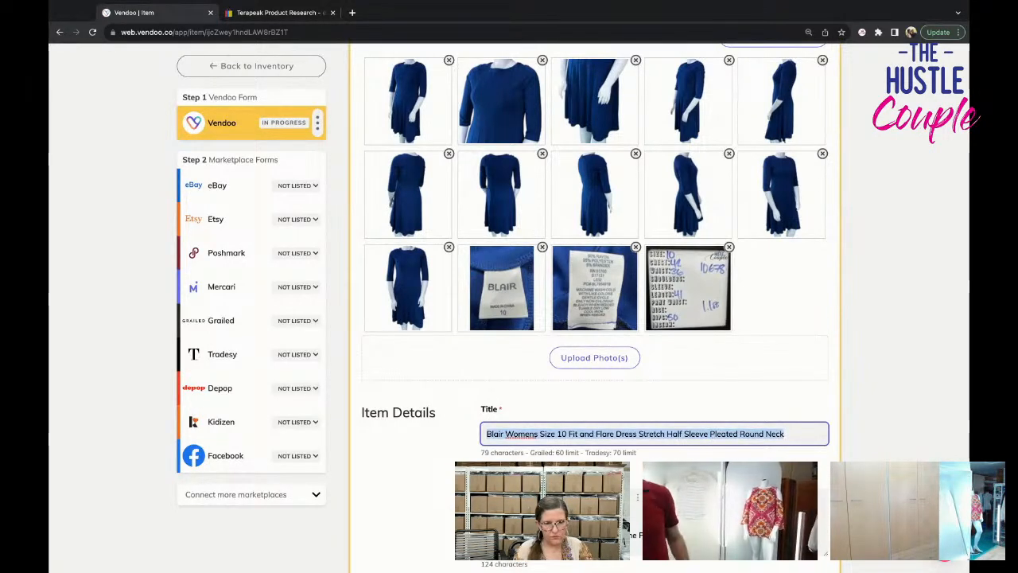
pyautogui.write('Blair Womens Size 10 Fit and Flare Dress Stretch Half Sleeve Pleated Round Neck')
# Set the dress's brand to Blair and its primary color to Blue.
pyautogui.scroll(-5, 595, 318)
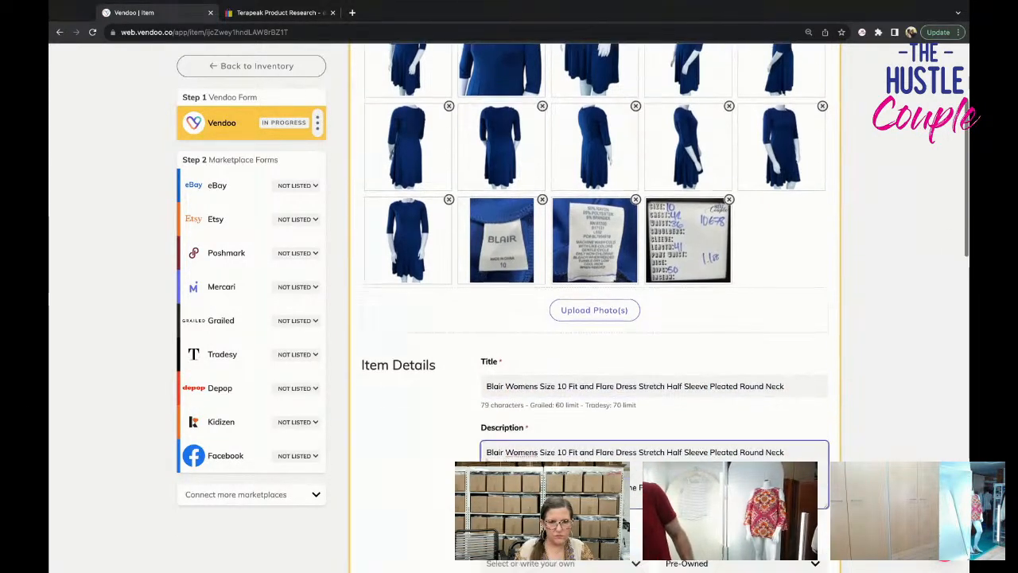
pyautogui.click(492, 251)
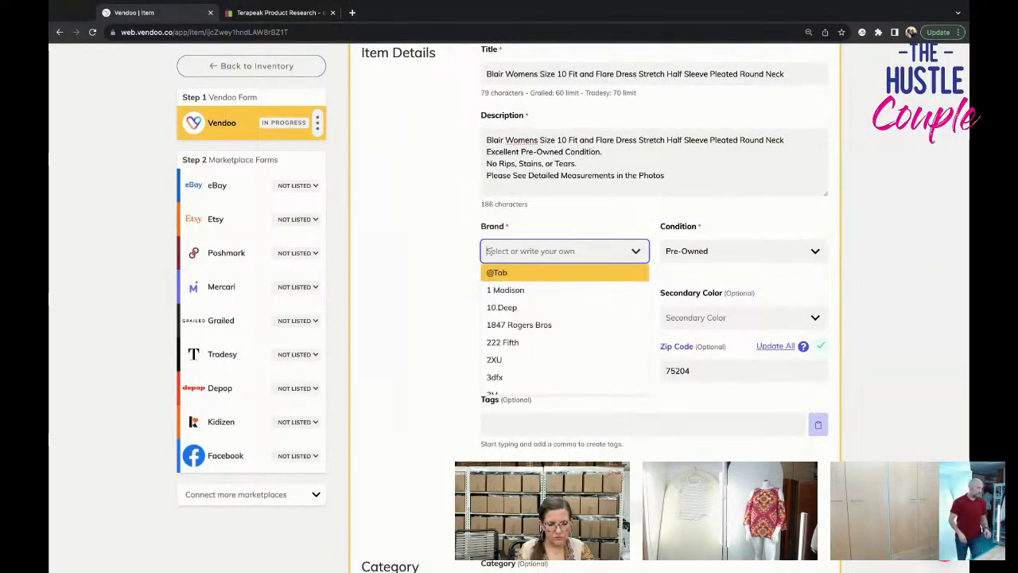
pyautogui.write('Blair')
pyautogui.click(521, 271)
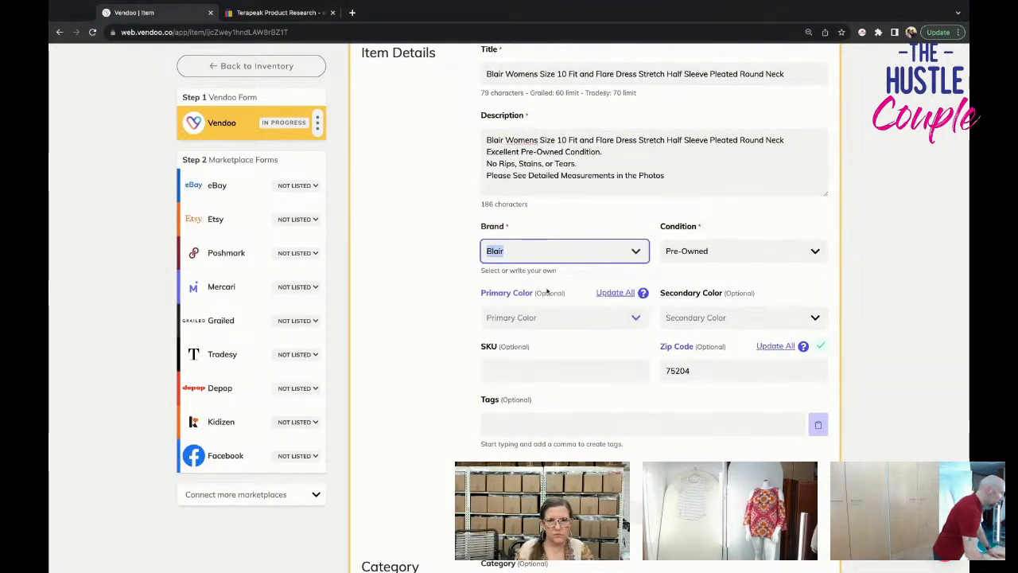
pyautogui.click(545, 319)
pyautogui.write('Blue')
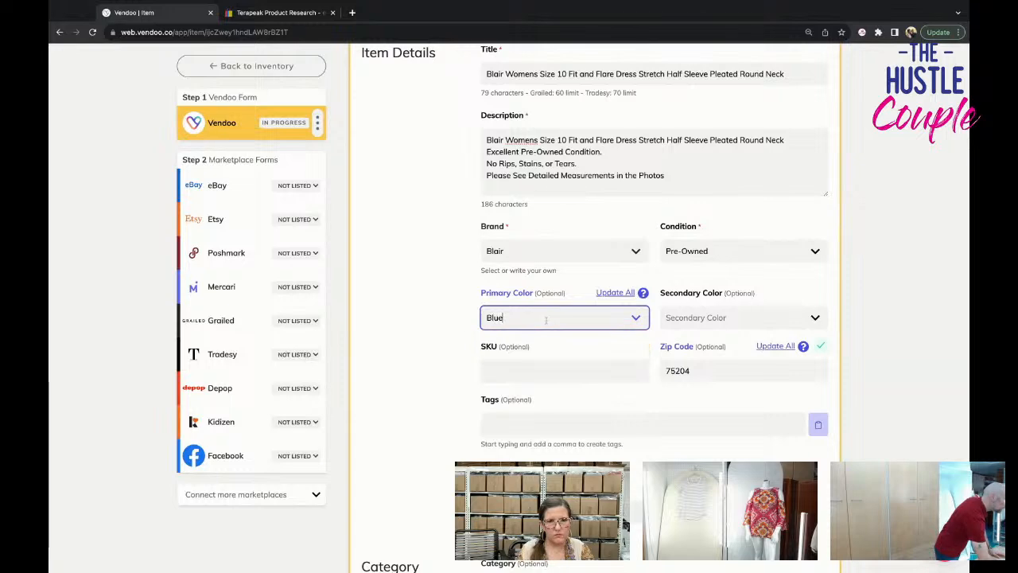
# Enter 10678 from the measurement card photo as the dress's SKU.
pyautogui.scroll(3, 546, 321)
pyautogui.scroll(-2, 528, 461)
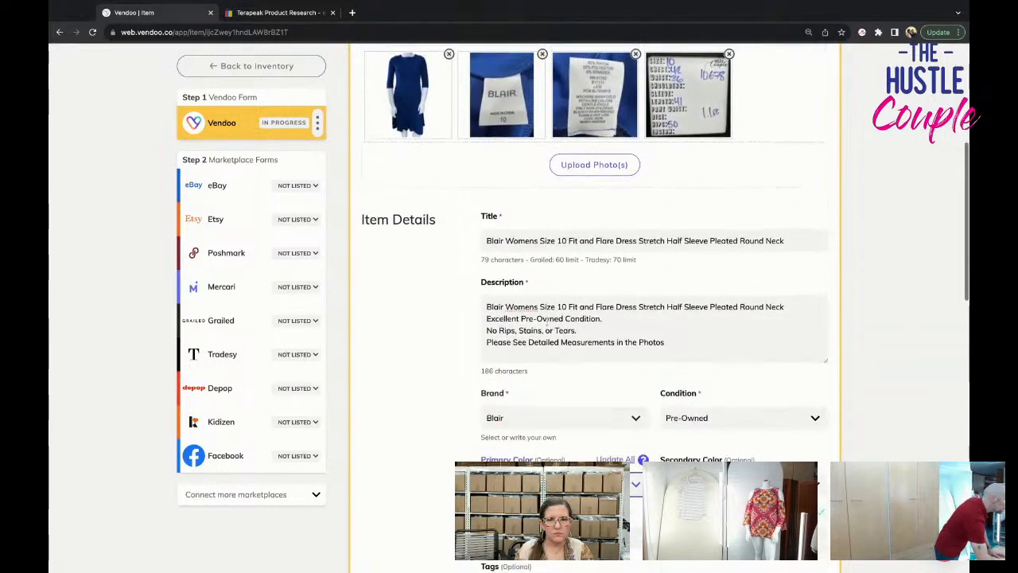
pyautogui.click(532, 489)
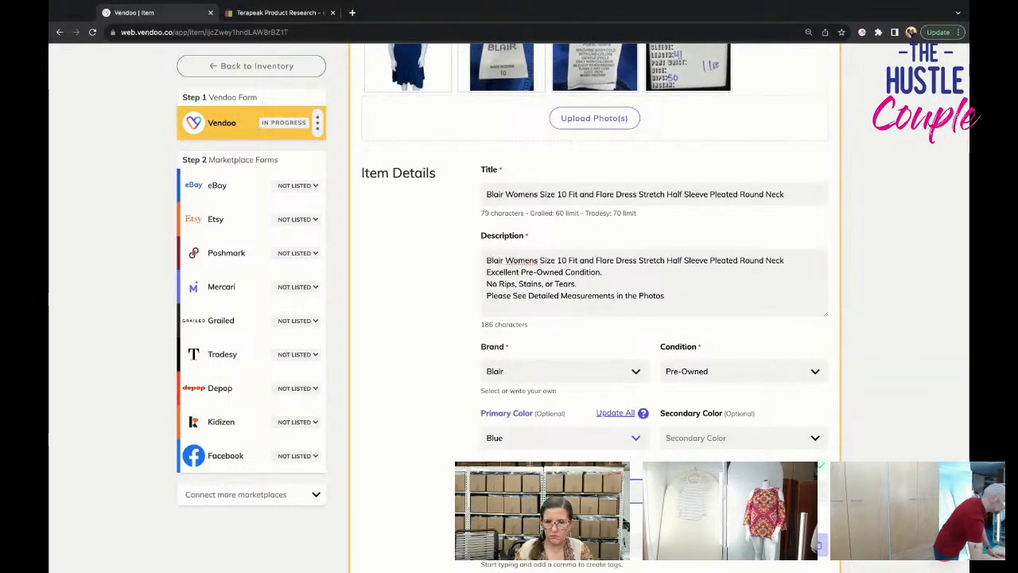
# Move the measurement card photo to second place among the dress photos.
pyautogui.scroll(-5, 575, 188)
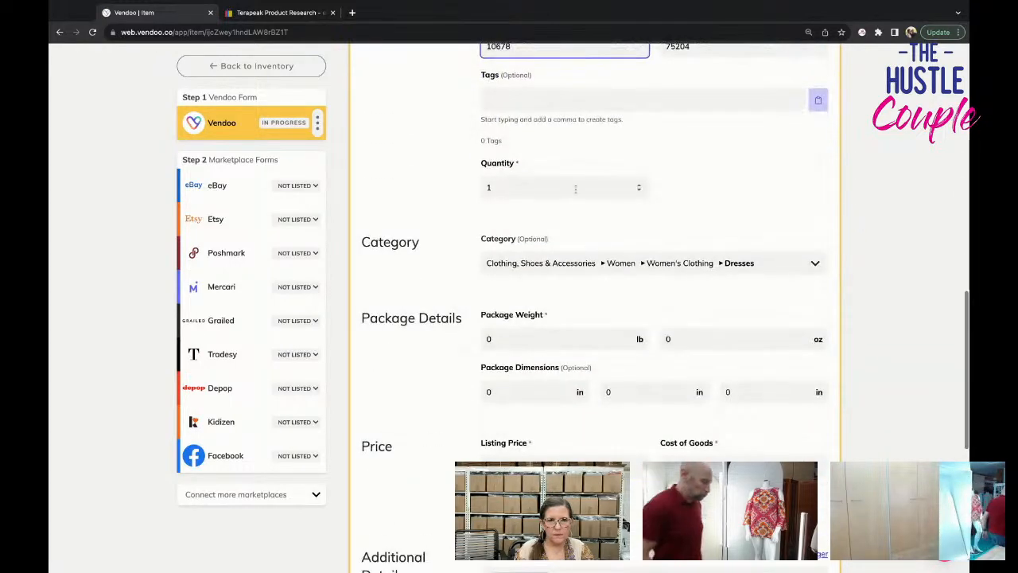
pyautogui.scroll(10, 690, 357)
pyautogui.scroll(-1, 691, 357)
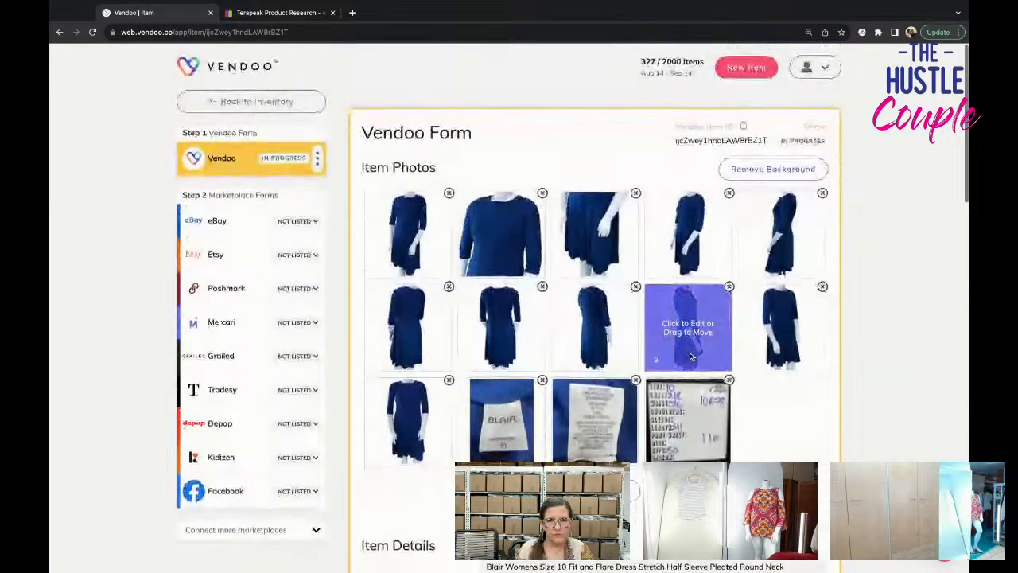
pyautogui.moveTo(683, 420); pyautogui.dragTo(489, 238)
pyautogui.scroll(-5, 581, 326)
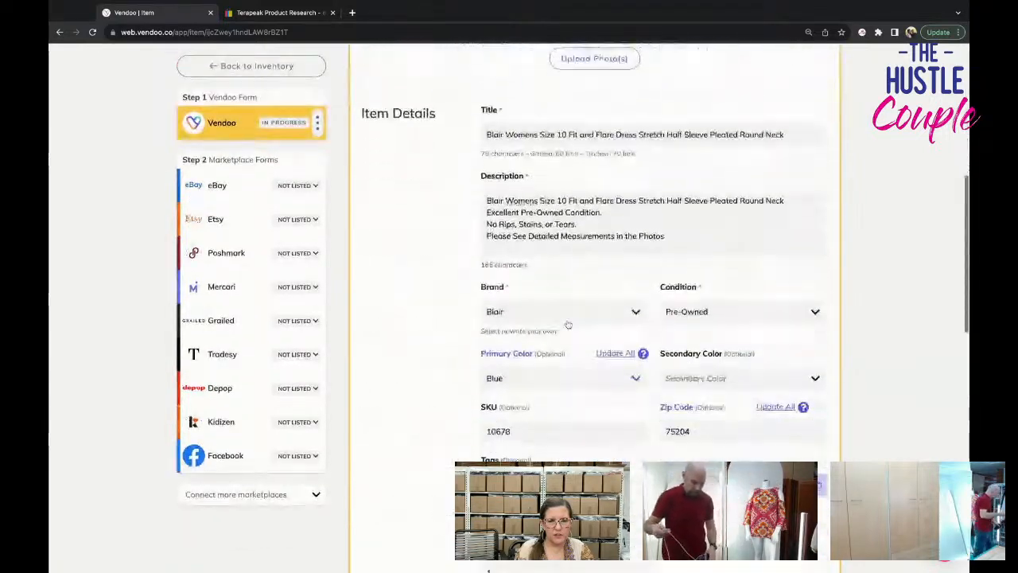
# Set the dress's package weight to 1 lb 1 oz.
pyautogui.scroll(-10, 568, 324)
pyautogui.scroll(3, 541, 239)
pyautogui.click(517, 138)
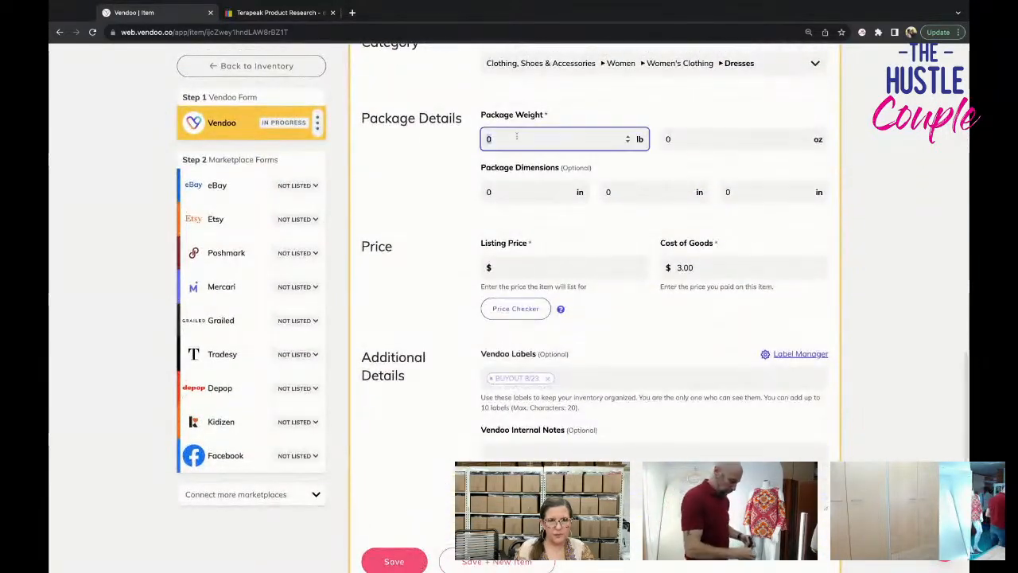
pyautogui.write('1')
pyautogui.press('Tab')
pyautogui.write('1')
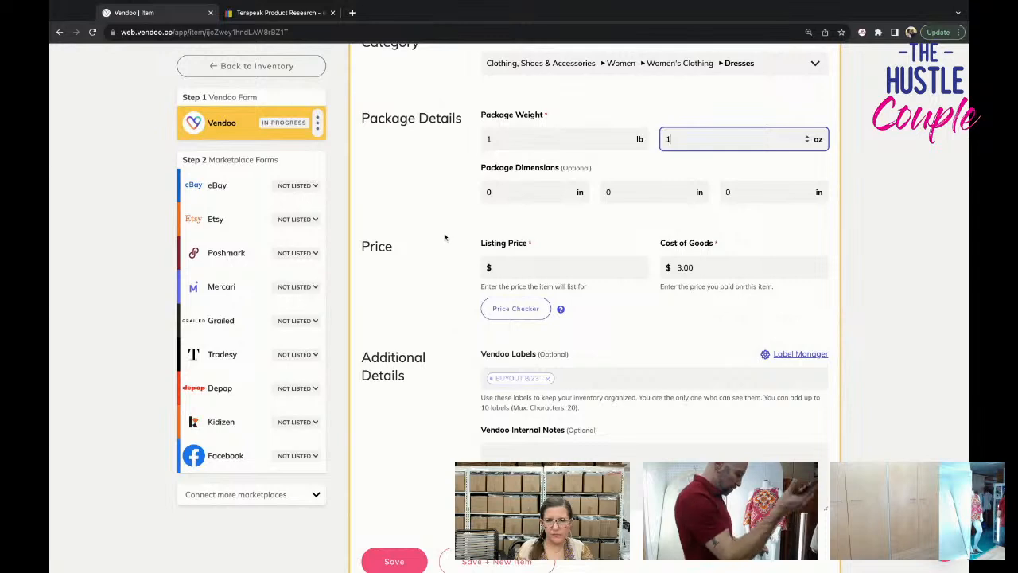
# Set the dress's listing price to $29.95 and save the Vendoo form.
pyautogui.scroll(-3, 400, 413)
pyautogui.click(517, 166)
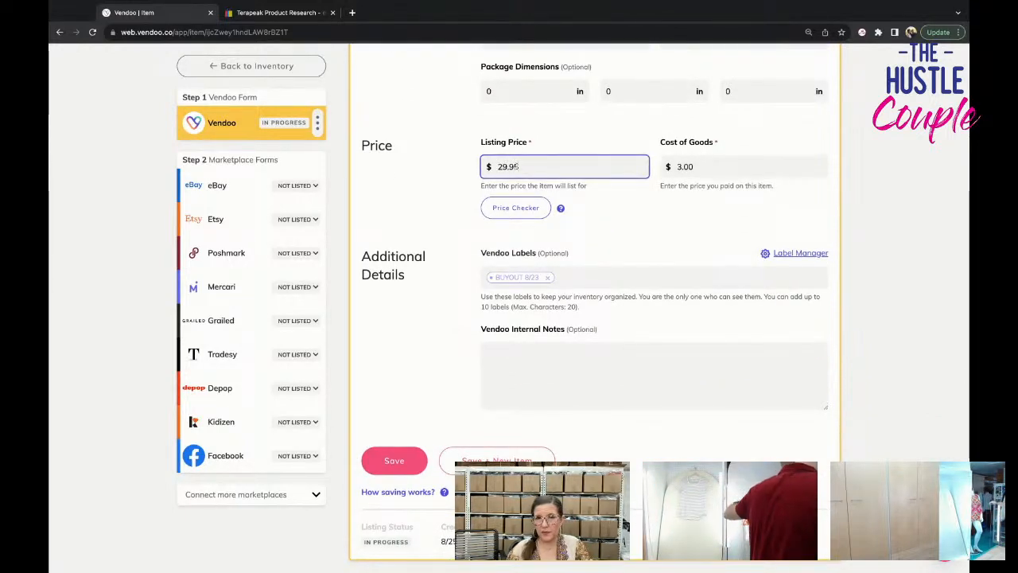
pyautogui.click(395, 462)
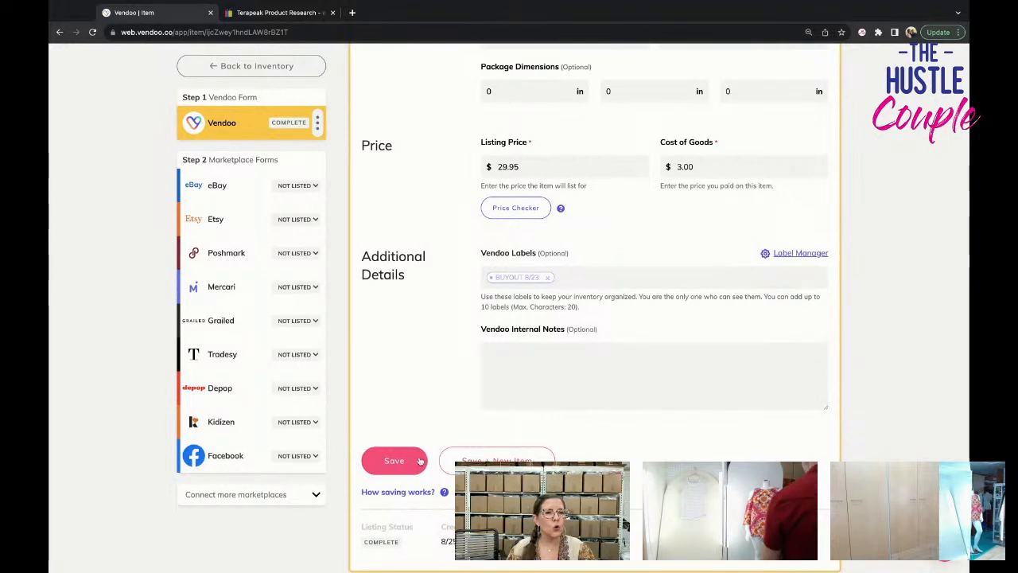
# Open the dress's eBay marketplace form and check its photos and carried-over item details.
pyautogui.scroll(-1, 420, 460)
pyautogui.click(216, 185)
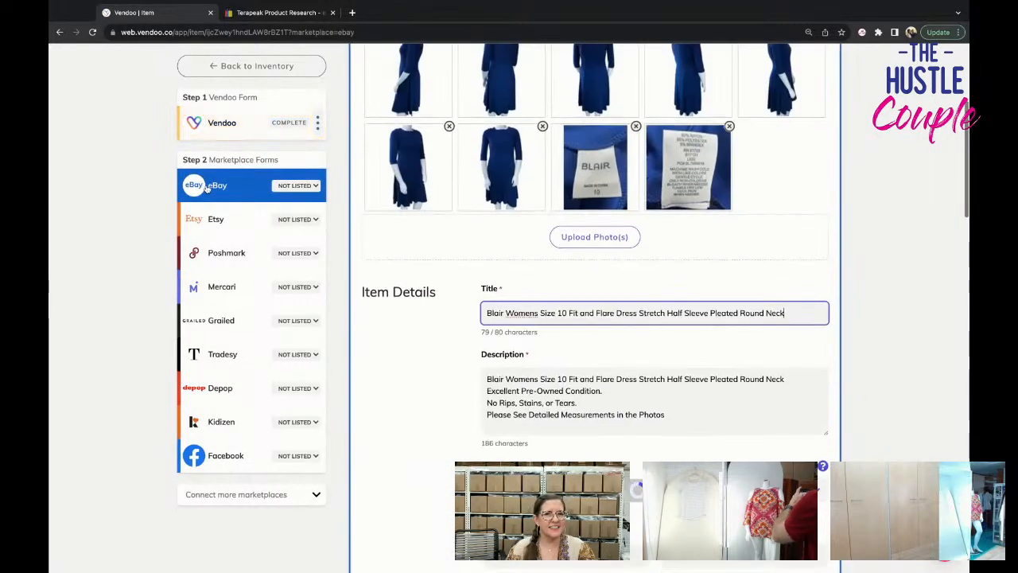
pyautogui.scroll(-4, 434, 294)
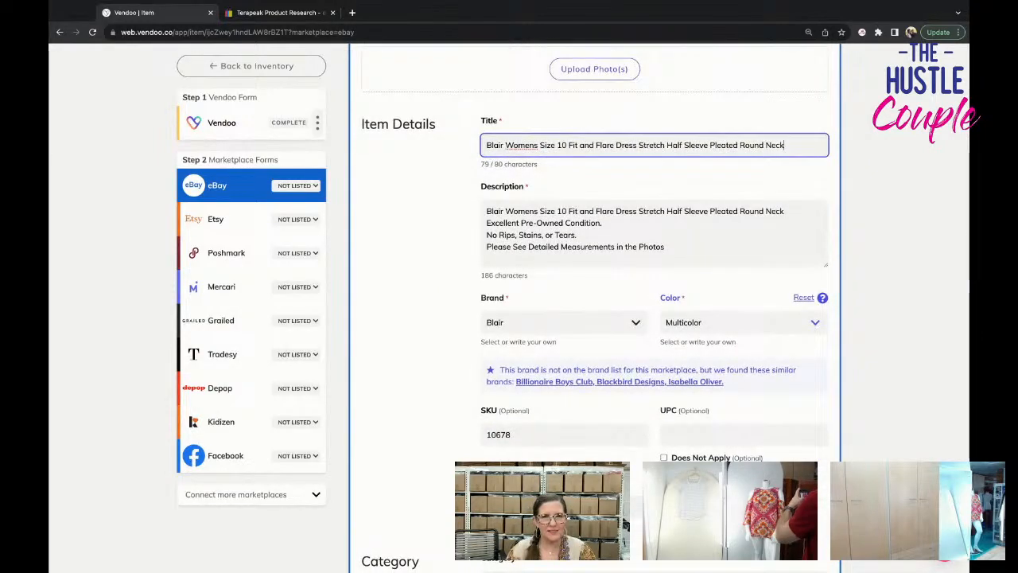
pyautogui.scroll(6, 435, 270)
pyautogui.scroll(-4, 438, 254)
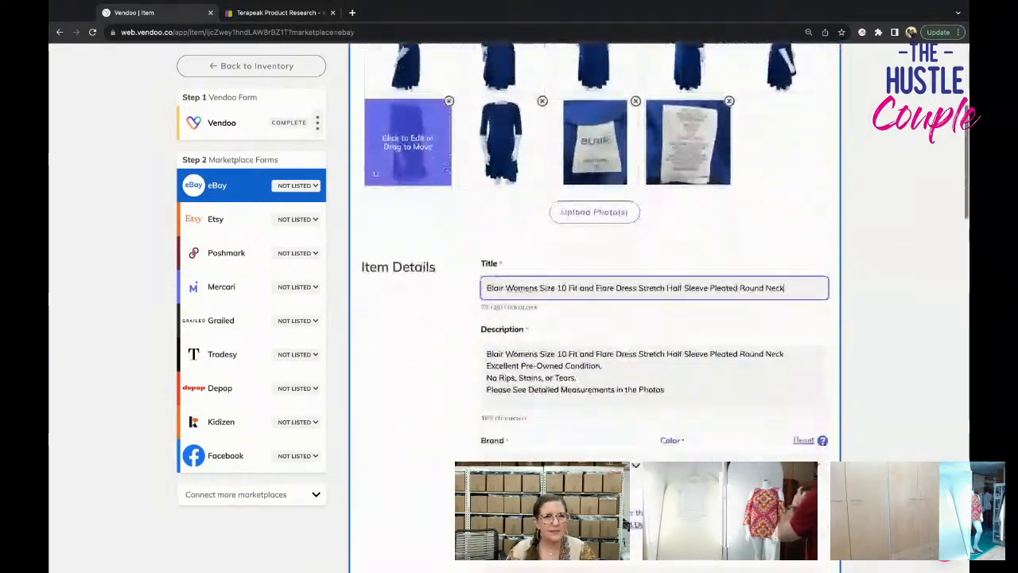
pyautogui.scroll(-3, 595, 302)
pyautogui.scroll(5, 595, 302)
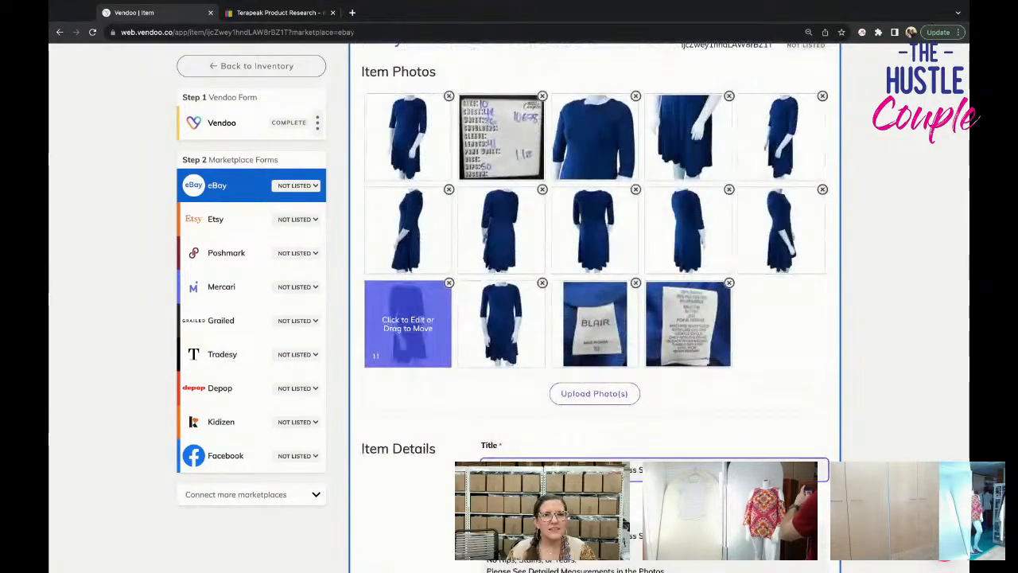
pyautogui.scroll(-10, 407, 330)
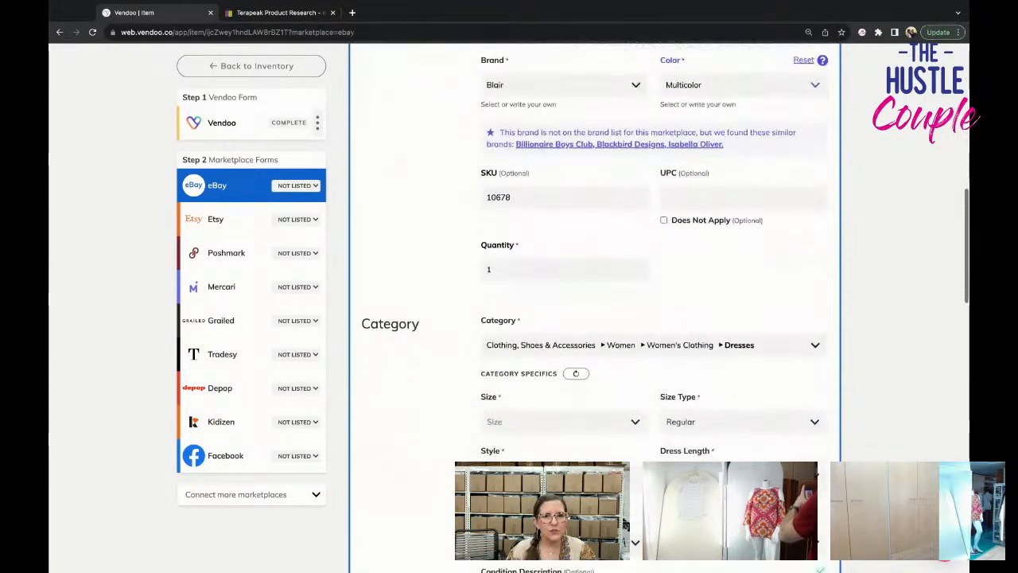
# Check the dress photos again and set the eBay size to 10.
pyautogui.click(525, 322)
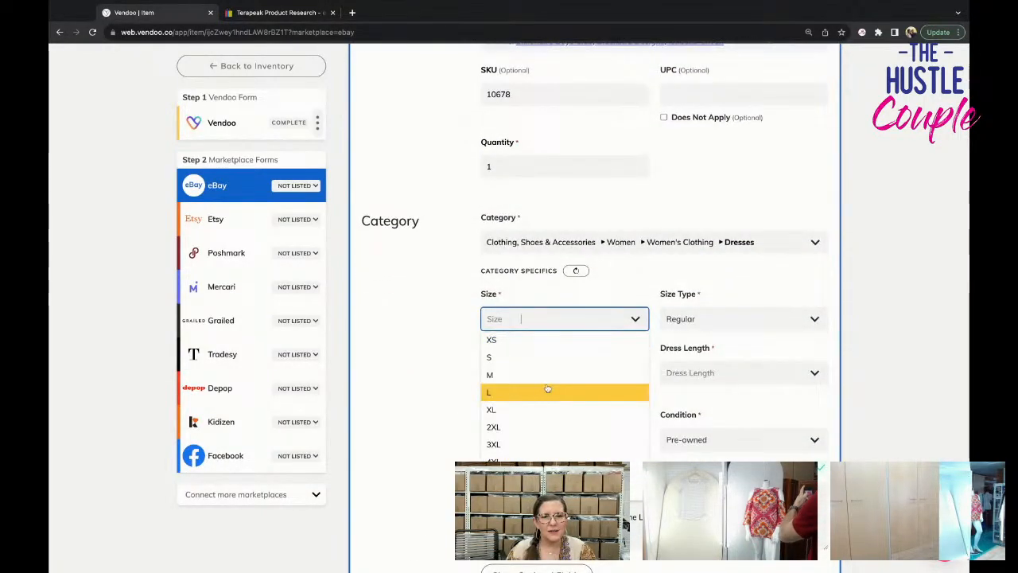
pyautogui.click(452, 332)
pyautogui.scroll(10, 453, 332)
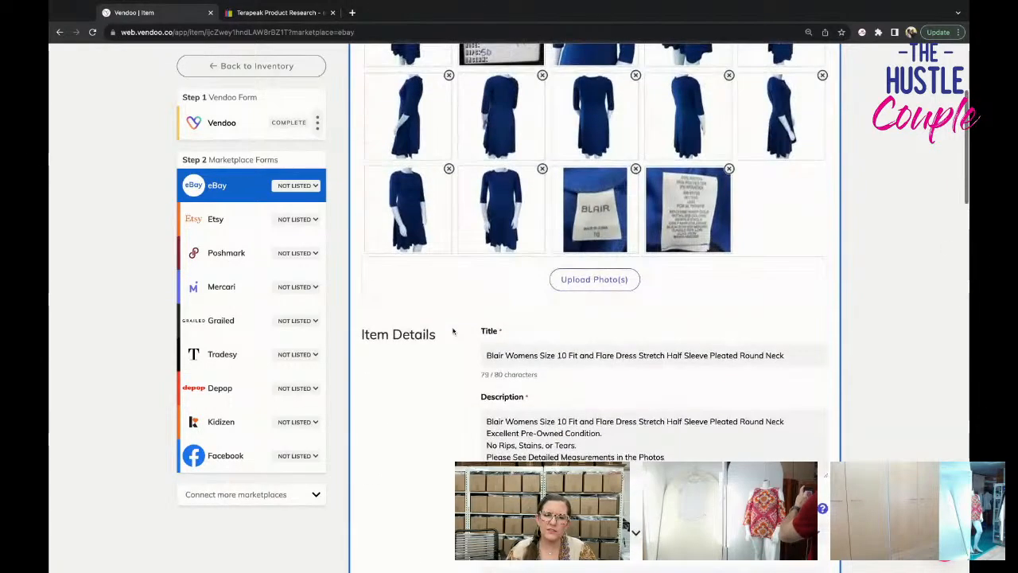
pyautogui.scroll(-8, 453, 332)
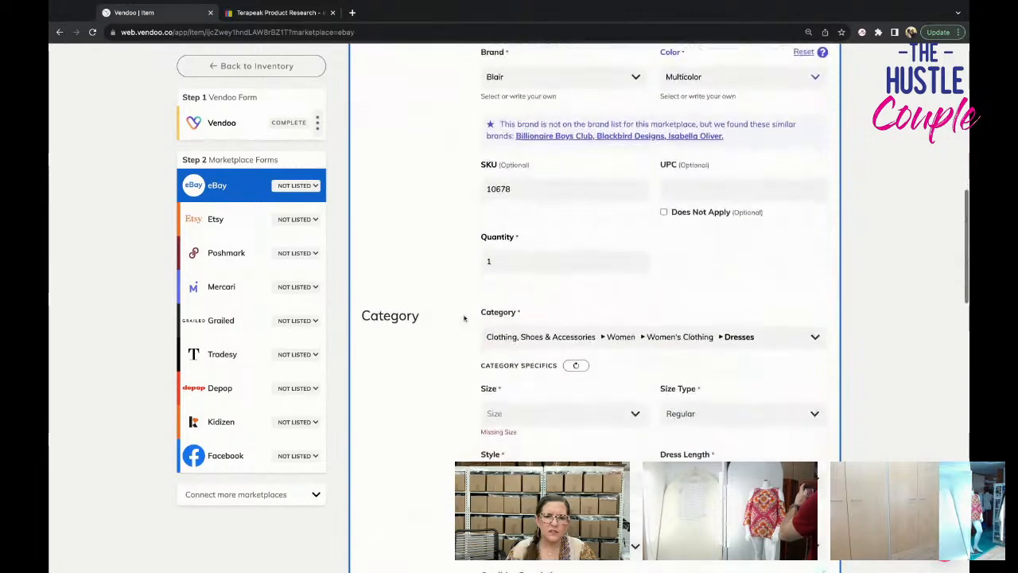
pyautogui.click(525, 234)
pyautogui.scroll(-3, 559, 377)
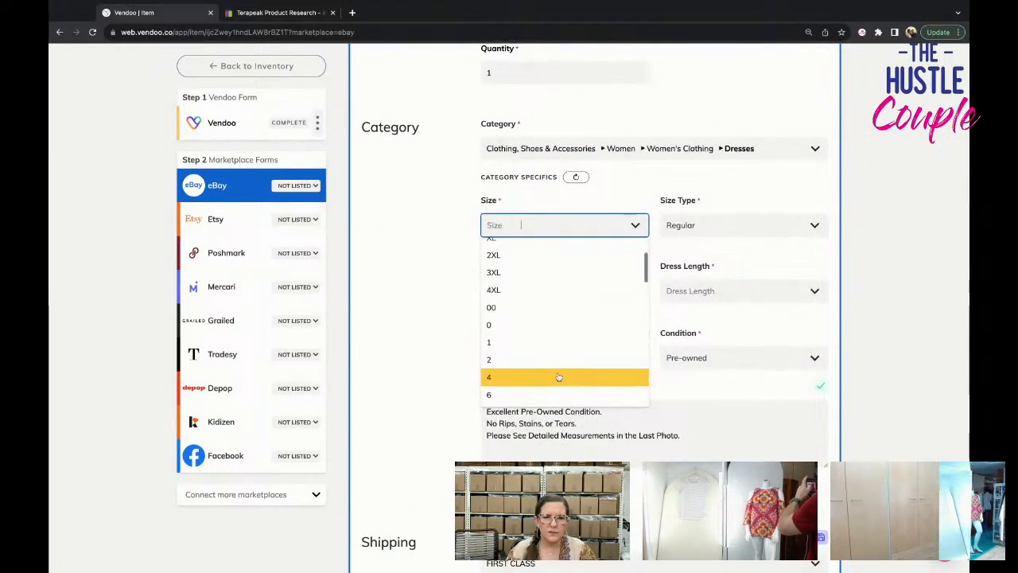
pyautogui.click(541, 331)
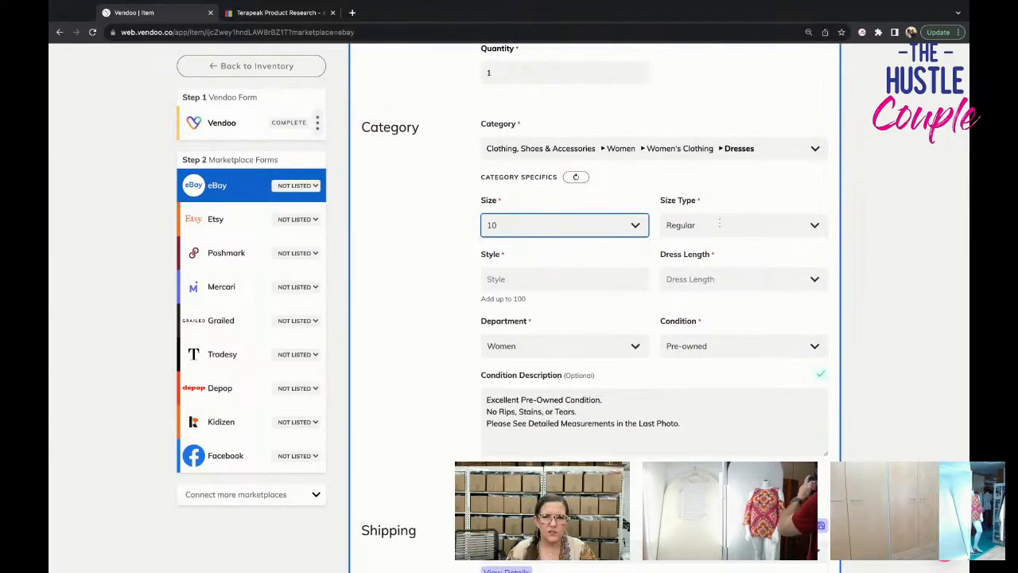
# Set the dress's eBay style to Fit & Flare and its dress length to Knee Length.
pyautogui.click(612, 279)
pyautogui.click(598, 368)
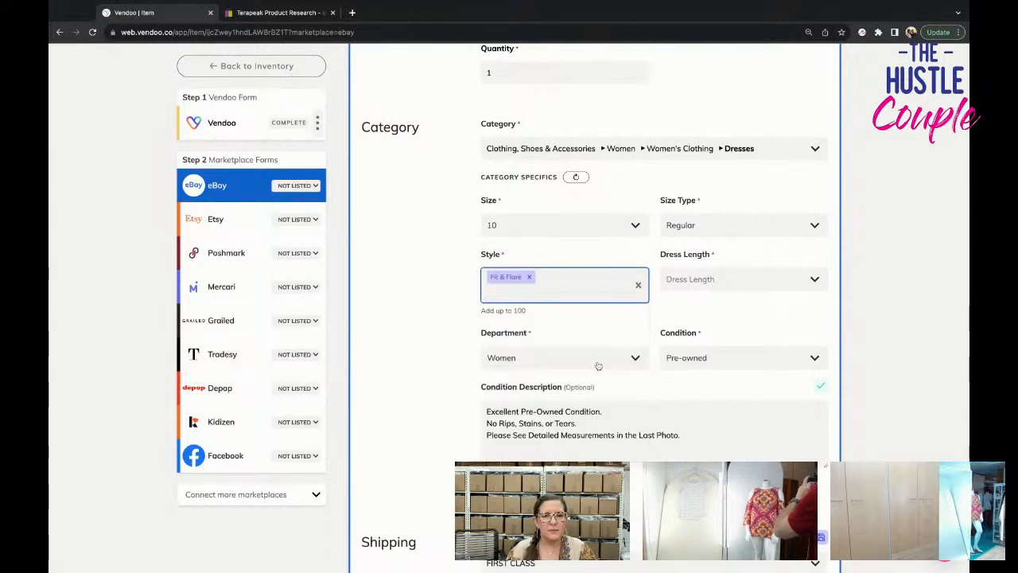
pyautogui.click(689, 280)
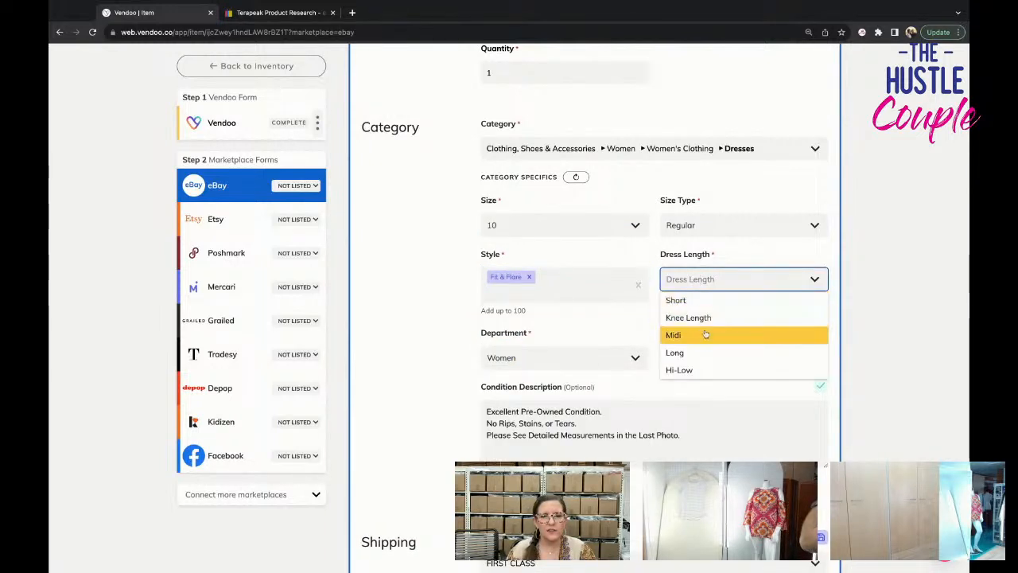
pyautogui.click(706, 318)
# Show the optional eBay category fields and set the sleeve length to Half Sleeve.
pyautogui.scroll(-1, 621, 360)
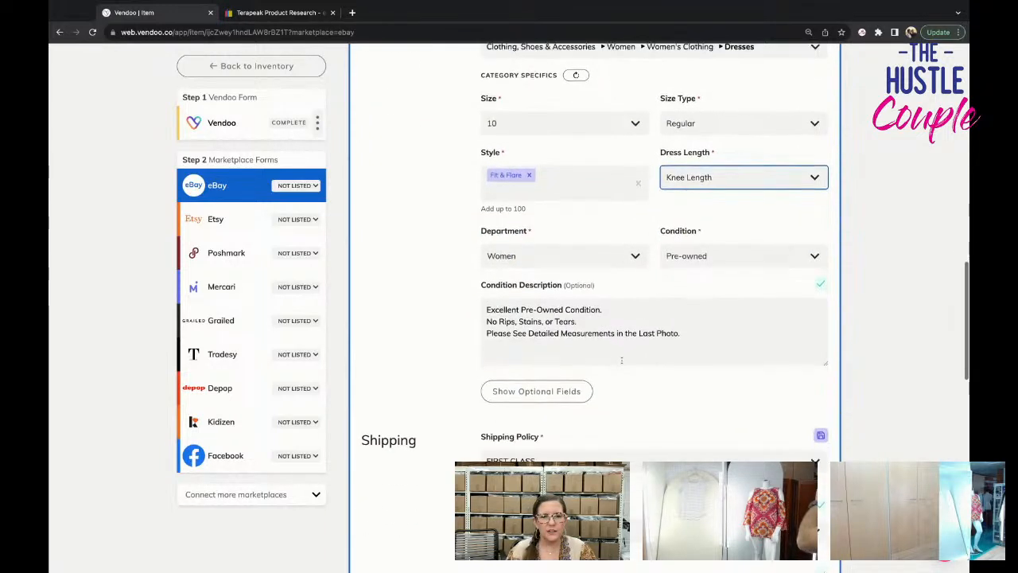
pyautogui.click(568, 389)
pyautogui.scroll(-1, 570, 386)
pyautogui.scroll(-1, 570, 385)
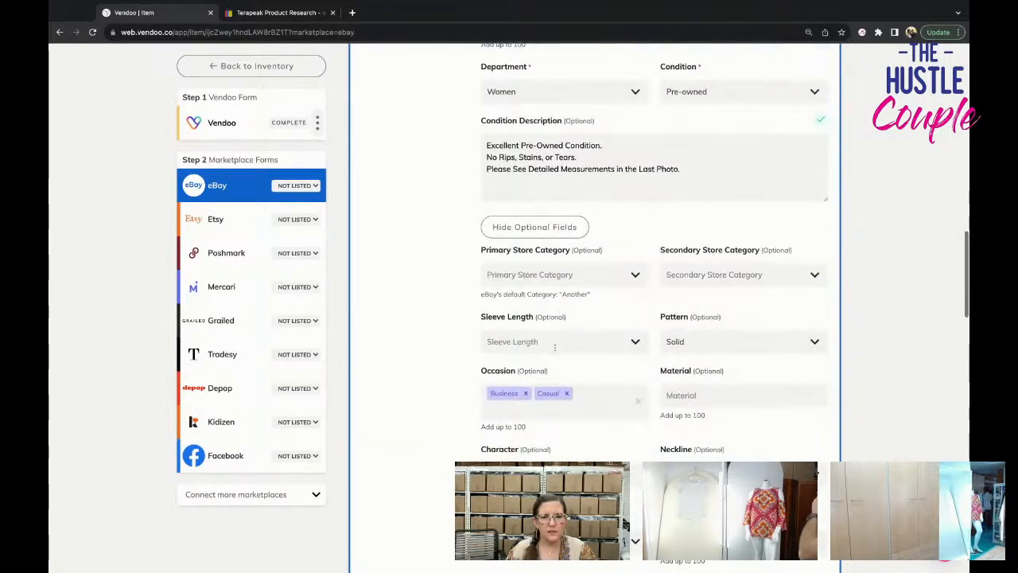
pyautogui.click(559, 341)
pyautogui.click(579, 416)
# Add Polyester Blend as the dress's material in the optional eBay fields.
pyautogui.scroll(-2, 689, 345)
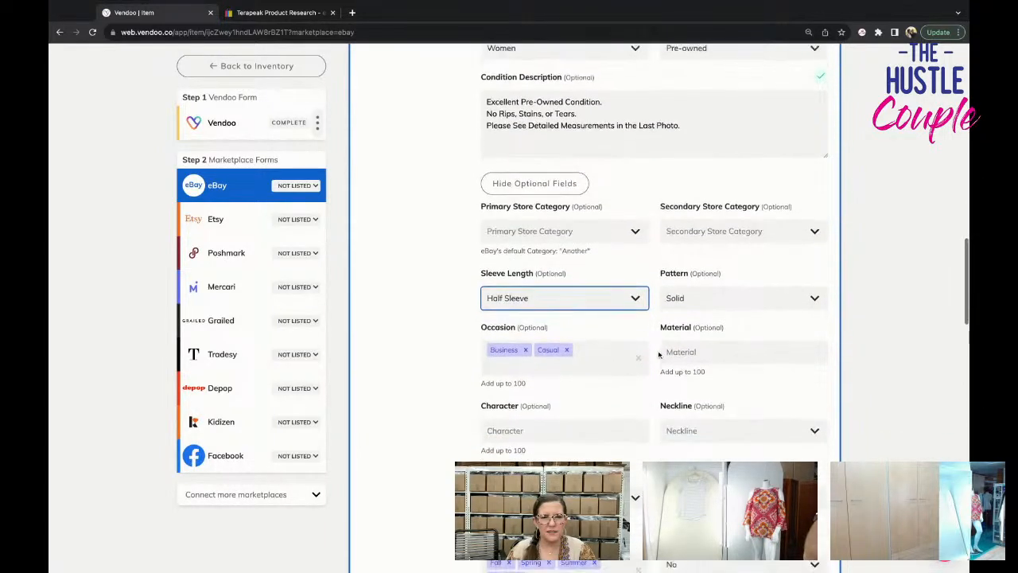
pyautogui.click(691, 297)
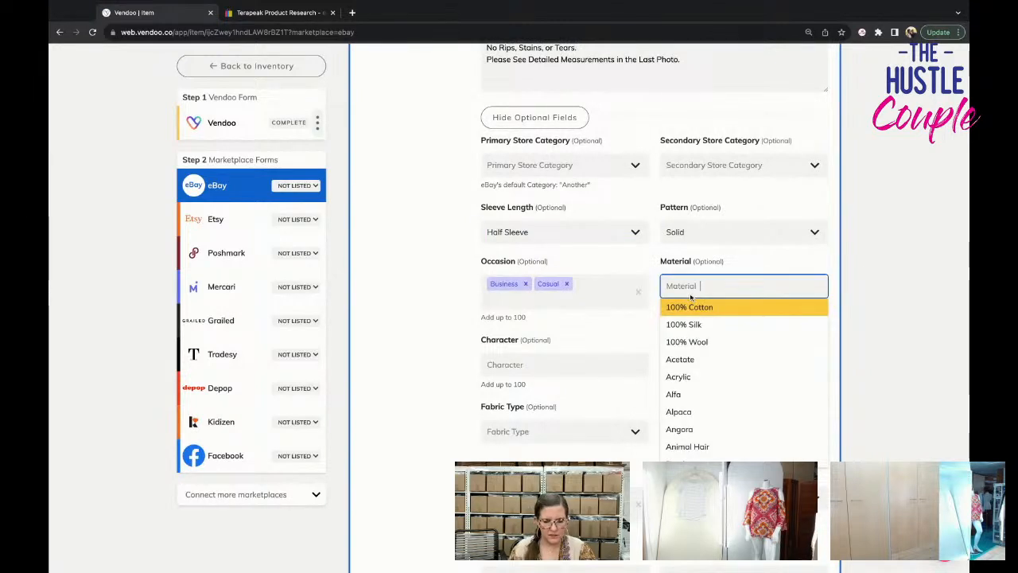
pyautogui.write('polyeste')
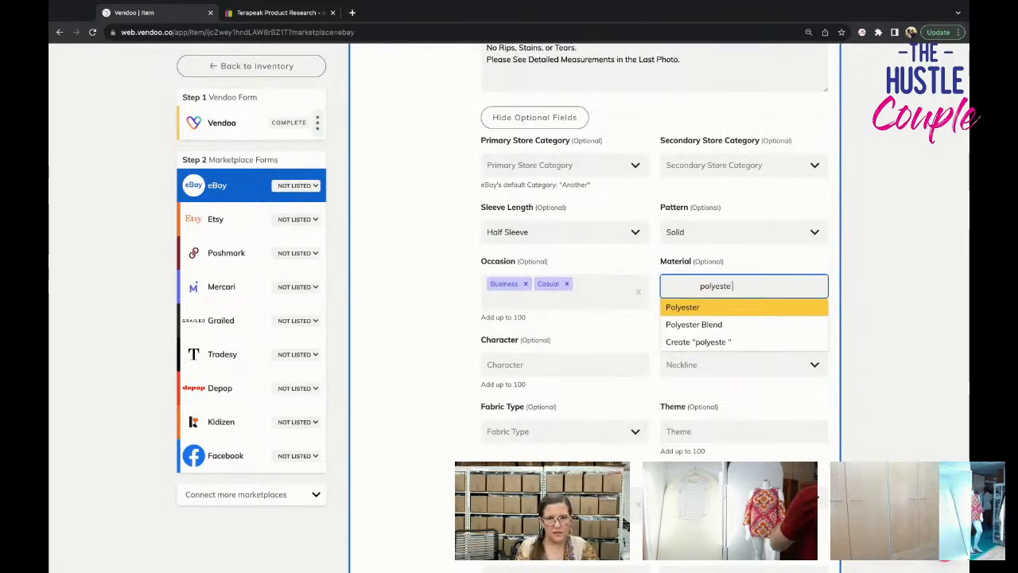
pyautogui.write('r')
pyautogui.click(676, 324)
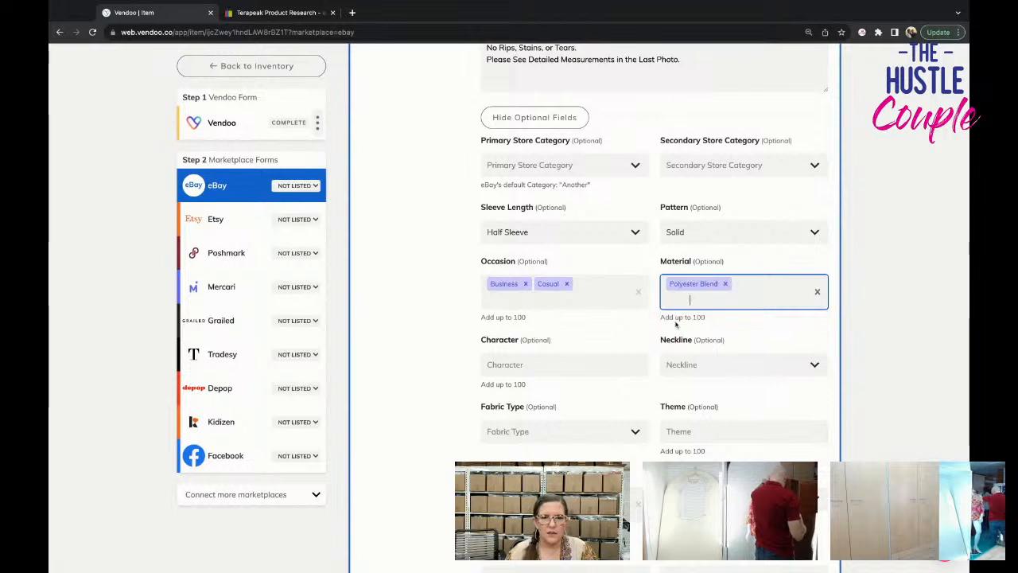
# Set the dress's neckline to Round Neck.
pyautogui.click(687, 362)
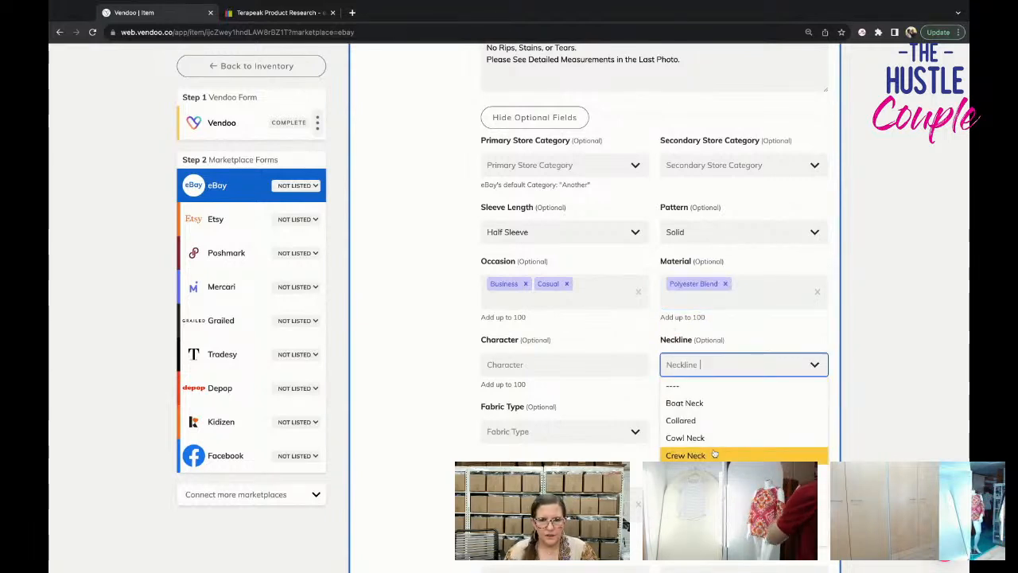
pyautogui.scroll(-3, 714, 445)
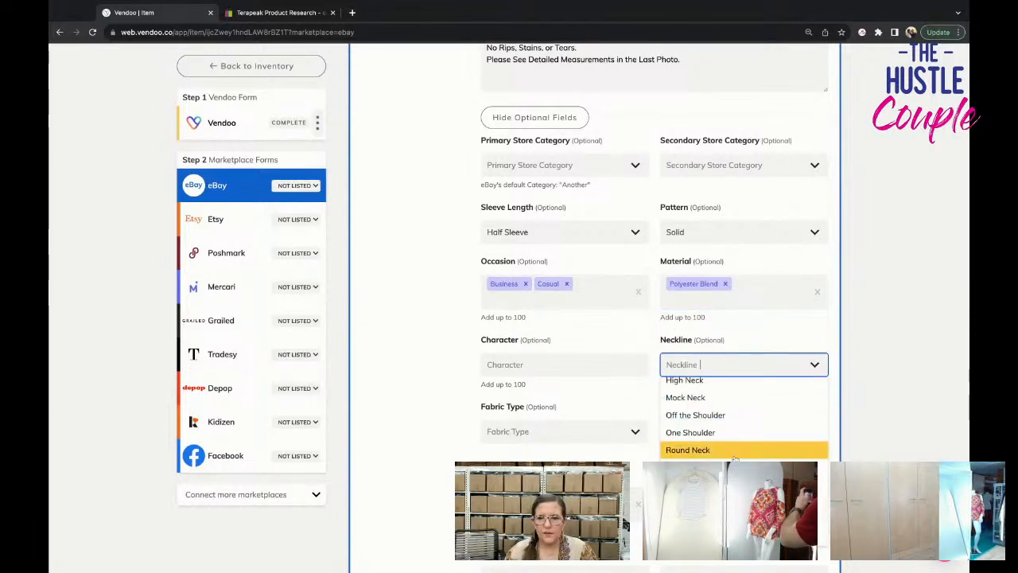
pyautogui.click(733, 456)
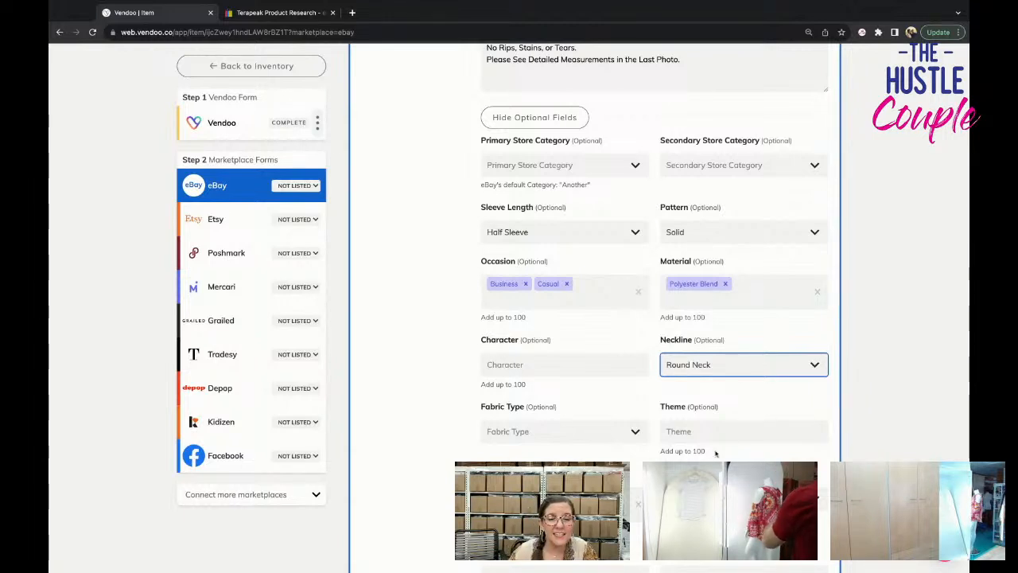
# Set the dress's fabric type to Knit and add Classic as its theme.
pyautogui.click(619, 438)
pyautogui.write('kn')
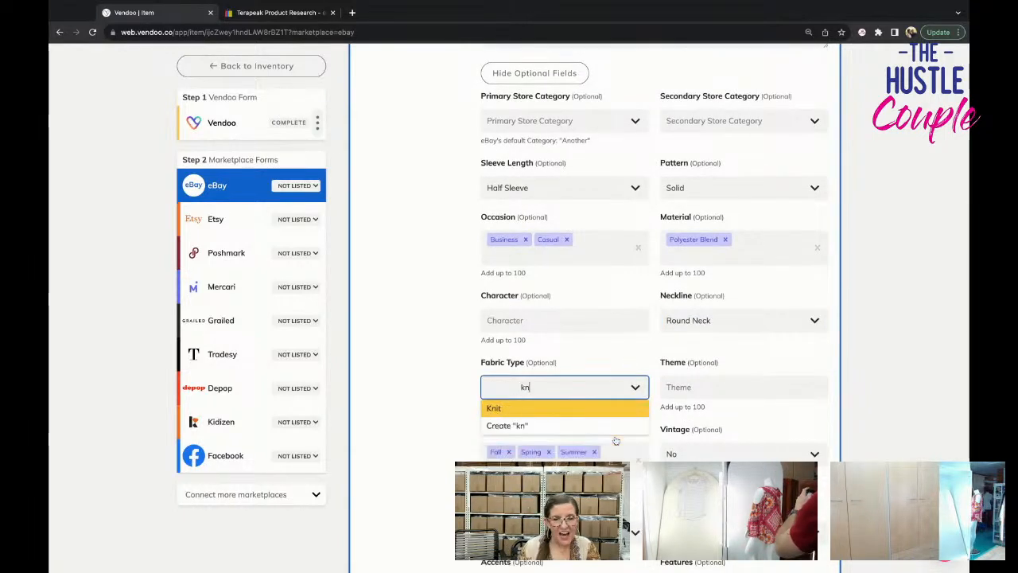
pyautogui.press('Return')
pyautogui.click(686, 390)
pyautogui.write('classi')
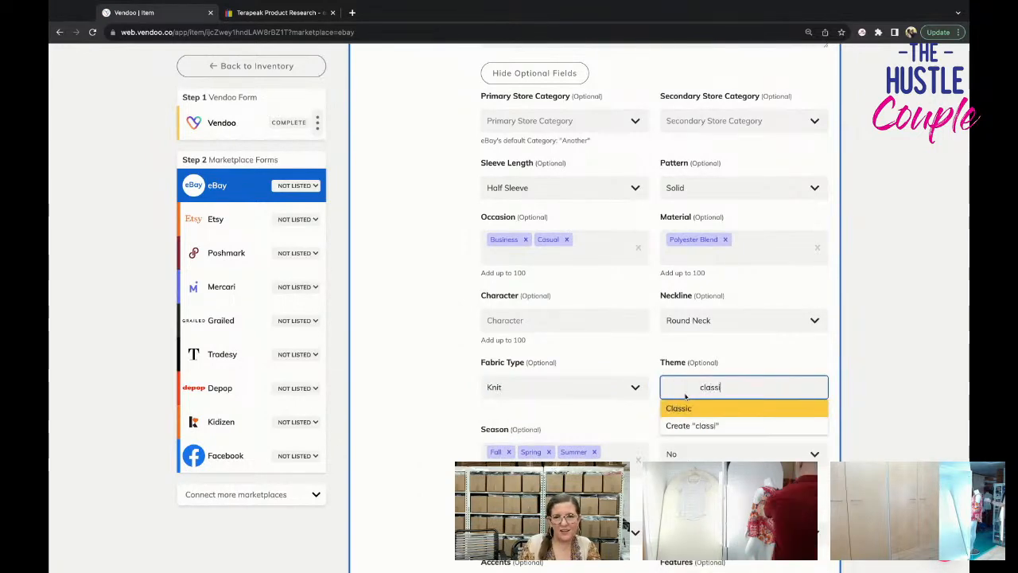
pyautogui.press('Return')
# Leave the sleeve type blank and set the dress's closure to Zip.
pyautogui.scroll(-6, 676, 427)
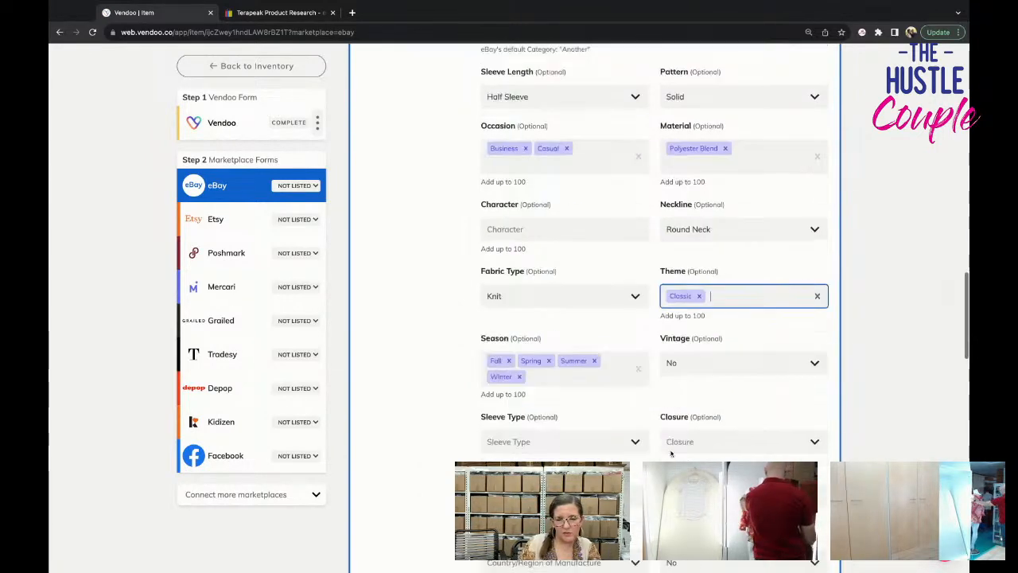
pyautogui.click(580, 94)
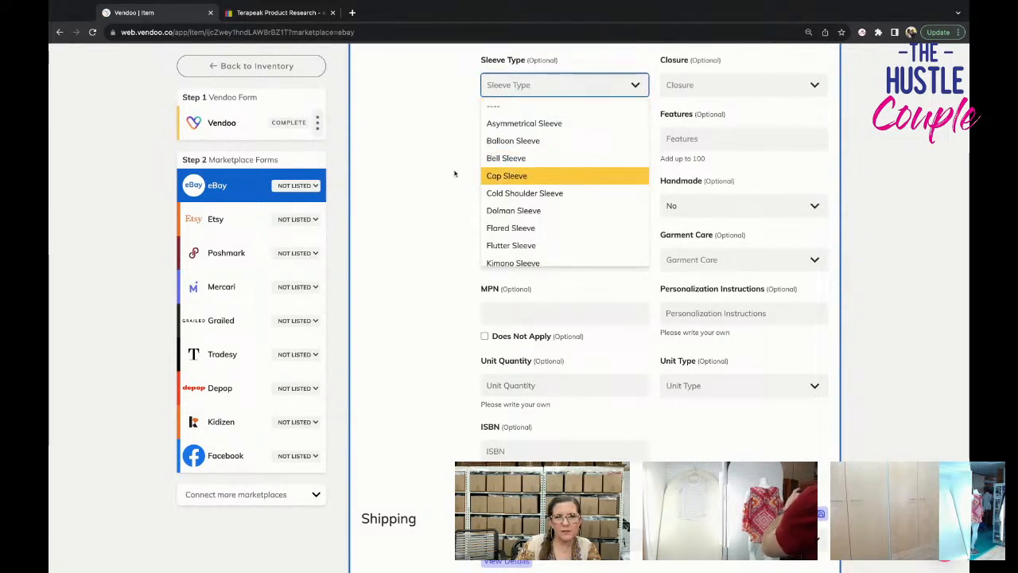
pyautogui.click(777, 86)
pyautogui.write('zip')
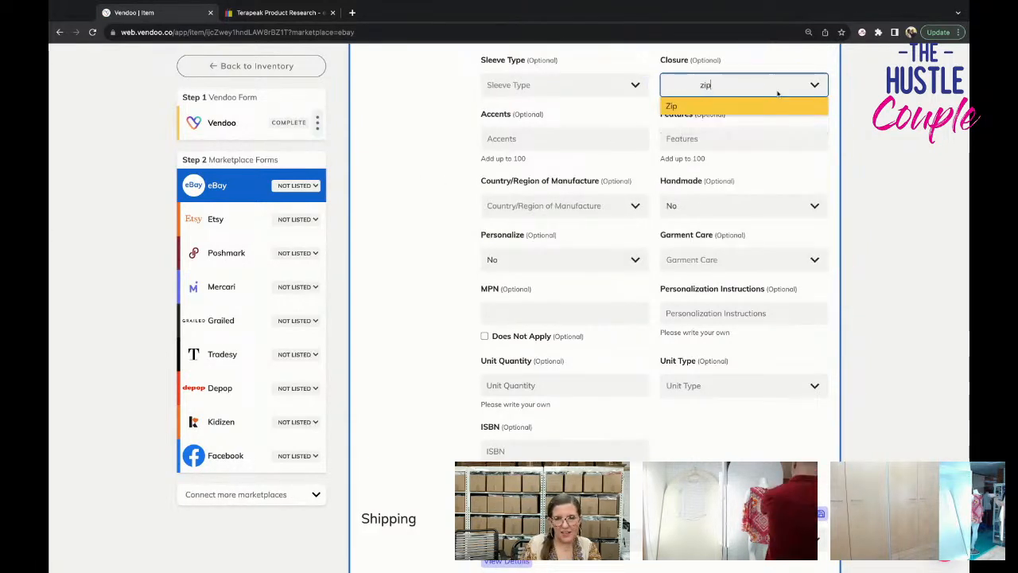
pyautogui.click(765, 108)
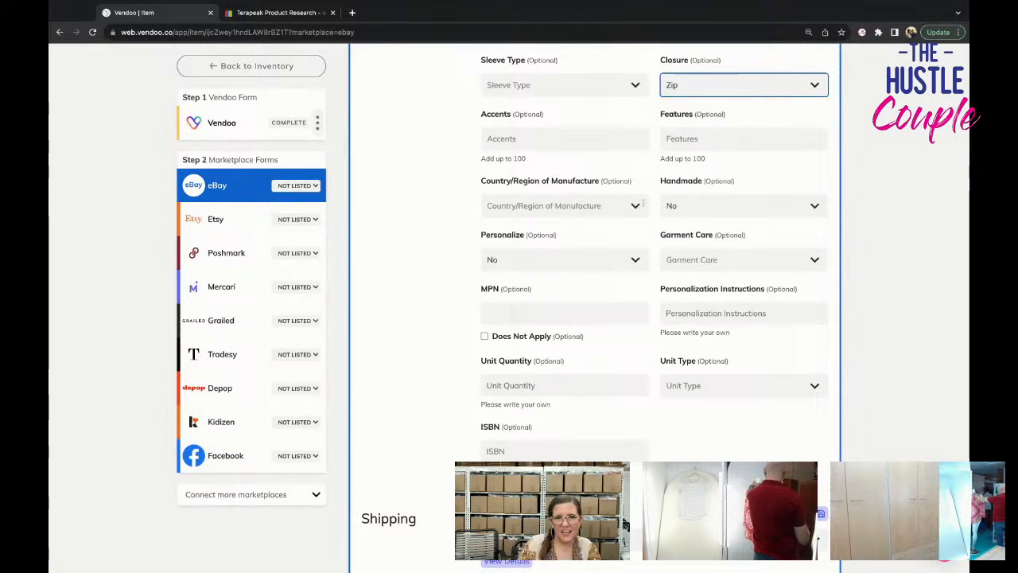
# Add Wrinkle Resistant to the dress's features.
pyautogui.click(692, 148)
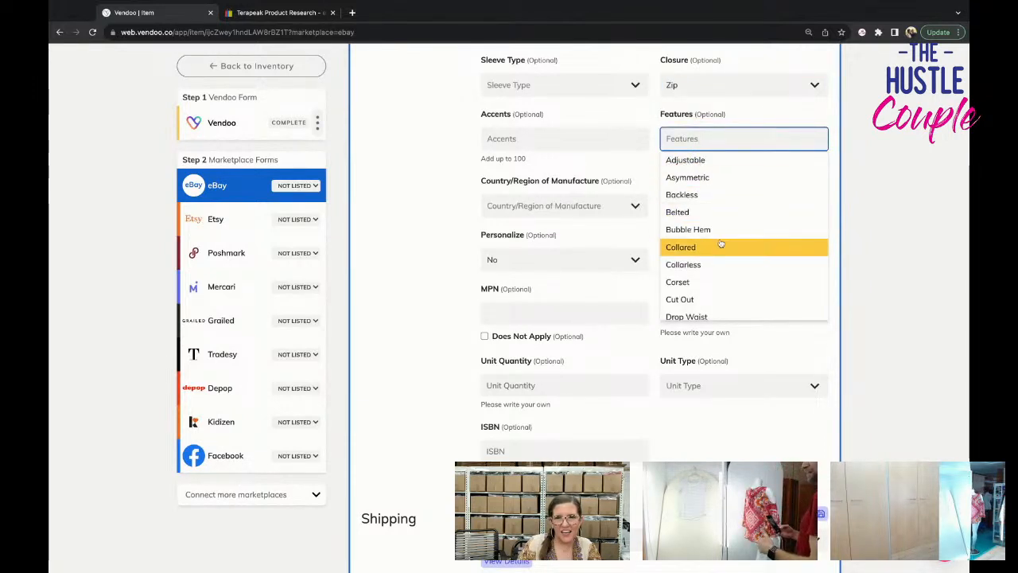
pyautogui.scroll(-5, 716, 245)
pyautogui.scroll(-3, 720, 242)
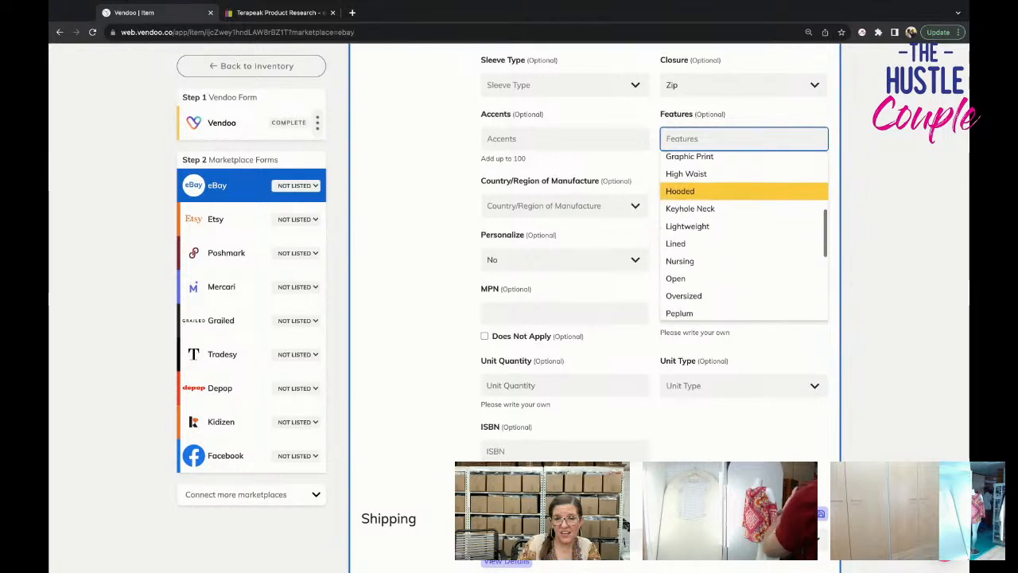
pyautogui.scroll(-4, 719, 241)
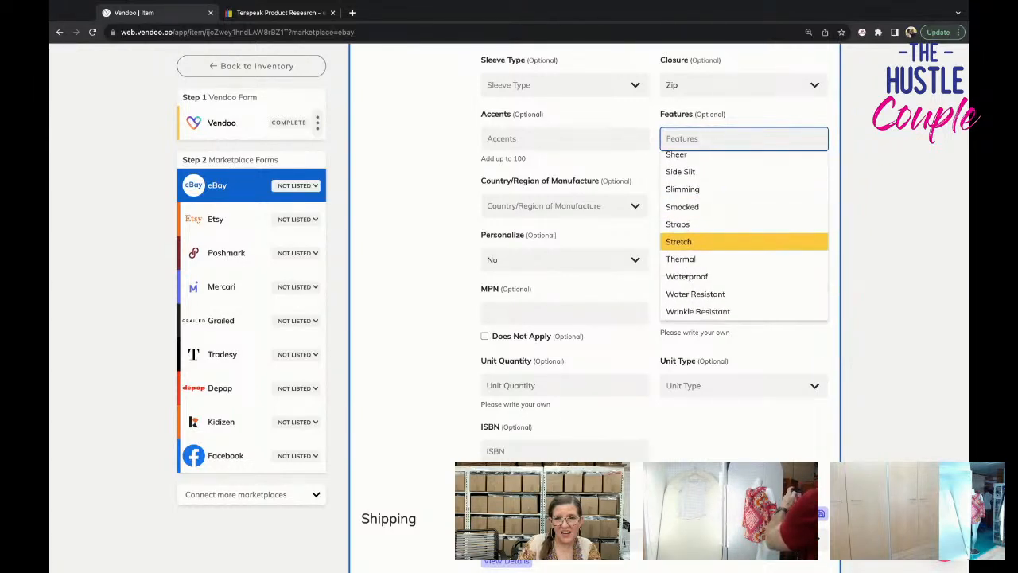
pyautogui.click(725, 311)
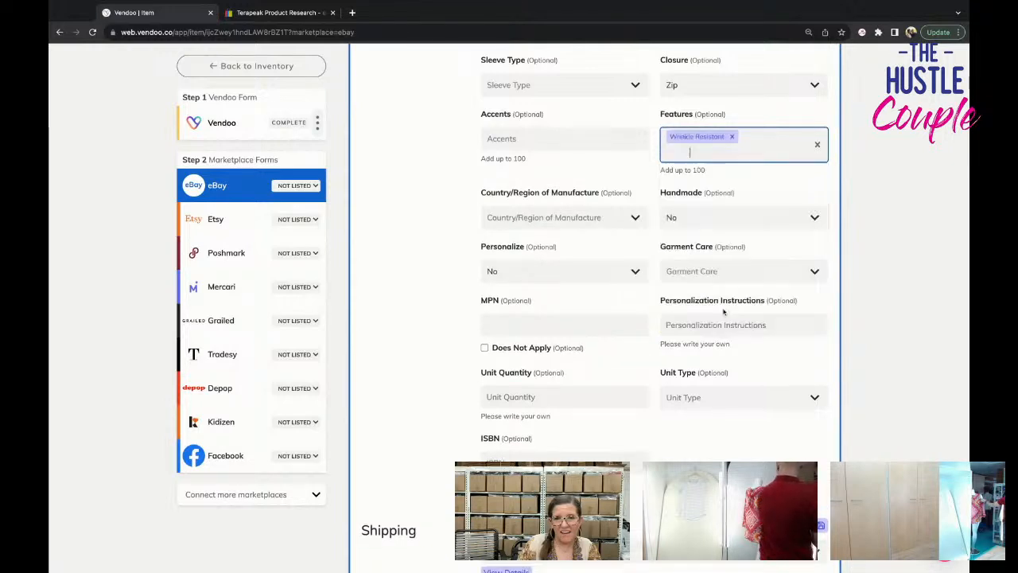
# Choose a garment care option for the dress in the eBay item specifics.
pyautogui.scroll(-1, 580, 292)
pyautogui.scroll(-2, 585, 295)
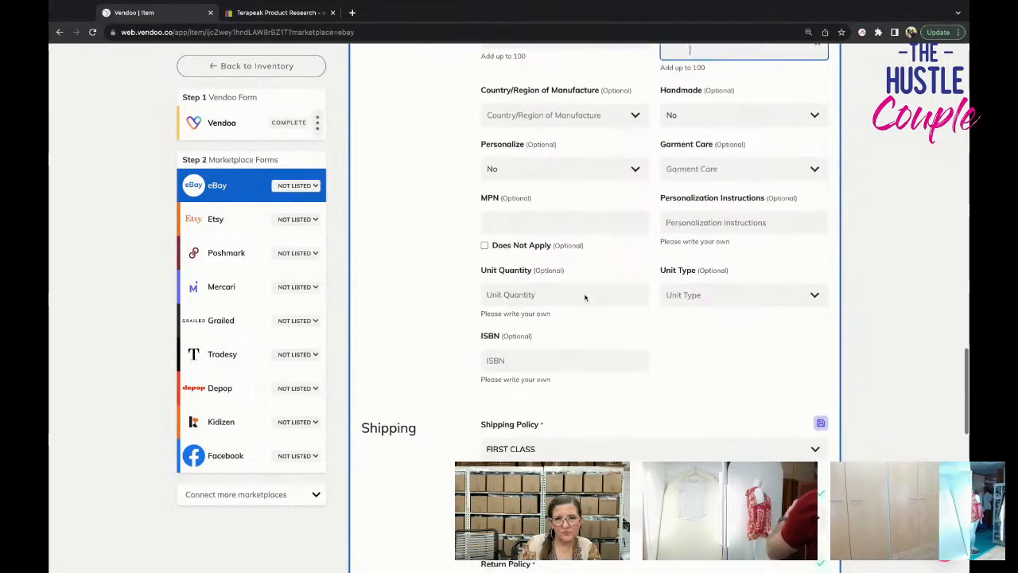
pyautogui.click(674, 159)
pyautogui.click(677, 230)
# Set the dress's eBay shipping policy to PRIORITY.
pyautogui.scroll(-5, 677, 293)
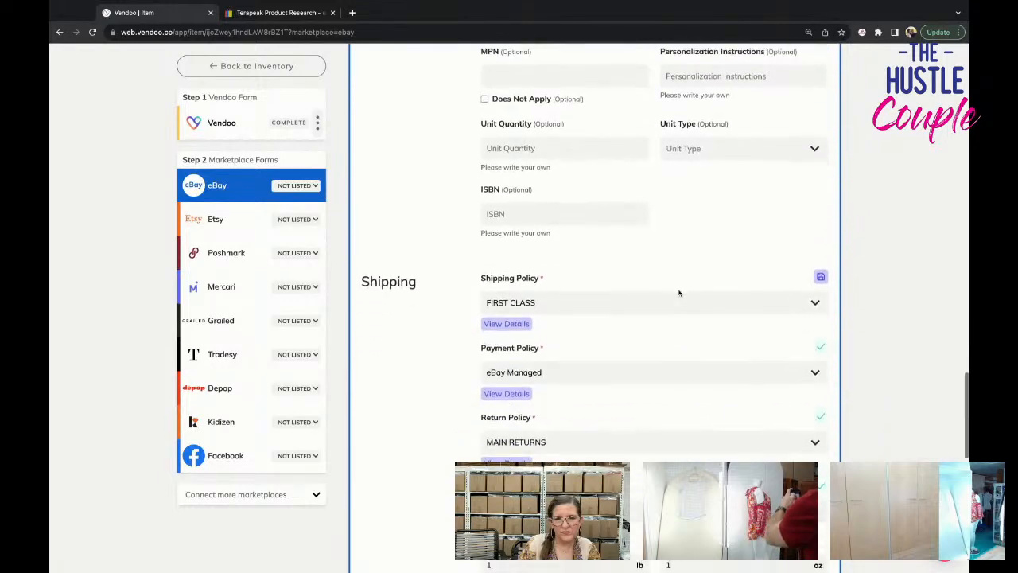
pyautogui.click(662, 244)
pyautogui.scroll(-3, 652, 309)
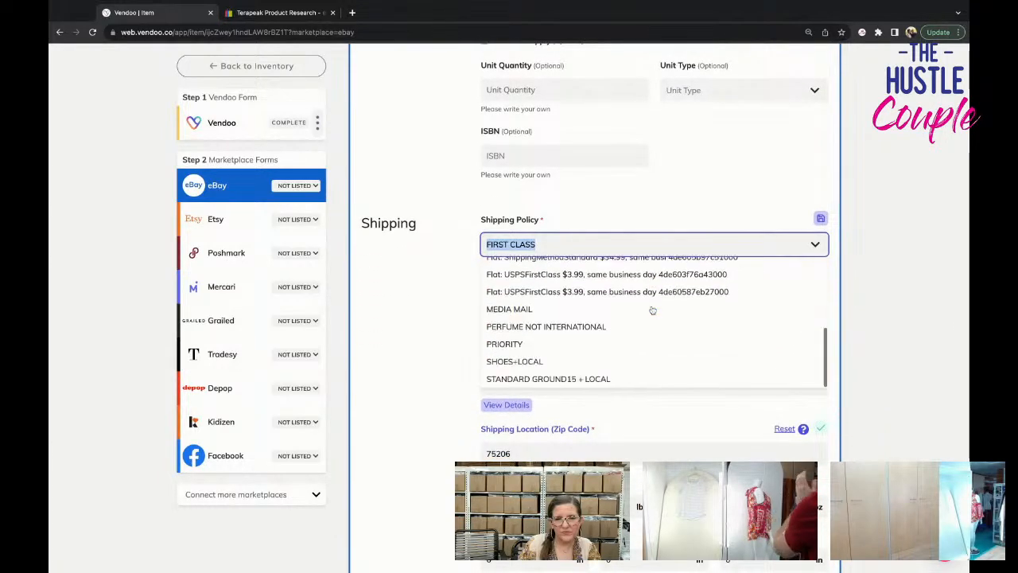
pyautogui.click(650, 345)
# Check the package and pricing details and list the dress on eBay.
pyautogui.scroll(-1, 648, 339)
pyautogui.scroll(-10, 648, 337)
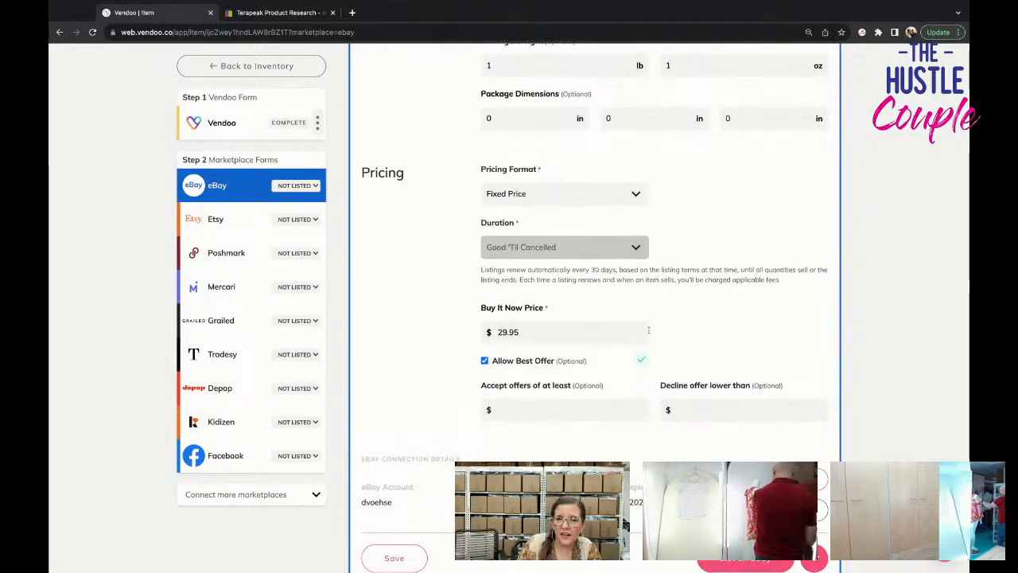
pyautogui.scroll(-5, 649, 330)
pyautogui.click(720, 377)
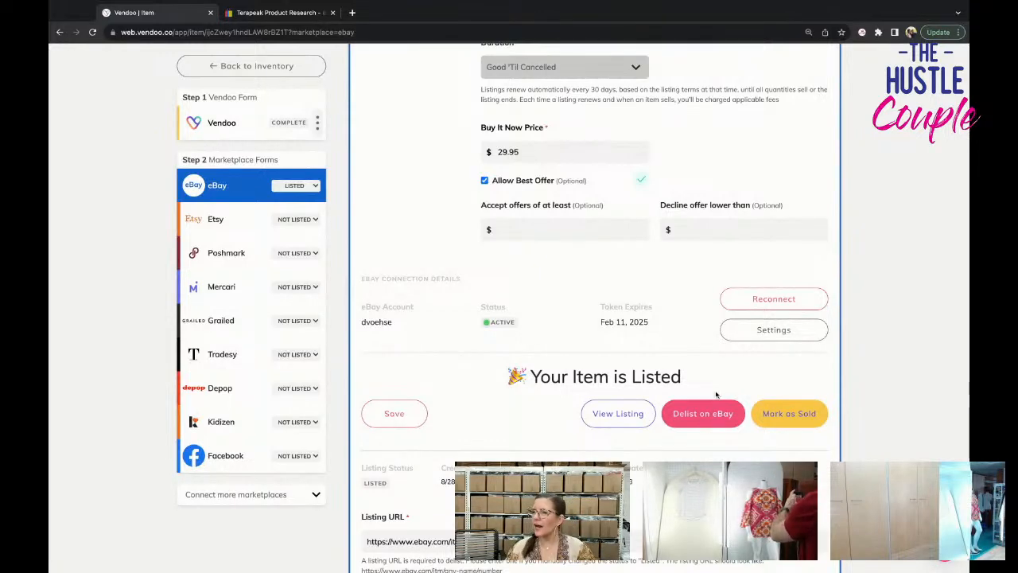
# Open the dress's Poshmark form, review the carried-over details, and set its US Standard size to 10.
pyautogui.click(229, 252)
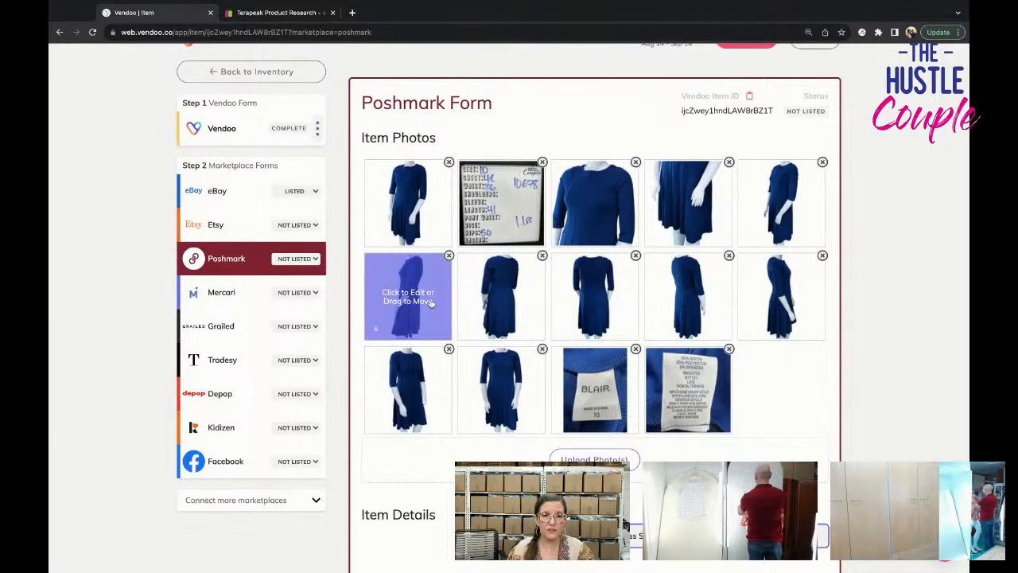
pyautogui.scroll(-3, 430, 303)
pyautogui.scroll(-5, 431, 303)
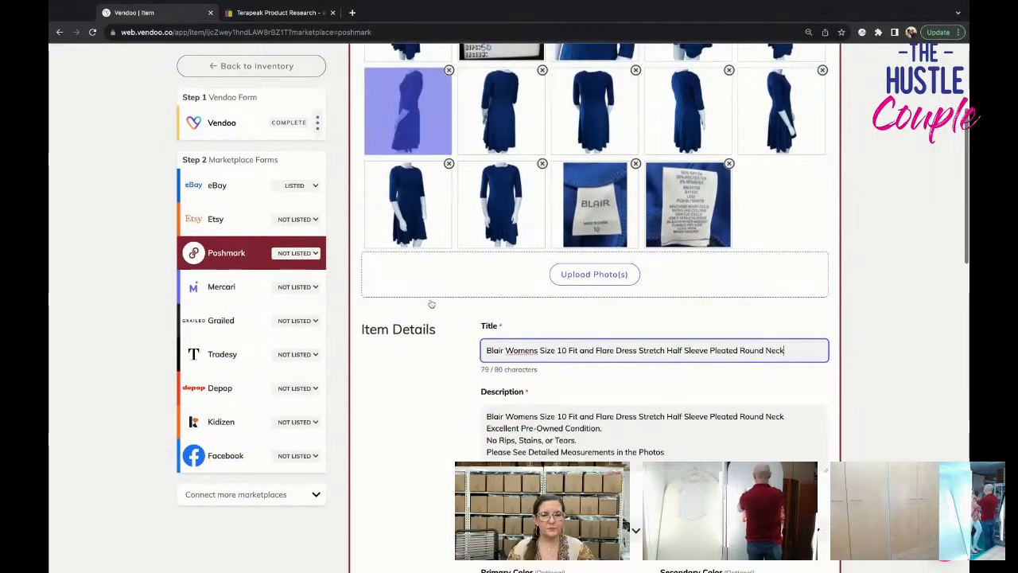
pyautogui.scroll(-2, 609, 315)
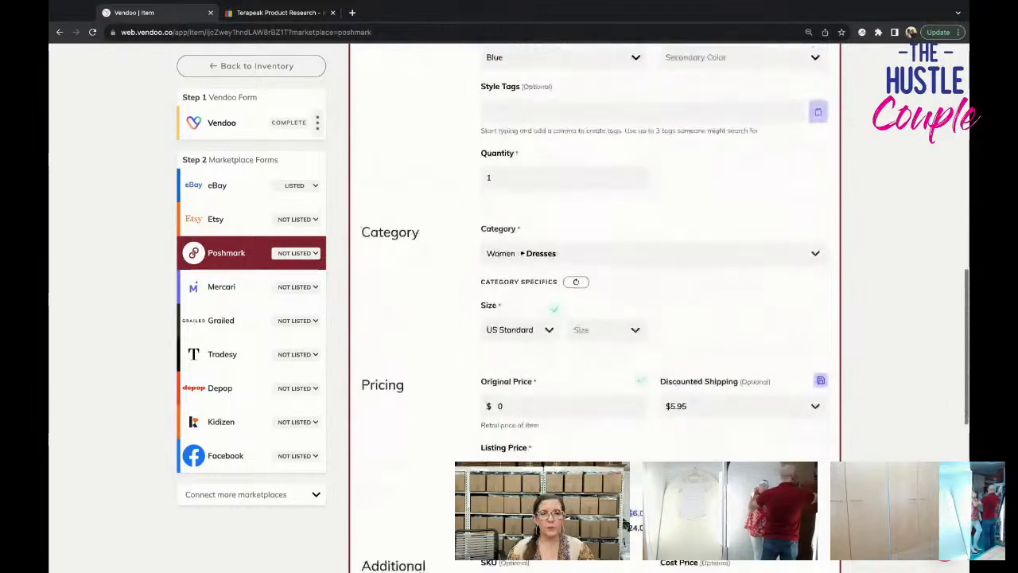
pyautogui.scroll(4, 608, 315)
pyautogui.scroll(5, 609, 315)
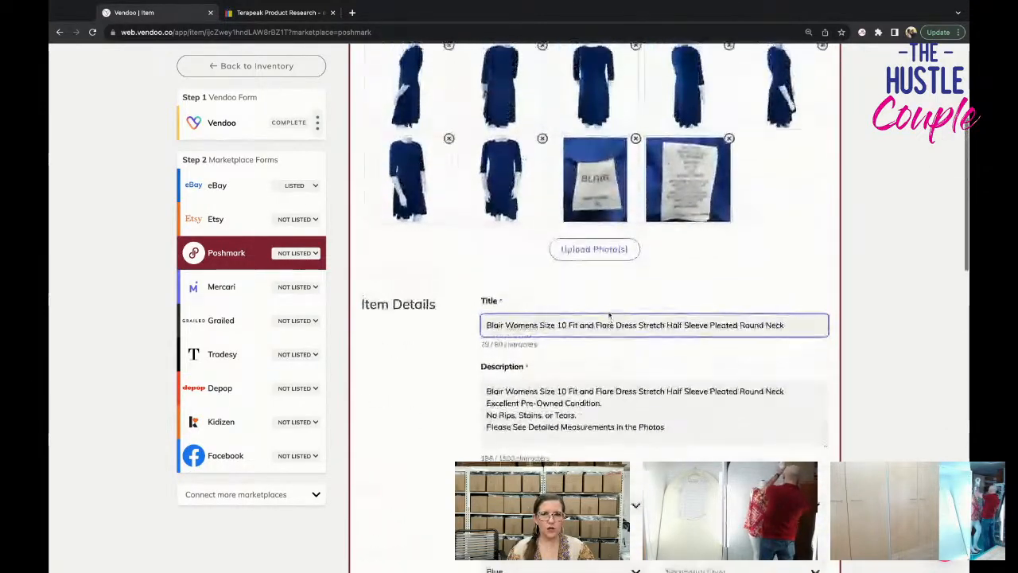
pyautogui.scroll(-4, 608, 315)
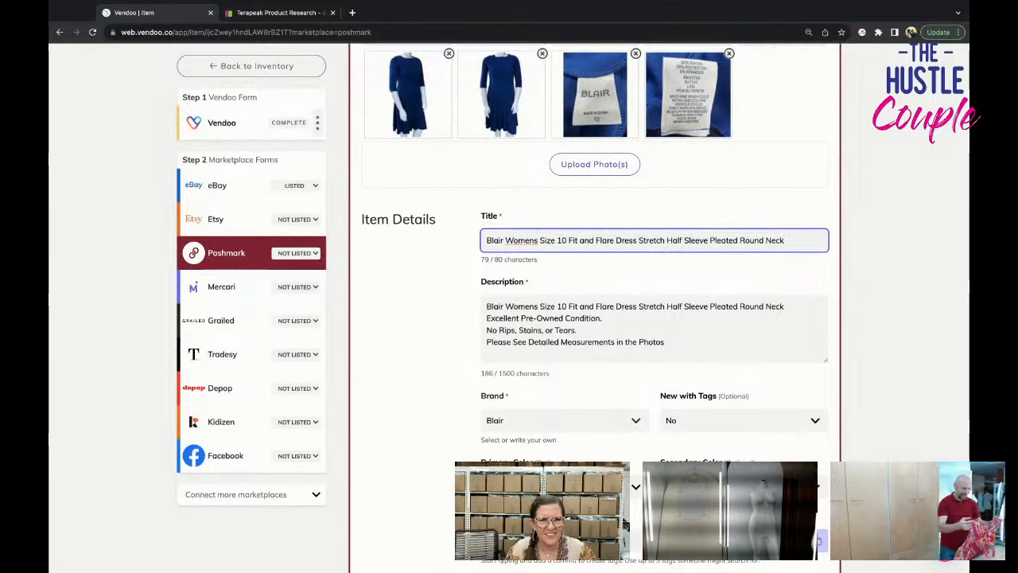
pyautogui.scroll(-7, 608, 318)
pyautogui.scroll(1, 608, 318)
pyautogui.click(611, 262)
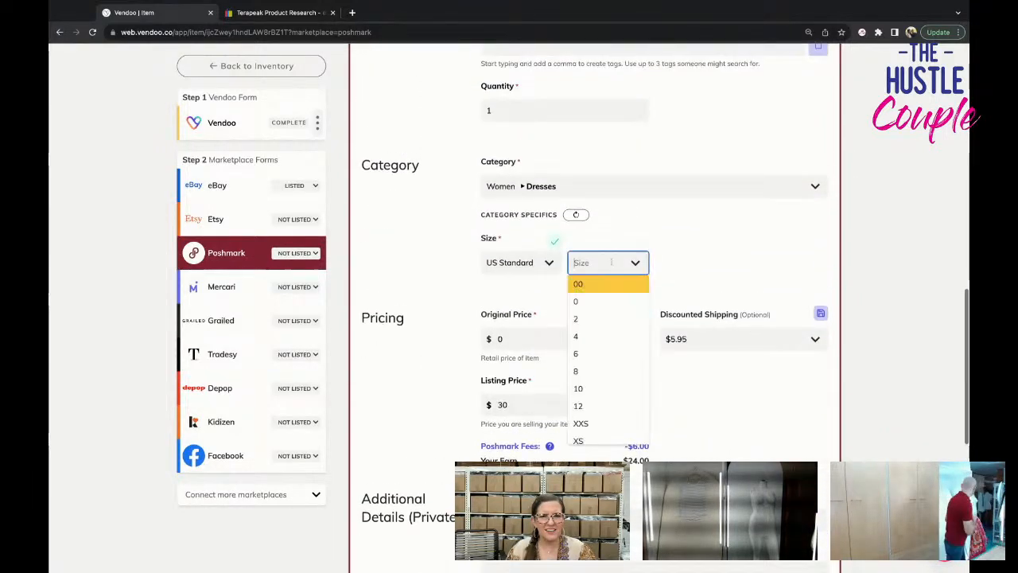
pyautogui.click(609, 388)
# Choose a discounted shipping option in the Poshmark form and list the dress on Poshmark.
pyautogui.scroll(4, 597, 374)
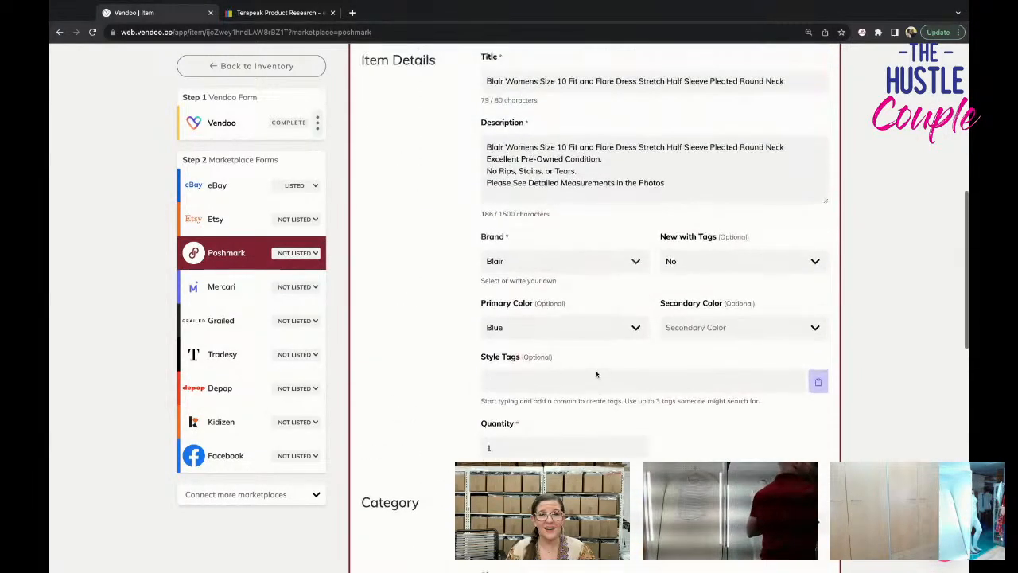
pyautogui.scroll(1, 597, 374)
pyautogui.scroll(-10, 596, 374)
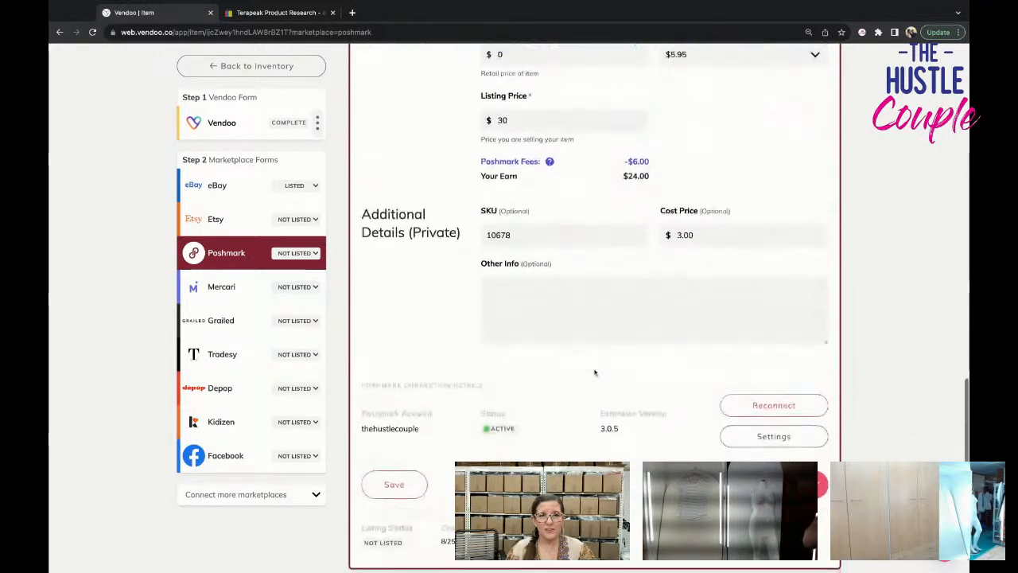
pyautogui.scroll(3, 594, 372)
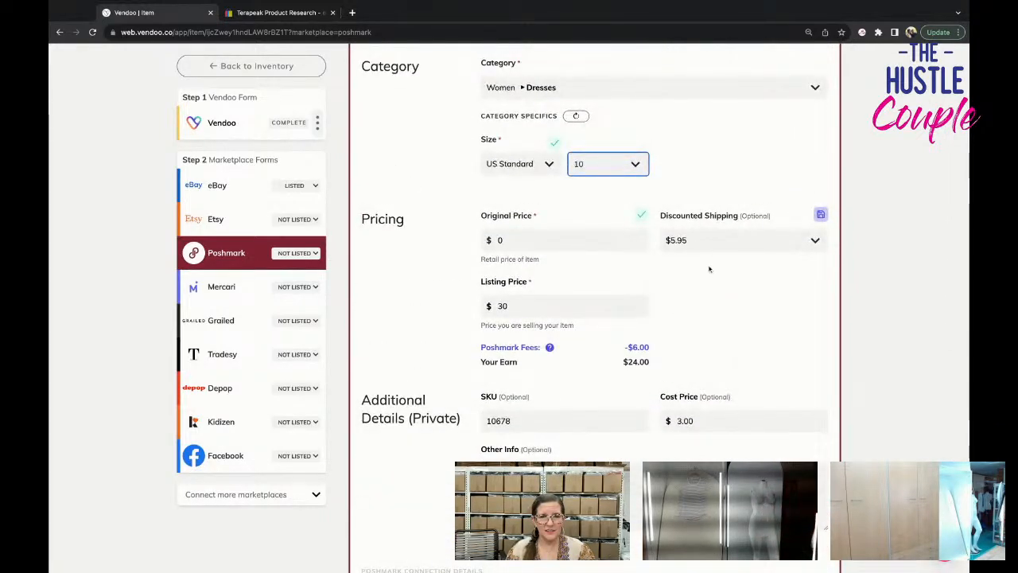
pyautogui.click(739, 239)
pyautogui.click(686, 261)
pyautogui.scroll(-3, 720, 350)
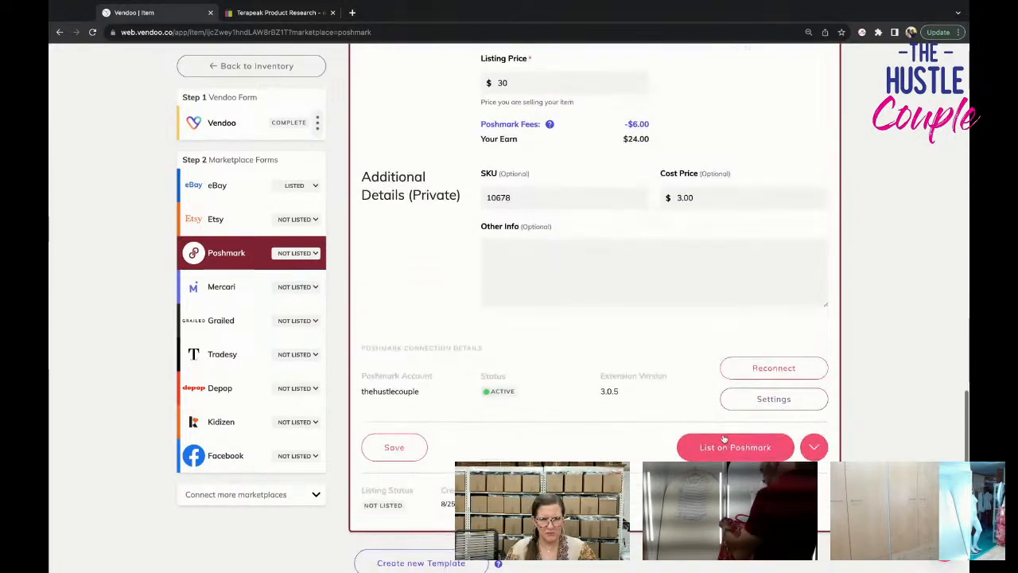
pyautogui.click(724, 438)
# Open the dress's Mercari form and remove the ninth and tenth photos to meet the 12-image limit.
pyautogui.click(224, 278)
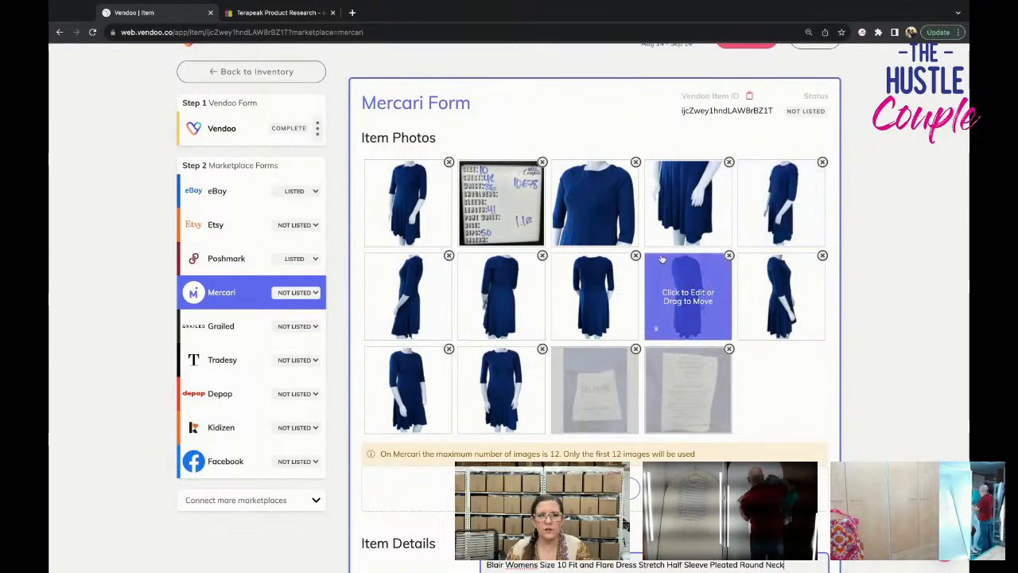
pyautogui.click(729, 255)
pyautogui.click(733, 260)
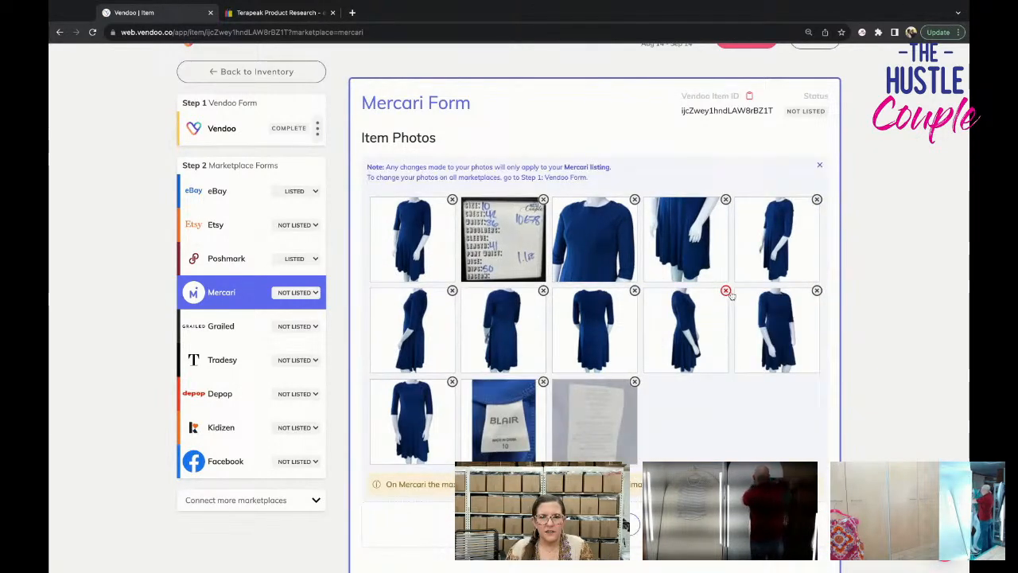
pyautogui.click(727, 292)
pyautogui.click(730, 294)
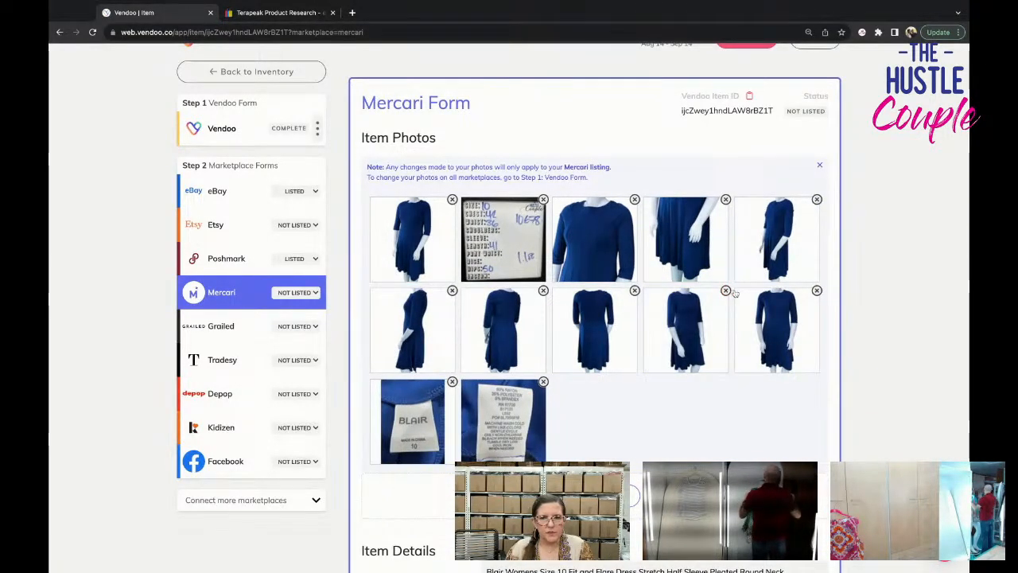
# Set the dress's Mercari size to M (8-10).
pyautogui.scroll(-3, 735, 294)
pyautogui.scroll(-3, 735, 294)
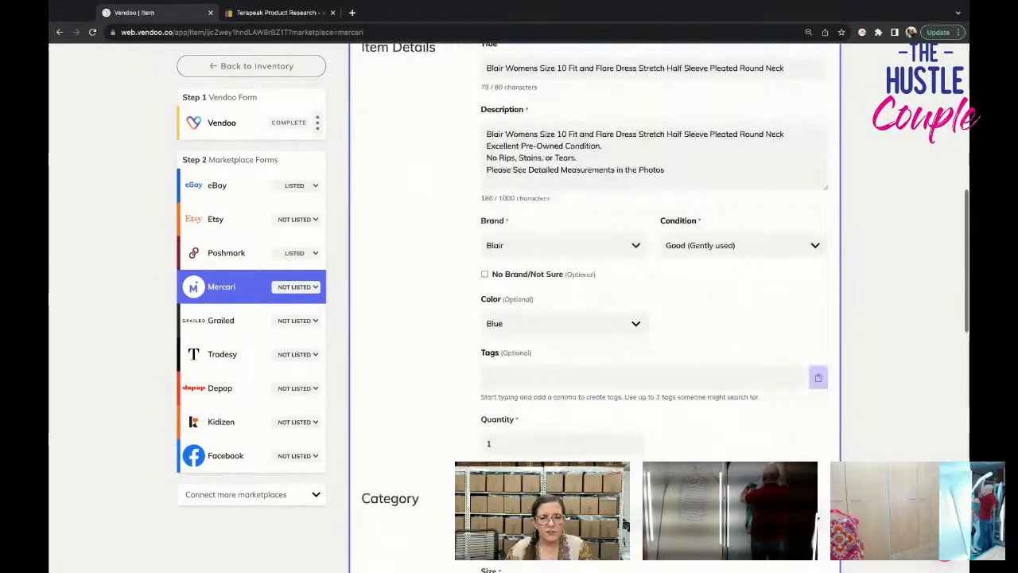
pyautogui.scroll(-5, 636, 302)
pyautogui.click(629, 299)
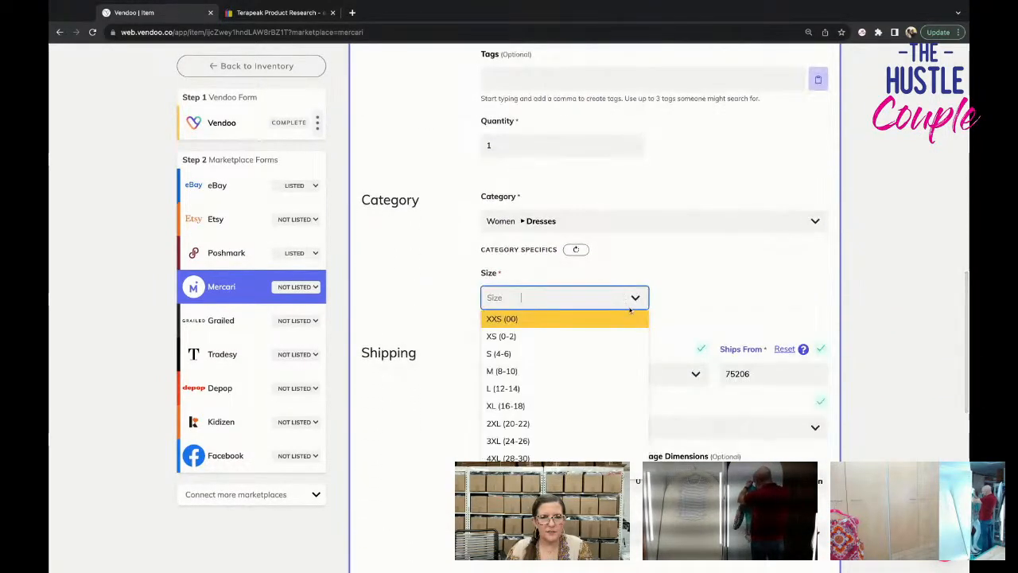
pyautogui.click(618, 371)
# Choose the FedEx Ground Economy 2 lb shipping label and list the dress on Mercari.
pyautogui.scroll(-4, 616, 334)
pyautogui.click(617, 269)
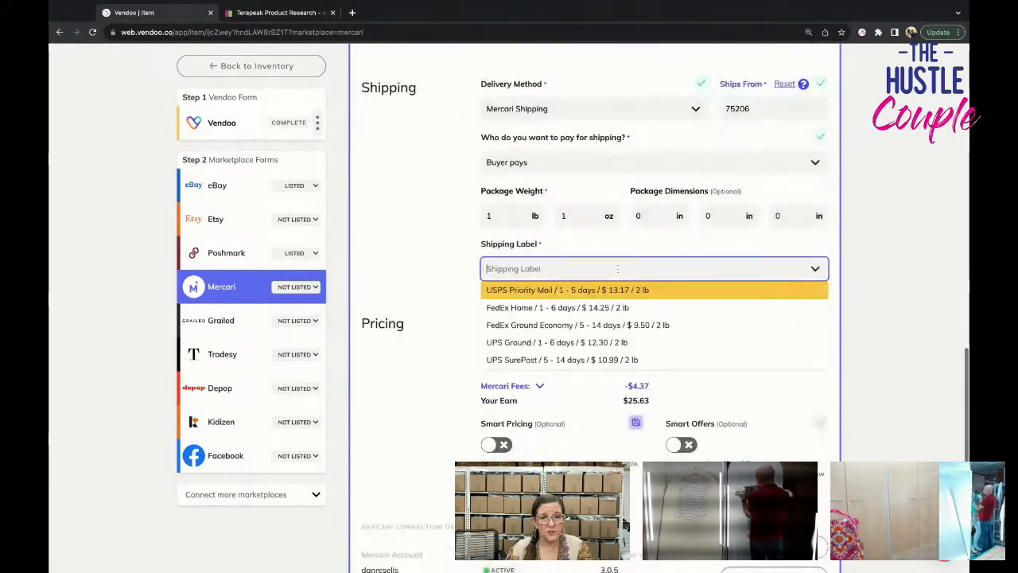
pyautogui.click(624, 324)
pyautogui.scroll(-3, 624, 330)
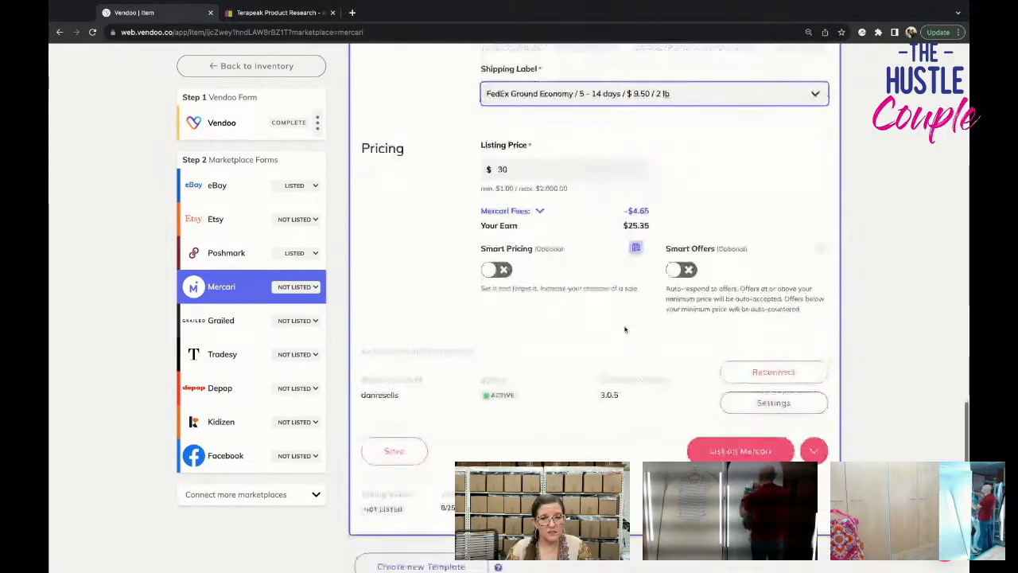
pyautogui.click(720, 370)
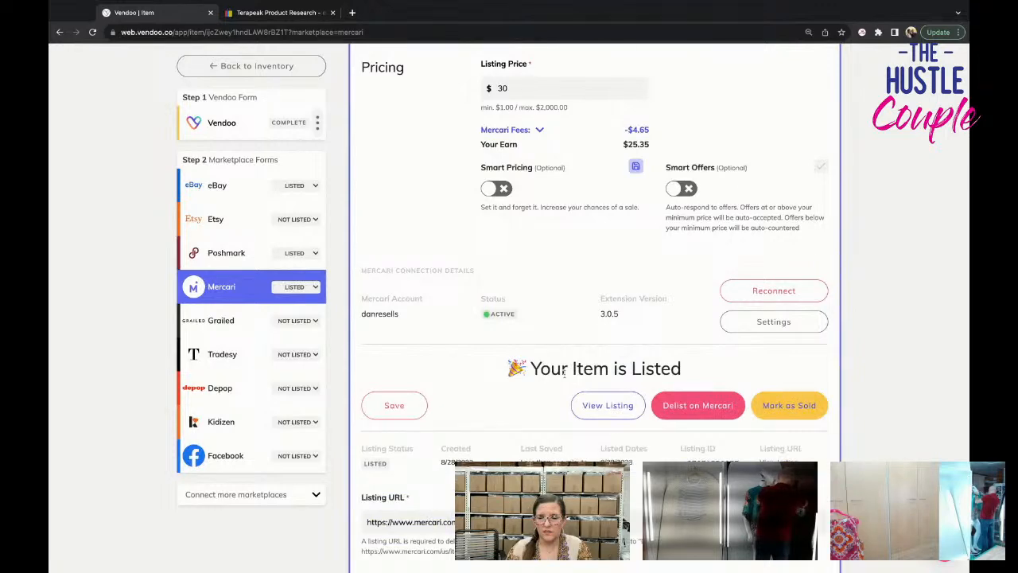
# Return to the inventory, open the untitled gray Zenergy top draft, and look over its photos and form.
pyautogui.click(256, 66)
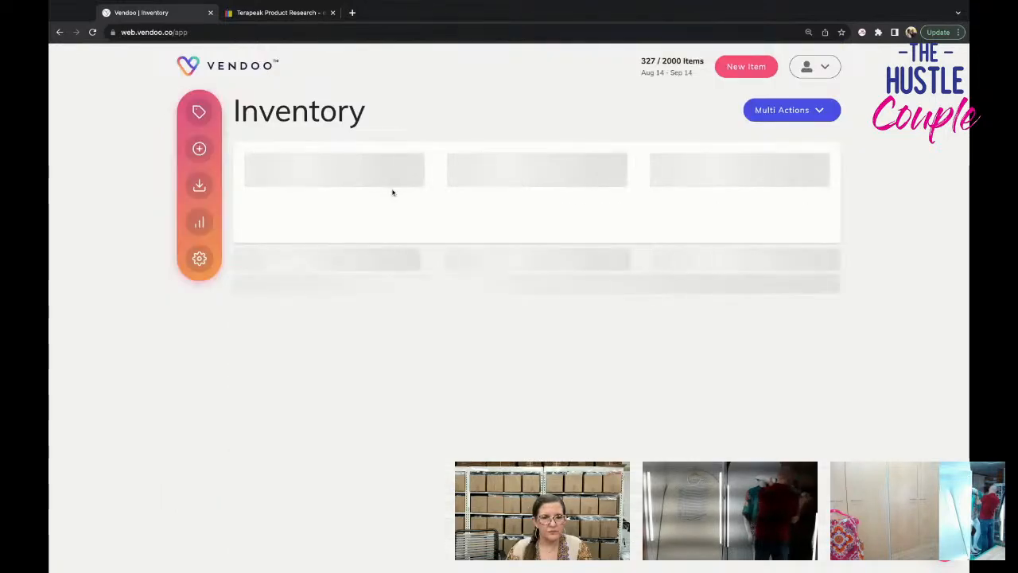
pyautogui.scroll(-8, 440, 288)
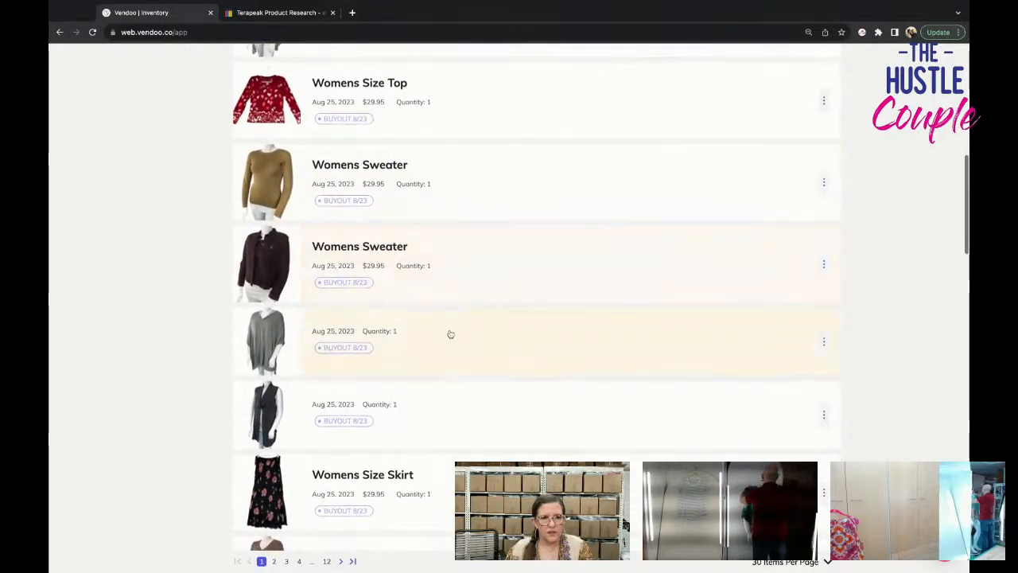
pyautogui.click(450, 334)
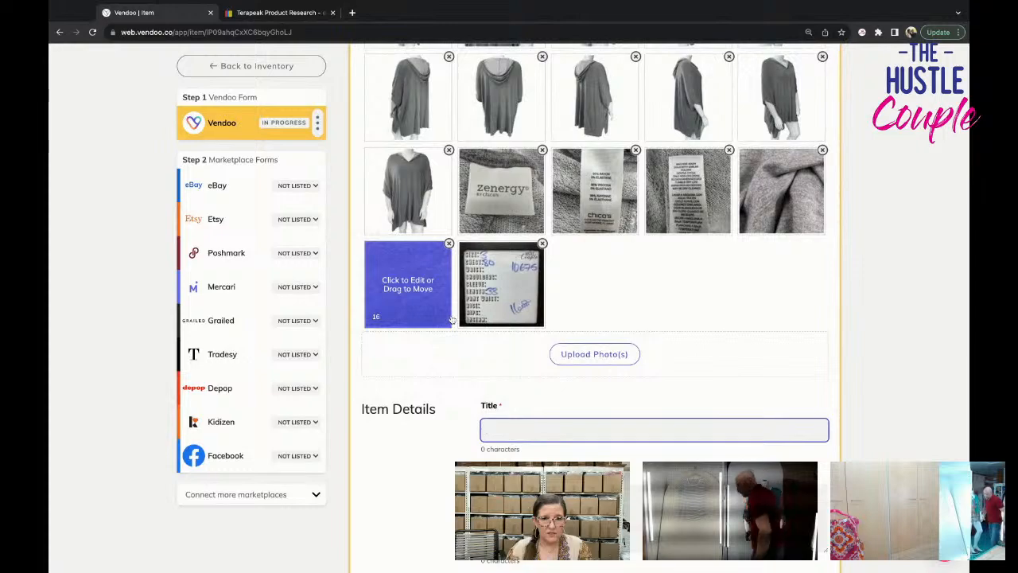
pyautogui.scroll(-15, 408, 284)
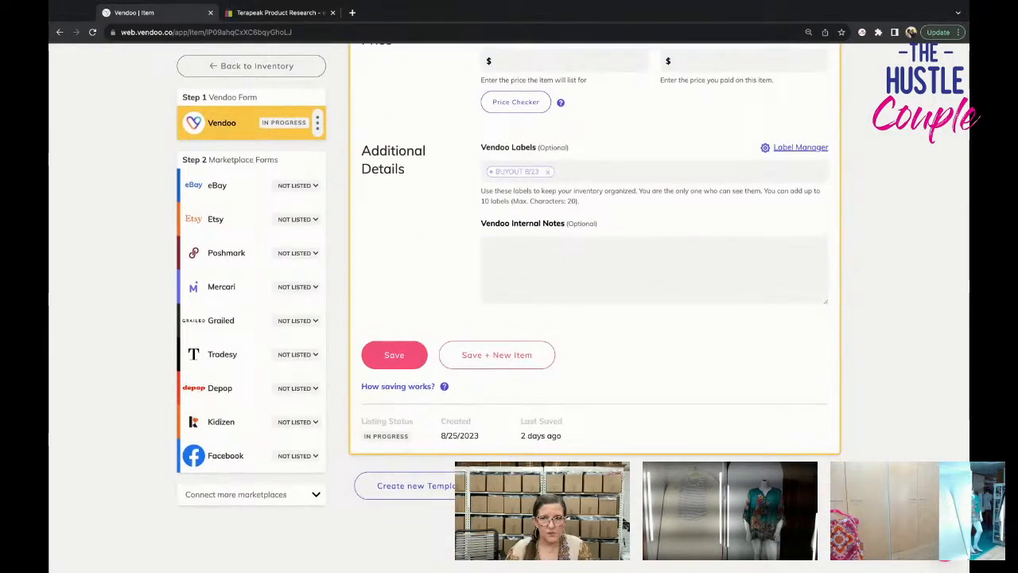
pyautogui.scroll(20, 408, 421)
pyautogui.scroll(-2, 409, 358)
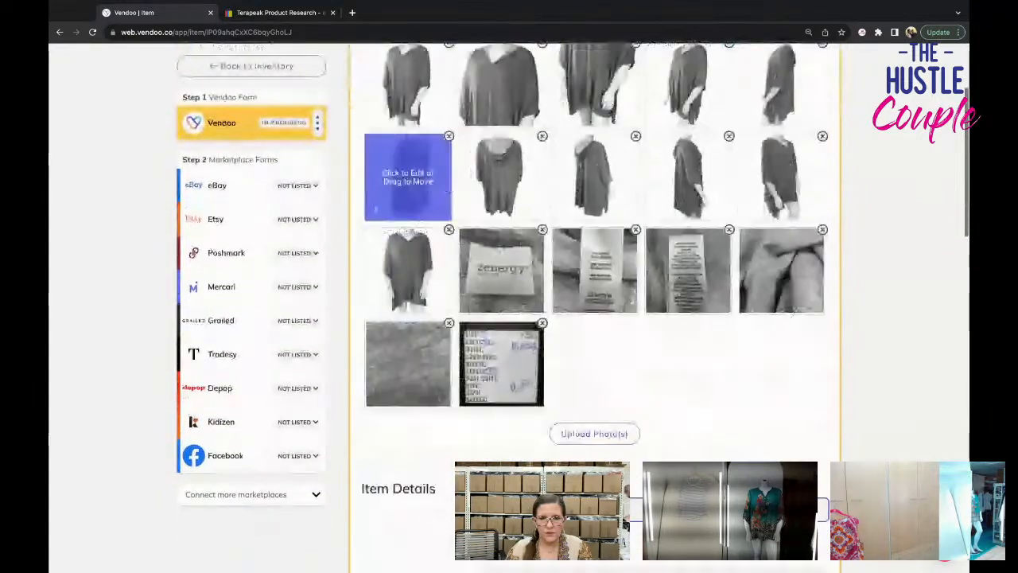
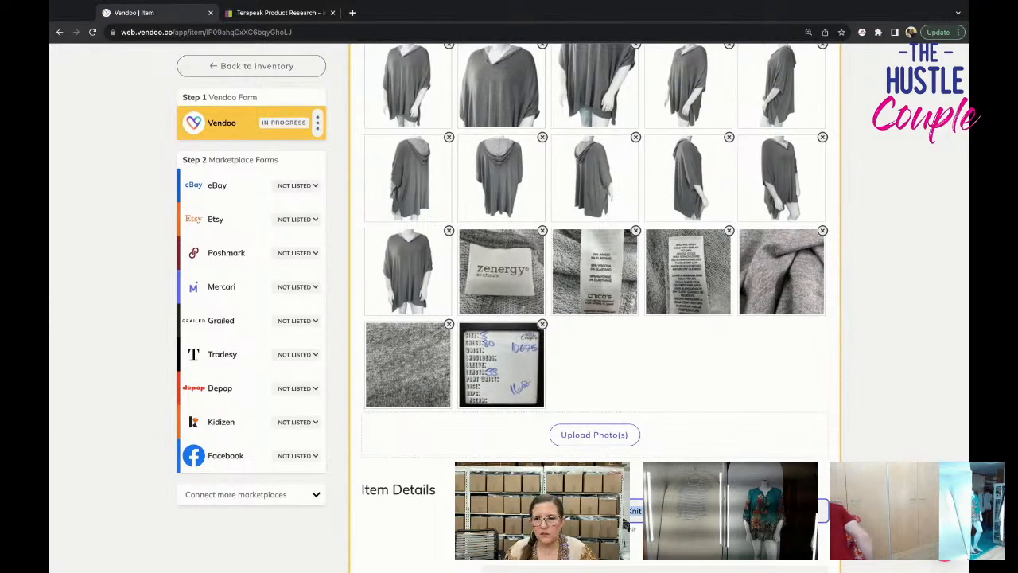
# Move the handwritten measurement card photo to the second position in the item photos.
pyautogui.moveTo(502, 364); pyautogui.dragTo(501, 119)
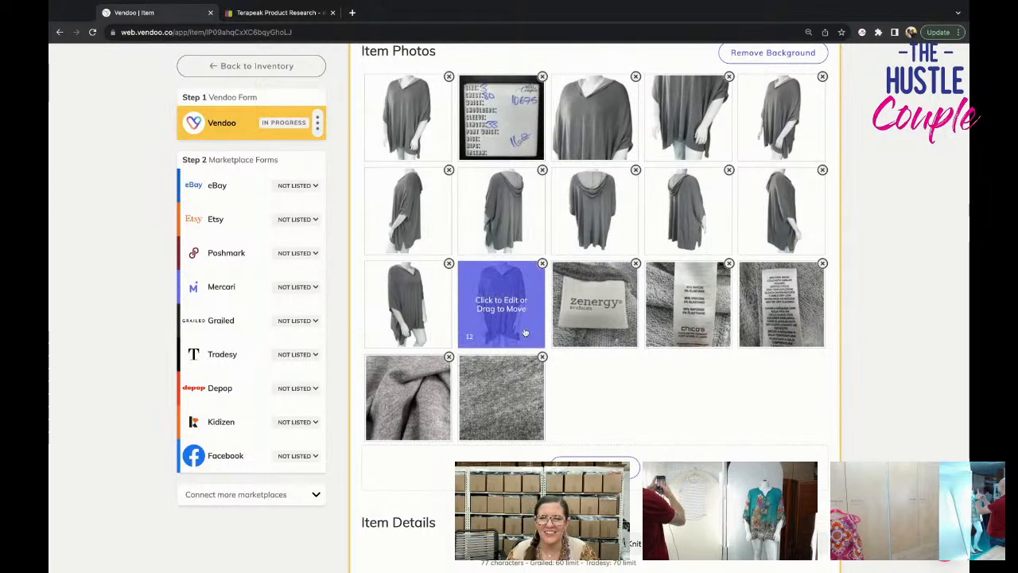
pyautogui.scroll(-1, 595, 304)
pyautogui.scroll(-4, 640, 374)
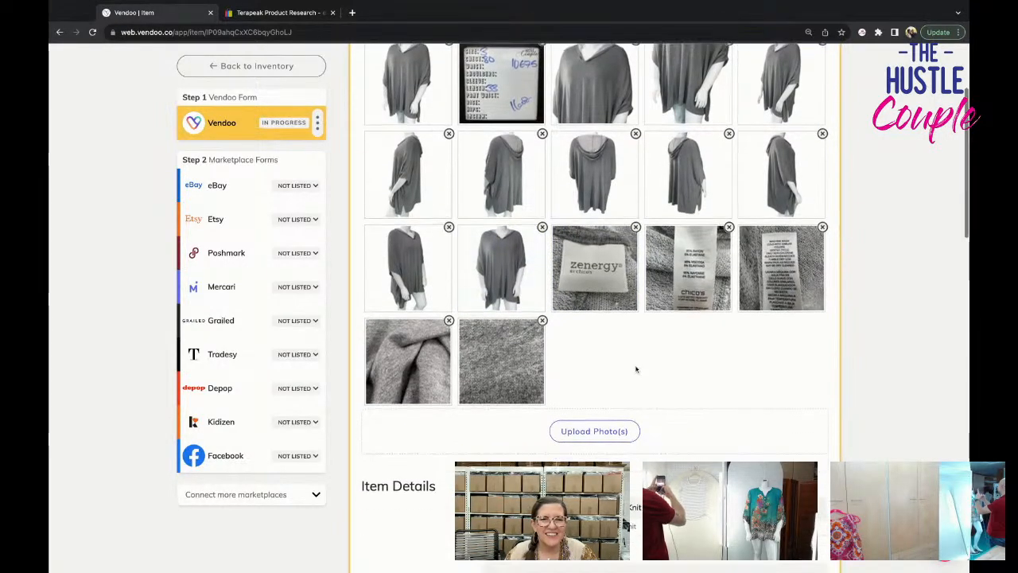
# Fill the description with the item title, excellent pre-owned condition, a pointer to measurements in the last photos, and "No Rips, Stains, or Tears.".
pyautogui.scroll(-1, 636, 374)
pyautogui.click(609, 414)
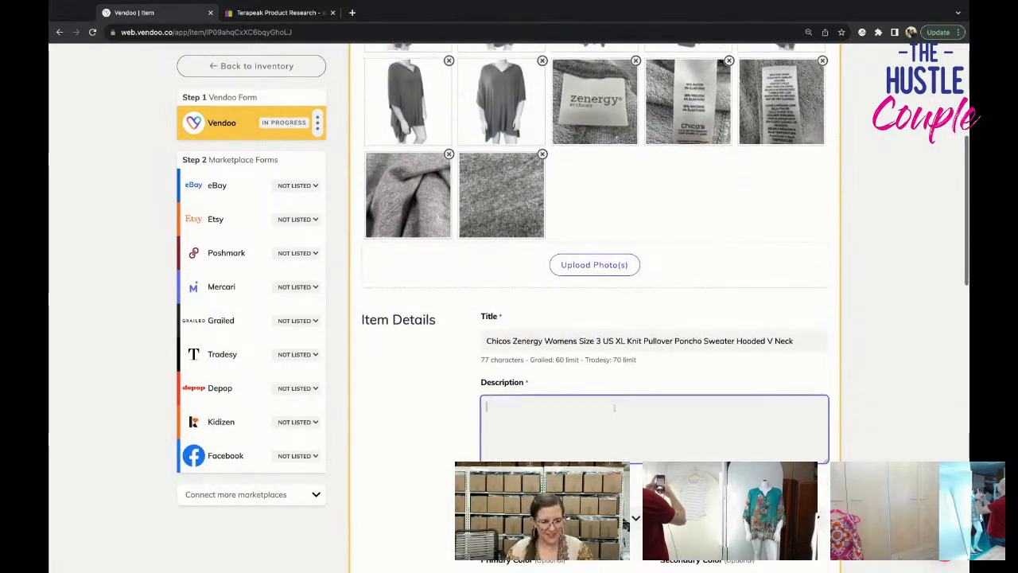
pyautogui.write('Chicos Zenergy Womens Size 3 US XL Knit Pullover Poncho Sweater Hooded V Neck')
pyautogui.press('Return')
pyautogui.write('e')
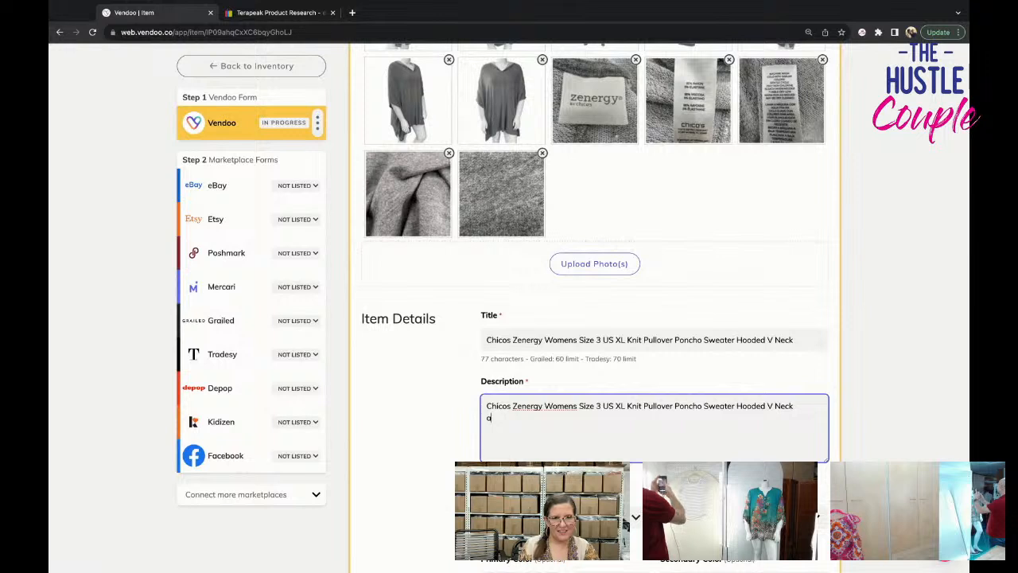
pyautogui.write('Excellent Pre-Owned Condition. Please See Detailed Measurements in Last Photos. No Rips, Stains, or Tears.')
# Set the brand to Chico's, the condition to Pre-Owned and the primary color to Gray.
pyautogui.scroll(-1, 595, 307)
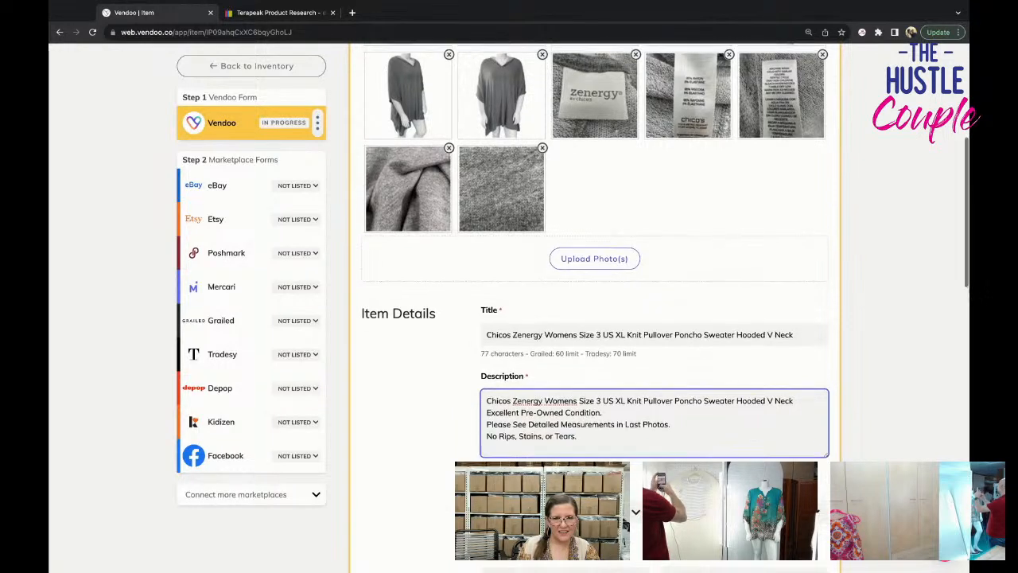
pyautogui.click(556, 505)
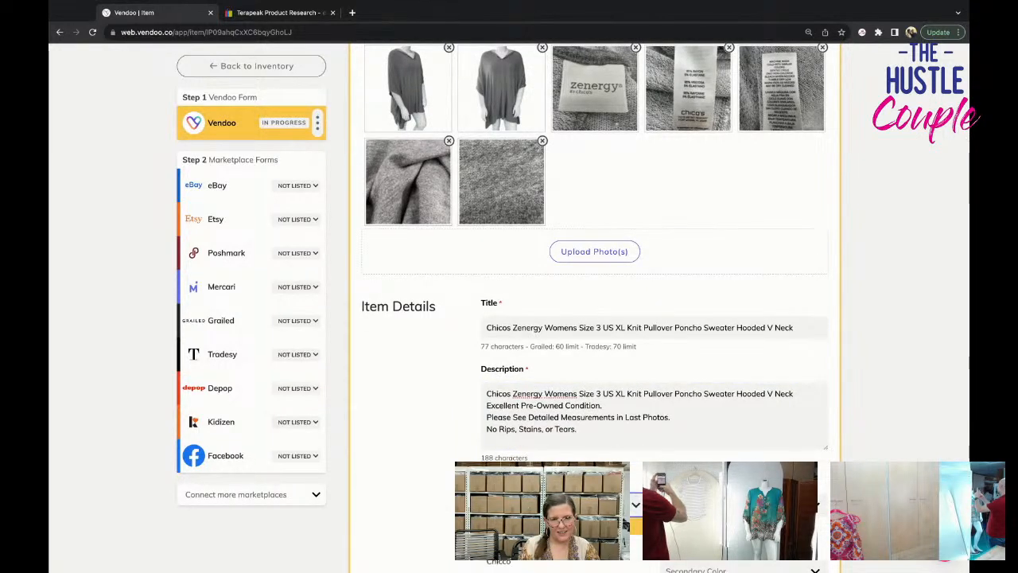
pyautogui.click(740, 505)
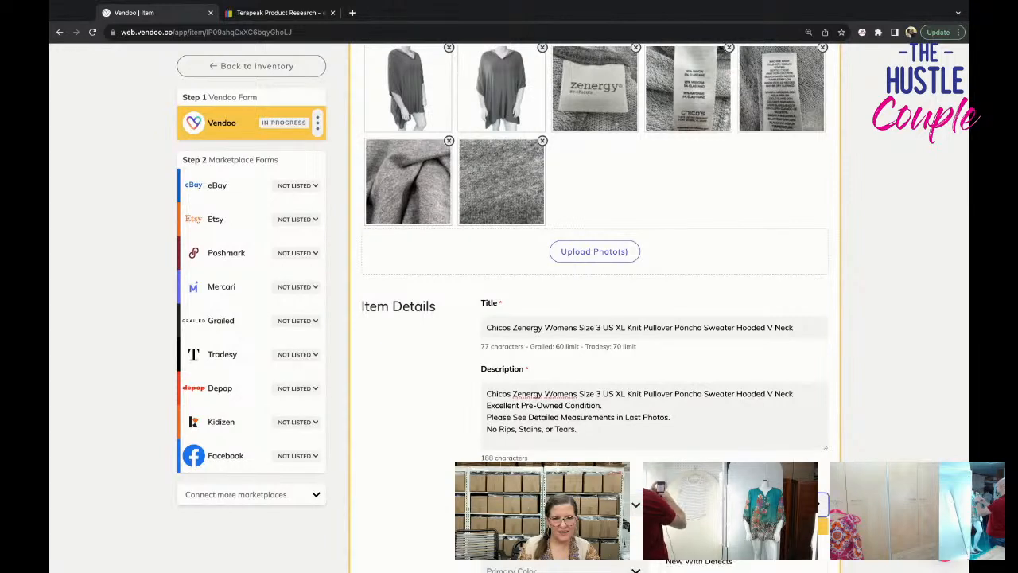
pyautogui.scroll(-1, 739, 509)
pyautogui.click(716, 512)
pyautogui.click(565, 505)
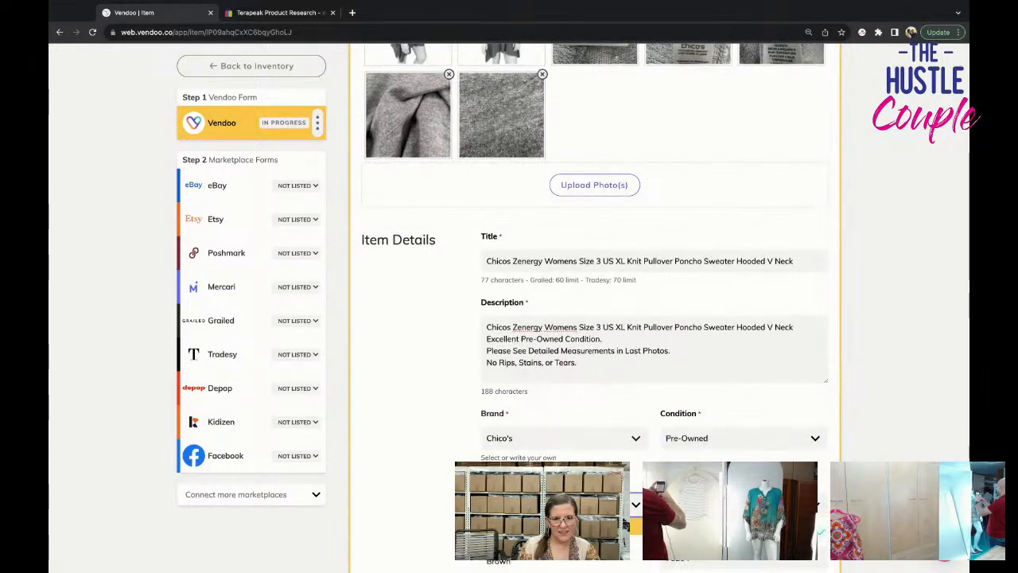
# Check the measurement card photo for the item number and enter 10675 as the SKU.
pyautogui.scroll(-1, 565, 398)
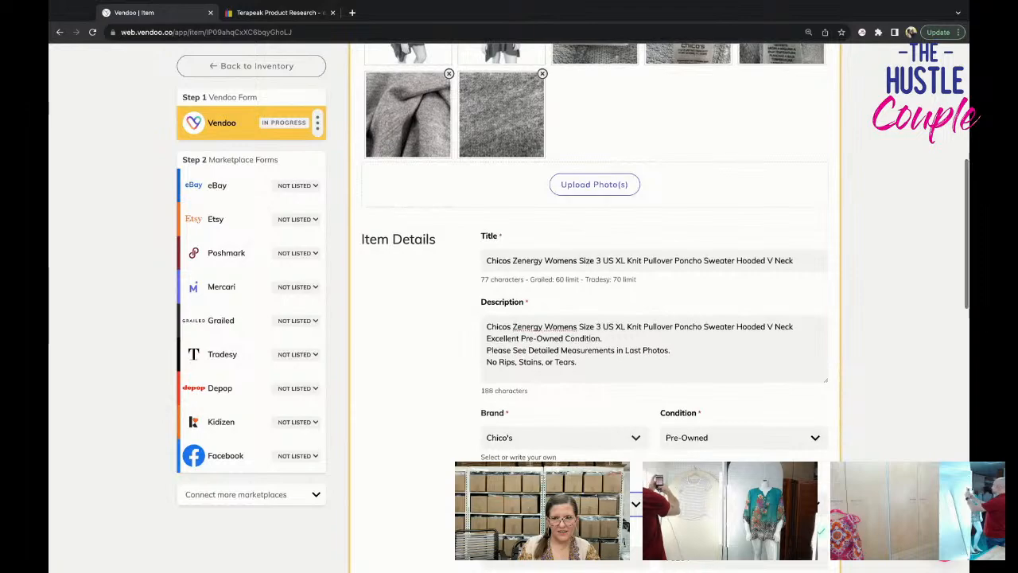
pyautogui.click(421, 422)
pyautogui.scroll(2, 421, 422)
pyautogui.scroll(3, 589, 318)
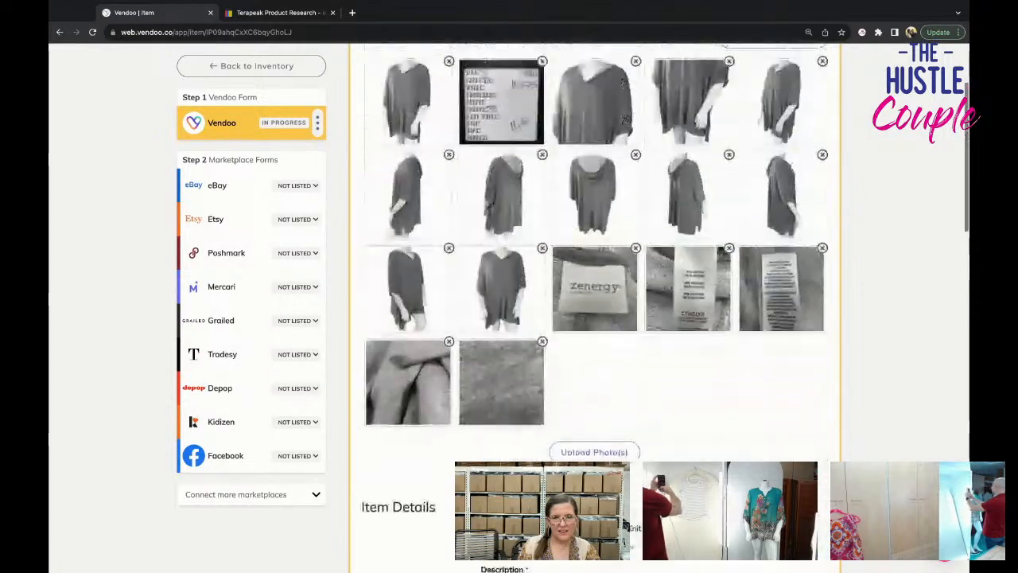
pyautogui.scroll(-5, 589, 319)
pyautogui.scroll(-1, 589, 318)
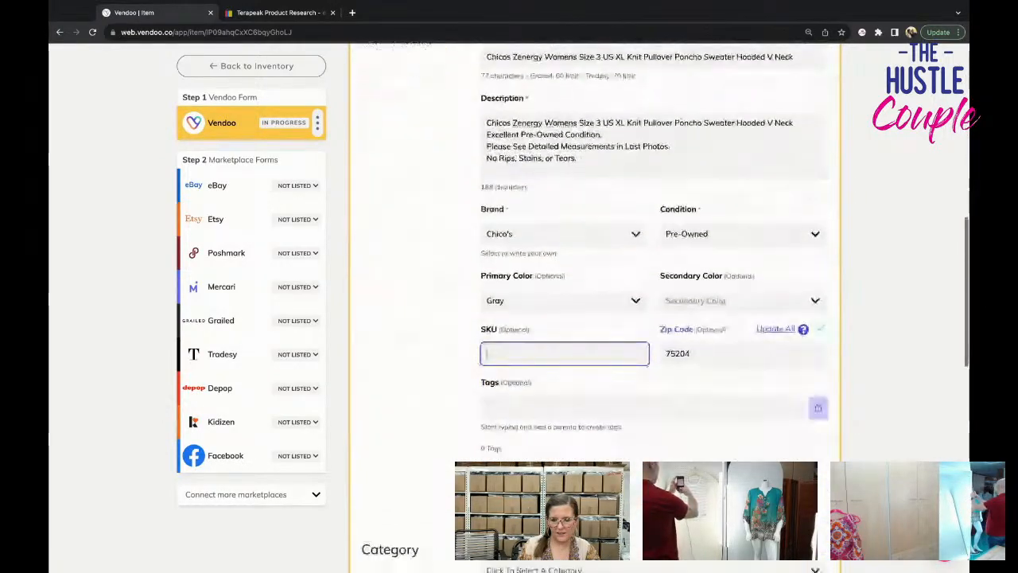
pyautogui.write('10675')
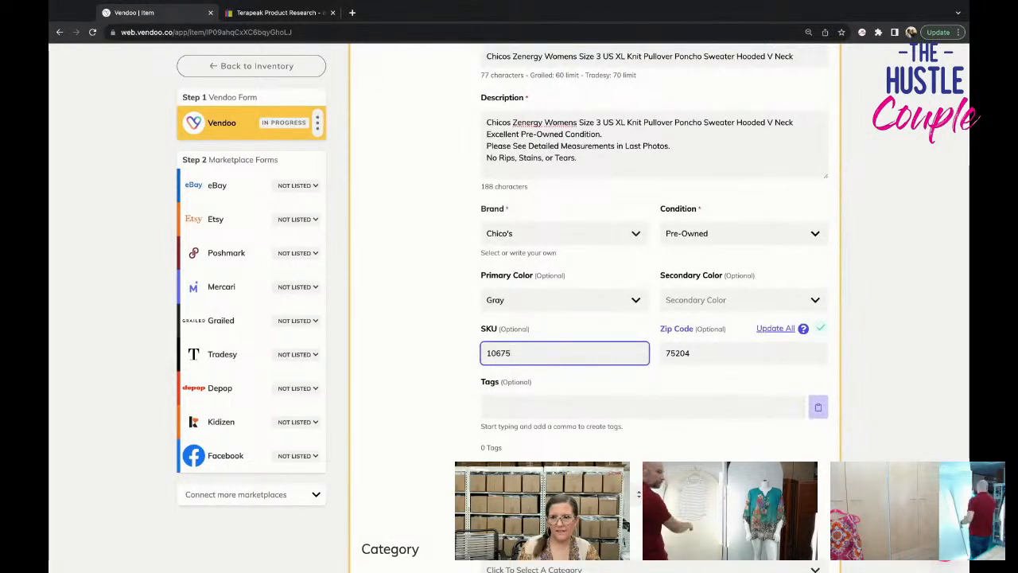
# Search the categories for "sweater" and choose Women's Clothing > Sweaters.
pyautogui.scroll(-5, 666, 307)
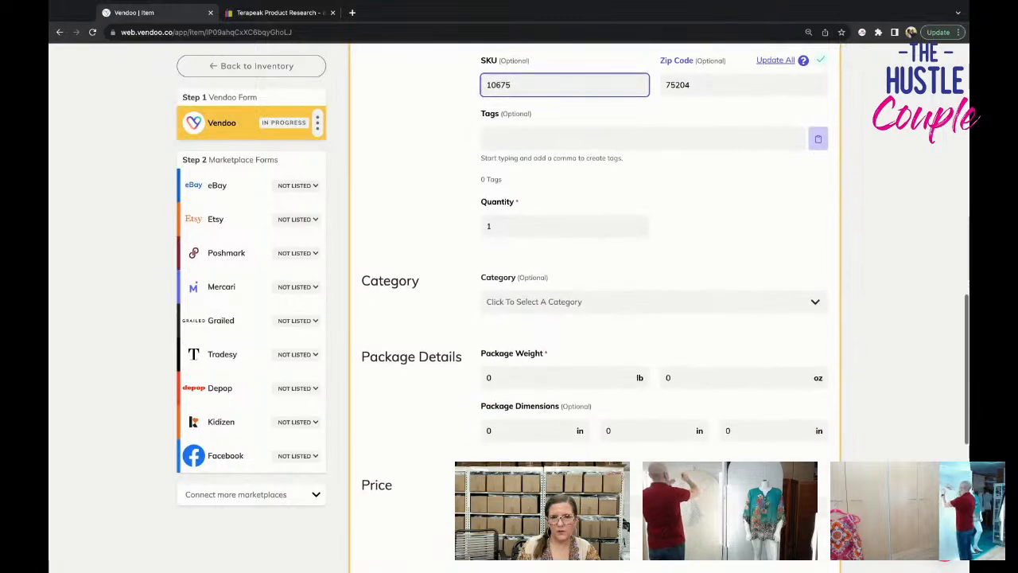
pyautogui.scroll(10, 595, 307)
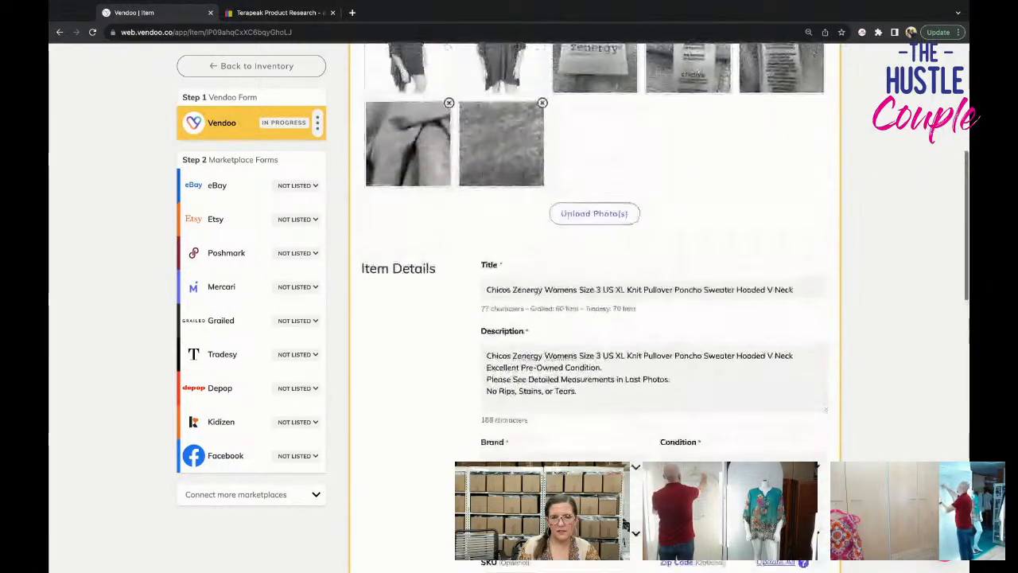
pyautogui.scroll(2, 595, 307)
pyautogui.scroll(-7, 595, 307)
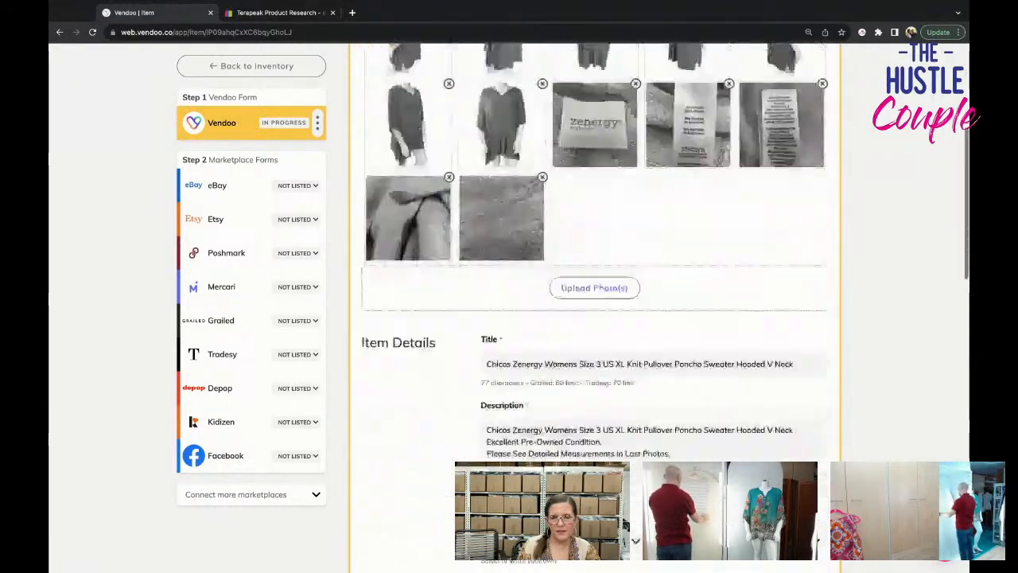
pyautogui.scroll(-3, 595, 307)
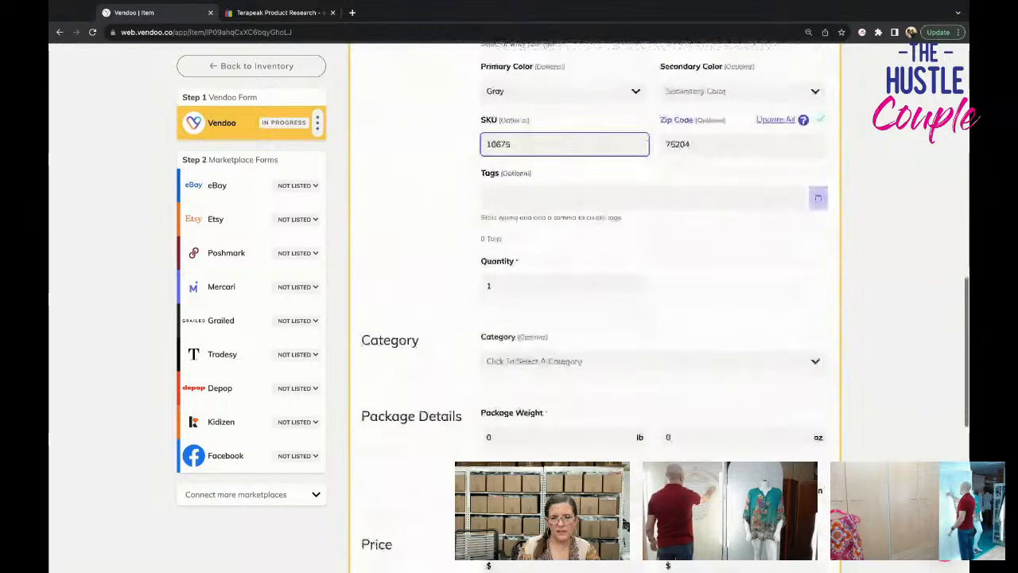
pyautogui.click(593, 361)
pyautogui.click(625, 413)
pyautogui.write('s')
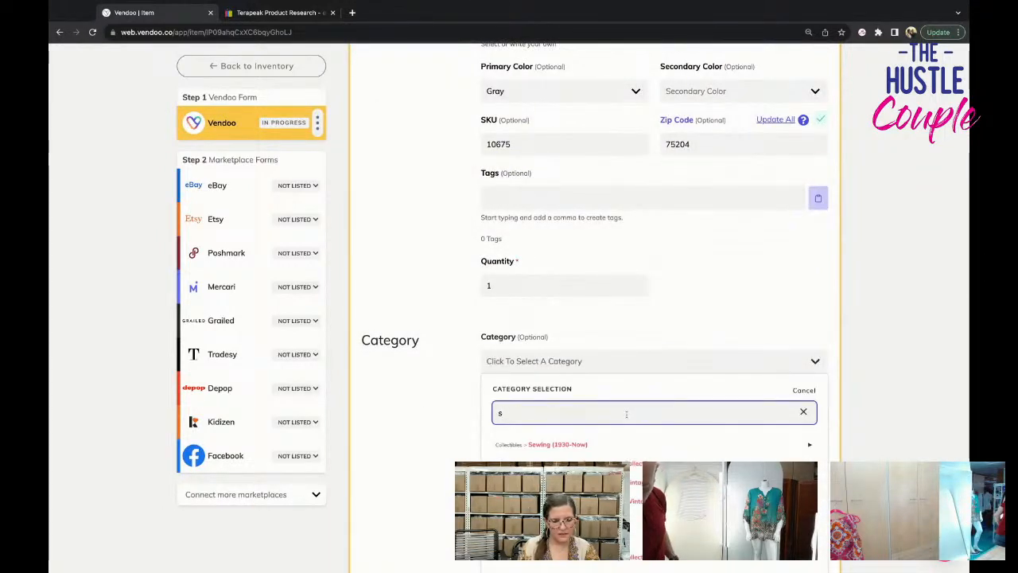
pyautogui.write('weater')
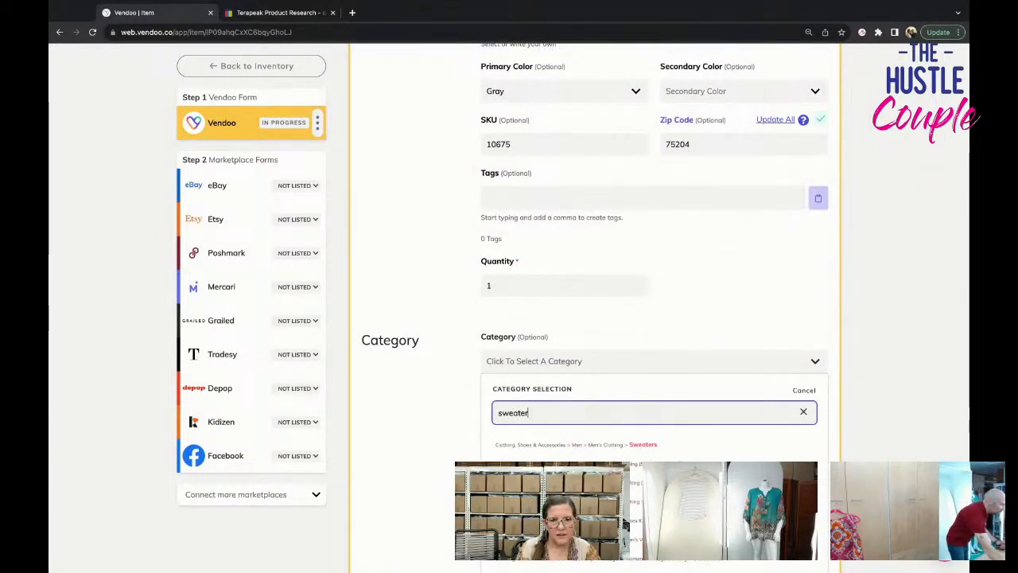
pyautogui.click(712, 446)
# Set the package weight to 1 lb 0 oz.
pyautogui.scroll(-1, 678, 416)
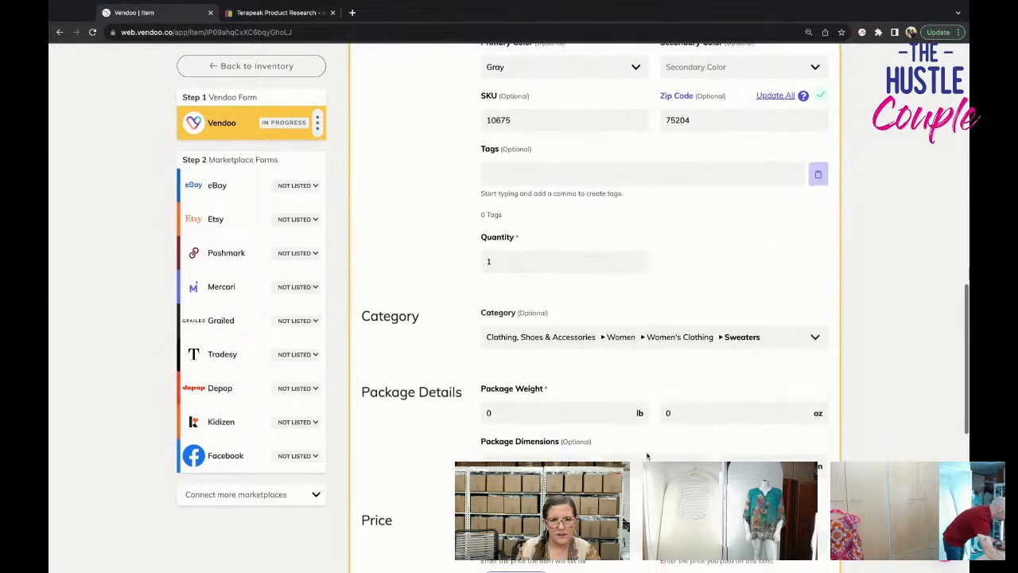
pyautogui.scroll(3, 677, 416)
pyautogui.scroll(-4, 673, 416)
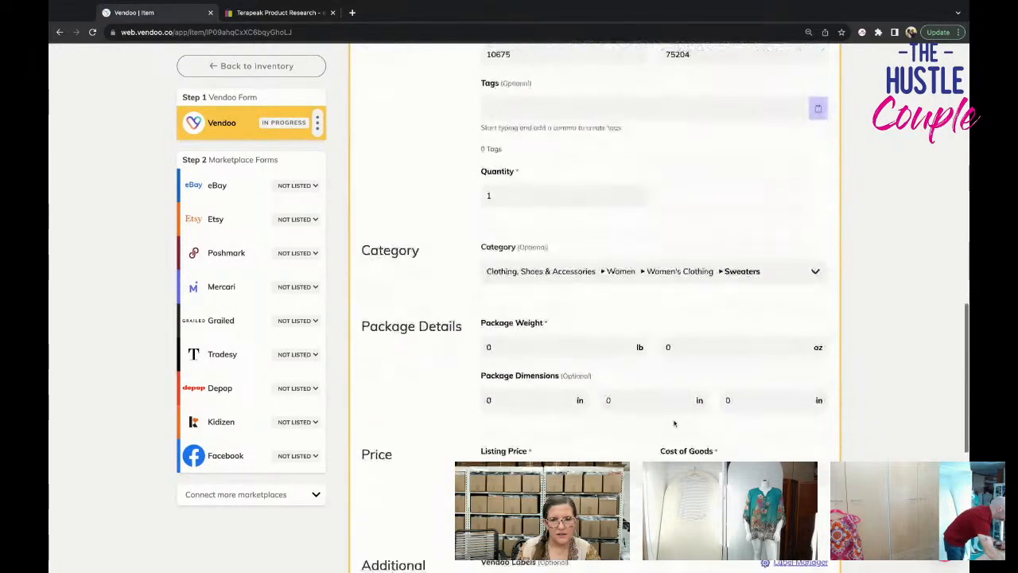
pyautogui.click(688, 342)
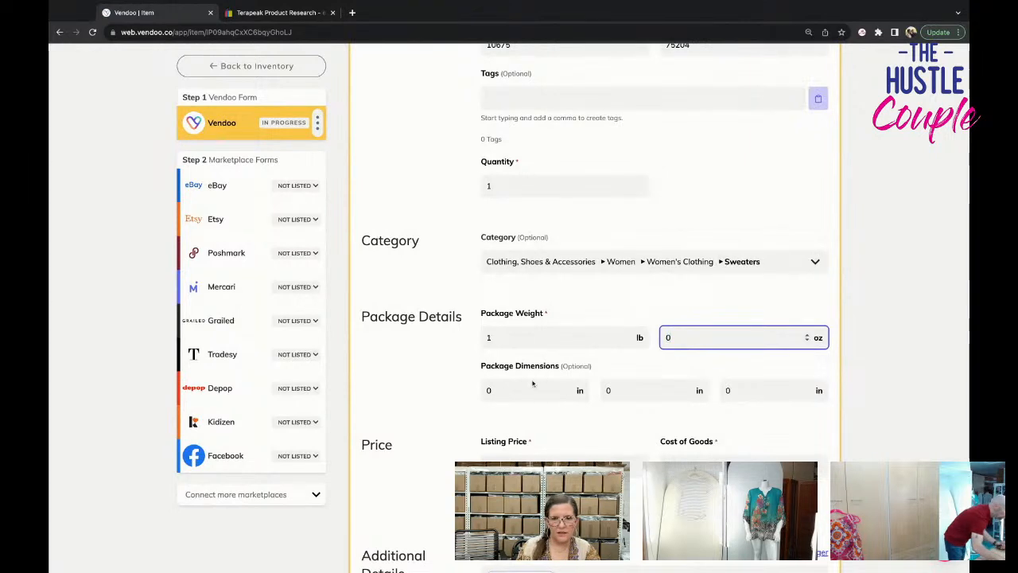
# Set the listing price to $34.95 and the cost of goods to $3.
pyautogui.scroll(-1, 533, 384)
pyautogui.click(535, 412)
pyautogui.write('2')
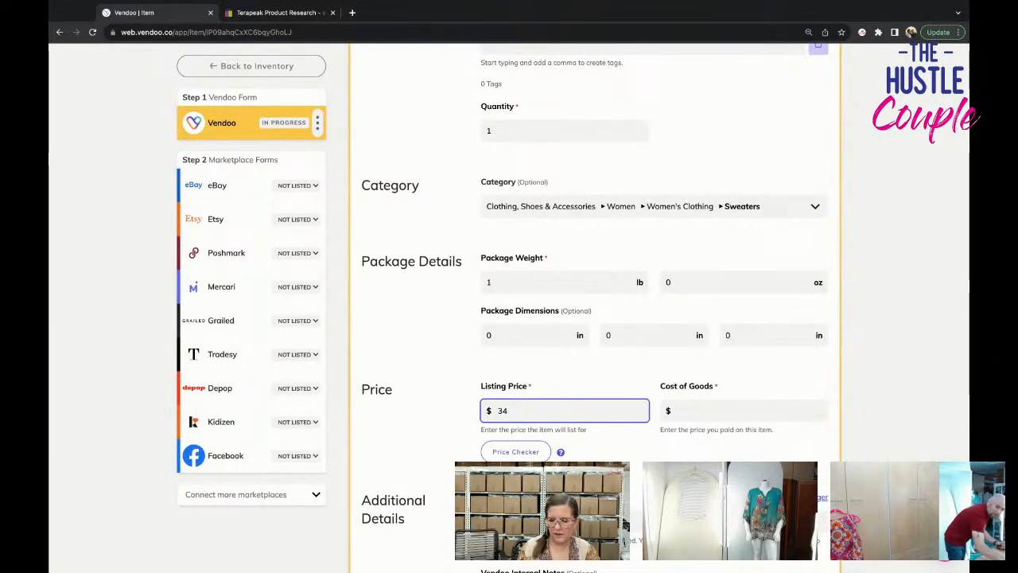
pyautogui.press('Tab')
pyautogui.press('Tab')
pyautogui.press('Tab')
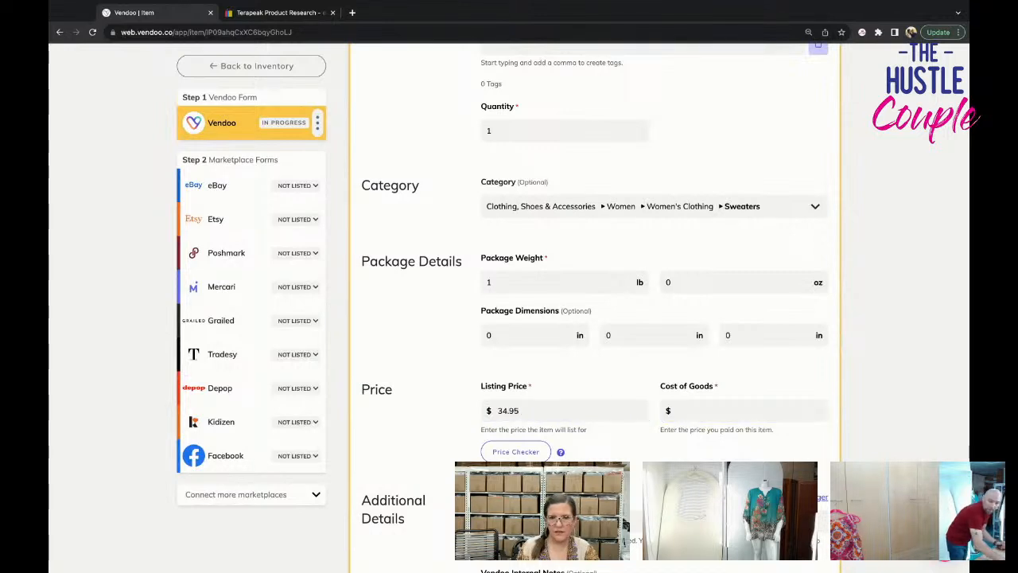
pyautogui.click(680, 410)
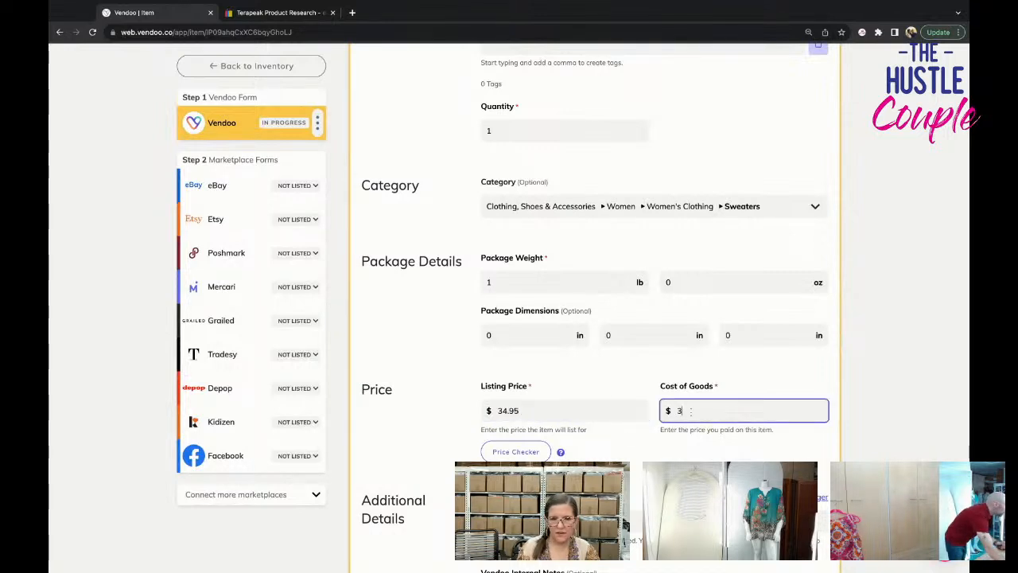
# Save the completed Vendoo form for the Zenergy poncho sweater.
pyautogui.scroll(-3, 563, 449)
pyautogui.click(403, 505)
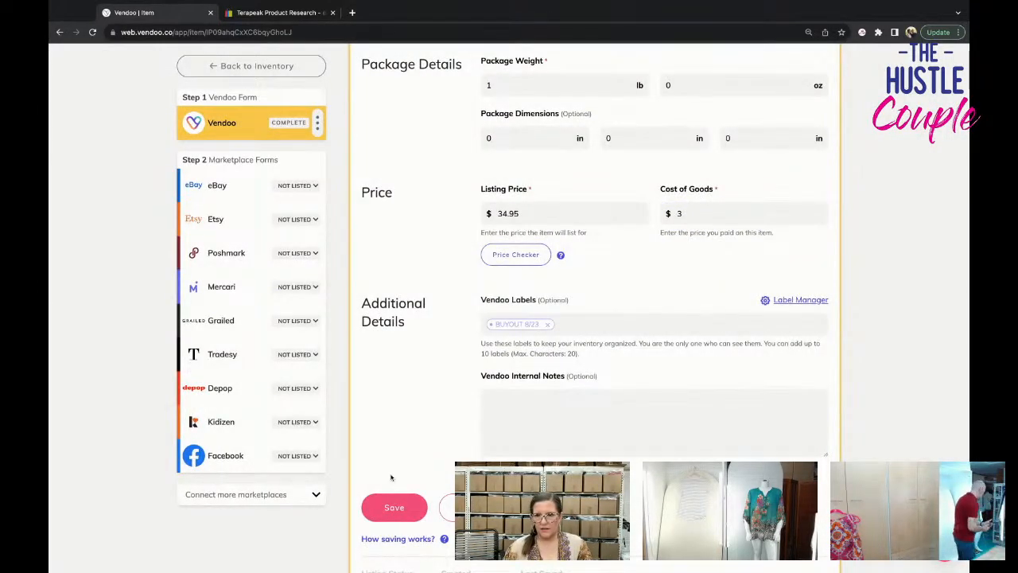
pyautogui.click(390, 506)
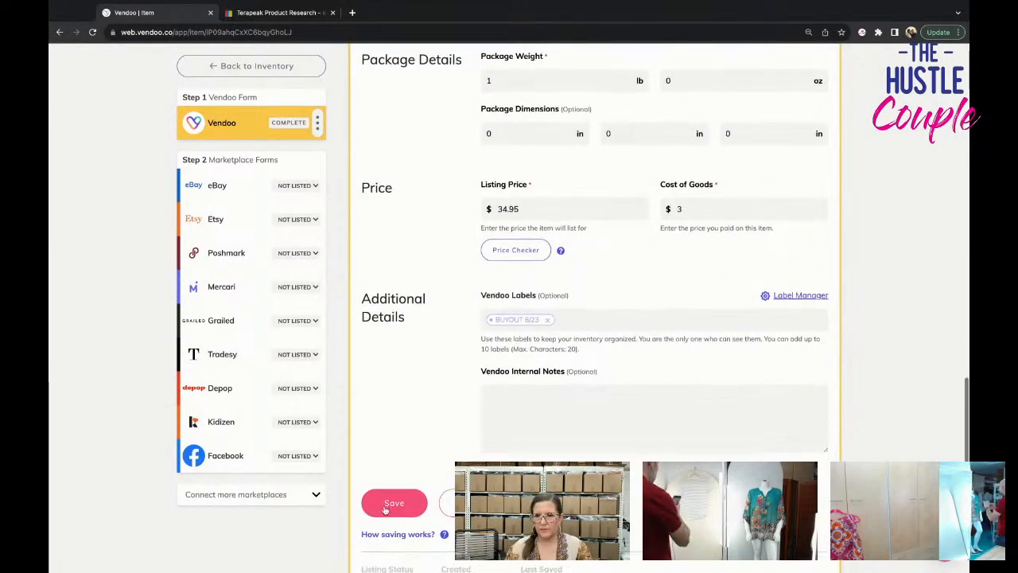
pyautogui.click(388, 507)
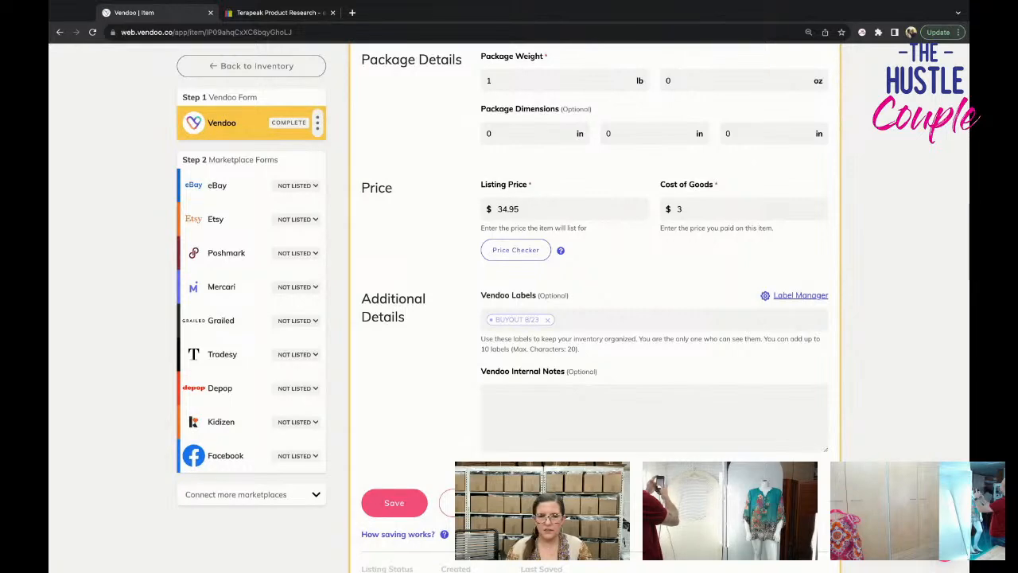
# Open the sweater's eBay form and review its photos, title and item details.
pyautogui.scroll(-1, 407, 517)
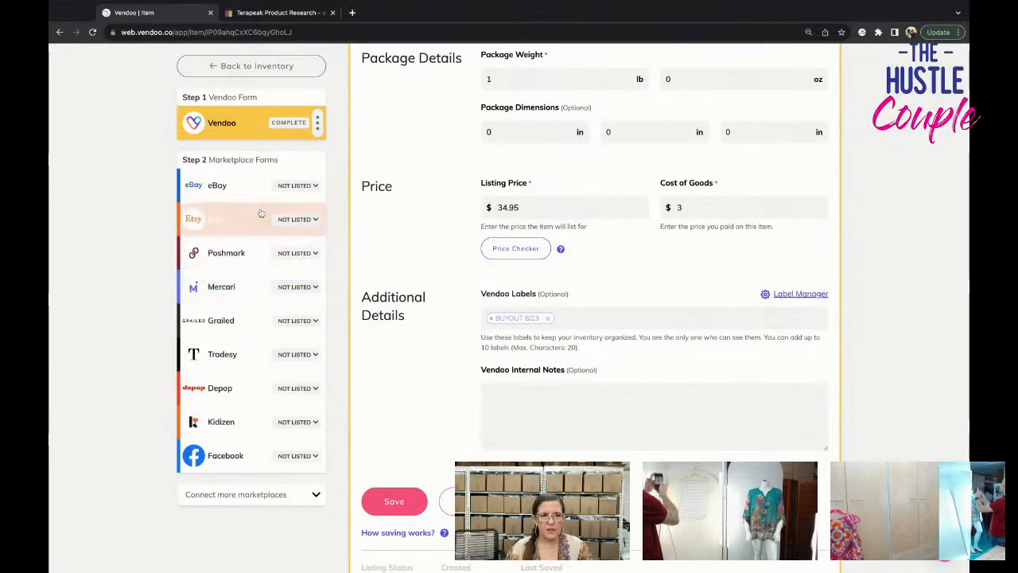
pyautogui.click(231, 185)
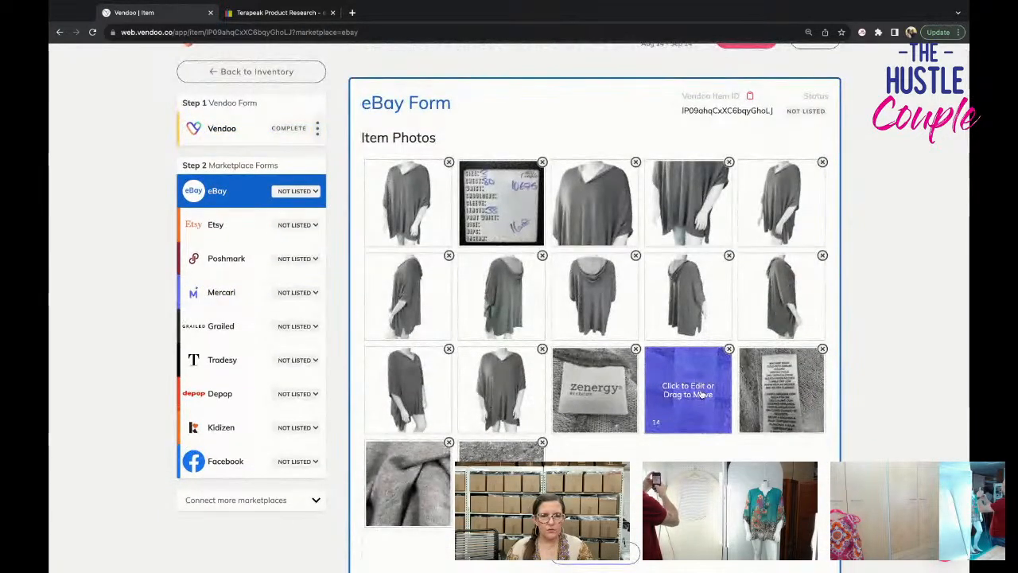
pyautogui.scroll(-4, 702, 393)
pyautogui.scroll(-1, 702, 393)
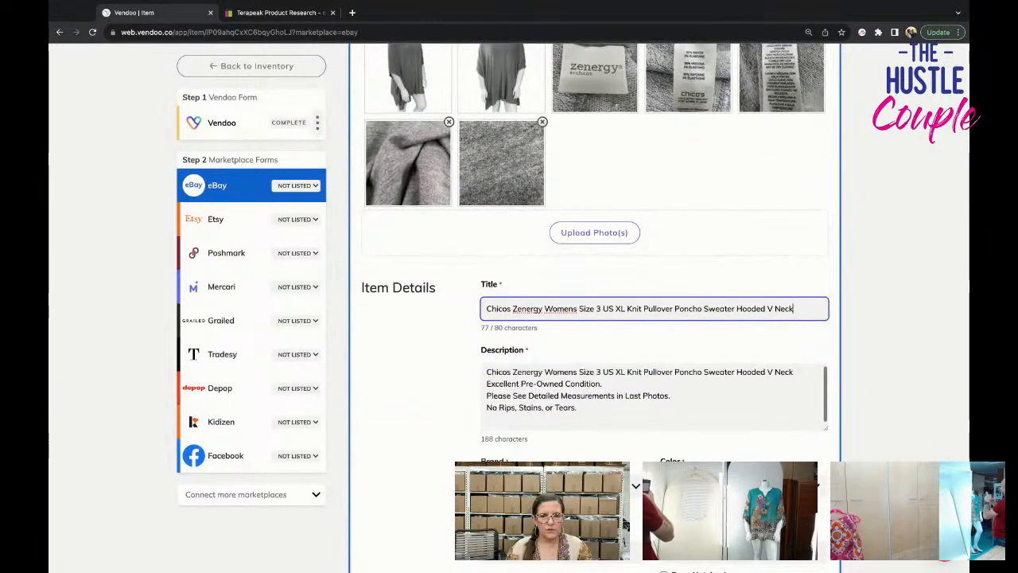
pyautogui.scroll(-5, 702, 394)
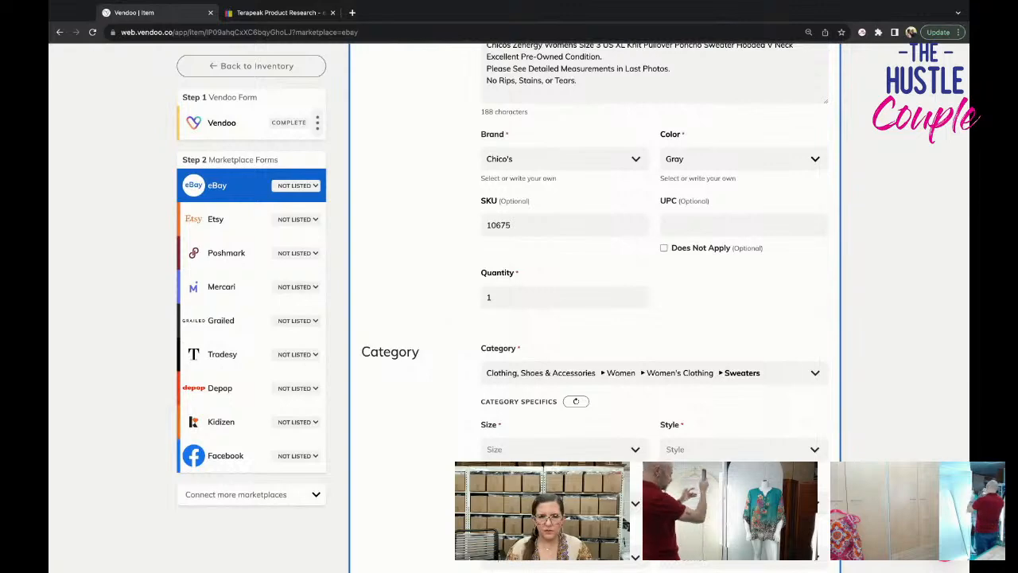
# Set the sweater's eBay size to L.
pyautogui.scroll(-2, 573, 397)
pyautogui.click(573, 398)
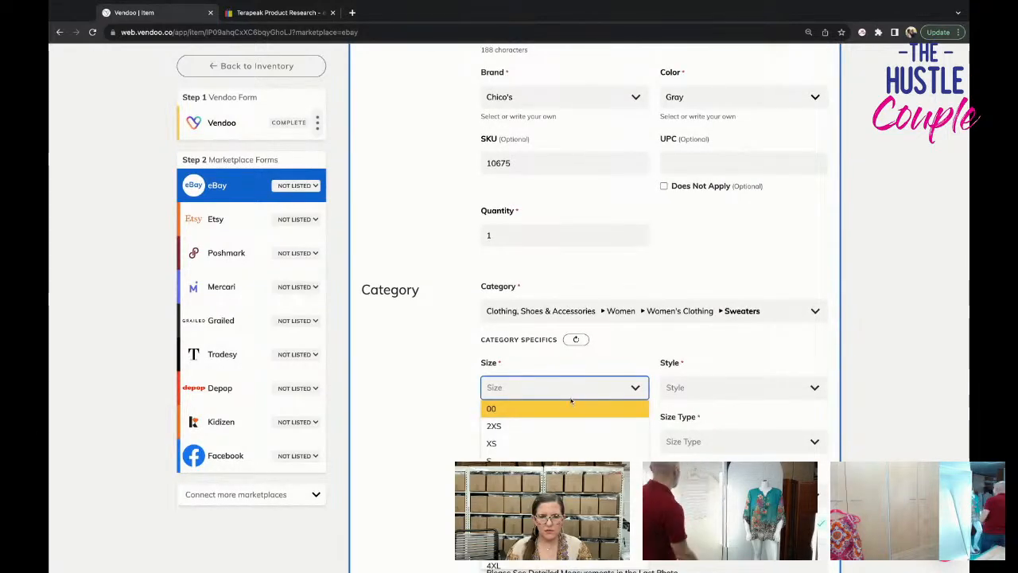
pyautogui.write('L')
pyautogui.press('Return')
# Check the size in the listing title and set the eBay size to XL.
pyautogui.scroll(5, 458, 453)
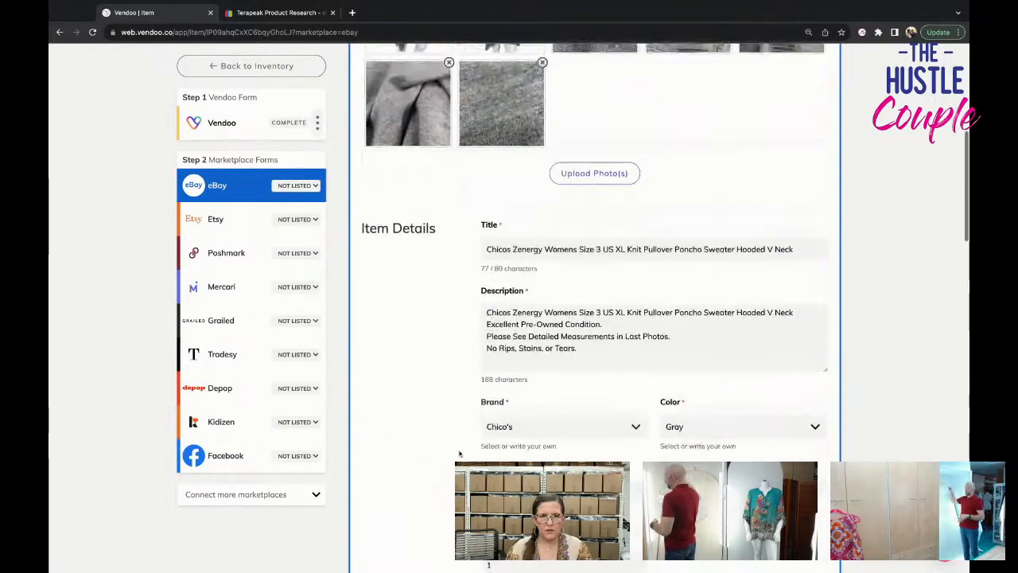
pyautogui.scroll(-4, 459, 454)
pyautogui.scroll(-2, 459, 454)
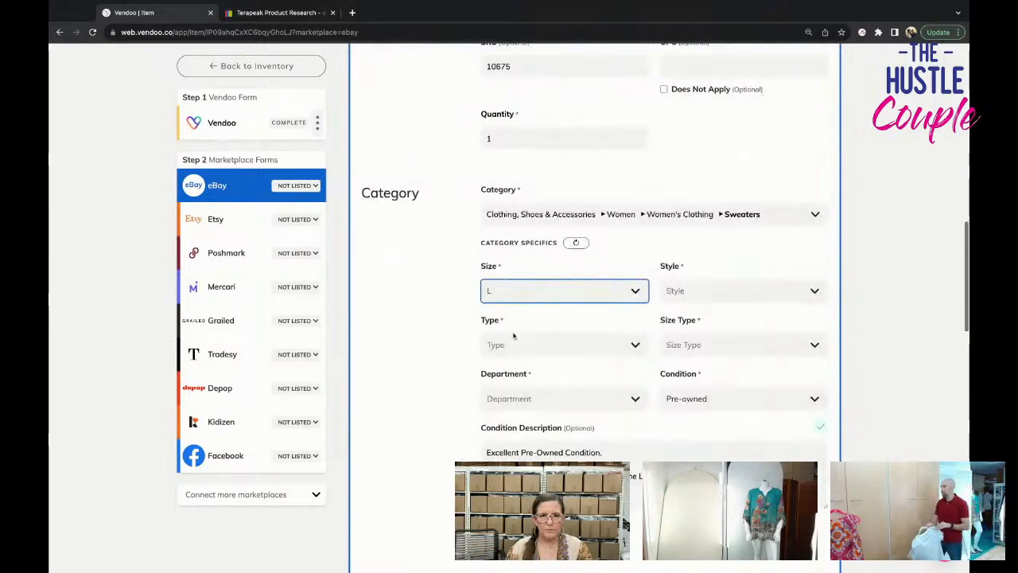
pyautogui.click(518, 291)
pyautogui.click(540, 416)
# Set the sweater's eBay style to Pullover and its type to Sweater.
pyautogui.click(695, 290)
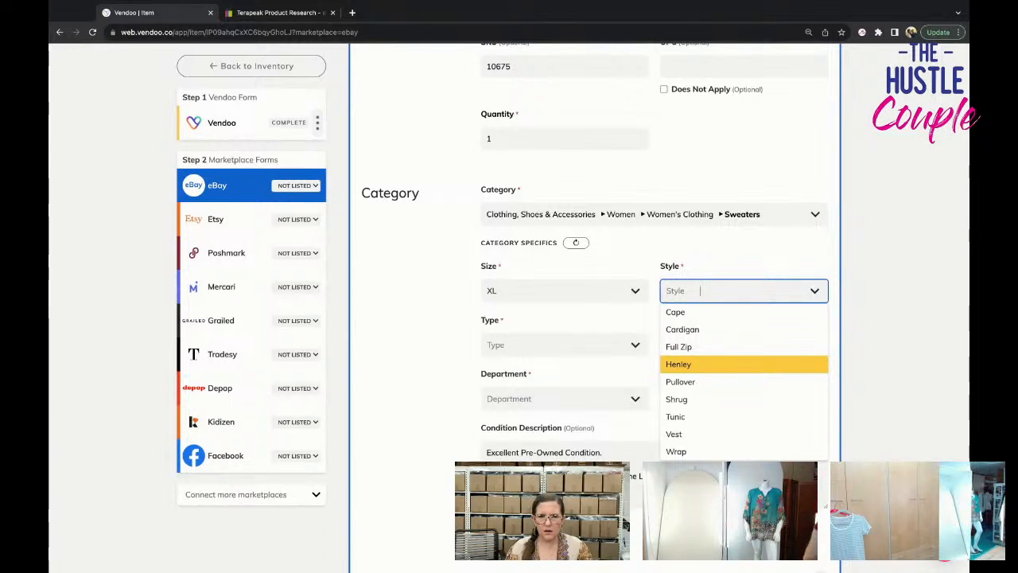
pyautogui.click(696, 381)
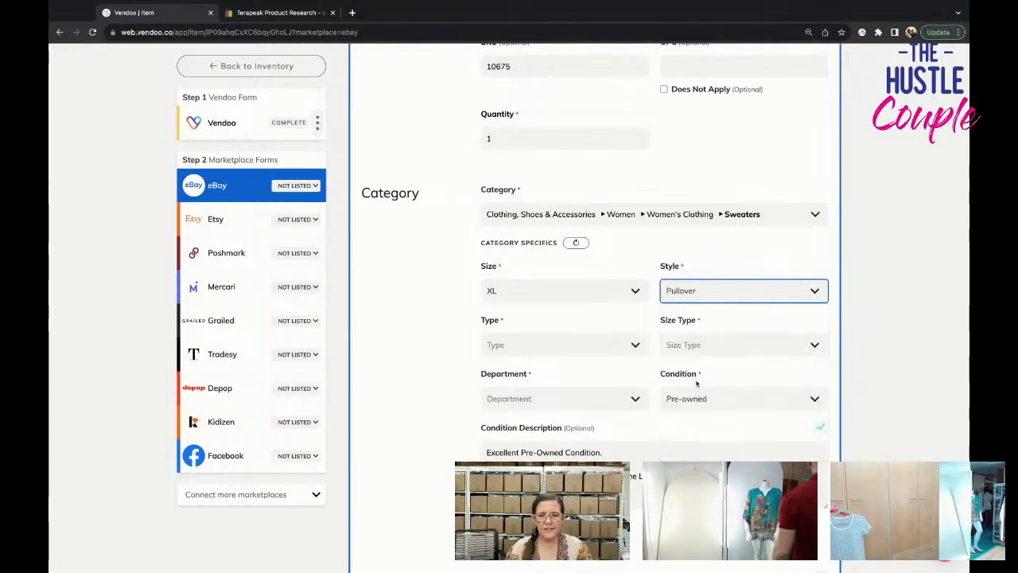
pyautogui.click(609, 342)
pyautogui.click(614, 379)
pyautogui.click(609, 346)
pyautogui.click(616, 366)
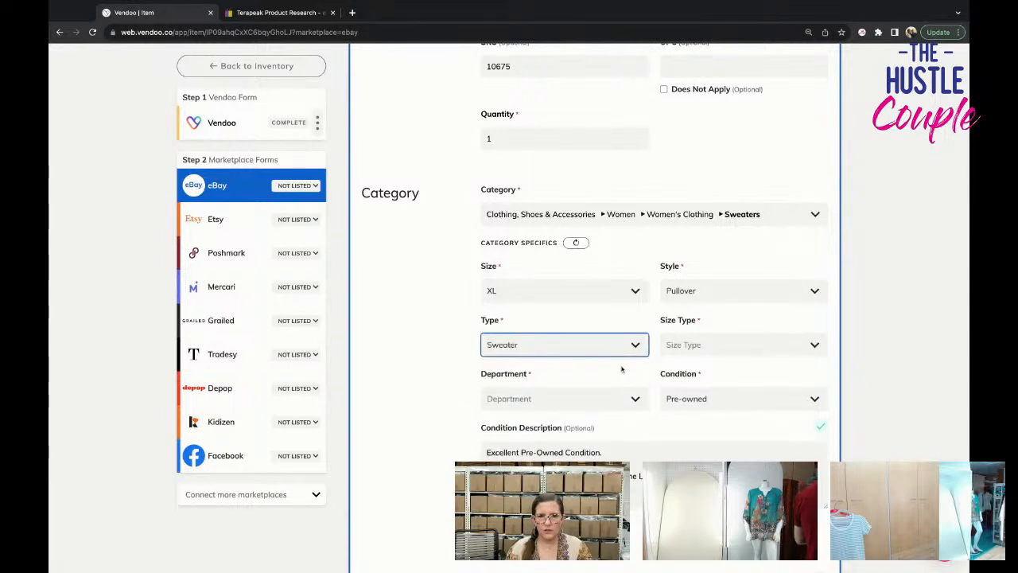
# Set the size type to Regular and the department to Women.
pyautogui.click(715, 350)
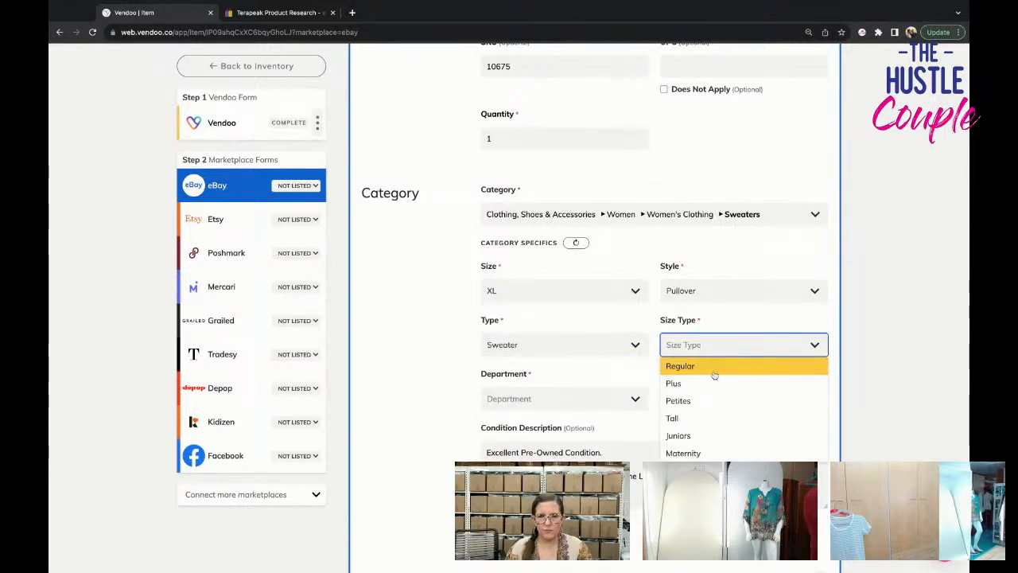
pyautogui.click(714, 369)
pyautogui.click(588, 399)
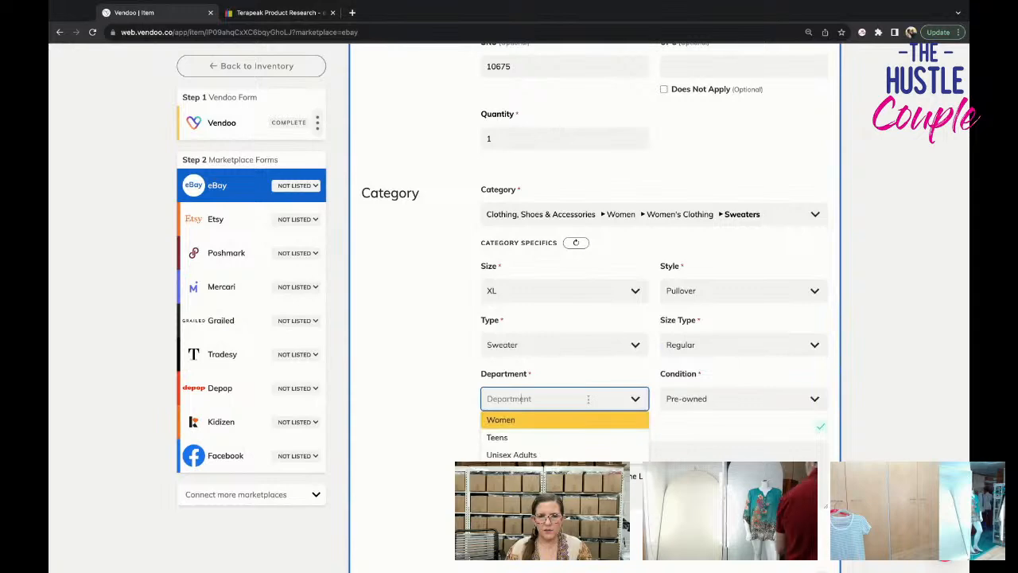
pyautogui.click(590, 418)
# Show the optional category fields of the sweater's eBay form.
pyautogui.scroll(-1, 590, 424)
pyautogui.scroll(-2, 590, 424)
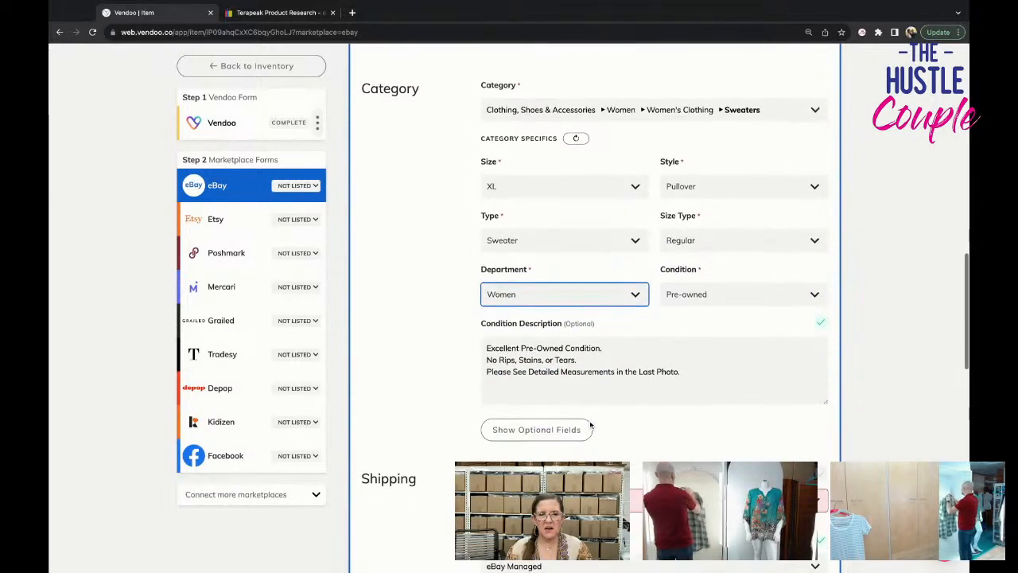
pyautogui.click(585, 423)
pyautogui.scroll(-2, 582, 424)
pyautogui.scroll(-1, 582, 425)
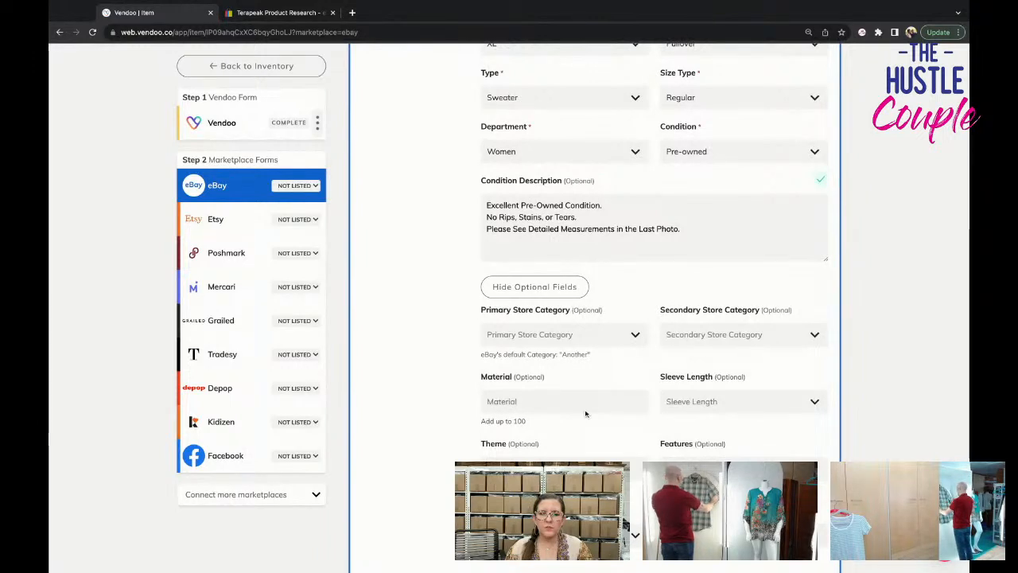
pyautogui.click(585, 411)
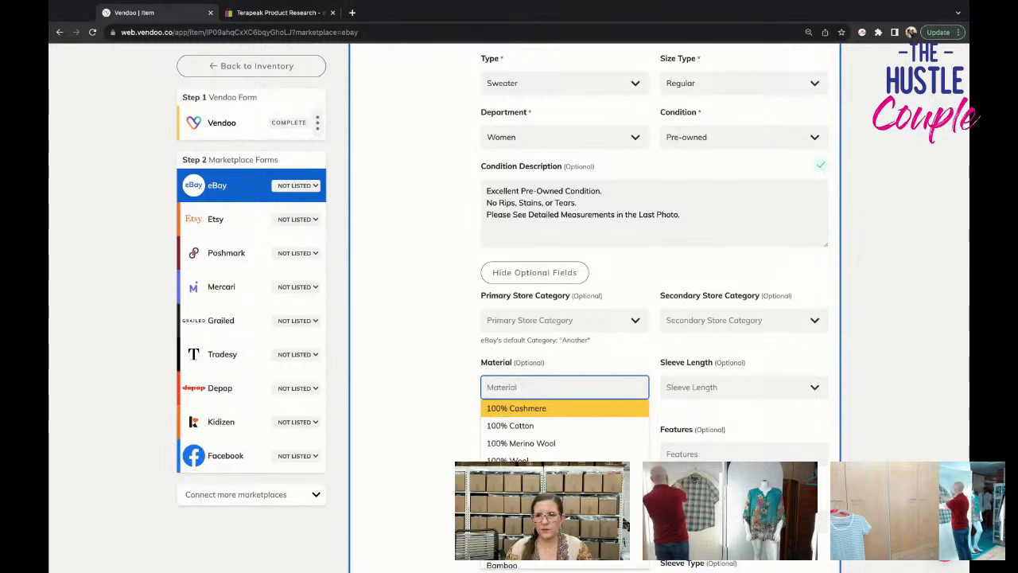
pyautogui.write('knit')
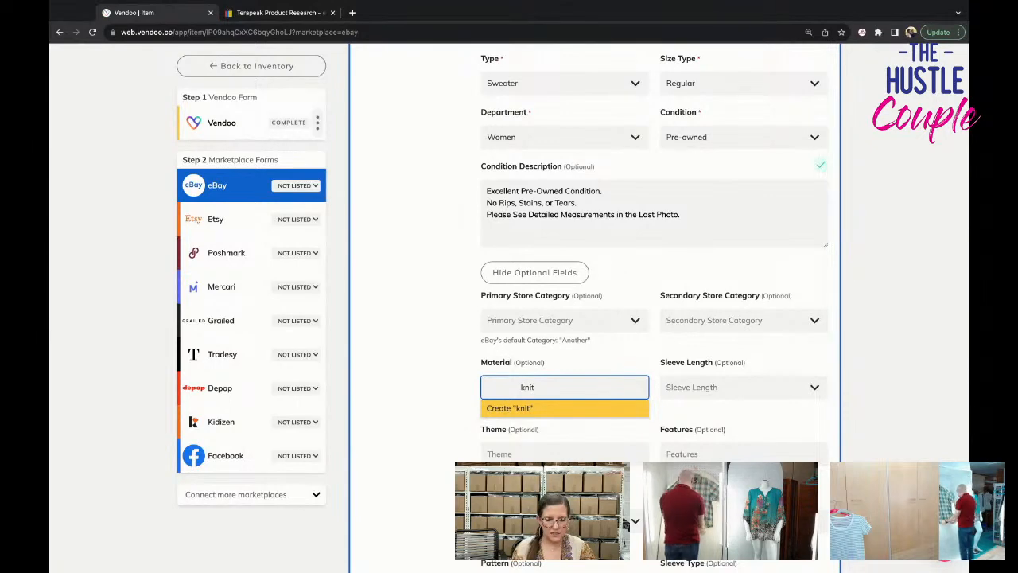
pyautogui.press('BackSpace')
pyautogui.press('BackSpace')
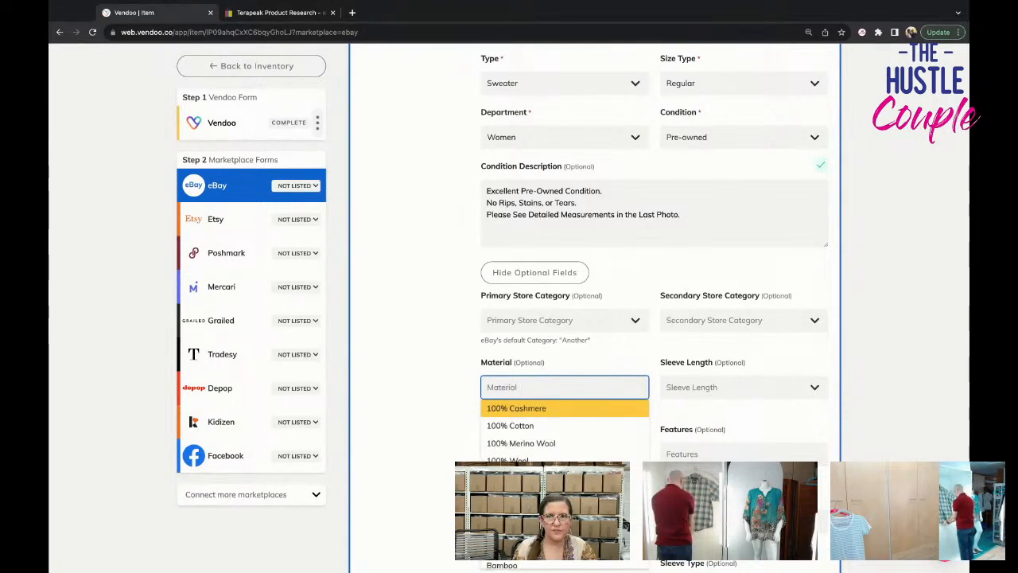
# Check the fabric content on the care tag photo and add Rayon as the material.
pyautogui.scroll(15, 583, 267)
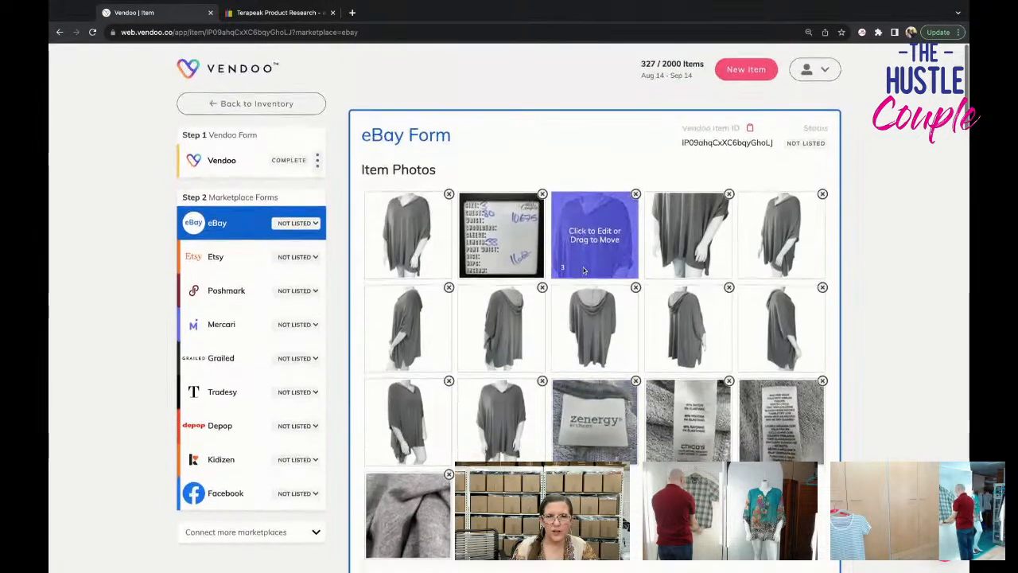
pyautogui.click(708, 382)
pyautogui.click(643, 85)
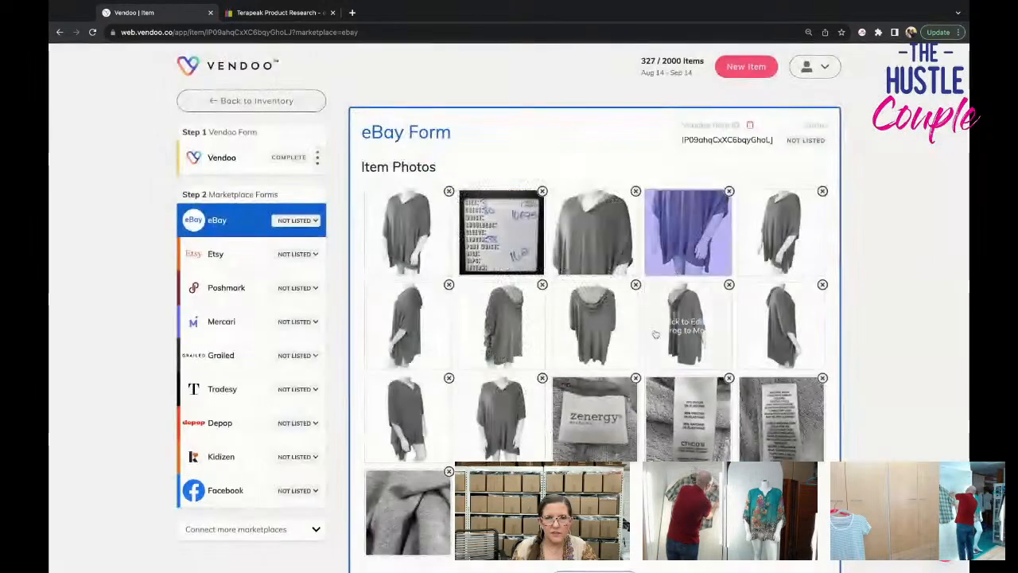
pyautogui.scroll(-15, 642, 357)
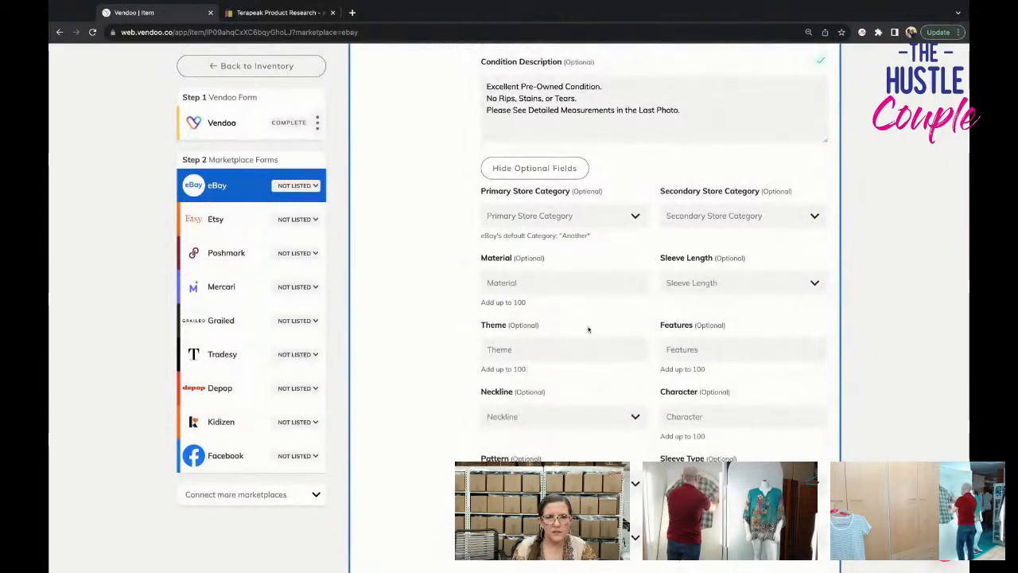
pyautogui.click(573, 282)
pyautogui.write('rayon')
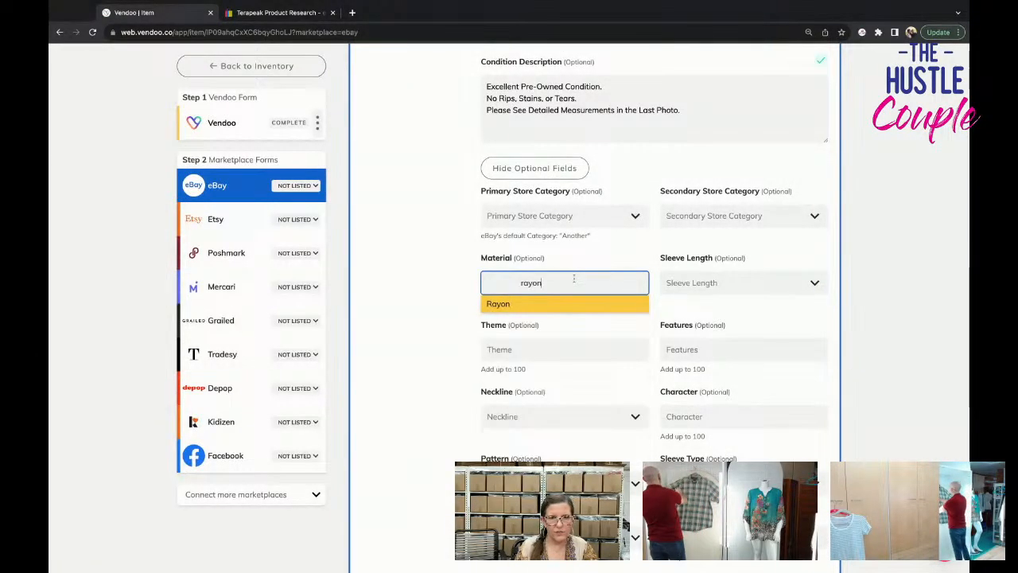
pyautogui.click(572, 303)
# Check the sleeves in the item photos and set the sleeve length to 3/4 Sleeve.
pyautogui.scroll(15, 574, 308)
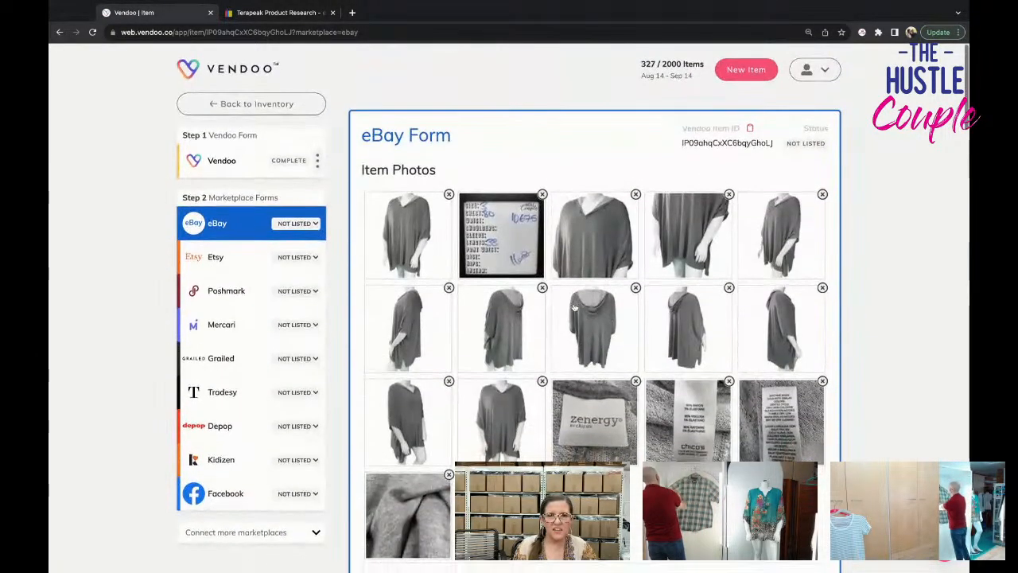
pyautogui.scroll(-10, 574, 308)
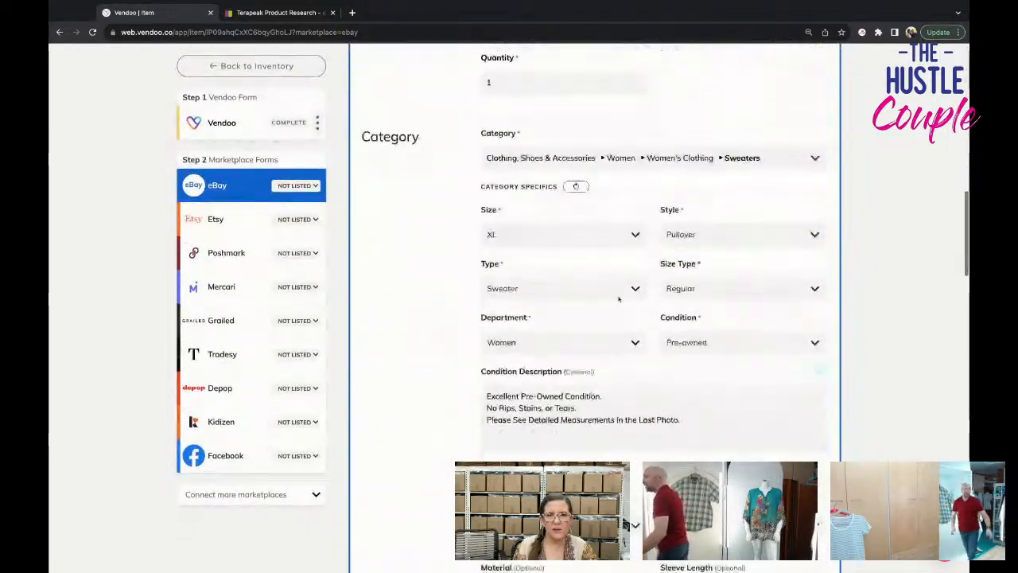
pyautogui.scroll(-5, 680, 266)
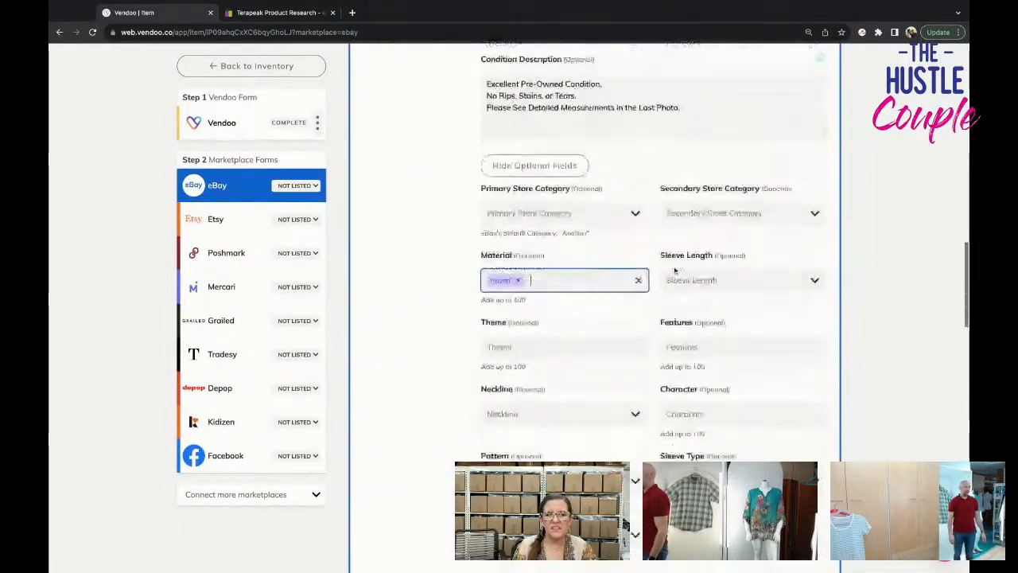
pyautogui.click(720, 280)
pyautogui.click(716, 353)
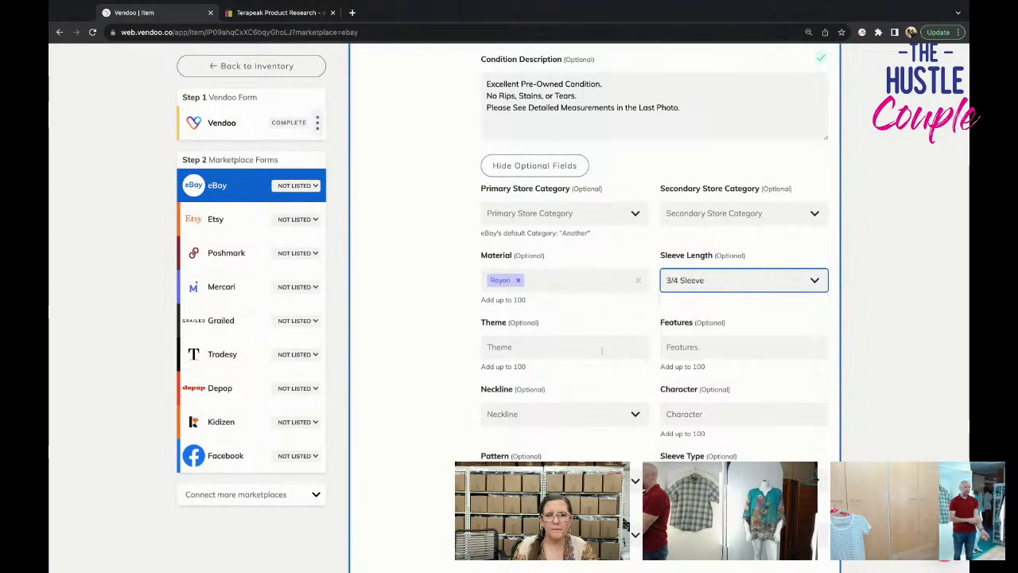
# Add Classic as the sweater's theme and Stretch as its feature.
pyautogui.click(555, 347)
pyautogui.write('clas')
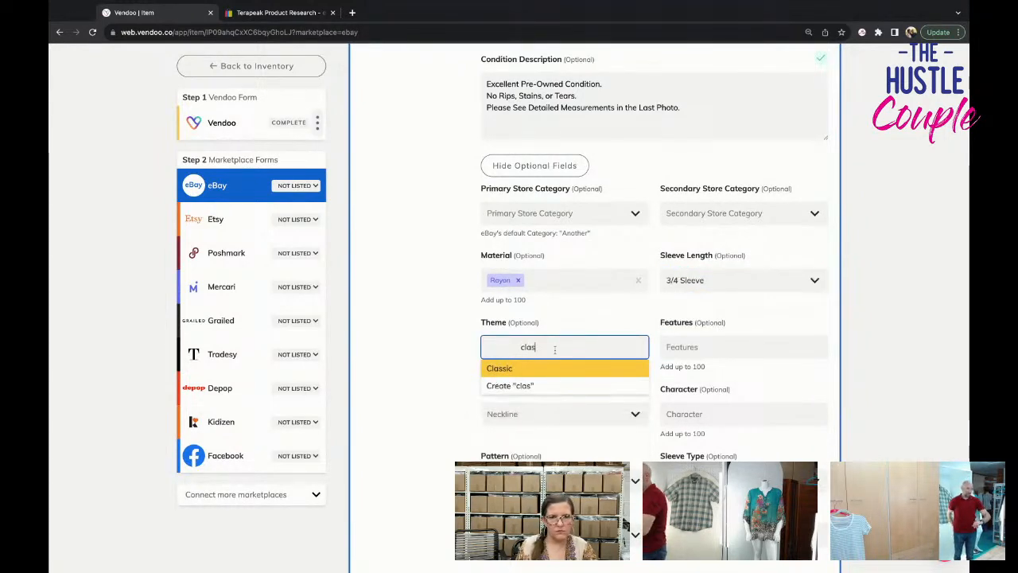
pyautogui.press('Return')
pyautogui.press('Tab')
pyautogui.write('str')
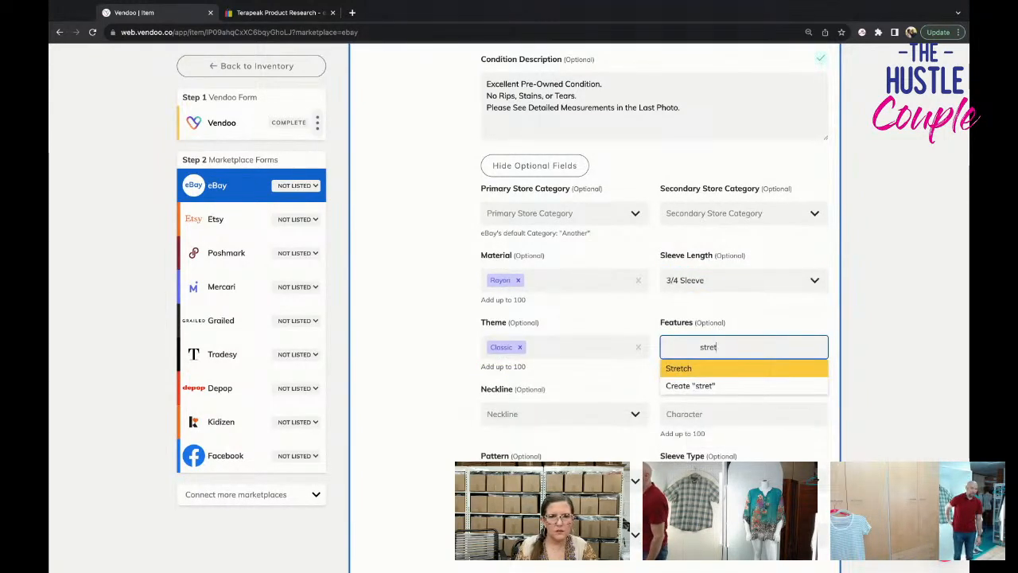
pyautogui.press('Return')
# Set the neckline to V-Neck and the pattern to Solid.
pyautogui.press('Tab')
pyautogui.write('v-n')
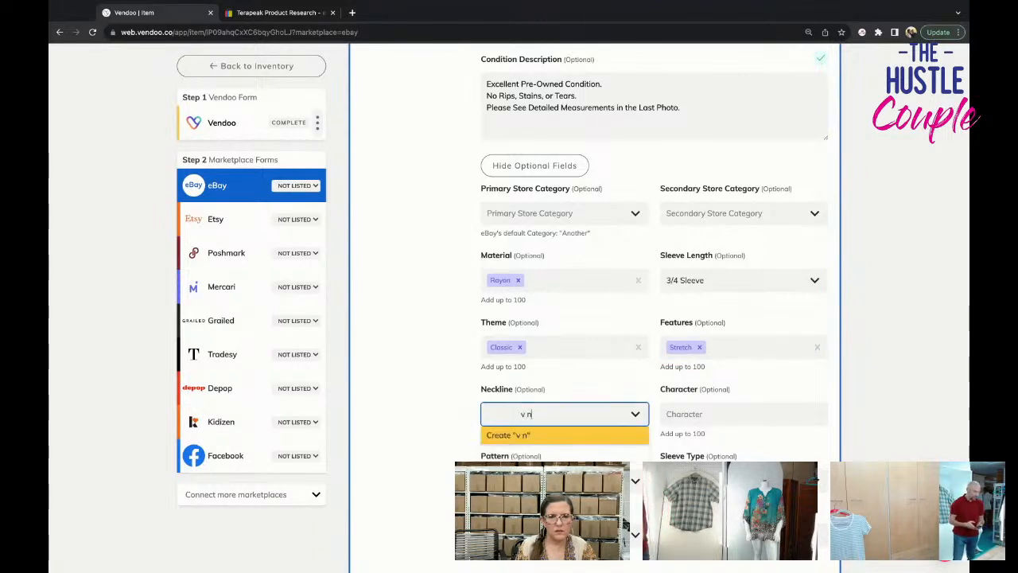
pyautogui.press('Return')
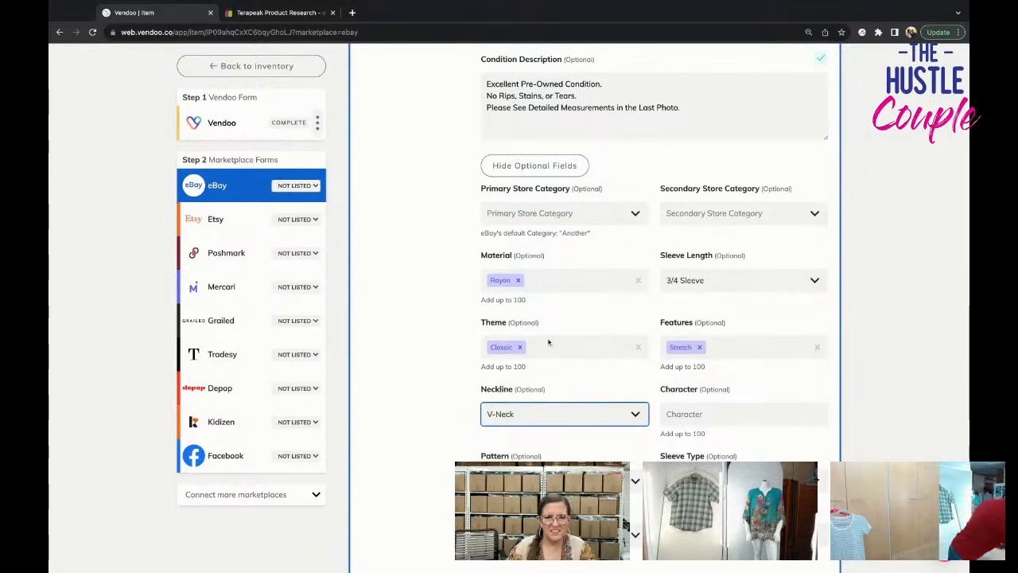
pyautogui.press('Tab')
pyautogui.write('solid')
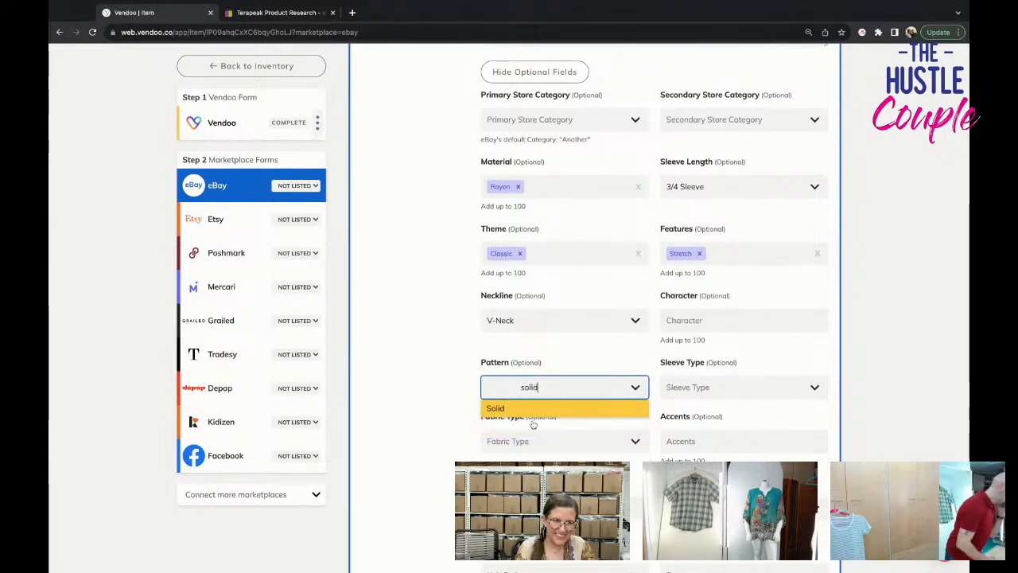
pyautogui.press('Return')
# Set the sweater's fabric type to Knit.
pyautogui.scroll(-1, 556, 413)
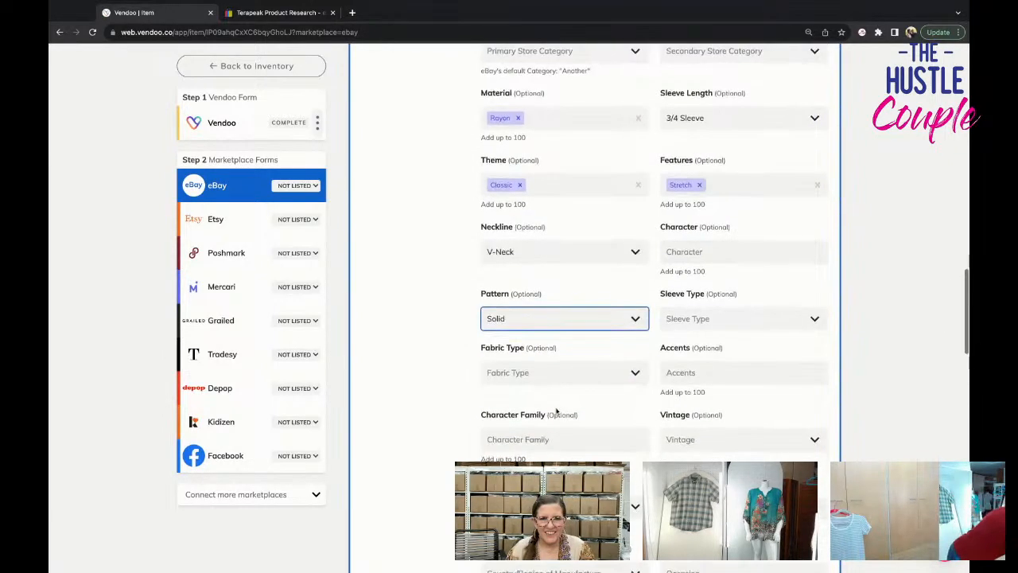
pyautogui.click(550, 363)
pyautogui.write('kit')
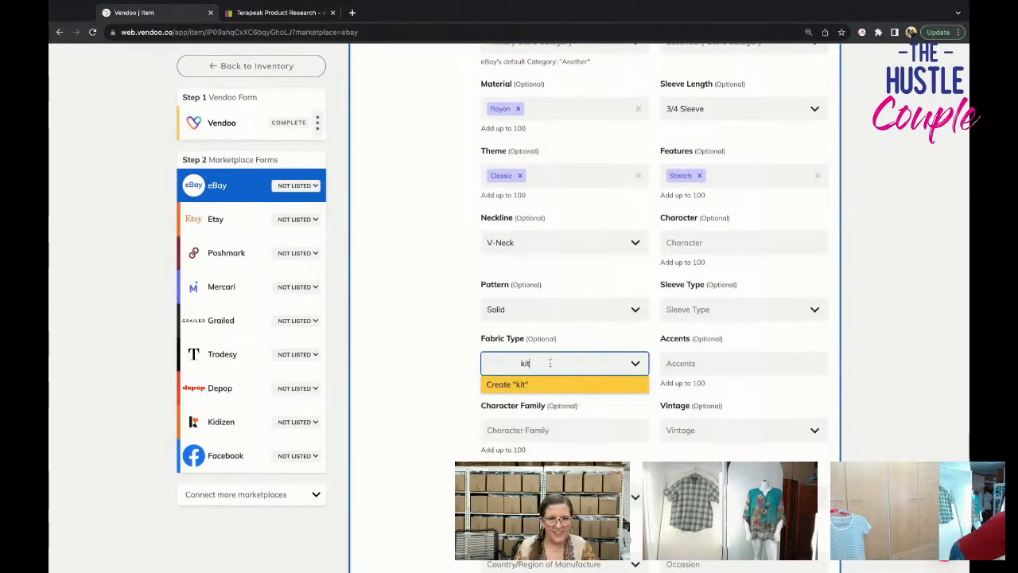
pyautogui.press('BackSpace')
pyautogui.press('BackSpace')
pyautogui.write('nit')
pyautogui.press('Return')
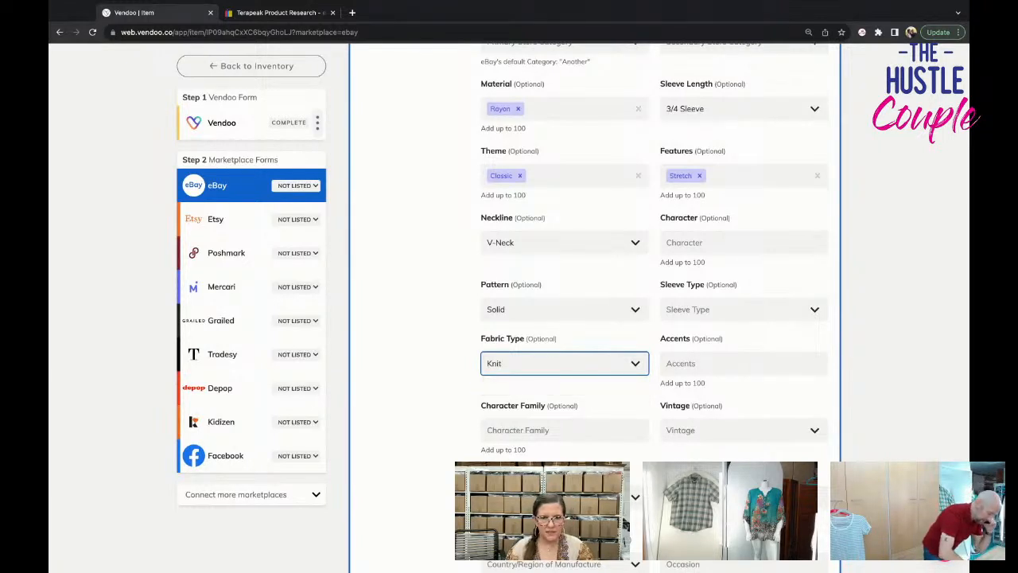
# Set Vintage to No and the knit style to Tight-Knit.
pyautogui.scroll(-2, 690, 328)
pyautogui.click(695, 294)
pyautogui.click(676, 345)
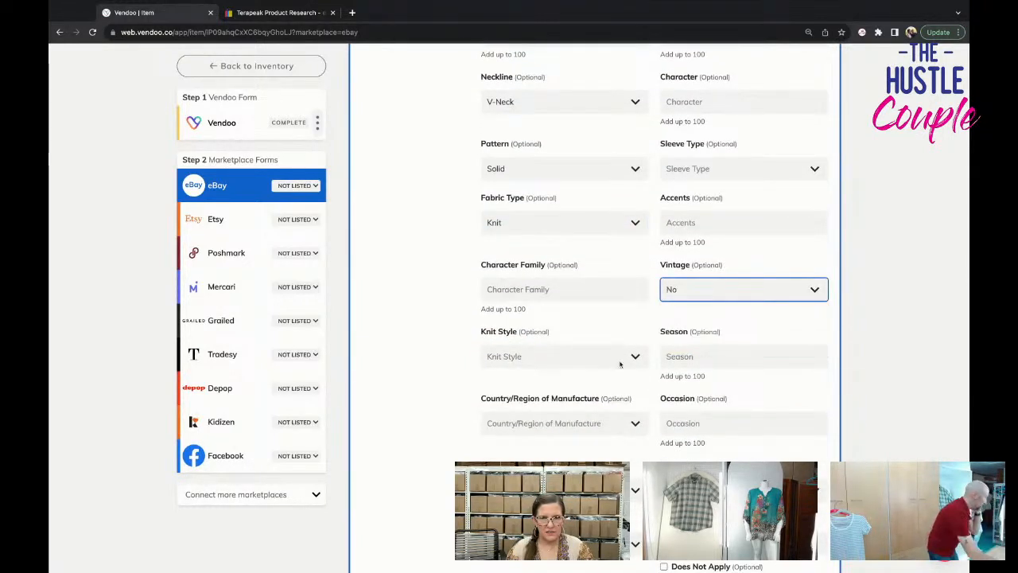
pyautogui.click(621, 364)
pyautogui.click(566, 446)
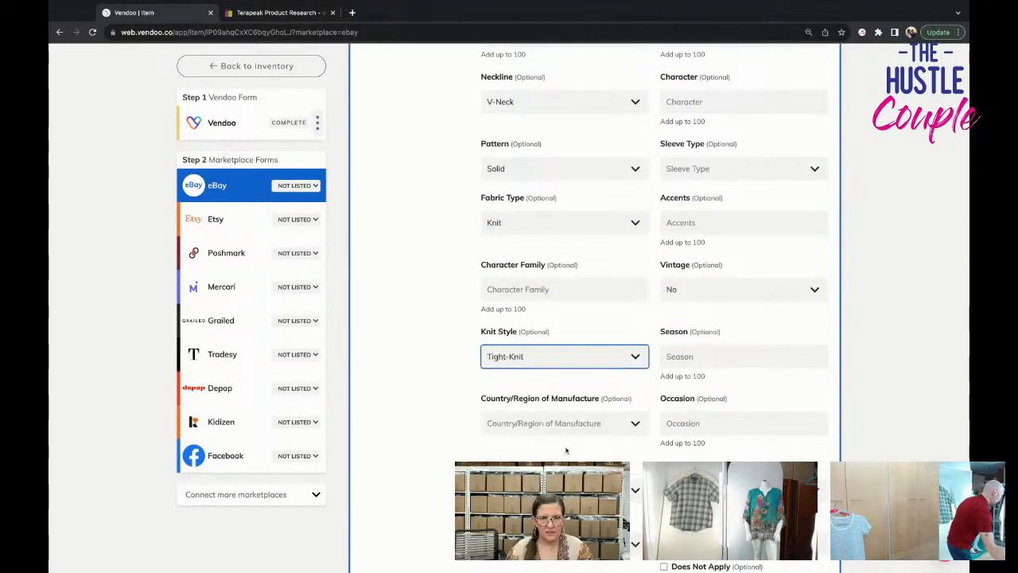
# Add Spring and Summer as the sweater's seasons.
pyautogui.click(678, 359)
pyautogui.click(703, 395)
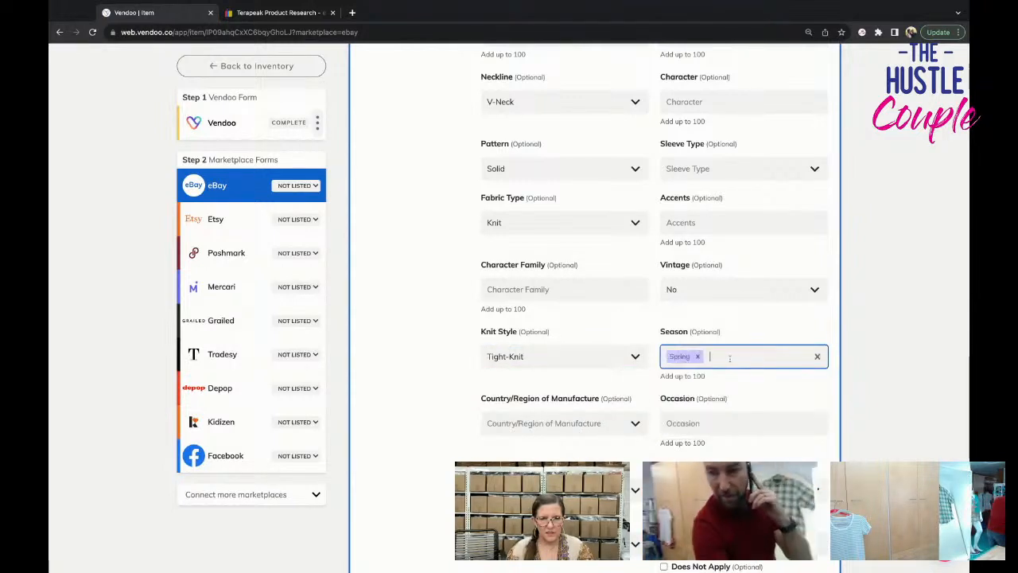
pyautogui.click(730, 359)
pyautogui.click(700, 393)
# Add Casual as the occasion and set the fit to Classic.
pyautogui.scroll(-1, 716, 409)
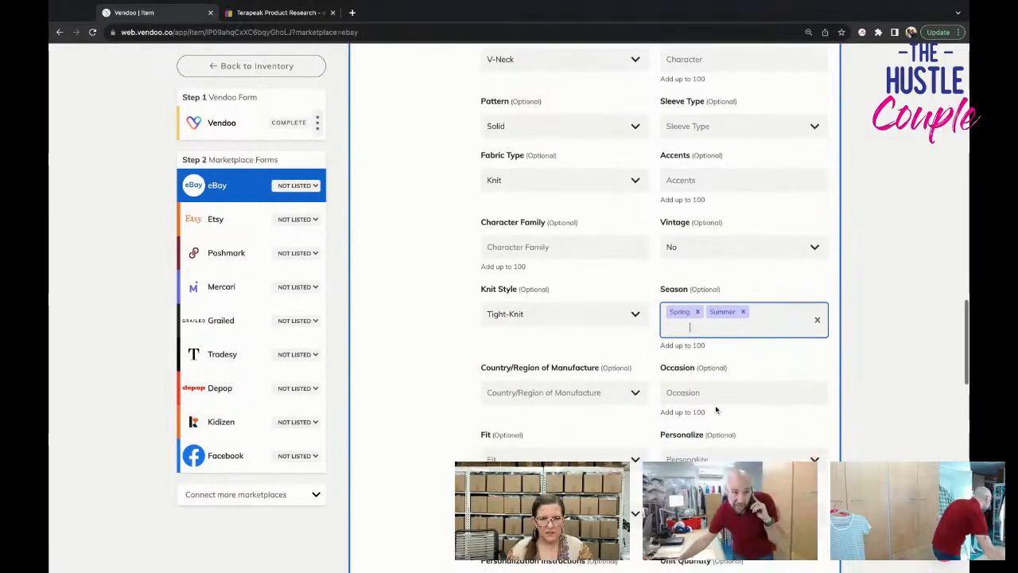
pyautogui.click(716, 394)
pyautogui.click(683, 429)
pyautogui.scroll(-1, 716, 413)
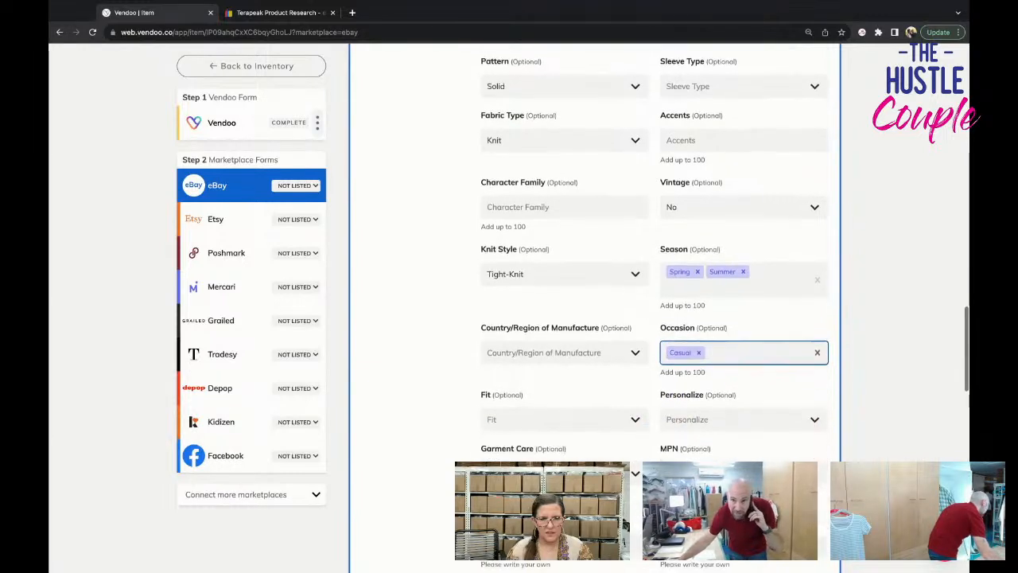
pyautogui.click(525, 418)
pyautogui.click(501, 472)
# Set Personalize to No and the garment care to Machine Washable.
pyautogui.scroll(-1, 573, 430)
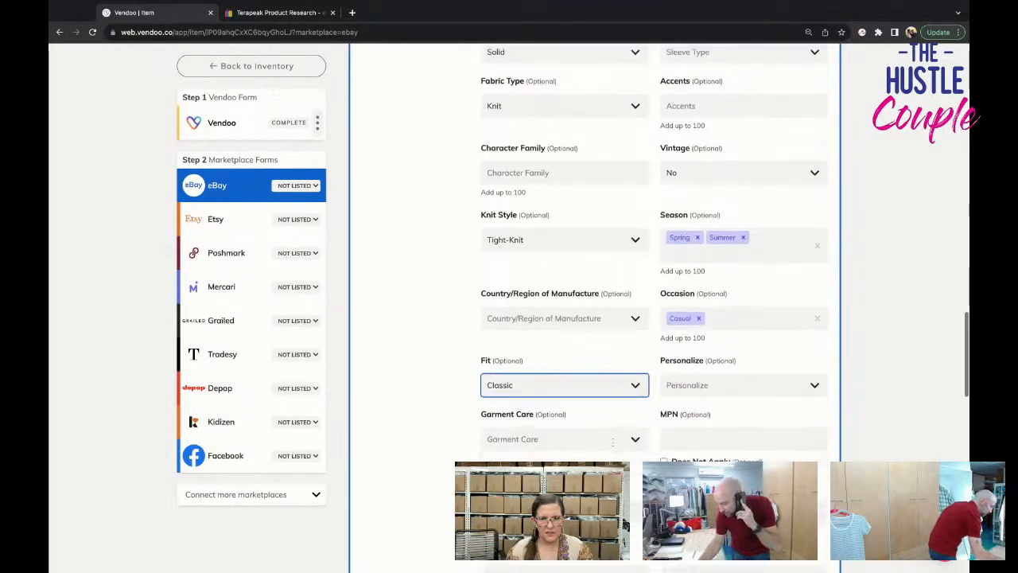
pyautogui.click(689, 358)
pyautogui.click(672, 414)
pyautogui.click(605, 412)
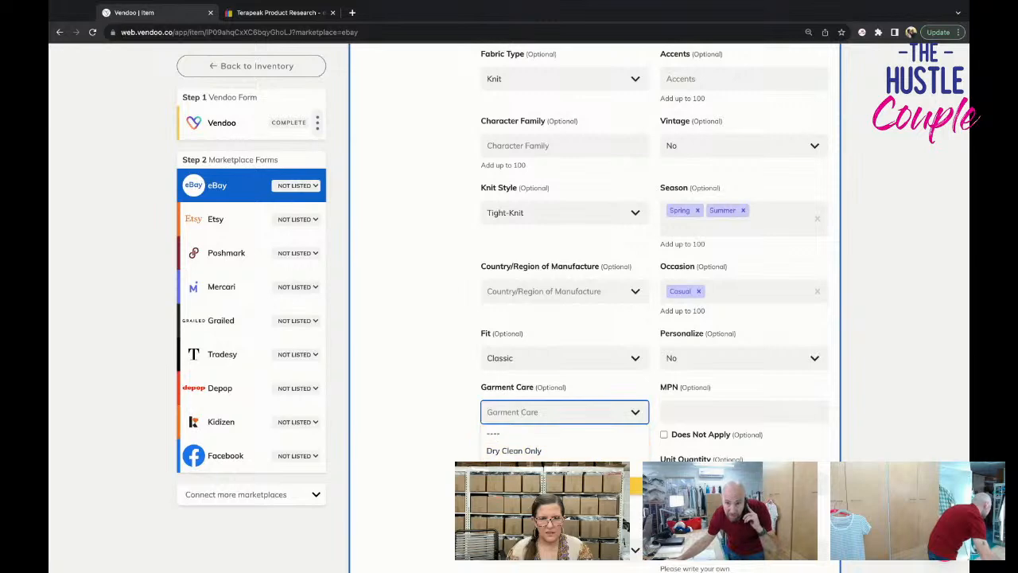
pyautogui.click(587, 485)
# Set the eBay shipping policy to PRIORITY.
pyautogui.scroll(-3, 587, 455)
pyautogui.click(586, 428)
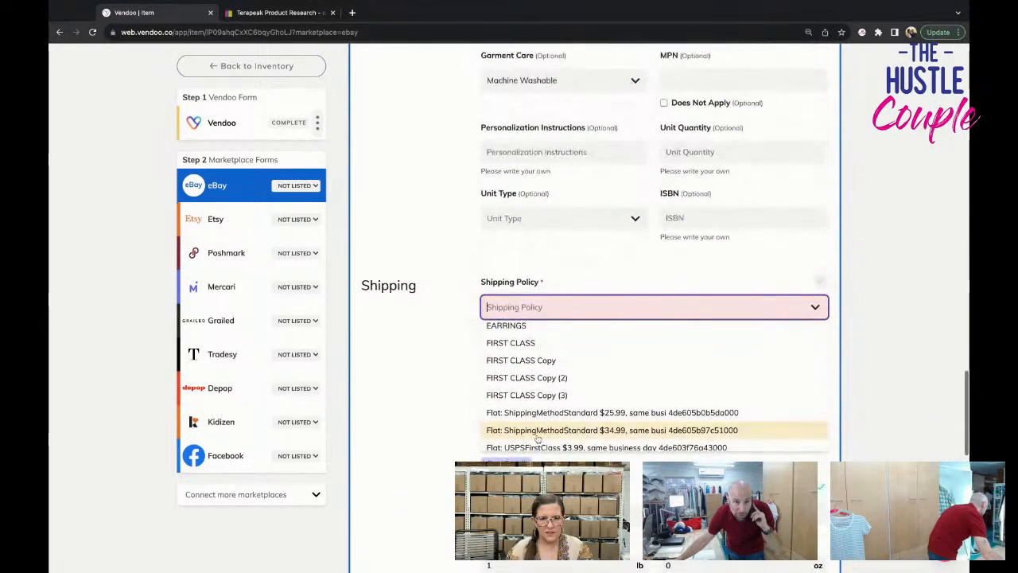
pyautogui.scroll(-5, 536, 434)
pyautogui.click(536, 408)
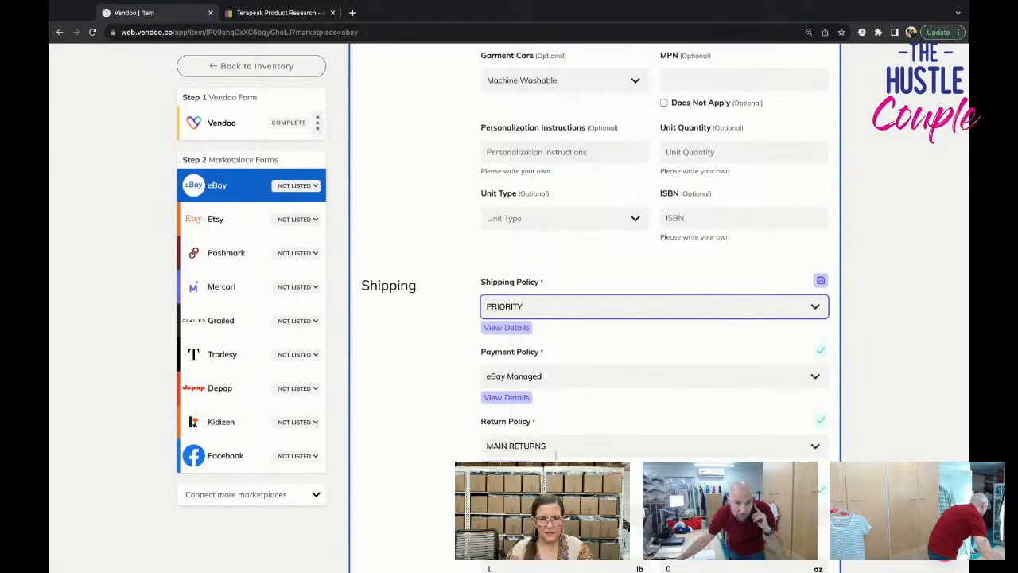
# List the poncho sweater on eBay with its completed form.
pyautogui.scroll(-4, 549, 442)
pyautogui.scroll(-3, 556, 458)
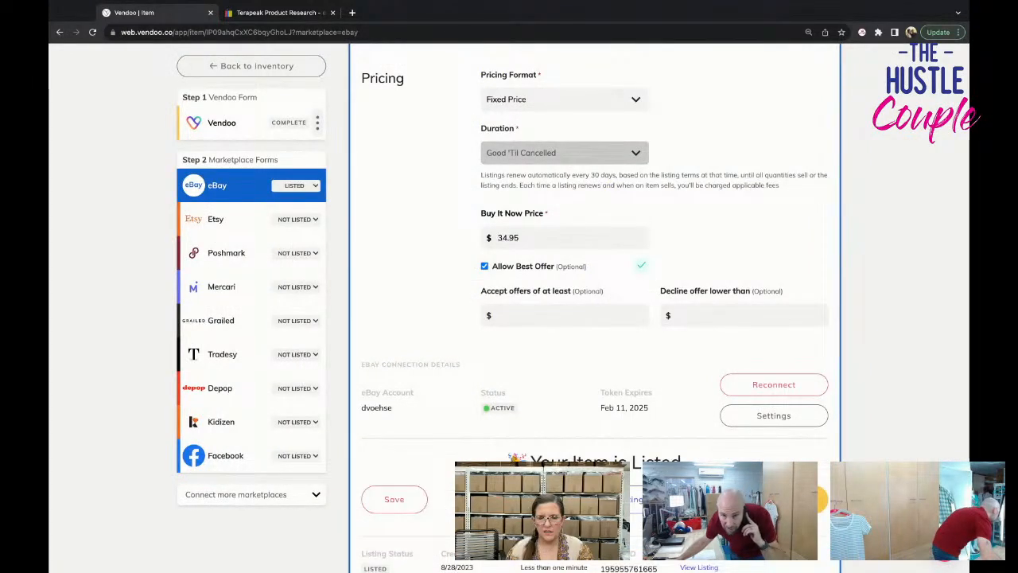
# Open the sweater's Poshmark form and delete the ninth photo, a redundant angled back view.
pyautogui.click(225, 252)
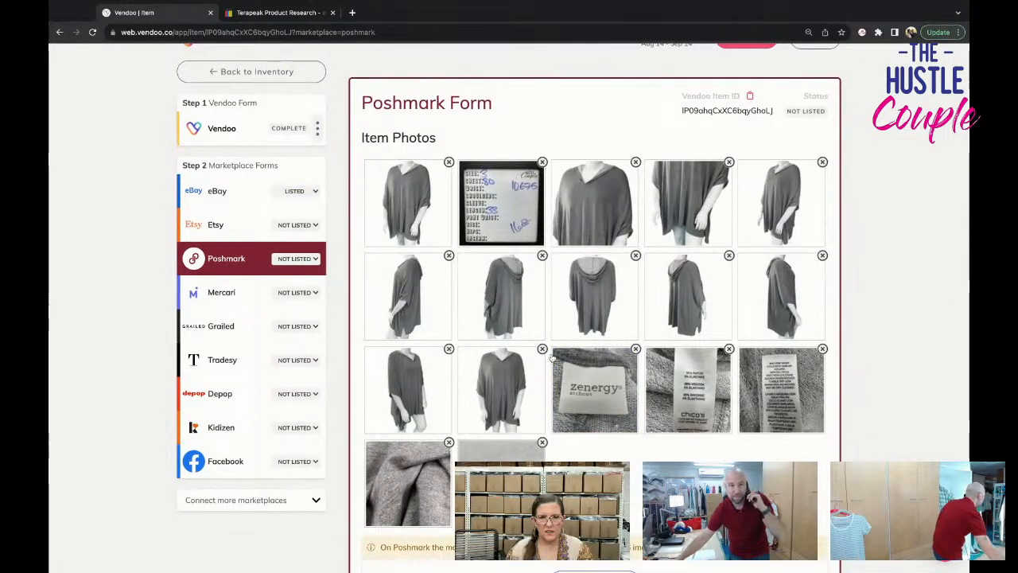
pyautogui.click(730, 256)
pyautogui.click(730, 258)
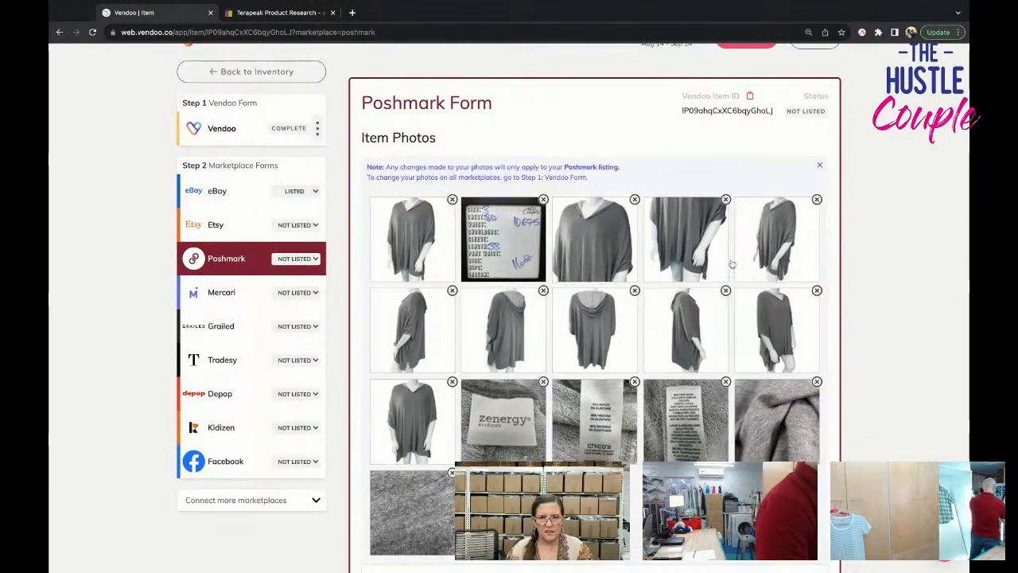
# Change the Poshmark category to Women > Sweaters, without the Cardigans subcategory.
pyautogui.scroll(-7, 693, 364)
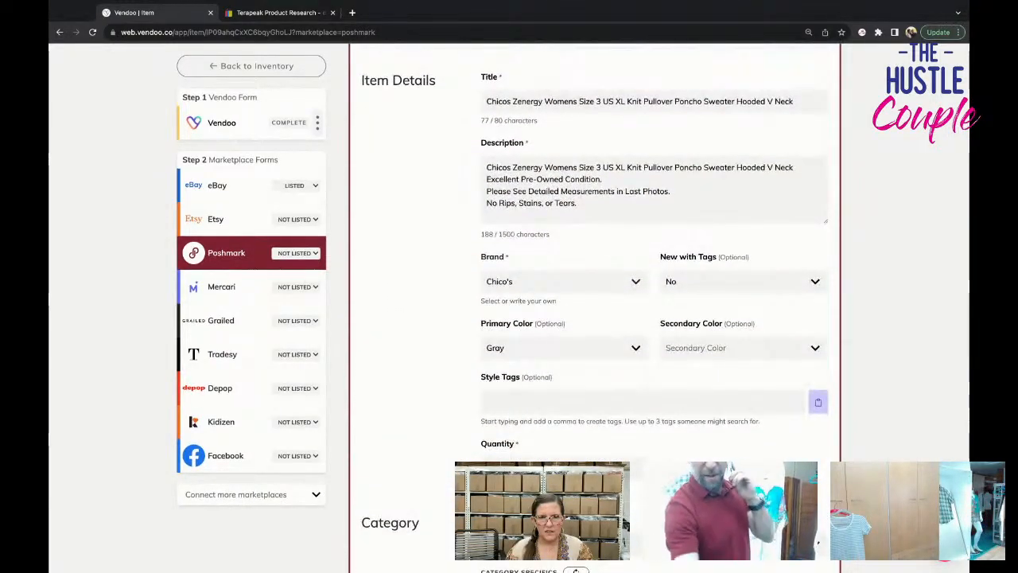
pyautogui.scroll(-2, 678, 390)
pyautogui.scroll(-1, 660, 358)
pyautogui.click(654, 311)
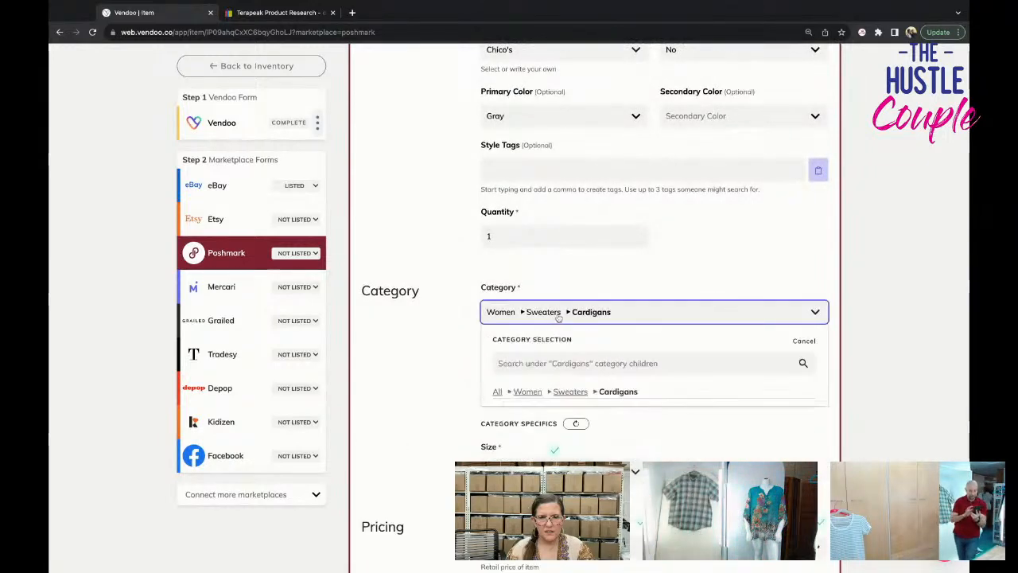
pyautogui.click(656, 525)
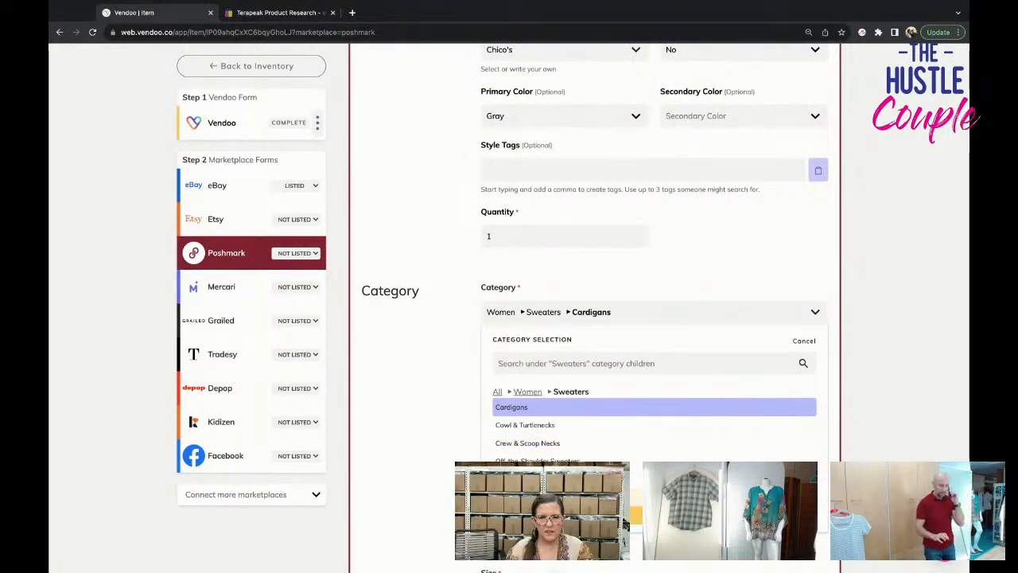
pyautogui.click(591, 387)
# Set the Poshmark size to US Standard XL and list the sweater on Poshmark.
pyautogui.scroll(-3, 604, 429)
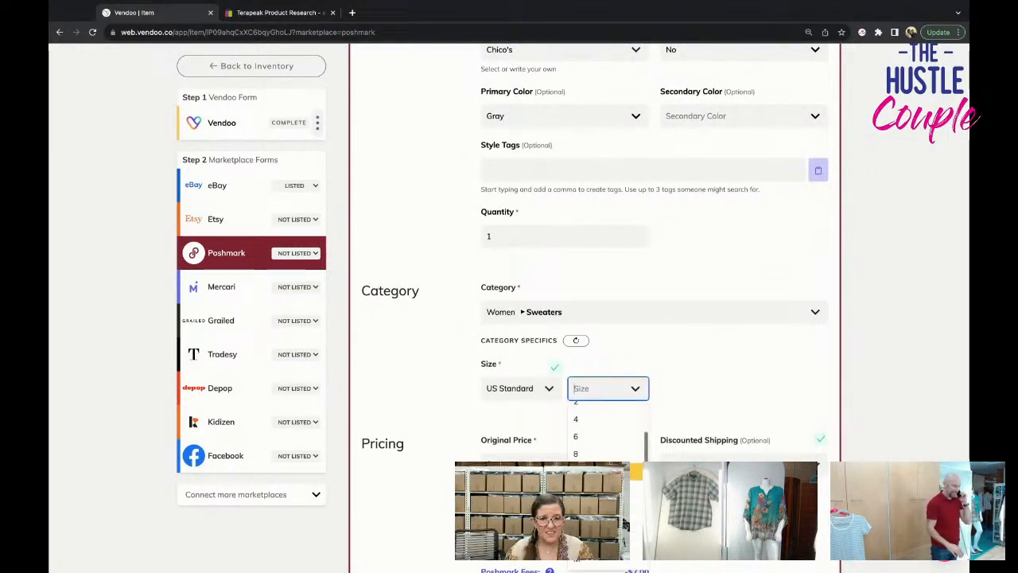
pyautogui.scroll(-1, 636, 445)
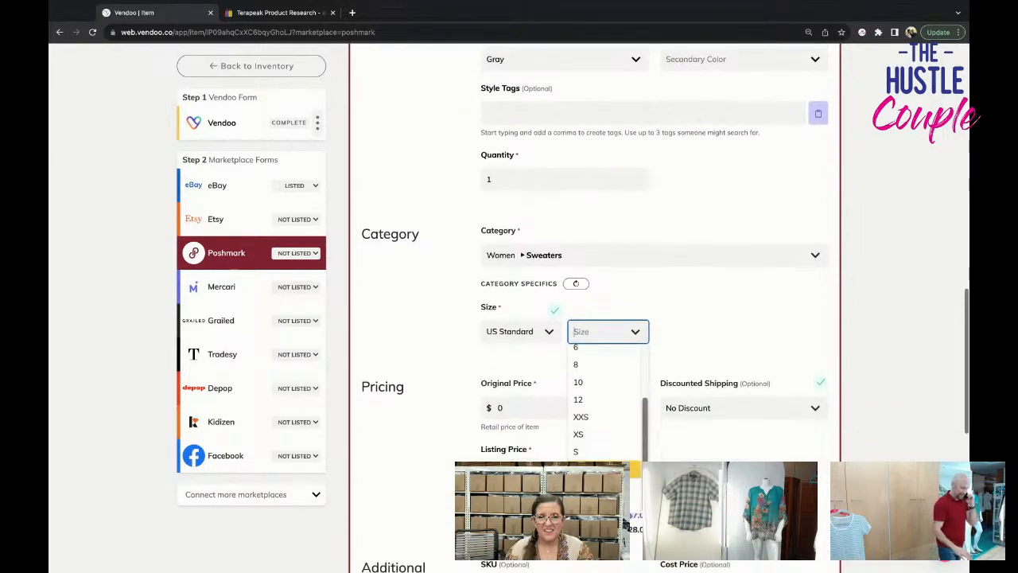
pyautogui.click(583, 503)
pyautogui.scroll(-4, 588, 504)
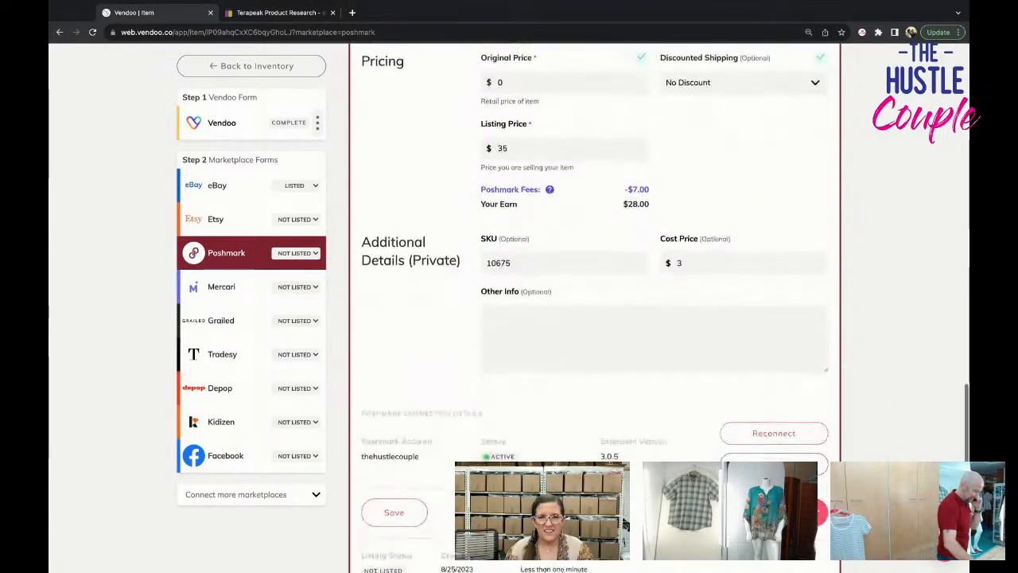
# Open the sweater's Mercari form and delete five surplus model photos to meet the 12-photo limit.
pyautogui.click(216, 287)
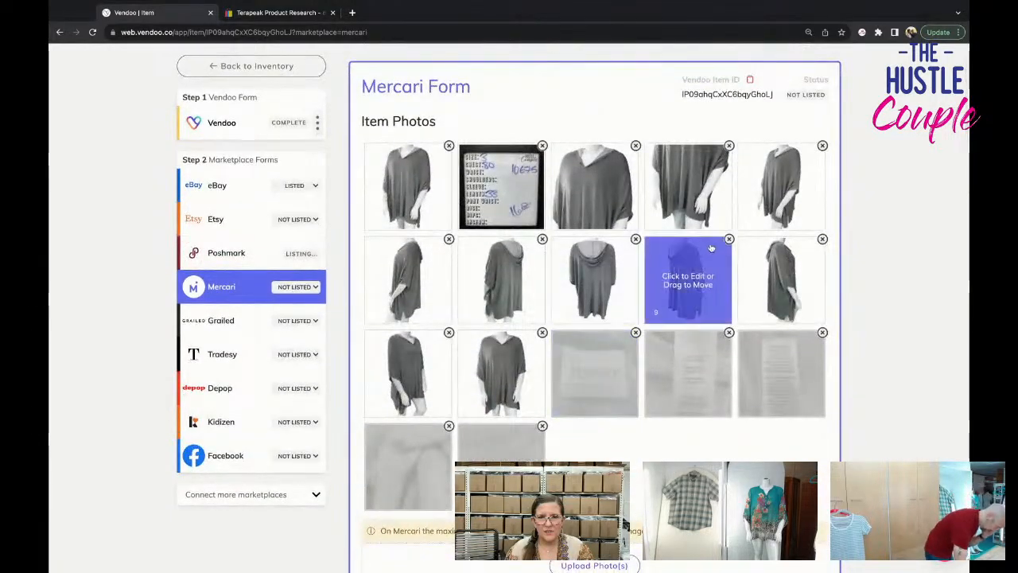
pyautogui.click(728, 242)
pyautogui.click(727, 245)
pyautogui.click(726, 274)
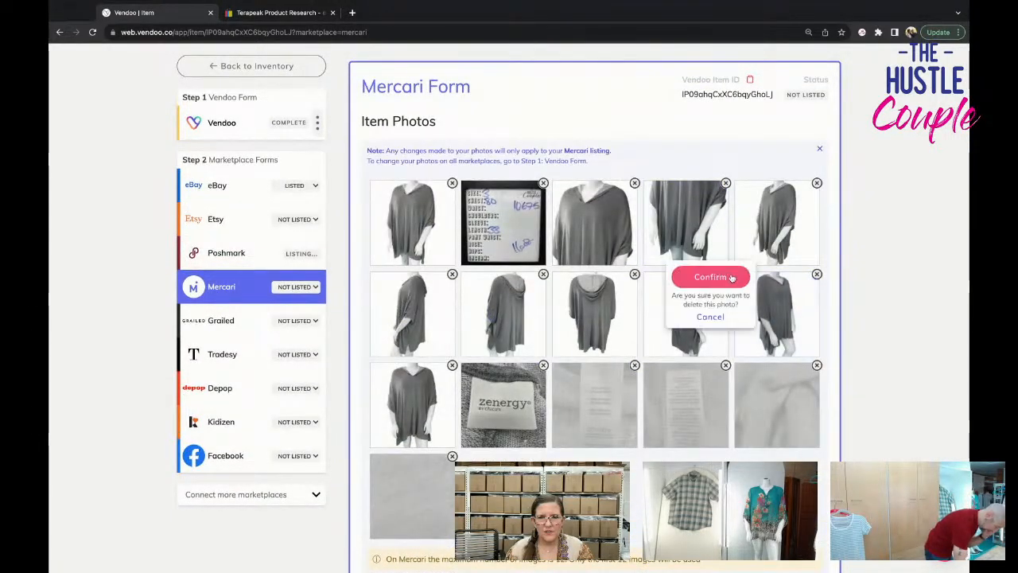
pyautogui.click(719, 275)
pyautogui.click(726, 274)
pyautogui.click(817, 183)
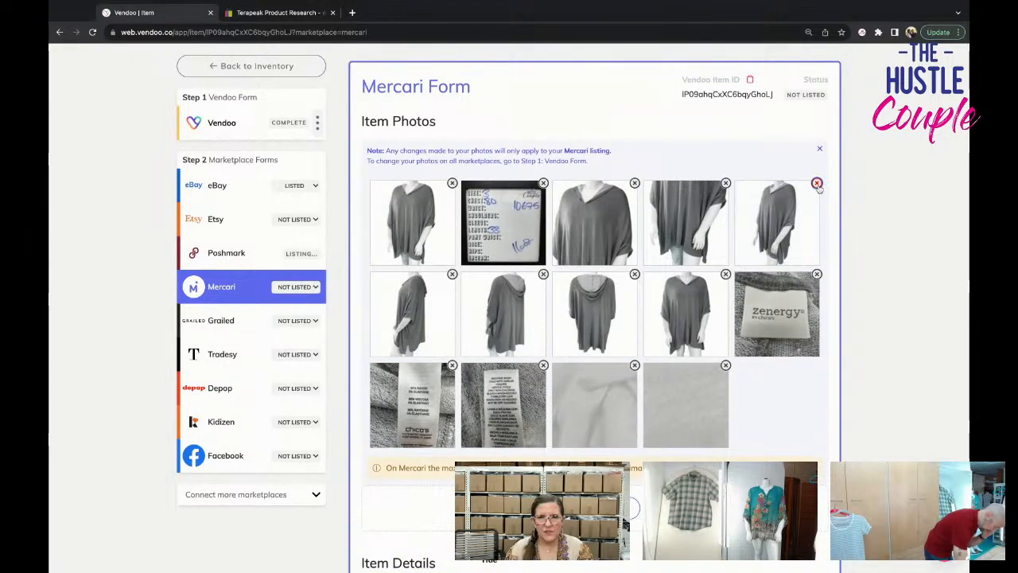
pyautogui.click(817, 184)
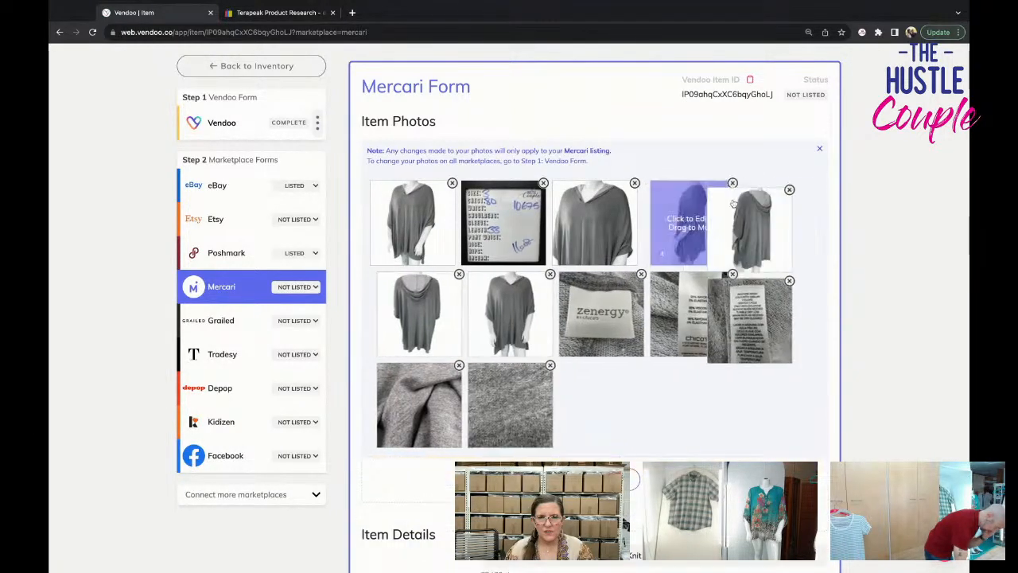
# Set the sweater's size to XL (16-18) in the Mercari form.
pyautogui.scroll(-4, 730, 297)
pyautogui.scroll(-1, 729, 298)
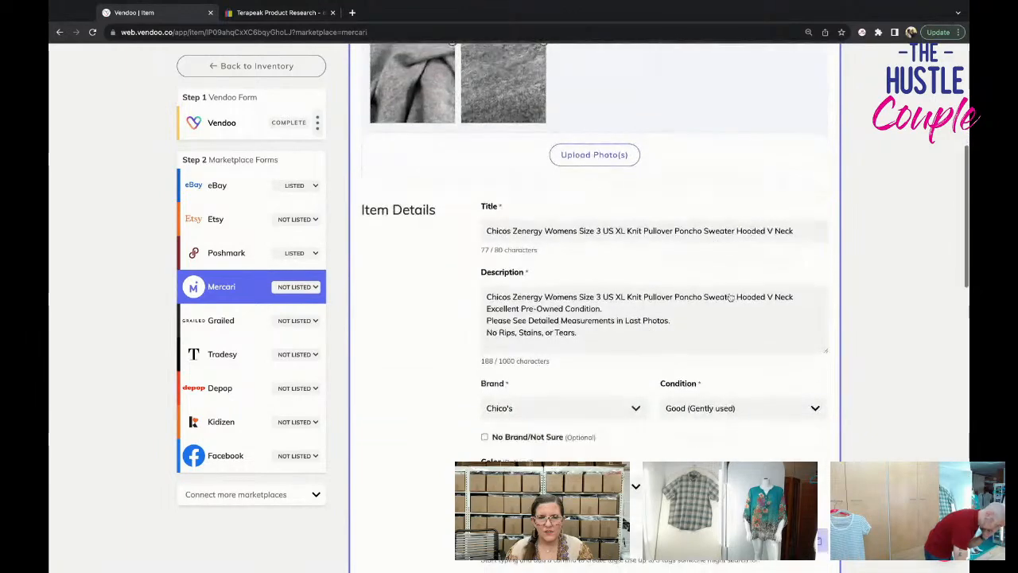
pyautogui.scroll(-6, 598, 374)
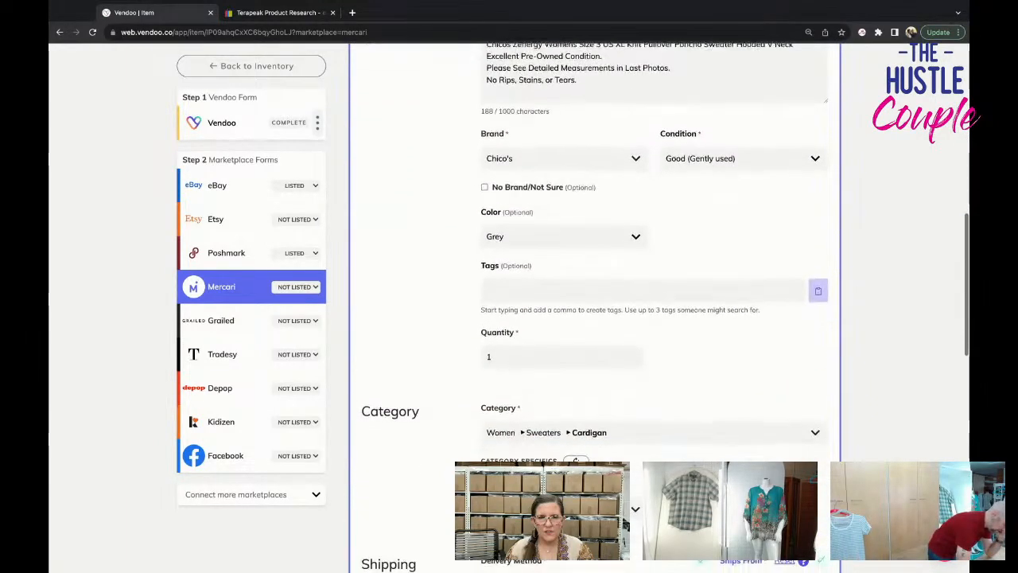
pyautogui.click(560, 286)
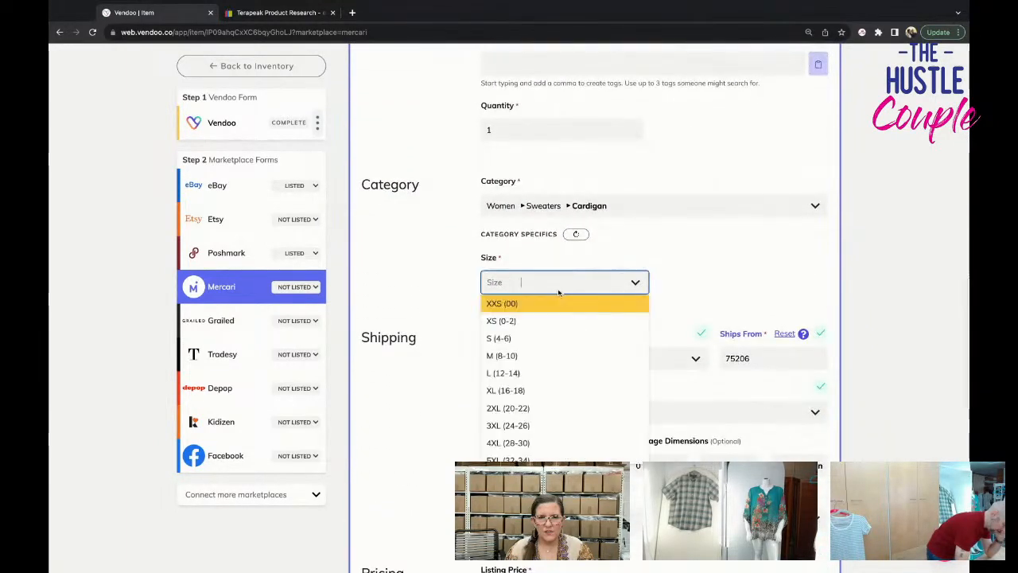
pyautogui.click(566, 390)
# Choose the USPS First-Class Package shipping label for the 1 lb Mercari parcel.
pyautogui.scroll(-2, 567, 392)
pyautogui.scroll(-1, 566, 392)
pyautogui.click(566, 390)
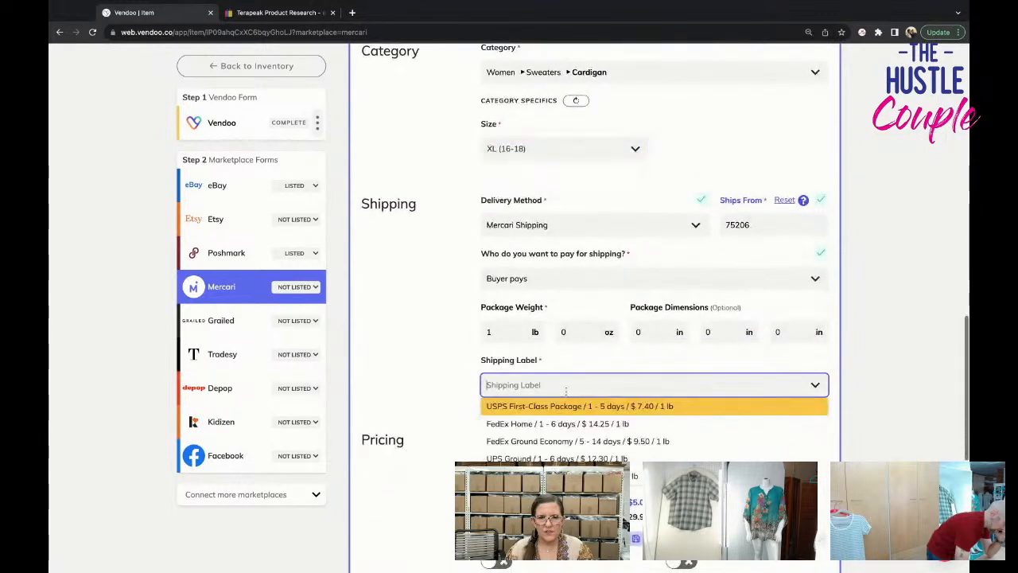
pyautogui.click(611, 407)
# List the poncho sweater on Mercari at its $35 listing price.
pyautogui.scroll(-2, 613, 422)
pyautogui.scroll(-3, 613, 424)
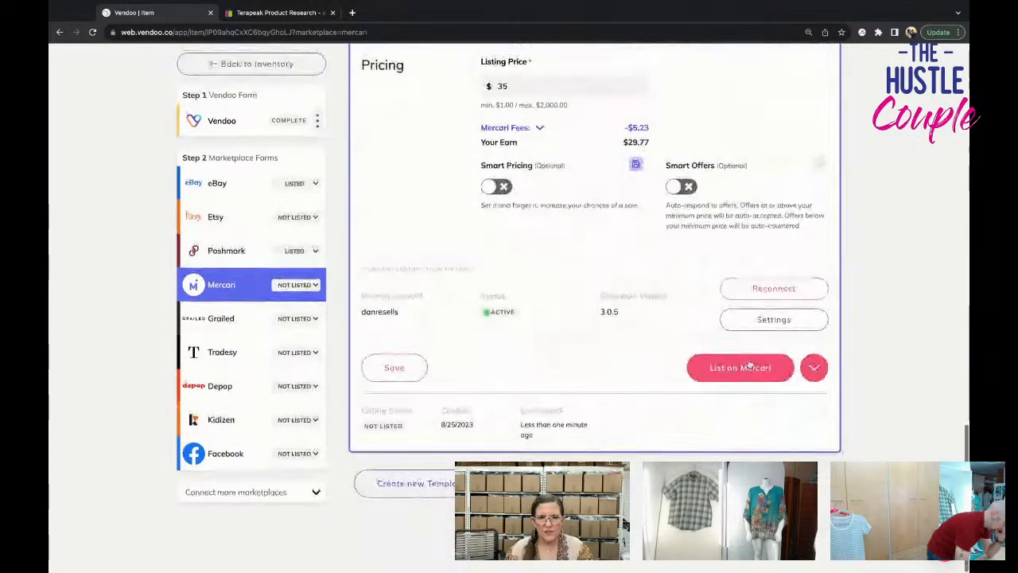
pyautogui.click(746, 373)
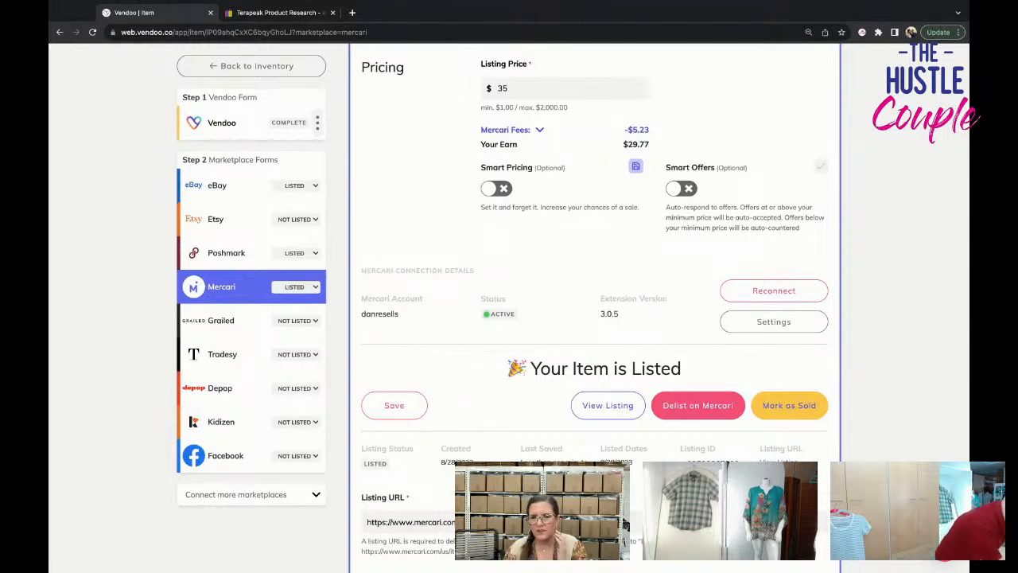
# Return to the draft inventory and open the untitled dark sleeveless vest dated Aug 25, 2023.
pyautogui.click(256, 66)
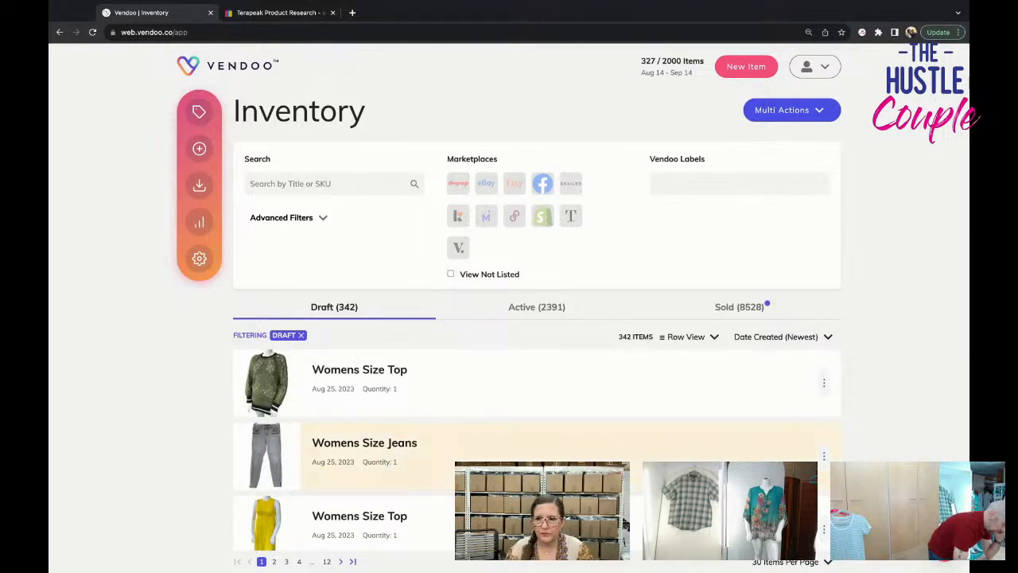
pyautogui.scroll(-8, 441, 437)
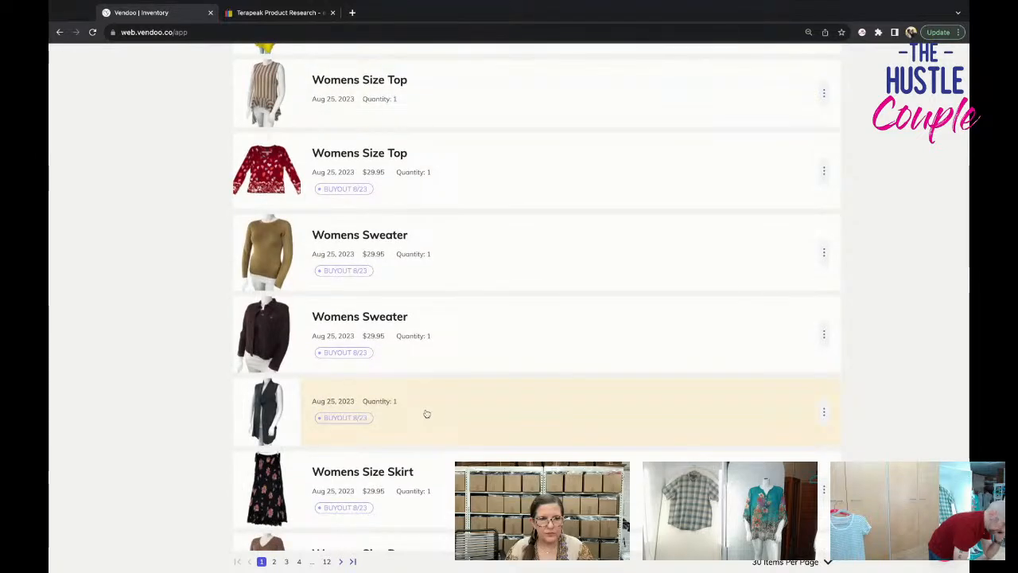
pyautogui.click(426, 413)
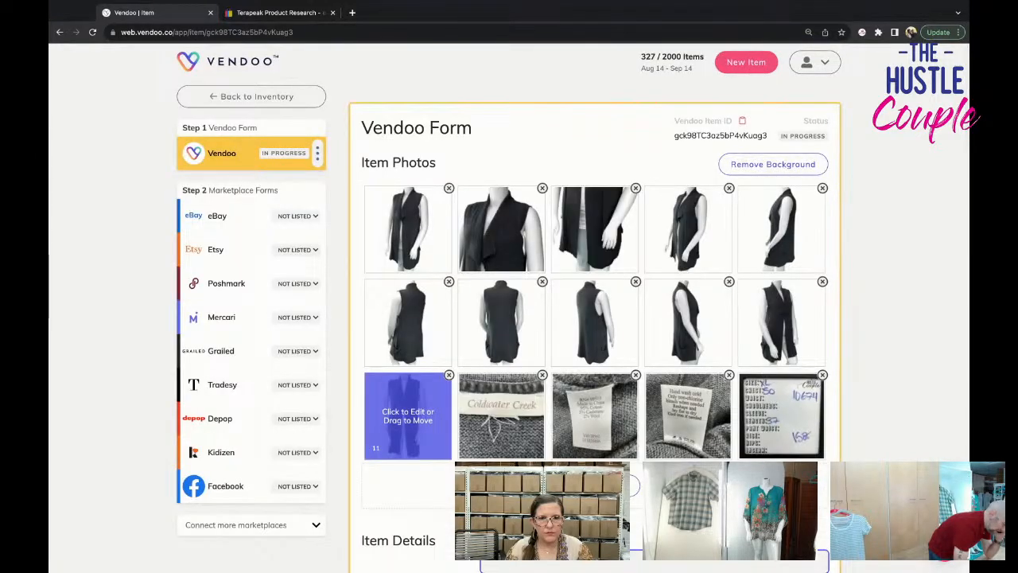
# Enter the vest's title as "Coldwater Creek womens Size XL Knit Sweater Vest Gray Long Cotton Cashmere Blend".
pyautogui.scroll(-2, 446, 419)
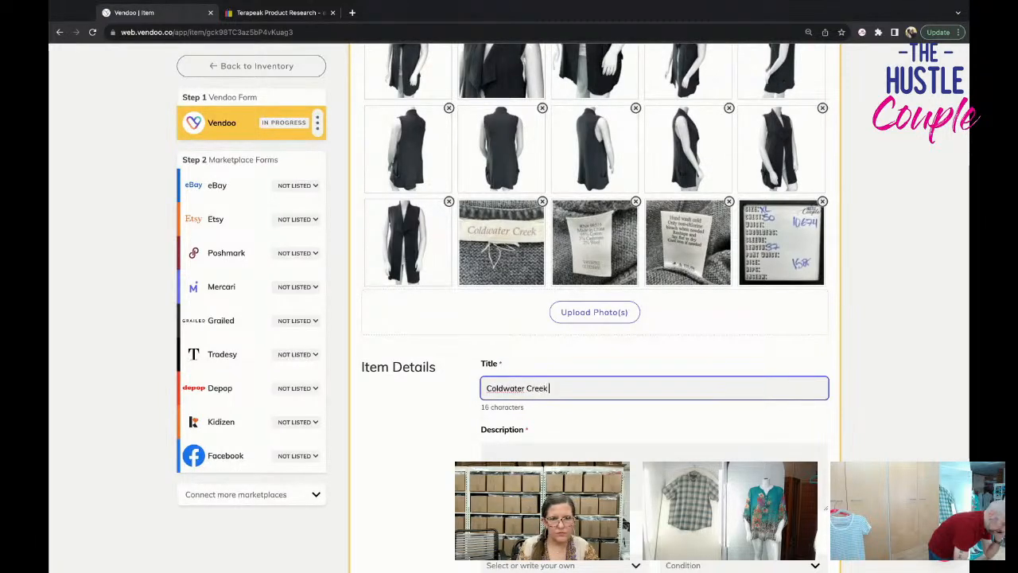
pyautogui.write('omens Size XL')
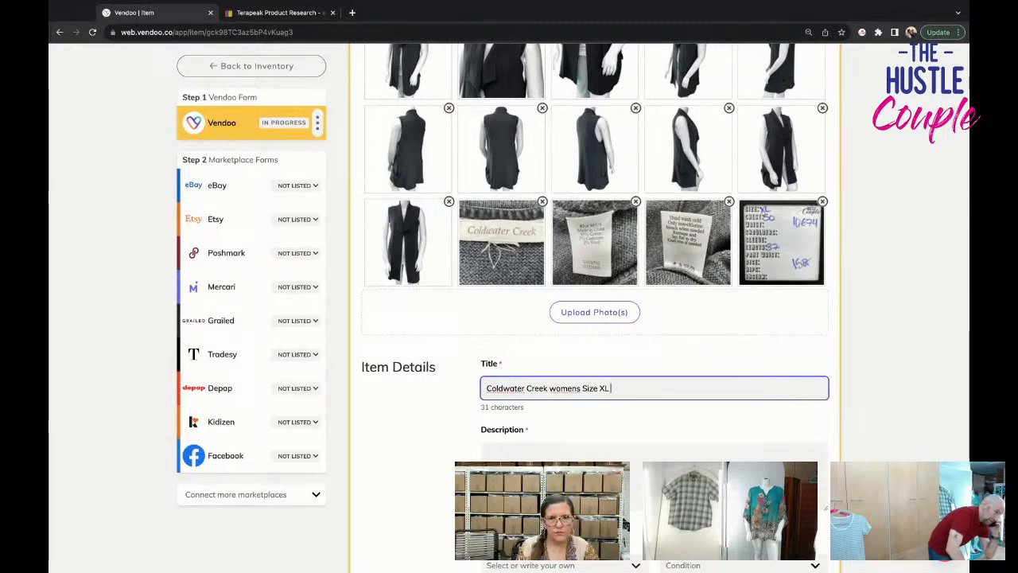
pyautogui.write(' Knit')
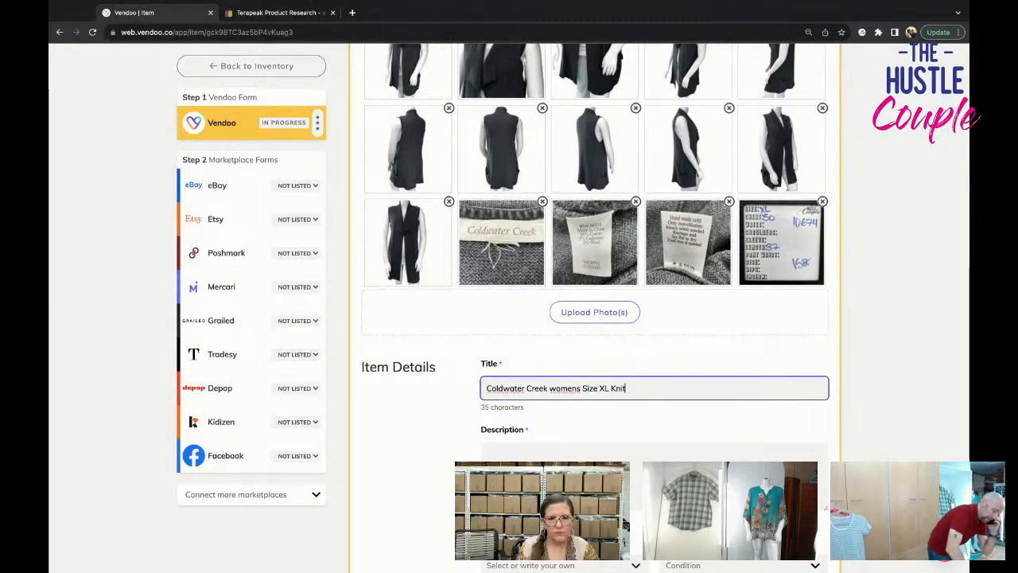
pyautogui.write(' Sweater Ve')
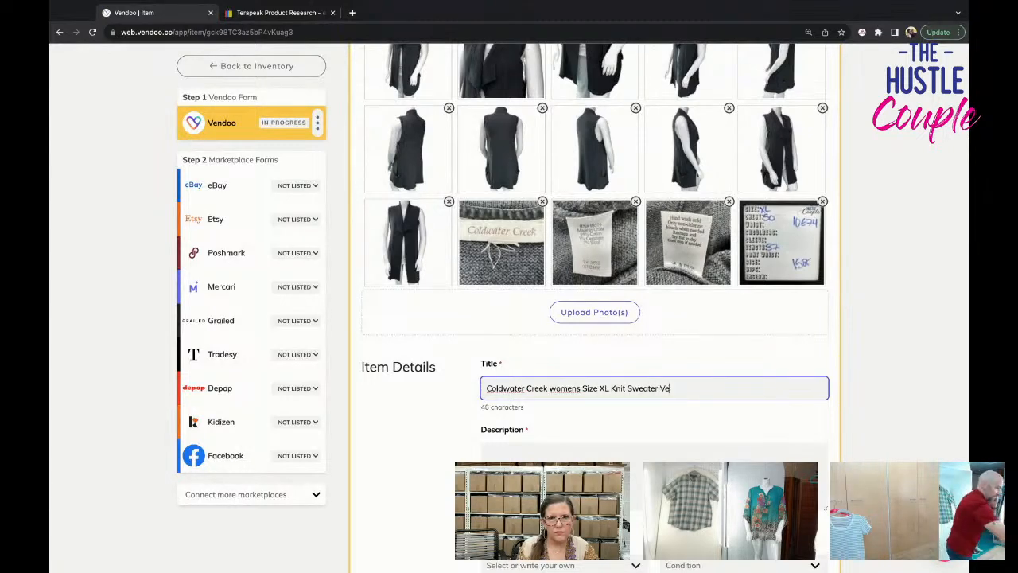
pyautogui.write('st Gray L')
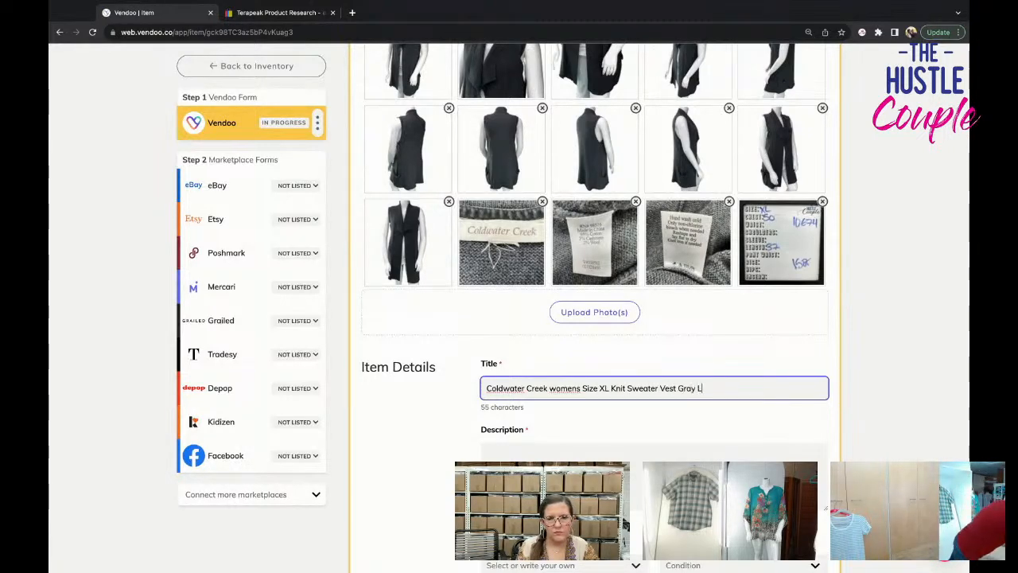
pyautogui.write('ong')
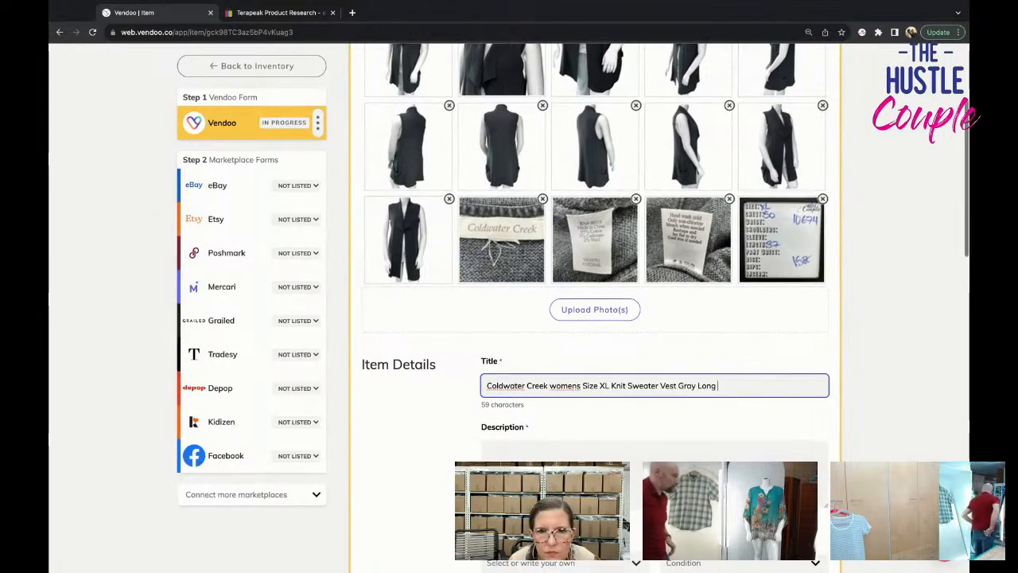
pyautogui.scroll(1, 595, 308)
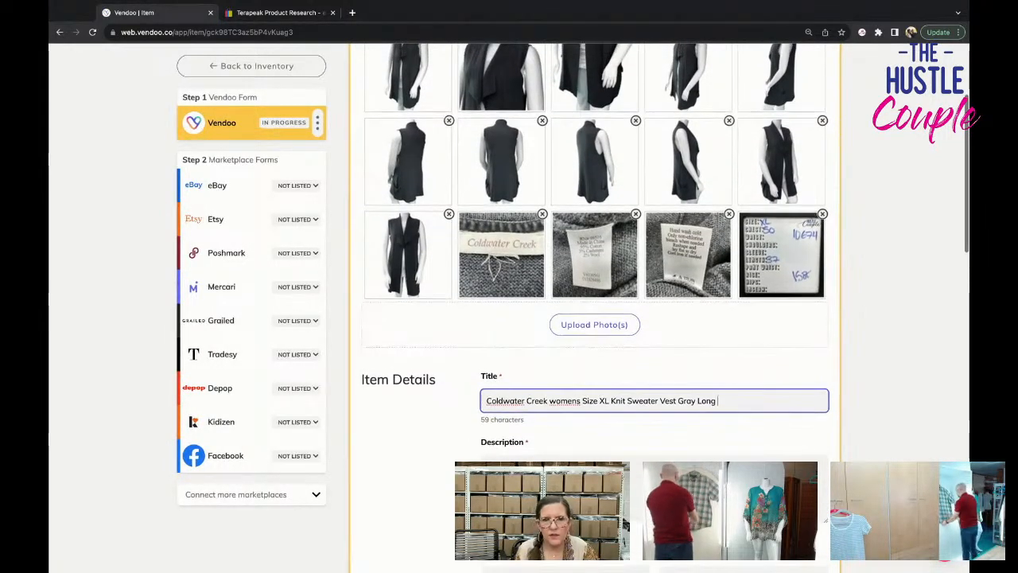
pyautogui.write('Cotton Ca')
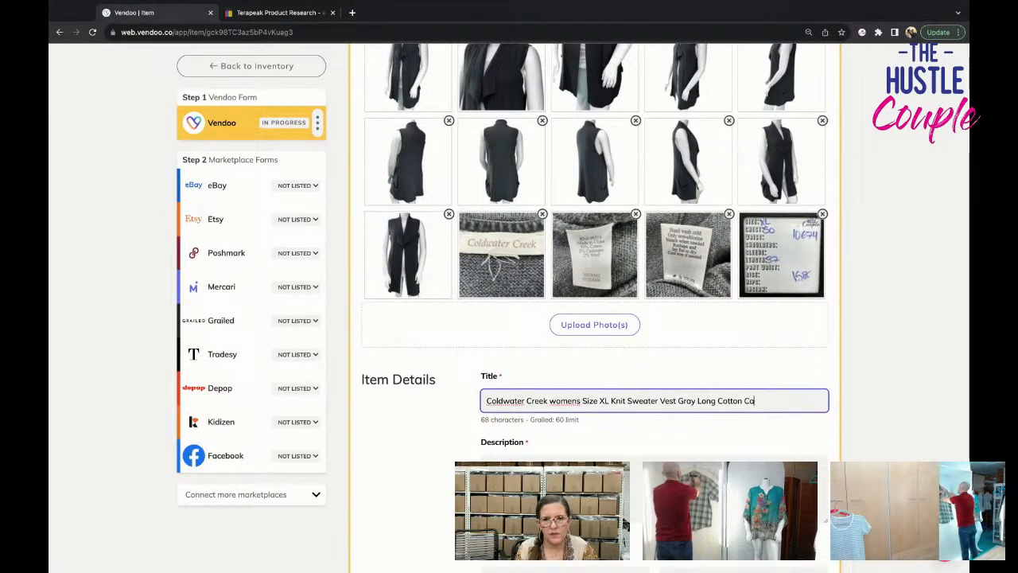
pyautogui.write('shmere Blend')
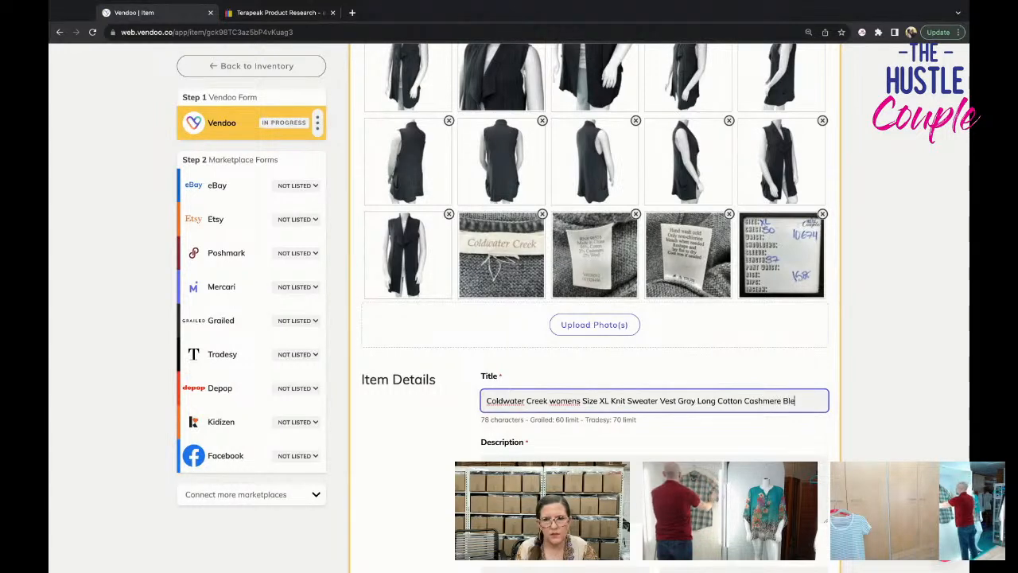
# Copy the title into the description and add lines for Excellent Pre-Owned Condition, detailed measurements in last photos, and No Rips, Stains, or Tears.
pyautogui.doubleClick(512, 400)
pyautogui.tripleClick(499, 400)
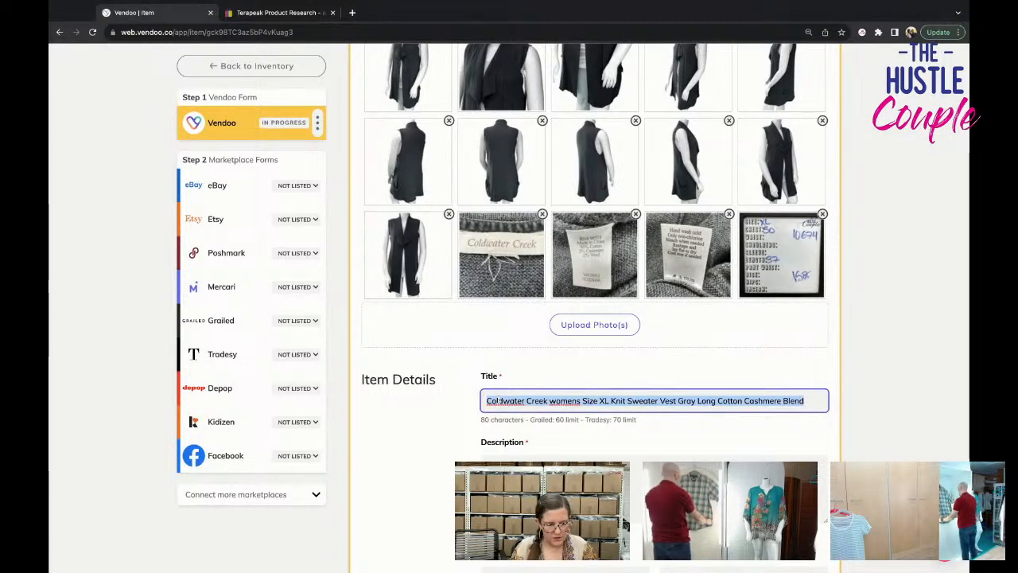
pyautogui.press('super+c')
pyautogui.click(509, 479)
pyautogui.press('super+v')
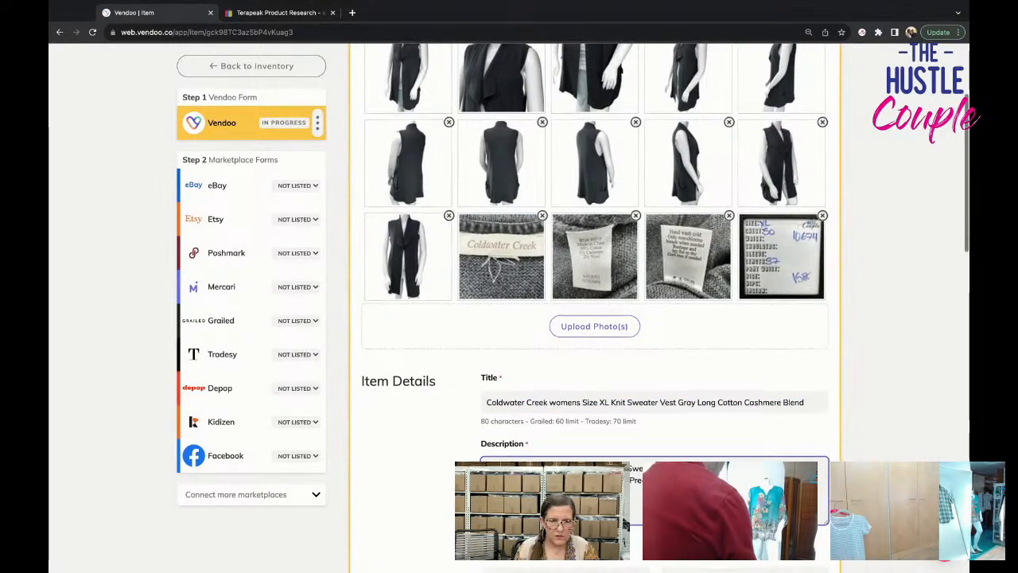
pyautogui.scroll(-1, 641, 478)
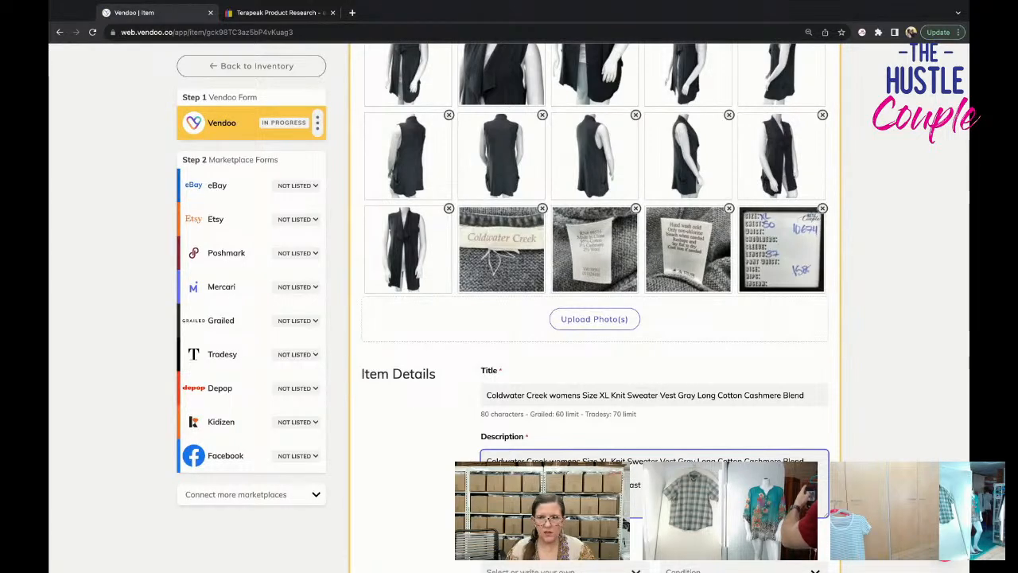
# Set the vest's brand to Coldwater Creek and its condition to Pre-Owned.
pyautogui.scroll(-2, 595, 318)
pyautogui.click(556, 469)
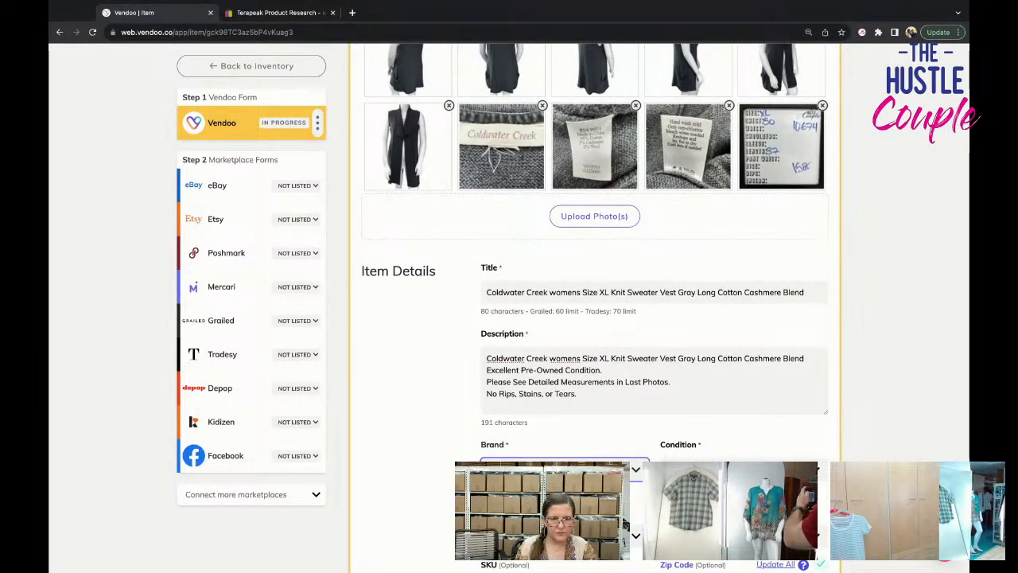
pyautogui.scroll(-1, 595, 318)
pyautogui.click(740, 431)
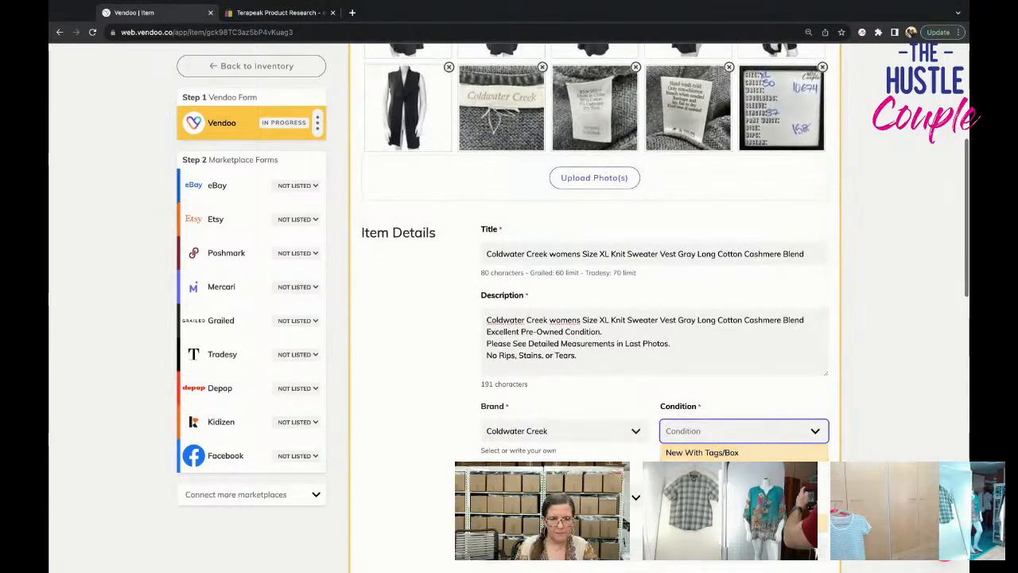
pyautogui.click(716, 523)
# Add the description line "NOTE- Size Tag is Missing, but Measurements Indicate a Size" and select that line.
pyautogui.click(612, 366)
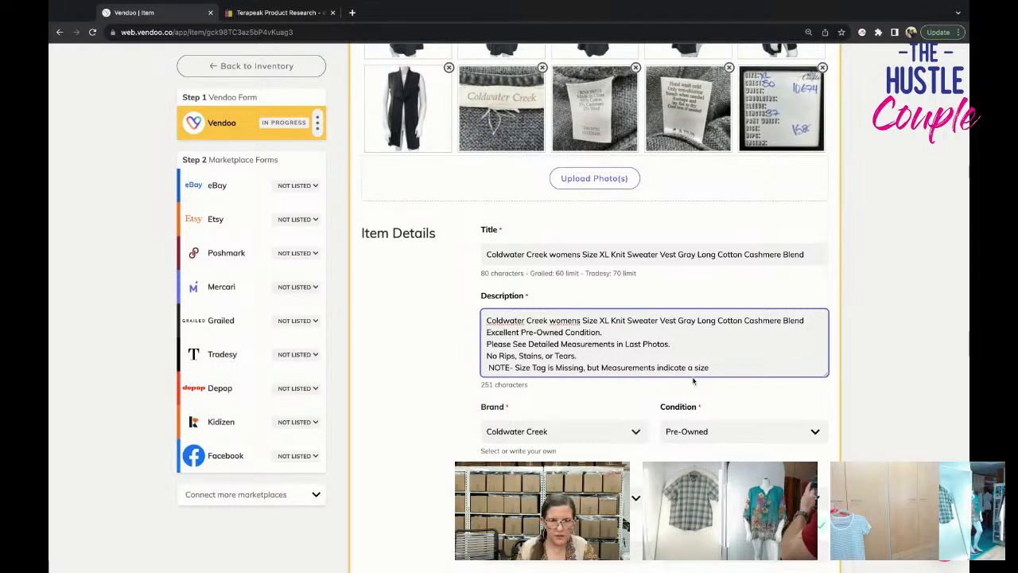
pyautogui.press('BackSpace')
pyautogui.write('I')
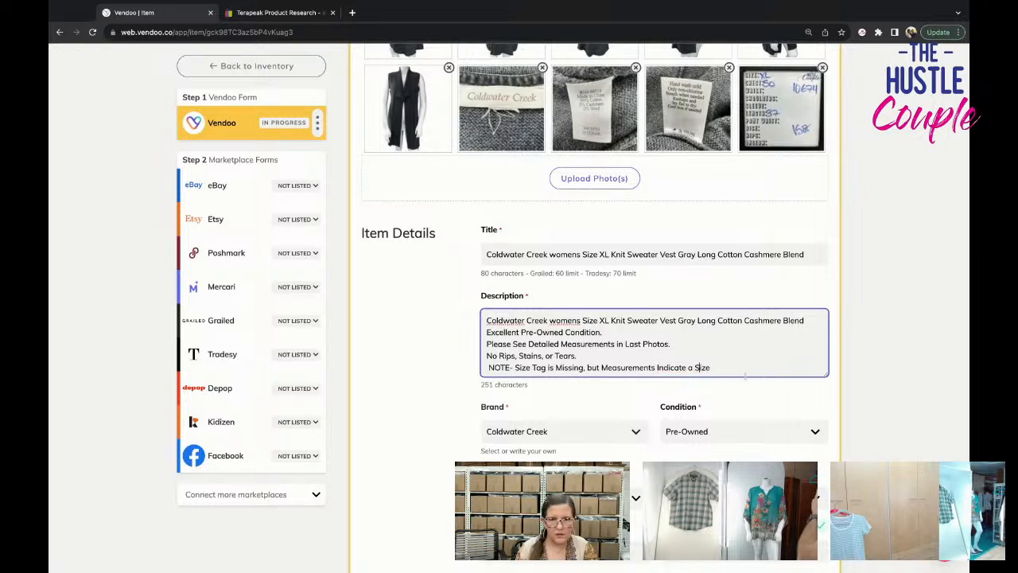
pyautogui.press('shift+super+Left')
pyautogui.press('Left')
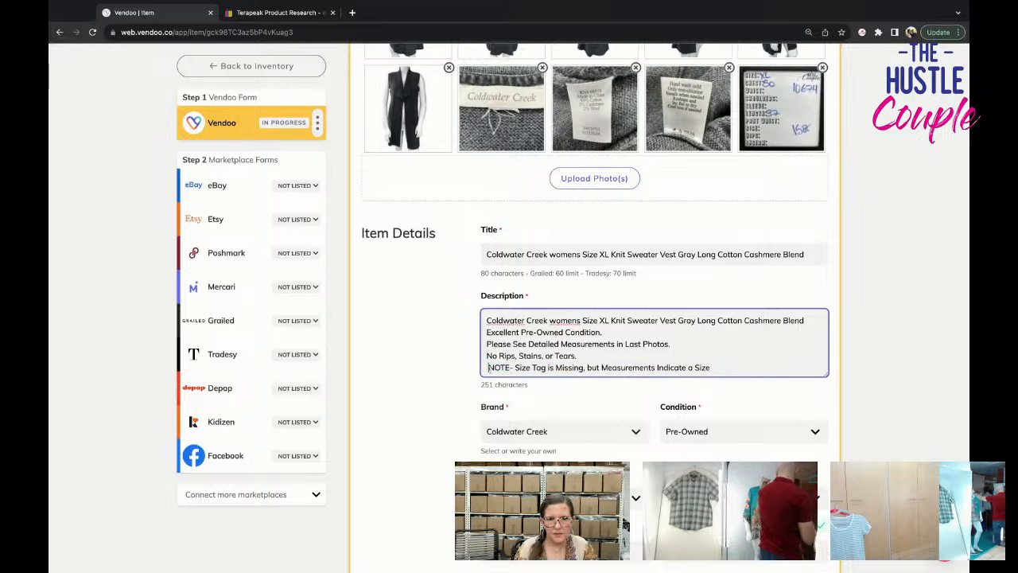
pyautogui.press('Delete')
pyautogui.press('shift+super+Right')
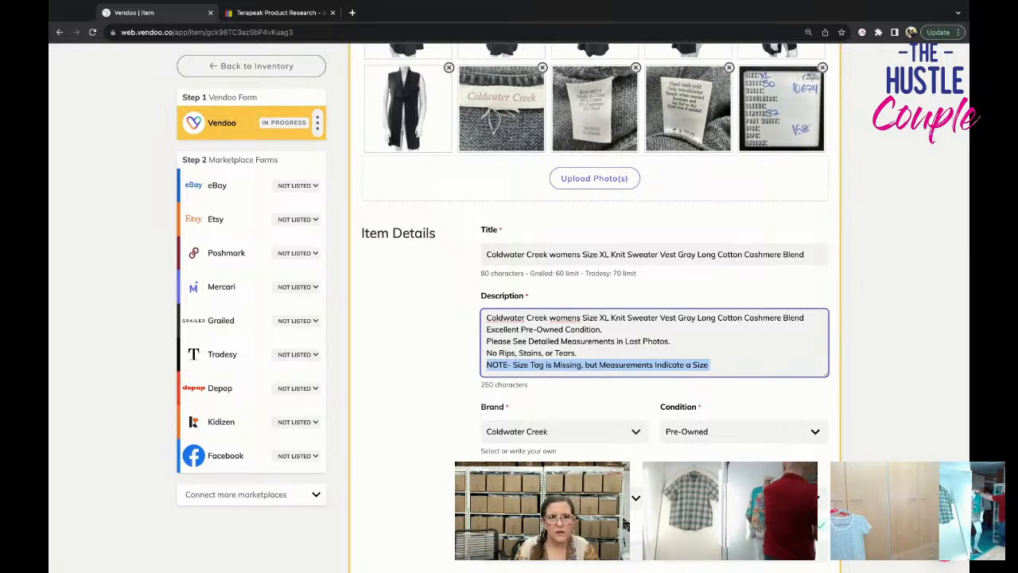
pyautogui.press('super+Tab')
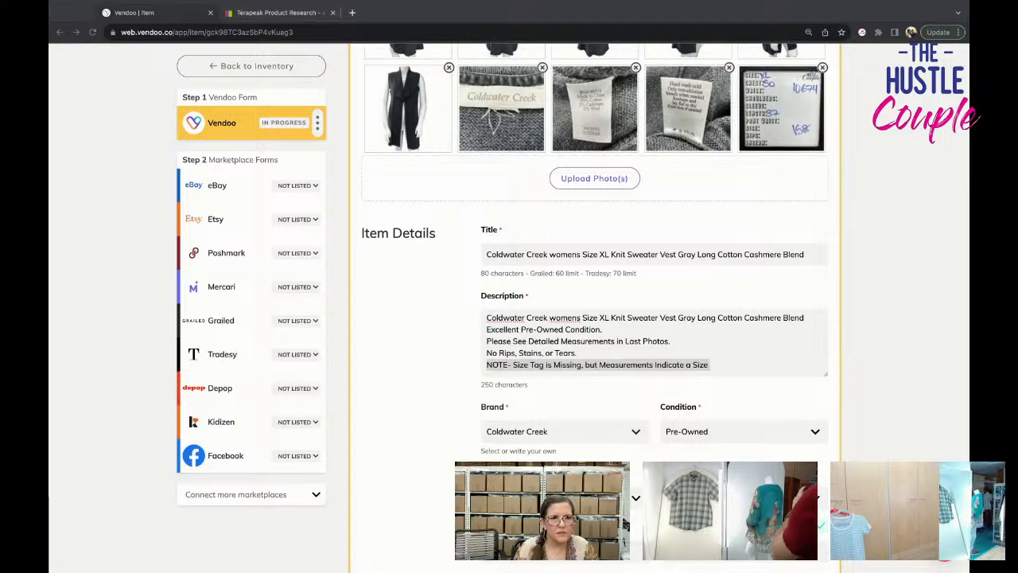
pyautogui.click(223, 158)
# Set the primary color to Gray and the SKU to 10674.
pyautogui.scroll(-1, 645, 374)
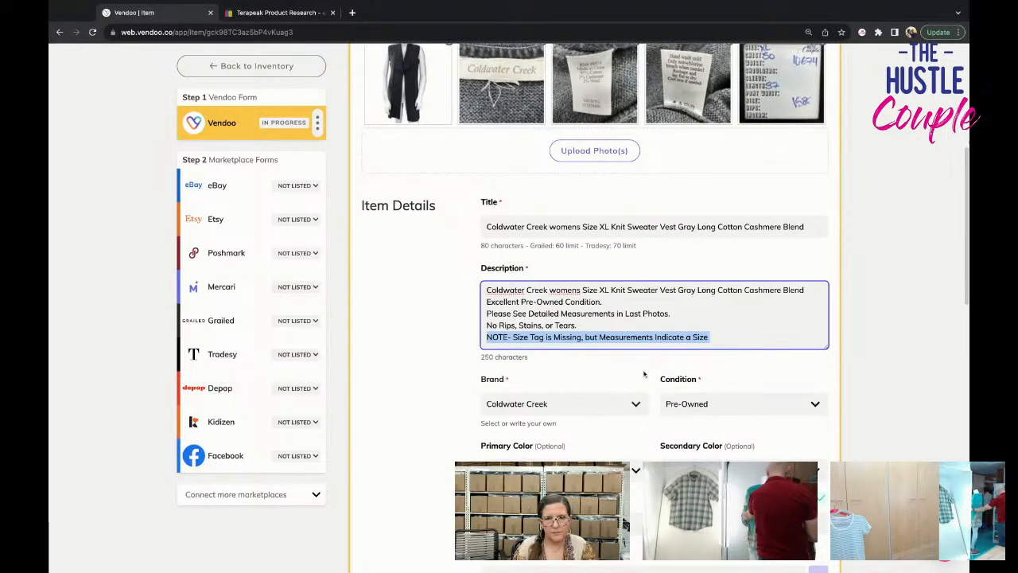
pyautogui.scroll(1, 645, 374)
pyautogui.click(574, 475)
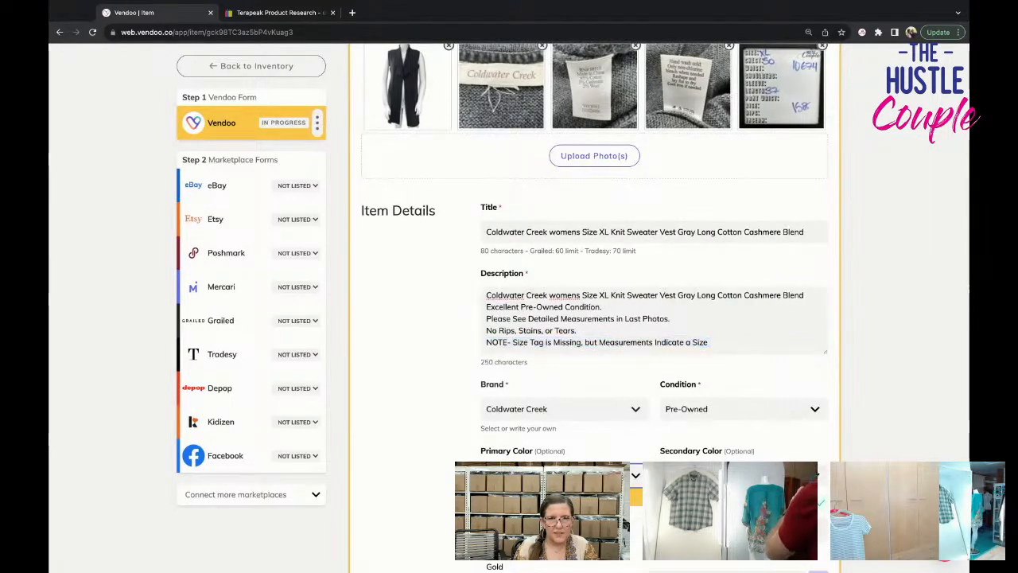
pyautogui.write('gray')
pyautogui.press('Return')
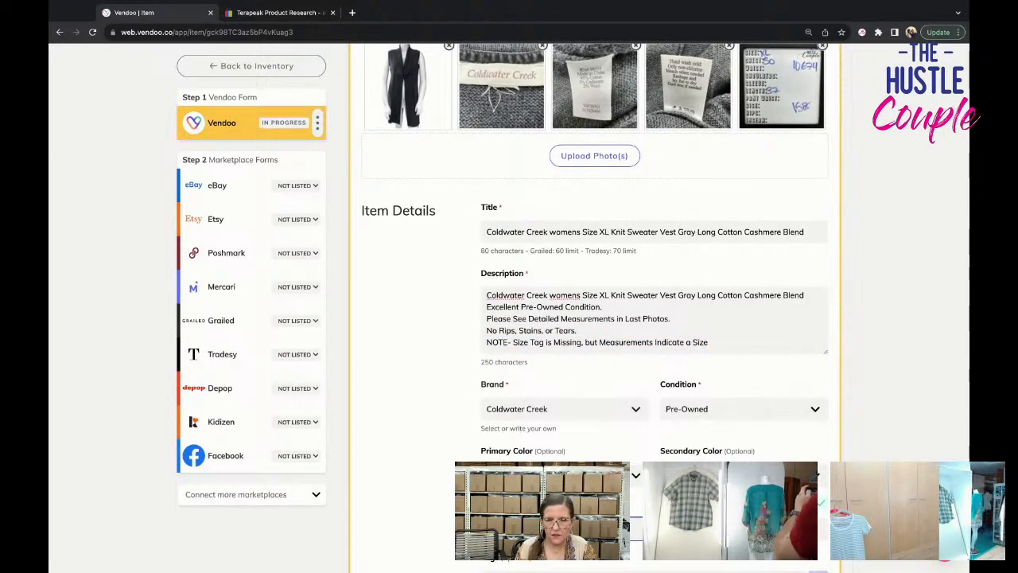
pyautogui.scroll(-3, 595, 302)
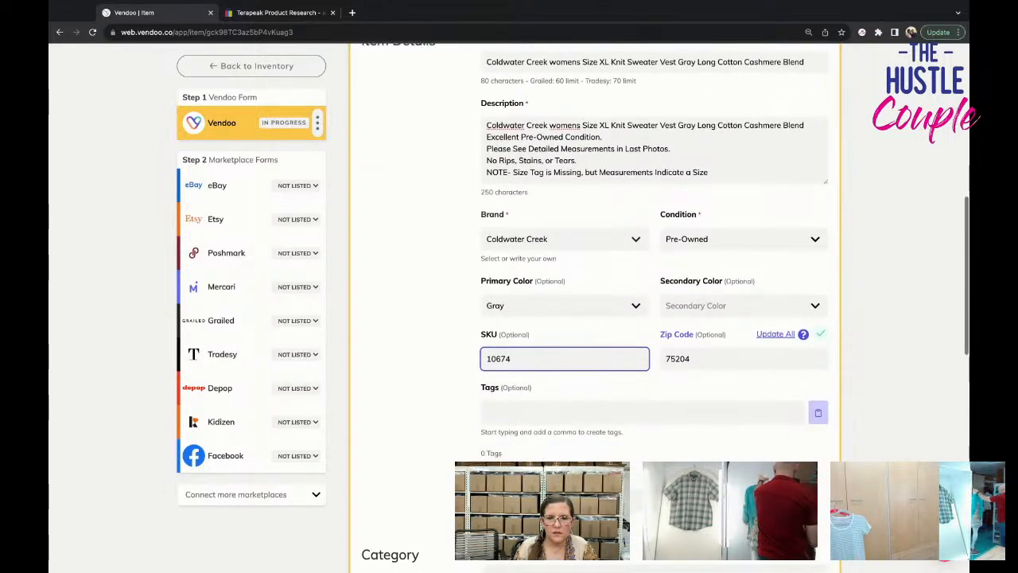
# Choose the Women's Clothing > Sweaters category and set the package weight to 15 oz.
pyautogui.scroll(-1, 612, 455)
pyautogui.click(612, 443)
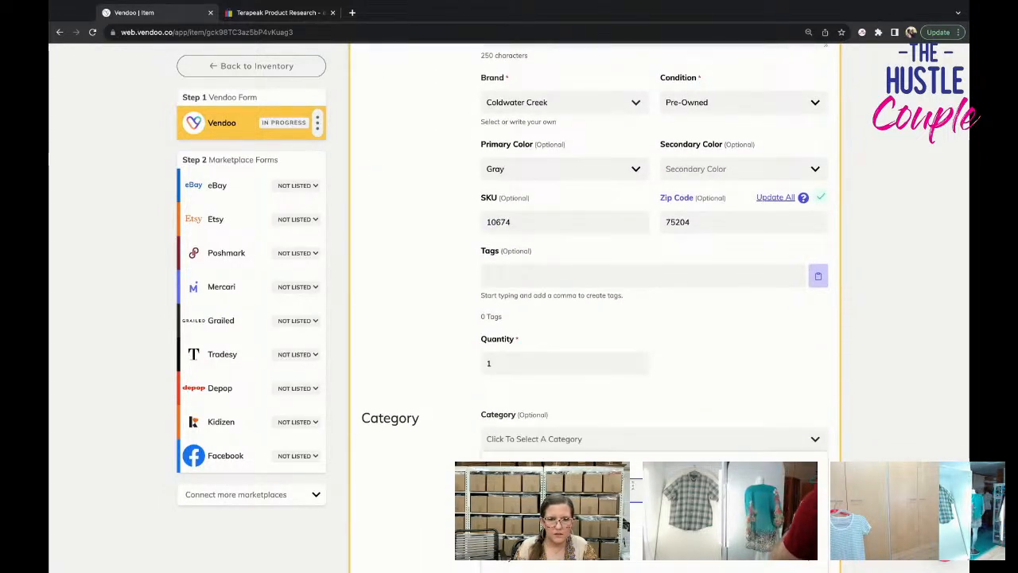
pyautogui.write('sweater')
pyautogui.scroll(-1, 633, 484)
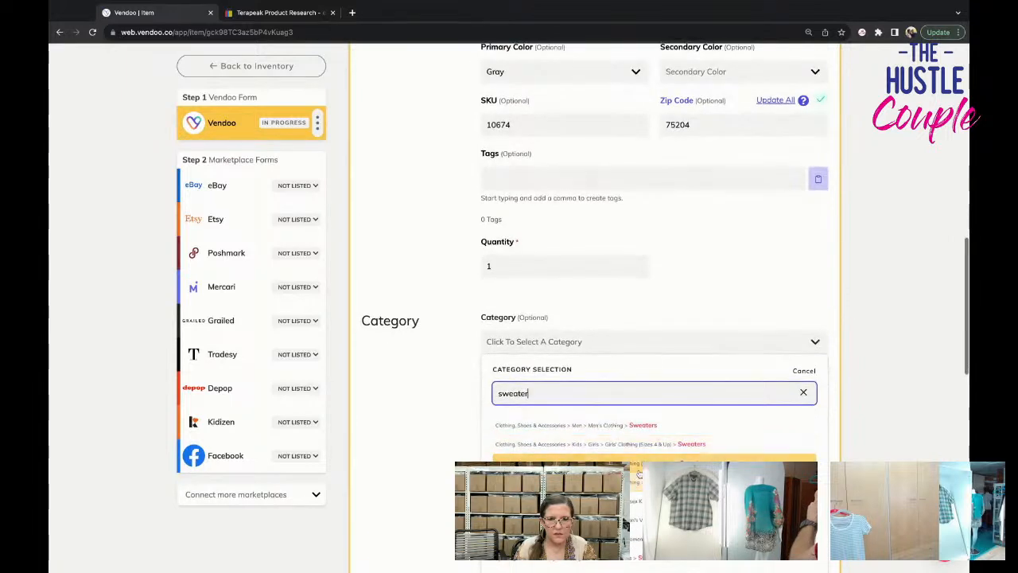
pyautogui.click(634, 482)
pyautogui.scroll(-1, 636, 358)
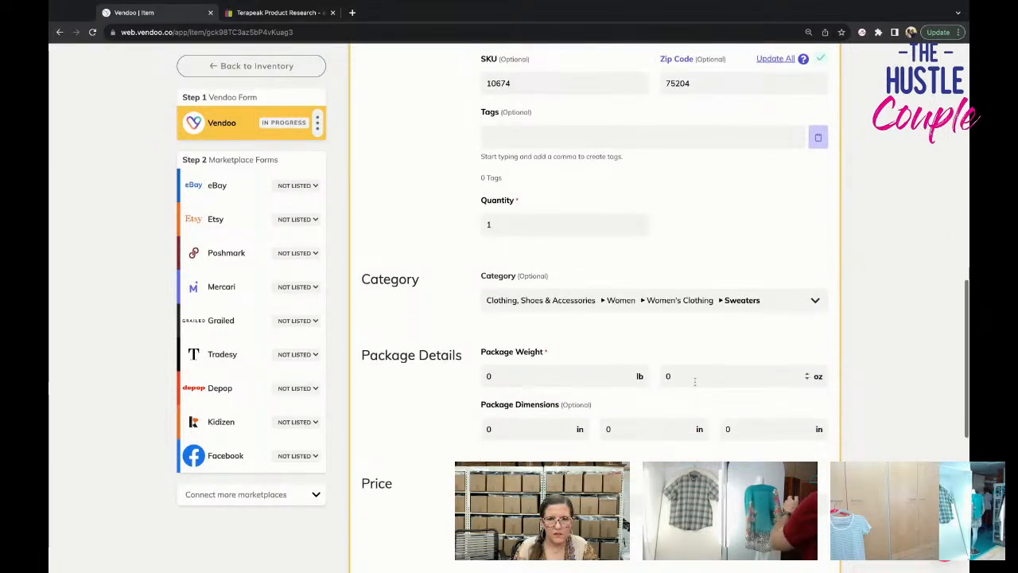
pyautogui.click(664, 377)
pyautogui.write('15')
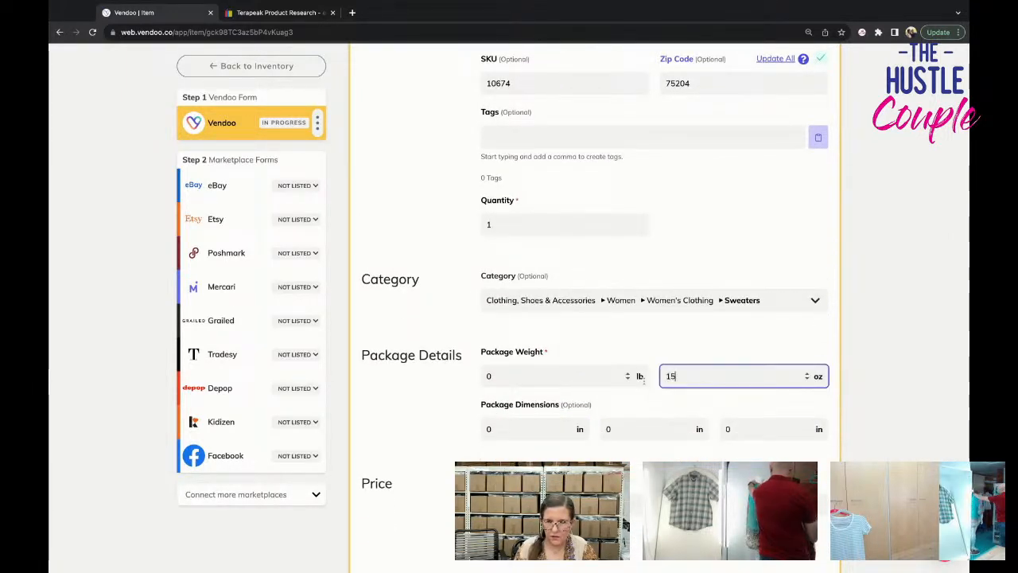
# Set the listing price to $34.95 and the cost of goods to $3, and save the Vendoo form.
pyautogui.click(573, 504)
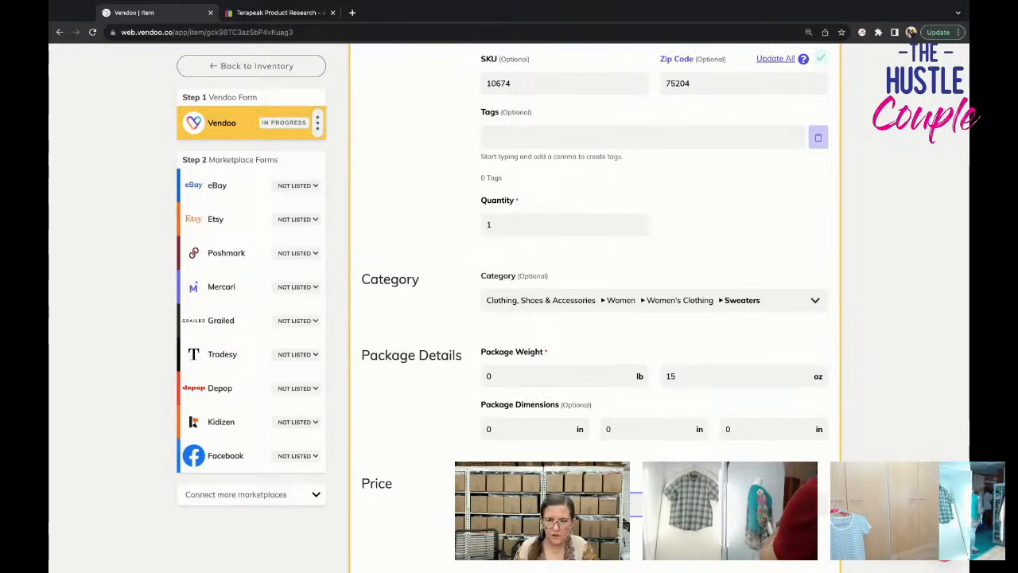
pyautogui.scroll(-1, 652, 319)
pyautogui.press('Tab')
pyautogui.write('3')
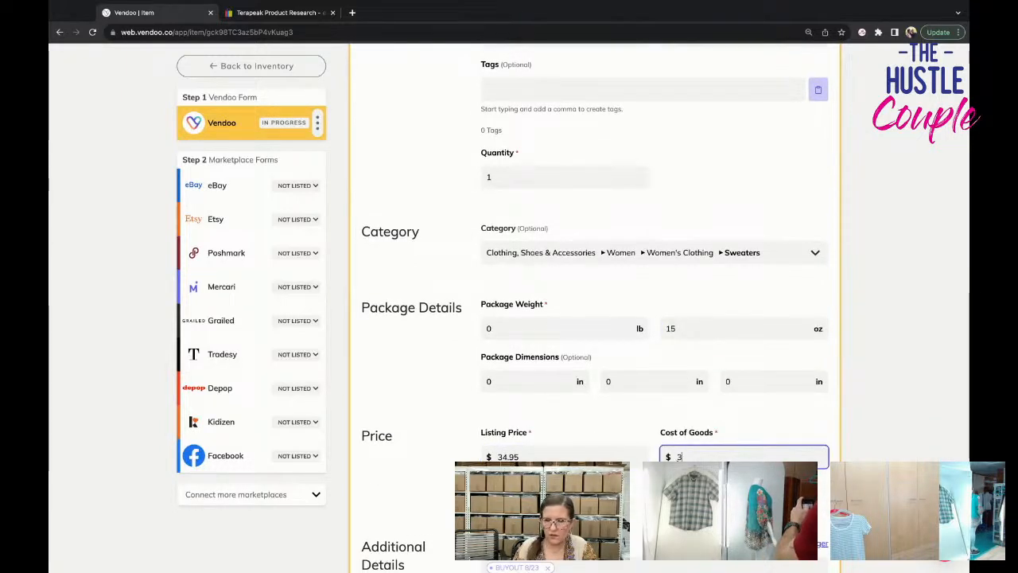
pyautogui.scroll(-2, 383, 492)
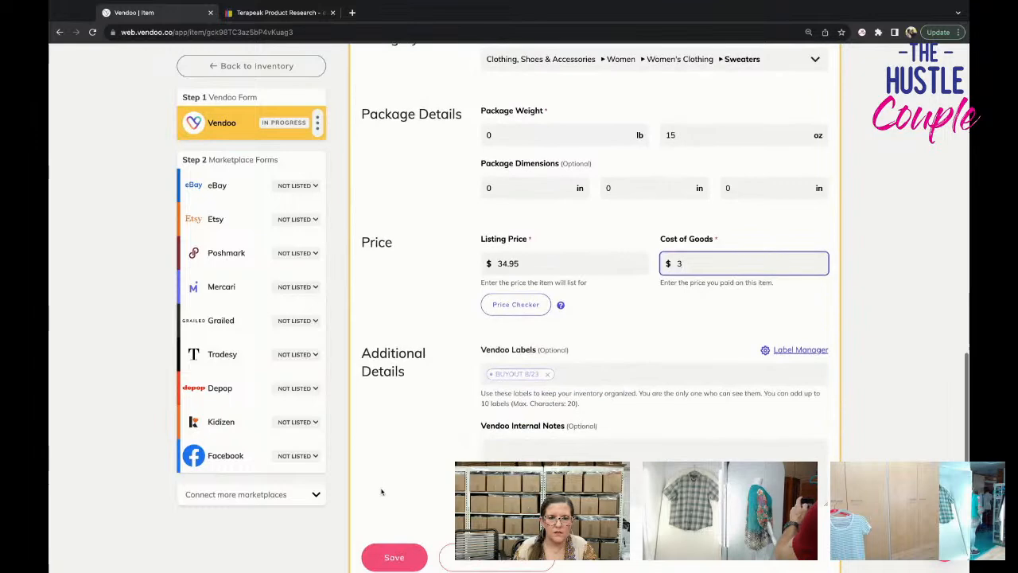
pyautogui.scroll(-2, 415, 535)
pyautogui.click(411, 523)
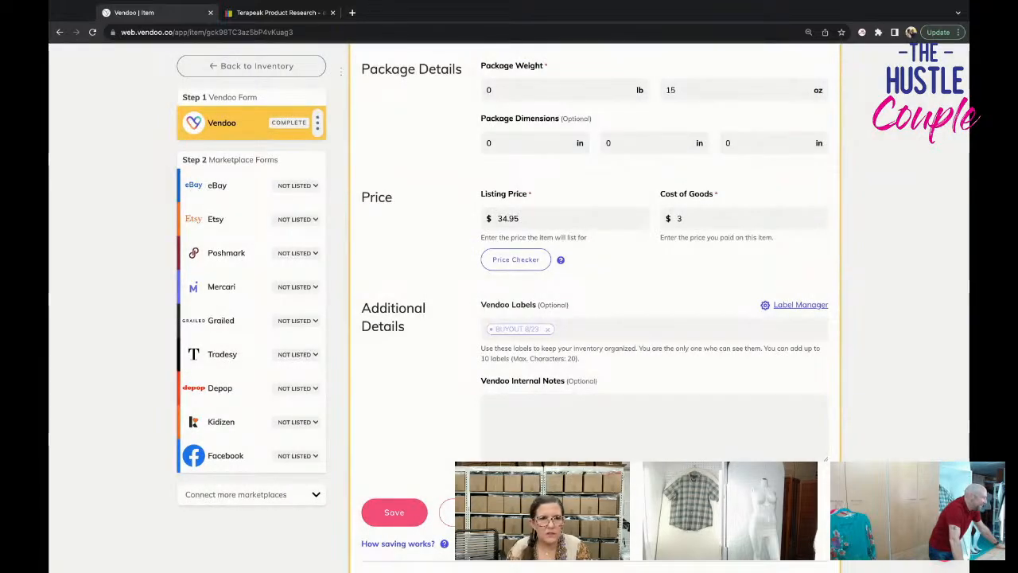
# Open the vest's eBay form and set the size to XL and the style to Vest.
pyautogui.click(229, 190)
pyautogui.scroll(-2, 586, 343)
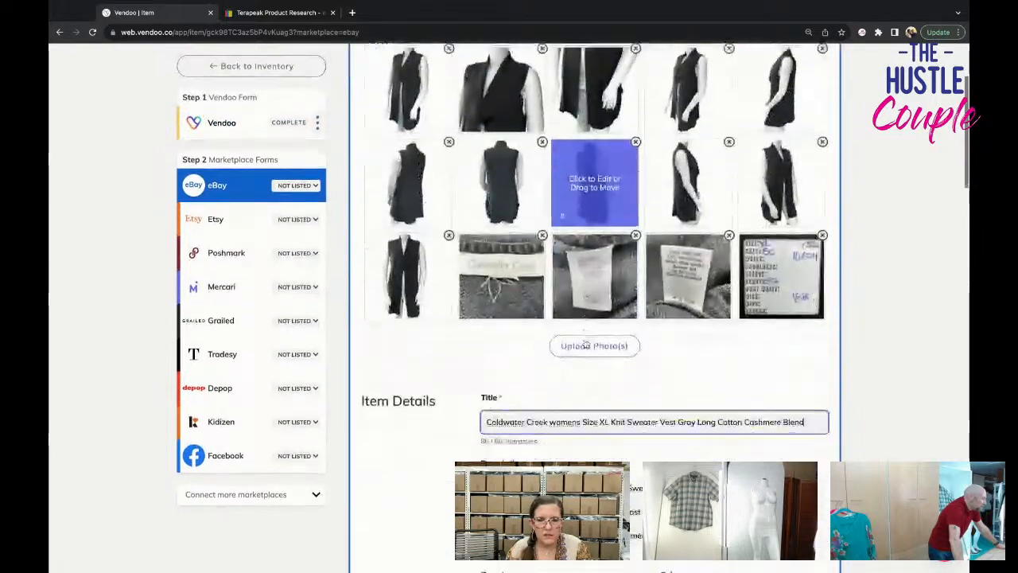
pyautogui.scroll(-3, 586, 343)
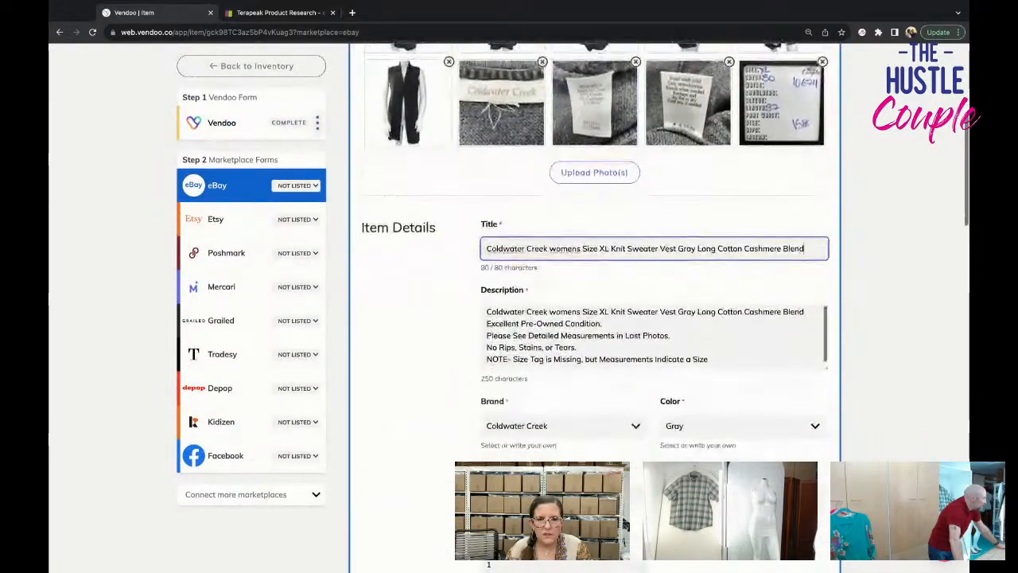
pyautogui.scroll(-7, 564, 302)
pyautogui.click(564, 279)
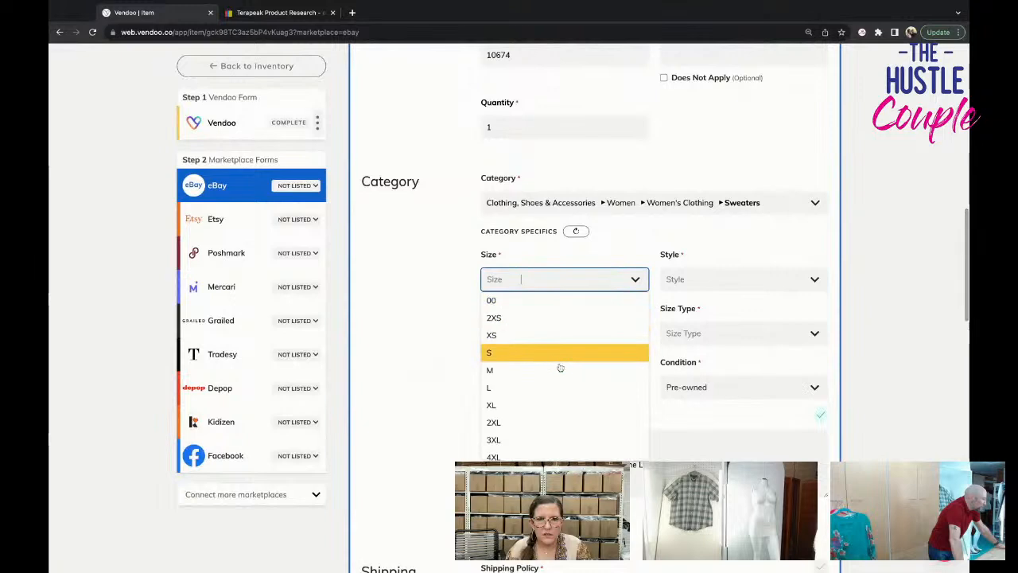
pyautogui.click(568, 405)
pyautogui.click(700, 280)
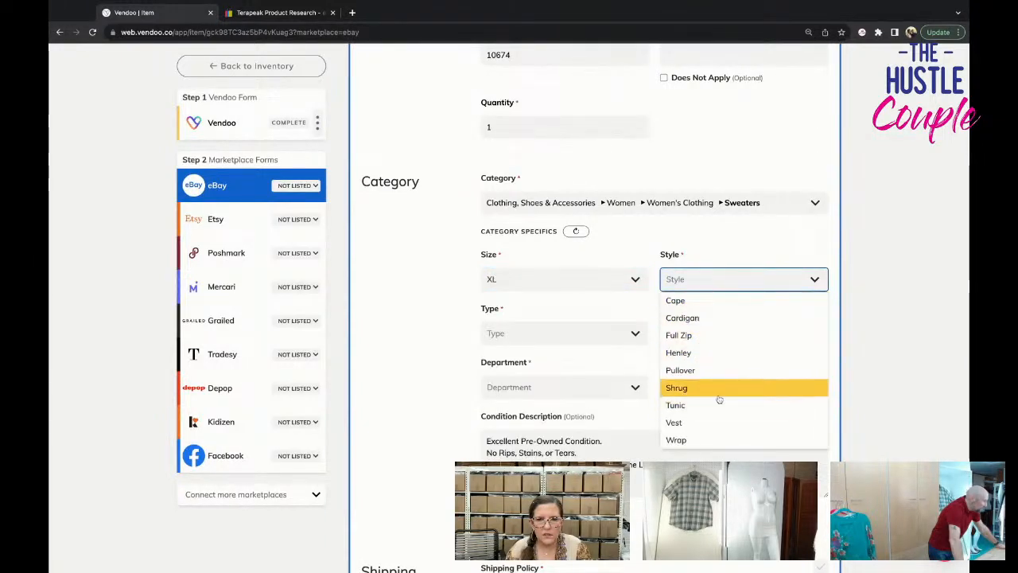
pyautogui.click(711, 422)
# Set the eBay type to Sweater, the size type to Regular and the department to Women.
pyautogui.click(574, 332)
pyautogui.click(579, 354)
pyautogui.click(717, 340)
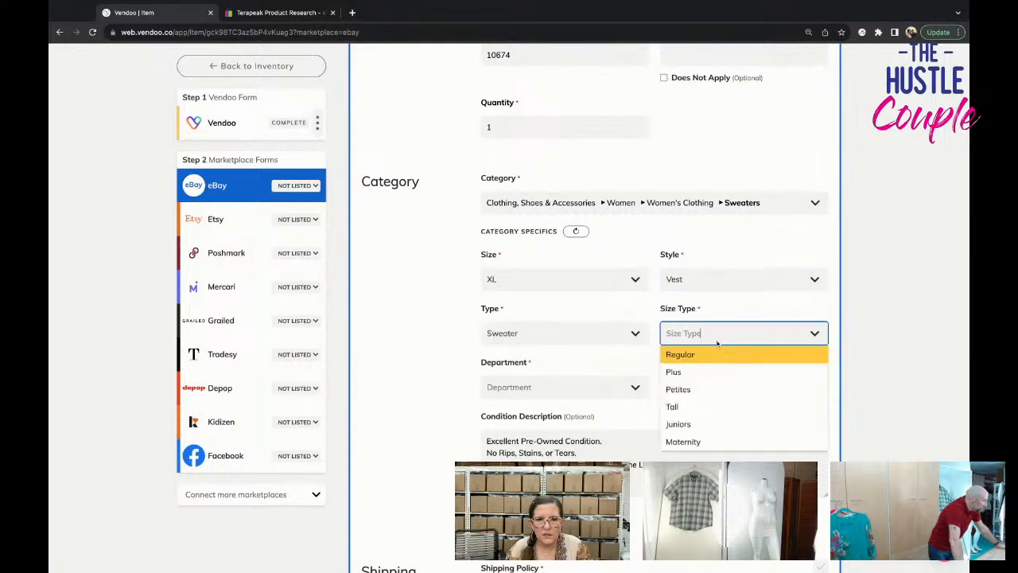
pyautogui.click(723, 355)
pyautogui.click(564, 386)
pyautogui.click(524, 415)
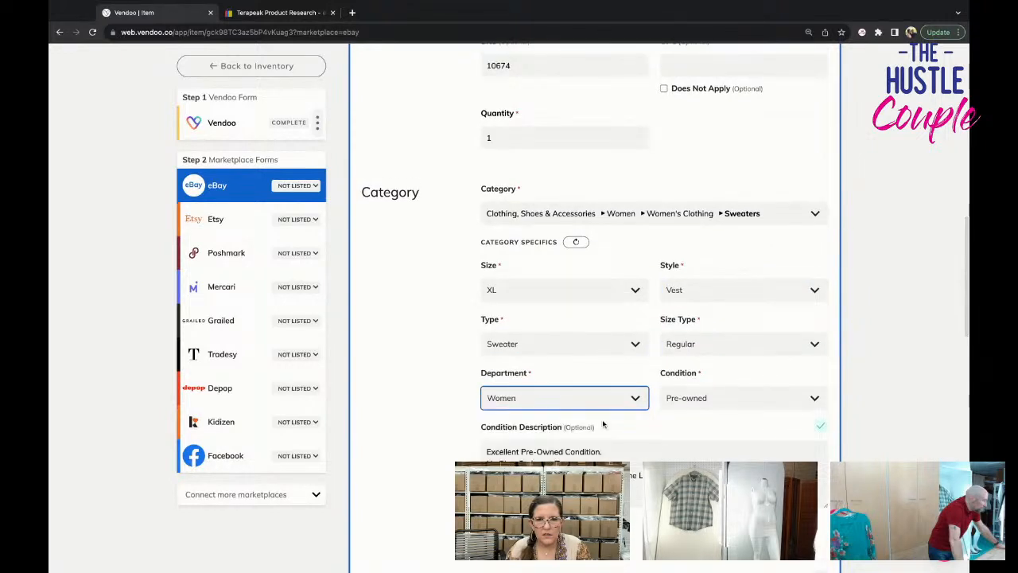
# Complete the size note in the eBay form's description with "XL" and select the whole note line.
pyautogui.scroll(-3, 585, 428)
pyautogui.click(569, 357)
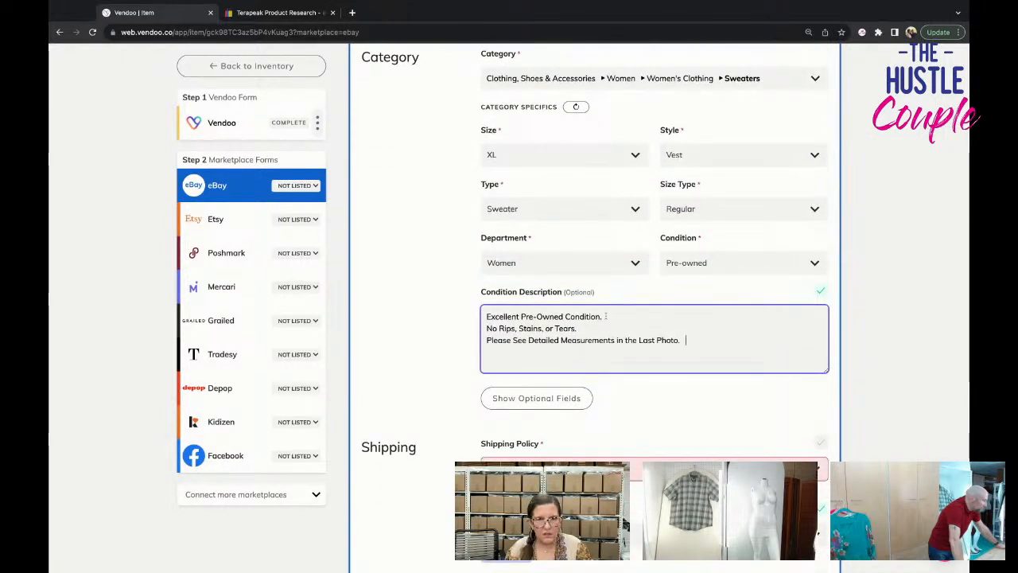
pyautogui.scroll(15, 606, 316)
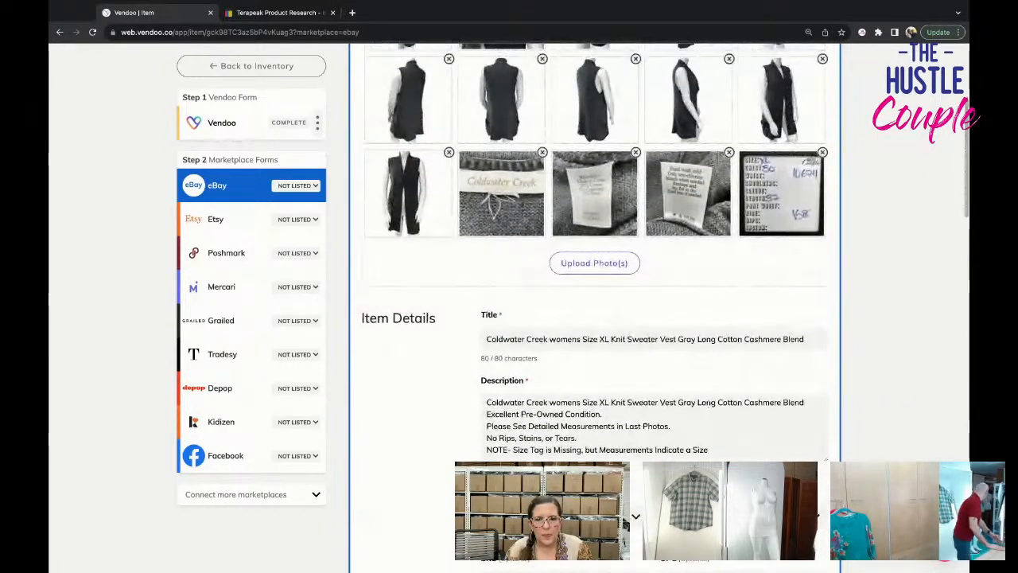
pyautogui.click(696, 449)
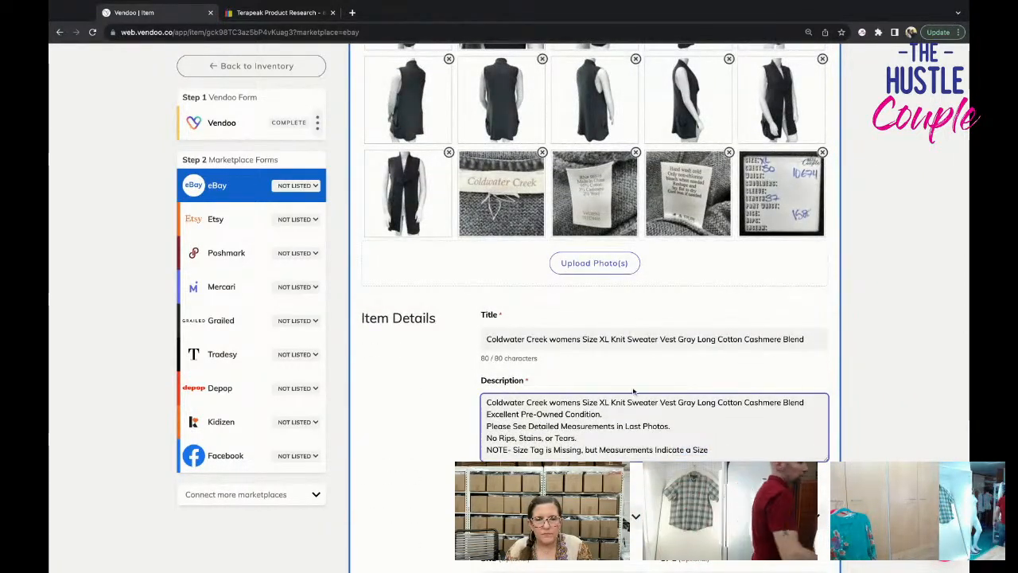
pyautogui.write('XL')
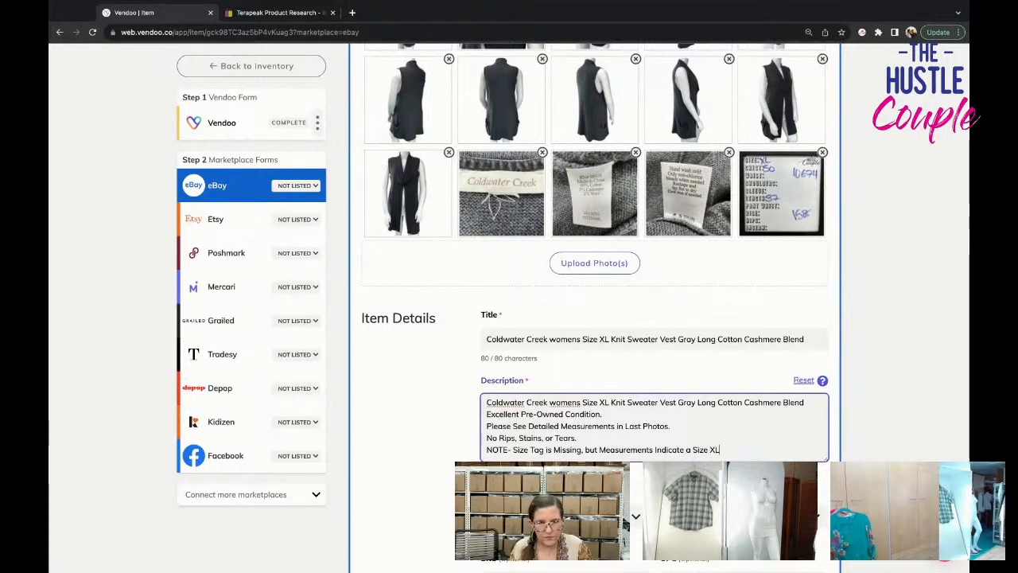
pyautogui.moveTo(738, 454); pyautogui.dragTo(485, 450)
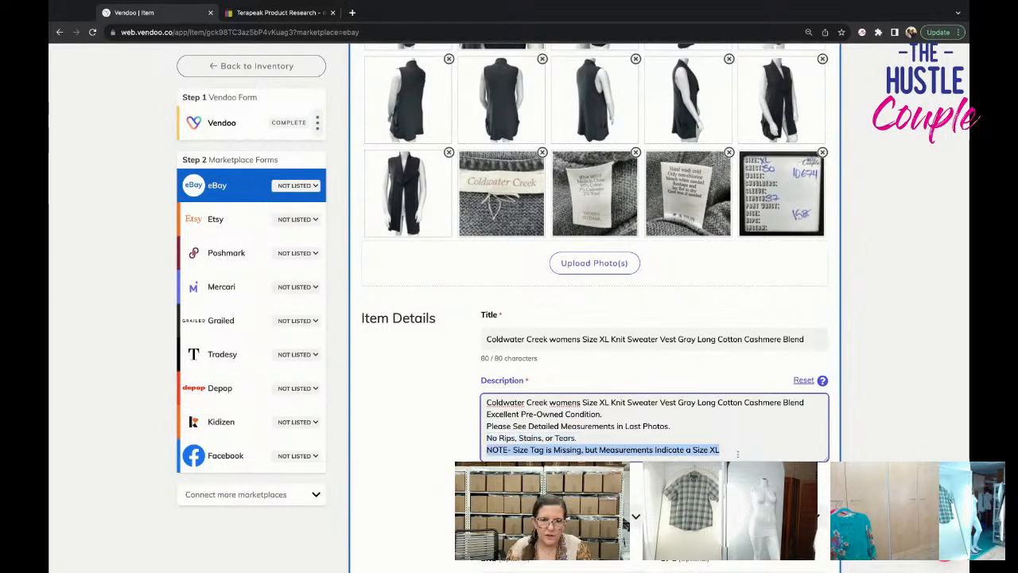
# Complete the size note in the Vendoo form's description with "XL" and update the description on all marketplace forms.
pyautogui.click(231, 122)
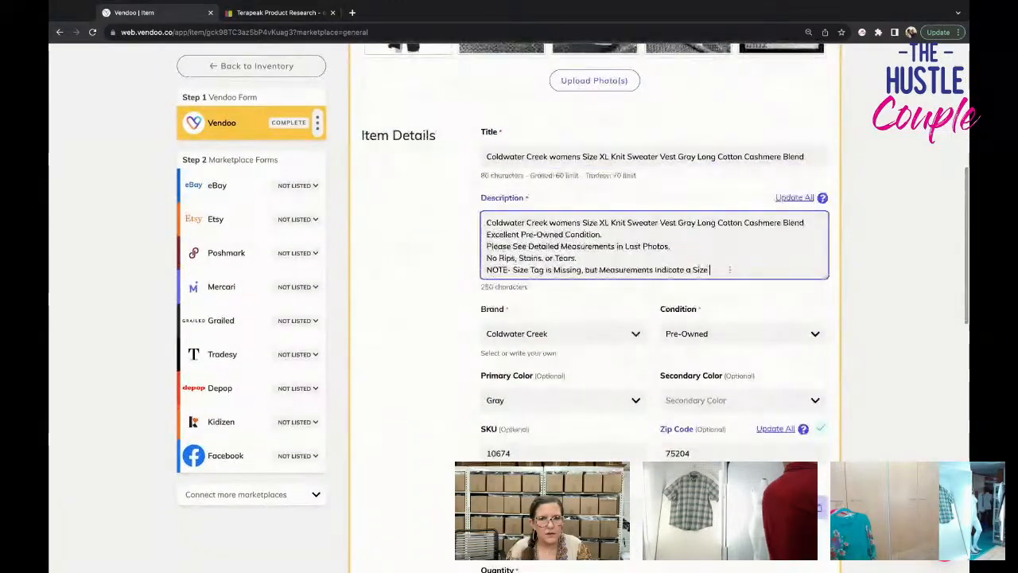
pyautogui.write('XL')
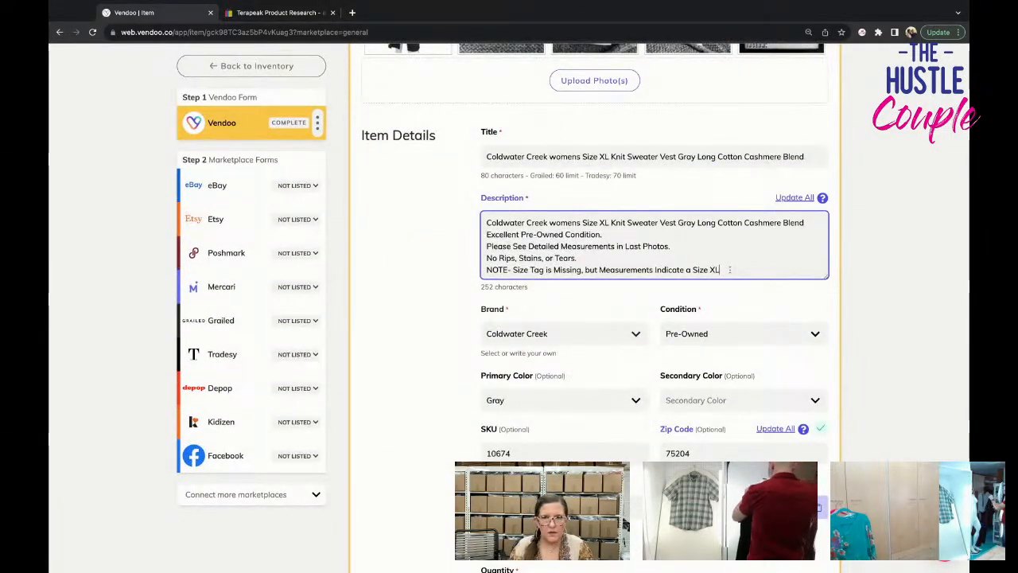
pyautogui.click(795, 197)
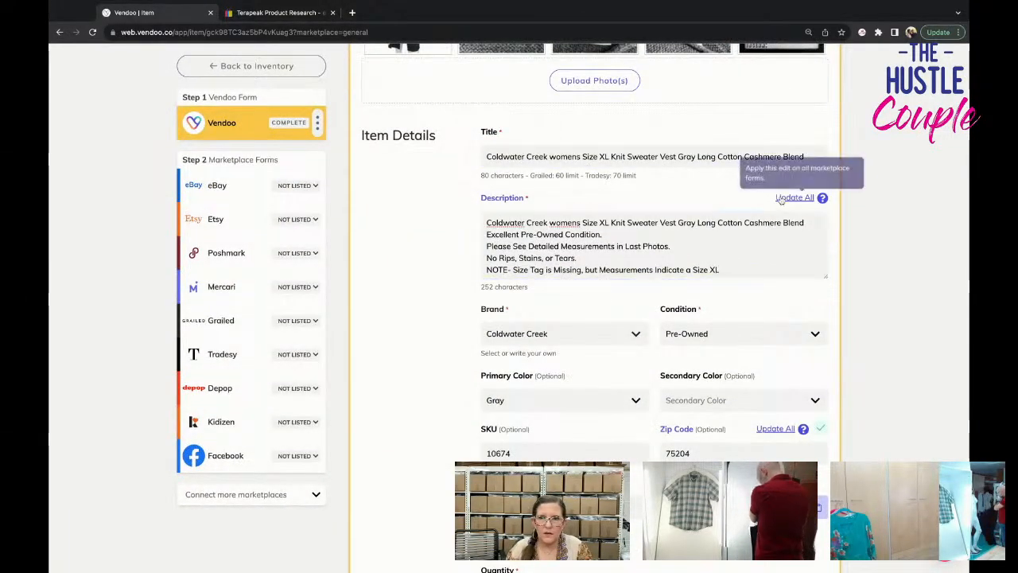
# Reopen the vest's eBay form and set the size to XL and the style to Vest.
pyautogui.click(256, 189)
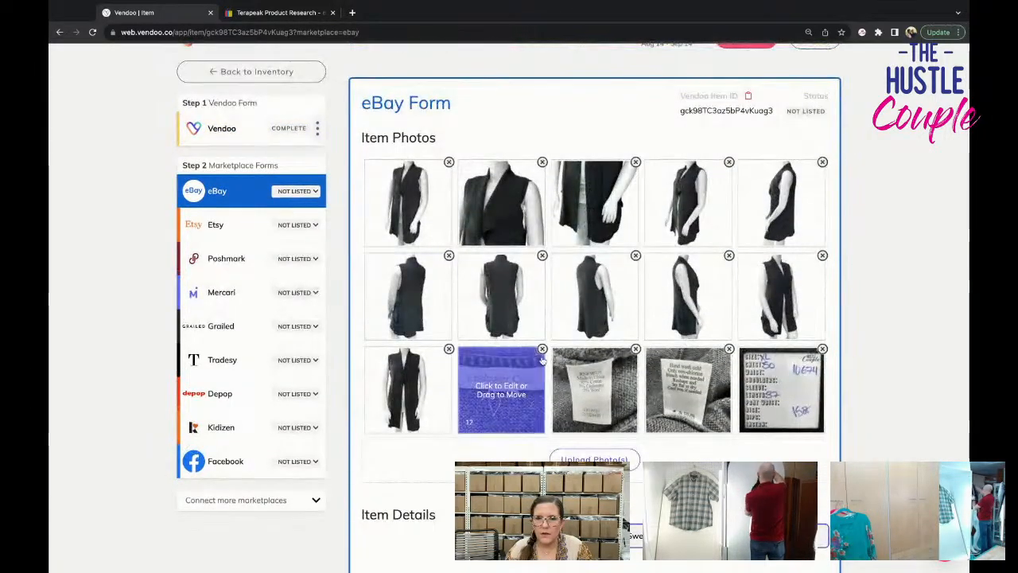
pyautogui.scroll(-5, 542, 360)
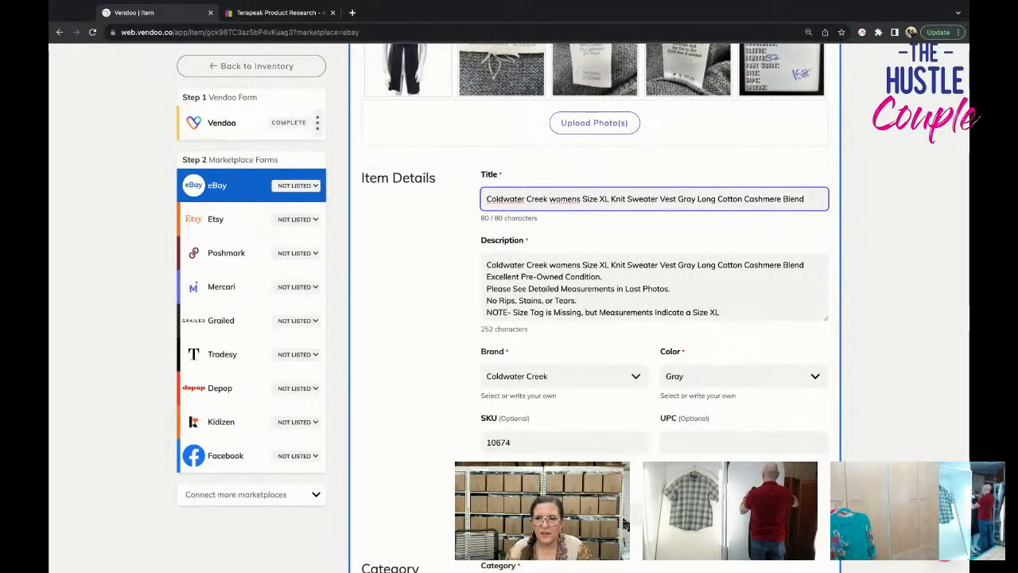
pyautogui.scroll(-3, 595, 318)
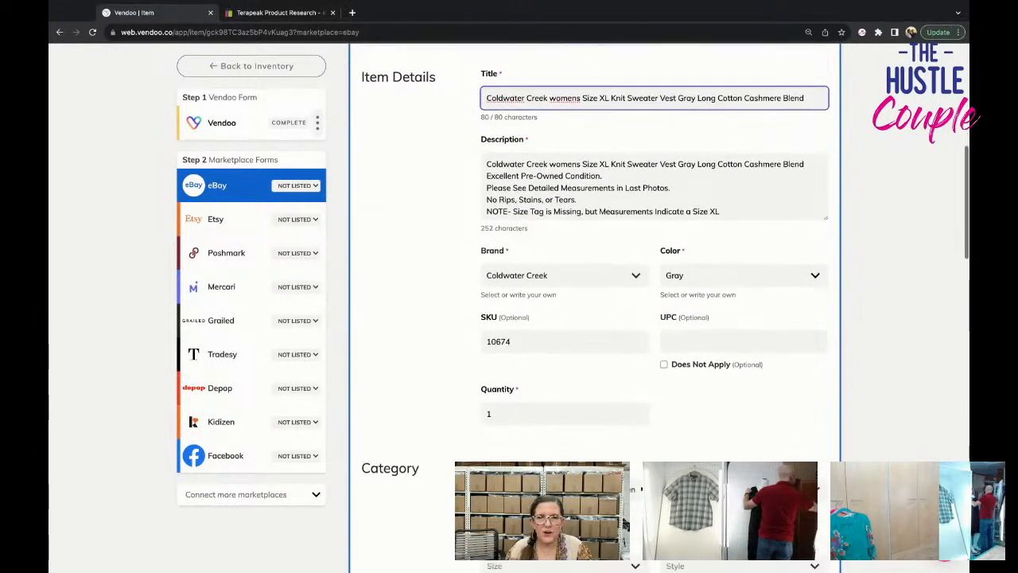
pyautogui.scroll(-1, 541, 370)
pyautogui.click(532, 386)
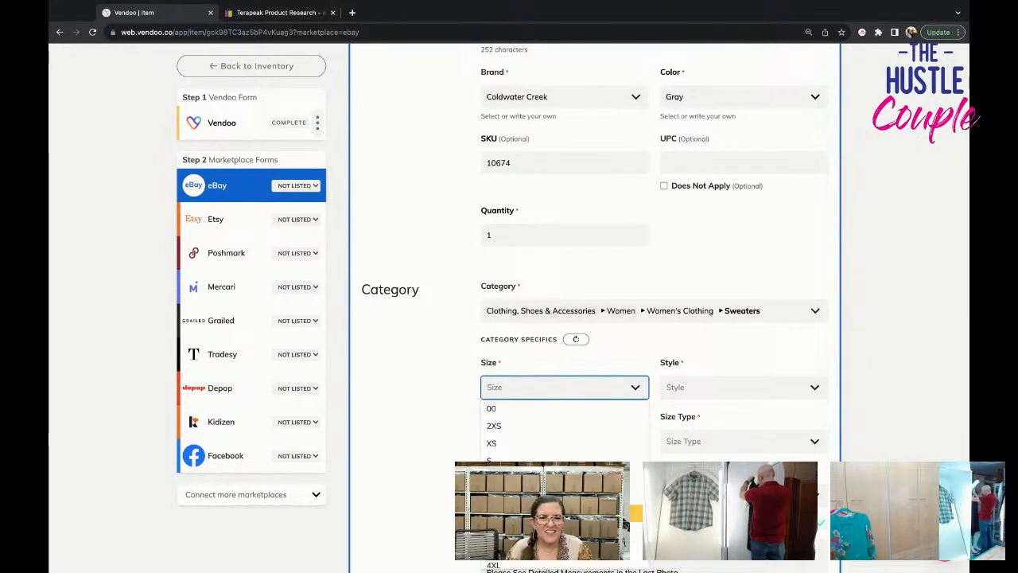
pyautogui.click(525, 513)
pyautogui.click(700, 387)
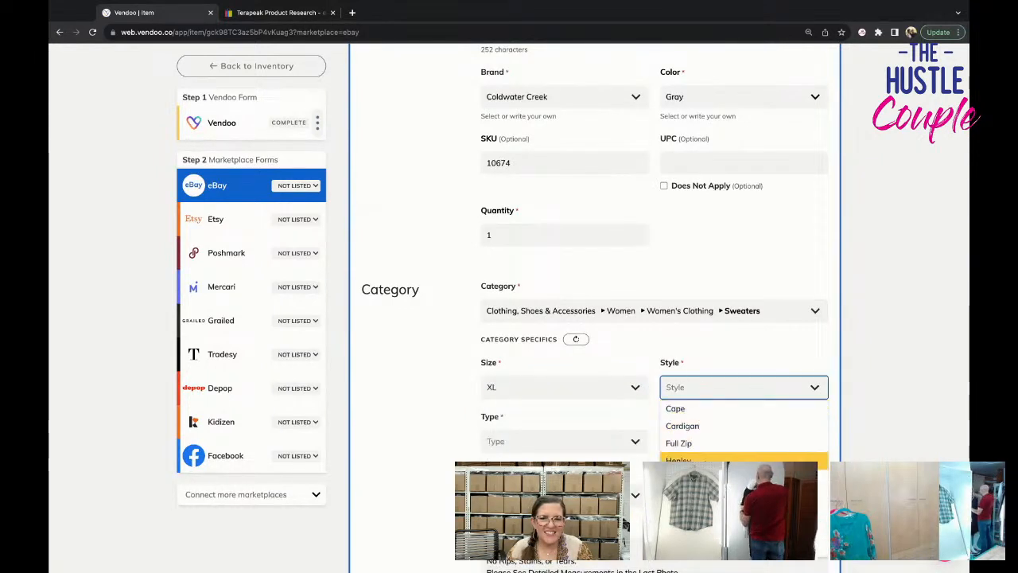
pyautogui.scroll(-1, 740, 462)
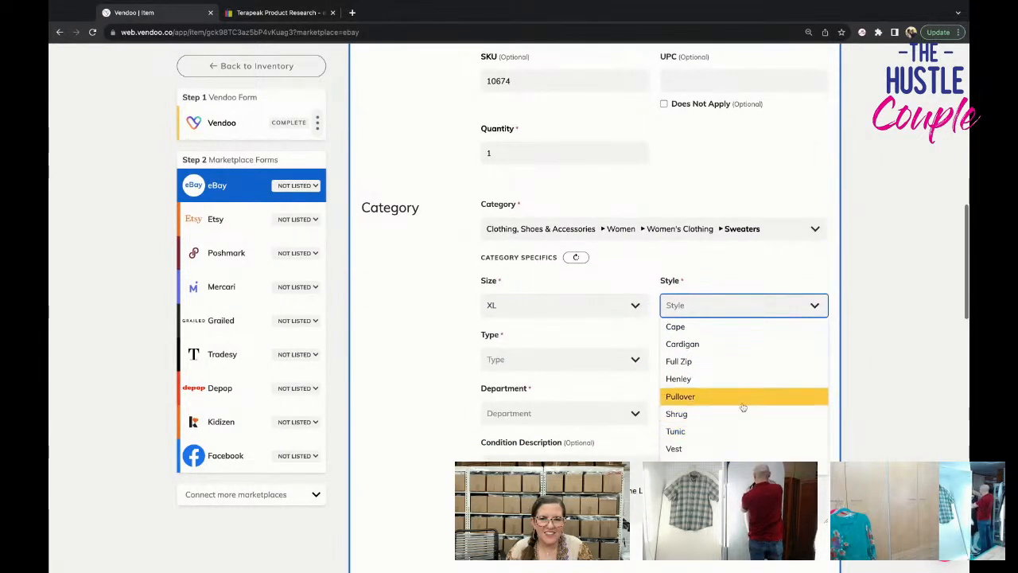
pyautogui.click(743, 449)
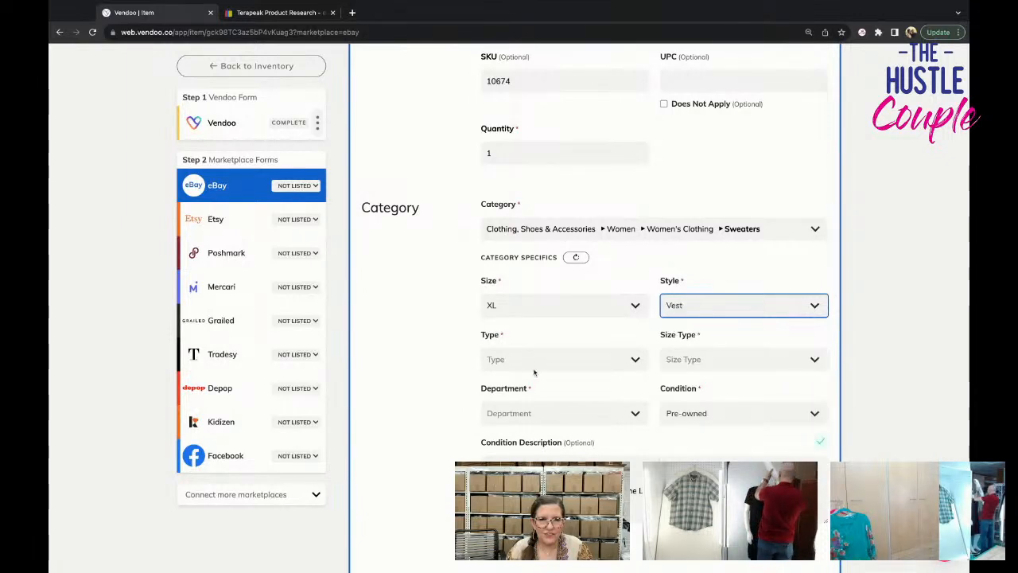
# Set the eBay type to Sweater, the size type to Regular and the department to Women.
pyautogui.click(525, 360)
pyautogui.click(525, 380)
pyautogui.click(716, 359)
pyautogui.click(715, 380)
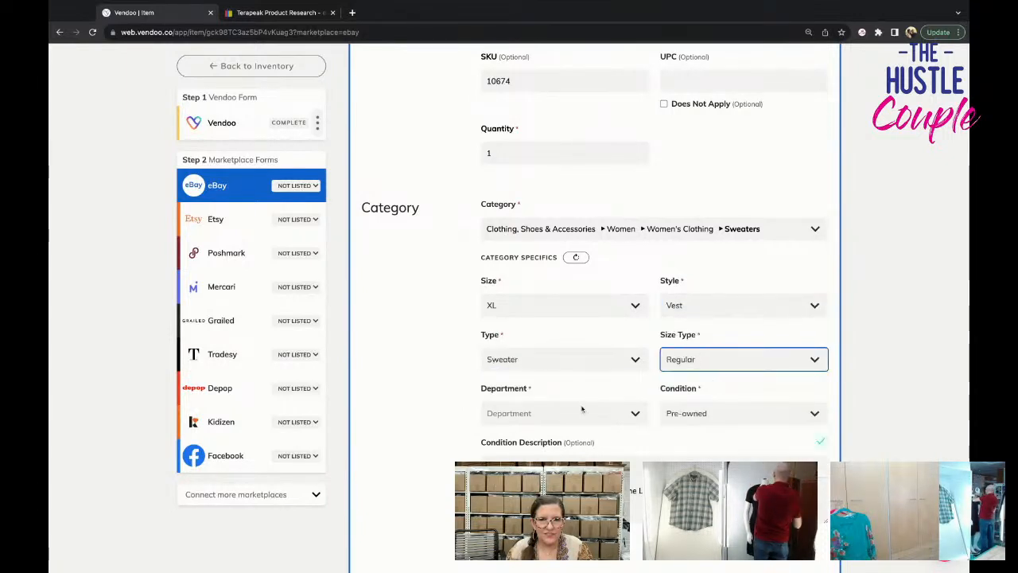
pyautogui.click(597, 413)
pyautogui.click(598, 435)
# Show the optional eBay fields and set the material to Cashmere Blend and the sleeve length to Sleeveless.
pyautogui.scroll(-5, 668, 429)
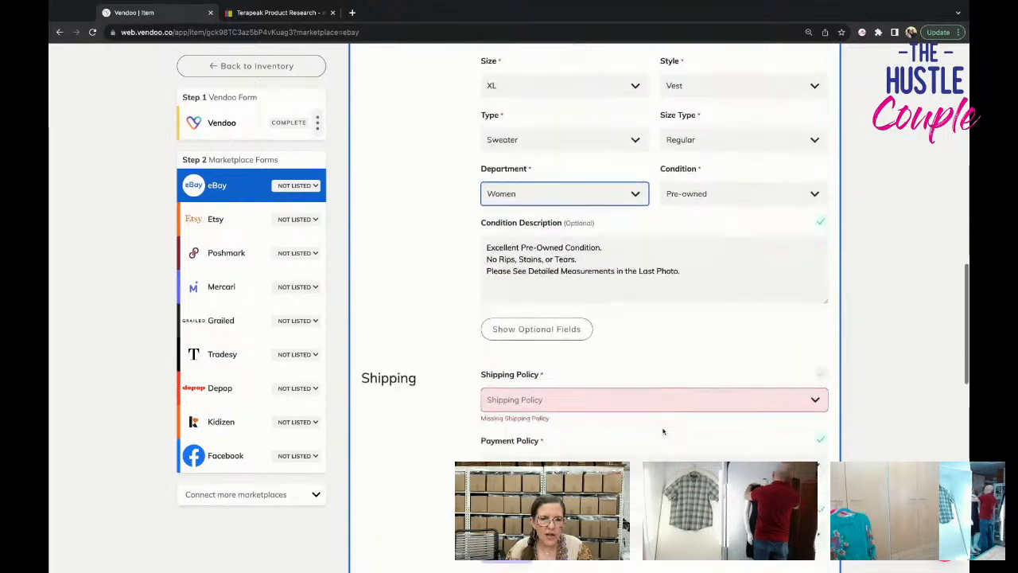
pyautogui.click(509, 236)
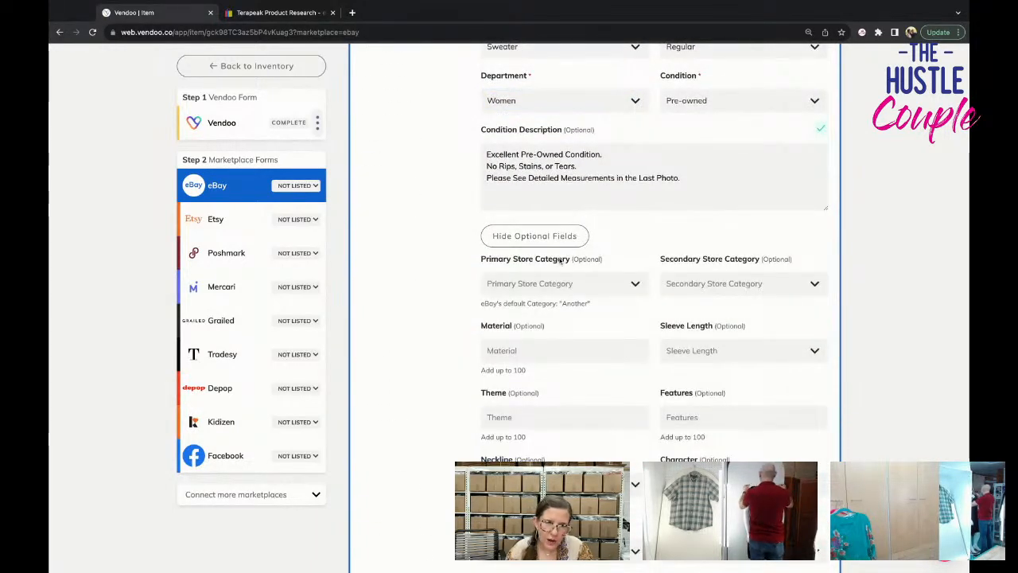
pyautogui.click(572, 346)
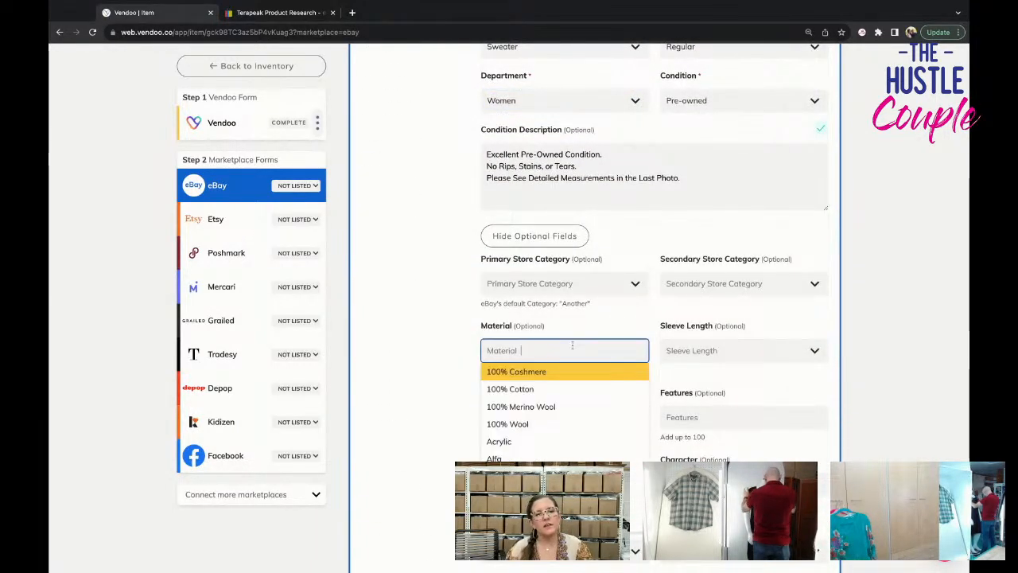
pyautogui.scroll(12, 571, 347)
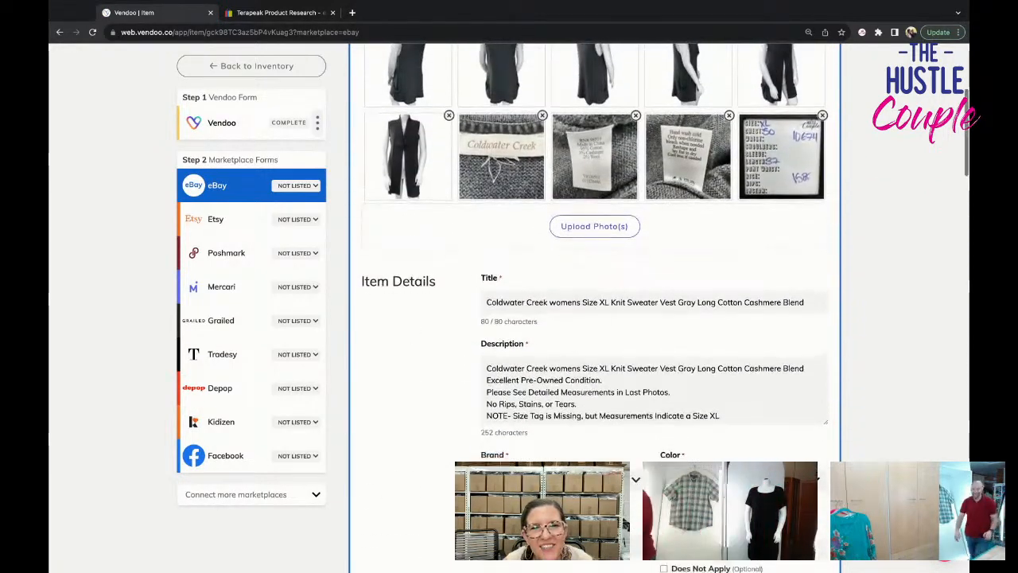
pyautogui.scroll(-6, 571, 347)
pyautogui.scroll(-5, 573, 318)
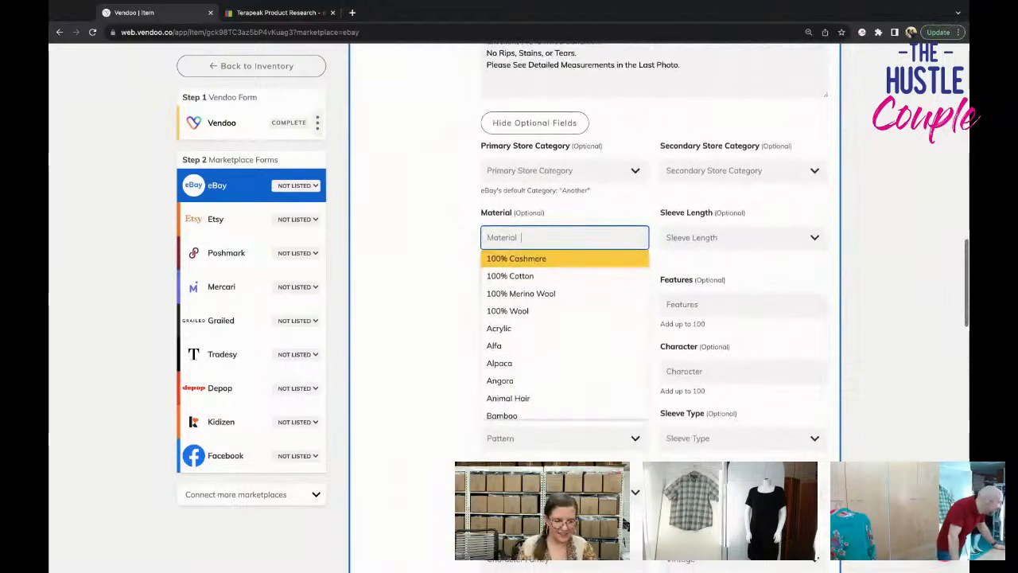
pyautogui.write('cashm')
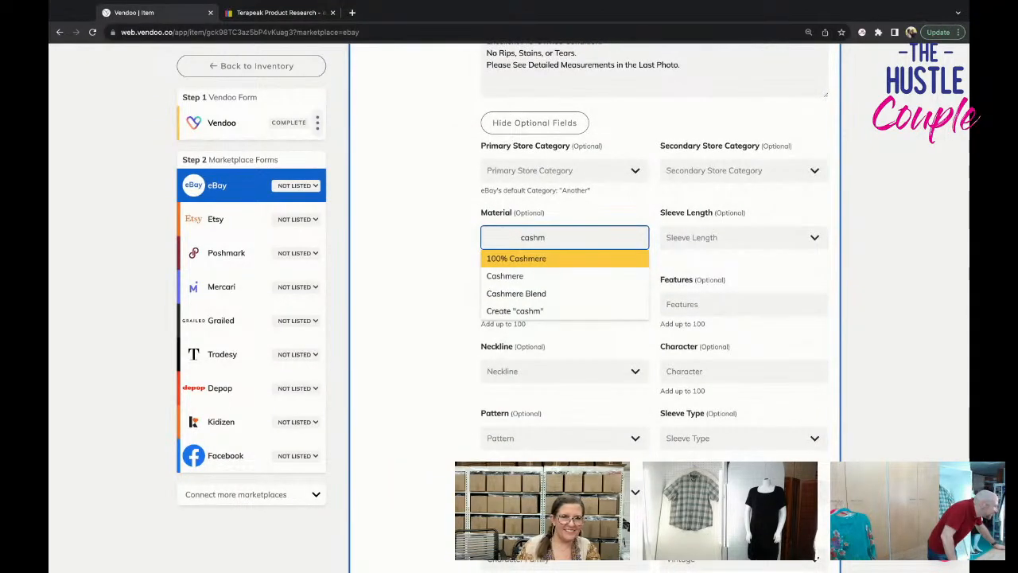
pyautogui.click(534, 293)
pyautogui.click(690, 243)
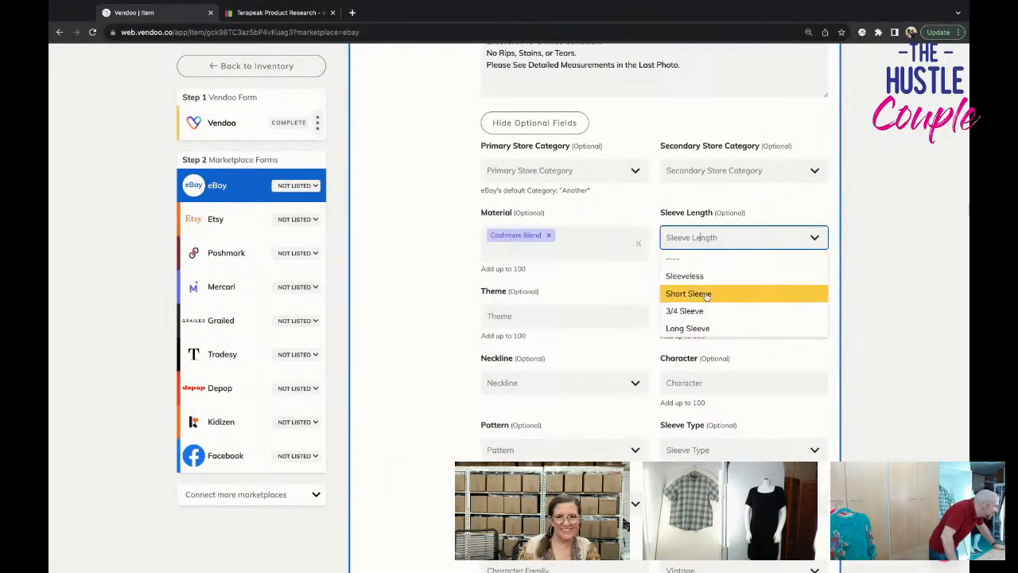
pyautogui.click(711, 276)
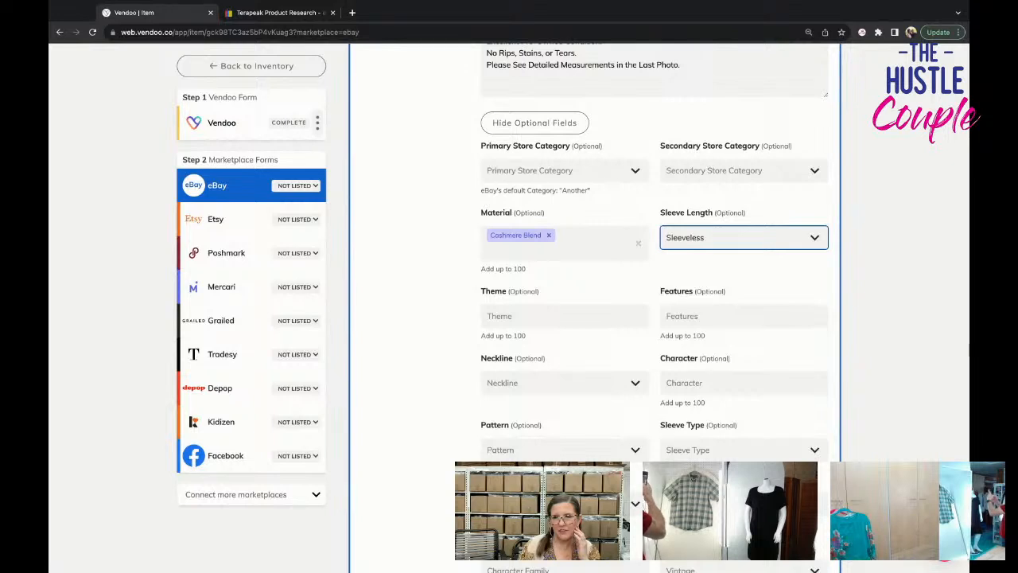
# Add Classic as the vest's theme and All Seasons as its feature in the eBay form.
pyautogui.click(599, 323)
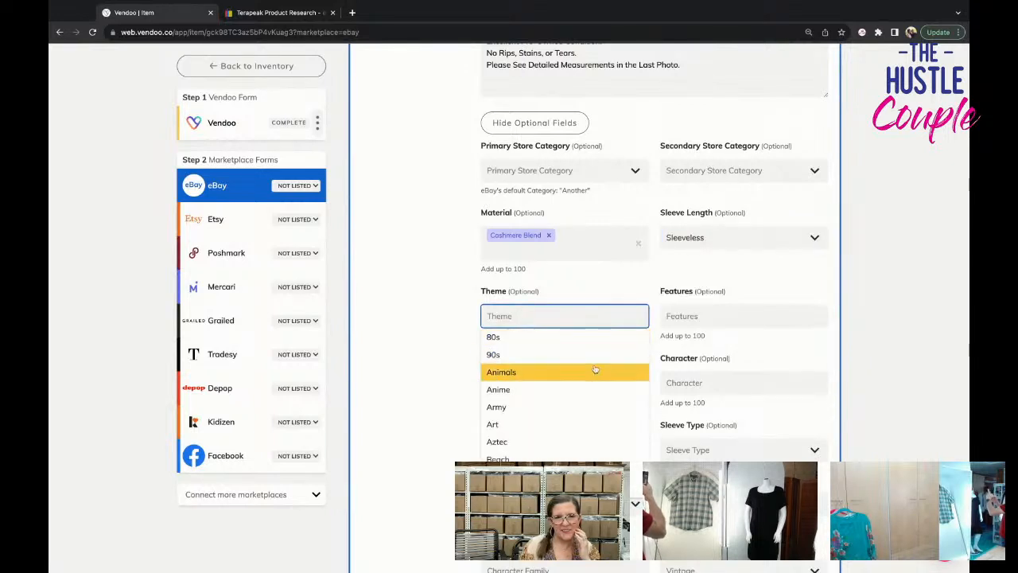
pyautogui.scroll(-5, 593, 369)
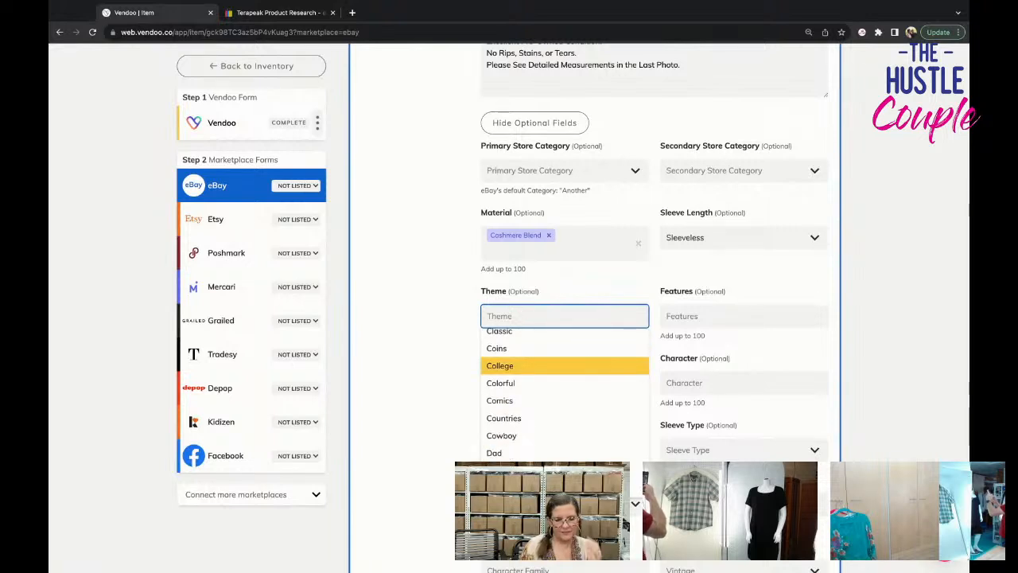
pyautogui.write('classic')
pyautogui.press('Return')
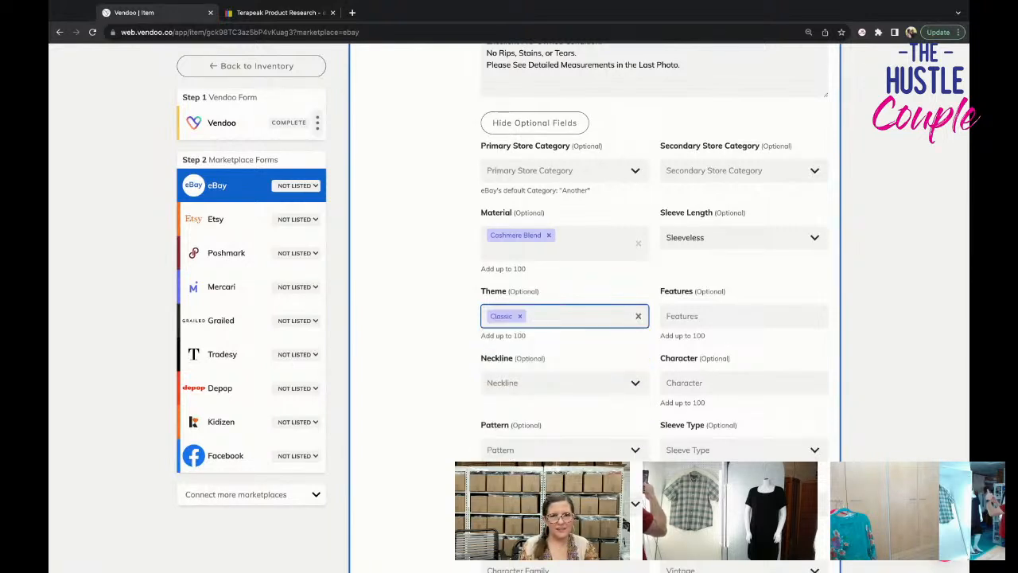
pyautogui.press('Tab')
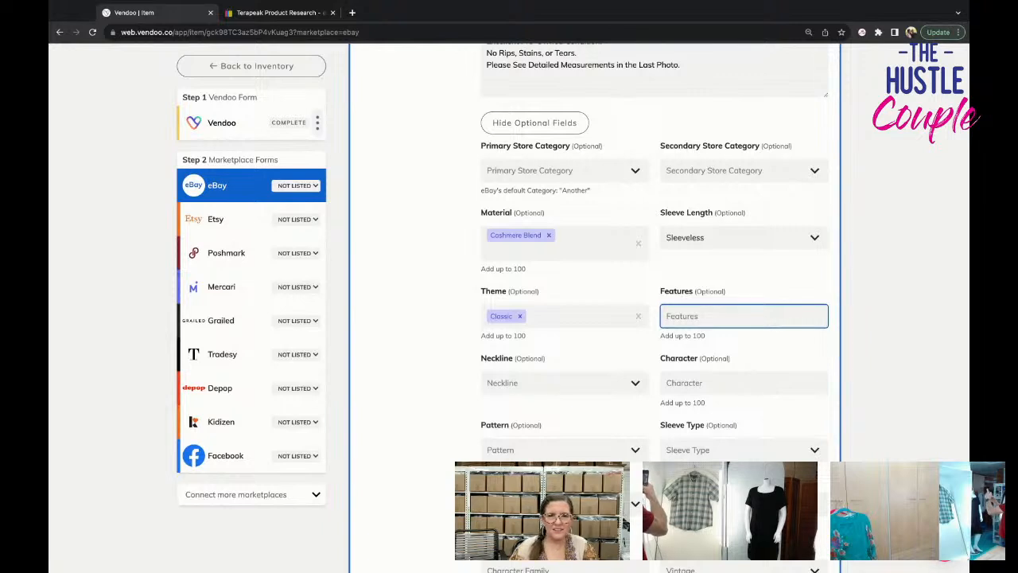
pyautogui.click(691, 323)
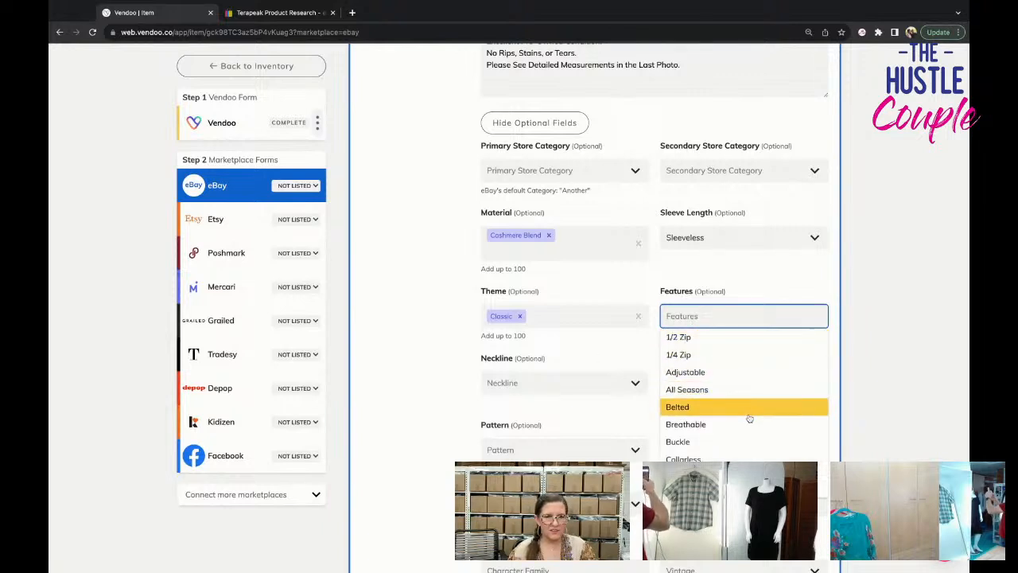
pyautogui.click(743, 389)
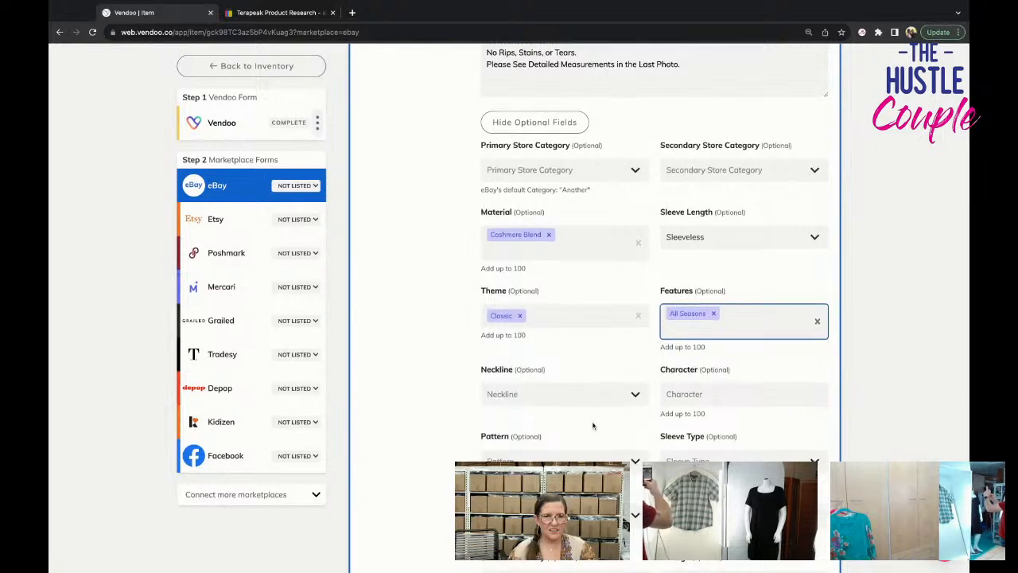
# Set the vest's pattern to Solid and its fabric type to Knit.
pyautogui.click(557, 462)
pyautogui.write('soli')
pyautogui.press('Return')
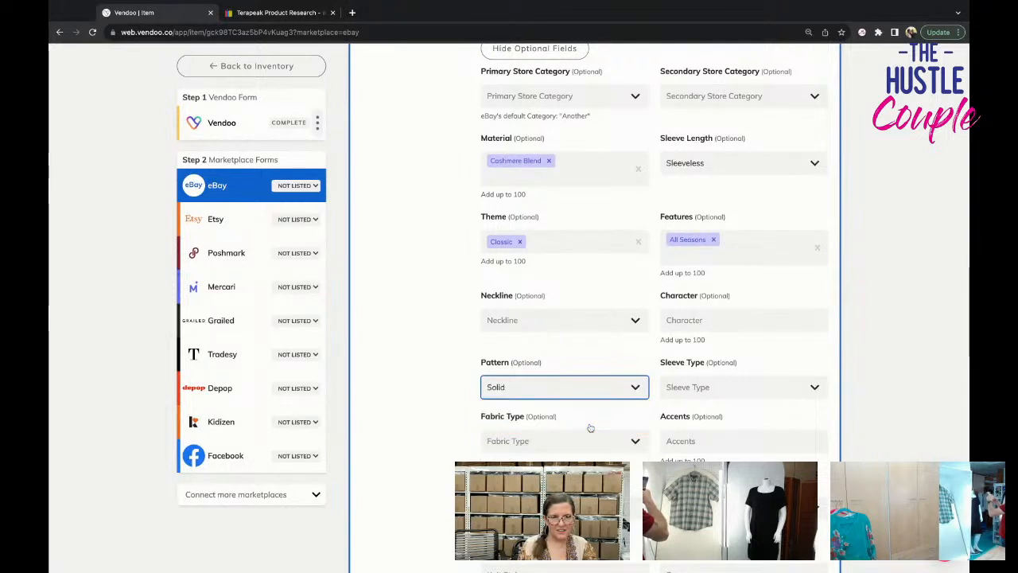
pyautogui.press('Tab')
pyautogui.press('Tab')
pyautogui.write('knit')
pyautogui.press('Return')
# Set the vest's knit style to Tight-Knit.
pyautogui.press('Tab')
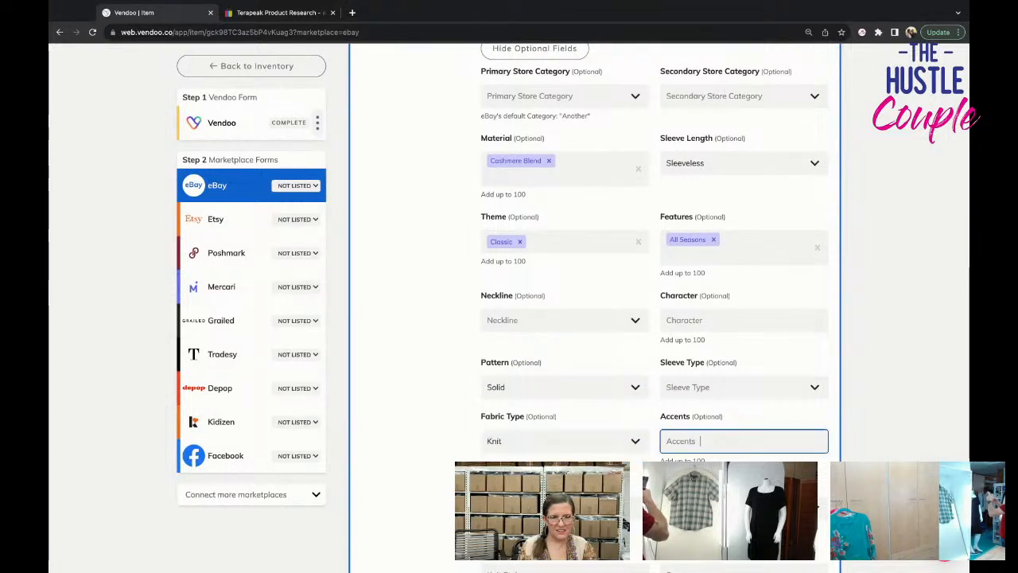
pyautogui.press('Tab')
pyautogui.press('Tab')
pyautogui.press('Tab')
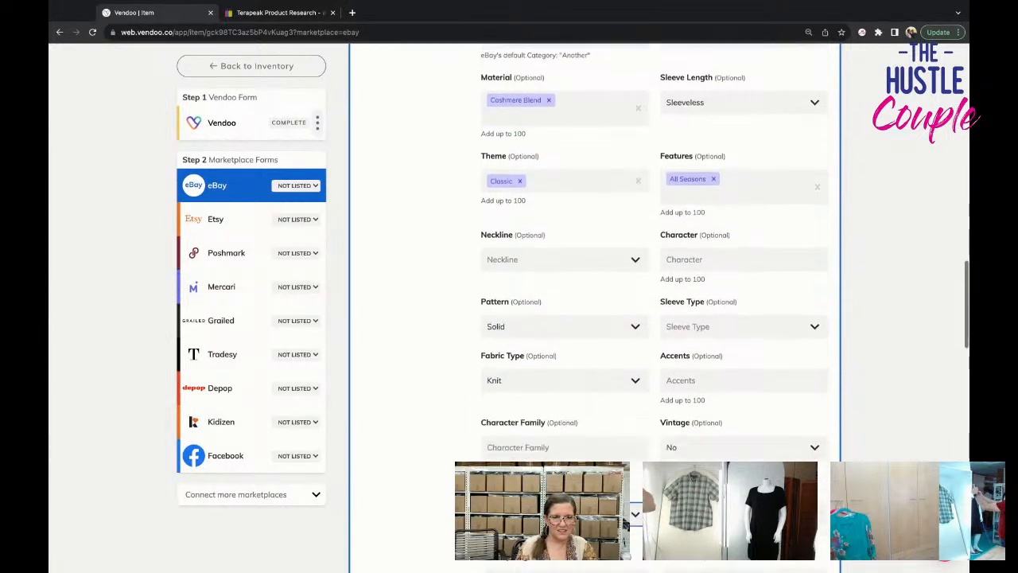
pyautogui.write('tigh')
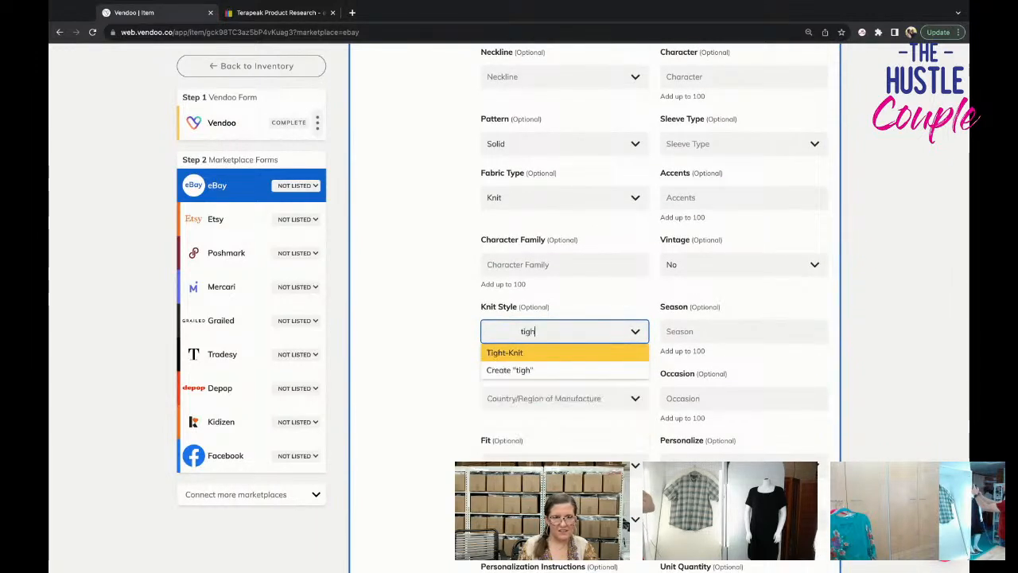
pyautogui.press('Return')
# Add Spring, Summer, Winter and Fall as the vest's seasons.
pyautogui.press('Tab')
pyautogui.write('spring')
pyautogui.press('Return')
pyautogui.write('s')
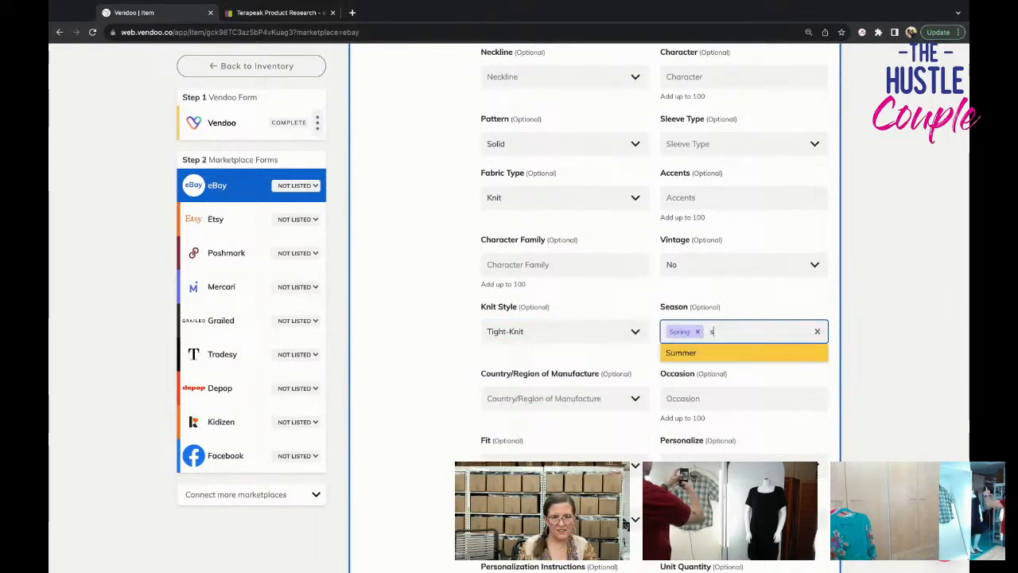
pyautogui.press('Return')
pyautogui.write('wi')
pyautogui.press('Return')
pyautogui.write('f')
pyautogui.press('Return')
# Skip the country of manufacture and add Casual as the vest's occasion.
pyautogui.press('Tab')
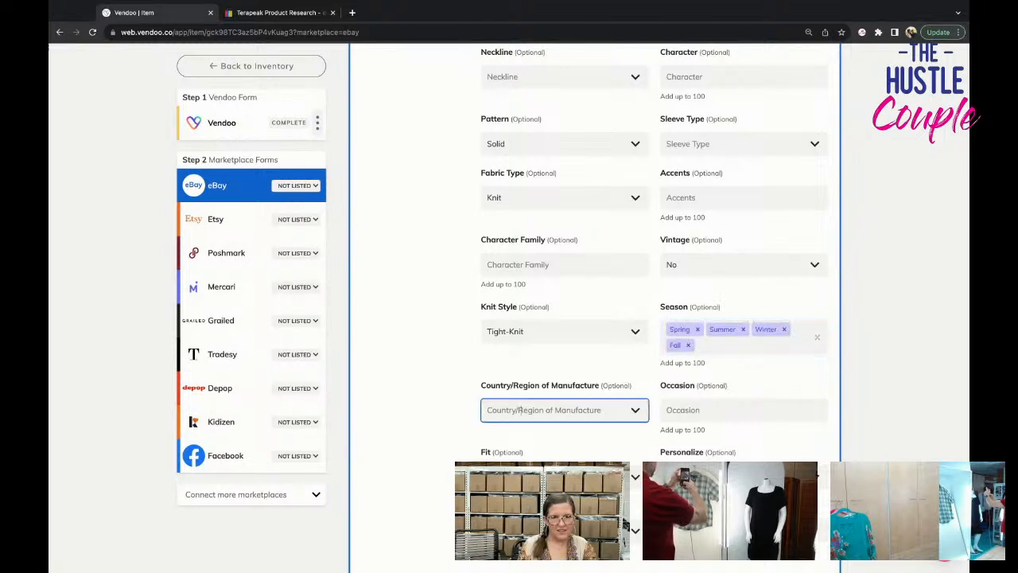
pyautogui.press('Tab')
pyautogui.write('c')
pyautogui.press('Return')
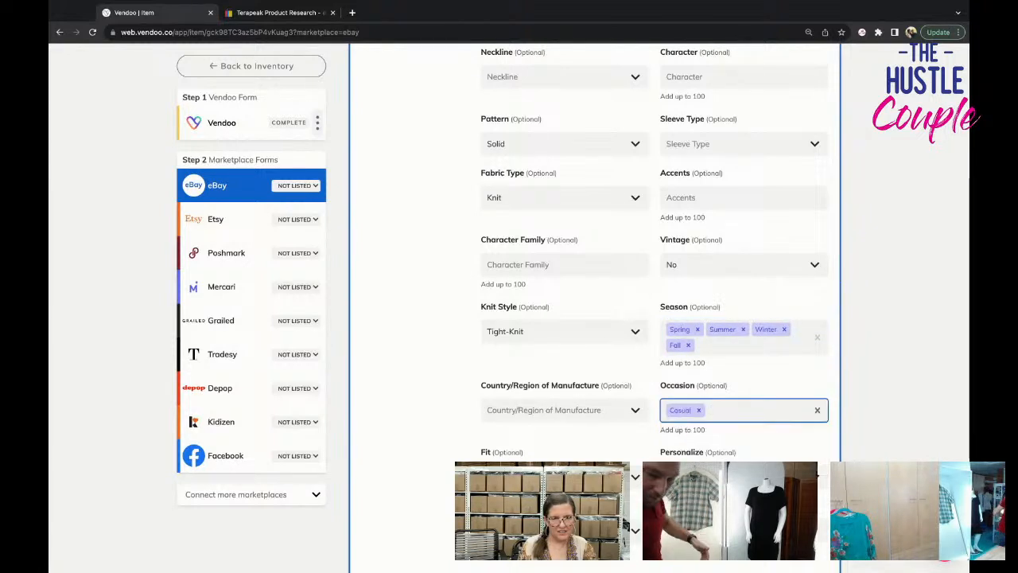
# Set the vest's fit to Classic and the personalize option to No.
pyautogui.press('Tab')
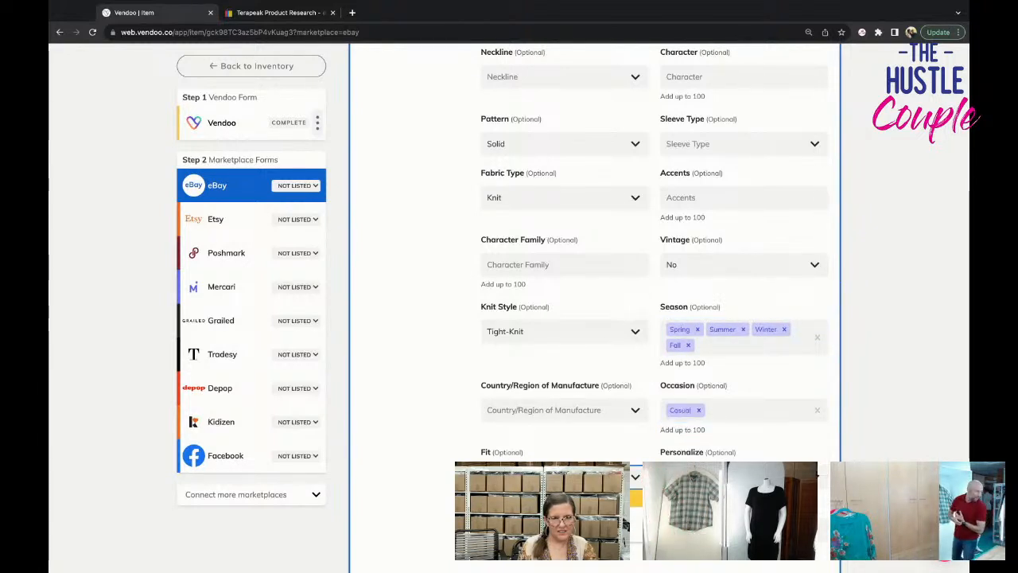
pyautogui.press('Return')
pyautogui.press('Tab')
pyautogui.press('Return')
pyautogui.press('Tab')
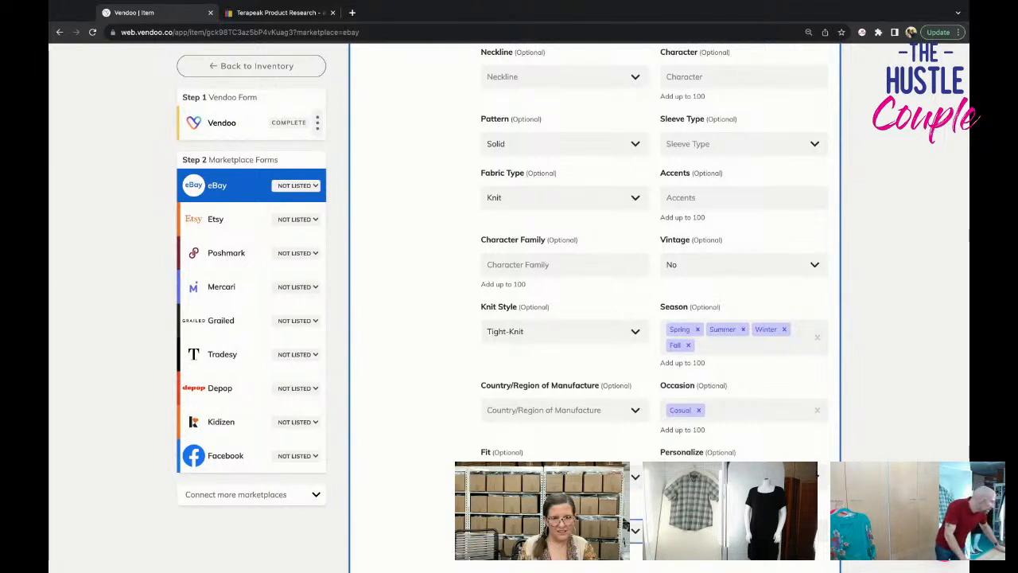
# Set the eBay shipping policy to PRIORITY.
pyautogui.scroll(-5, 527, 348)
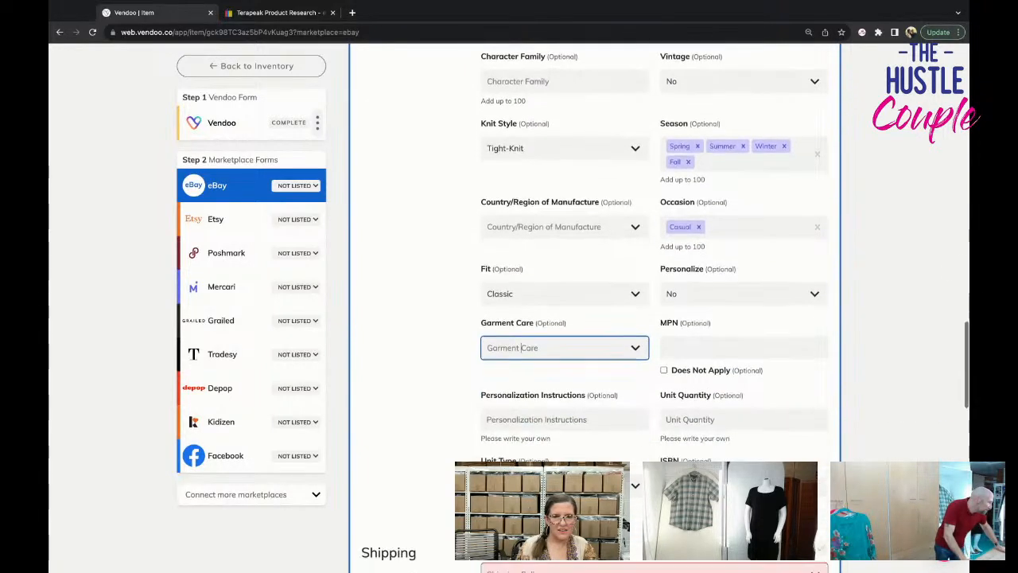
pyautogui.scroll(-1, 618, 342)
pyautogui.click(618, 290)
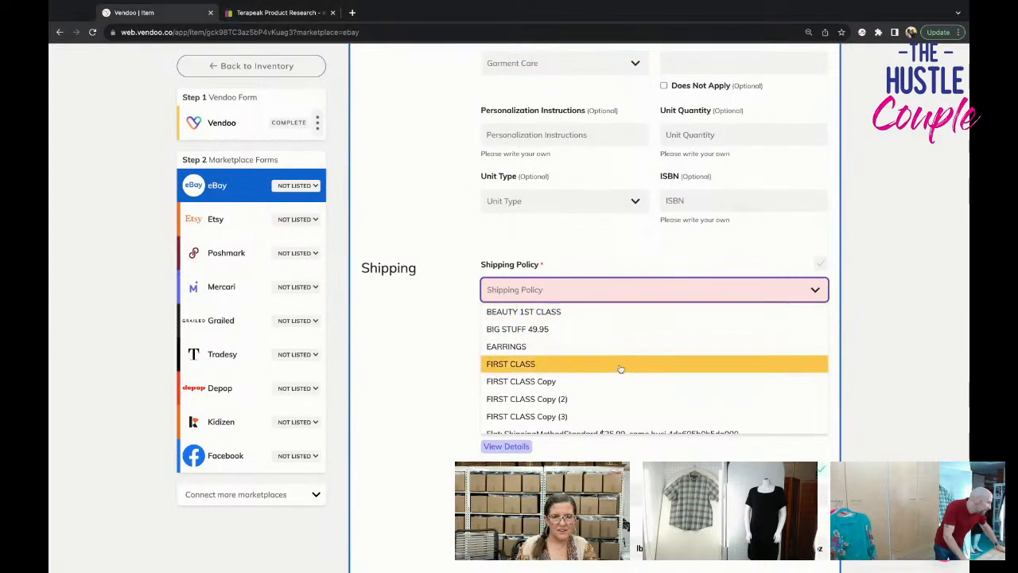
pyautogui.scroll(-3, 620, 369)
pyautogui.click(622, 385)
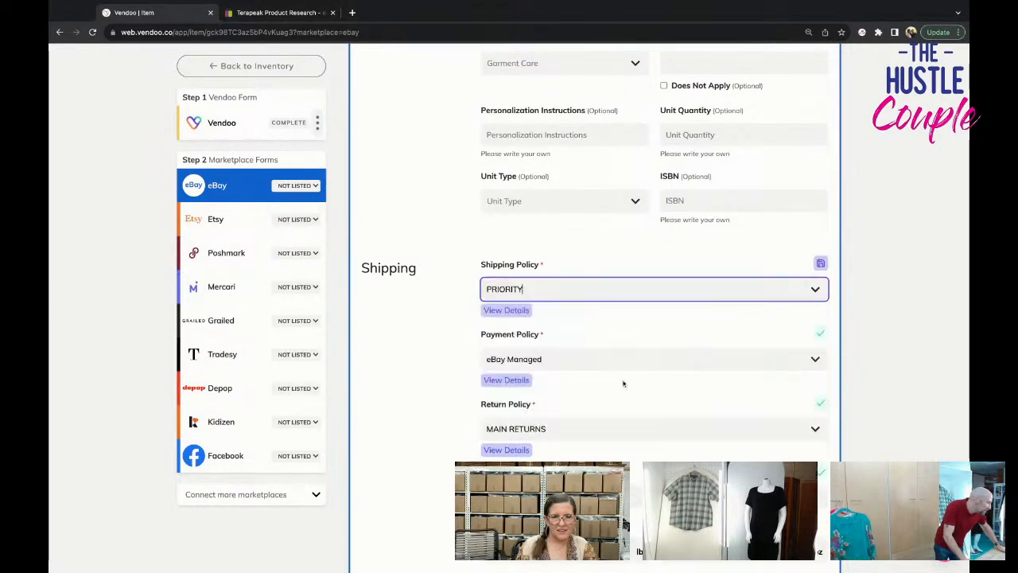
pyautogui.scroll(20, 640, 364)
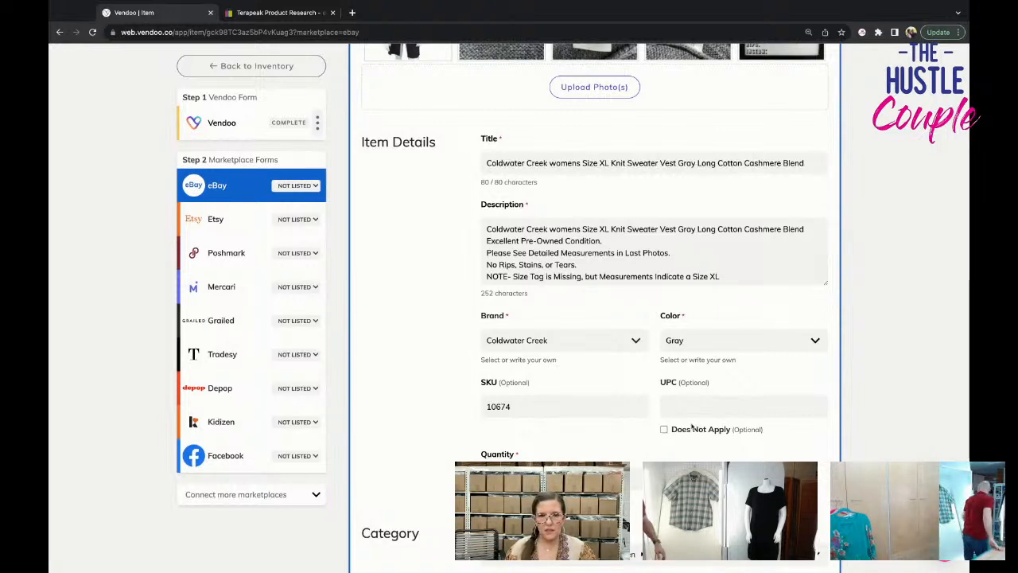
# Review the completed item specifics, shipping and pricing in the vest's eBay form, and list it on eBay.
pyautogui.scroll(-5, 676, 425)
pyautogui.scroll(-10, 649, 421)
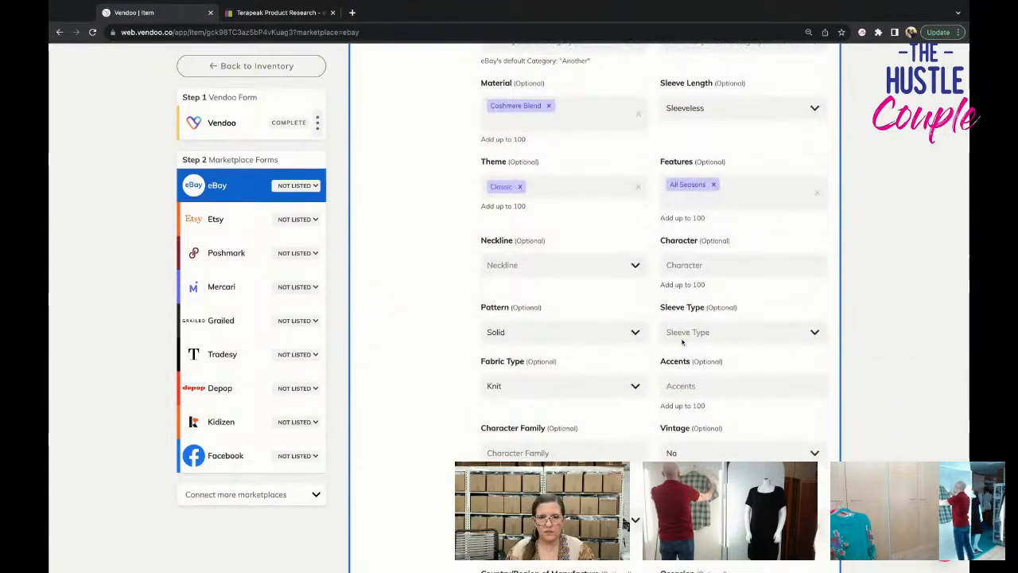
pyautogui.click(680, 334)
pyautogui.click(857, 337)
pyautogui.scroll(-6, 827, 358)
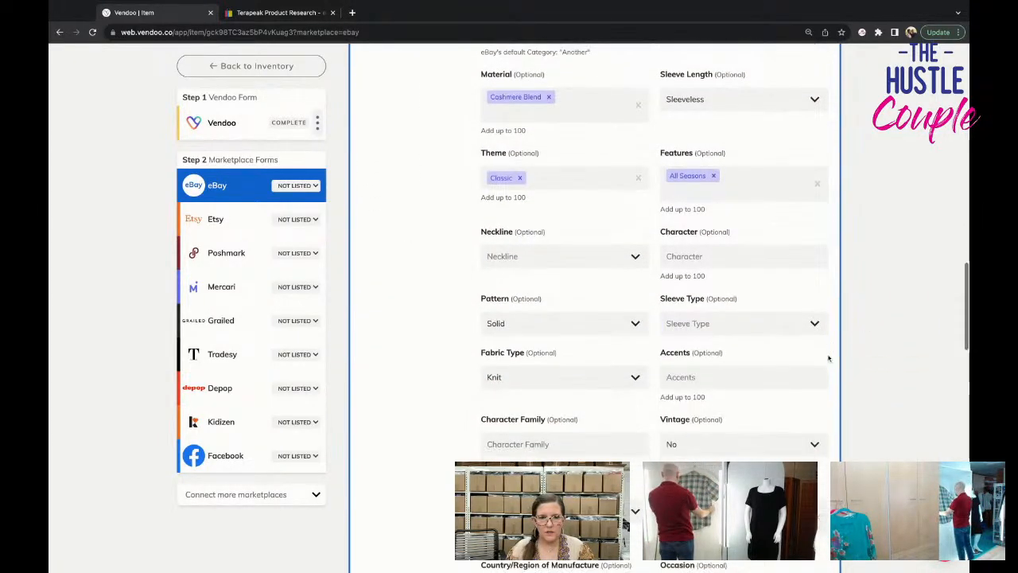
pyautogui.scroll(-6, 580, 375)
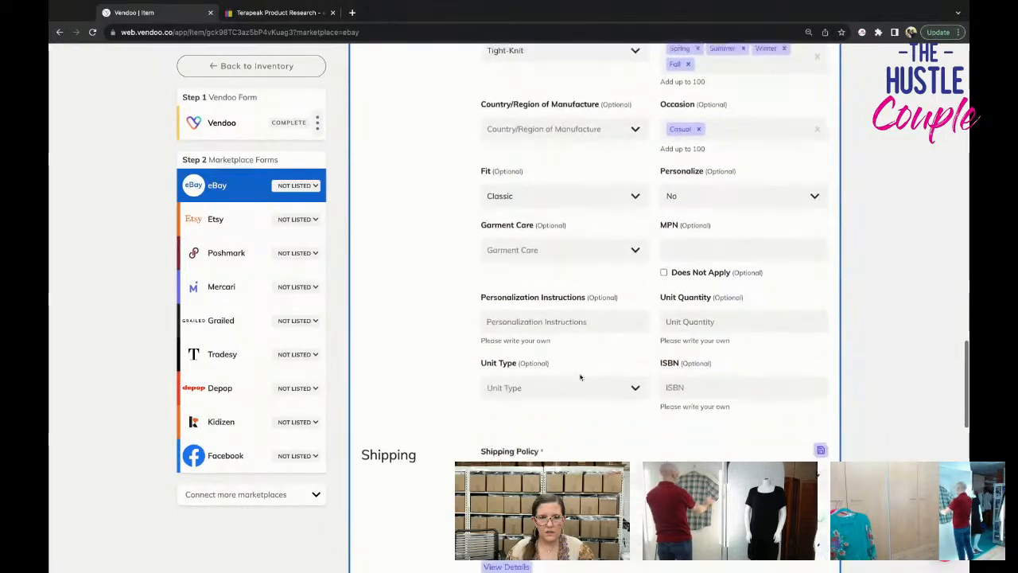
pyautogui.scroll(12, 581, 377)
pyautogui.scroll(15, 580, 377)
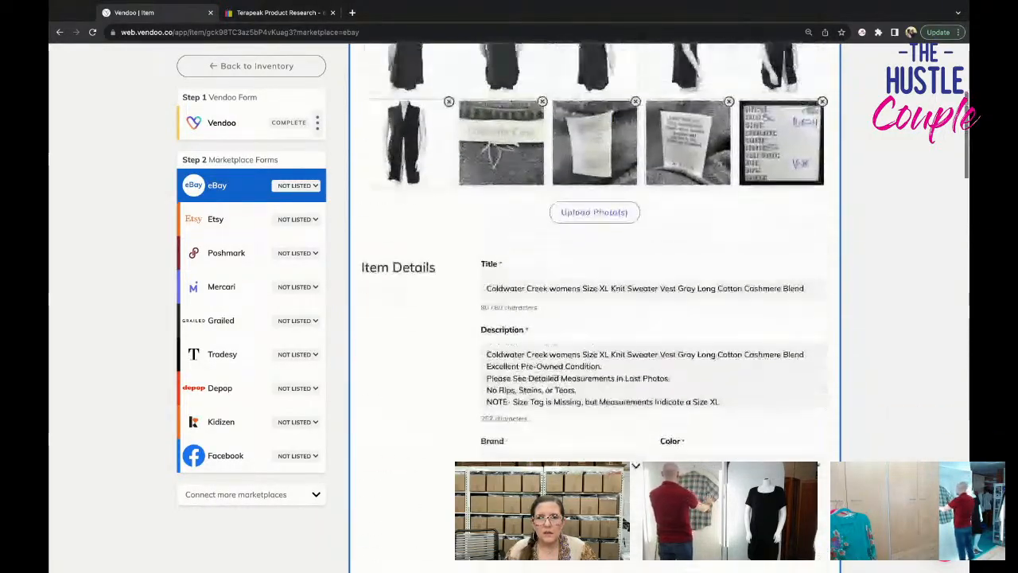
pyautogui.scroll(-15, 752, 308)
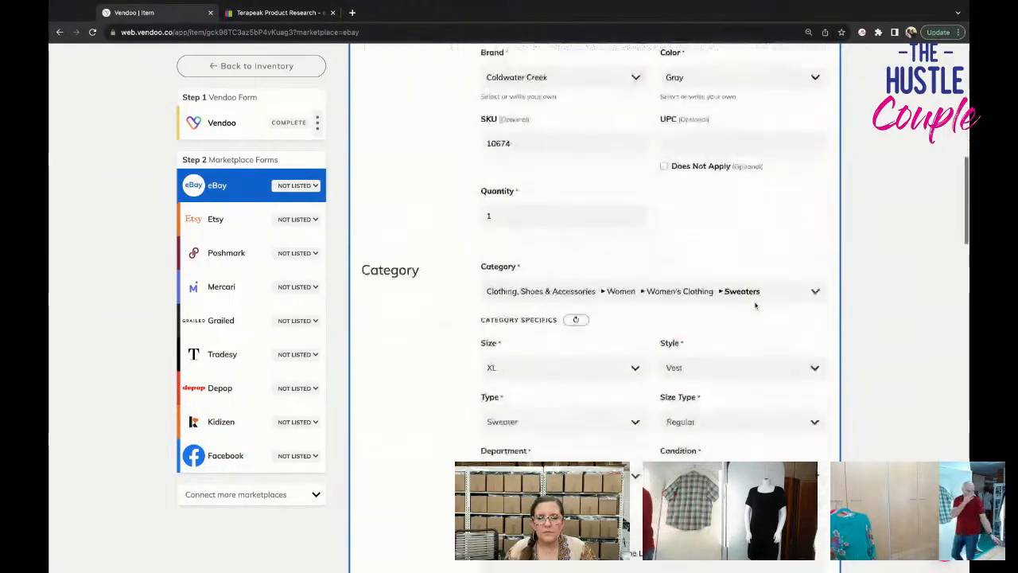
pyautogui.scroll(-10, 755, 305)
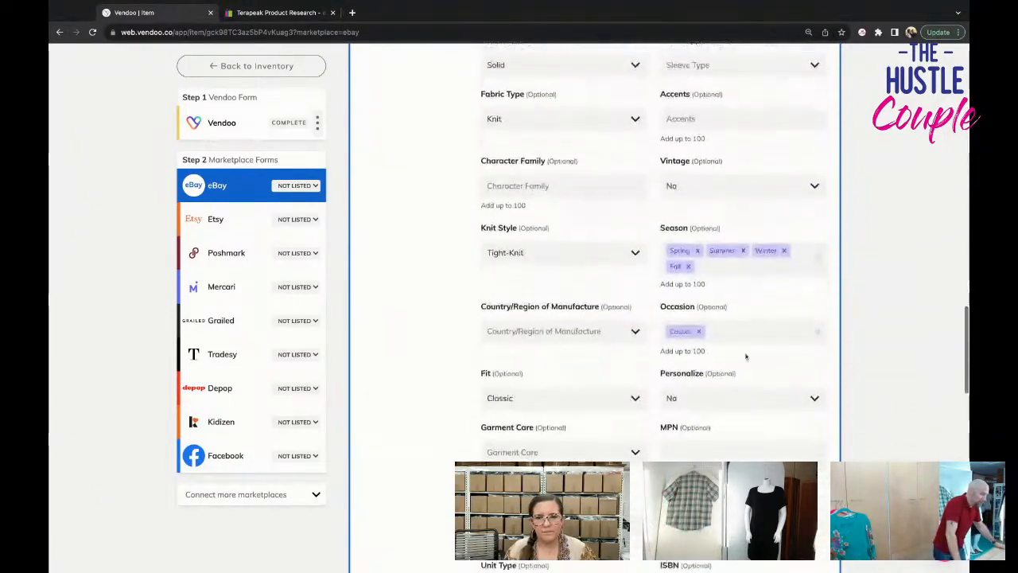
pyautogui.scroll(-5, 731, 374)
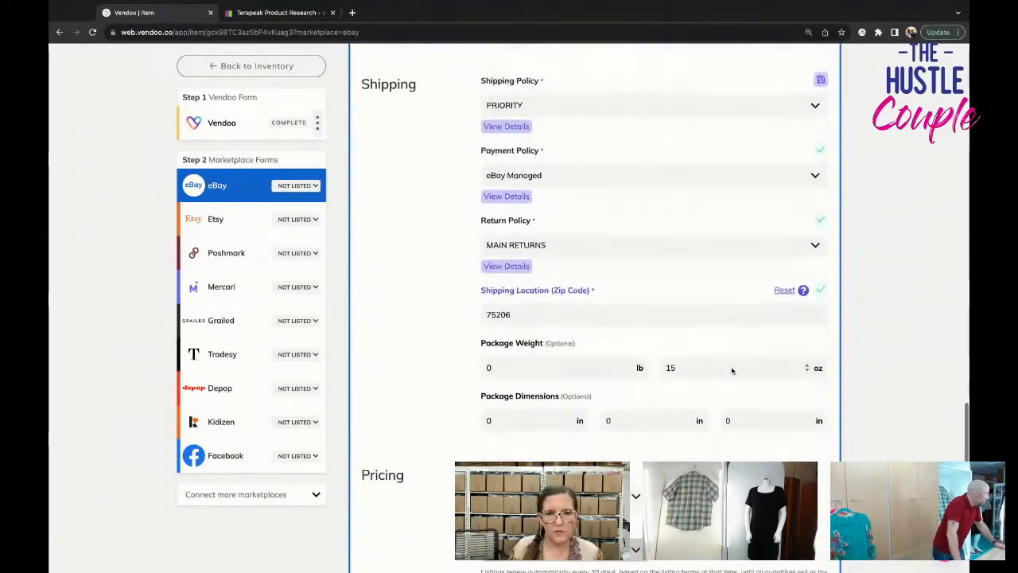
pyautogui.scroll(-2, 704, 411)
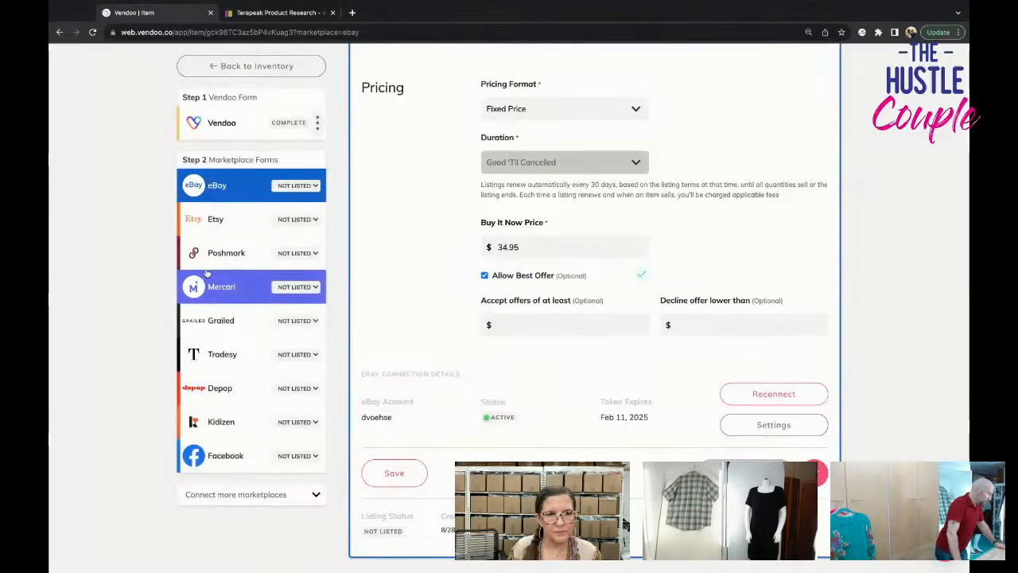
# In the vest's Poshmark form, set the US Standard size to XL and list the item on Poshmark.
pyautogui.click(216, 256)
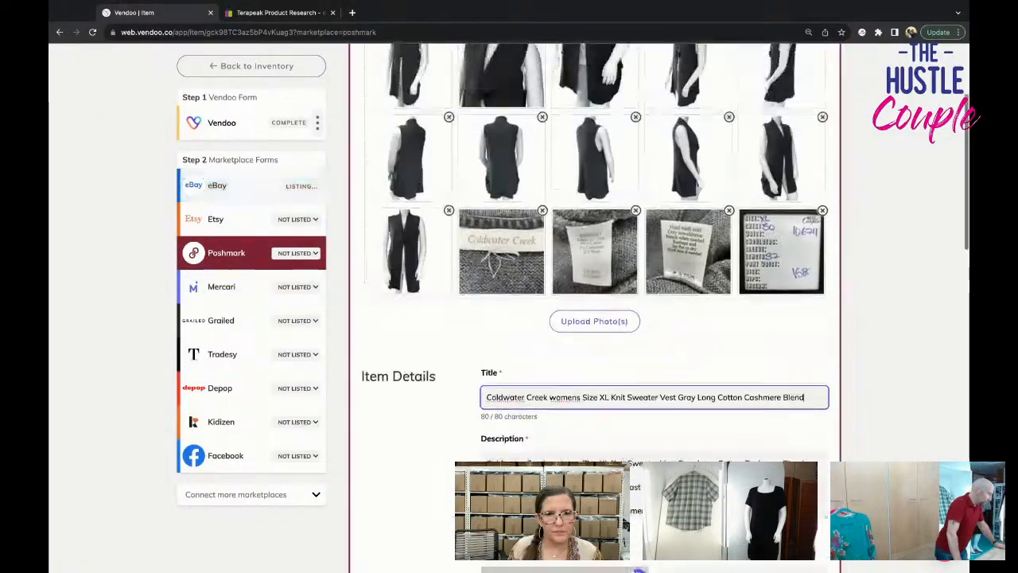
pyautogui.scroll(-5, 664, 255)
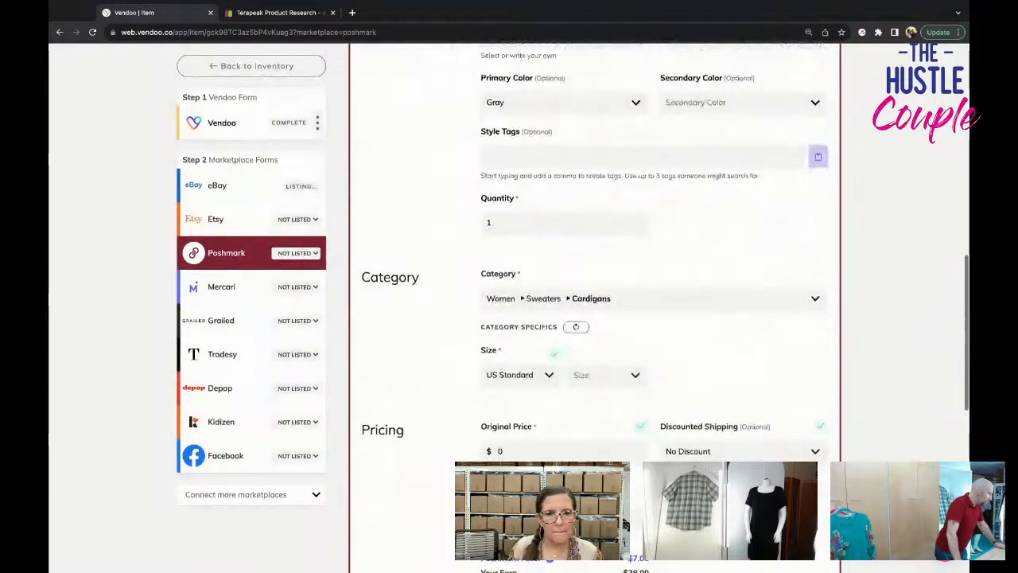
pyautogui.click(606, 375)
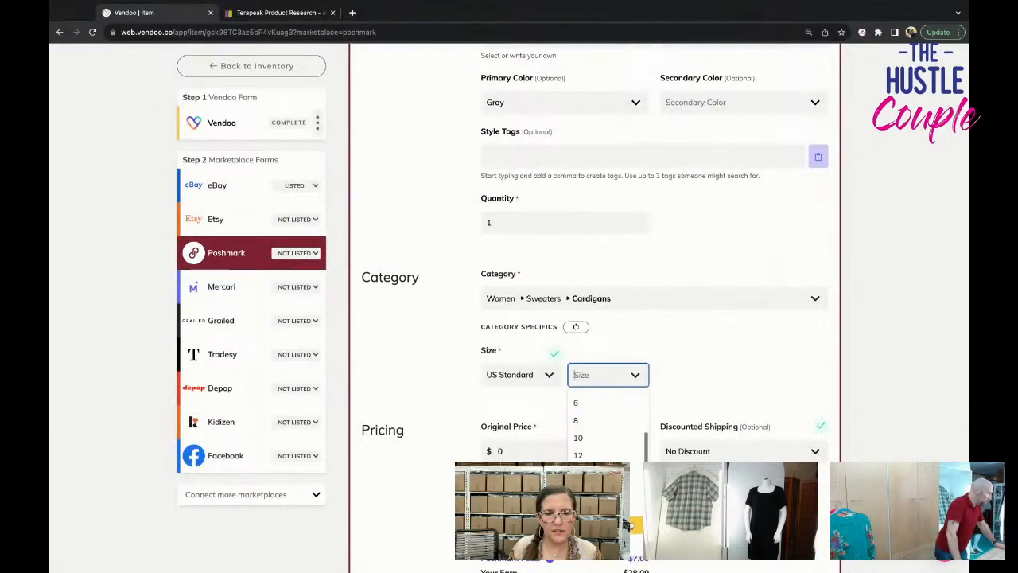
pyautogui.click(587, 544)
pyautogui.scroll(-5, 684, 477)
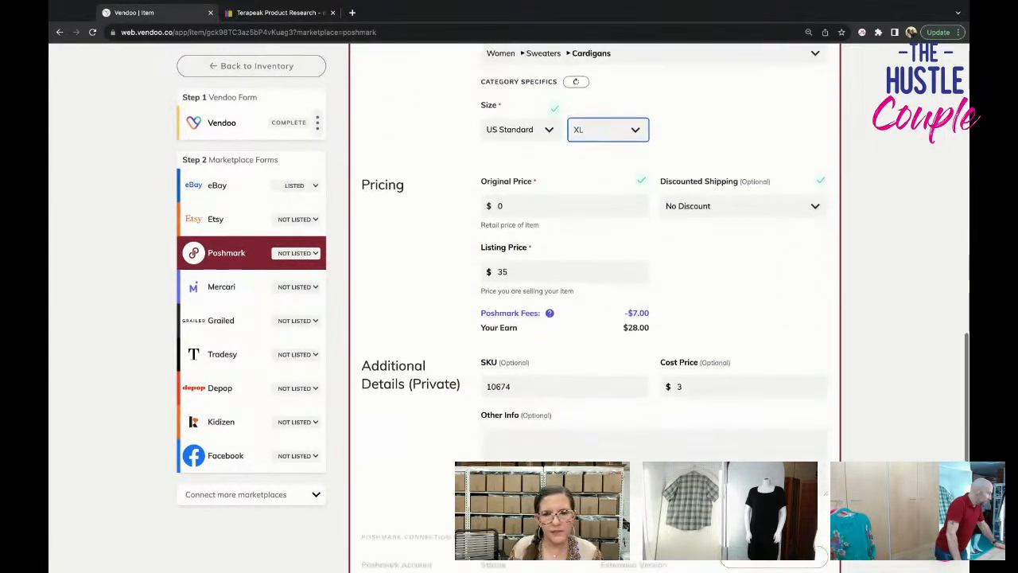
pyautogui.click(714, 457)
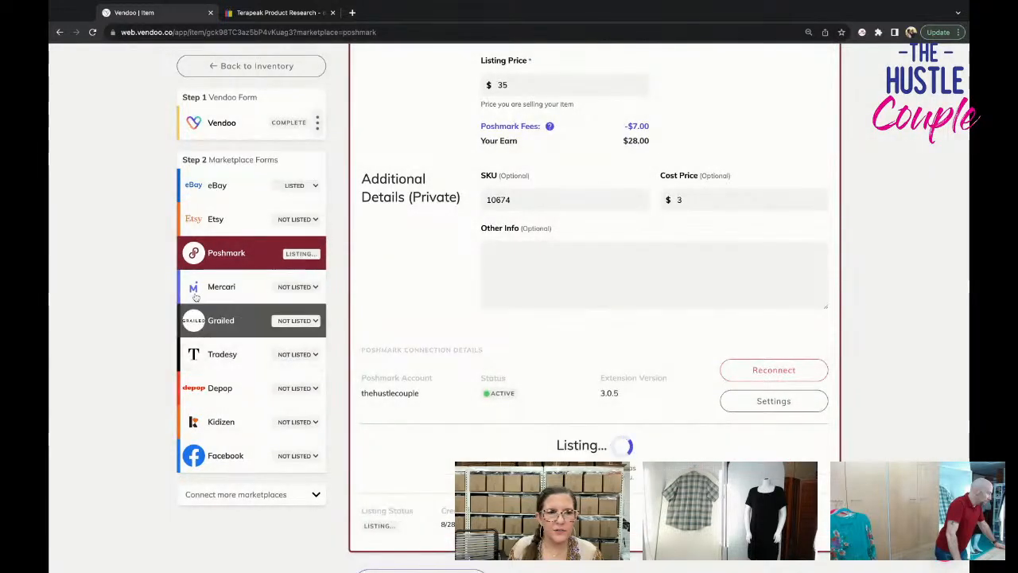
# In the Mercari form, delete surplus vest photos starting from the eighth one to fit the 12-image limit.
pyautogui.click(636, 256)
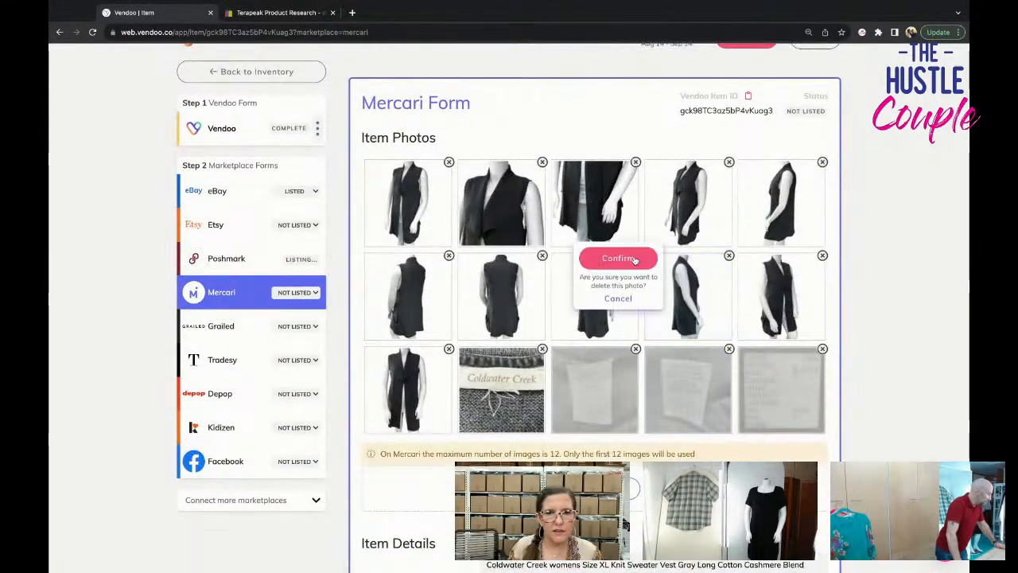
pyautogui.click(634, 260)
pyautogui.click(636, 290)
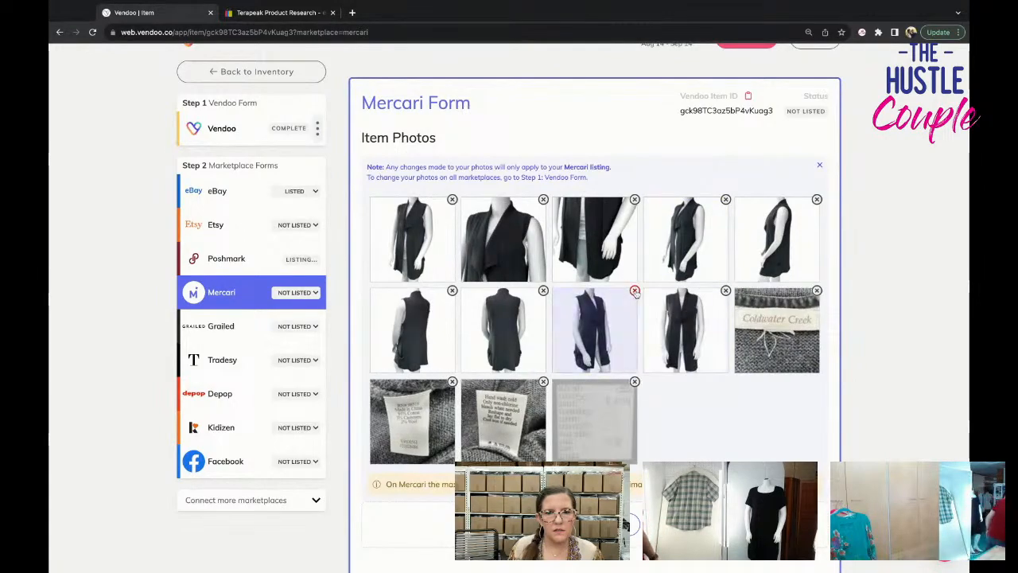
pyautogui.click(635, 291)
# Set the vest's Mercari size to XL (16-18) and its shipping label to USPS First-Class Package for 1 lb.
pyautogui.scroll(-1, 666, 352)
pyautogui.scroll(-10, 666, 352)
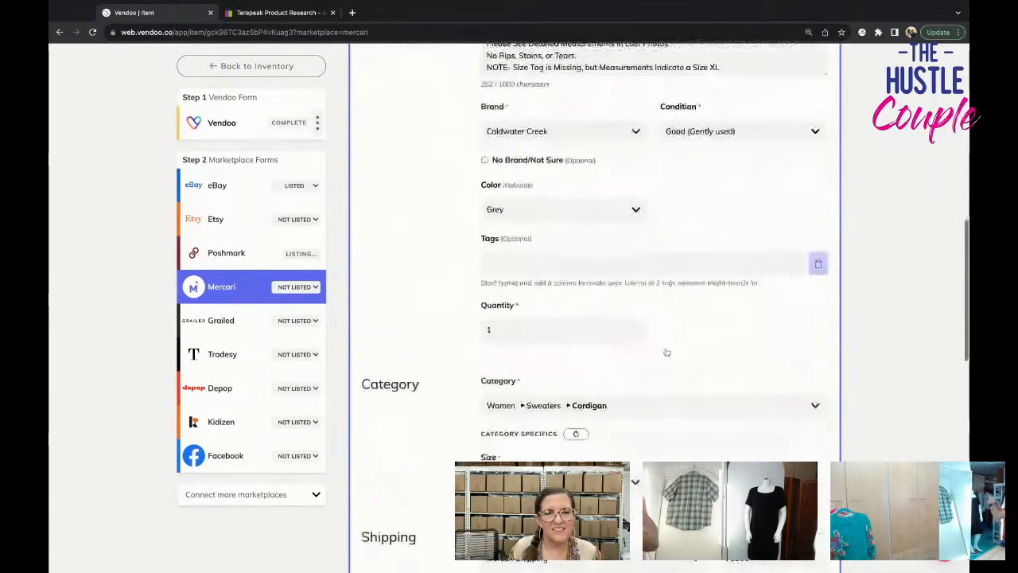
pyautogui.click(584, 390)
pyautogui.click(585, 497)
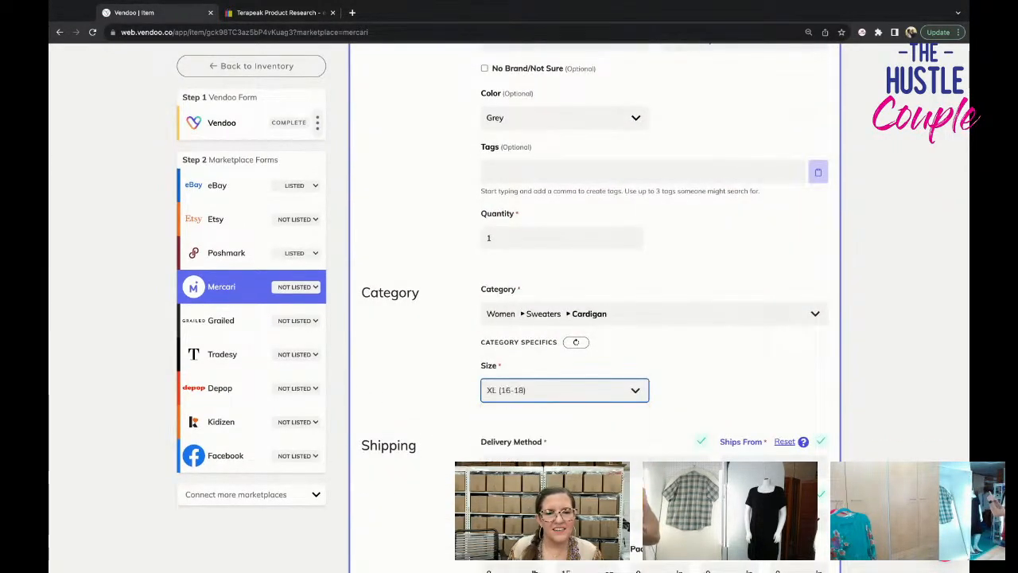
pyautogui.scroll(-2, 585, 498)
pyautogui.scroll(-1, 585, 469)
pyautogui.click(584, 451)
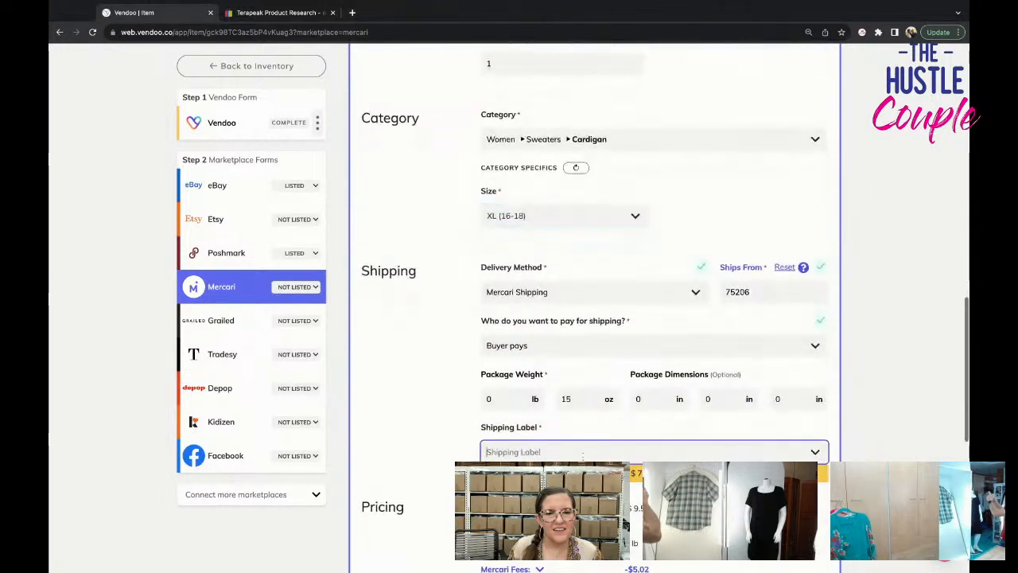
pyautogui.click(585, 474)
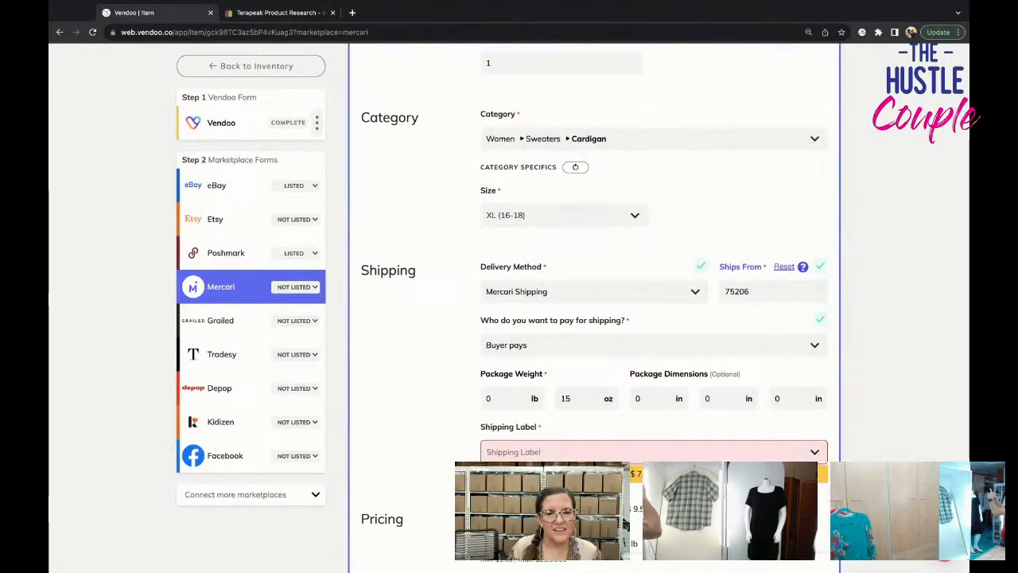
# List the vest on Mercari and return to the inventory.
pyautogui.scroll(-2, 585, 474)
pyautogui.scroll(-3, 659, 309)
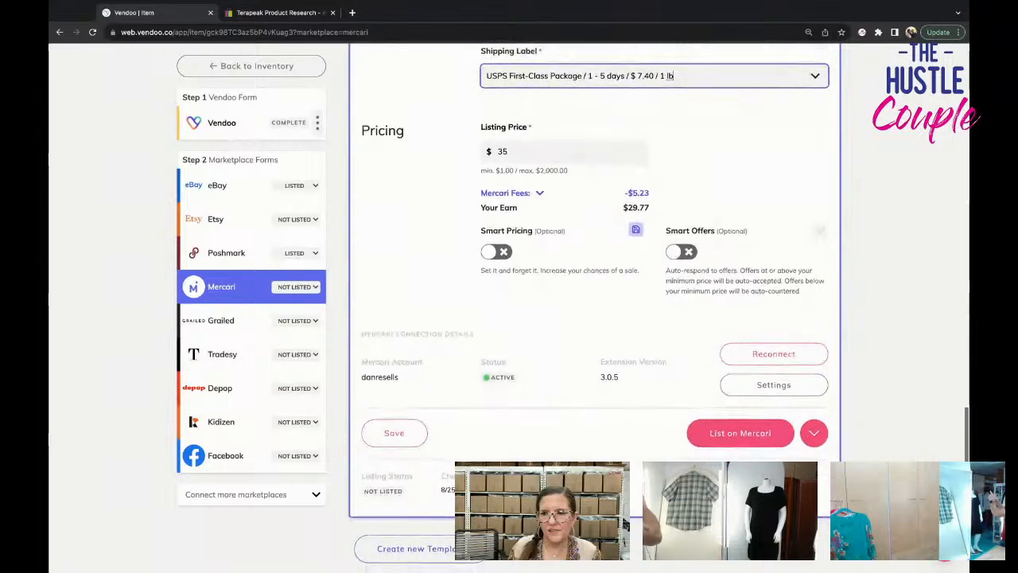
pyautogui.click(712, 436)
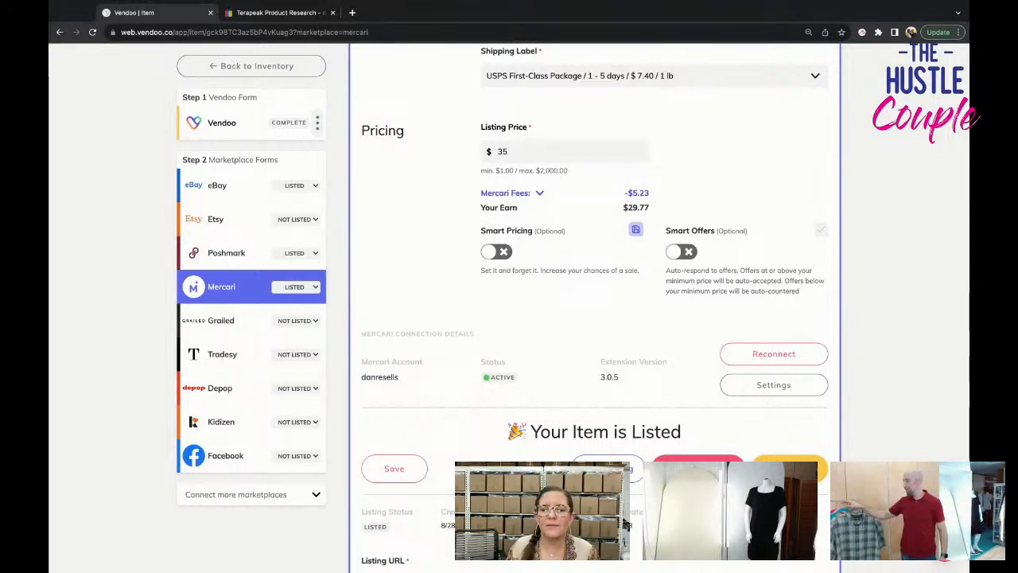
pyautogui.click(302, 72)
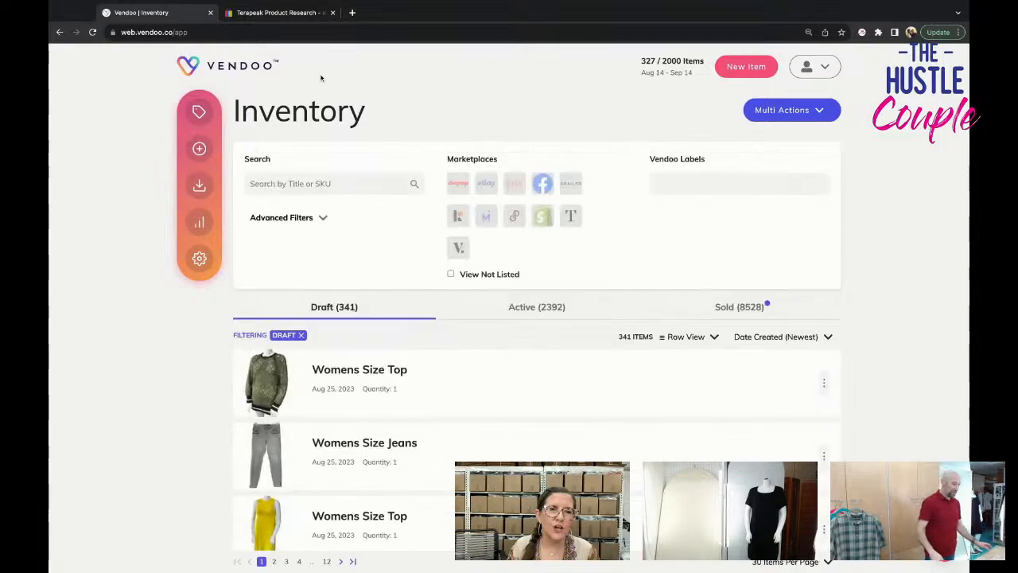
# Switch to eBay and open the Business Policies page from the account settings.
pyautogui.click(279, 12)
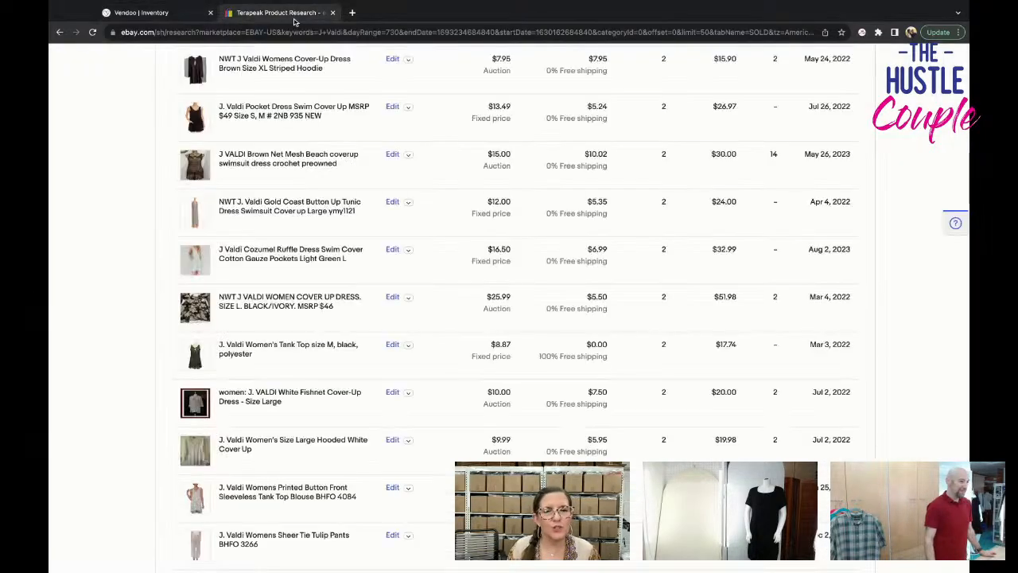
pyautogui.scroll(20, 355, 60)
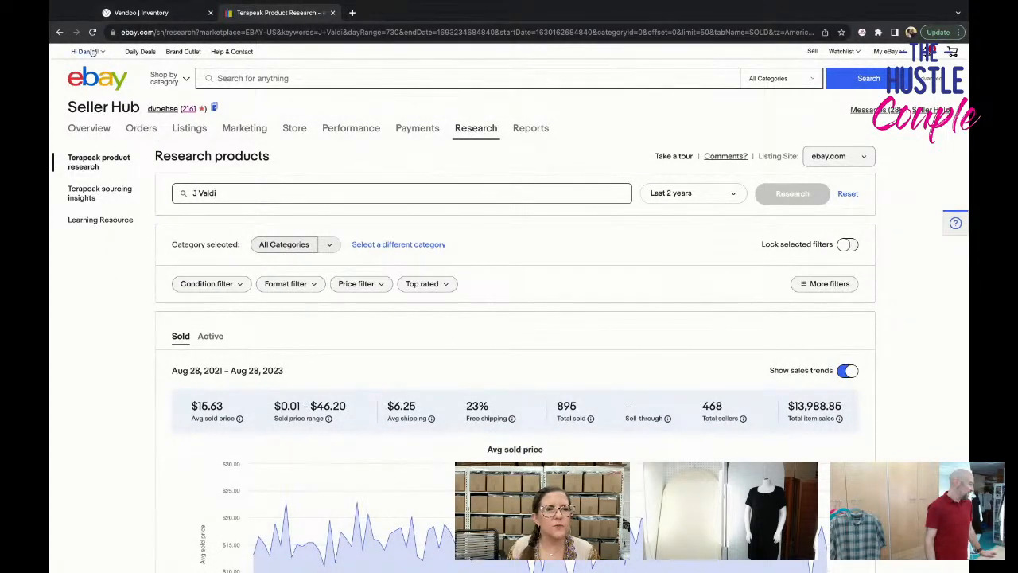
pyautogui.moveTo(91, 52)
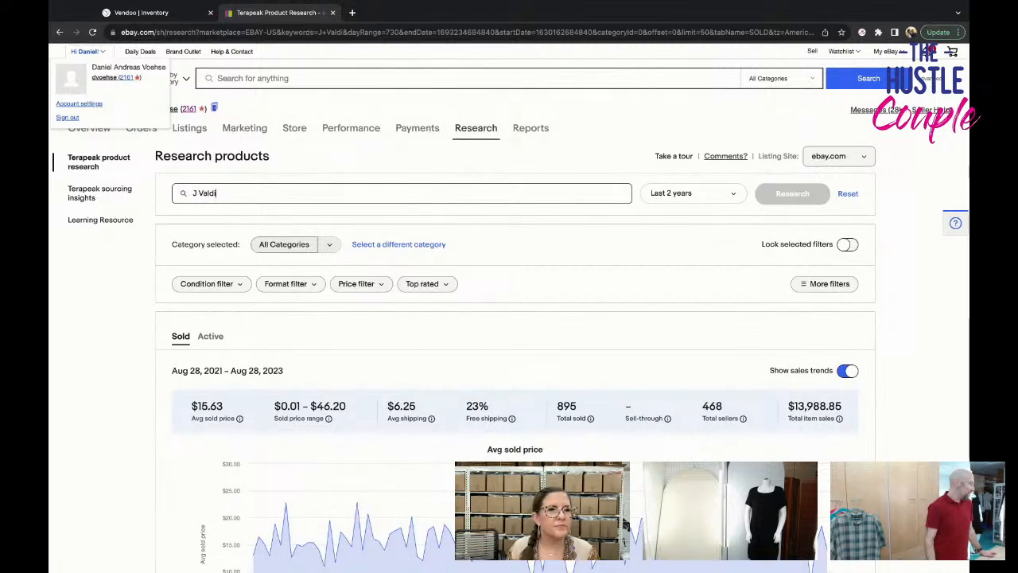
pyautogui.click(99, 104)
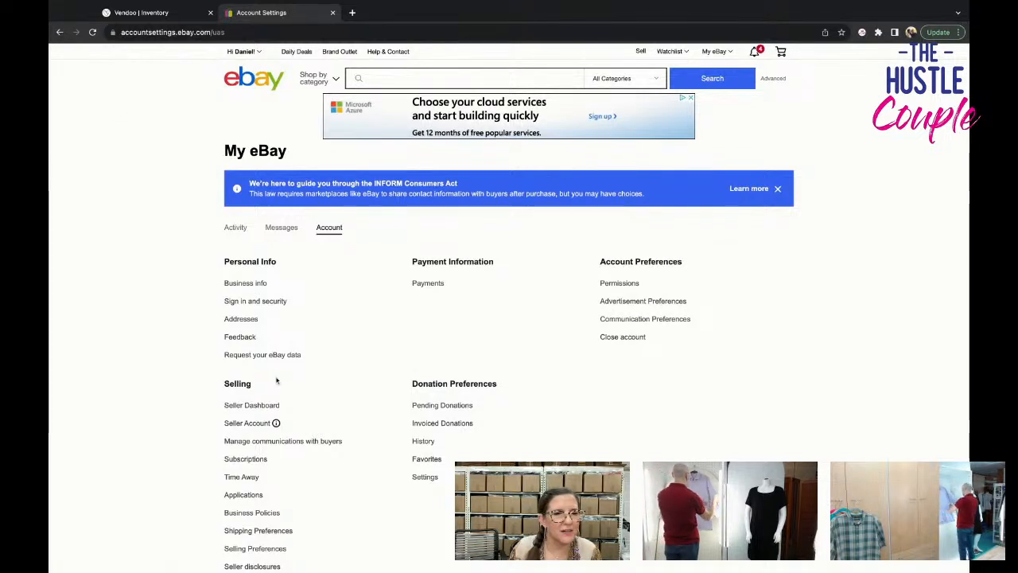
pyautogui.scroll(-1, 280, 505)
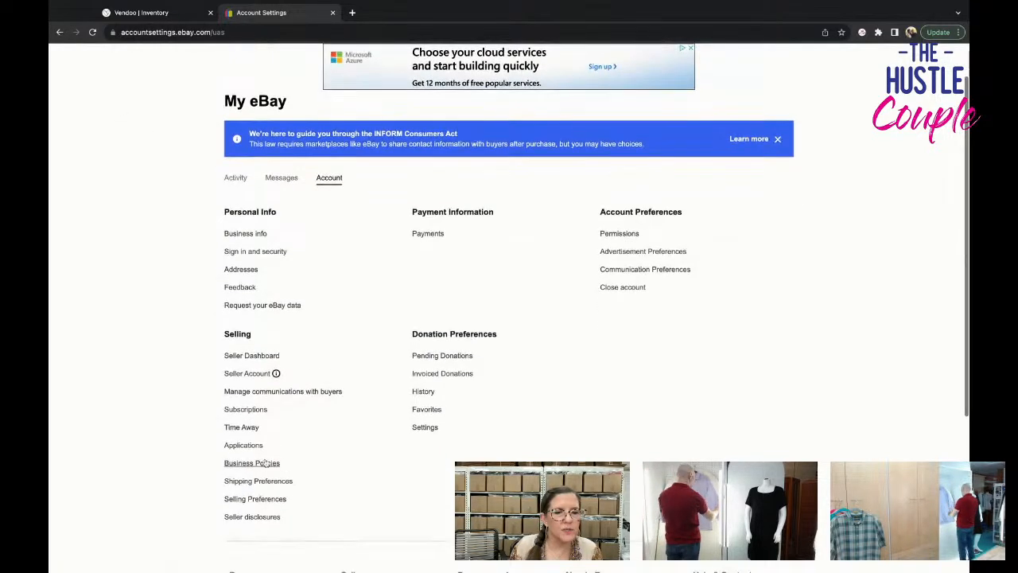
pyautogui.click(267, 465)
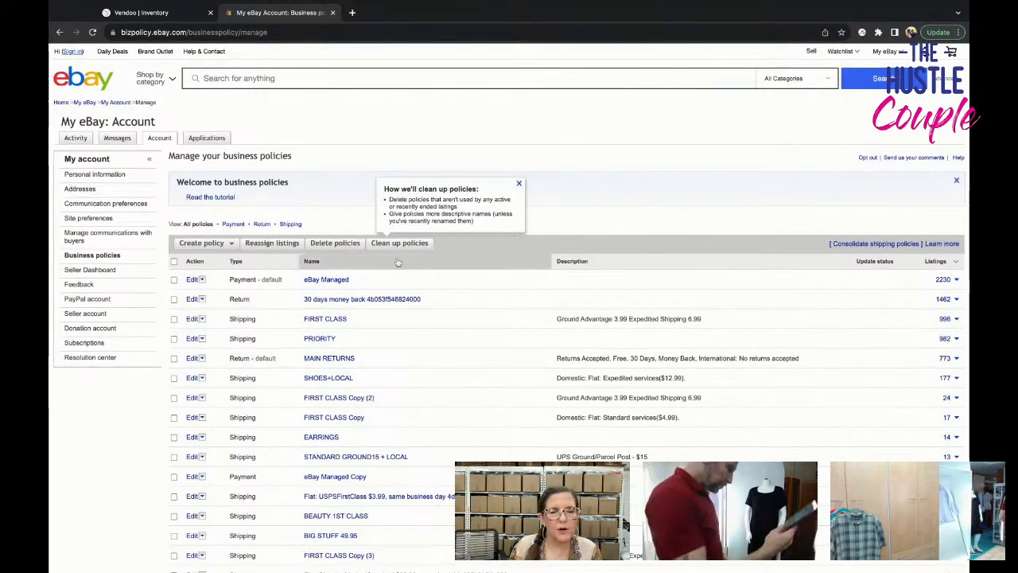
# Create a new shipping policy and name it 12-16 OZ.
pyautogui.click(228, 246)
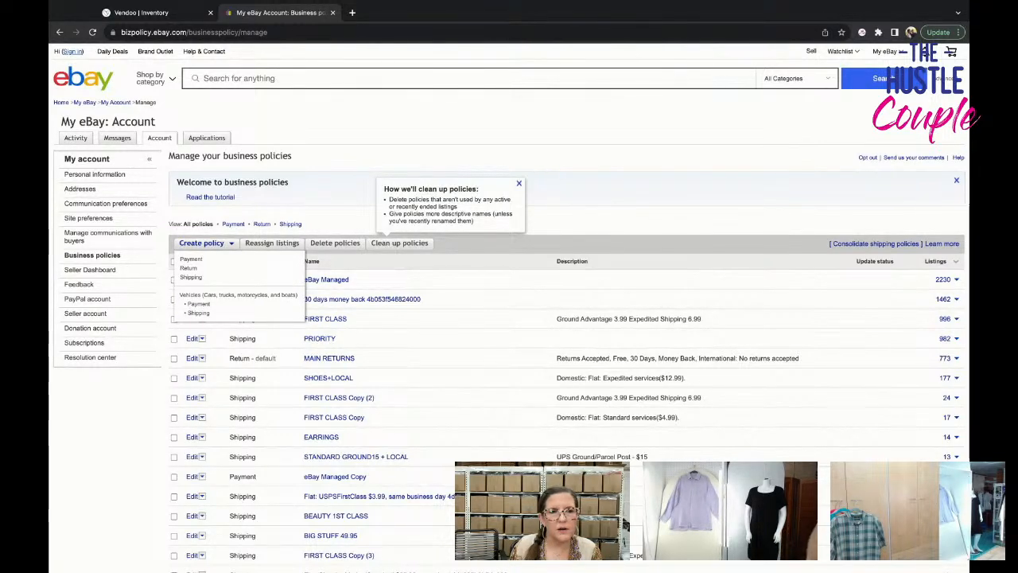
pyautogui.click(192, 276)
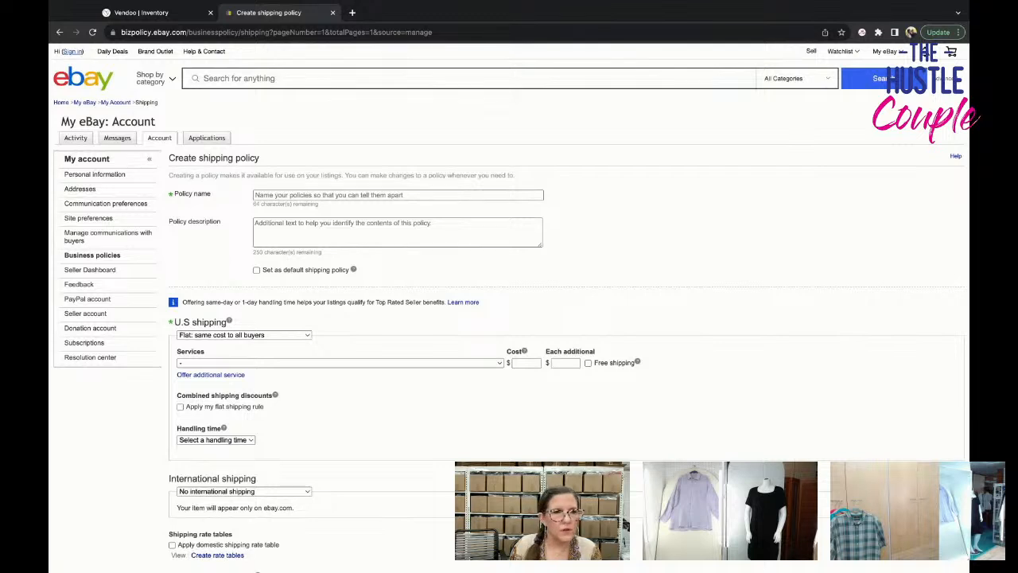
pyautogui.click(318, 195)
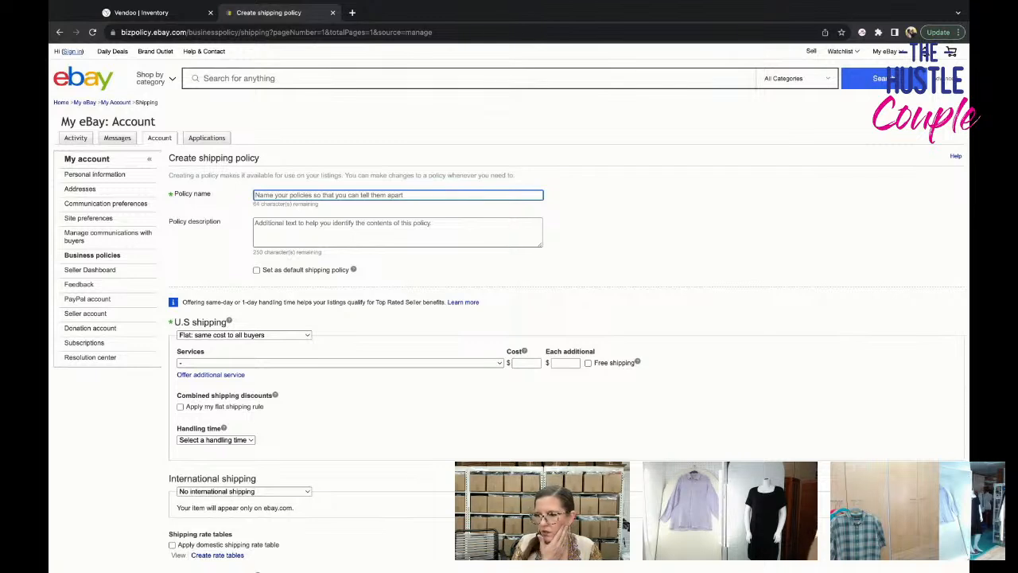
pyautogui.write('12')
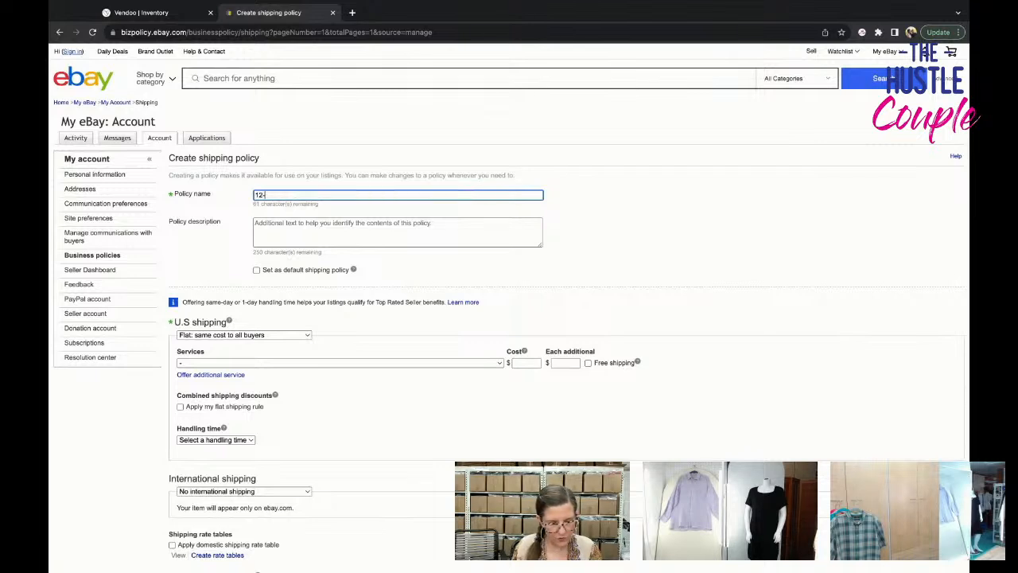
pyautogui.write('-16 OZ')
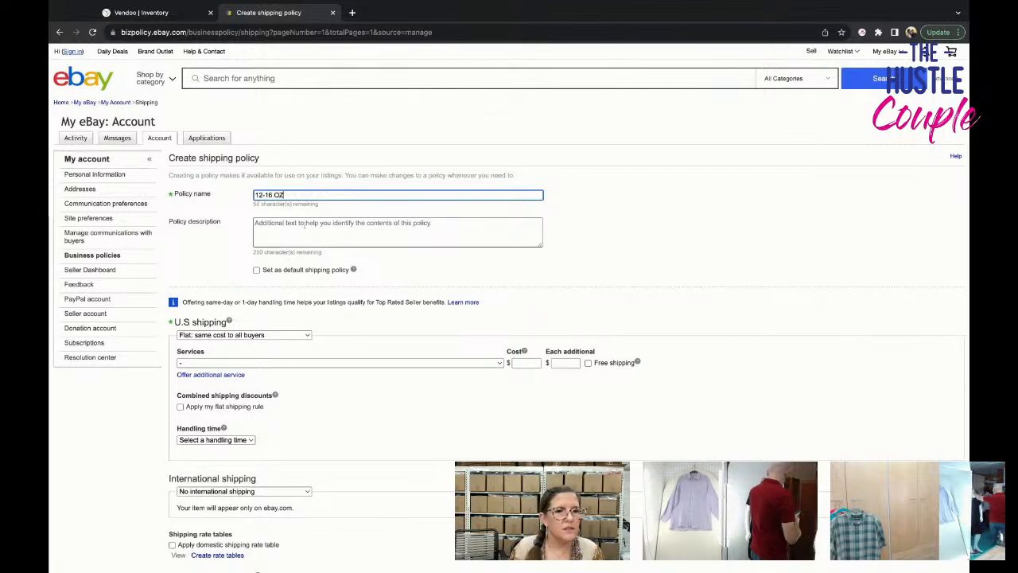
# Set the flat-rate U.S. shipping service to USPS Priority Mail (1 to 4 business days) with a cost of $8.30.
pyautogui.scroll(-1, 294, 250)
pyautogui.scroll(-3, 294, 250)
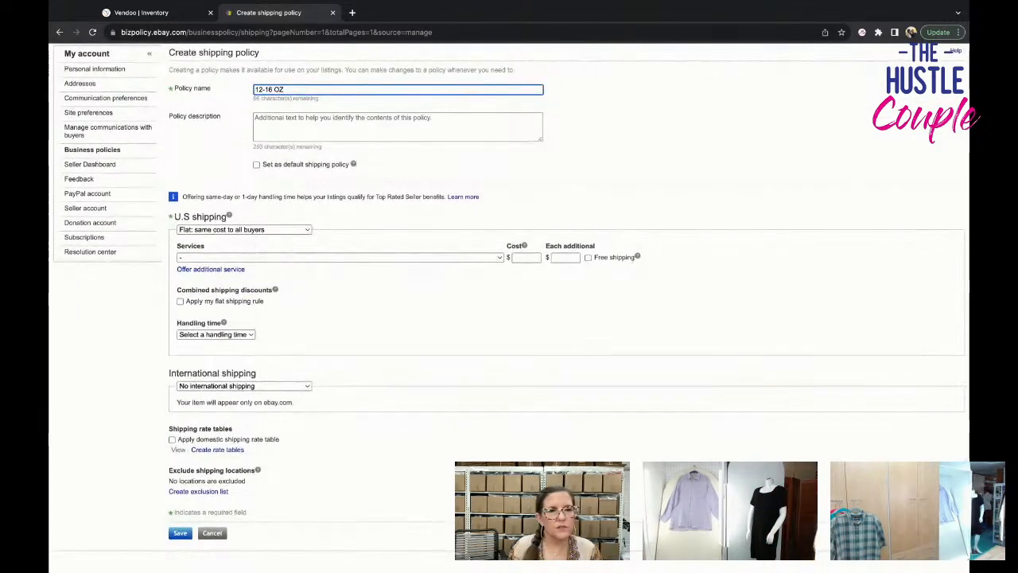
pyautogui.click(289, 229)
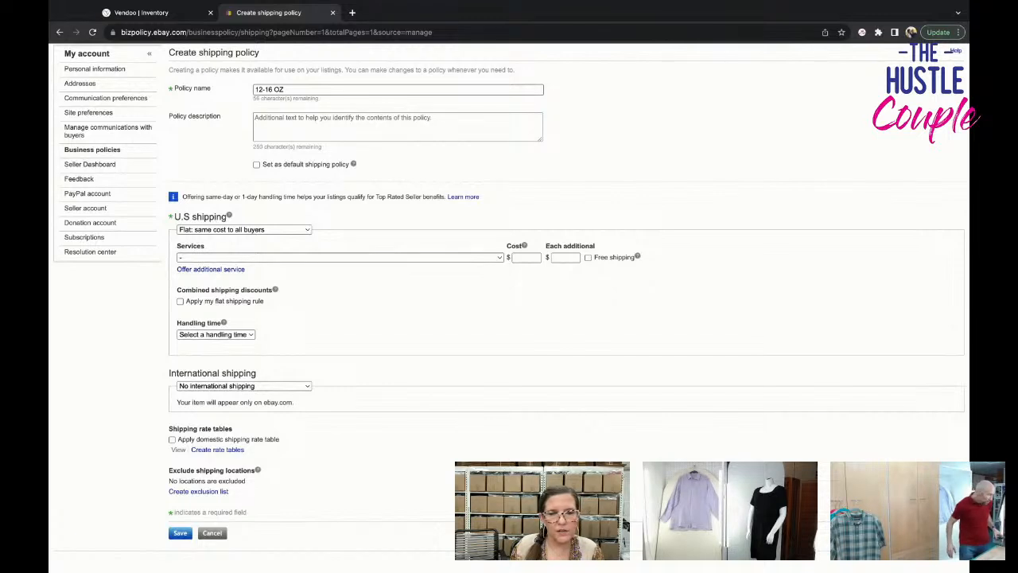
pyautogui.click(340, 258)
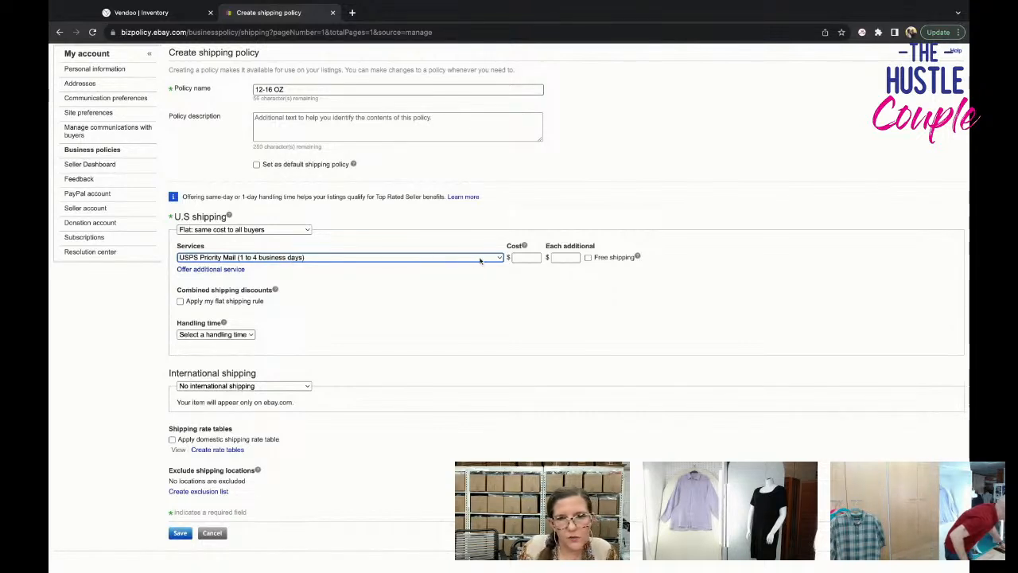
pyautogui.click(522, 258)
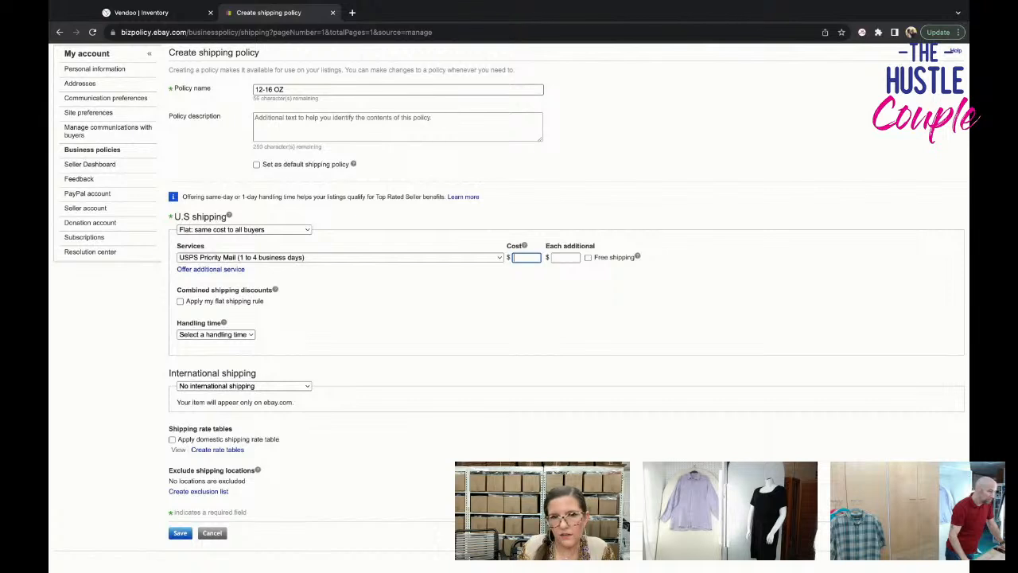
pyautogui.write('30')
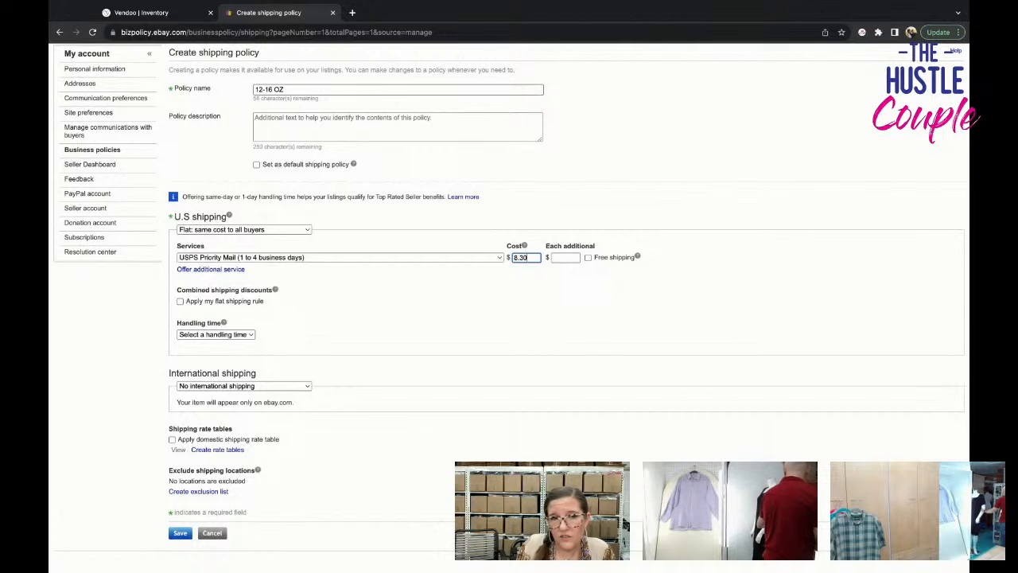
# Try USPS Priority Mail Padded Flat Rate Envelope as the flat-rate service and switch back to USPS Priority Mail.
pyautogui.click(499, 260)
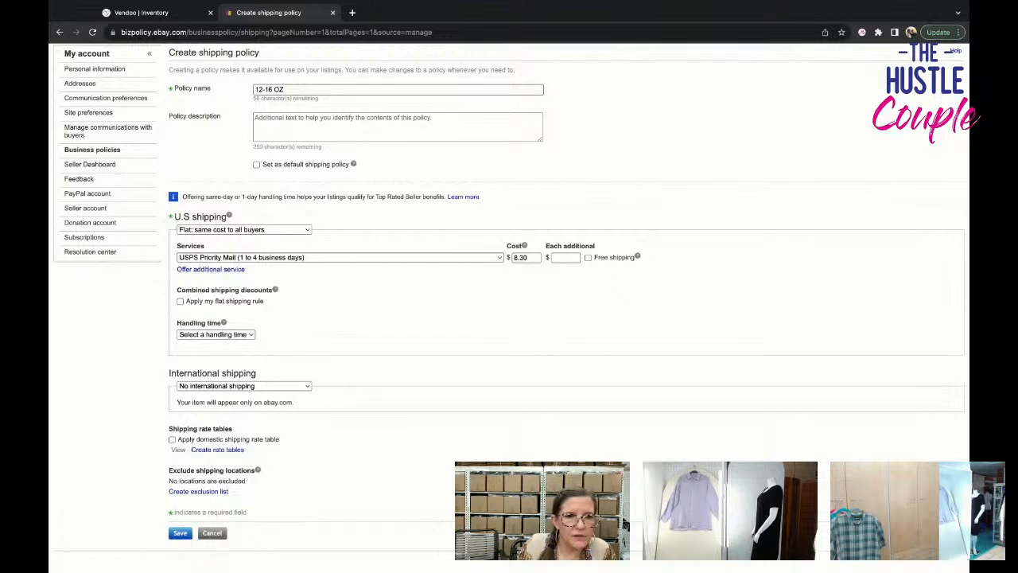
pyautogui.click(284, 258)
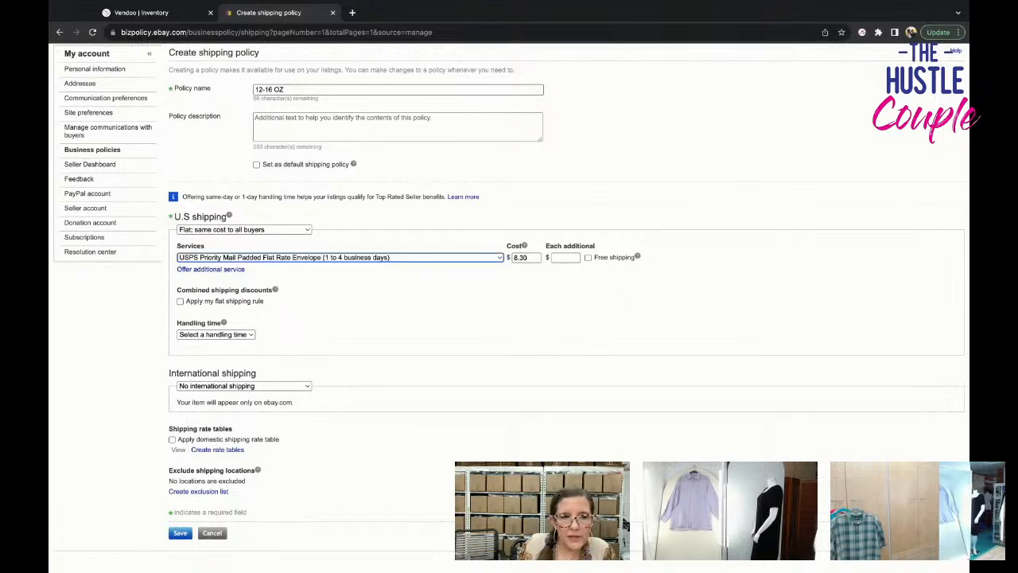
pyautogui.click(409, 259)
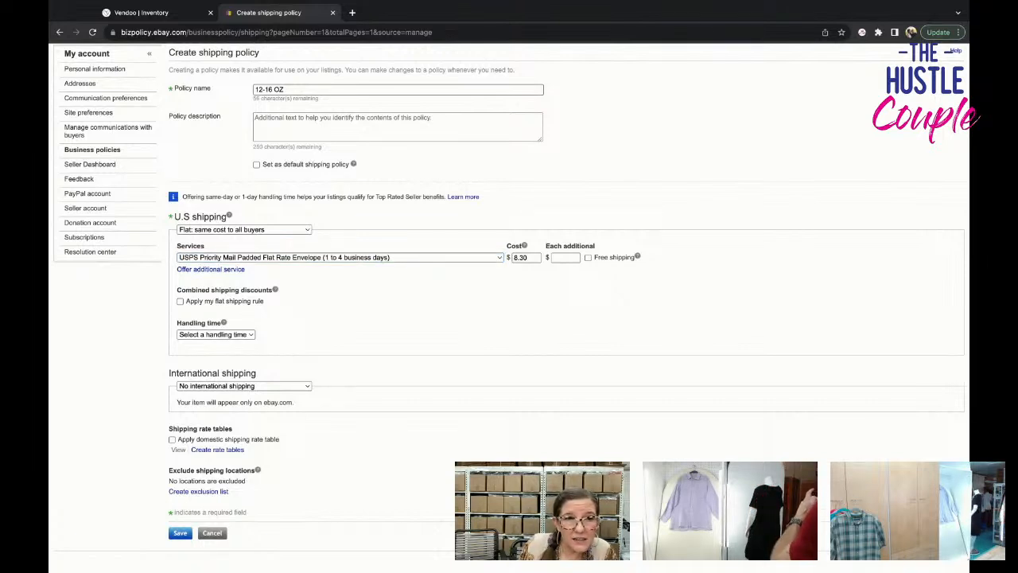
pyautogui.click(340, 257)
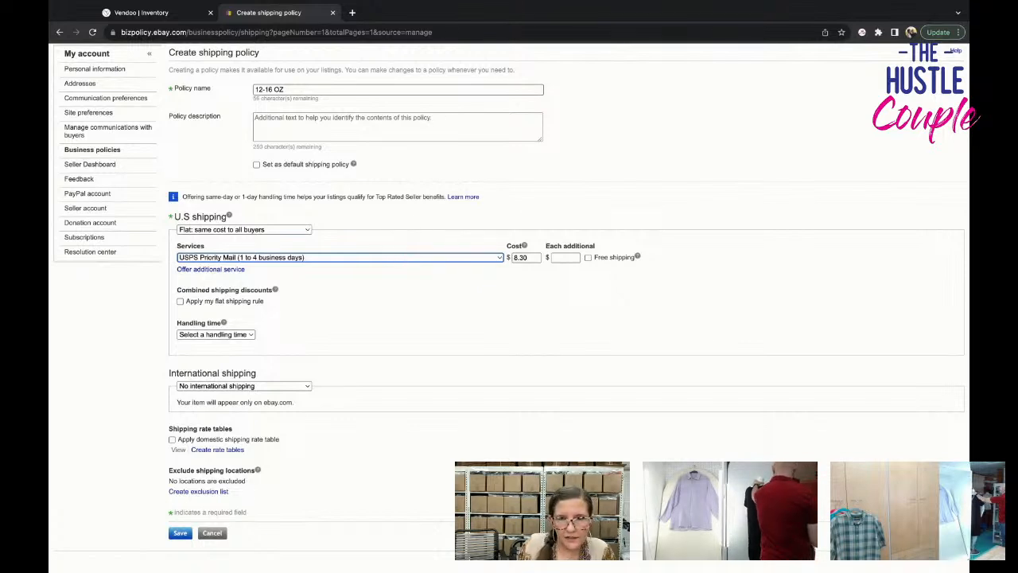
# Set the cost for each additional item to $4.00 and add USPS Ground Advantage as a second flat-rate service.
pyautogui.click(569, 259)
pyautogui.write('8')
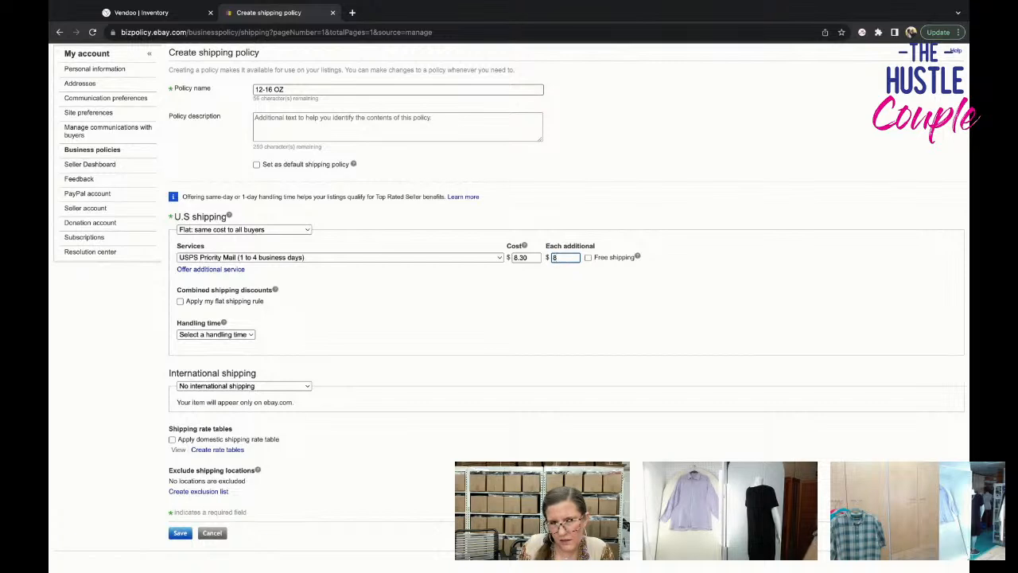
pyautogui.write('4.00')
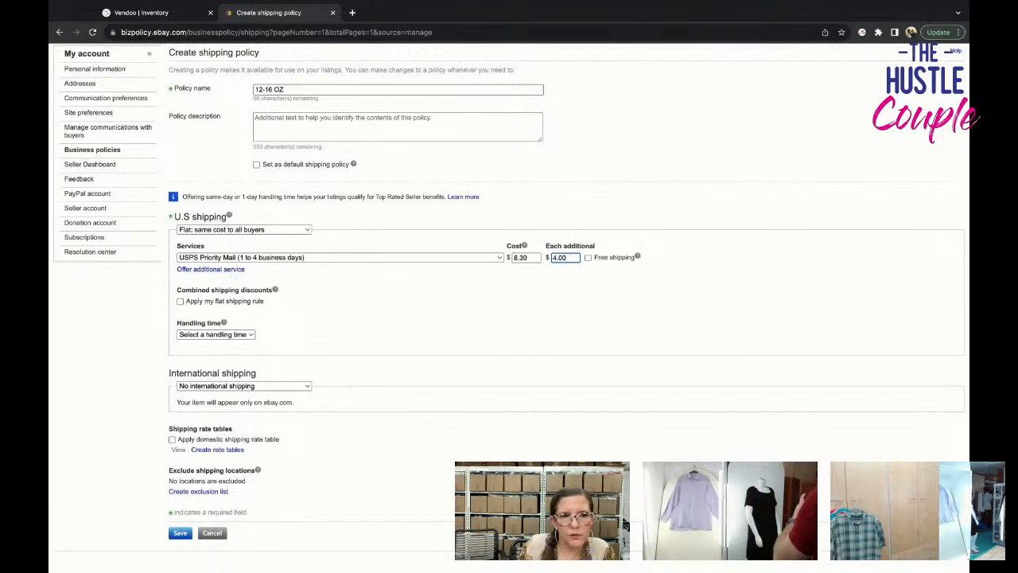
pyautogui.click(211, 270)
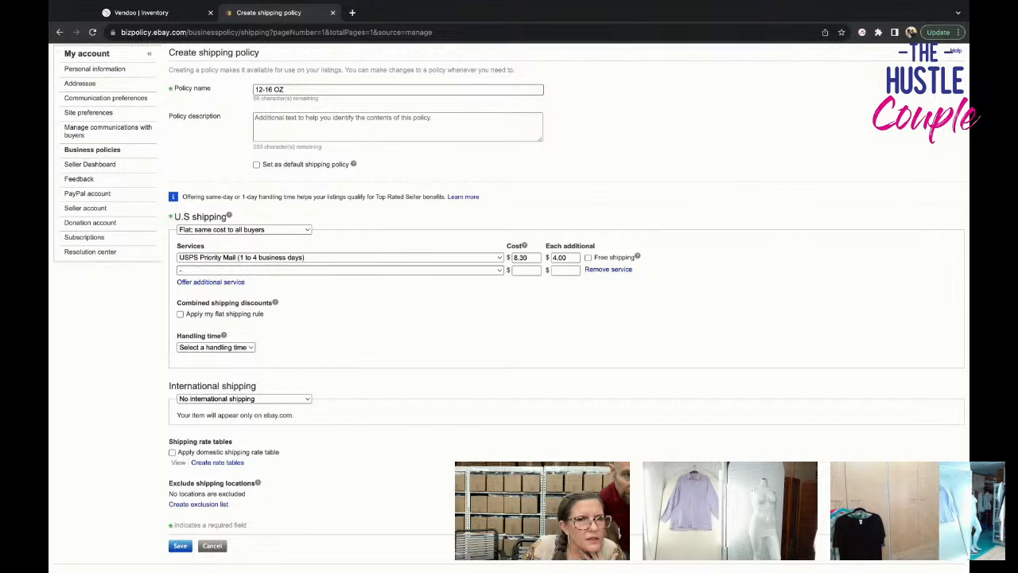
pyautogui.click(339, 270)
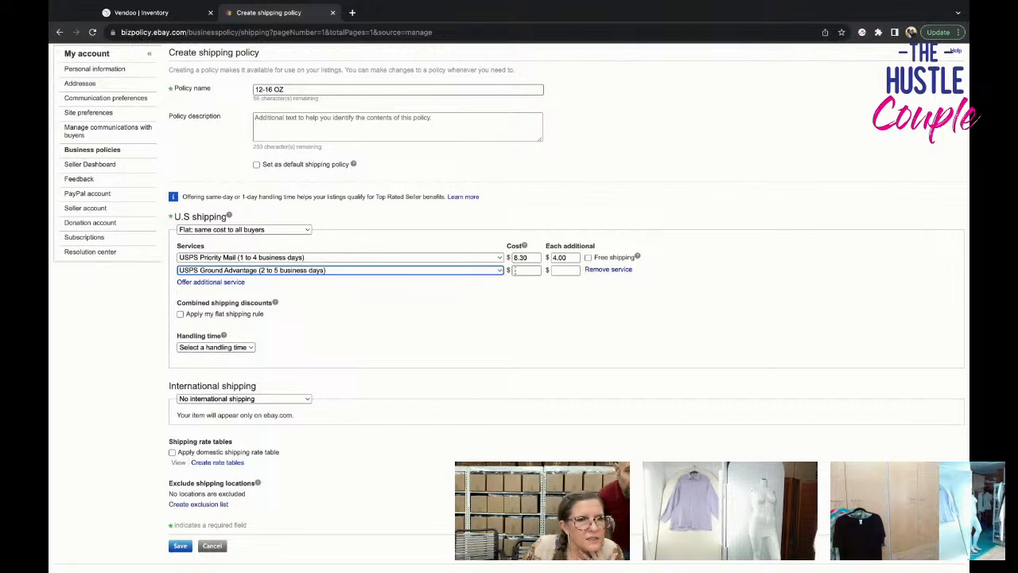
# Change U.S. shipping to Calculated, offering USPS Priority Mail Padded Flat Rate Envelope and USPS Ground Advantage as the services.
pyautogui.click(281, 235)
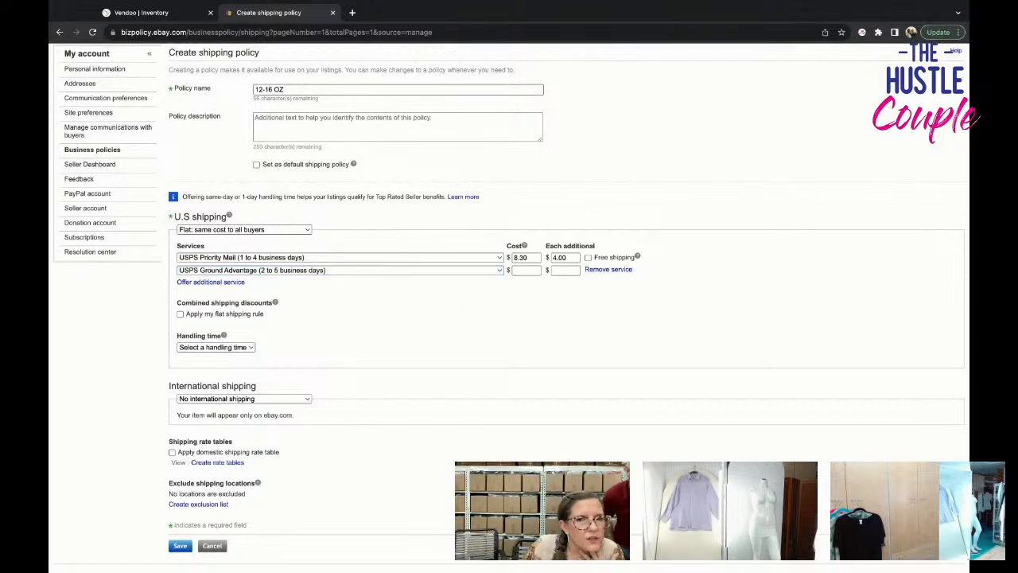
pyautogui.click(271, 241)
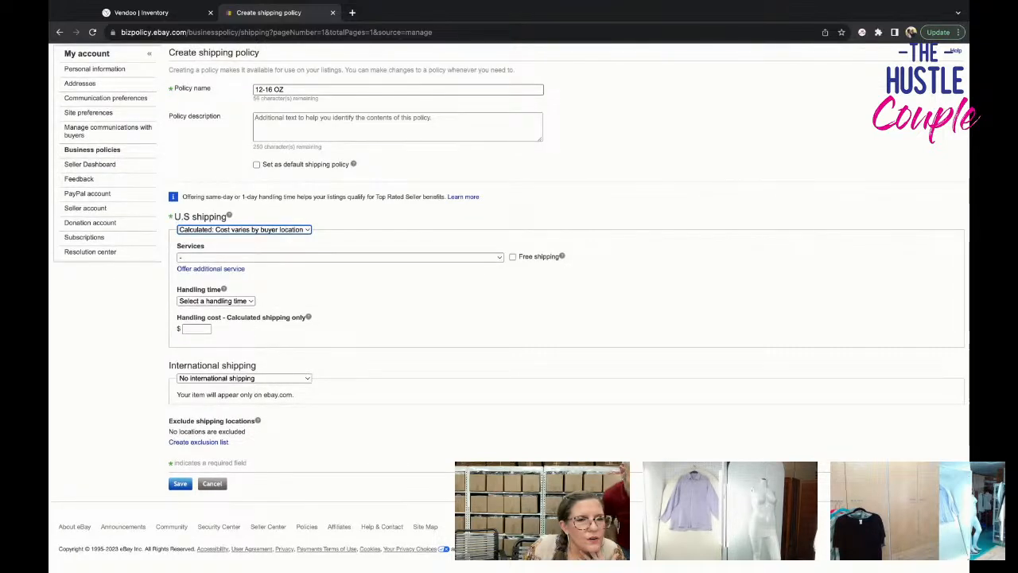
pyautogui.click(282, 256)
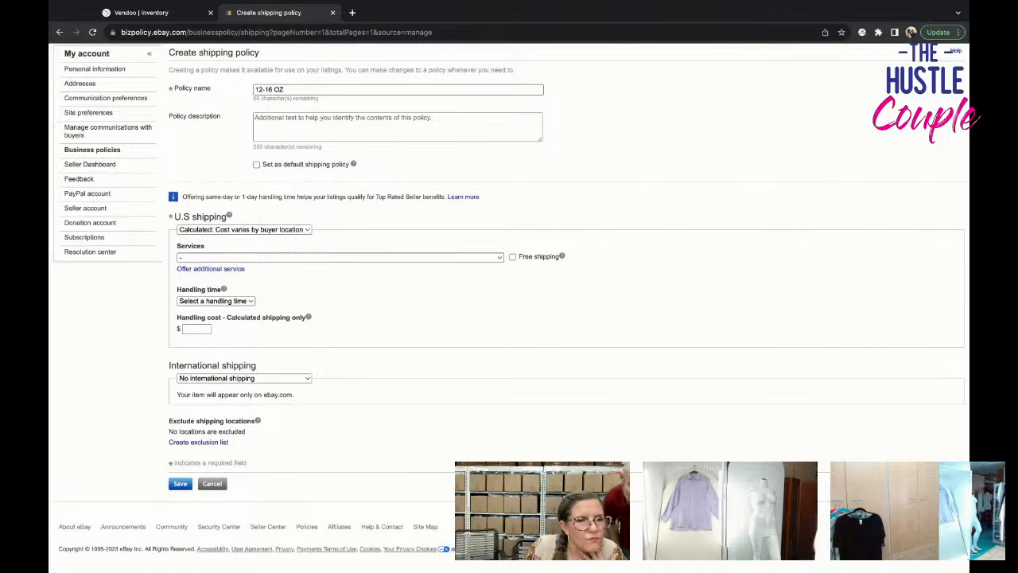
pyautogui.click(284, 256)
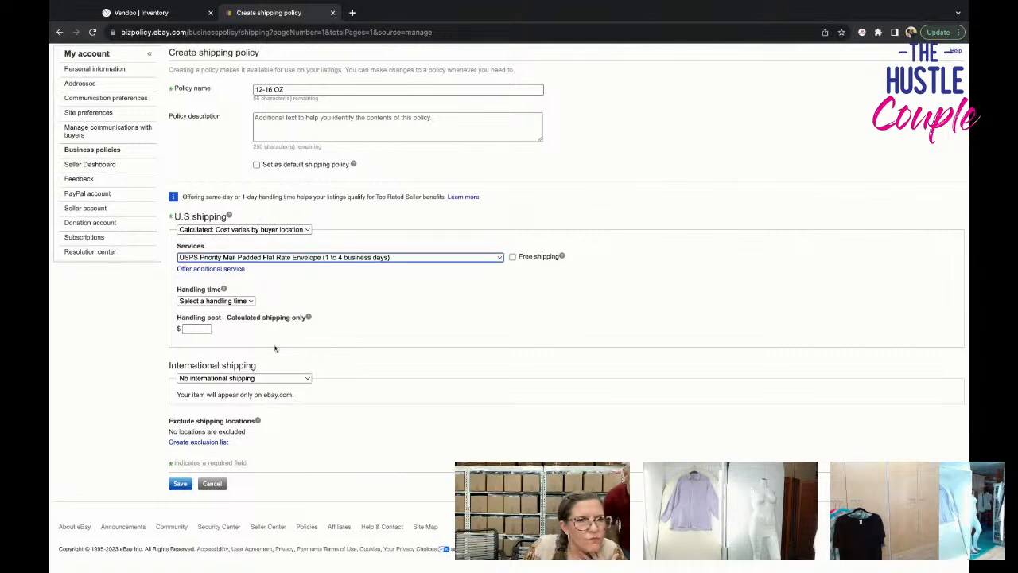
pyautogui.click(241, 269)
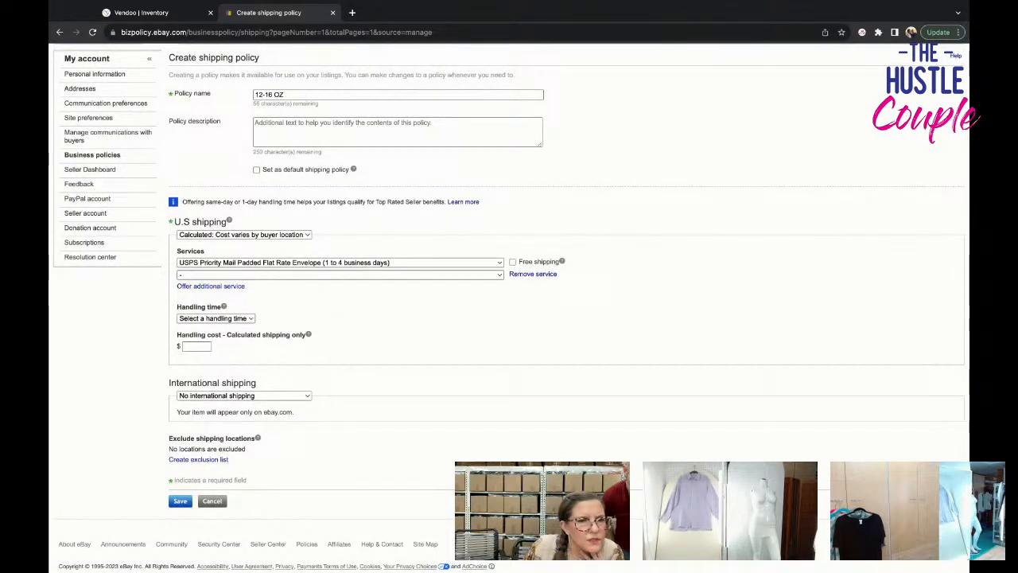
pyautogui.click(253, 274)
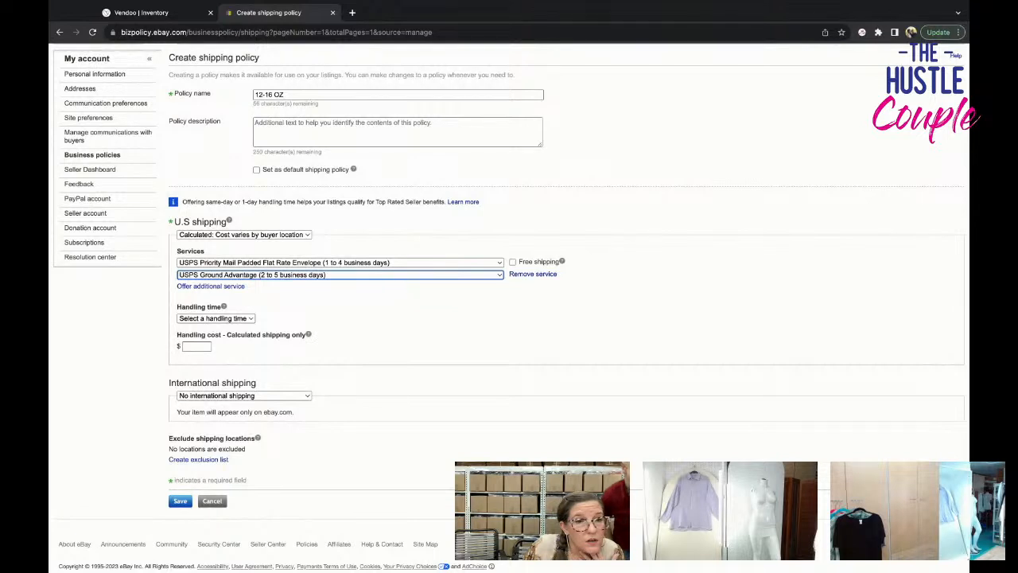
# Set the policy's handling time to Same business day.
pyautogui.scroll(1, 276, 284)
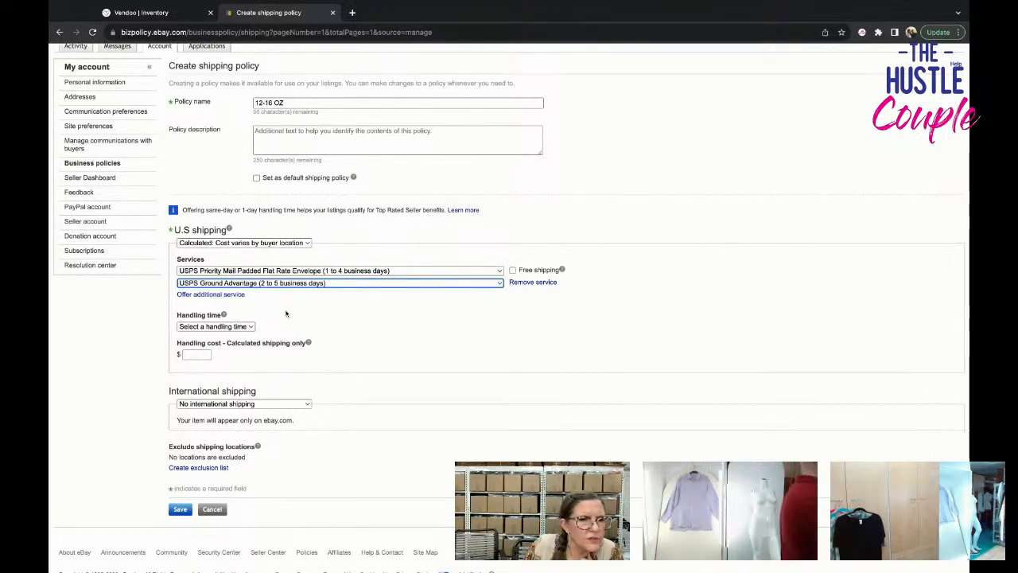
pyautogui.click(248, 329)
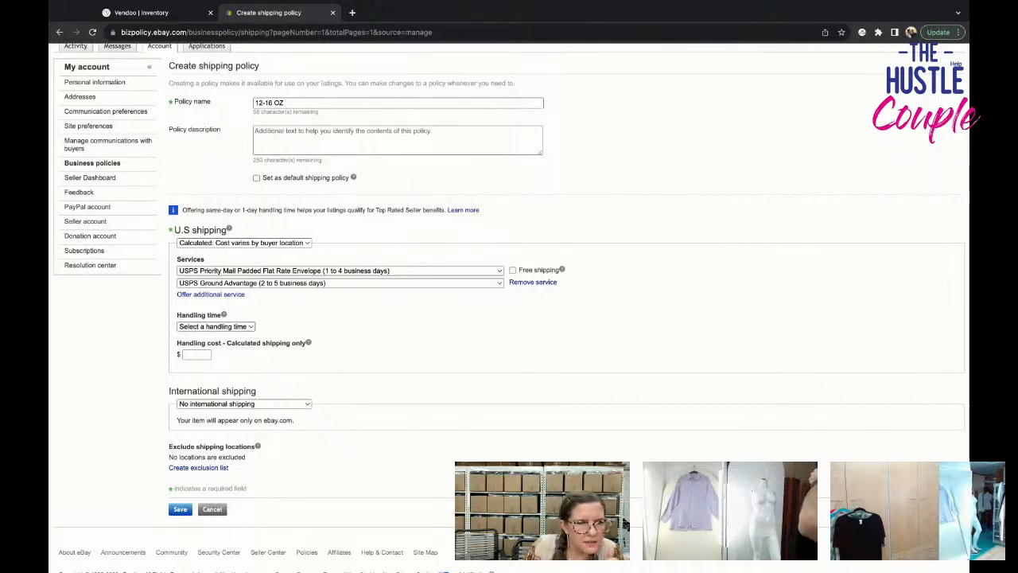
pyautogui.click(215, 338)
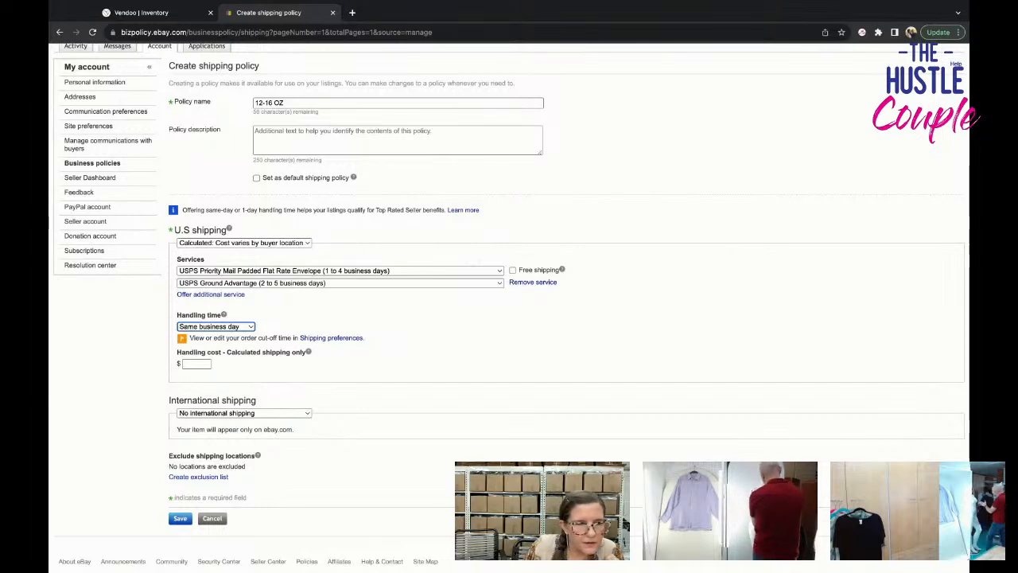
# Check the international shipping choices and keep No international shipping for the policy.
pyautogui.scroll(-2, 509, 302)
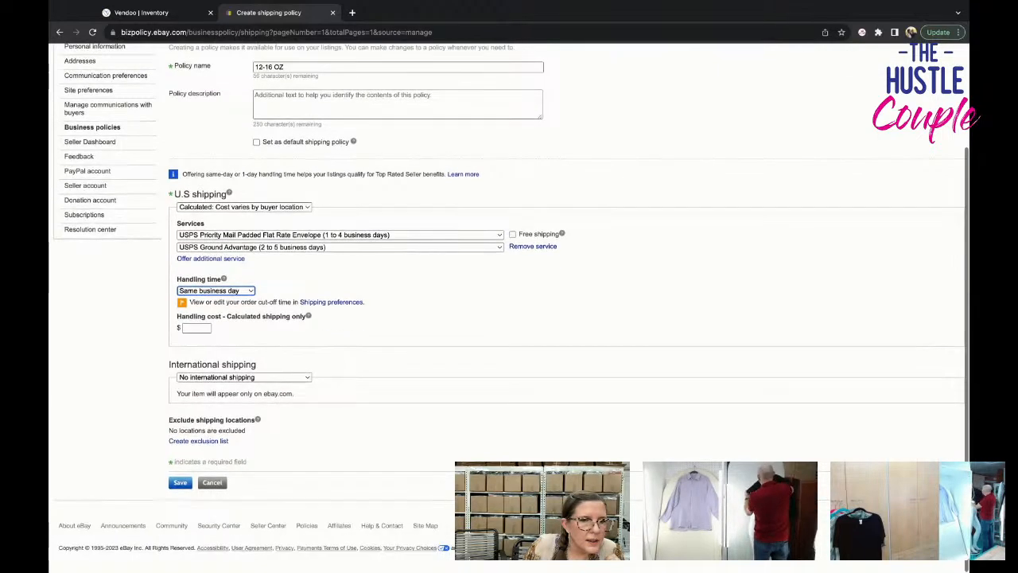
pyautogui.click(275, 381)
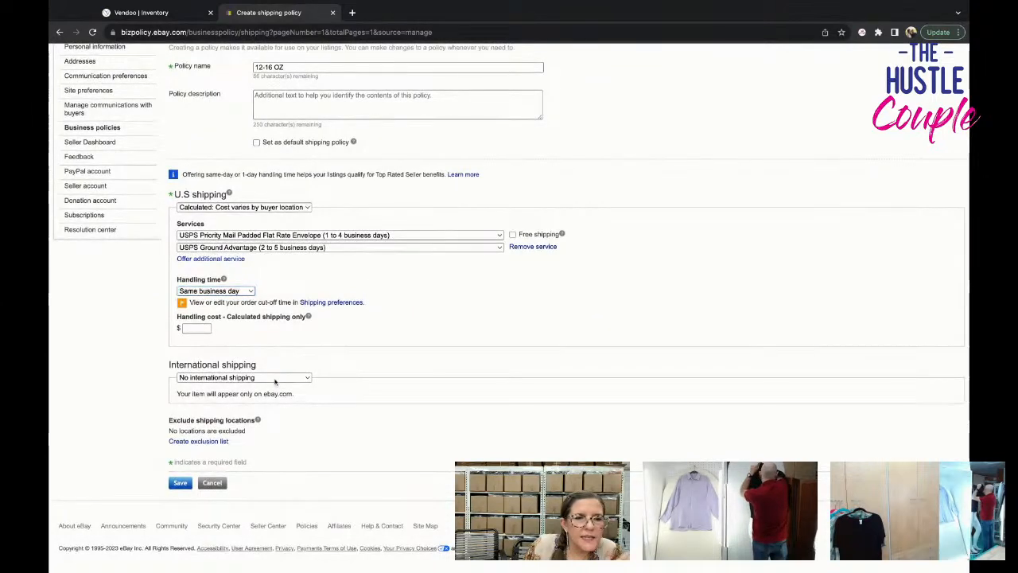
pyautogui.click(327, 380)
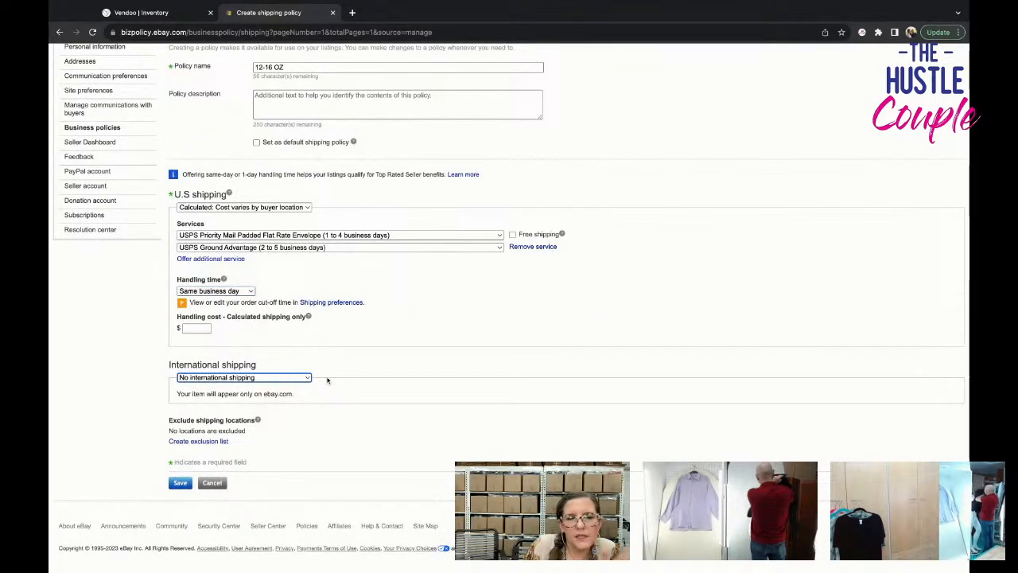
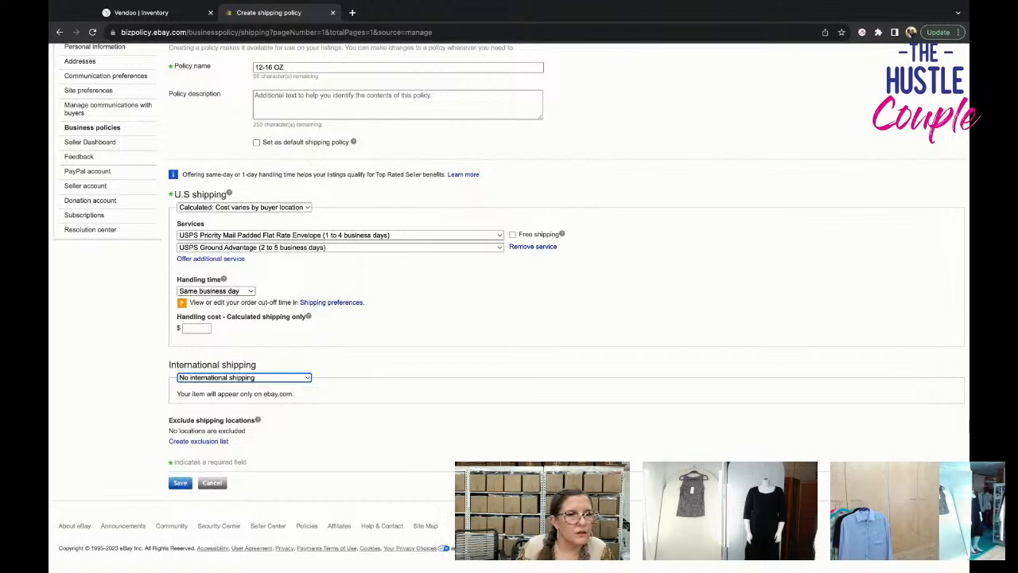
# Save the 12-16 OZ shipping policy and open the black floral Womens Size Skirt draft in Vendoo.
pyautogui.click(181, 483)
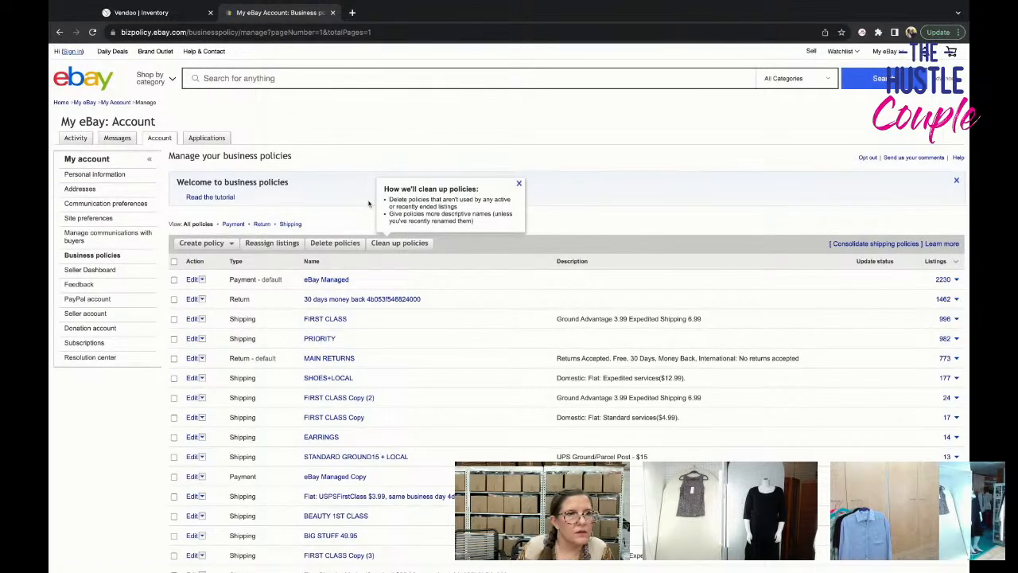
pyautogui.click(191, 13)
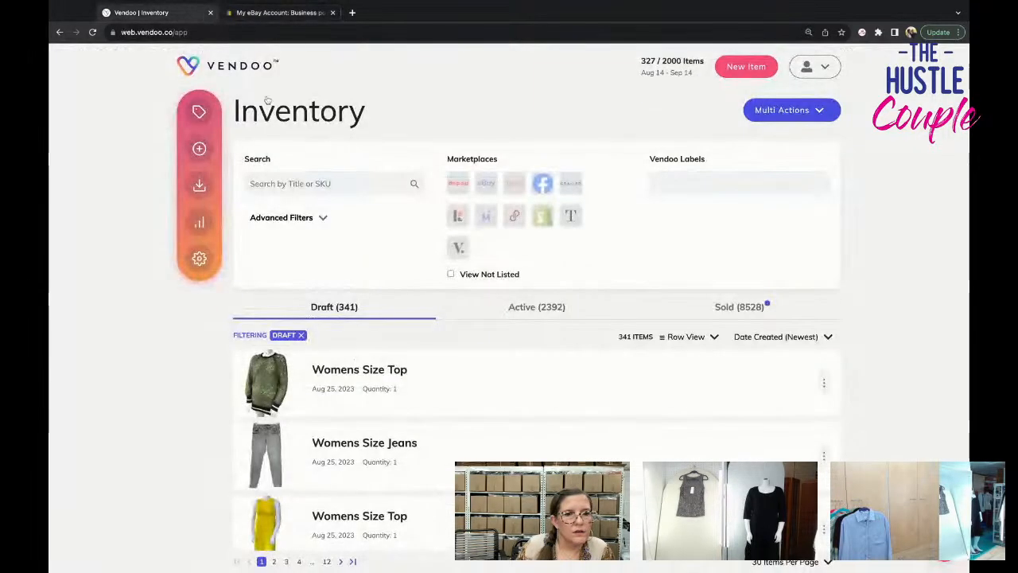
pyautogui.scroll(-7, 325, 358)
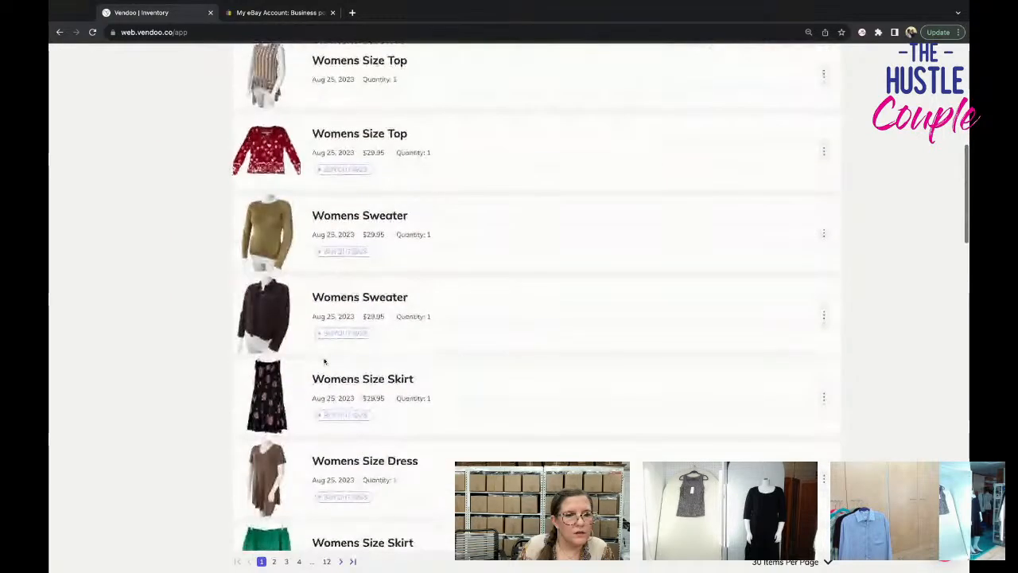
pyautogui.click(329, 364)
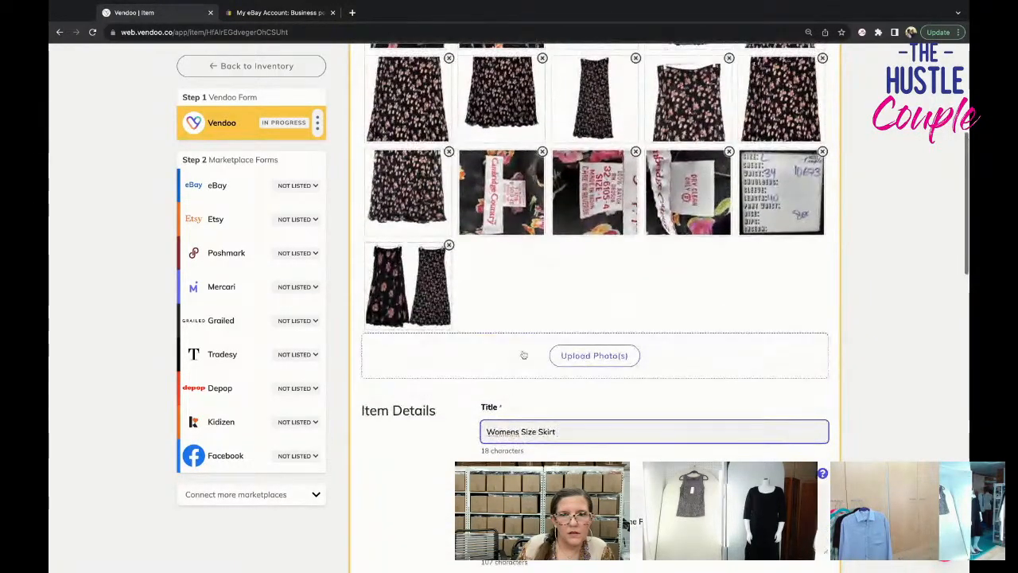
# Rotate the Cambridge Country label photo until the brand name reads upright and save the edited photo.
pyautogui.click(518, 217)
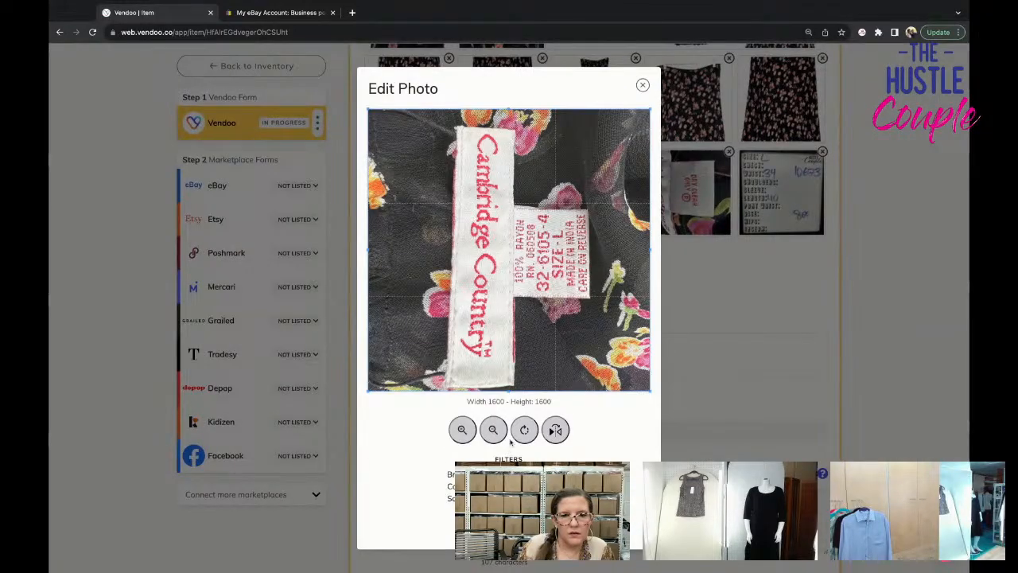
pyautogui.click(522, 432)
pyautogui.click(520, 433)
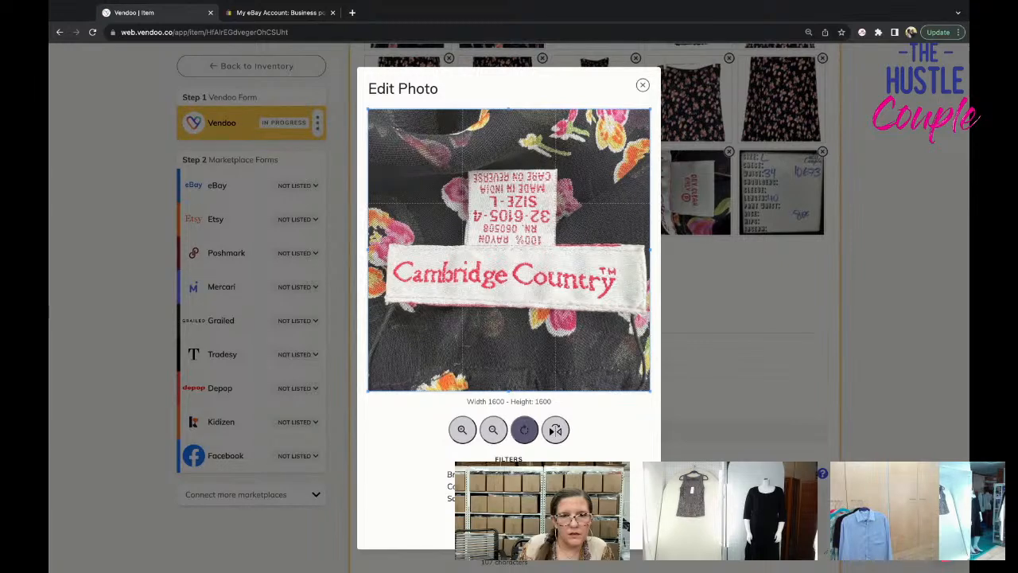
pyautogui.click(509, 525)
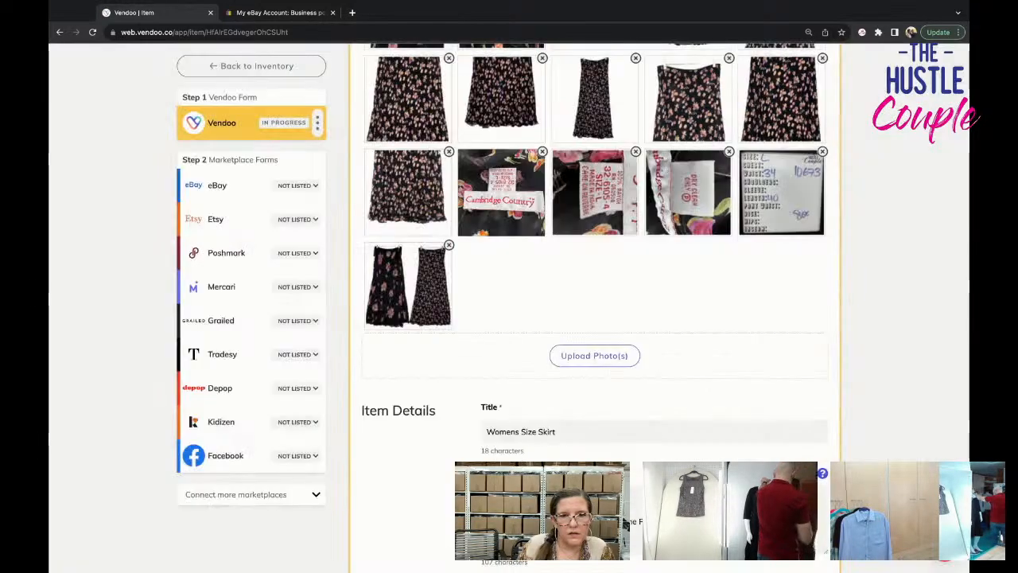
# Expand the listing title to "Cambridge Country Womens Size L Reversible Maxi Skirt Floral Pattern".
pyautogui.click(487, 432)
pyautogui.write('Camb')
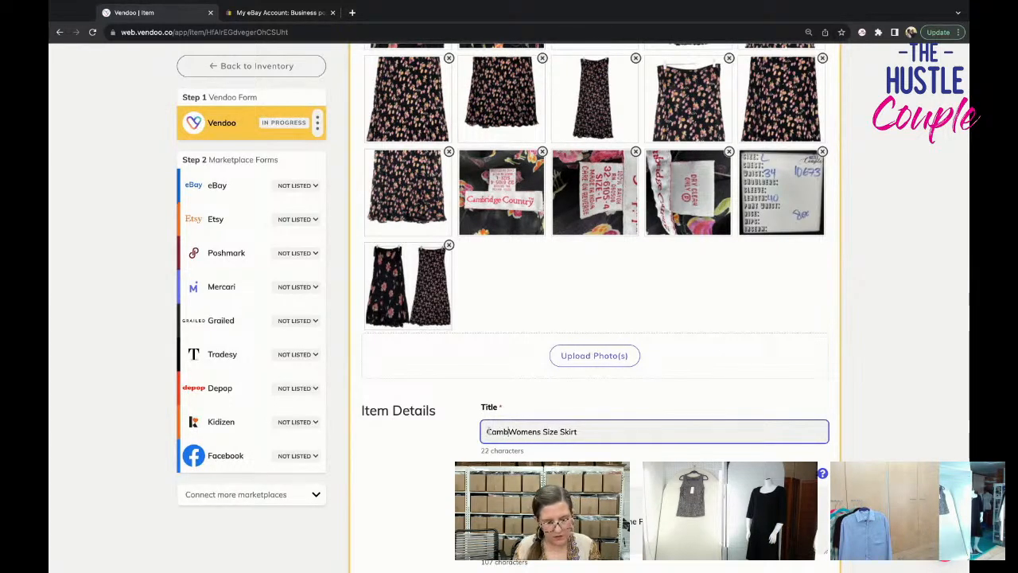
pyautogui.write('ridge ')
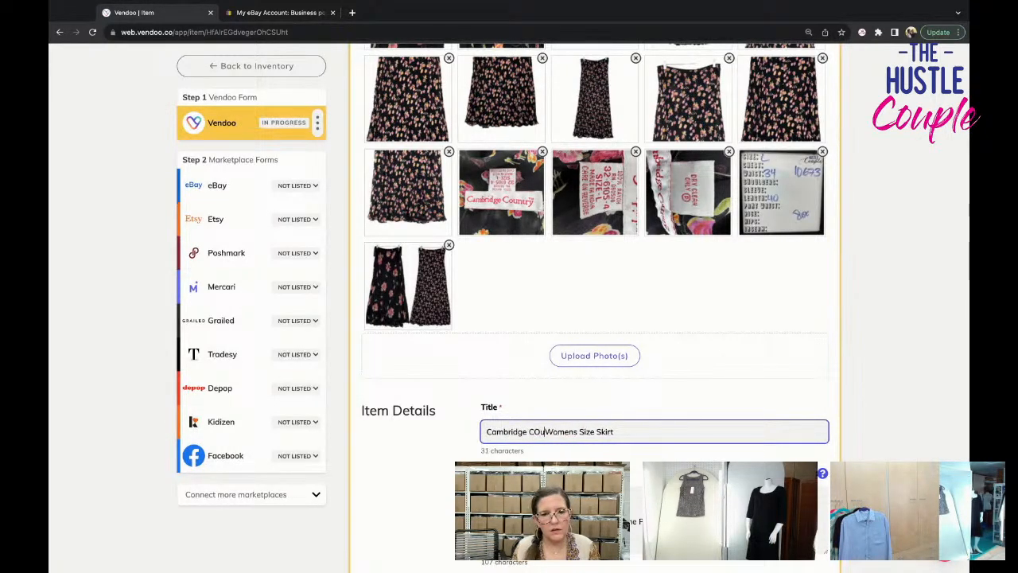
pyautogui.write('Country Womens Size ')
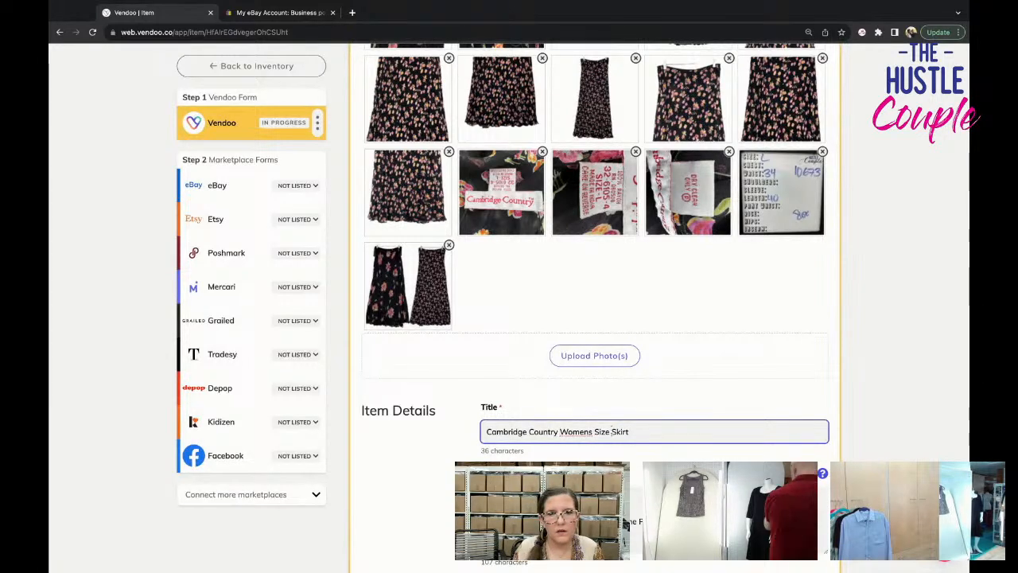
pyautogui.write('L ')
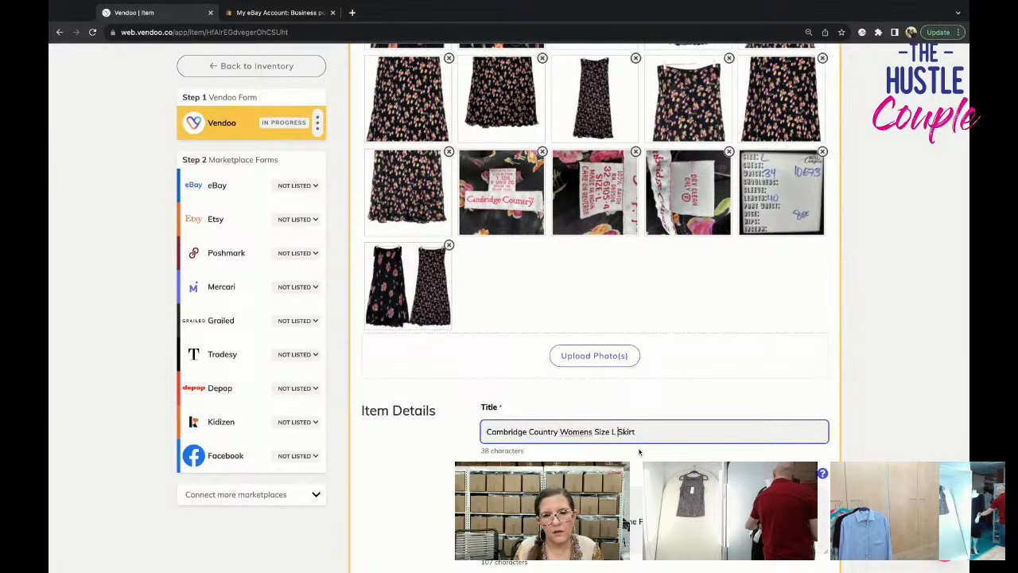
pyautogui.write('Reversible Skirt ')
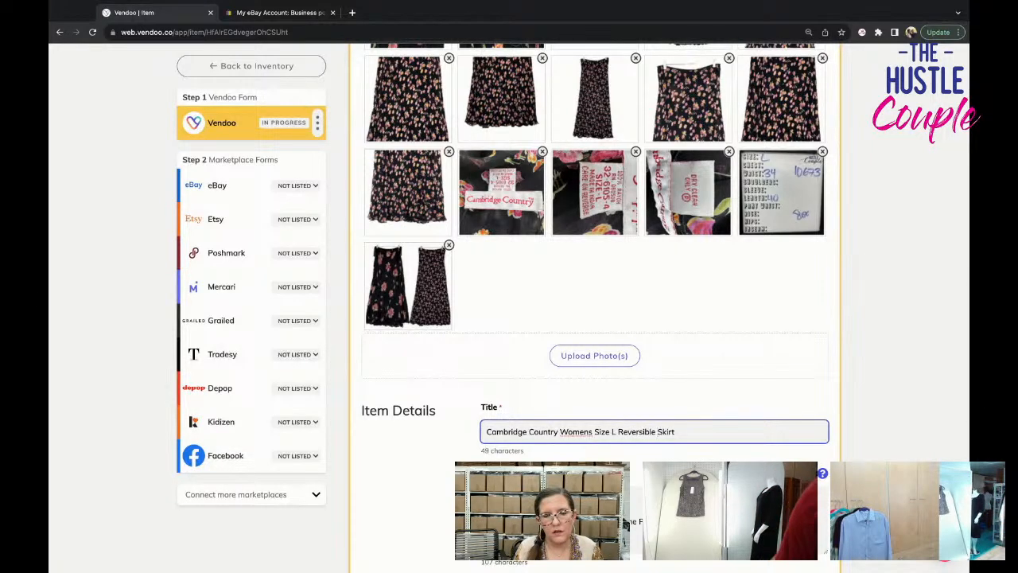
pyautogui.write('Fl')
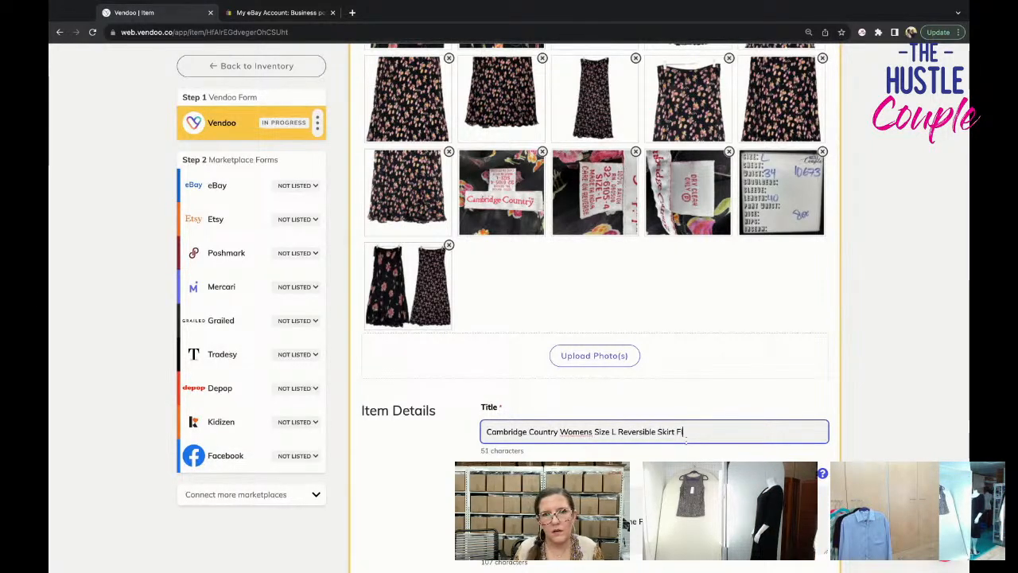
pyautogui.write('oral Pattern')
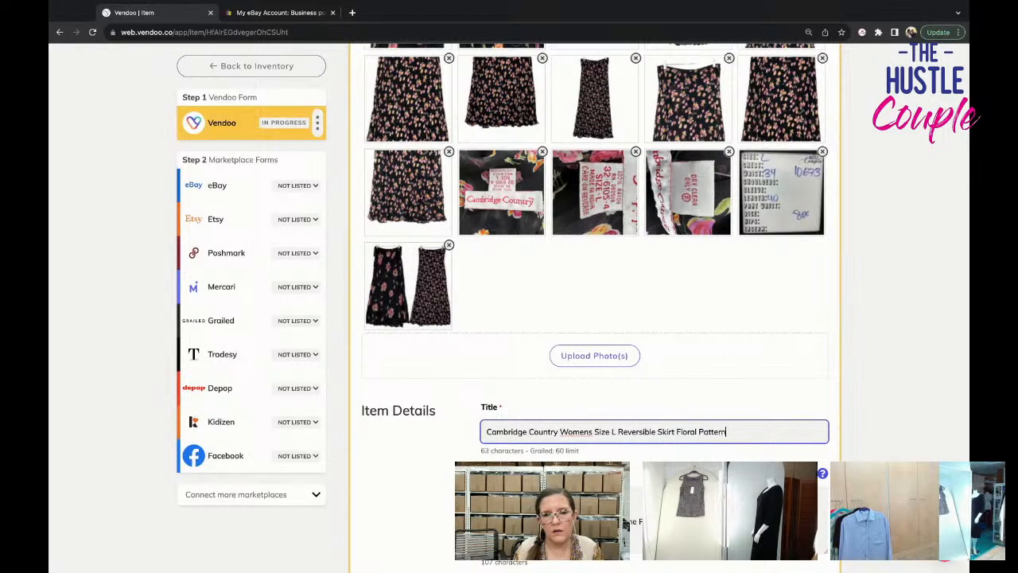
pyautogui.click(658, 432)
pyautogui.write('Maxi')
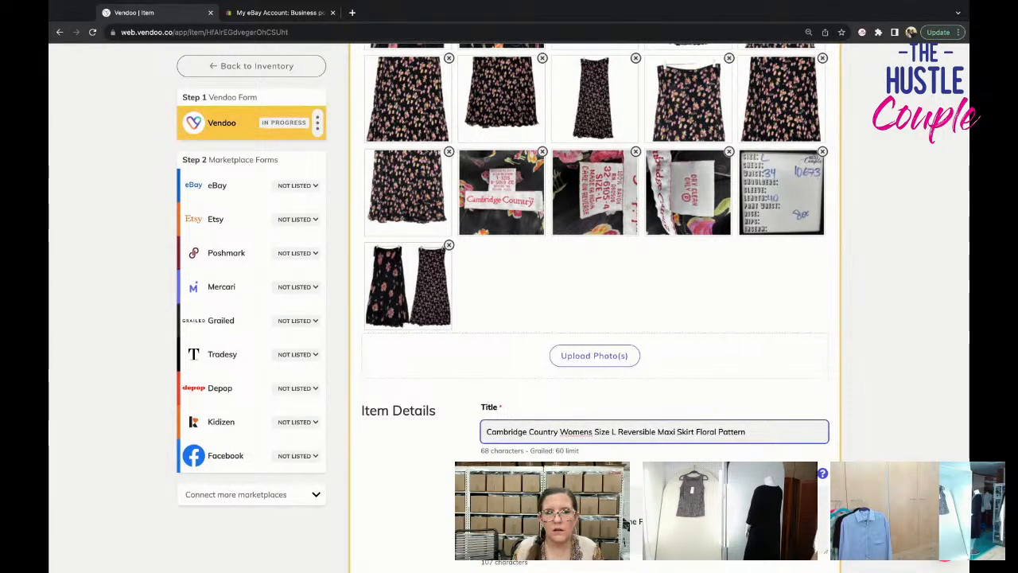
# Move the photo showing both skirt sides to first place and append "Rayon India" to the title.
pyautogui.scroll(3, 418, 437)
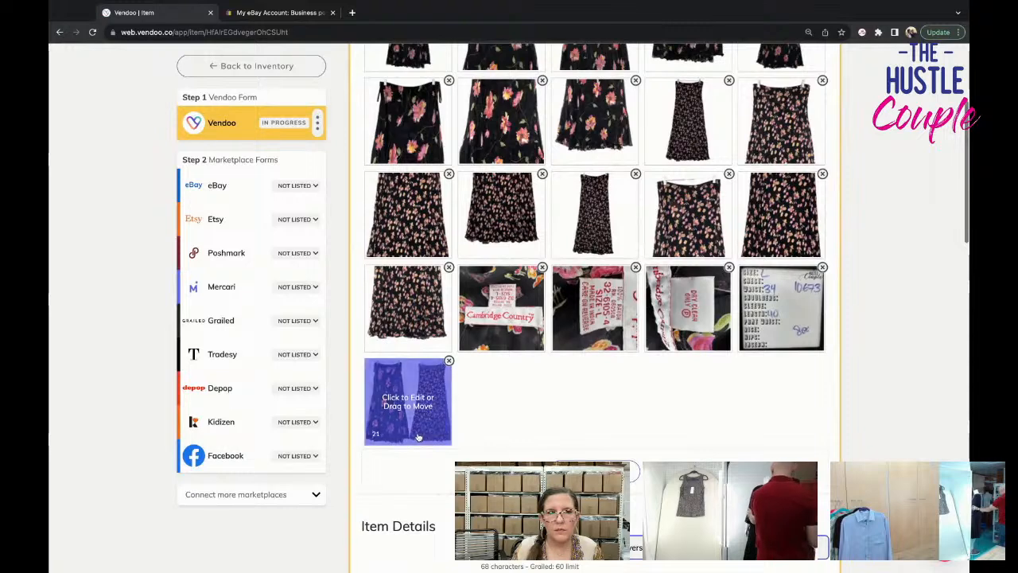
pyautogui.moveTo(418, 437); pyautogui.dragTo(407, 107)
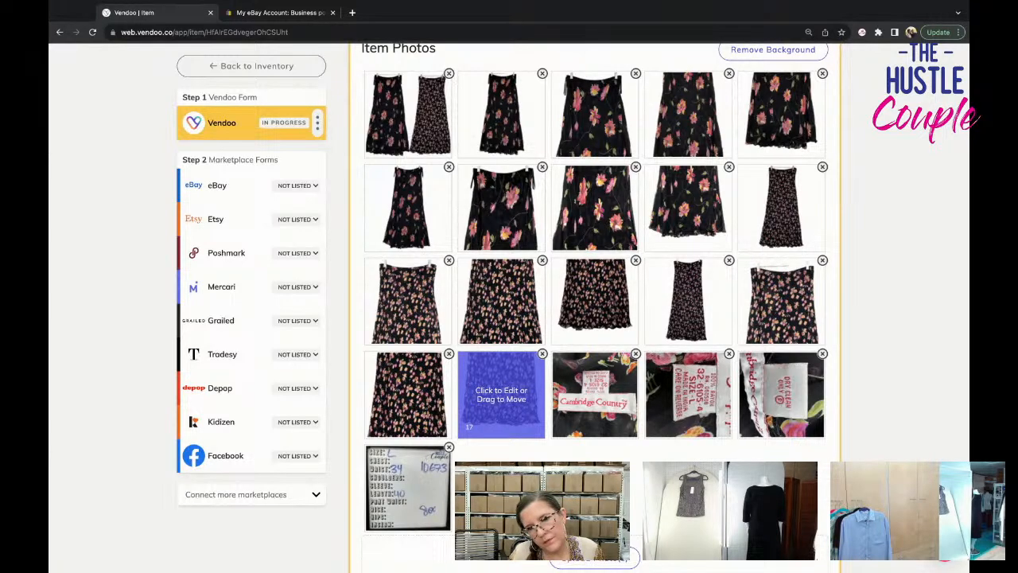
pyautogui.scroll(-5, 501, 393)
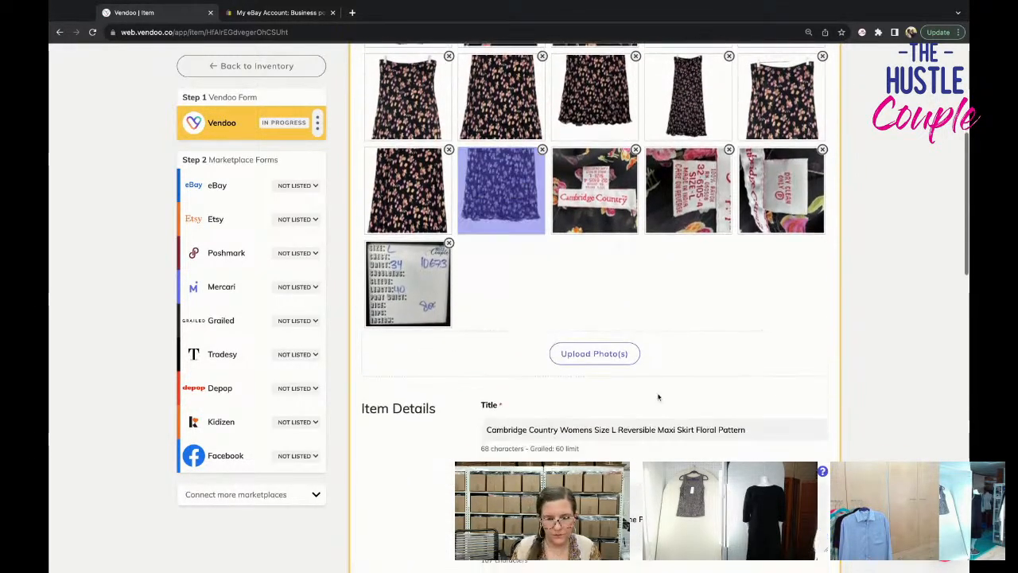
pyautogui.click(777, 419)
pyautogui.write('Rayon India')
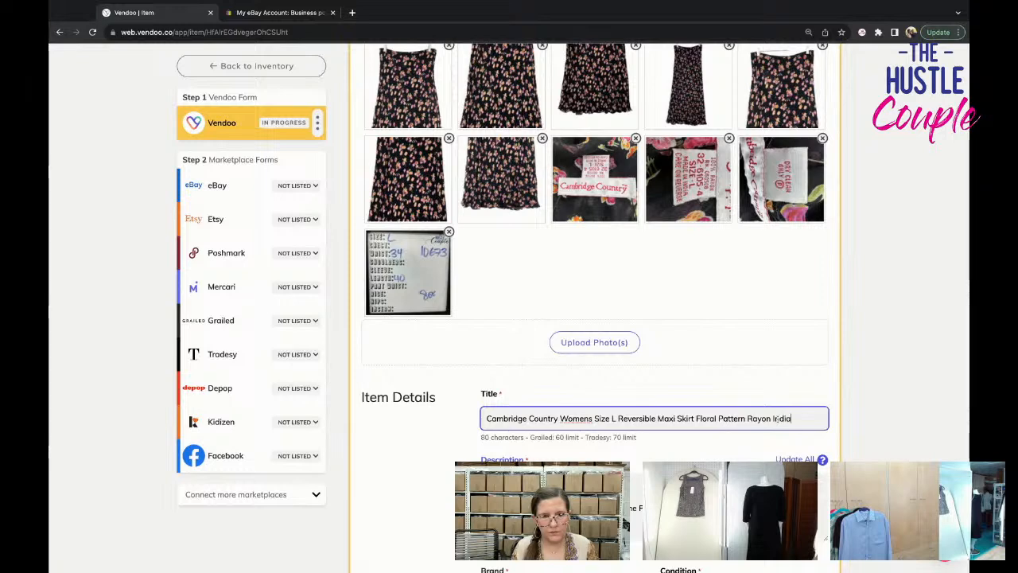
# Copy the full title into the description as its first line, above the existing condition text.
pyautogui.tripleClick(760, 418)
pyautogui.press('super+c')
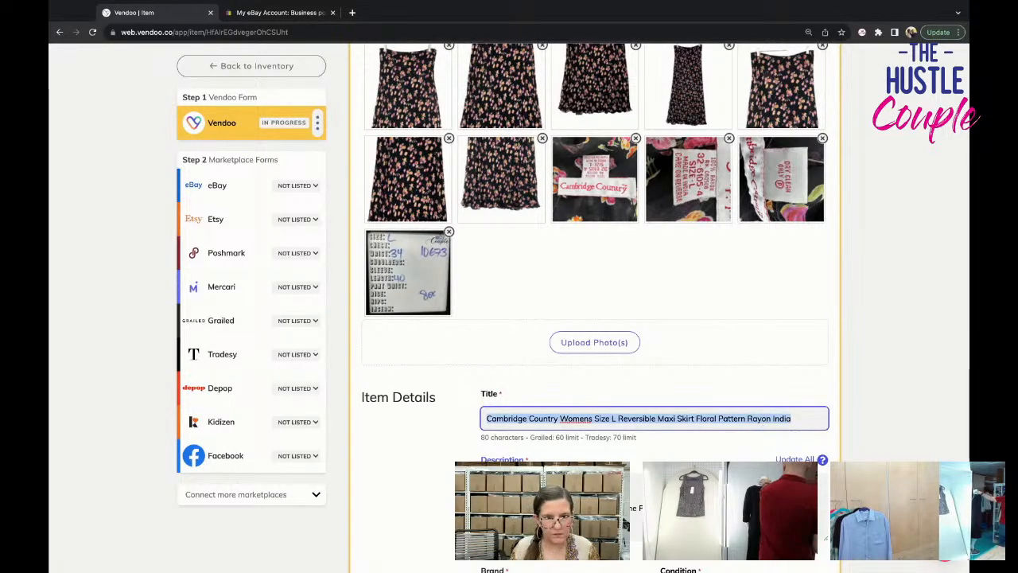
pyautogui.press('Tab')
pyautogui.press('super+v')
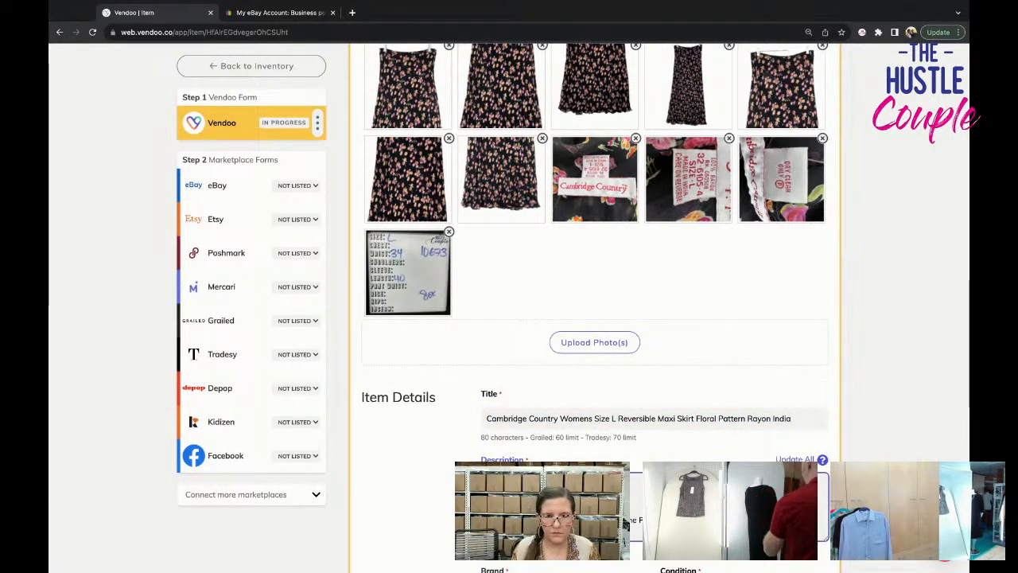
pyautogui.press('Return')
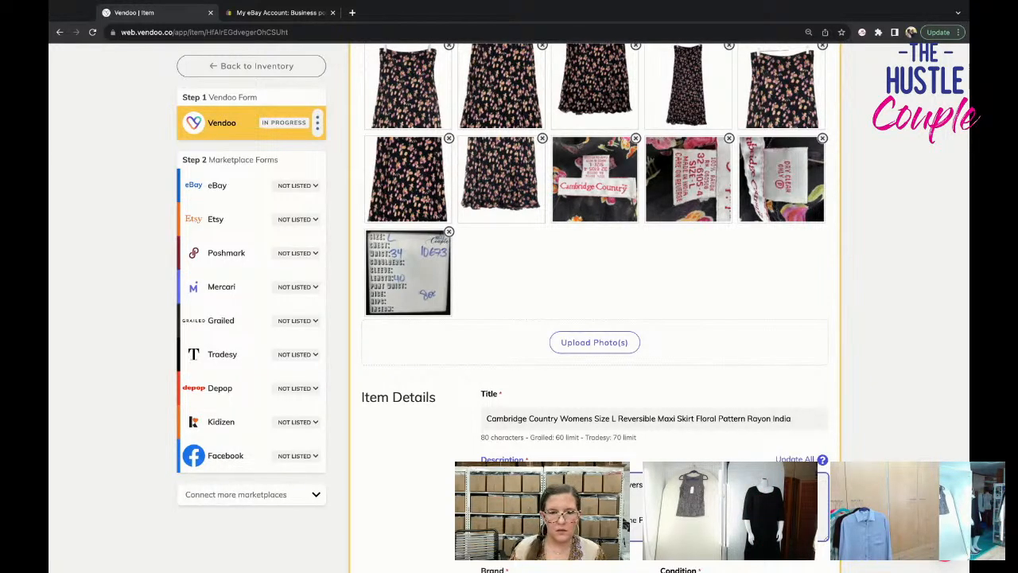
# Set the item's brand to the custom entry "cambridge country".
pyautogui.scroll(-4, 594, 311)
pyautogui.scroll(-3, 534, 318)
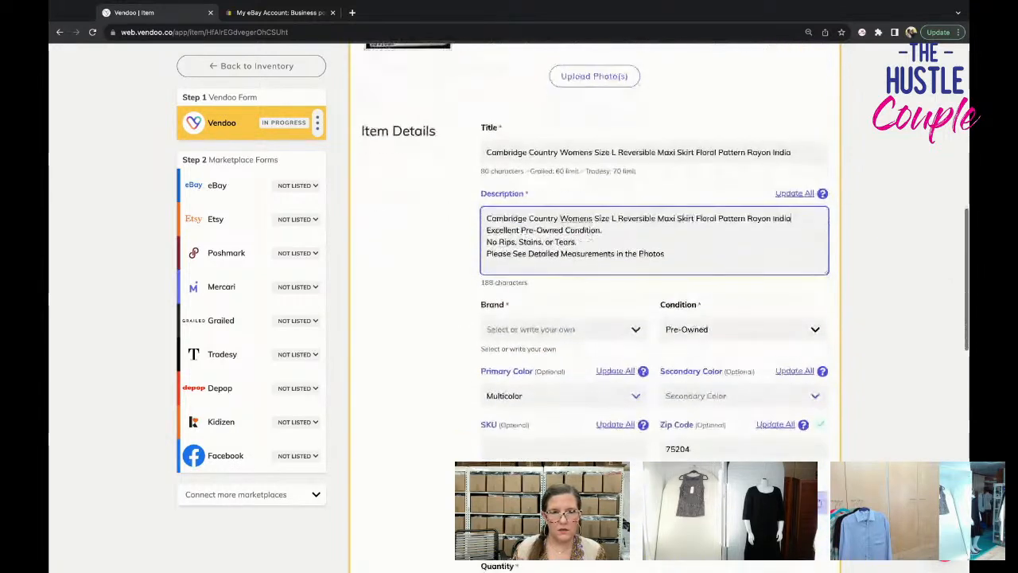
pyautogui.click(535, 323)
pyautogui.write('camb')
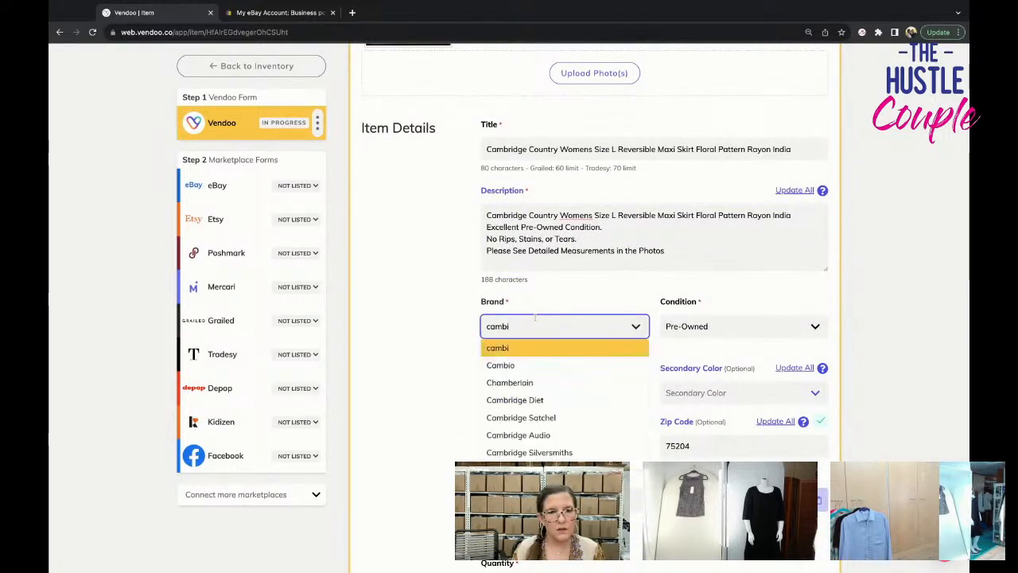
pyautogui.write('ridge country')
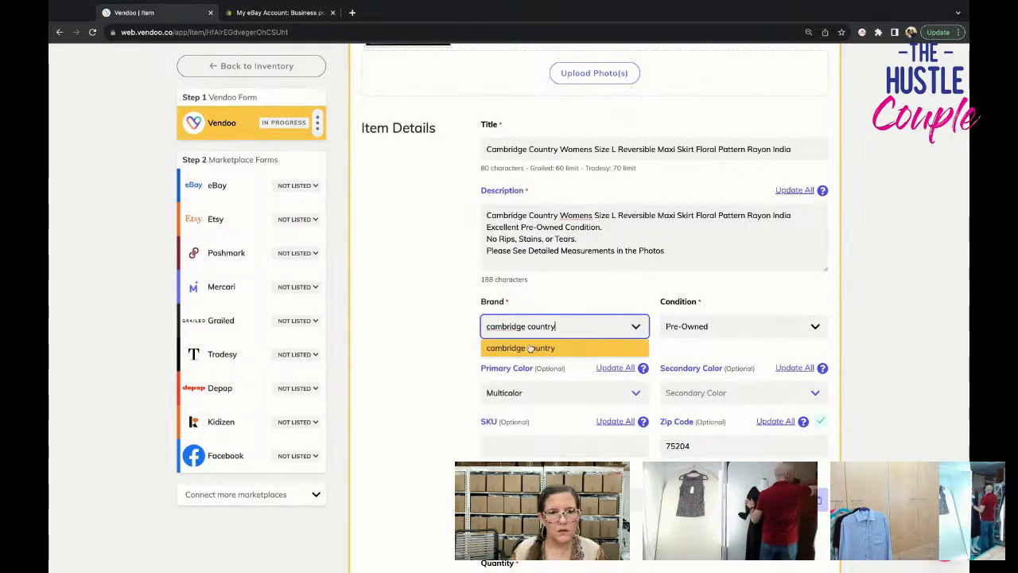
pyautogui.click(530, 349)
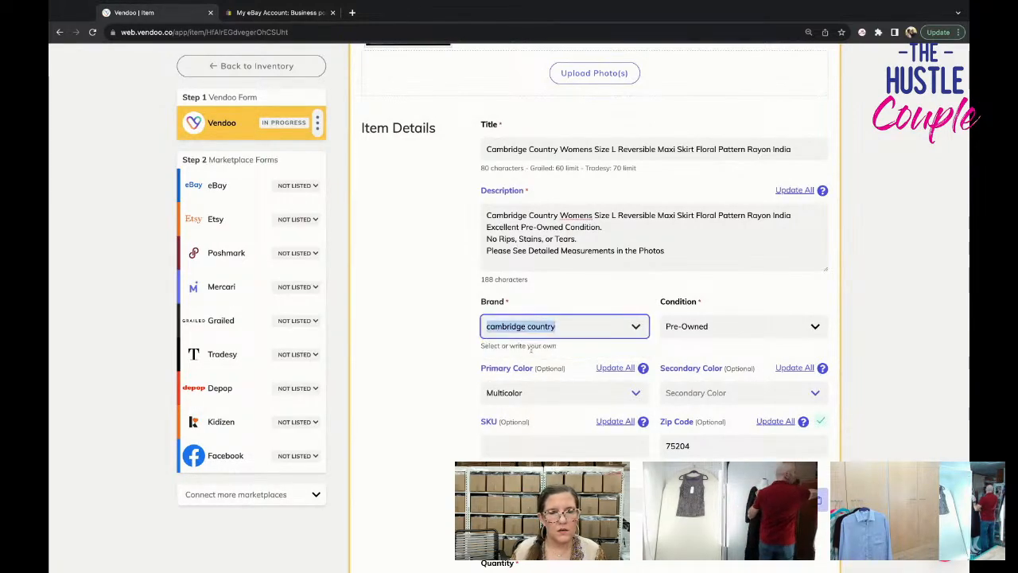
# Enter the SKU 10673 written on the measurement card in the item's last photo.
pyautogui.scroll(-5, 531, 350)
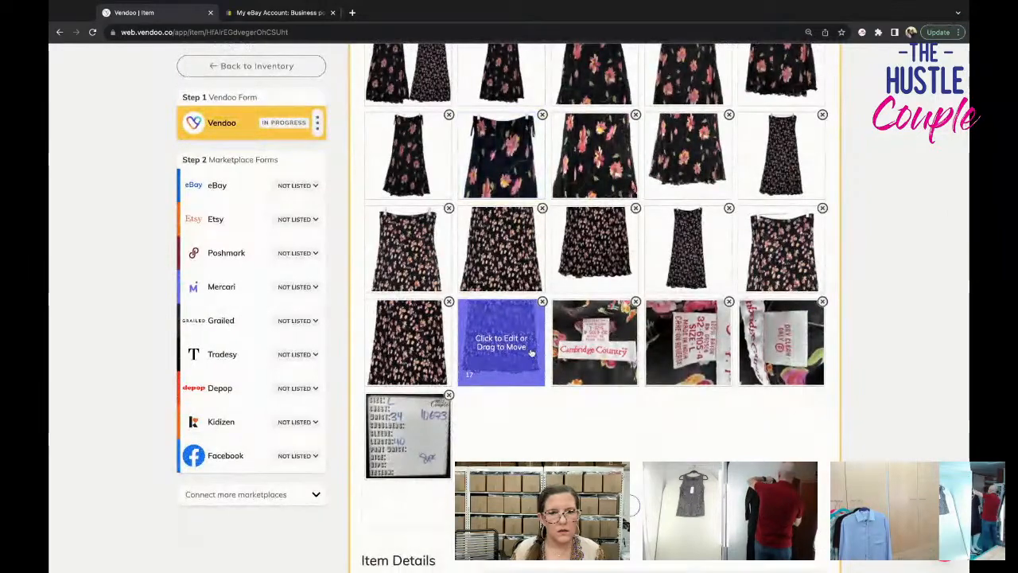
pyautogui.scroll(-10, 541, 334)
pyautogui.click(546, 285)
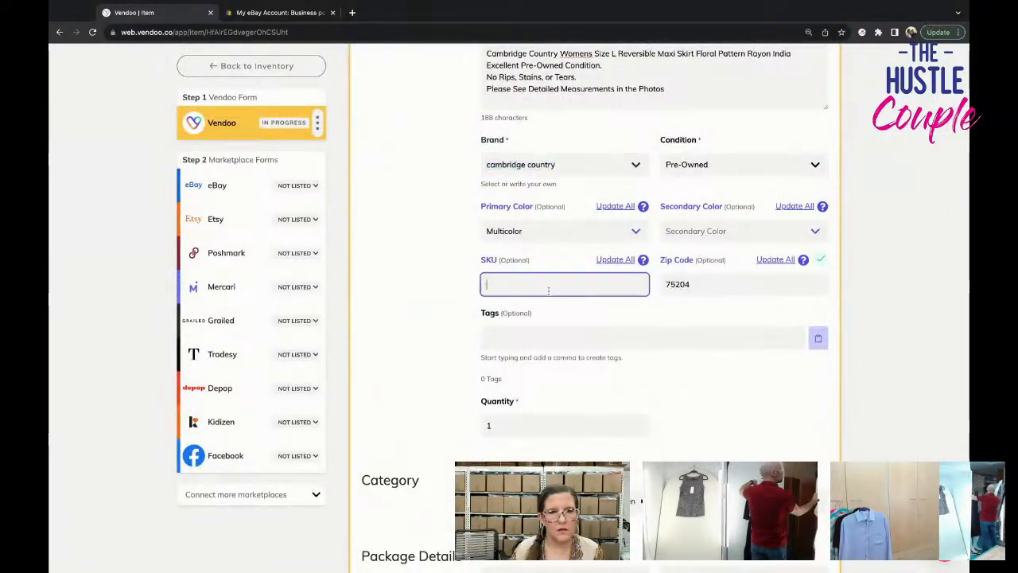
pyautogui.scroll(5, 486, 312)
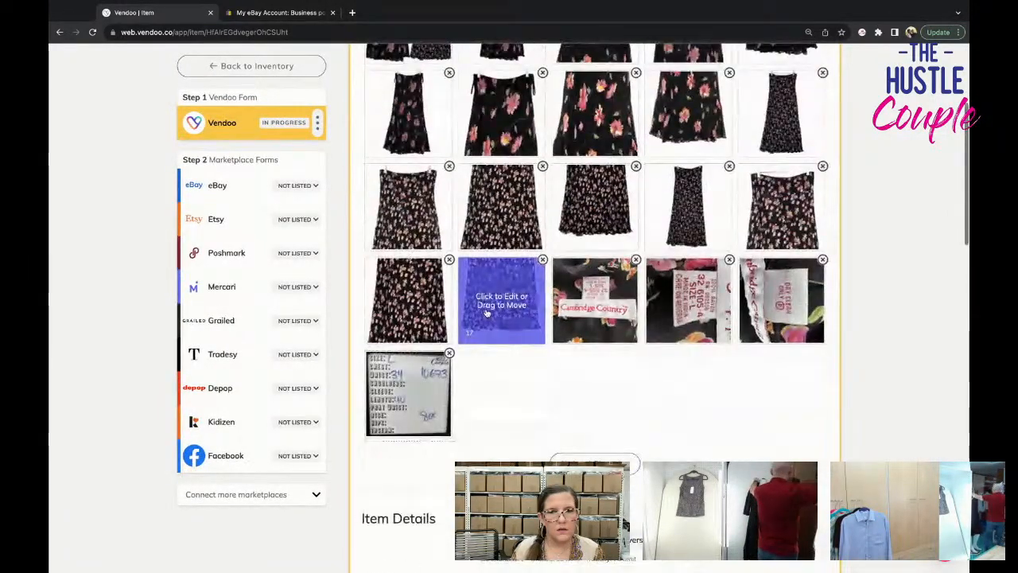
pyautogui.scroll(-5, 489, 318)
pyautogui.write('10673')
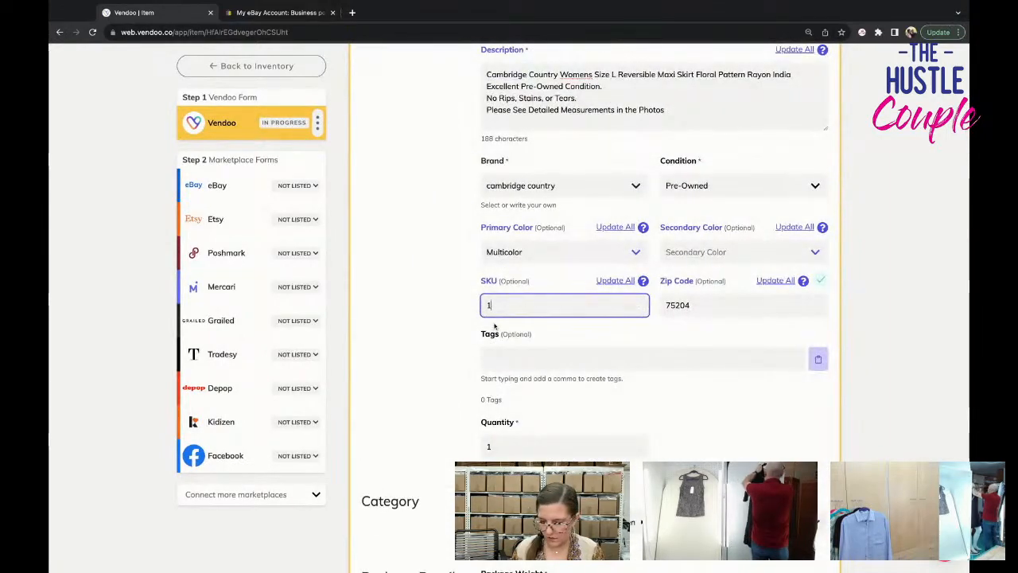
# Add the tags vintage, classic and 90s to the item.
pyautogui.click(542, 354)
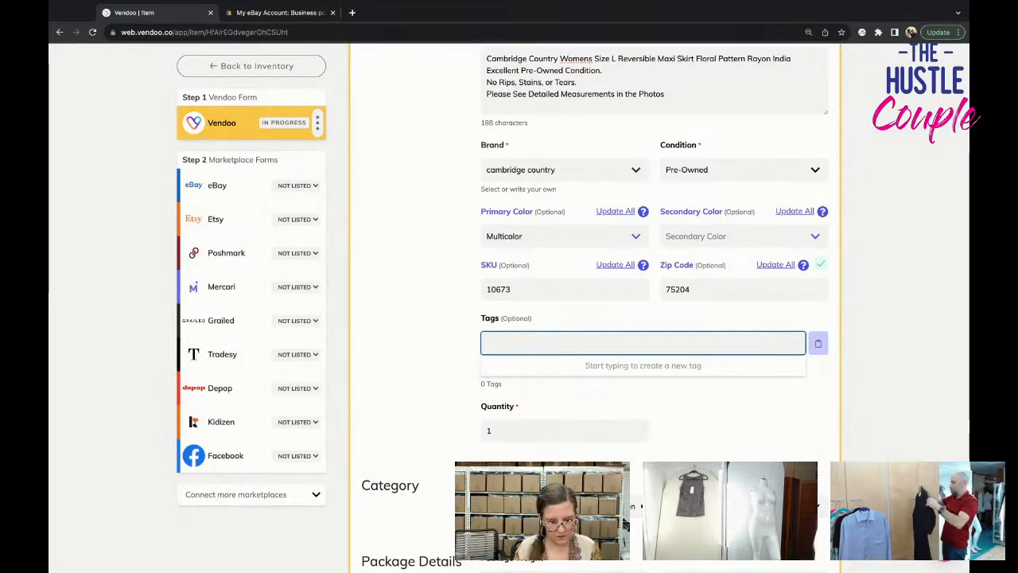
pyautogui.write('vintage')
pyautogui.press('Return')
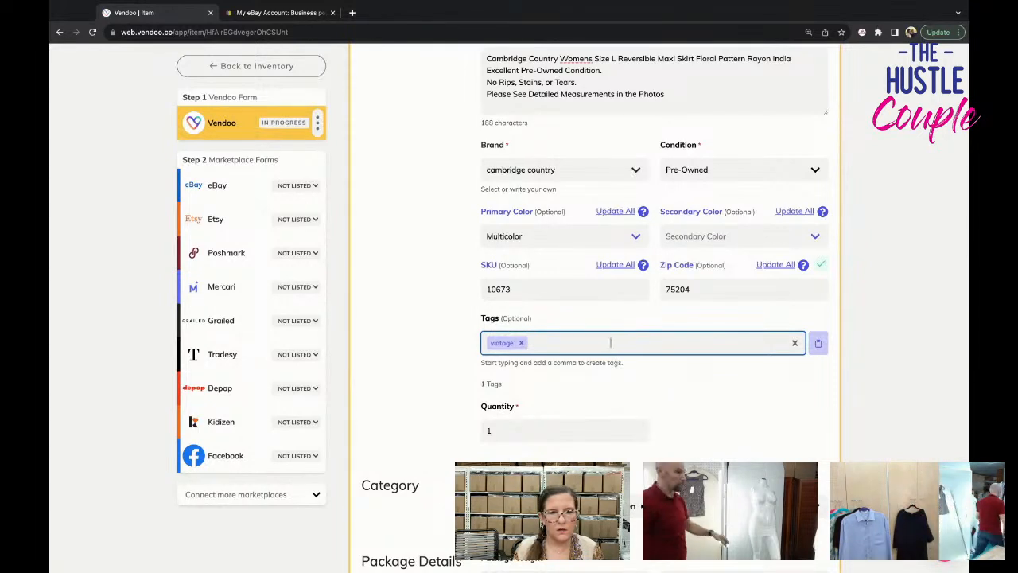
pyautogui.write('clas')
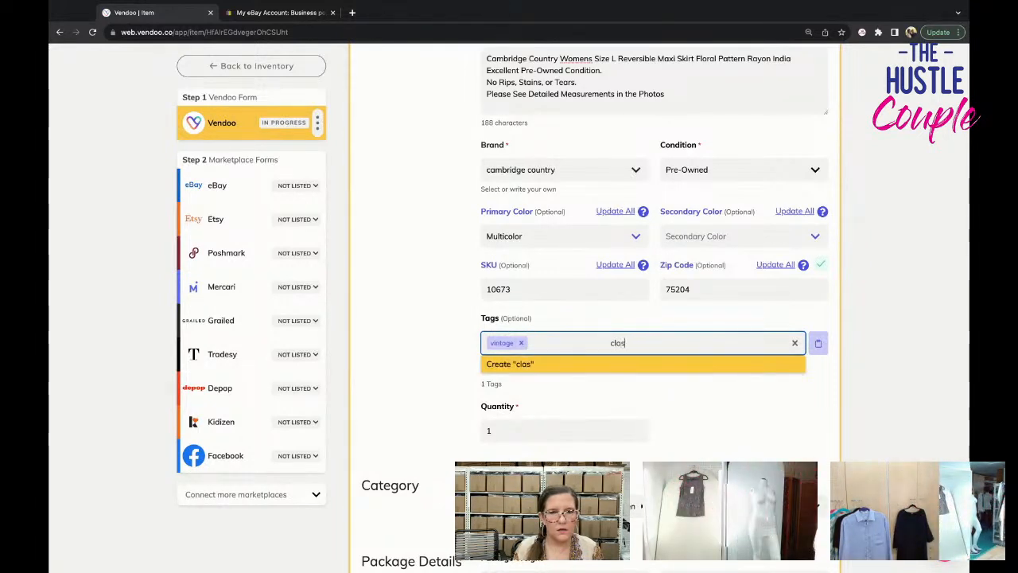
pyautogui.write('sic')
pyautogui.press('Return')
pyautogui.write('90s')
pyautogui.press('Return')
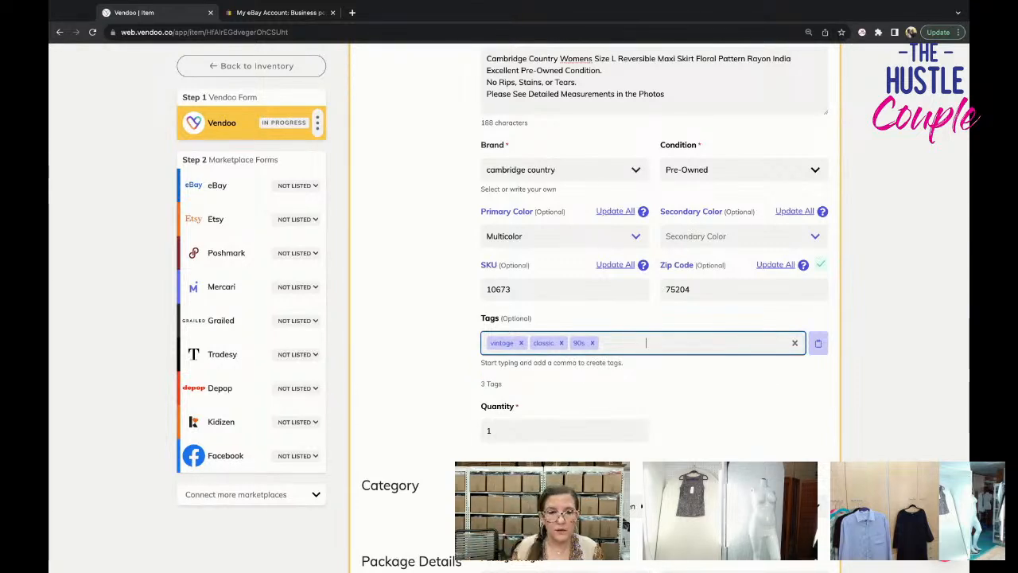
# Set the package weight to 8 oz and save the completed Vendoo form.
pyautogui.scroll(-3, 556, 383)
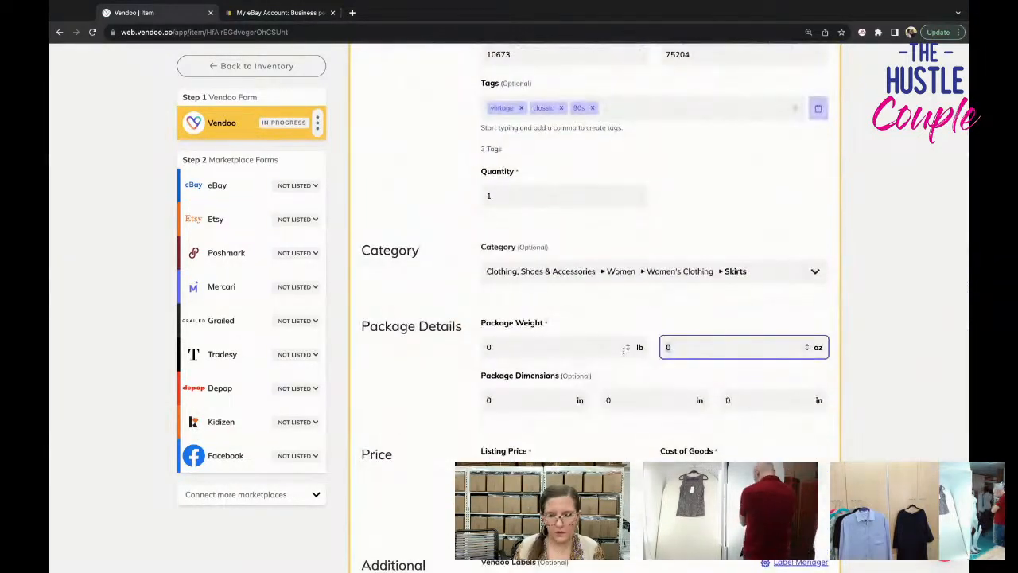
pyautogui.scroll(-5, 595, 383)
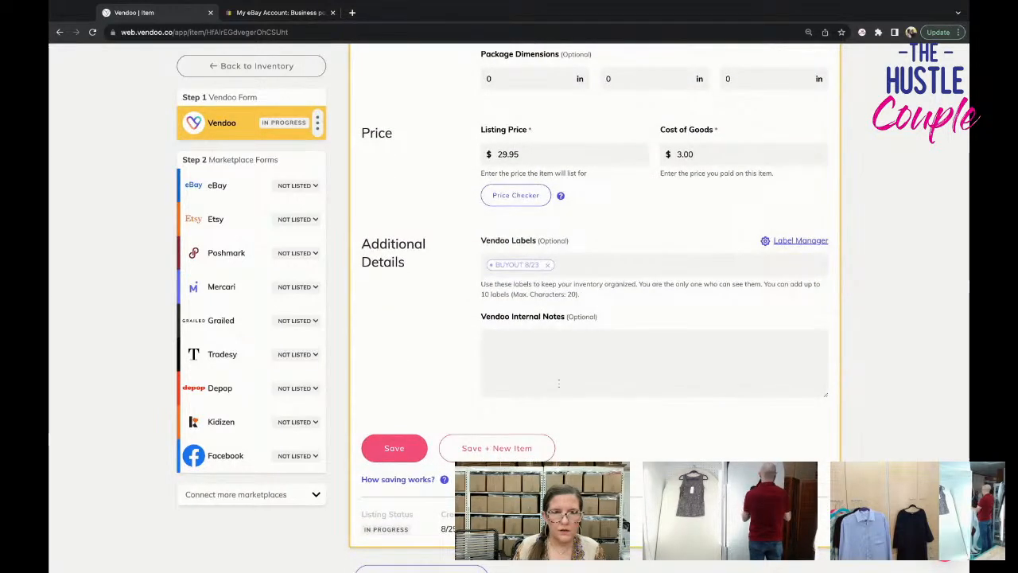
pyautogui.click(415, 454)
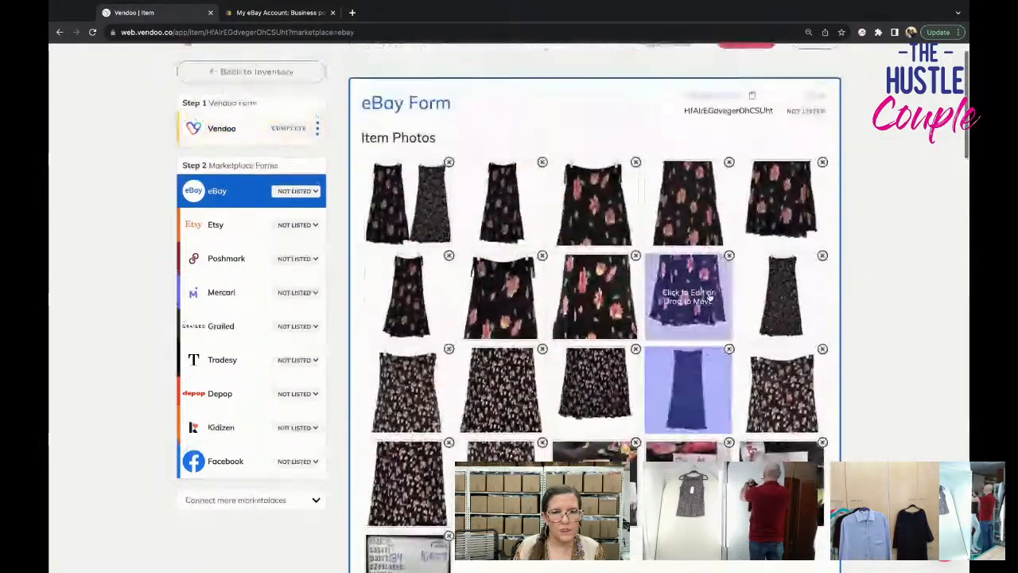
# Set the skirt's eBay category specifics to size L, style Maxi and skirt length Long.
pyautogui.scroll(-10, 710, 296)
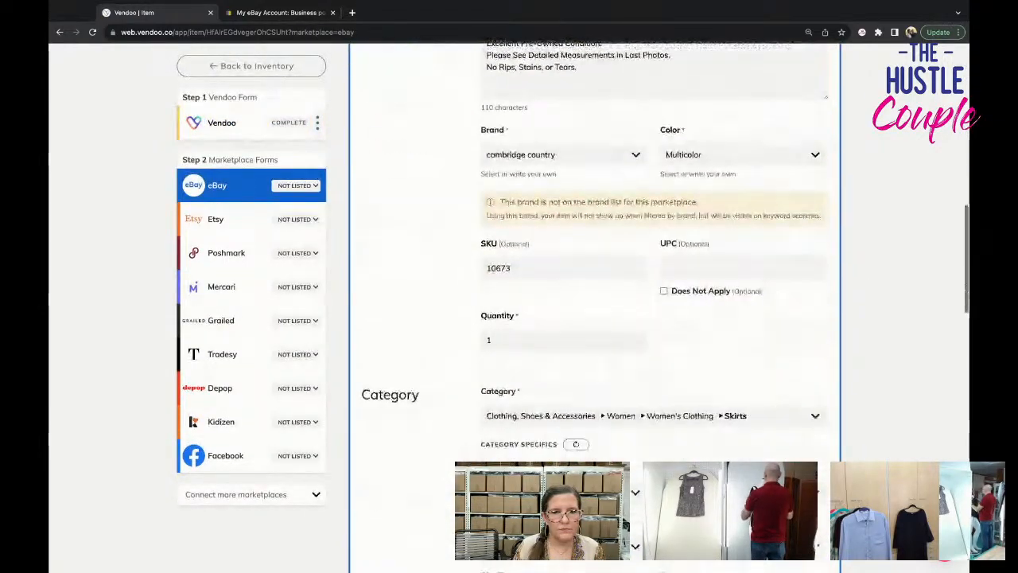
pyautogui.scroll(-3, 660, 318)
pyautogui.click(716, 286)
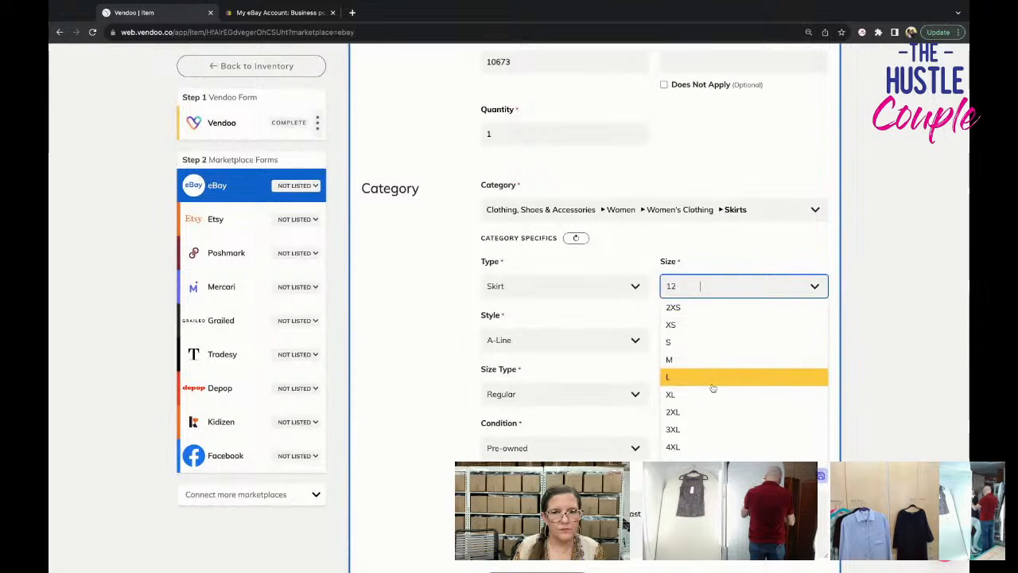
pyautogui.click(712, 380)
pyautogui.click(557, 339)
pyautogui.click(585, 435)
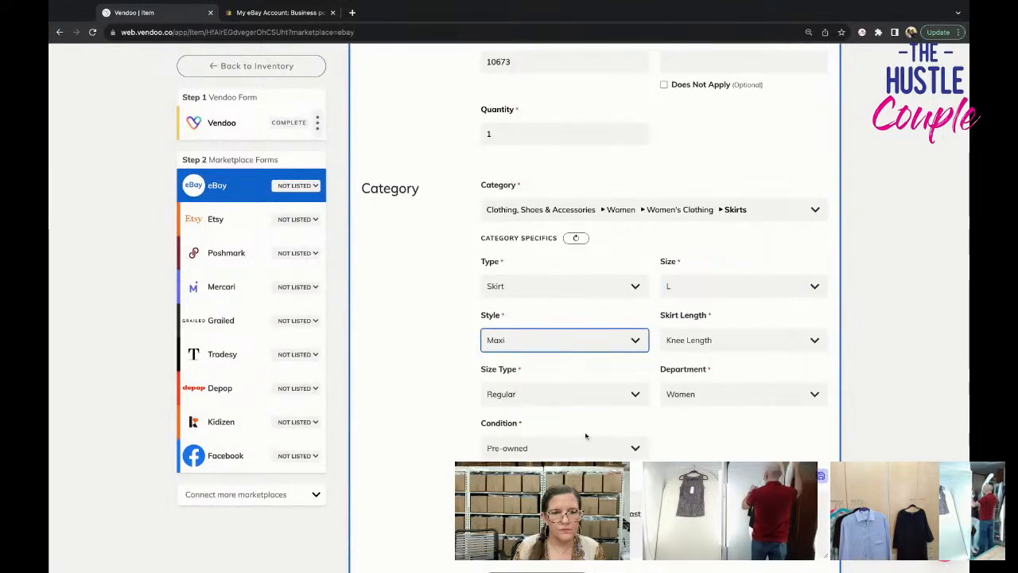
pyautogui.scroll(-2, 612, 430)
pyautogui.click(716, 283)
pyautogui.click(702, 357)
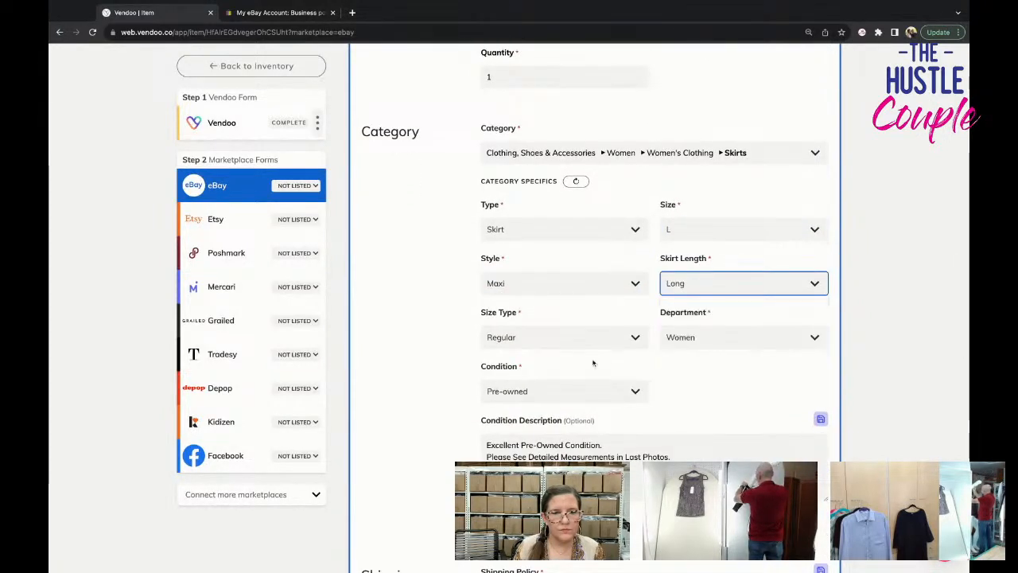
# Show the optional eBay fields, set the pattern to Floral and replace the Cotton Blend material with Rayon.
pyautogui.scroll(-3, 592, 363)
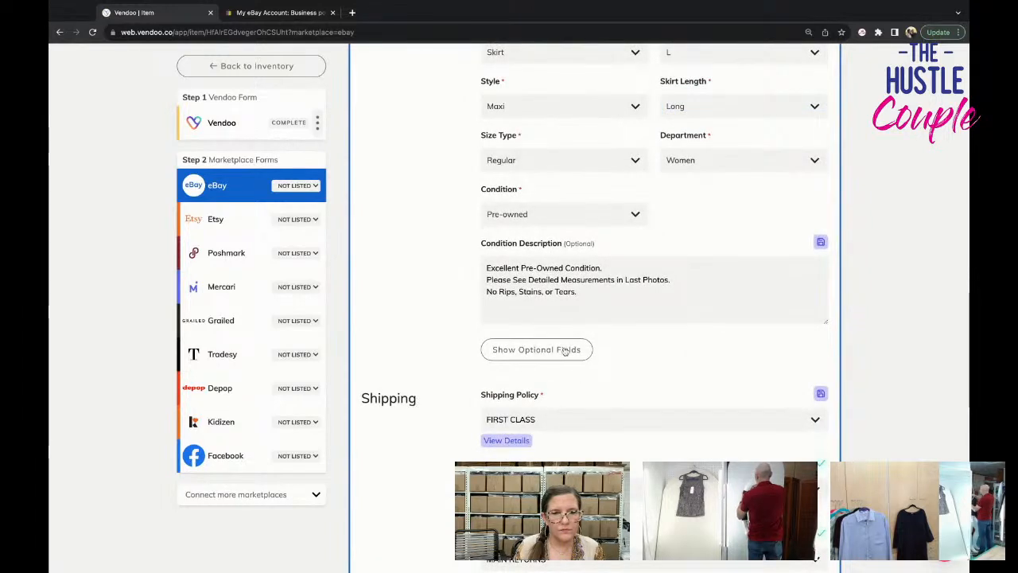
pyautogui.click(571, 349)
pyautogui.scroll(-3, 589, 374)
pyautogui.click(570, 350)
pyautogui.write('floral')
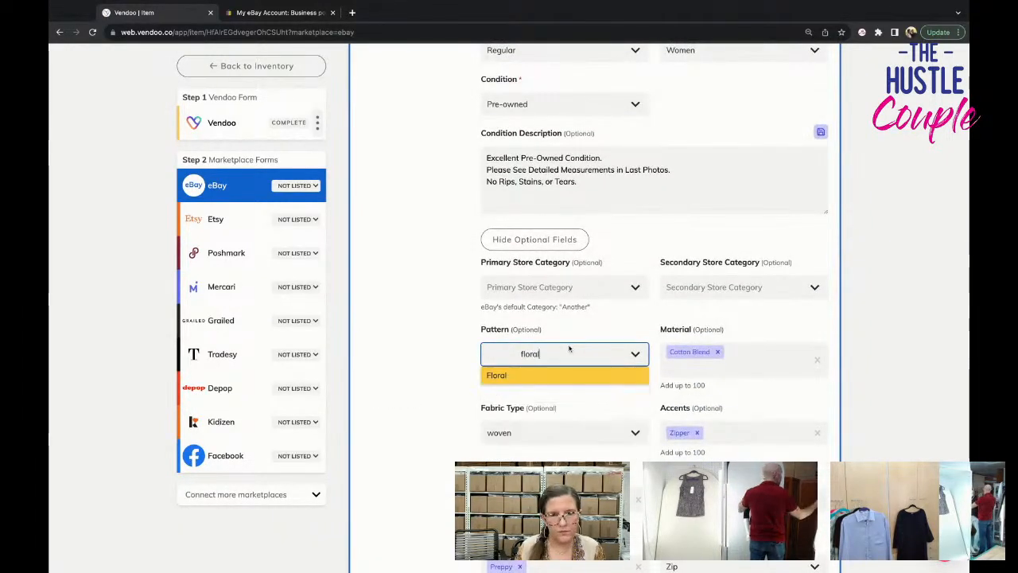
pyautogui.press('Return')
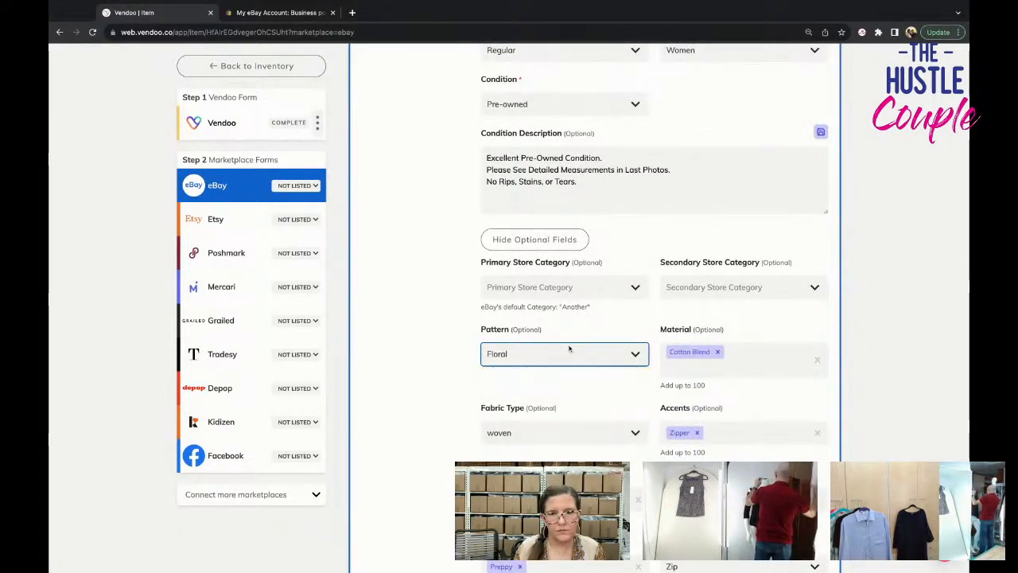
pyautogui.click(718, 352)
pyautogui.write('rayon')
pyautogui.press('Return')
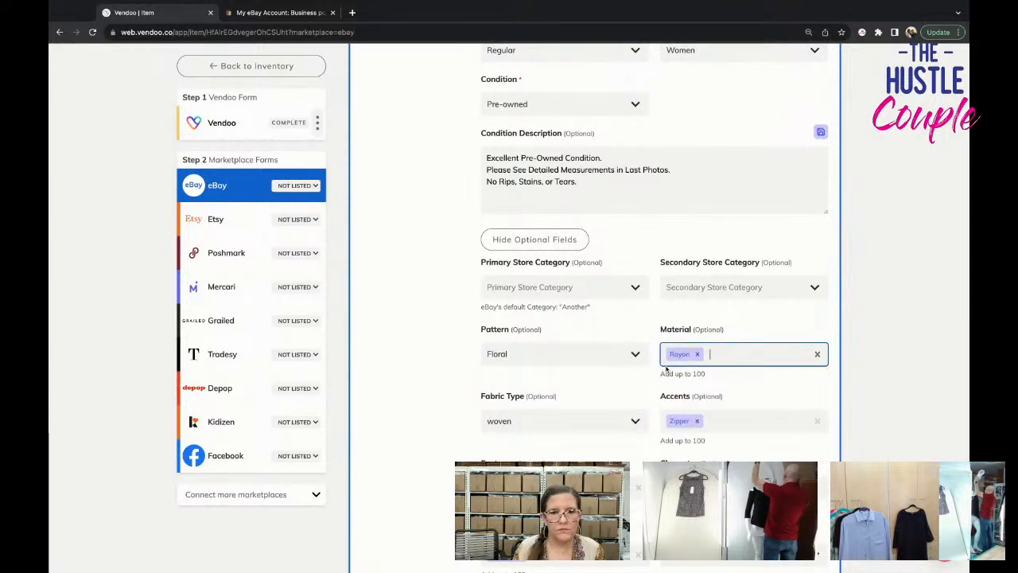
# Replace the pleats feature with Reversible and add 90s to the eBay themes.
pyautogui.scroll(-2, 666, 368)
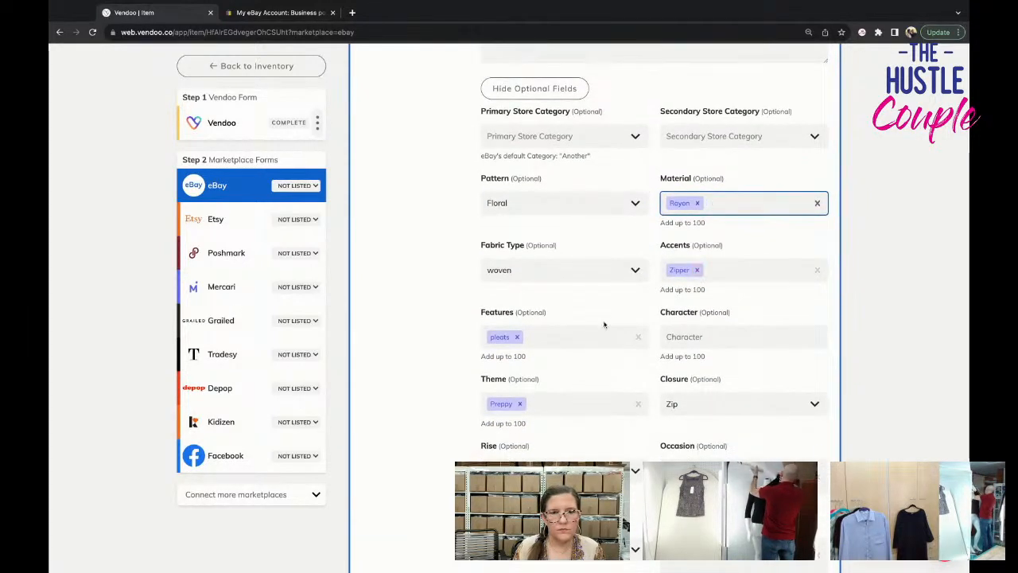
pyautogui.click(520, 344)
pyautogui.write('rev')
pyautogui.press('Return')
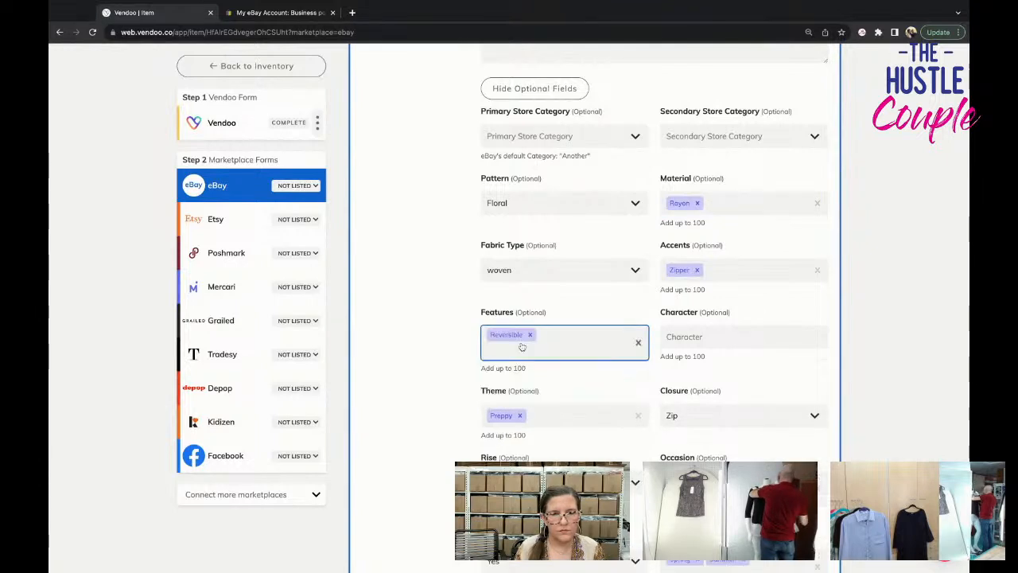
pyautogui.scroll(-1, 529, 344)
pyautogui.click(541, 330)
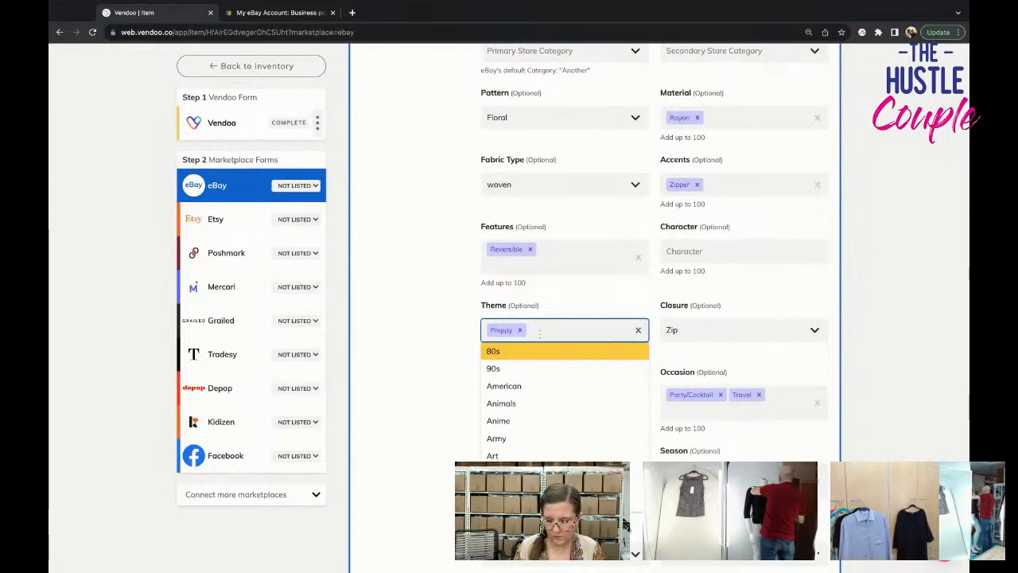
pyautogui.write('90s')
pyautogui.press('Return')
# Set both Handmade and Personalize to No in the eBay optional fields.
pyautogui.scroll(-2, 659, 347)
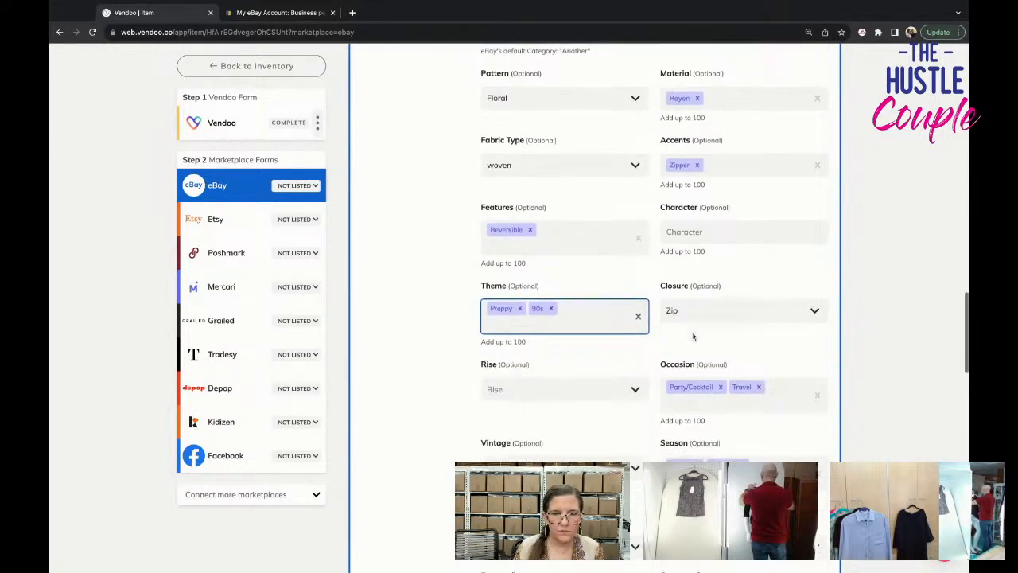
pyautogui.scroll(-1, 645, 337)
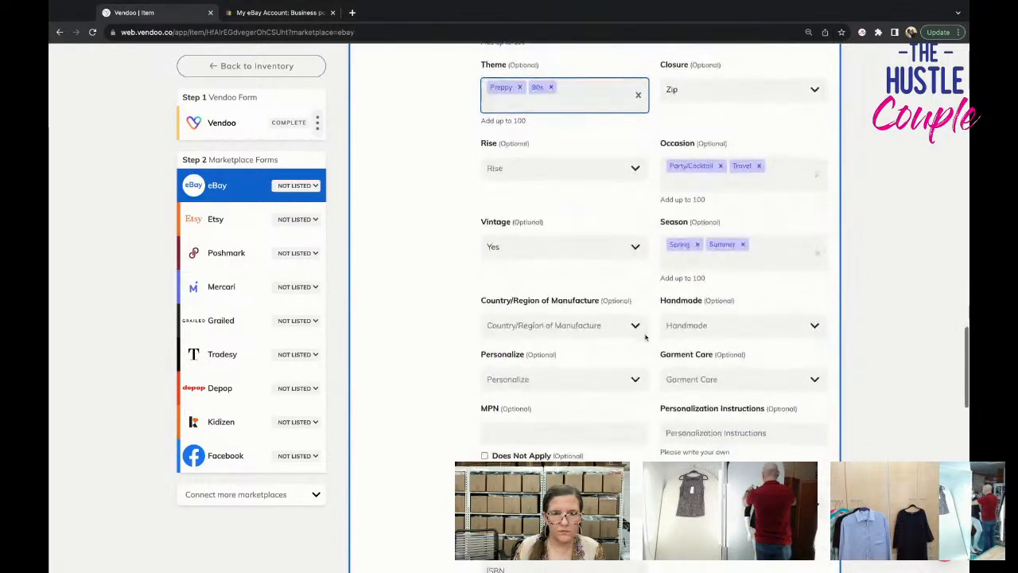
pyautogui.click(684, 325)
pyautogui.click(682, 379)
pyautogui.click(549, 379)
pyautogui.click(545, 435)
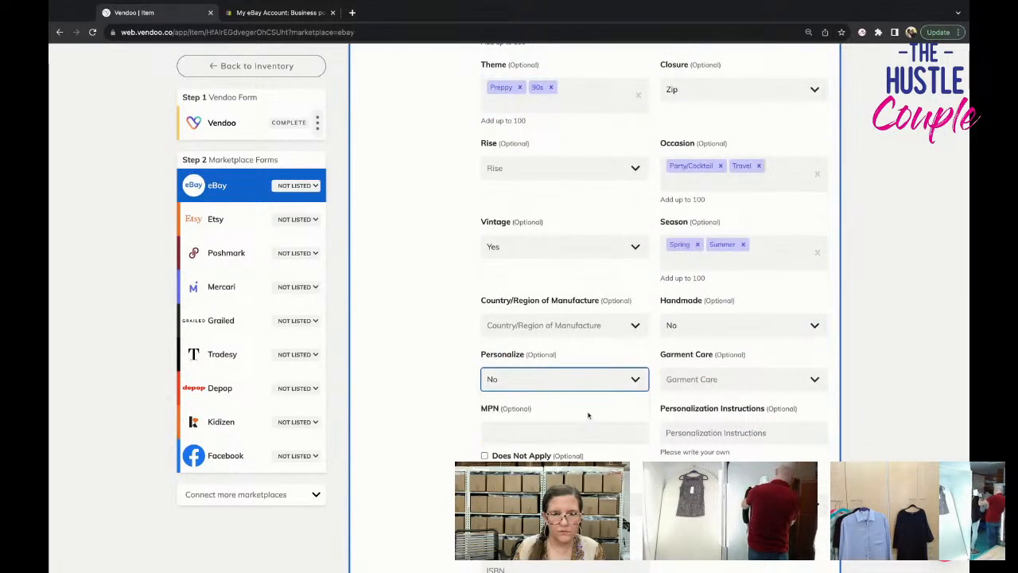
# List the skirt on eBay with the shipping policies and pricing already filled in.
pyautogui.scroll(-3, 587, 414)
pyautogui.scroll(-1, 588, 413)
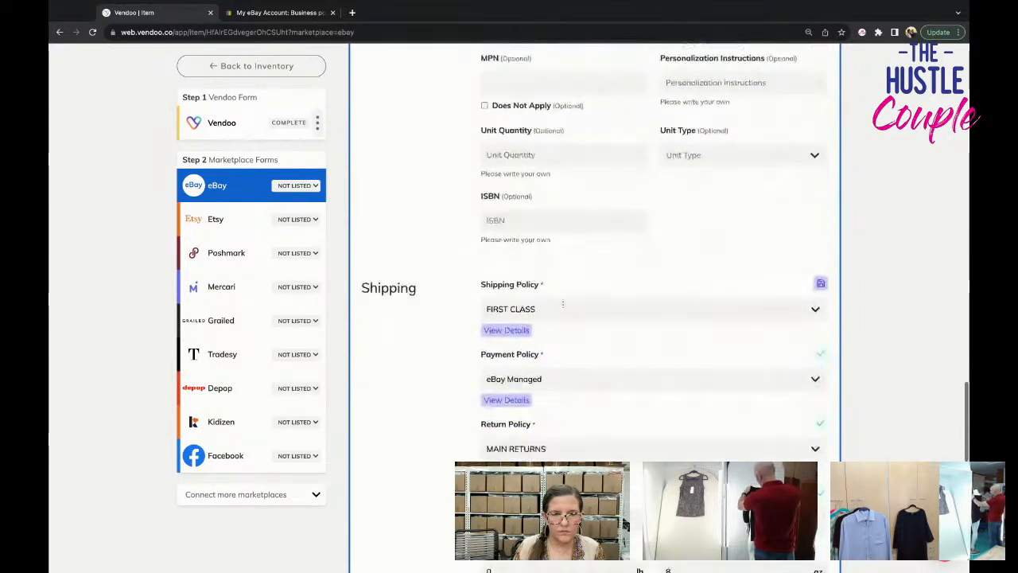
pyautogui.scroll(-5, 587, 375)
pyautogui.scroll(-4, 587, 377)
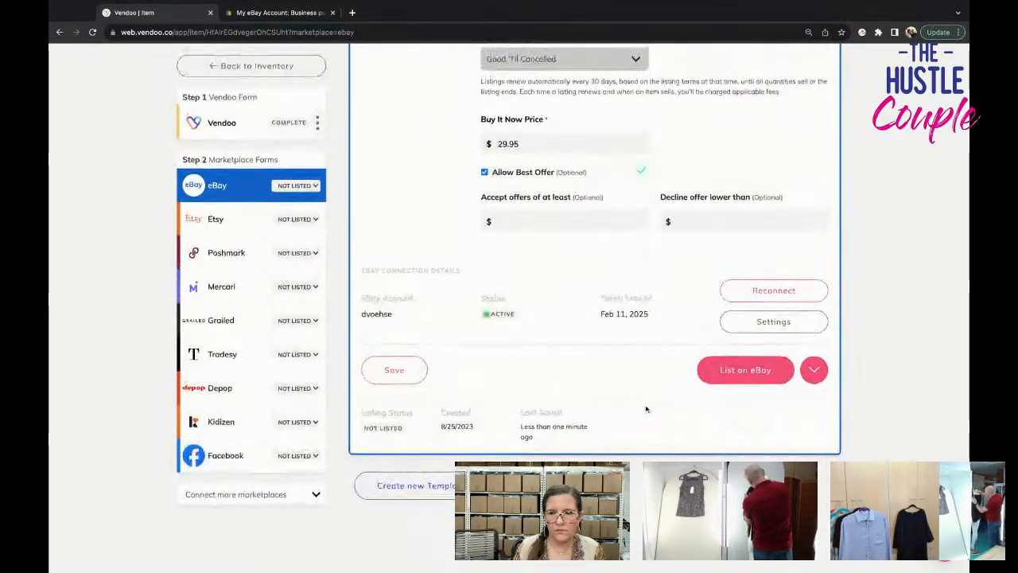
pyautogui.click(752, 370)
# Open the Poshmark form and remove five redundant skirt photos, starting with the ninth, to fit the photo limit.
pyautogui.click(235, 250)
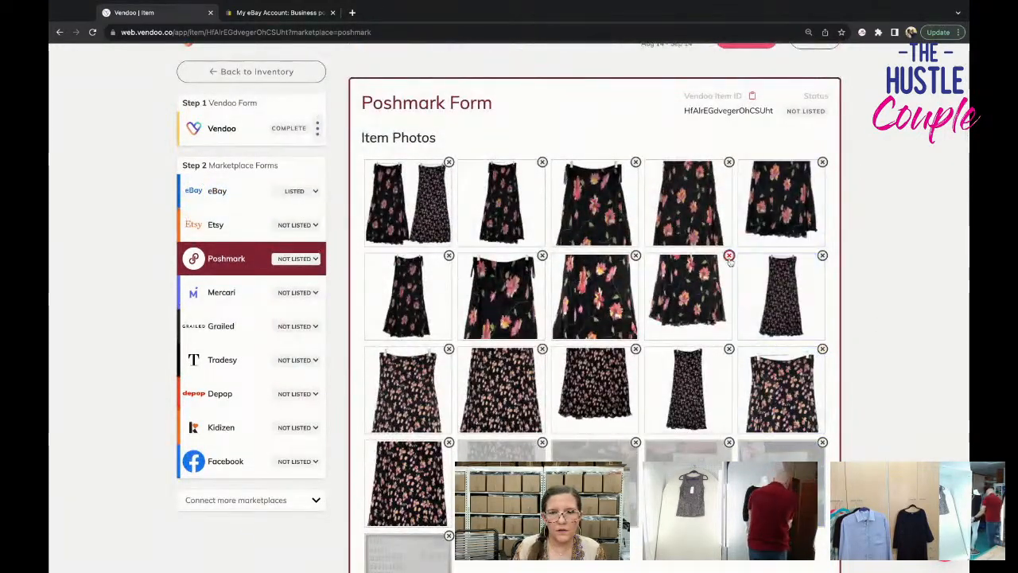
pyautogui.click(729, 256)
pyautogui.click(732, 291)
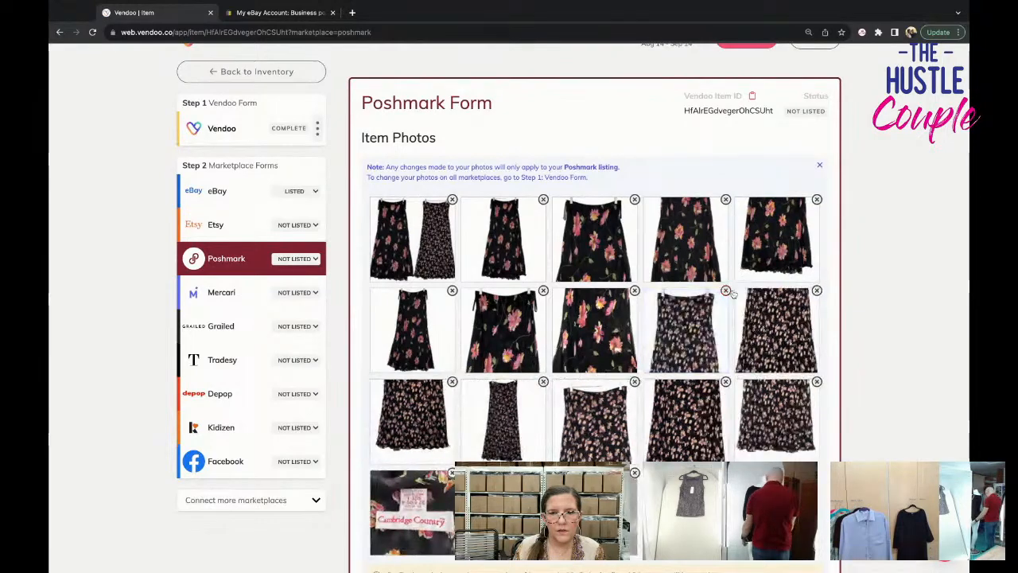
pyautogui.click(730, 292)
pyautogui.click(730, 293)
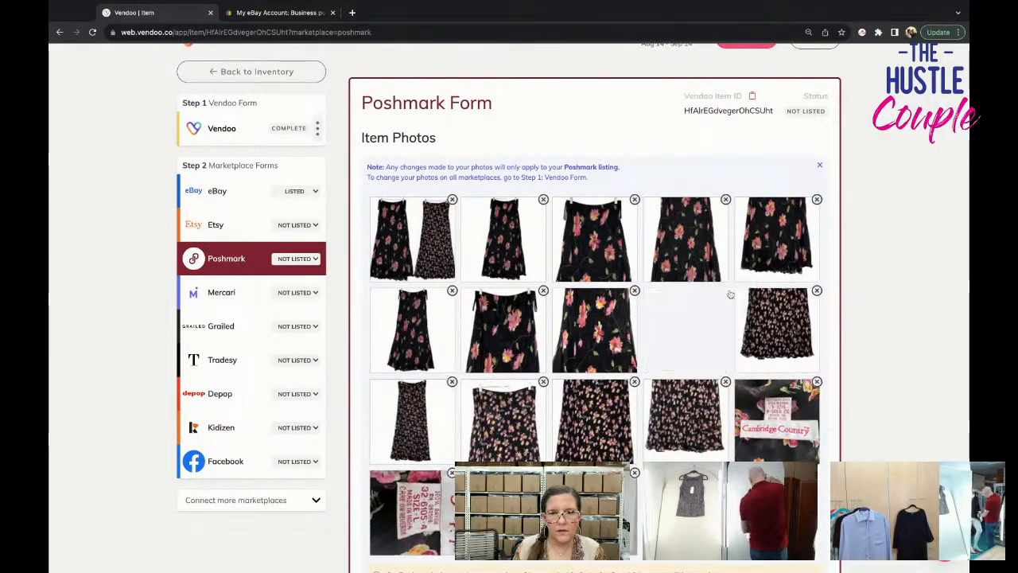
pyautogui.click(729, 292)
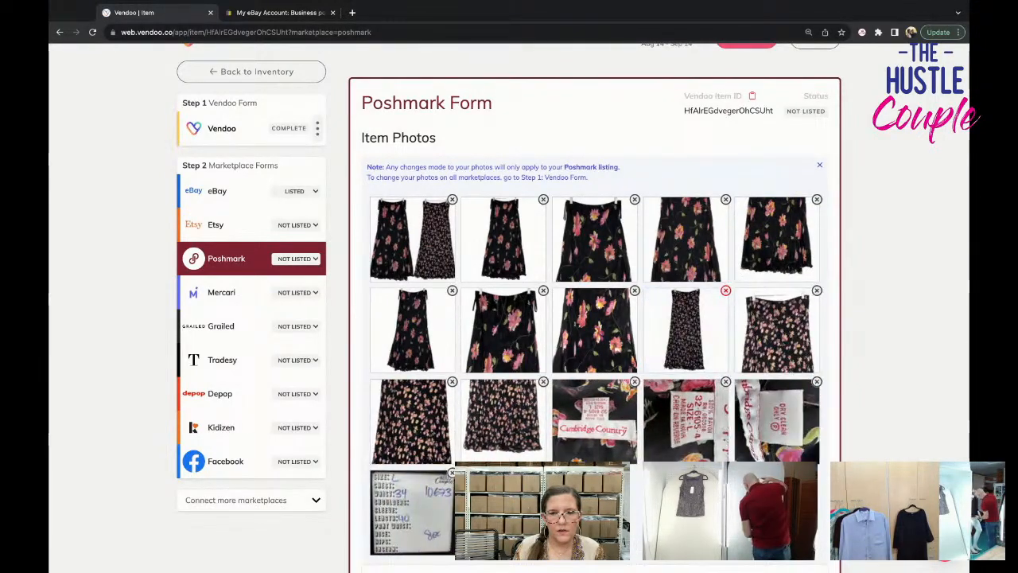
# Set the skirt's US Standard size to L in the Poshmark category specifics.
pyautogui.scroll(-3, 730, 293)
pyautogui.scroll(-5, 636, 278)
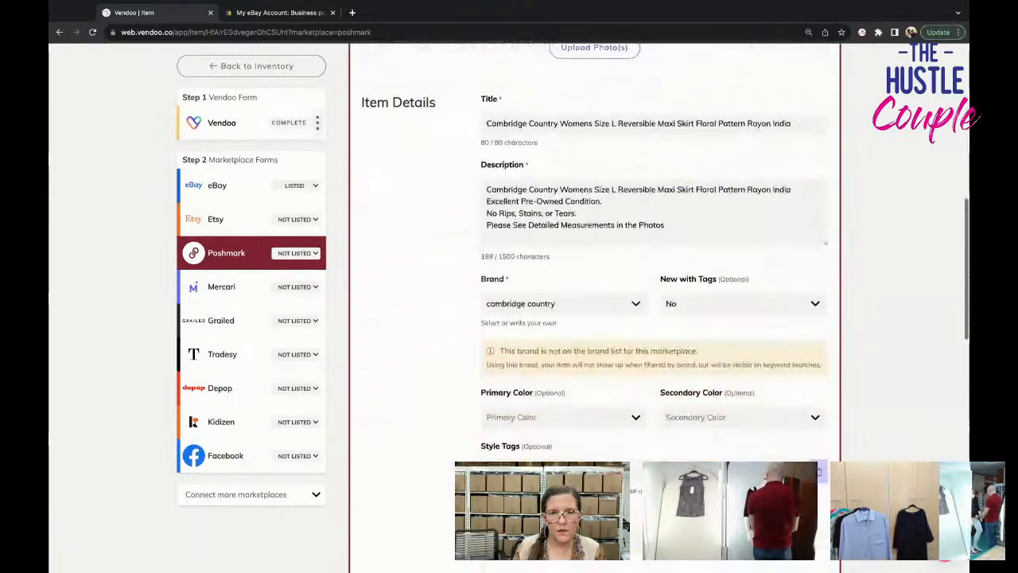
pyautogui.scroll(-5, 626, 350)
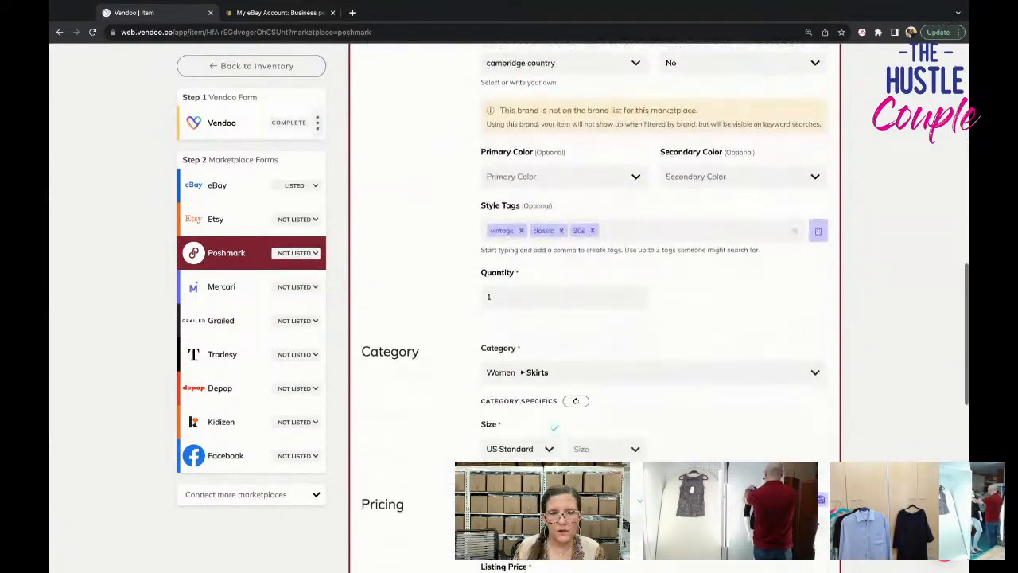
pyautogui.click(627, 332)
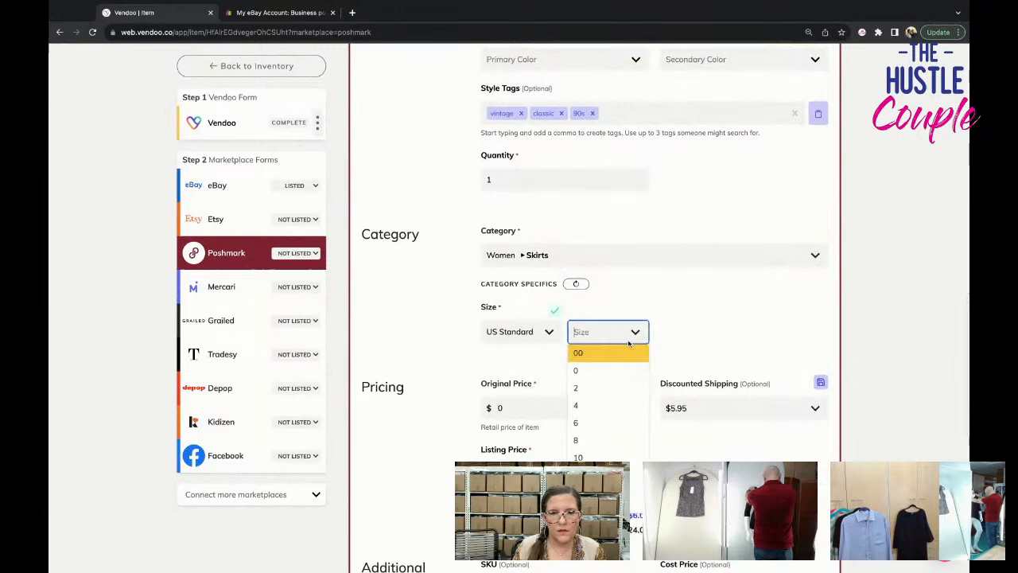
pyautogui.scroll(-5, 619, 457)
pyautogui.click(613, 453)
# Choose the first discounted shipping option and list the skirt on Poshmark.
pyautogui.scroll(-1, 708, 359)
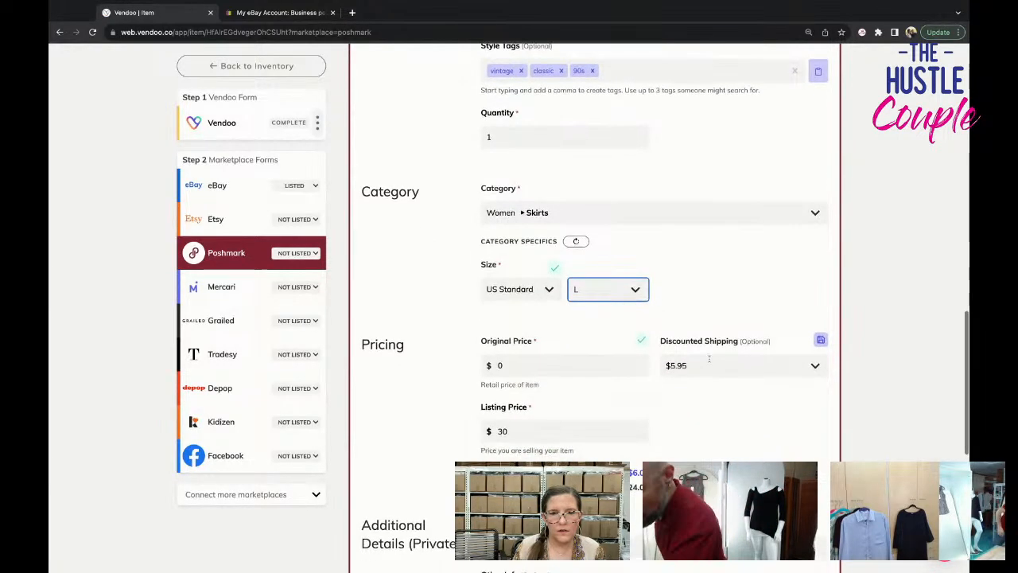
pyautogui.click(709, 362)
pyautogui.click(700, 386)
pyautogui.scroll(-5, 721, 410)
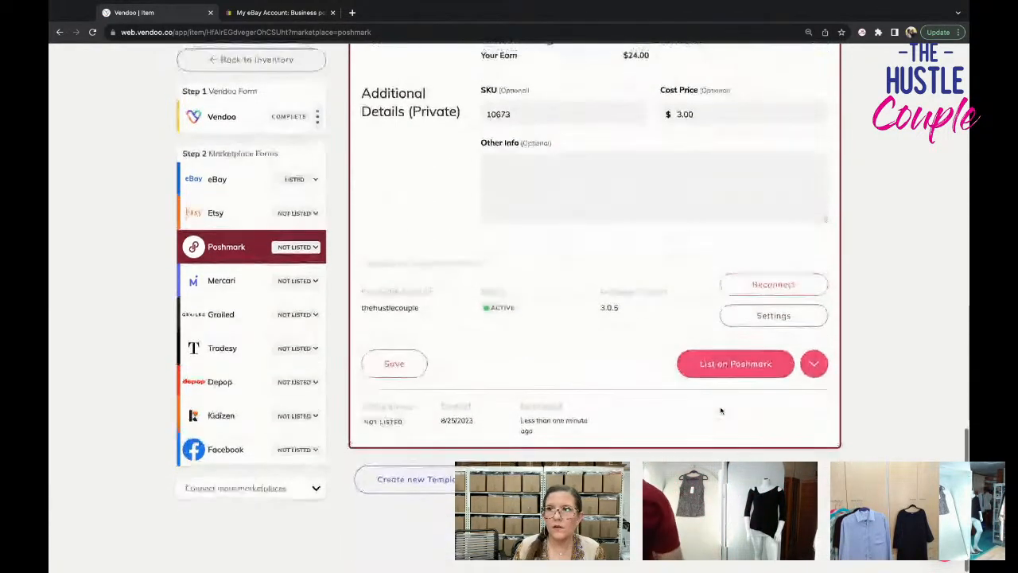
pyautogui.click(748, 368)
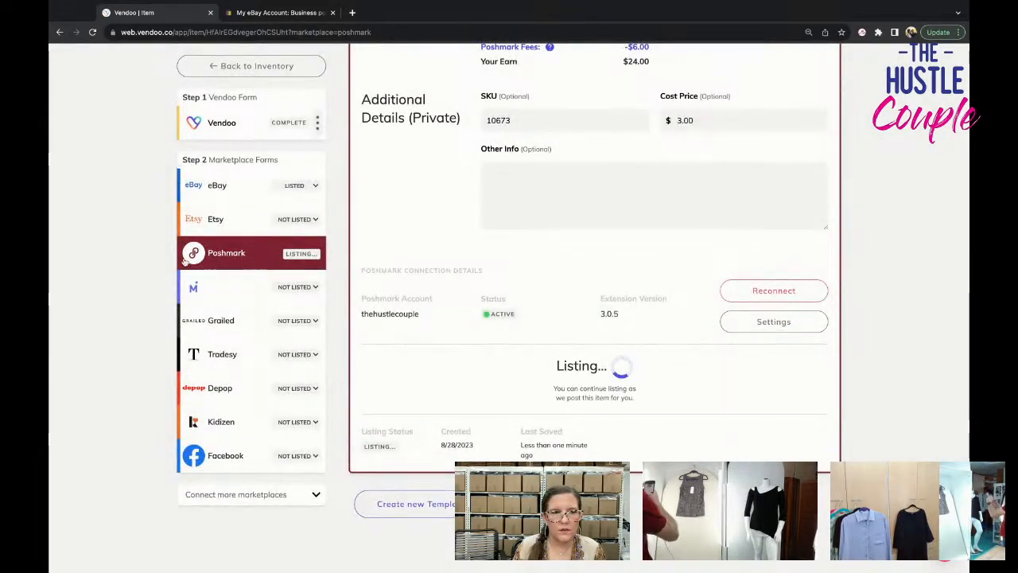
# Open the Mercari form and remove redundant photos of both skirt sides until twelve remain, keeping the label and measurement card photos.
pyautogui.click(205, 288)
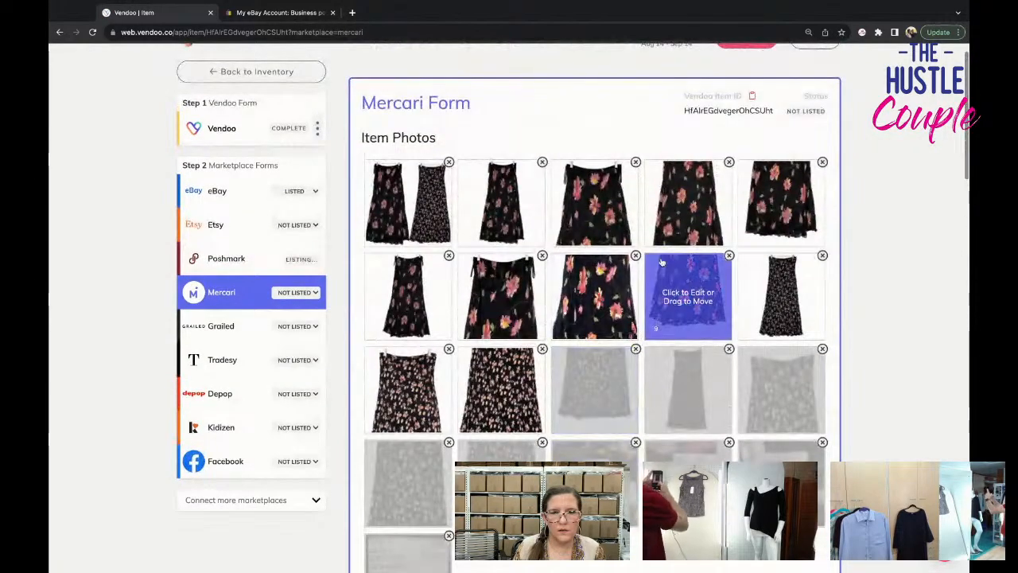
pyautogui.click(635, 255)
pyautogui.click(635, 292)
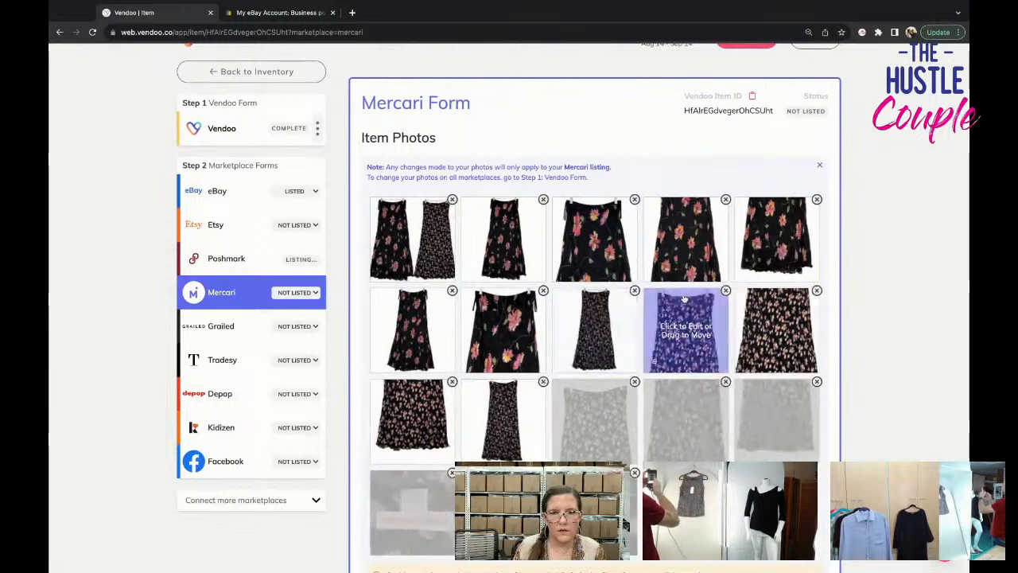
pyautogui.click(725, 292)
pyautogui.click(726, 291)
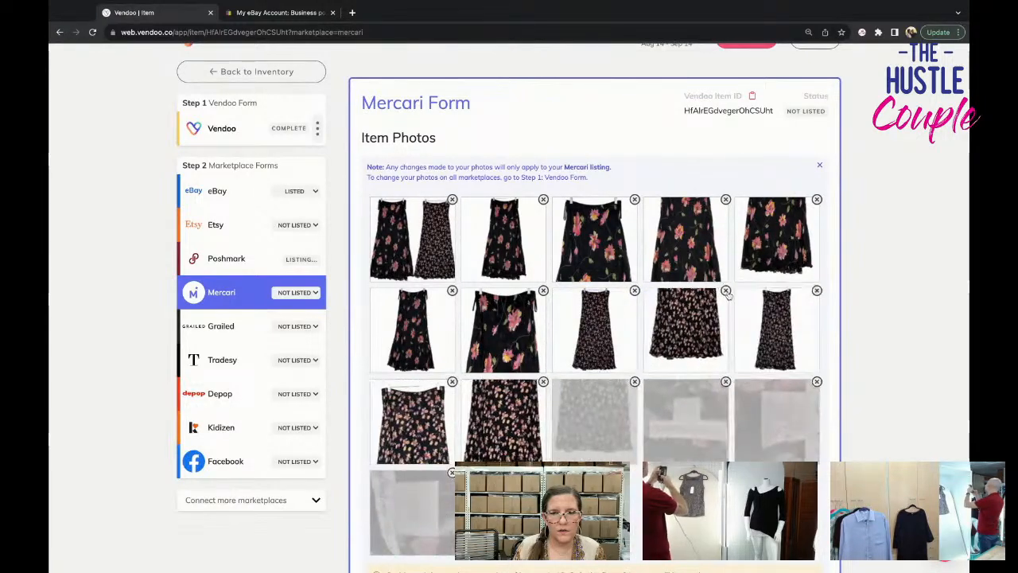
pyautogui.click(726, 291)
pyautogui.click(725, 292)
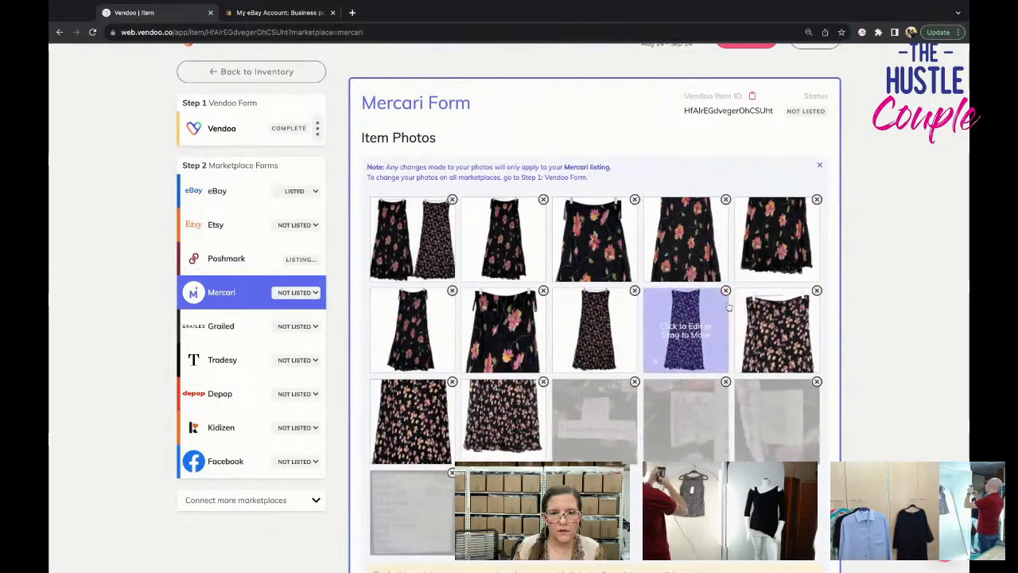
pyautogui.click(817, 291)
pyautogui.click(725, 291)
pyautogui.click(726, 293)
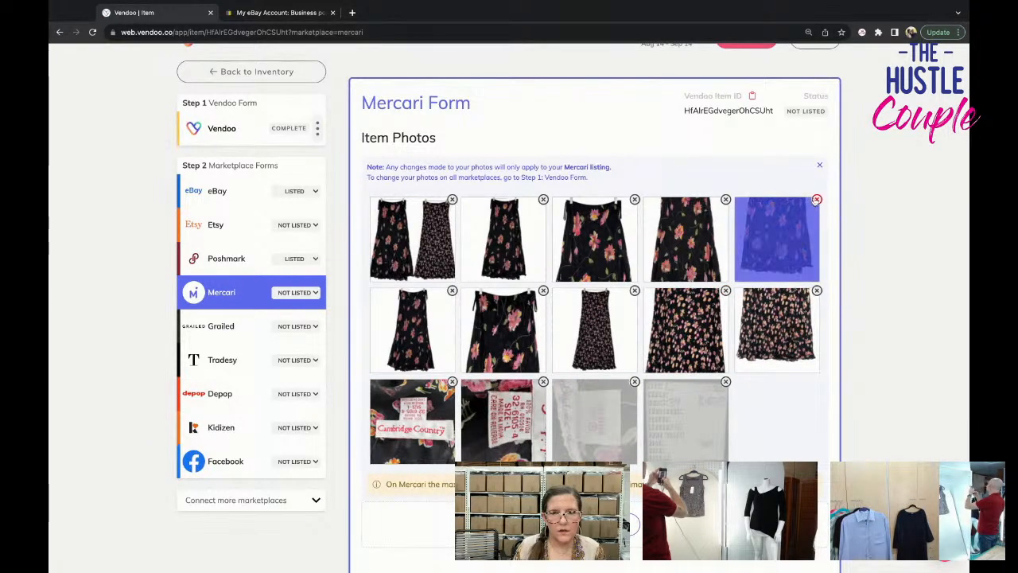
pyautogui.click(817, 199)
pyautogui.click(813, 201)
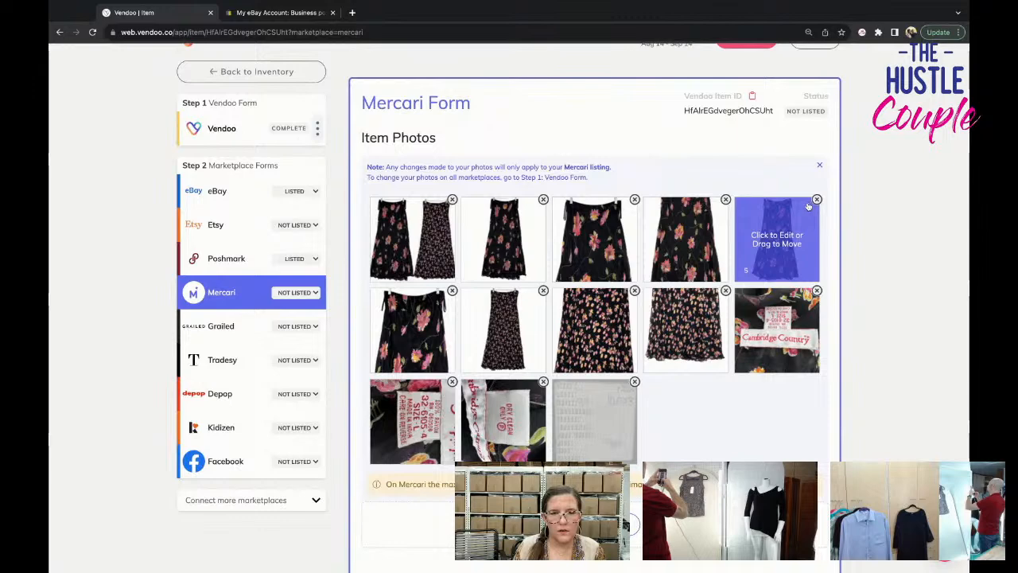
pyautogui.click(634, 200)
pyautogui.click(631, 202)
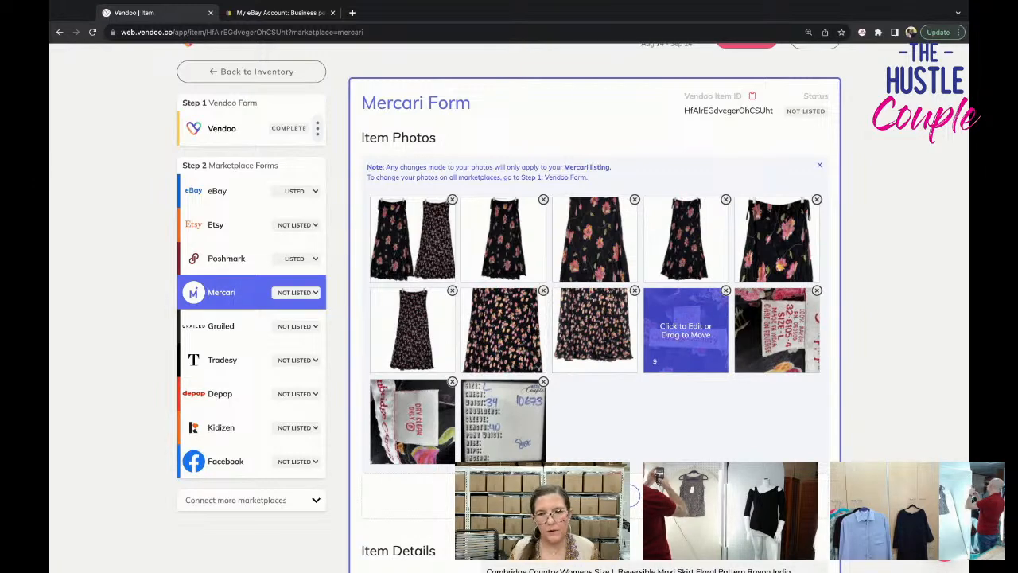
# Try cambridge country as the Mercari brand and mark the skirt as No Brand/Not Sure.
pyautogui.scroll(-3, 576, 358)
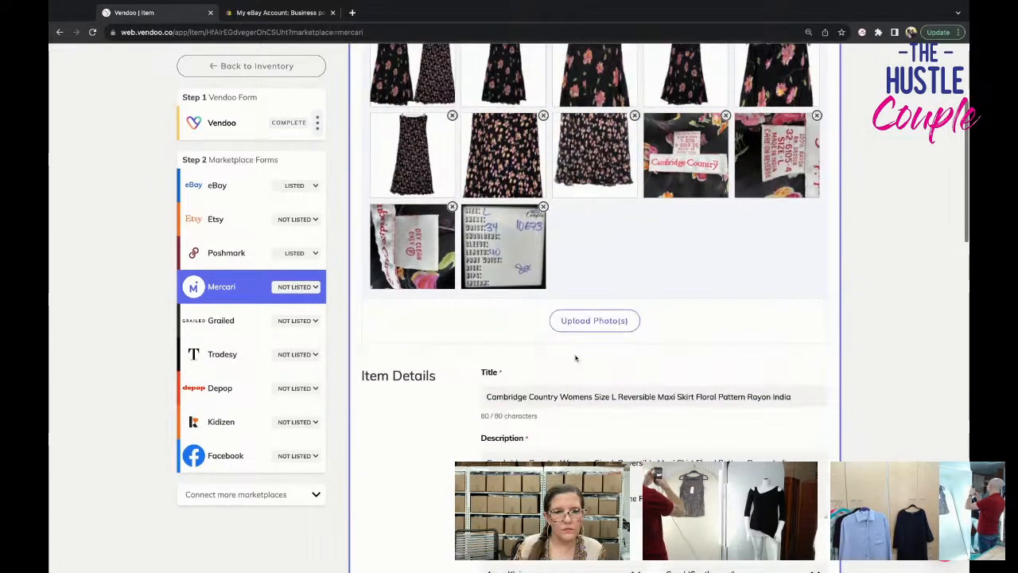
pyautogui.scroll(-3, 575, 357)
pyautogui.click(557, 414)
pyautogui.write('c')
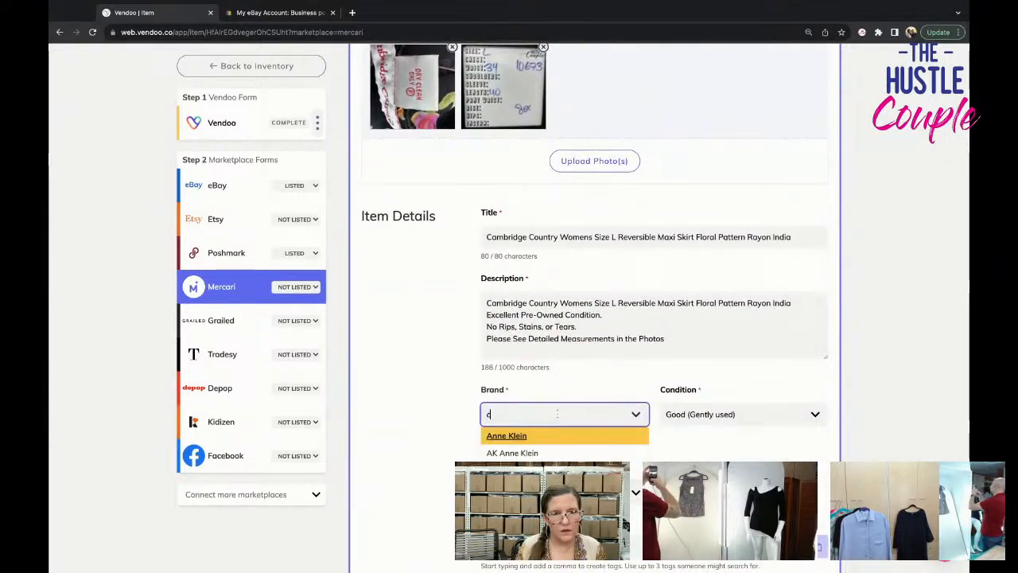
pyautogui.write('ambridge country')
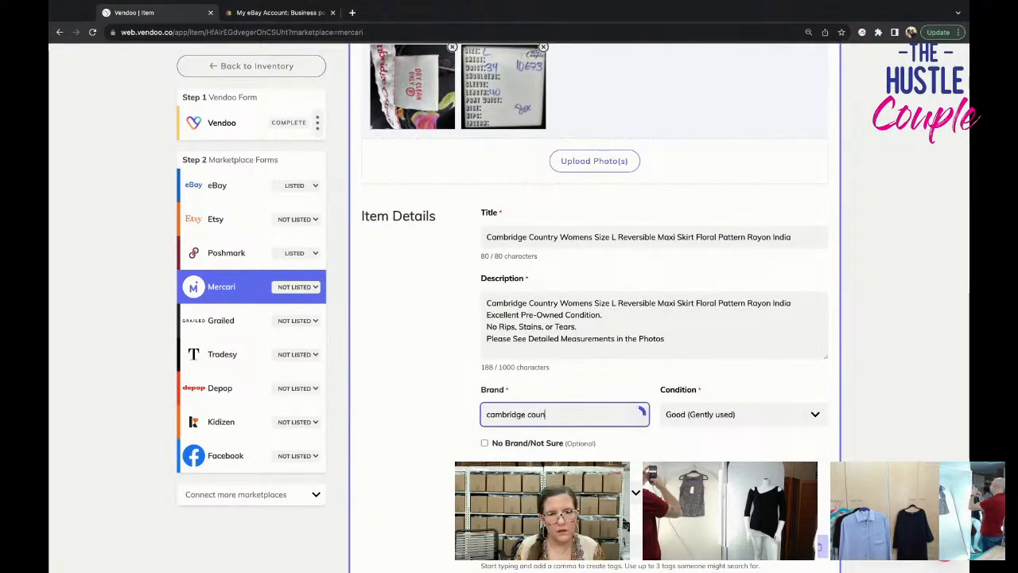
pyautogui.click(584, 449)
pyautogui.click(484, 485)
# Set the skirt's size to L (12-14) in the Mercari category specifics.
pyautogui.scroll(-5, 557, 358)
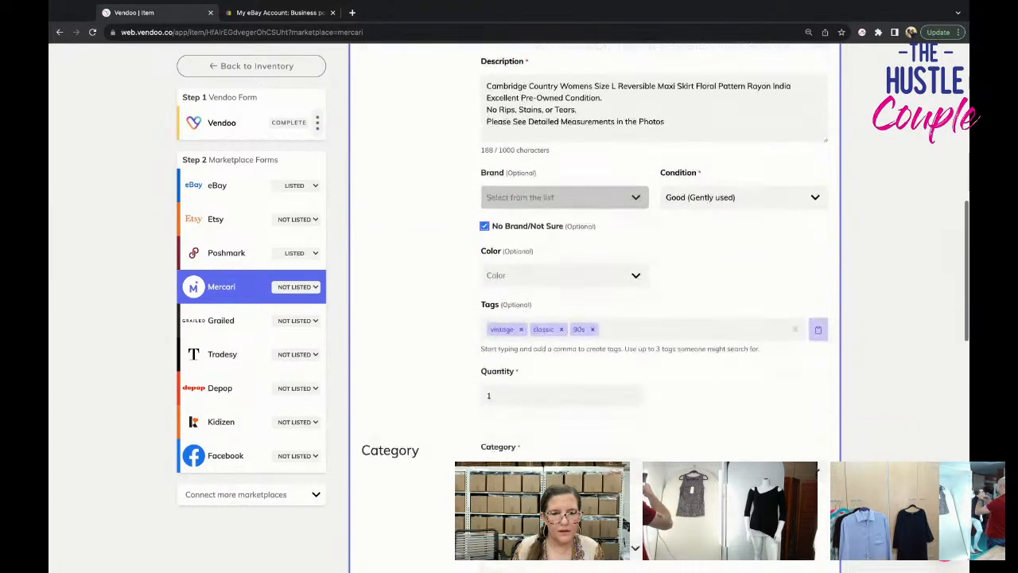
pyautogui.click(548, 391)
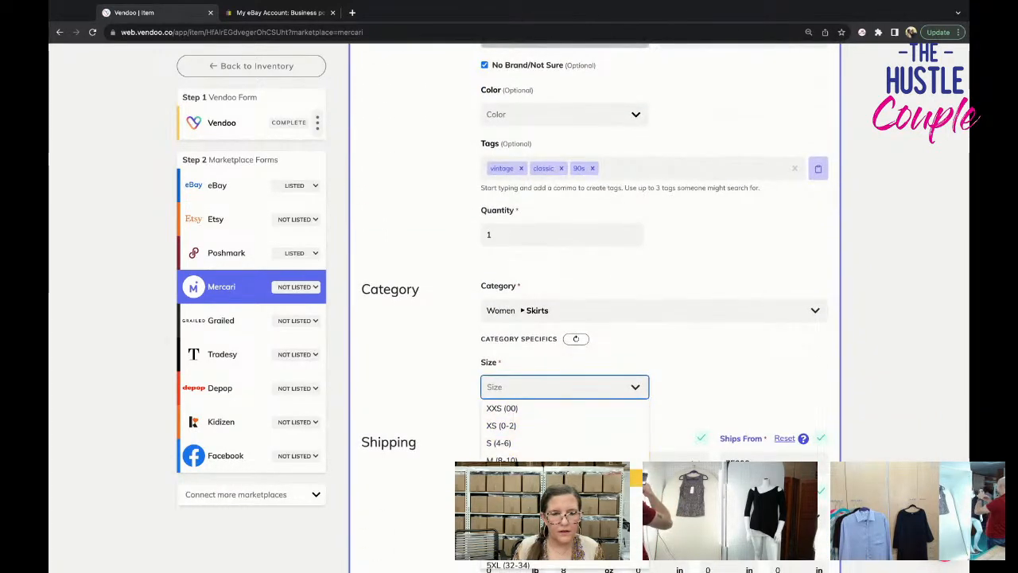
pyautogui.click(540, 482)
# Choose the USPS First-Class Package label at $4.99 for 0.50 lb and list the skirt on Mercari.
pyautogui.scroll(-5, 539, 438)
pyautogui.click(560, 402)
pyautogui.click(575, 422)
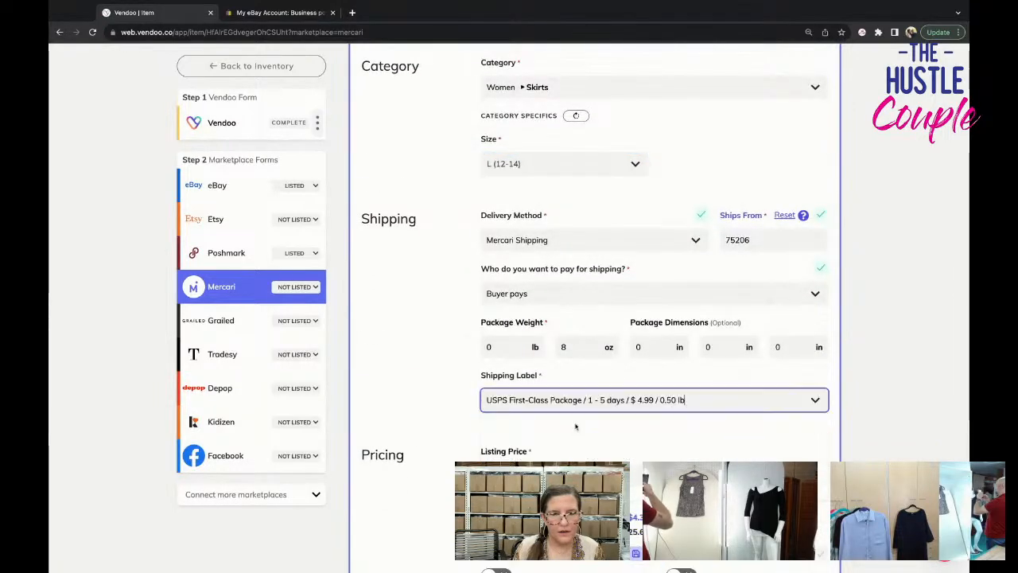
pyautogui.scroll(-3, 574, 429)
pyautogui.click(719, 401)
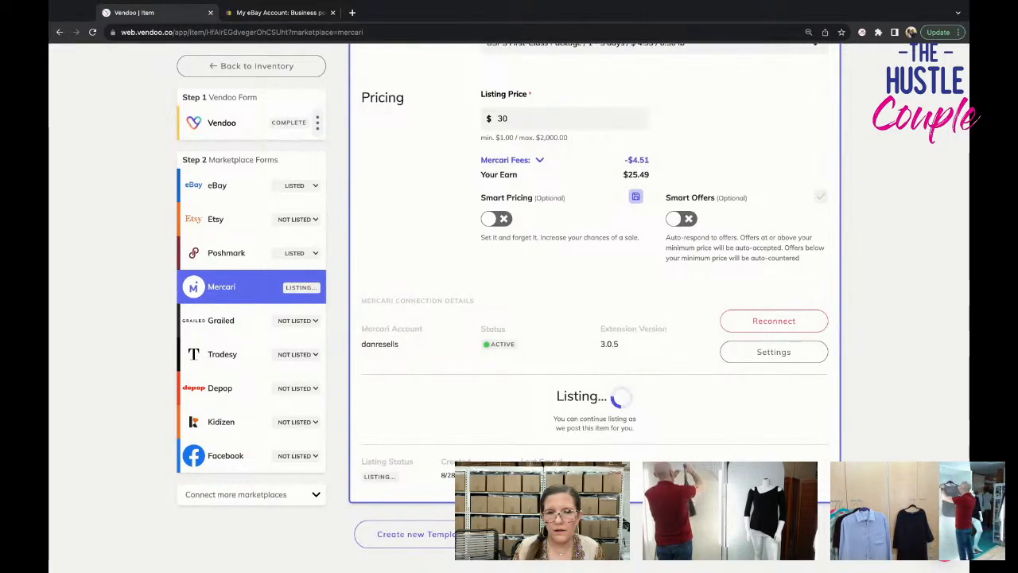
# Return to the inventory and open the draft of the blue pleated skirt titled Womens Size Skirt.
pyautogui.click(249, 70)
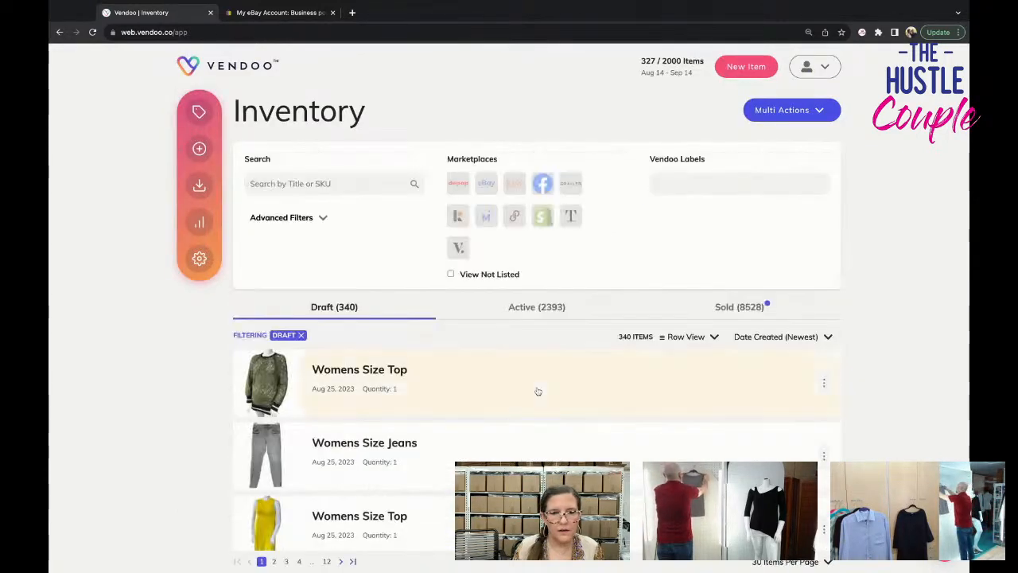
pyautogui.scroll(-15, 533, 392)
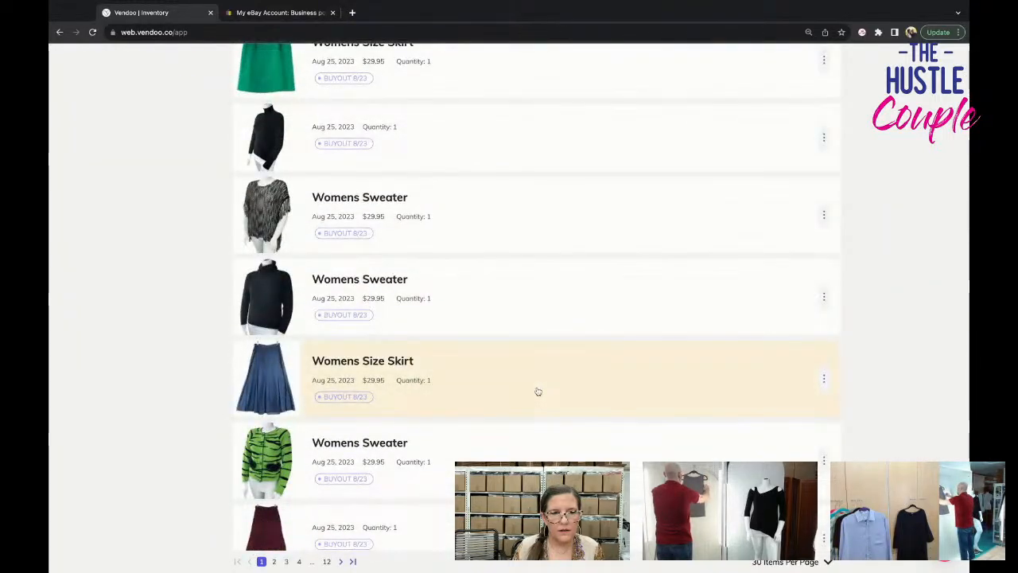
pyautogui.click(537, 391)
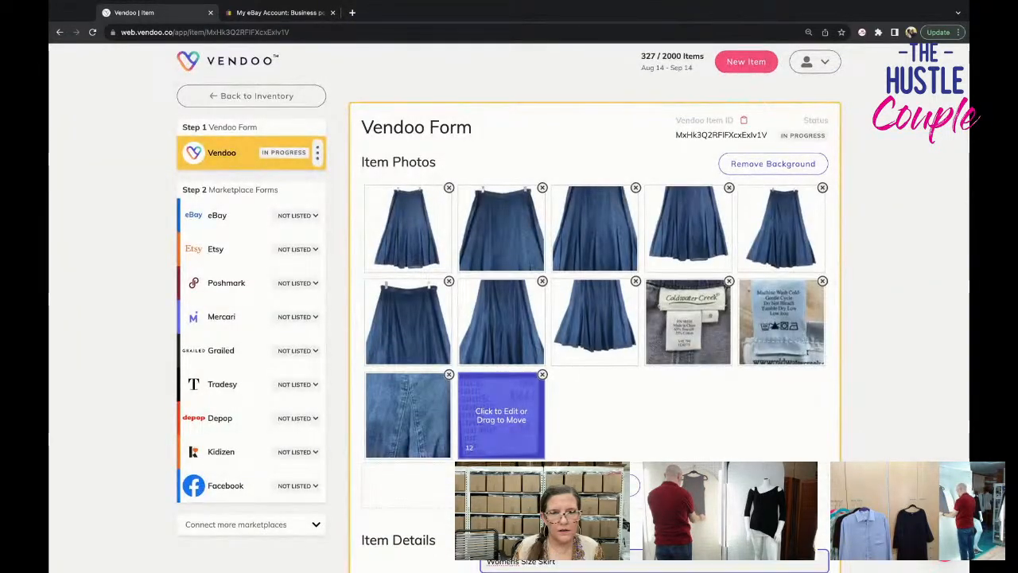
# Check the brand label photo and title the skirt "Coldwater Creek Womens Size 6 Chambray Maxi Skirt Gored Tulip NO slit MODEST".
pyautogui.scroll(-2, 502, 413)
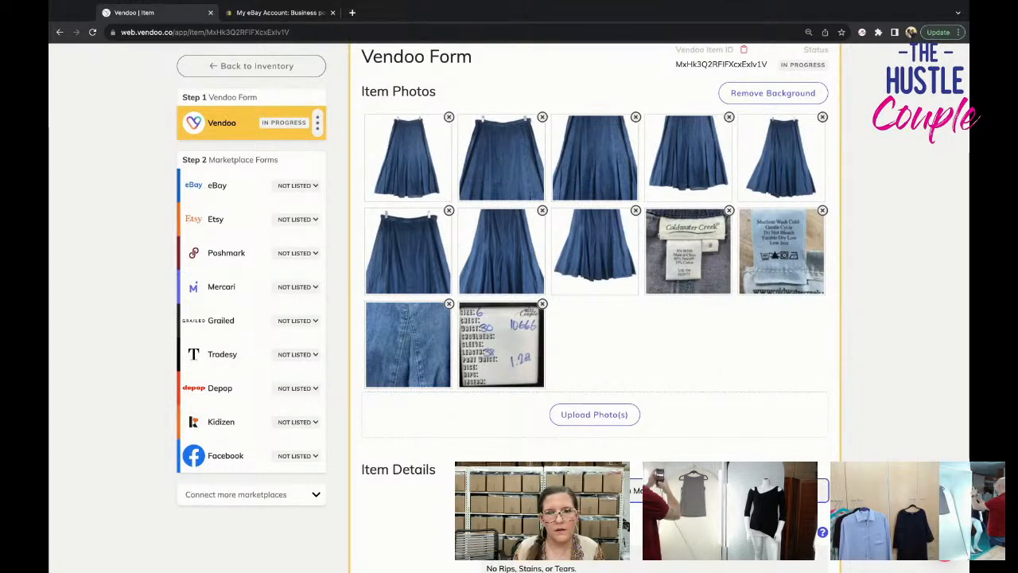
pyautogui.click(711, 245)
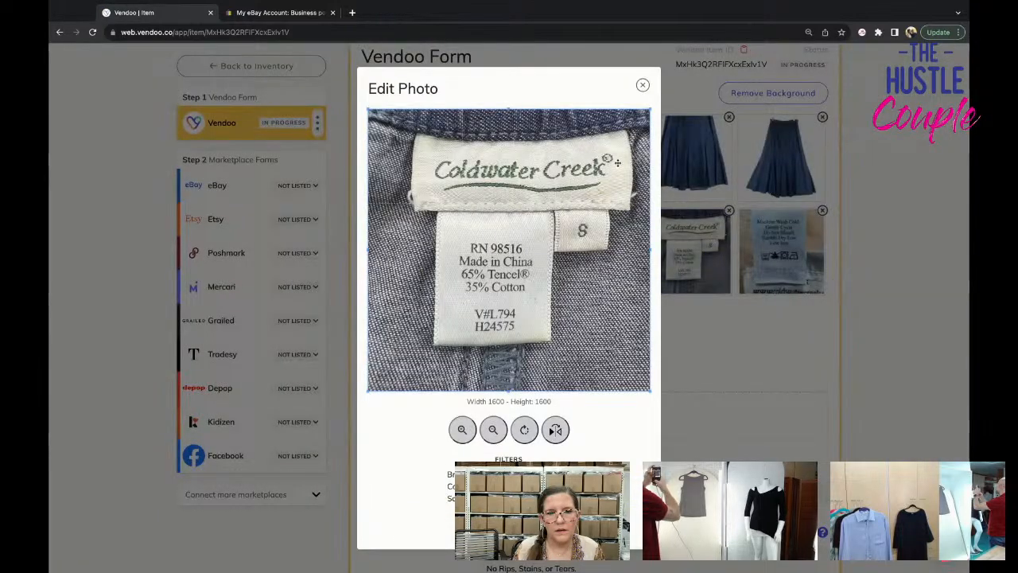
pyautogui.click(643, 86)
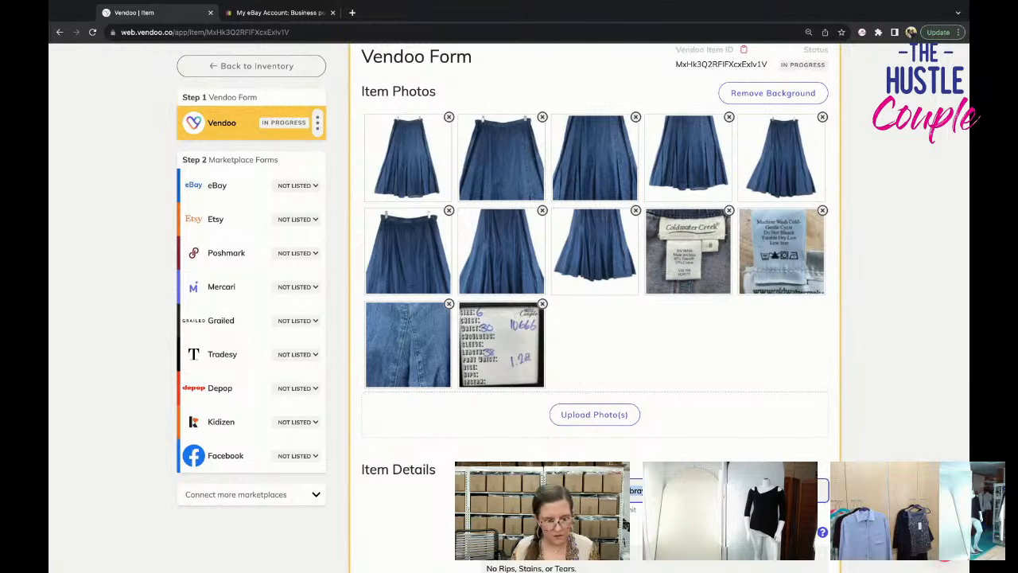
pyautogui.scroll(-1, 597, 294)
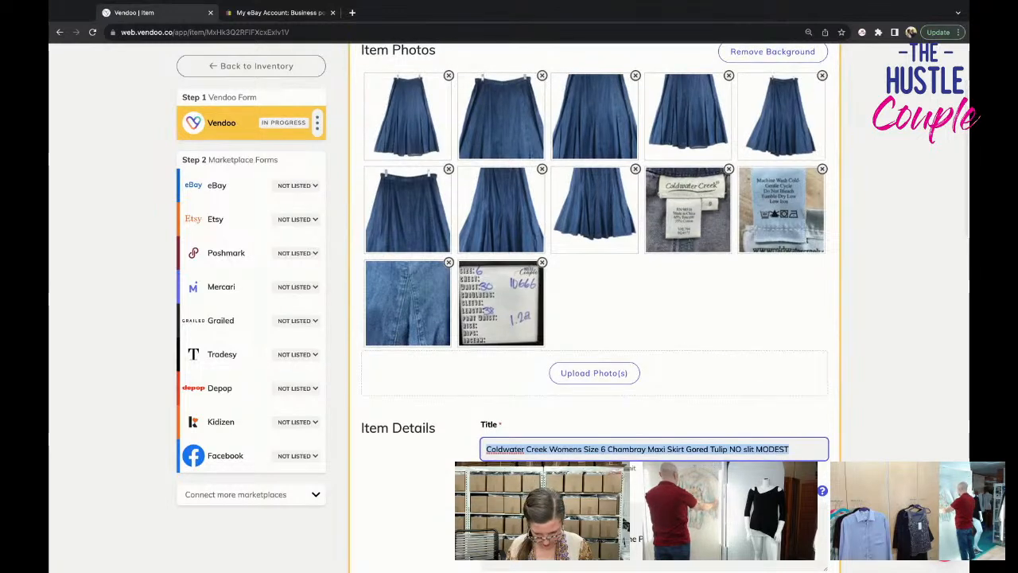
# Make the full skirt title the first line of the description, above "Excellent Pre-Owned Condition.".
pyautogui.scroll(-1, 594, 239)
pyautogui.scroll(-1, 594, 238)
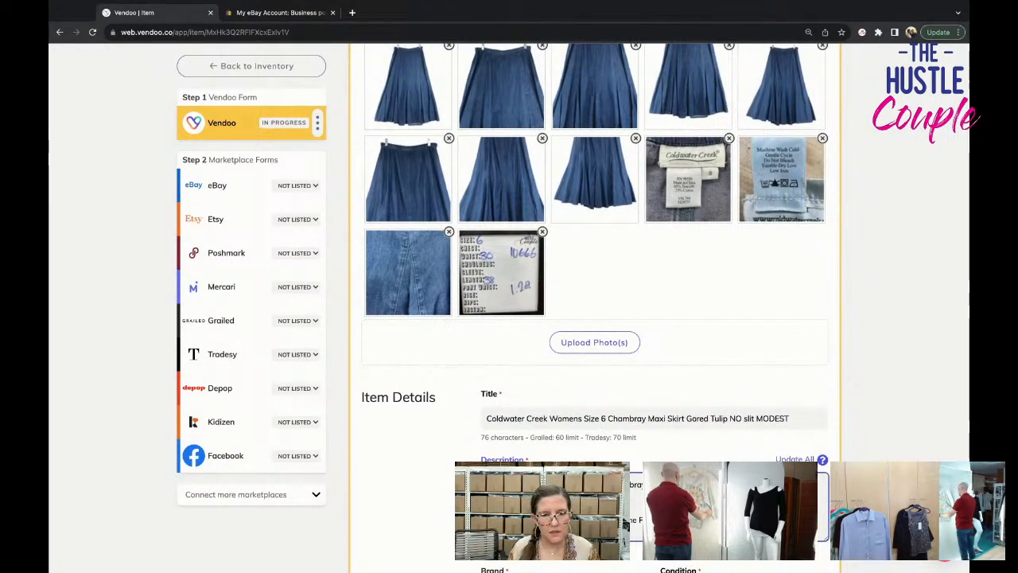
pyautogui.scroll(-1, 594, 302)
pyautogui.scroll(-2, 595, 302)
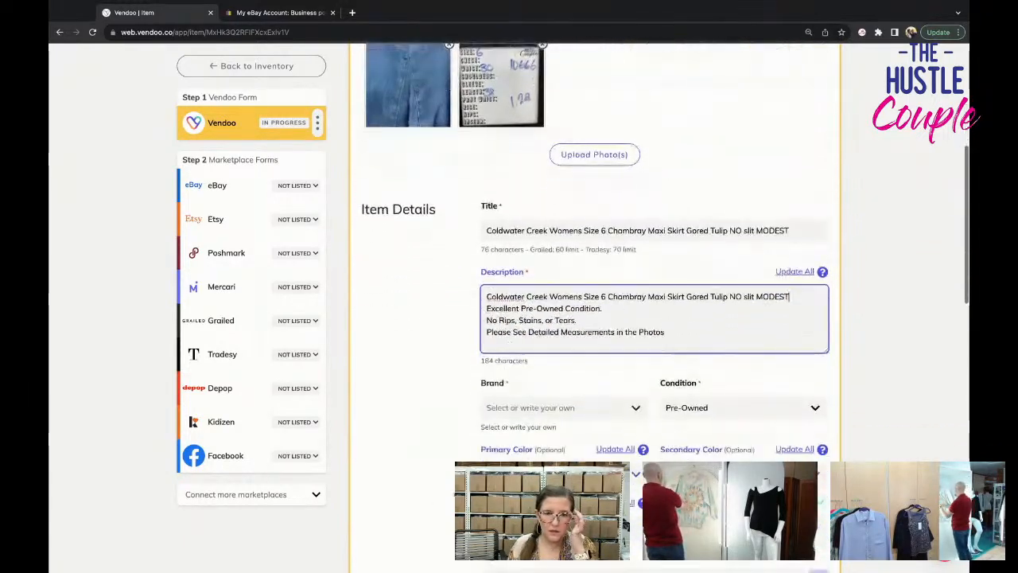
# Set the skirt's brand to Coldwater Creek in the Vendoo form.
pyautogui.click(518, 408)
pyautogui.write('C')
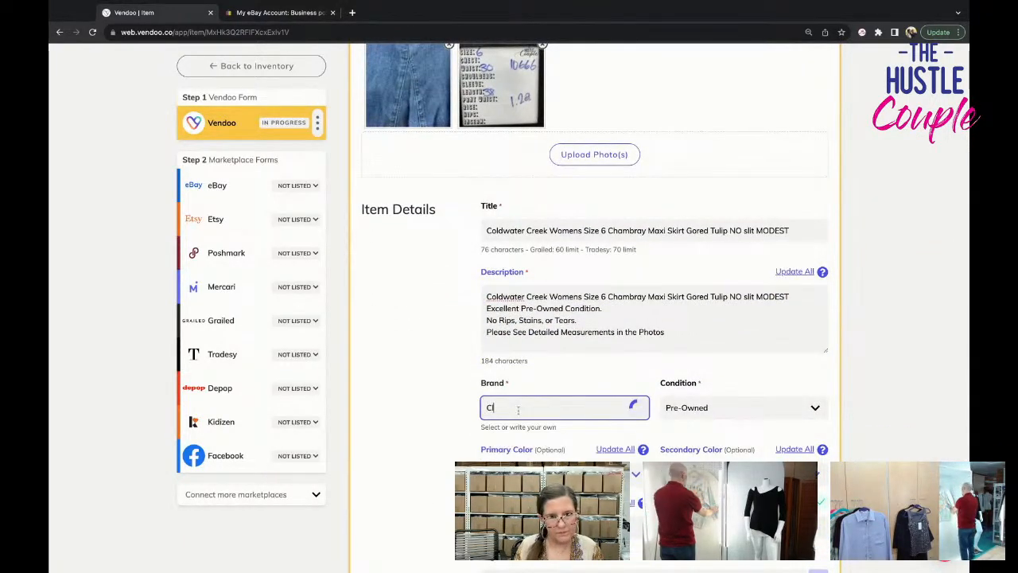
pyautogui.write('oldwater Cre')
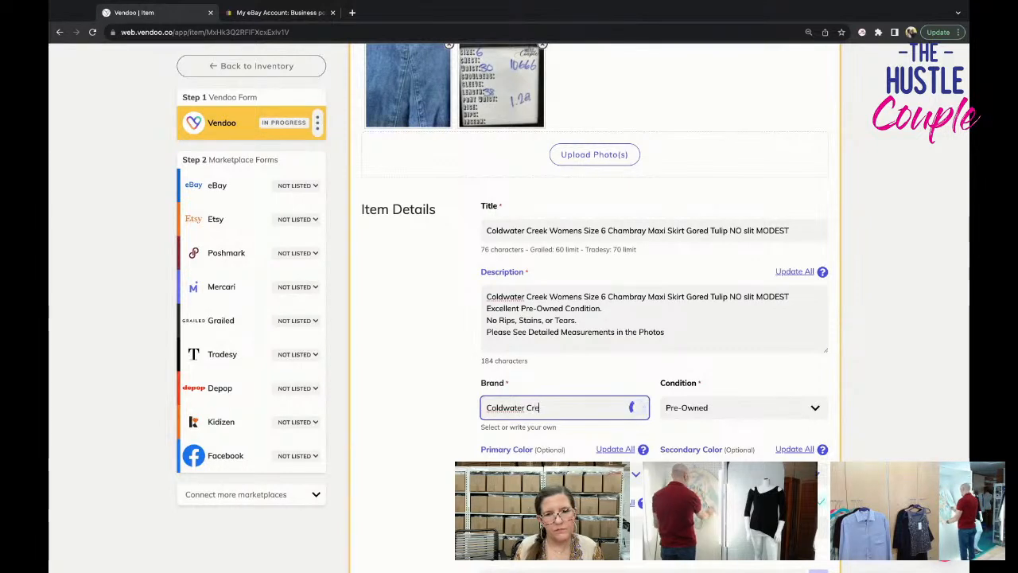
pyautogui.write('ek')
pyautogui.click(508, 429)
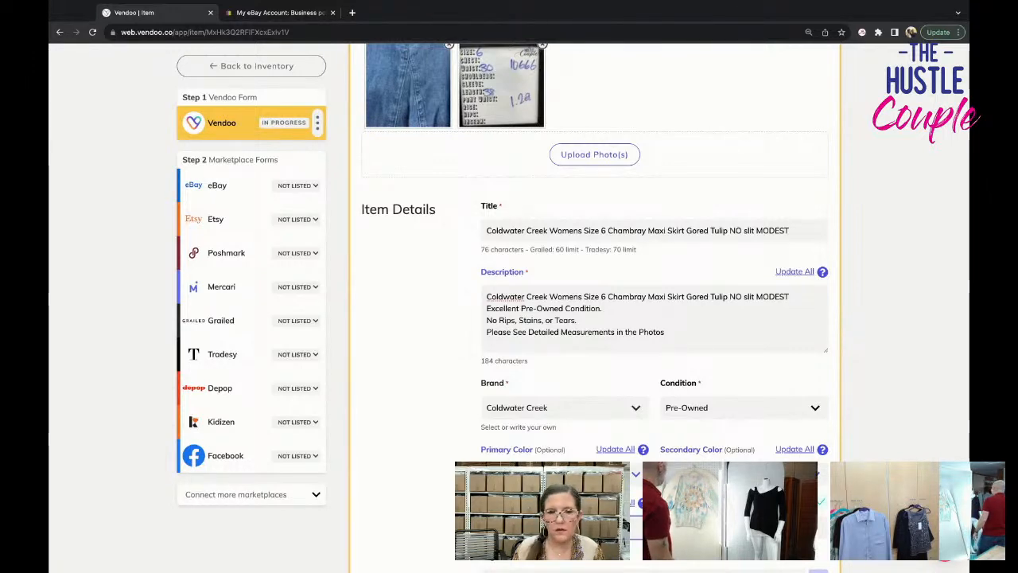
# Set the skirt's primary color to Blue and its SKU to 10666.
pyautogui.scroll(-2, 594, 318)
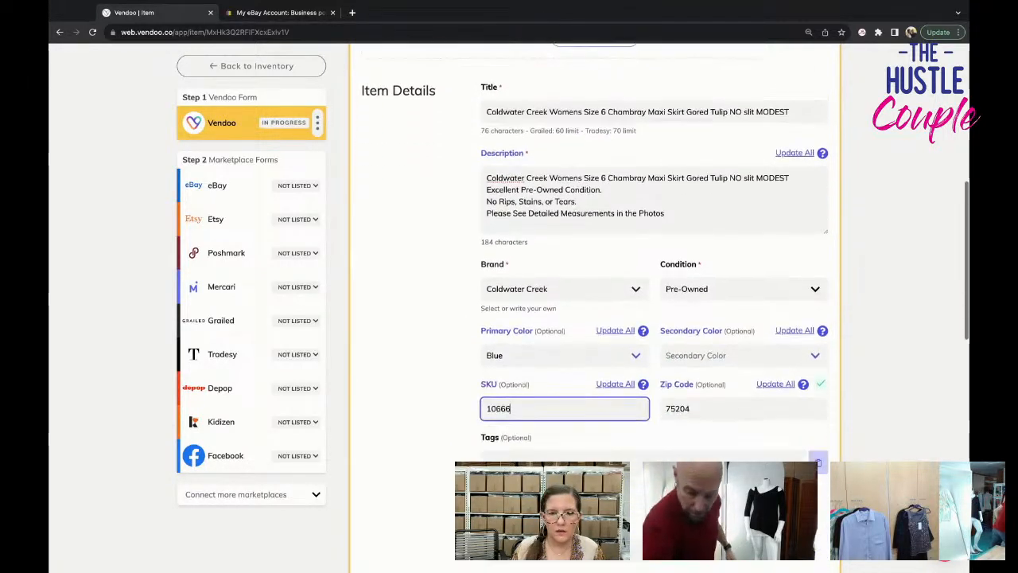
pyautogui.scroll(-4, 594, 318)
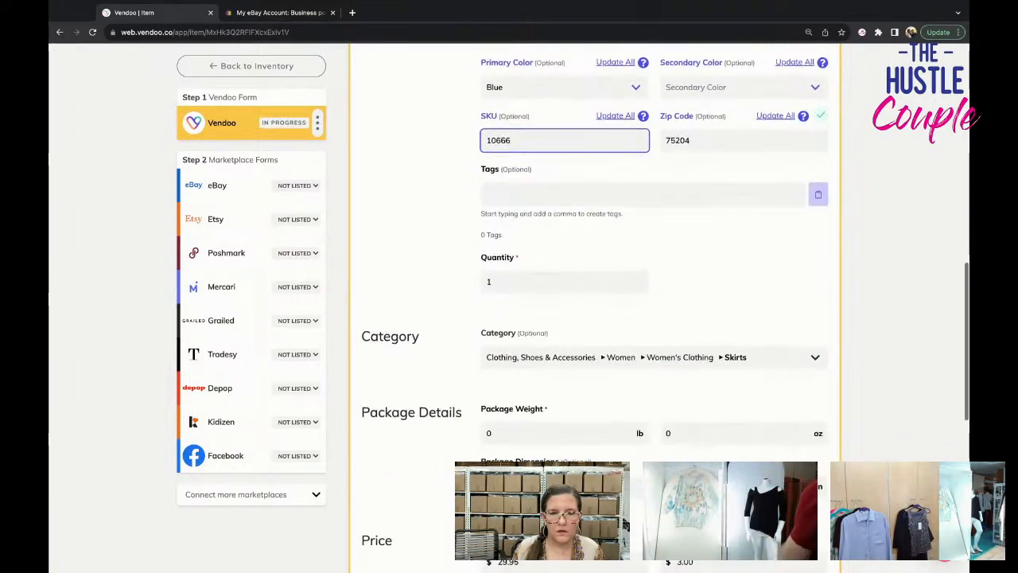
pyautogui.scroll(8, 552, 171)
pyautogui.scroll(-8, 551, 171)
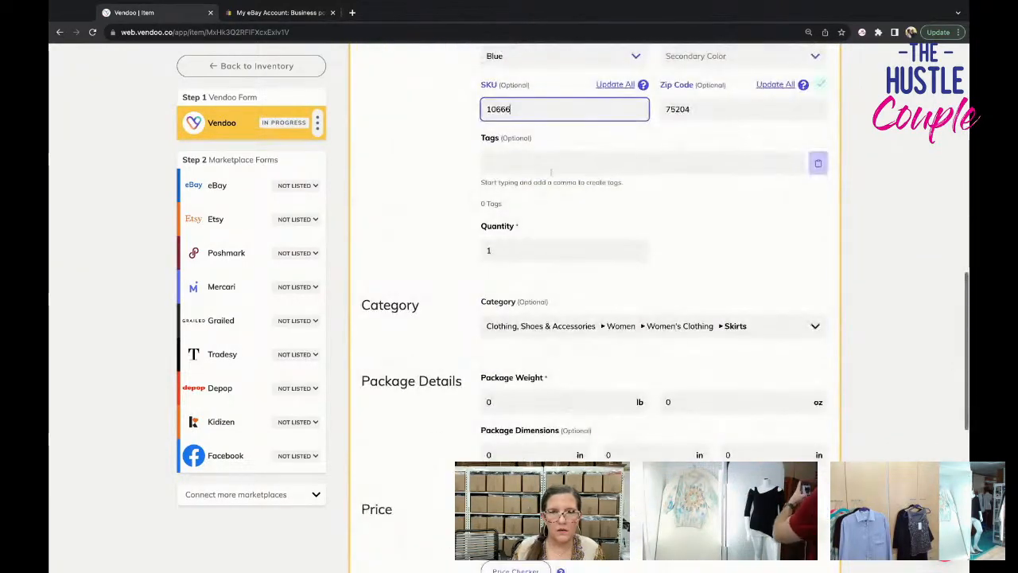
# Set the package weight to 1 lb 2 oz.
pyautogui.moveTo(513, 404); pyautogui.dragTo(433, 405)
pyautogui.write('1')
pyautogui.press('Tab')
pyautogui.write('2')
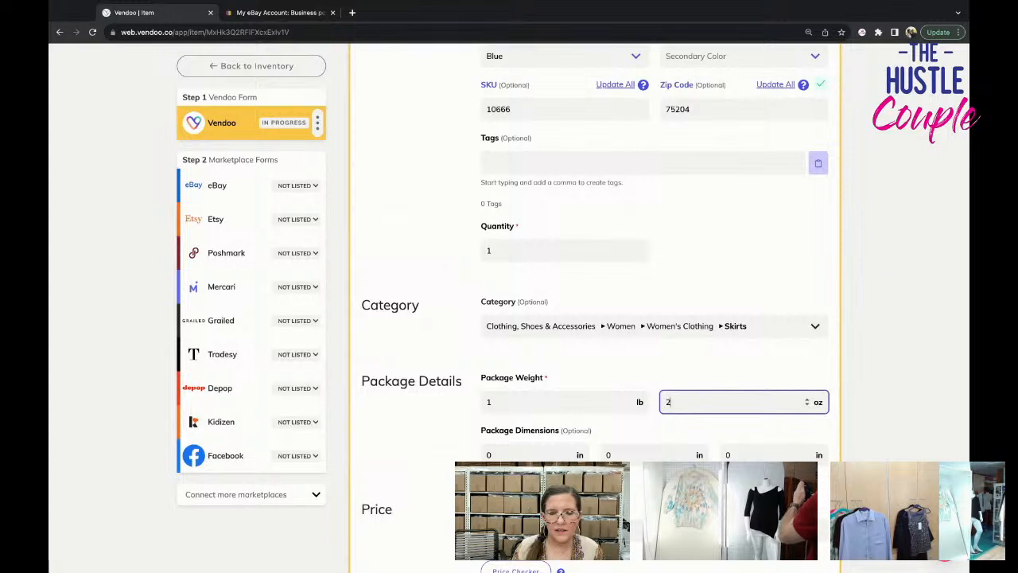
# Set the listing price to $39.95 and save the Vendoo form.
pyautogui.click(564, 530)
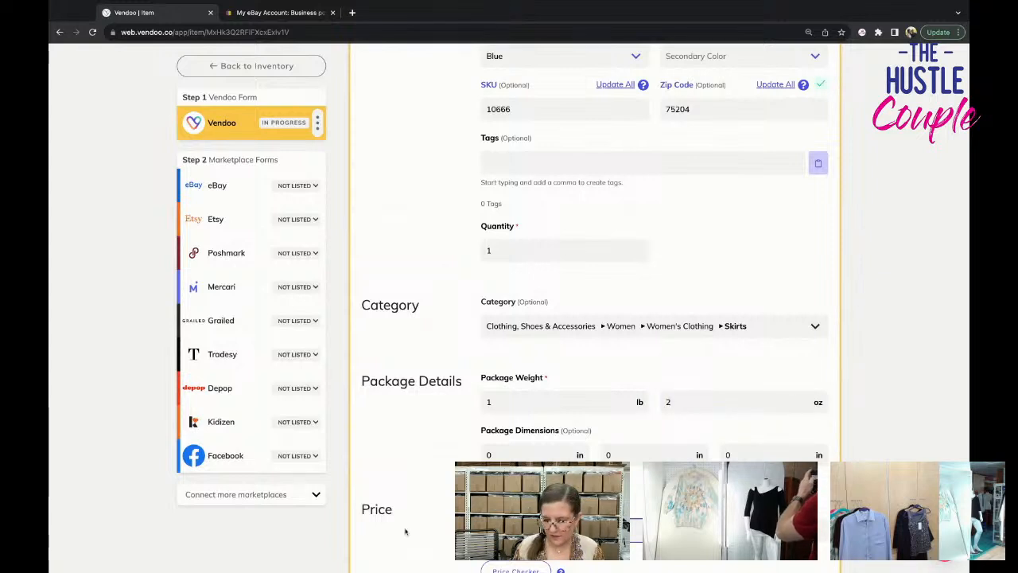
pyautogui.scroll(-5, 404, 531)
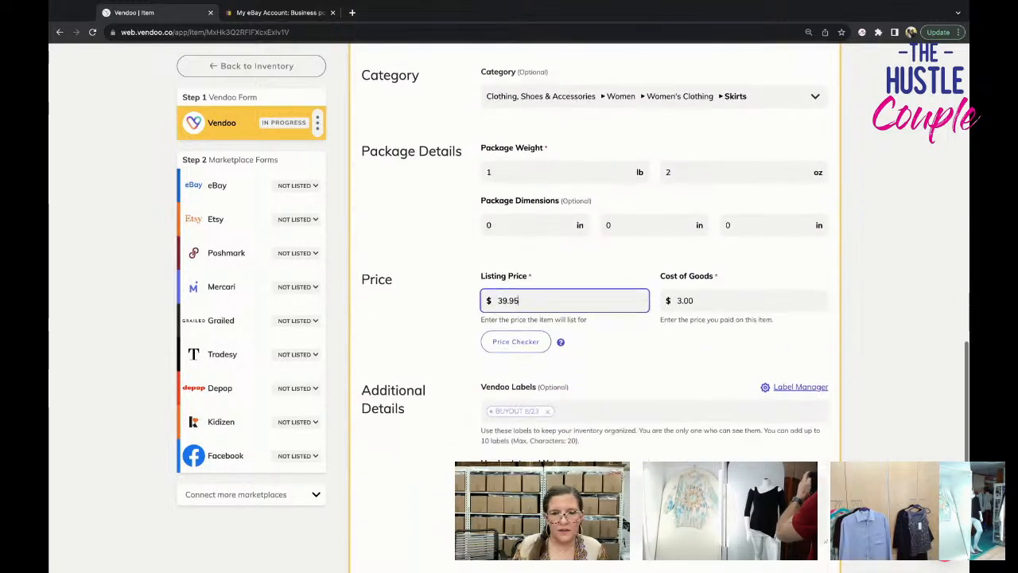
pyautogui.click(395, 465)
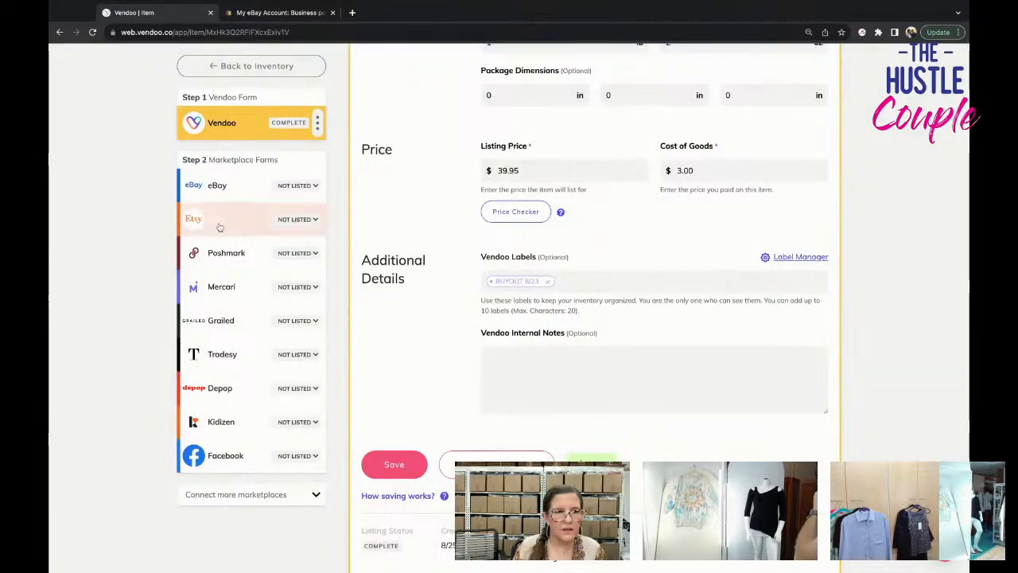
# Apply the Vendoo form's description to all marketplace forms and check it in the eBay form.
pyautogui.scroll(-3, 744, 402)
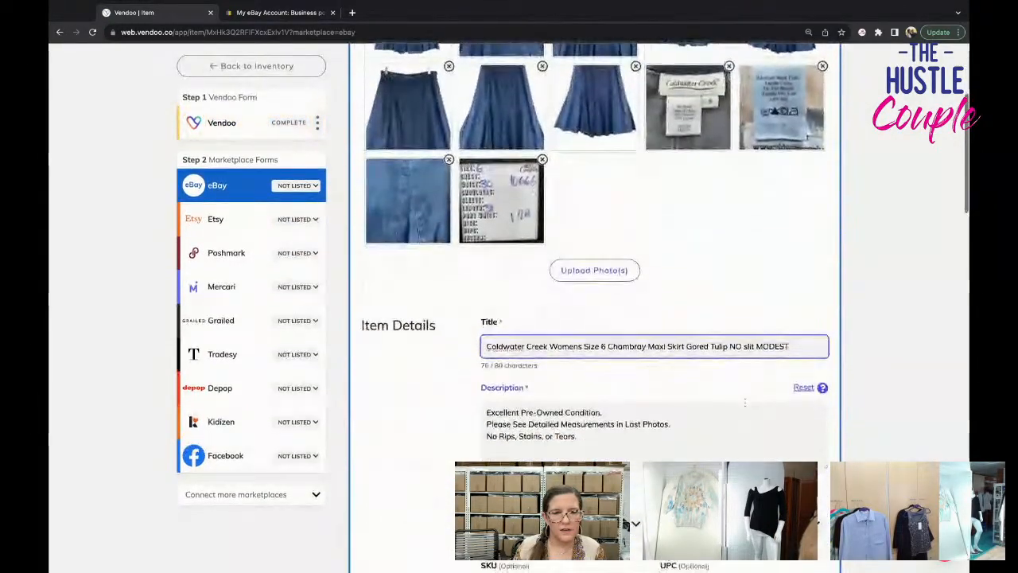
pyautogui.click(217, 135)
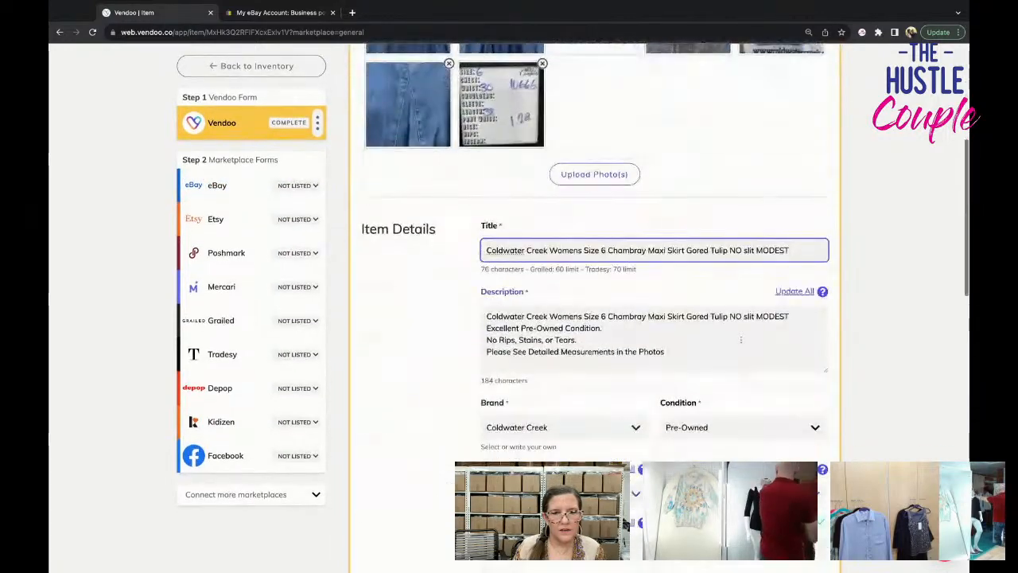
pyautogui.click(794, 291)
pyautogui.click(217, 184)
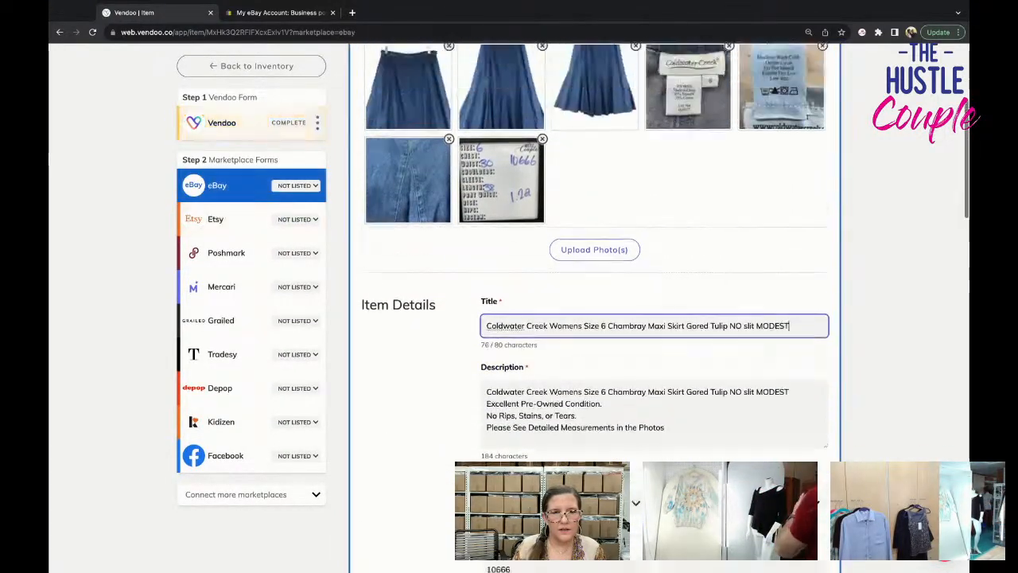
pyautogui.scroll(-5, 732, 449)
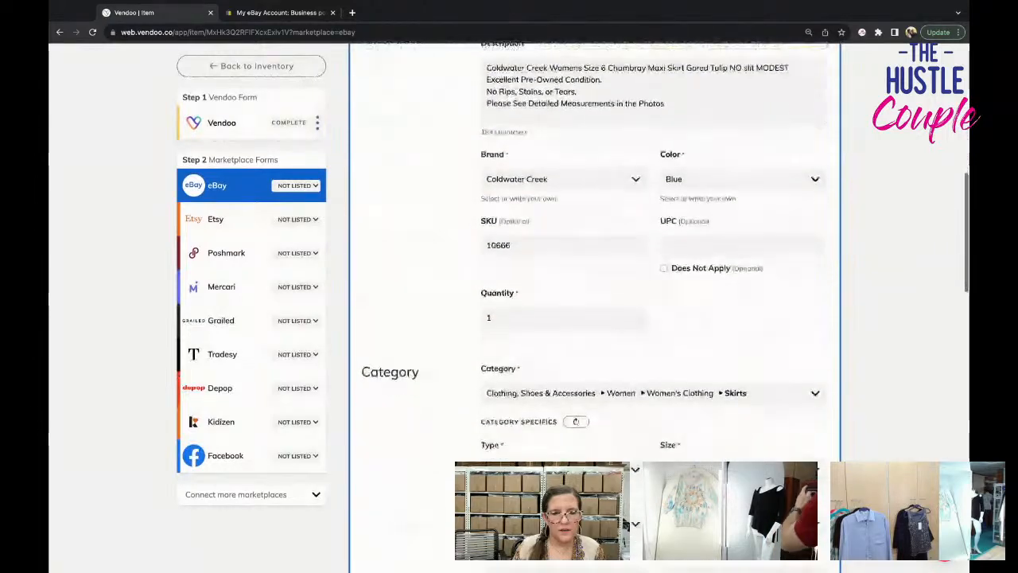
pyautogui.scroll(5, 719, 422)
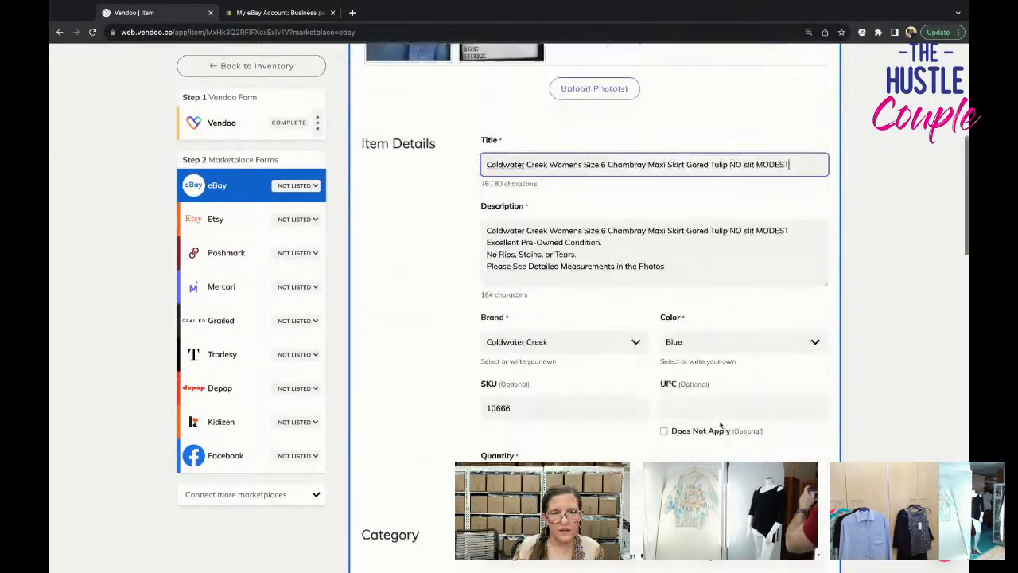
# Set the skirt's size to 6 in the eBay form's category specifics.
pyautogui.scroll(-3, 723, 434)
pyautogui.scroll(-4, 729, 444)
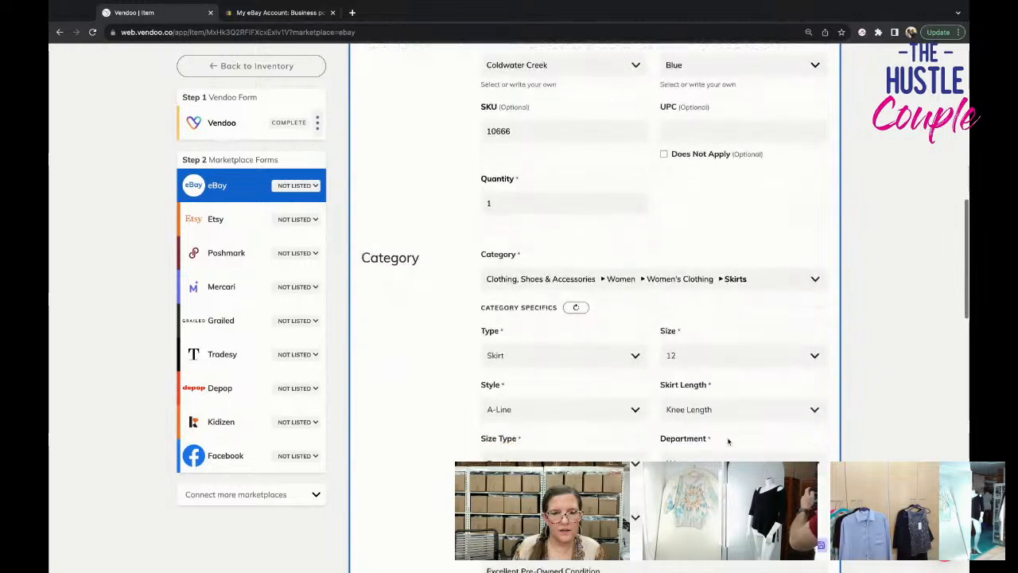
pyautogui.click(720, 329)
pyautogui.scroll(-1, 715, 425)
pyautogui.scroll(-3, 714, 425)
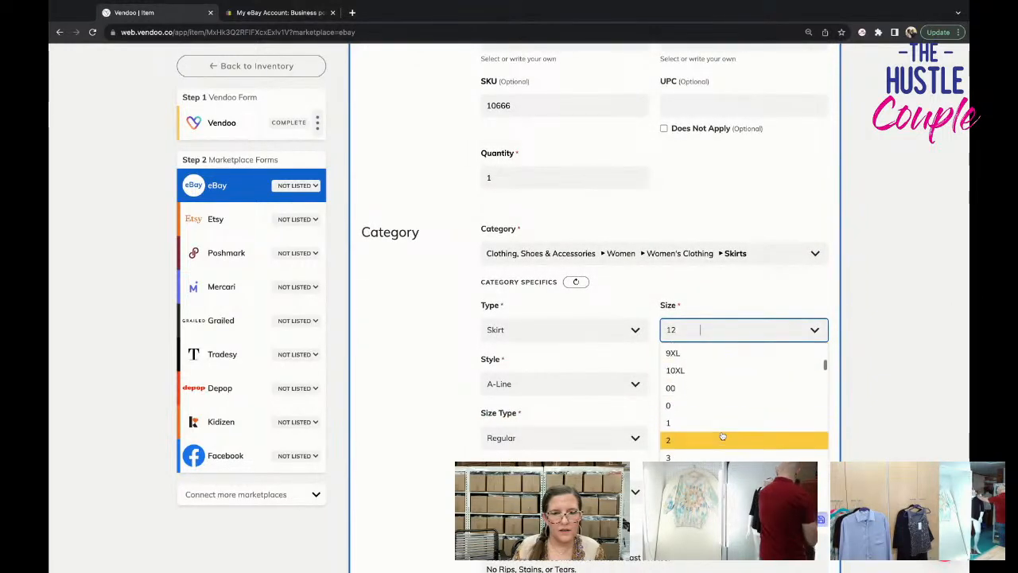
pyautogui.click(713, 493)
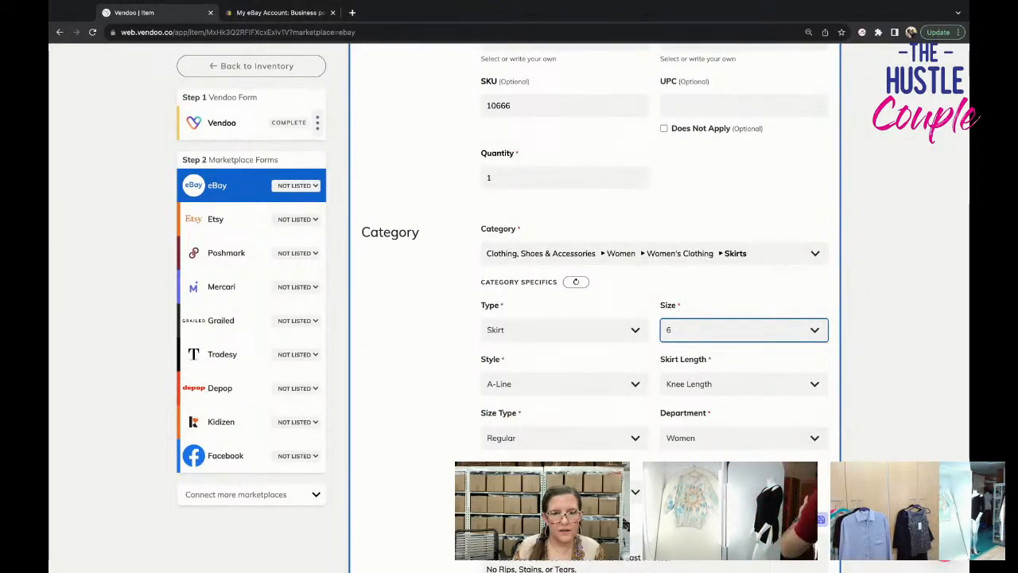
# Set the eBay style to Maxi and the skirt length to Long.
pyautogui.click(614, 388)
pyautogui.scroll(-1, 557, 458)
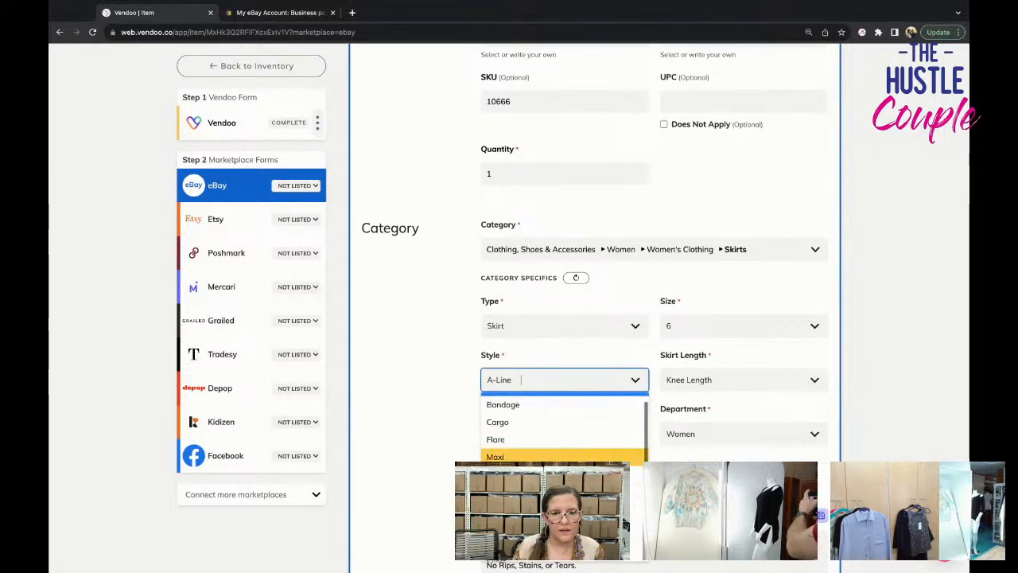
pyautogui.click(557, 456)
pyautogui.scroll(-1, 604, 374)
pyautogui.click(727, 302)
pyautogui.click(716, 373)
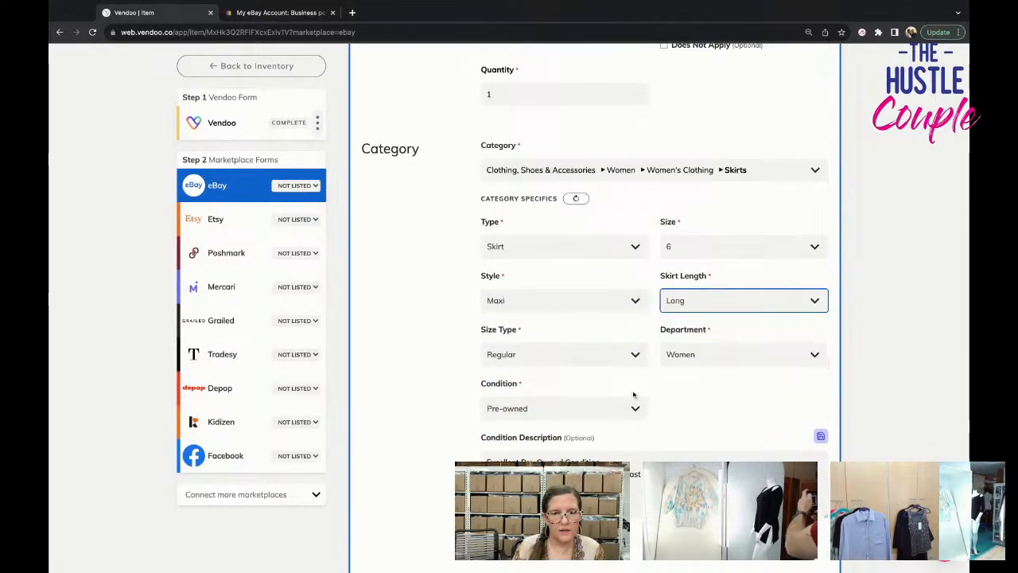
# Replace the Cotton Blend material in the eBay form with the custom value tencel.
pyautogui.scroll(-1, 594, 430)
pyautogui.scroll(-4, 594, 429)
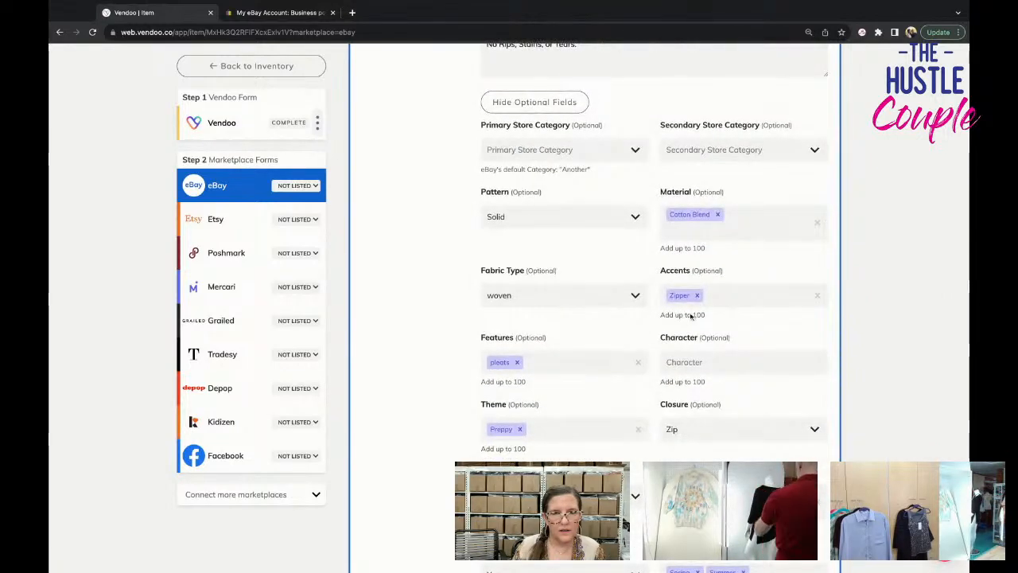
pyautogui.click(717, 215)
pyautogui.write('tencedl')
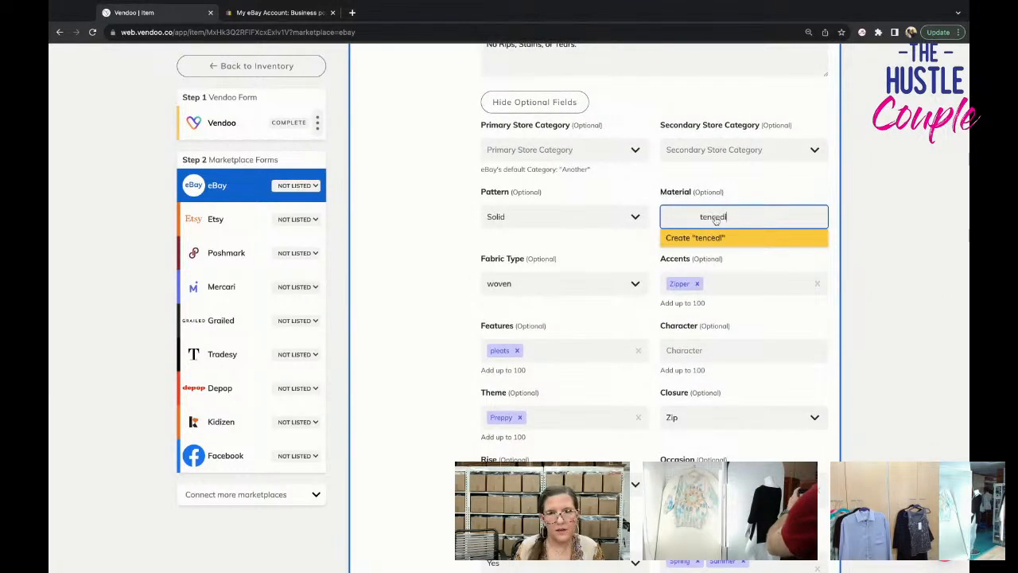
pyautogui.press('Return')
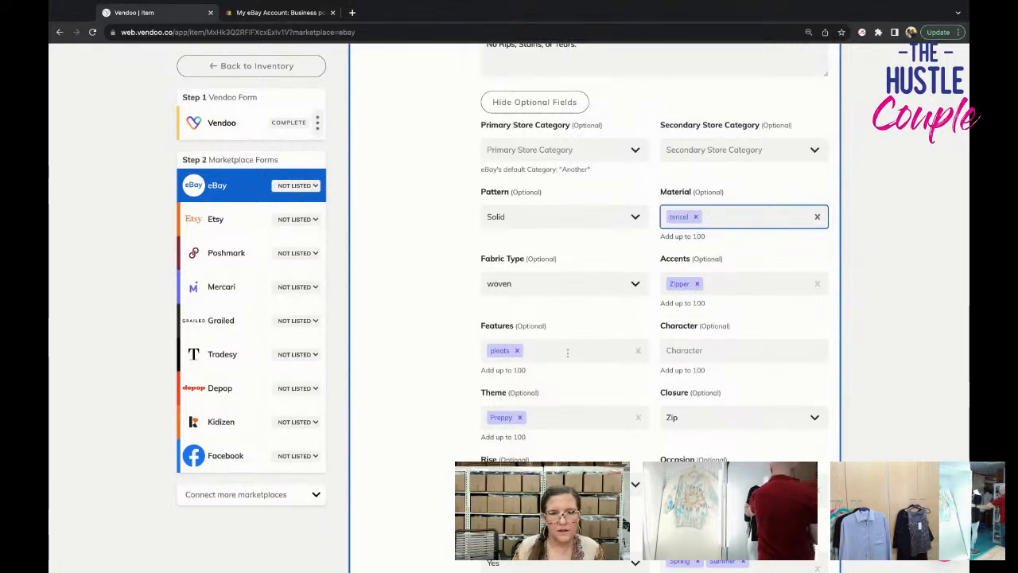
# Replace the pleats feature in the eBay form with gore.
pyautogui.scroll(-1, 605, 350)
pyautogui.click(517, 335)
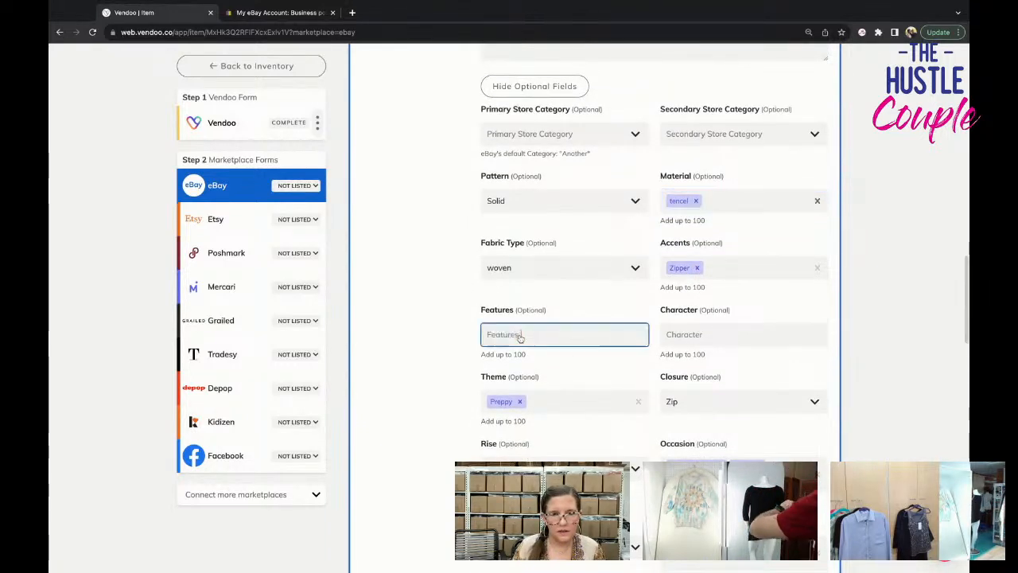
pyautogui.write('gore')
pyautogui.press('Return')
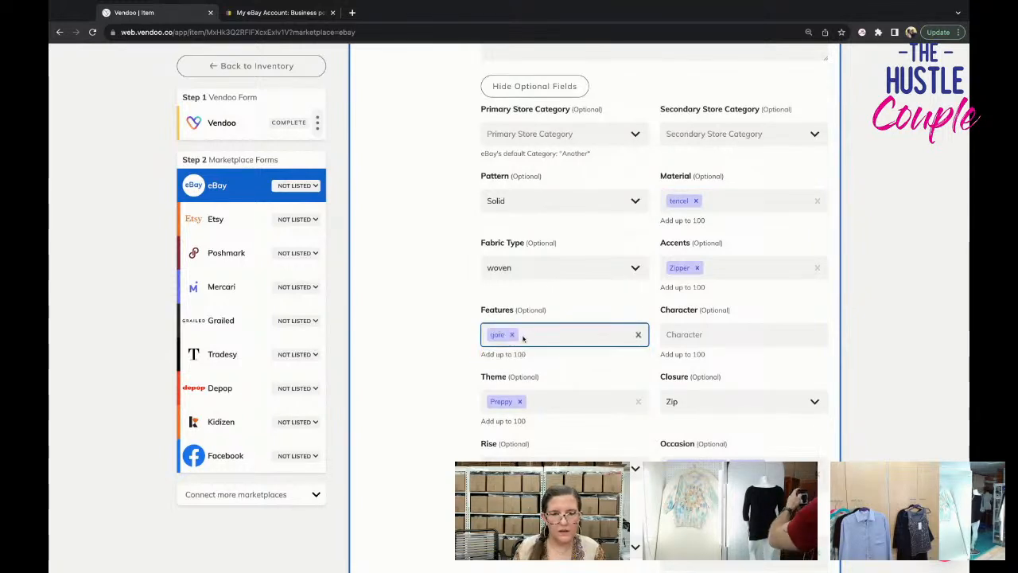
# Replace the Preppy theme in the eBay form with modest, classic and chambray.
pyautogui.scroll(-3, 706, 368)
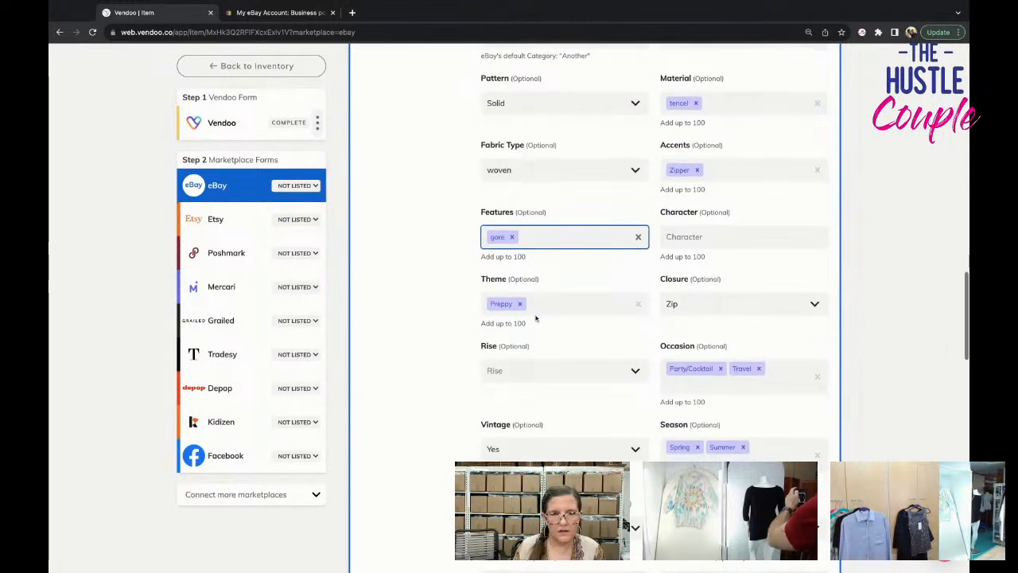
pyautogui.click(519, 303)
pyautogui.write('modest')
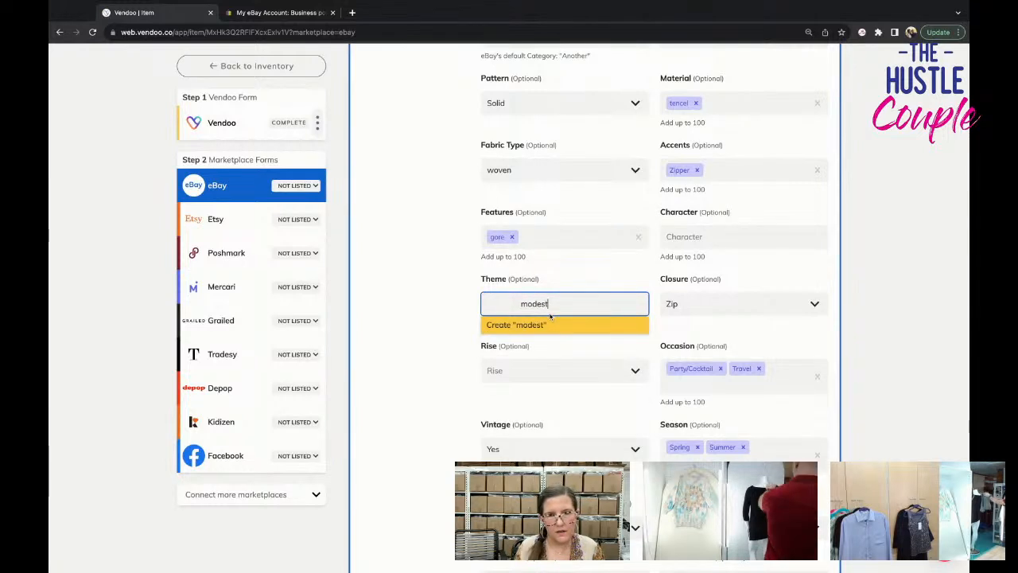
pyautogui.press('Return')
pyautogui.write('cla')
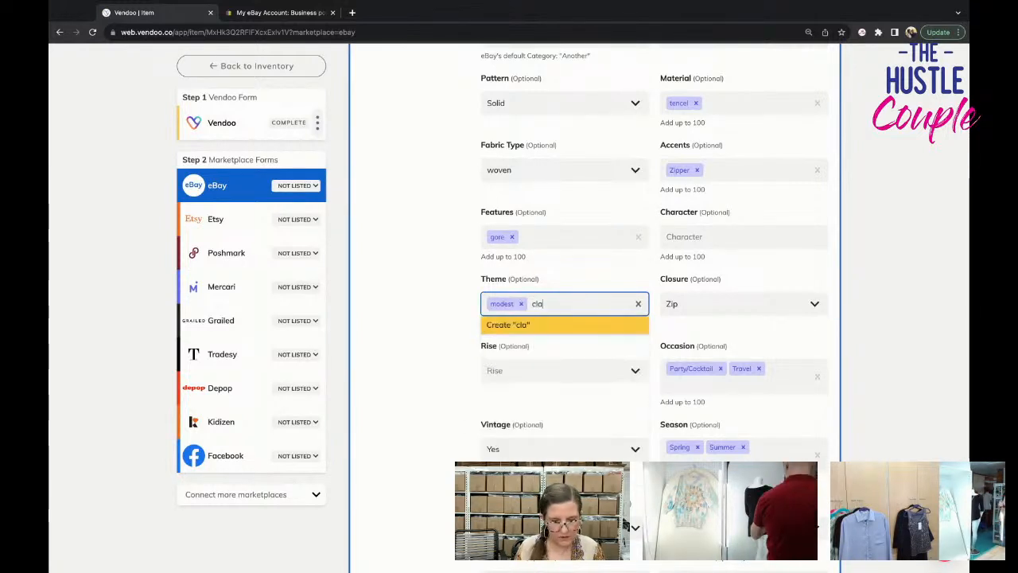
pyautogui.write('ssic')
pyautogui.press('Return')
pyautogui.write('chambray')
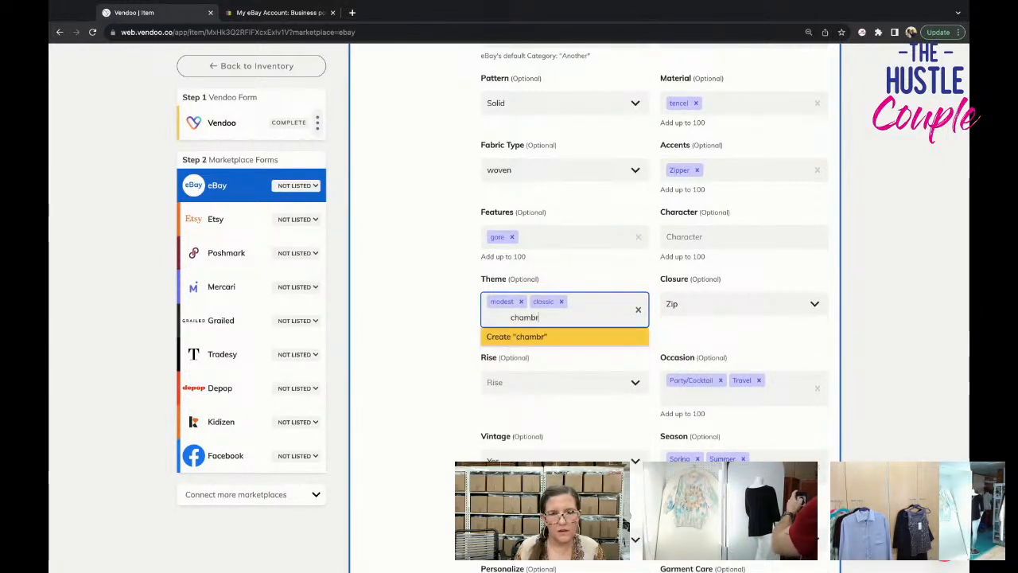
pyautogui.press('Return')
# Set the eBay optional fields Handmade and Personalize to No and Garment Care to Machine Washable.
pyautogui.scroll(-3, 573, 382)
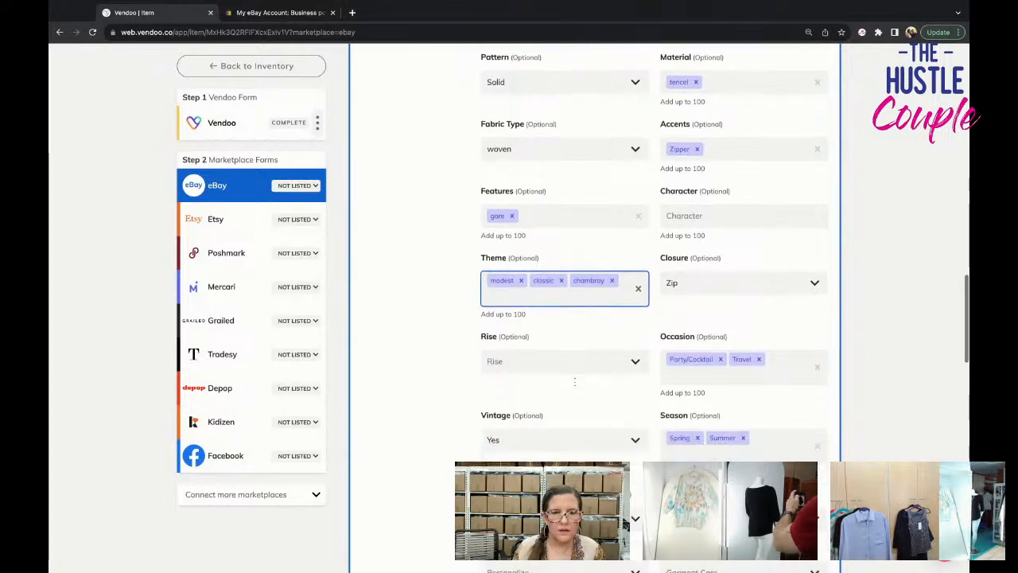
pyautogui.scroll(-1, 580, 369)
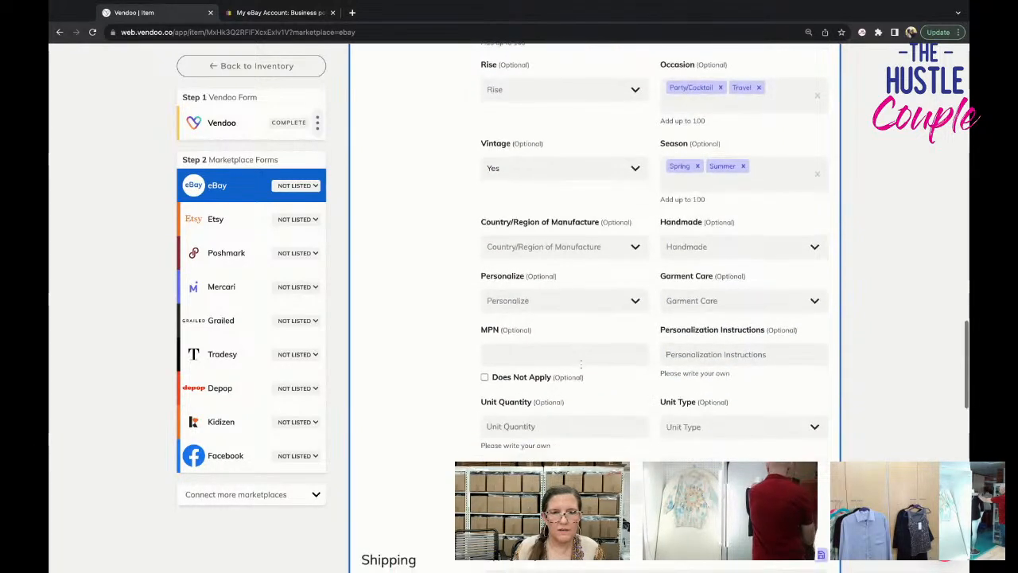
pyautogui.click(694, 250)
pyautogui.click(693, 302)
pyautogui.click(592, 304)
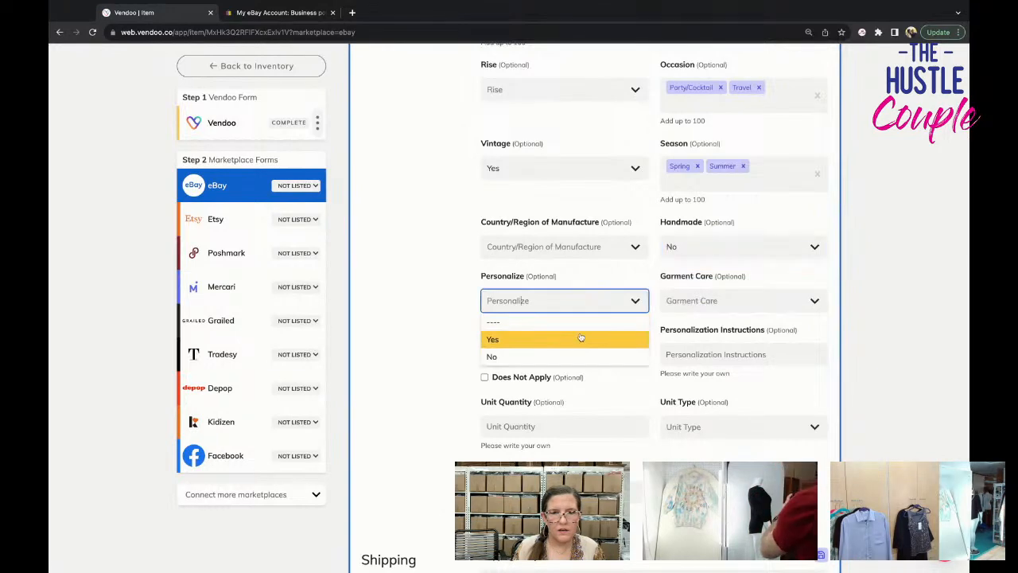
pyautogui.click(582, 356)
pyautogui.click(701, 310)
pyautogui.click(701, 373)
pyautogui.scroll(-2, 702, 379)
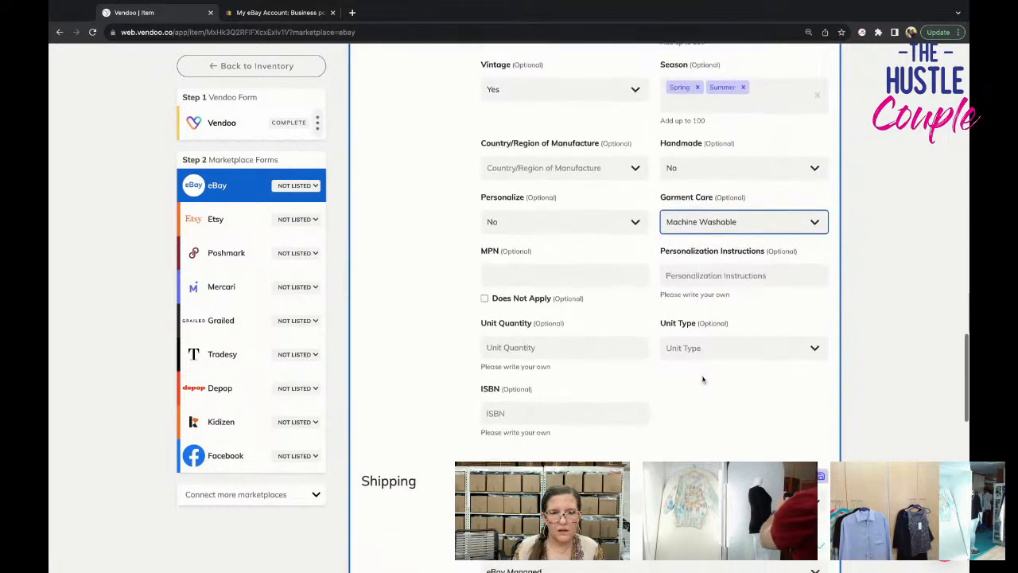
# Change the eBay shipping policy to PRIORITY.
pyautogui.scroll(-2, 700, 377)
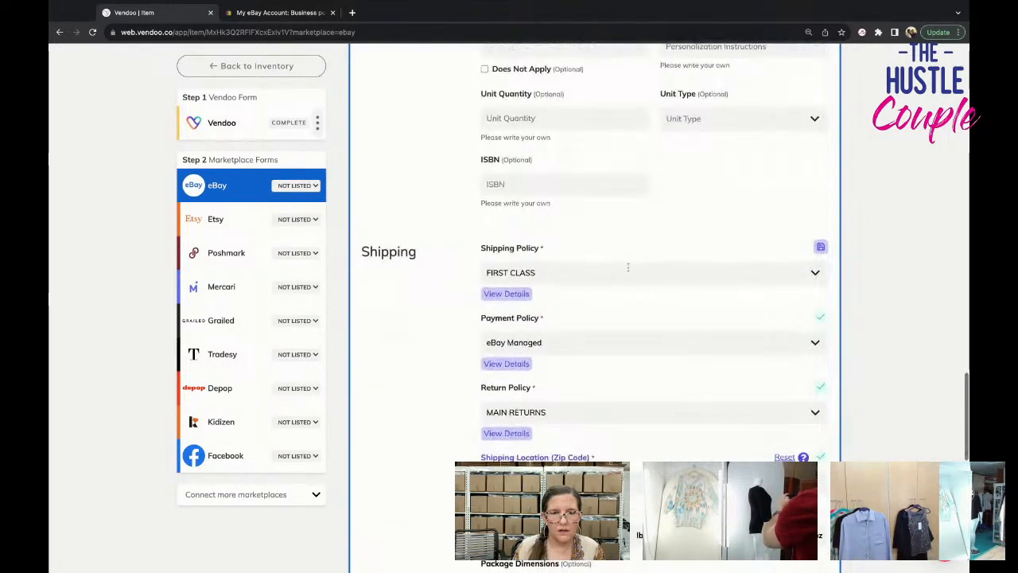
pyautogui.click(628, 271)
pyautogui.scroll(-3, 631, 366)
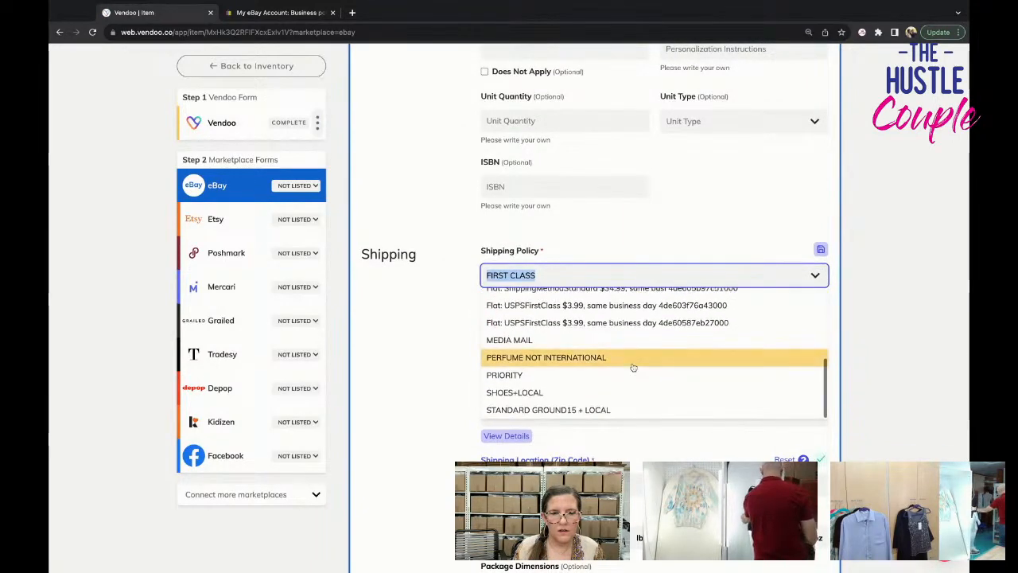
pyautogui.click(629, 367)
# List the skirt on eBay.
pyautogui.scroll(-6, 628, 376)
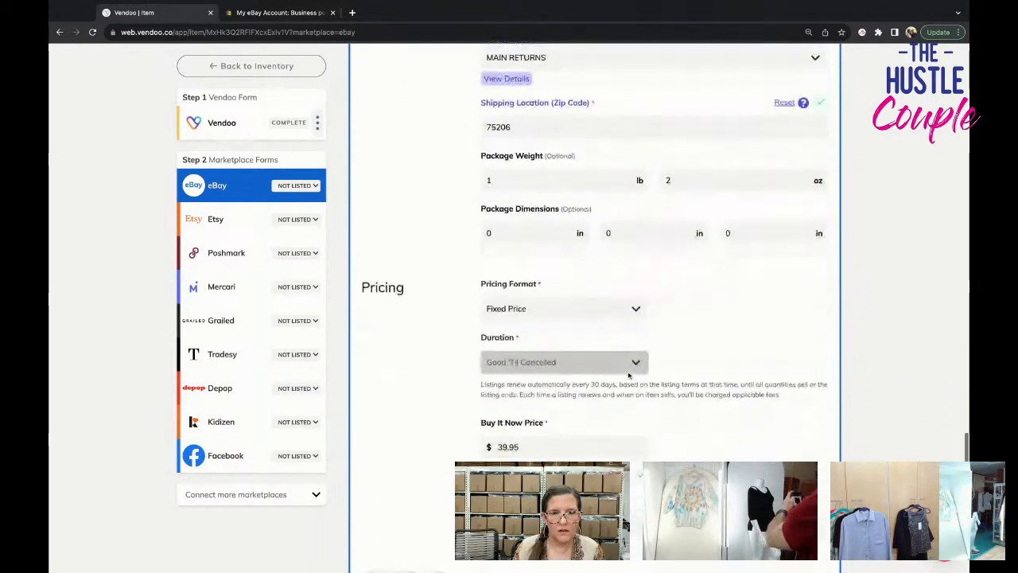
pyautogui.scroll(-2, 628, 376)
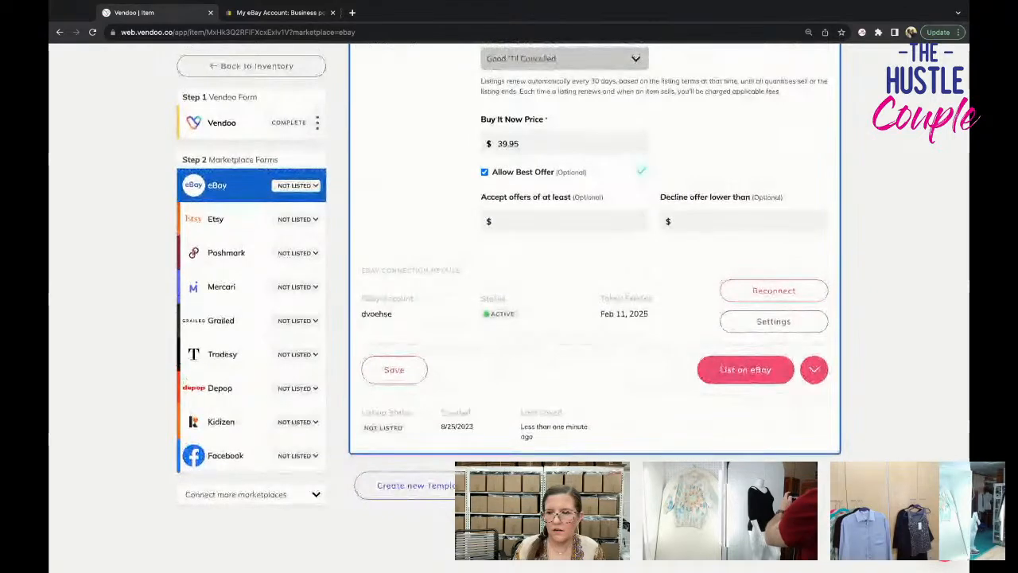
pyautogui.click(750, 370)
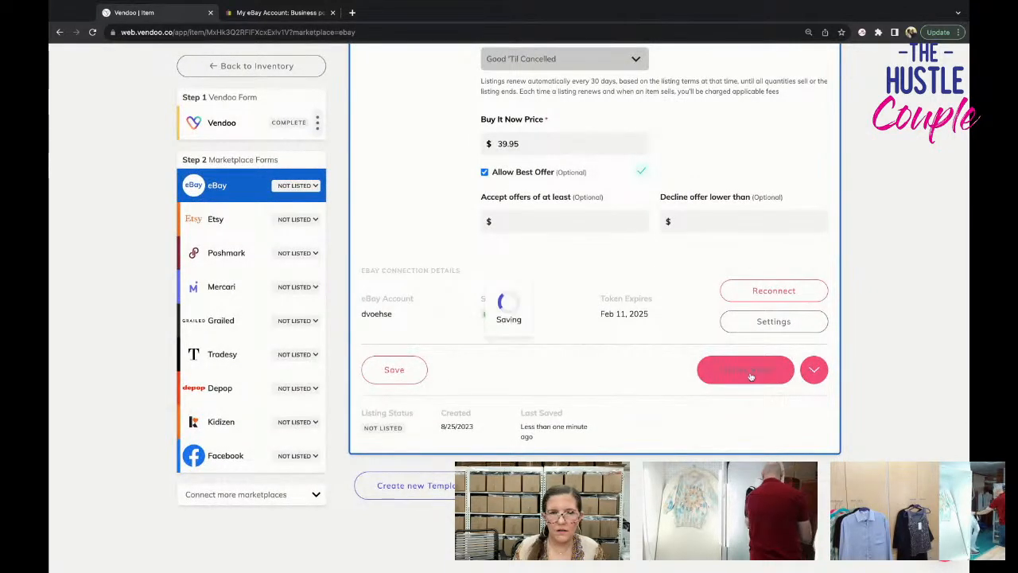
# Open the Poshmark form and set the skirt's US Standard size to 6.
pyautogui.click(226, 253)
pyautogui.scroll(3, 625, 371)
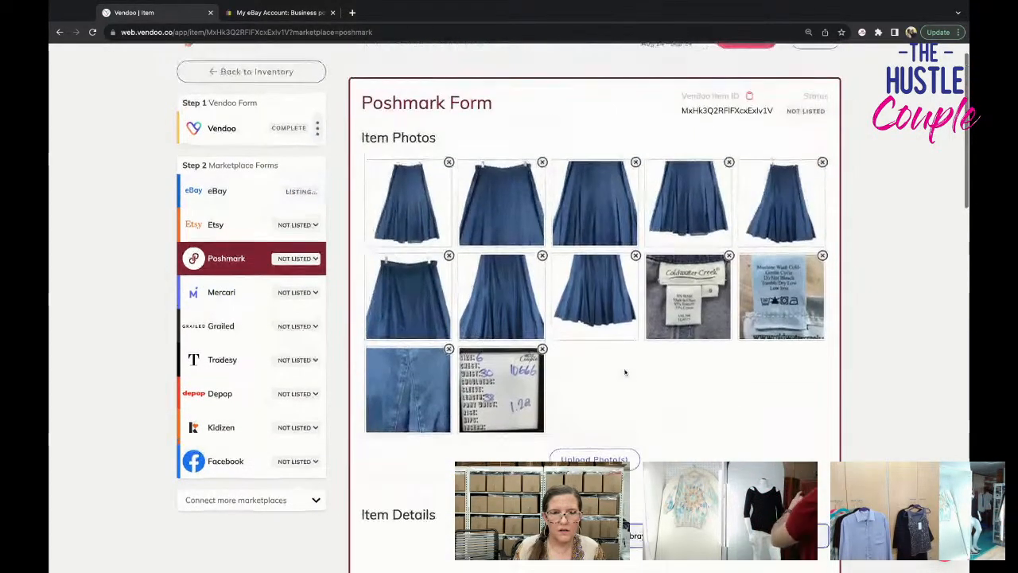
pyautogui.scroll(-3, 625, 372)
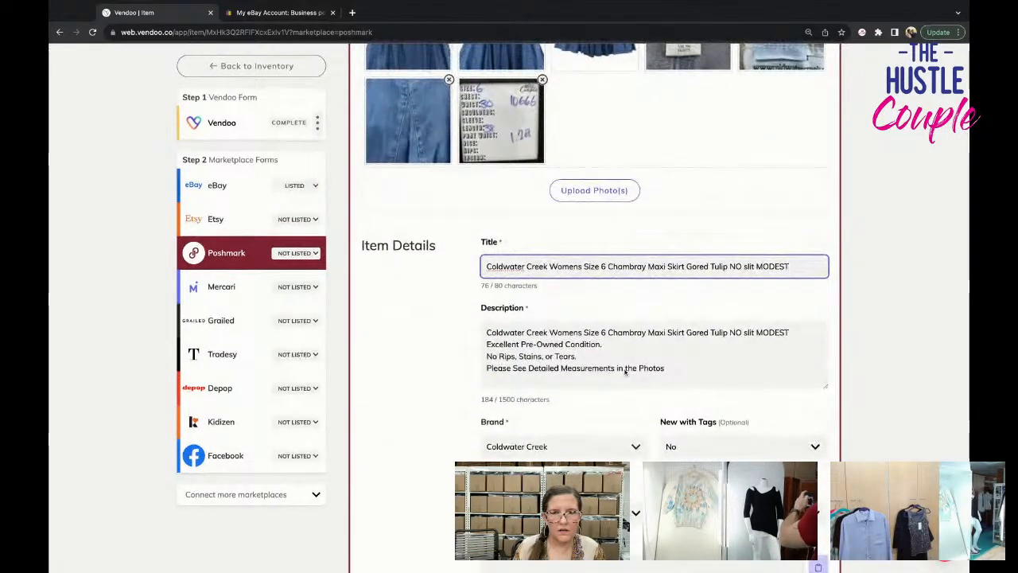
pyautogui.scroll(-5, 625, 371)
pyautogui.scroll(-5, 625, 371)
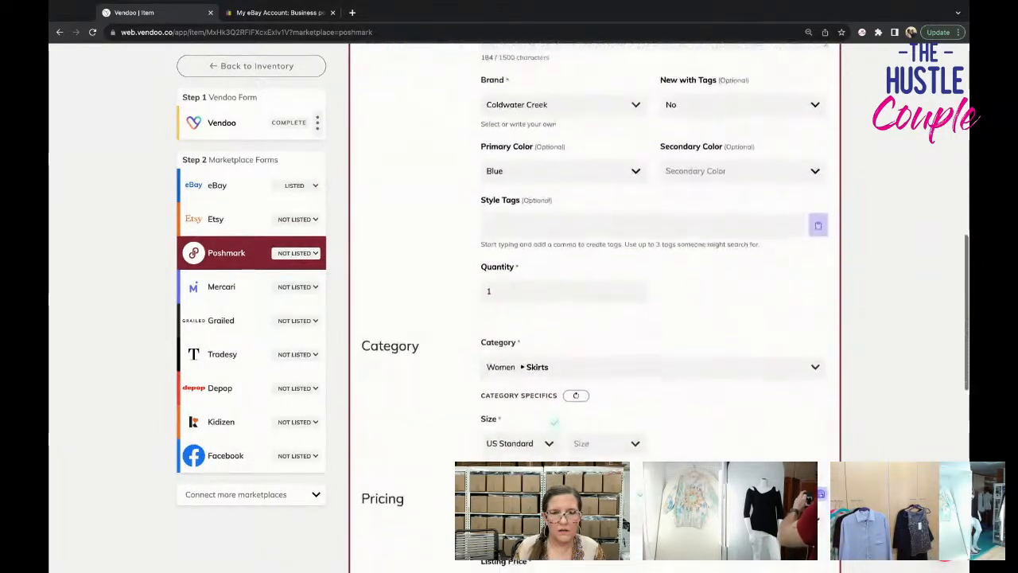
pyautogui.click(608, 270)
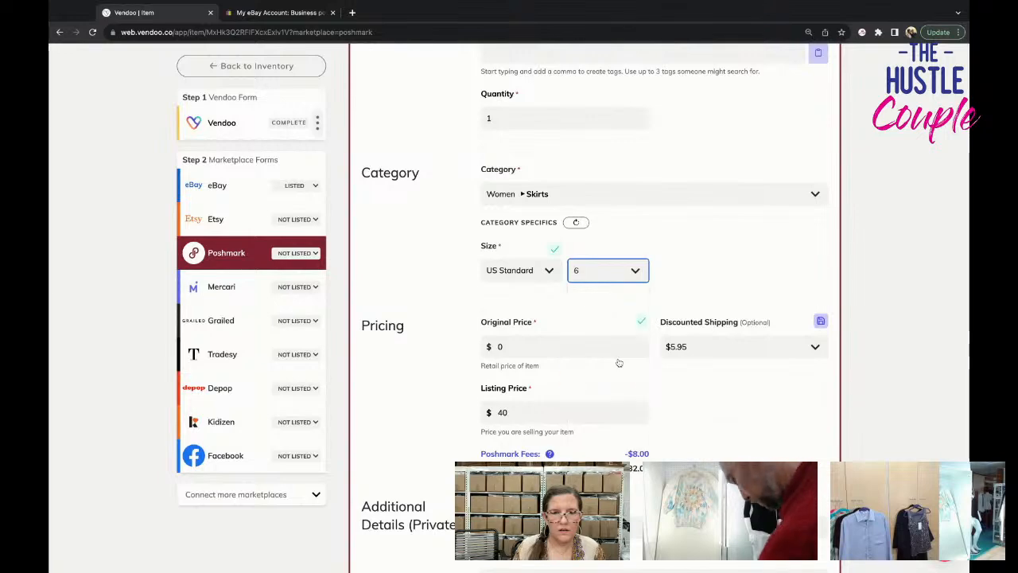
# Set Poshmark's discounted shipping to No Discount and list the skirt on Poshmark.
pyautogui.scroll(-1, 636, 350)
pyautogui.click(716, 292)
pyautogui.click(716, 312)
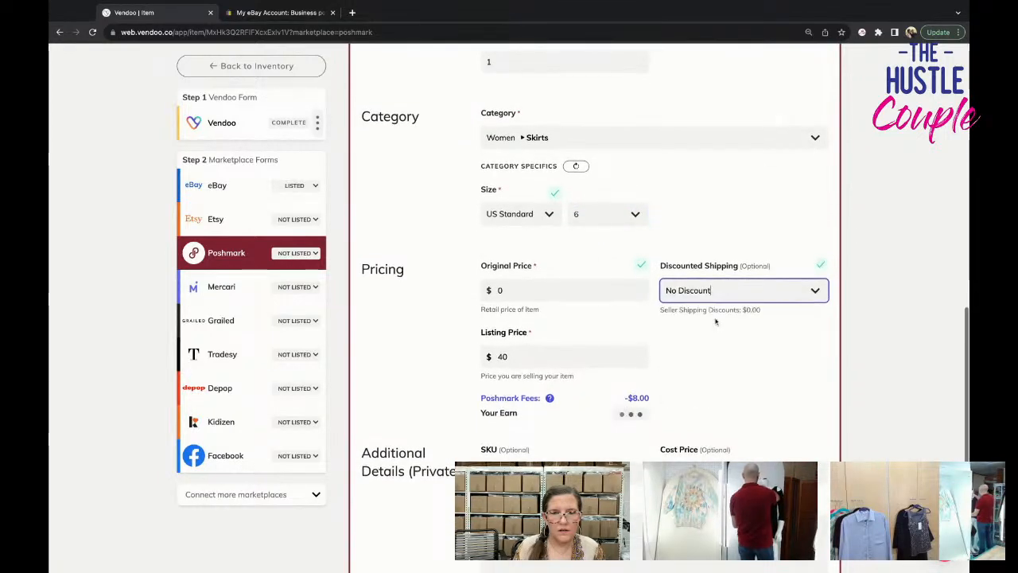
pyautogui.scroll(-4, 715, 322)
pyautogui.scroll(-1, 715, 321)
pyautogui.click(723, 370)
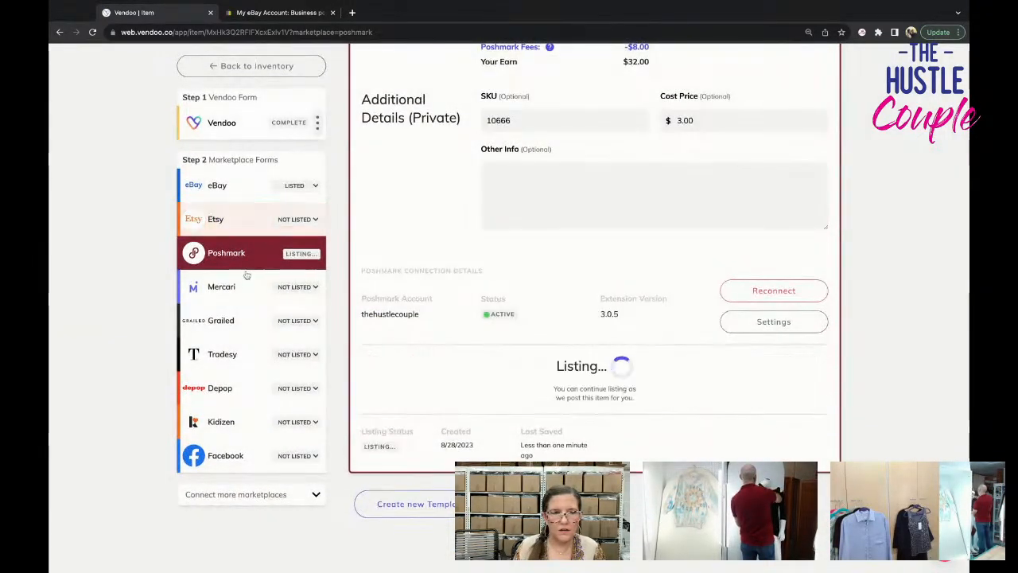
# Set the skirt's size to S (4-6) on its Mercari form.
pyautogui.scroll(-6, 593, 314)
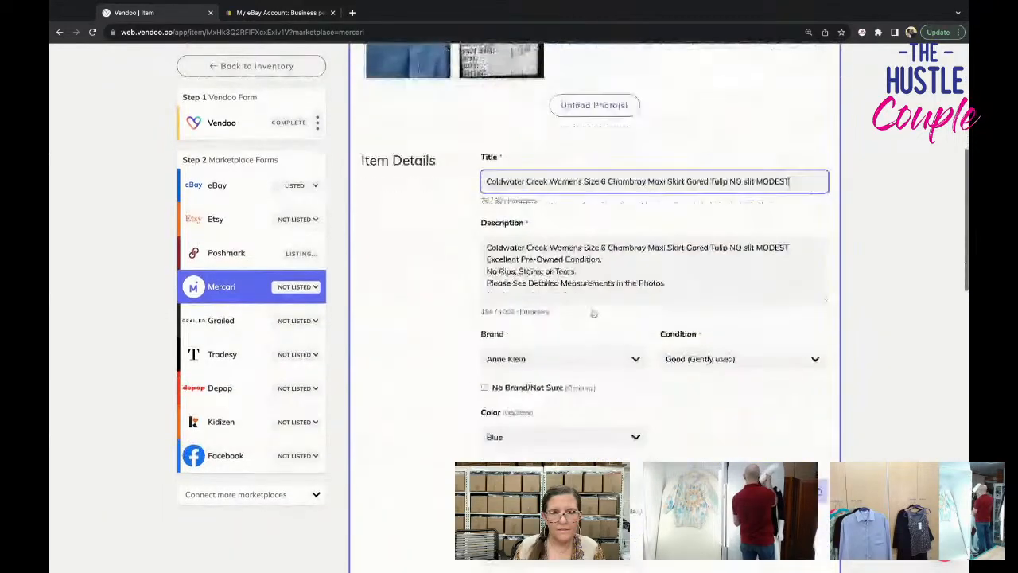
pyautogui.scroll(-5, 594, 314)
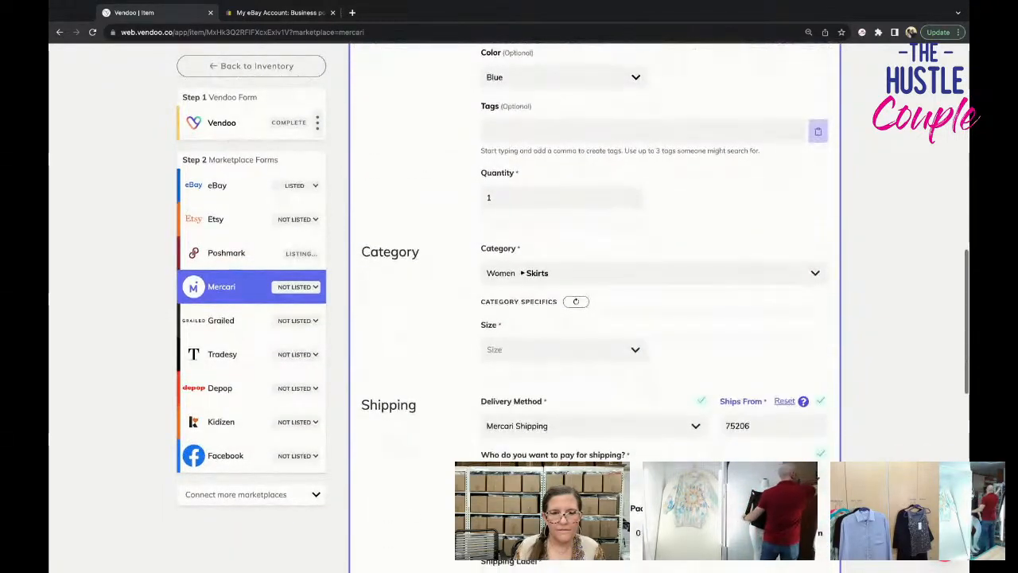
pyautogui.click(584, 347)
pyautogui.click(600, 410)
# Choose the FedEx Ground Economy 2 lb shipping label for the skirt and list it on Mercari.
pyautogui.scroll(-4, 599, 411)
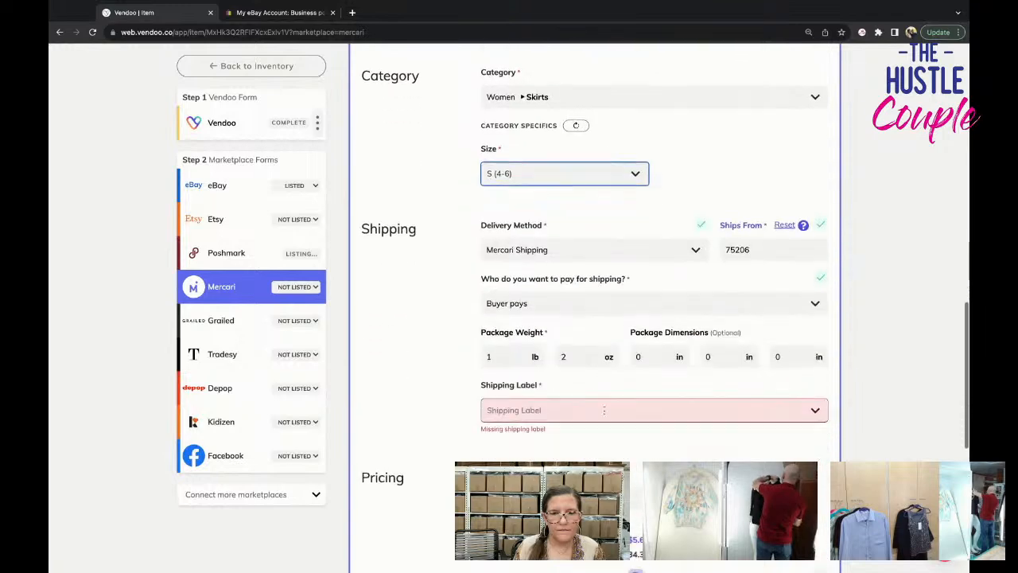
pyautogui.click(591, 323)
pyautogui.click(622, 346)
pyautogui.scroll(-4, 675, 382)
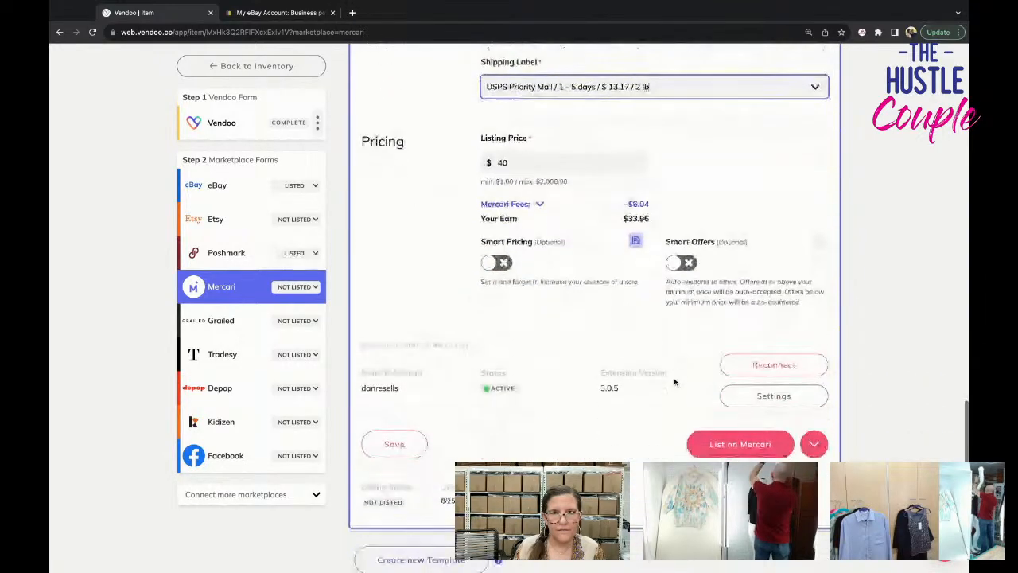
pyautogui.click(668, 86)
pyautogui.click(693, 142)
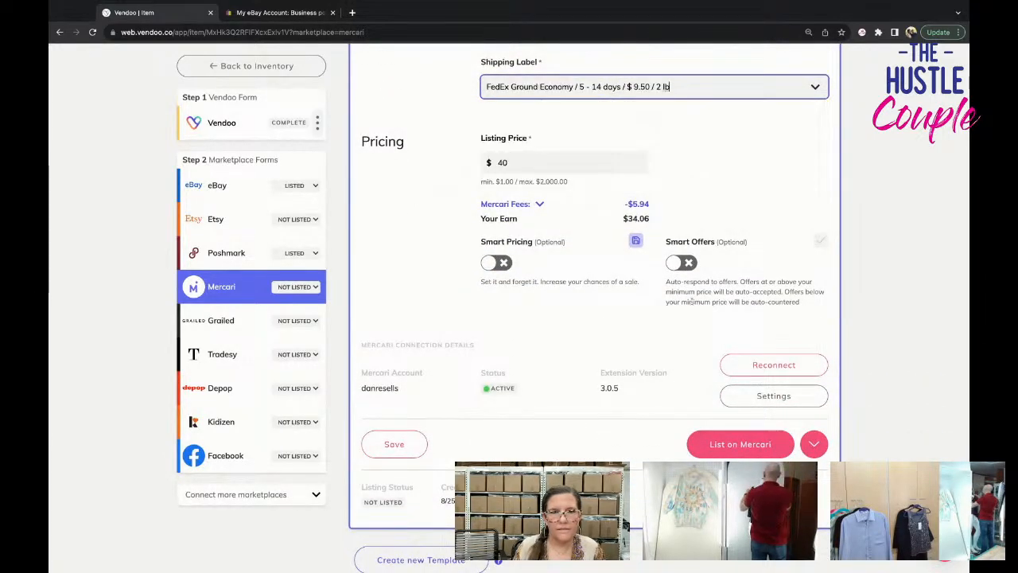
pyautogui.scroll(-1, 708, 380)
pyautogui.click(708, 382)
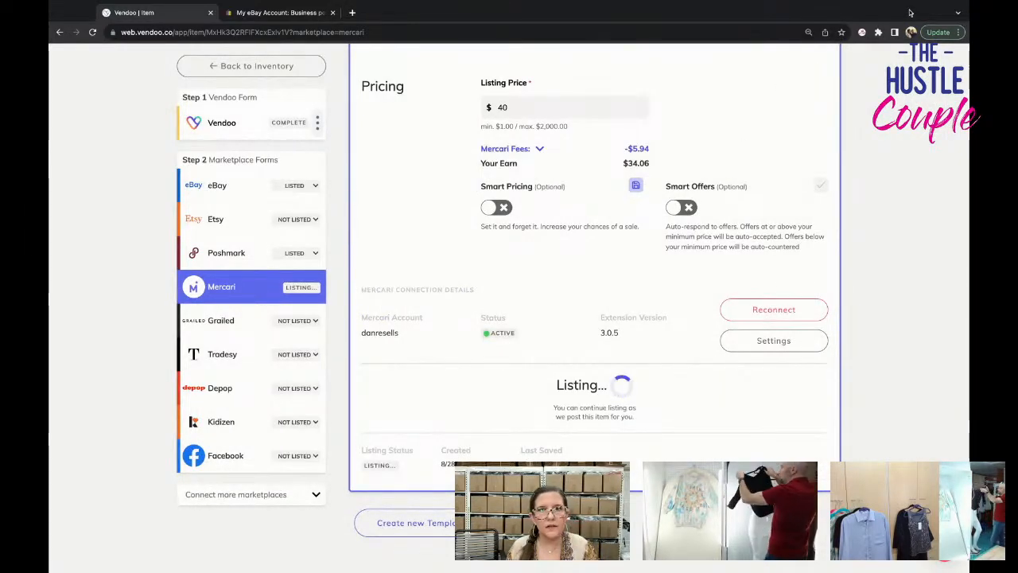
# Return to the inventory and open the Womens Sweater draft dated Aug 25, 2023.
pyautogui.click(284, 72)
pyautogui.scroll(-20, 544, 343)
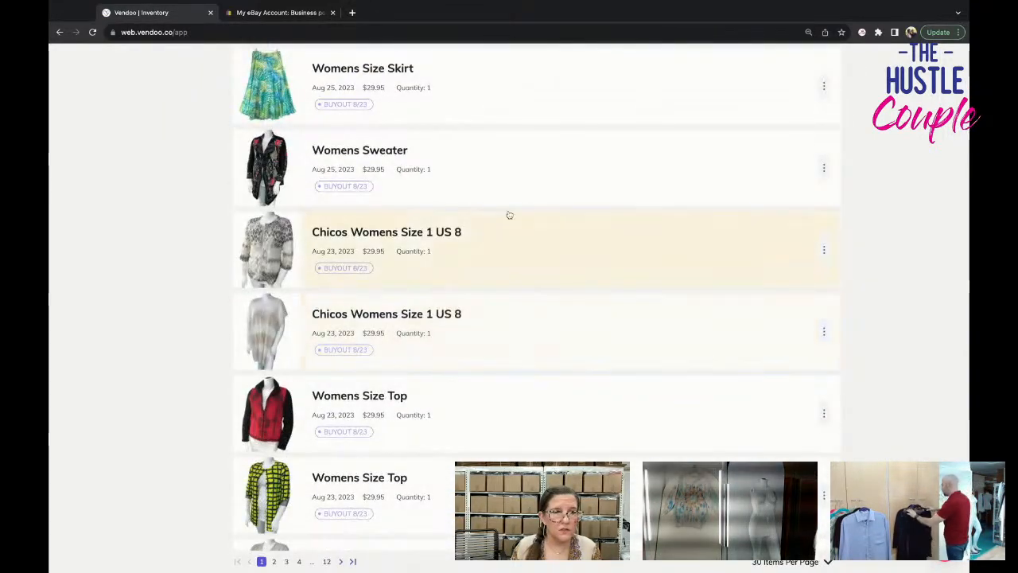
pyautogui.click(507, 184)
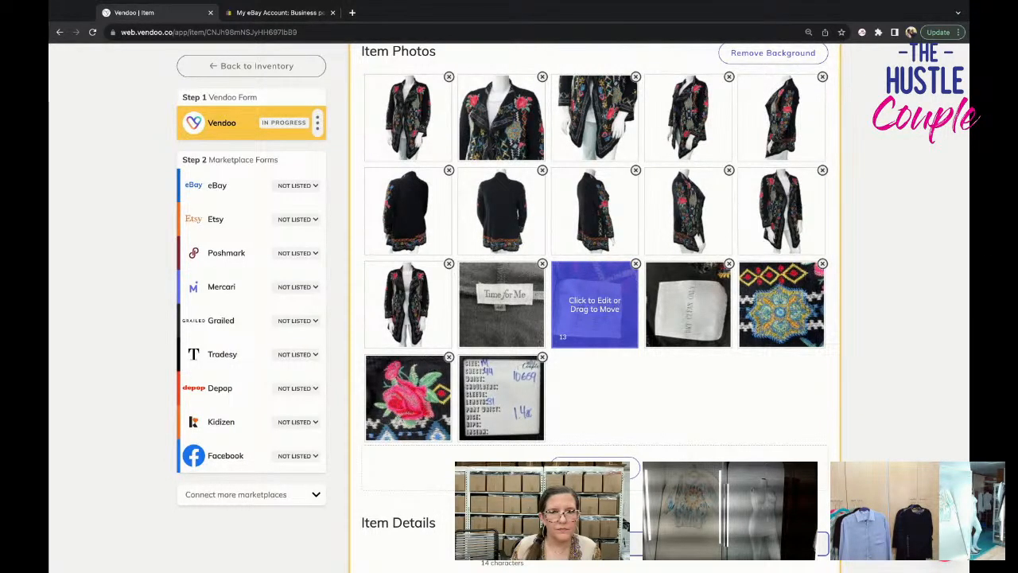
# Enlarge two front-view photos of the embroidered garment to examine its style, closing each one again.
pyautogui.click(422, 307)
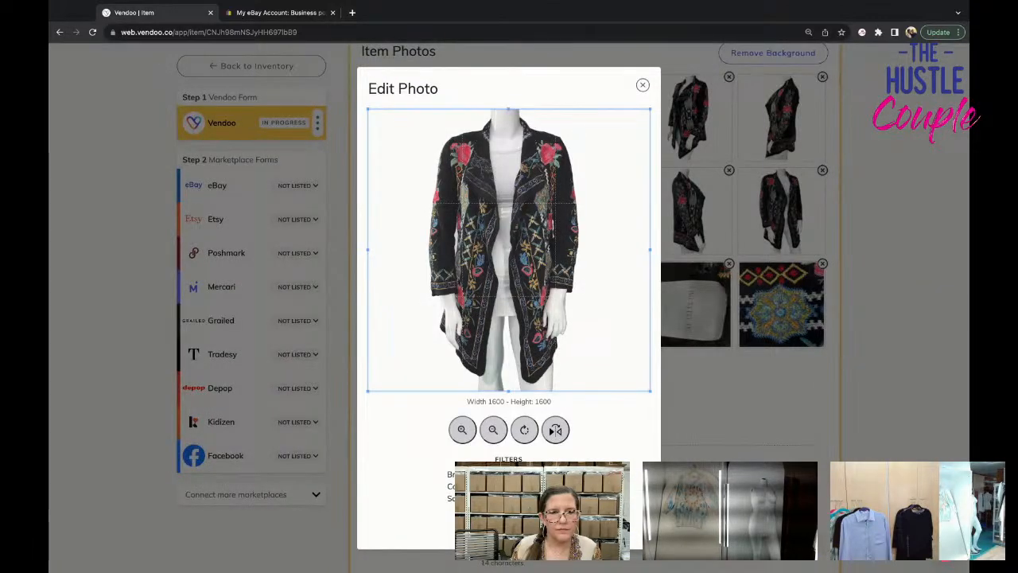
pyautogui.click(642, 85)
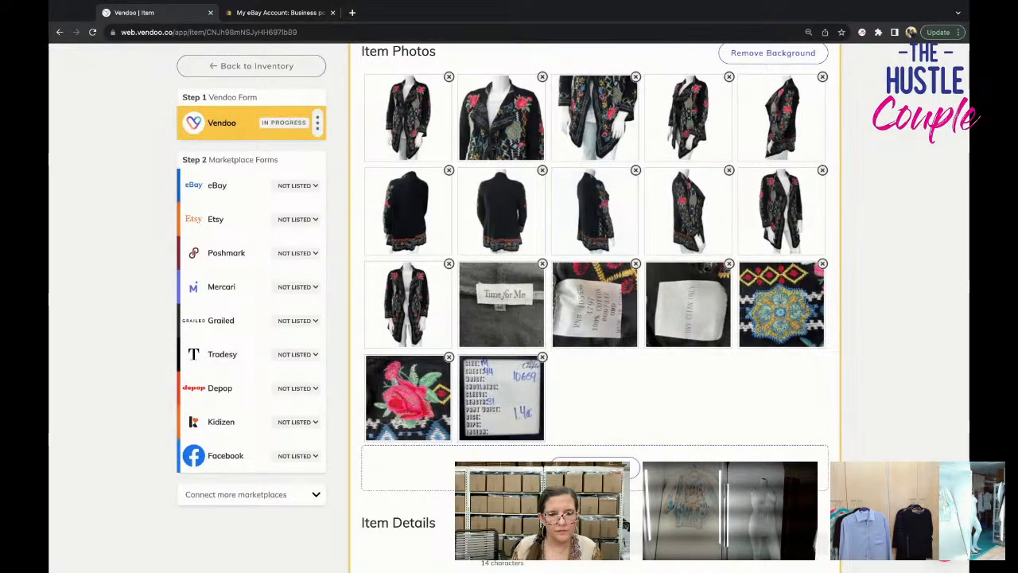
pyautogui.scroll(-1, 643, 87)
pyautogui.scroll(-1, 595, 239)
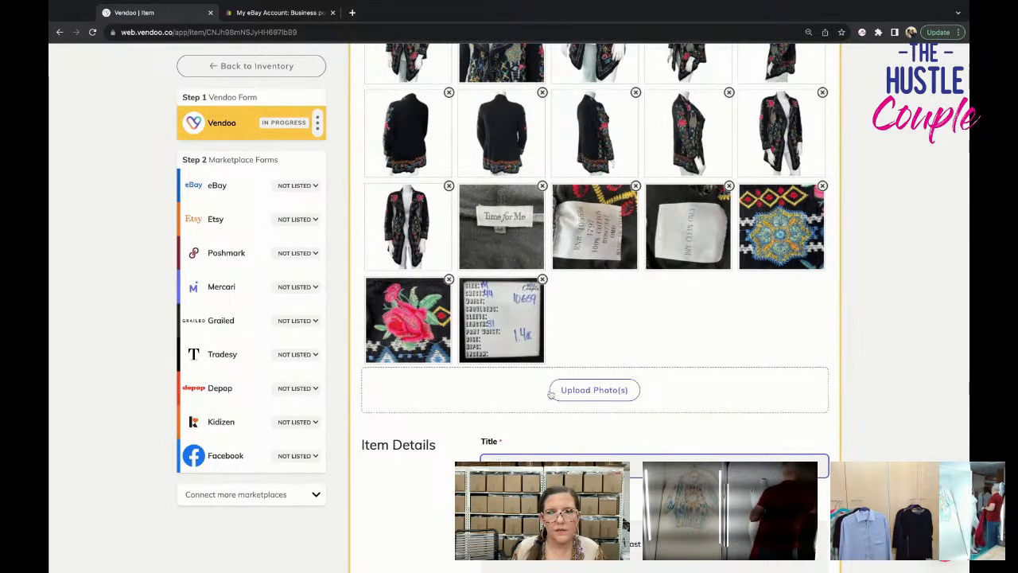
pyautogui.click(775, 136)
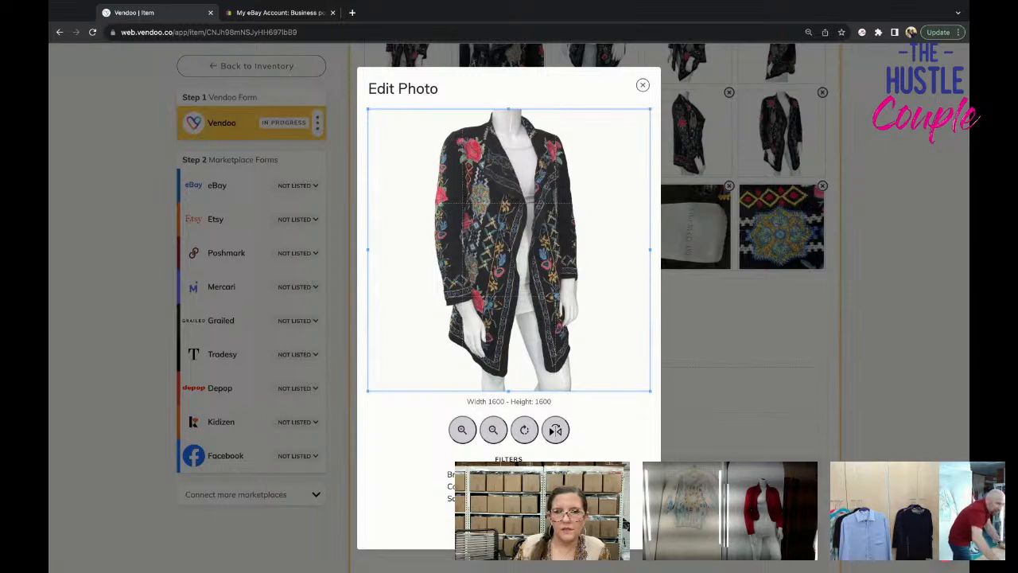
pyautogui.click(643, 85)
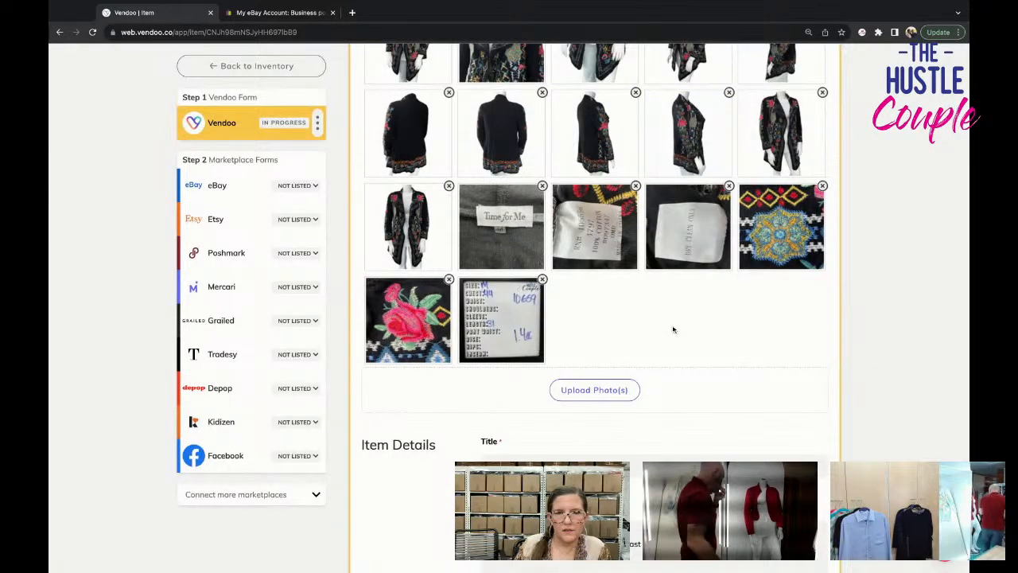
# Choose a new category under Women's Clothing for the draft in place of Sweaters.
pyautogui.scroll(-2, 673, 329)
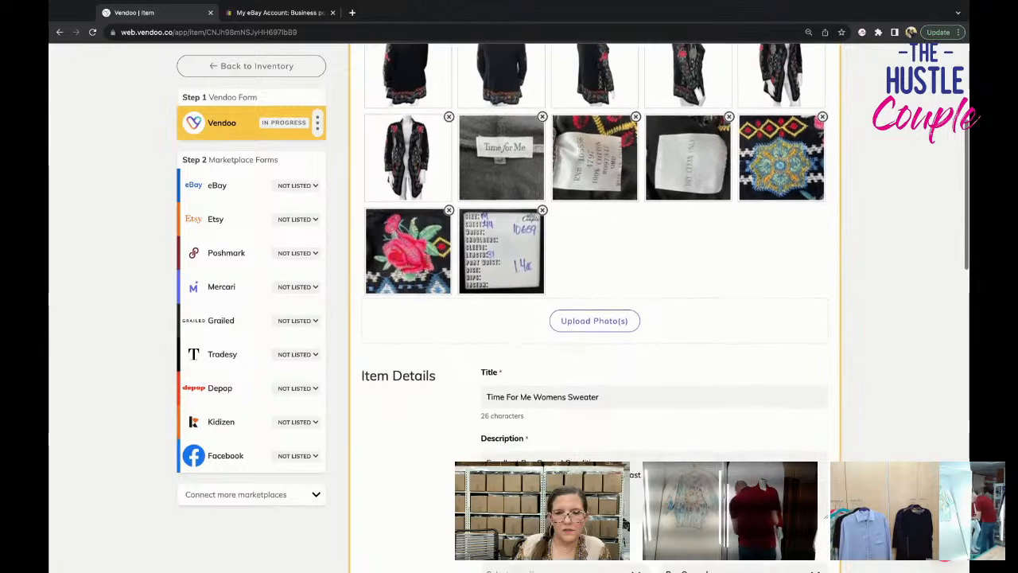
pyautogui.scroll(-9, 605, 395)
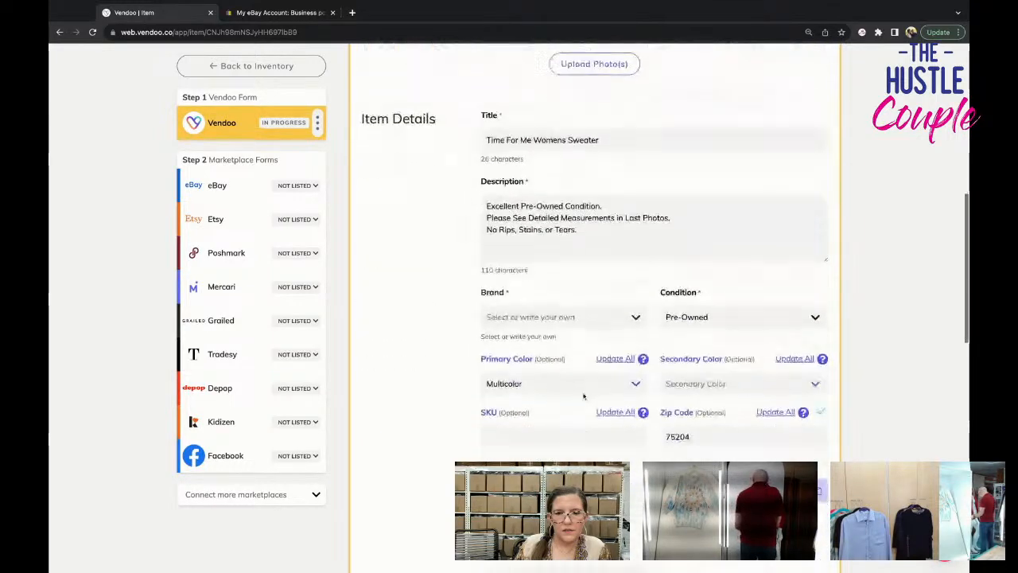
pyautogui.scroll(-5, 592, 393)
pyautogui.click(660, 395)
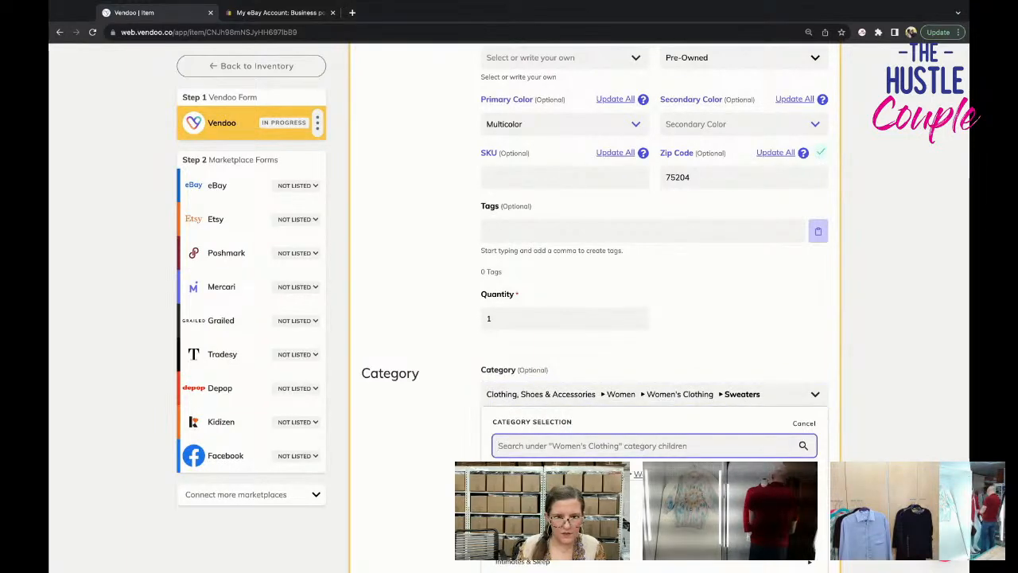
pyautogui.scroll(-3, 630, 456)
pyautogui.click(629, 416)
# Reword the draft's title to "Time For Me Womens Size M Open Front Jacket".
pyautogui.scroll(13, 653, 312)
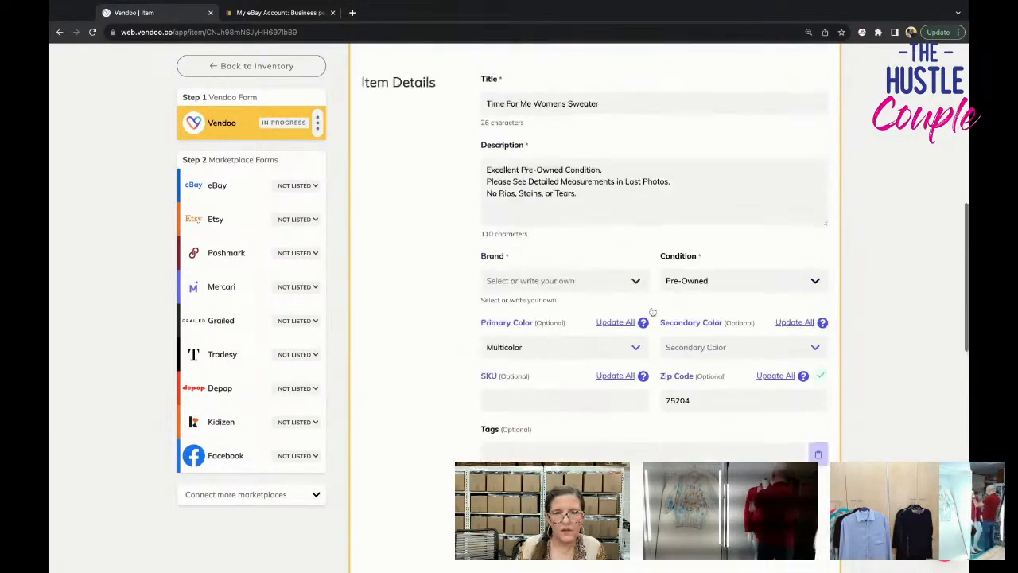
pyautogui.scroll(-1, 643, 296)
pyautogui.doubleClick(570, 254)
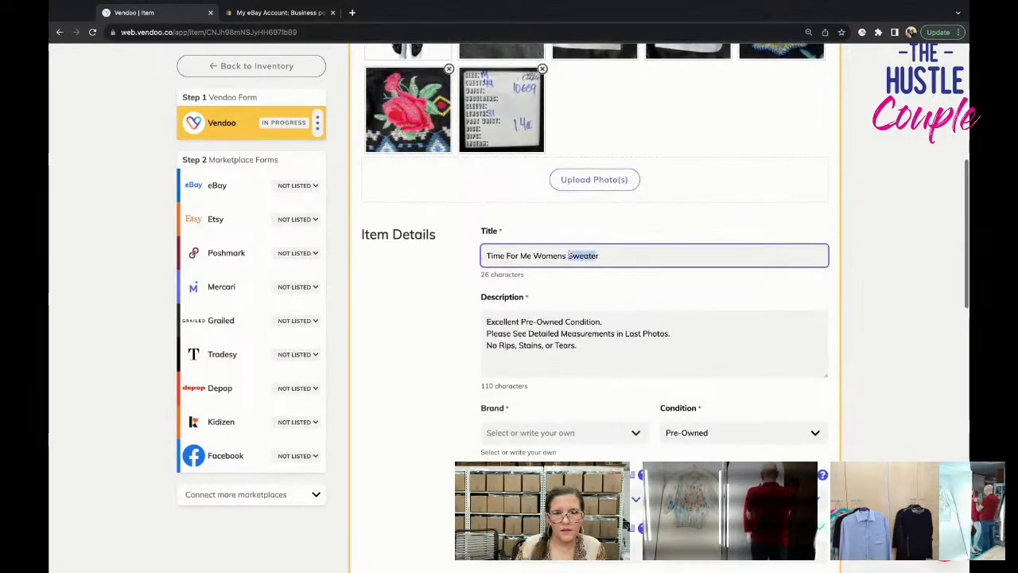
pyautogui.scroll(3, 626, 277)
pyautogui.scroll(1, 696, 319)
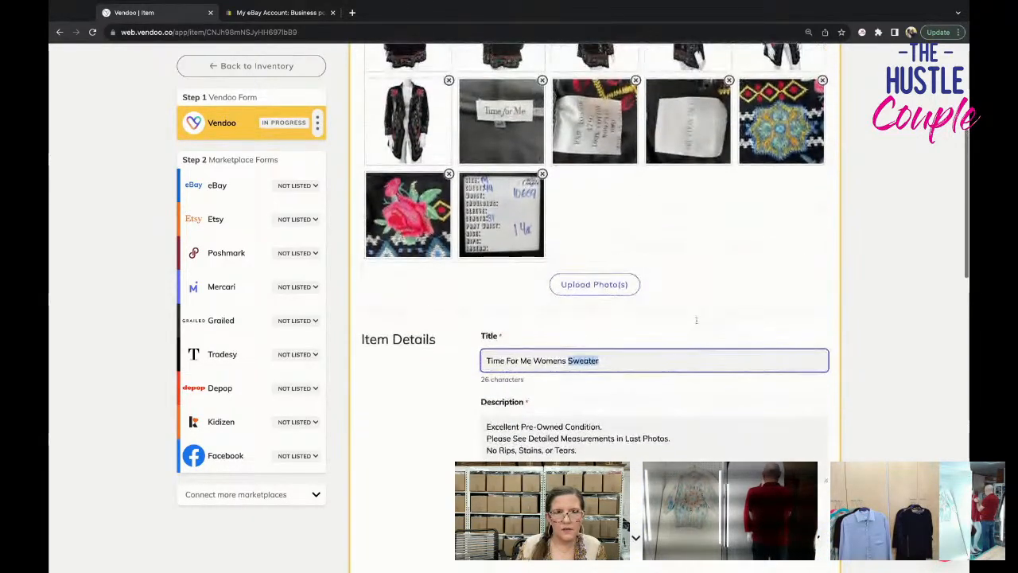
pyautogui.write('Open Front Jak')
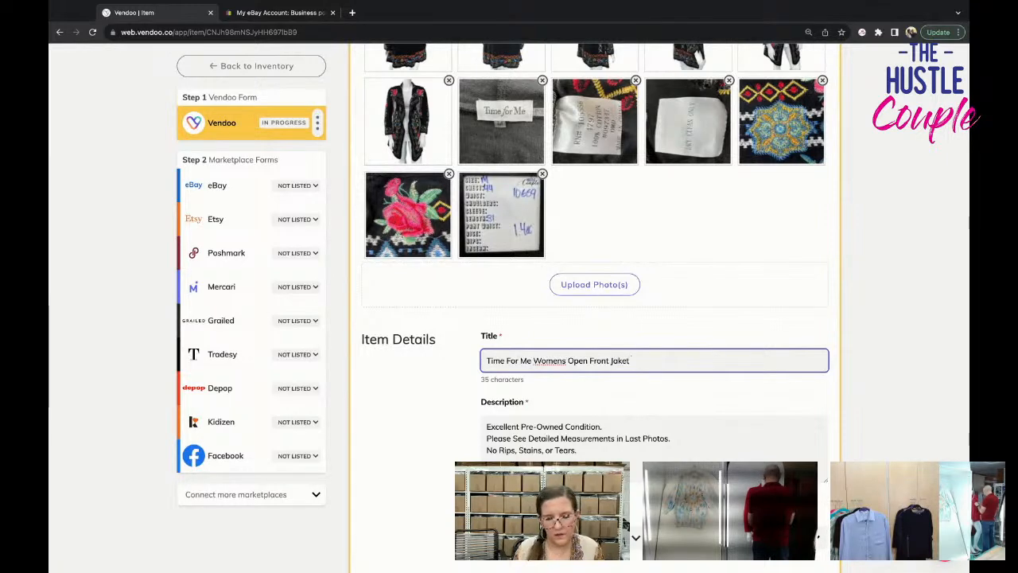
pyautogui.press('BackSpace')
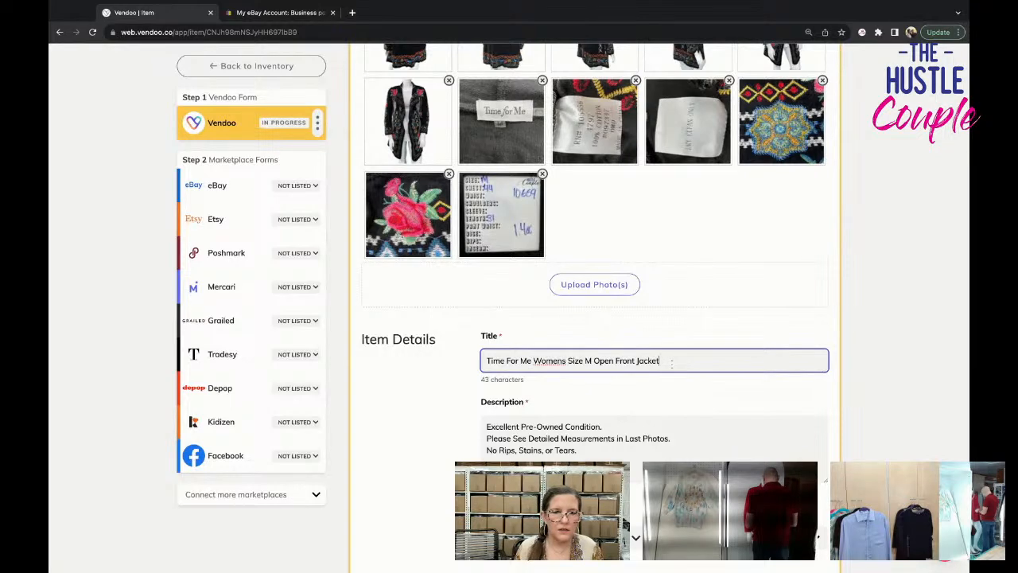
# Append "Embroidered Boho Black Hi Low Hem" to the jacket's title.
pyautogui.write('Emb')
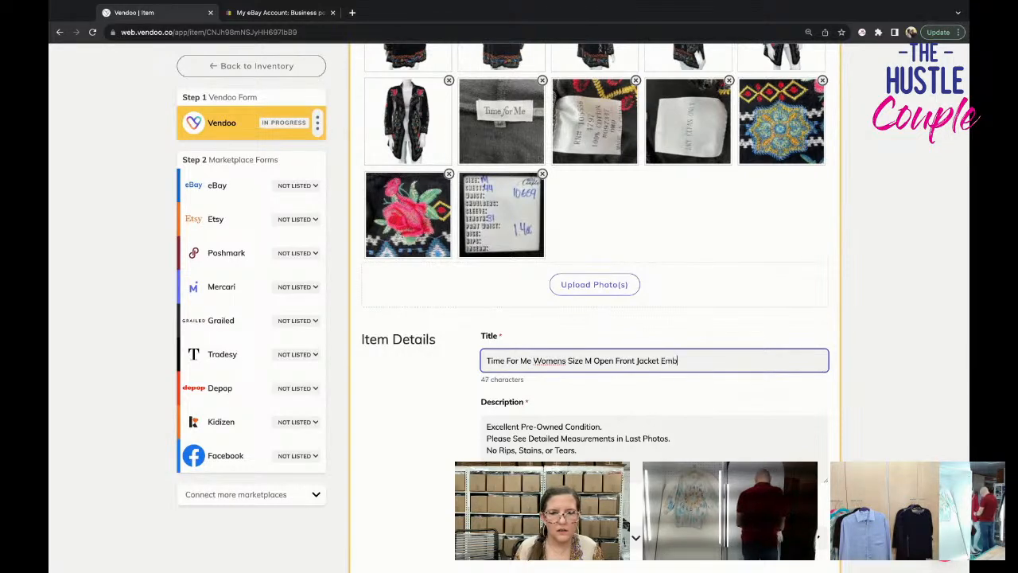
pyautogui.write('roidered Boho')
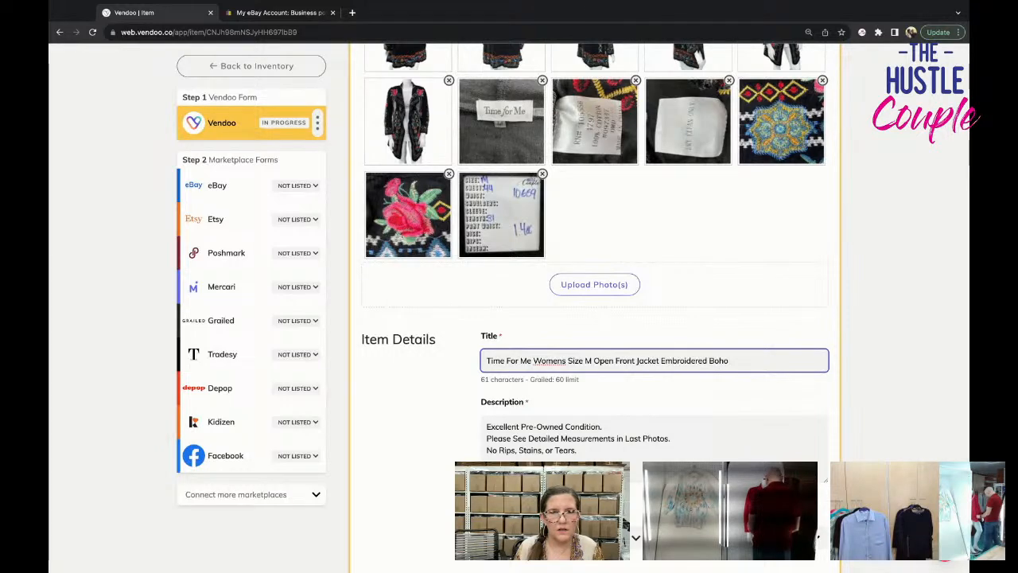
pyautogui.scroll(1, 595, 302)
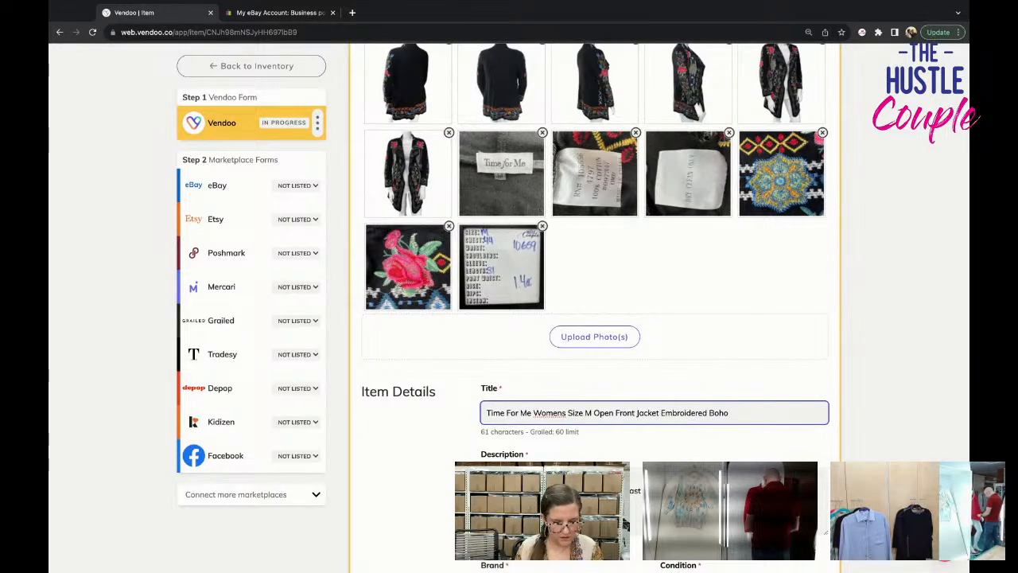
pyautogui.write('ack')
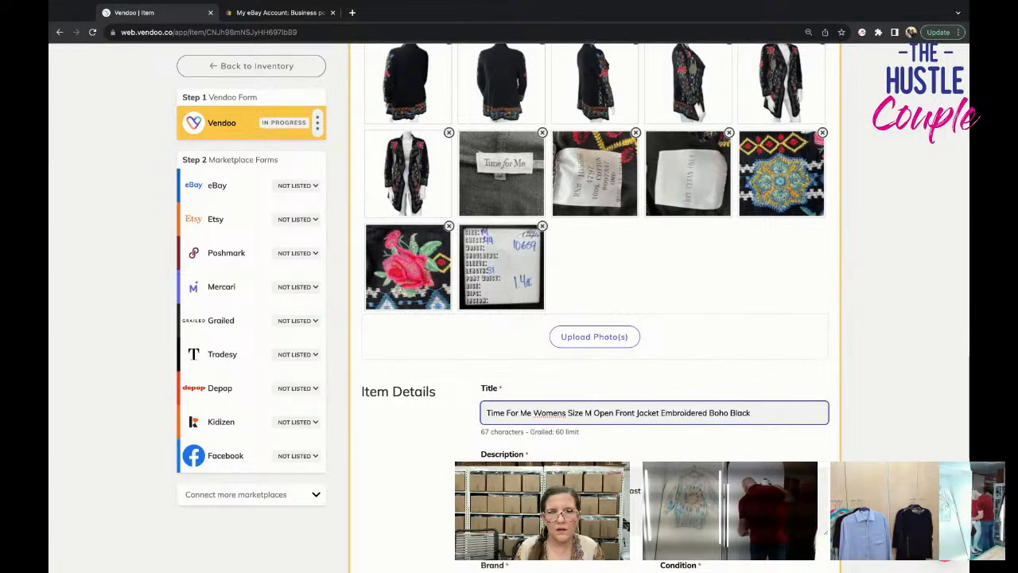
pyautogui.write('Hi ')
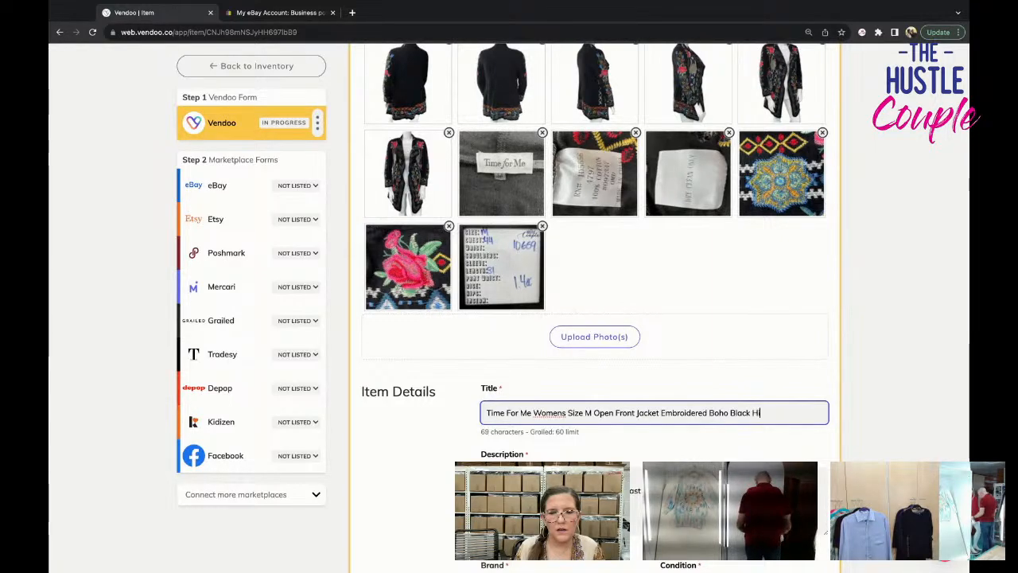
pyautogui.write('Low Hem')
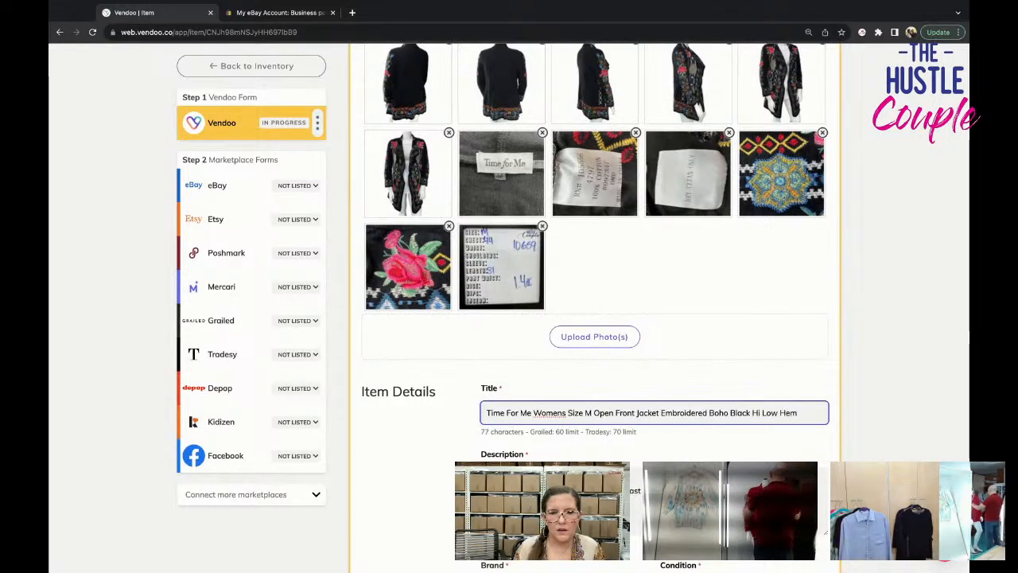
# Copy the full title into the description as its own first line above the condition text.
pyautogui.hotkey('ctrl', 'a')
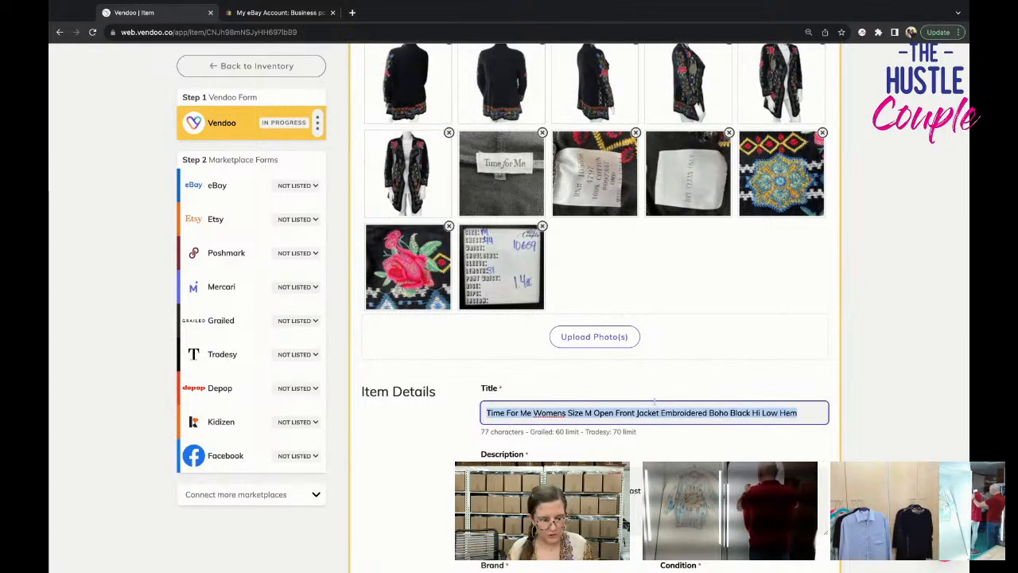
pyautogui.click(491, 479)
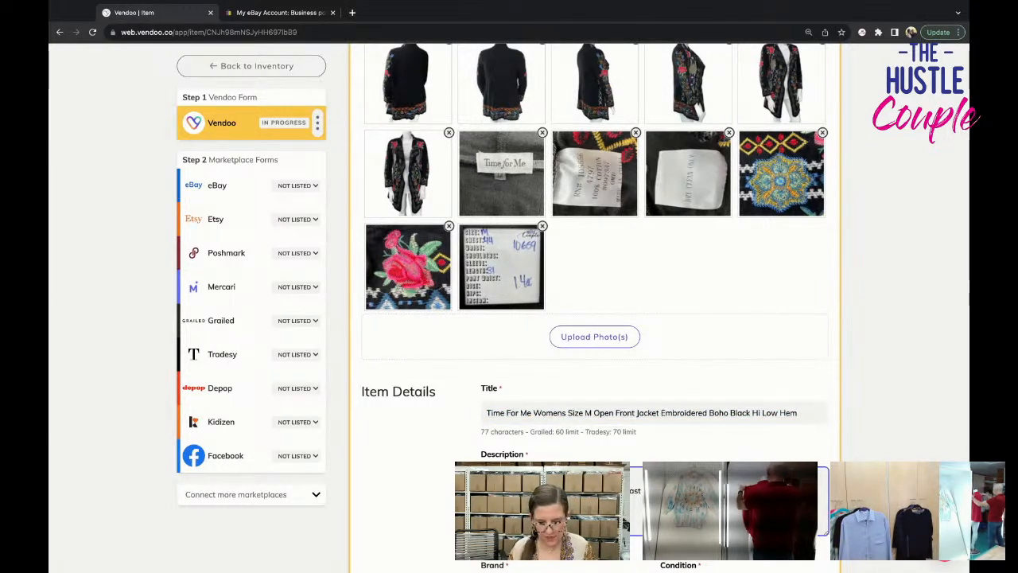
pyautogui.press('Return')
# Set the jacket's brand to Time For Me.
pyautogui.scroll(-3, 509, 271)
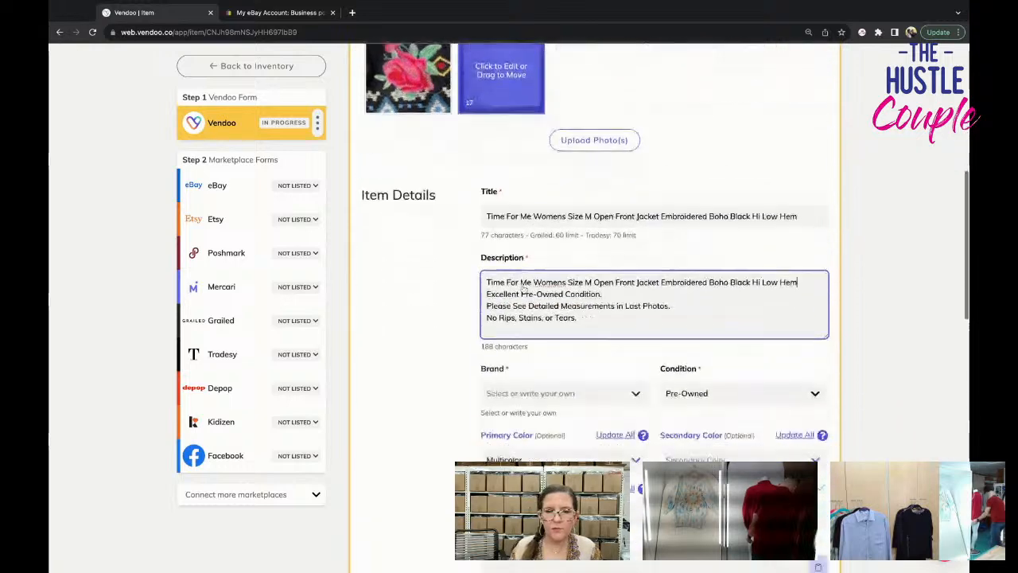
pyautogui.click(545, 362)
pyautogui.write('Toi')
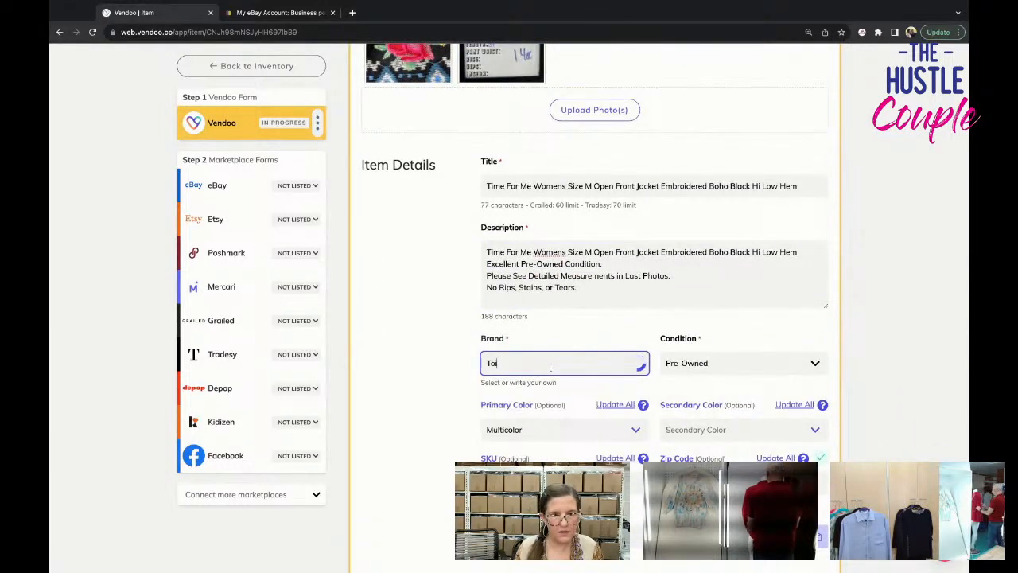
pyautogui.press('BackSpace')
pyautogui.press('BackSpace')
pyautogui.write('ime For Me')
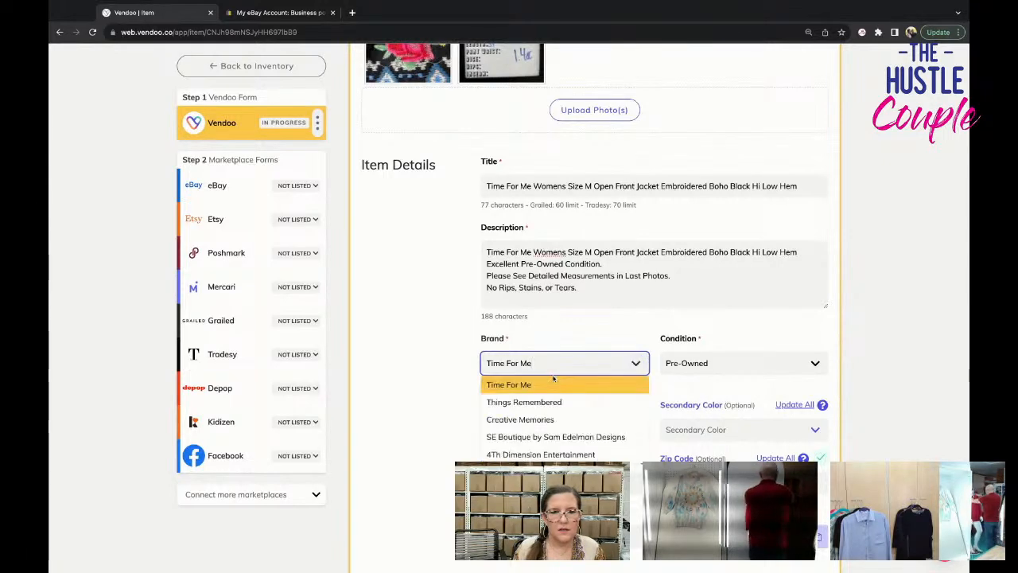
pyautogui.click(549, 385)
# Enter 10659 as the jacket's SKU, taken from the measurement card photo.
pyautogui.click(573, 390)
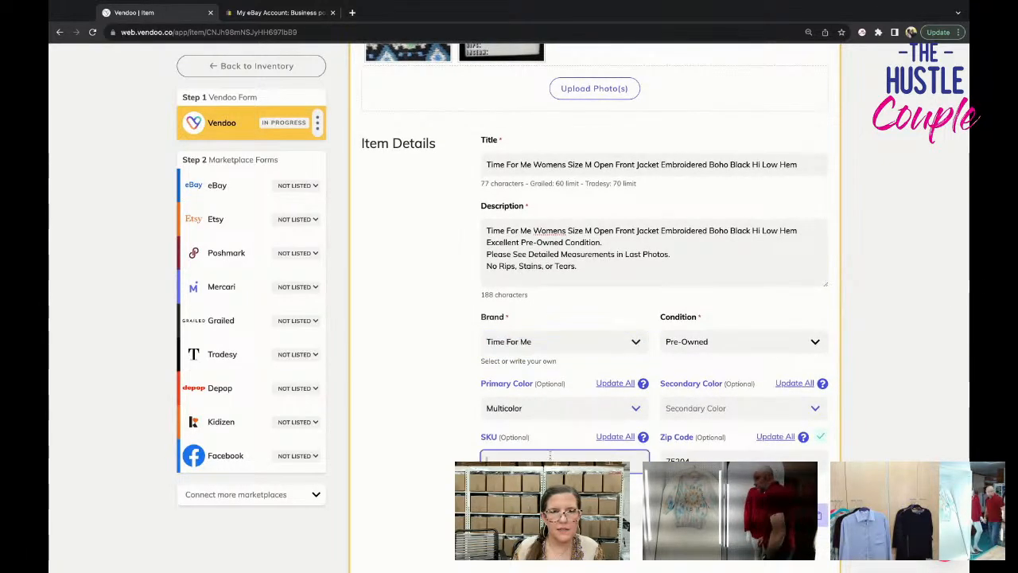
pyautogui.scroll(3, 572, 389)
pyautogui.scroll(-4, 549, 451)
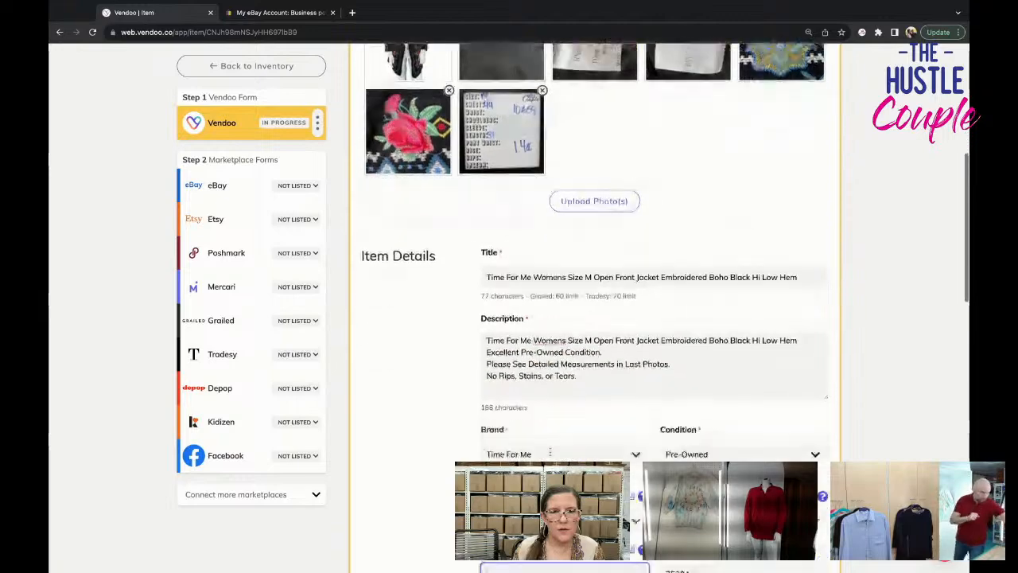
pyautogui.write('10659')
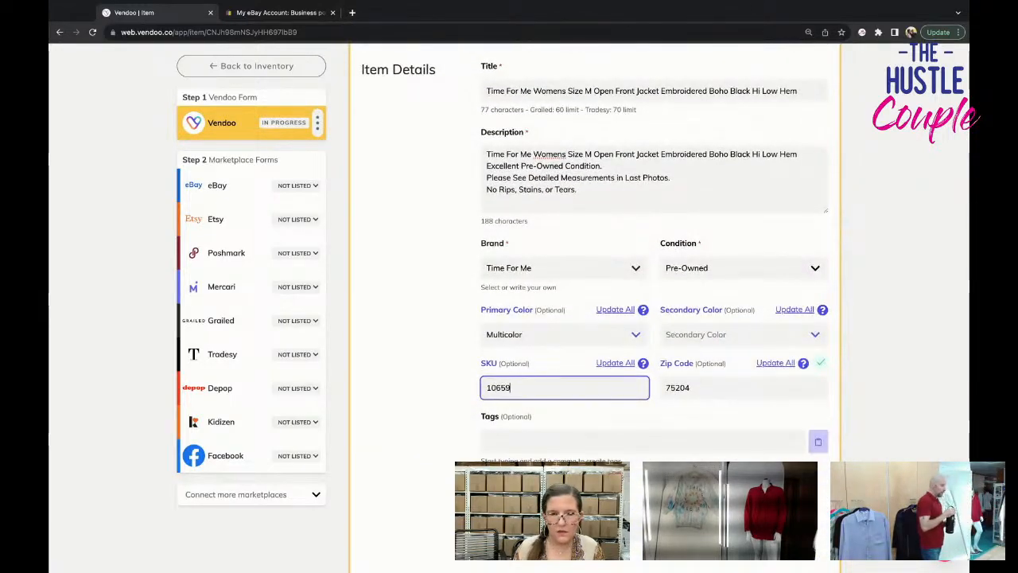
# Set the jacket's package weight to 1 lb 4 oz, using the weight on the measurement card photo.
pyautogui.scroll(-1, 558, 378)
pyautogui.scroll(-2, 558, 378)
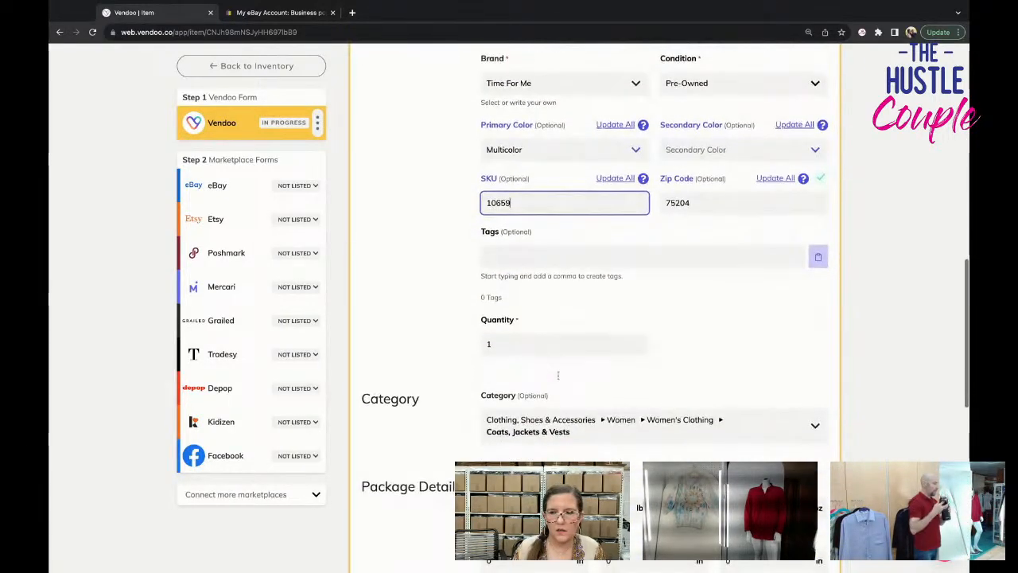
pyautogui.scroll(-2, 558, 375)
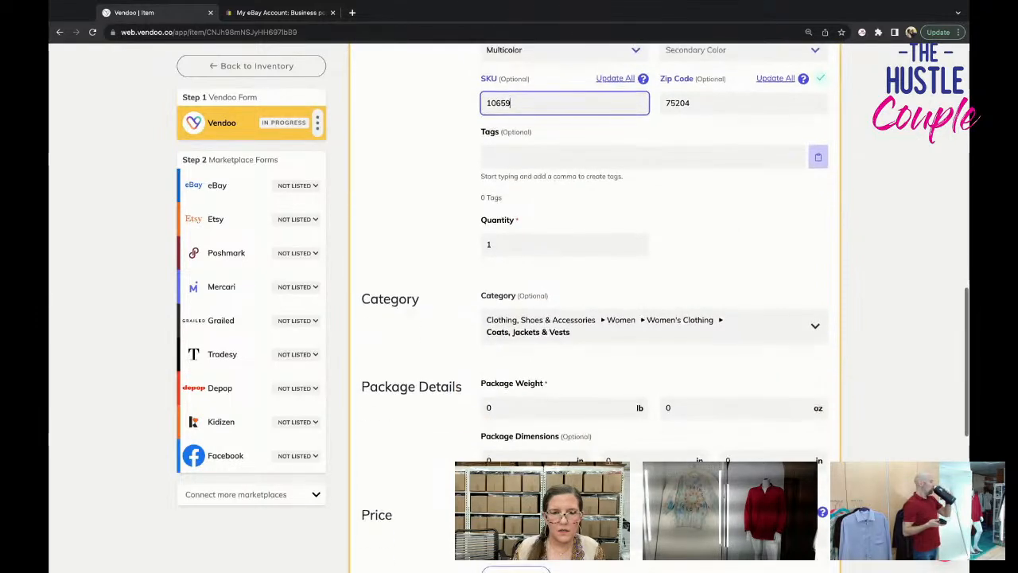
pyautogui.scroll(4, 673, 361)
pyautogui.scroll(5, 673, 360)
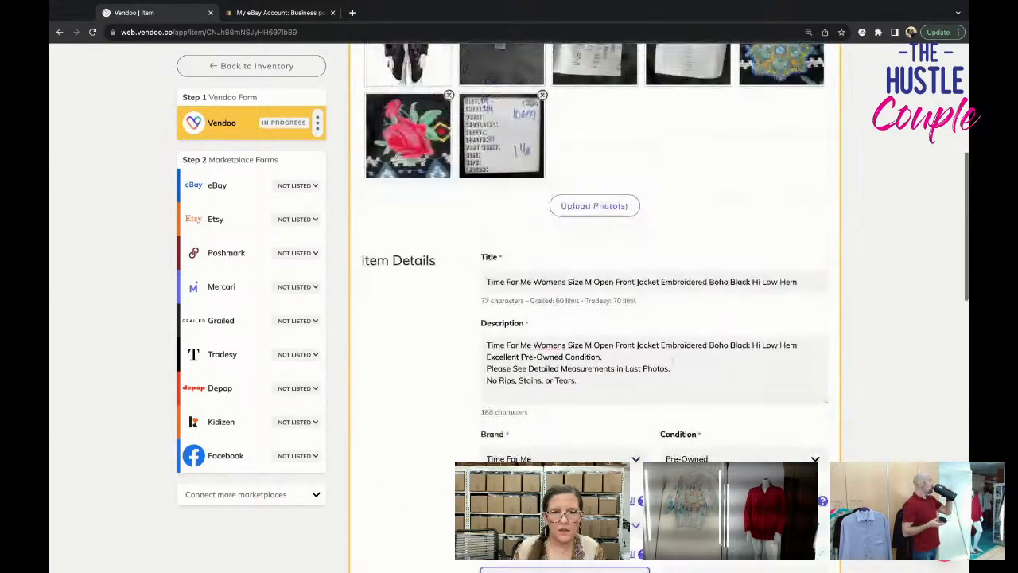
pyautogui.scroll(-8, 673, 360)
pyautogui.moveTo(509, 350); pyautogui.dragTo(457, 350)
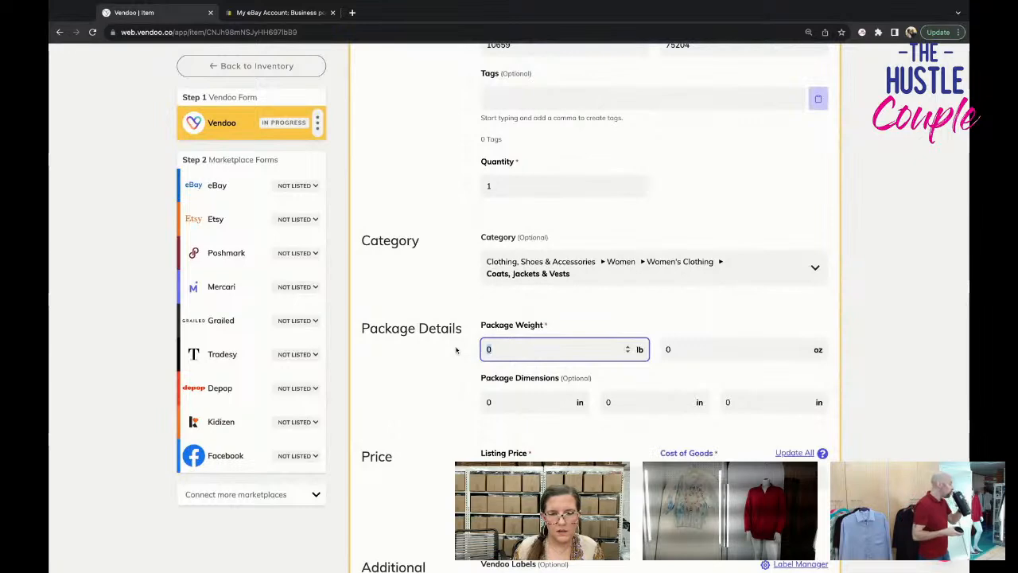
pyautogui.write('1')
pyautogui.press('Tab')
pyautogui.write('4')
# Set the jacket's listing price to $69.95.
pyautogui.scroll(-1, 471, 363)
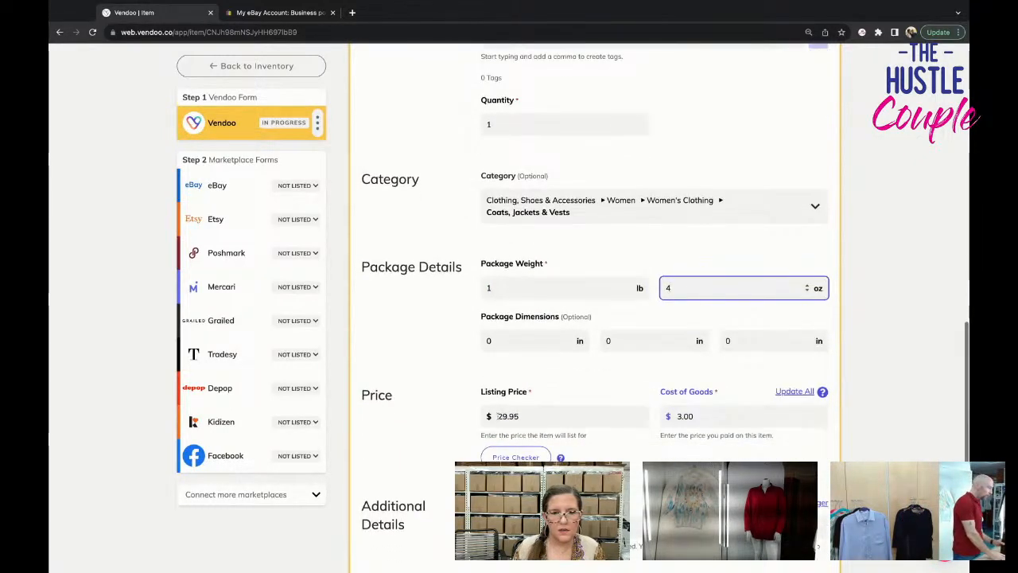
pyautogui.moveTo(503, 416); pyautogui.dragTo(476, 416)
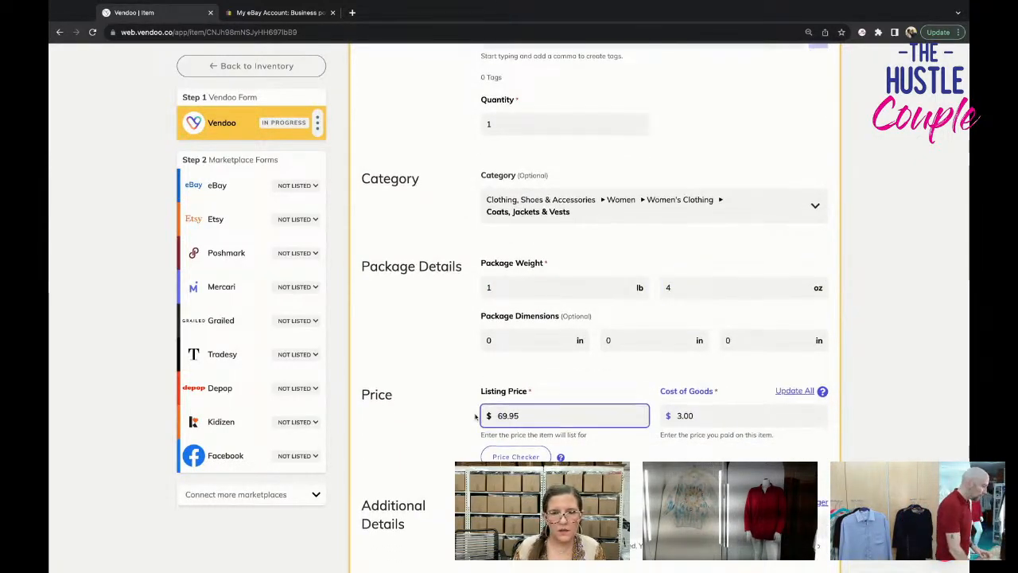
pyautogui.scroll(-2, 476, 416)
# Move the measurement card photo from the end of the item photos to second place, right after the cover photo.
pyautogui.scroll(15, 493, 318)
pyautogui.scroll(1, 509, 382)
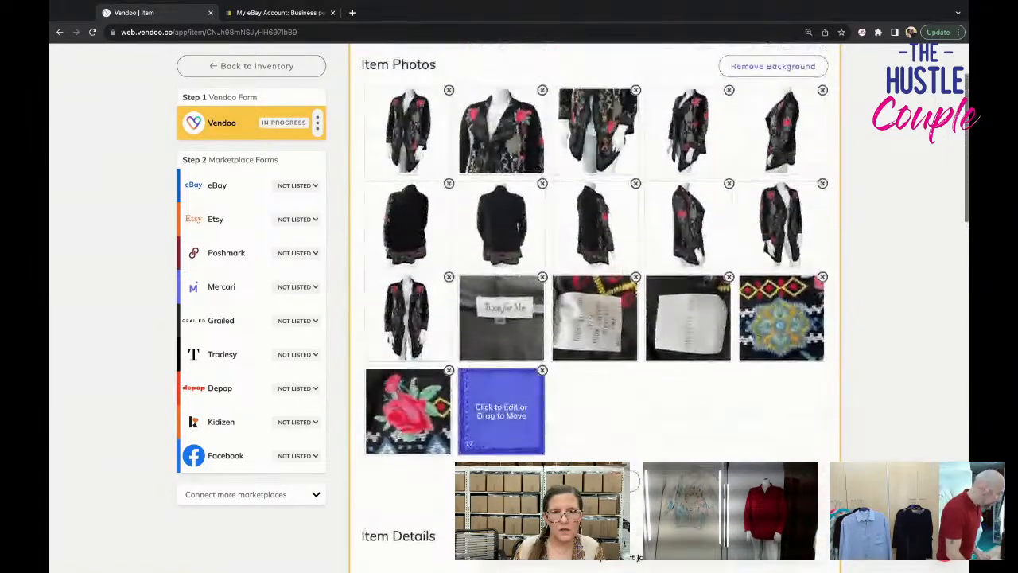
pyautogui.moveTo(505, 421); pyautogui.dragTo(501, 155)
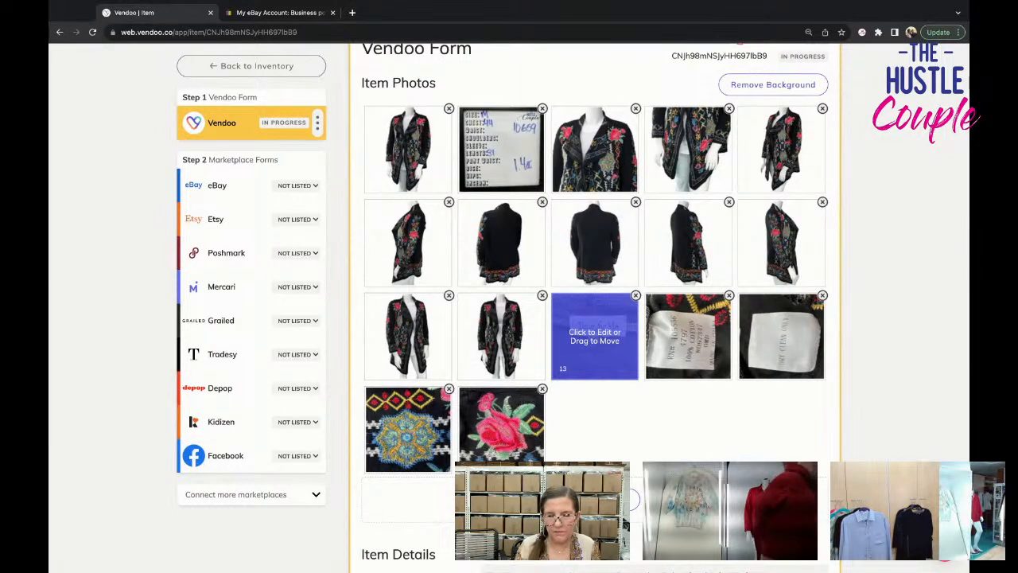
# Save the jacket's completed Vendoo form.
pyautogui.scroll(-15, 579, 364)
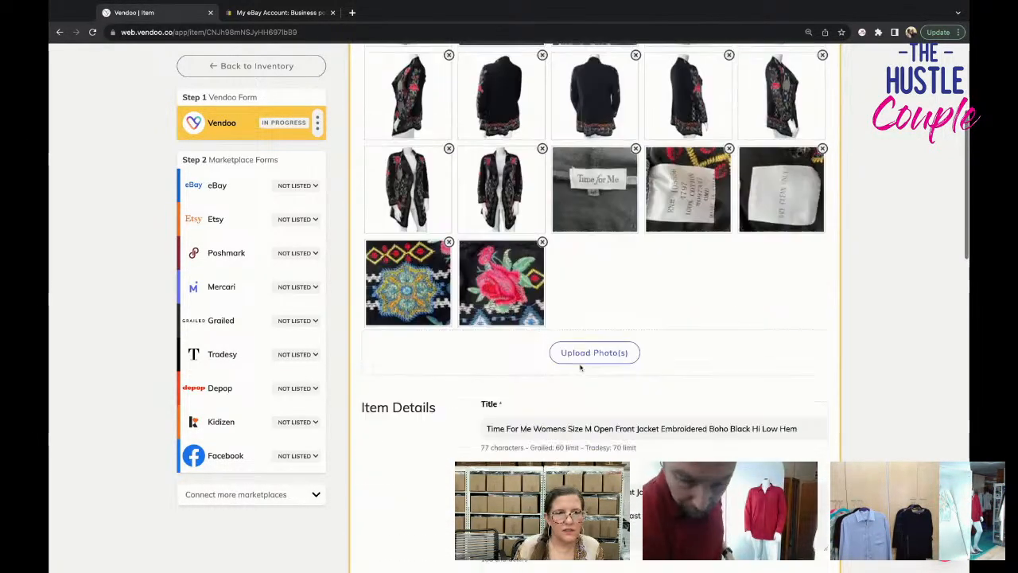
pyautogui.scroll(-5, 579, 364)
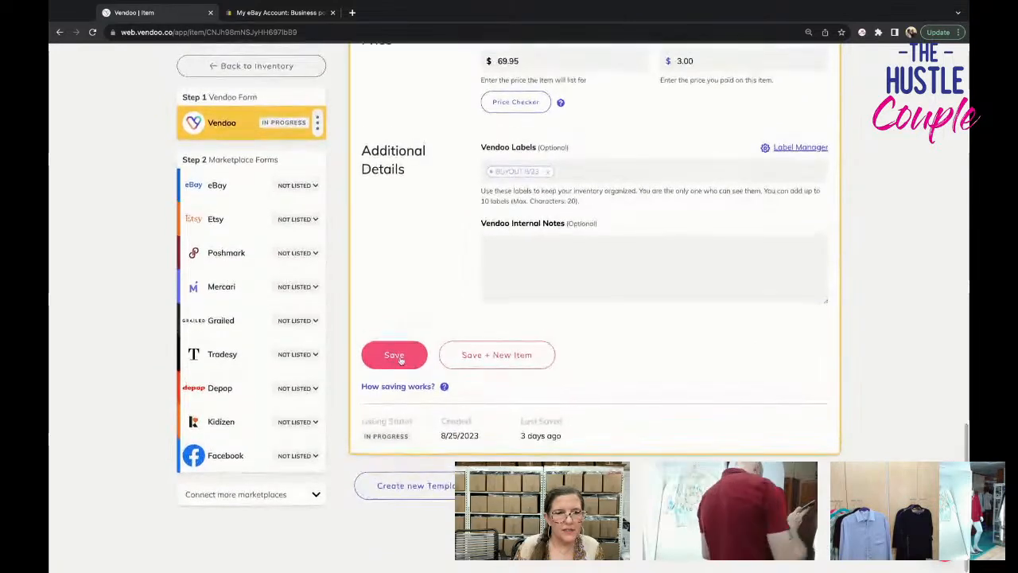
pyautogui.click(396, 355)
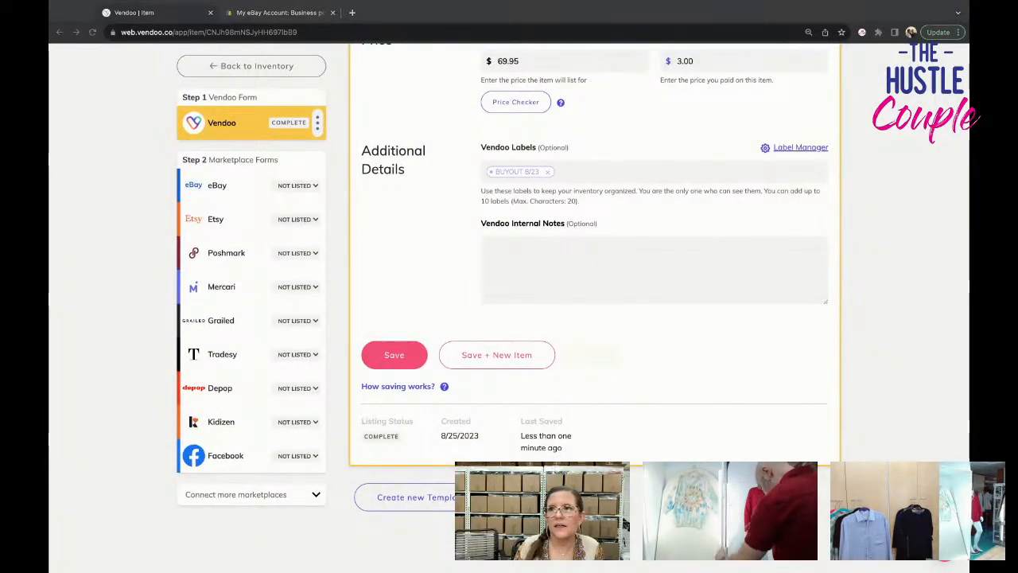
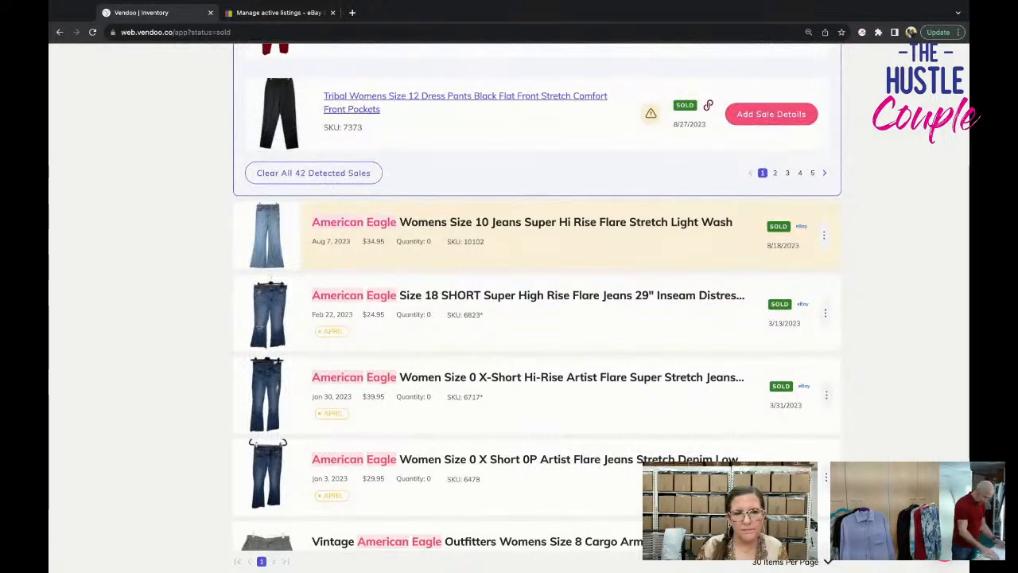
# Open the sold American Eagle Womens Size 10 Super Hi Rise Flare jeans, SKU 10102, and delete their eBay sale record.
pyautogui.click(522, 222)
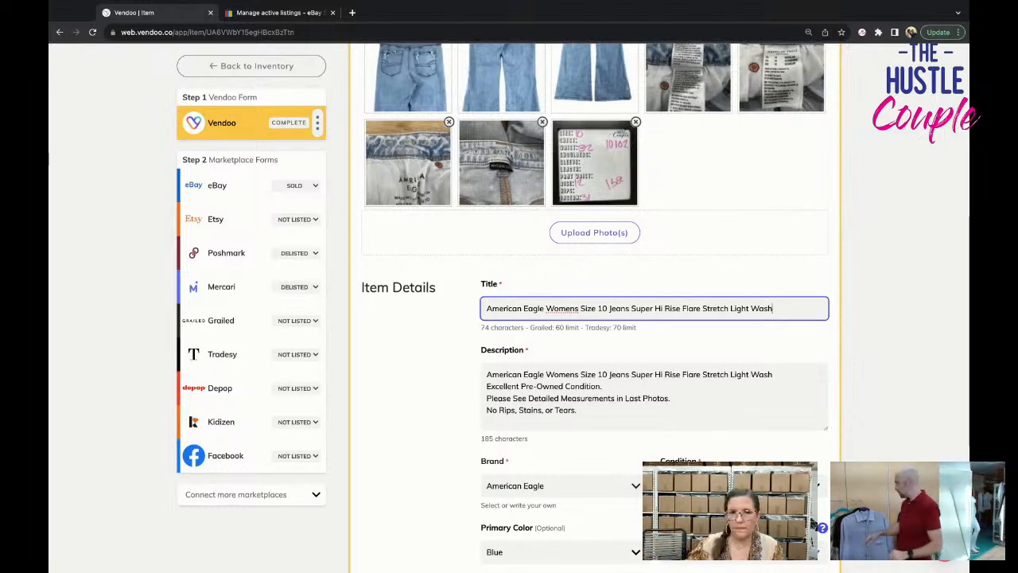
pyautogui.scroll(5, 628, 263)
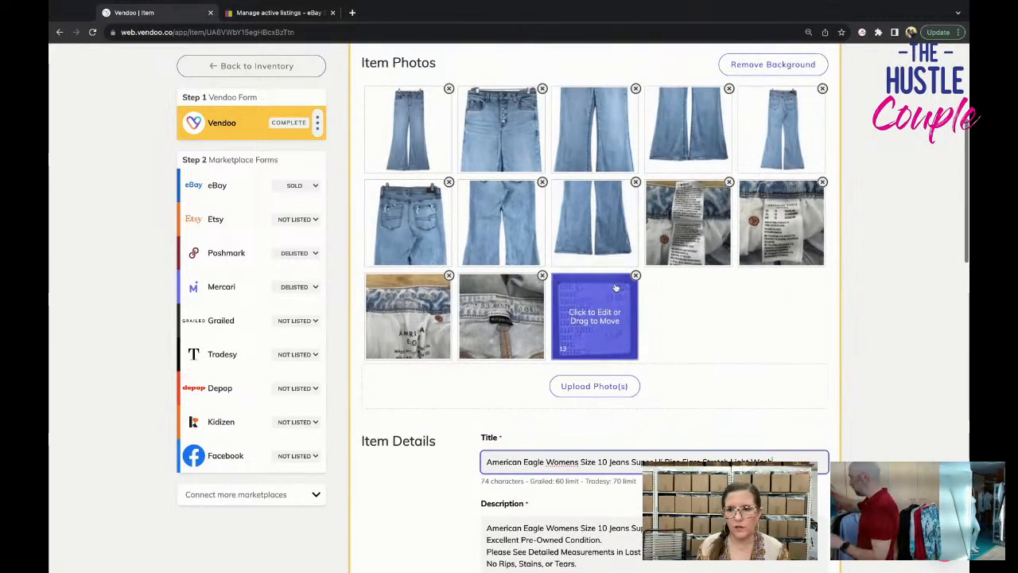
pyautogui.scroll(-3, 615, 288)
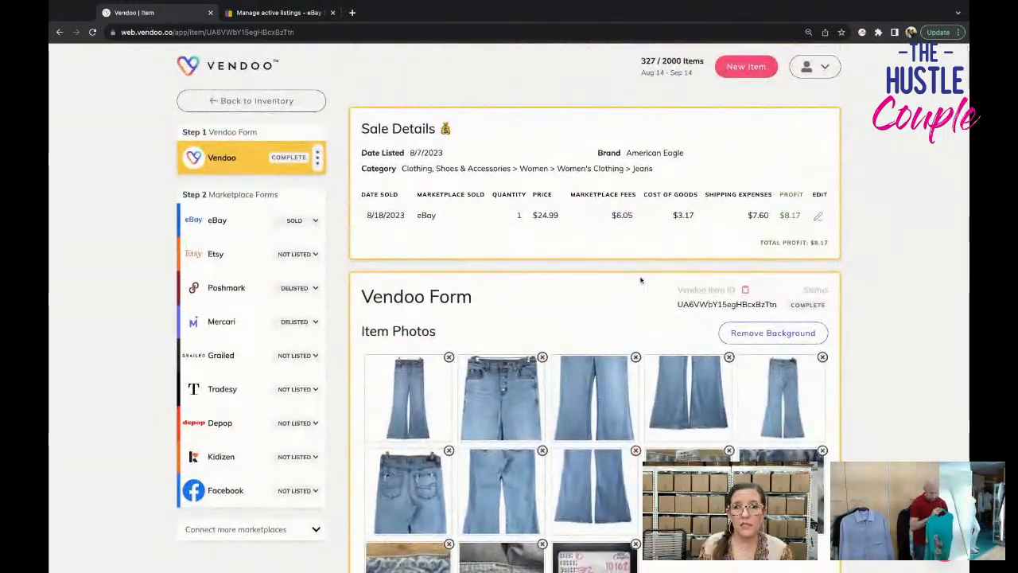
pyautogui.click(819, 214)
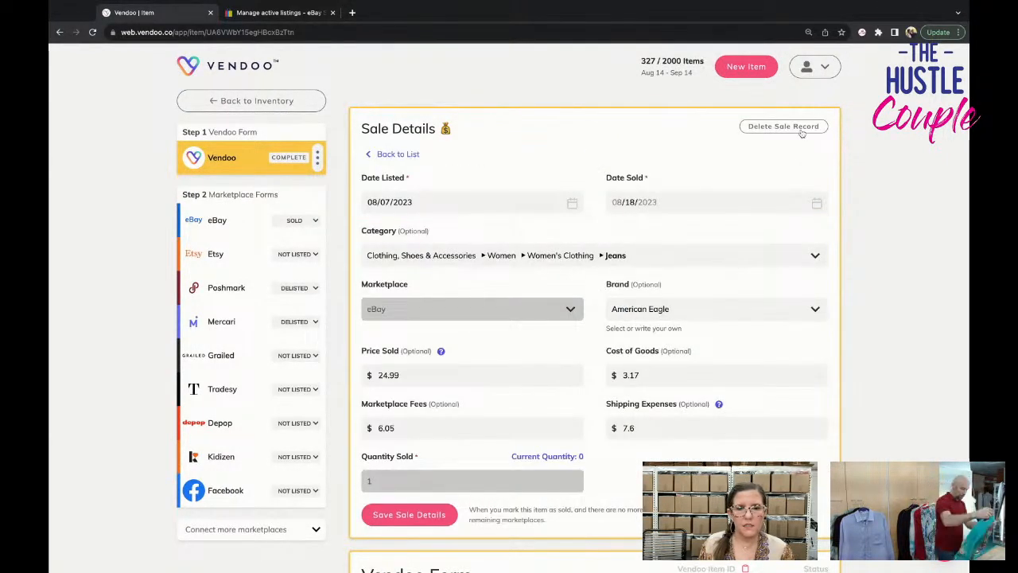
pyautogui.click(795, 126)
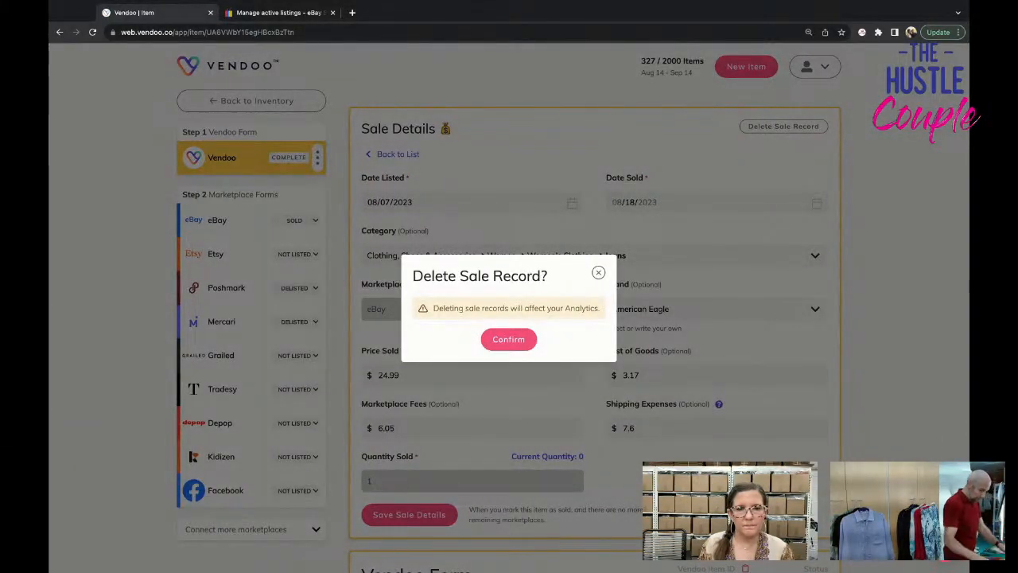
pyautogui.click(508, 339)
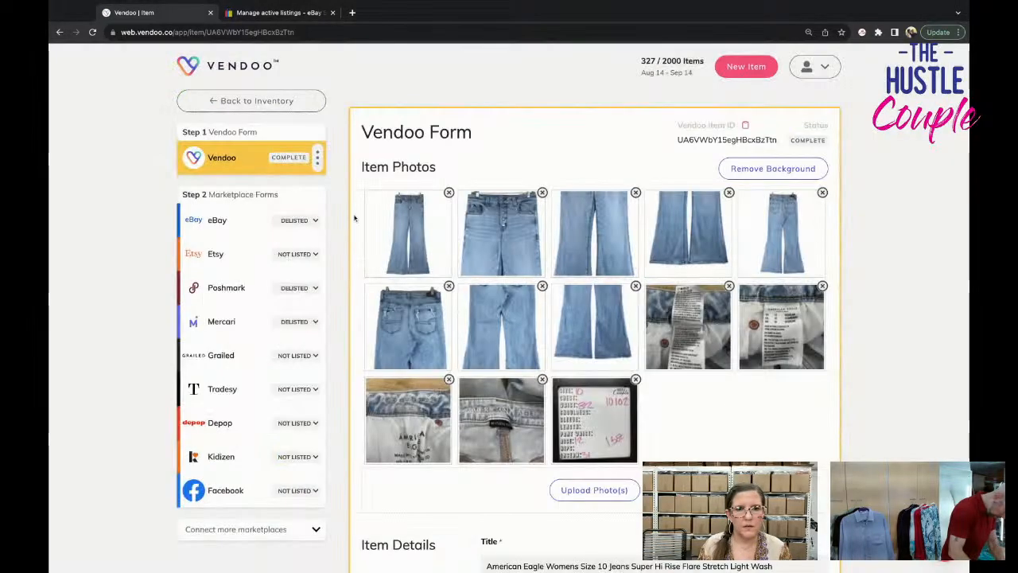
pyautogui.click(407, 232)
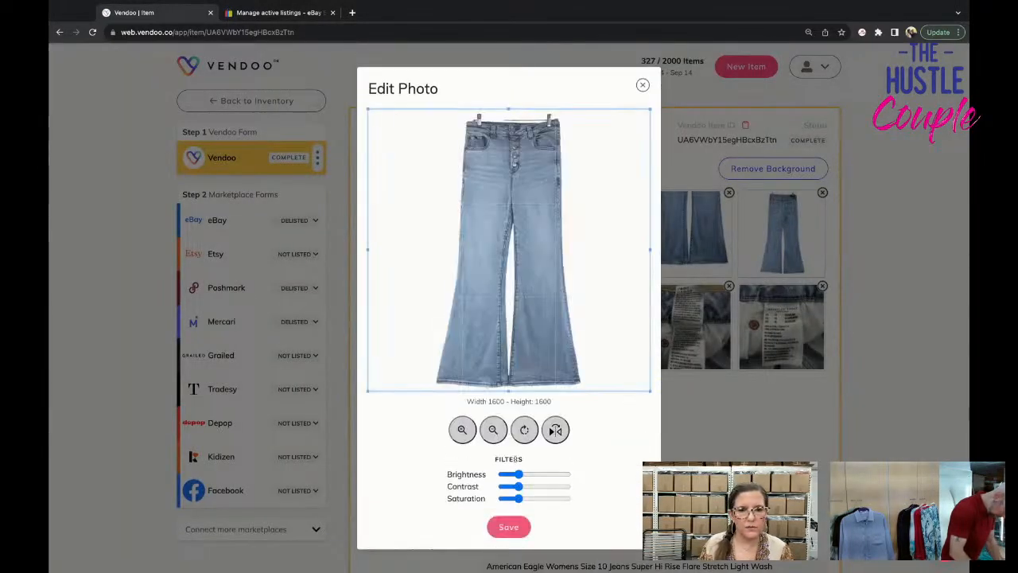
pyautogui.moveTo(517, 498); pyautogui.dragTo(509, 499)
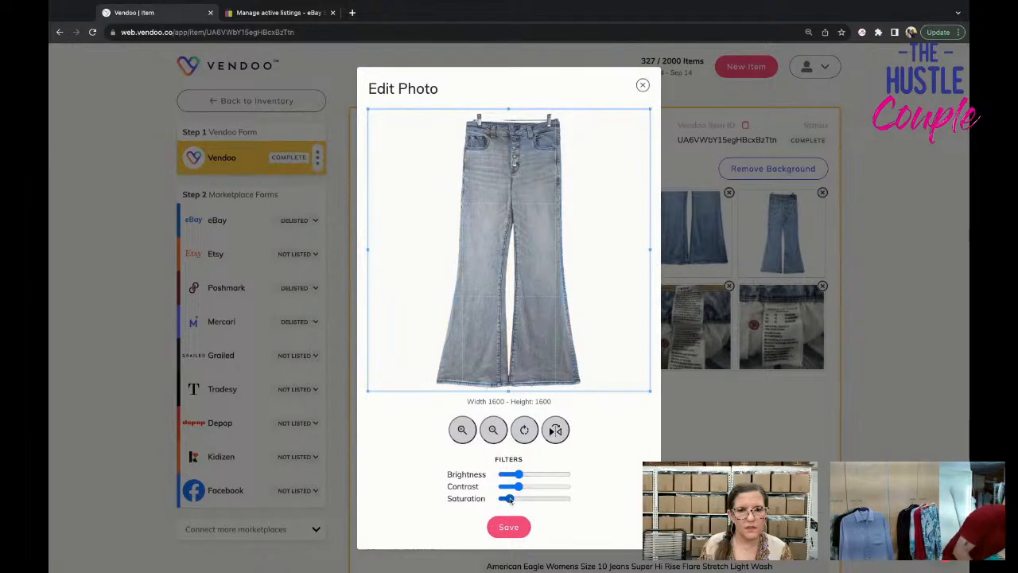
pyautogui.click(513, 498)
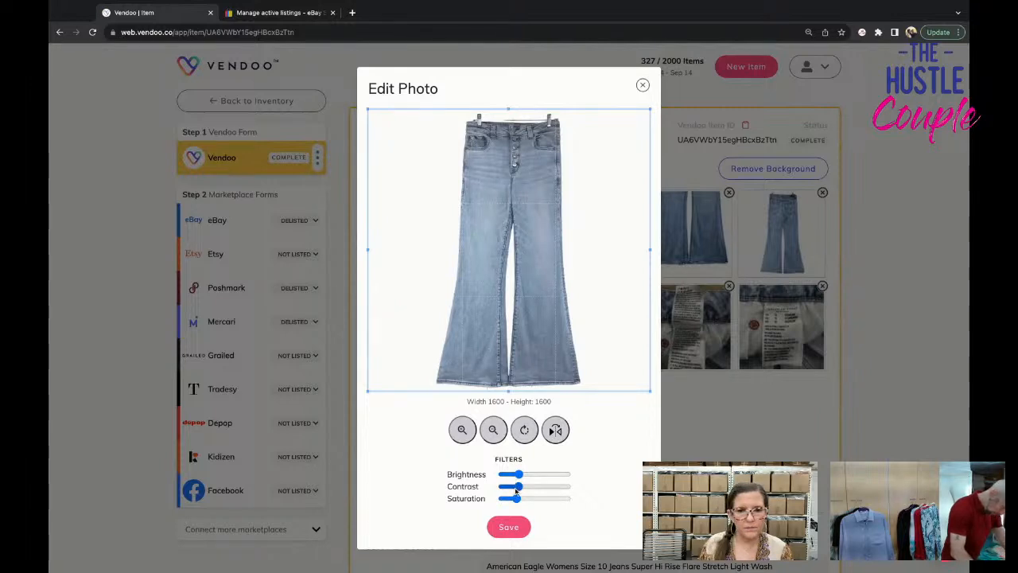
pyautogui.moveTo(514, 487); pyautogui.dragTo(513, 487)
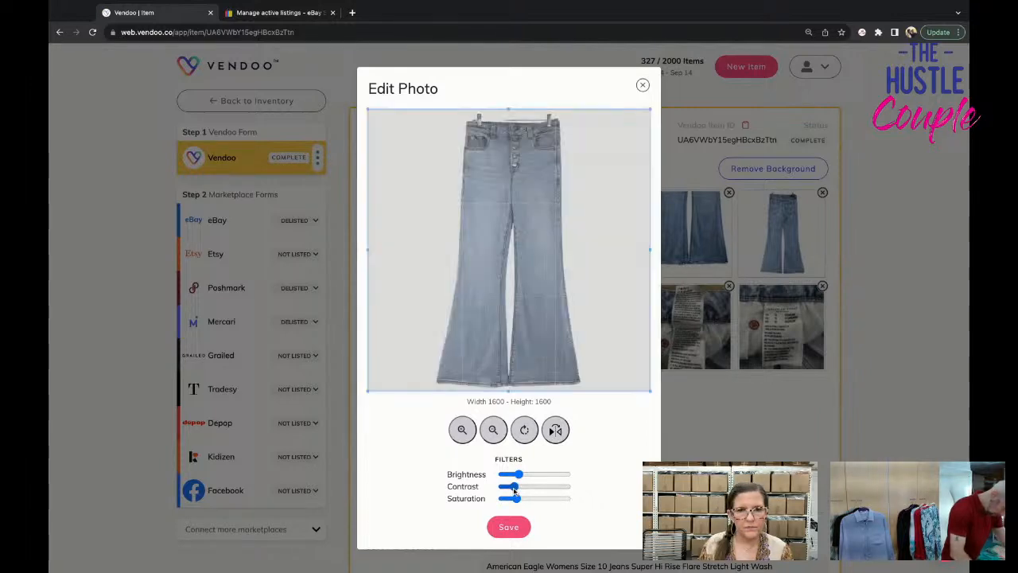
pyautogui.moveTo(514, 487); pyautogui.dragTo(533, 486)
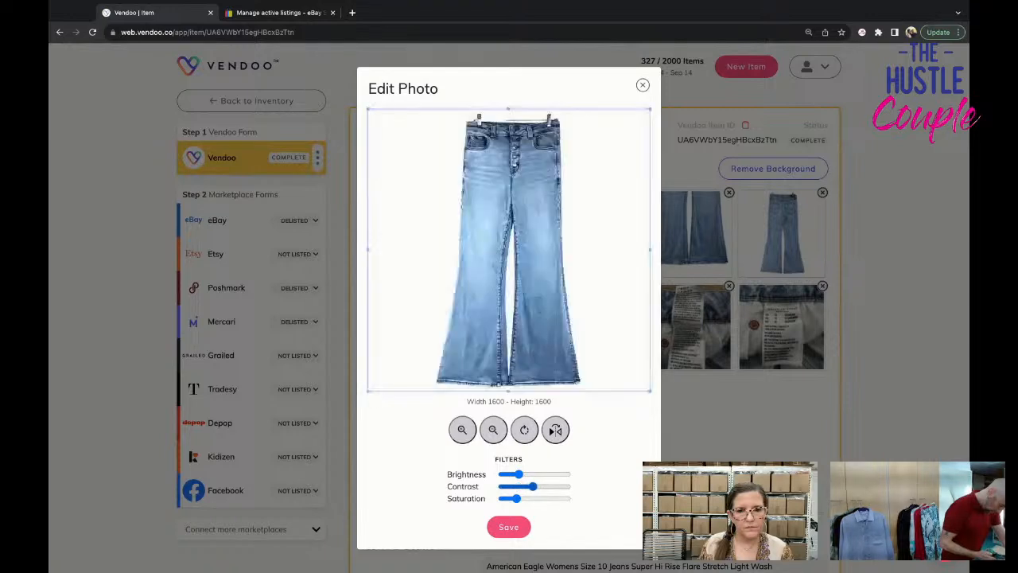
pyautogui.click(520, 486)
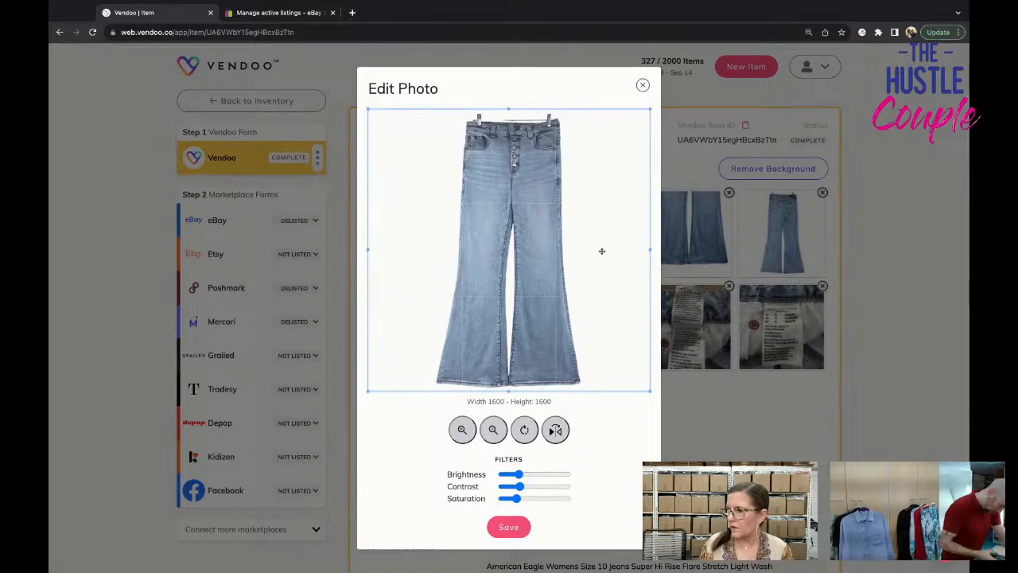
pyautogui.click(529, 475)
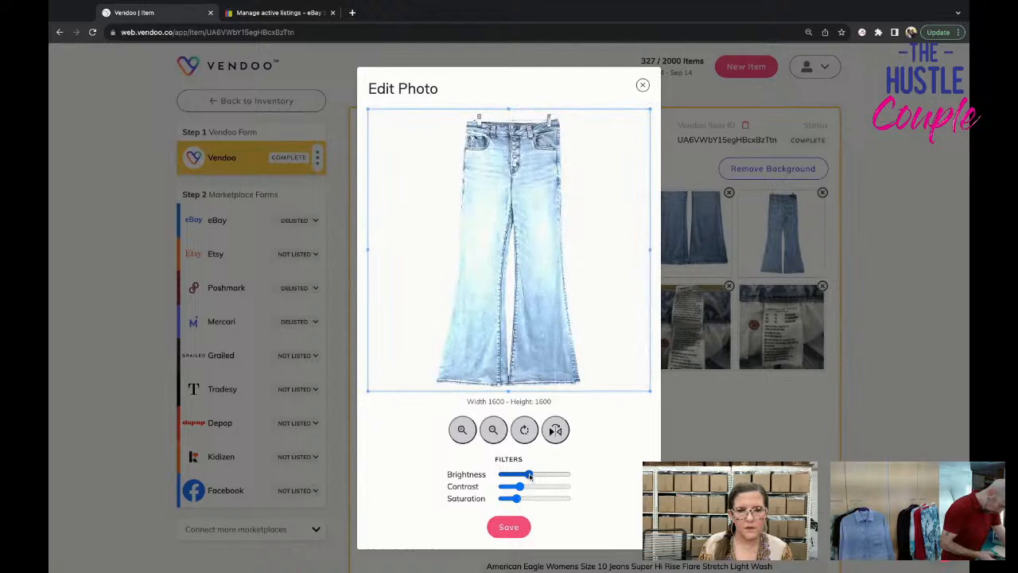
pyautogui.click(523, 475)
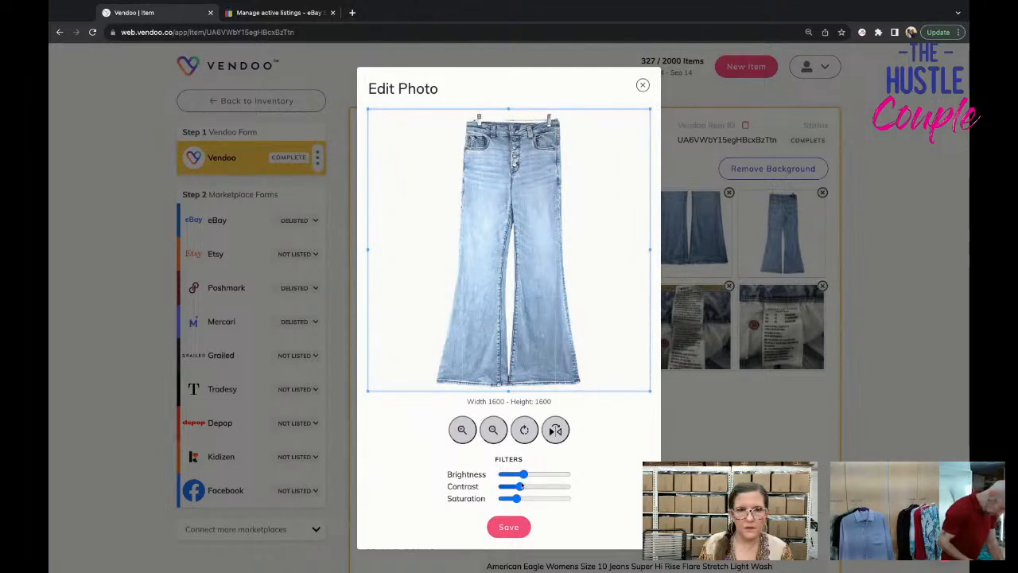
pyautogui.click(513, 499)
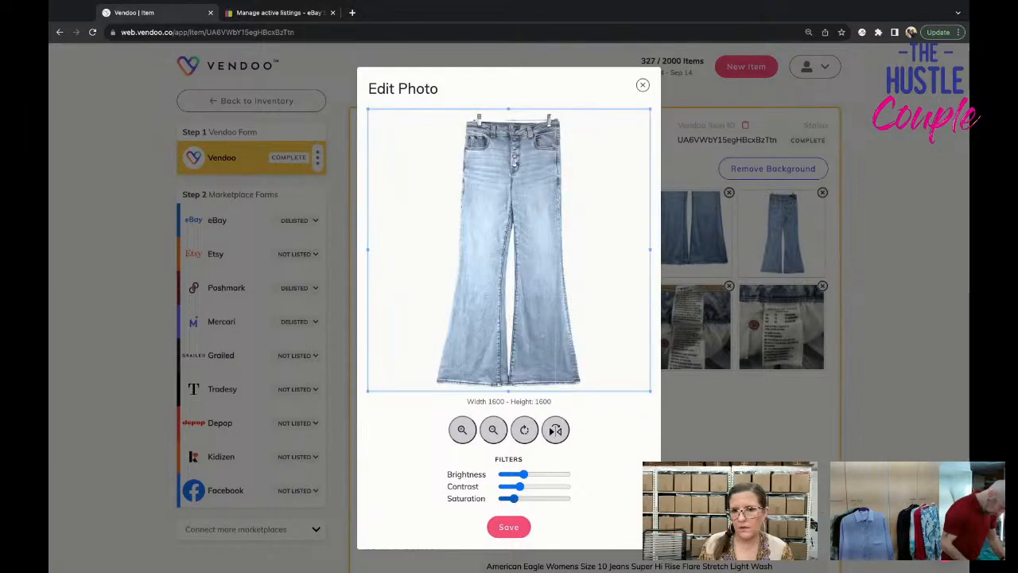
pyautogui.click(643, 85)
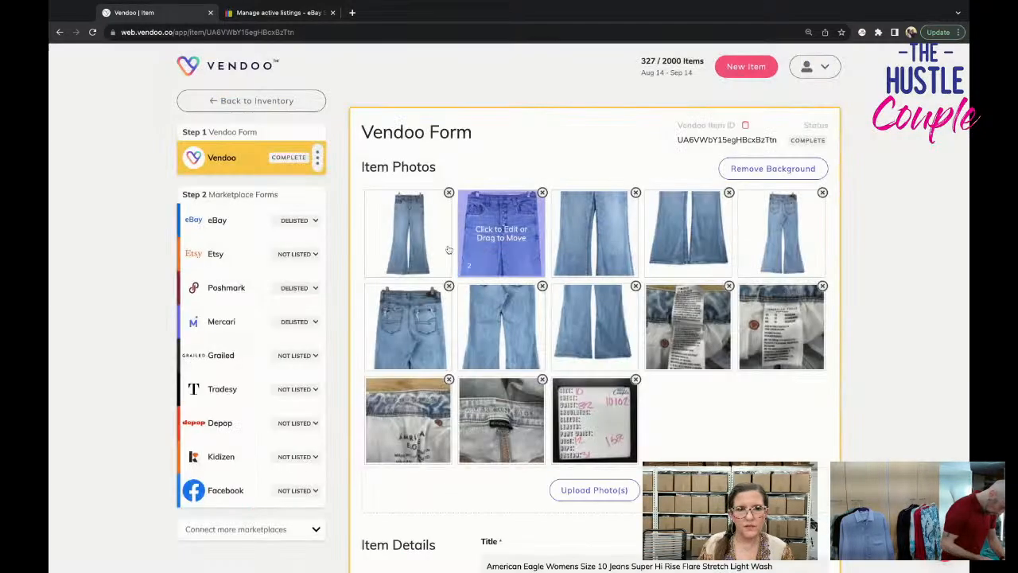
# Edit the jeans' full-length front cover photo by slightly lowering its saturation and raising its brightness, and save the edited photo.
pyautogui.click(501, 235)
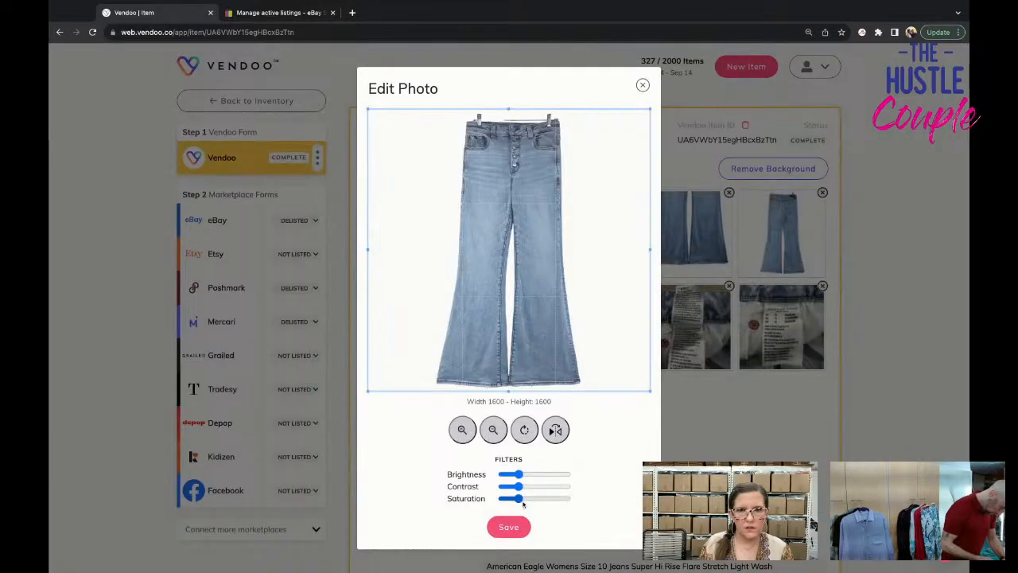
pyautogui.moveTo(521, 500); pyautogui.dragTo(520, 502)
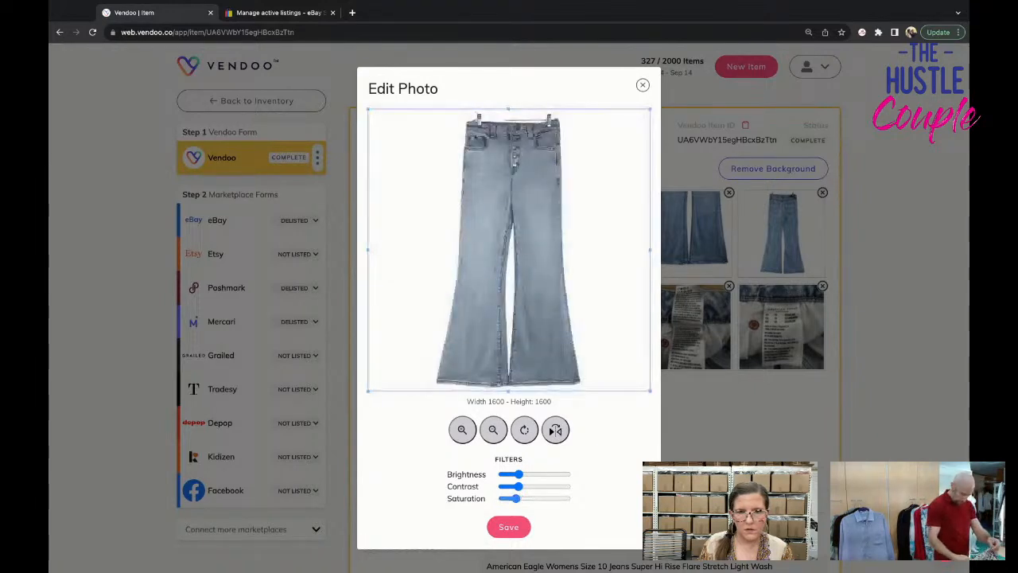
pyautogui.moveTo(520, 475); pyautogui.dragTo(521, 475)
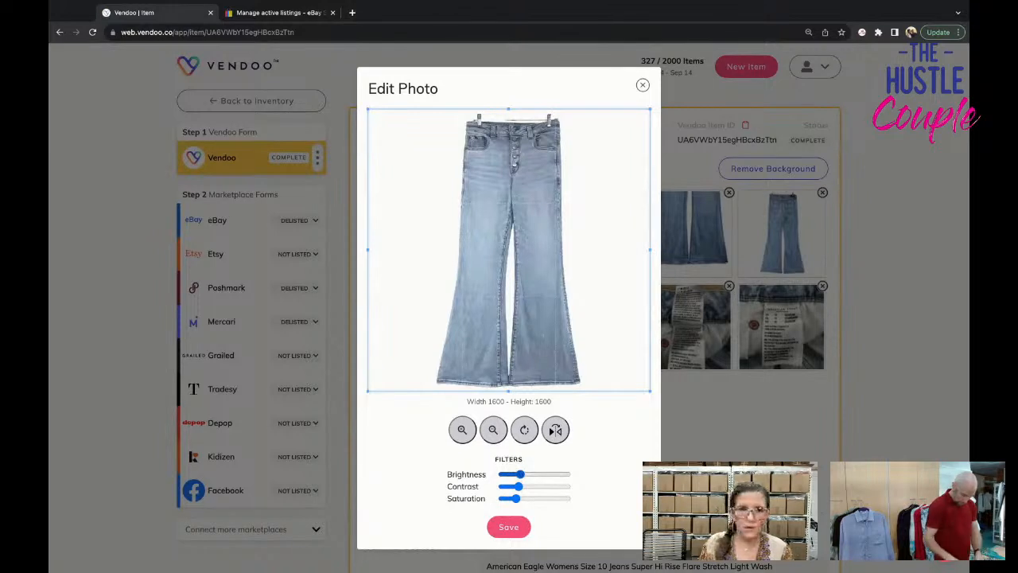
pyautogui.click(521, 474)
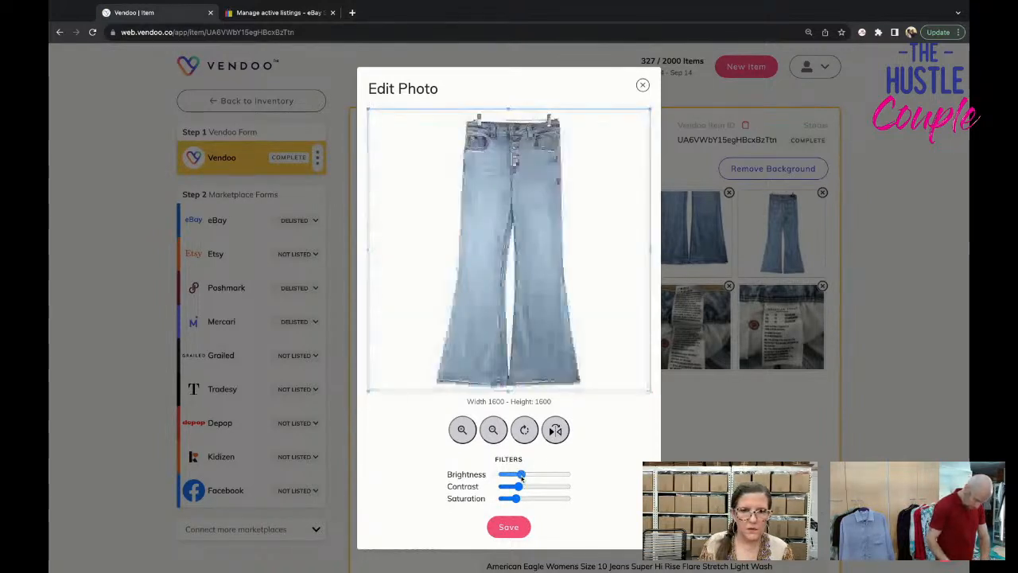
pyautogui.moveTo(522, 475); pyautogui.dragTo(523, 476)
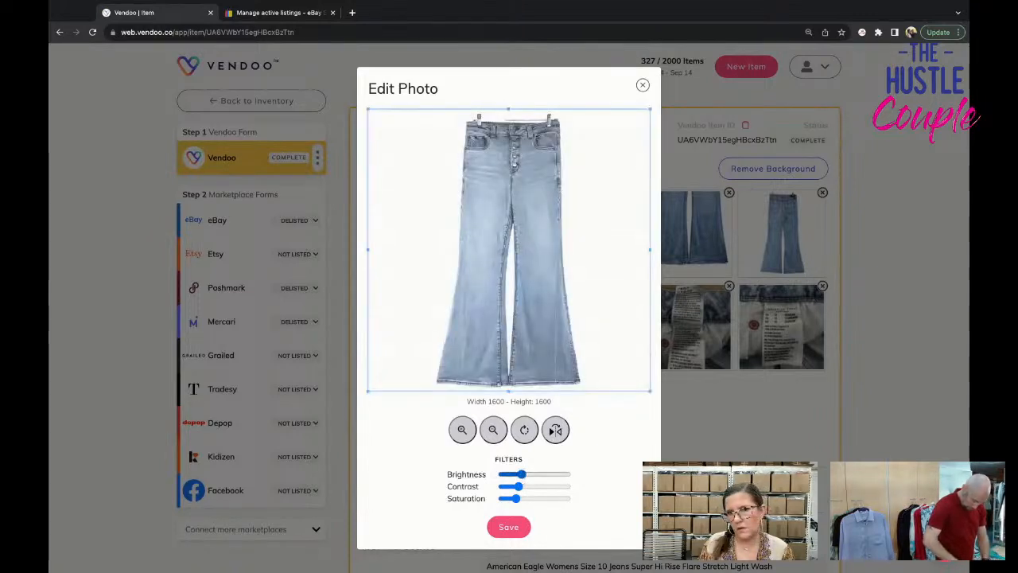
pyautogui.click(515, 499)
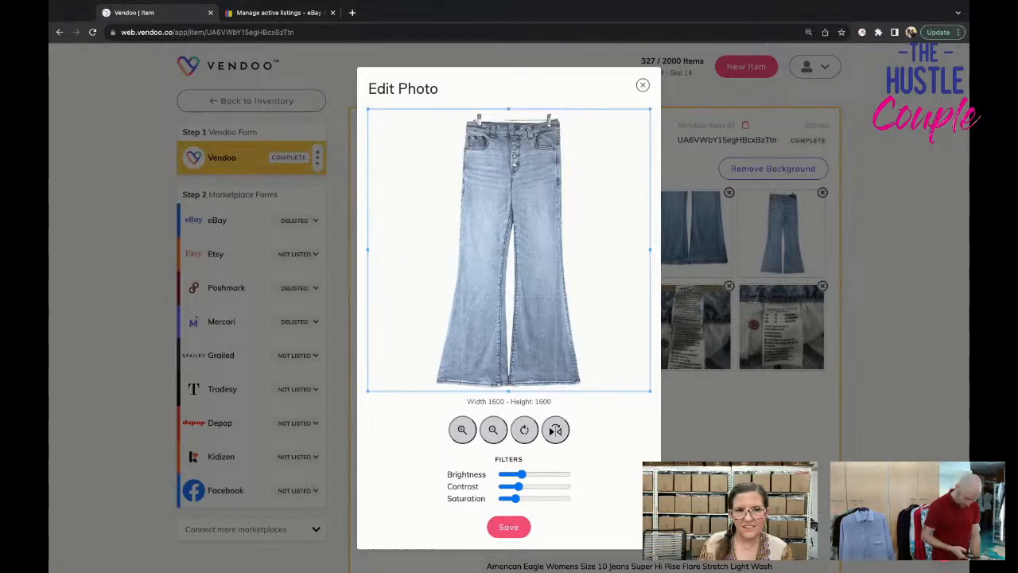
pyautogui.click(509, 526)
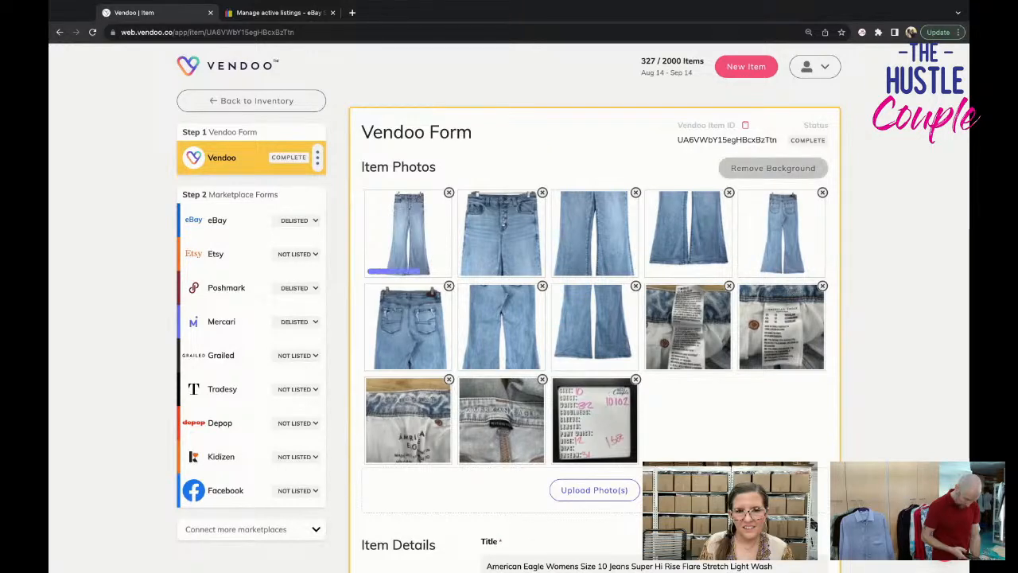
# Edit the jeans' second photo, the front waist close-up, with lower saturation, higher brightness and slightly lower contrast, and save it.
pyautogui.scroll(-2, 523, 517)
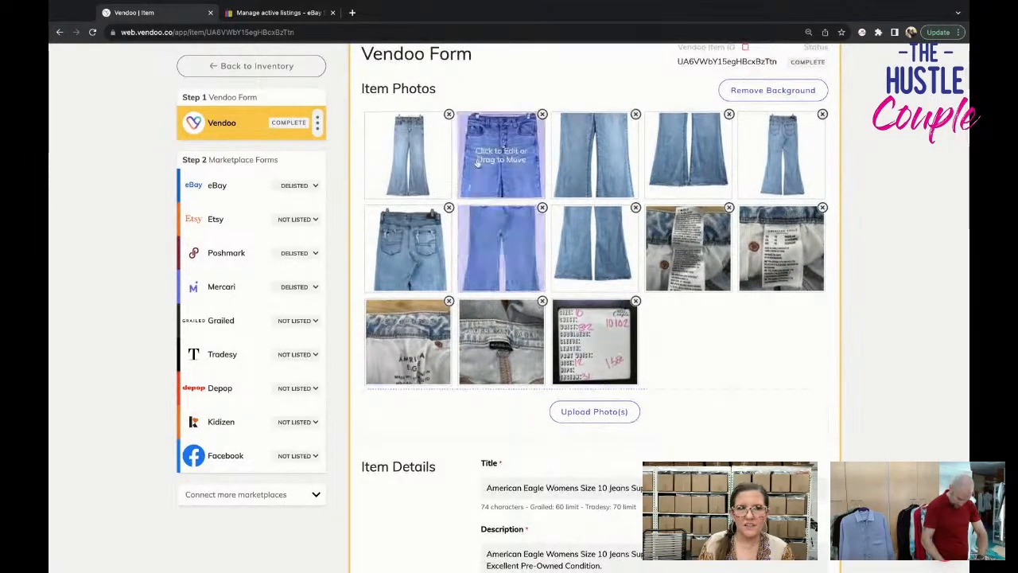
pyautogui.click(439, 371)
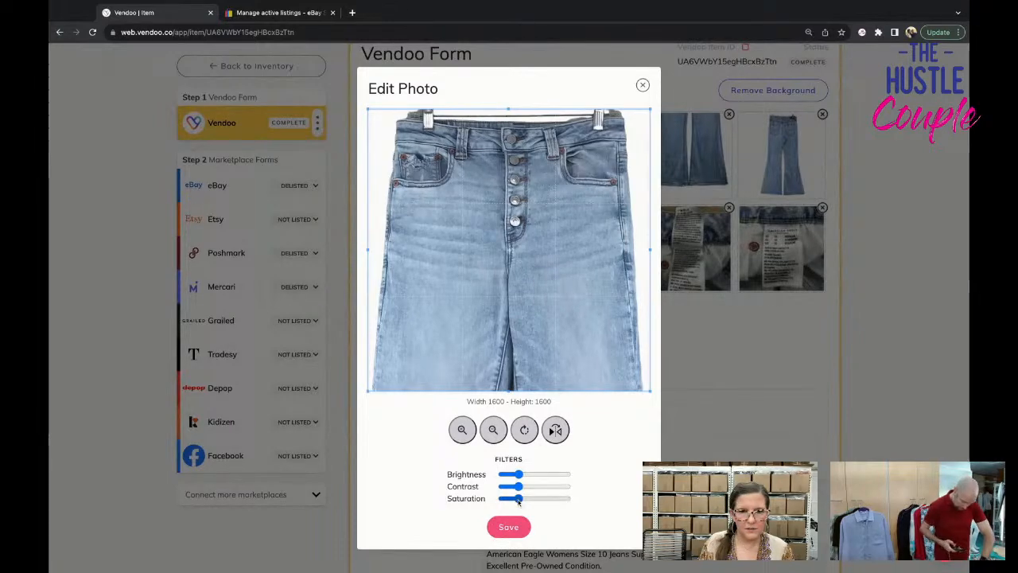
pyautogui.click(518, 500)
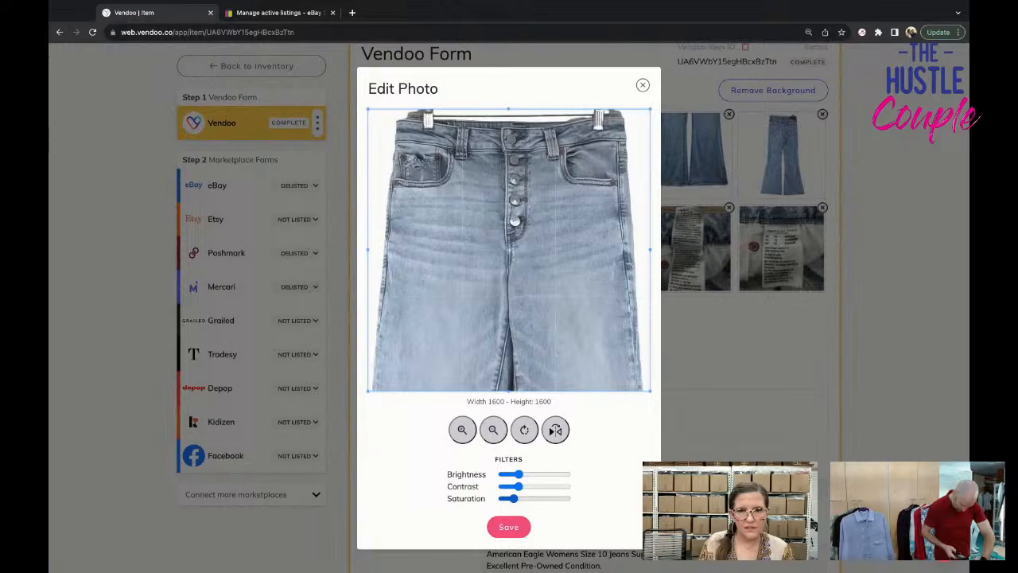
pyautogui.click(521, 474)
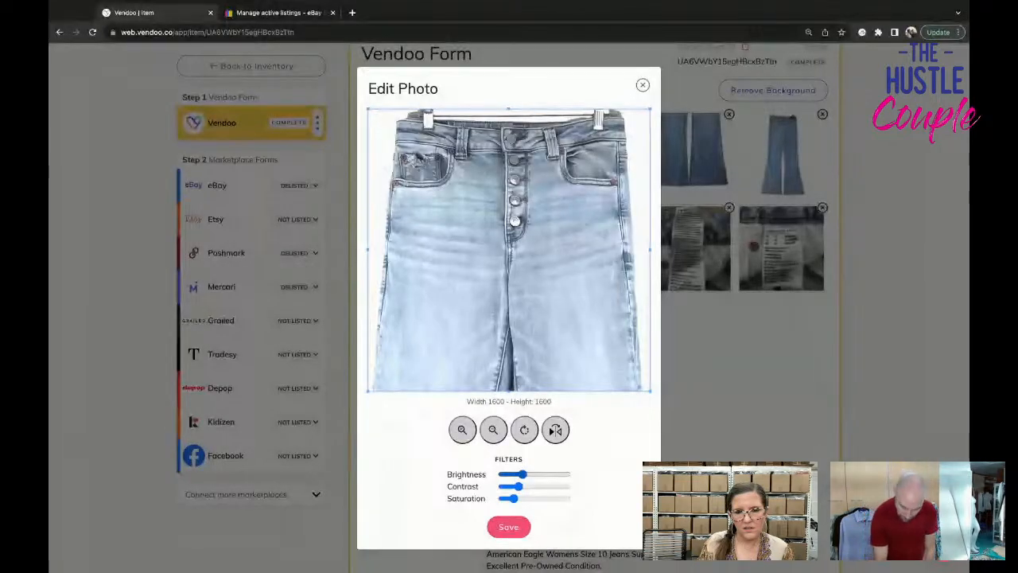
pyautogui.click(515, 487)
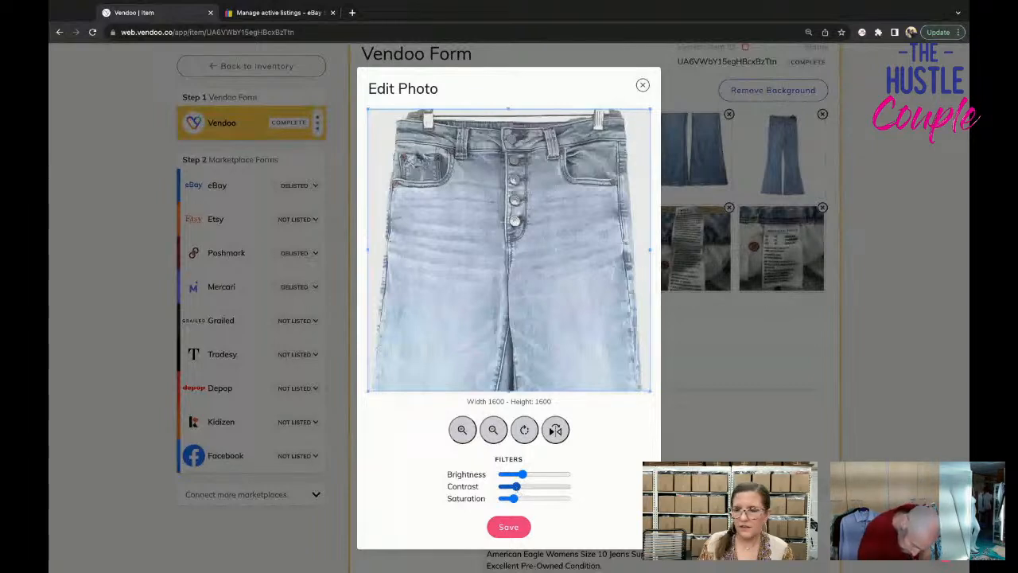
pyautogui.click(508, 528)
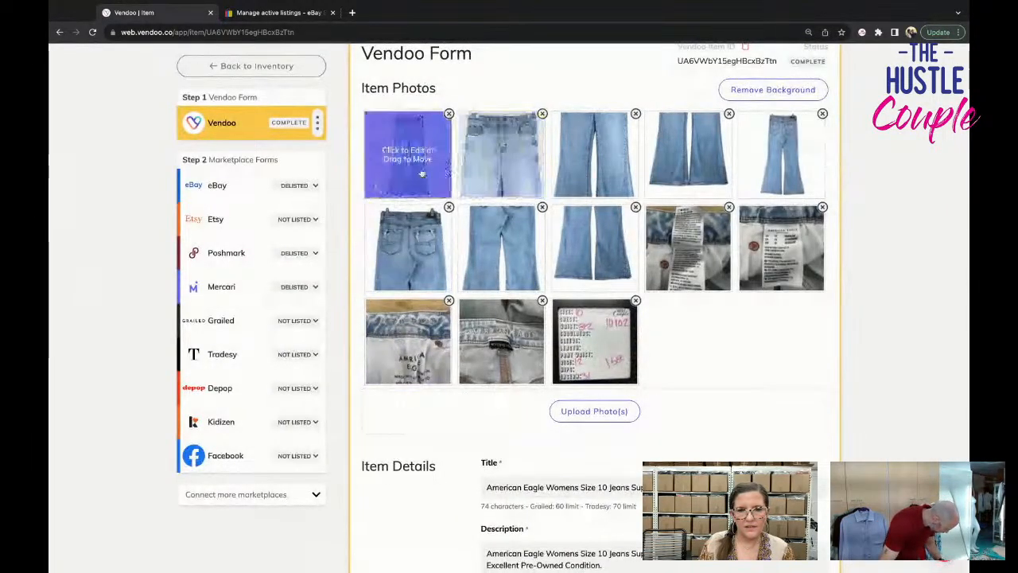
# Reopen the jeans' full-length front cover photo, lower its saturation slightly, and save the edited photo.
pyautogui.click(421, 170)
pyautogui.scroll(-1, 510, 549)
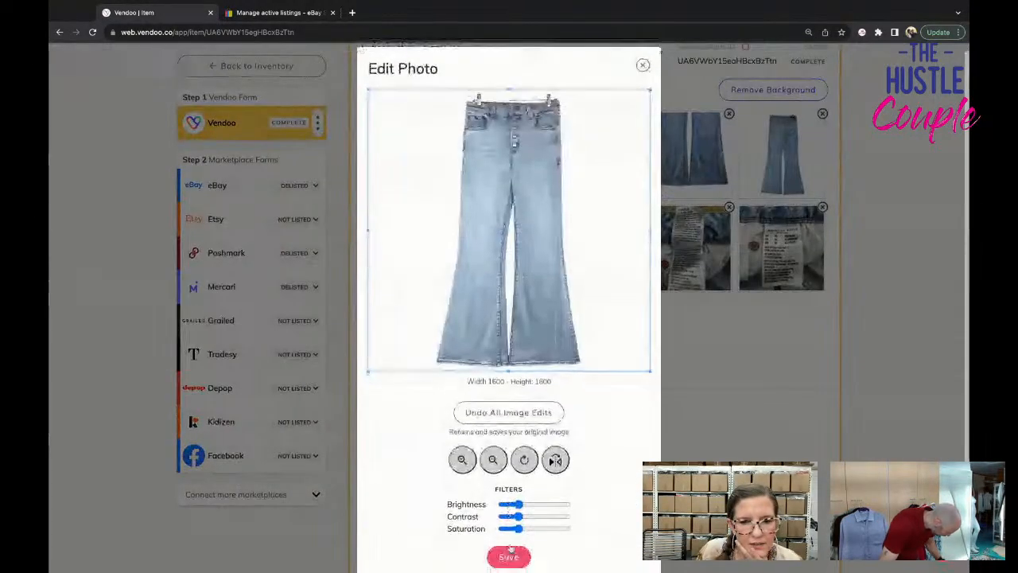
pyautogui.click(513, 528)
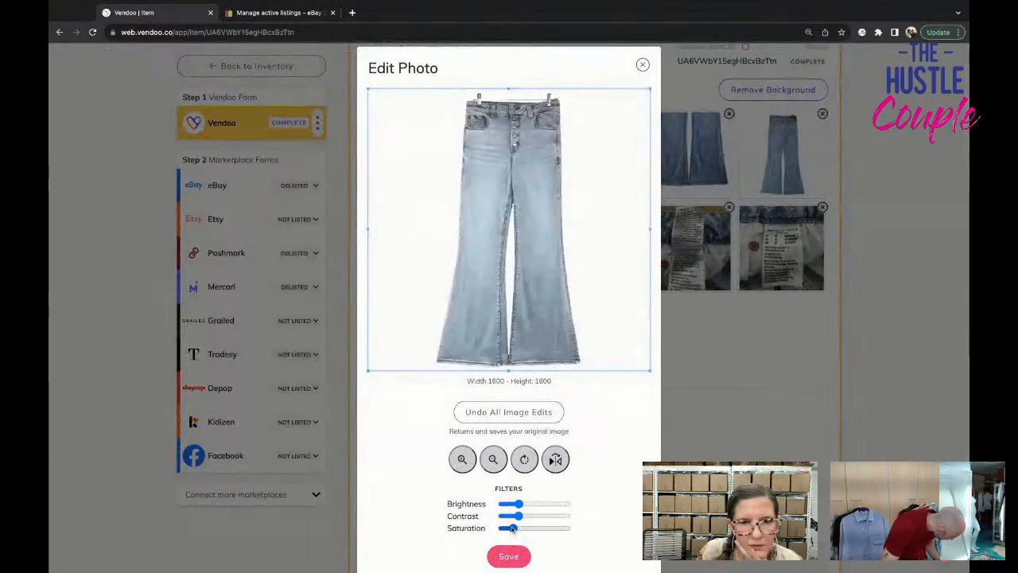
pyautogui.click(514, 529)
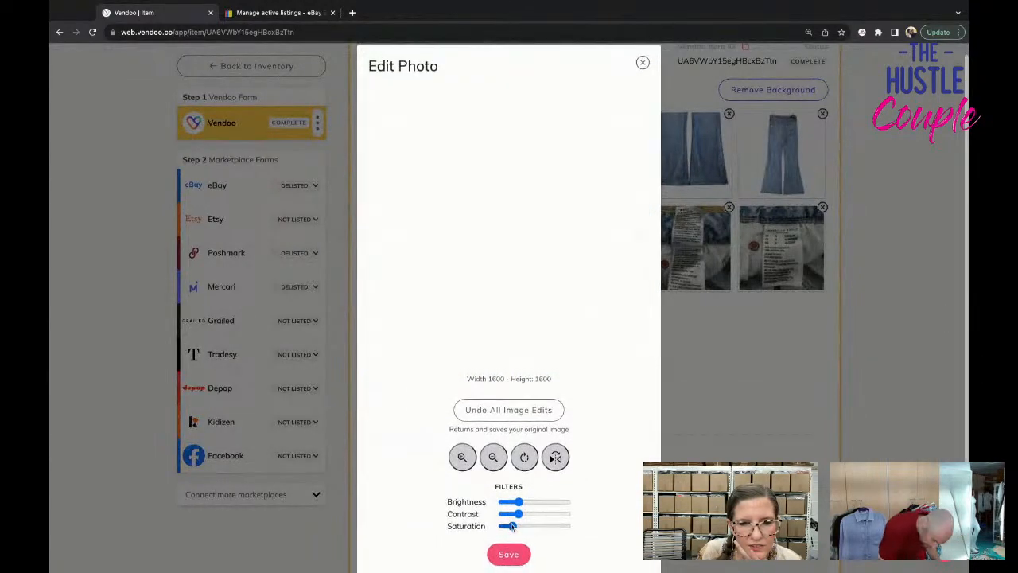
pyautogui.scroll(-1, 513, 525)
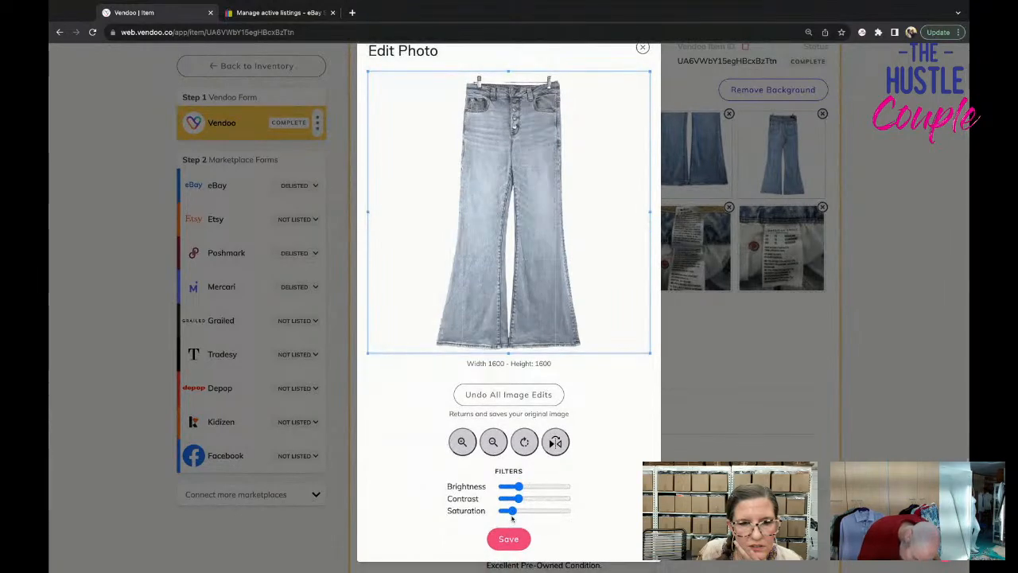
pyautogui.moveTo(513, 516); pyautogui.dragTo(514, 515)
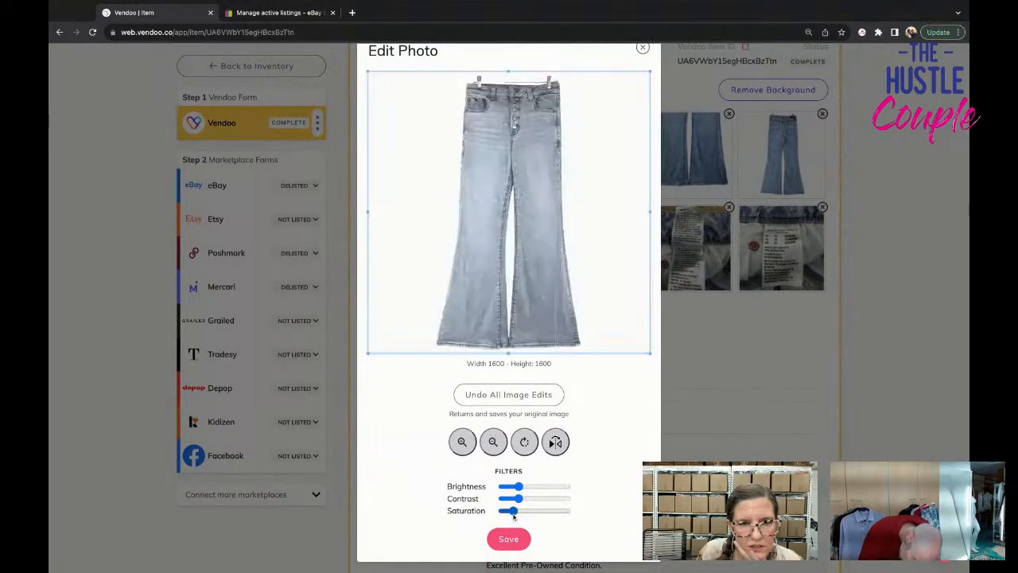
pyautogui.click(514, 510)
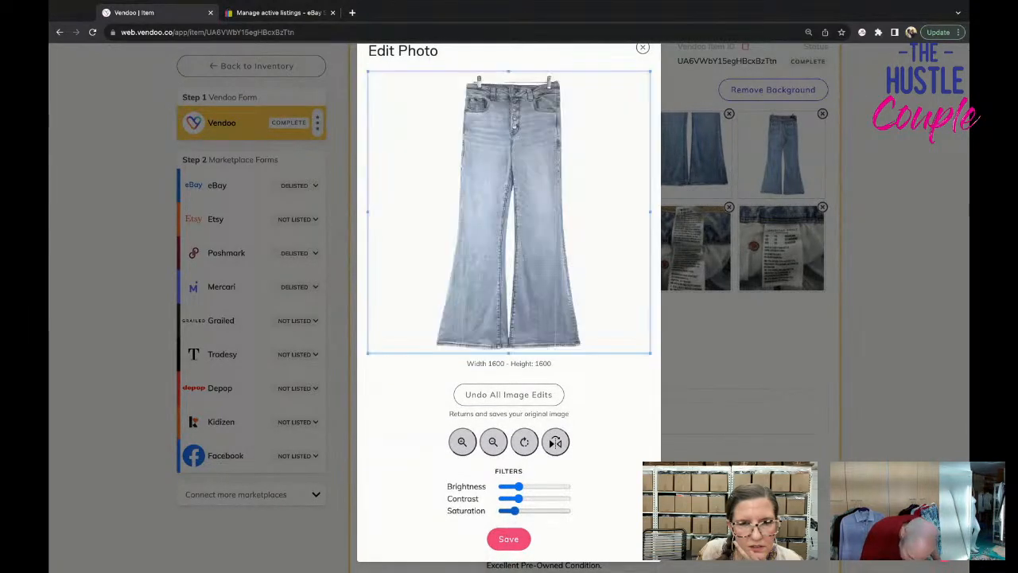
pyautogui.click(513, 509)
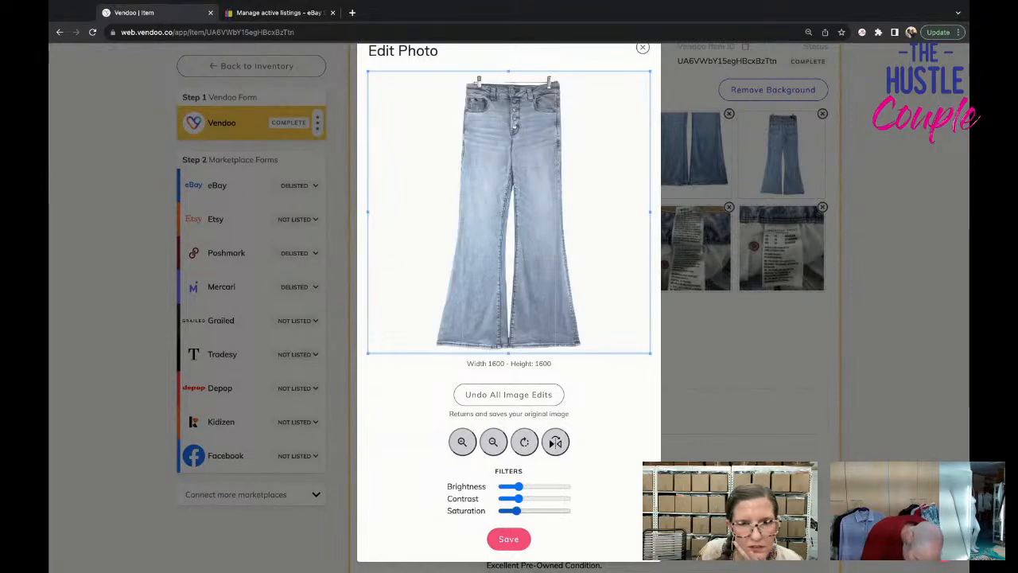
pyautogui.click(503, 540)
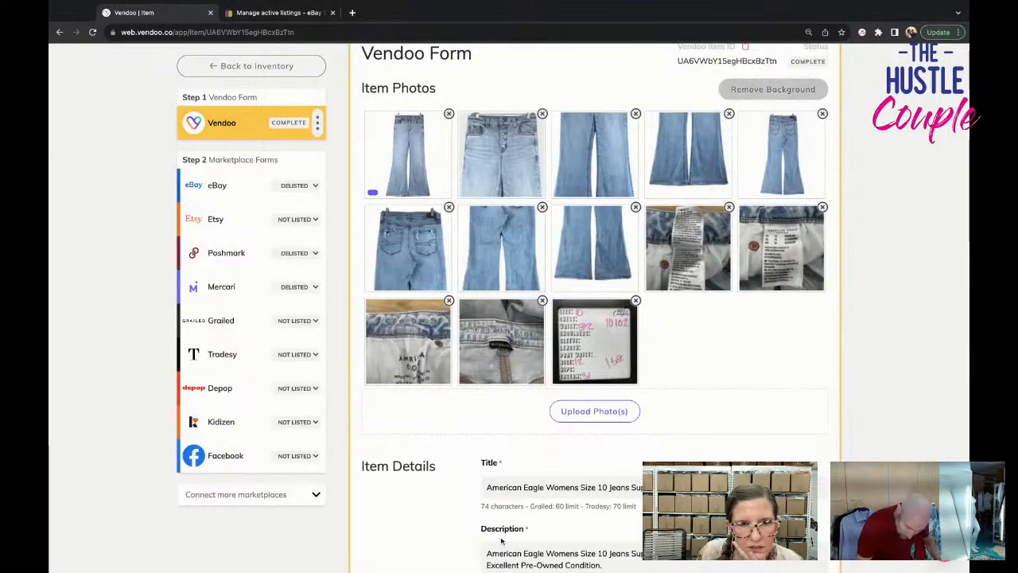
# Edit the jeans' third photo, the front mid-leg close-up, with lower saturation and slightly higher brightness, and save it.
pyautogui.click(688, 186)
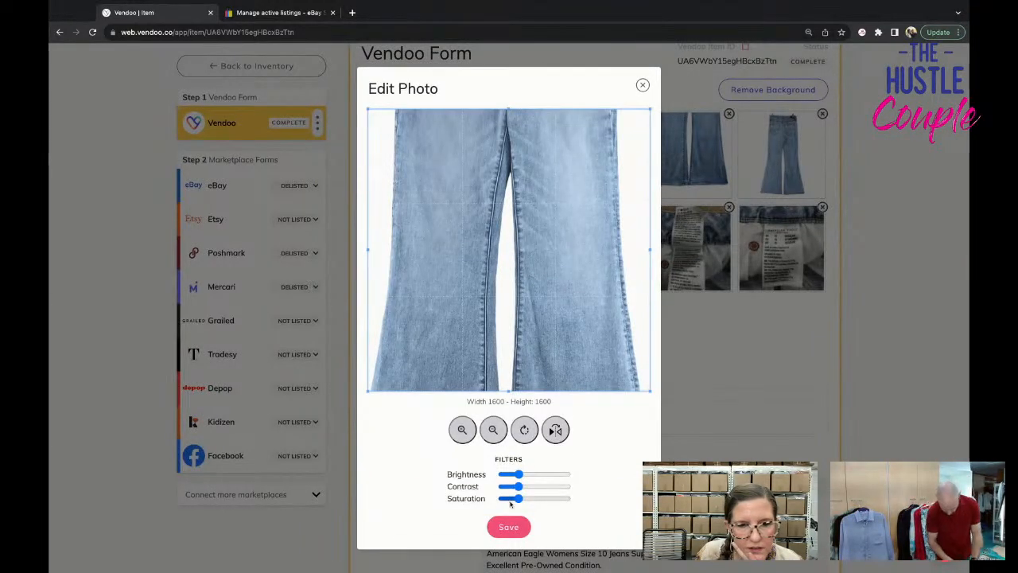
pyautogui.click(511, 499)
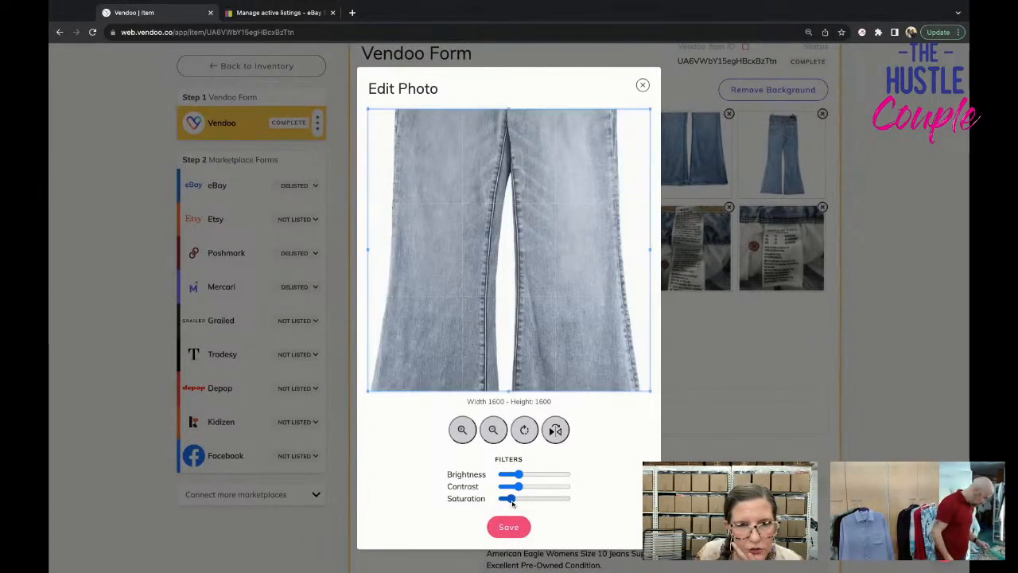
pyautogui.click(515, 498)
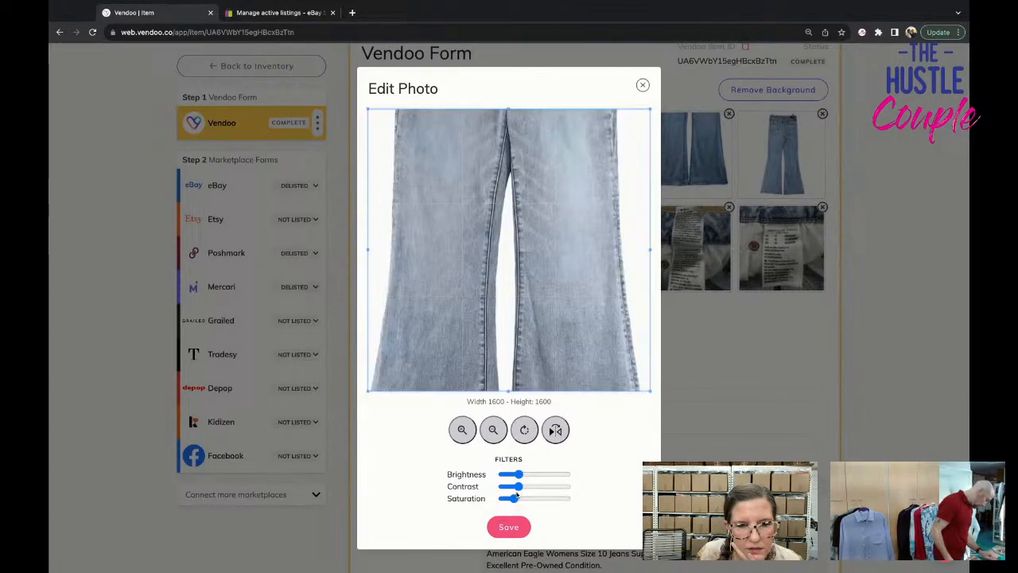
pyautogui.click(524, 476)
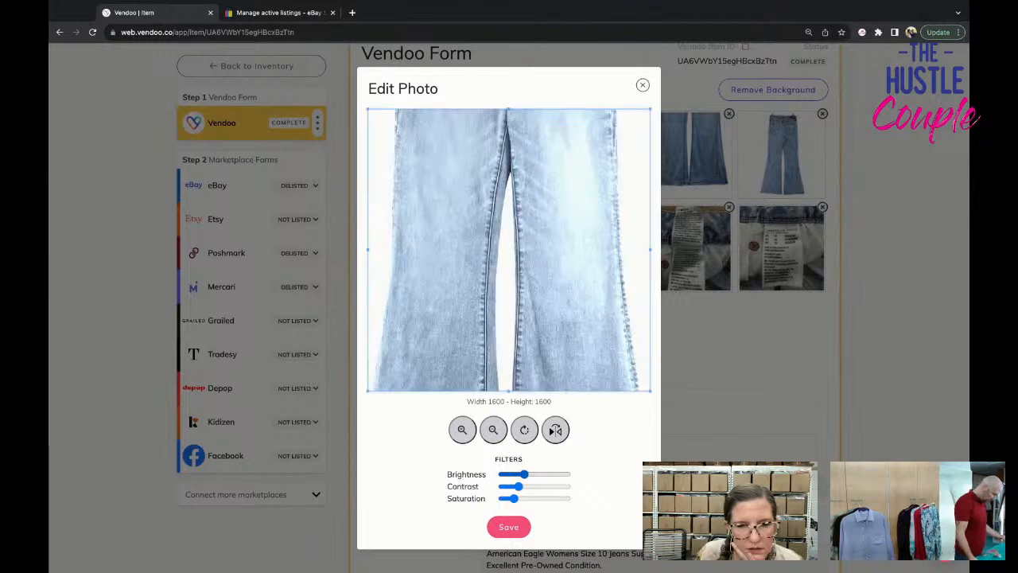
pyautogui.moveTo(524, 475); pyautogui.dragTo(521, 475)
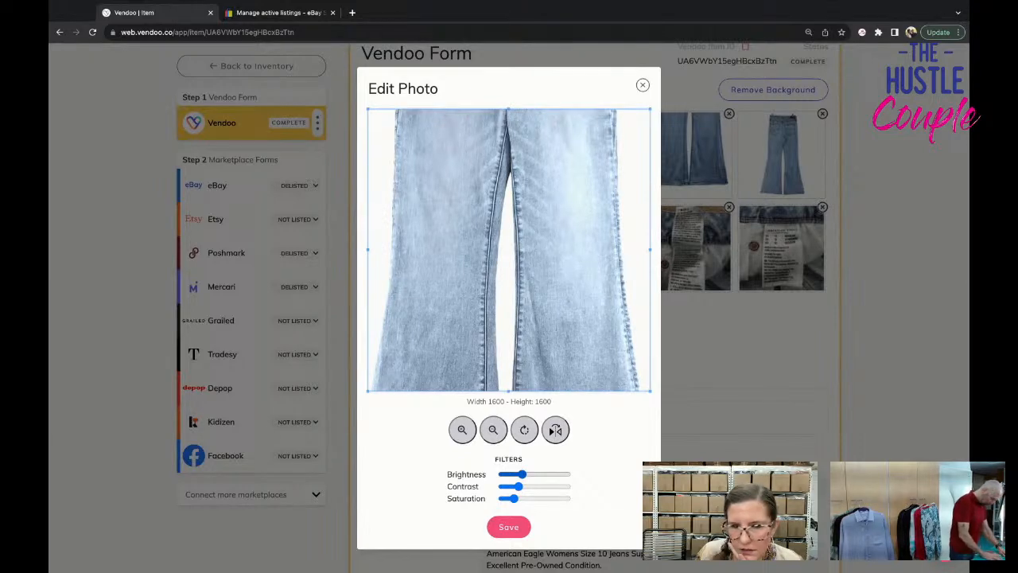
pyautogui.click(513, 500)
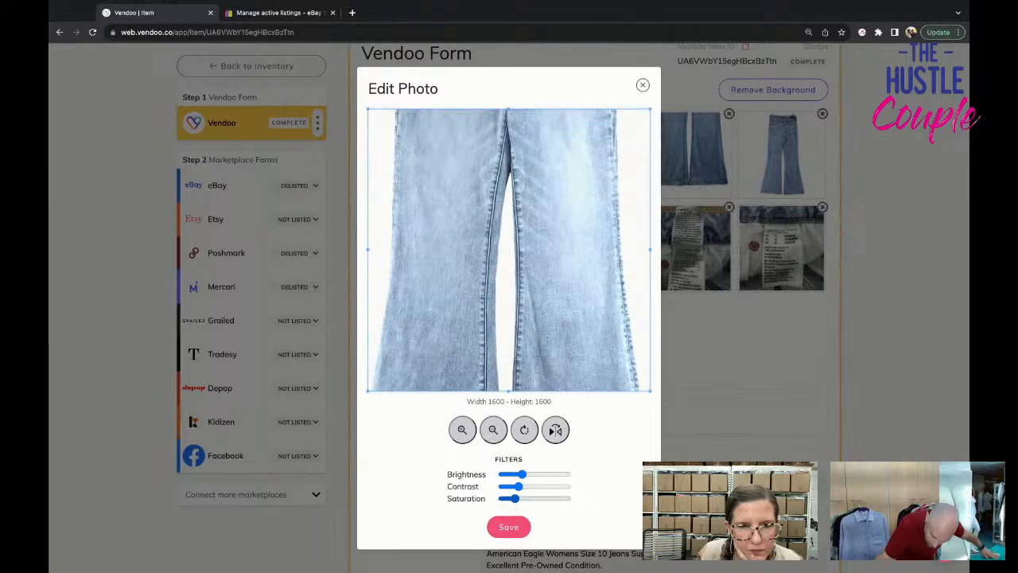
pyautogui.click(509, 527)
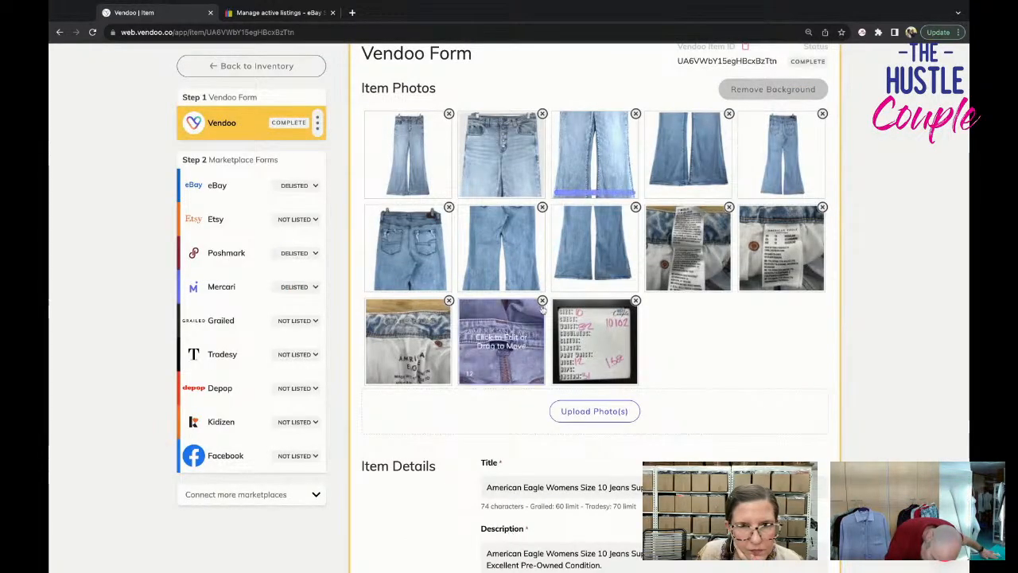
pyautogui.click(694, 169)
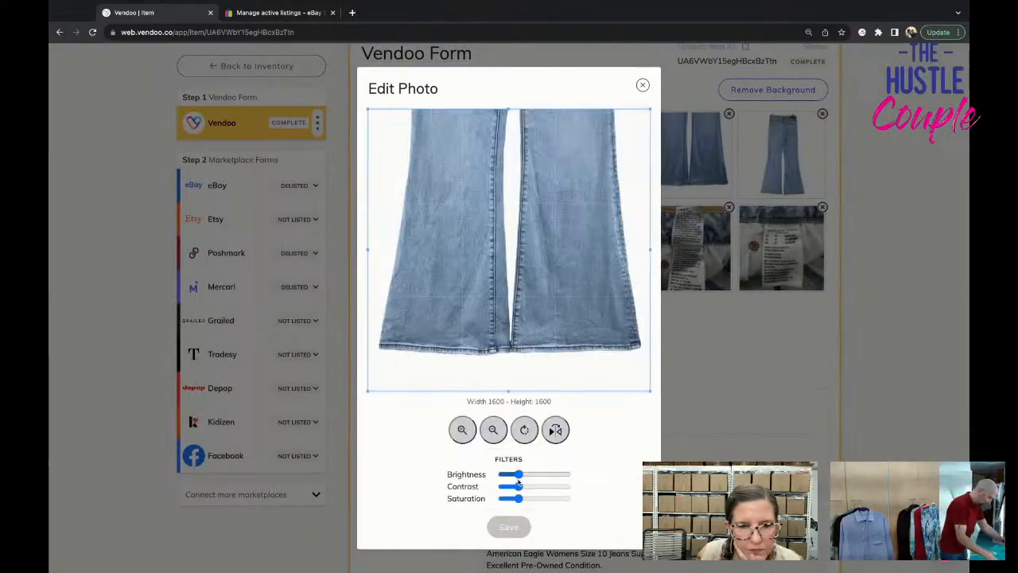
pyautogui.moveTo(513, 499); pyautogui.dragTo(510, 498)
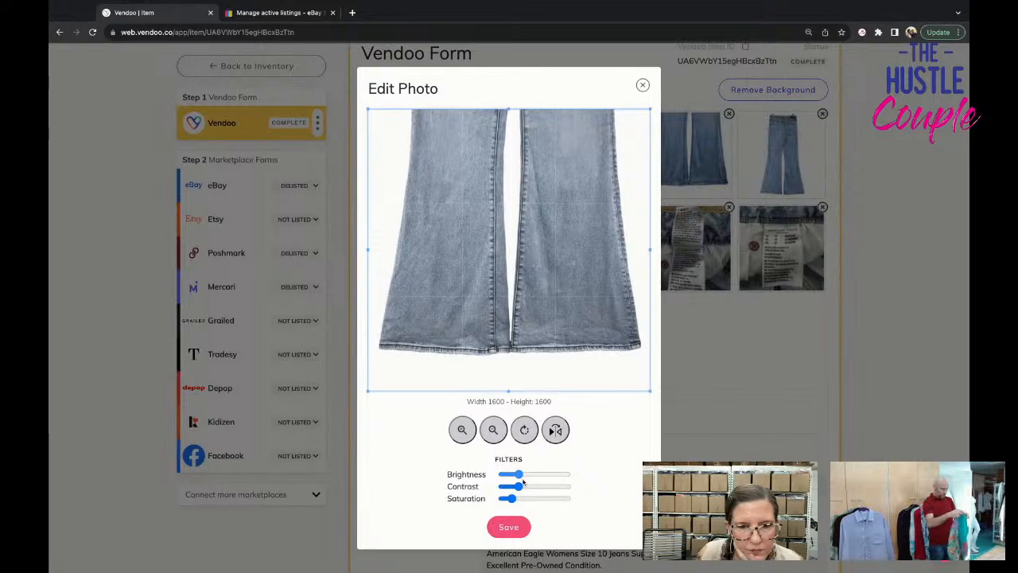
pyautogui.moveTo(519, 475); pyautogui.dragTo(513, 500)
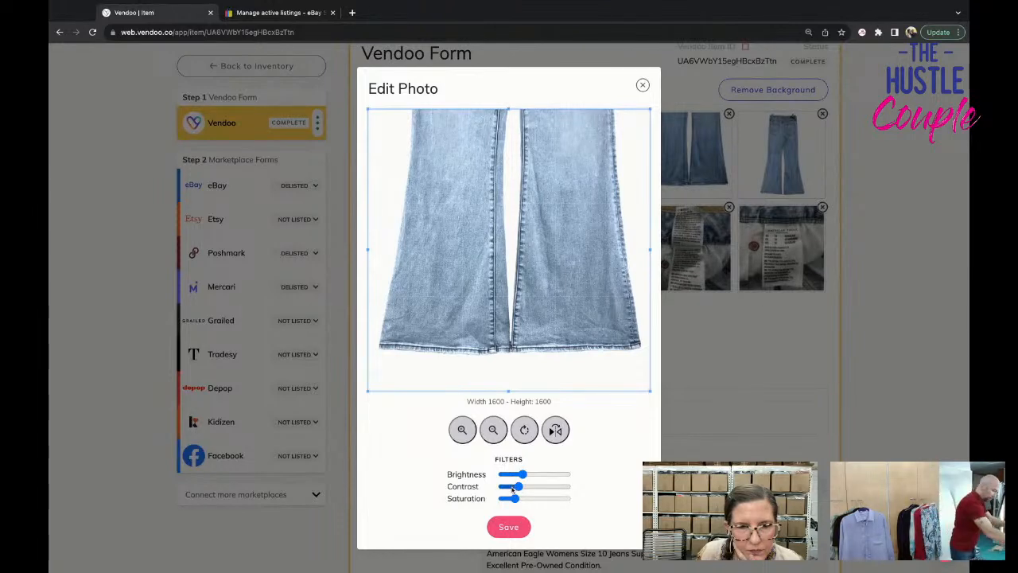
pyautogui.moveTo(514, 487); pyautogui.dragTo(509, 486)
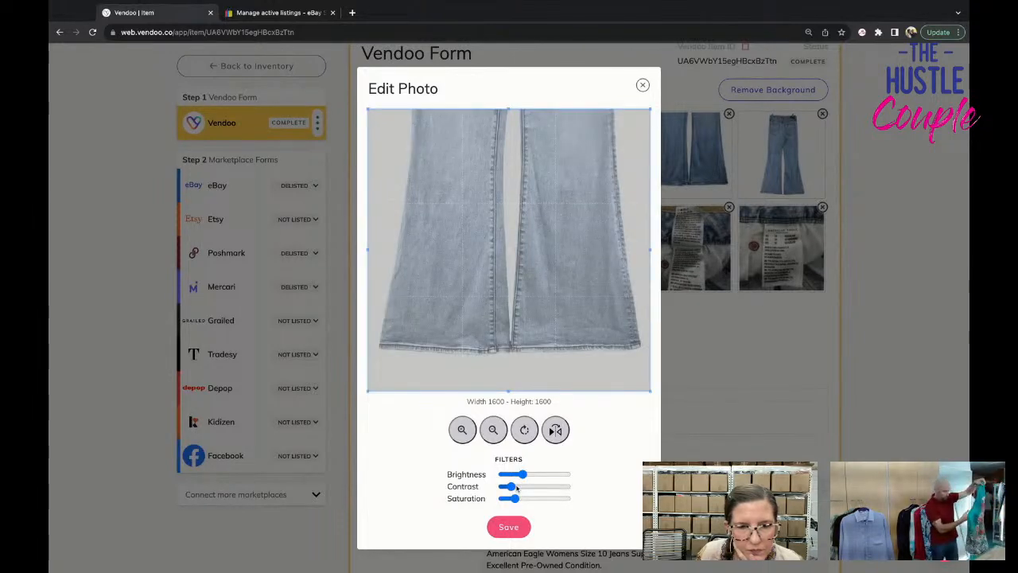
pyautogui.click(517, 487)
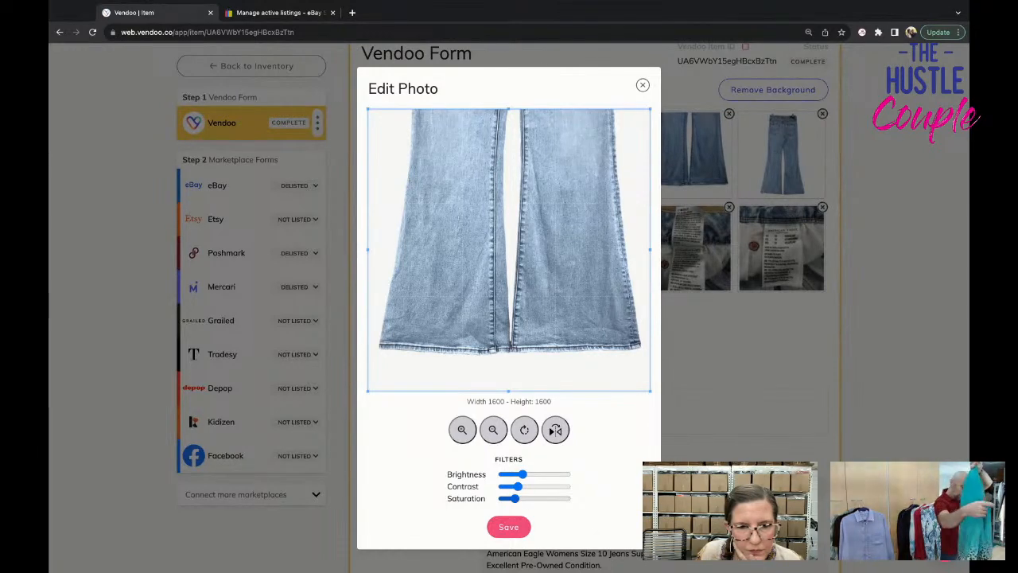
pyautogui.moveTo(515, 499); pyautogui.dragTo(517, 499)
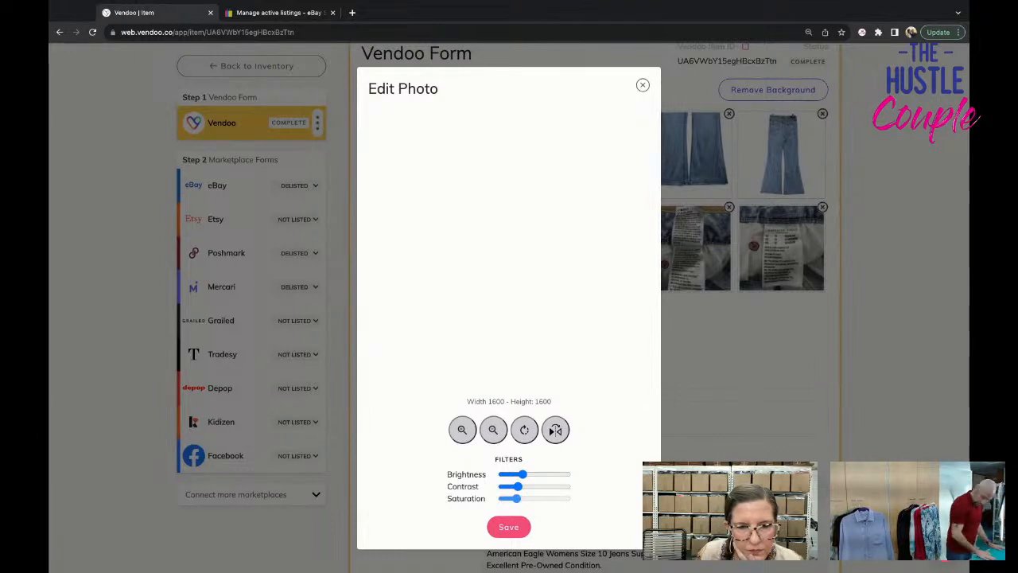
pyautogui.moveTo(517, 498); pyautogui.dragTo(515, 499)
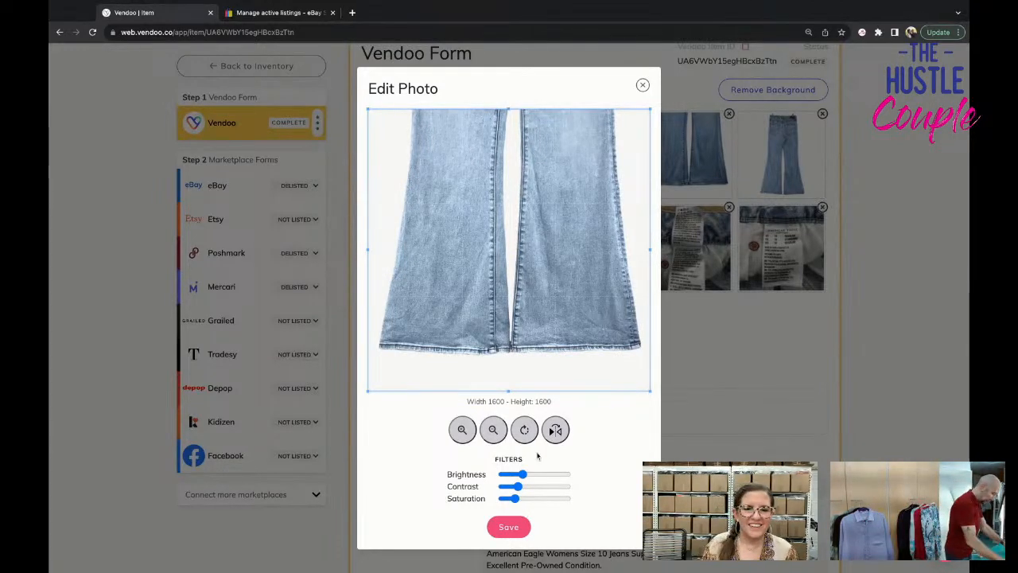
pyautogui.moveTo(522, 474); pyautogui.dragTo(541, 475)
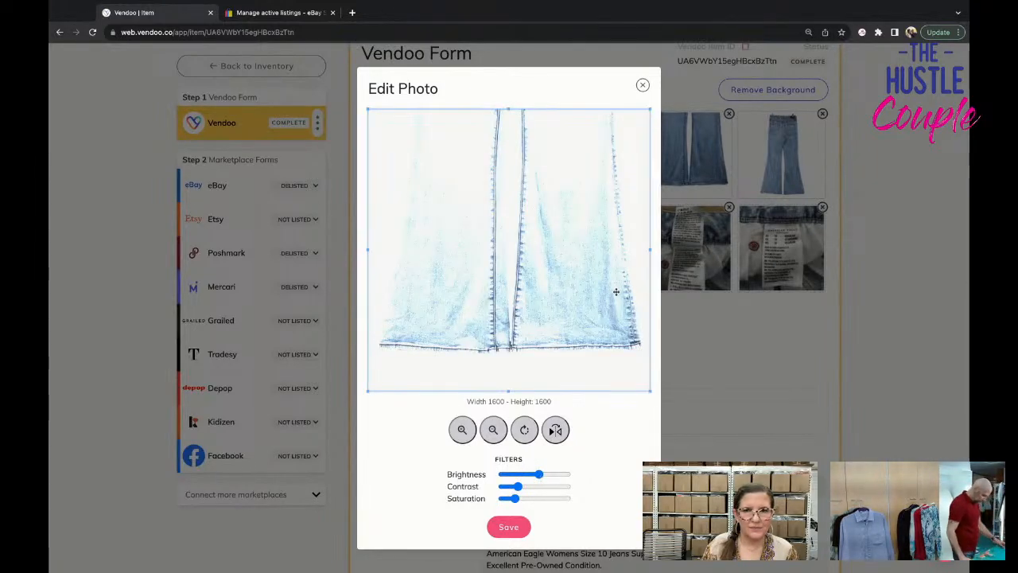
pyautogui.click(643, 86)
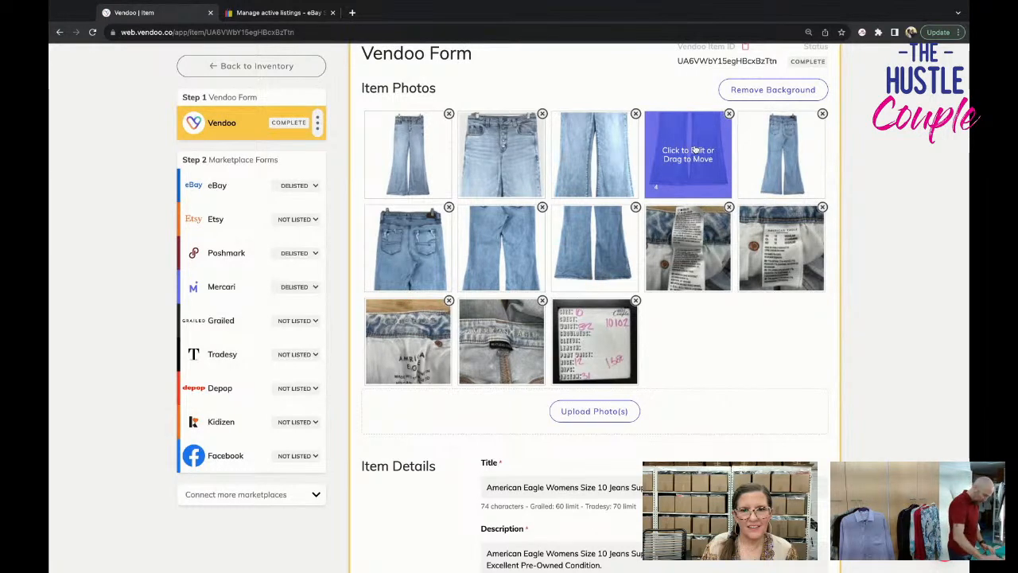
# Delete the front hem close-up photo, and save the full-length back photo with lower saturation and slightly higher brightness.
pyautogui.click(728, 113)
pyautogui.click(725, 114)
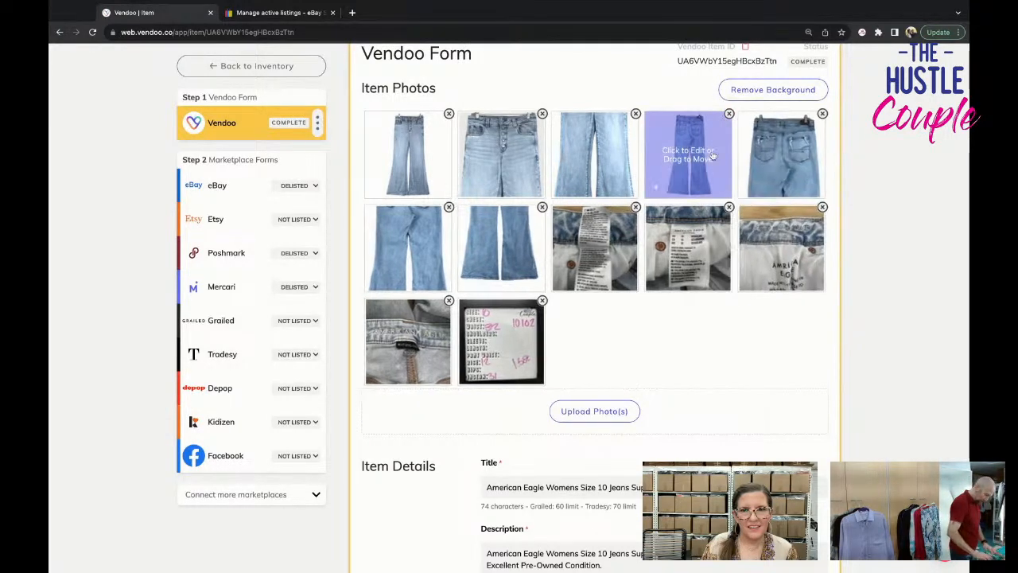
pyautogui.click(713, 155)
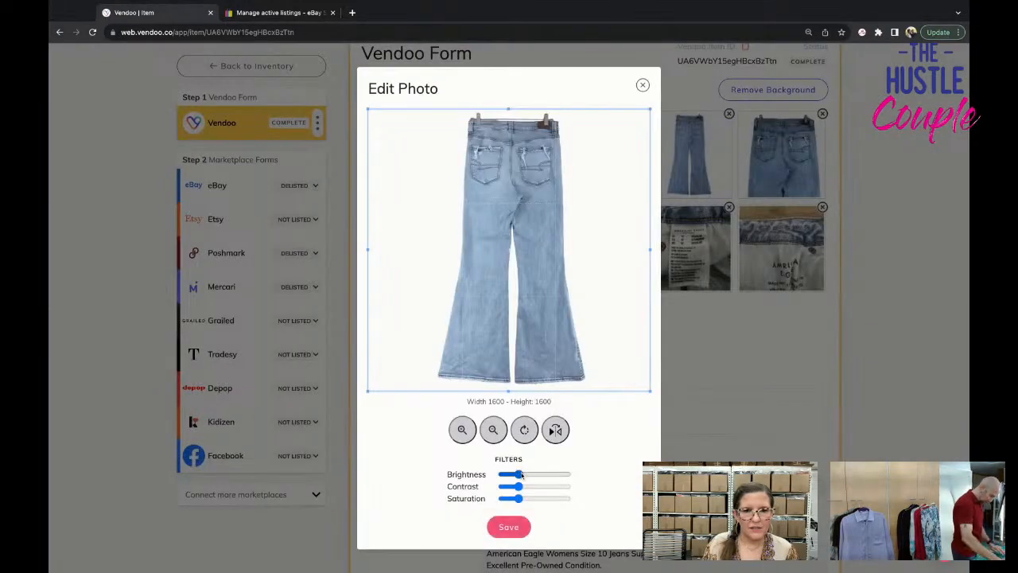
pyautogui.click(514, 499)
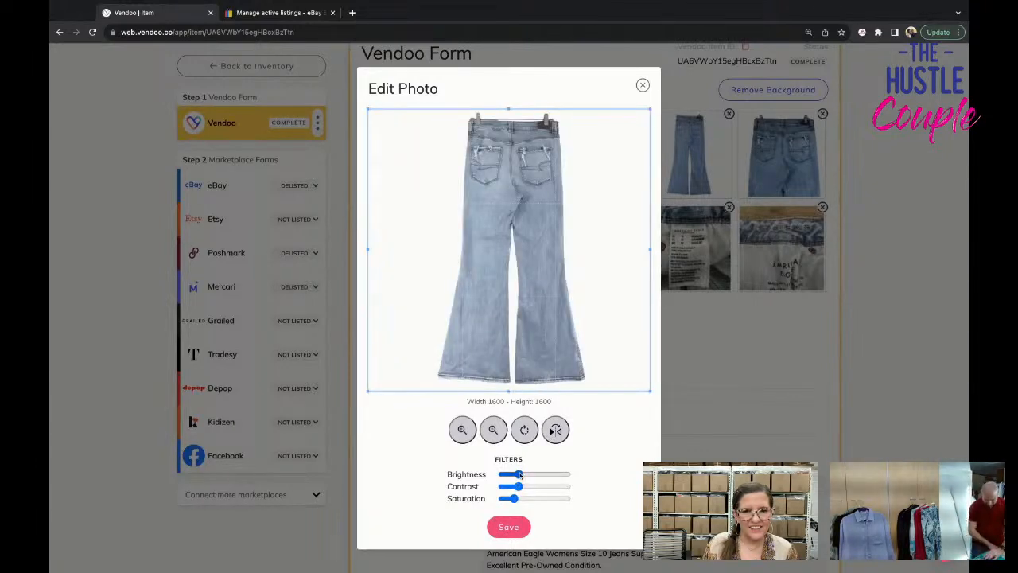
pyautogui.click(521, 475)
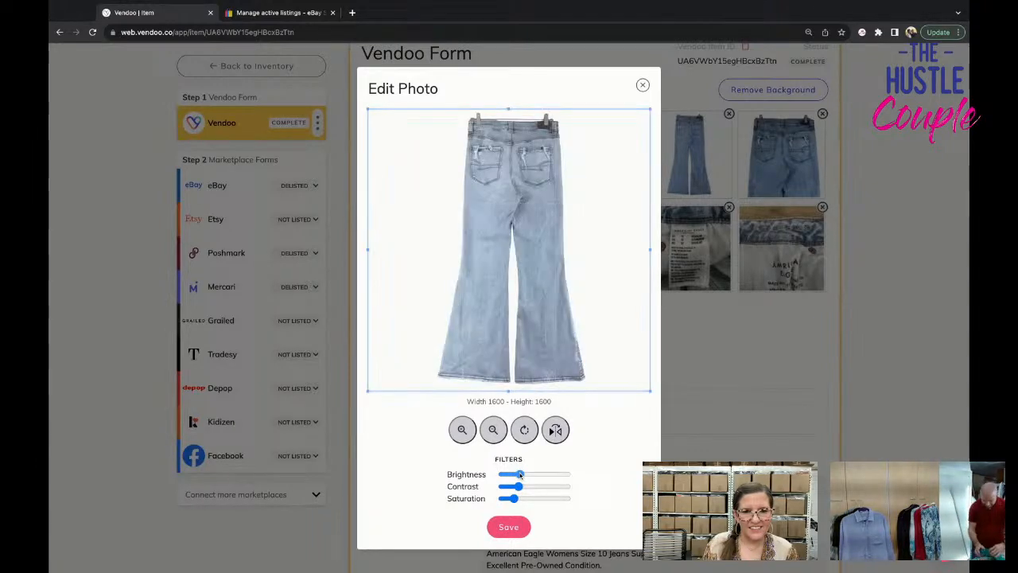
pyautogui.click(508, 526)
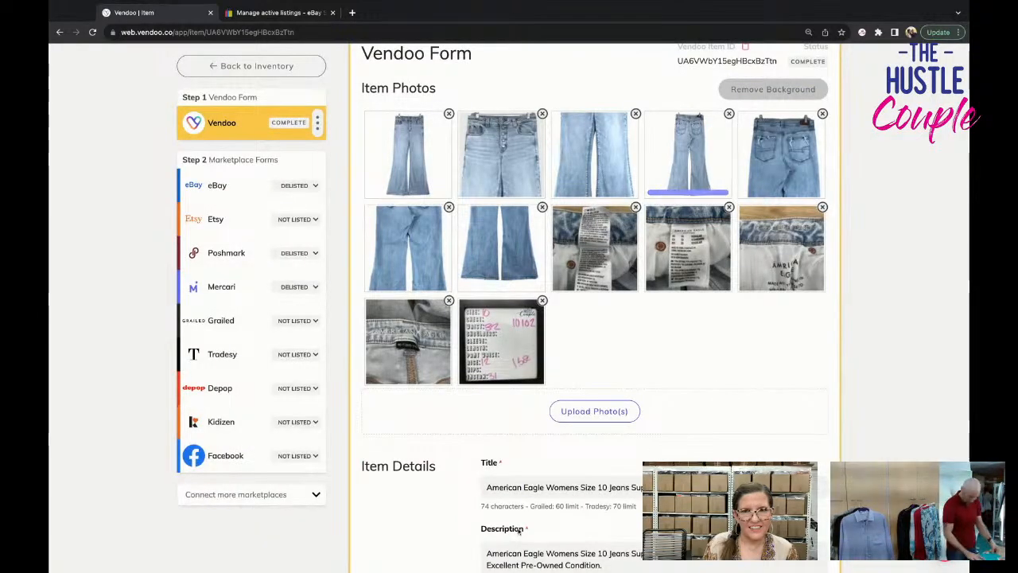
# Edit the jeans' back pocket close-up with lower saturation and higher brightness, and save the edited photo.
pyautogui.click(784, 153)
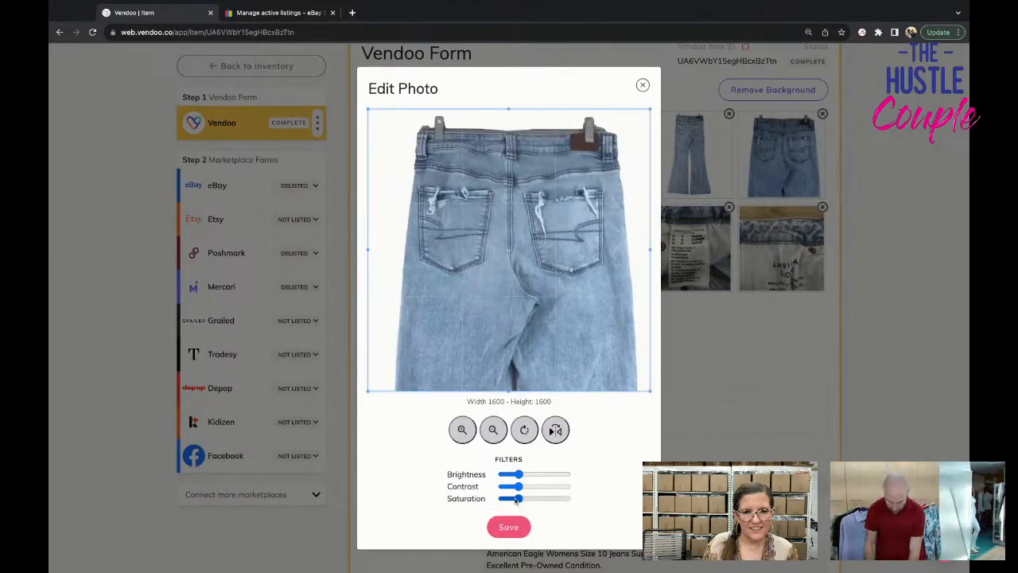
pyautogui.moveTo(516, 498); pyautogui.dragTo(525, 474)
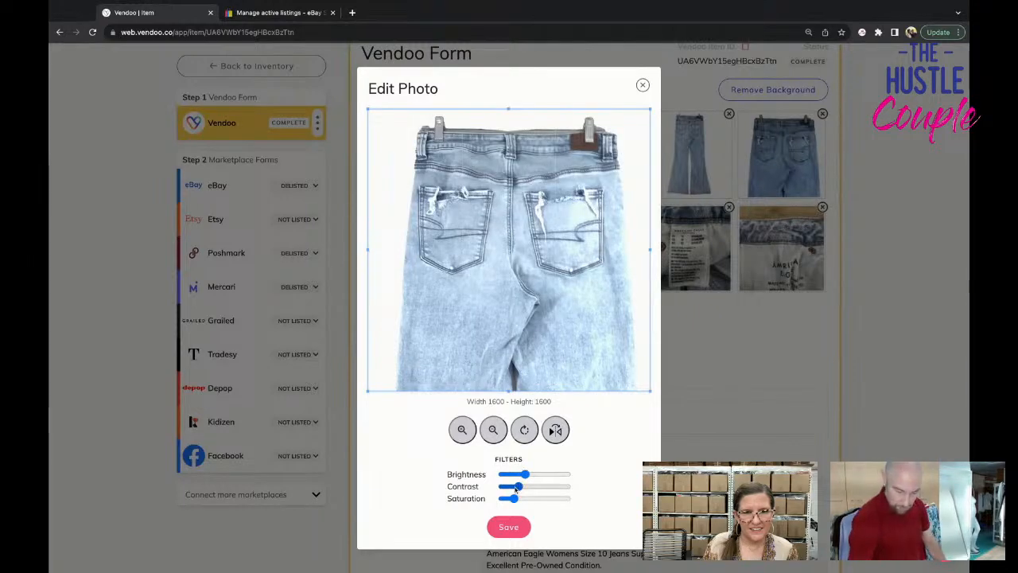
pyautogui.moveTo(515, 499); pyautogui.dragTo(523, 475)
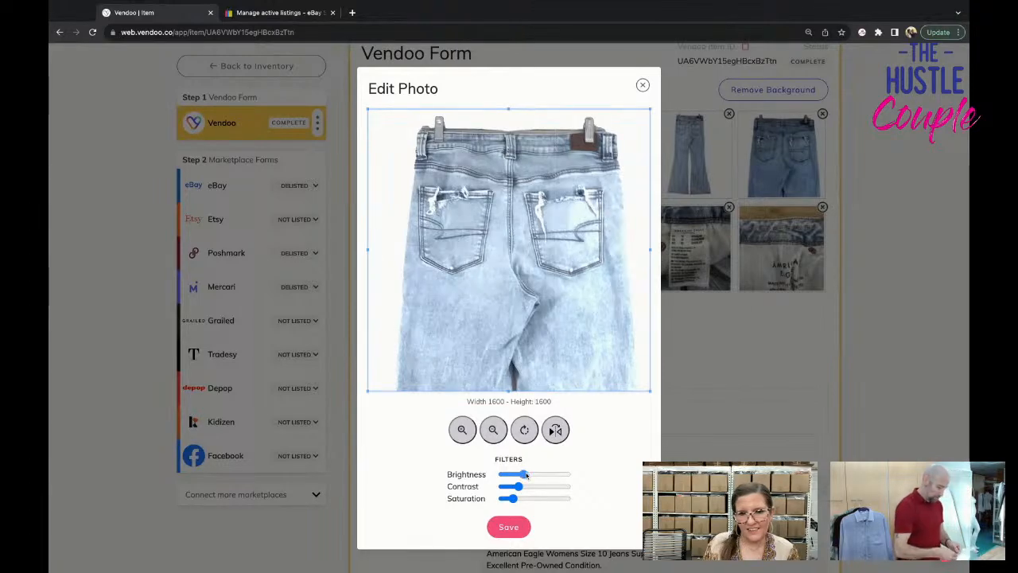
pyautogui.click(509, 526)
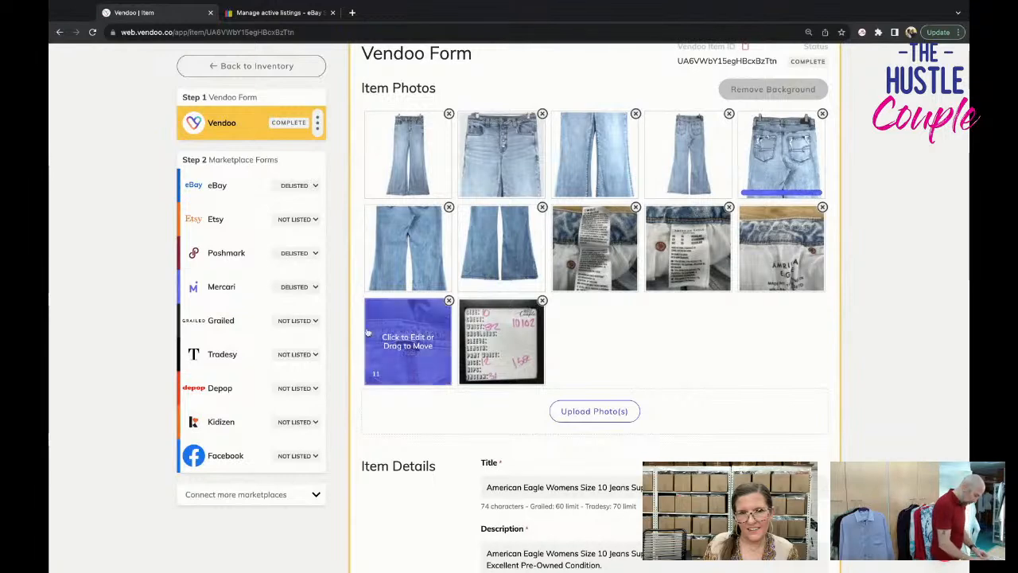
# Edit the jeans' back mid-leg and back hem close-ups with lower saturation and slightly higher brightness, saving each photo.
pyautogui.click(407, 247)
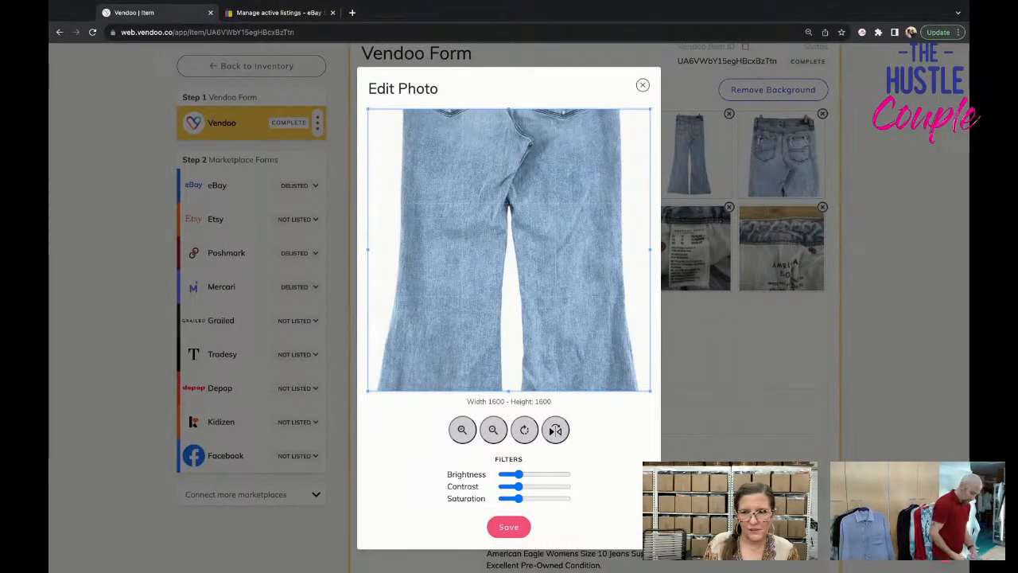
pyautogui.moveTo(517, 473); pyautogui.dragTo(513, 503)
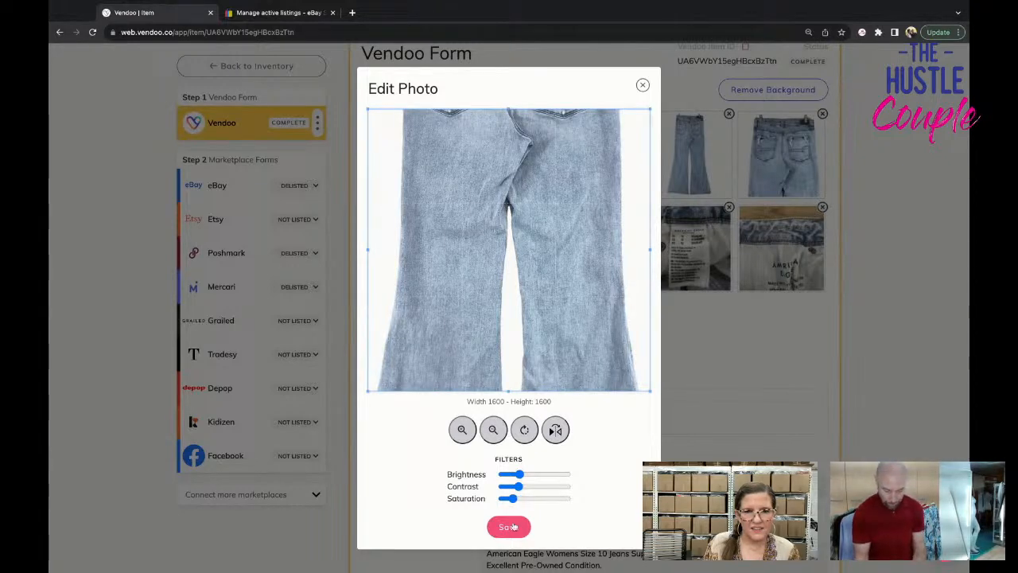
pyautogui.click(510, 525)
pyautogui.click(504, 263)
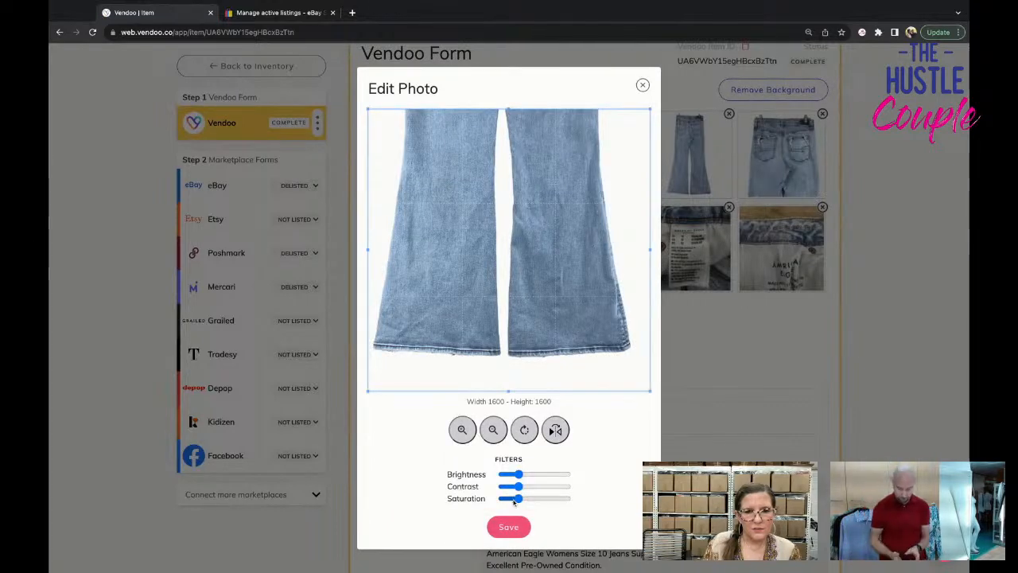
pyautogui.moveTo(514, 502); pyautogui.dragTo(521, 475)
pyautogui.click(518, 526)
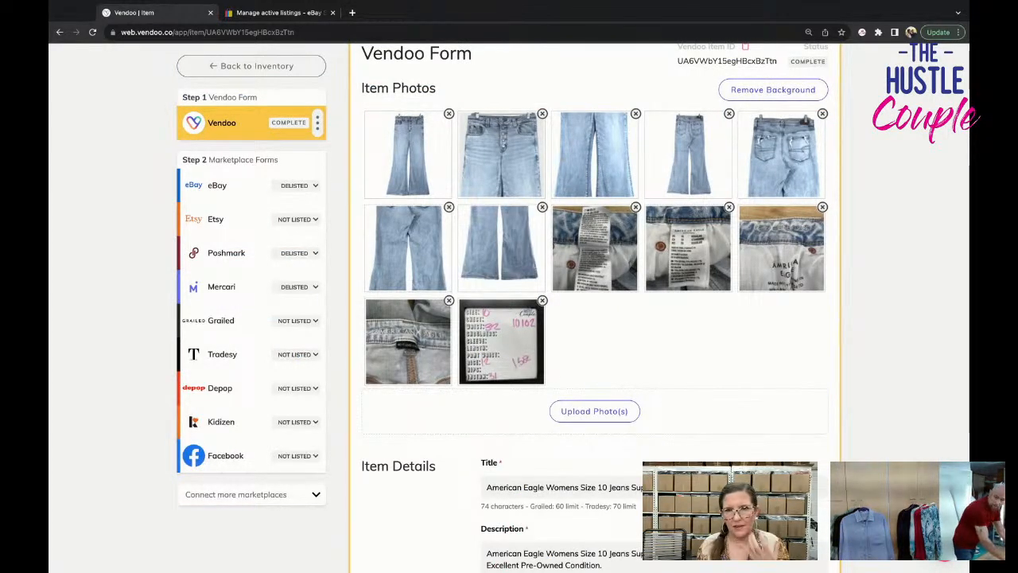
# Save the jeans' Vendoo form with the colour-corrected photos.
pyautogui.scroll(-5, 594, 305)
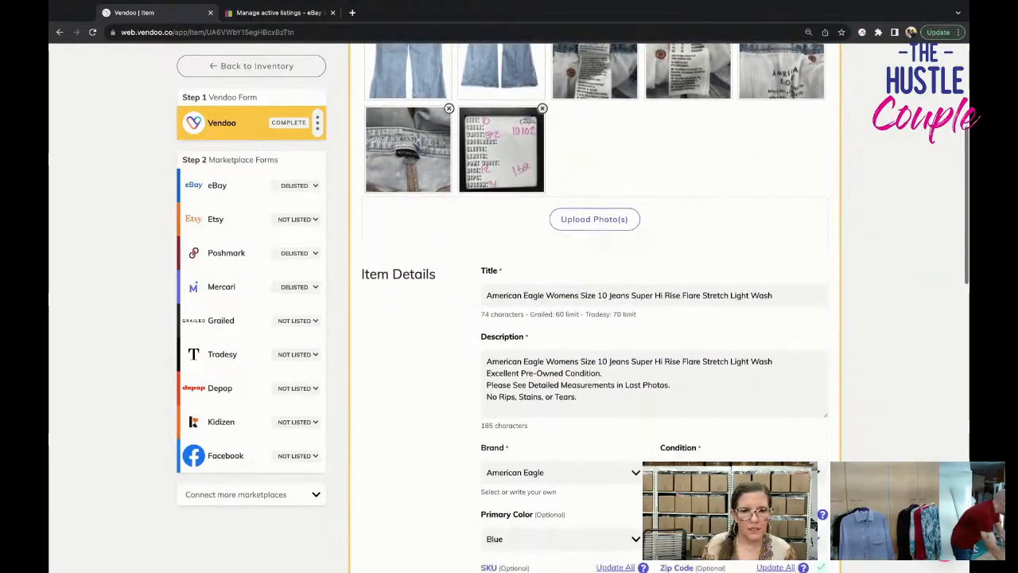
pyautogui.scroll(-10, 594, 305)
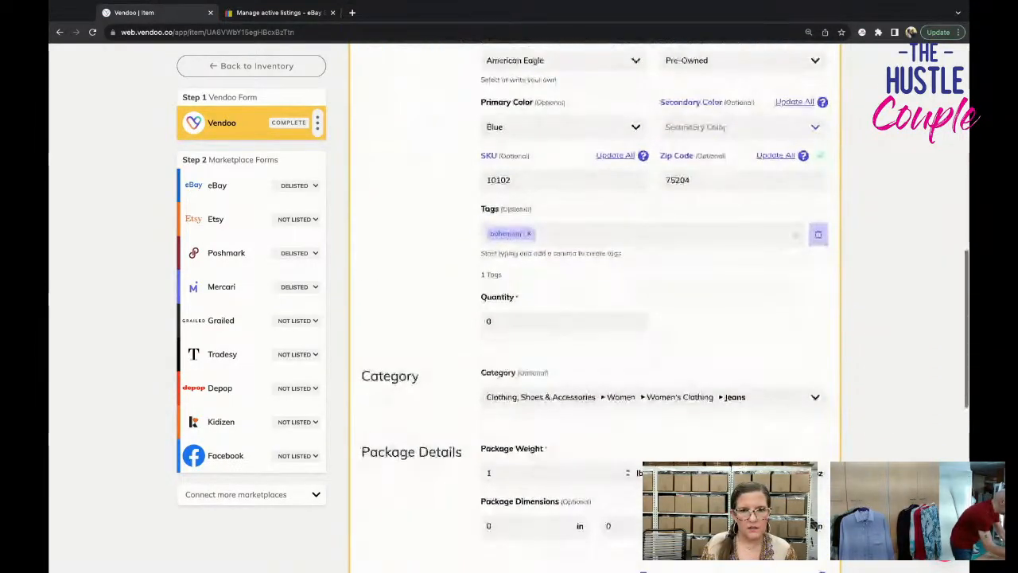
pyautogui.scroll(-7, 587, 452)
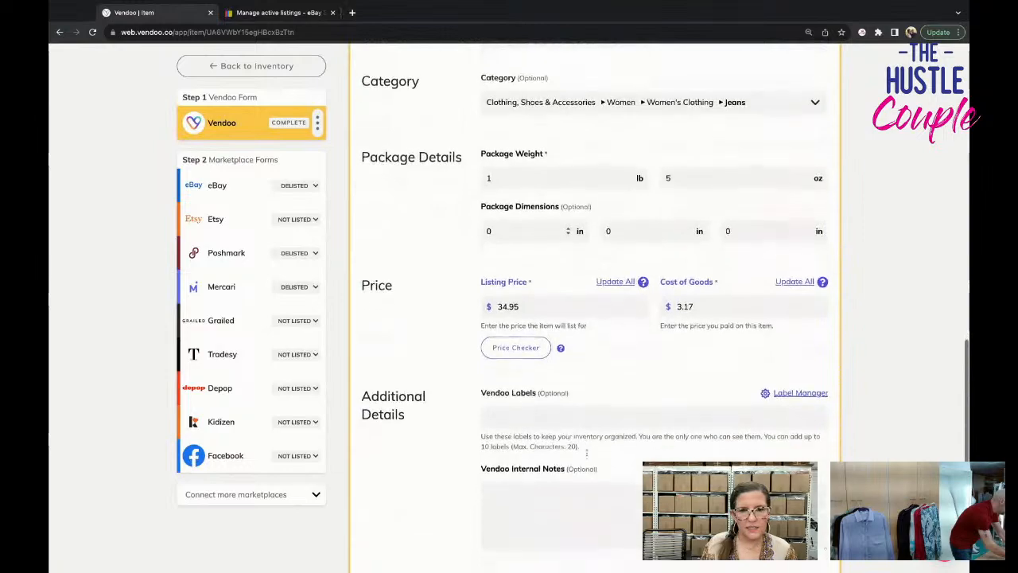
pyautogui.scroll(-4, 587, 452)
pyautogui.click(406, 432)
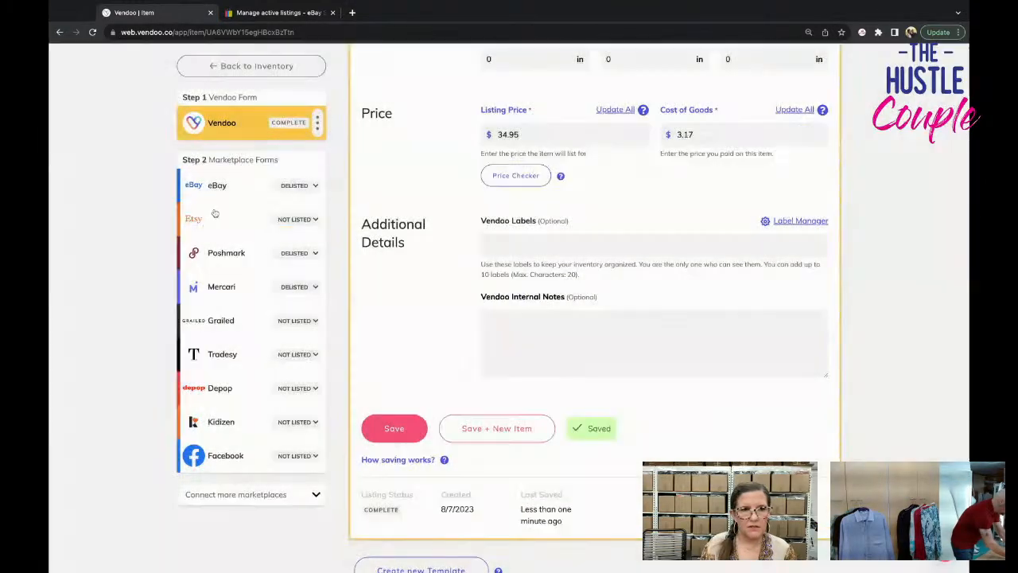
# Set the jeans' quantity to 1 on the main Vendoo form and save it.
pyautogui.click(214, 189)
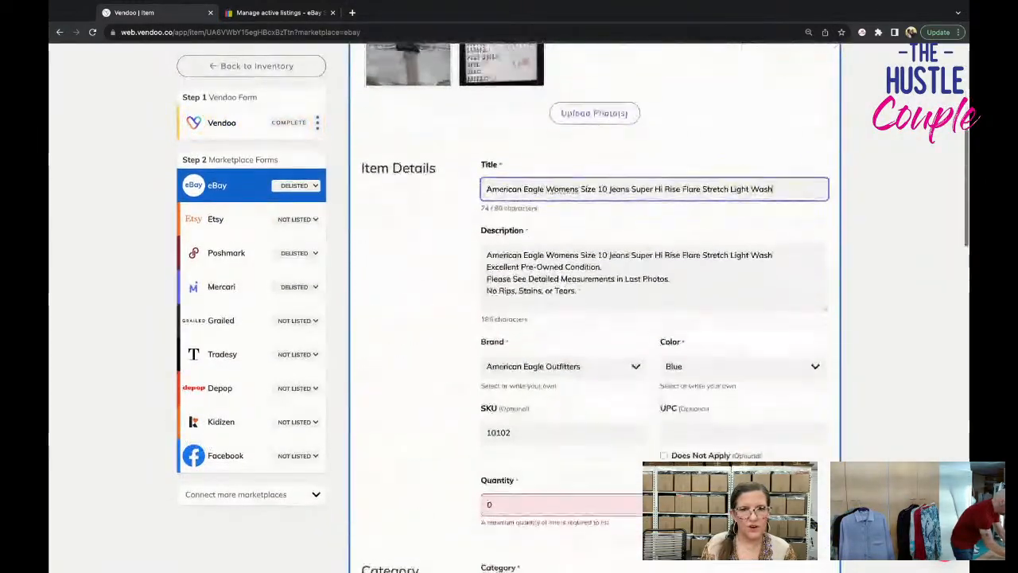
pyautogui.click(245, 133)
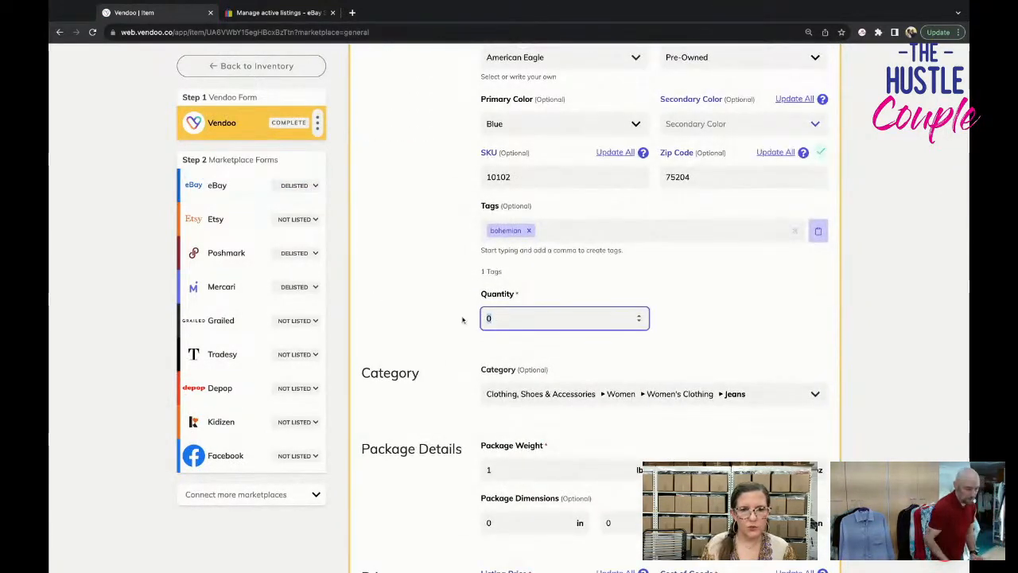
pyautogui.scroll(-5, 507, 363)
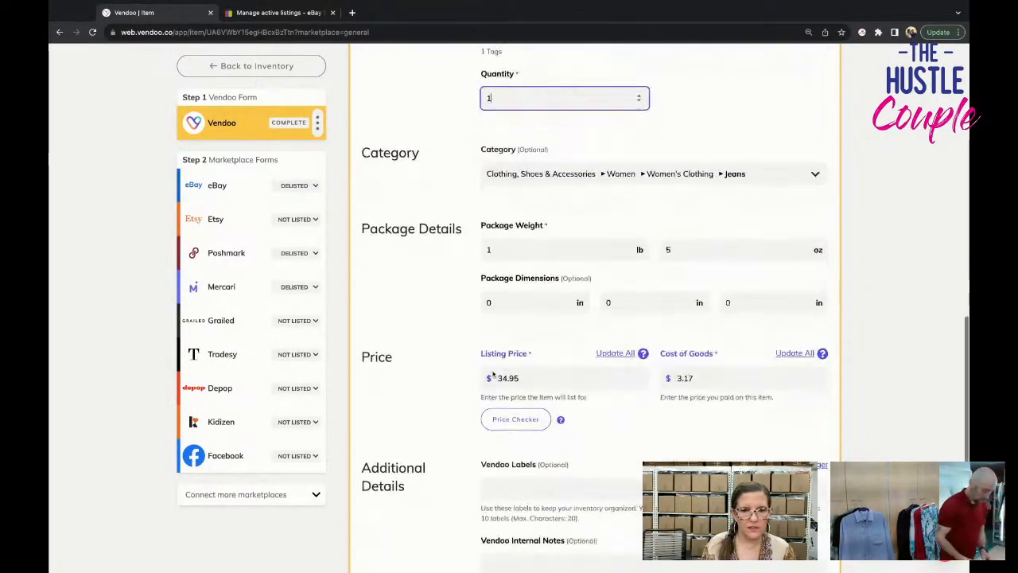
pyautogui.click(424, 487)
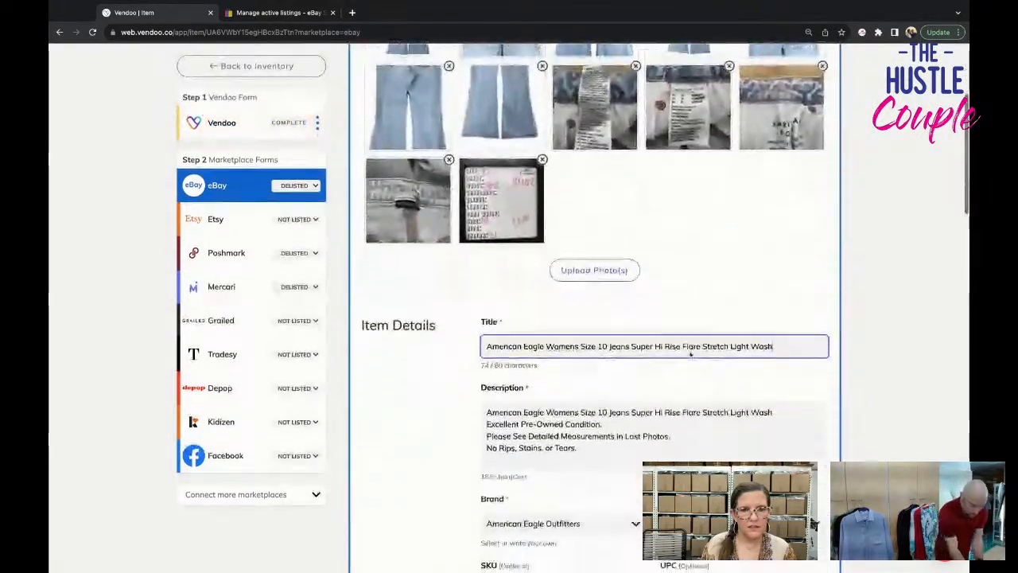
# Show and check the optional fields on the jeans' eBay form, and relist the item on eBay.
pyautogui.scroll(-4, 589, 318)
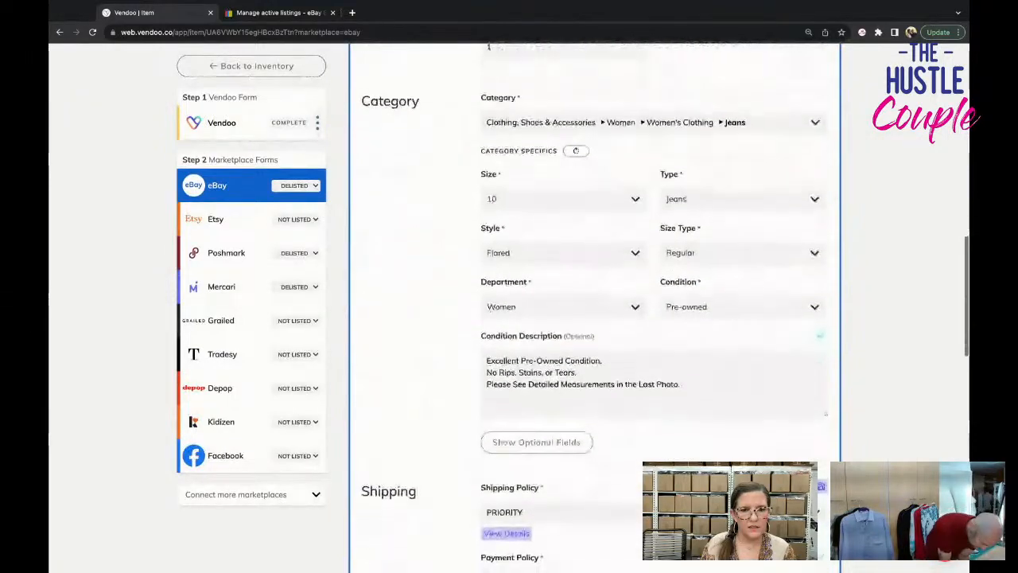
pyautogui.click(536, 269)
pyautogui.scroll(-2, 699, 408)
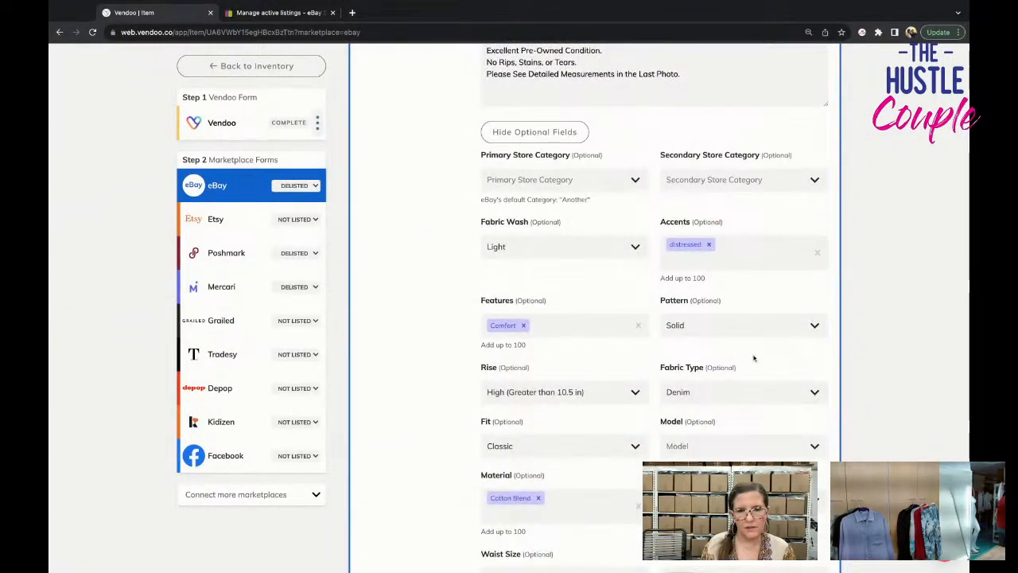
pyautogui.scroll(-1, 755, 359)
pyautogui.scroll(-3, 754, 361)
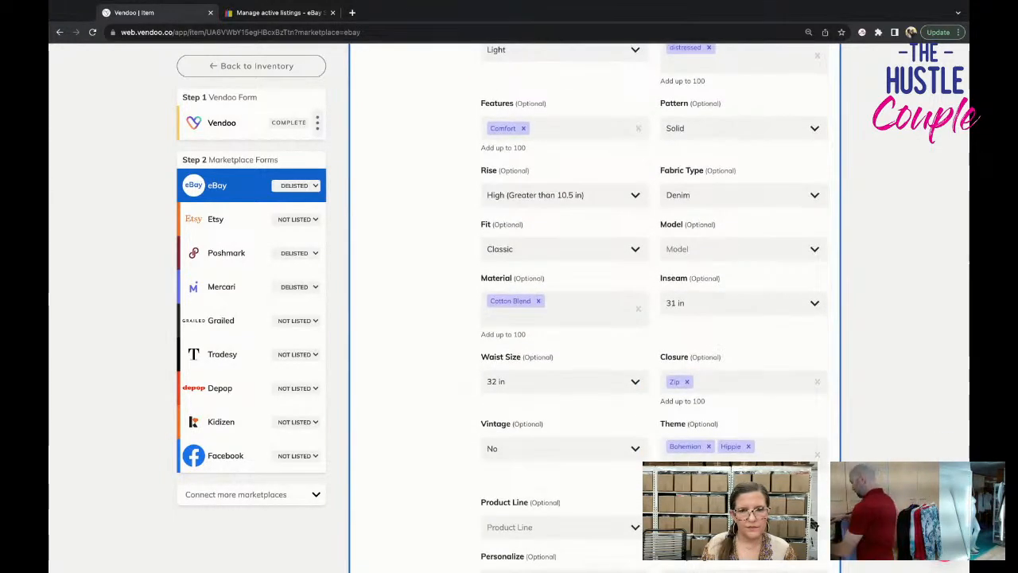
pyautogui.scroll(-3, 755, 361)
pyautogui.scroll(-14, 754, 361)
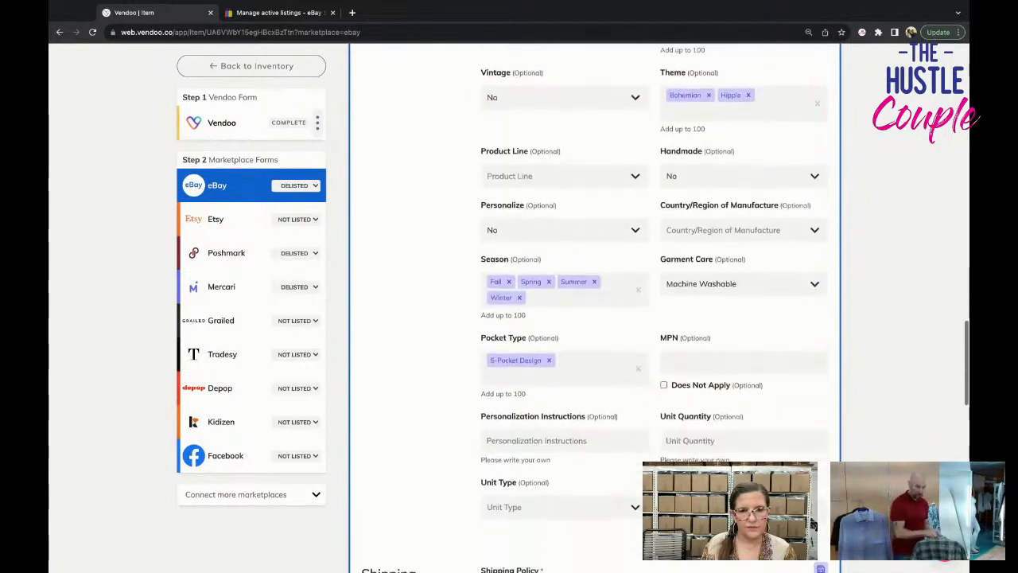
pyautogui.scroll(-16, 460, 352)
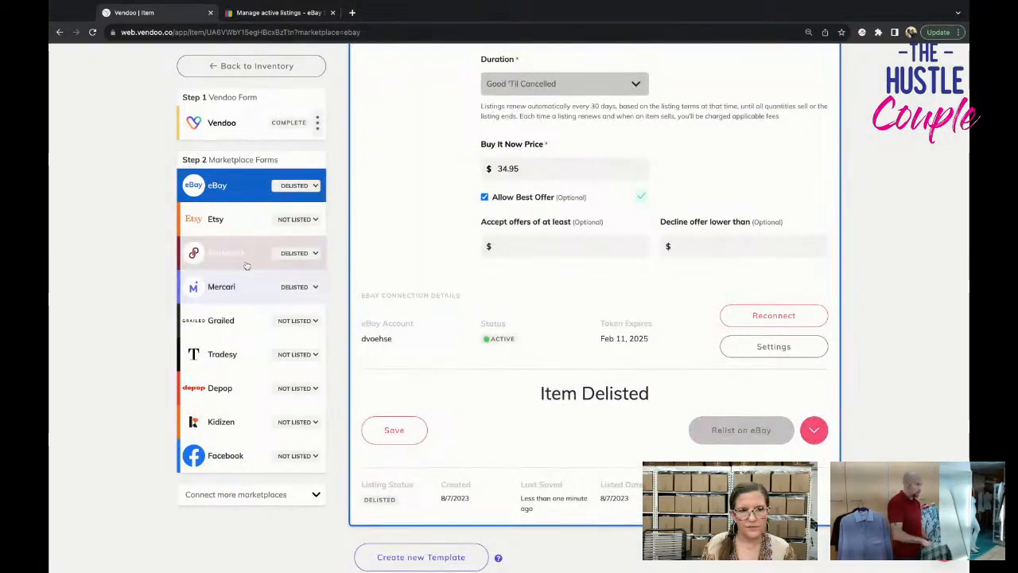
# Set discounted shipping to No Discount on the jeans' Poshmark form, and relist the item on Poshmark.
pyautogui.click(226, 253)
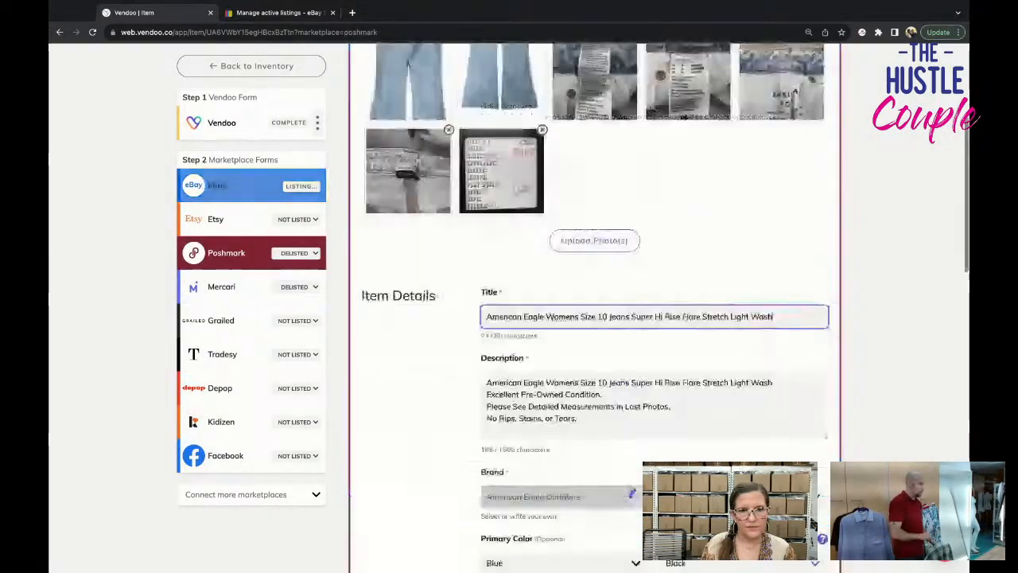
pyautogui.scroll(-2, 690, 409)
pyautogui.scroll(-7, 690, 409)
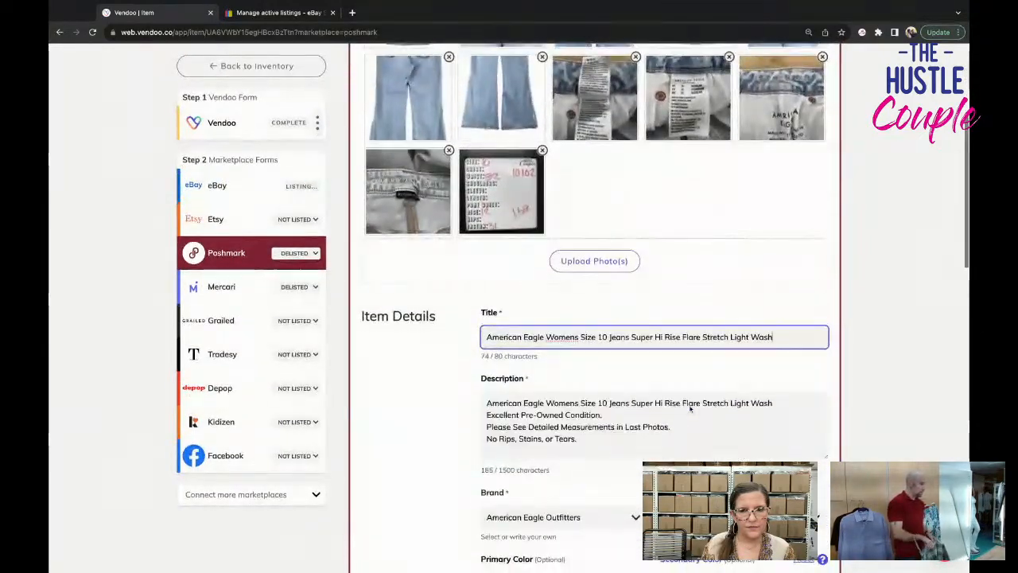
pyautogui.scroll(-10, 689, 409)
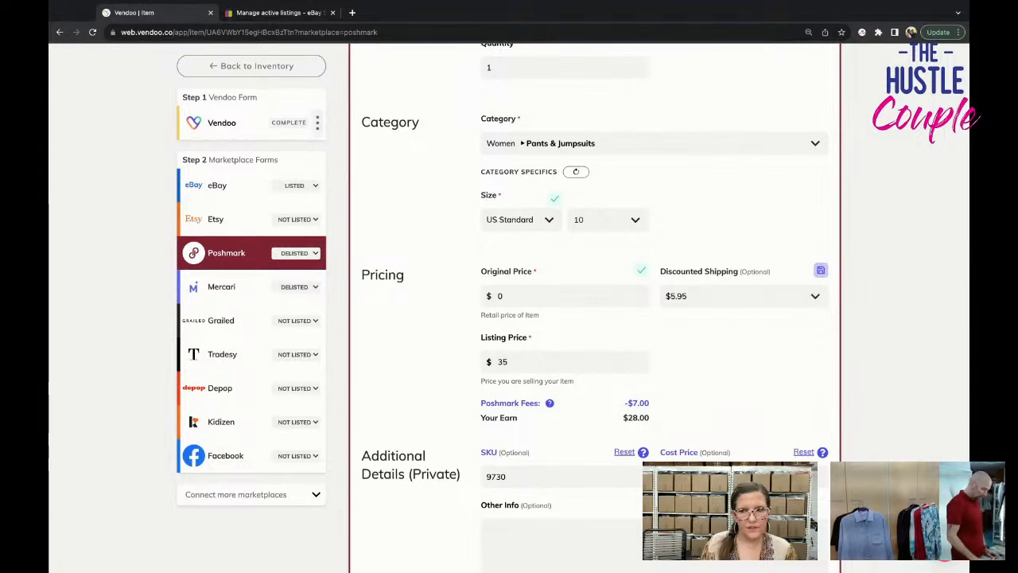
pyautogui.scroll(-1, 713, 246)
pyautogui.click(714, 246)
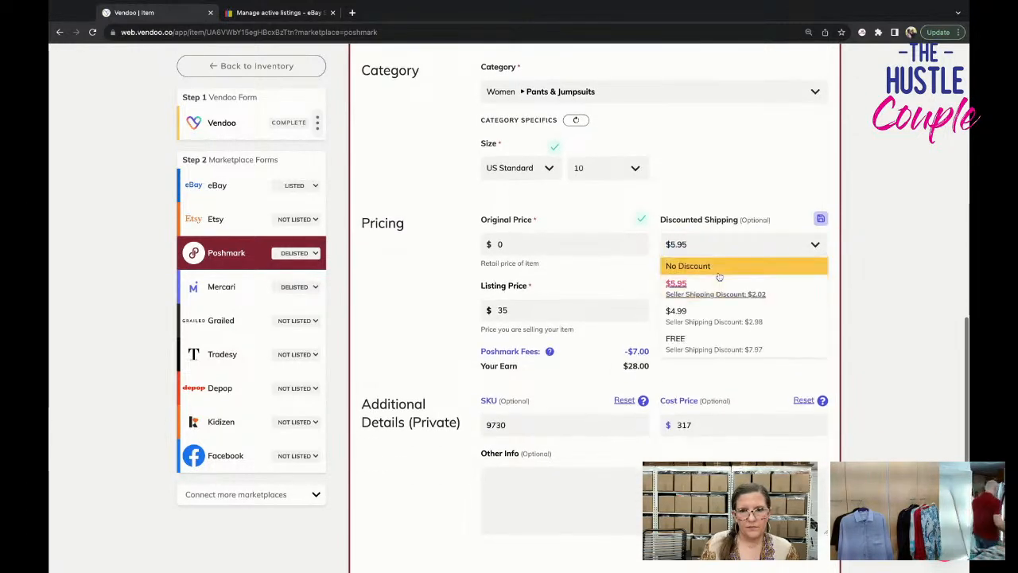
pyautogui.click(715, 263)
pyautogui.scroll(-5, 720, 374)
pyautogui.click(724, 421)
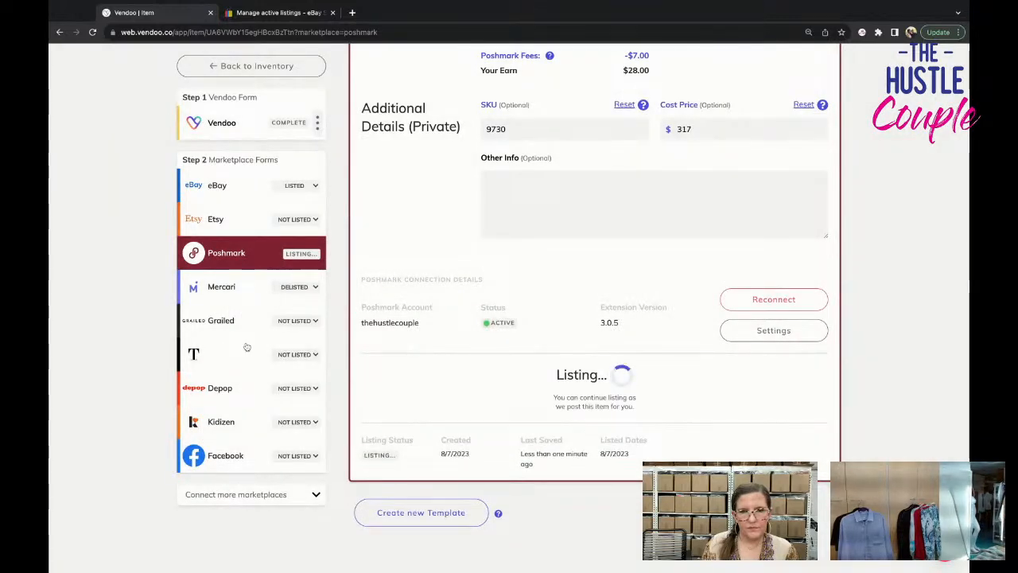
# Move the back hem photo ahead of the measurement card on the Mercari form, and relist the jeans on Mercari.
pyautogui.click(223, 287)
pyautogui.scroll(-2, 558, 381)
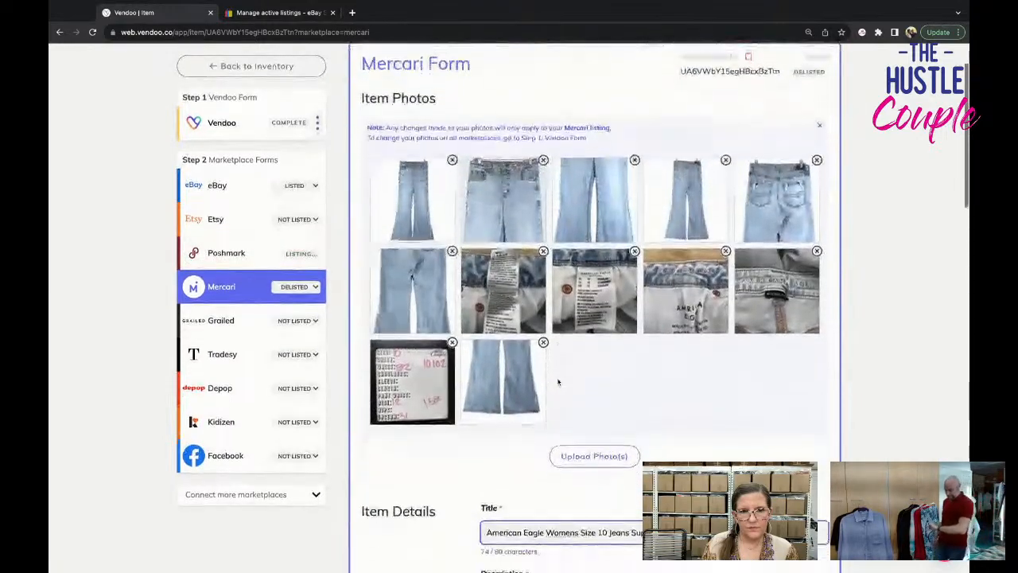
pyautogui.scroll(-4, 557, 387)
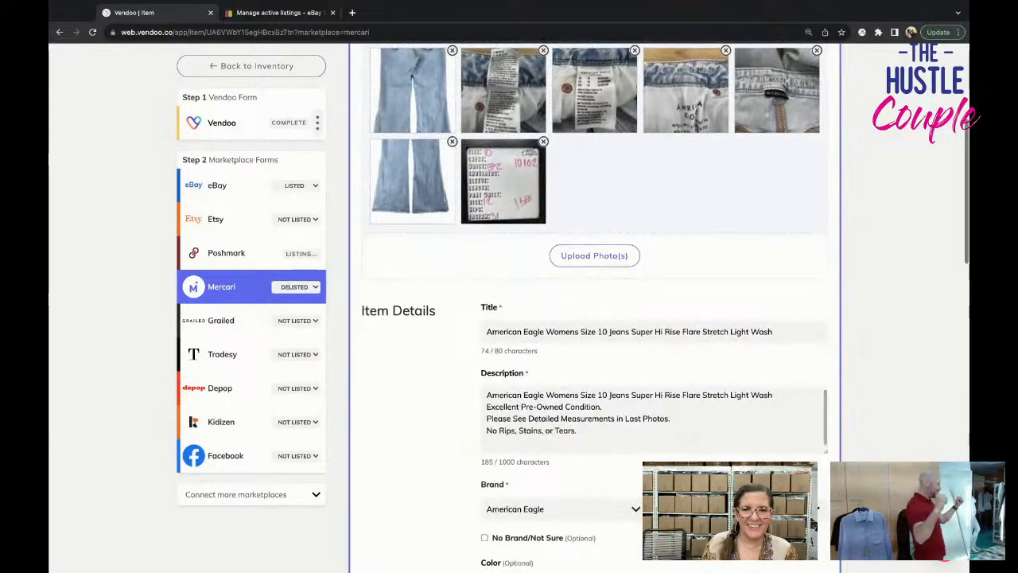
pyautogui.scroll(-10, 562, 389)
pyautogui.scroll(-12, 562, 389)
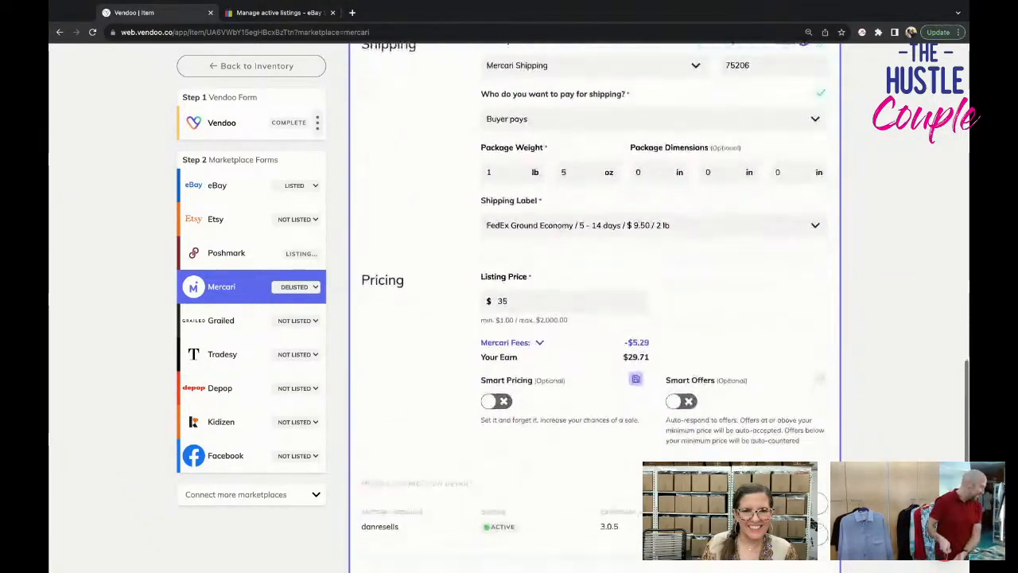
pyautogui.scroll(-6, 726, 381)
pyautogui.click(726, 381)
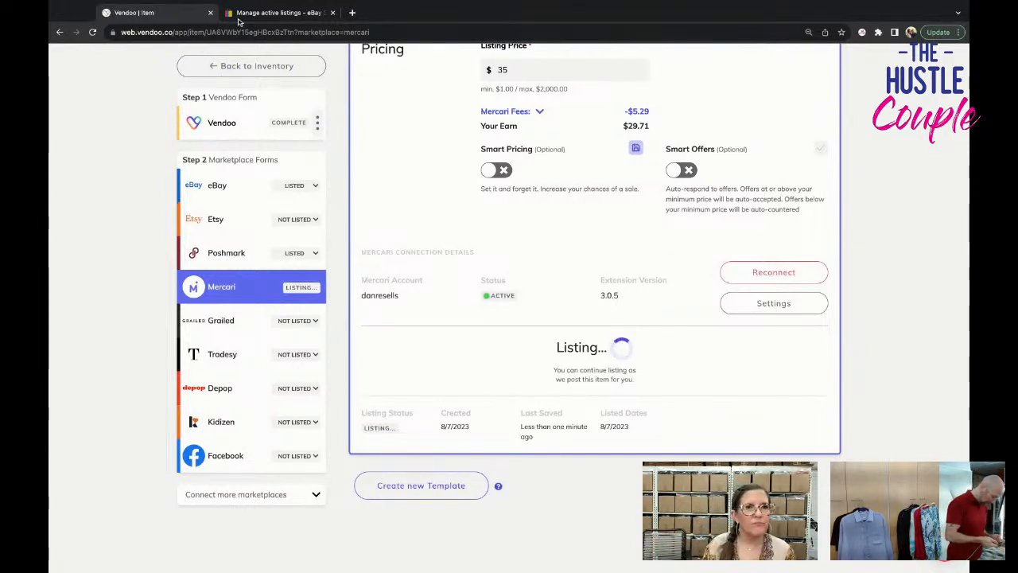
# Return to the inventory and replace the search text with "vince".
pyautogui.click(247, 70)
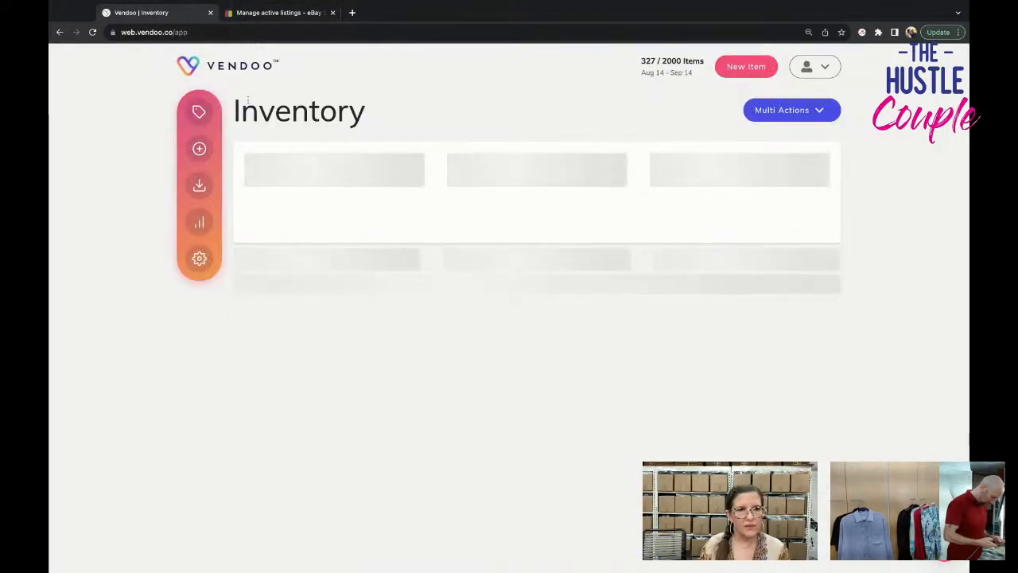
pyautogui.doubleClick(287, 187)
pyautogui.press('BackSpace')
pyautogui.press('BackSpace')
pyautogui.press('BackSpace')
pyautogui.press('BackSpace')
pyautogui.press('BackSpace')
pyautogui.press('BackSpace')
pyautogui.press('BackSpace')
pyautogui.press('BackSpace')
pyautogui.press('BackSpace')
pyautogui.press('BackSpace')
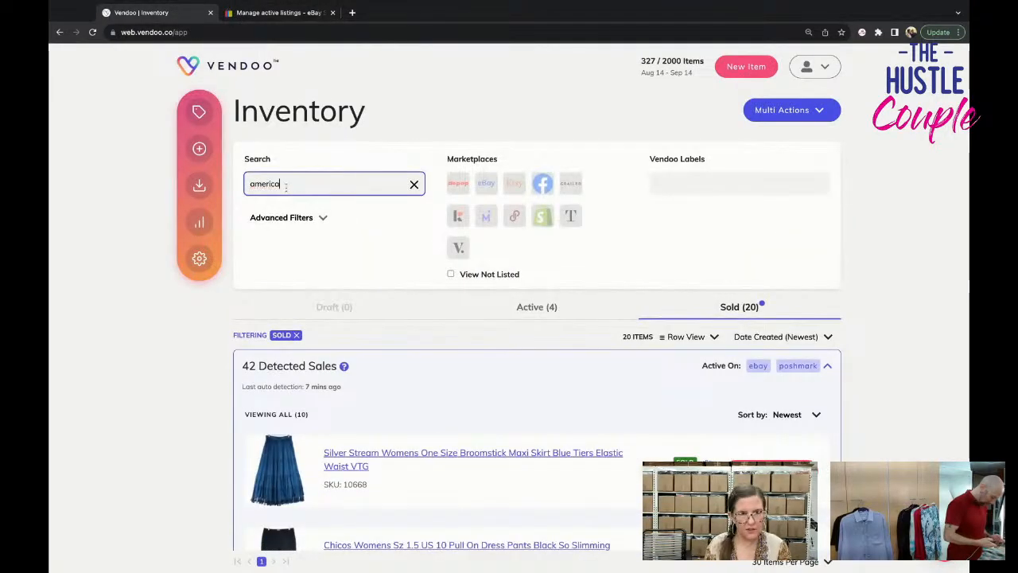
pyautogui.write('vince')
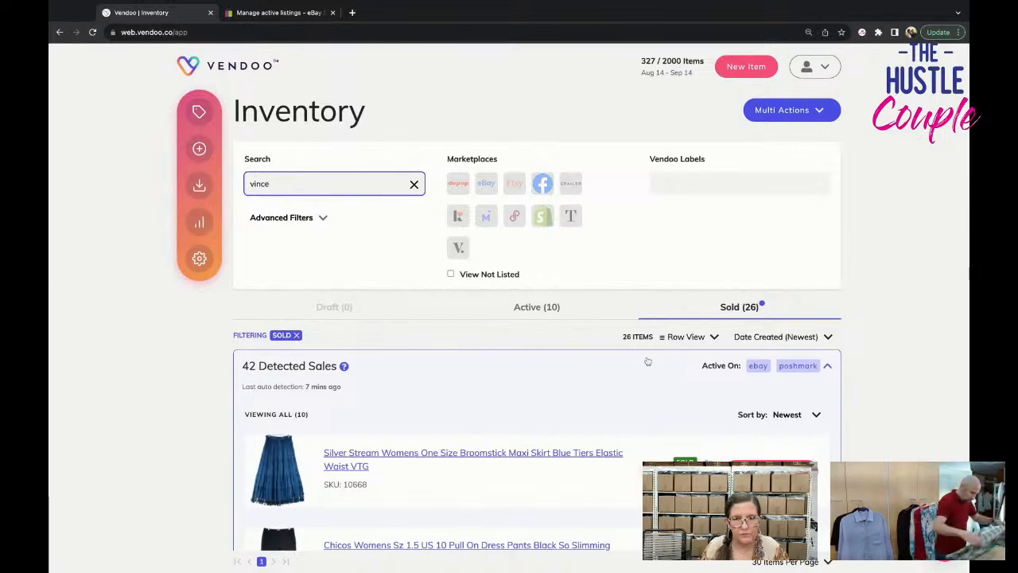
# Open the sold Vince women's size XS pants from the inventory search results.
pyautogui.scroll(-20, 648, 361)
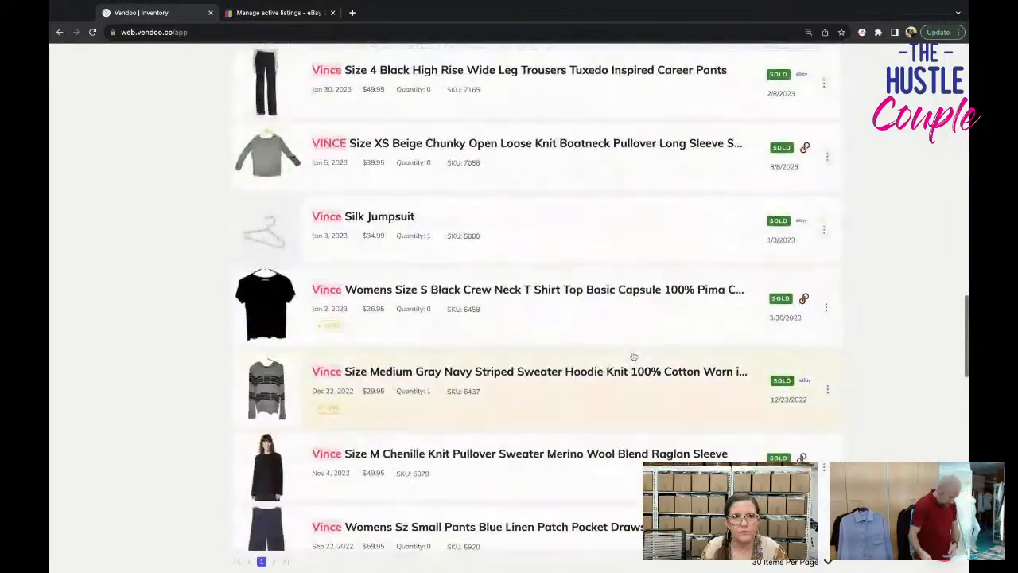
pyautogui.scroll(4, 633, 356)
pyautogui.click(575, 163)
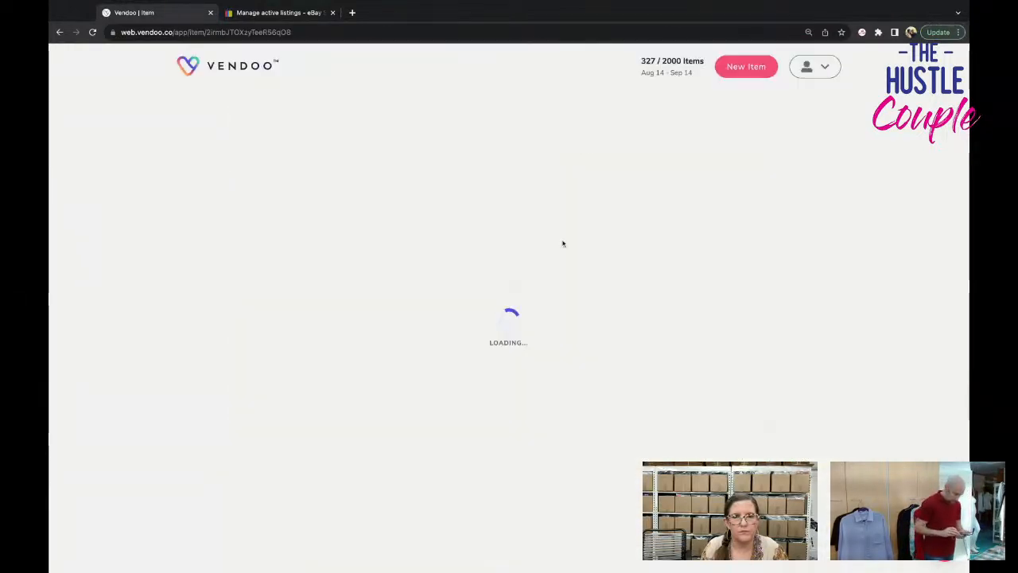
# Open the Vince pants' eBay sale record for editing, and review its sale details and the item photos.
pyautogui.scroll(4, 858, 119)
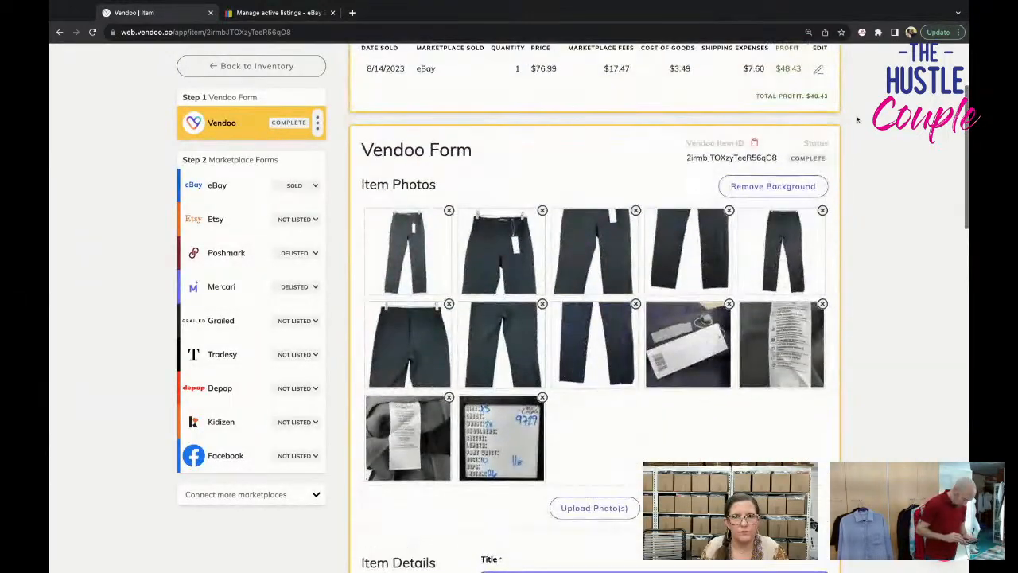
pyautogui.click(819, 71)
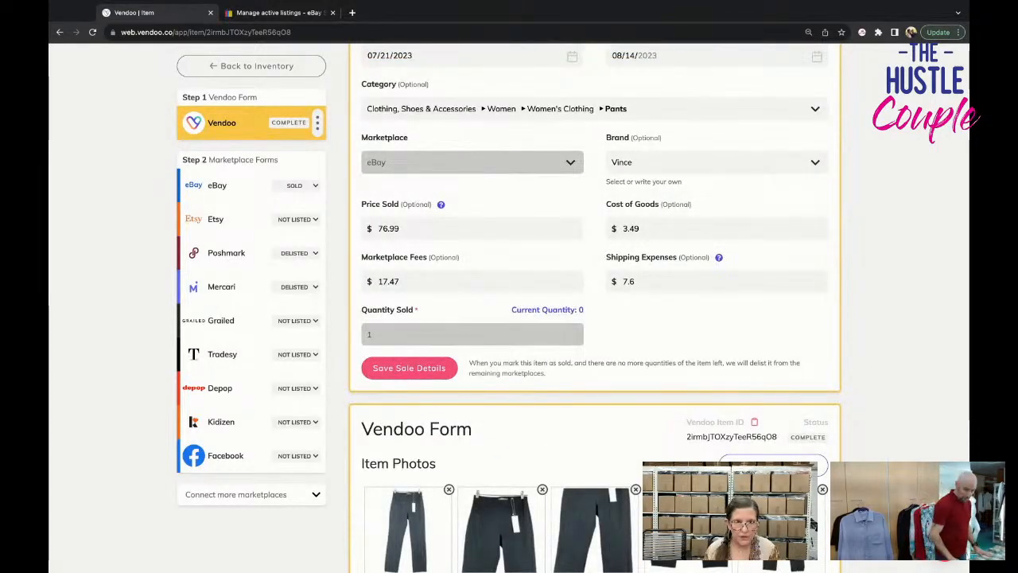
pyautogui.scroll(1, 595, 318)
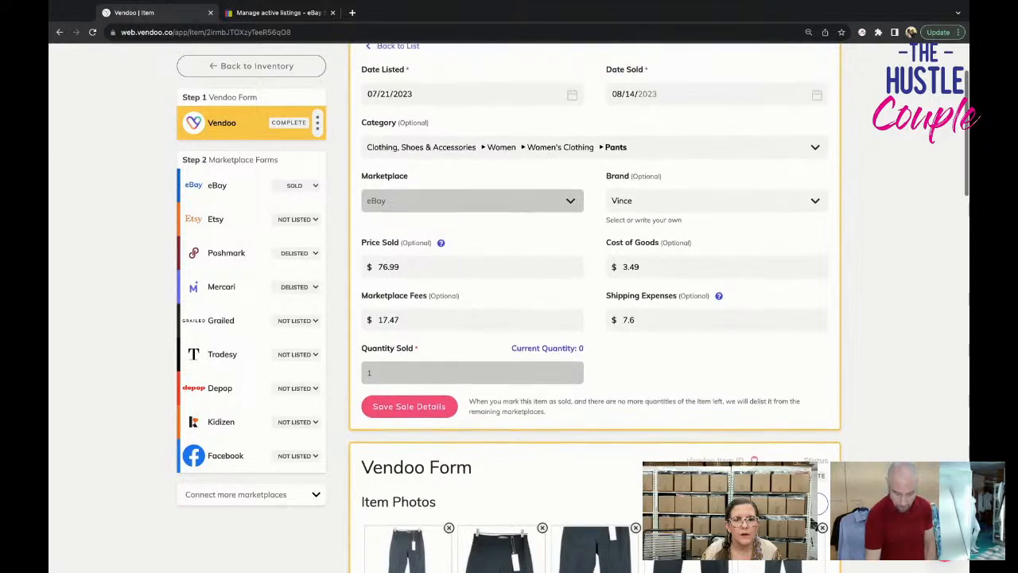
pyautogui.scroll(-4, 595, 318)
pyautogui.scroll(-1, 595, 318)
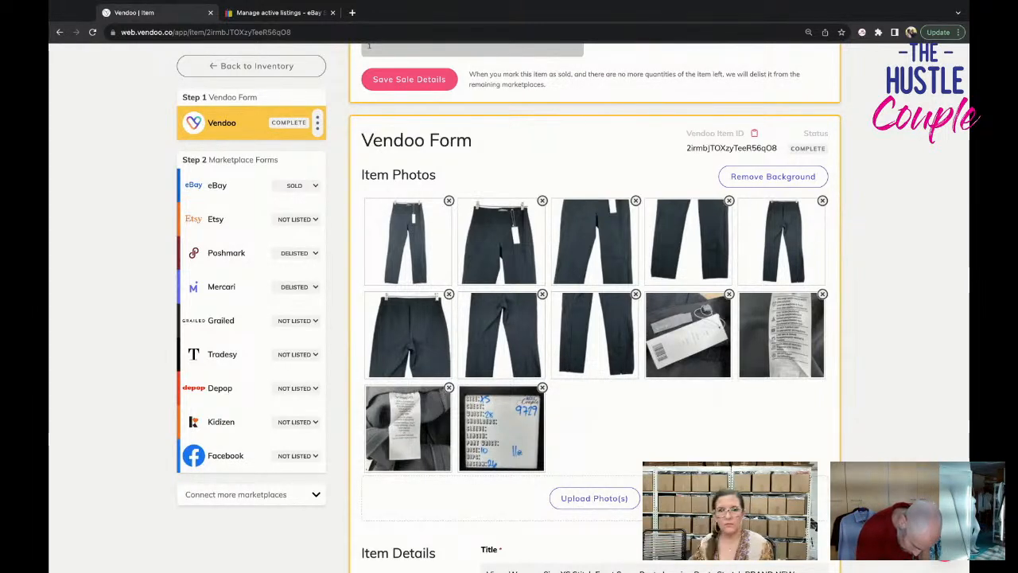
# Delete the eBay sale record of the Vince pants and confirm the deletion.
pyautogui.scroll(-3, 623, 397)
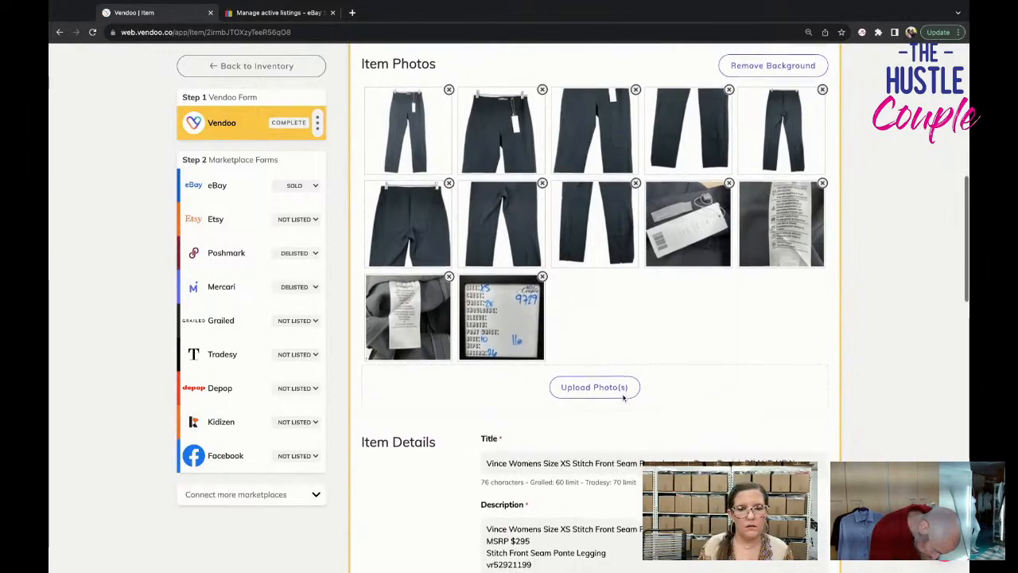
pyautogui.scroll(-4, 623, 398)
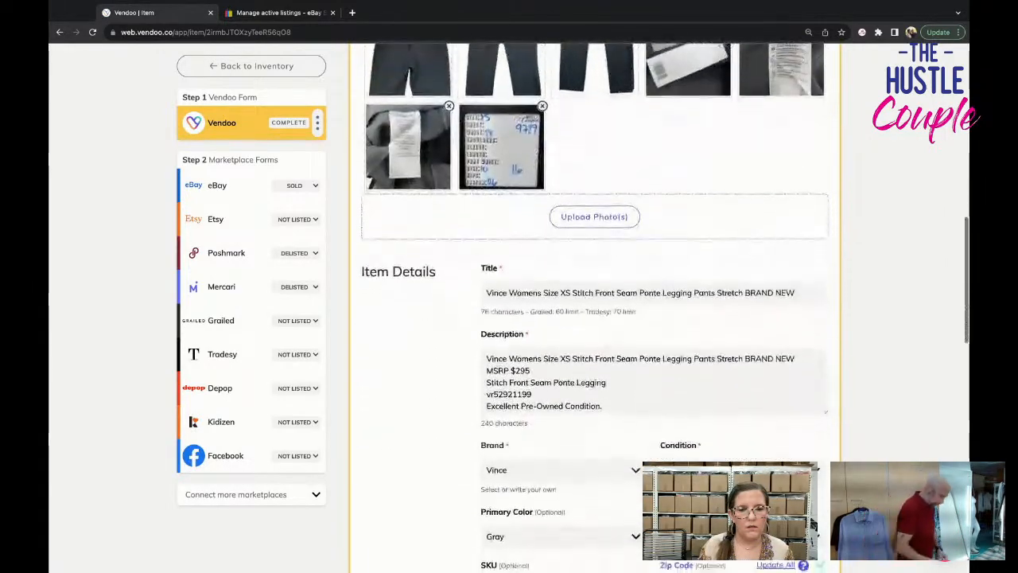
pyautogui.scroll(10, 595, 318)
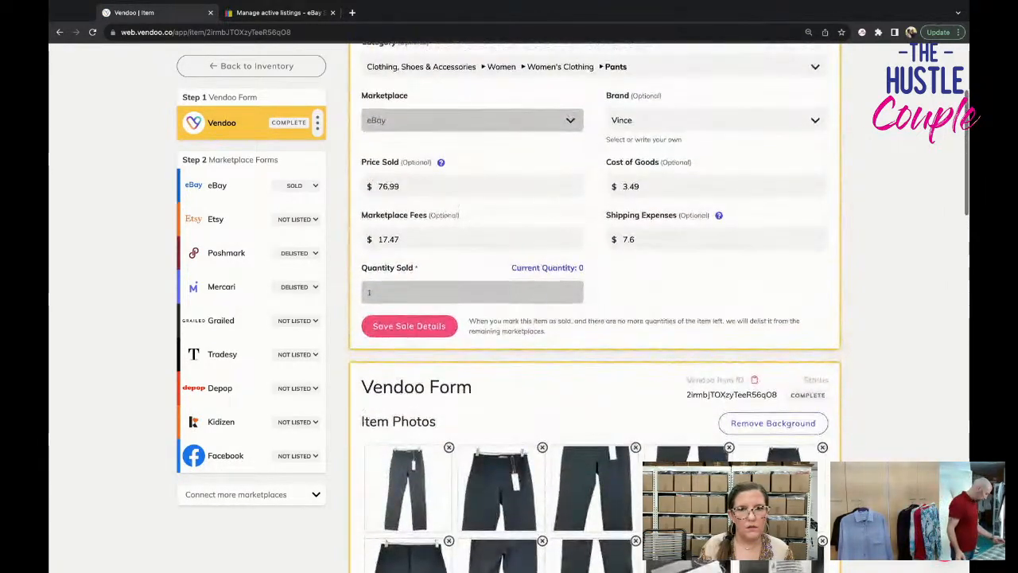
pyautogui.scroll(4, 595, 319)
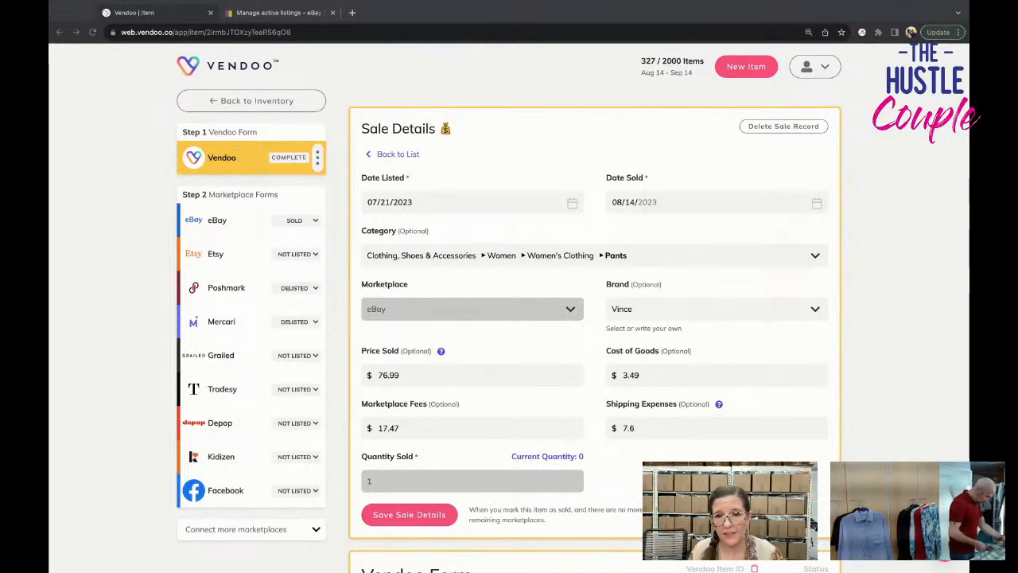
pyautogui.click(813, 129)
pyautogui.click(513, 340)
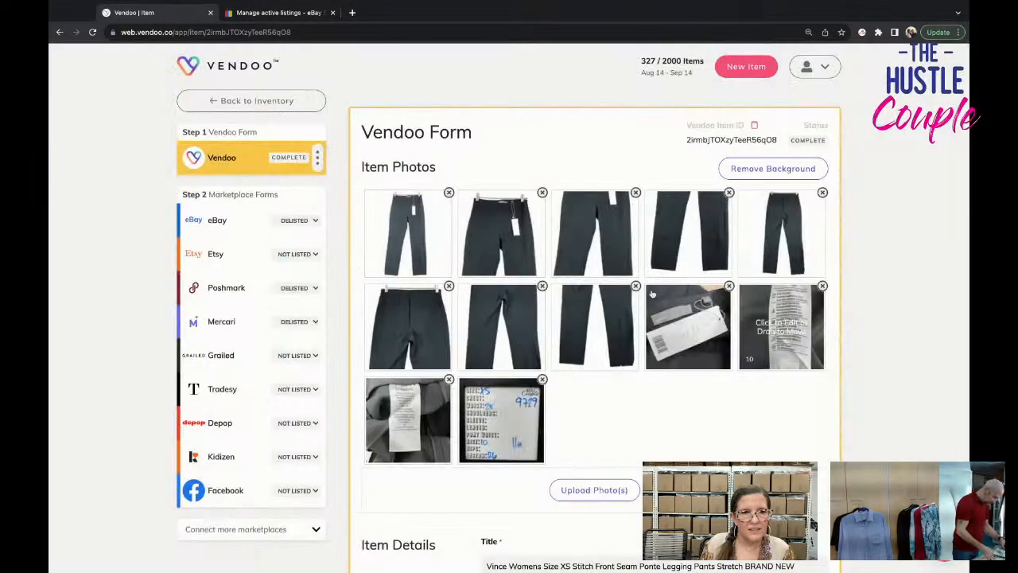
# Set the Vince pants' quantity to 1 on the Vendoo form, check the item details, and save the form.
pyautogui.scroll(-7, 563, 350)
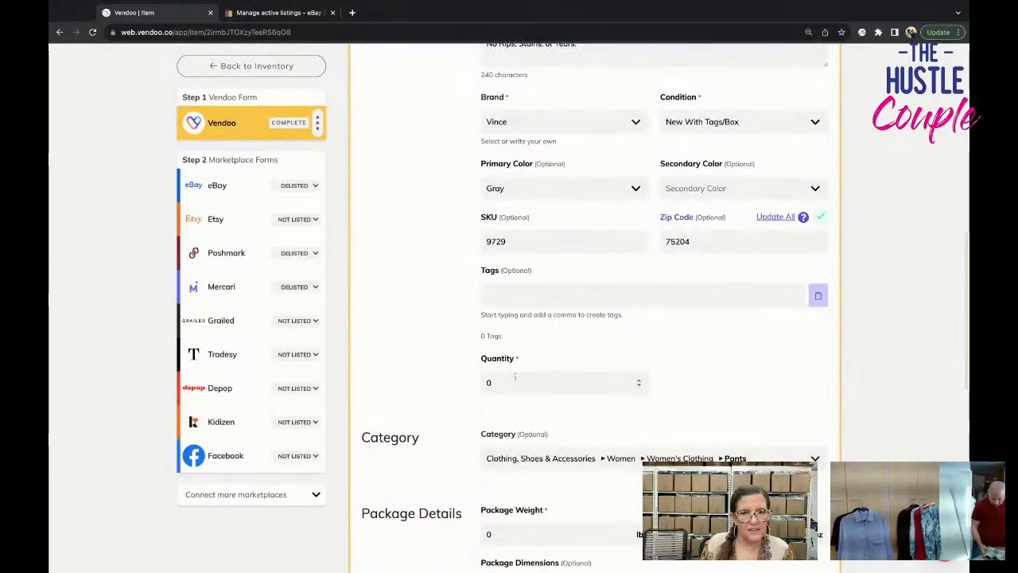
pyautogui.click(521, 383)
pyautogui.press('BackSpace')
pyautogui.write('1')
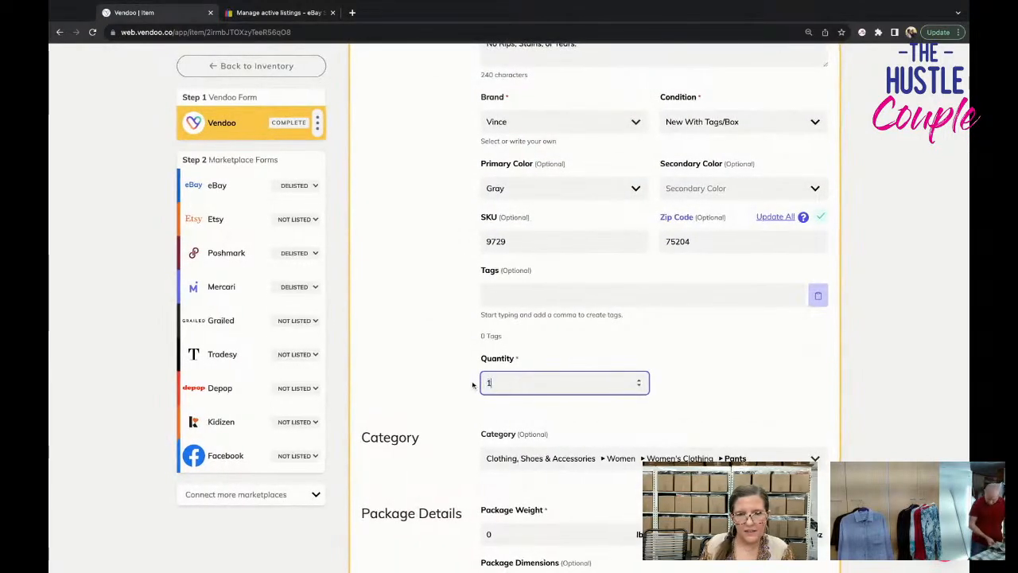
pyautogui.scroll(1, 796, 338)
pyautogui.scroll(3, 797, 338)
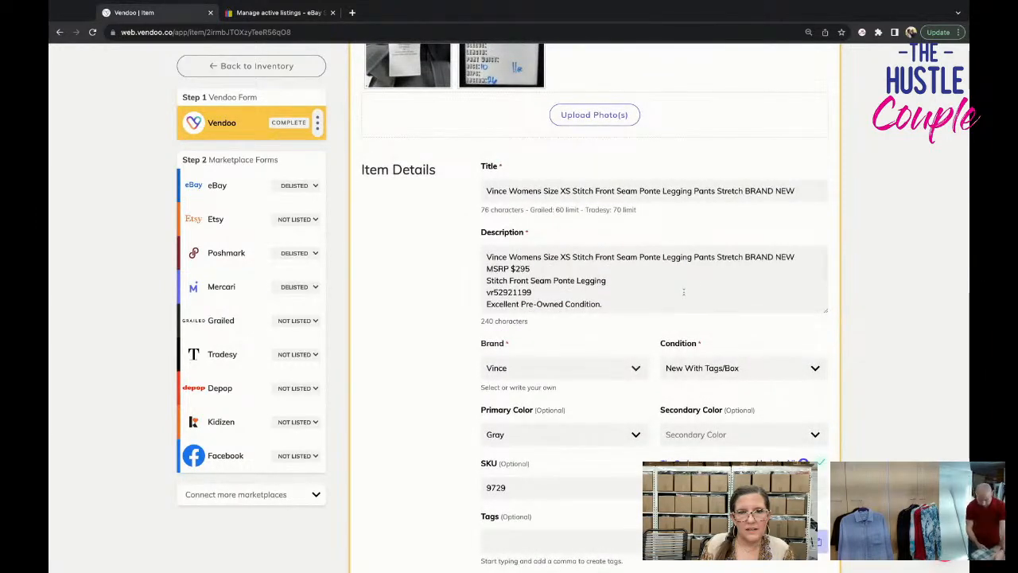
pyautogui.scroll(-15, 684, 292)
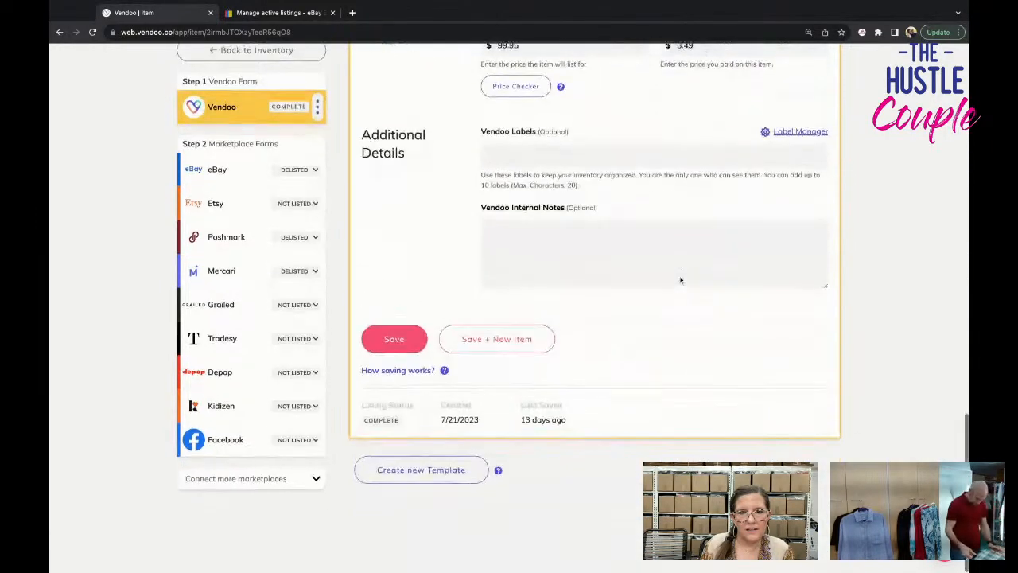
pyautogui.scroll(3, 680, 280)
pyautogui.scroll(-3, 388, 419)
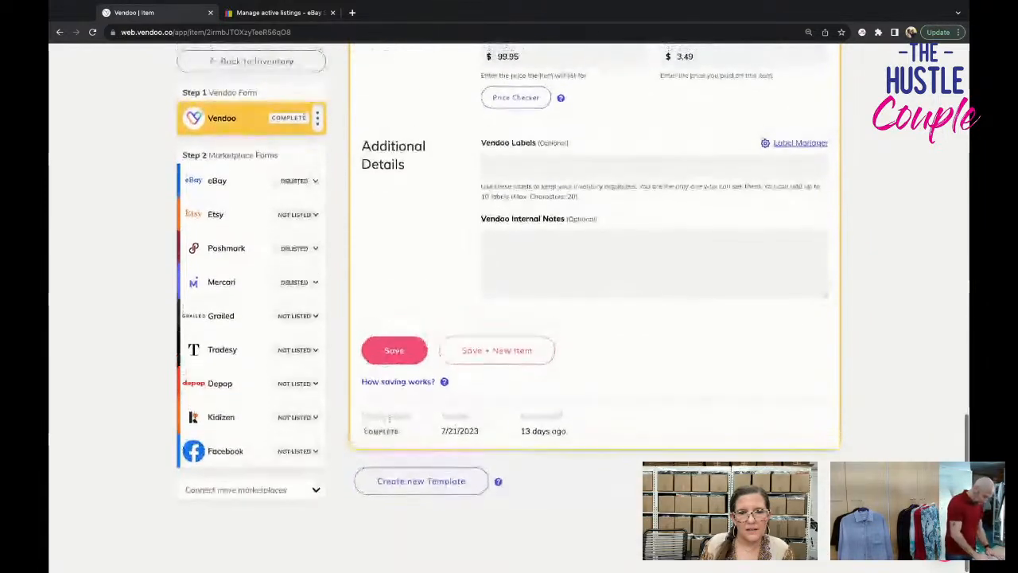
pyautogui.click(394, 350)
# Check the Vince pants' category, shipping and pricing details on the eBay form, and relist the item on eBay.
pyautogui.click(217, 182)
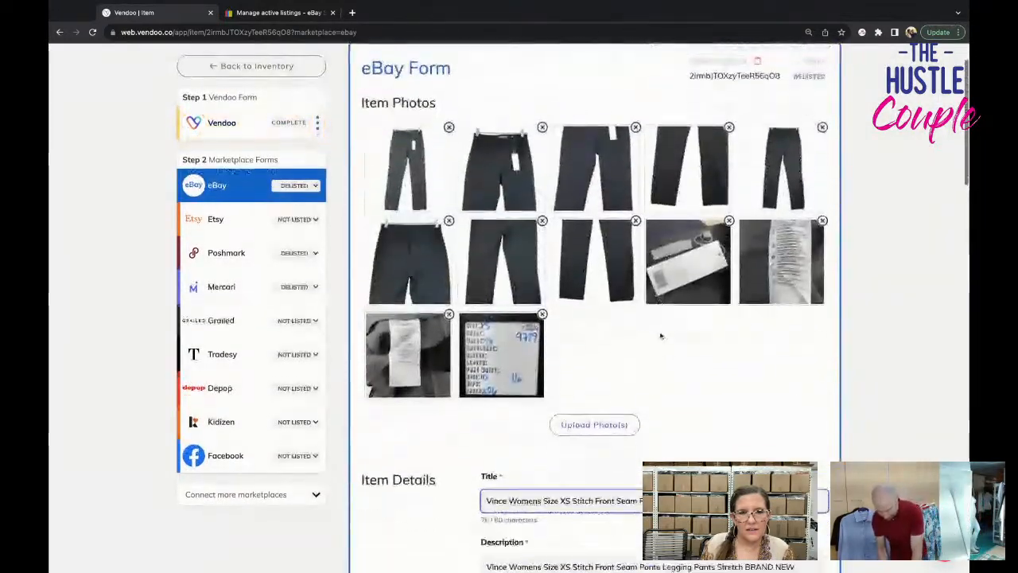
pyautogui.scroll(-8, 660, 336)
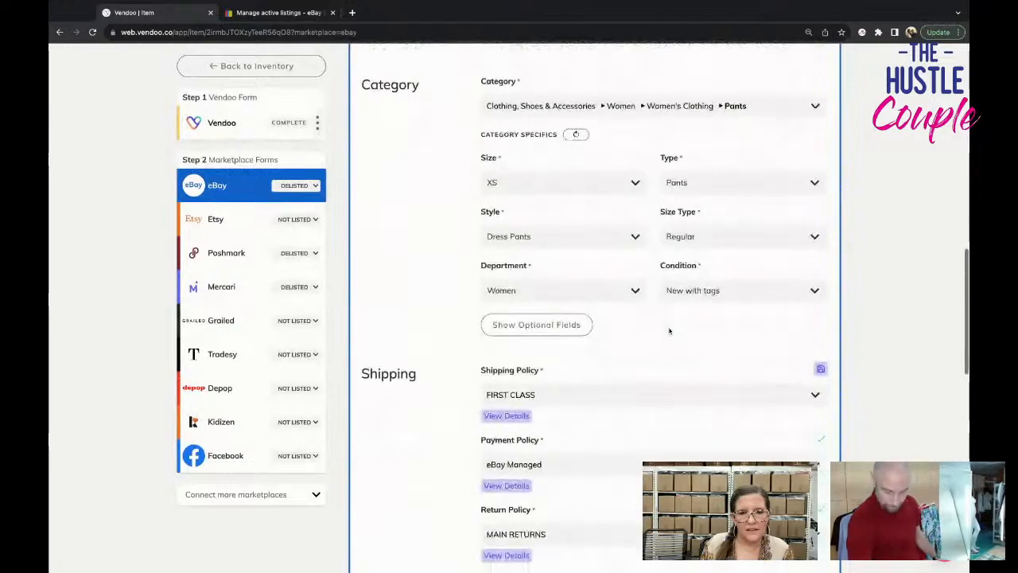
pyautogui.scroll(-6, 669, 331)
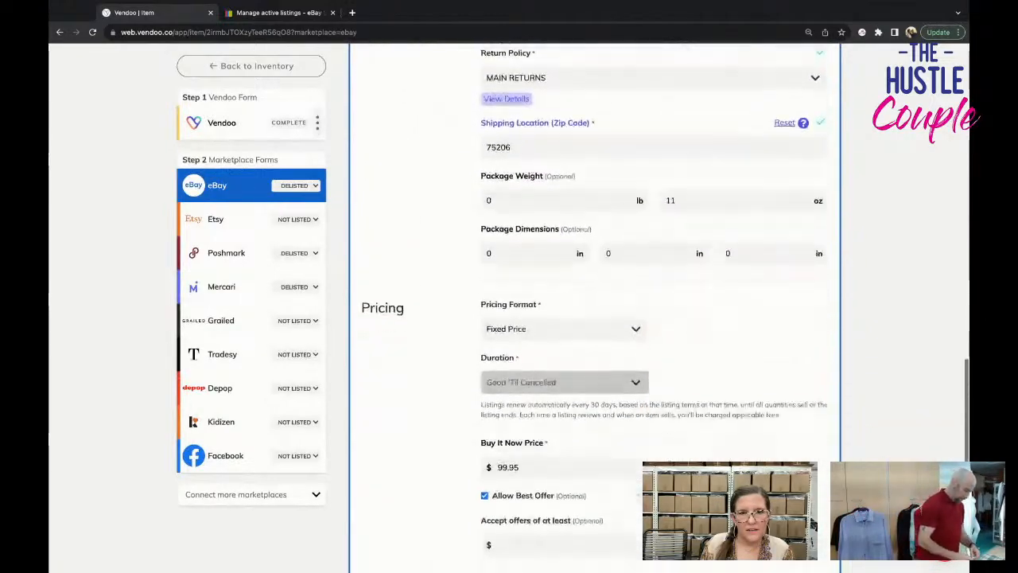
pyautogui.scroll(-5, 715, 366)
pyautogui.click(716, 366)
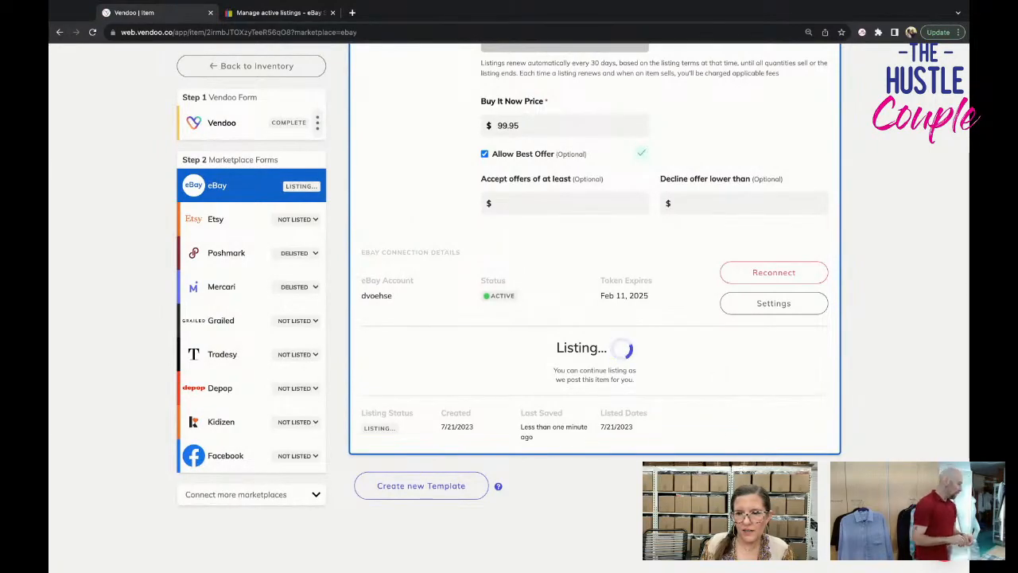
# Check the Vince pants' description, size and pricing on the Poshmark form, and relist the item on Poshmark.
pyautogui.click(226, 253)
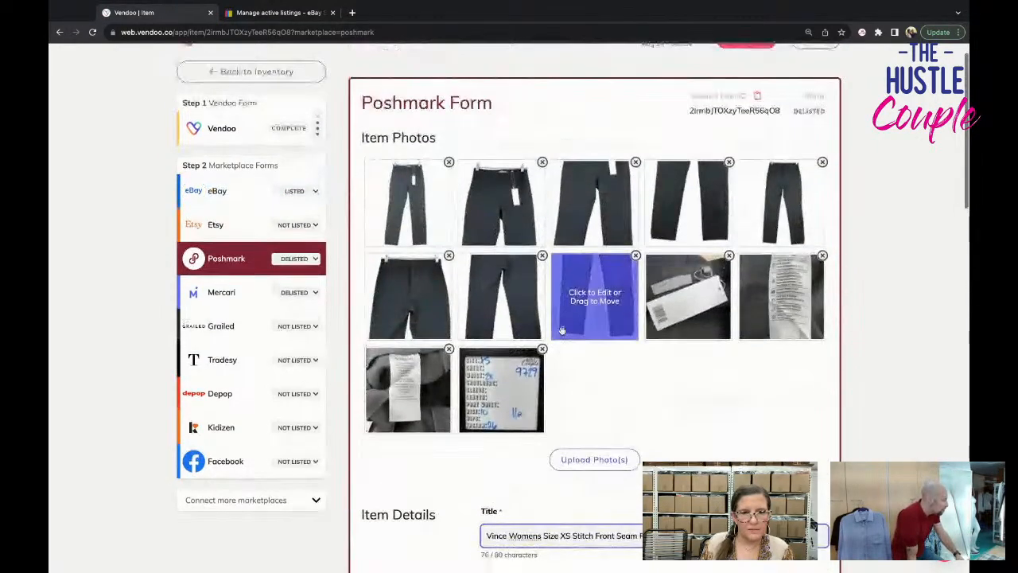
pyautogui.scroll(-3, 562, 330)
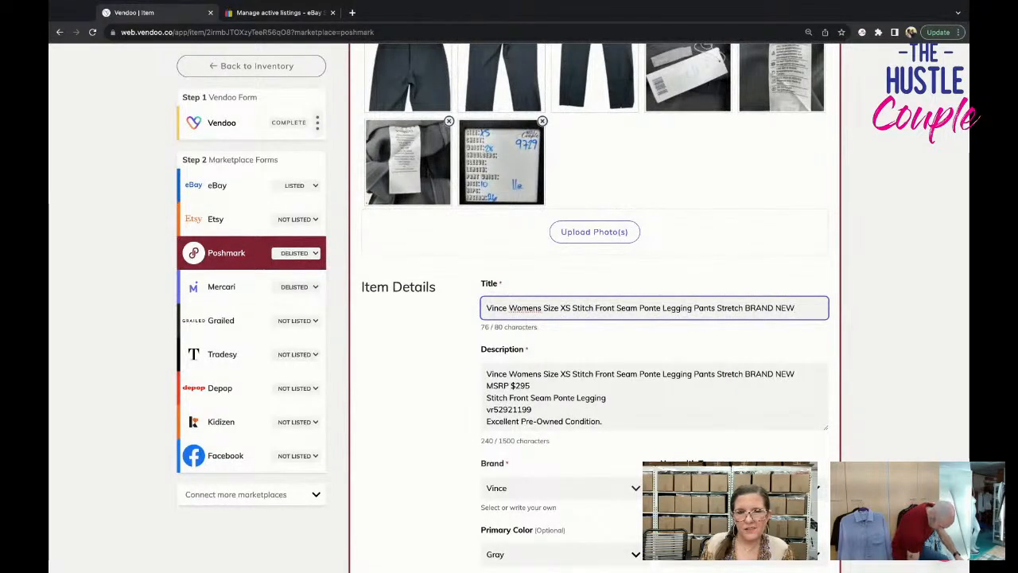
pyautogui.scroll(-1, 589, 318)
pyautogui.scroll(-5, 654, 303)
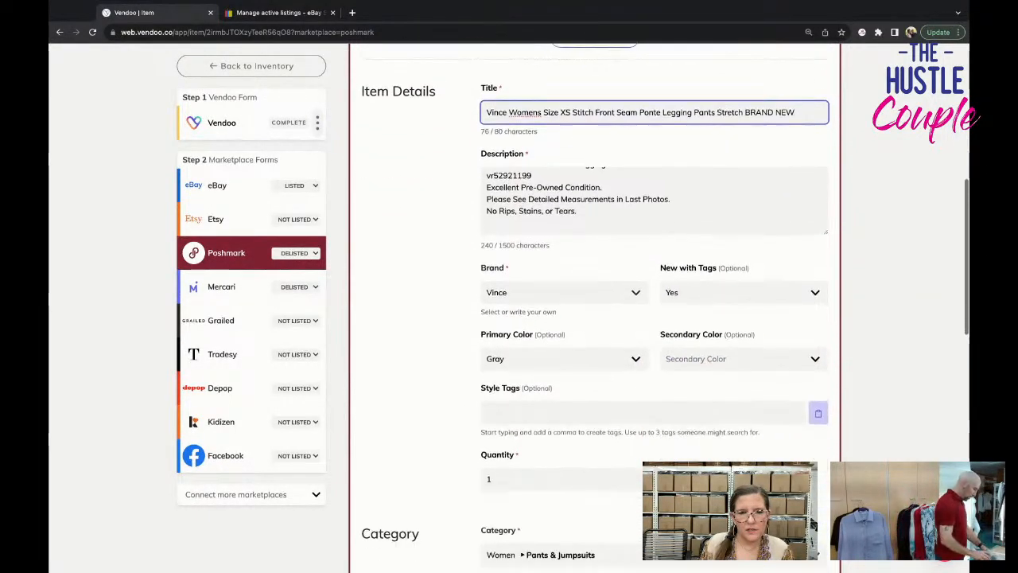
pyautogui.scroll(-4, 597, 318)
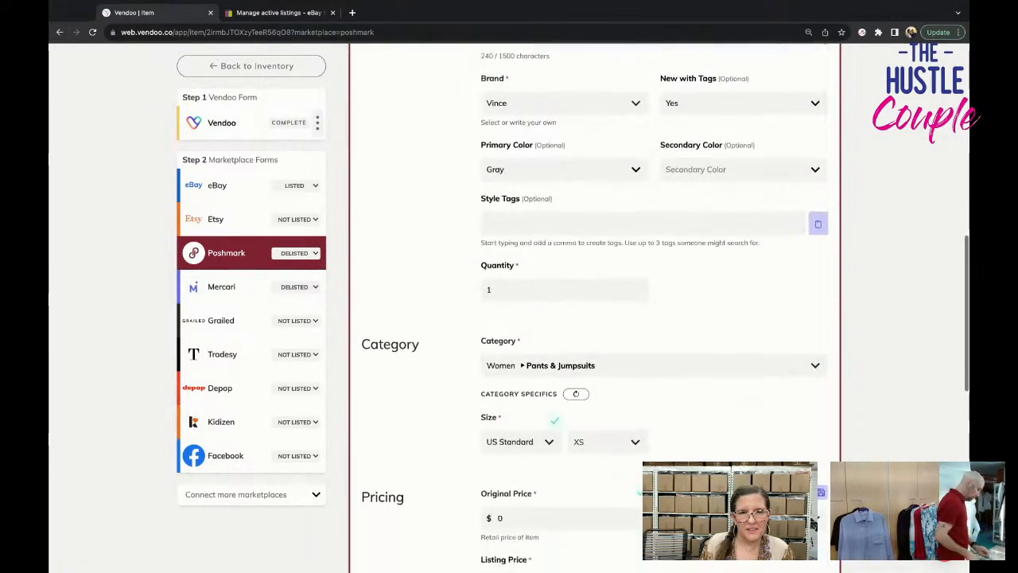
pyautogui.scroll(10, 595, 318)
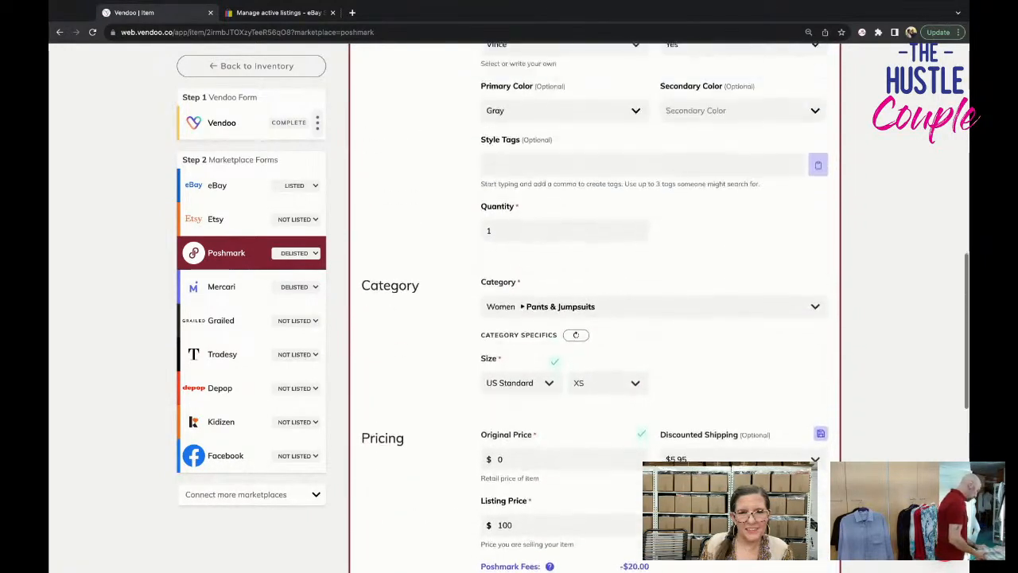
pyautogui.scroll(-12, 594, 448)
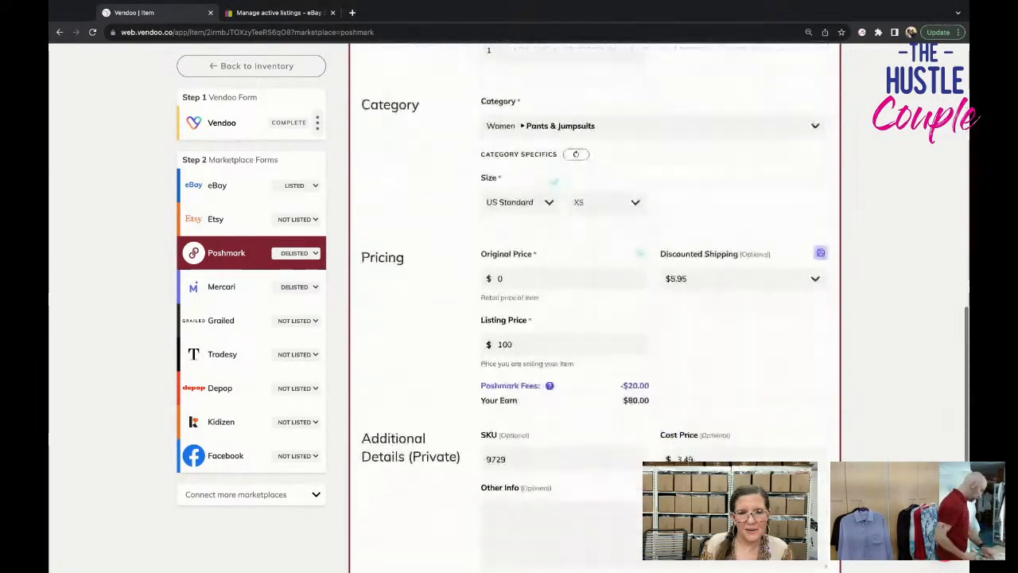
pyautogui.click(731, 377)
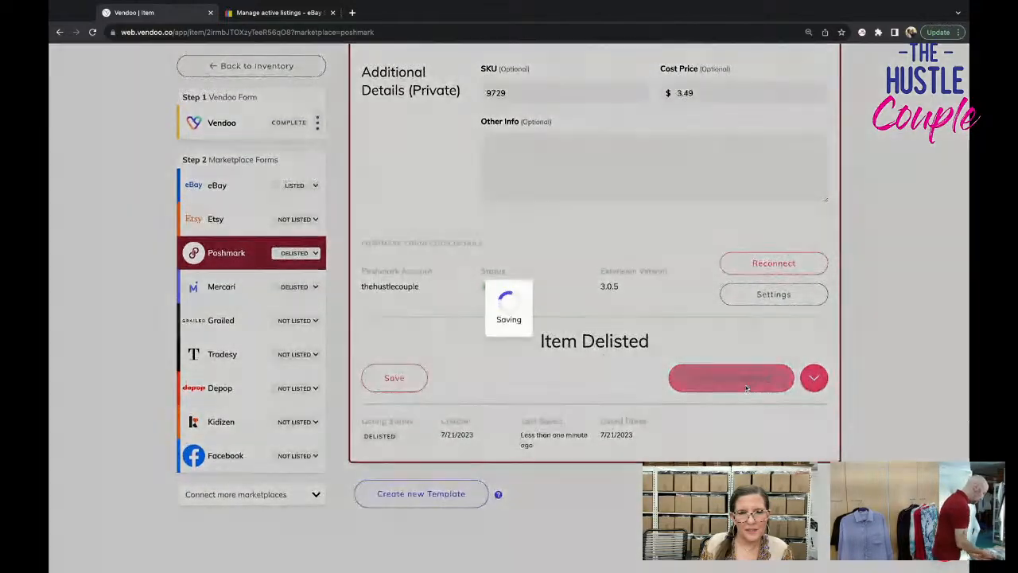
# Look over the Vince pants' Mercari form and relist the item on Mercari.
pyautogui.scroll(-10, 673, 402)
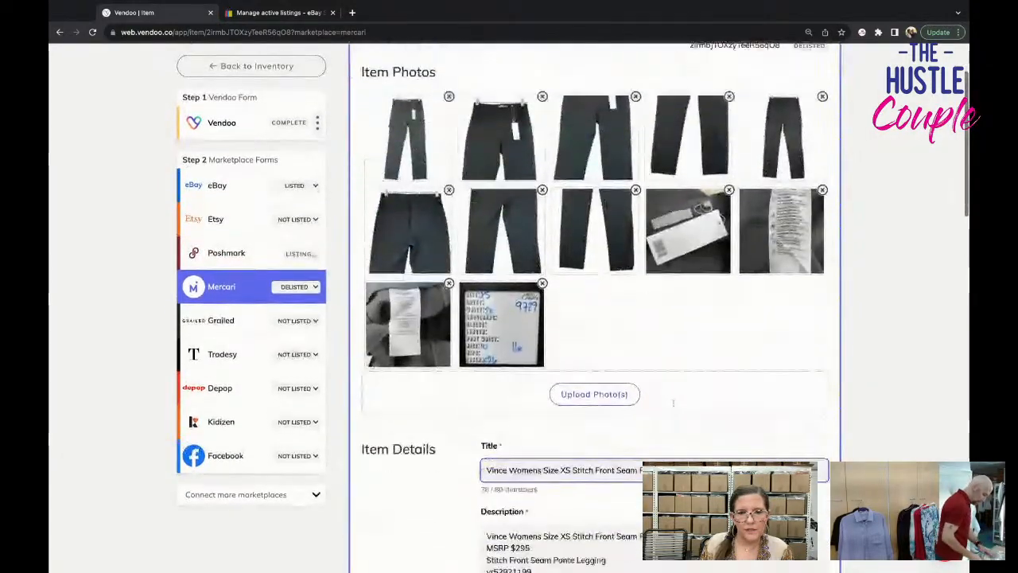
pyautogui.scroll(-12, 673, 403)
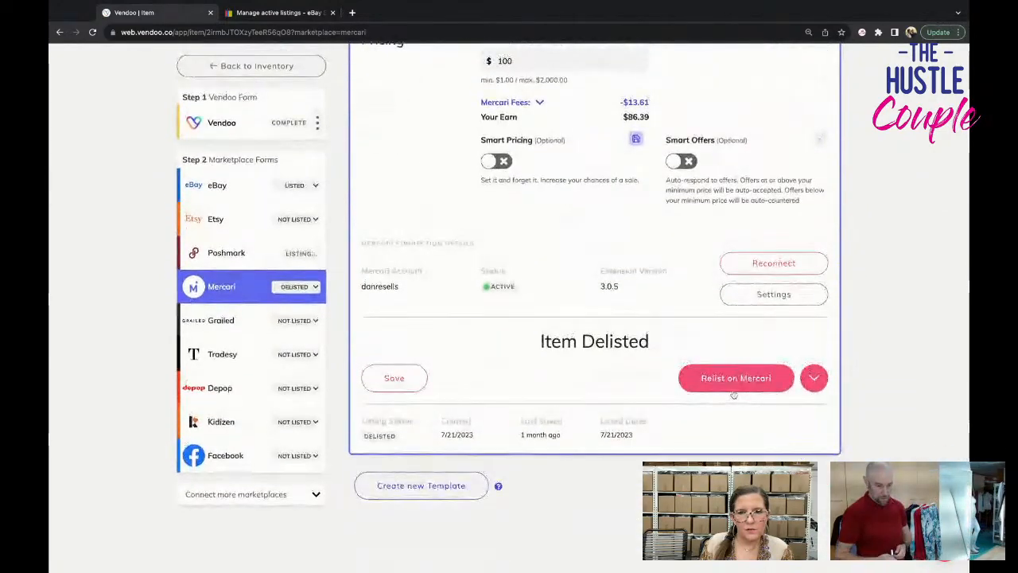
pyautogui.click(733, 386)
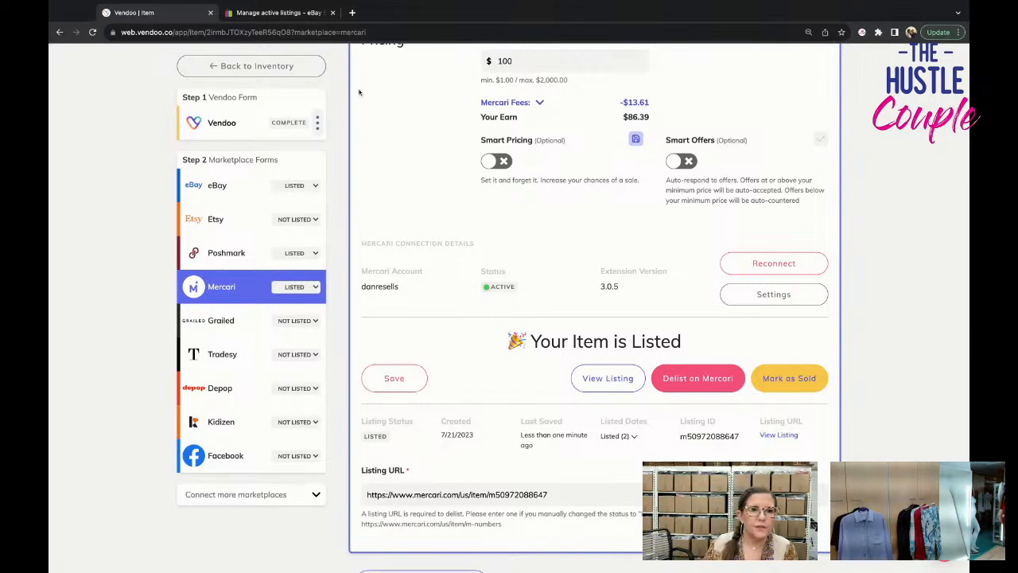
# Return to the inventory, clear the "vince" search text, and look through the list of sold items.
pyautogui.click(248, 67)
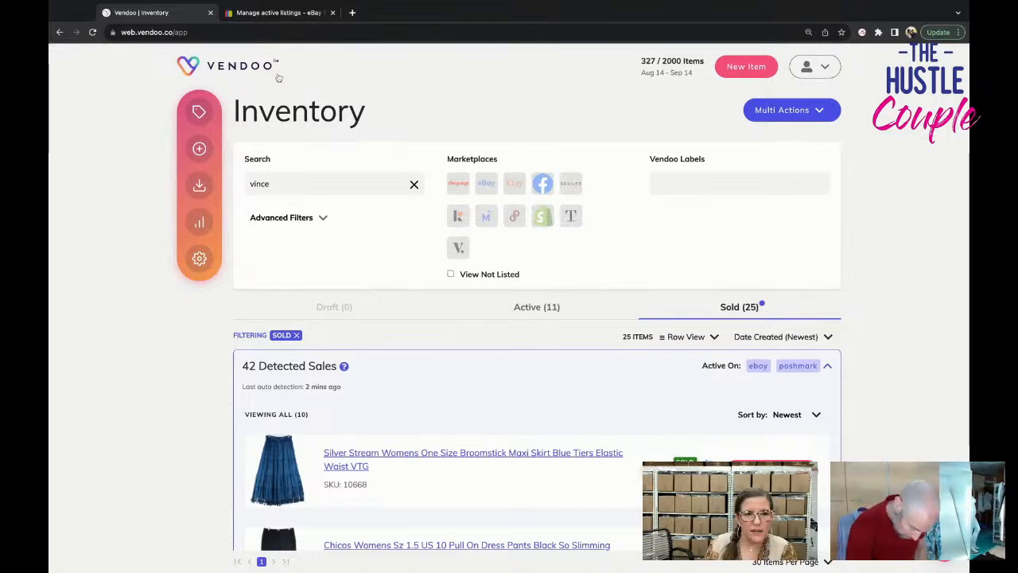
pyautogui.click(414, 184)
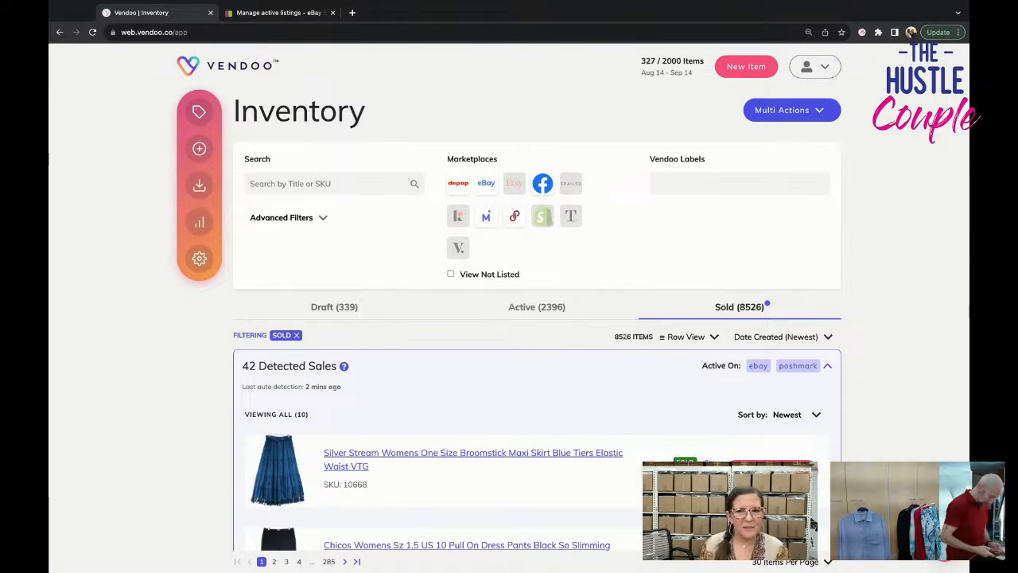
pyautogui.scroll(-10, 625, 336)
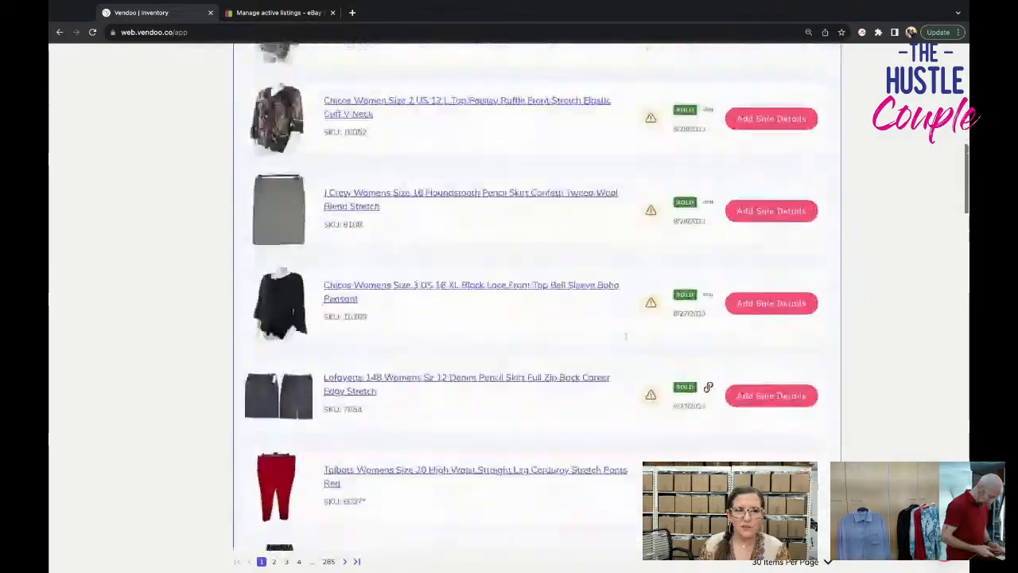
pyautogui.scroll(5, 625, 337)
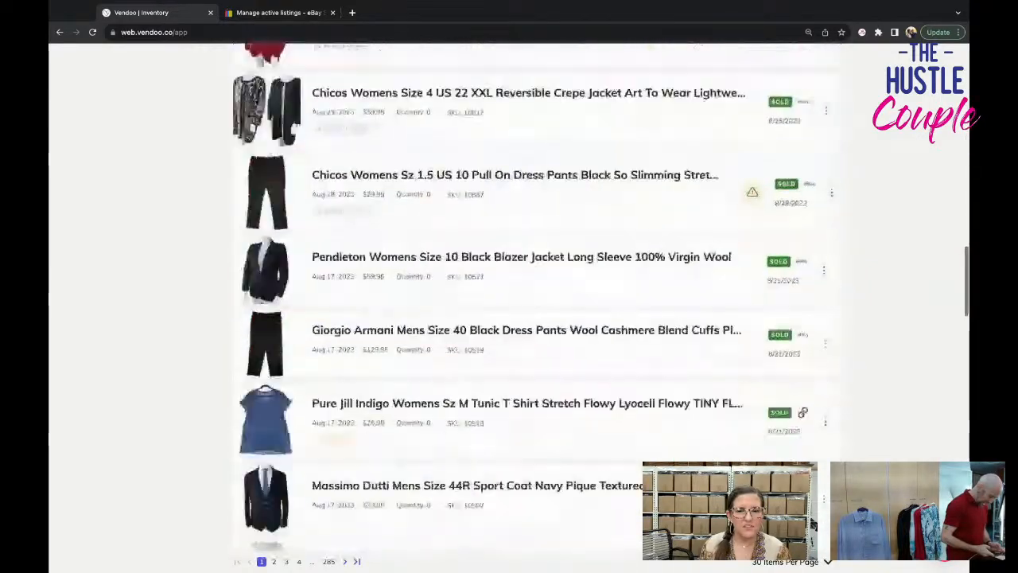
pyautogui.scroll(-5, 509, 318)
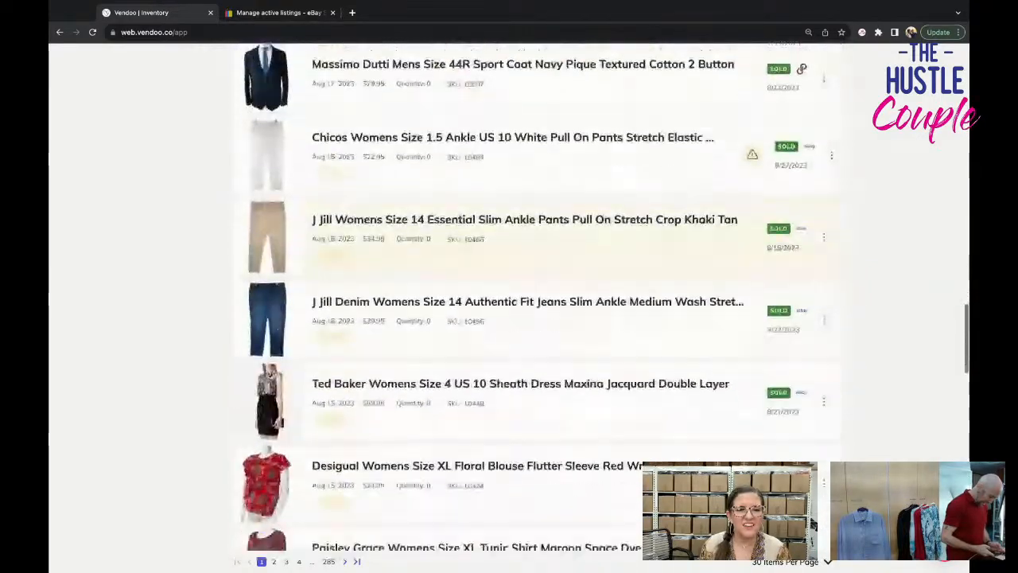
pyautogui.scroll(-10, 541, 302)
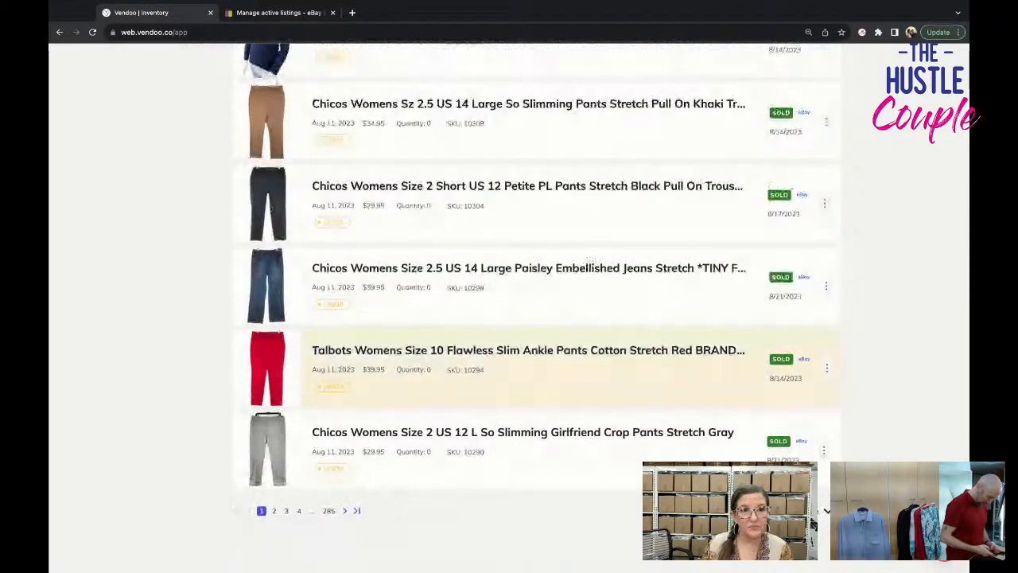
pyautogui.scroll(15, 116, 181)
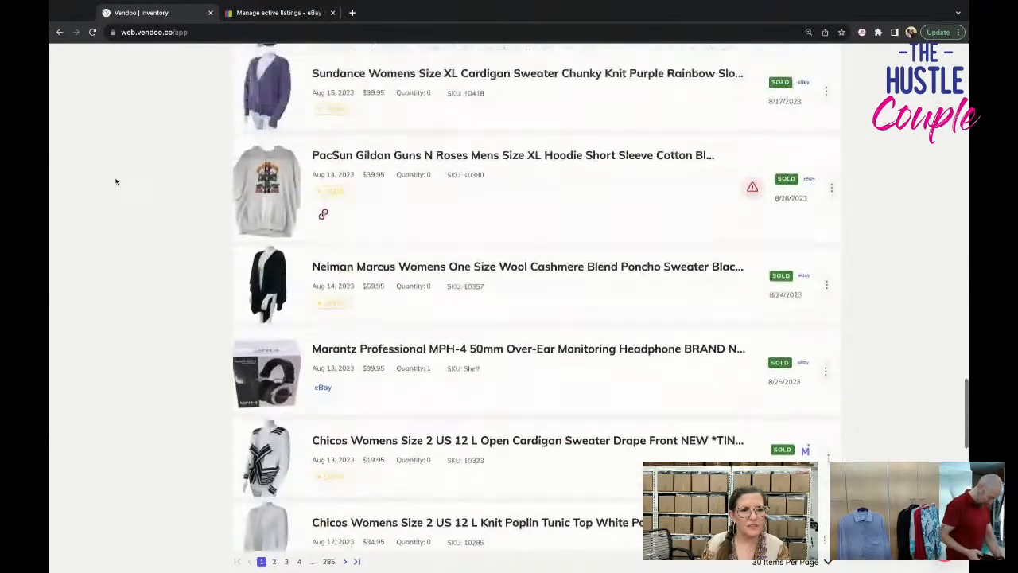
pyautogui.scroll(15, 115, 181)
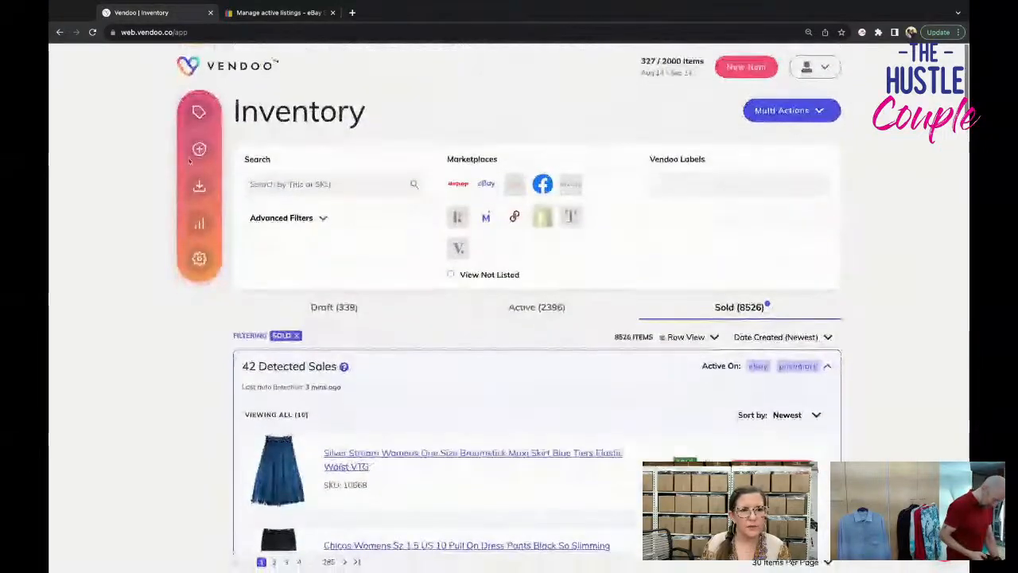
# Show the draft items, open the brown "Womens Size Dress" draft, and look over its photos.
pyautogui.click(371, 315)
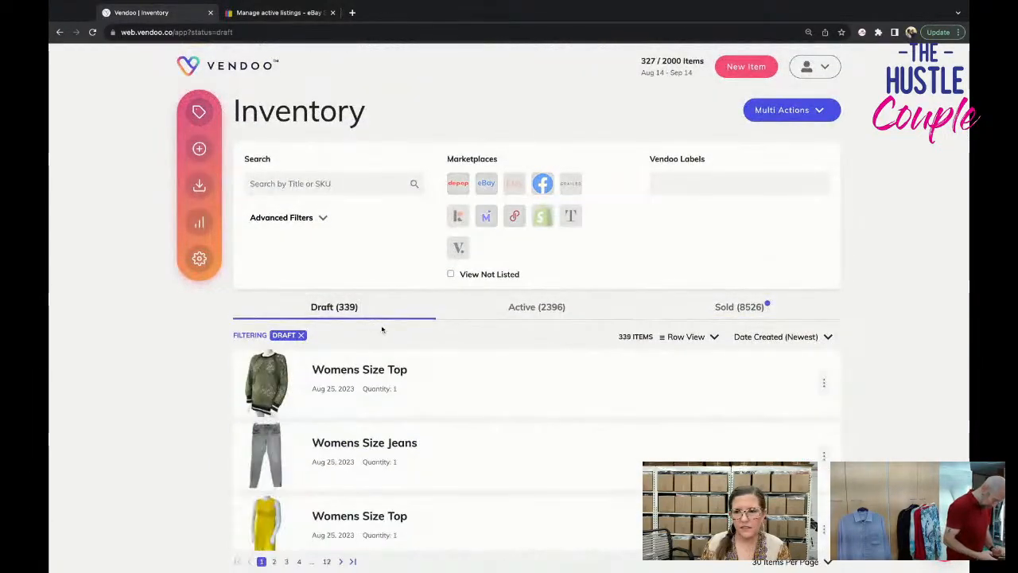
pyautogui.scroll(-4, 443, 383)
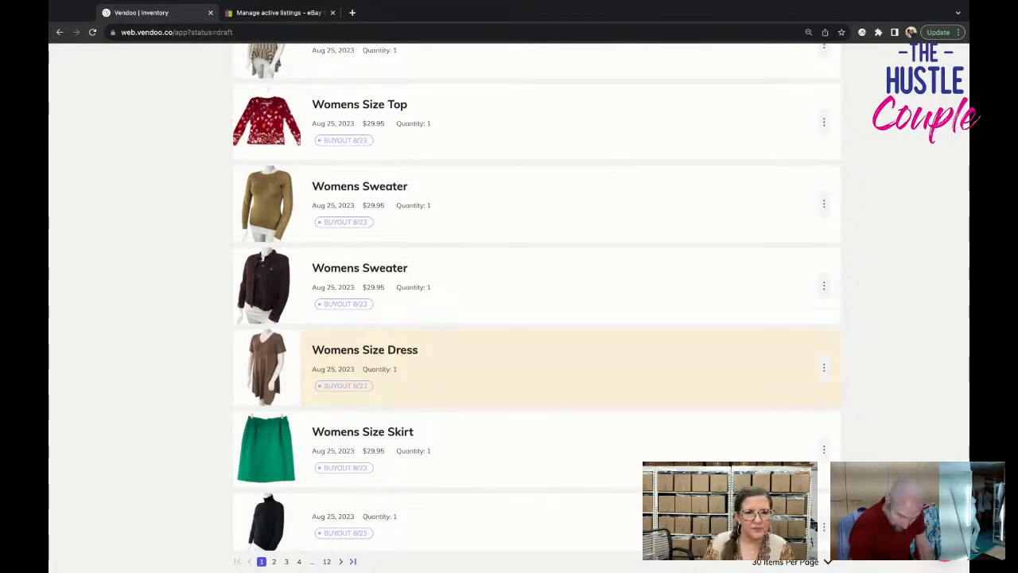
pyautogui.click(448, 375)
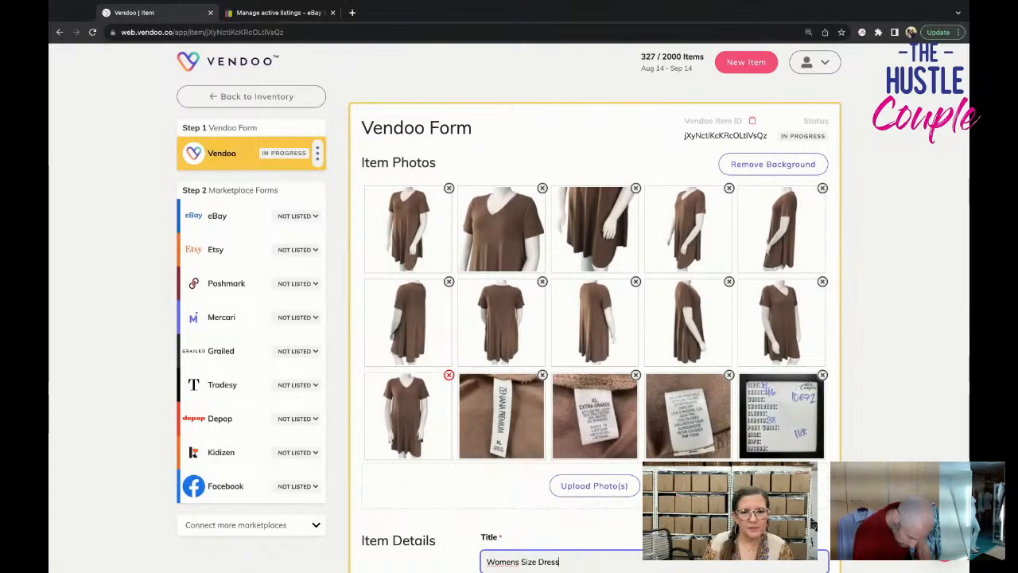
pyautogui.scroll(-1, 448, 374)
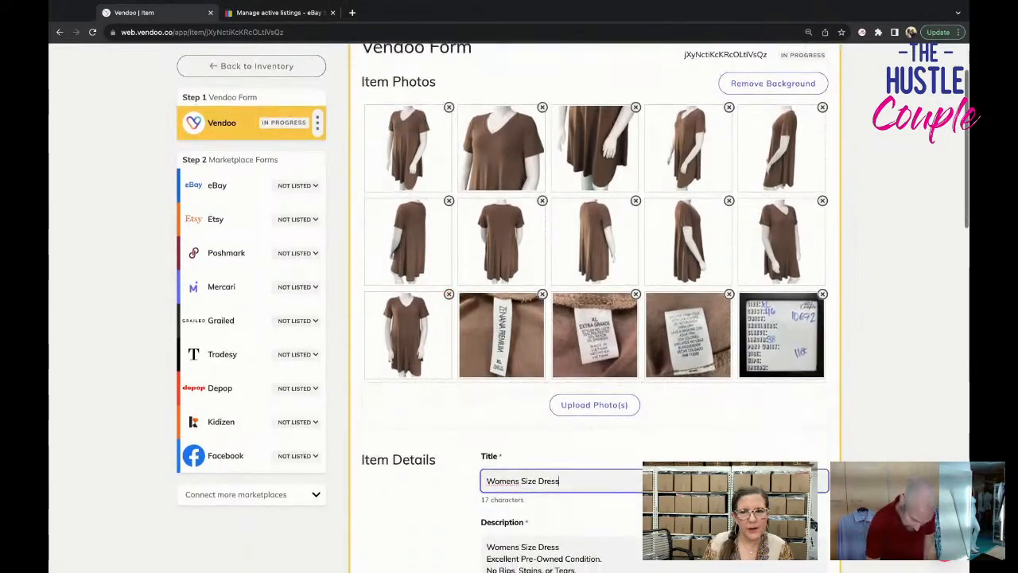
# Begin the dress draft's title with the brand "Zenana Premium", checking the name on the brand tag photo.
pyautogui.scroll(-1, 502, 439)
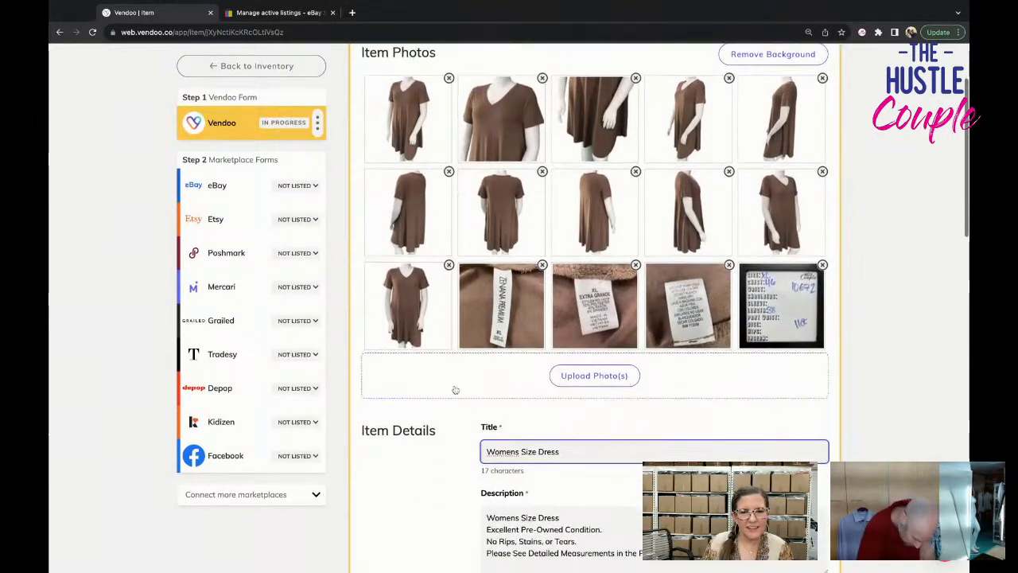
pyautogui.click(486, 448)
pyautogui.write('X')
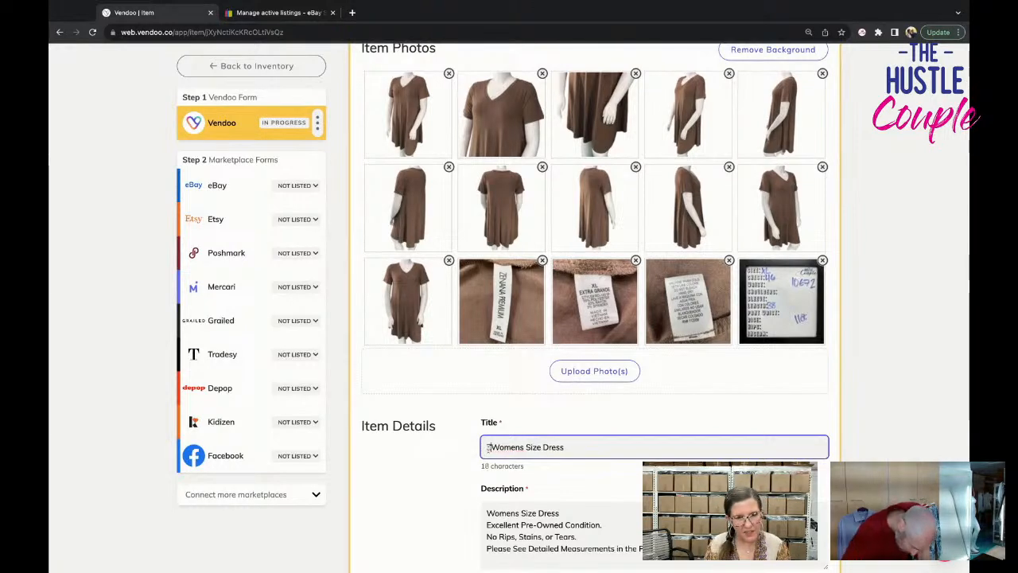
pyautogui.write('en')
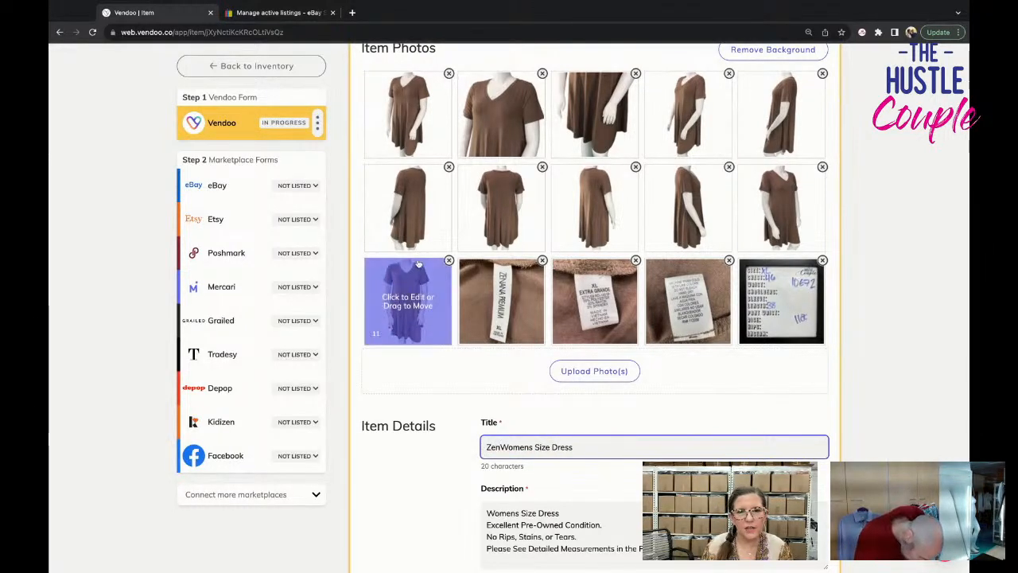
pyautogui.click(517, 298)
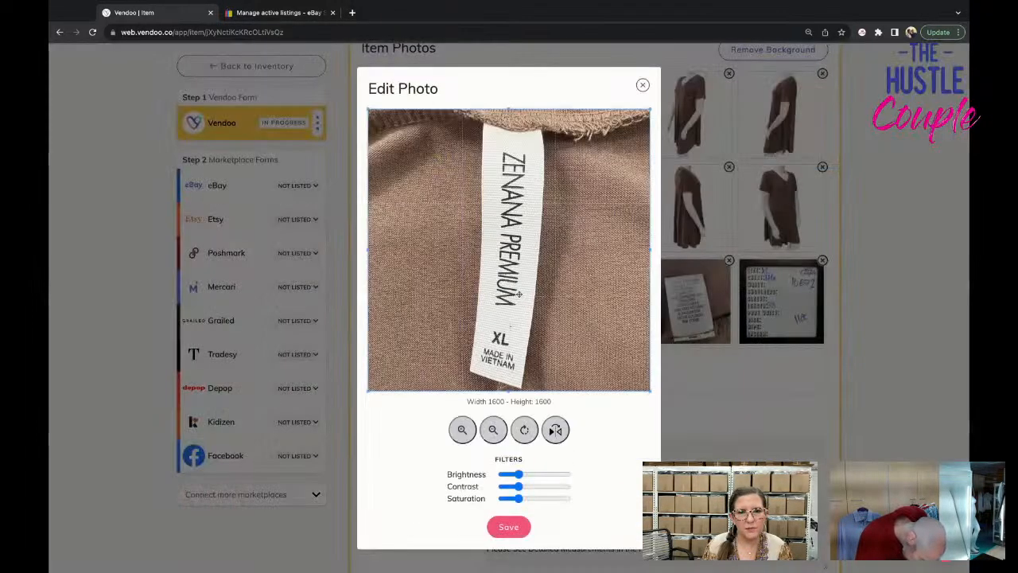
pyautogui.click(643, 85)
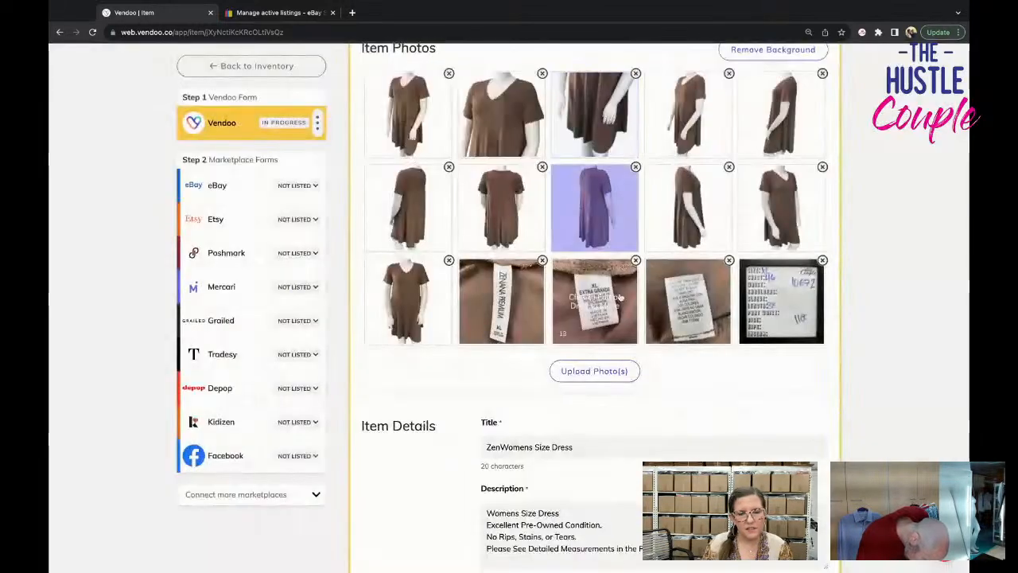
pyautogui.click(502, 447)
pyautogui.write('ana  ')
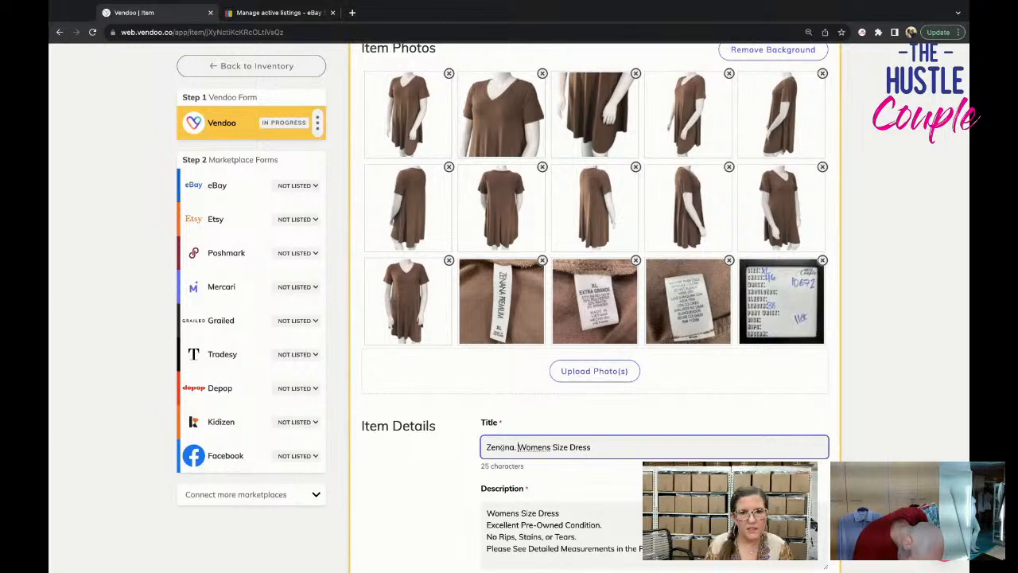
pyautogui.write('Pr')
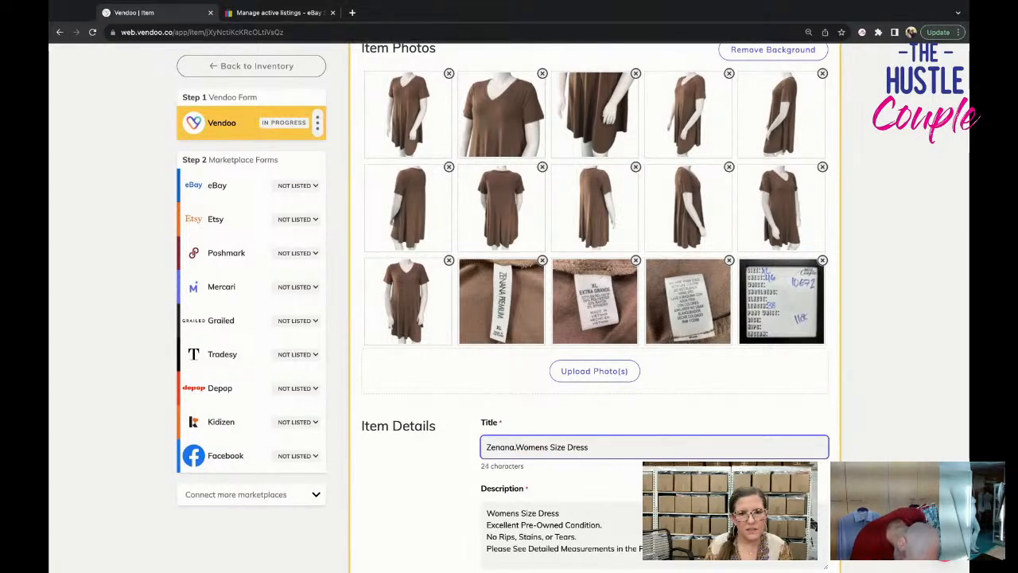
pyautogui.write('emium')
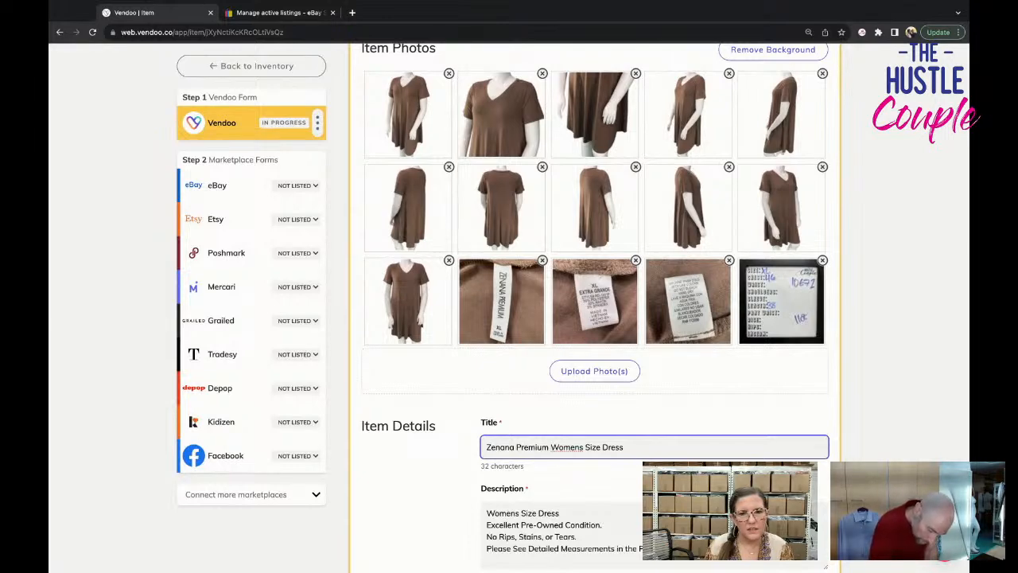
# Insert "XL T Shirt" before "Dress" in the title and append "Taupe V Neck Short Sleeve Stretch".
pyautogui.click(602, 447)
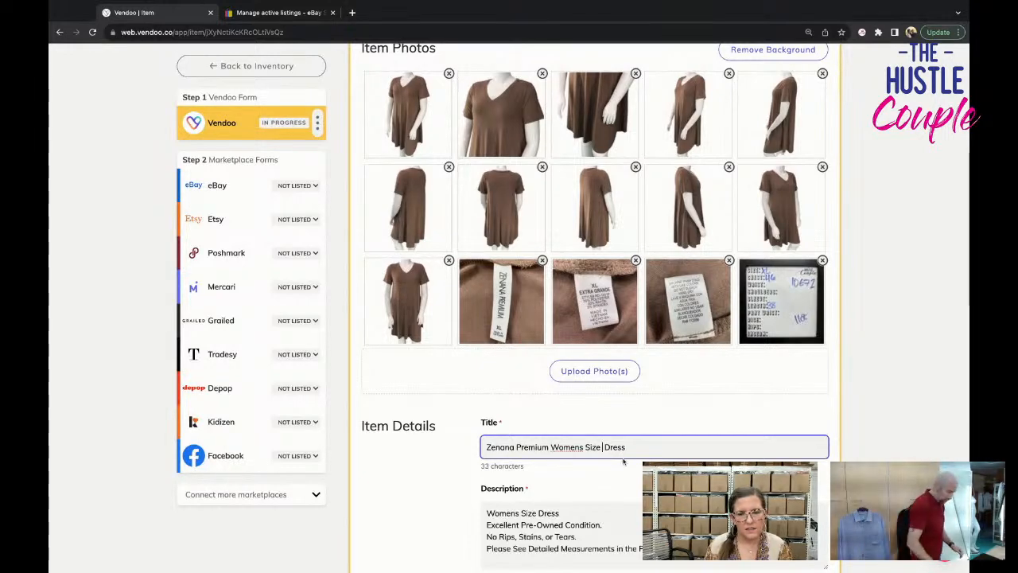
pyautogui.write('XL T Shirt')
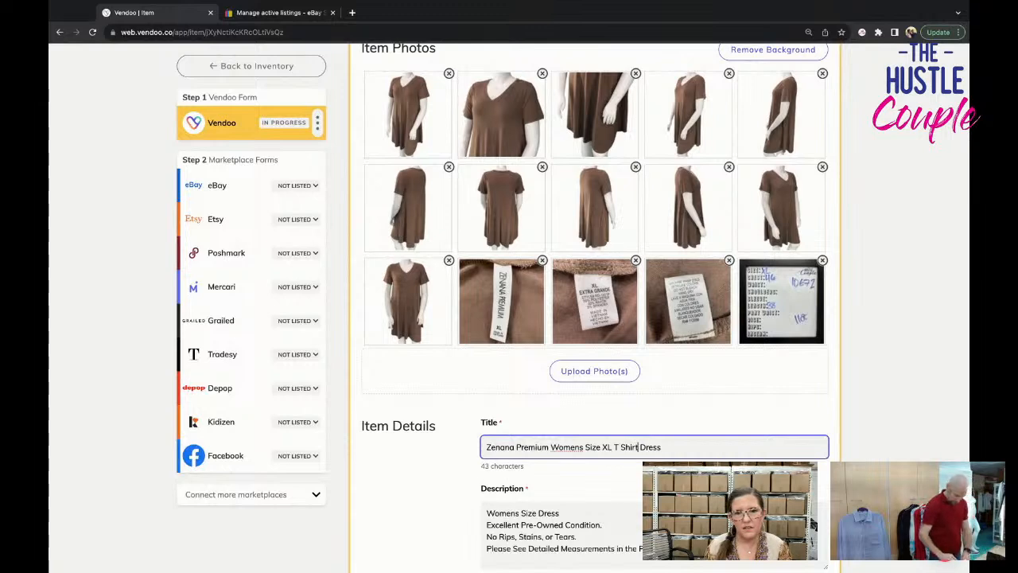
pyautogui.click(724, 447)
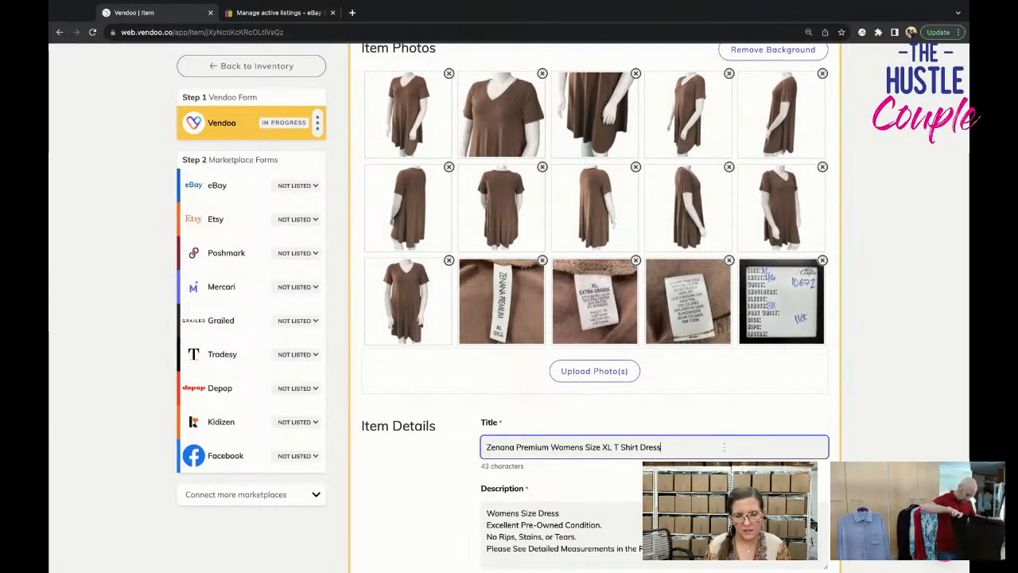
pyautogui.write('Taupe V Ne')
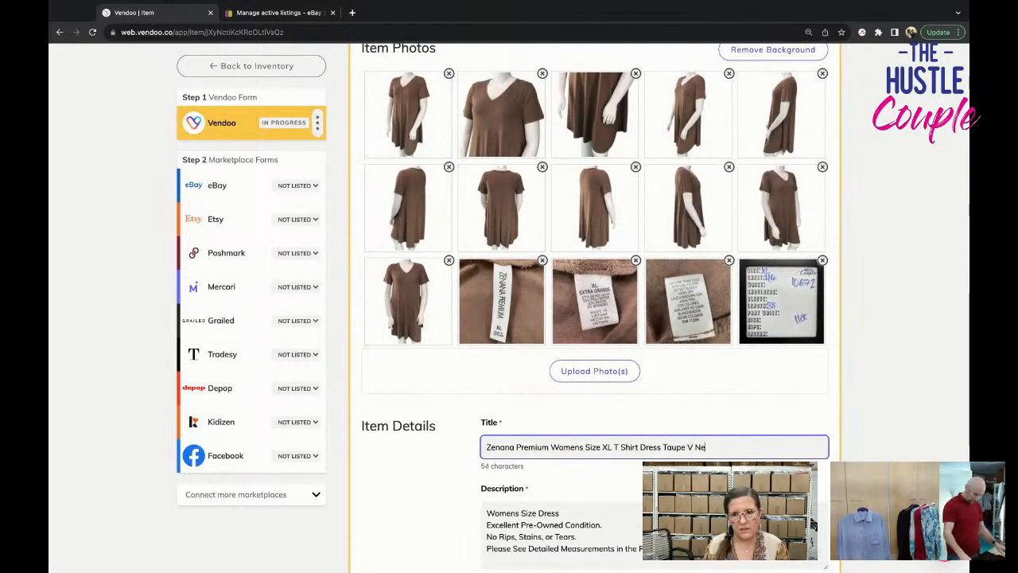
pyautogui.write('ck Short S')
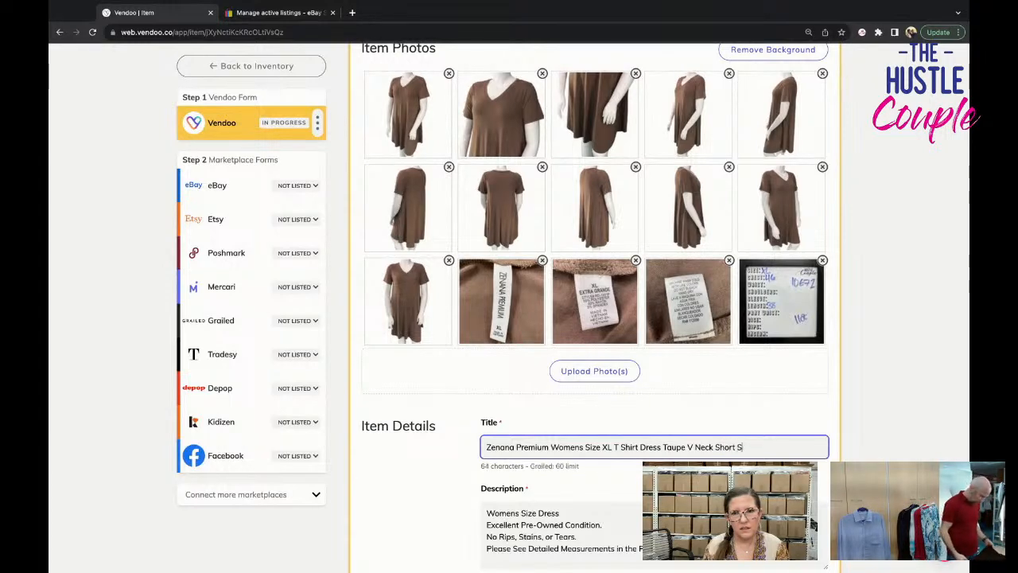
pyautogui.write('lee')
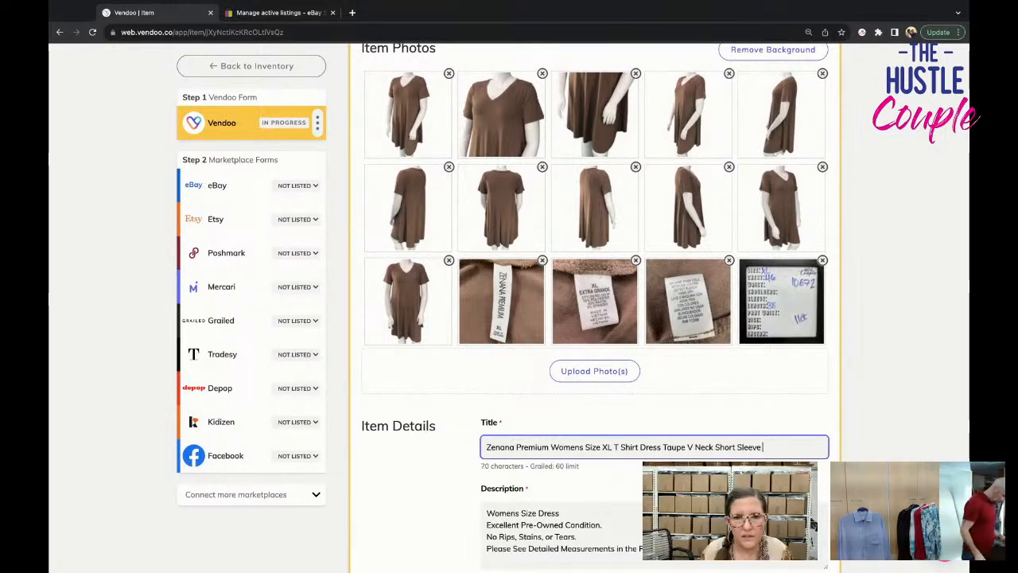
pyautogui.write('ve ')
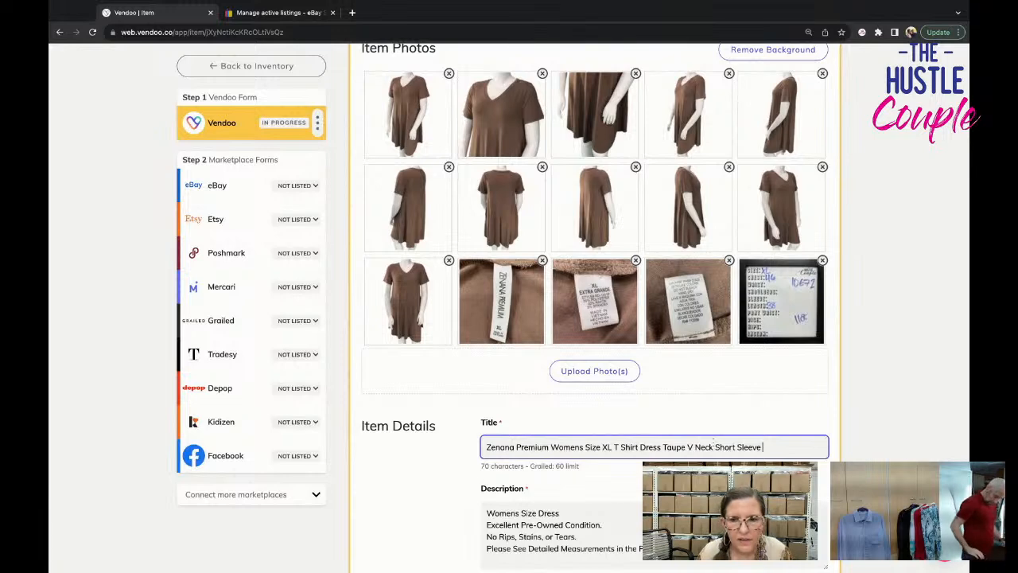
pyautogui.write('Stretch')
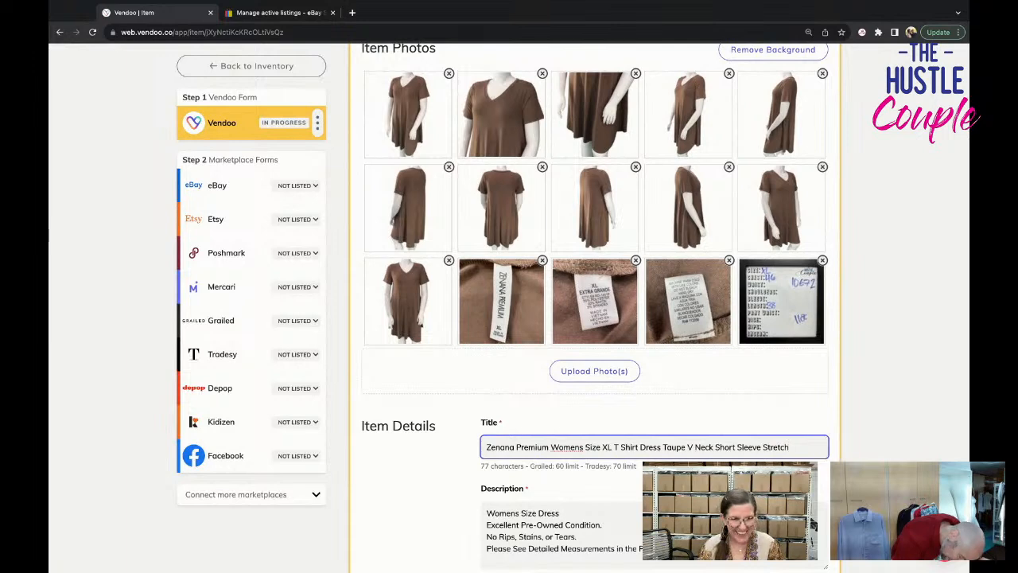
# Replace the description's first line with a copy of the full title, keeping "Excellent Pre-Owned Condition." on its own line.
pyautogui.tripleClick(660, 447)
pyautogui.hotkey('ctrl', 'c')
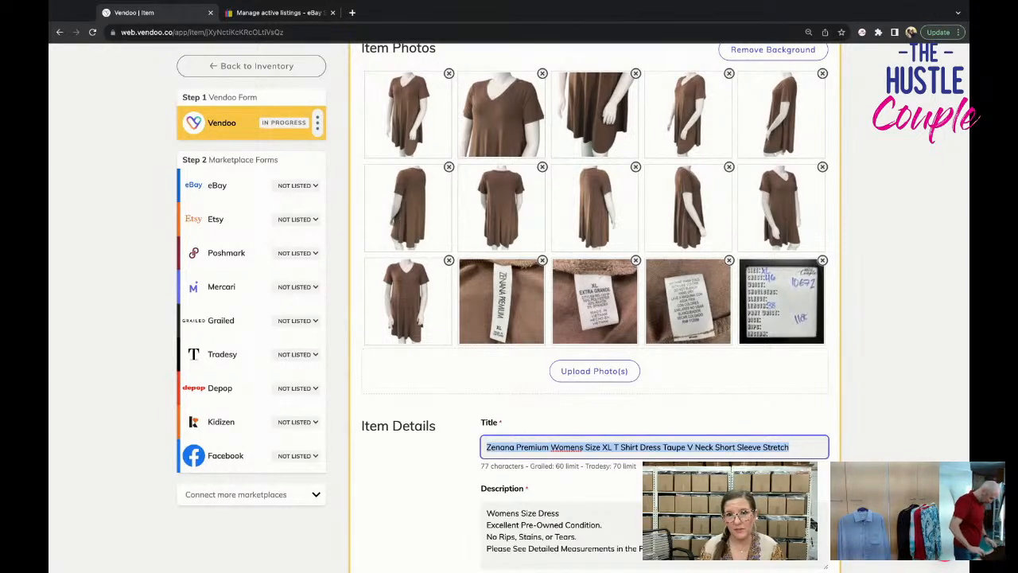
pyautogui.scroll(-1, 562, 409)
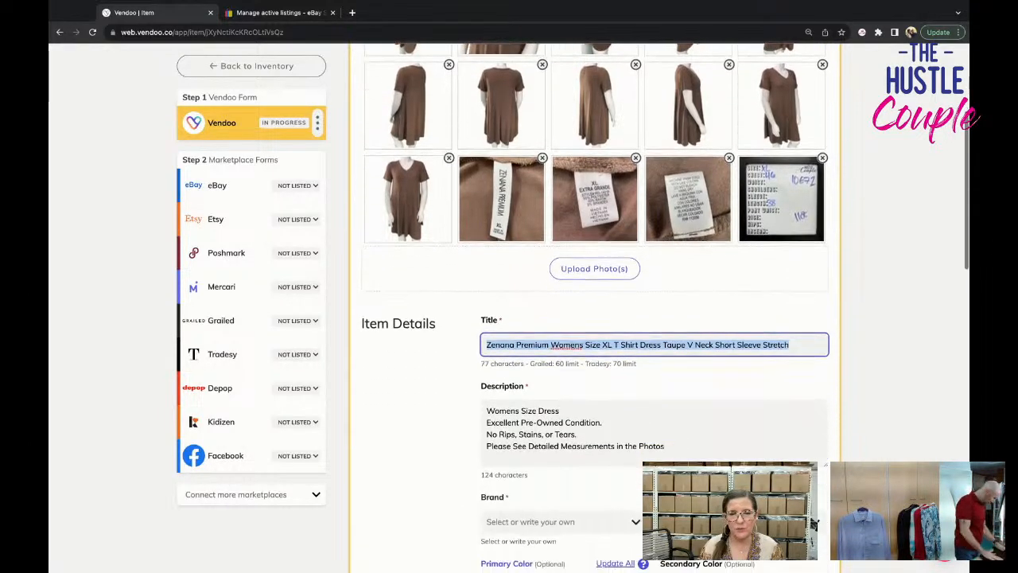
pyautogui.tripleClick(563, 409)
pyautogui.hotkey('ctrl', 'v')
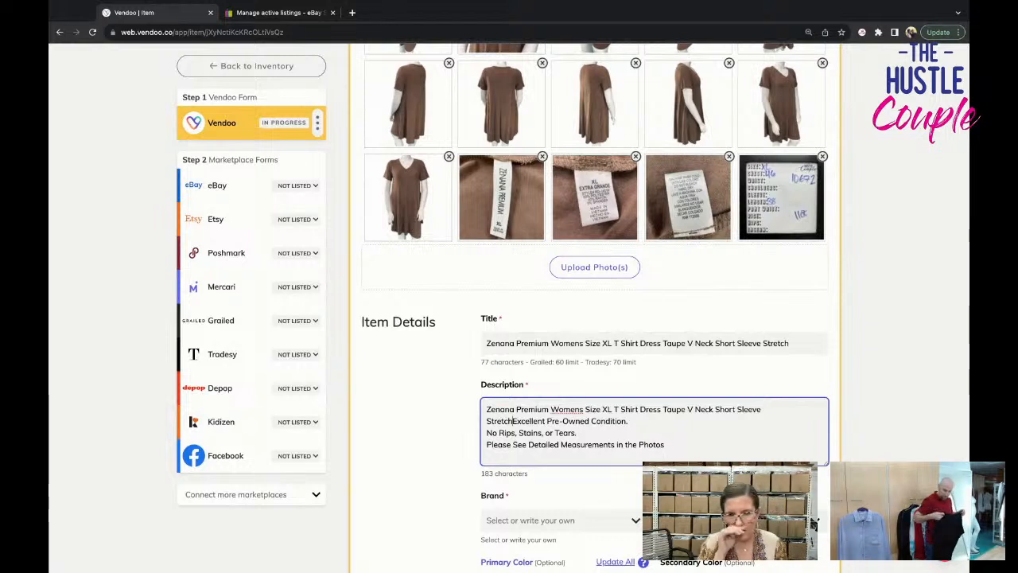
pyautogui.press('Return')
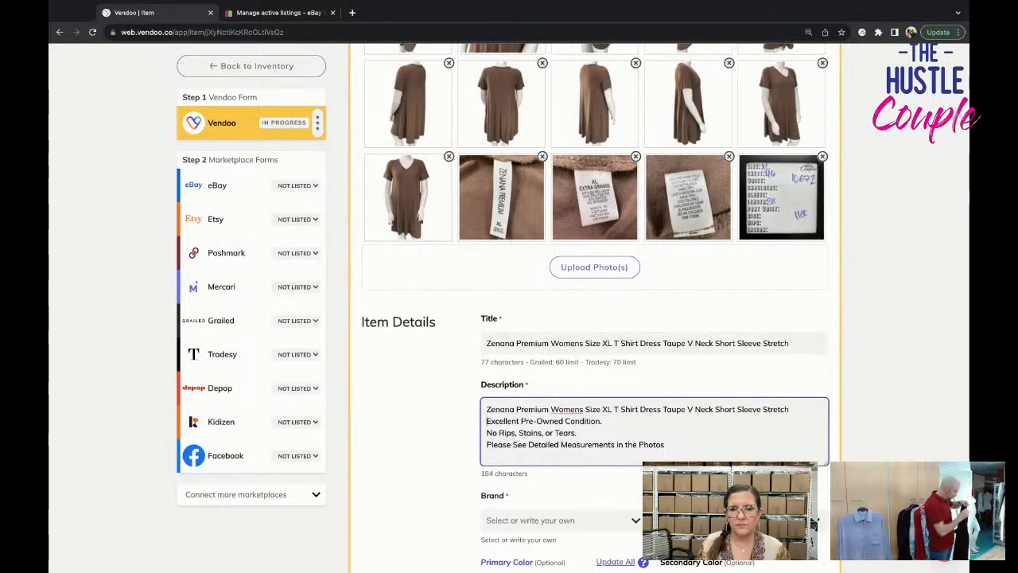
# Set the dress's brand to Zenana Premium from the suggestions for "zenana".
pyautogui.tripleClick(559, 343)
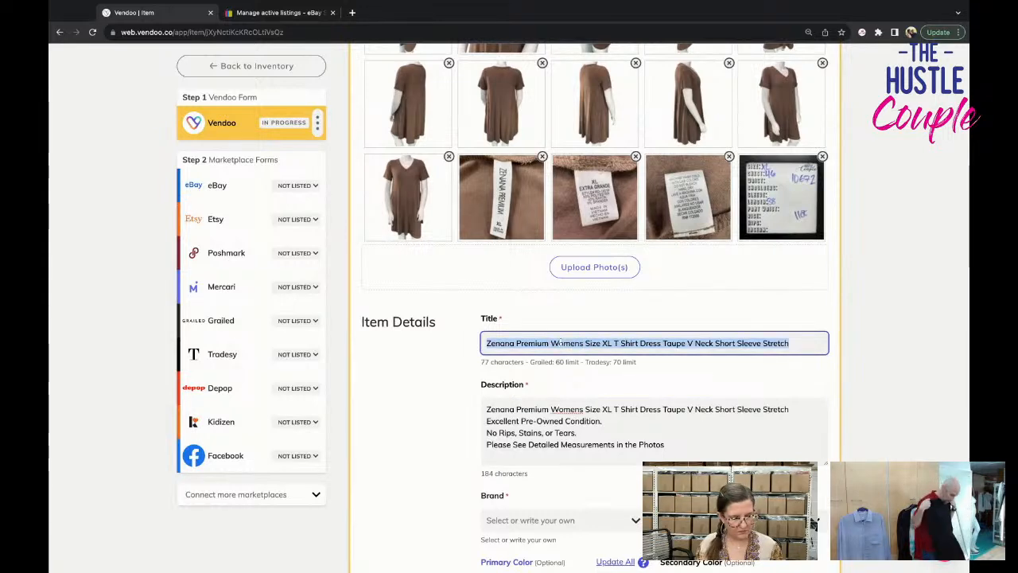
pyautogui.scroll(-1, 570, 455)
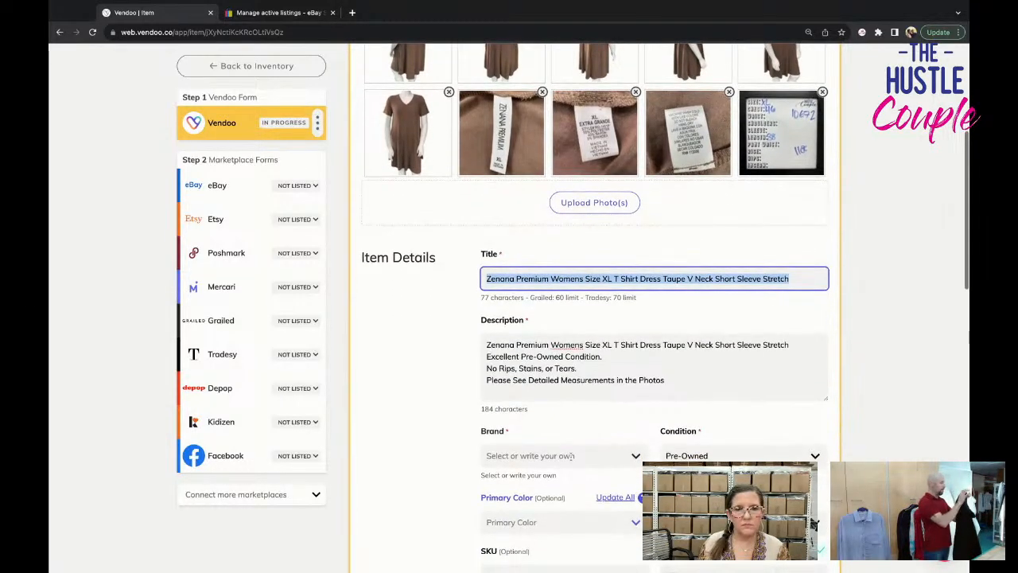
pyautogui.click(570, 454)
pyautogui.write('zenana')
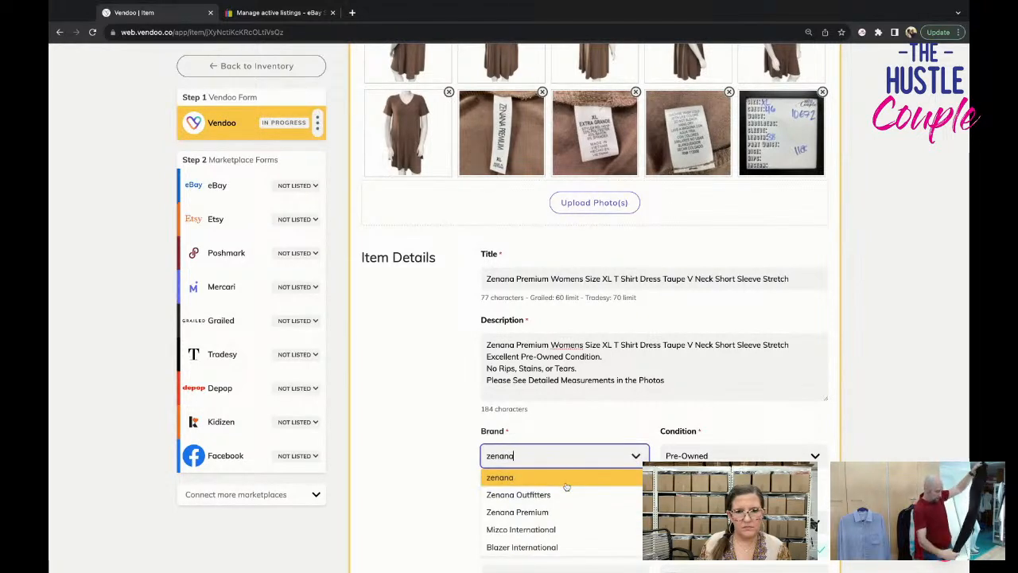
pyautogui.click(567, 511)
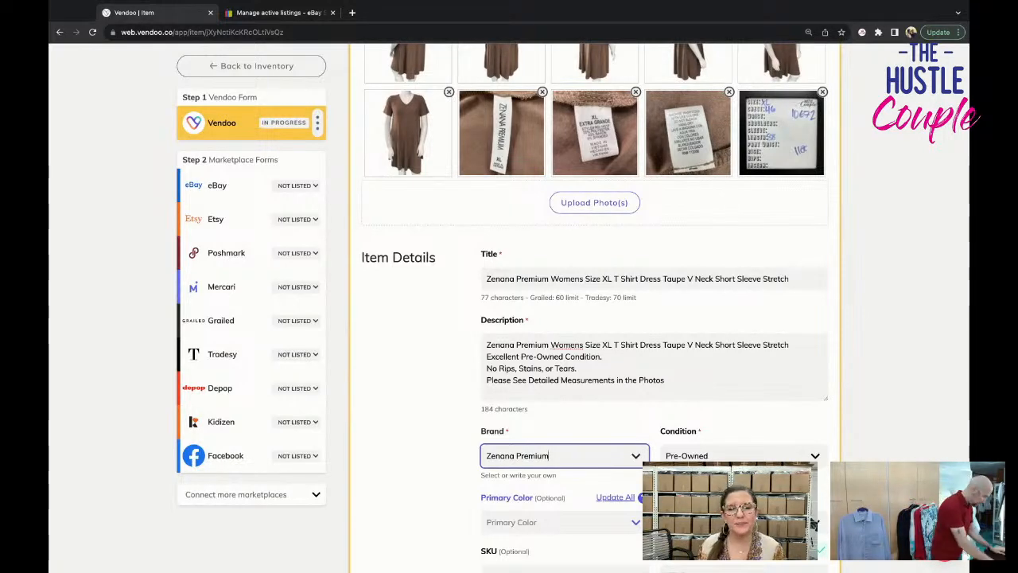
# Enter 10672 as the dress's SKU.
pyautogui.scroll(-1, 594, 318)
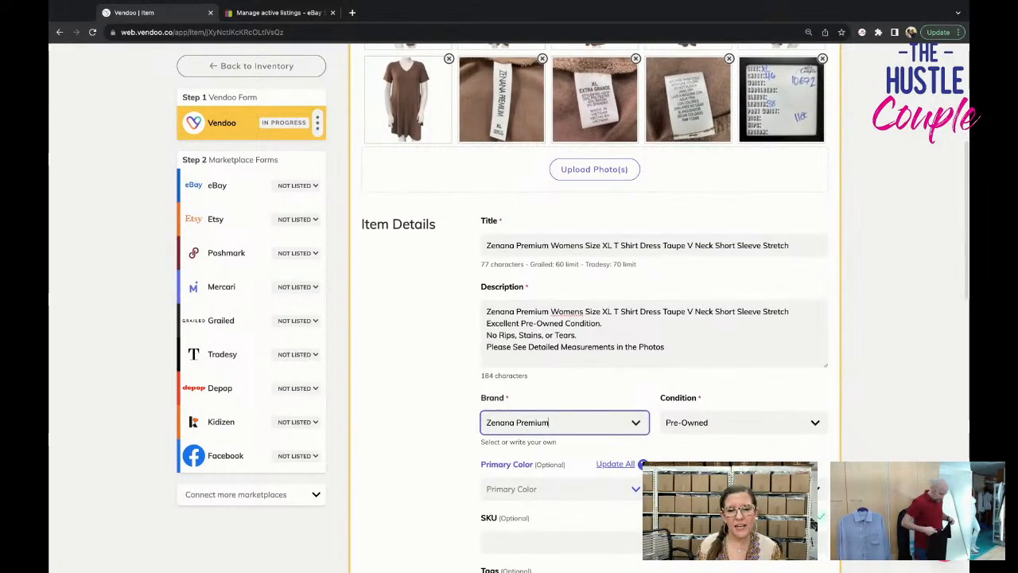
pyautogui.scroll(-1, 595, 318)
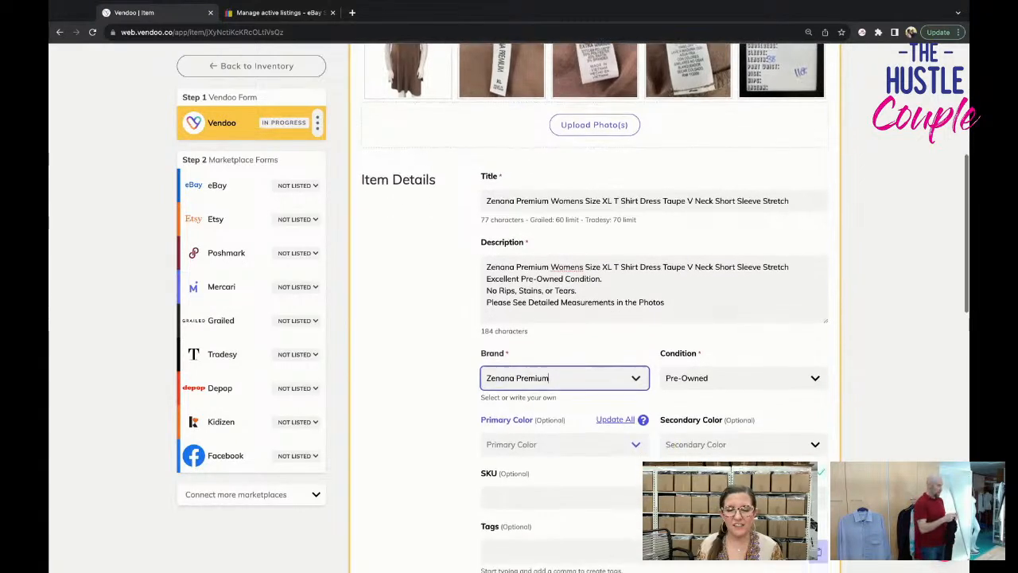
pyautogui.scroll(-1, 563, 480)
pyautogui.scroll(1, 562, 481)
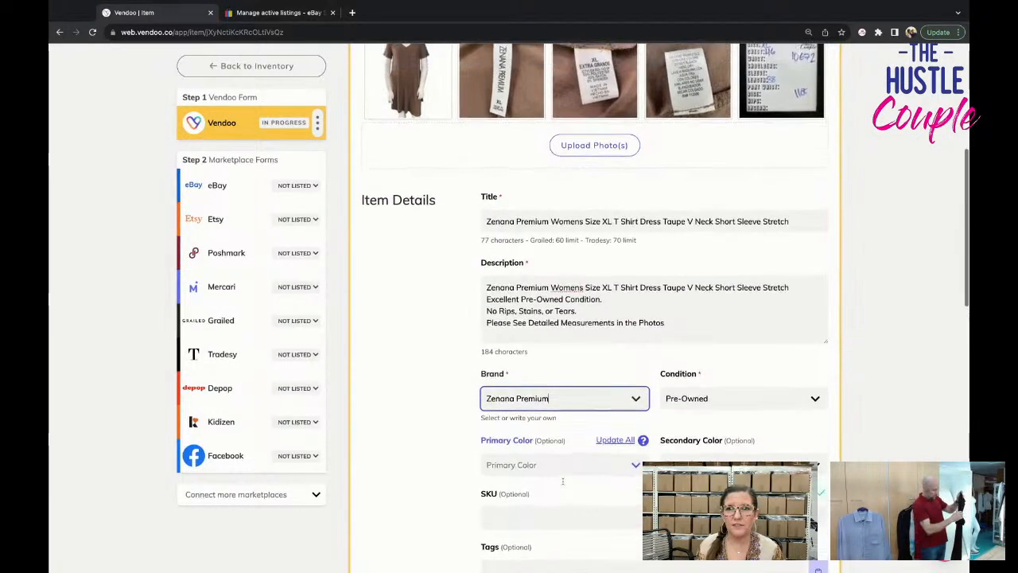
pyautogui.click(566, 515)
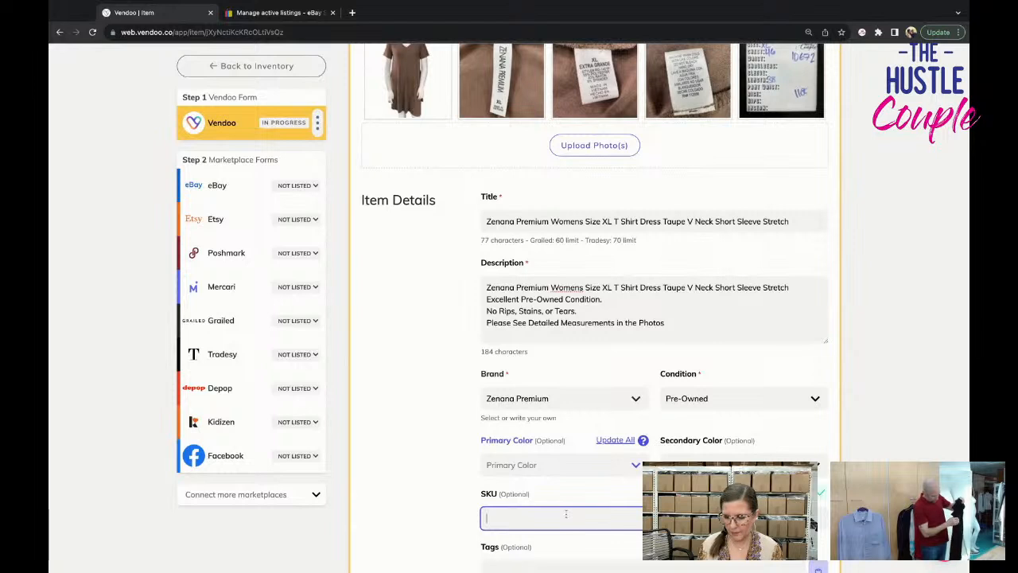
pyautogui.write('10672')
pyautogui.scroll(-2, 566, 515)
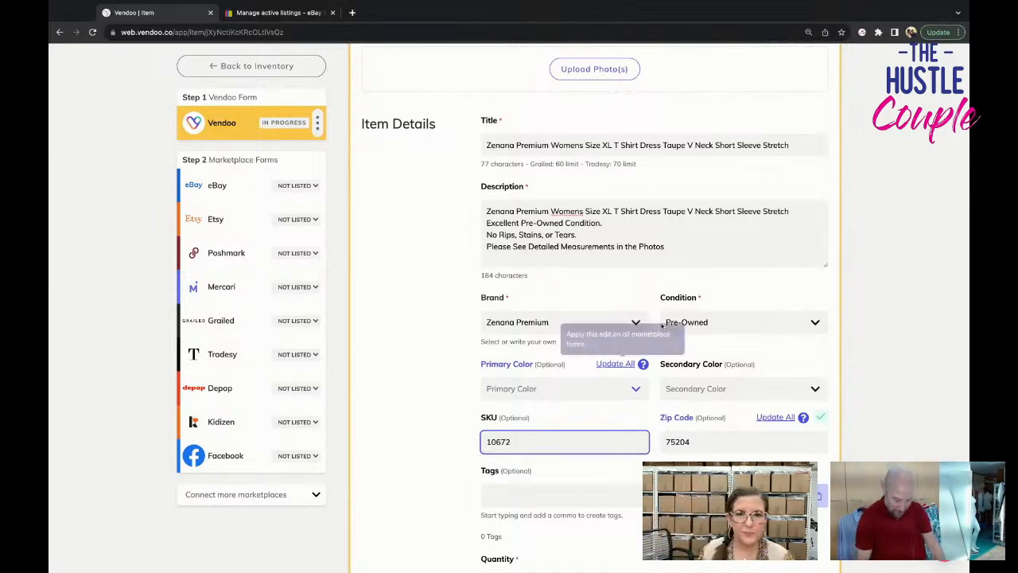
# Look over the dress draft's category, package and price fields, item details and photos.
pyautogui.scroll(-1, 571, 436)
pyautogui.scroll(-5, 571, 436)
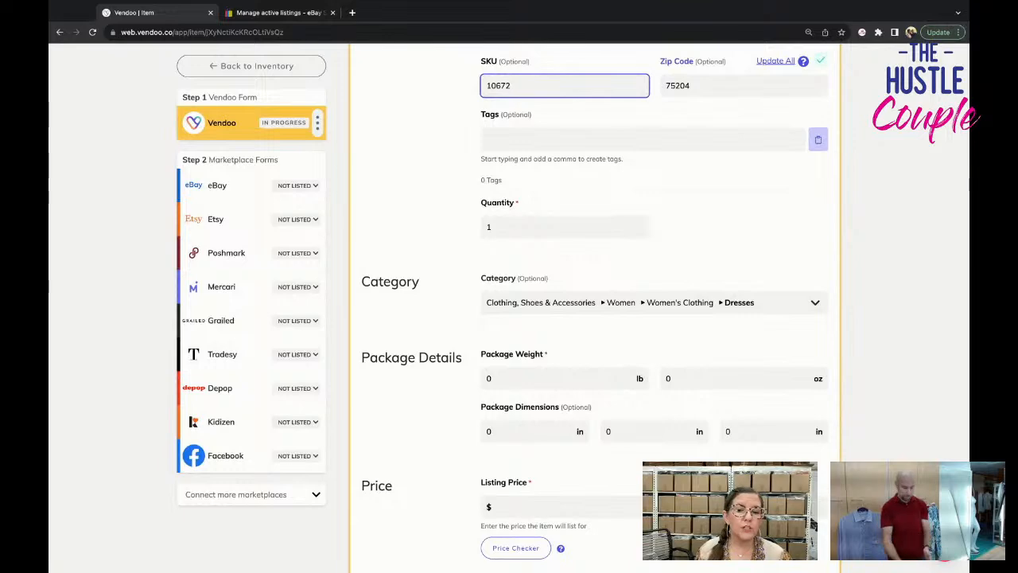
pyautogui.scroll(5, 660, 310)
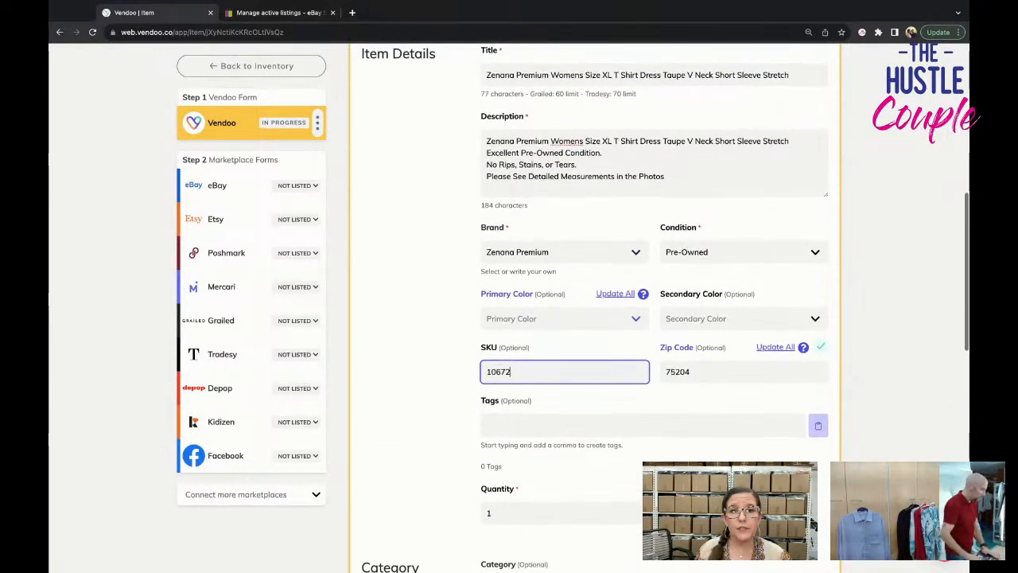
pyautogui.scroll(6, 597, 310)
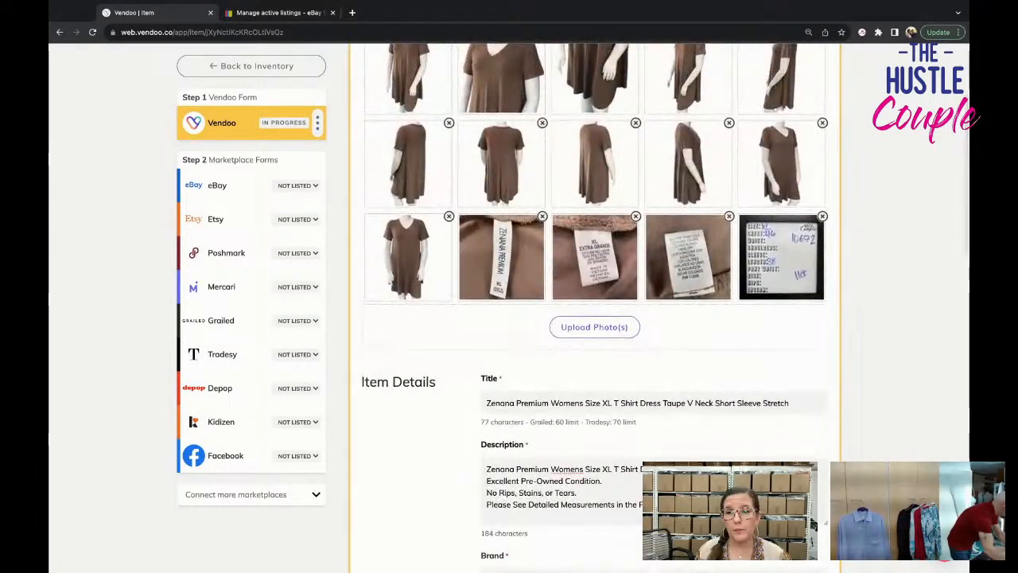
pyautogui.scroll(2, 597, 310)
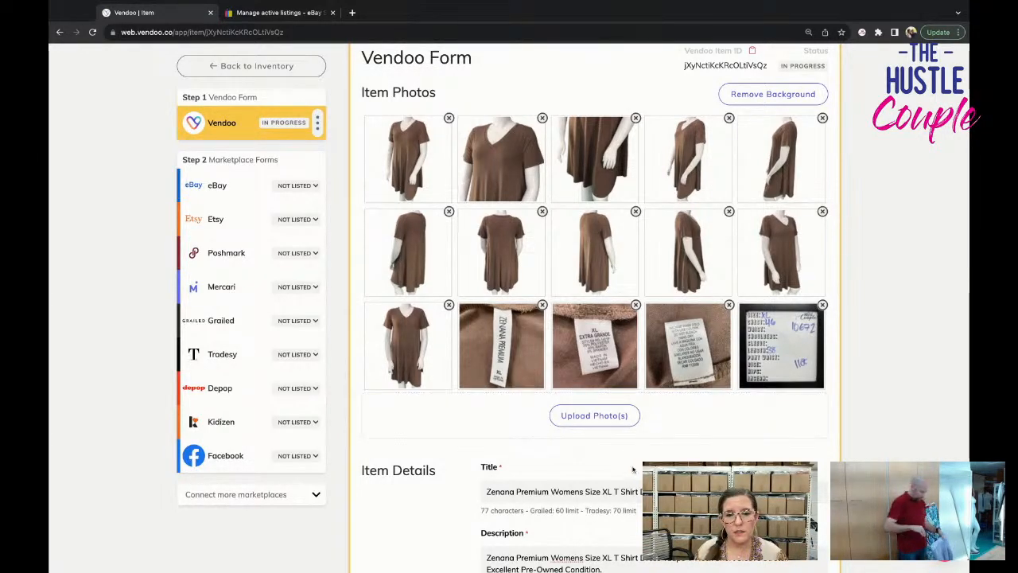
pyautogui.scroll(-2, 633, 469)
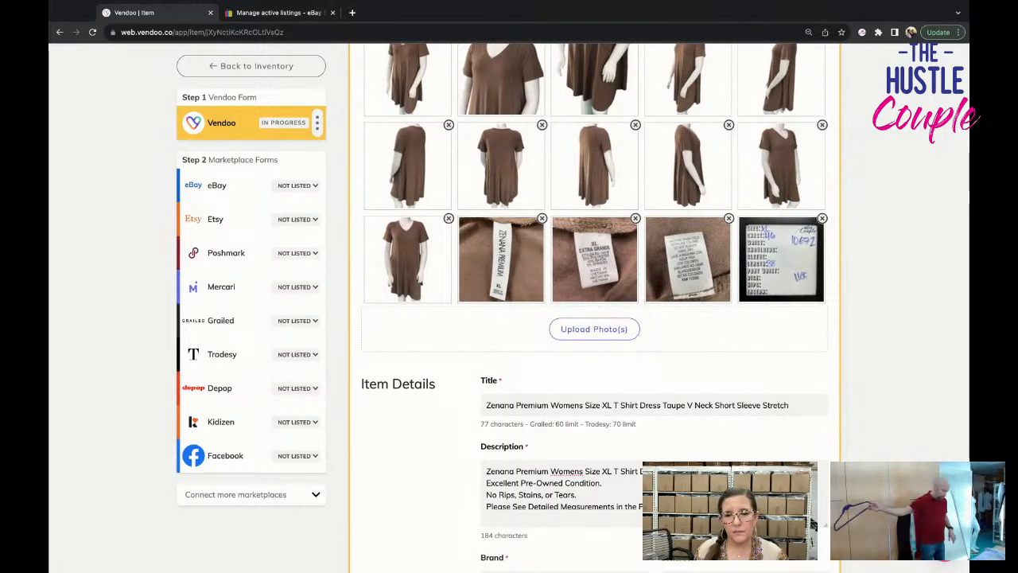
pyautogui.scroll(1, 595, 318)
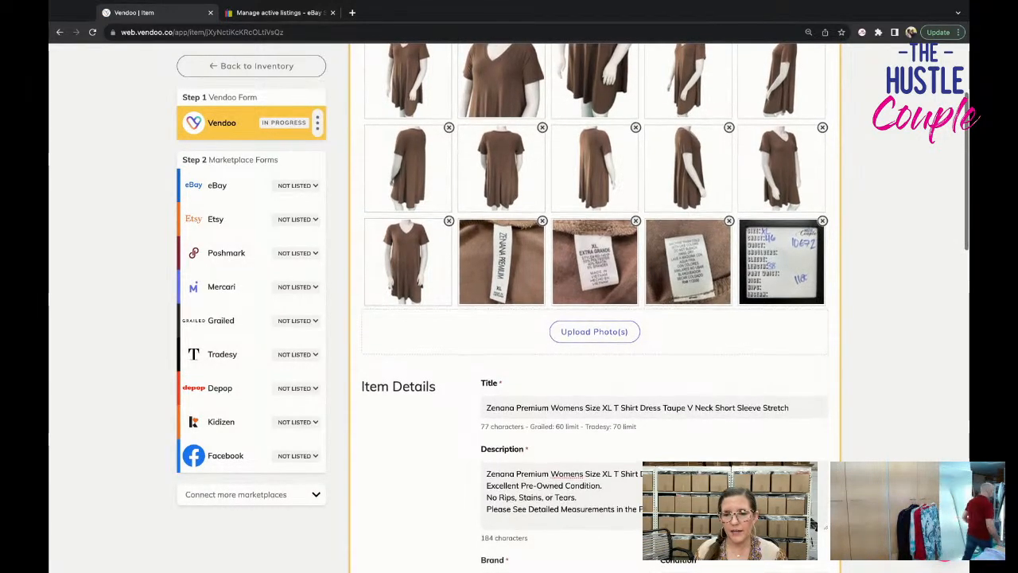
# Recheck the dress draft from the tag and measurement photos through the description down to the package weight and listing price.
pyautogui.scroll(-3, 595, 318)
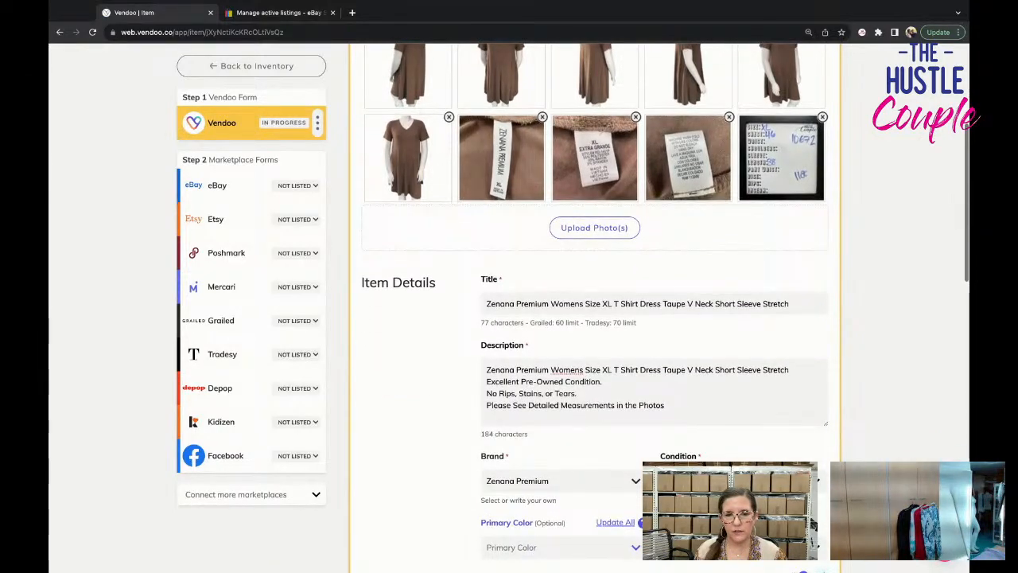
pyautogui.scroll(-6, 595, 318)
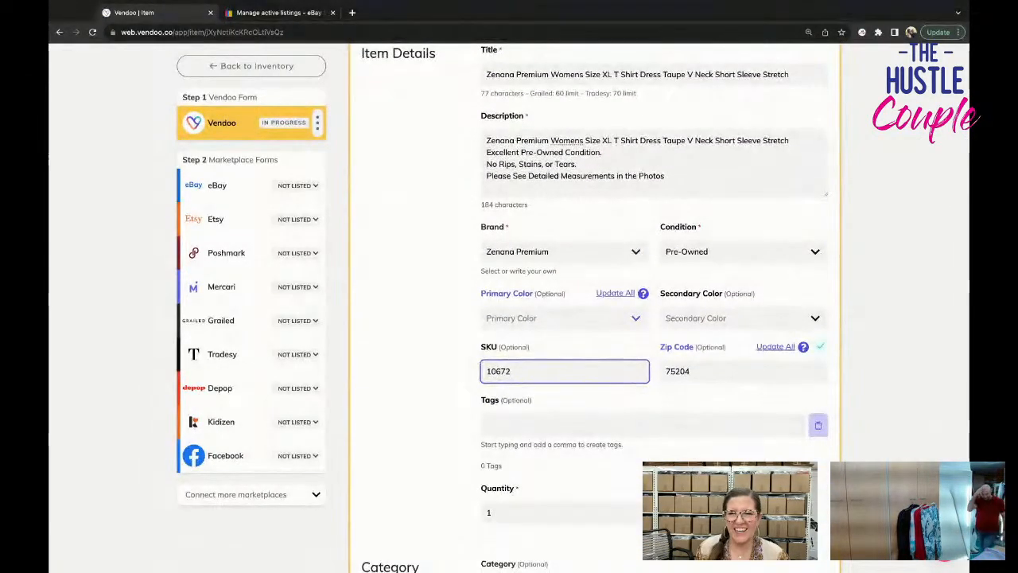
pyautogui.scroll(-3, 595, 318)
pyautogui.scroll(-2, 813, 523)
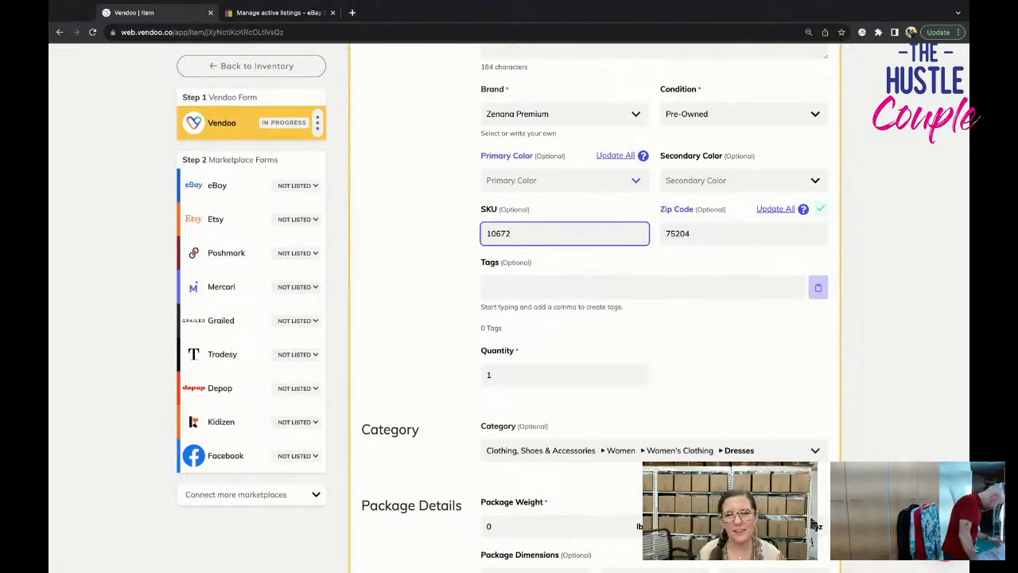
pyautogui.scroll(-5, 813, 523)
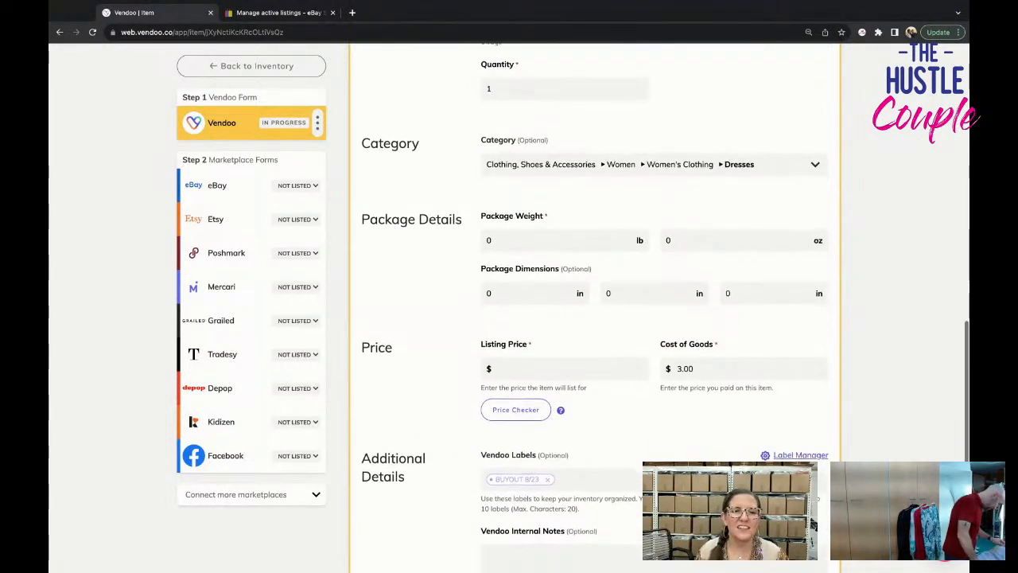
pyautogui.scroll(-1, 813, 523)
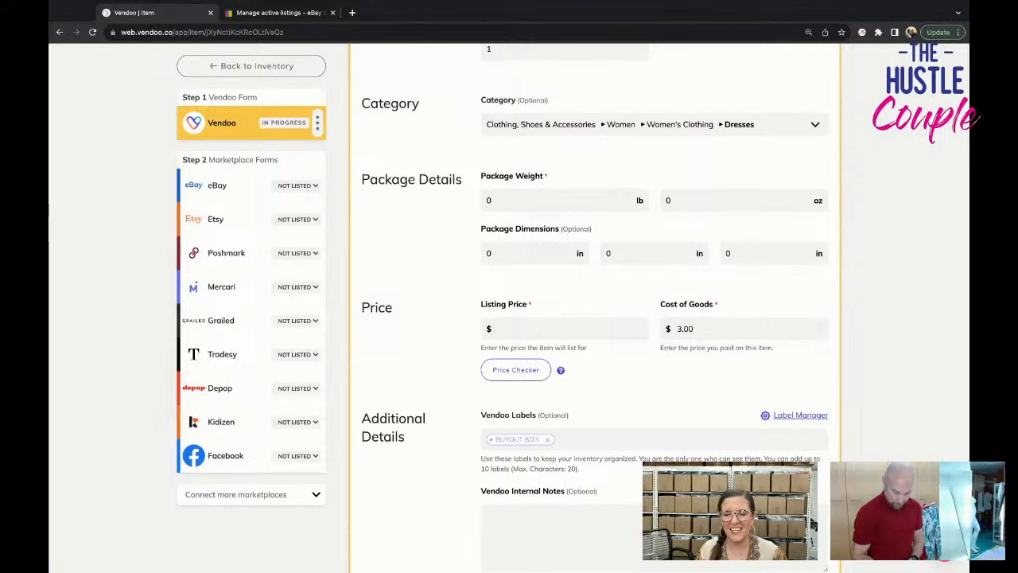
pyautogui.scroll(3, 600, 434)
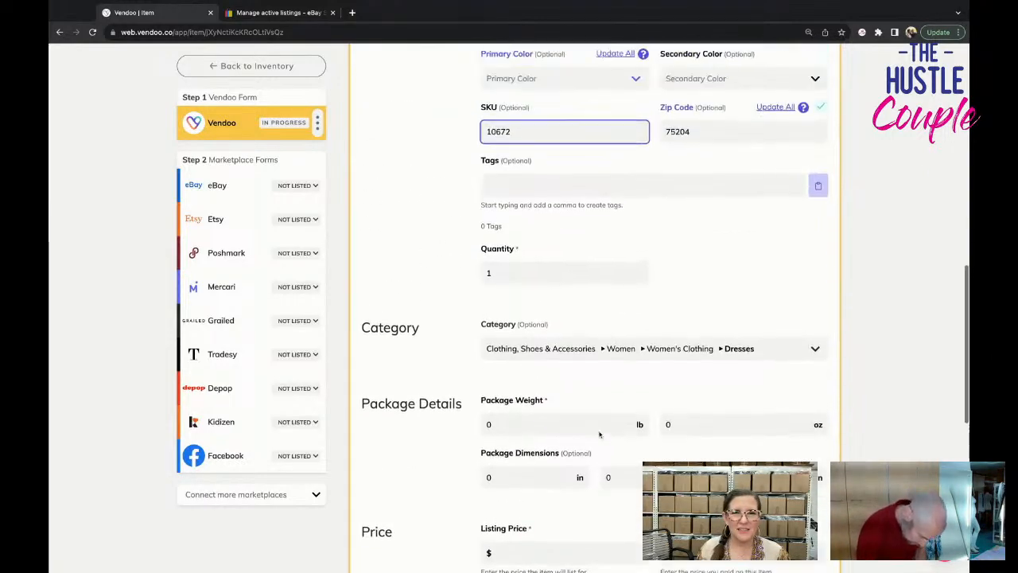
pyautogui.scroll(8, 599, 434)
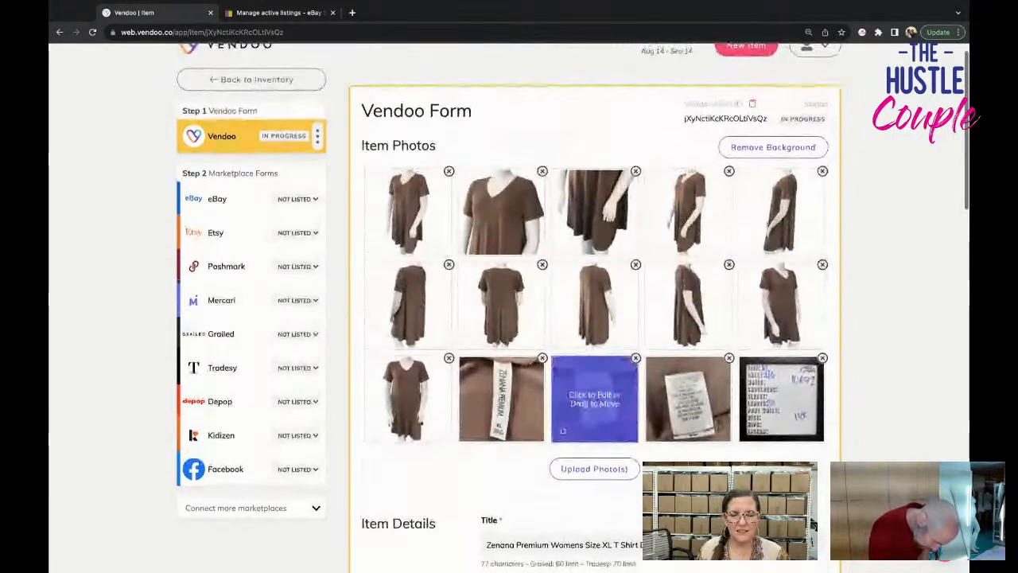
pyautogui.scroll(-10, 595, 398)
pyautogui.scroll(3, 595, 398)
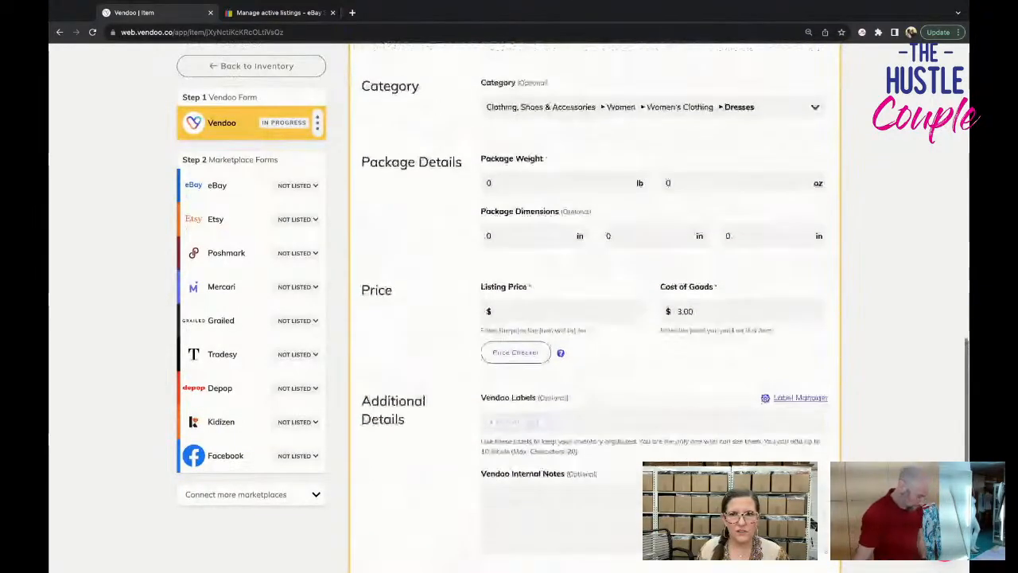
pyautogui.scroll(10, 595, 318)
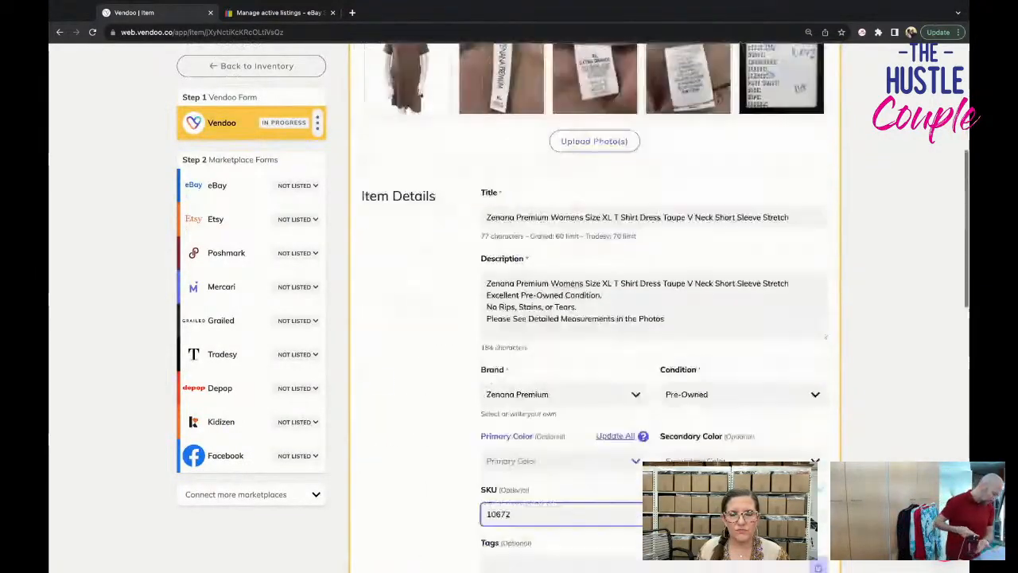
# Set the dress's package weight to 11 oz.
pyautogui.scroll(-10, 669, 239)
pyautogui.click(668, 190)
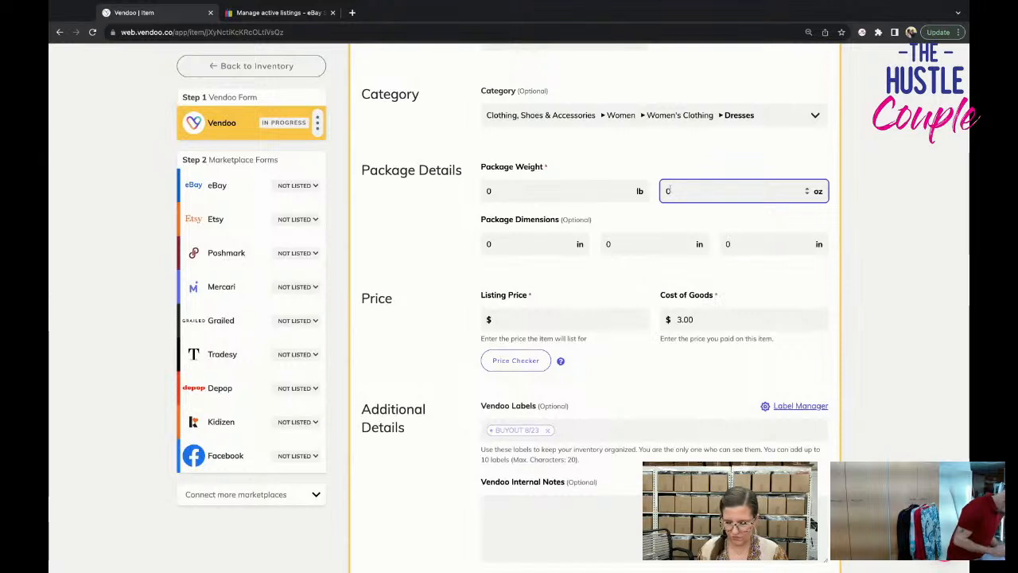
pyautogui.press('BackSpace')
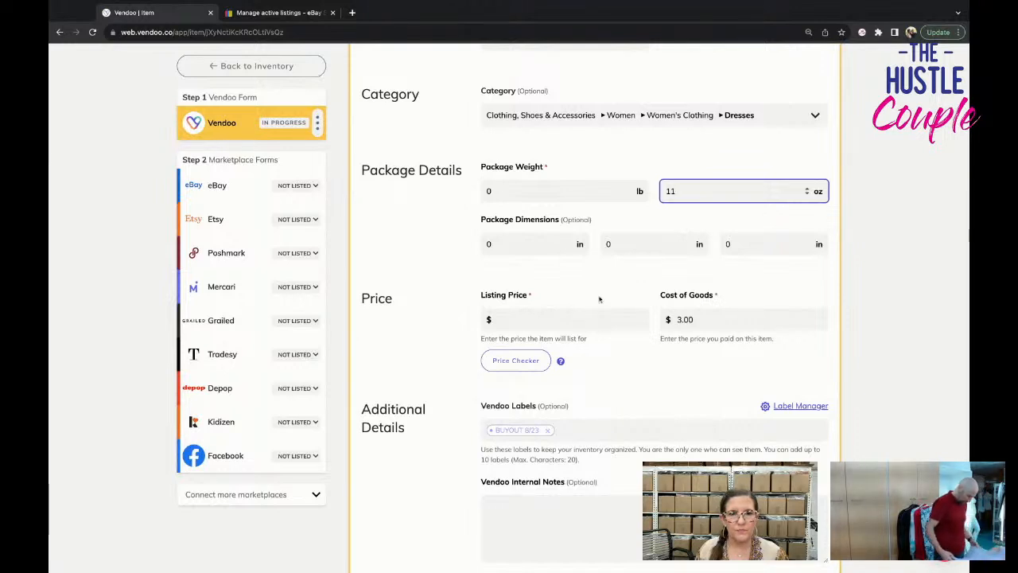
# Set the dress's listing price to $29.95 and save the Vendoo form.
pyautogui.click(586, 318)
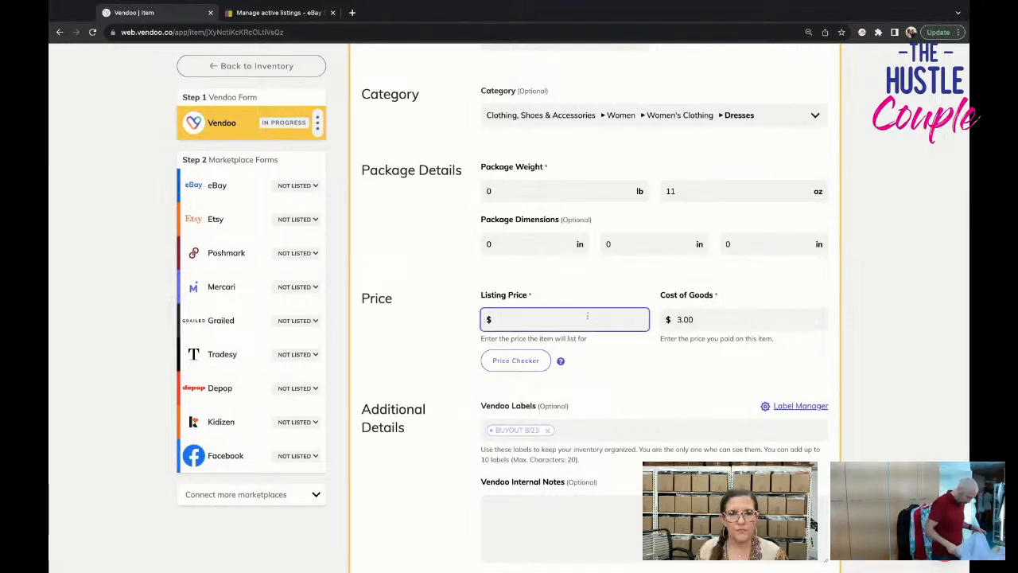
pyautogui.scroll(7, 813, 525)
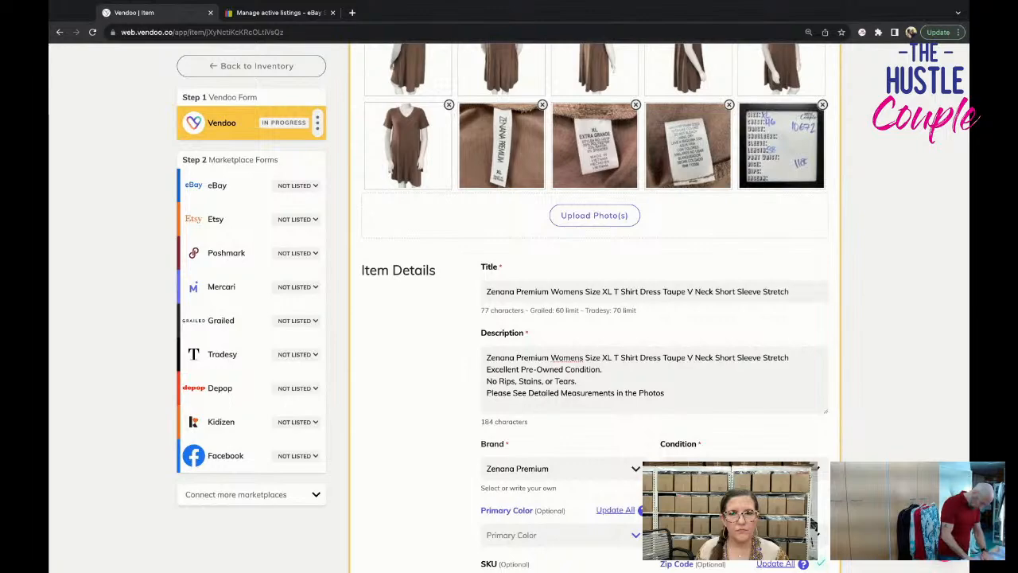
pyautogui.scroll(-10, 595, 318)
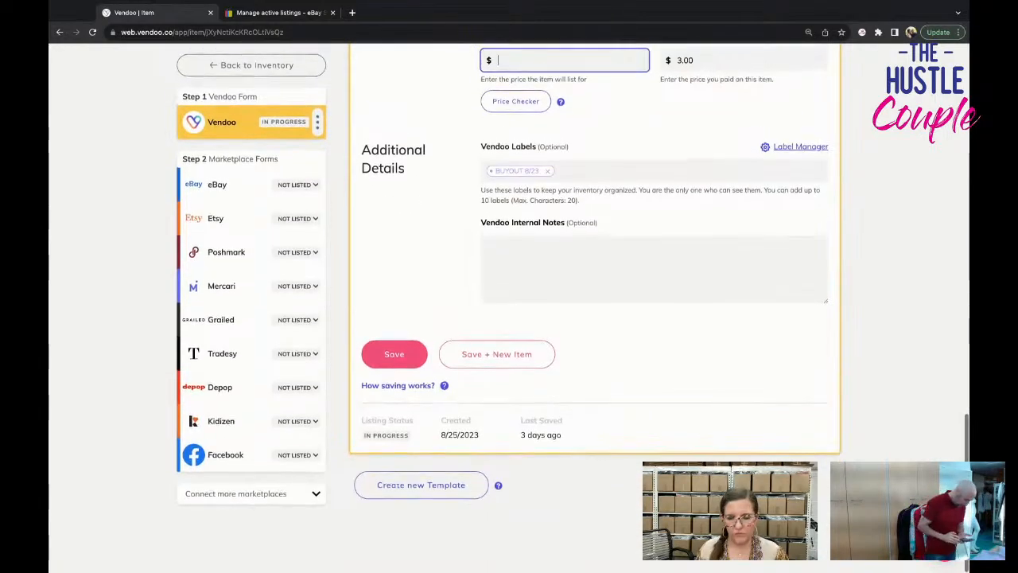
pyautogui.write('29.95')
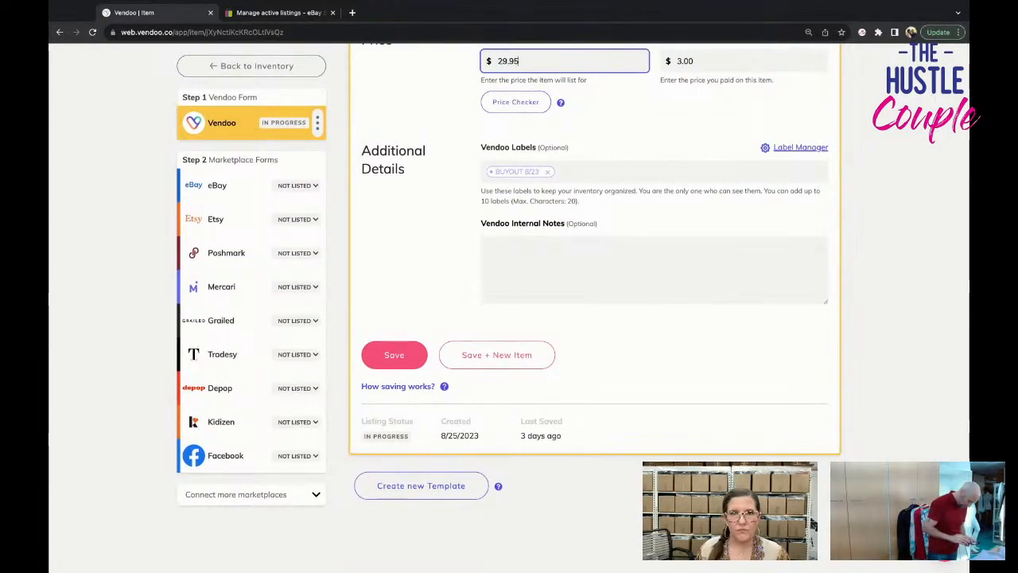
pyautogui.click(398, 354)
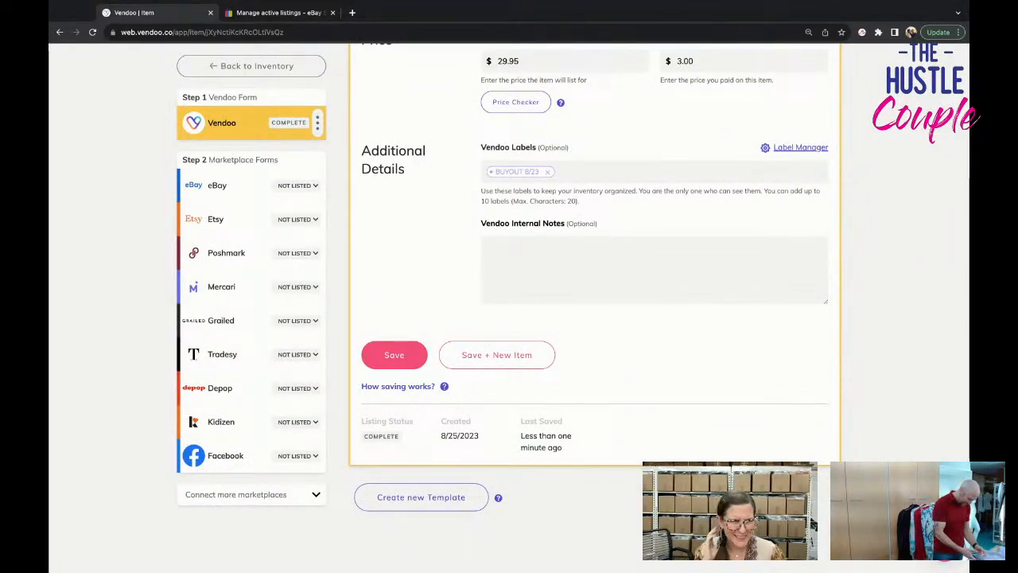
# Open the dress's eBay form and set its color to Brown.
pyautogui.click(230, 187)
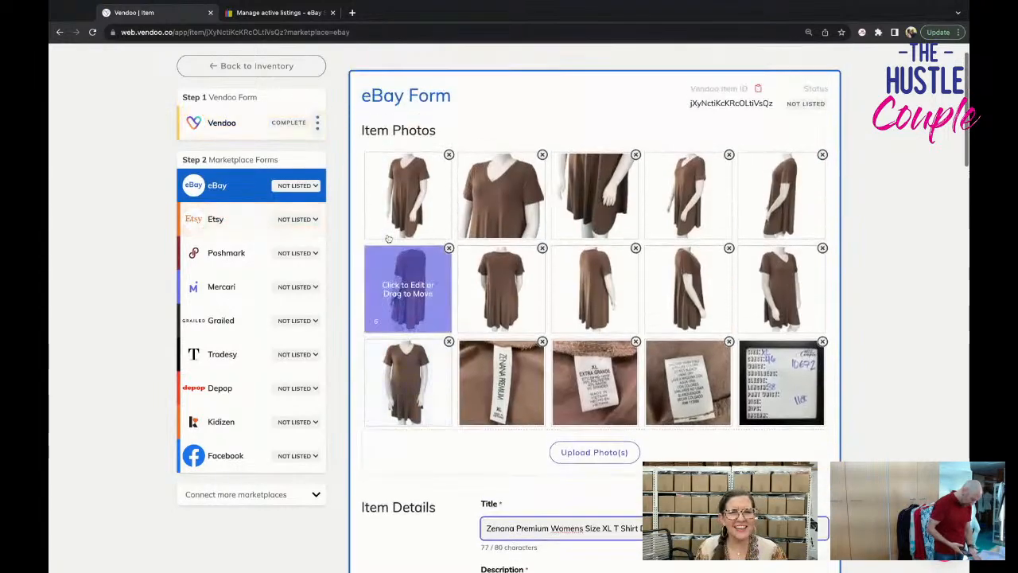
pyautogui.moveTo(388, 238); pyautogui.dragTo(686, 277)
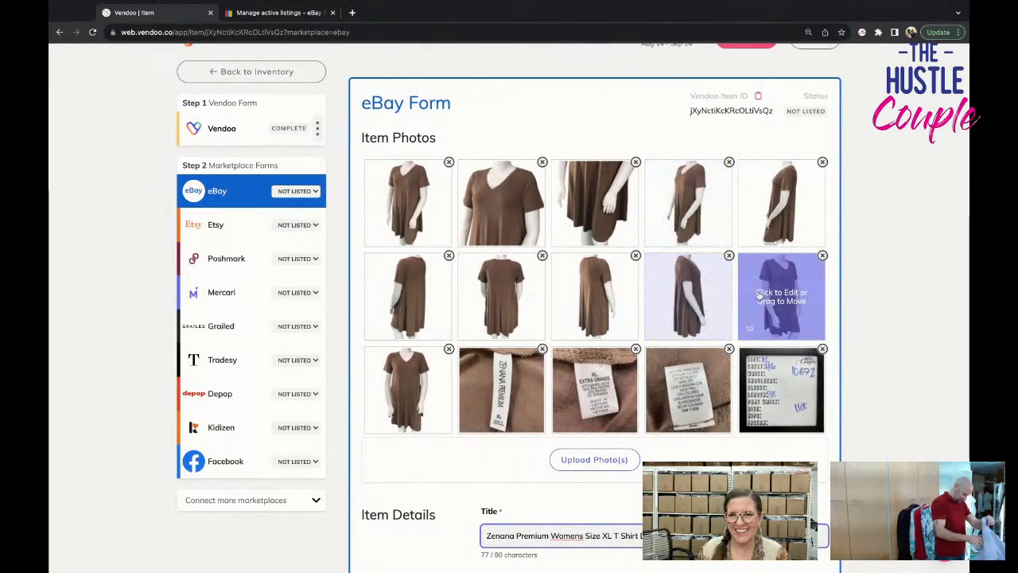
pyautogui.scroll(-5, 776, 297)
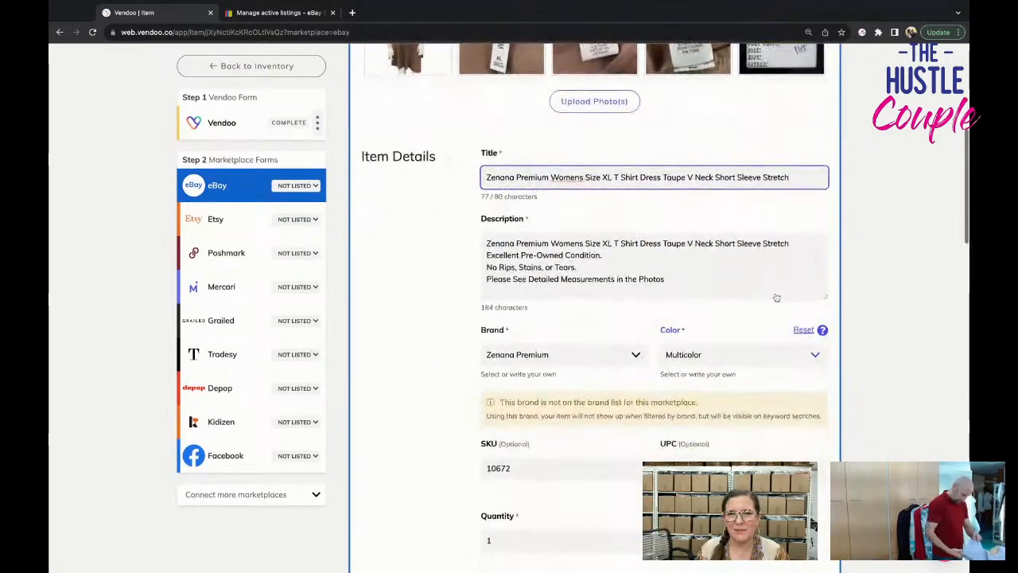
pyautogui.scroll(-2, 776, 298)
pyautogui.scroll(-2, 751, 243)
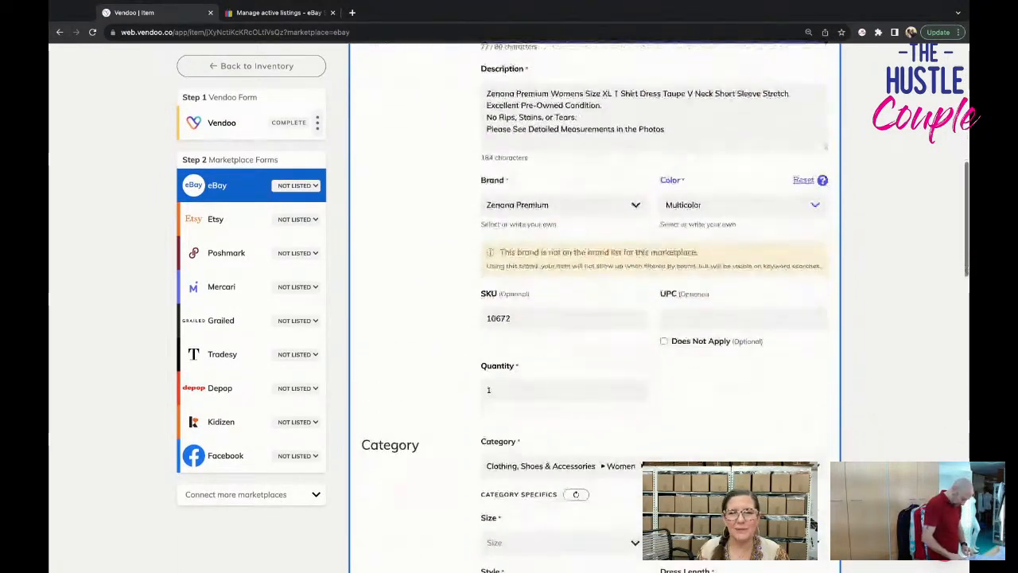
pyautogui.scroll(1, 751, 243)
pyautogui.click(747, 225)
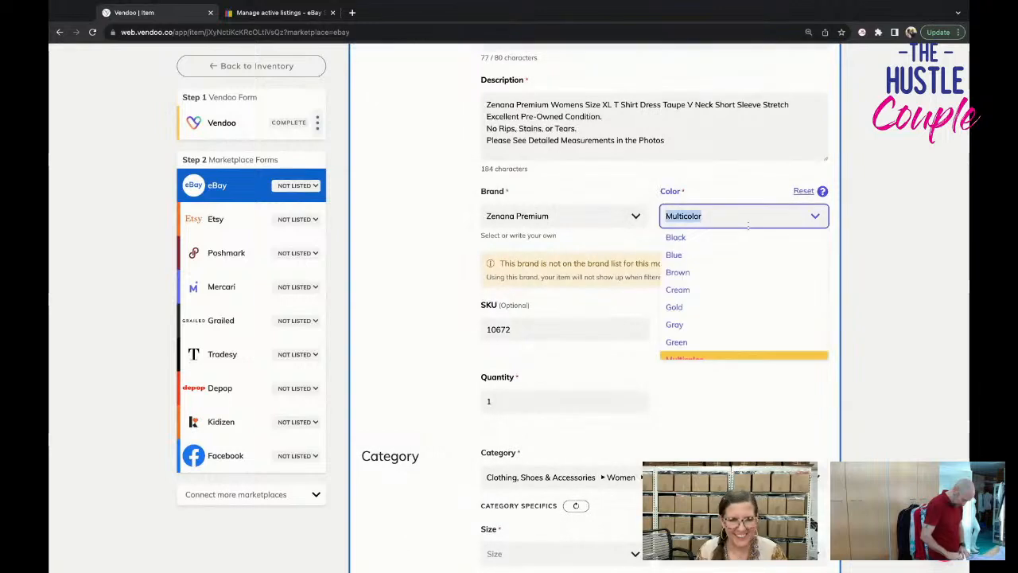
pyautogui.write('brown')
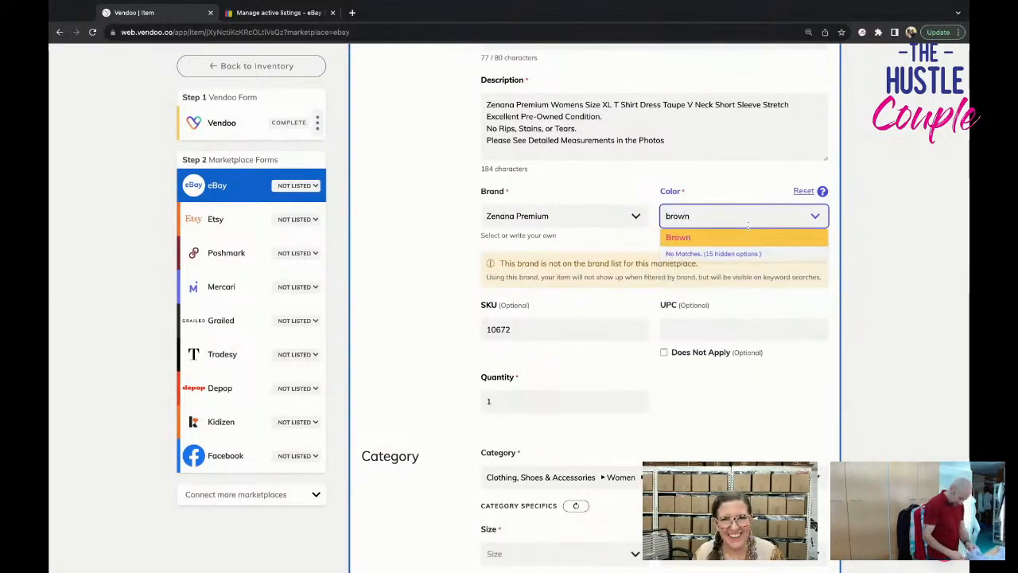
pyautogui.press('Return')
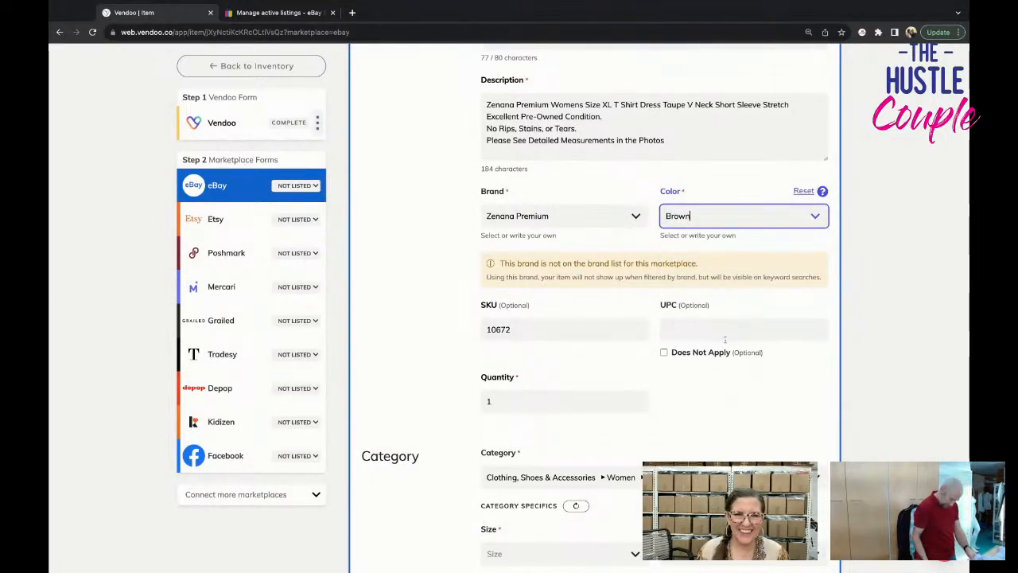
# Set the dress's size to XL in the eBay category specifics.
pyautogui.scroll(-2, 724, 340)
pyautogui.scroll(8, 601, 411)
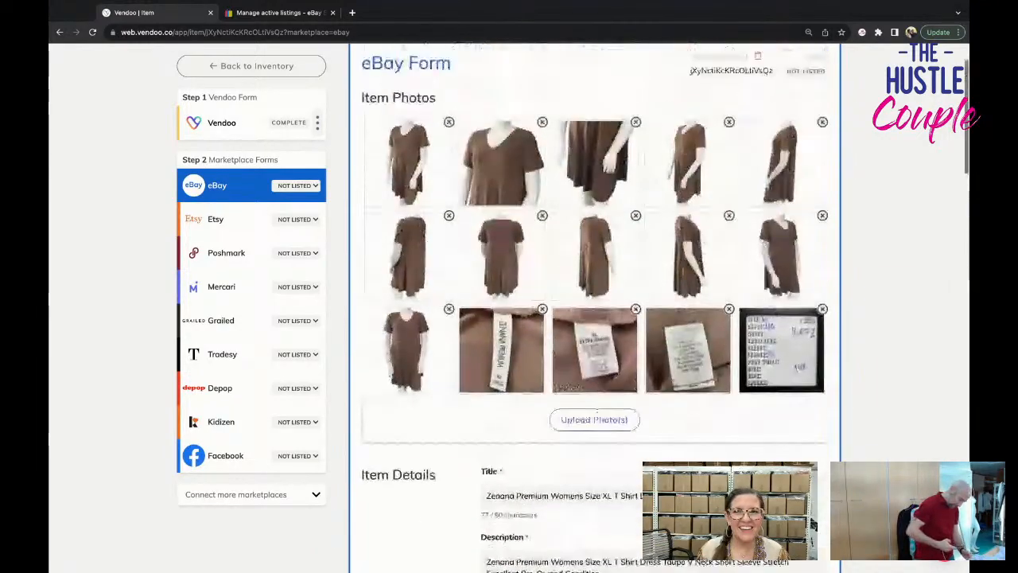
pyautogui.scroll(-5, 598, 404)
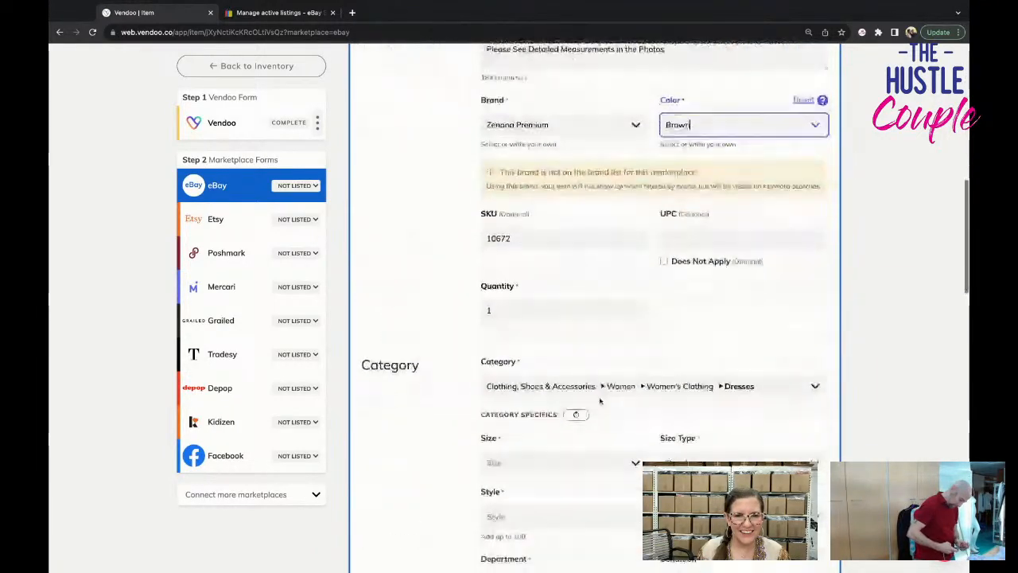
pyautogui.click(596, 409)
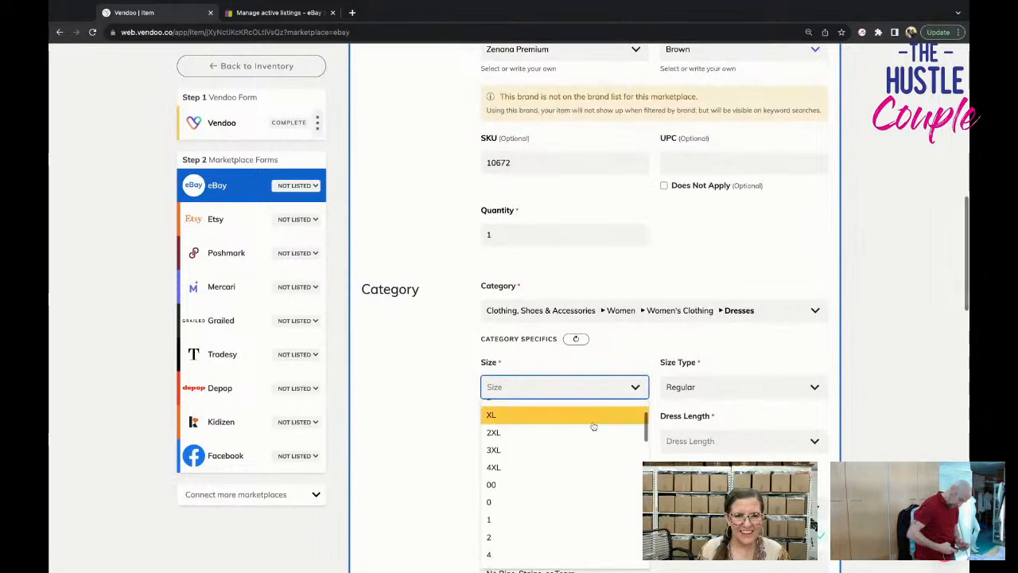
pyautogui.click(592, 420)
# Set the dress's style to T-Shirt Dress and its dress length to Knee Length.
pyautogui.scroll(-1, 591, 421)
pyautogui.click(590, 389)
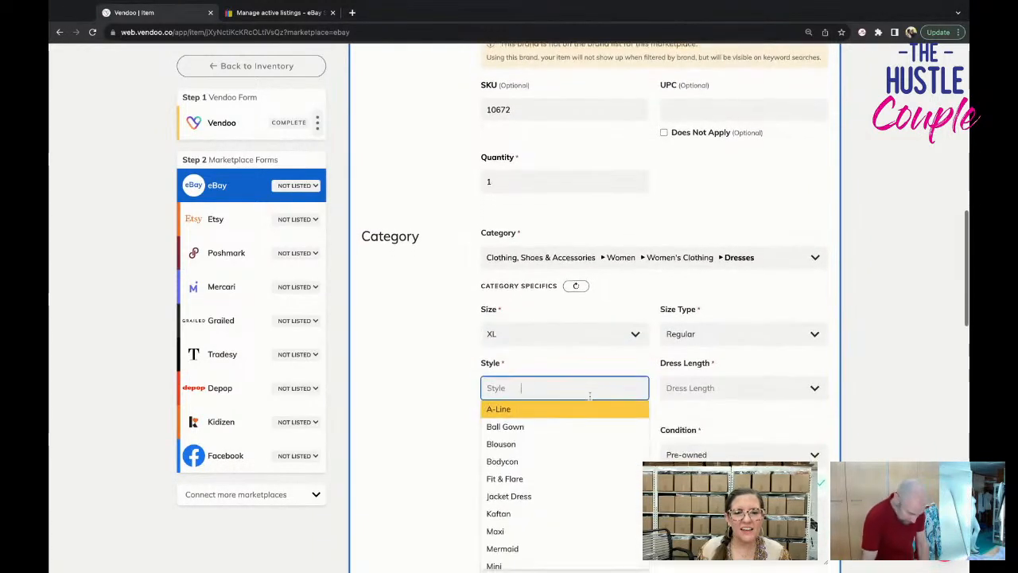
pyautogui.scroll(-2, 565, 417)
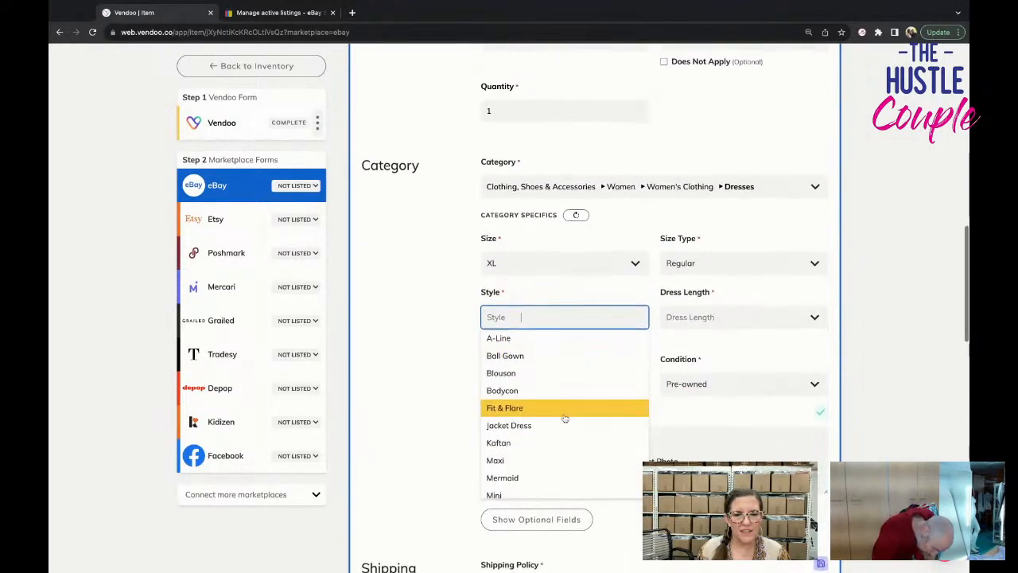
pyautogui.scroll(-5, 564, 419)
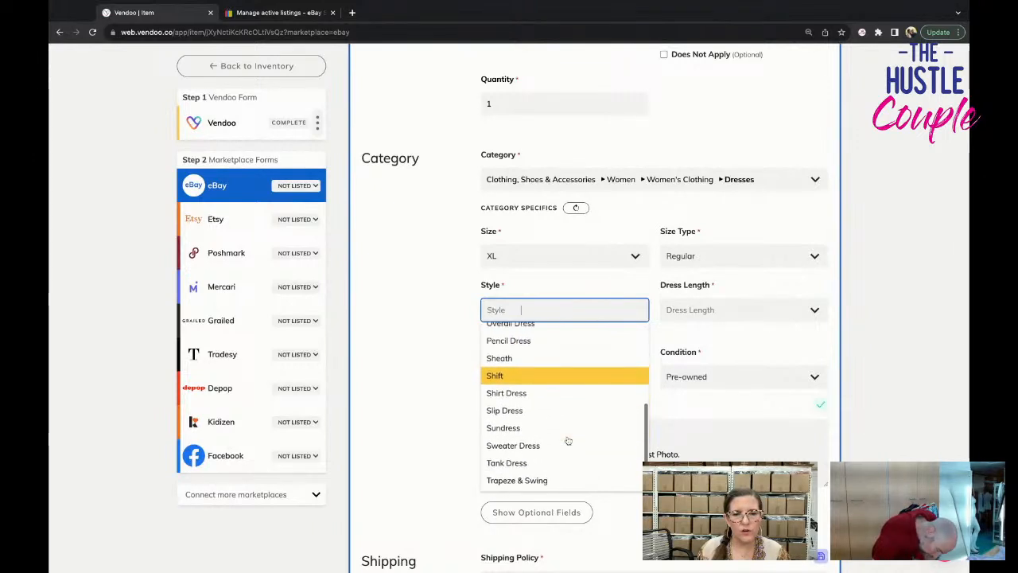
pyautogui.scroll(-1, 568, 440)
pyautogui.click(561, 468)
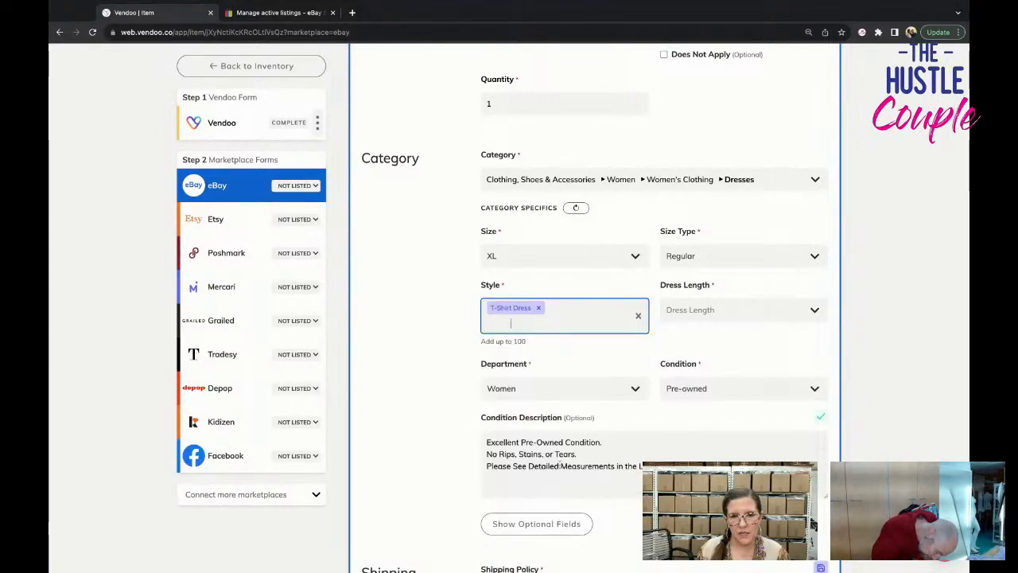
pyautogui.click(700, 309)
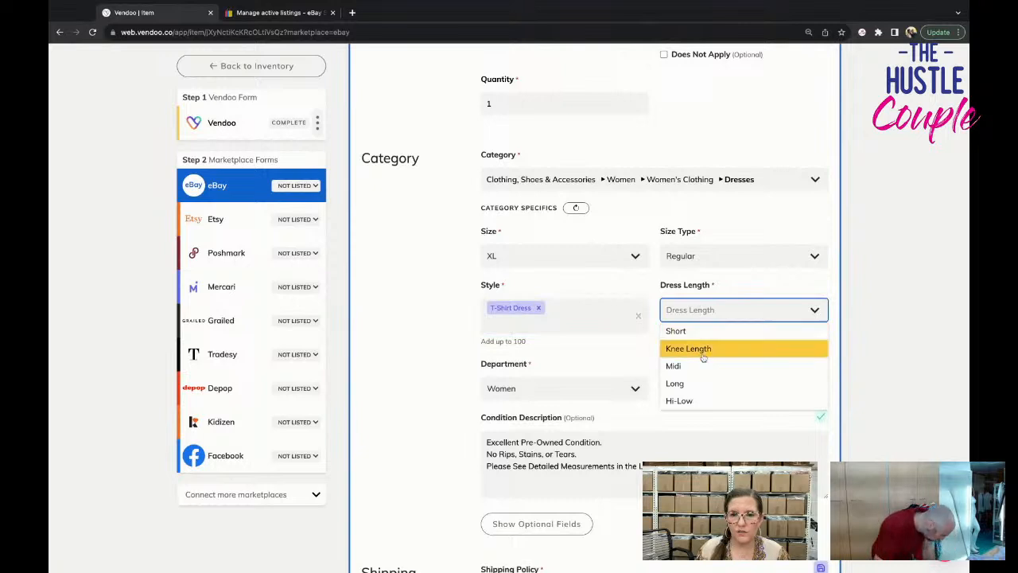
pyautogui.click(689, 347)
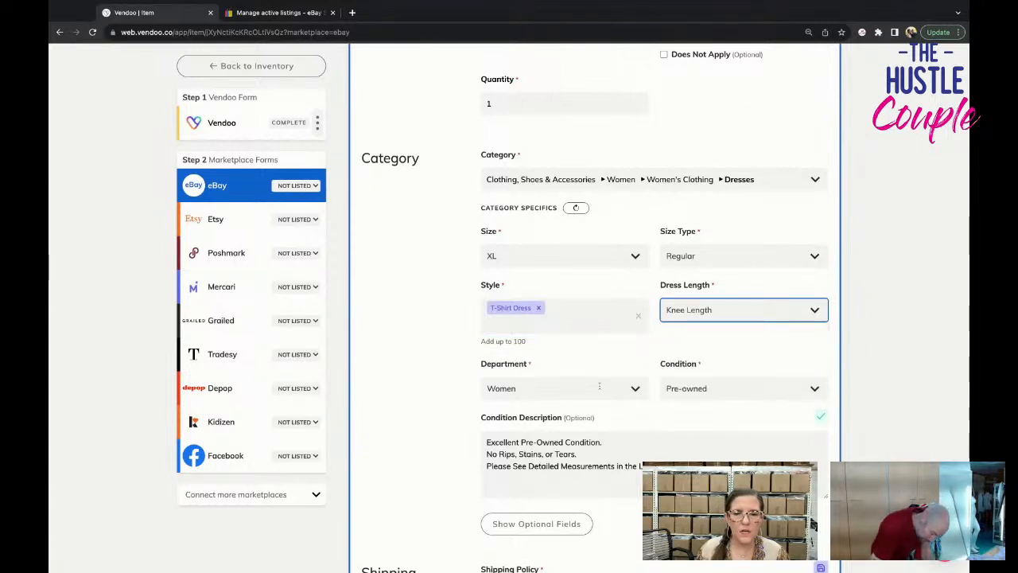
# Reveal the optional category-specific fields of the dress's eBay form.
pyautogui.scroll(-3, 599, 385)
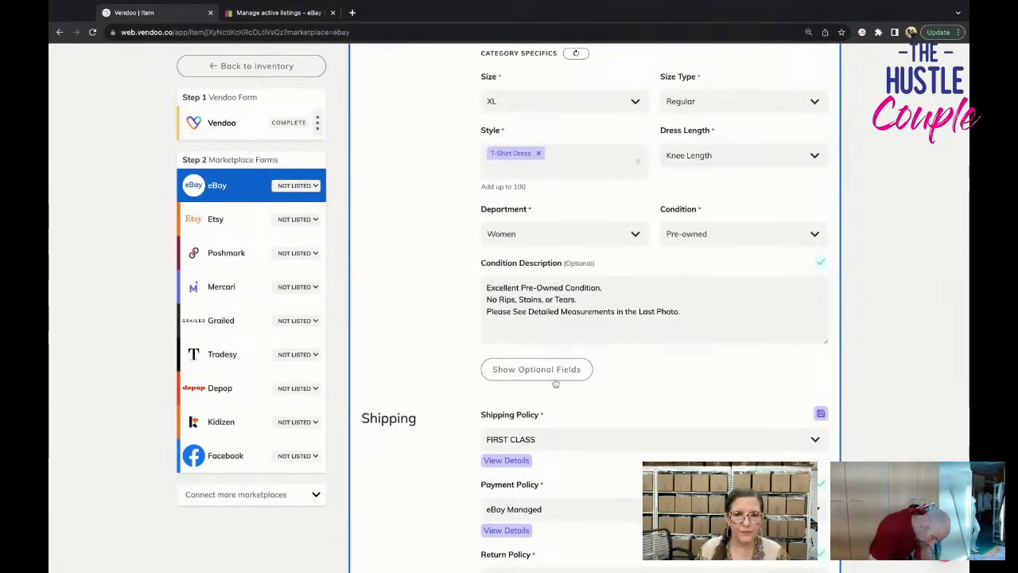
pyautogui.click(555, 380)
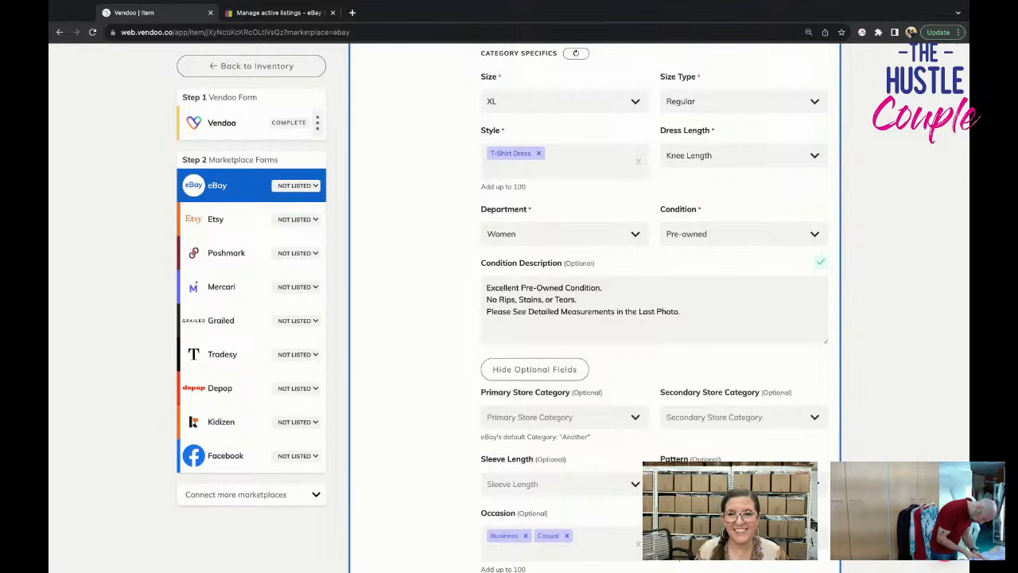
pyautogui.scroll(-2, 652, 310)
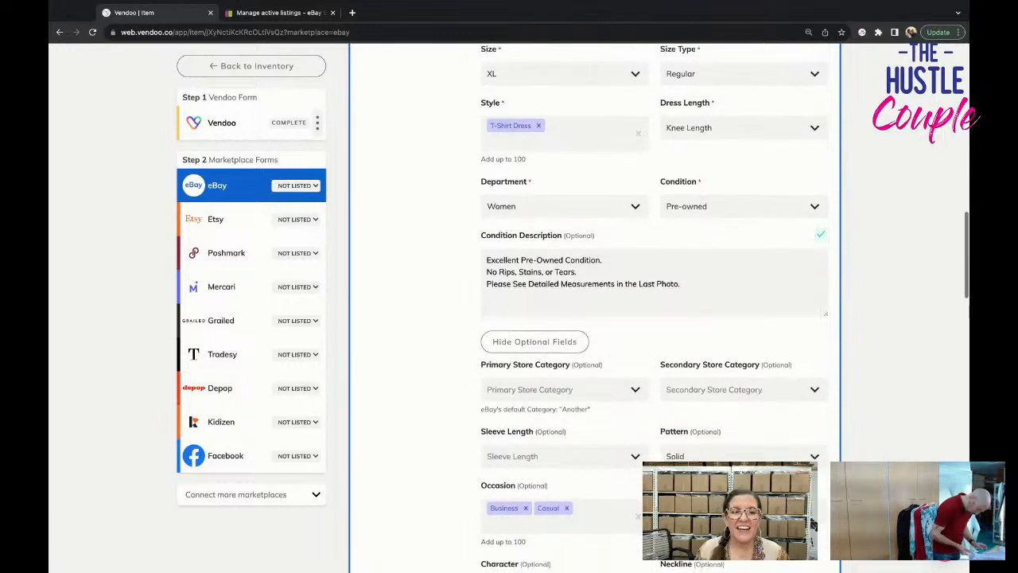
# Set the dress's sleeve length to Short Sleeve in the optional eBay fields.
pyautogui.scroll(-3, 652, 310)
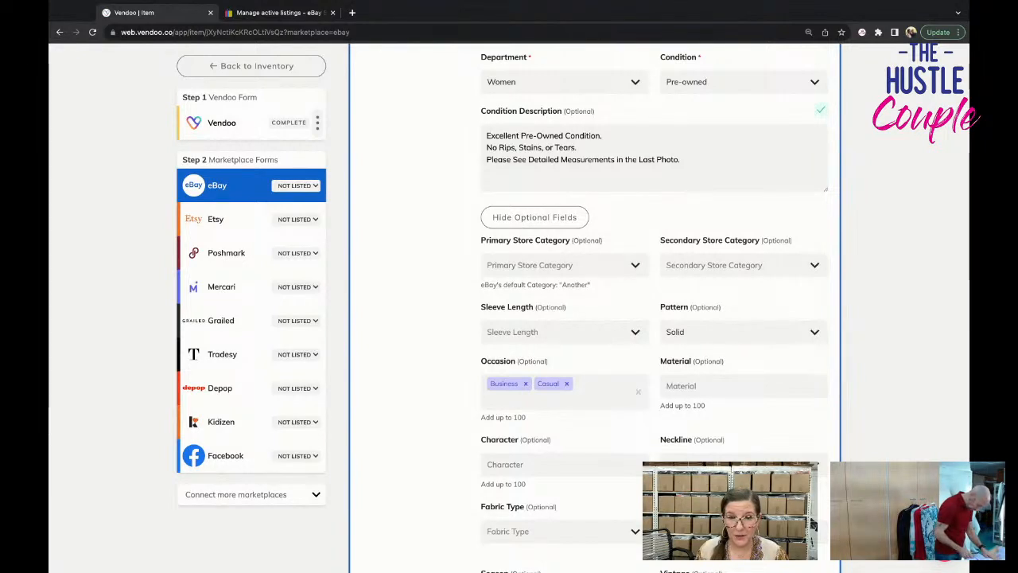
pyautogui.click(559, 335)
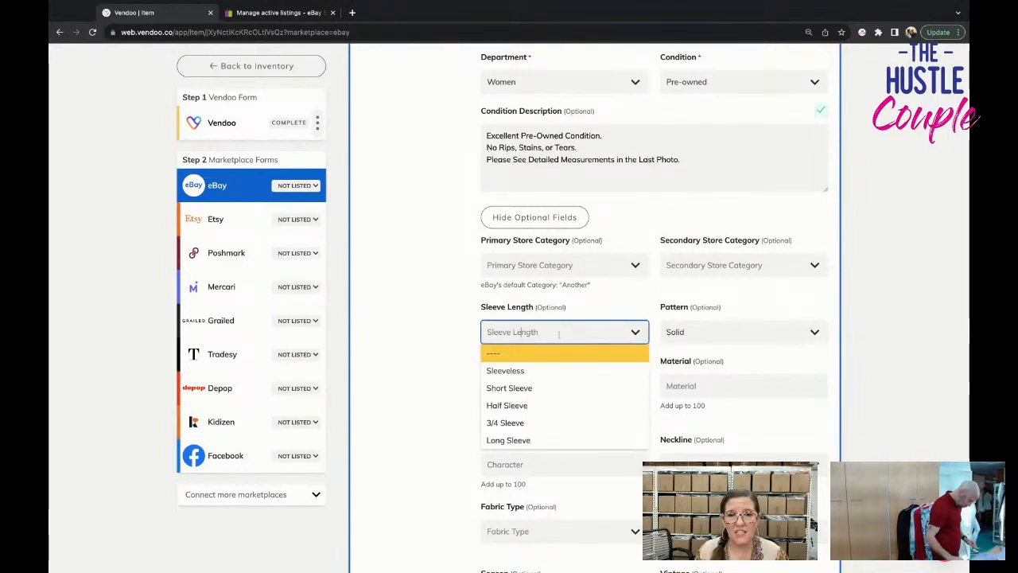
pyautogui.click(556, 388)
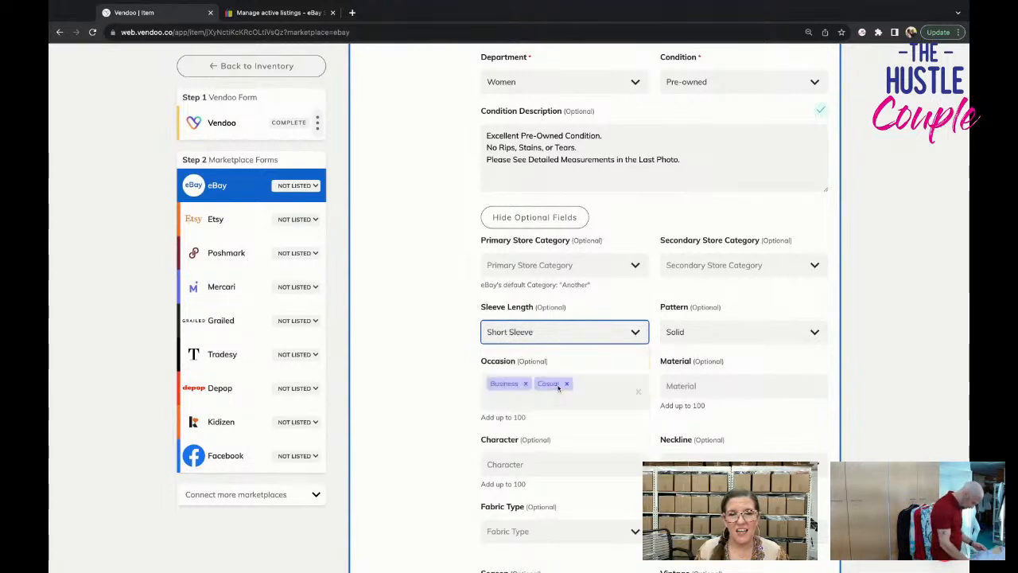
# Check the dress's tag photos and add Rayon as the material in the eBay form.
pyautogui.scroll(-3, 581, 385)
pyautogui.click(766, 284)
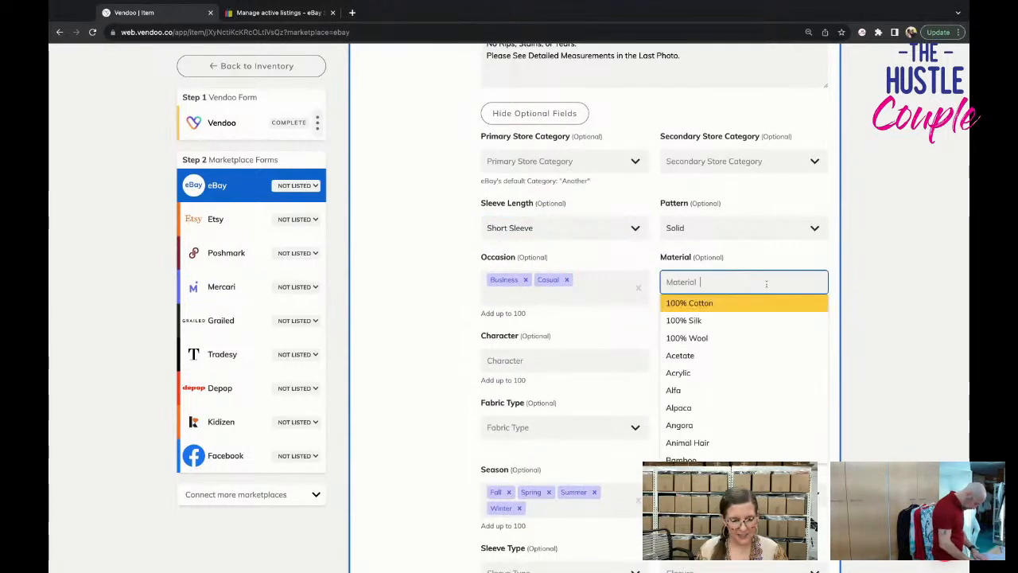
pyautogui.scroll(10, 765, 283)
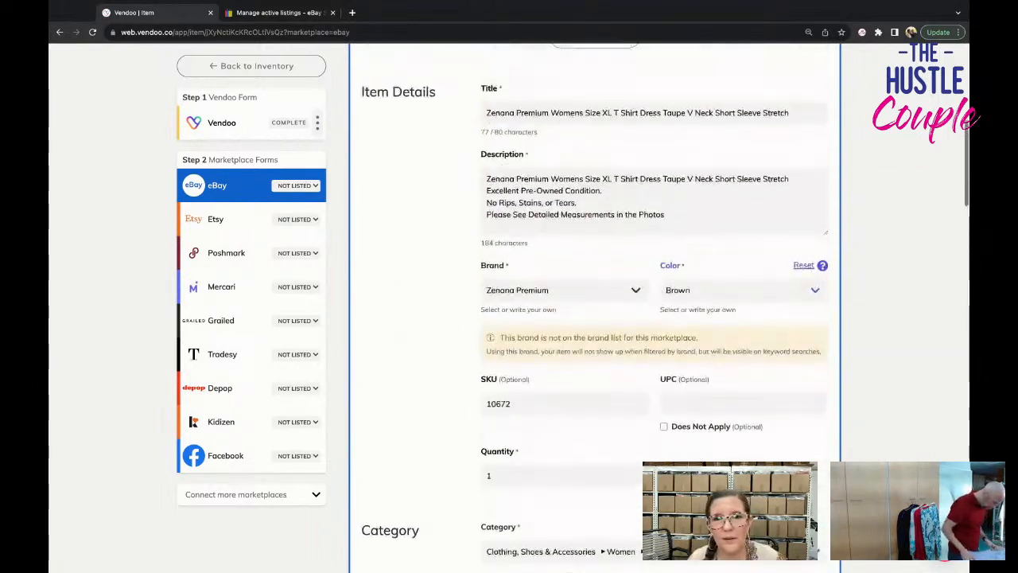
pyautogui.scroll(3, 766, 283)
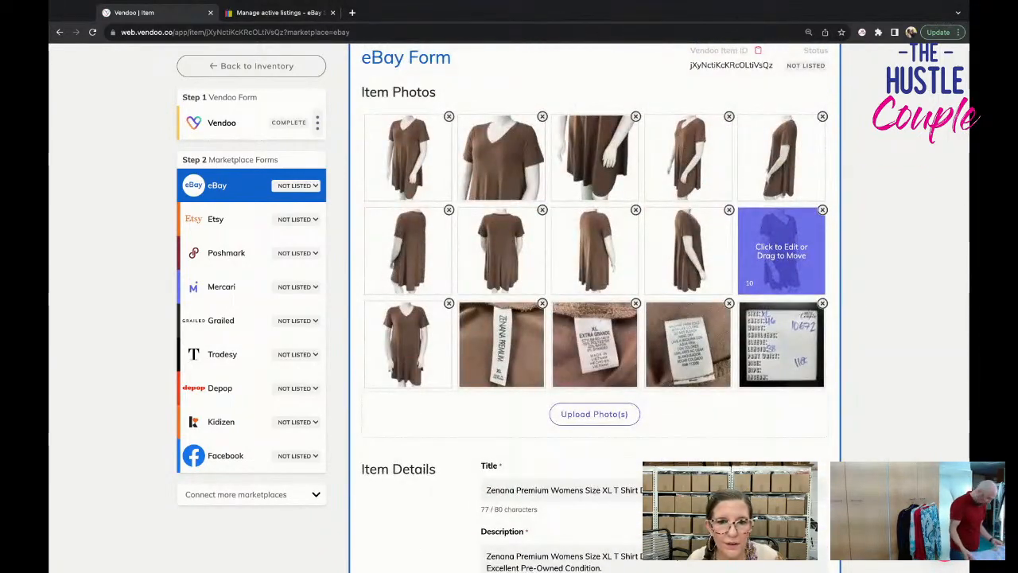
pyautogui.scroll(-8, 783, 251)
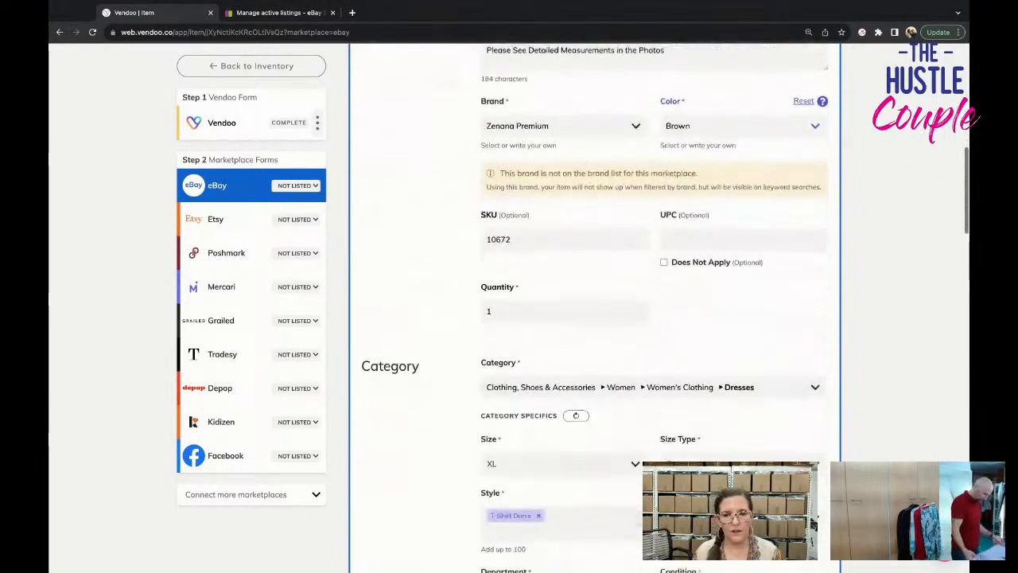
pyautogui.scroll(-4, 785, 250)
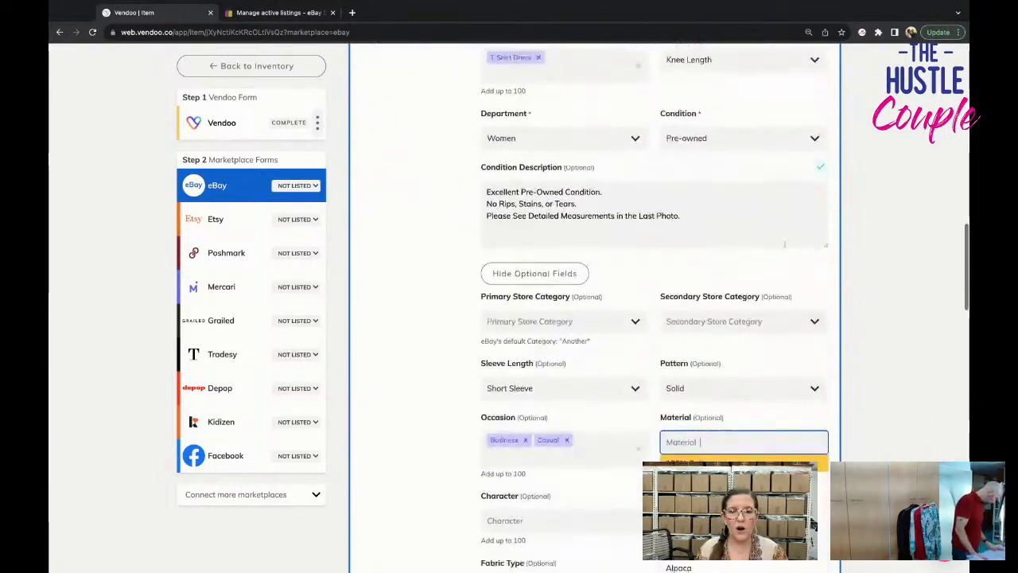
pyautogui.write('raon')
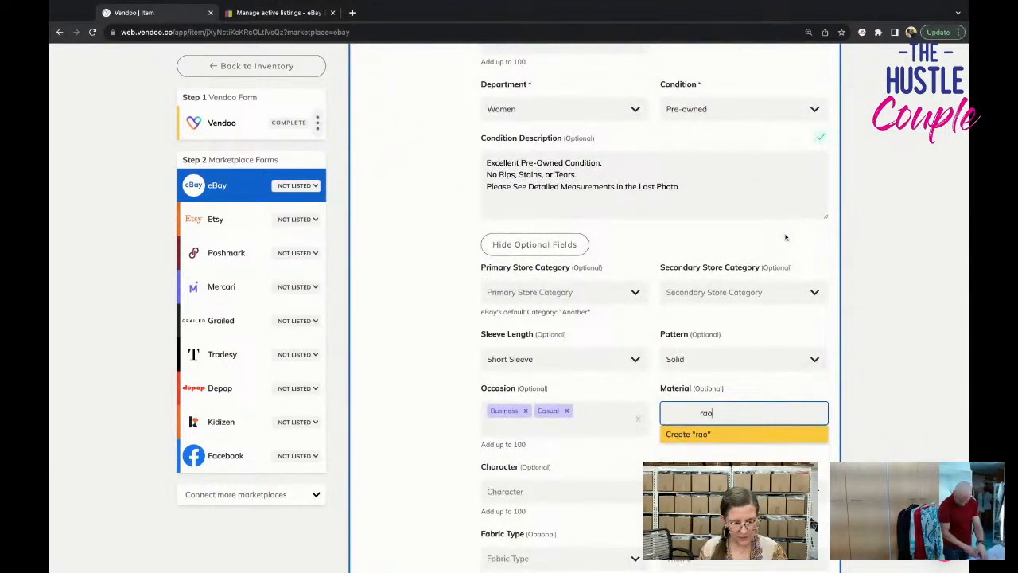
pyautogui.press('BackSpace')
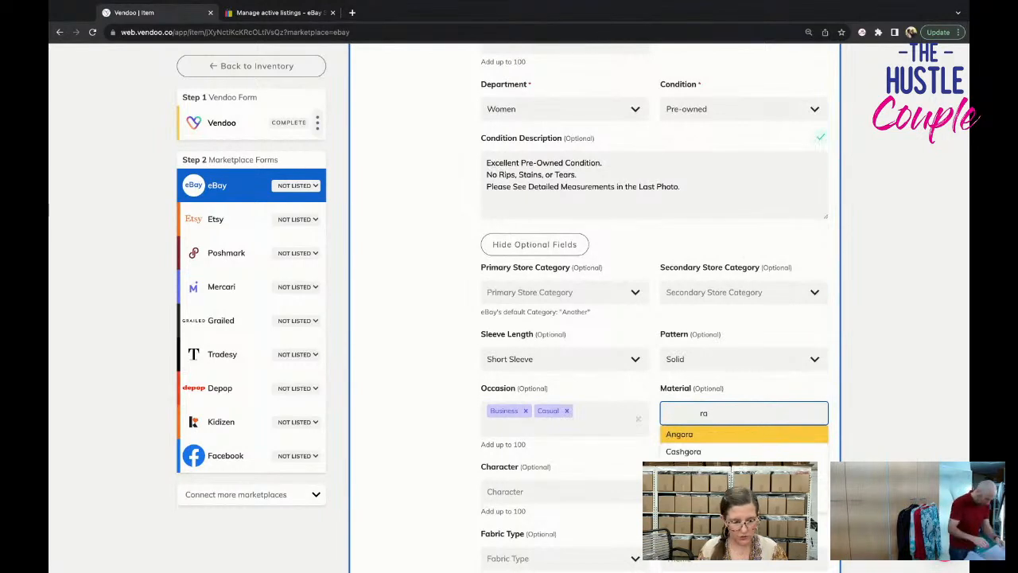
pyautogui.write('yon')
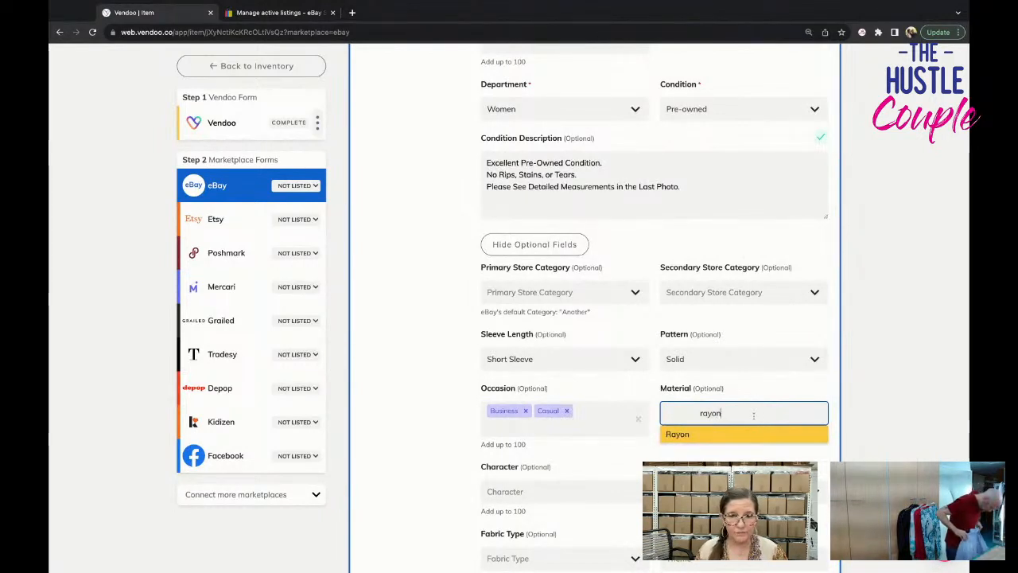
pyautogui.click(752, 435)
# Set the dress's neckline to V-Neck in the optional eBay fields.
pyautogui.scroll(-3, 715, 398)
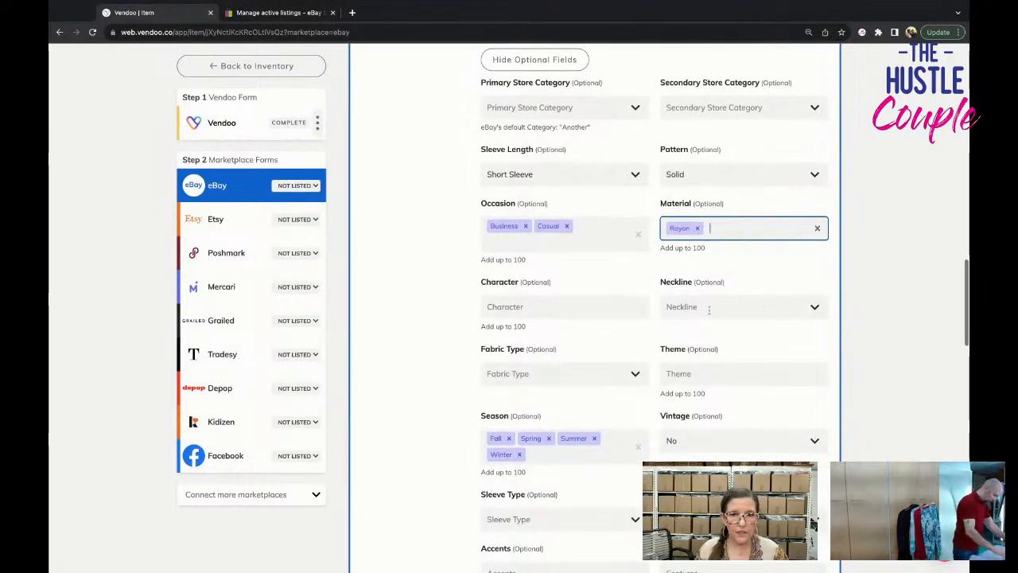
pyautogui.scroll(15, 709, 309)
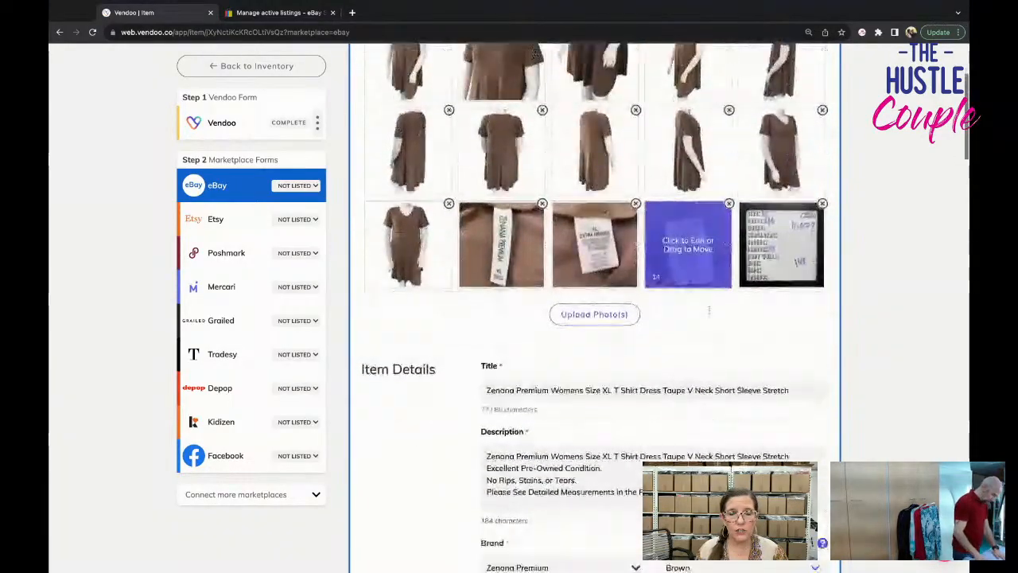
pyautogui.scroll(-15, 709, 310)
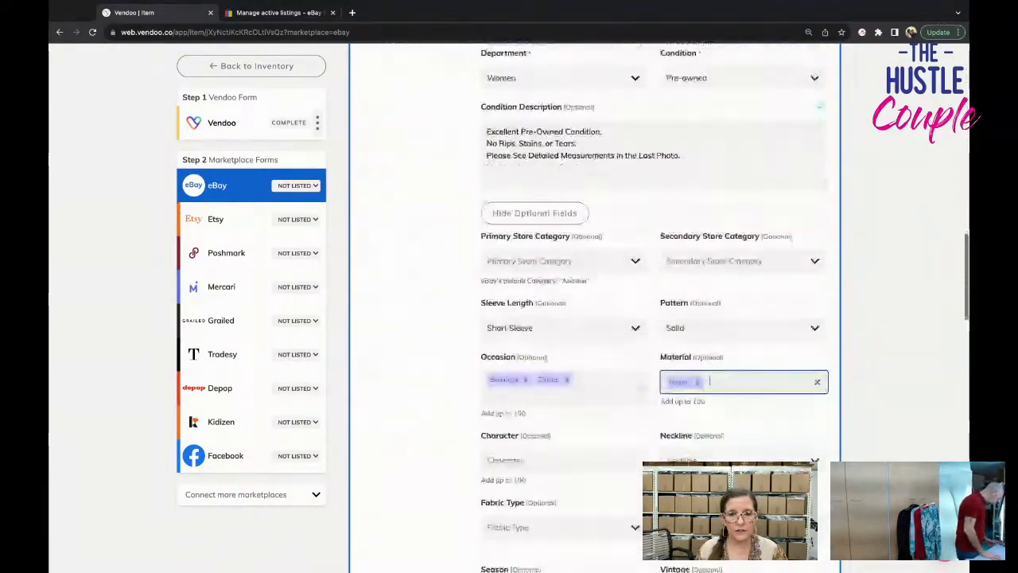
pyautogui.scroll(-1, 704, 398)
pyautogui.click(702, 391)
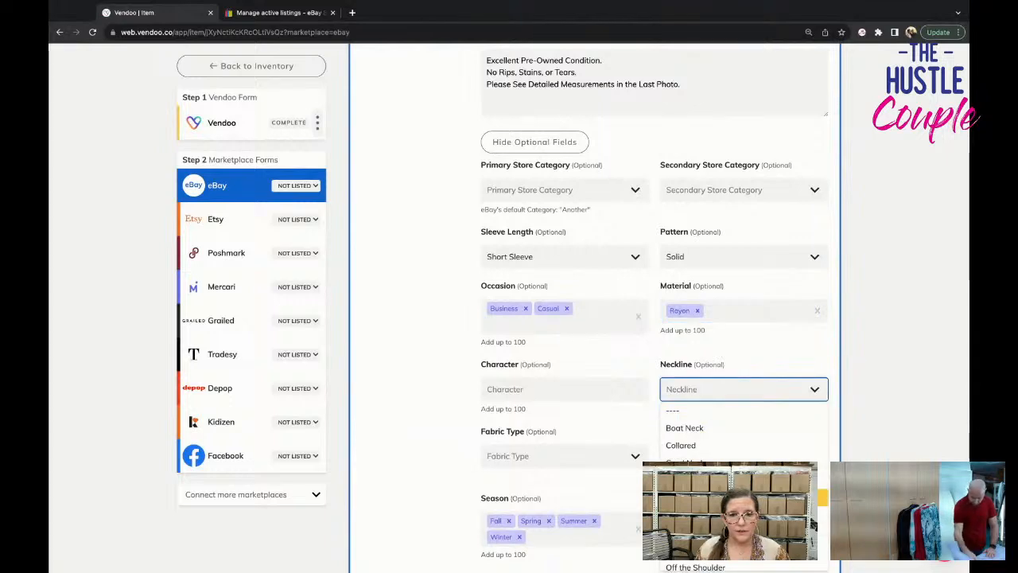
pyautogui.scroll(-1, 796, 448)
pyautogui.scroll(-2, 878, 445)
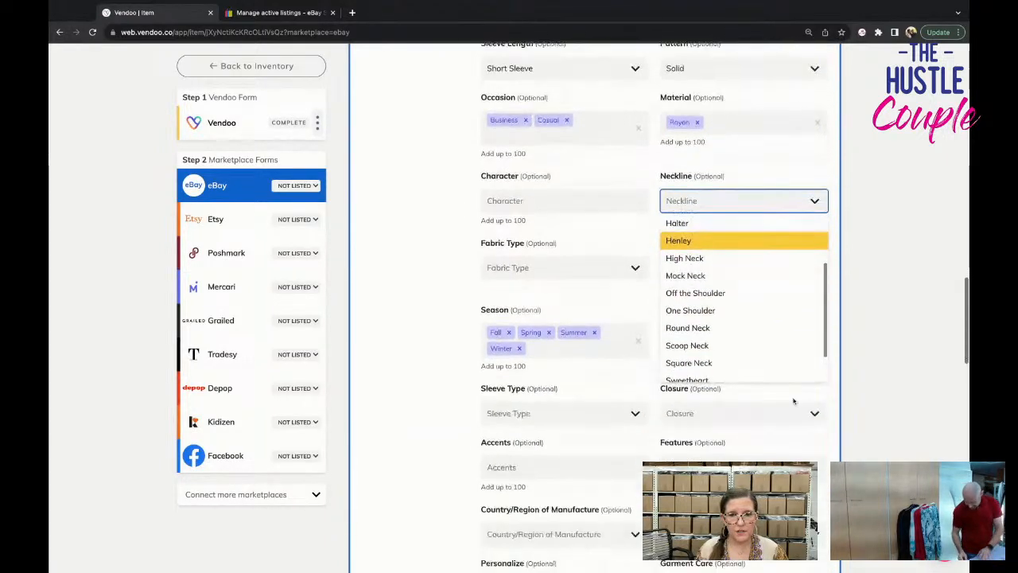
pyautogui.scroll(-2, 720, 358)
pyautogui.click(719, 371)
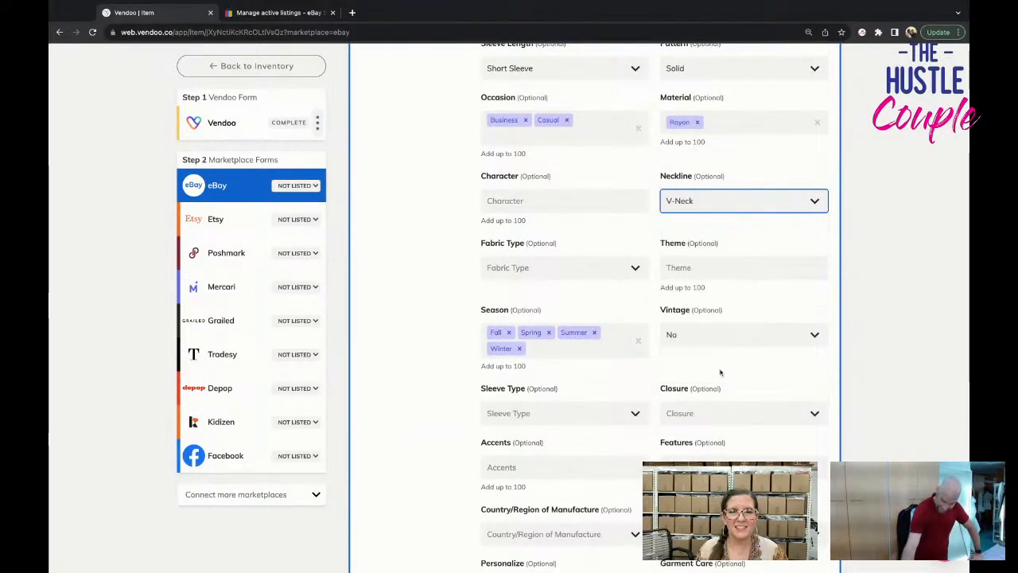
# Set the dress's fabric type to Jersey and add Classic as its theme.
pyautogui.click(563, 272)
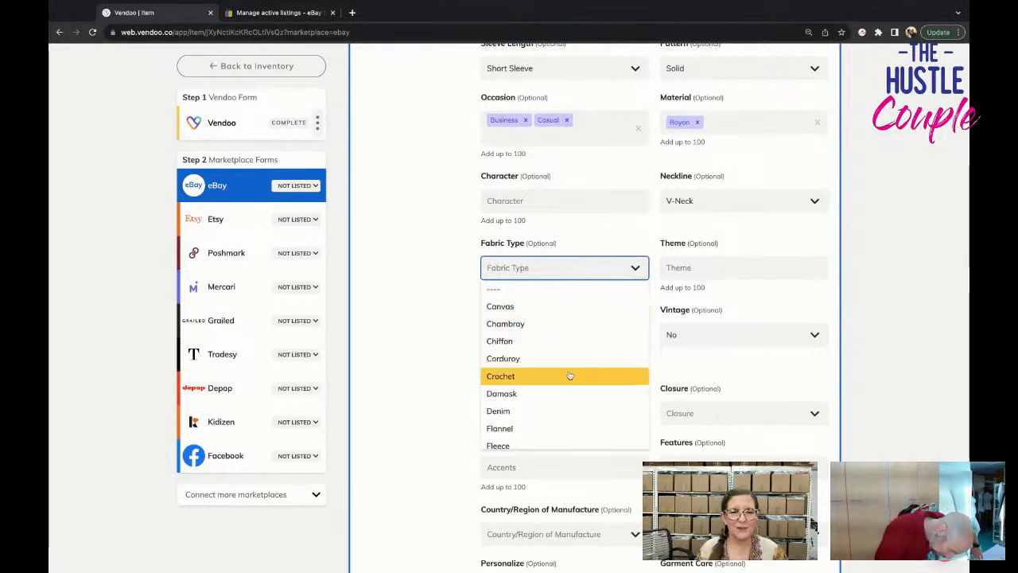
pyautogui.scroll(-5, 569, 376)
pyautogui.click(562, 292)
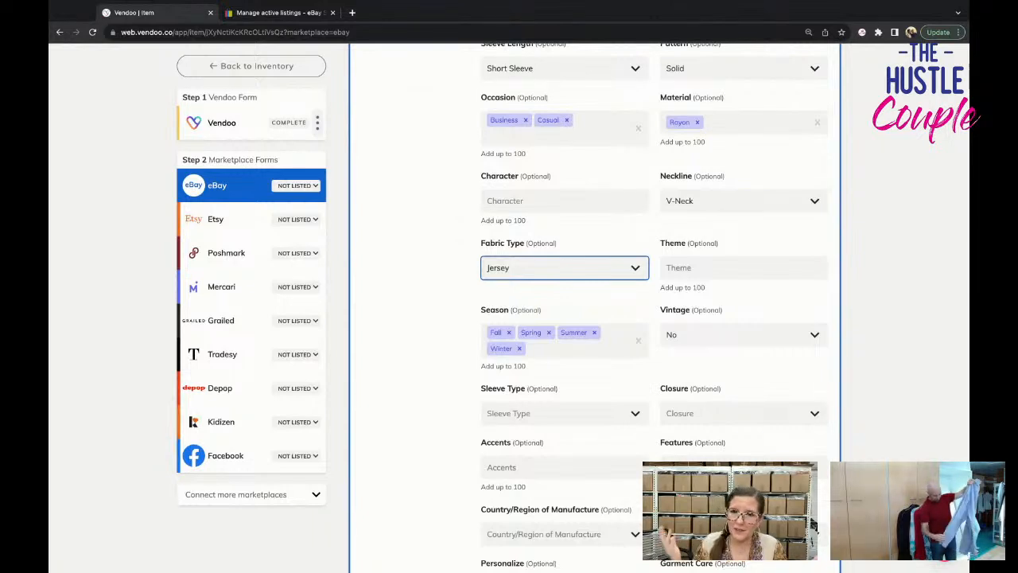
pyautogui.click(694, 267)
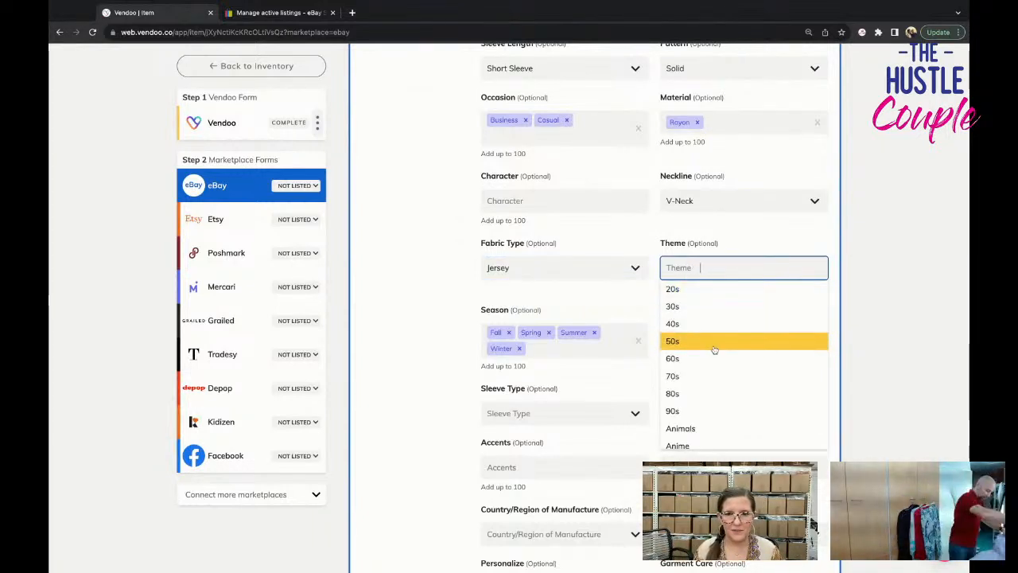
pyautogui.scroll(-2, 714, 350)
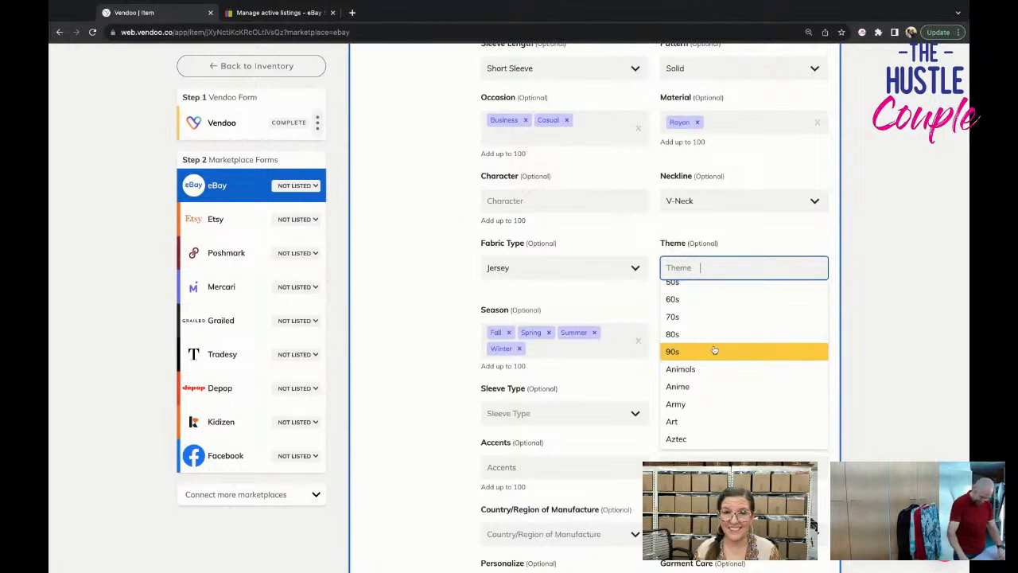
pyautogui.write('class')
pyautogui.press('Return')
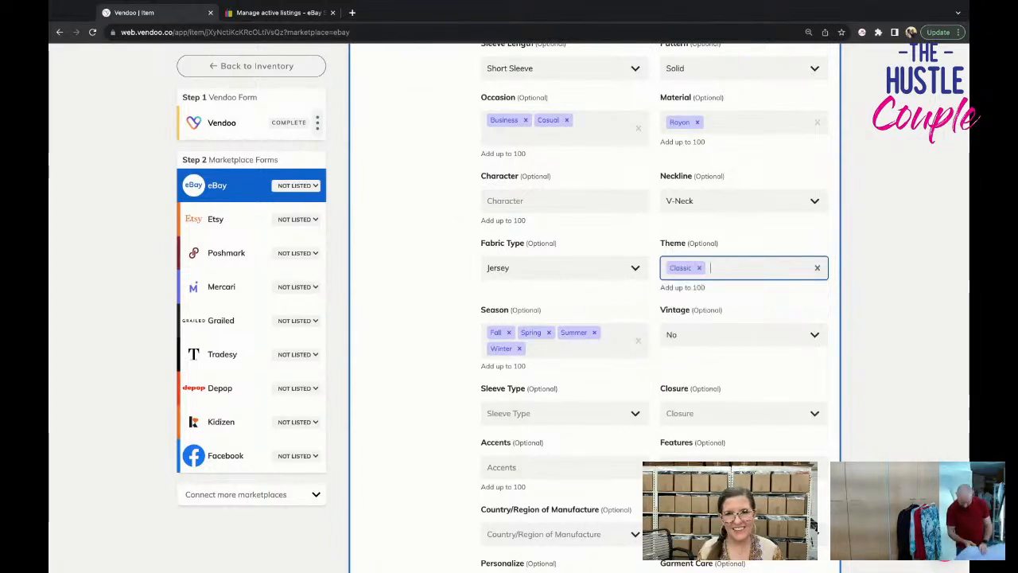
pyautogui.click(561, 413)
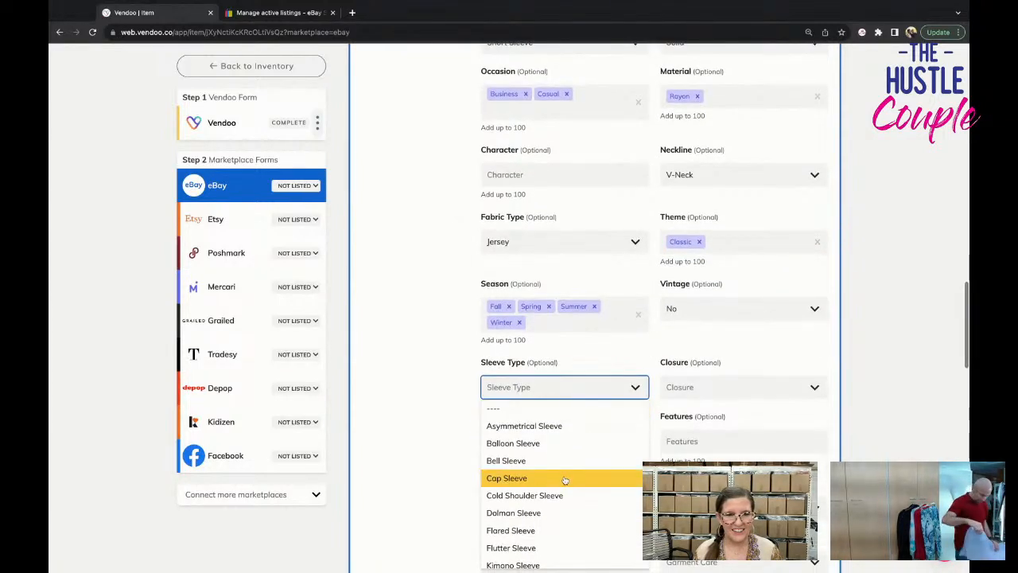
pyautogui.scroll(-1, 564, 478)
pyautogui.click(436, 472)
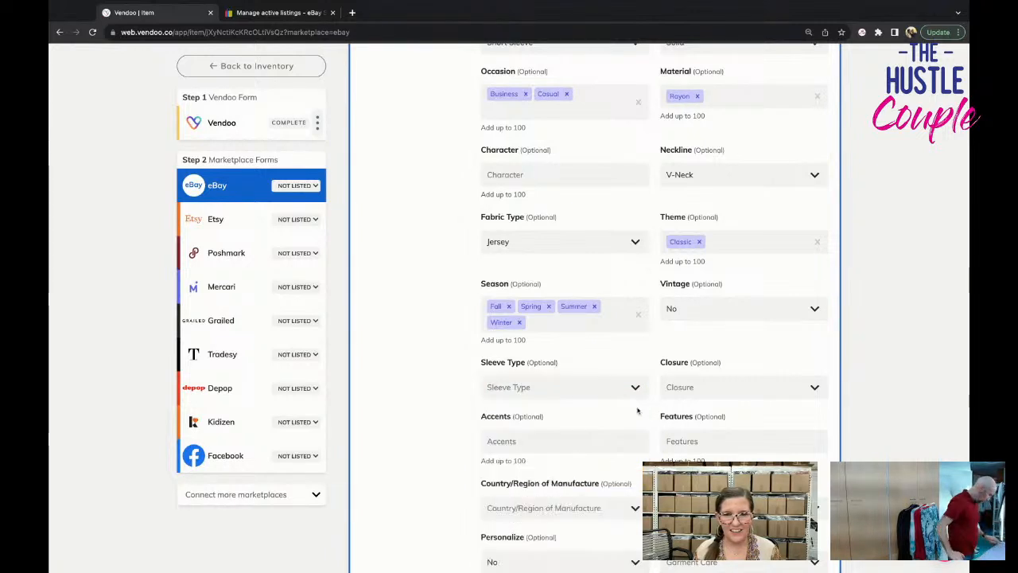
# Set the dress's closure to Pullover in the optional eBay fields.
pyautogui.click(685, 392)
pyautogui.write('pullov')
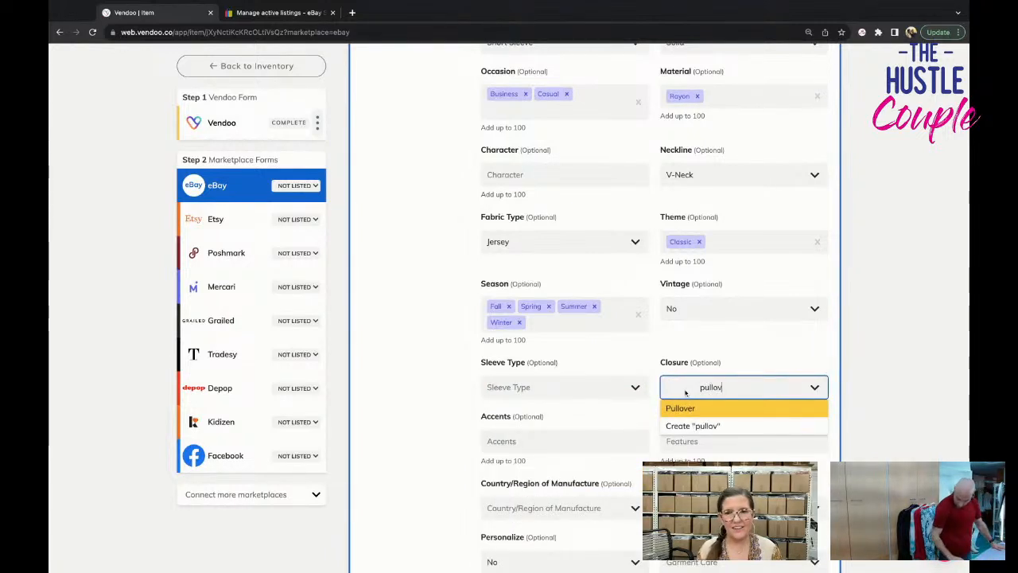
pyautogui.write('er')
pyautogui.press('Return')
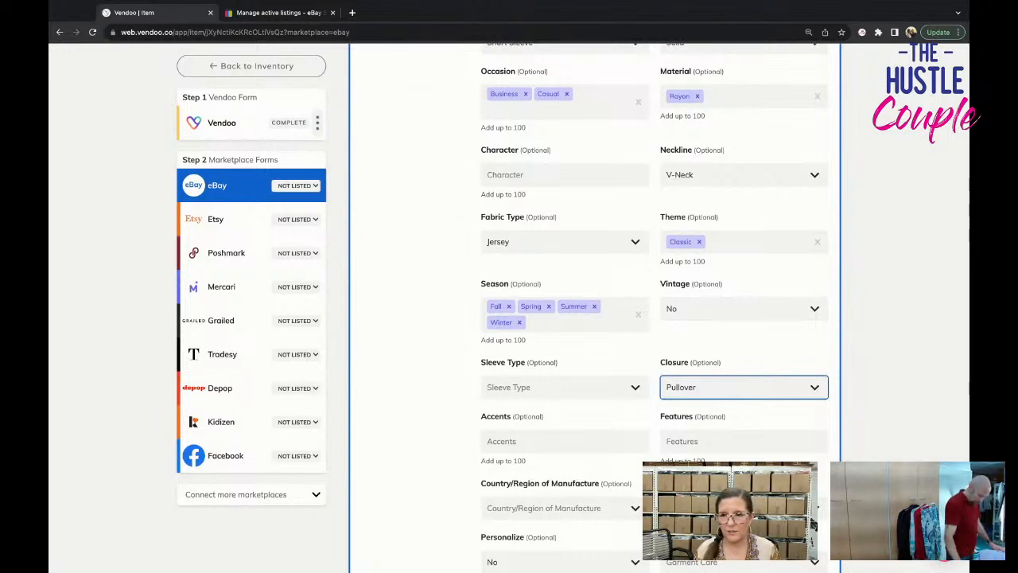
pyautogui.scroll(-1, 813, 525)
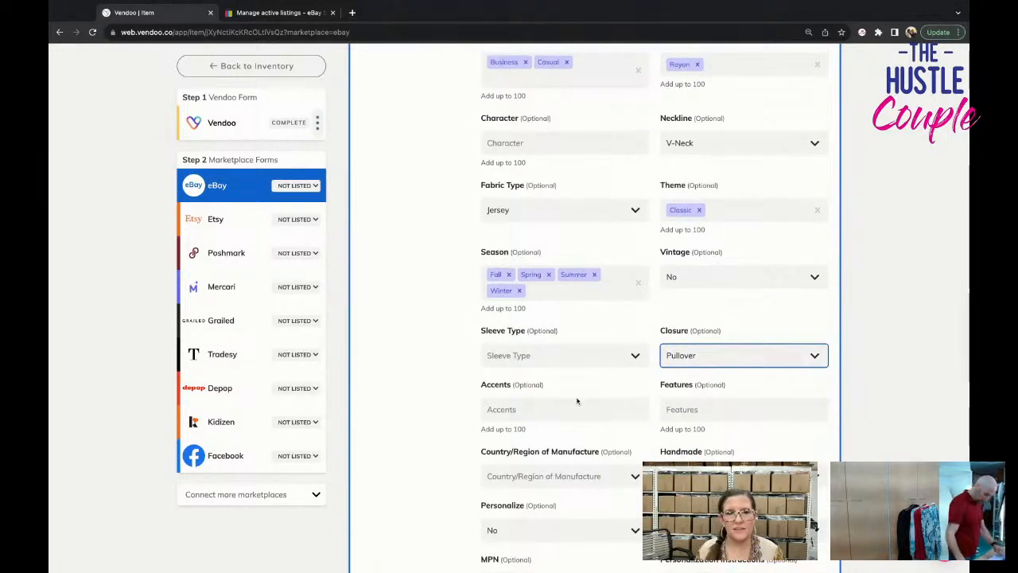
pyautogui.scroll(-1, 561, 328)
pyautogui.click(561, 335)
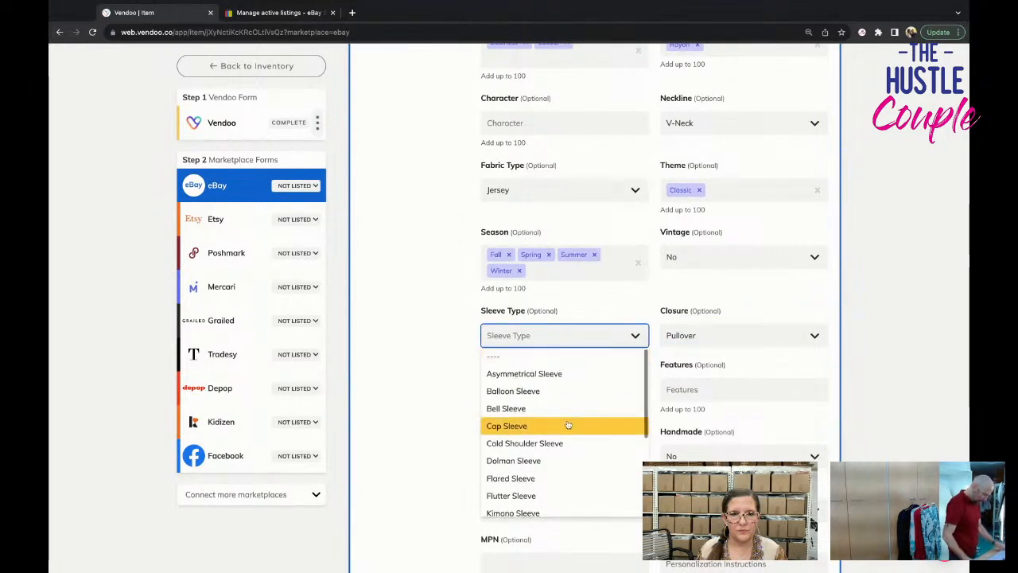
pyautogui.press('Escape')
# Add Stretch to the dress's features and set its garment care to Machine Washable.
pyautogui.scroll(-1, 490, 418)
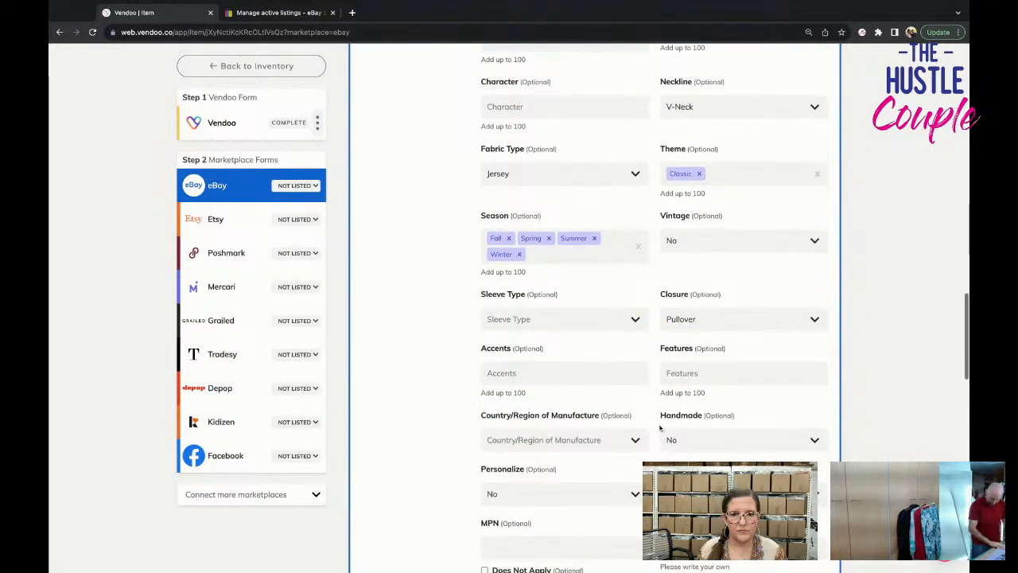
pyautogui.click(713, 371)
pyautogui.write('stretch')
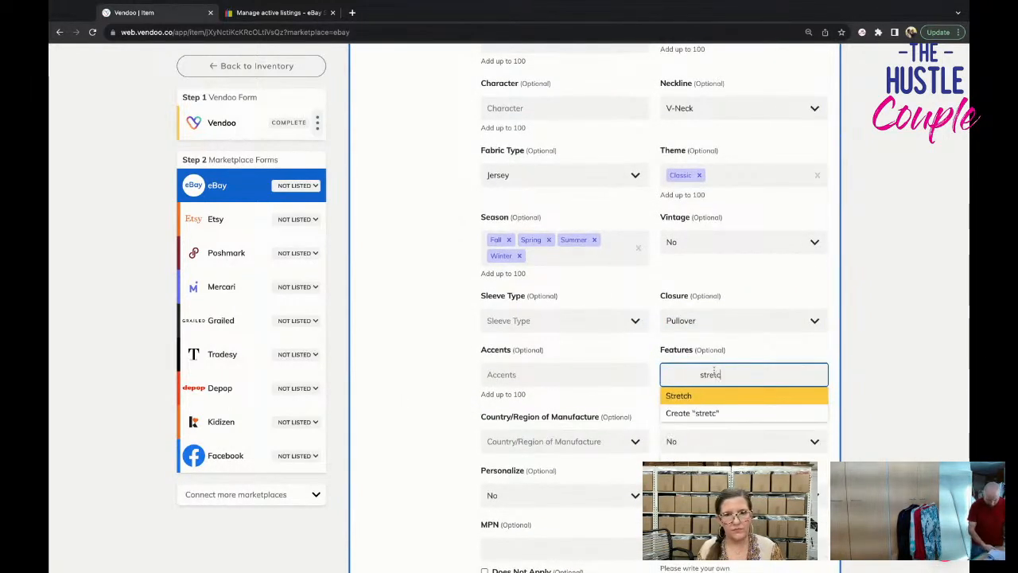
pyautogui.press('Return')
pyautogui.scroll(-2, 686, 378)
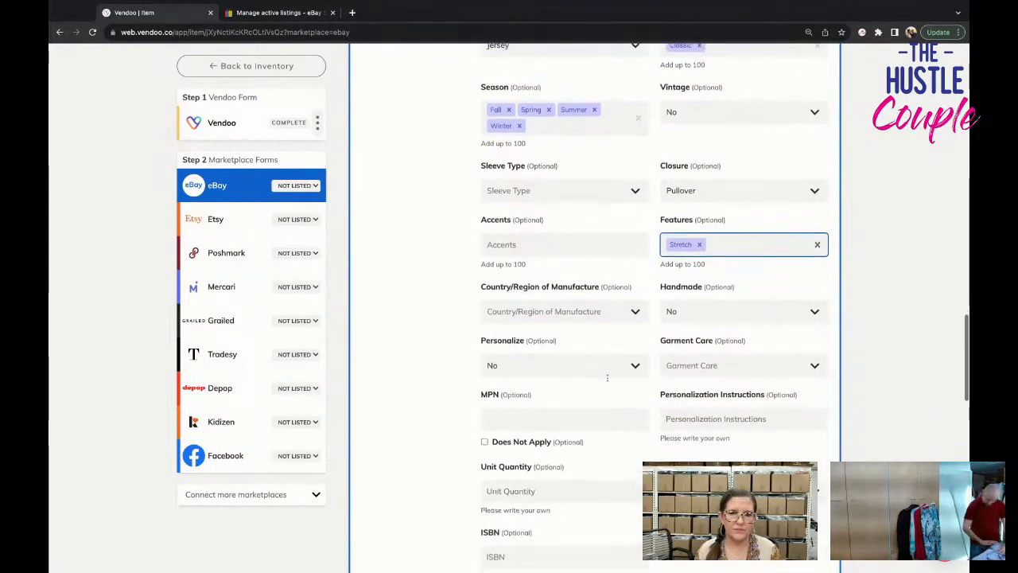
pyautogui.click(723, 363)
pyautogui.click(723, 437)
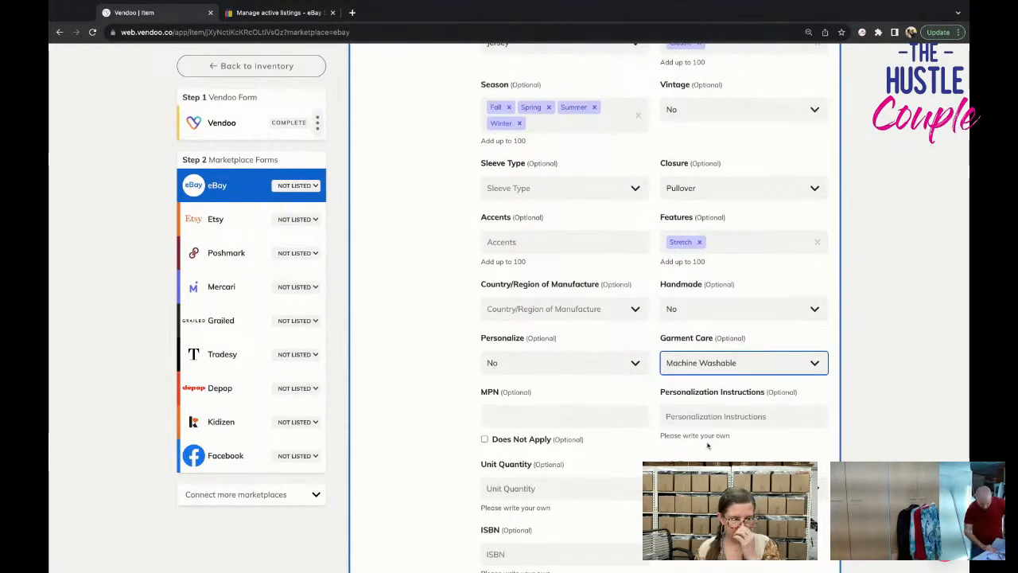
# List the Zenana Premium dress on eBay using the completed form.
pyautogui.scroll(-5, 707, 445)
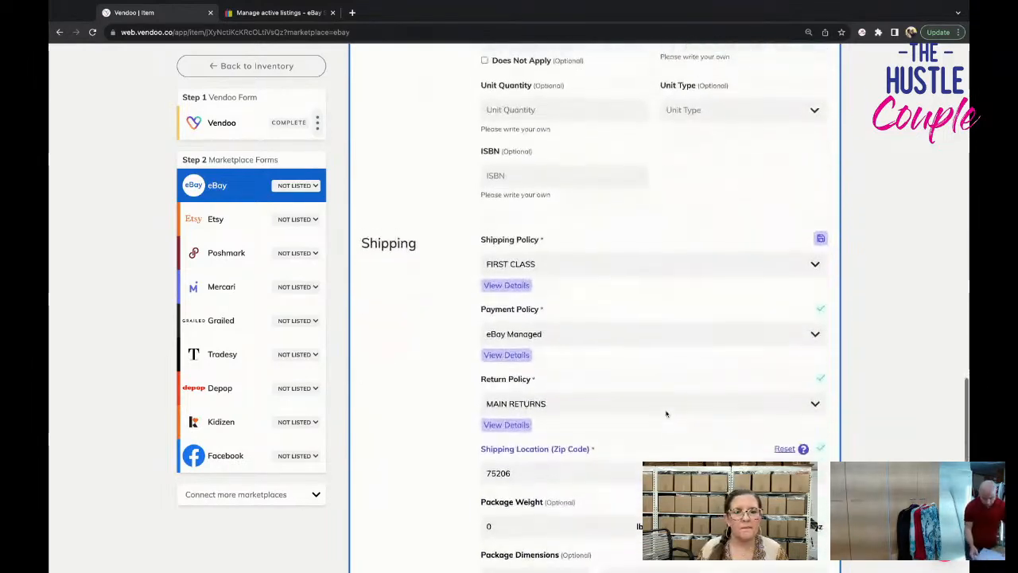
pyautogui.scroll(-4, 667, 413)
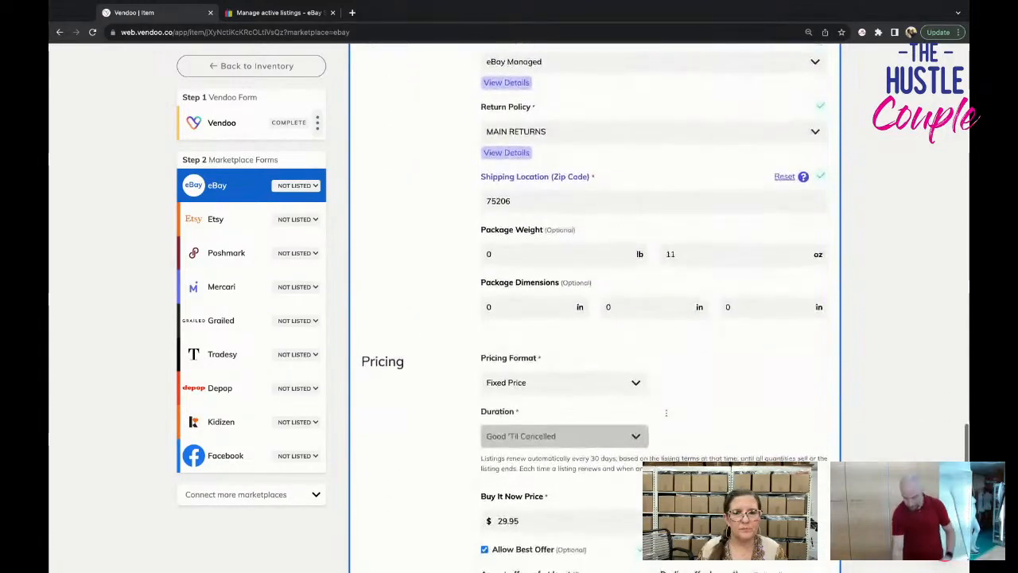
pyautogui.scroll(-5, 666, 413)
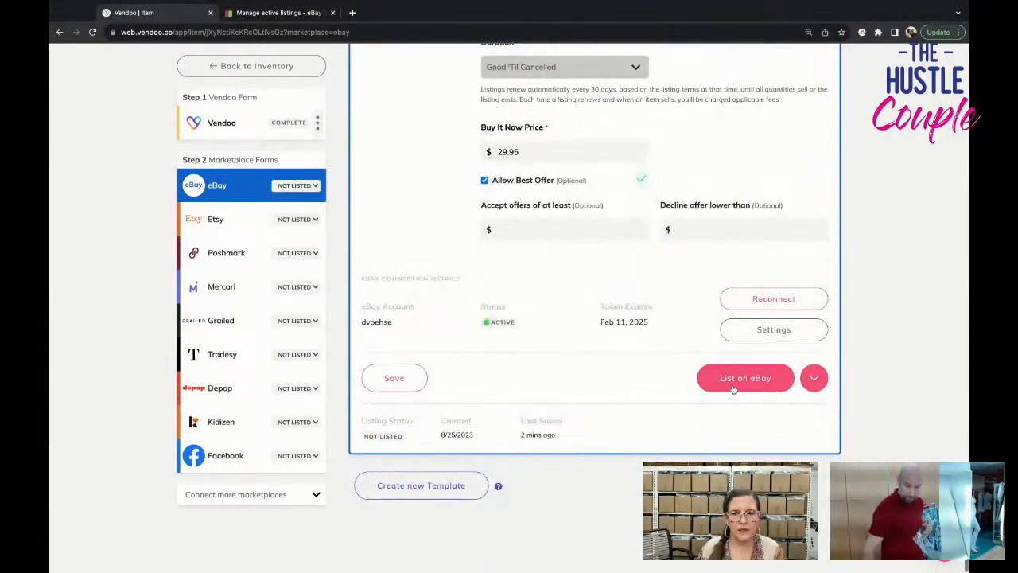
pyautogui.click(732, 387)
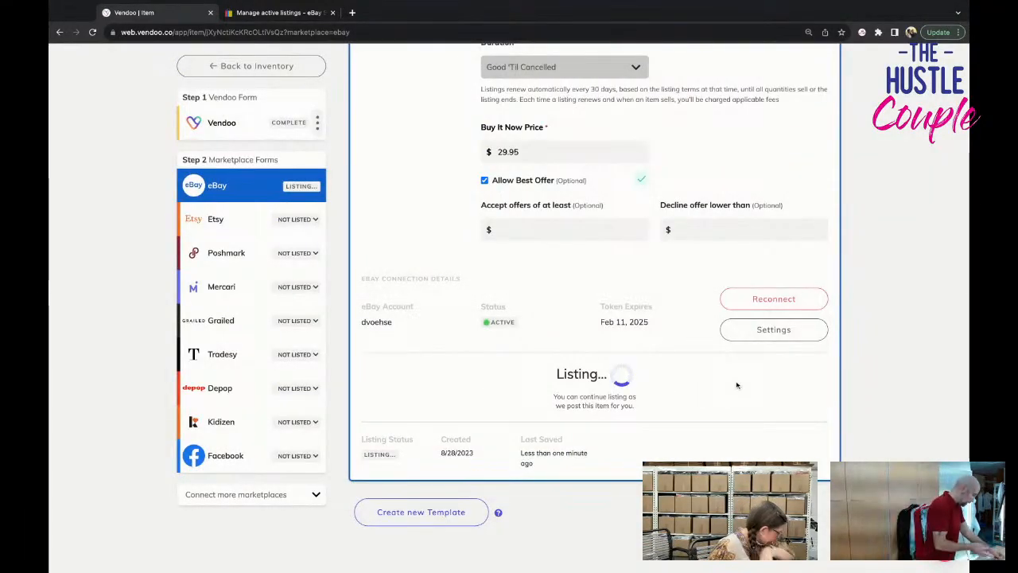
# Open the dress's Poshmark form and set the primary color to Brown.
pyautogui.click(223, 253)
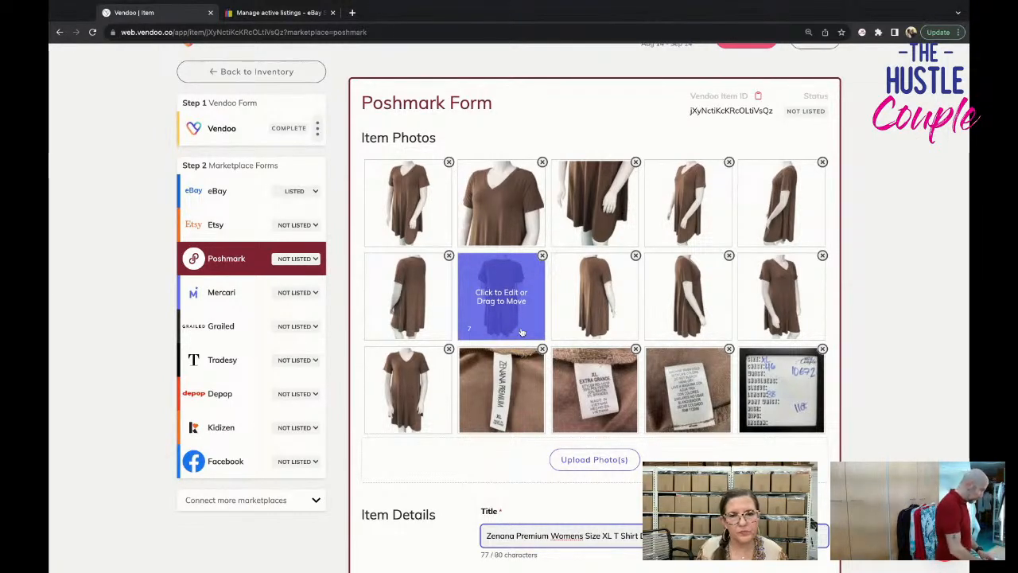
pyautogui.scroll(-5, 521, 332)
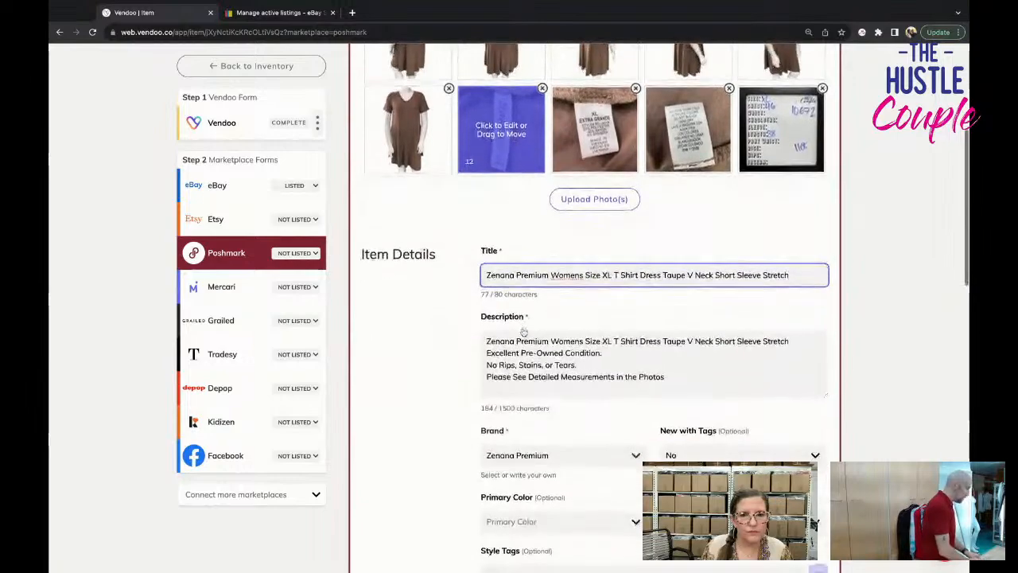
pyautogui.scroll(-3, 523, 332)
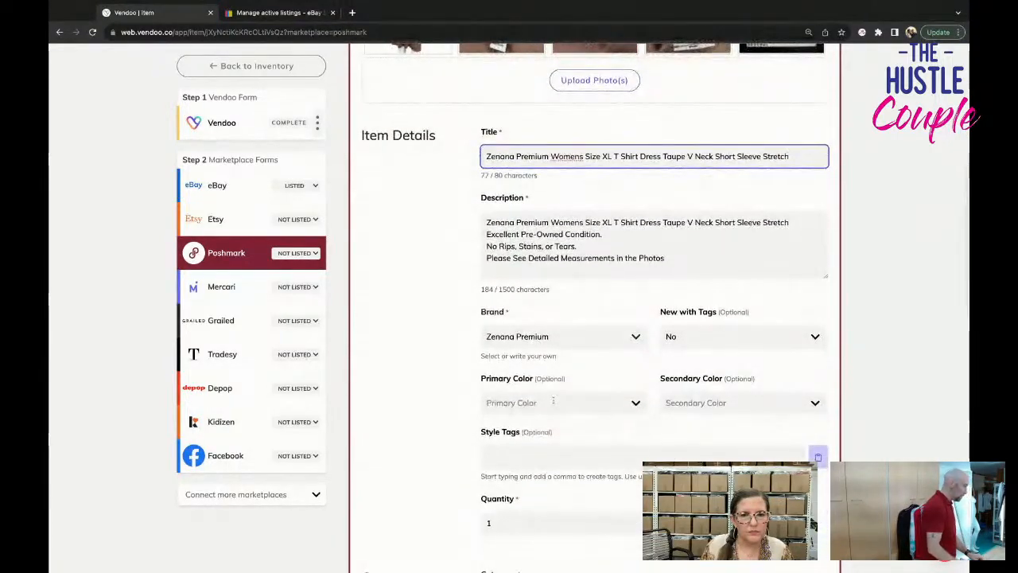
pyautogui.click(552, 401)
pyautogui.write('brown')
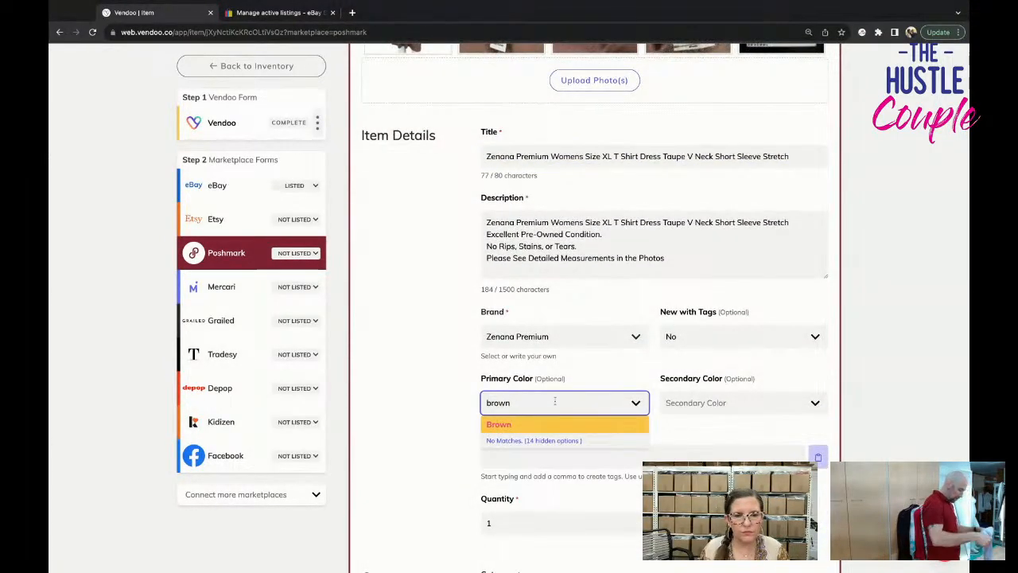
pyautogui.click(561, 424)
# Set the dress's US Standard size to XL in the Poshmark category specifics.
pyautogui.scroll(-2, 564, 424)
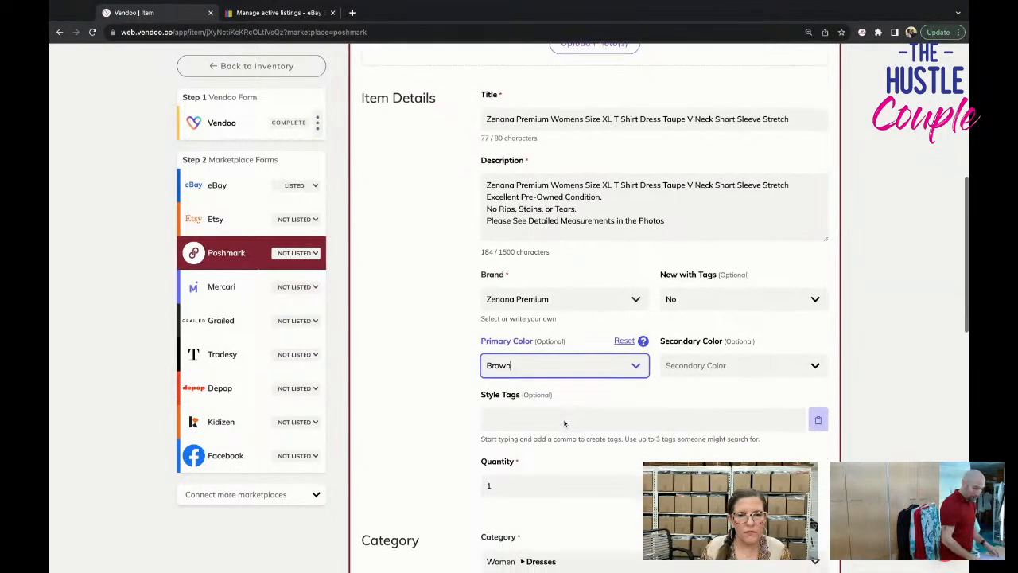
pyautogui.scroll(-1, 563, 421)
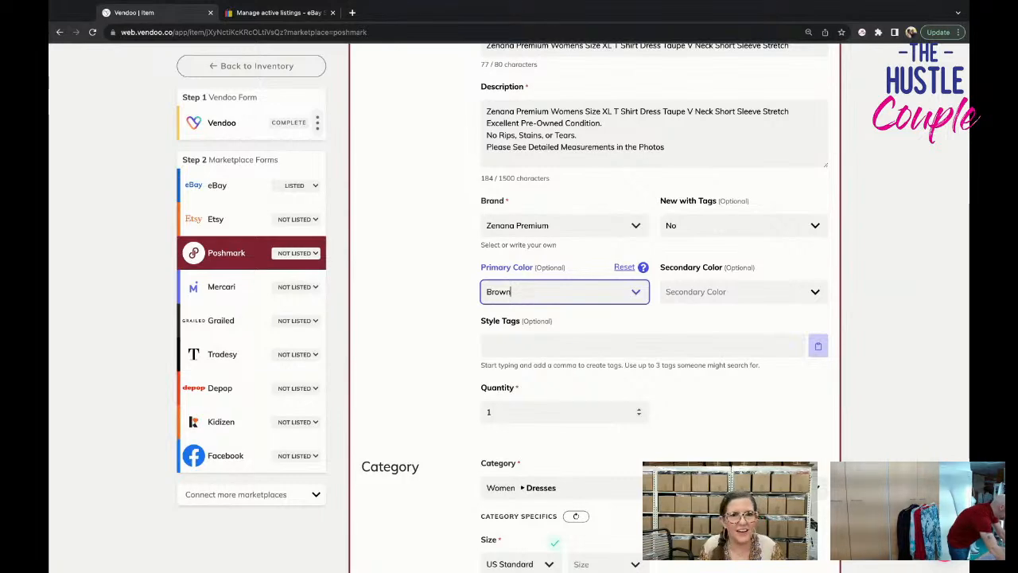
pyautogui.scroll(-3, 573, 380)
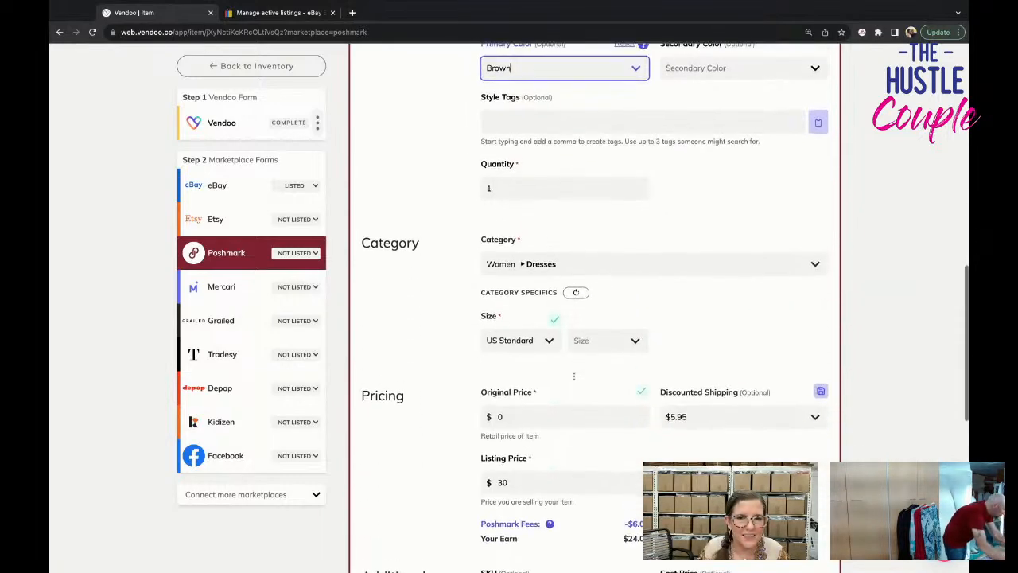
pyautogui.scroll(5, 573, 380)
pyautogui.scroll(2, 545, 163)
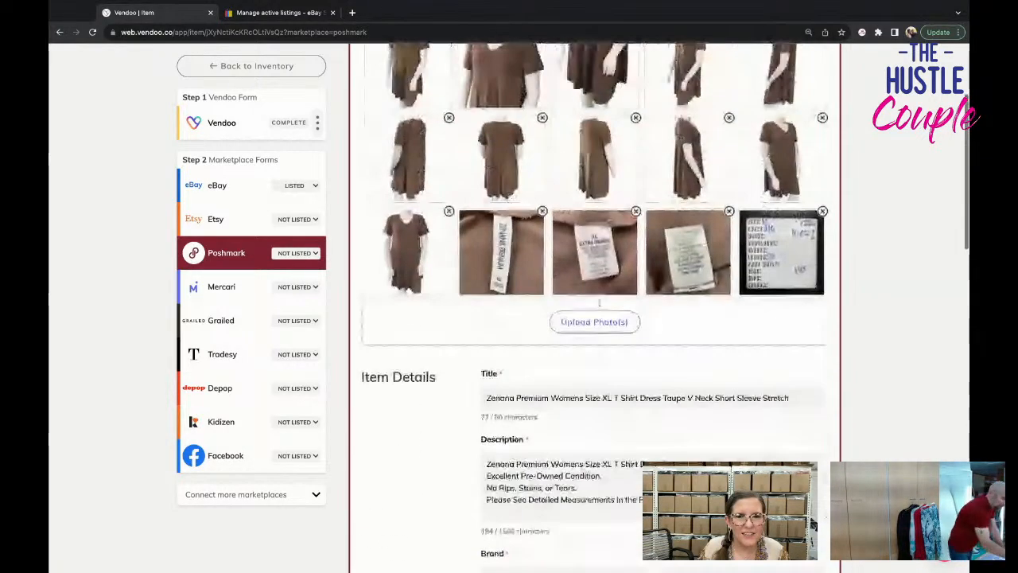
pyautogui.scroll(-8, 595, 302)
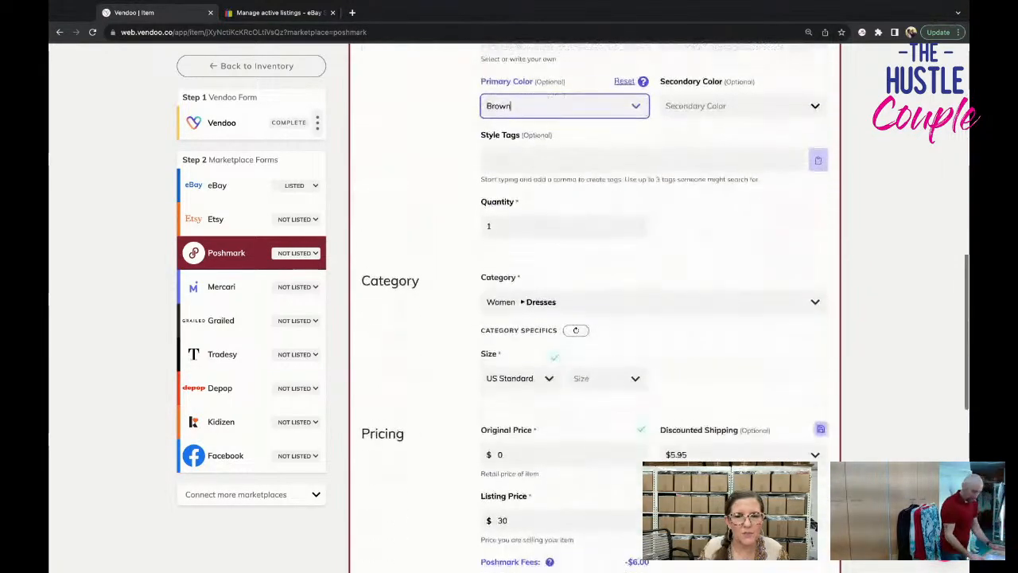
pyautogui.click(606, 309)
pyautogui.scroll(-3, 609, 418)
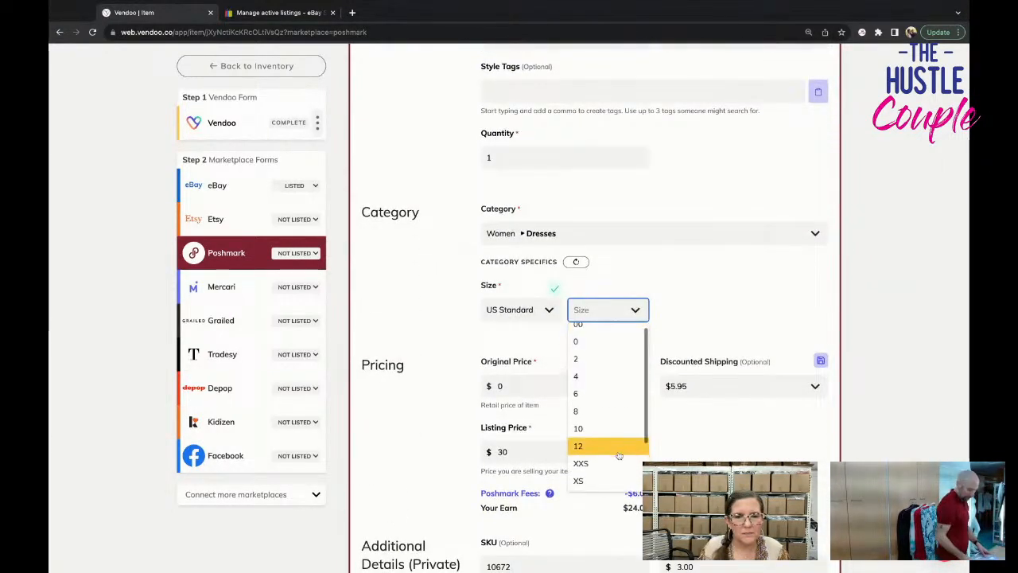
pyautogui.click(611, 483)
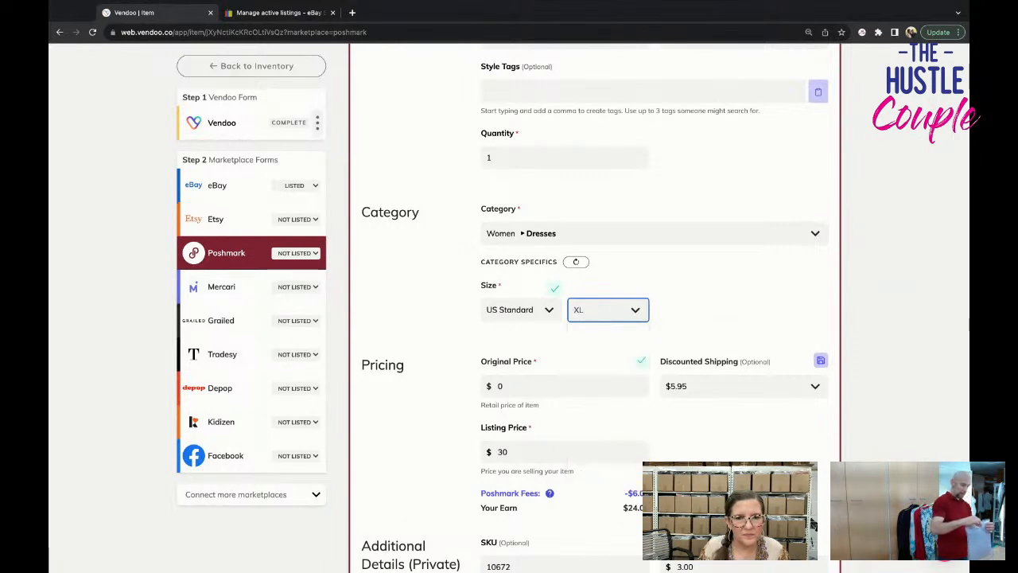
# Set the discounted shipping to No Discount and list the dress on Poshmark.
pyautogui.click(739, 386)
pyautogui.click(692, 404)
pyautogui.scroll(-3, 699, 444)
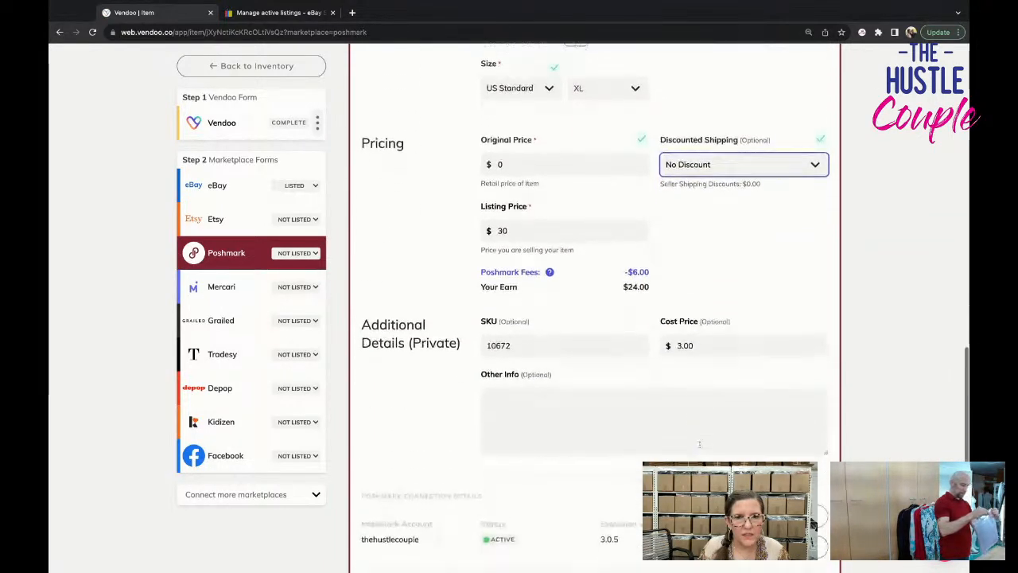
pyautogui.scroll(-3, 699, 443)
pyautogui.click(712, 380)
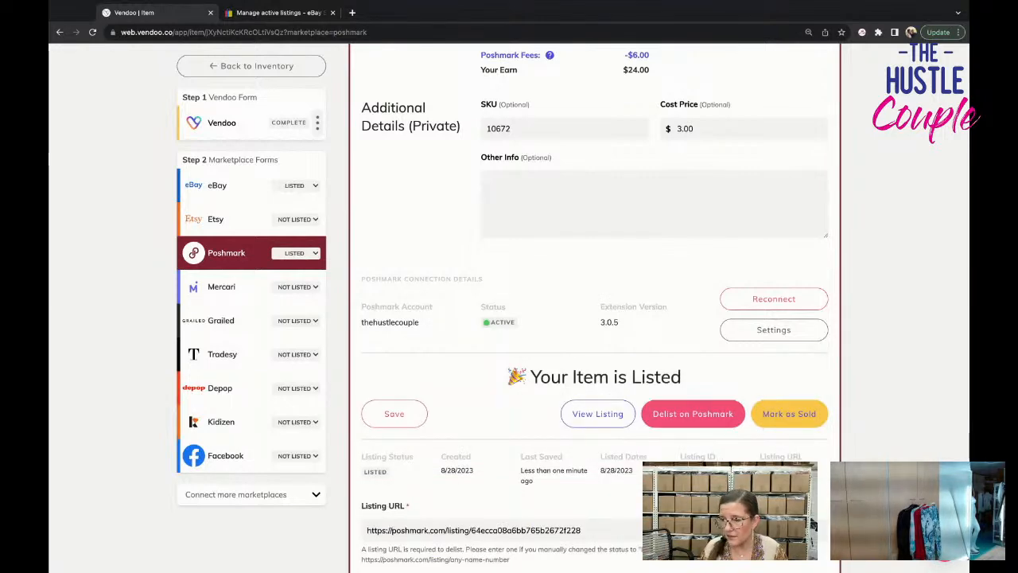
# Open the dress's Mercari form and delete the eighth, ninth and tenth photos to meet the 12-image limit.
pyautogui.click(228, 295)
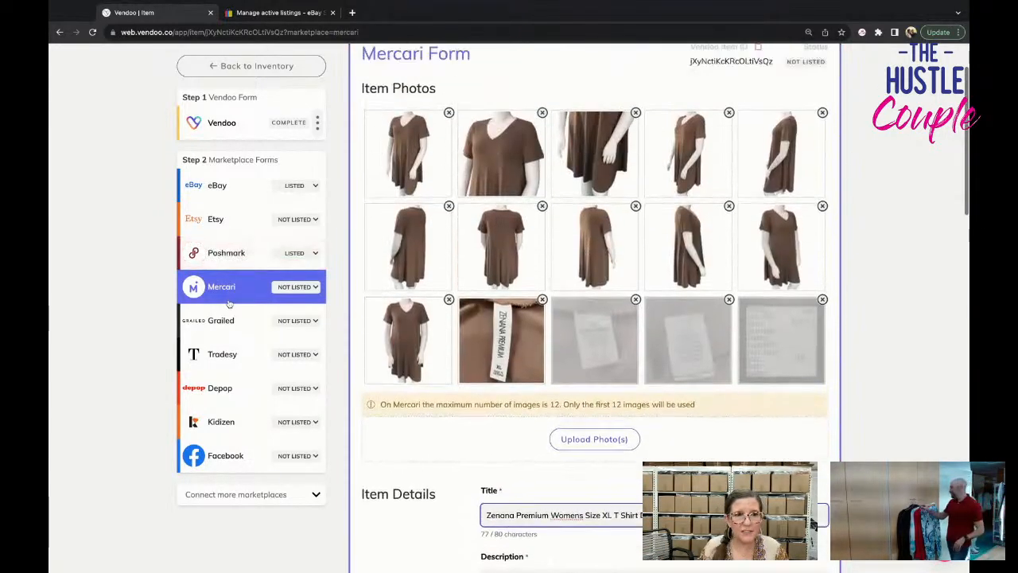
pyautogui.scroll(1, 229, 303)
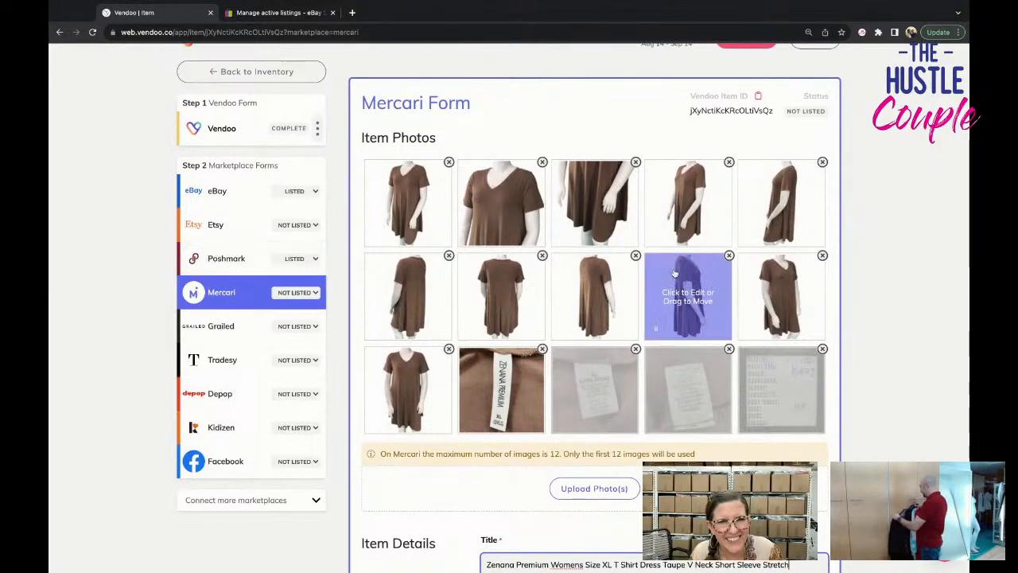
pyautogui.click(635, 256)
pyautogui.click(634, 291)
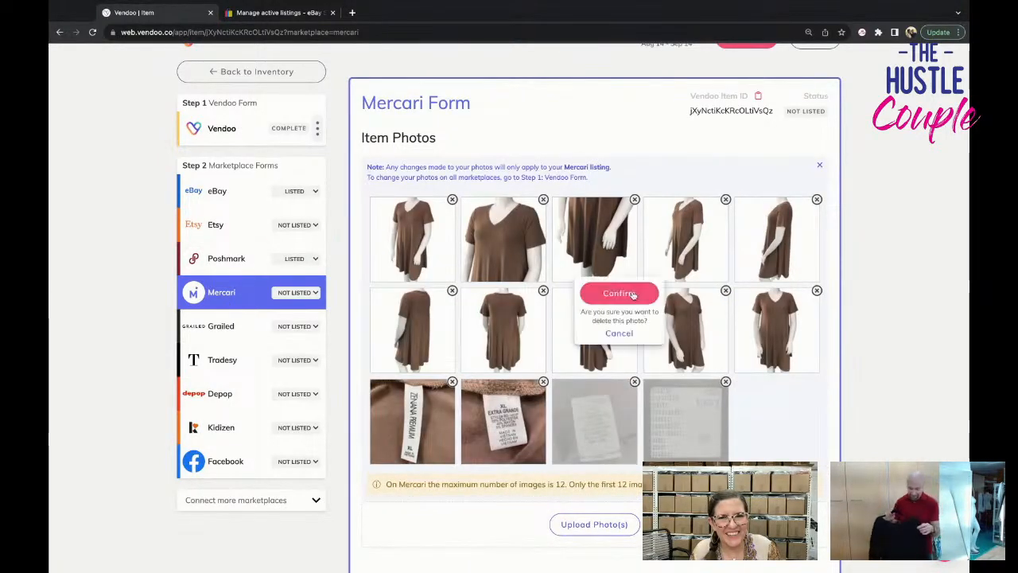
pyautogui.click(633, 294)
pyautogui.click(635, 291)
pyautogui.click(633, 294)
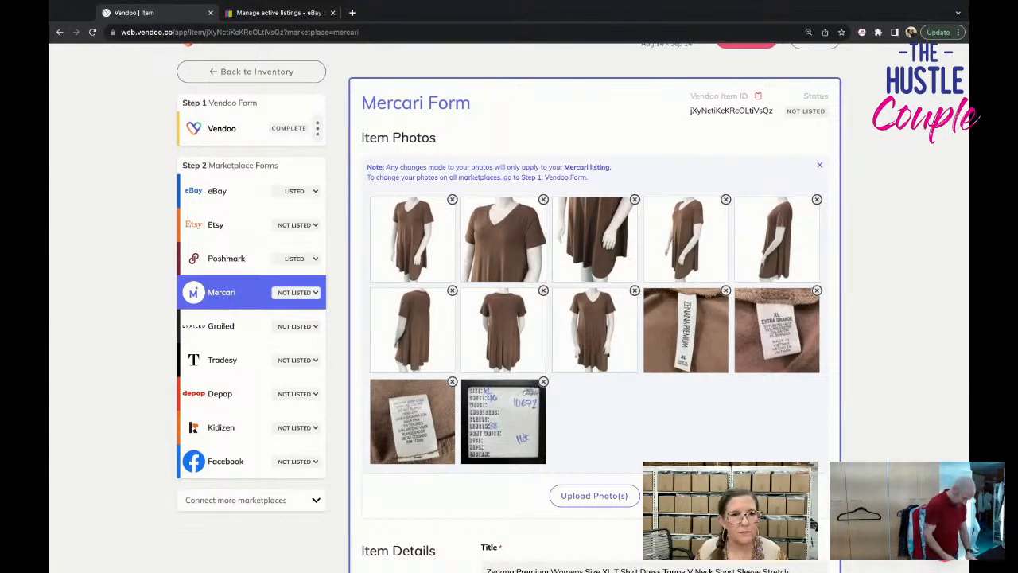
# Set the dress's size to XL (16-18) in the Mercari category specifics.
pyautogui.scroll(-4, 594, 318)
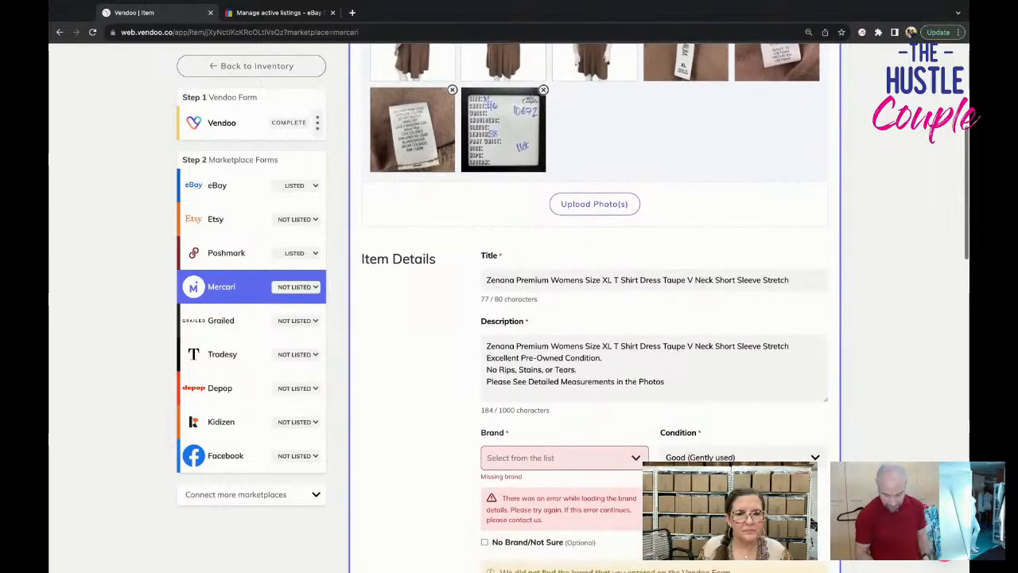
pyautogui.scroll(-7, 591, 404)
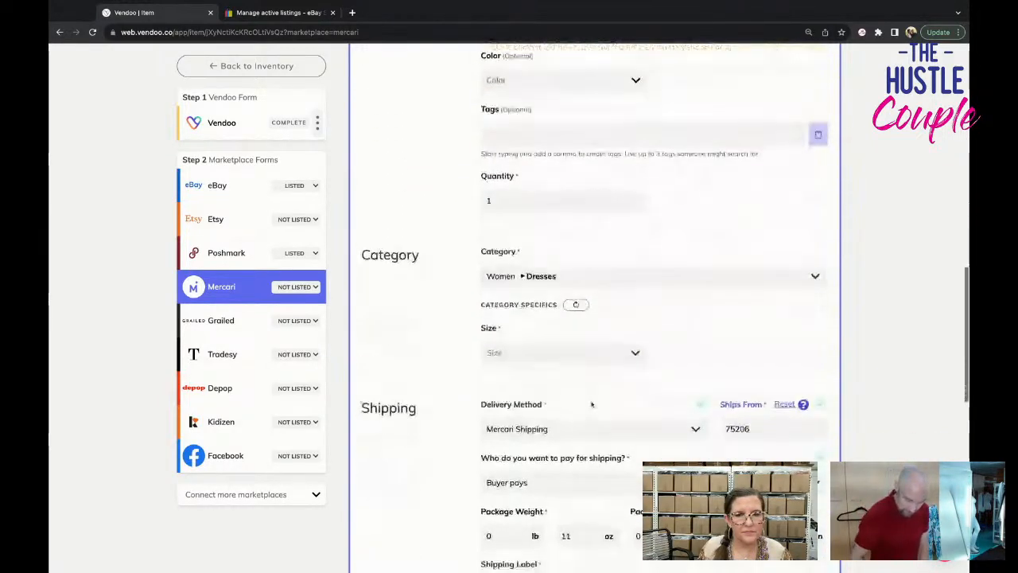
pyautogui.click(597, 356)
pyautogui.click(563, 457)
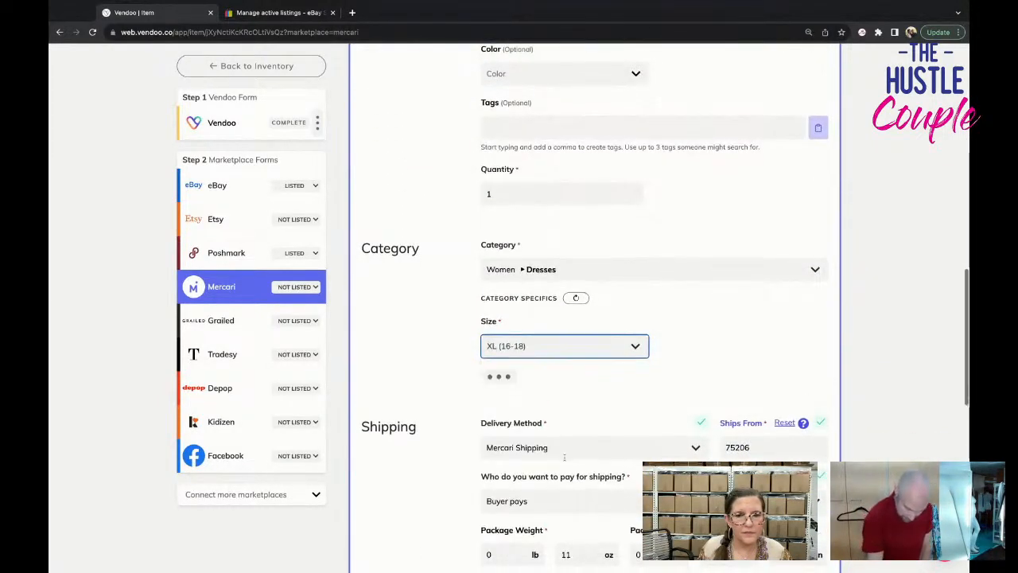
# Choose the USPS First-Class Package shipping label and list the dress on Mercari.
pyautogui.scroll(-5, 564, 457)
pyautogui.click(574, 281)
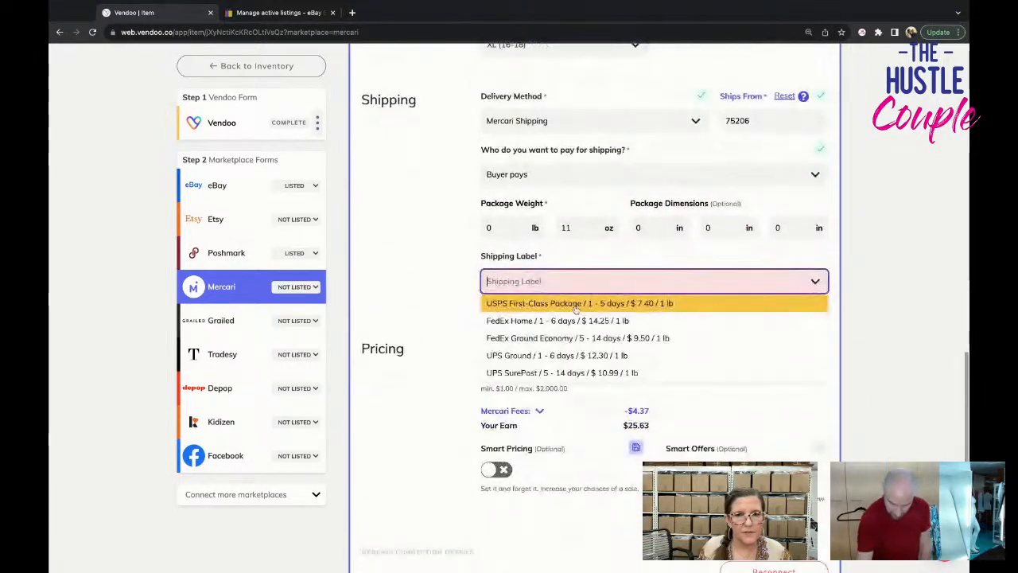
pyautogui.click(576, 305)
pyautogui.scroll(-4, 572, 390)
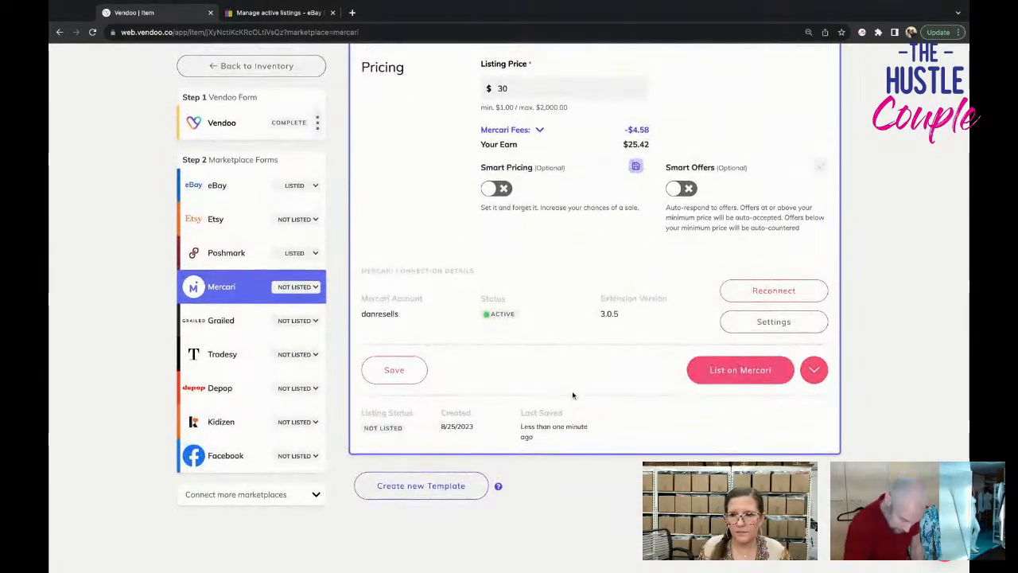
pyautogui.click(704, 368)
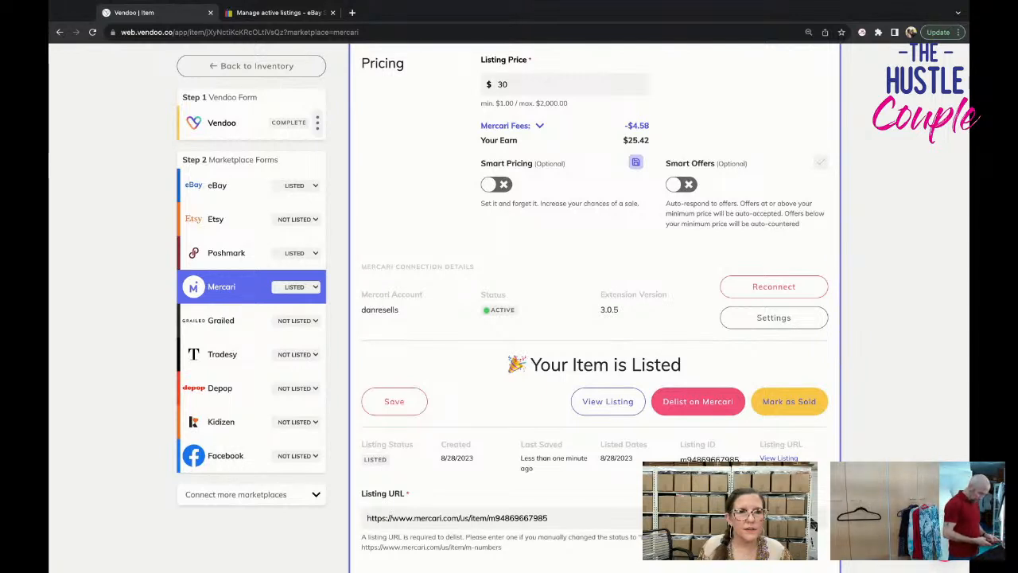
# Return to the inventory drafts and open the Womens Sweater draft showing the black and white fringed knit.
pyautogui.click(247, 72)
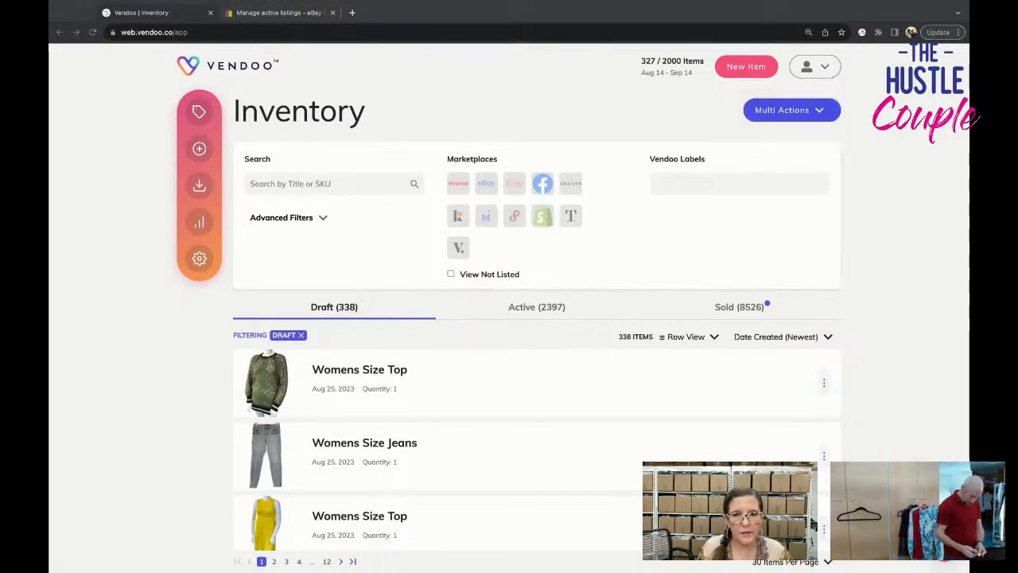
pyautogui.scroll(-5, 537, 358)
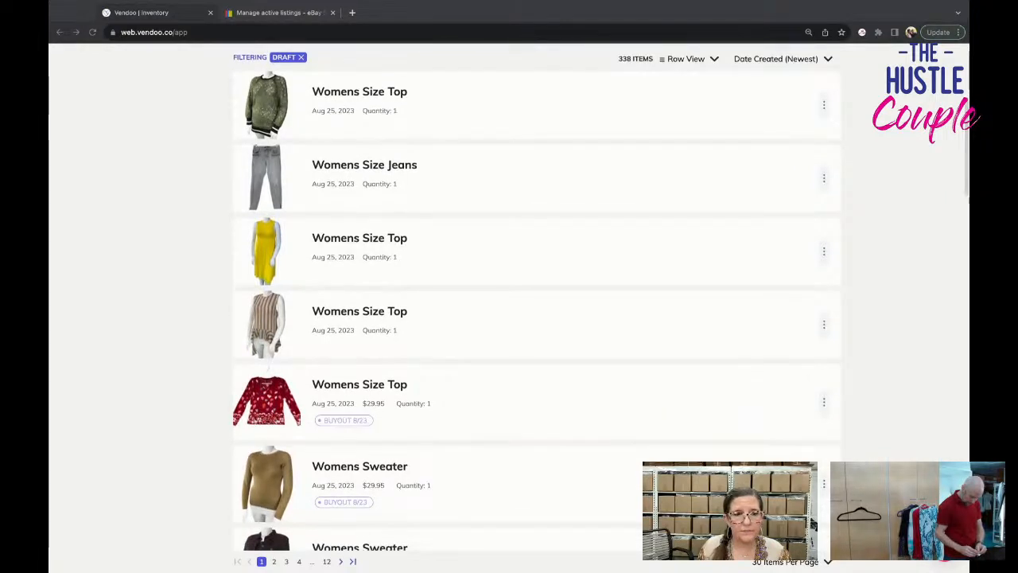
pyautogui.scroll(-1, 536, 318)
pyautogui.scroll(-5, 537, 297)
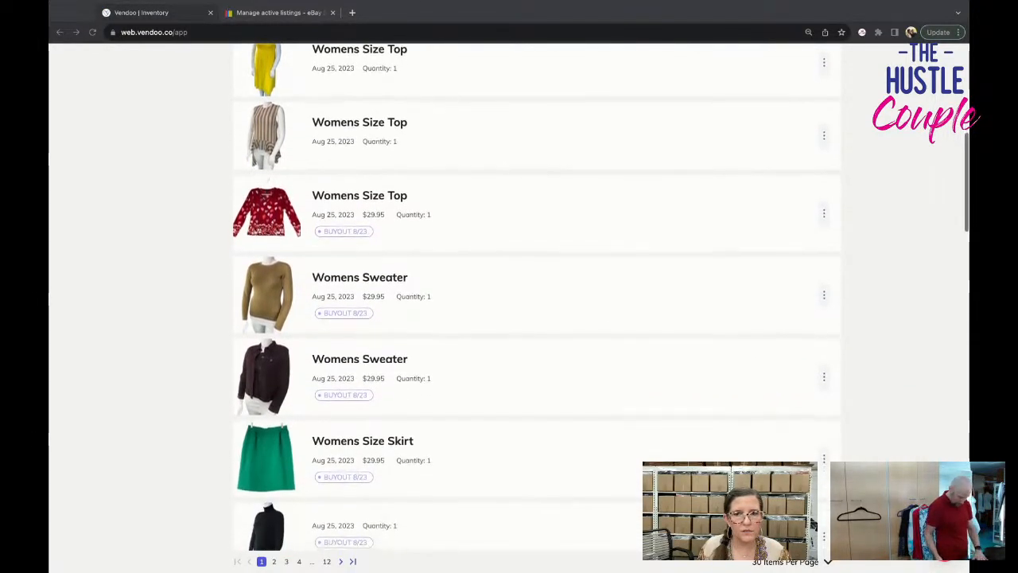
pyautogui.scroll(-5, 537, 296)
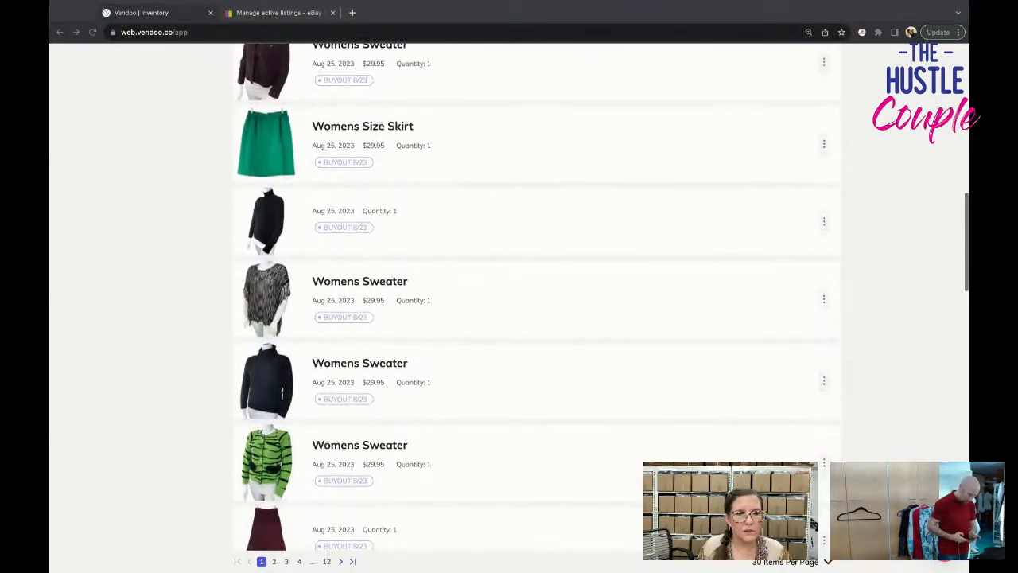
pyautogui.click(430, 295)
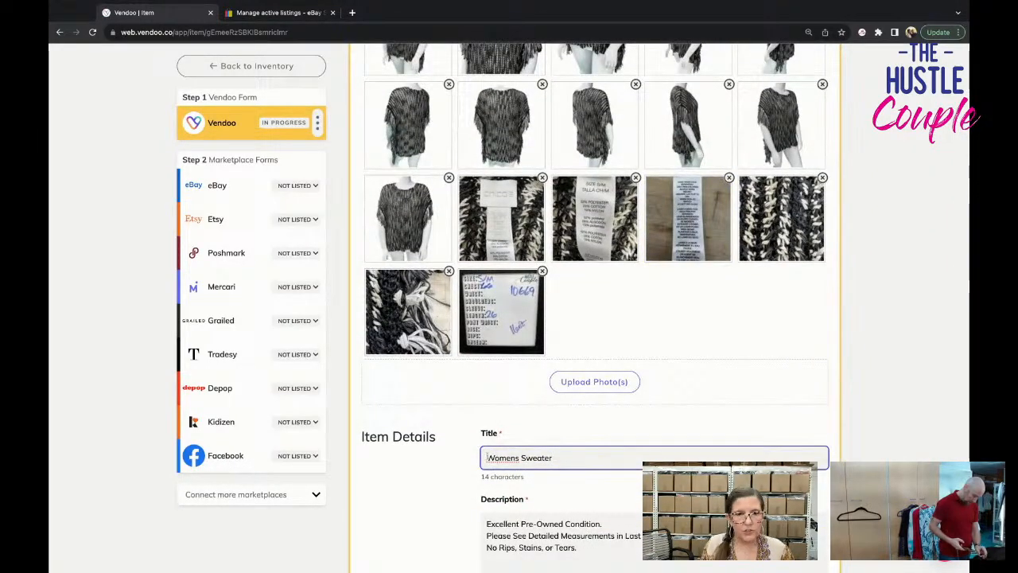
# Expand the sweater's title to "Chicos Womens Size Small Medium Poncho Sweater".
pyautogui.write('Chicos')
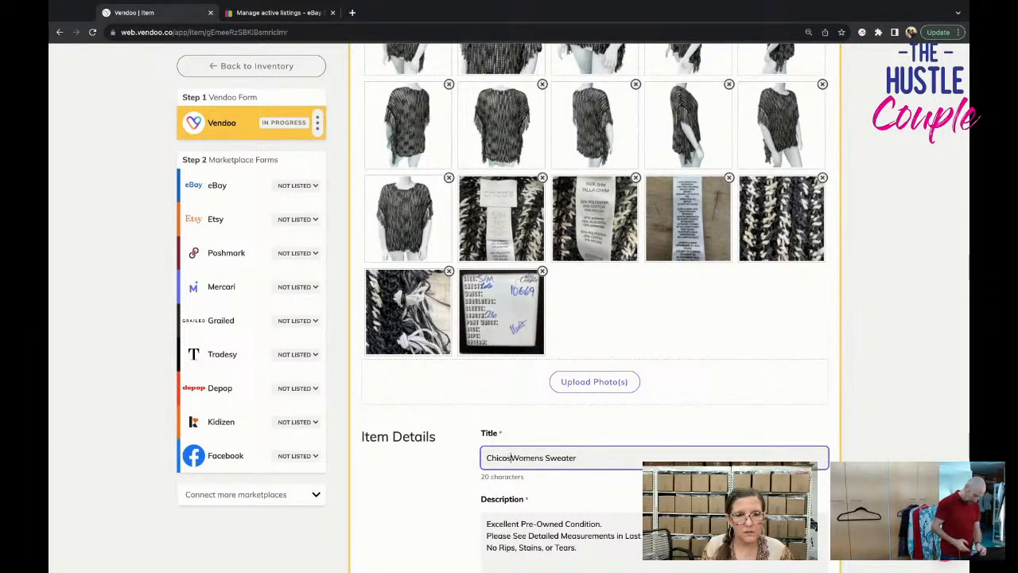
pyautogui.click(547, 457)
pyautogui.write('Slze S M S')
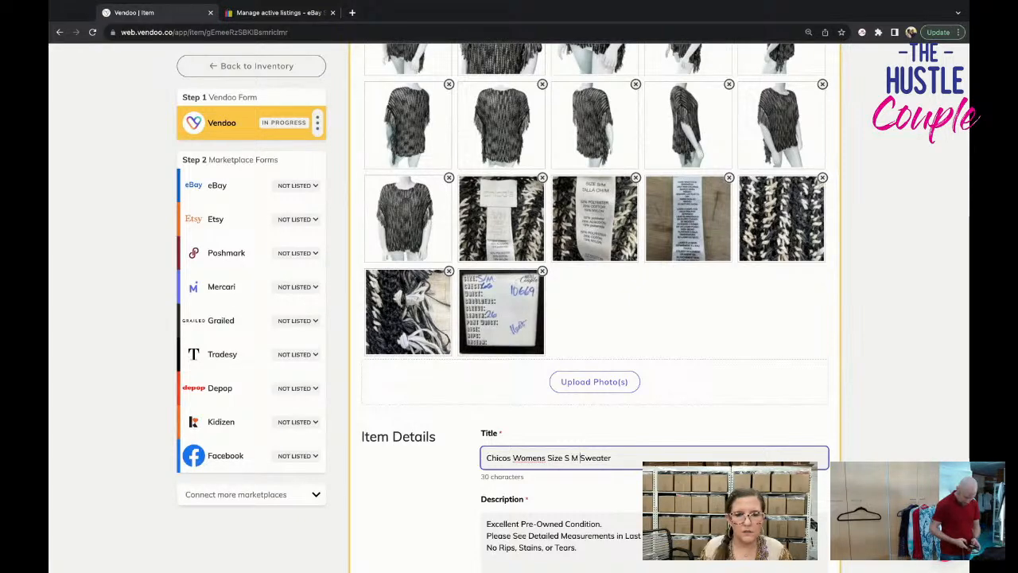
pyautogui.press('BackSpace')
pyautogui.press('BackSpace')
pyautogui.press('BackSpace')
pyautogui.press('BackSpace')
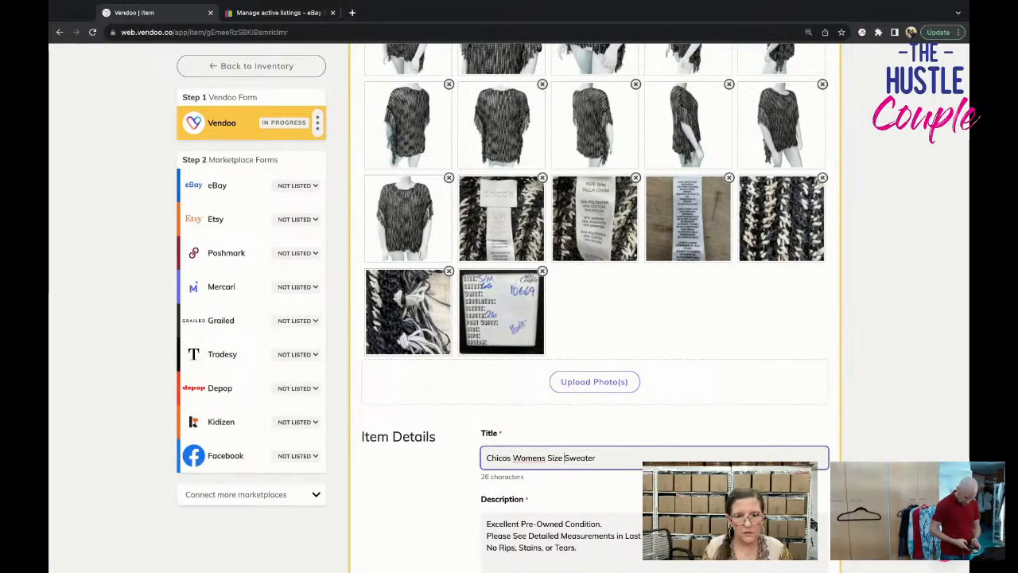
pyautogui.write('m')
pyautogui.press('BackSpace')
pyautogui.write('Sm')
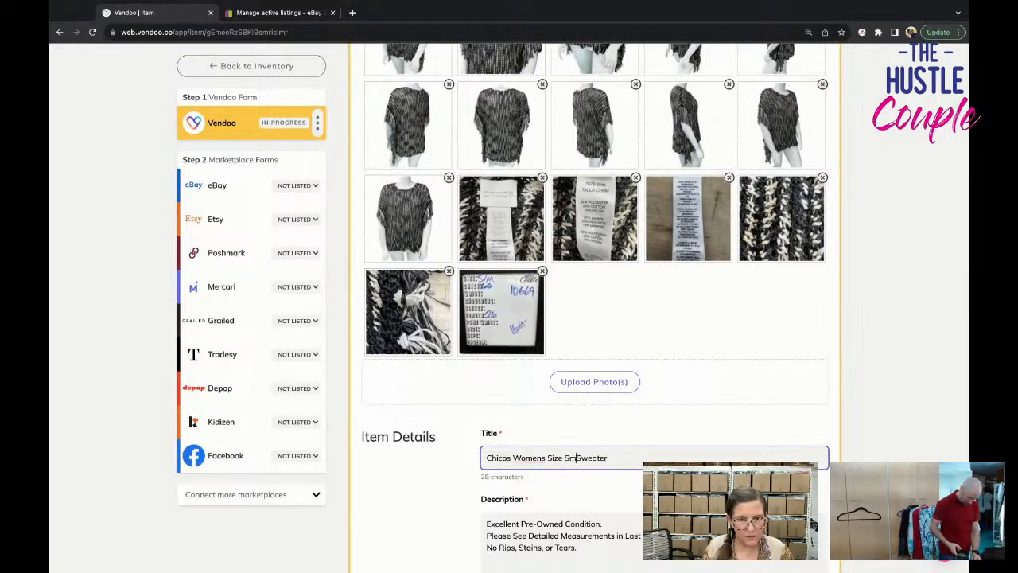
pyautogui.write('all Medium ')
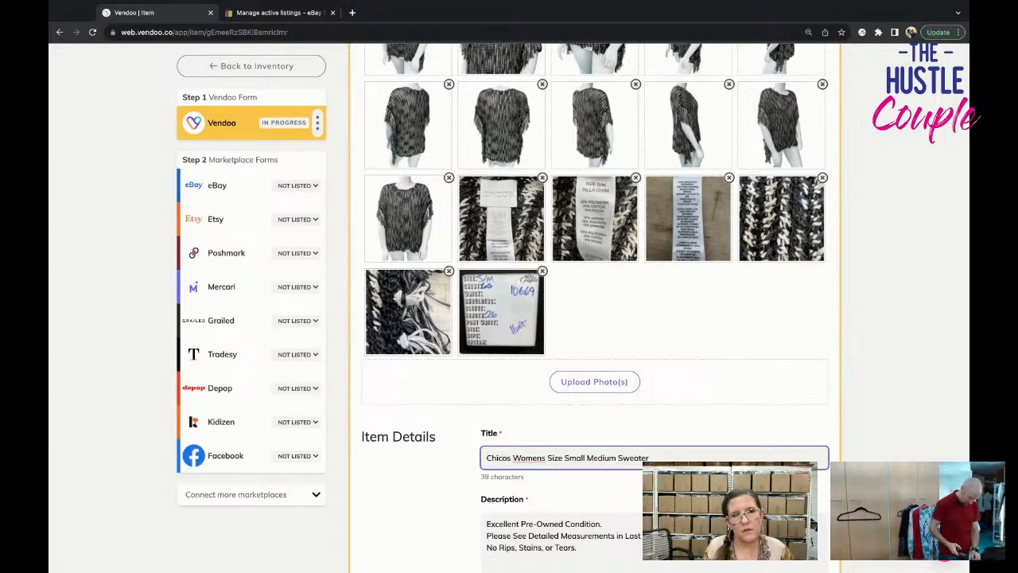
pyautogui.write('Poncho')
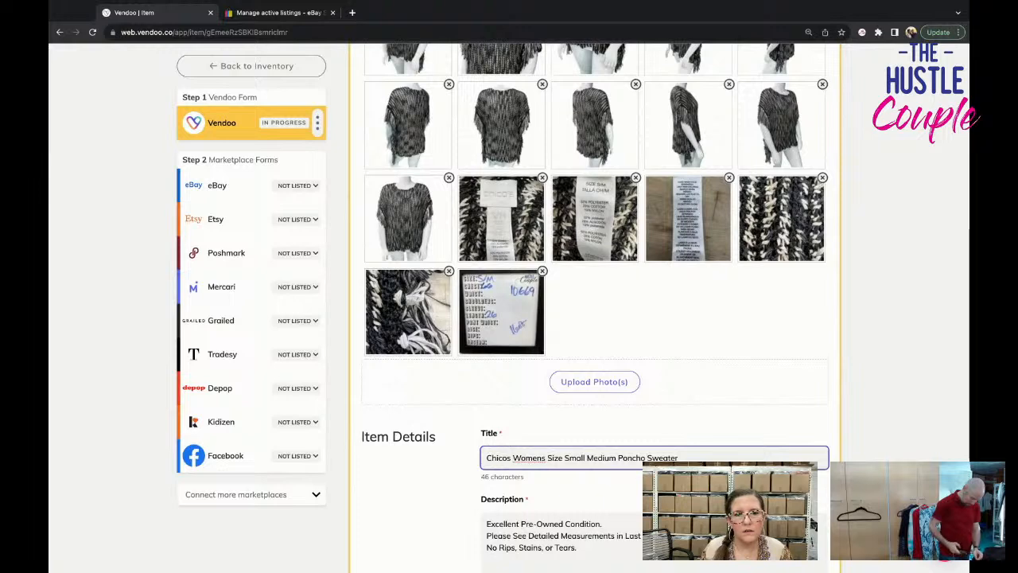
# Append "Fringe Black Cream Round Neck" to the end of the sweater's title.
pyautogui.click(678, 457)
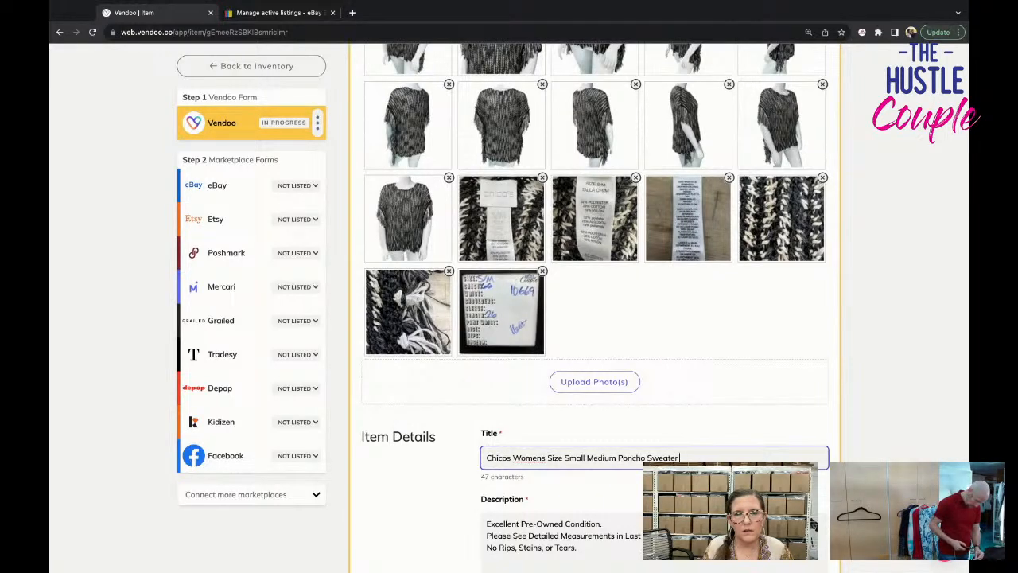
pyautogui.write('nge')
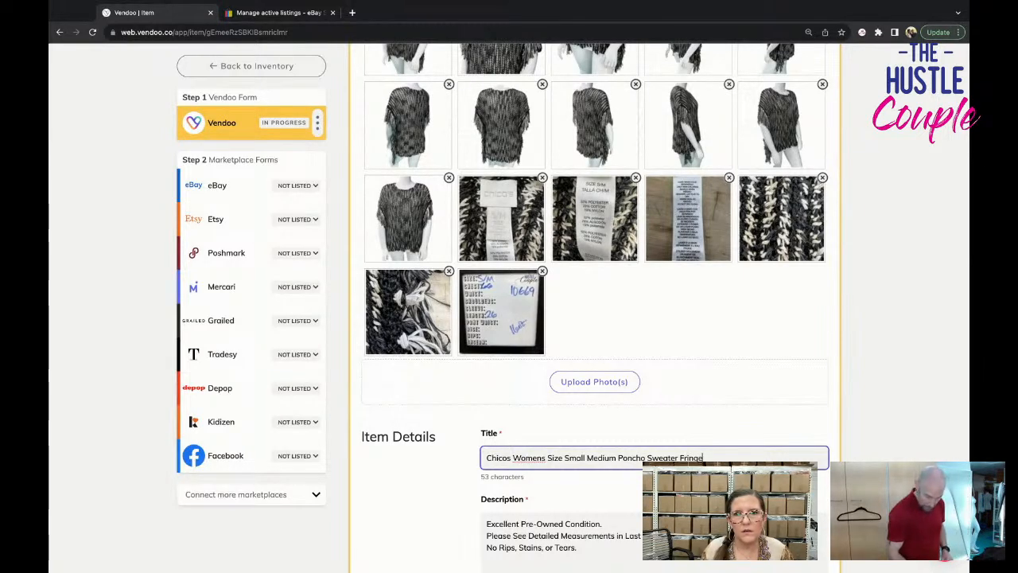
pyautogui.scroll(1, 595, 437)
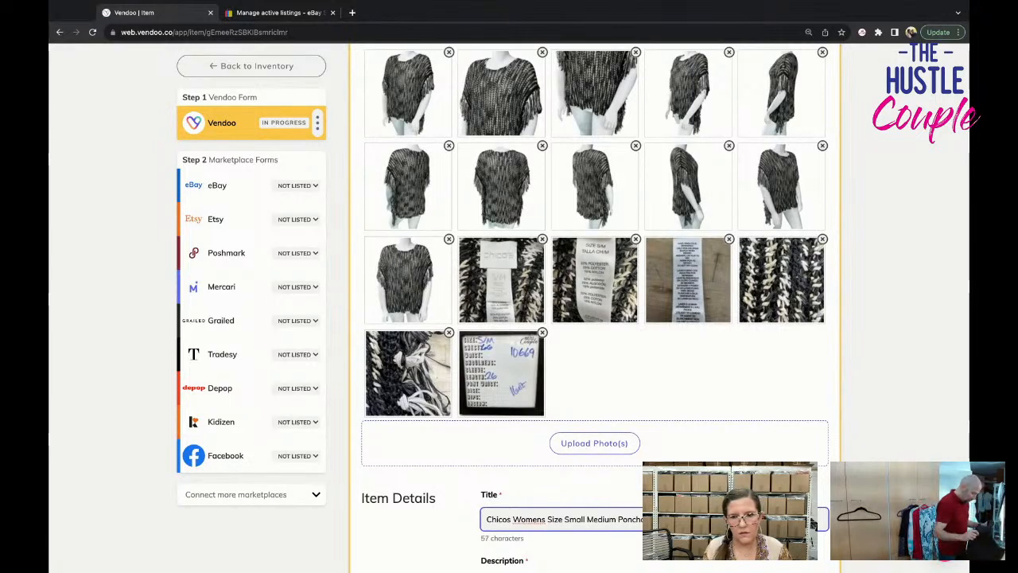
pyautogui.write('Blac')
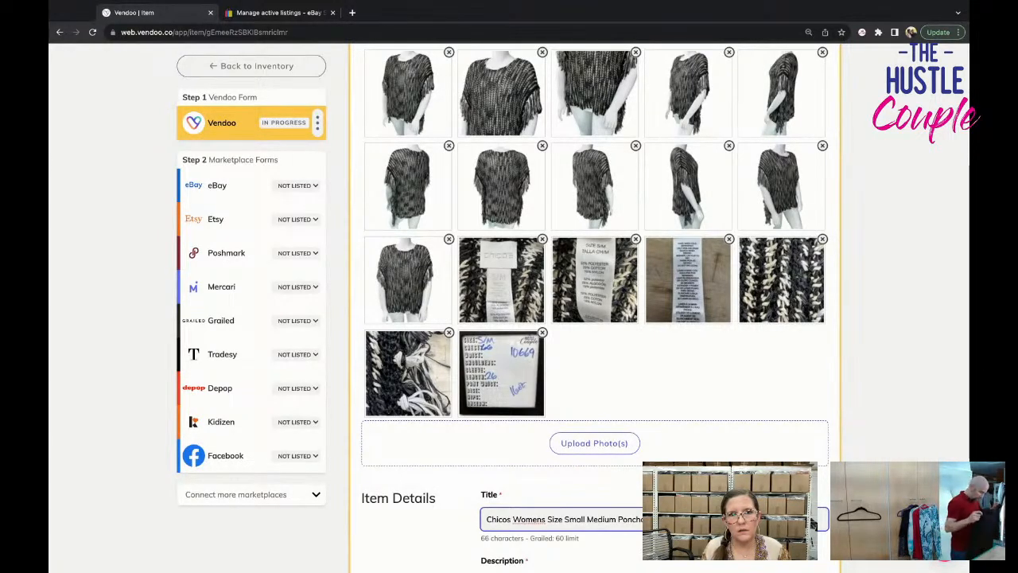
pyautogui.write('k Tan')
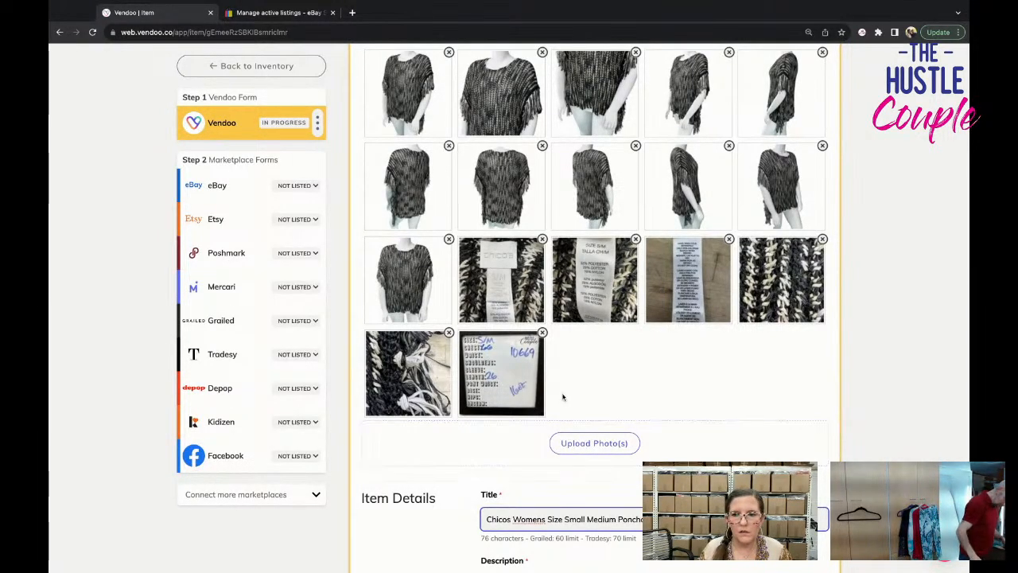
# Copy the full title and insert it as a new first line of the description, above "Excellent Pre-Owned Condition.".
pyautogui.scroll(-1, 564, 399)
pyautogui.tripleClick(583, 474)
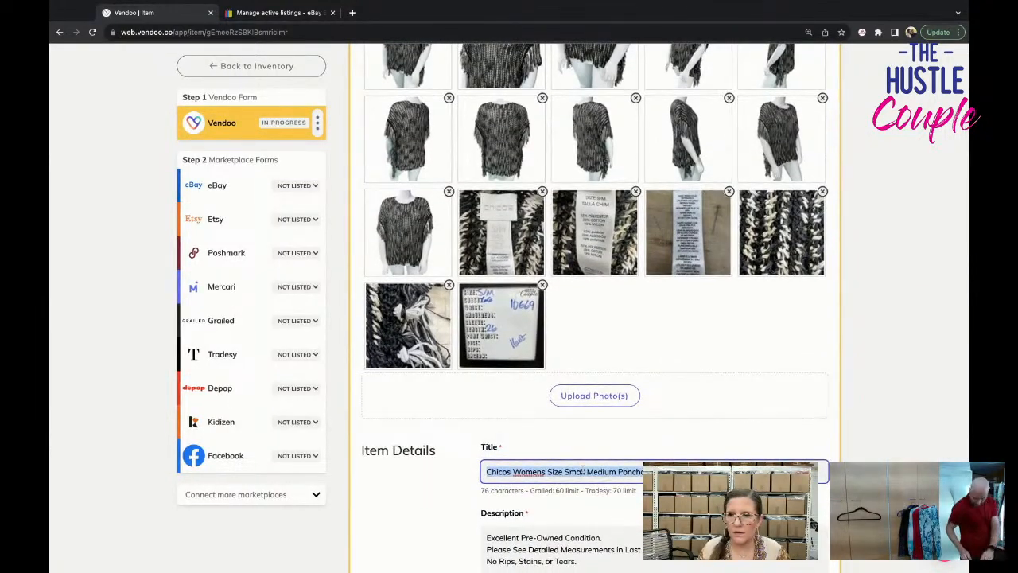
pyautogui.scroll(-1, 585, 471)
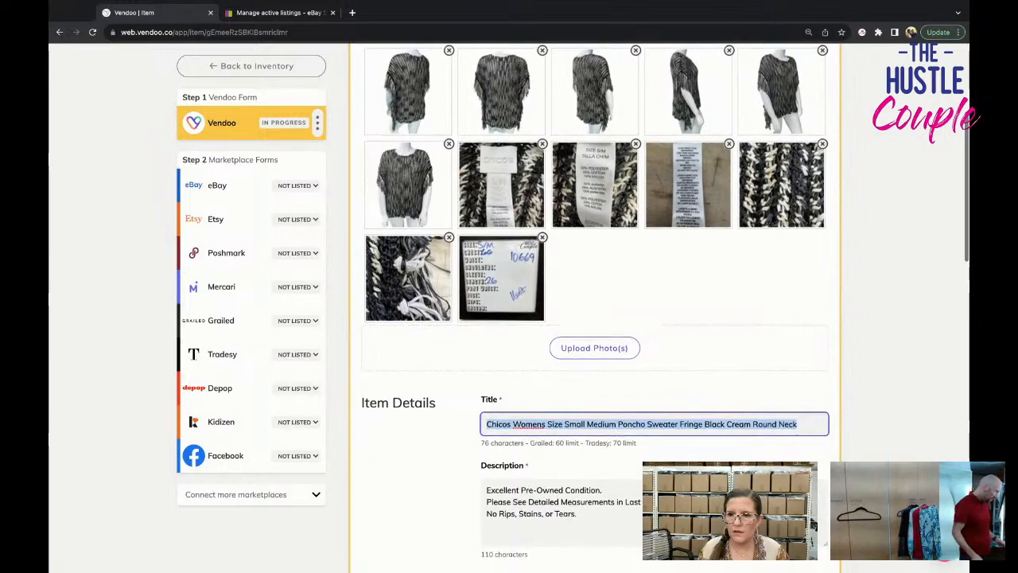
pyautogui.scroll(-4, 597, 318)
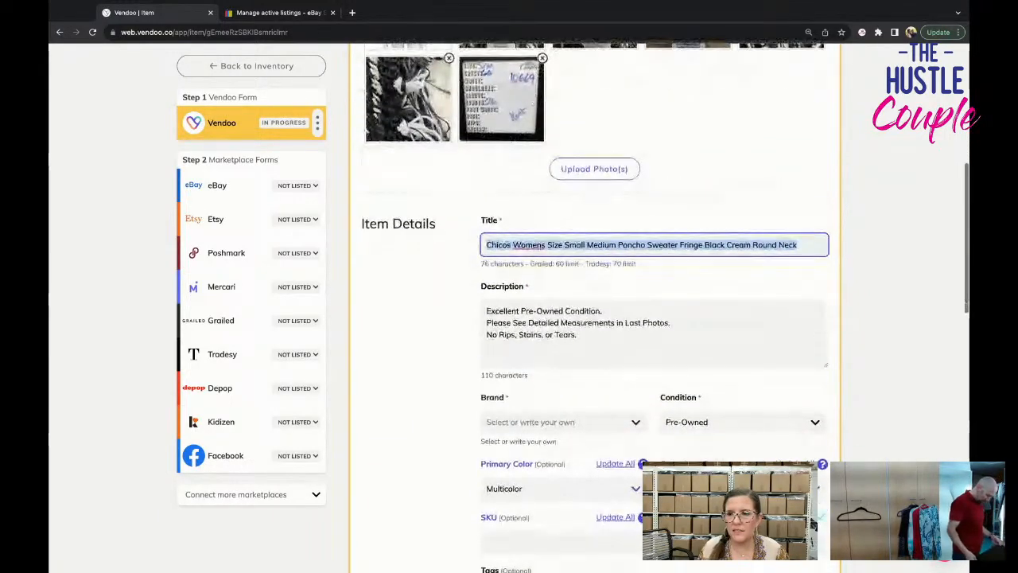
pyautogui.scroll(-2, 505, 447)
pyautogui.click(487, 203)
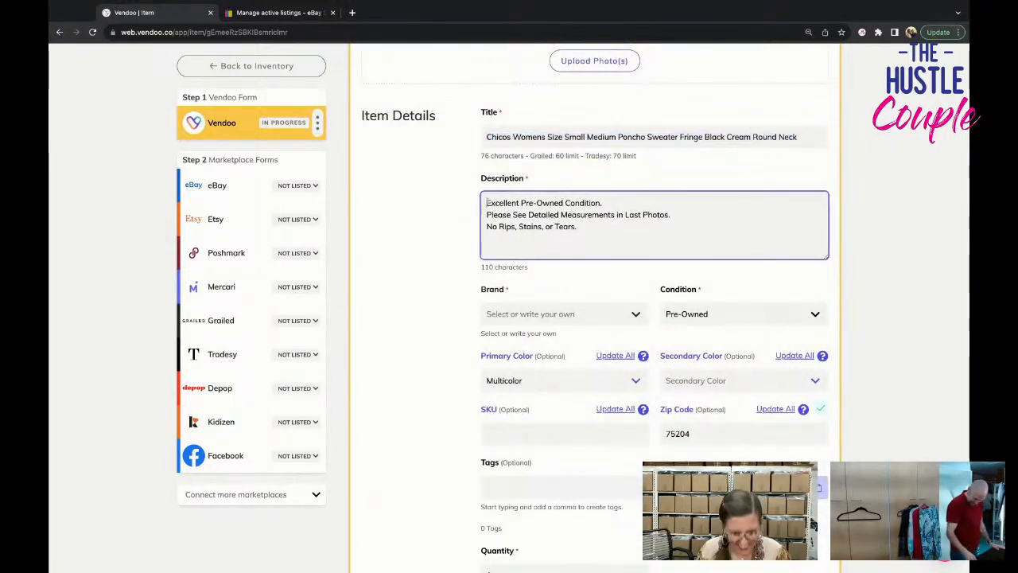
pyautogui.press('Return')
pyautogui.write('Chicos Womens Size Small Medium Poncho Sweater Fringe Black Cream Round Neck')
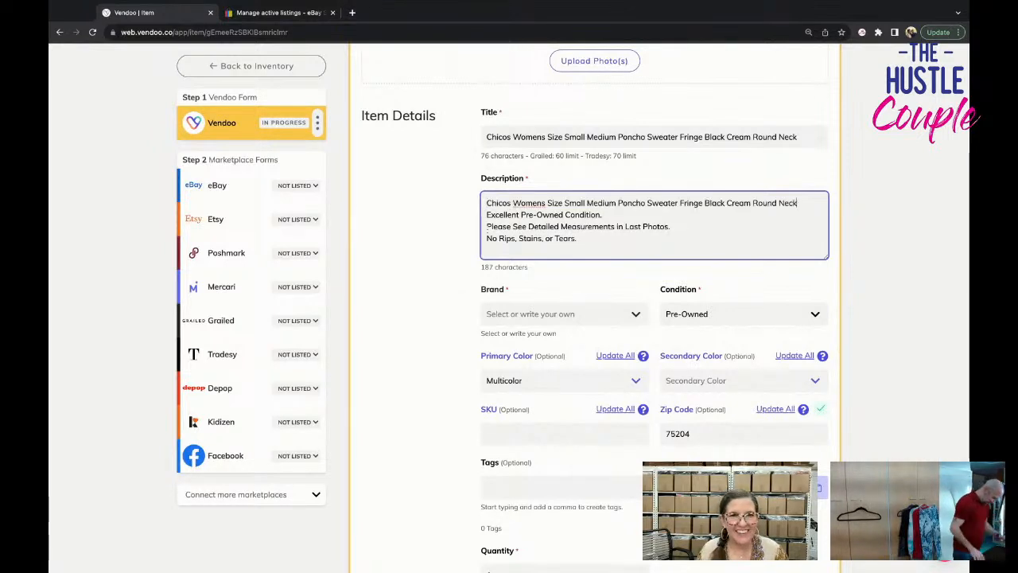
# Set the sweater's brand to Chico's.
pyautogui.click(502, 318)
pyautogui.write('x')
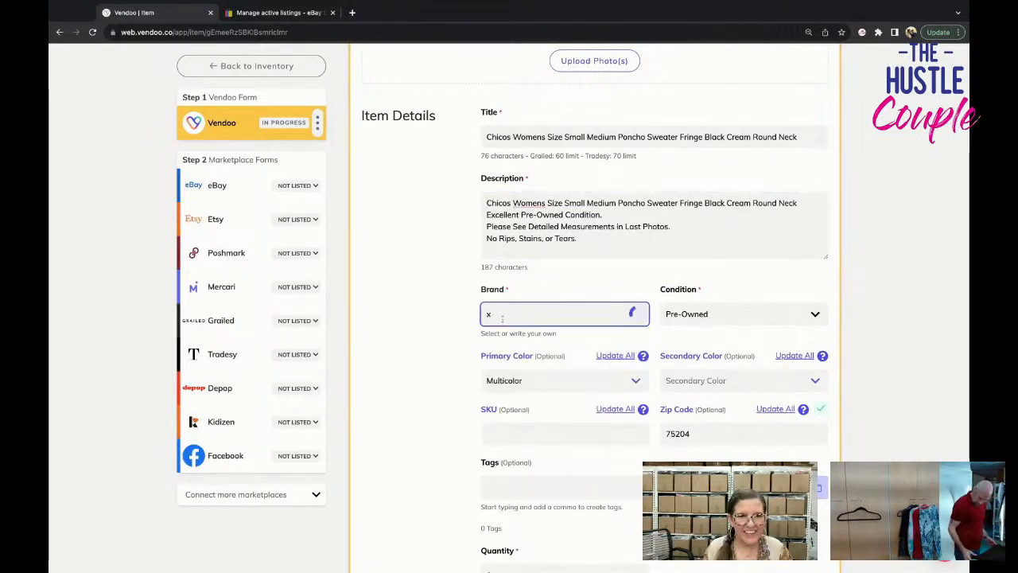
pyautogui.write('hico')
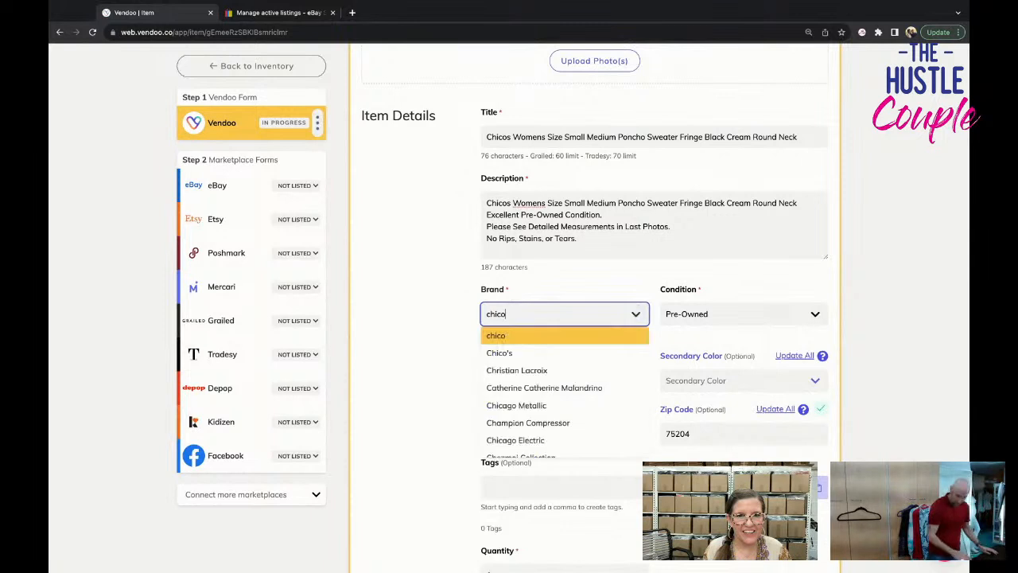
pyautogui.click(499, 353)
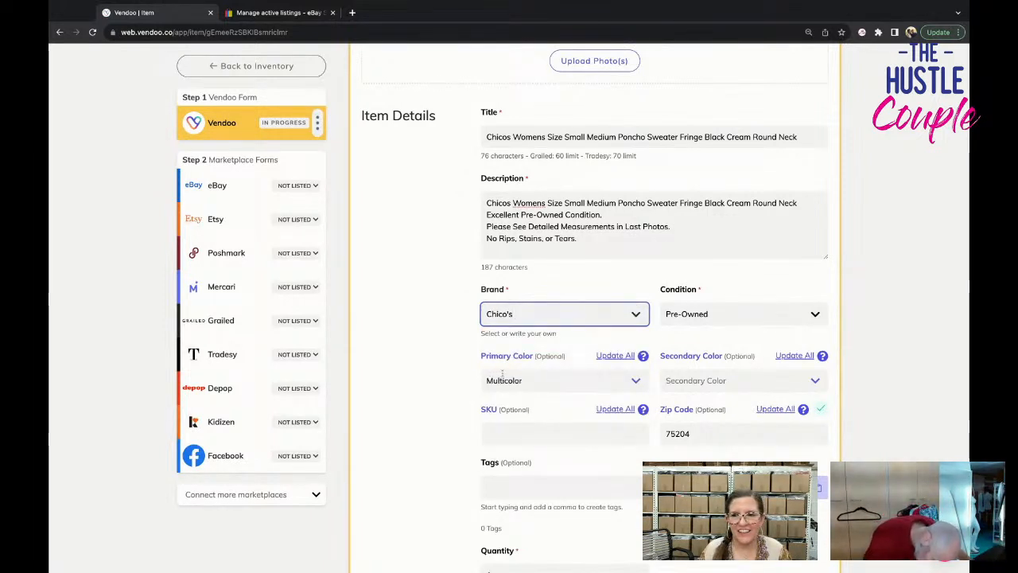
# Enter the SKU 10669 from the measurement card photo.
pyautogui.click(514, 431)
pyautogui.scroll(2, 492, 395)
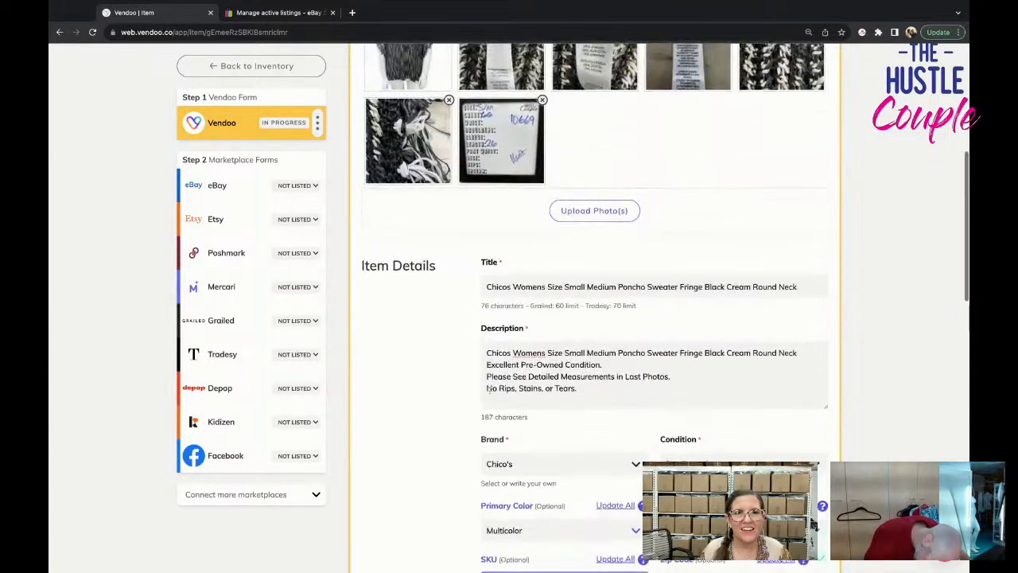
pyautogui.scroll(-2, 488, 388)
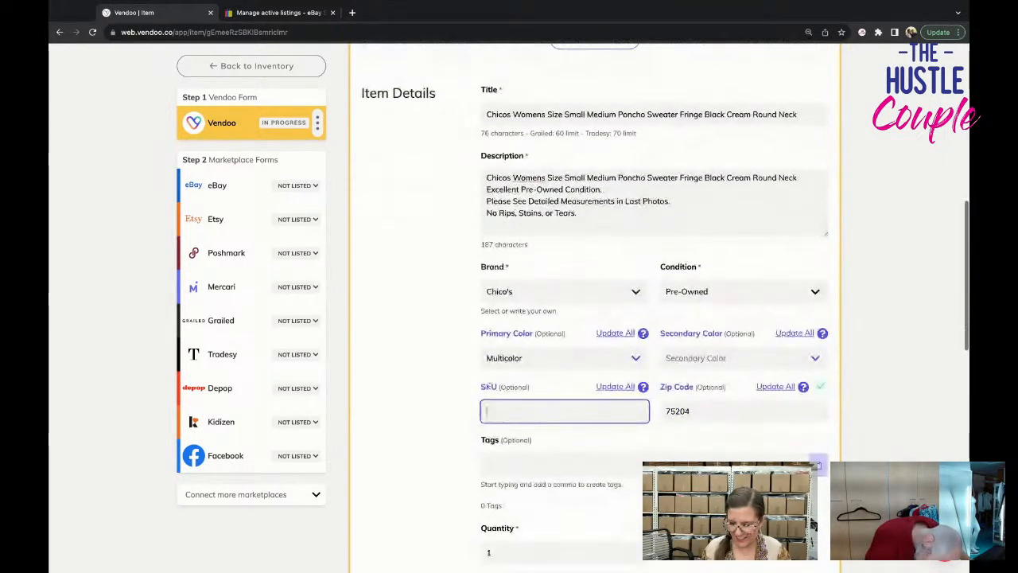
pyautogui.write('10669')
pyautogui.scroll(3, 489, 387)
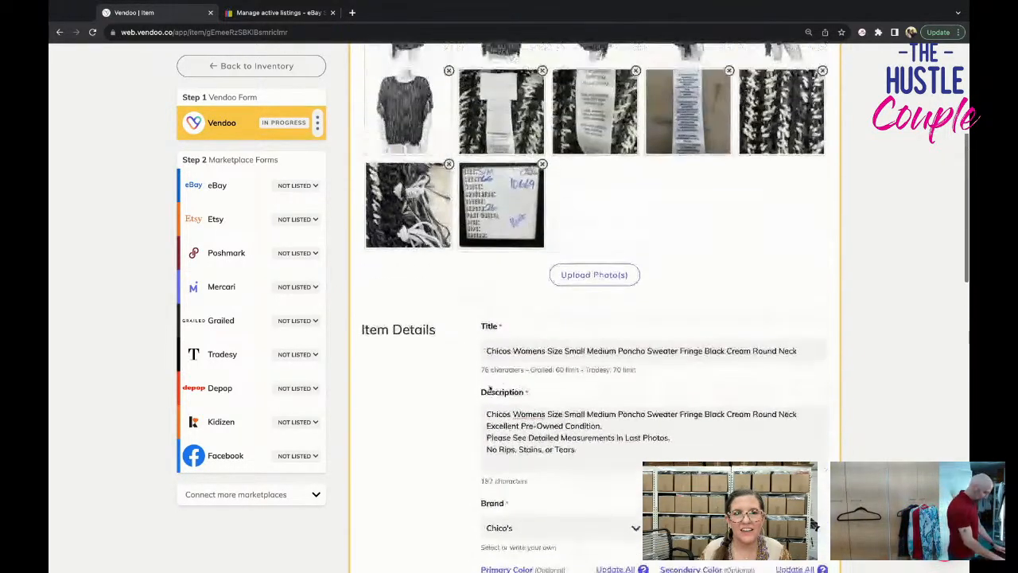
# Set the package weight to 1 lb 0 oz and the listing price to $34.95.
pyautogui.scroll(-8, 489, 387)
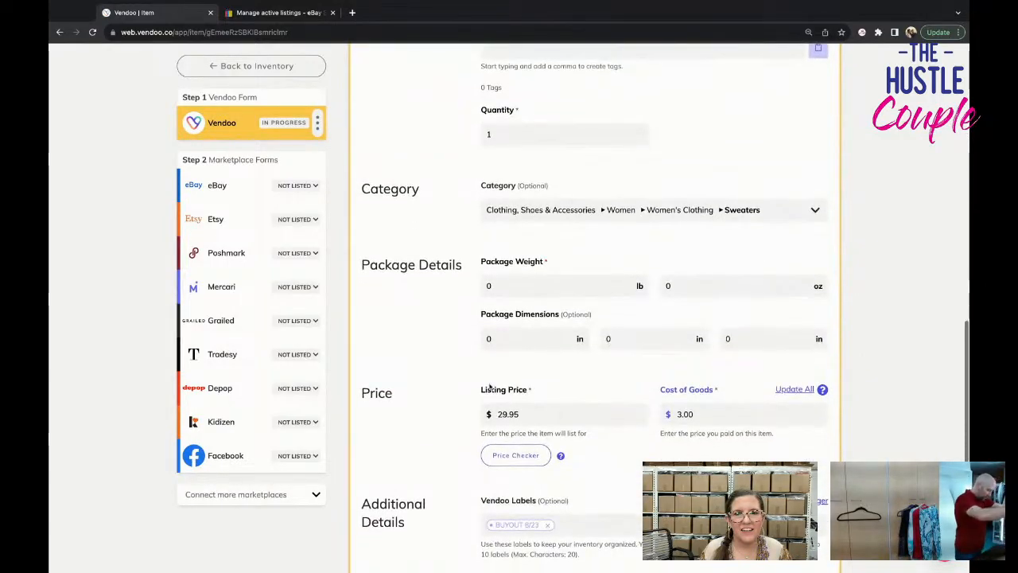
pyautogui.scroll(10, 489, 387)
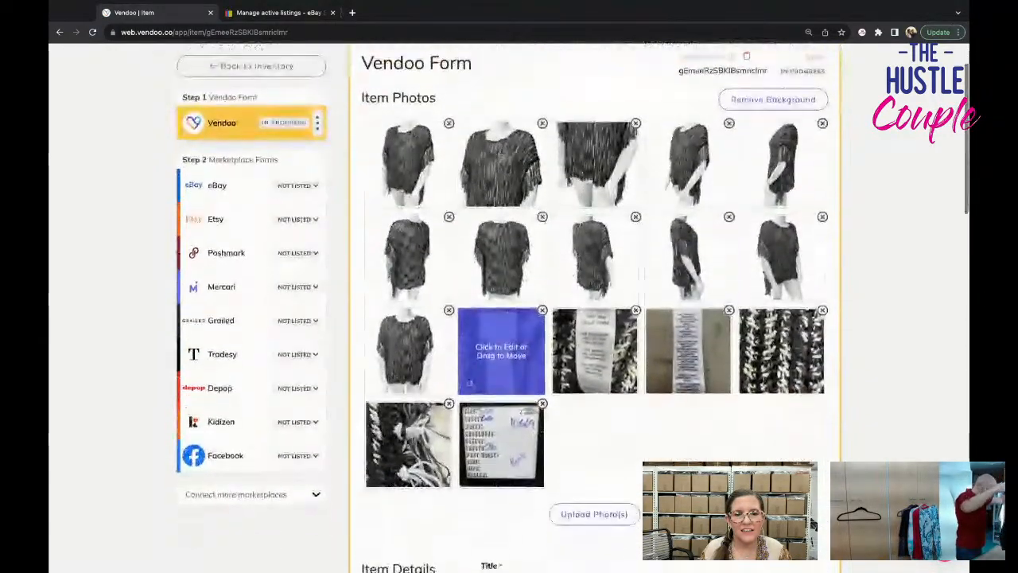
pyautogui.scroll(-8, 502, 350)
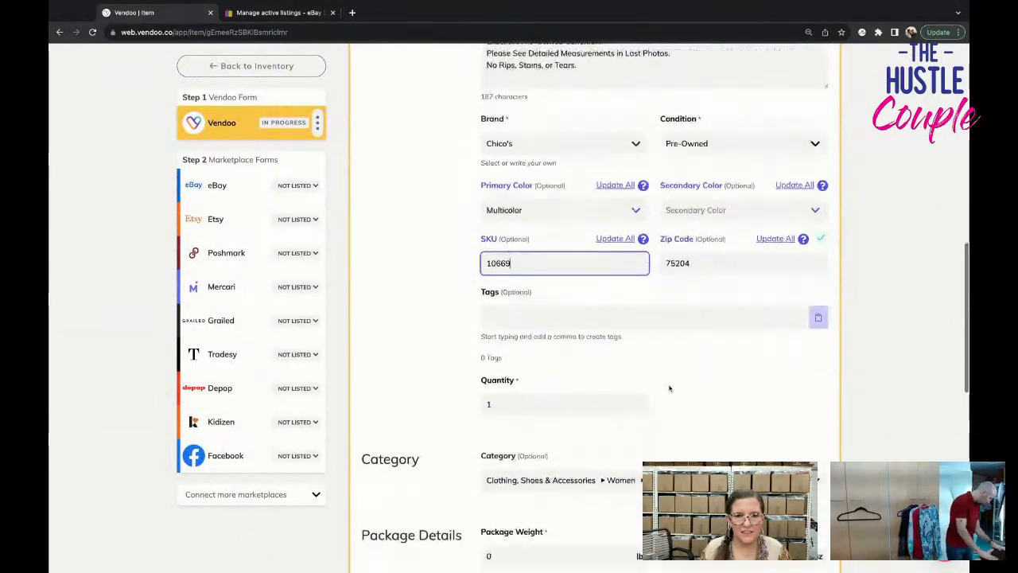
pyautogui.scroll(-1, 668, 388)
pyautogui.click(684, 454)
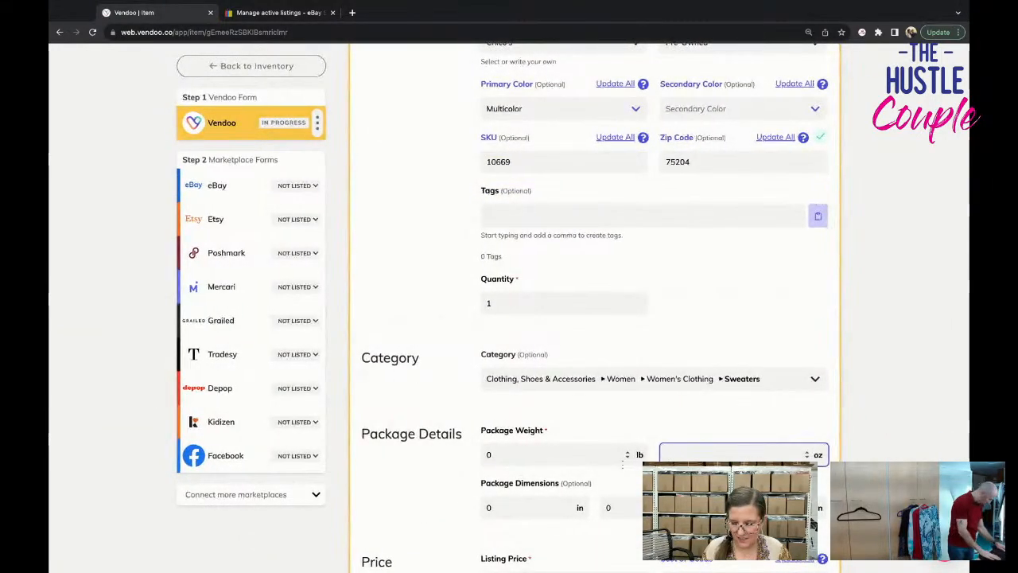
pyautogui.scroll(-3, 547, 330)
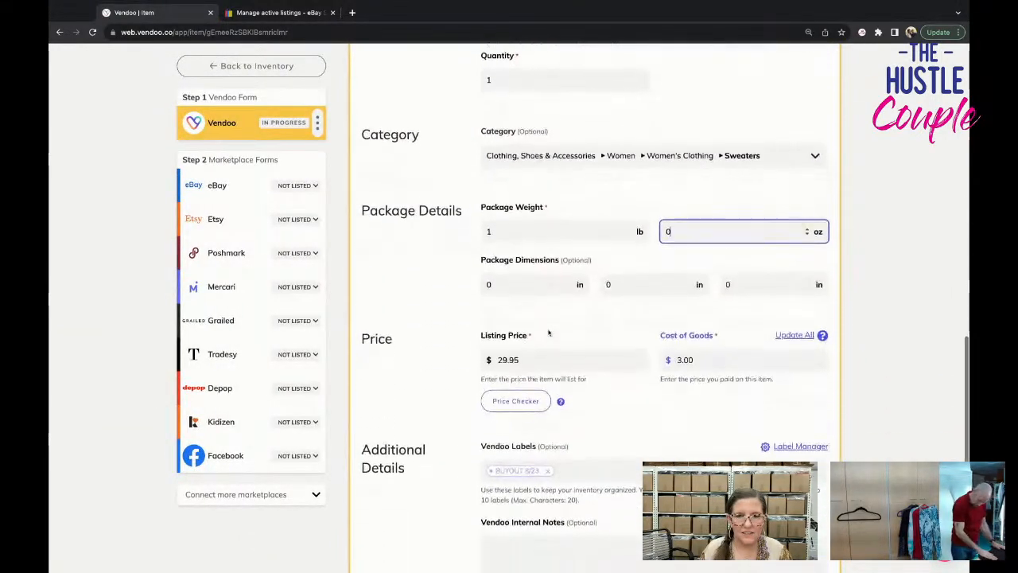
pyautogui.moveTo(548, 329); pyautogui.dragTo(443, 318)
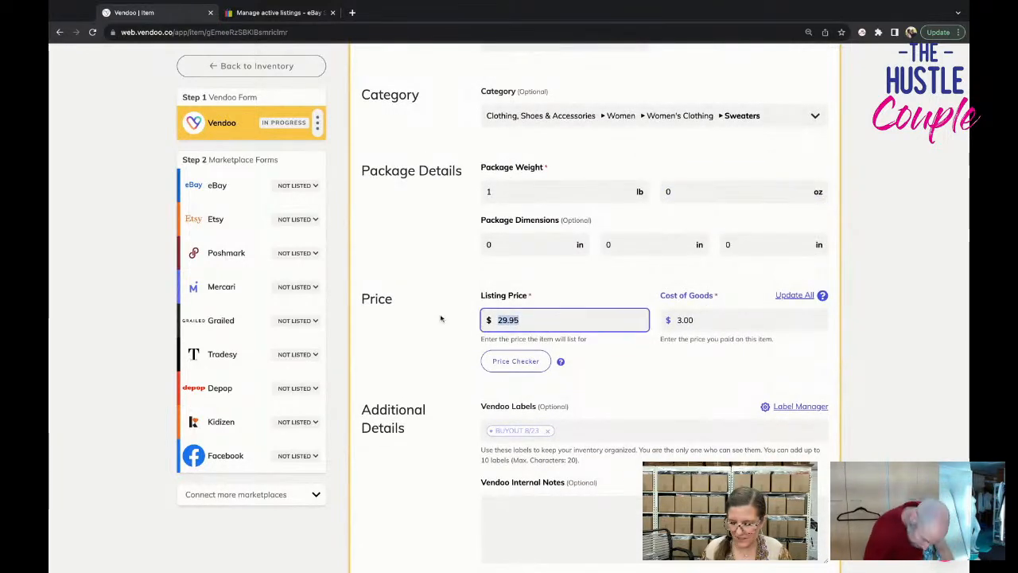
pyautogui.write('34.95')
# Save the completed Vendoo form and open the sweater's eBay form.
pyautogui.scroll(-2, 441, 319)
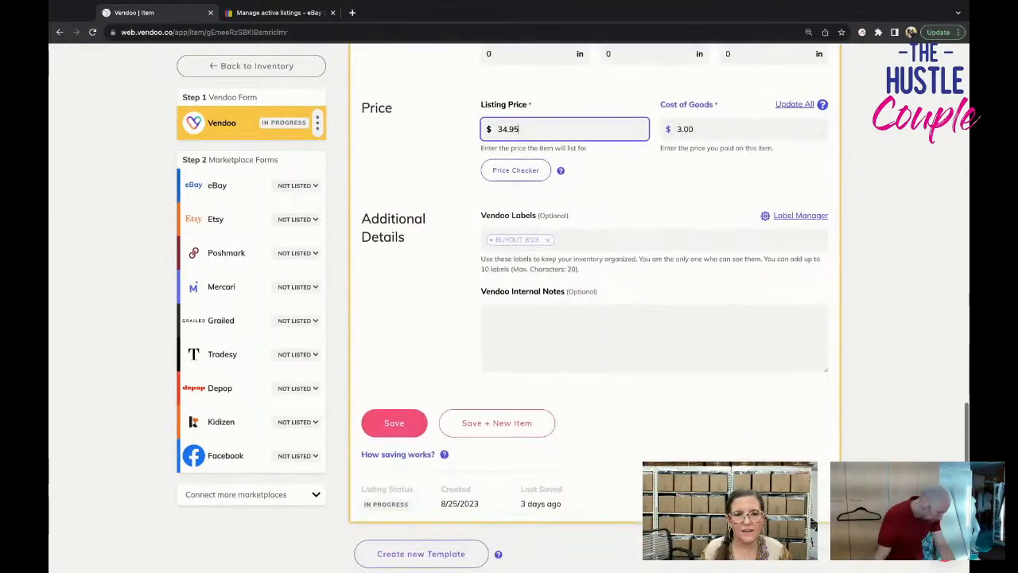
pyautogui.click(392, 422)
pyautogui.scroll(15, 511, 390)
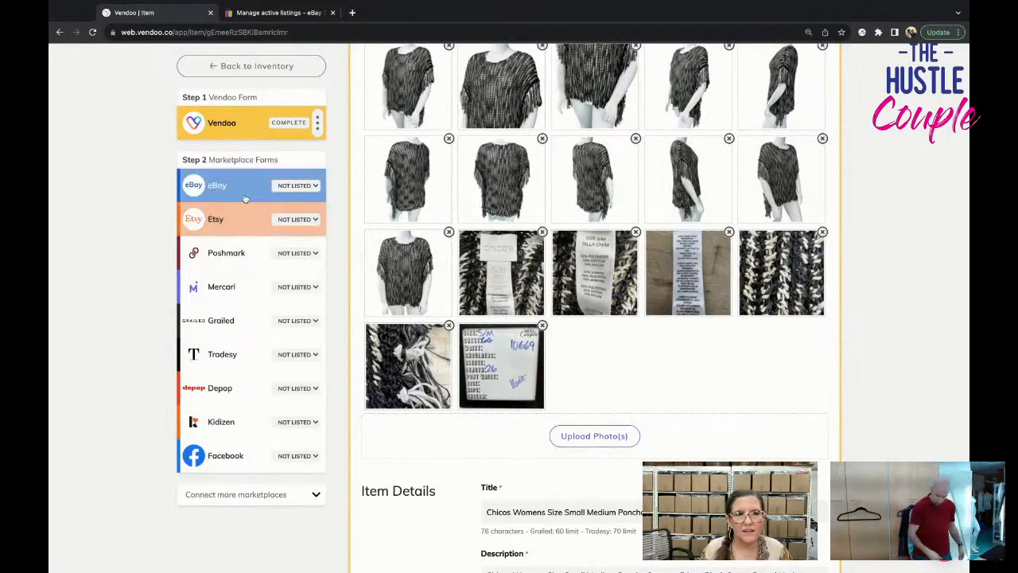
pyautogui.click(239, 188)
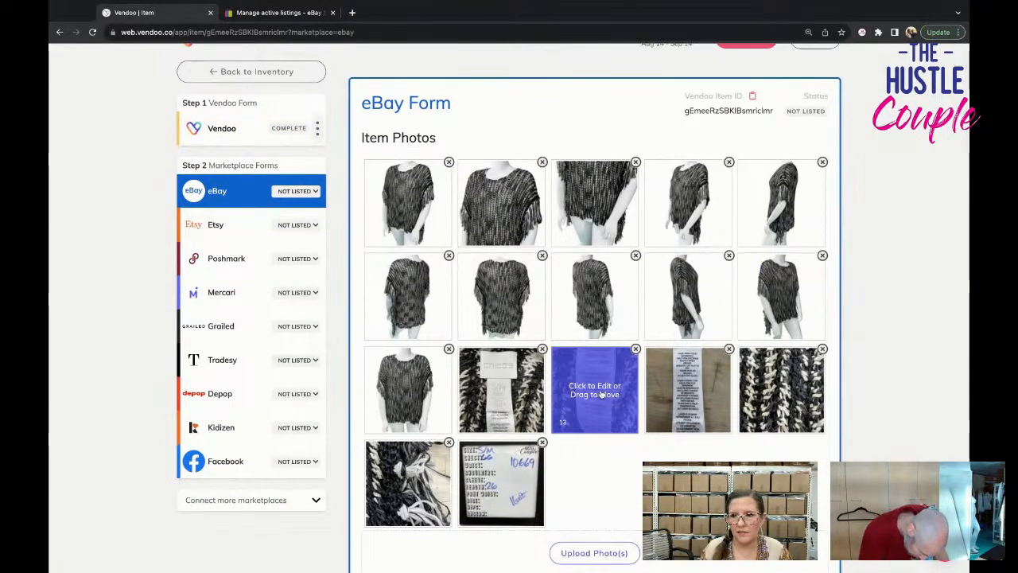
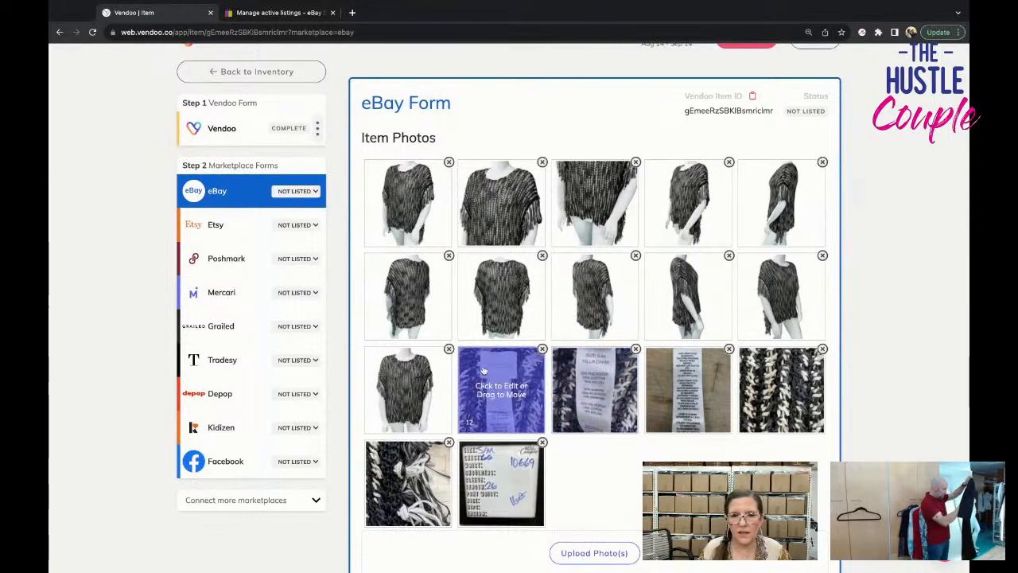
# Set the sweater's size to M in the category specifics of the eBay form.
pyautogui.scroll(-3, 590, 386)
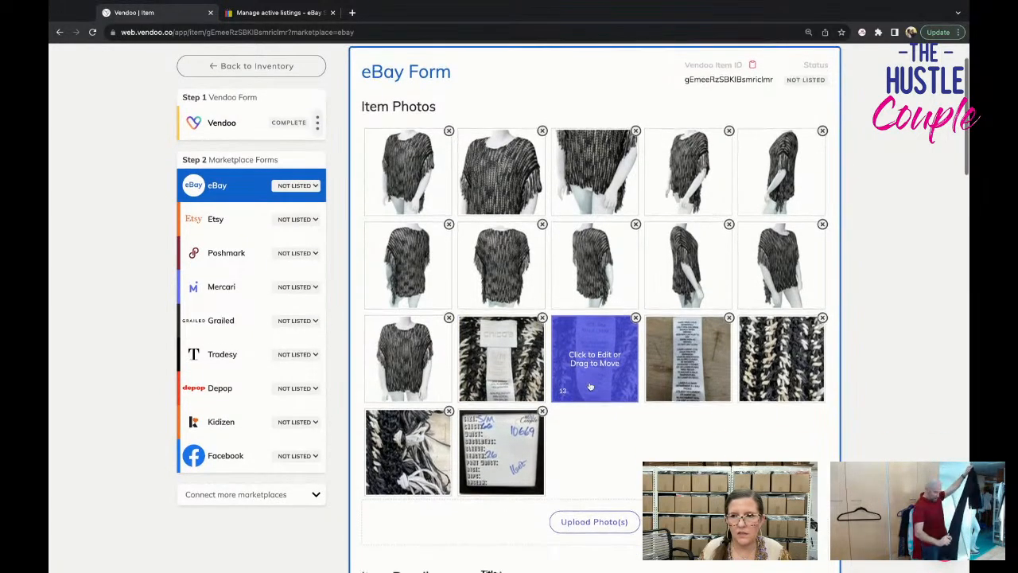
pyautogui.scroll(-5, 587, 385)
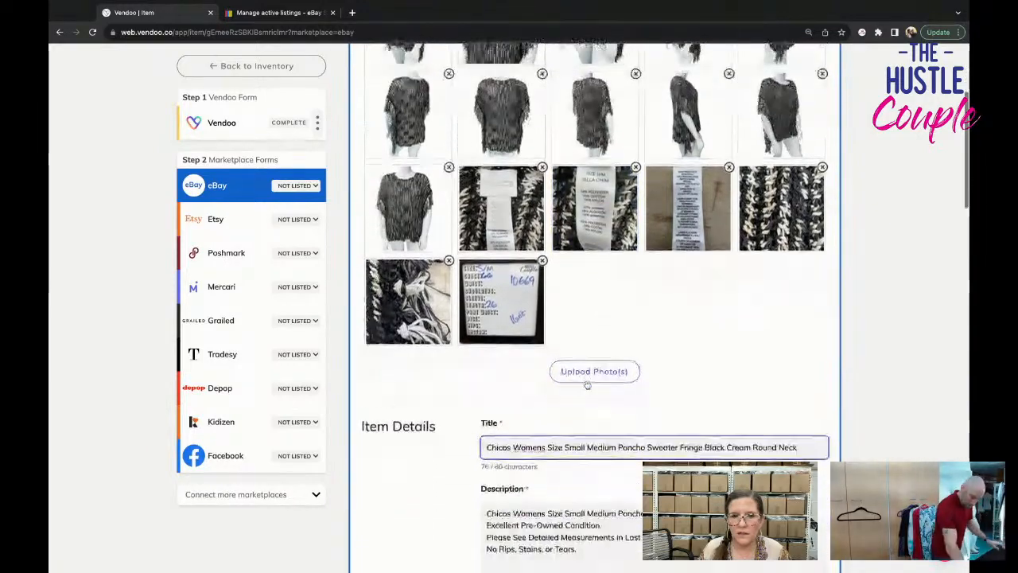
pyautogui.scroll(-10, 587, 385)
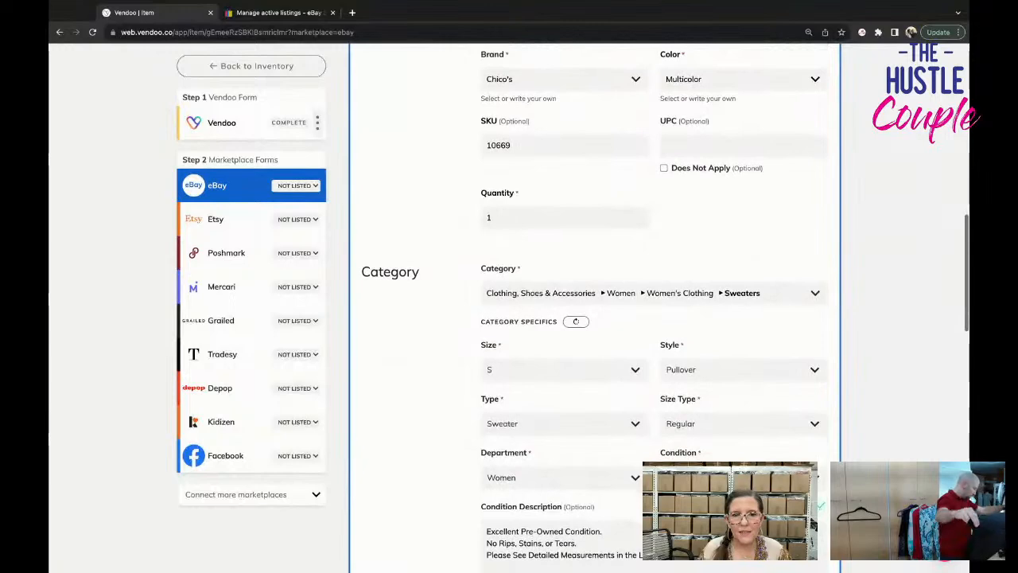
pyautogui.scroll(5, 587, 385)
pyautogui.scroll(-8, 587, 385)
pyautogui.click(564, 288)
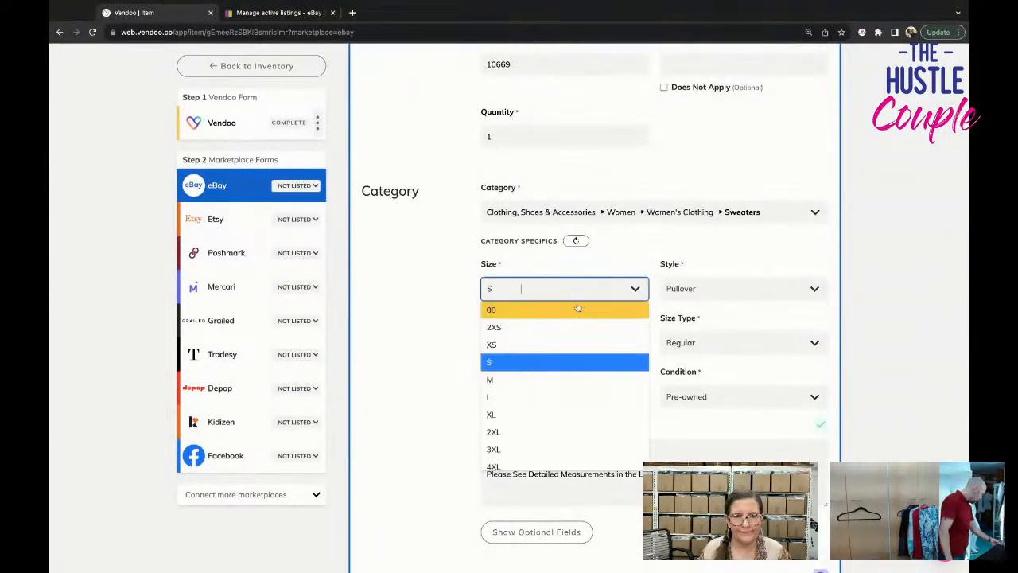
pyautogui.click(580, 379)
# Show the optional fields of the eBay form's category specifics.
pyautogui.scroll(-1, 583, 373)
pyautogui.scroll(-2, 587, 374)
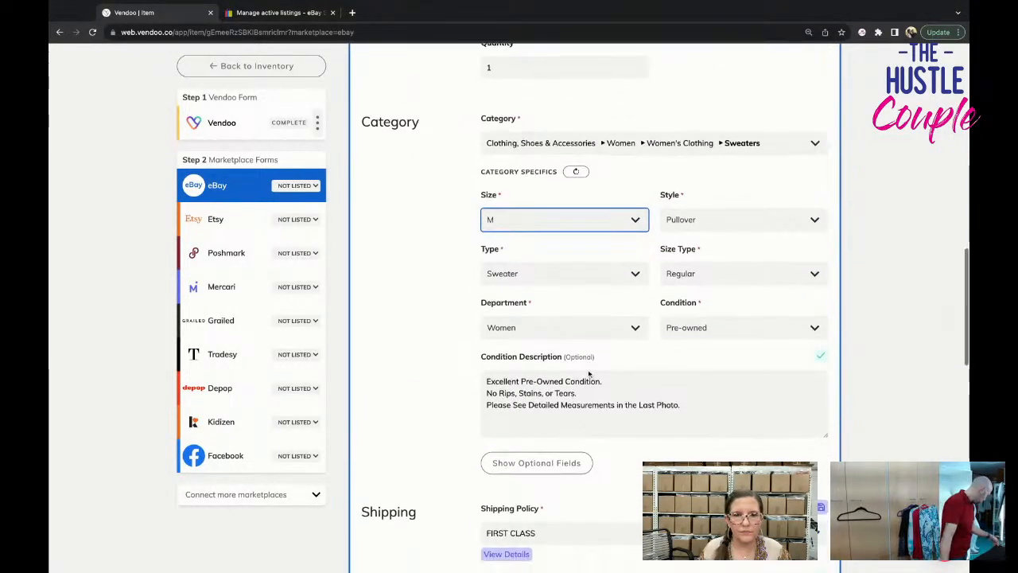
pyautogui.click(571, 388)
pyautogui.scroll(-2, 574, 393)
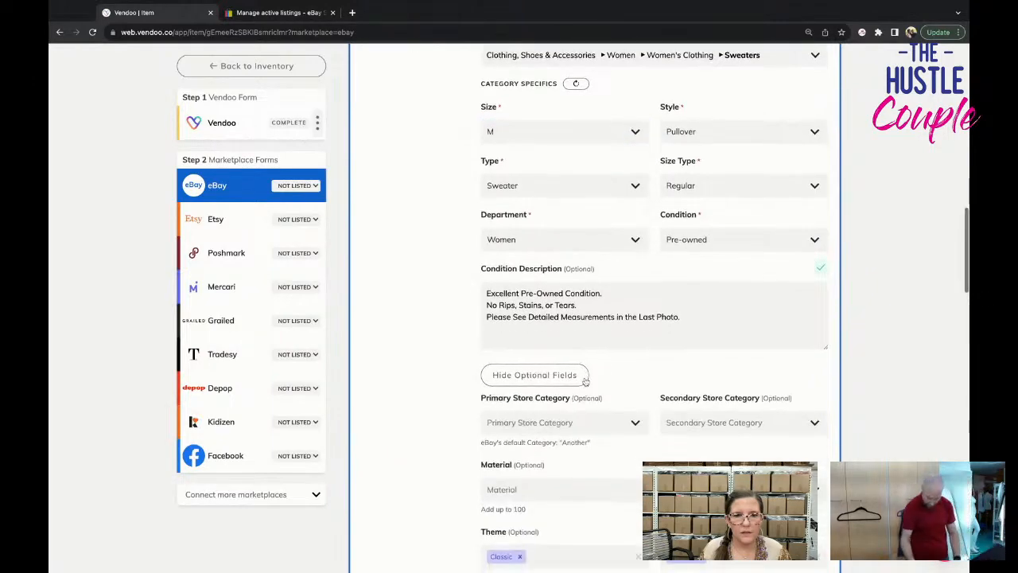
# Enlarge the size and fabric label photo to read the material composition, and close it again.
pyautogui.scroll(10, 575, 312)
pyautogui.scroll(10, 576, 312)
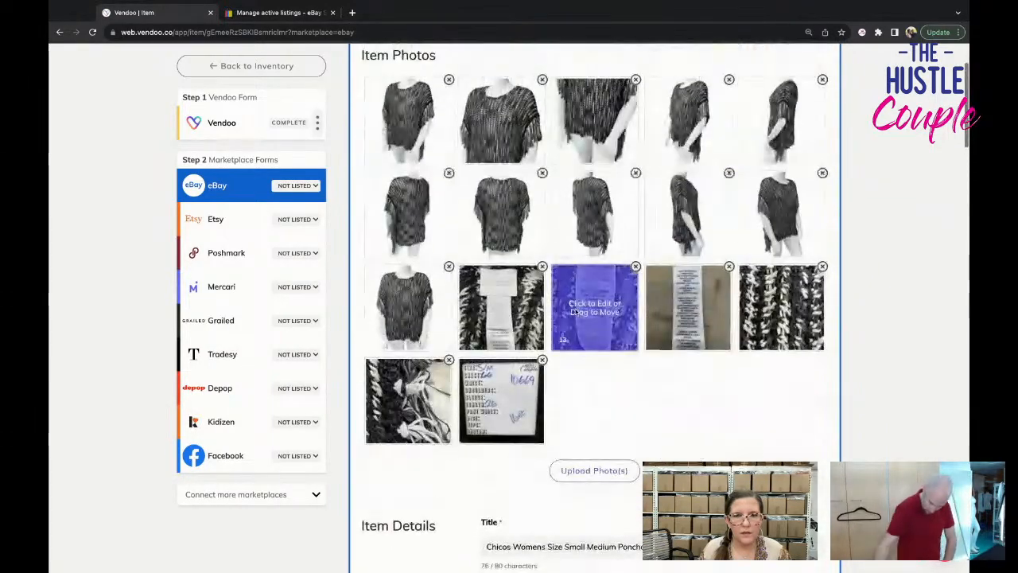
pyautogui.click(577, 312)
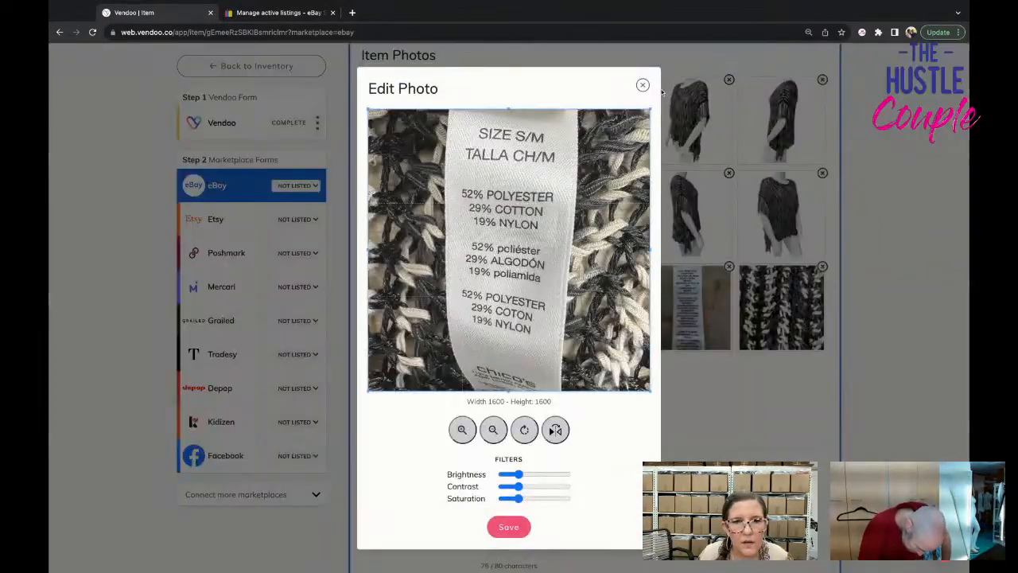
pyautogui.click(644, 83)
# Set the optional material to Cotton Blend and the sleeve length to Short Sleeve in the eBay form.
pyautogui.scroll(-10, 624, 432)
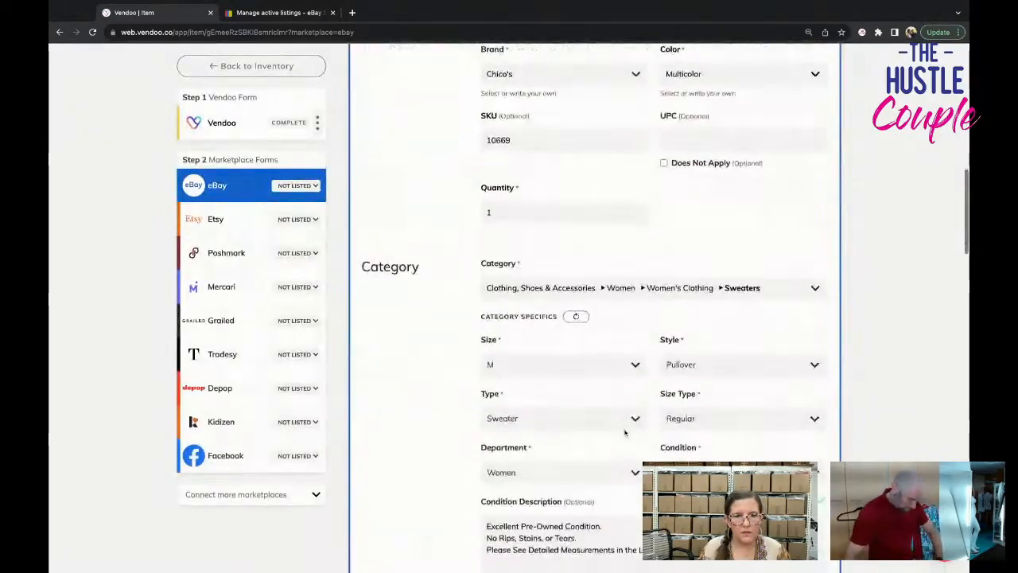
pyautogui.scroll(-7, 624, 431)
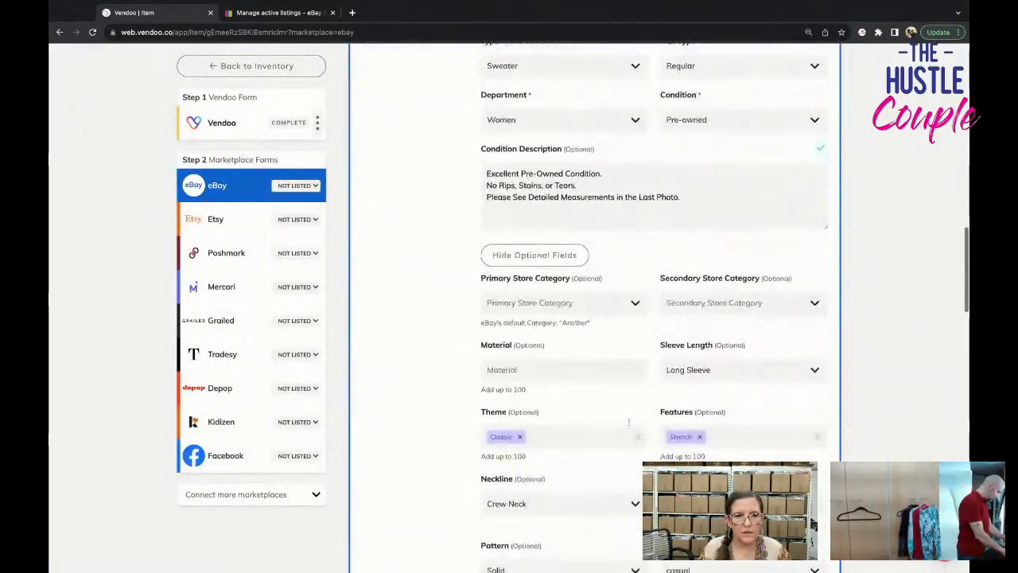
pyautogui.click(595, 367)
pyautogui.write('cotton bl')
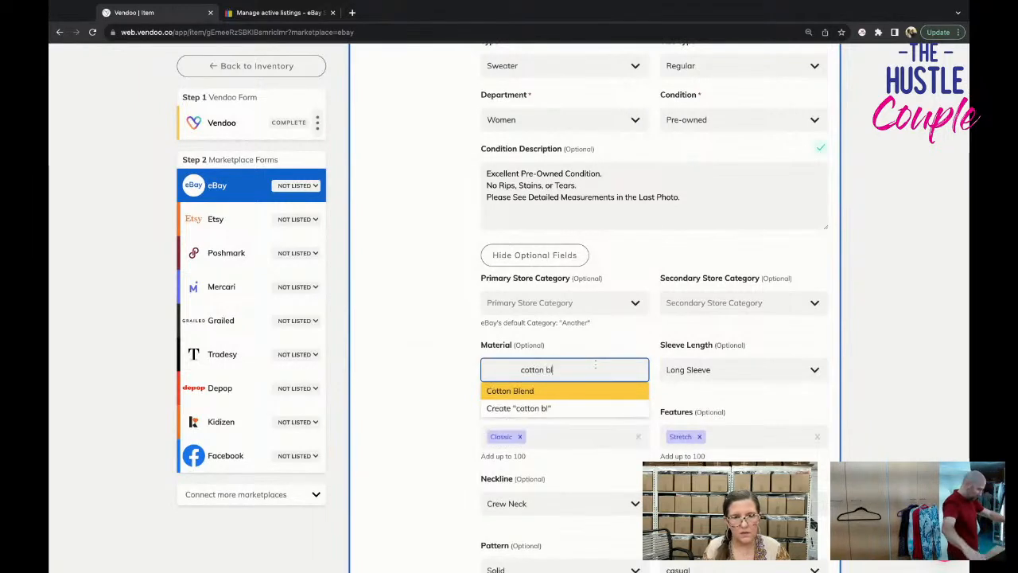
pyautogui.press('Return')
pyautogui.click(680, 367)
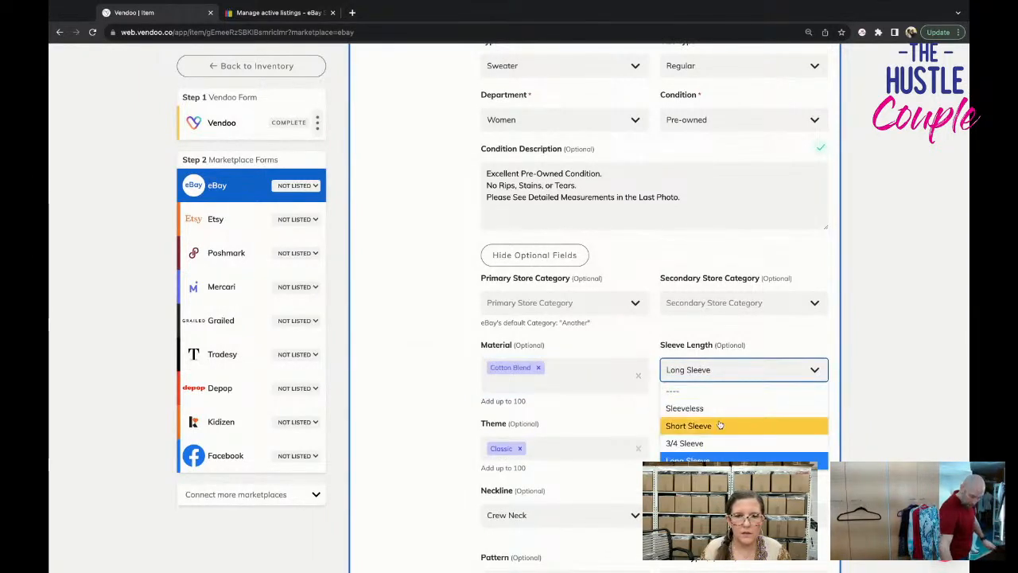
pyautogui.click(720, 424)
# Change the eBay form's shipping policy to PRIORITY.
pyautogui.scroll(-1, 615, 459)
pyautogui.scroll(-4, 615, 460)
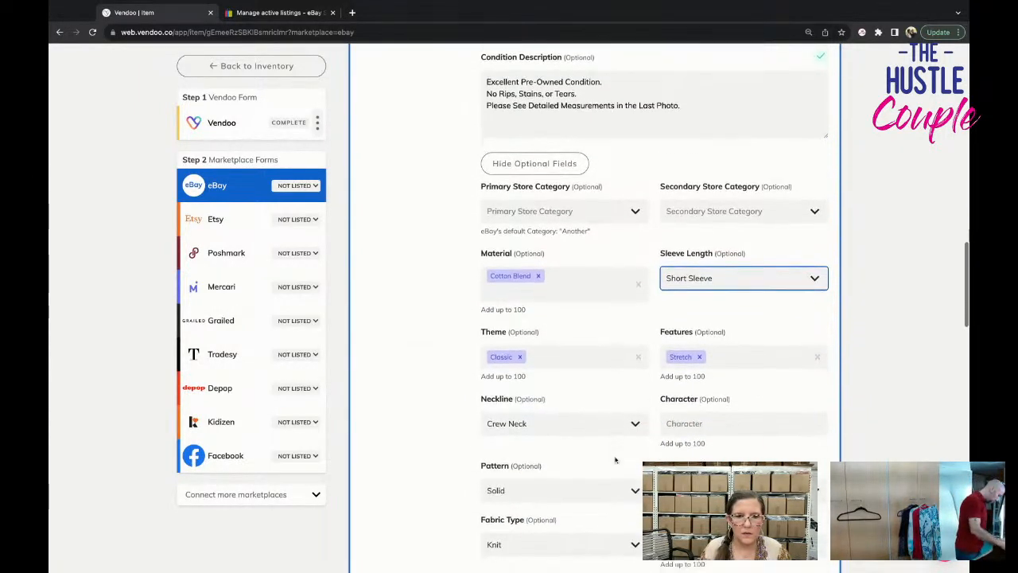
pyautogui.scroll(-4, 615, 459)
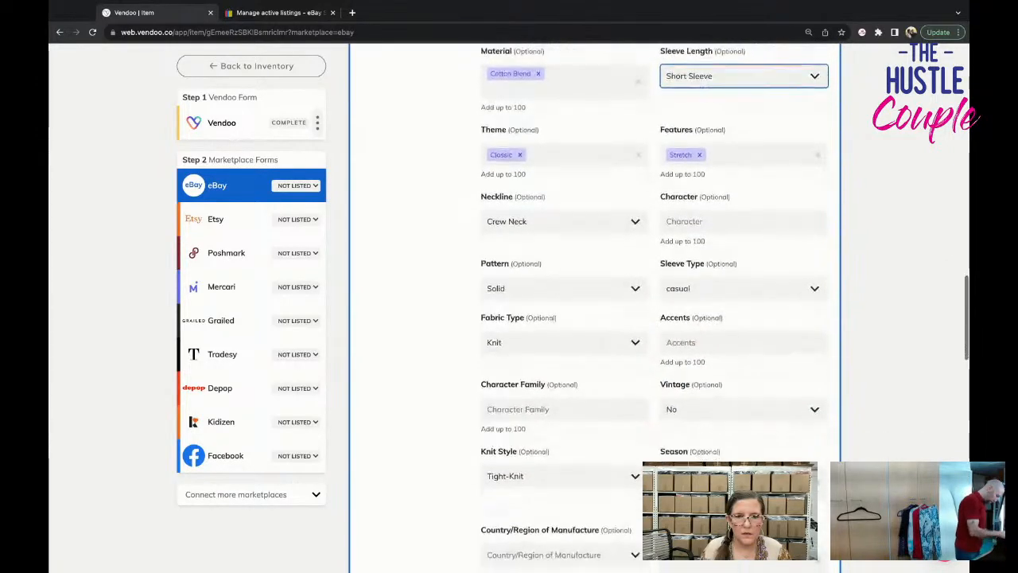
pyautogui.scroll(-6, 814, 525)
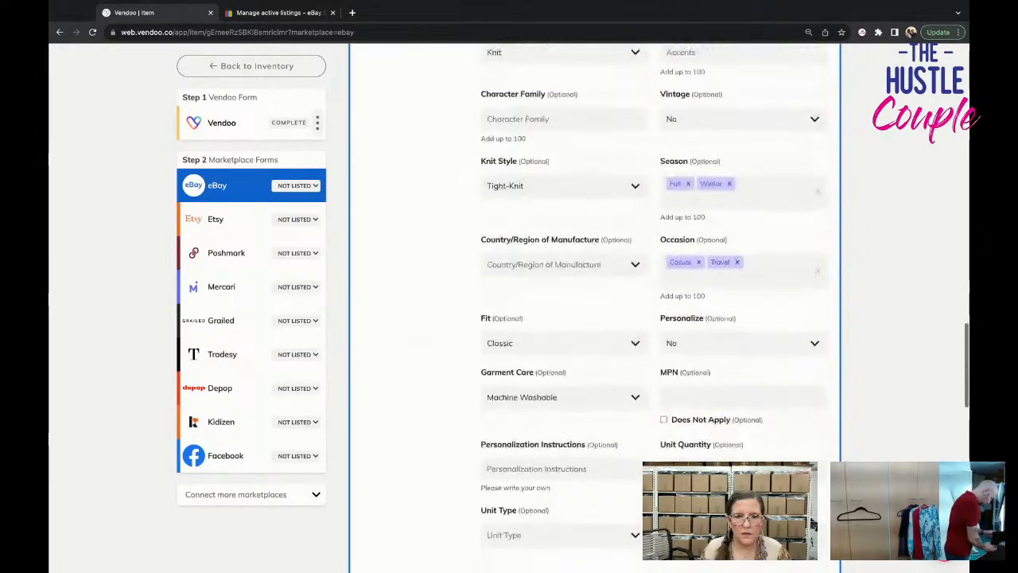
pyautogui.scroll(-4, 814, 525)
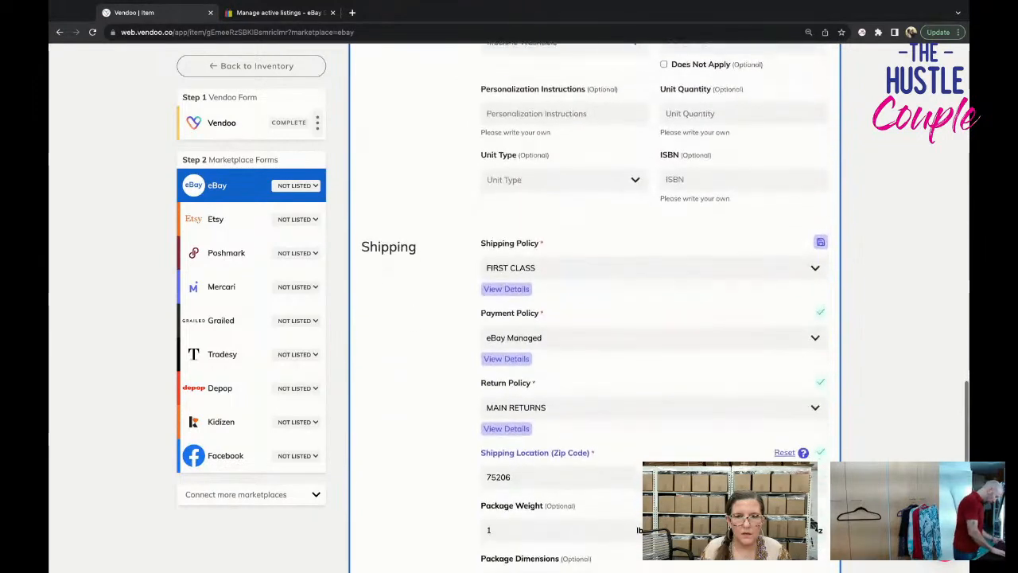
pyautogui.click(598, 266)
pyautogui.scroll(-3, 588, 374)
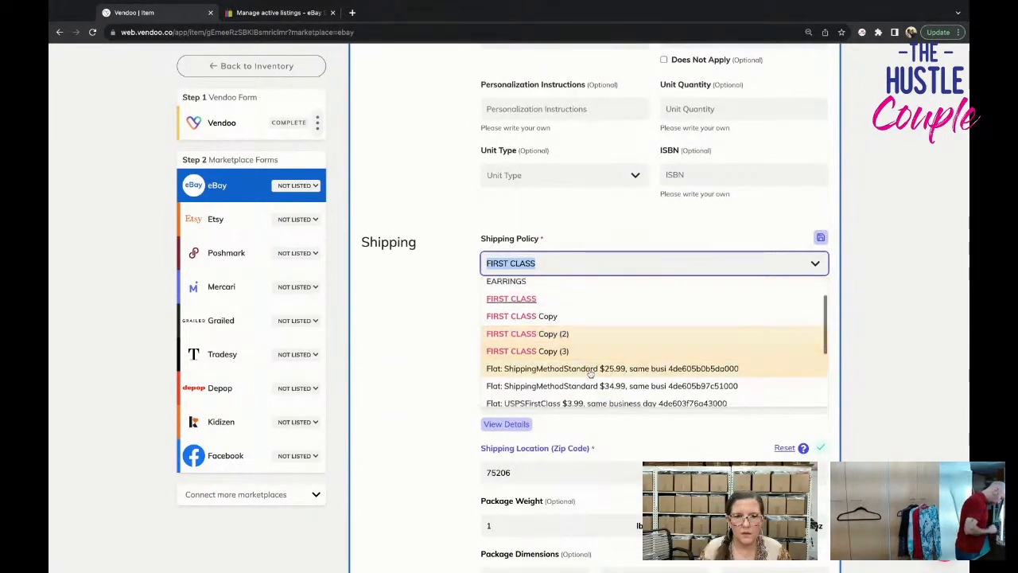
pyautogui.scroll(-2, 595, 384)
pyautogui.click(597, 365)
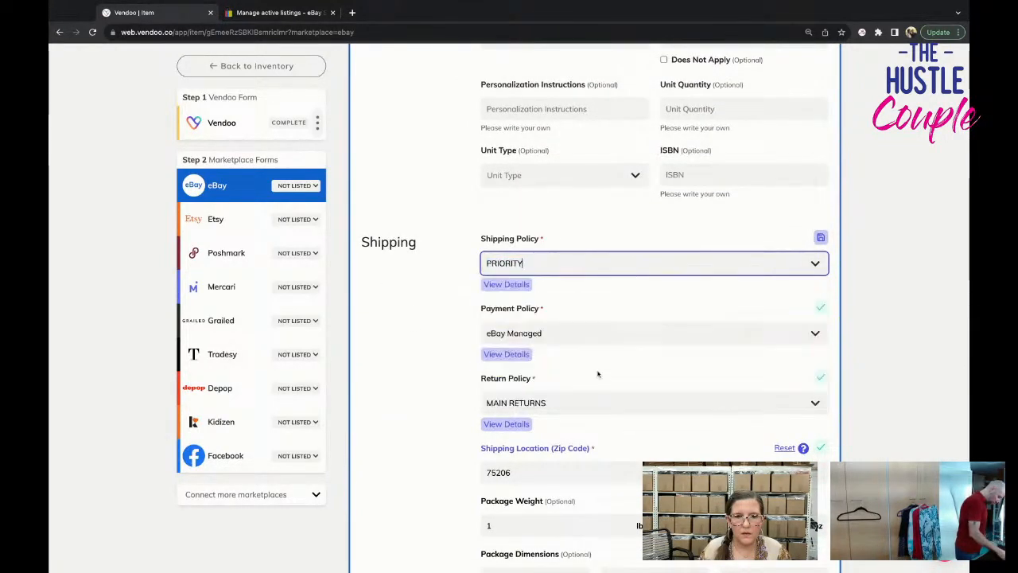
# List the item on eBay and switch to the Poshmark form.
pyautogui.scroll(-4, 605, 382)
pyautogui.scroll(-4, 635, 409)
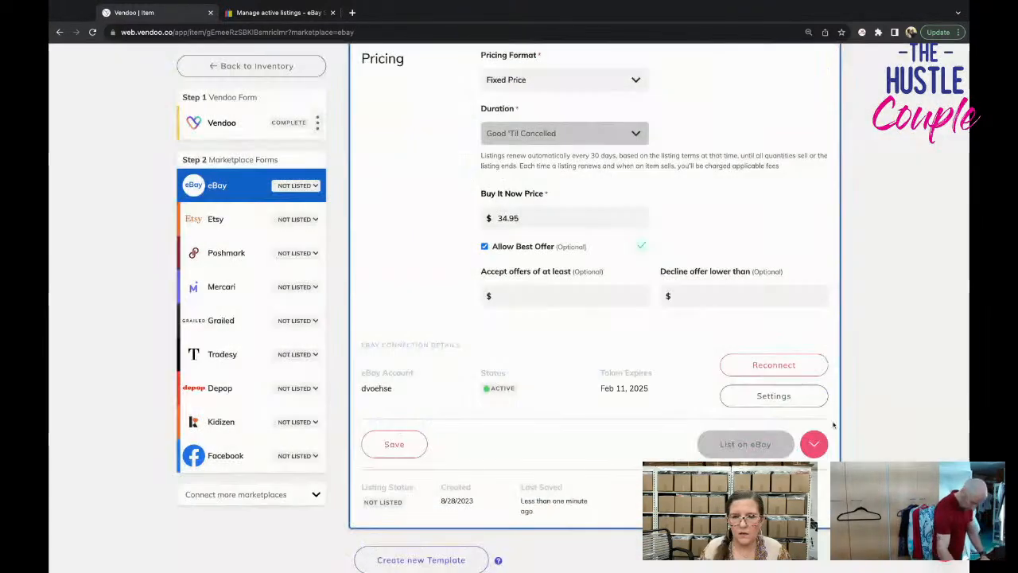
pyautogui.click(226, 253)
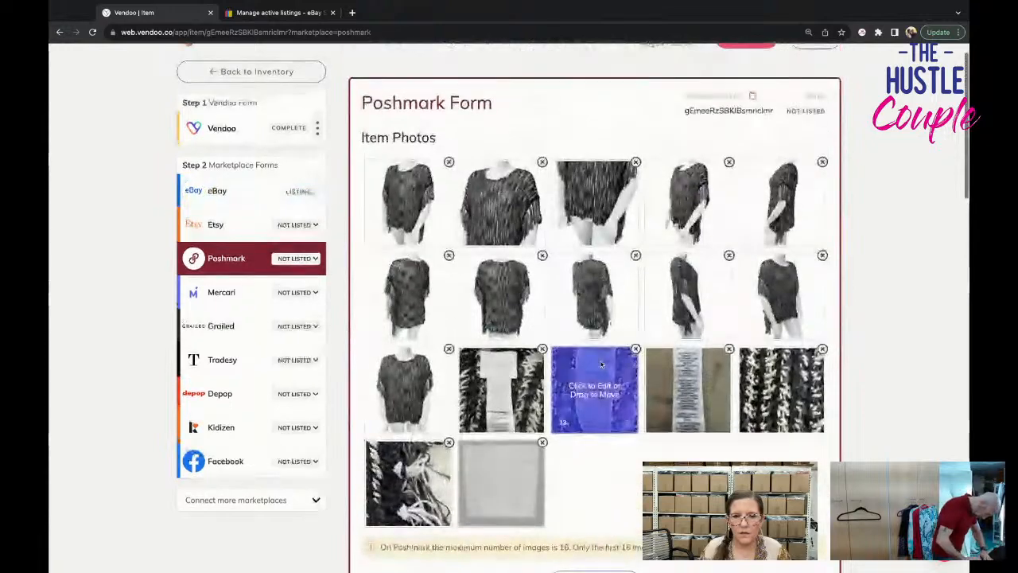
# Delete the ninth photo, a side view, from the Poshmark form.
pyautogui.click(728, 255)
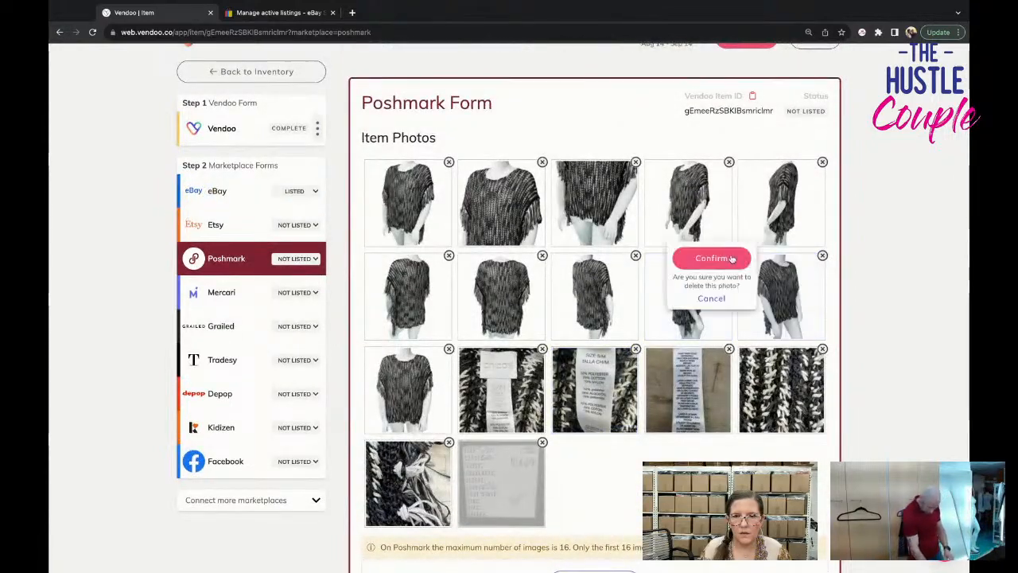
pyautogui.click(716, 259)
pyautogui.scroll(-3, 728, 332)
pyautogui.scroll(-2, 729, 333)
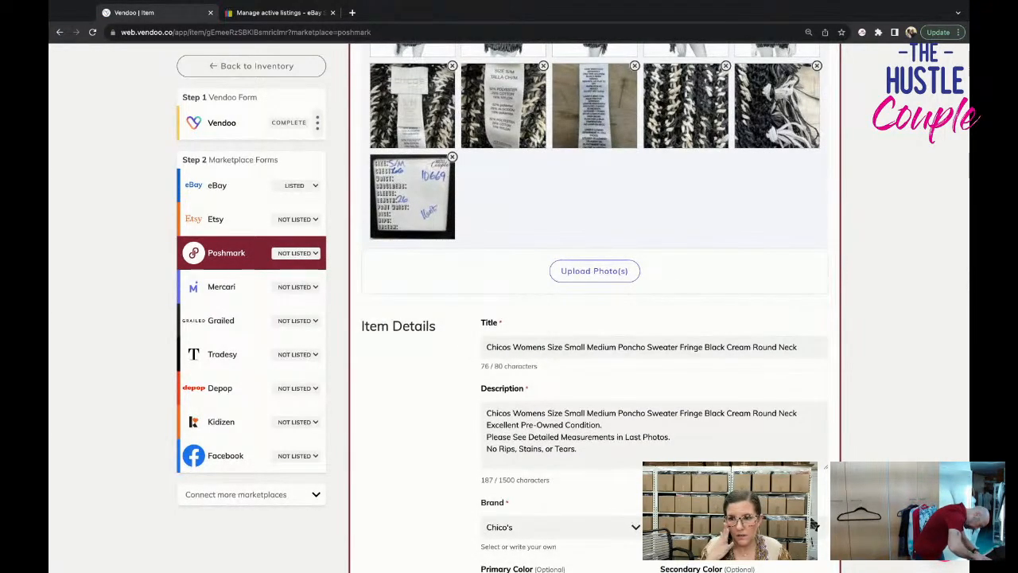
# Set the US Standard size to M in the Poshmark form's category specifics.
pyautogui.scroll(-3, 813, 525)
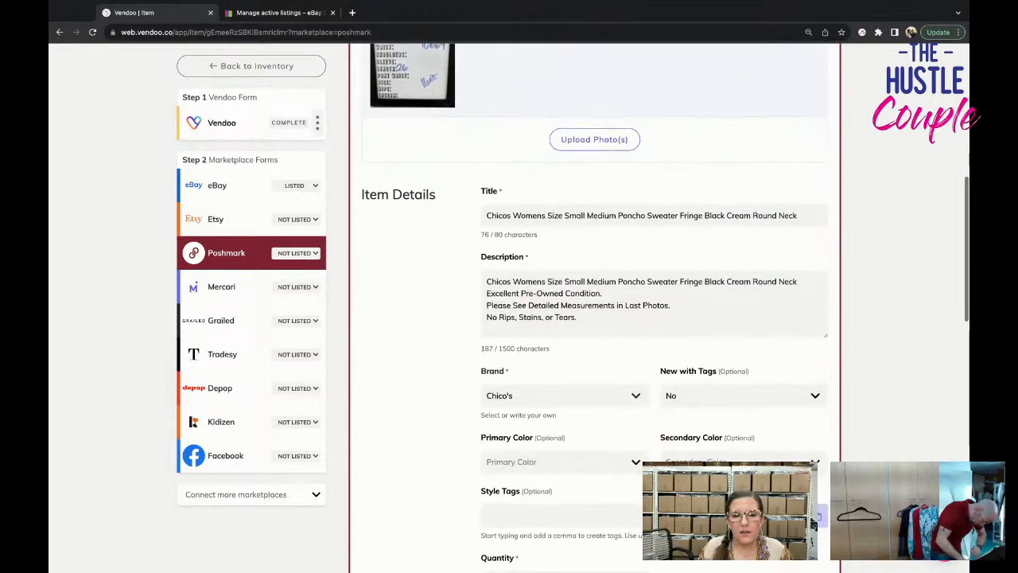
pyautogui.scroll(-4, 594, 318)
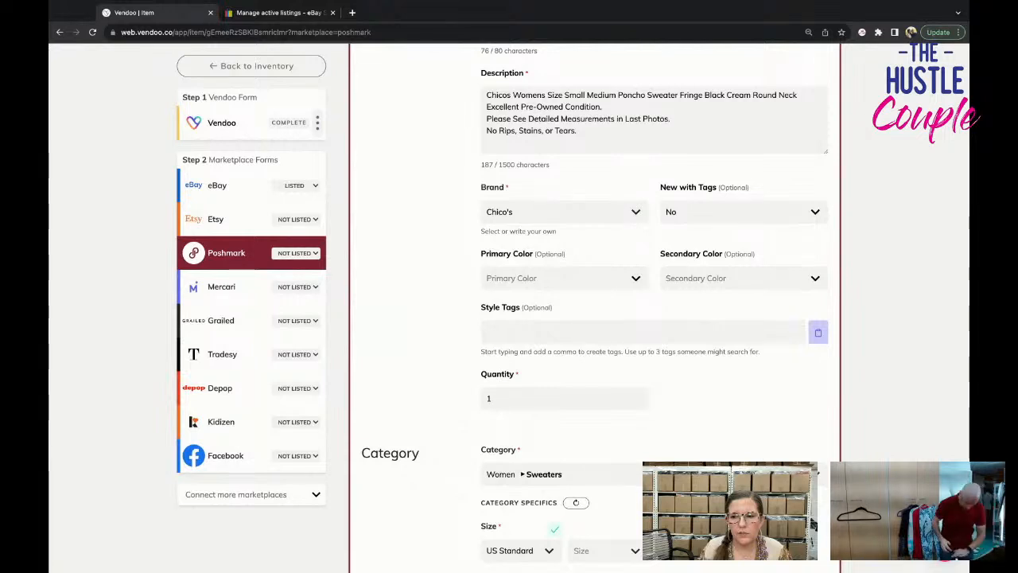
pyautogui.scroll(-1, 595, 318)
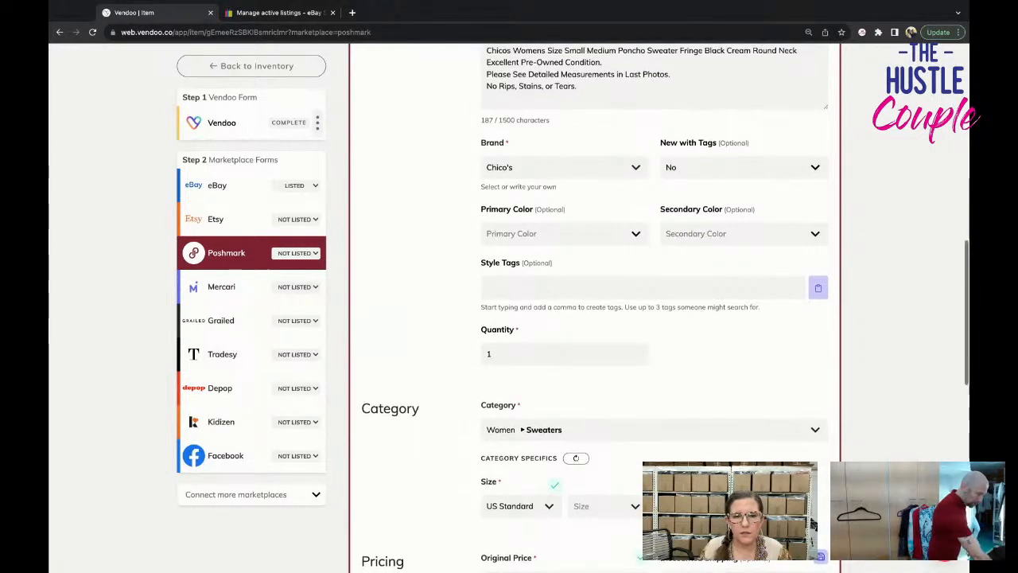
pyautogui.scroll(-3, 594, 318)
pyautogui.scroll(-3, 594, 318)
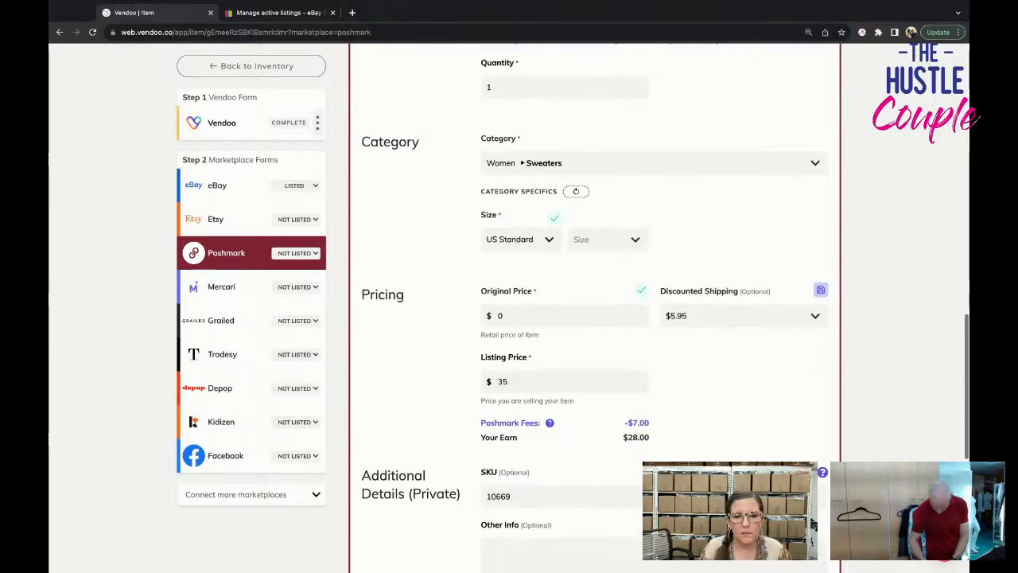
pyautogui.click(608, 239)
pyautogui.scroll(-2, 628, 363)
pyautogui.click(624, 377)
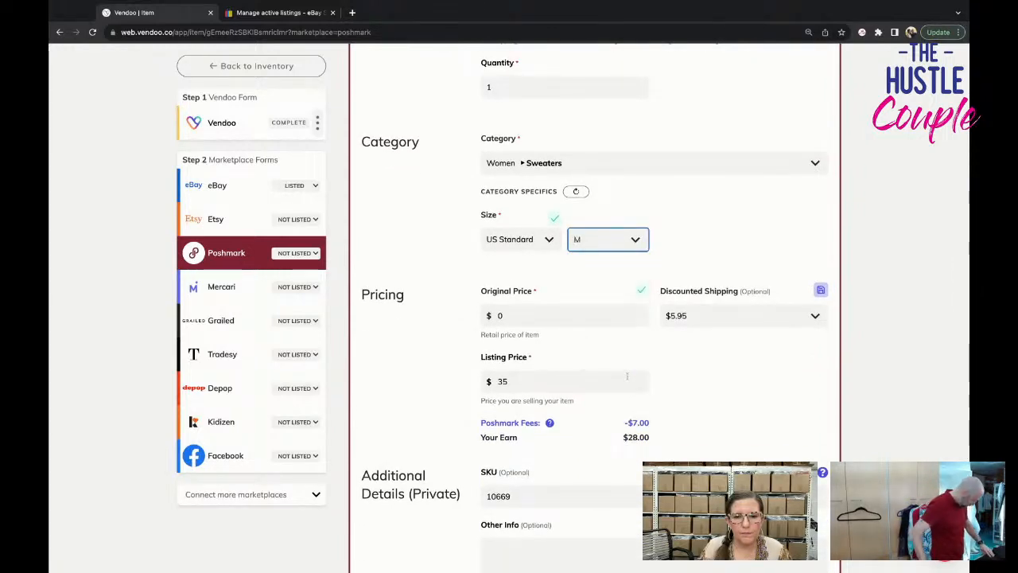
# Choose the discounted shipping option in the Poshmark form and list the item on Poshmark.
pyautogui.scroll(-2, 636, 334)
pyautogui.click(744, 218)
pyautogui.click(716, 238)
pyautogui.scroll(-5, 716, 273)
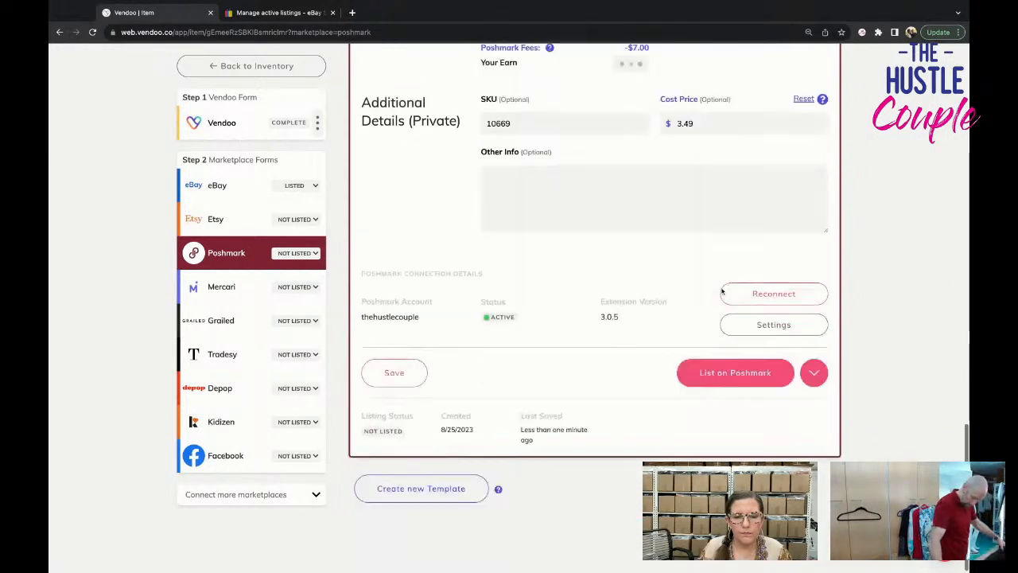
pyautogui.click(736, 369)
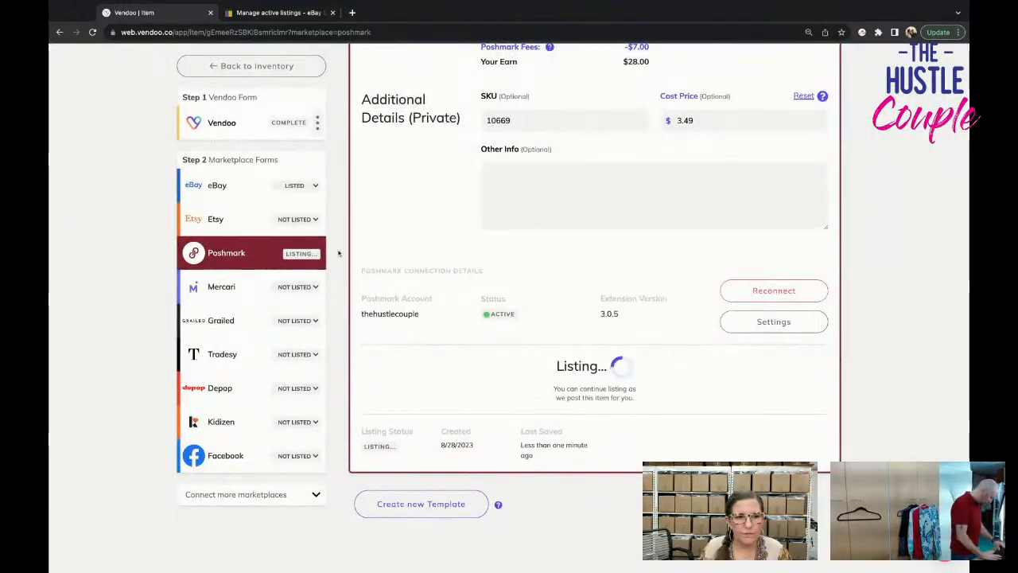
# Open the Mercari form and delete five redundant side and angled model photos to meet the 12-image limit.
pyautogui.click(221, 286)
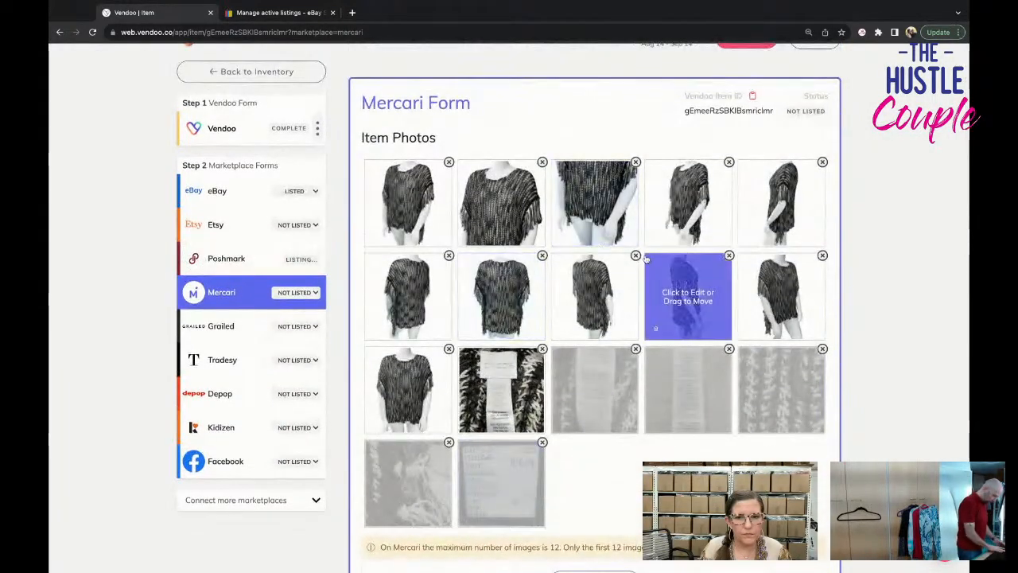
pyautogui.click(637, 256)
pyautogui.click(637, 259)
pyautogui.click(635, 292)
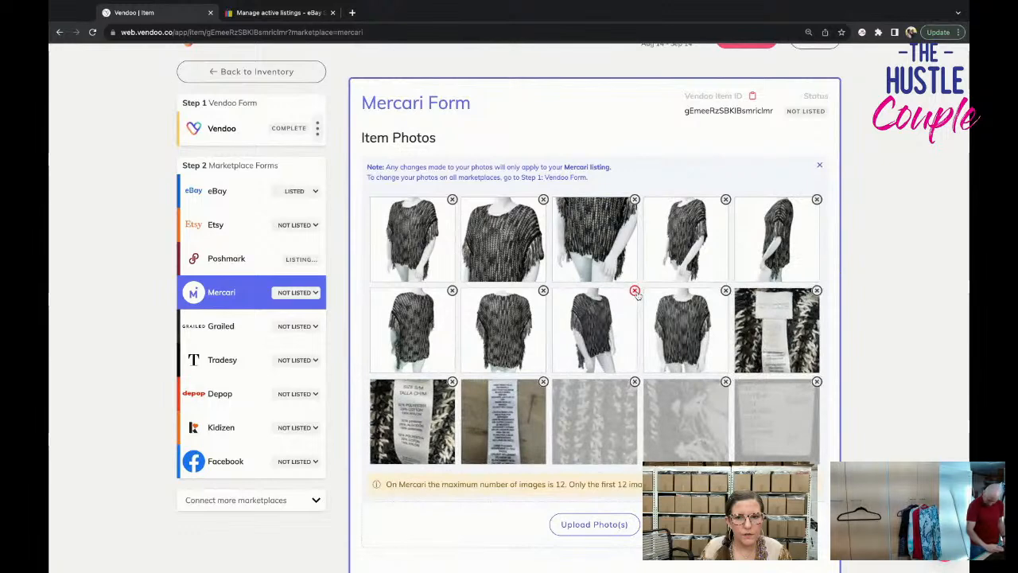
pyautogui.click(817, 200)
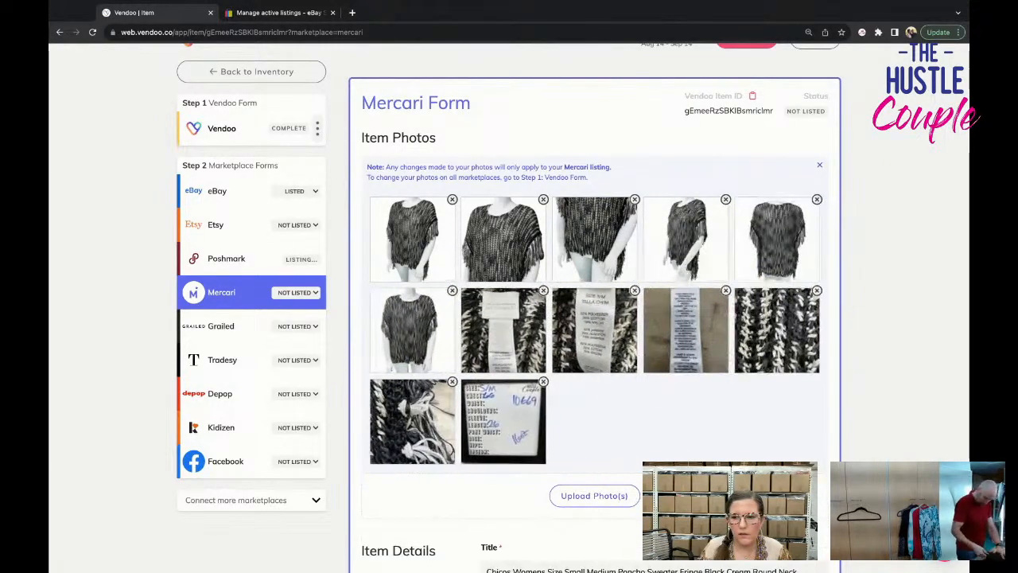
# Turn off No Brand/Not Sure in the Mercari form's item details and set the brand to Chico's.
pyautogui.scroll(-3, 580, 322)
pyautogui.scroll(-1, 580, 322)
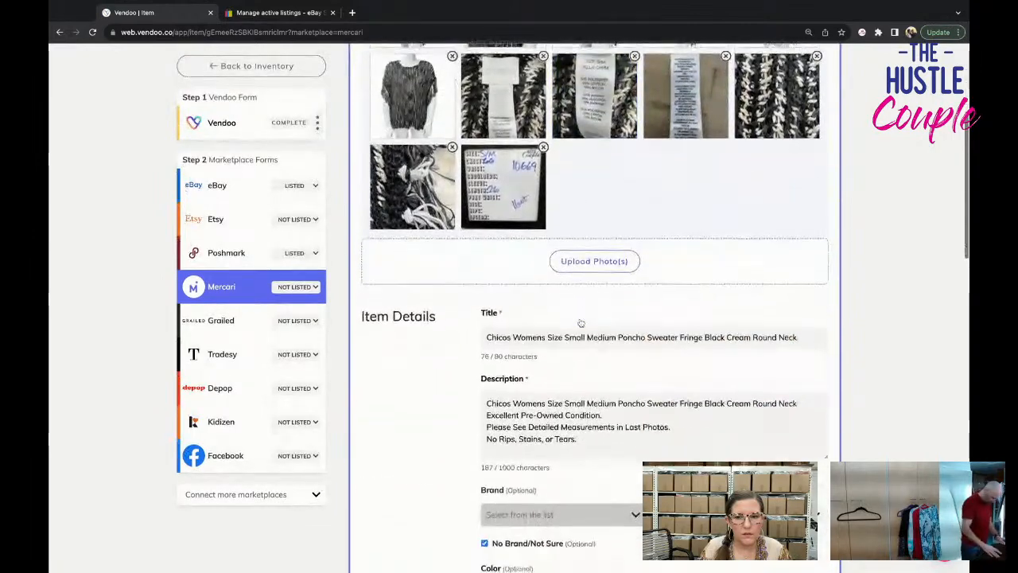
pyautogui.scroll(-2, 580, 322)
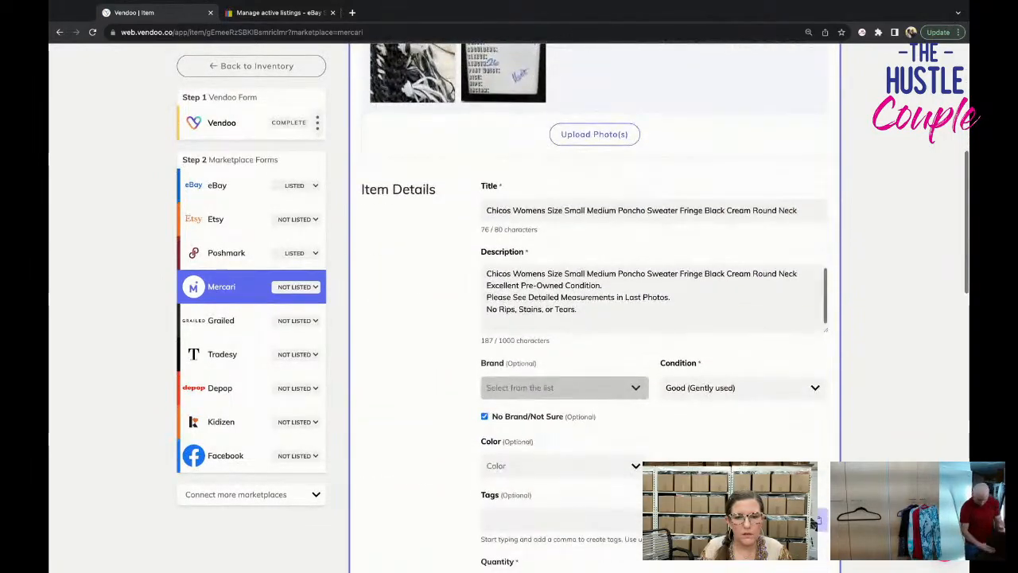
pyautogui.click(538, 420)
pyautogui.click(629, 387)
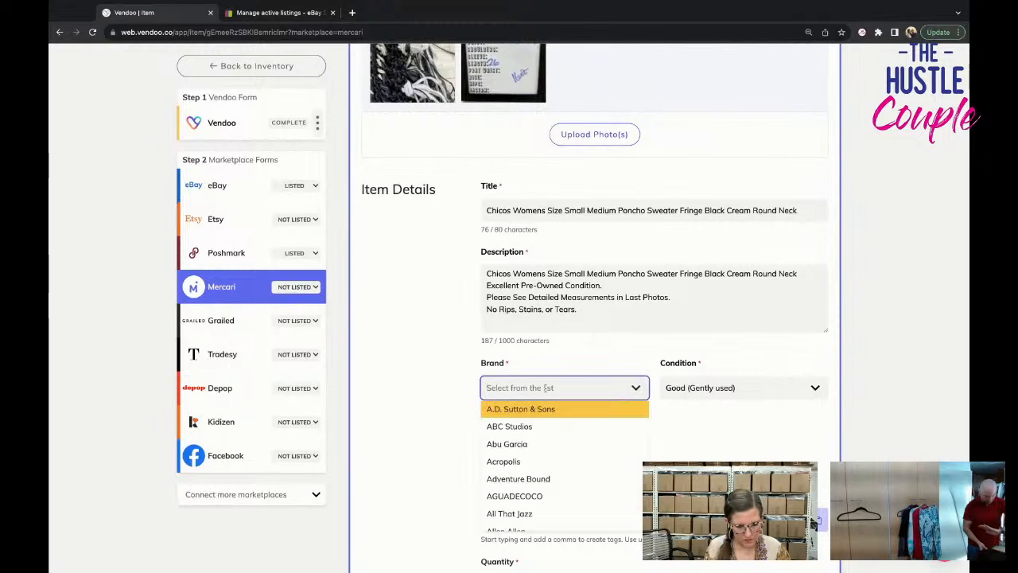
pyautogui.write('chico')
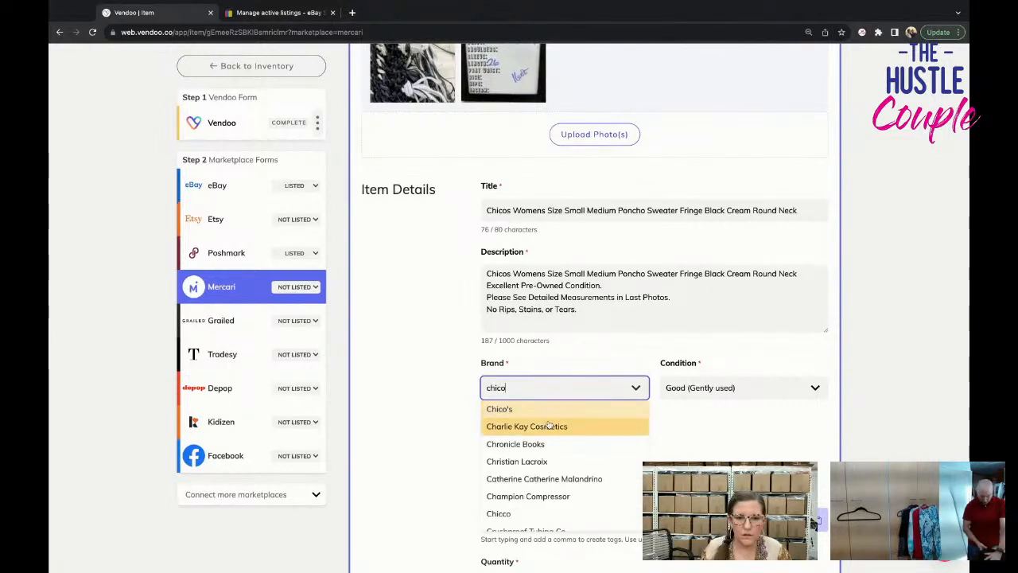
pyautogui.click(547, 409)
# Set the size to M (8-10) in the Mercari form's category specifics.
pyautogui.scroll(-6, 557, 398)
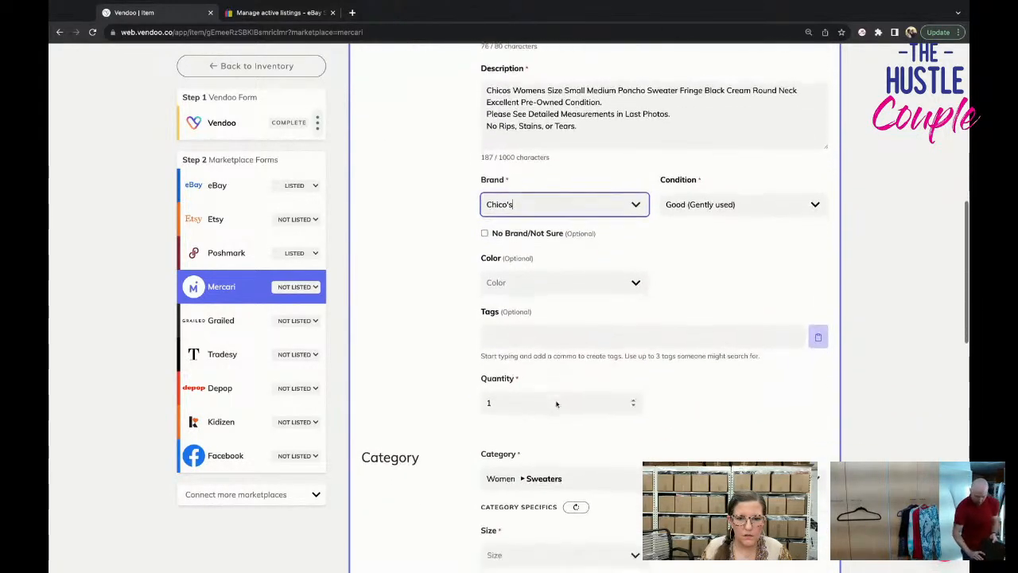
pyautogui.click(557, 342)
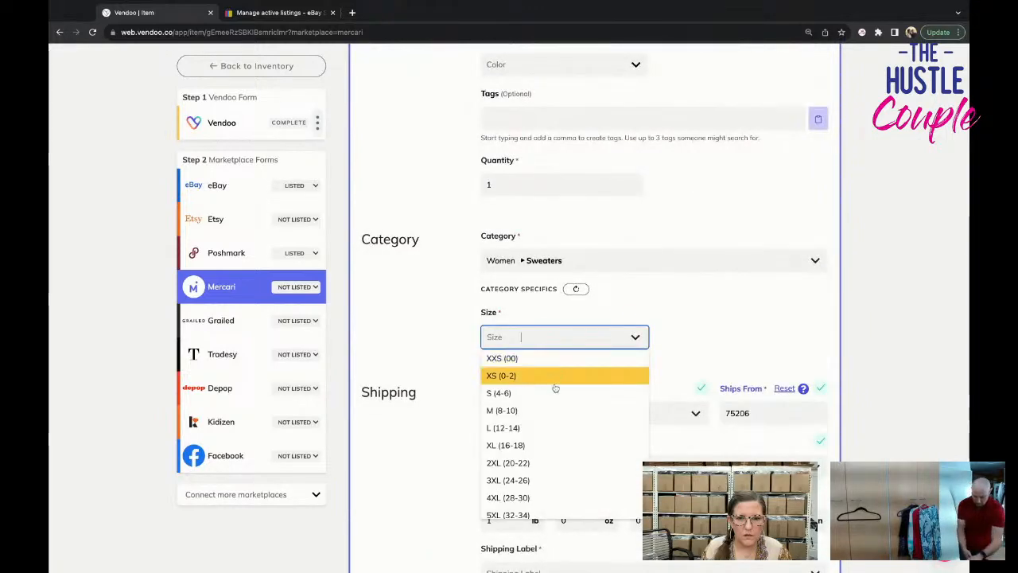
pyautogui.click(552, 375)
# Choose the USPS First-Class Package shipping label in the Mercari form and list the item on Mercari.
pyautogui.scroll(-2, 555, 413)
pyautogui.scroll(-1, 555, 413)
pyautogui.click(558, 375)
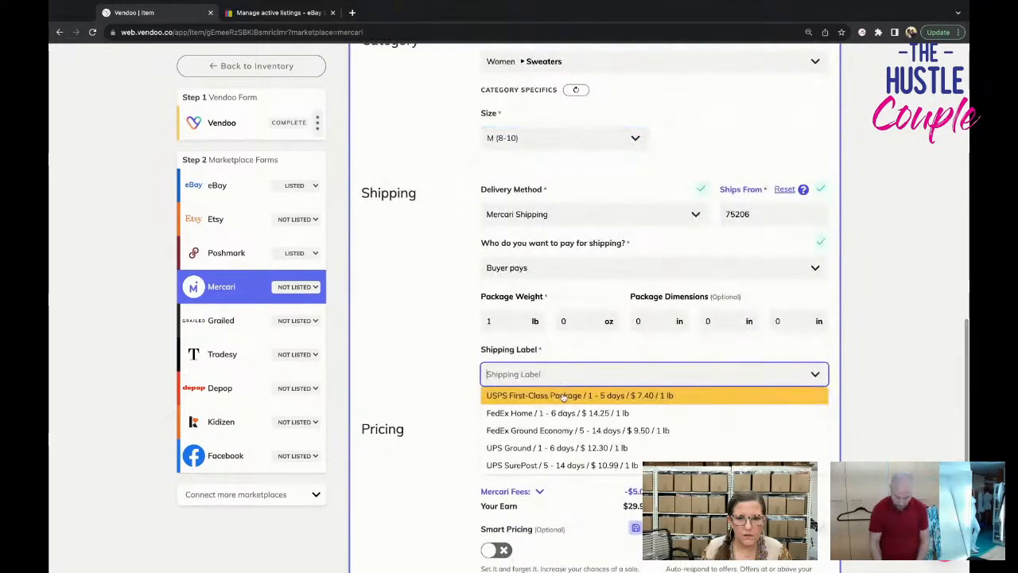
pyautogui.click(561, 392)
pyautogui.scroll(-4, 562, 397)
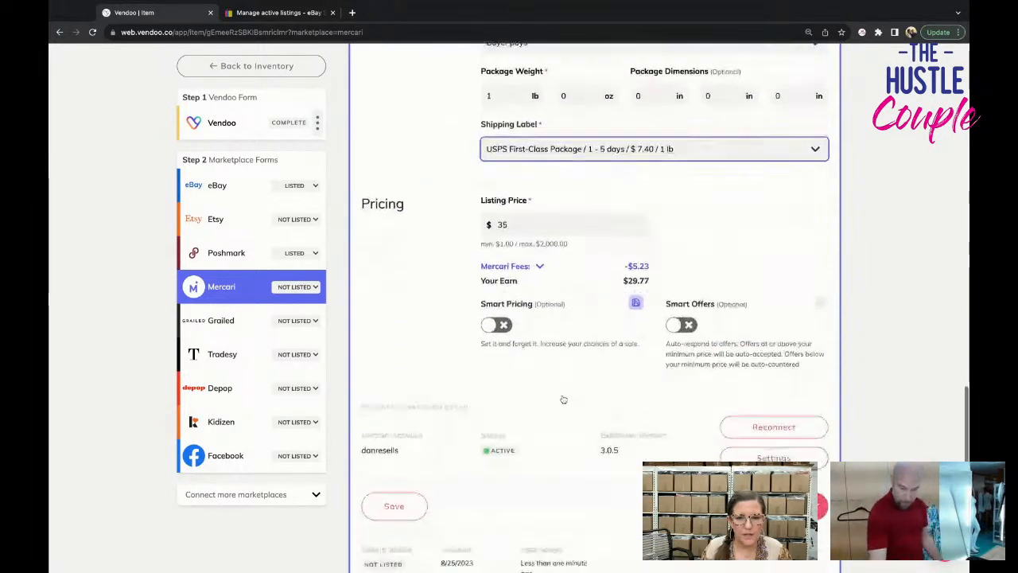
pyautogui.click(724, 445)
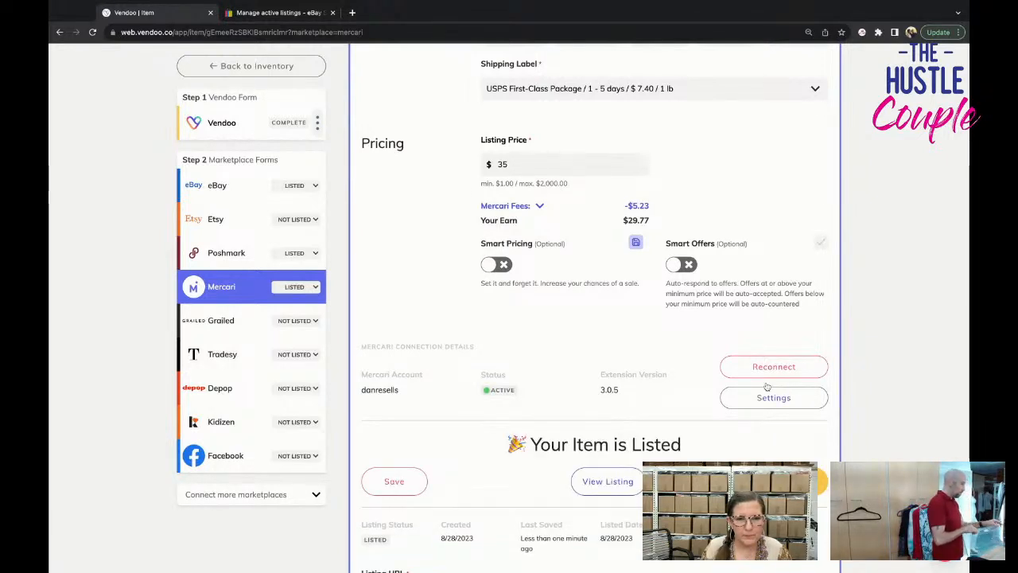
# Return to the draft inventory and open the black turtleneck item titled Womens Sweater.
pyautogui.click(256, 66)
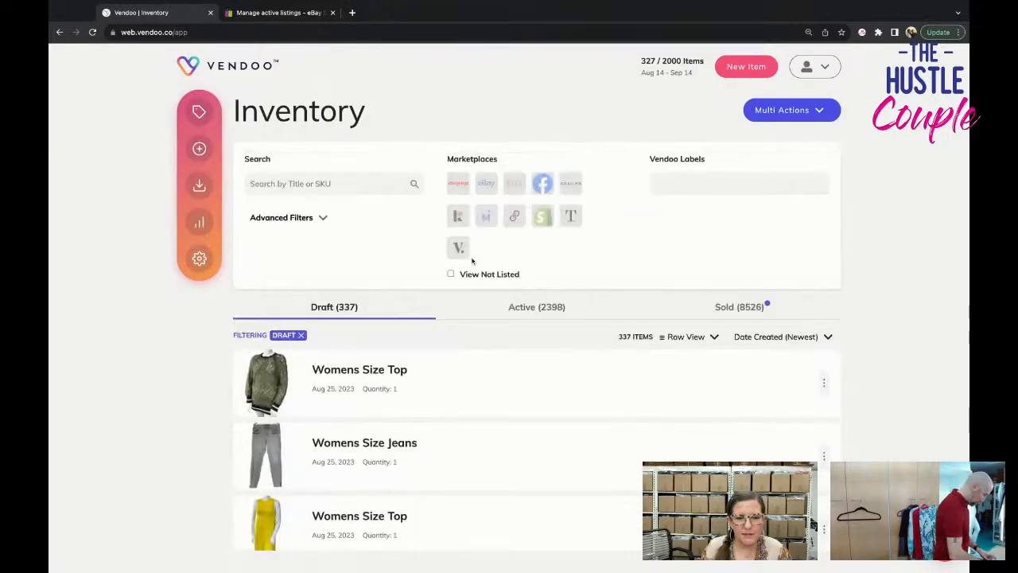
pyautogui.scroll(-8, 524, 352)
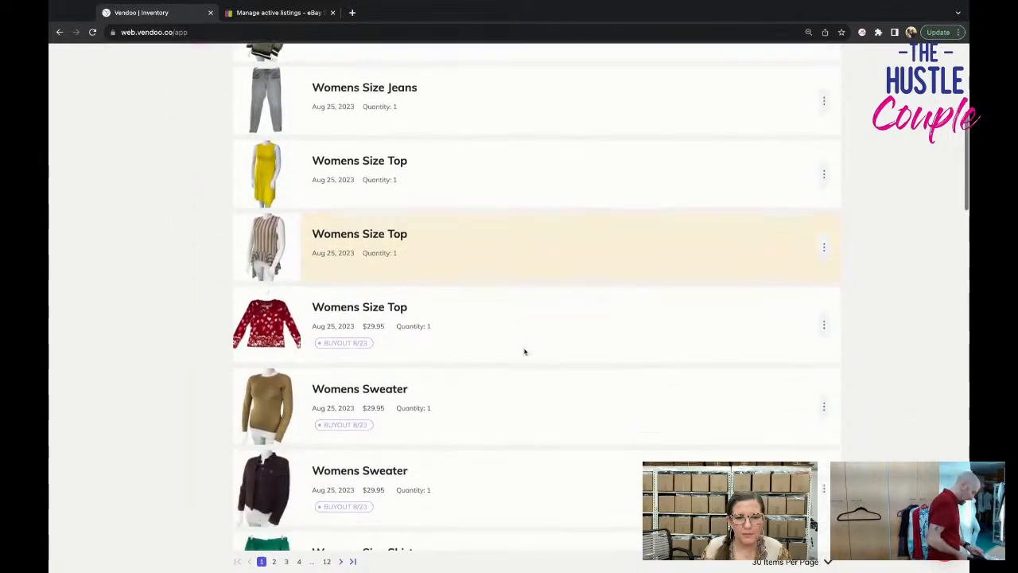
pyautogui.scroll(-3, 525, 352)
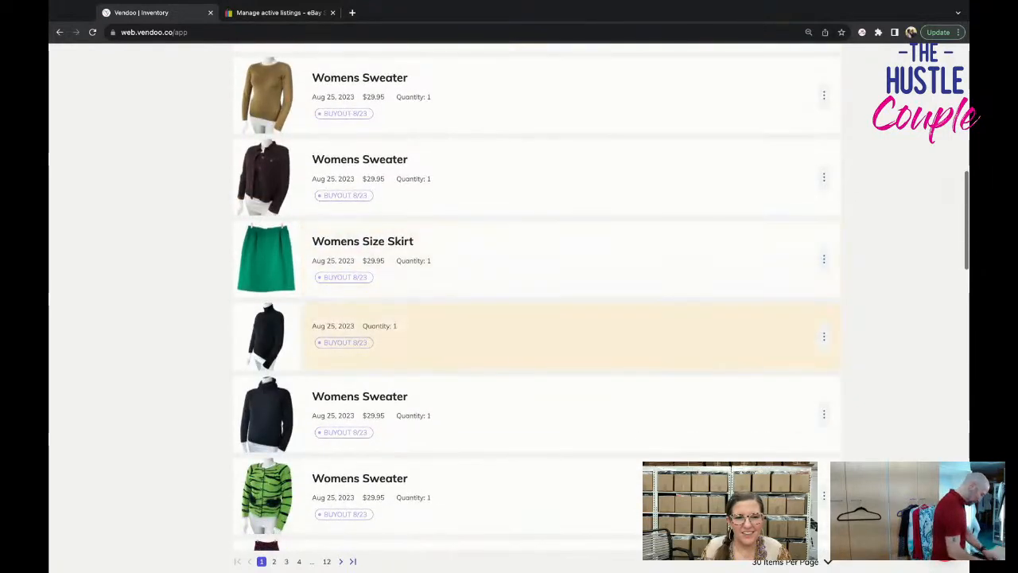
pyautogui.scroll(-1, 524, 351)
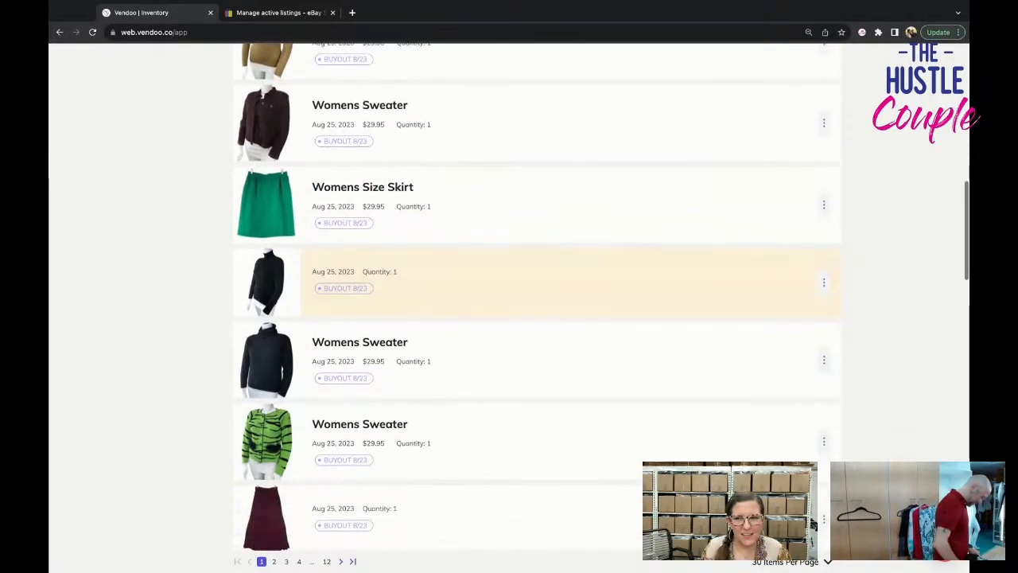
pyautogui.click(503, 385)
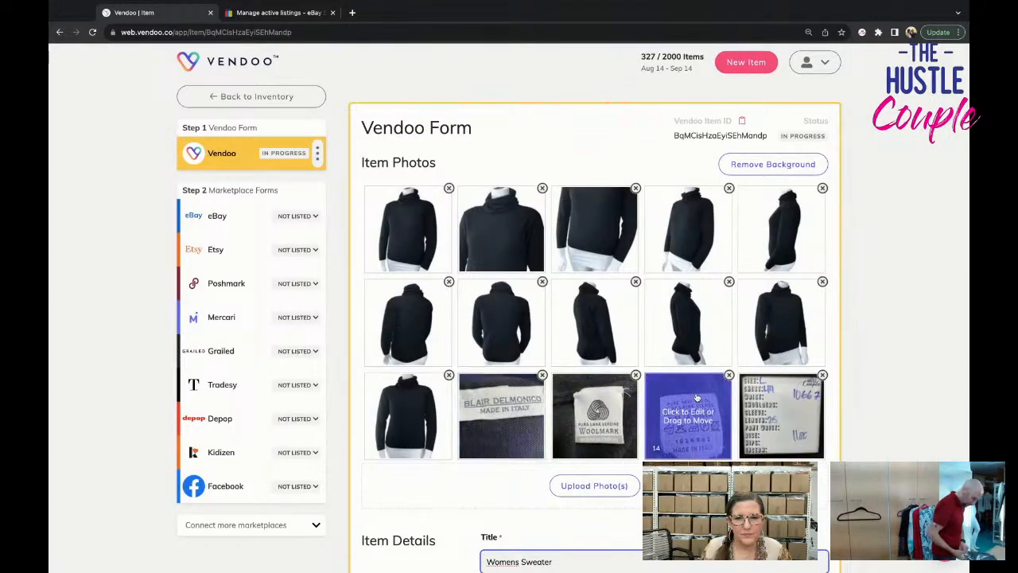
# Add "Blair Delmonico" in front of "Womens Sweater" in the Vendoo form's title and copy the brand name.
pyautogui.scroll(-3, 700, 397)
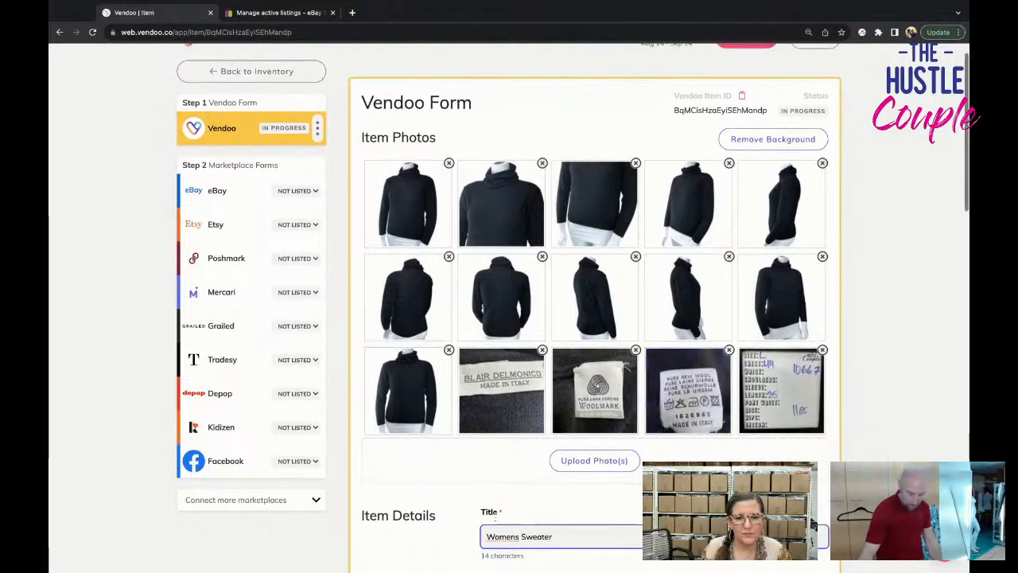
pyautogui.click(481, 380)
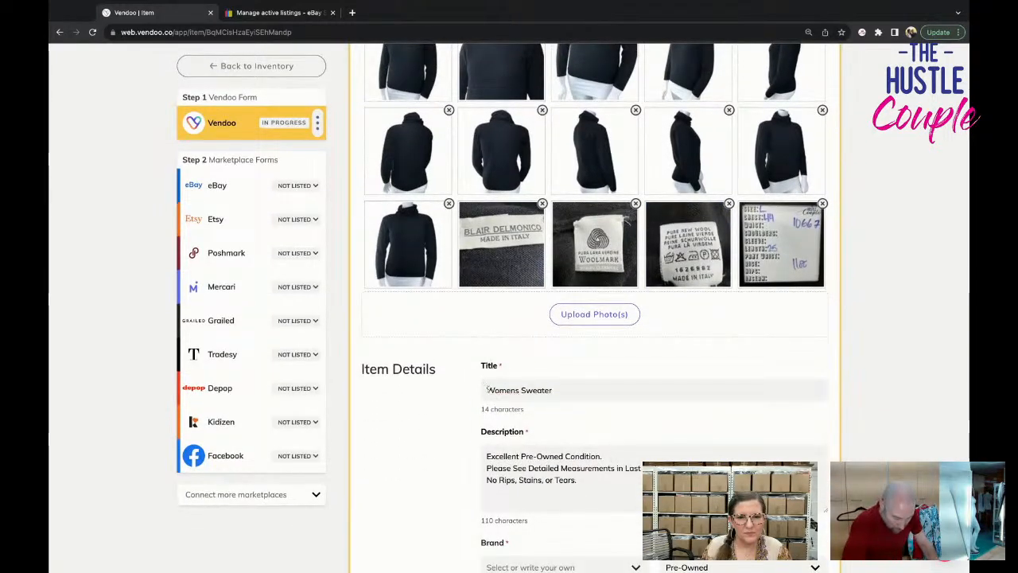
pyautogui.click(487, 389)
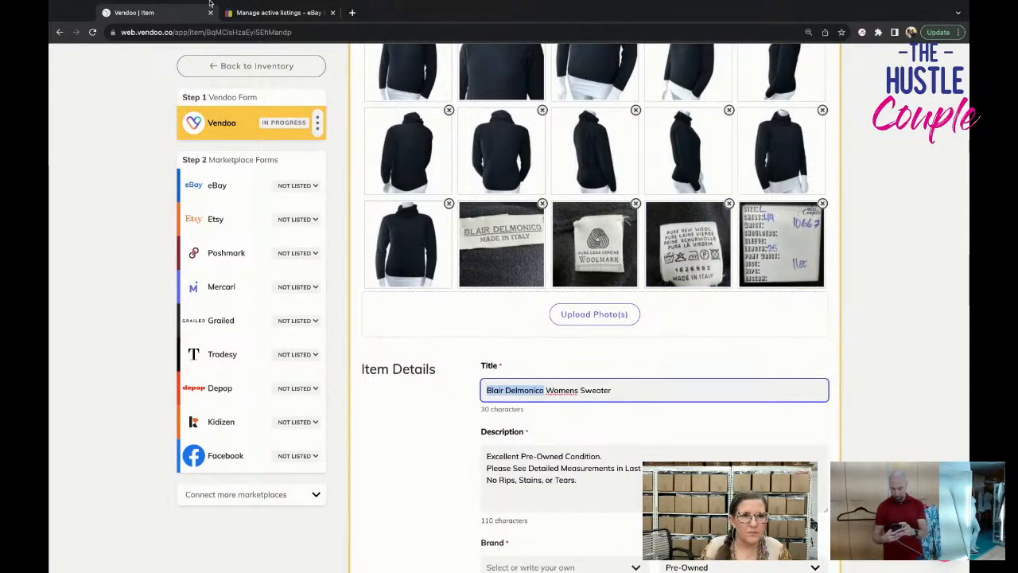
# Switch to eBay Seller Hub and search Terapeak product research for "Blair Delmonico".
pyautogui.click(306, 14)
pyautogui.moveTo(477, 128)
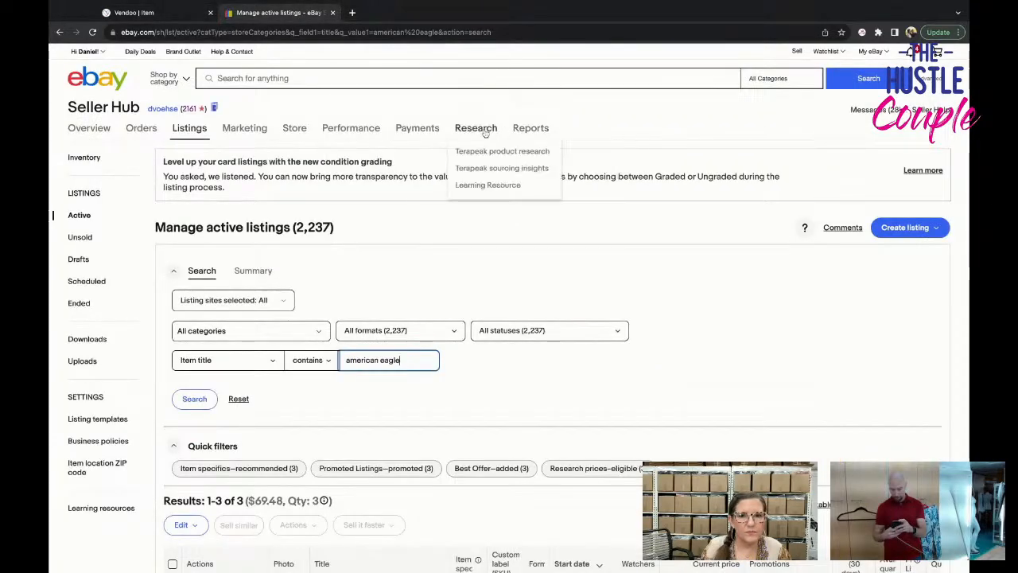
pyautogui.click(501, 152)
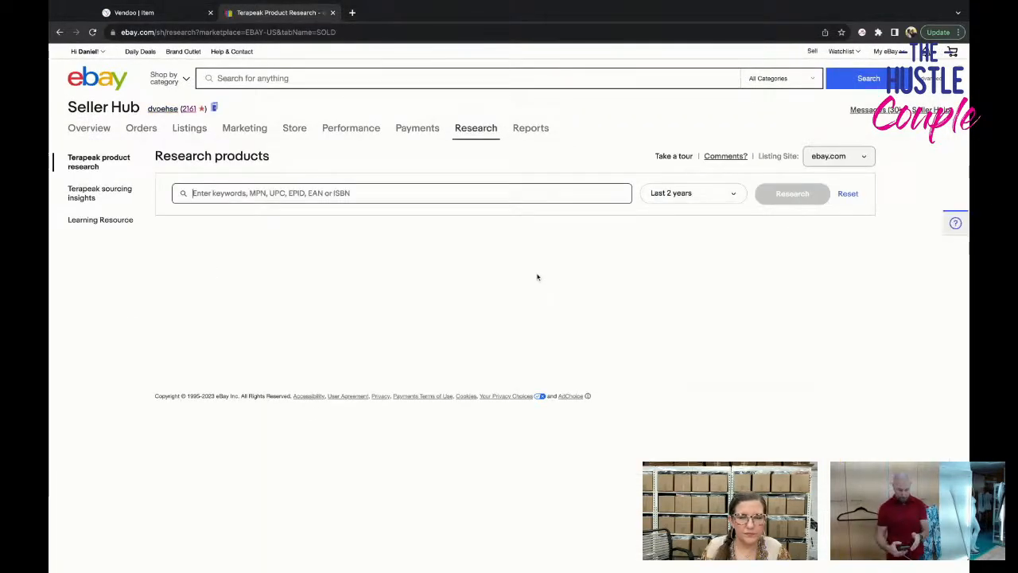
pyautogui.click(401, 200)
pyautogui.write('Blair Delmonico')
pyautogui.press('Return')
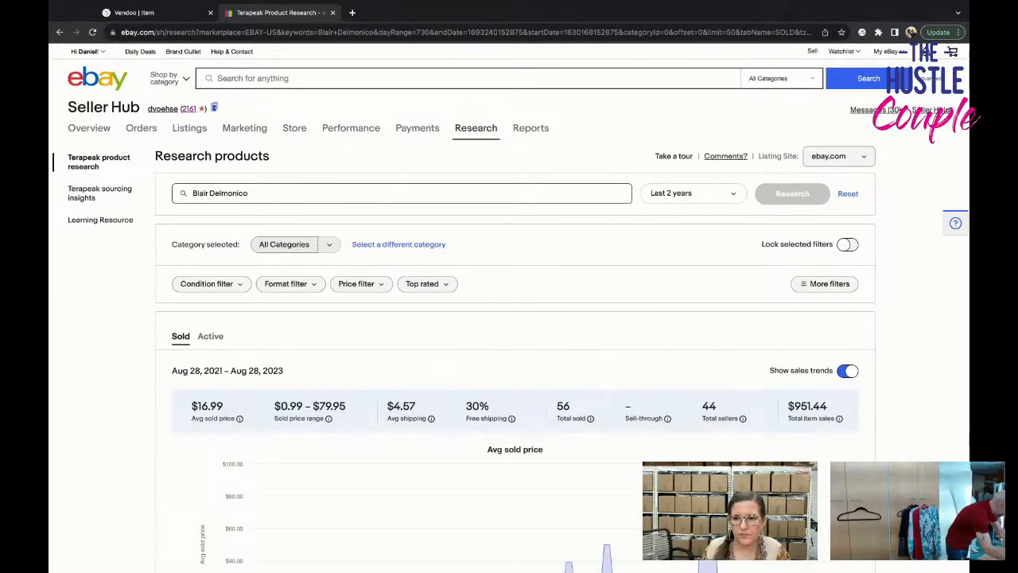
# Examine both pages of sold Blair Delmonico listings for comparable clothing and sold prices.
pyautogui.scroll(-6, 427, 278)
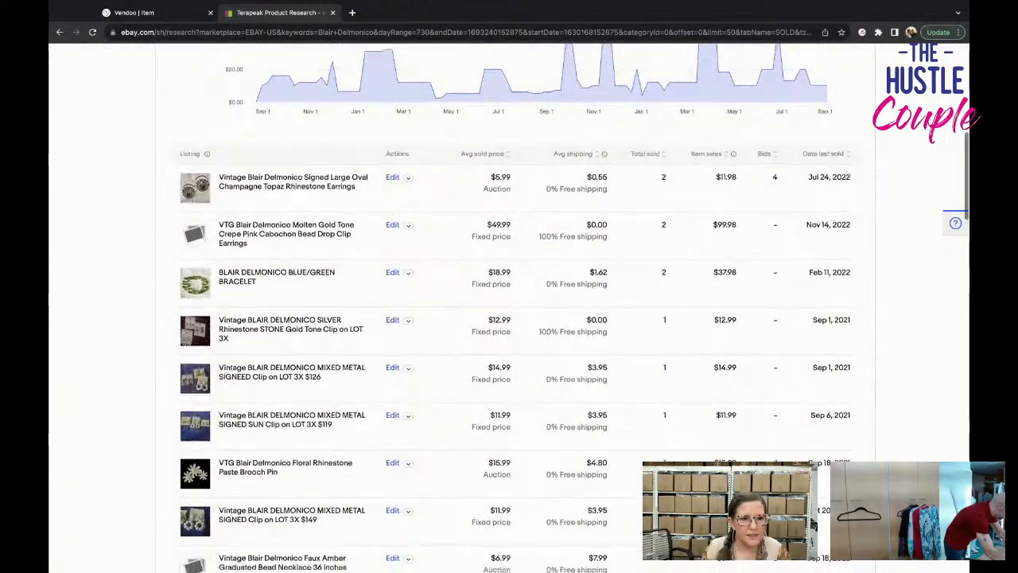
pyautogui.scroll(-4, 430, 277)
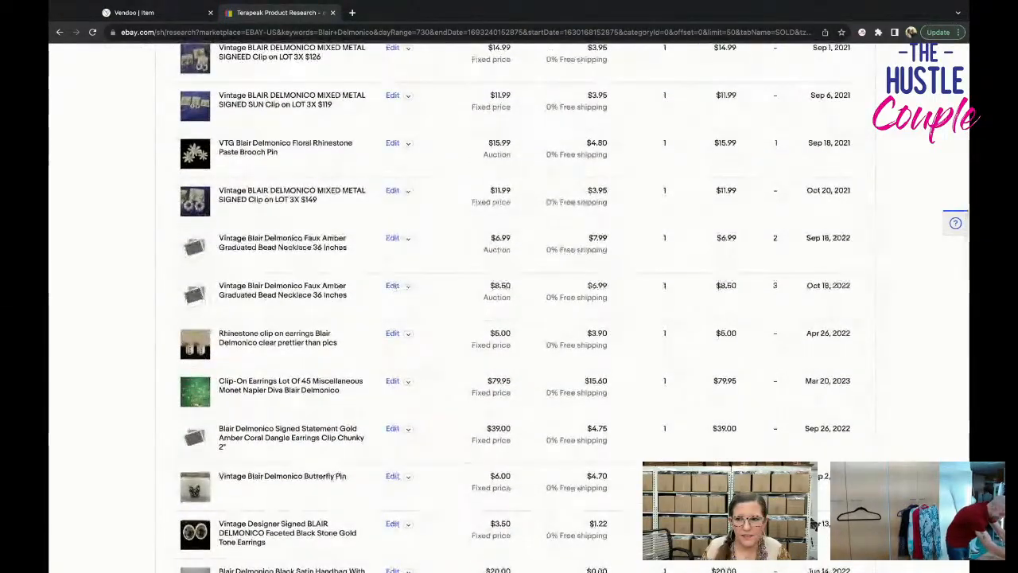
pyautogui.scroll(-2, 430, 277)
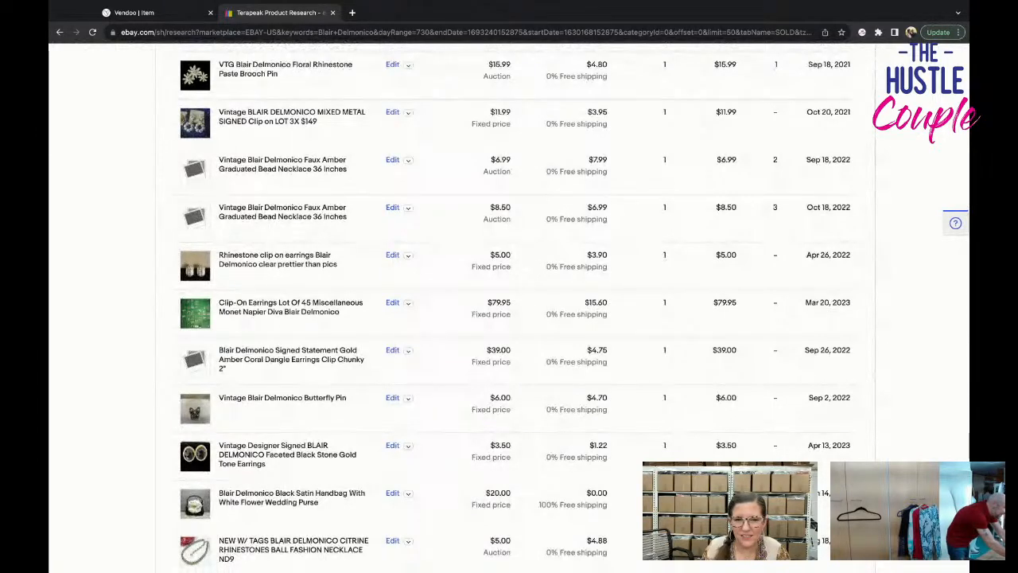
pyautogui.scroll(-3, 509, 306)
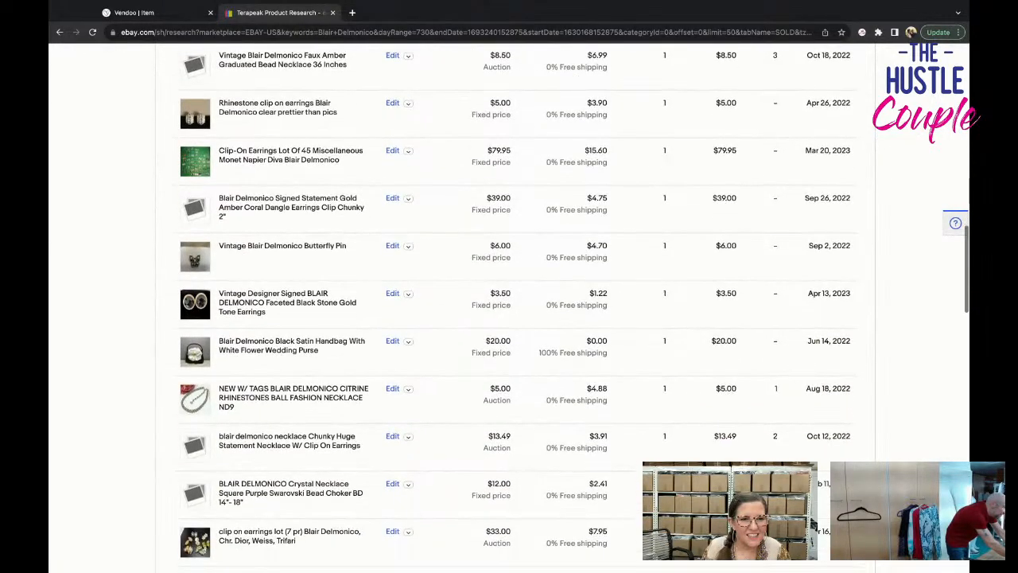
pyautogui.scroll(-5, 509, 306)
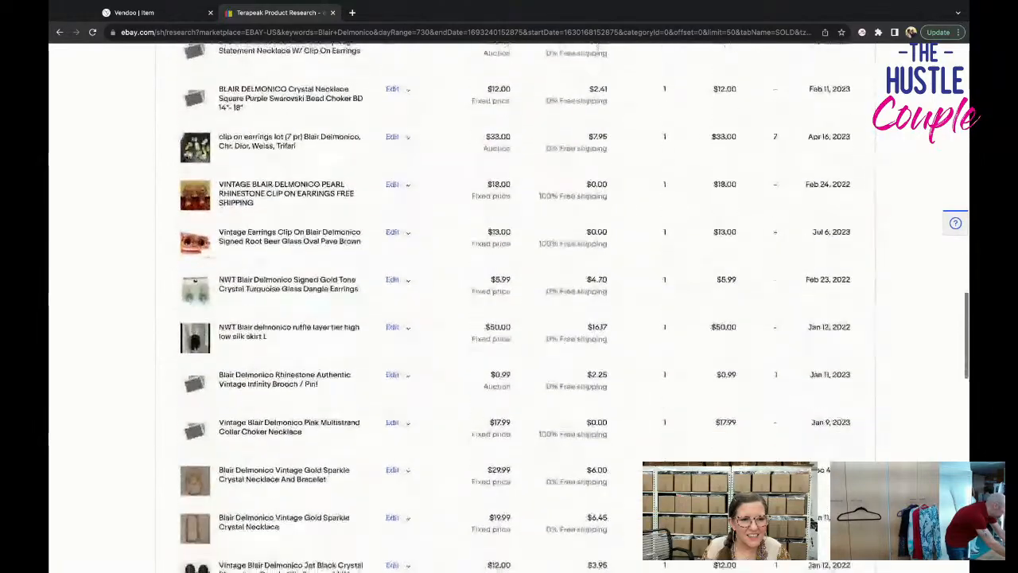
pyautogui.scroll(-10, 509, 306)
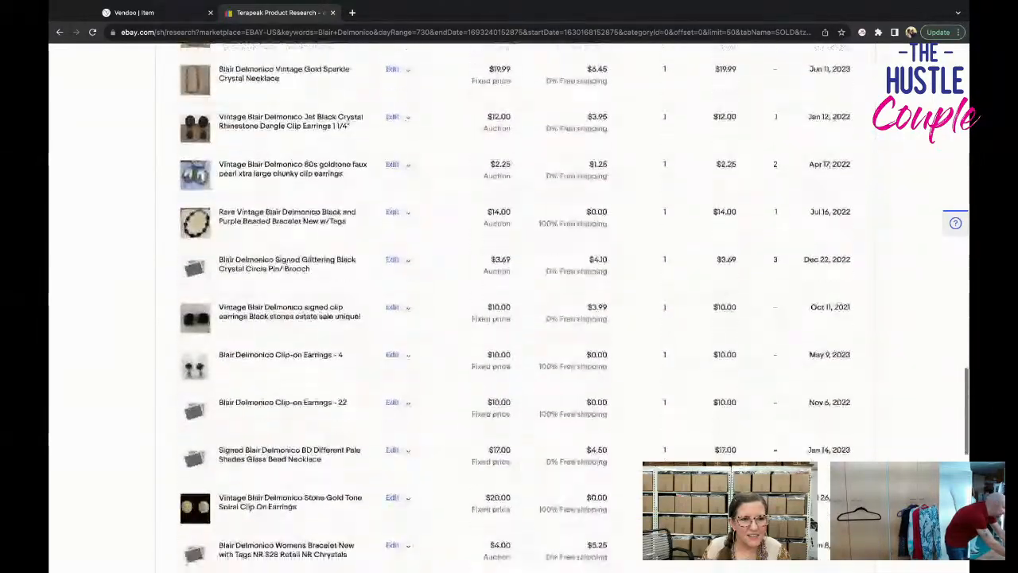
pyautogui.scroll(-2, 499, 369)
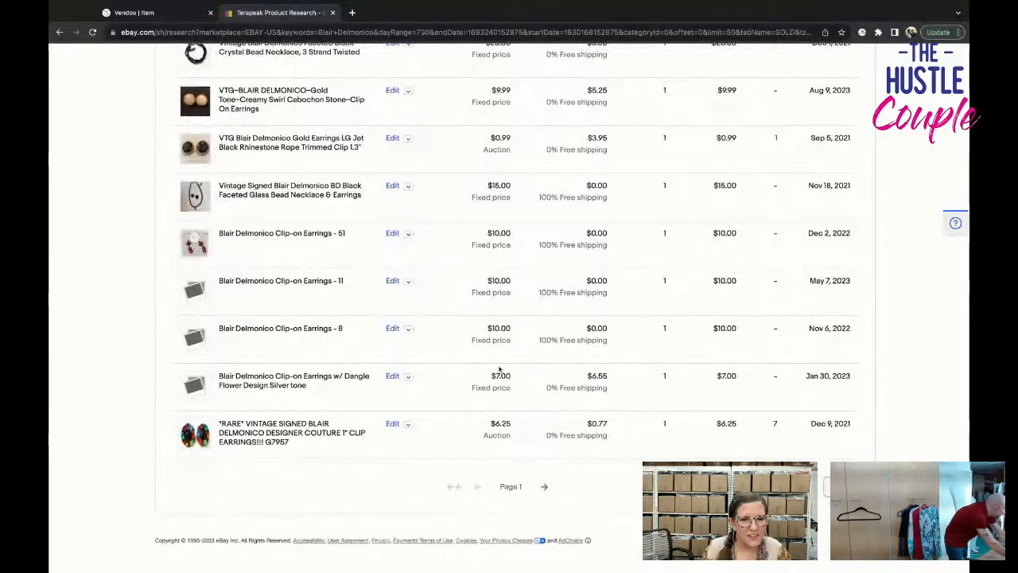
pyautogui.click(545, 486)
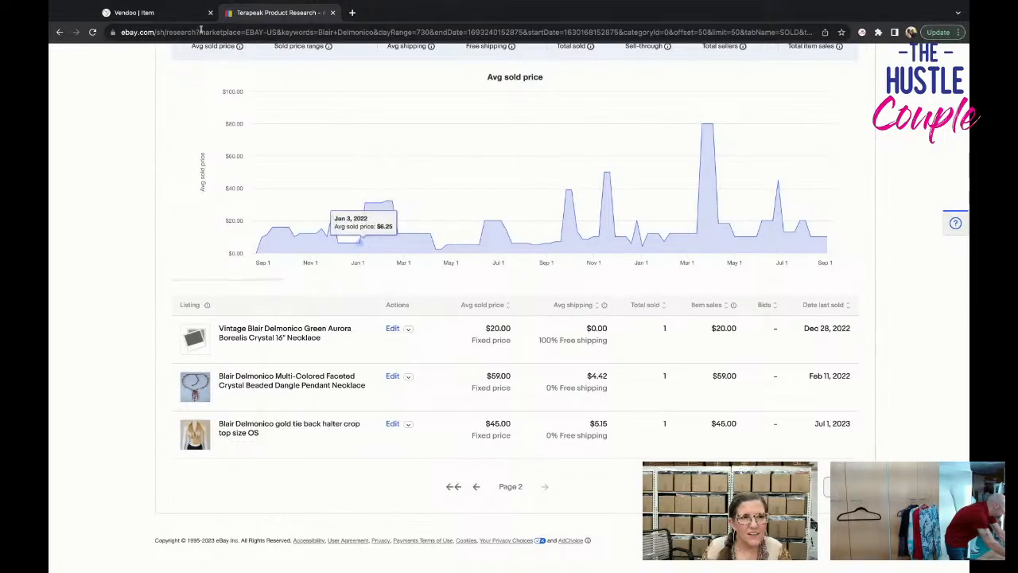
# Switch back to Vendoo and insert "Size L Turtleneck" before "Sweater" in the item title.
pyautogui.click(167, 12)
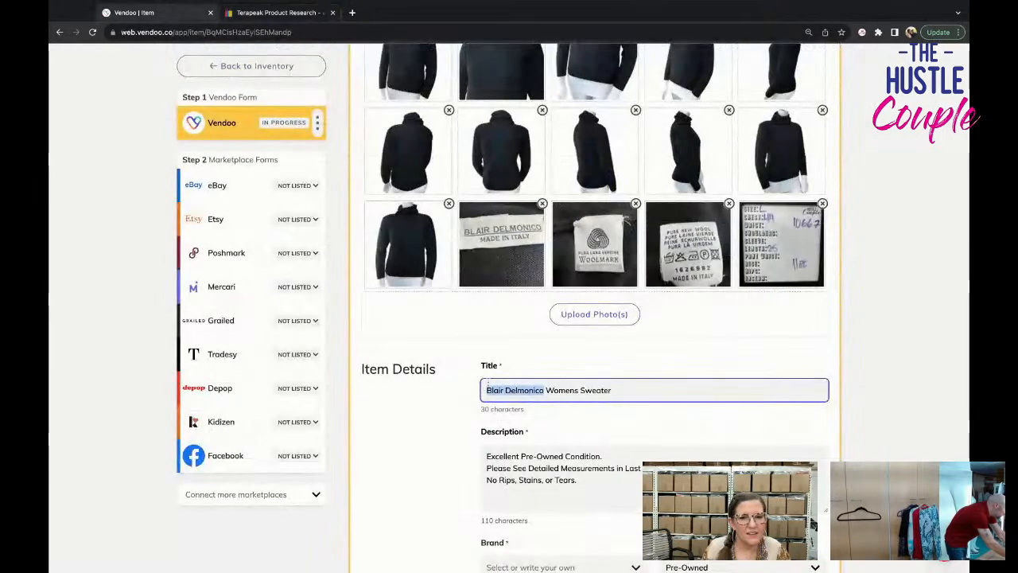
pyautogui.click(581, 390)
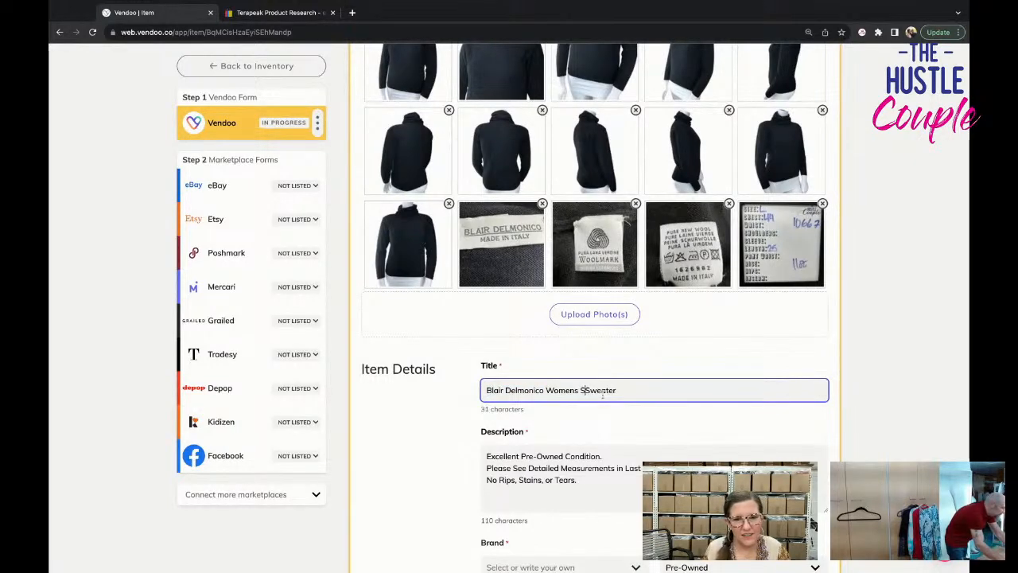
pyautogui.write('L Tur')
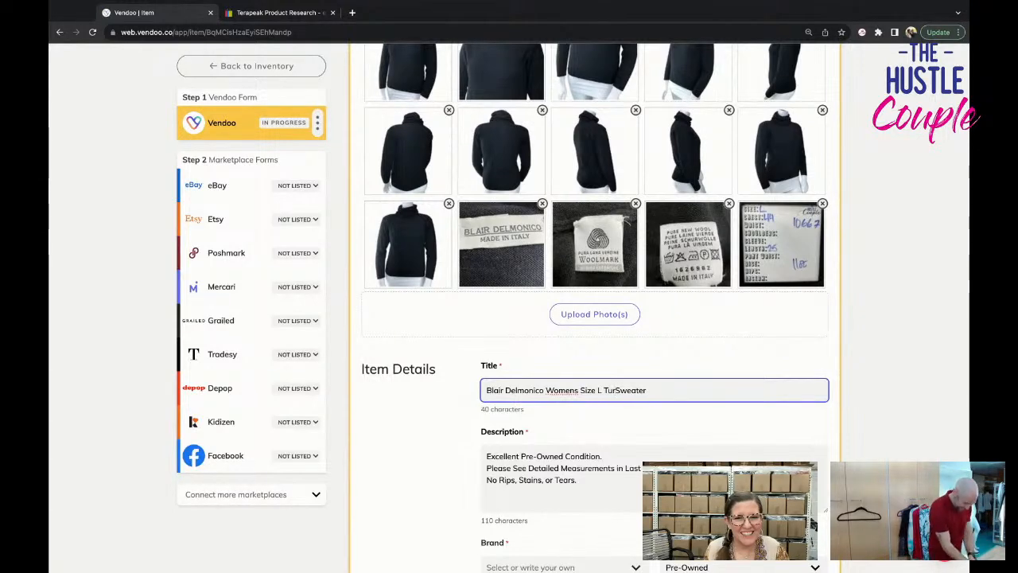
pyautogui.write('tleneck')
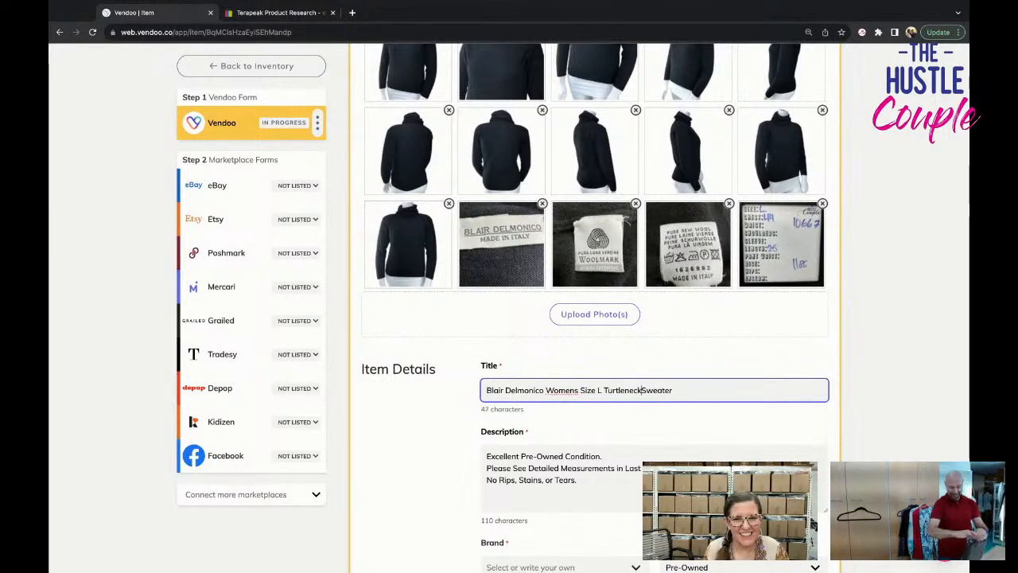
# Extend the item title after "Sweater" with "Black Knit Pure New Wool Italy VTG".
pyautogui.click(700, 391)
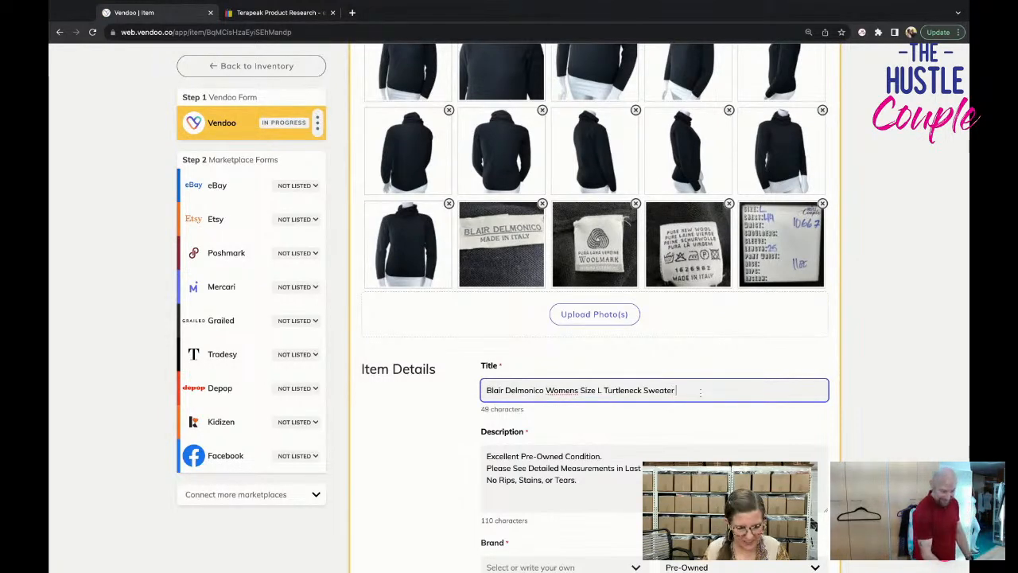
pyautogui.write('Bla')
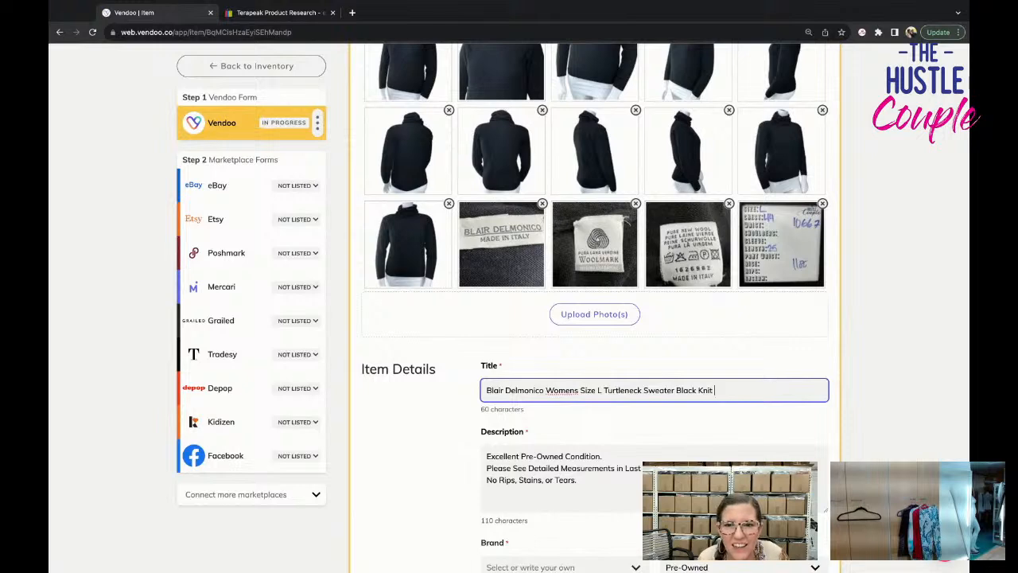
pyautogui.write('ck Knit Pure New ')
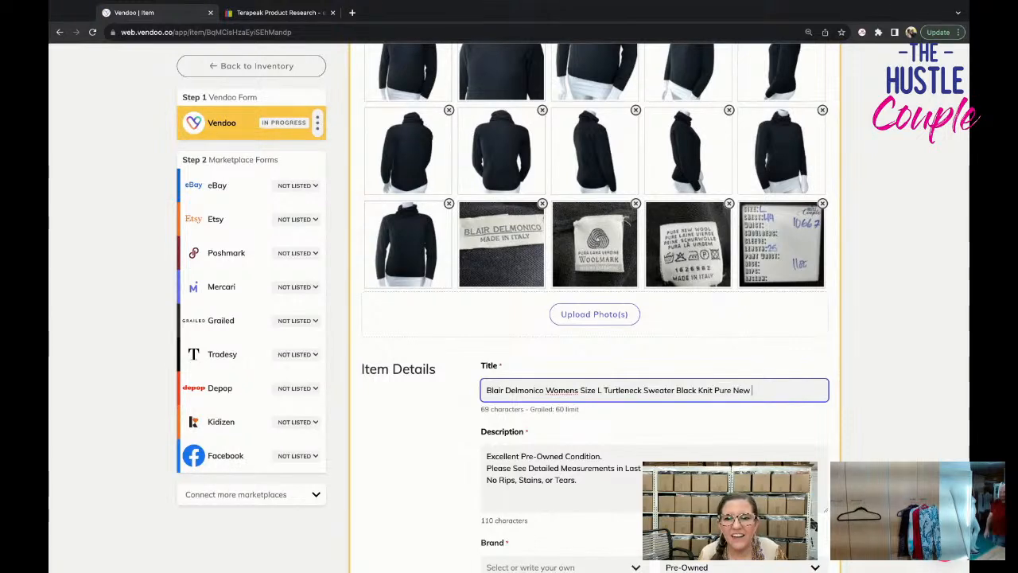
pyautogui.write('Wool Italy VTG')
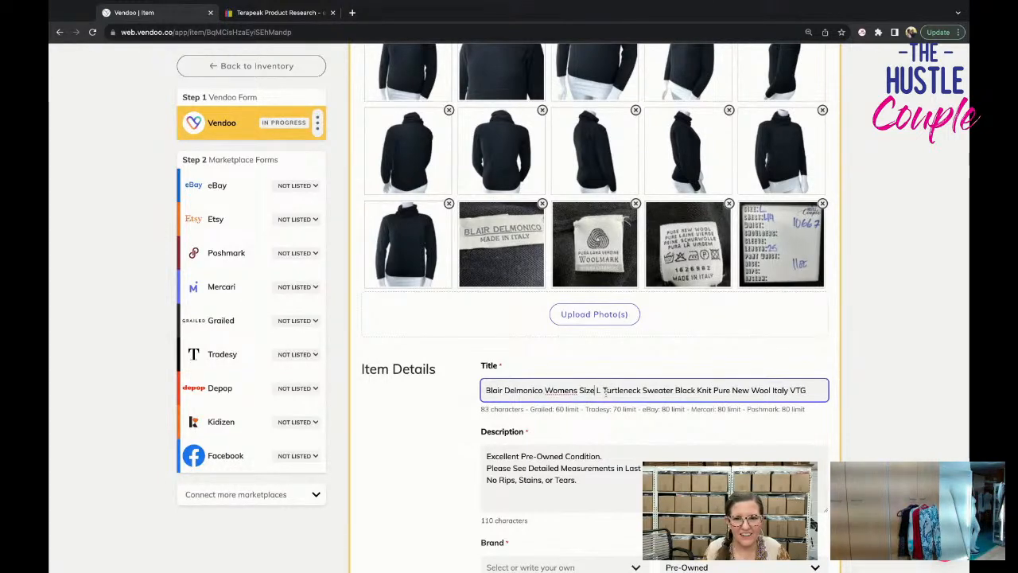
# Shorten the title by changing "Size" to "Sz" and "Womens" to "Women".
pyautogui.click(596, 390)
pyautogui.press('BackSpace')
pyautogui.press('BackSpace')
pyautogui.press('BackSpace')
pyautogui.press('BackSpace')
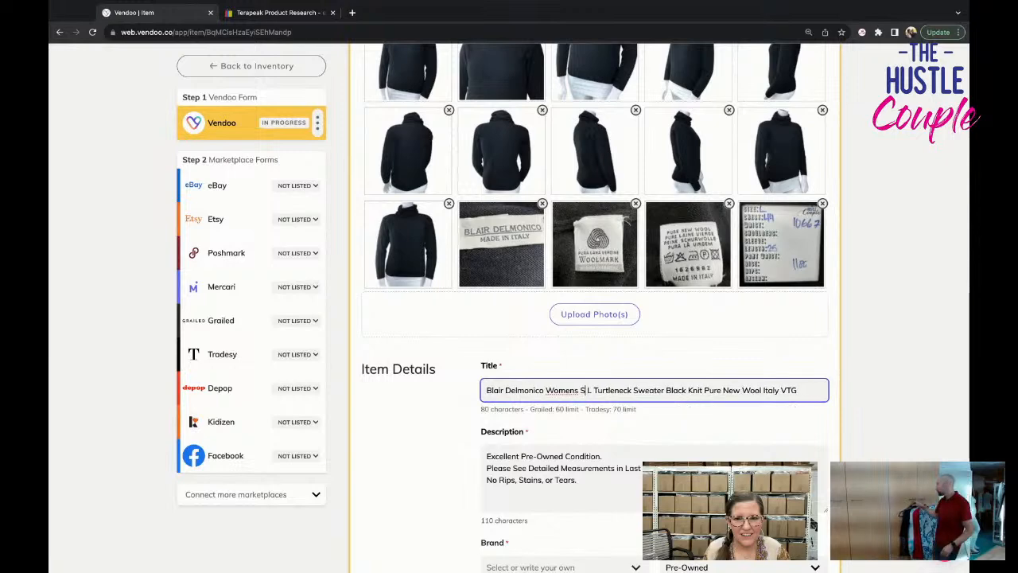
pyautogui.write('Sz')
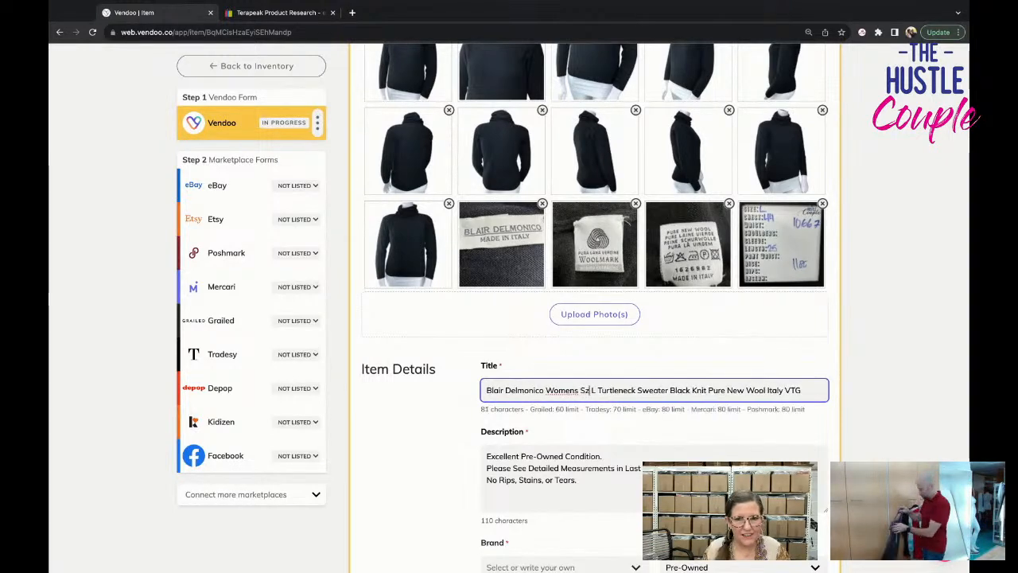
pyautogui.click(579, 390)
pyautogui.press('BackSpace')
# Copy the full title and insert it as a new first line of the description.
pyautogui.scroll(2, 557, 374)
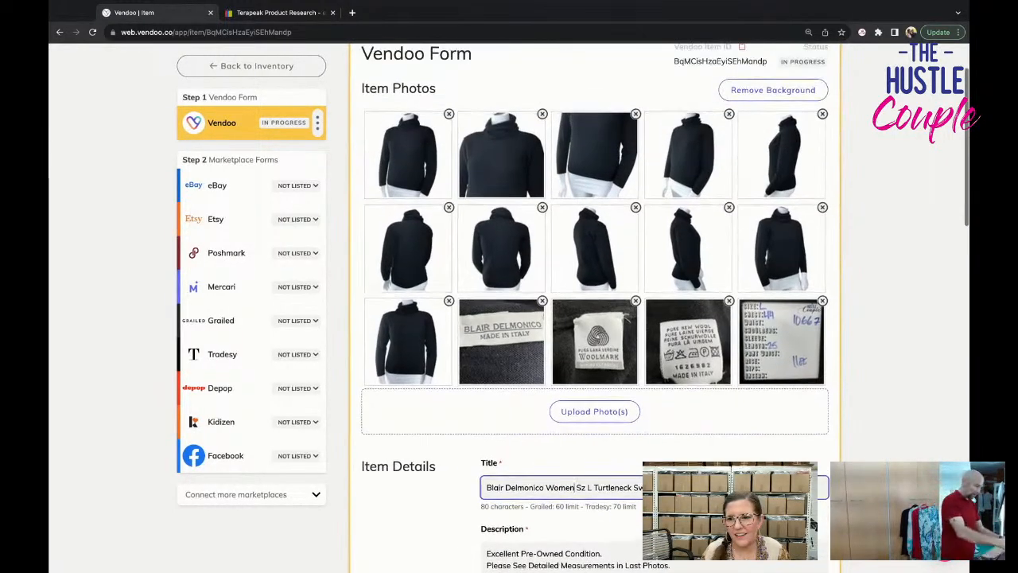
pyautogui.scroll(-2, 557, 374)
pyautogui.scroll(-2, 557, 374)
pyautogui.tripleClick(562, 222)
pyautogui.hotkey('ctrl', 'c')
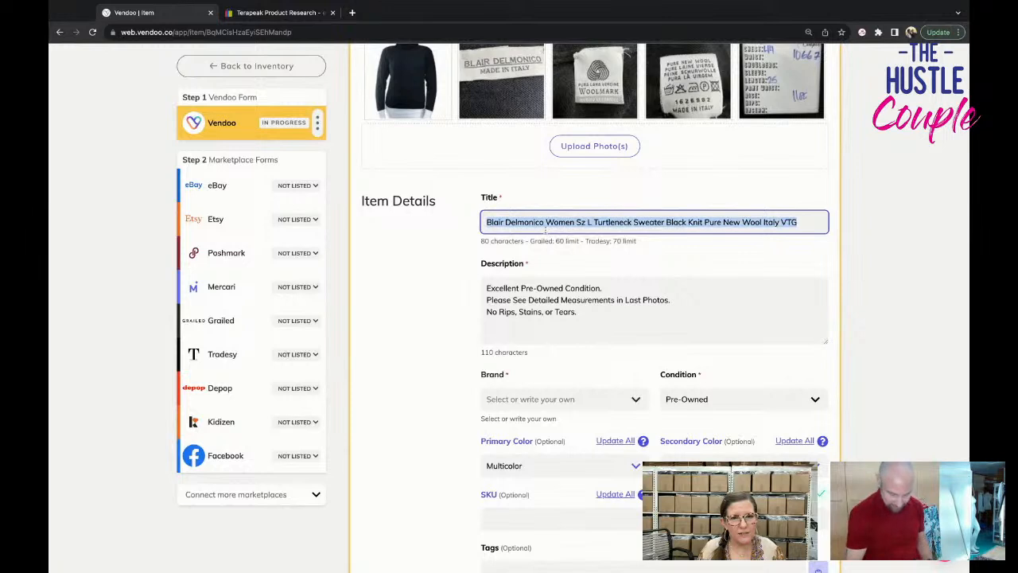
pyautogui.click(486, 288)
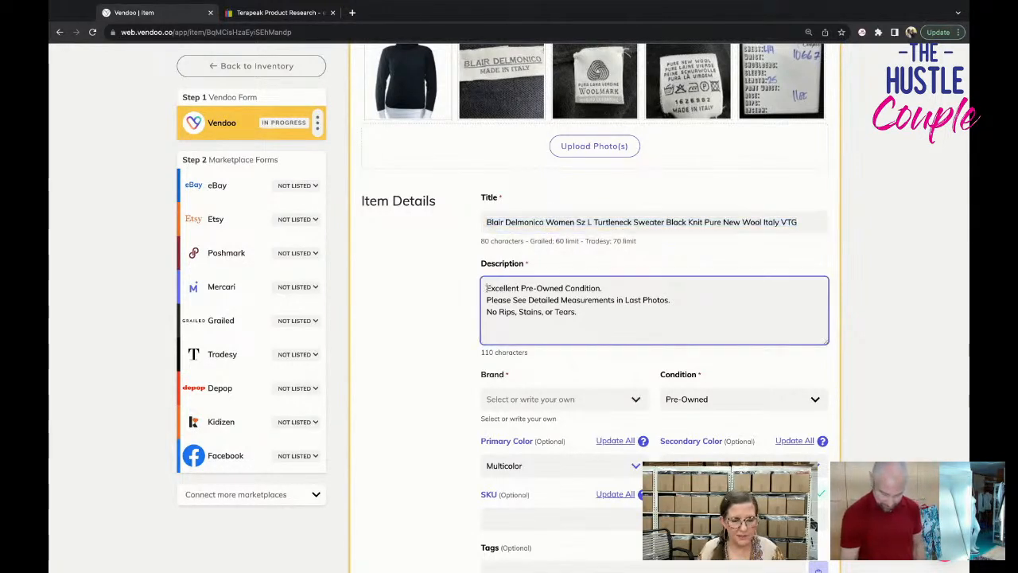
pyautogui.press('Return')
pyautogui.press('Up')
pyautogui.hotkey('ctrl', 'v')
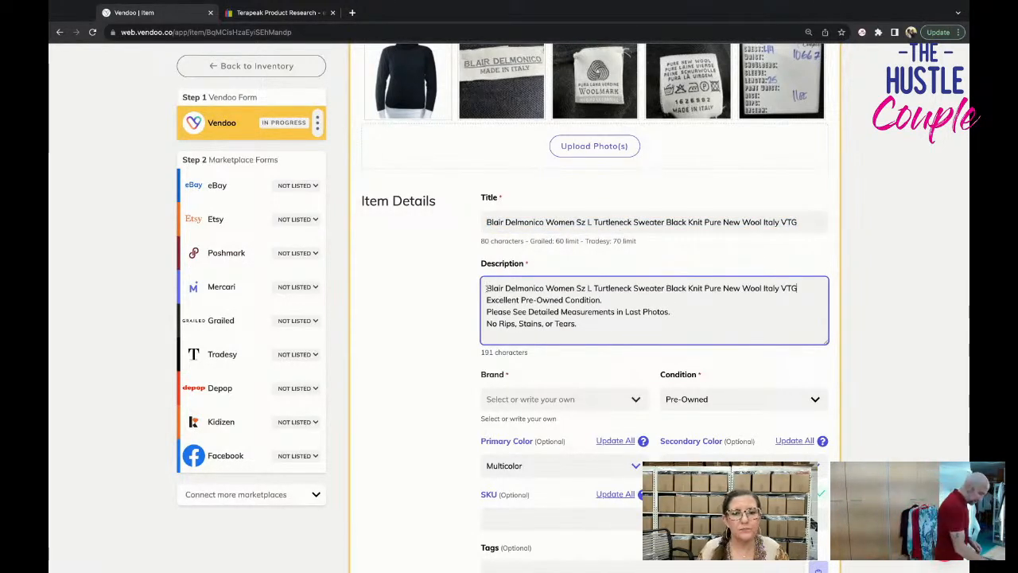
# Set the brand to Blair and the primary color to Black.
pyautogui.click(554, 396)
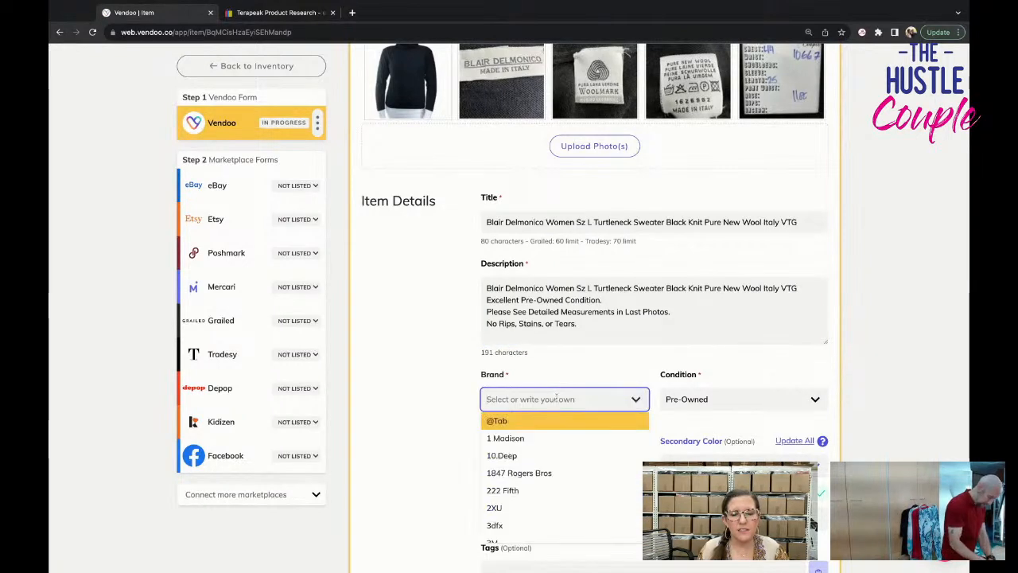
pyautogui.write('Bl')
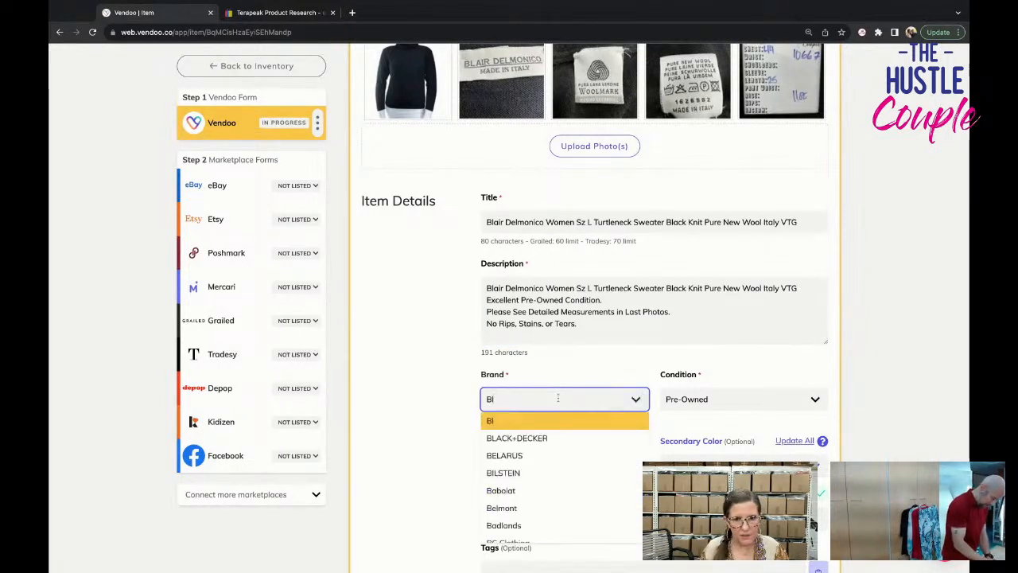
pyautogui.write('air')
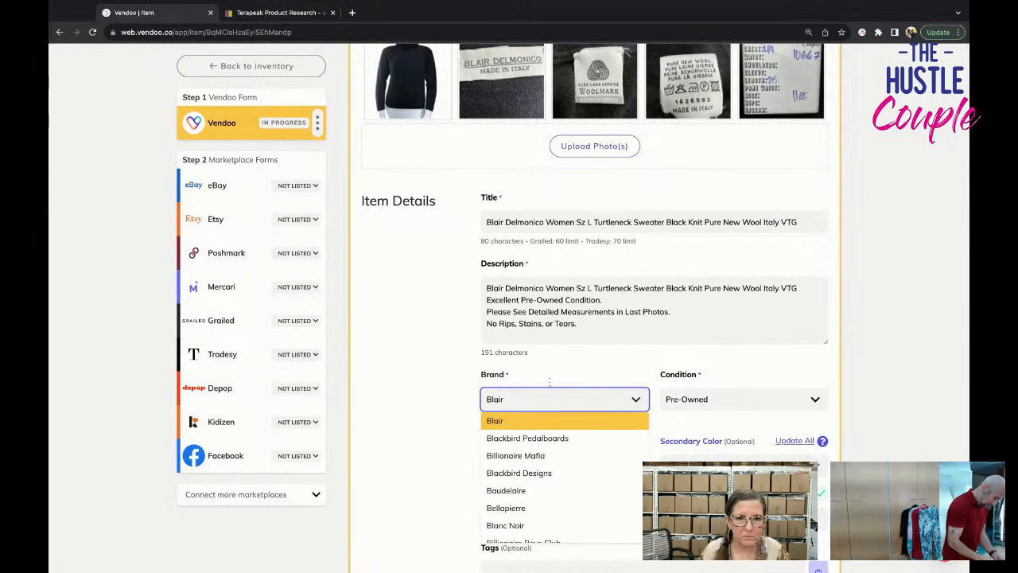
pyautogui.click(552, 428)
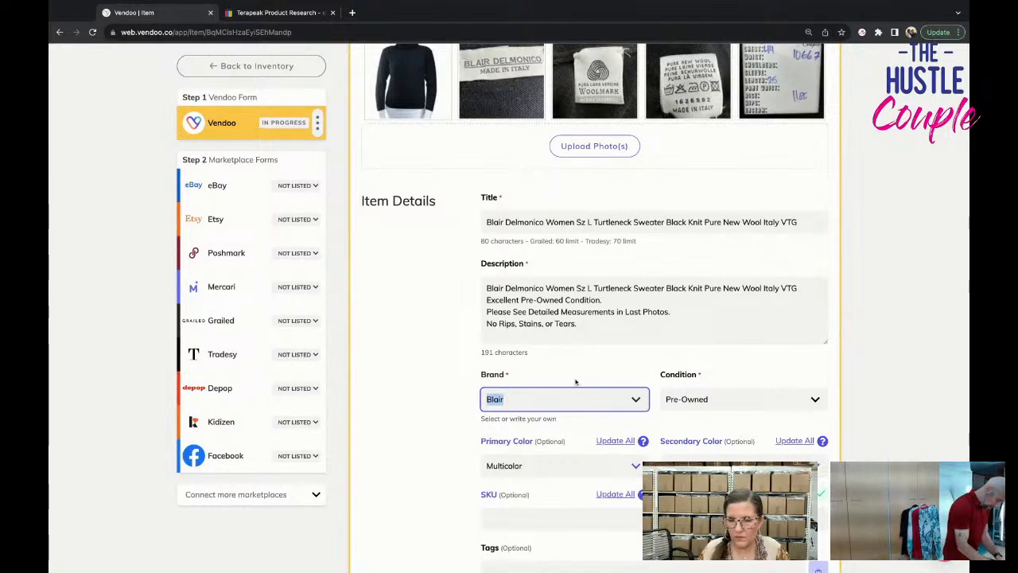
pyautogui.click(563, 470)
pyautogui.write('black')
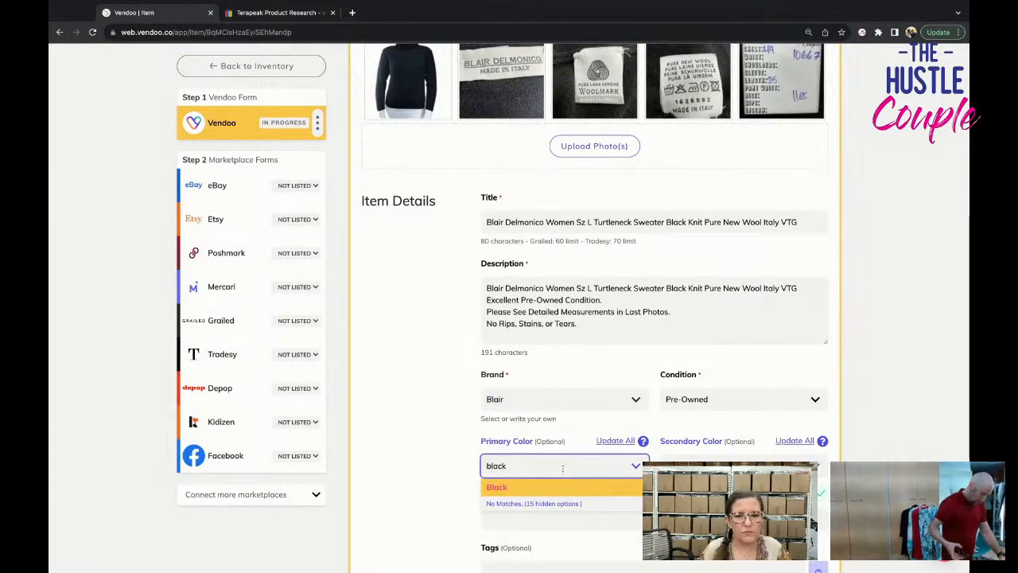
pyautogui.click(566, 487)
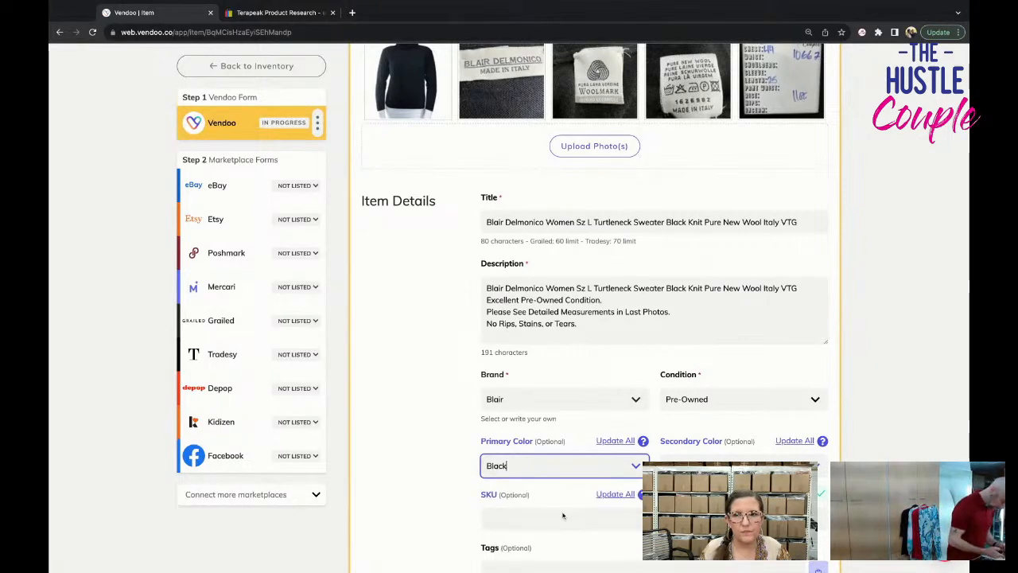
# Enter 10667 as the SKU and set the package weight to 11 oz.
pyautogui.click(561, 519)
pyautogui.write('10')
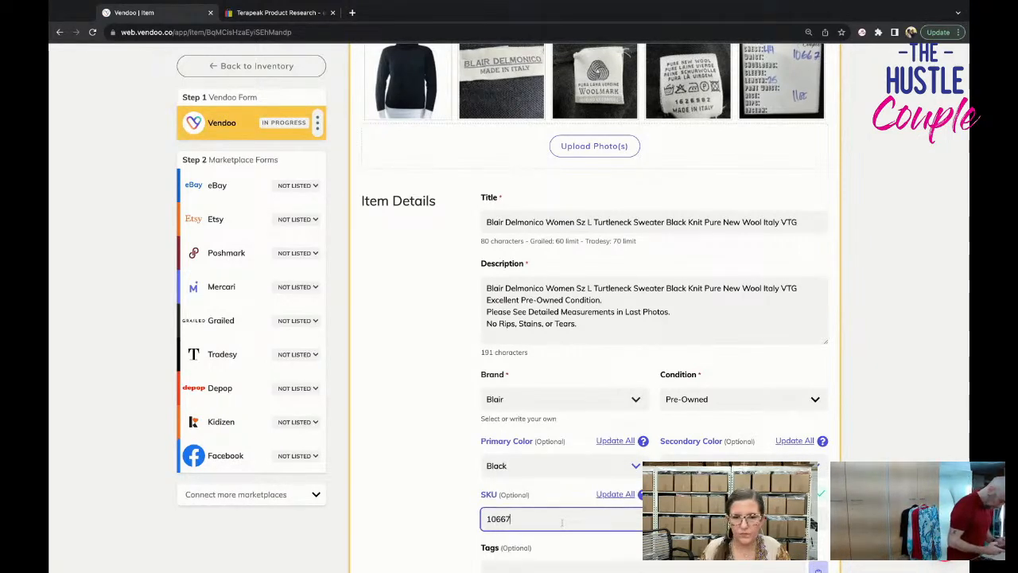
pyautogui.write('667')
pyautogui.scroll(-5, 561, 522)
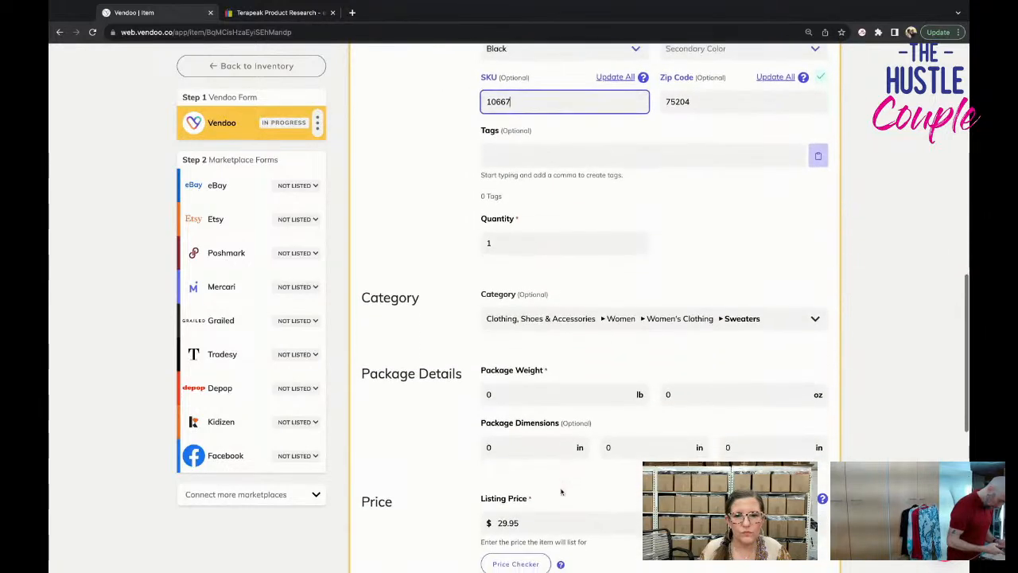
pyautogui.click(677, 394)
pyautogui.write('11')
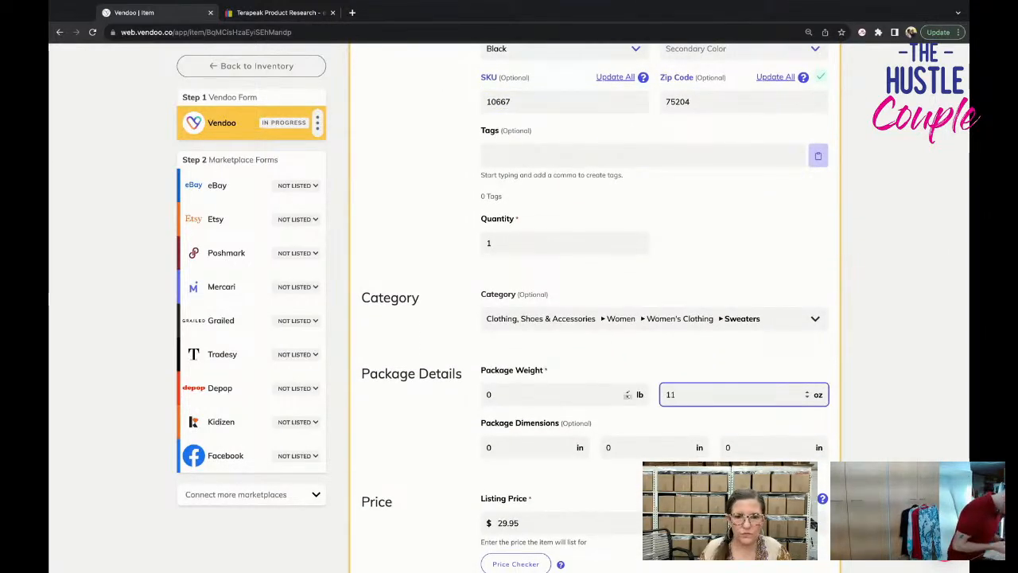
# Set the listing price to $49.95 and save the Vendoo form.
pyautogui.scroll(-4, 665, 300)
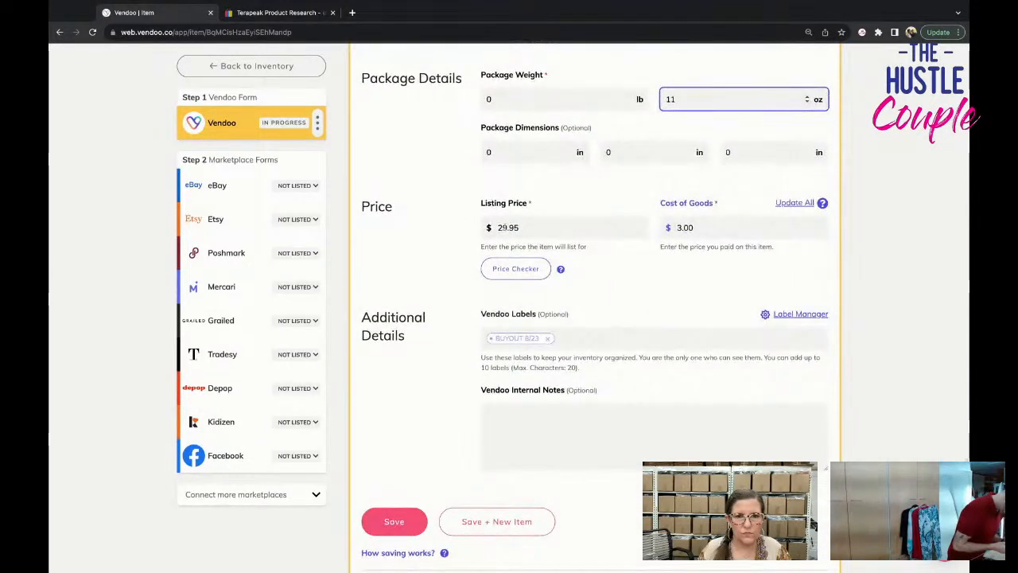
pyautogui.click(482, 228)
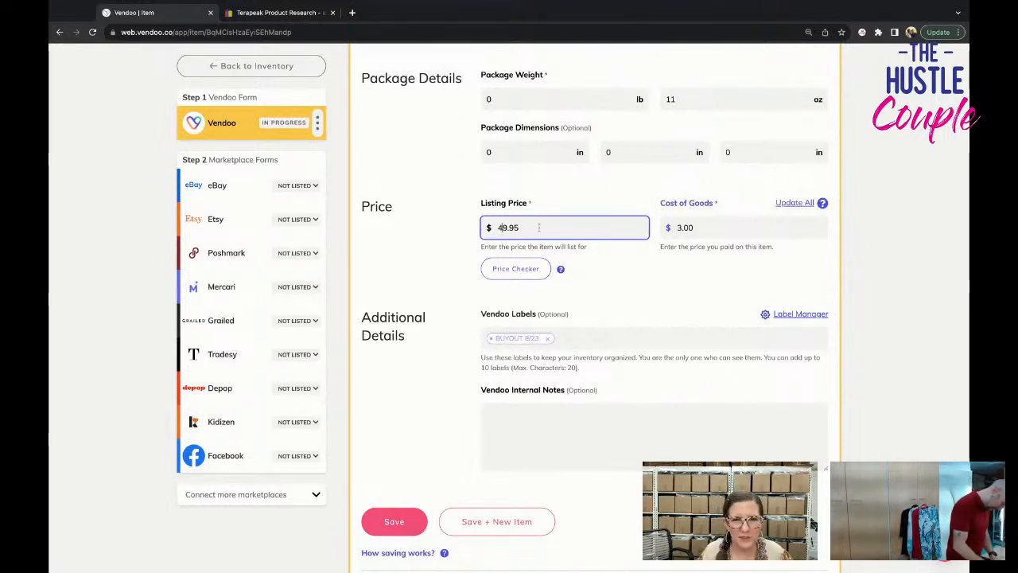
pyautogui.scroll(-1, 478, 382)
pyautogui.click(401, 504)
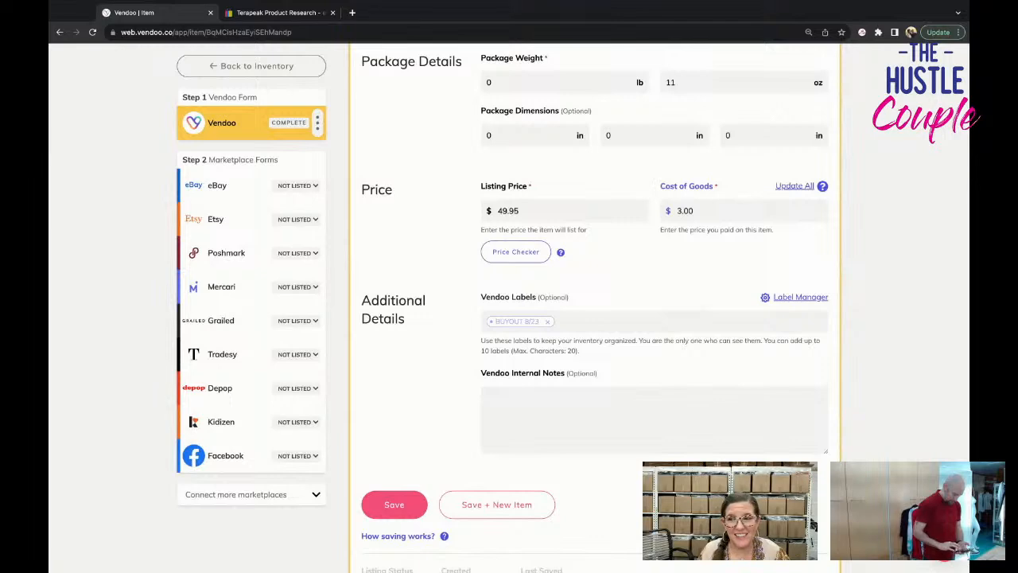
# Open the item's eBay form and set the size to L in the category specifics.
pyautogui.click(217, 186)
pyautogui.scroll(-1, 713, 411)
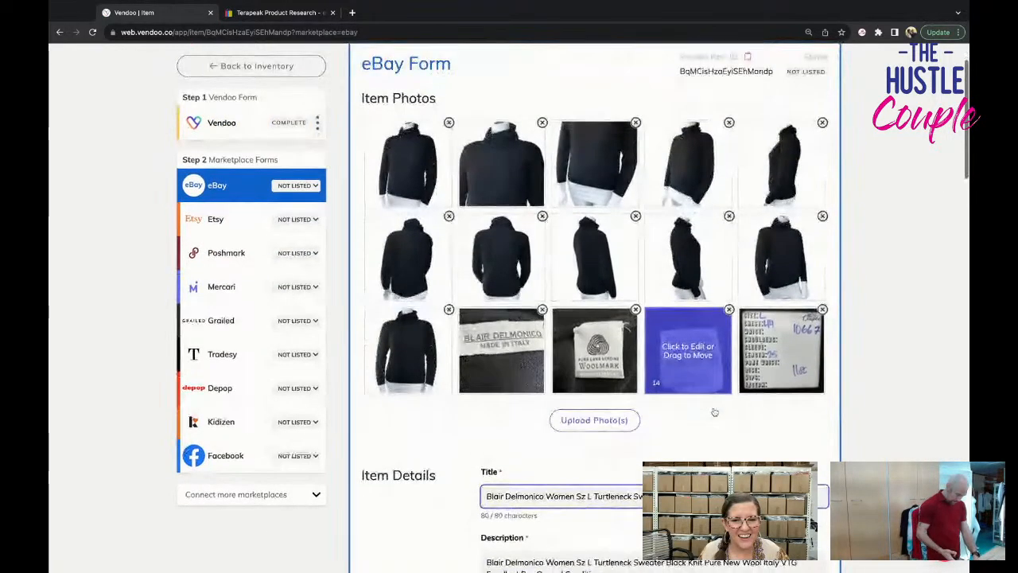
pyautogui.scroll(-10, 595, 318)
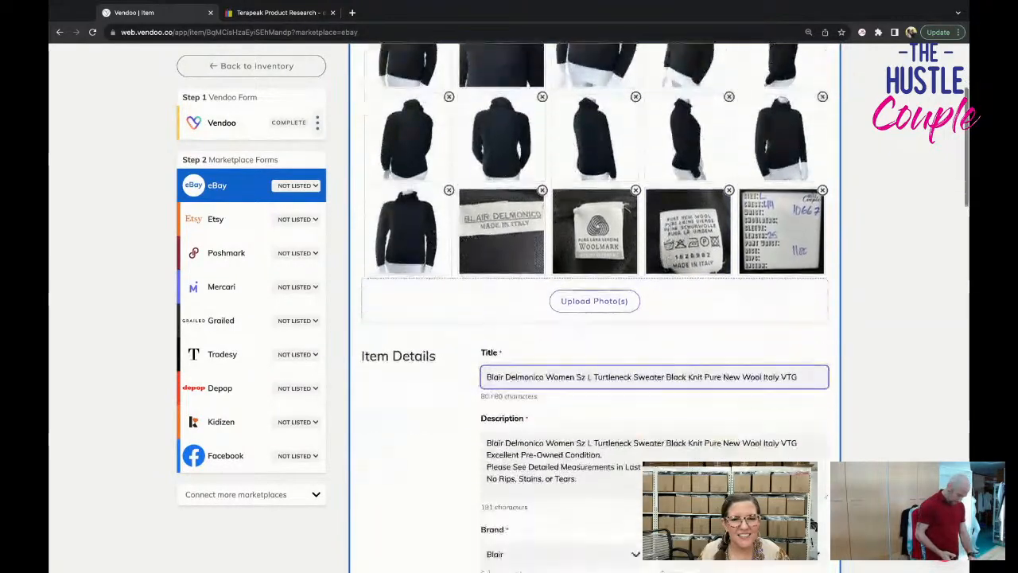
pyautogui.scroll(-4, 594, 318)
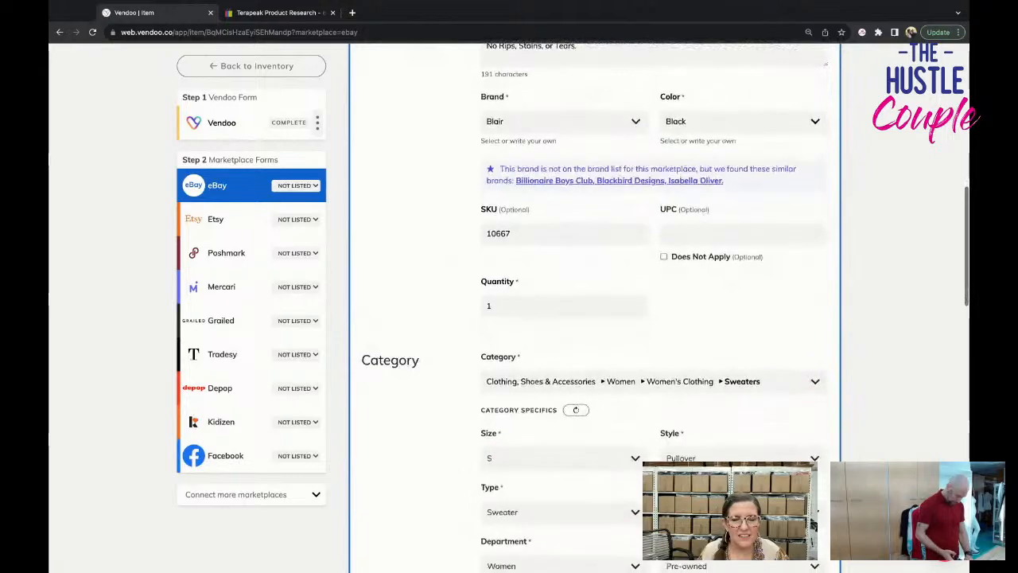
pyautogui.scroll(8, 594, 318)
pyautogui.scroll(-7, 545, 380)
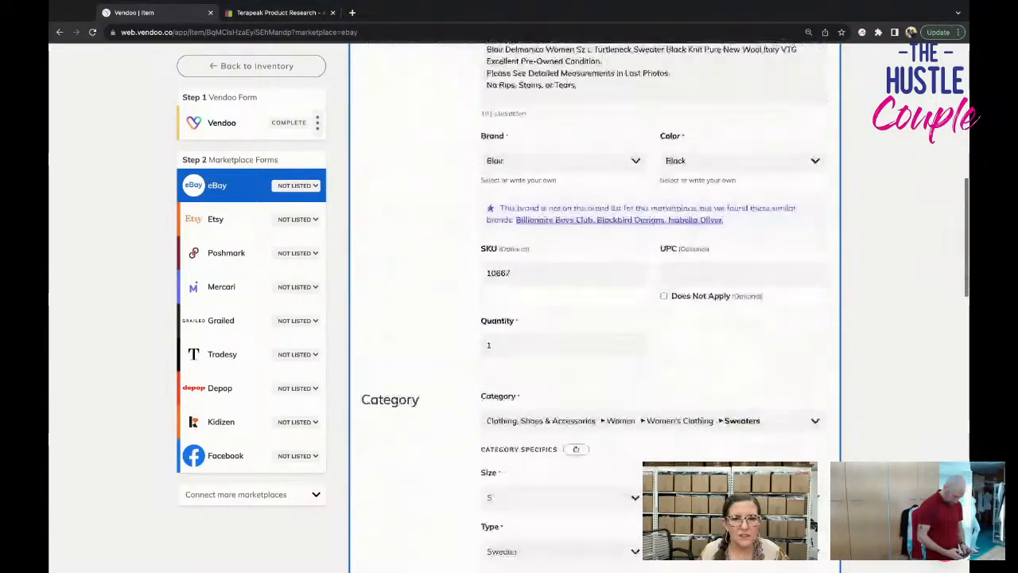
pyautogui.scroll(-5, 545, 318)
pyautogui.click(555, 286)
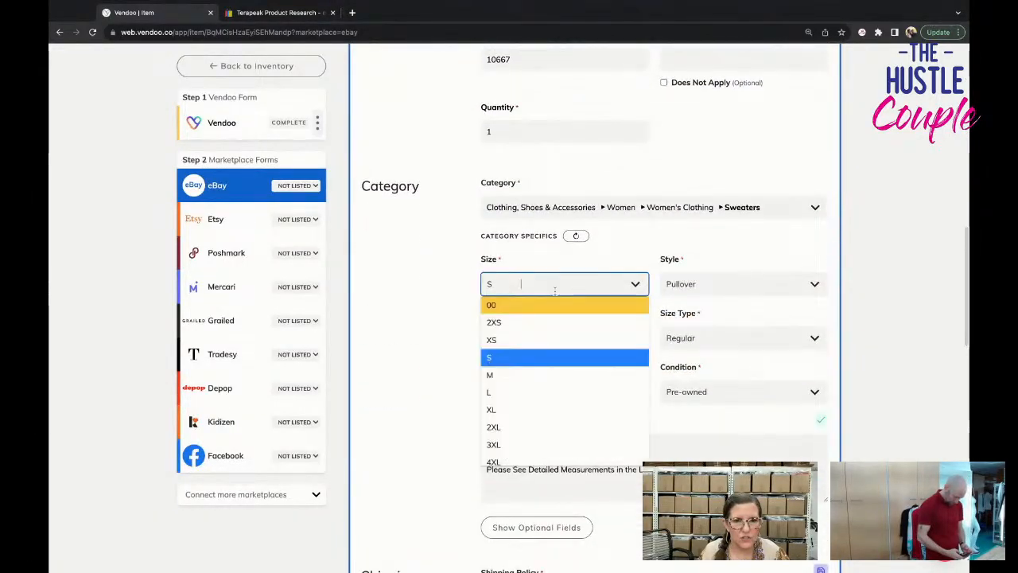
pyautogui.click(561, 392)
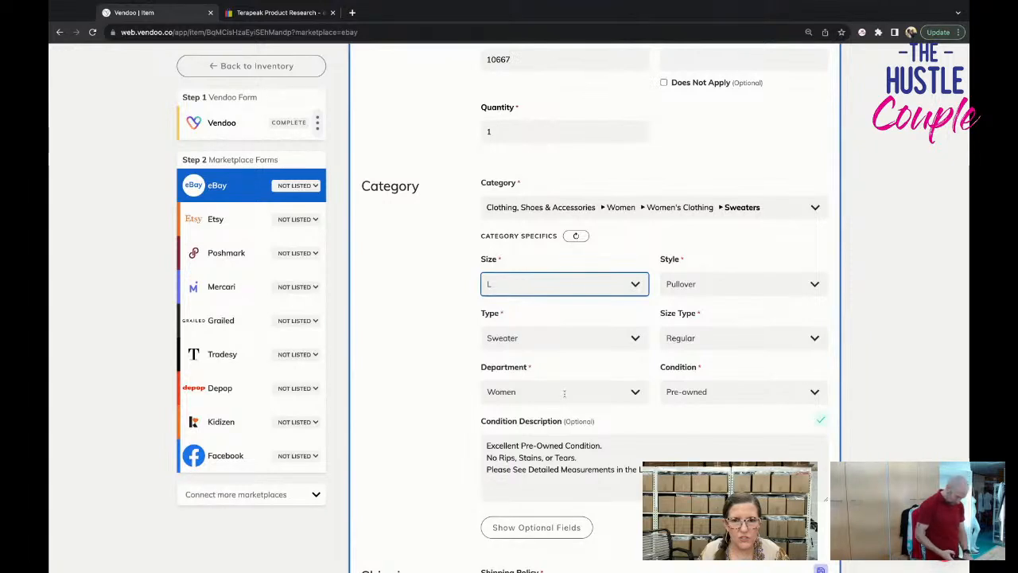
# Show the eBay form's optional fields and set the material to 100% Wool.
pyautogui.scroll(-5, 564, 392)
pyautogui.click(557, 340)
pyautogui.scroll(-2, 589, 410)
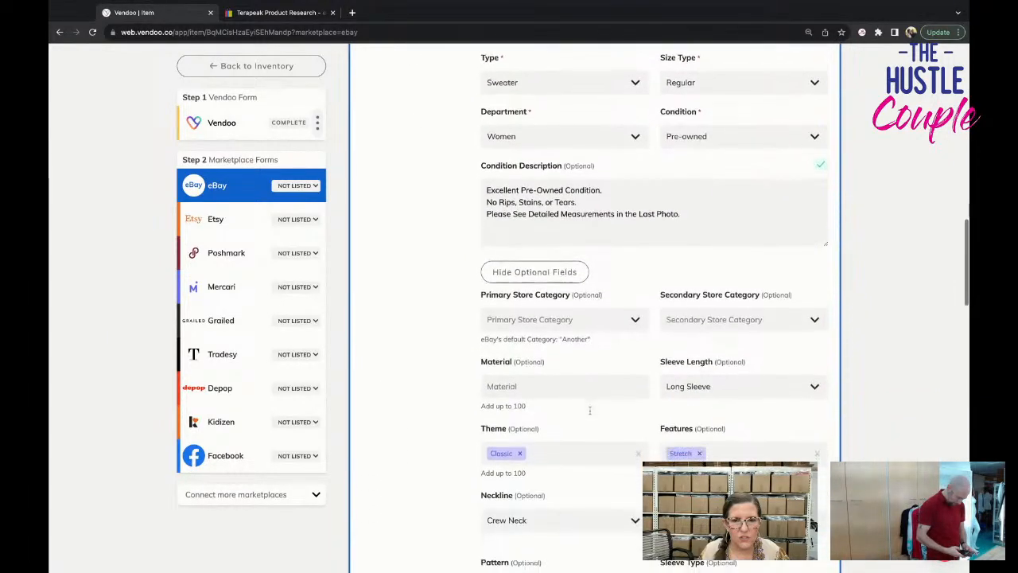
pyautogui.scroll(-1, 589, 410)
pyautogui.click(564, 372)
pyautogui.write('wool')
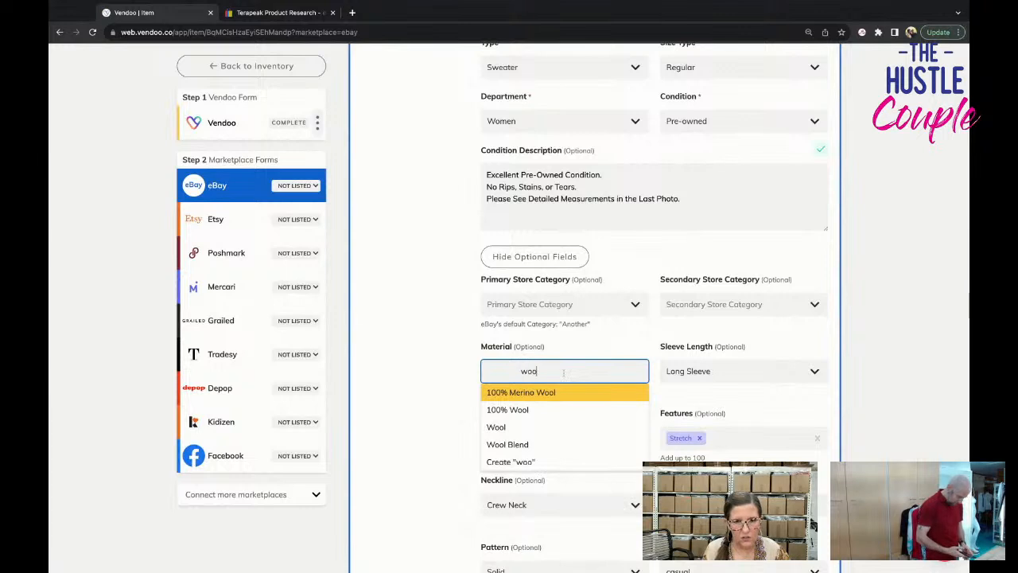
pyautogui.press('Return')
pyautogui.click(557, 370)
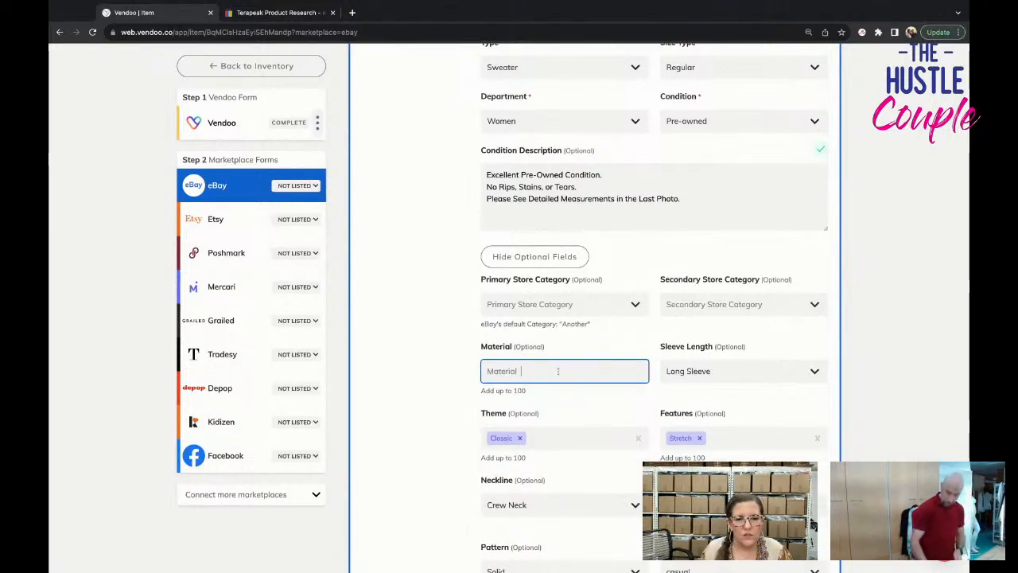
pyautogui.write('wool')
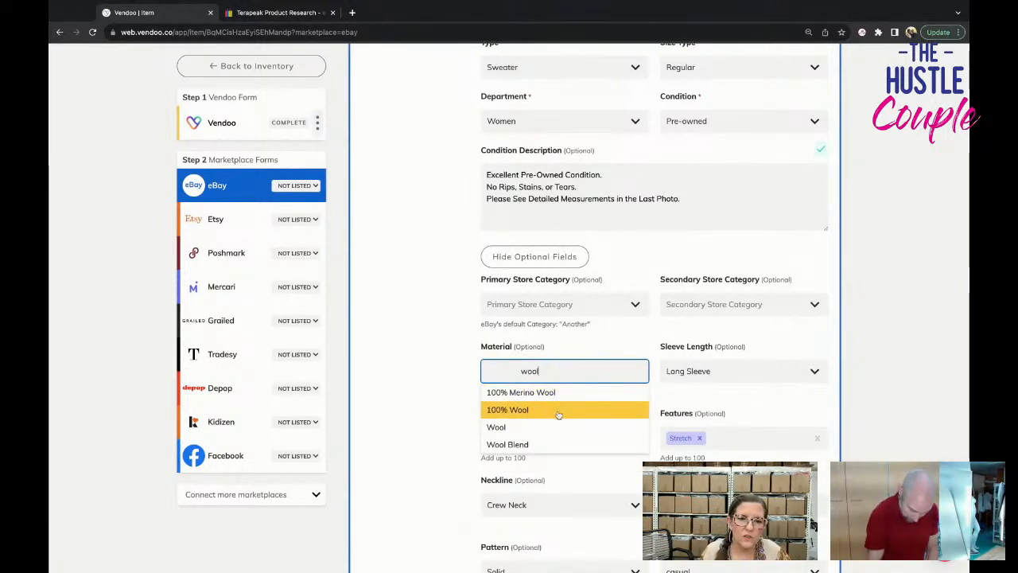
pyautogui.click(548, 410)
# Change the neckline in the optional fields to Turtleneck.
pyautogui.scroll(-2, 659, 391)
pyautogui.scroll(-2, 657, 393)
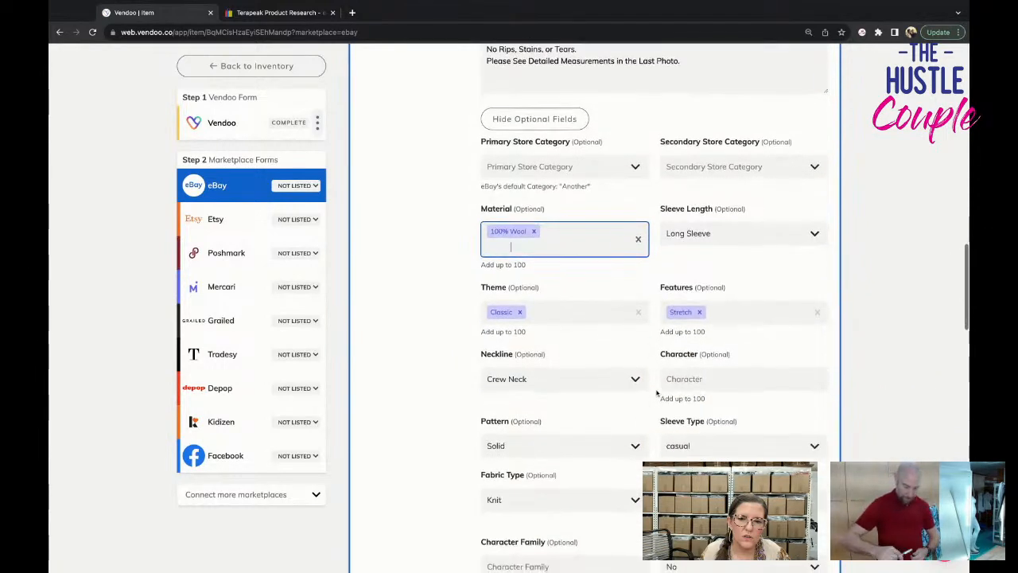
pyautogui.click(565, 379)
pyautogui.scroll(-2, 568, 509)
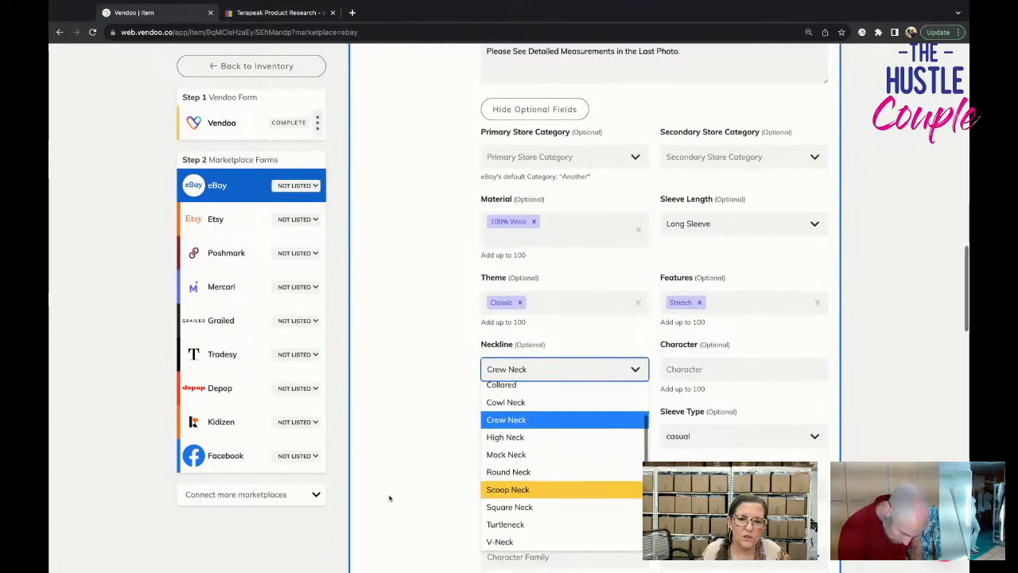
pyautogui.click(568, 485)
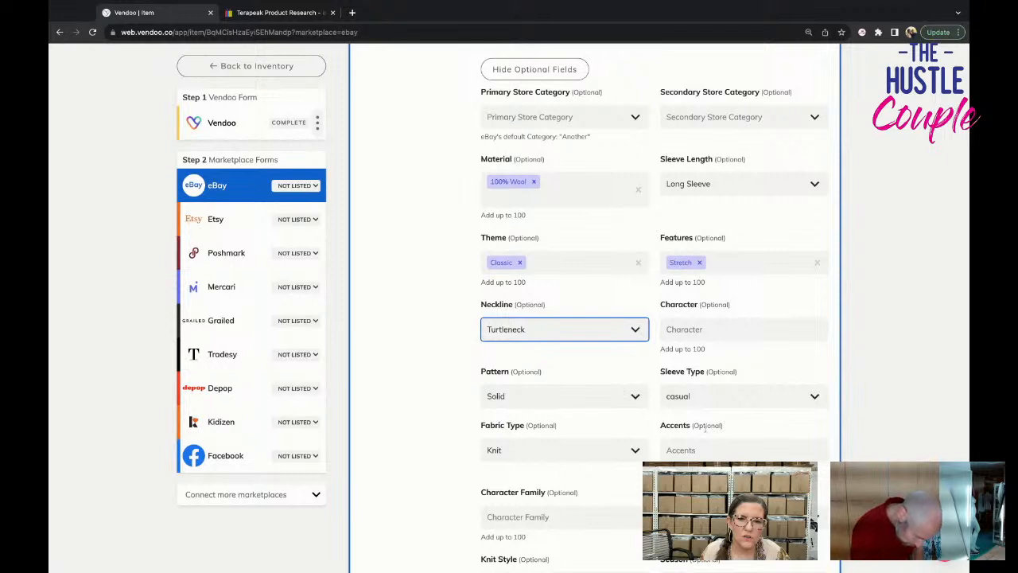
pyautogui.scroll(-3, 636, 382)
pyautogui.click(703, 288)
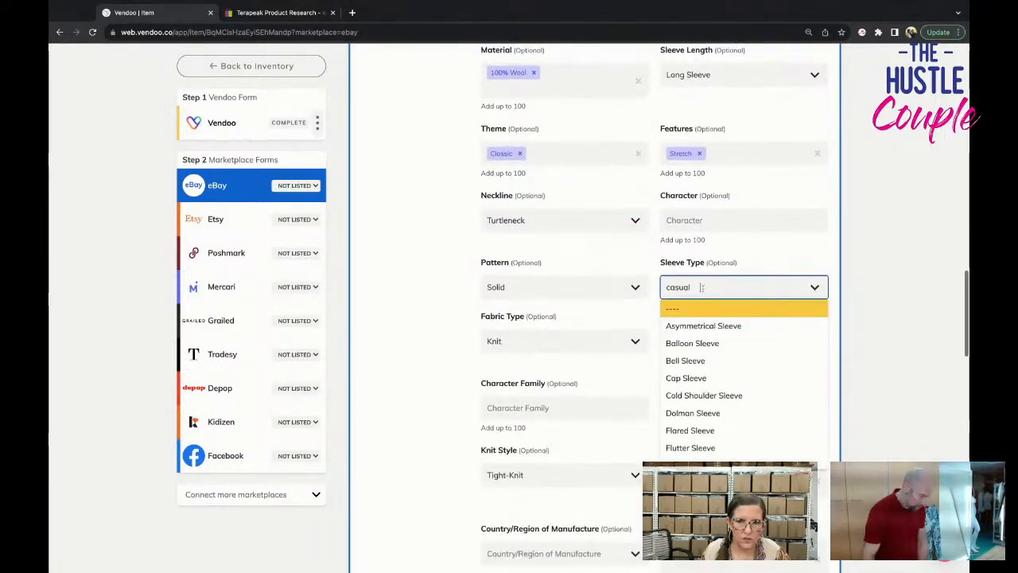
pyautogui.press('Down')
pyautogui.press('Down')
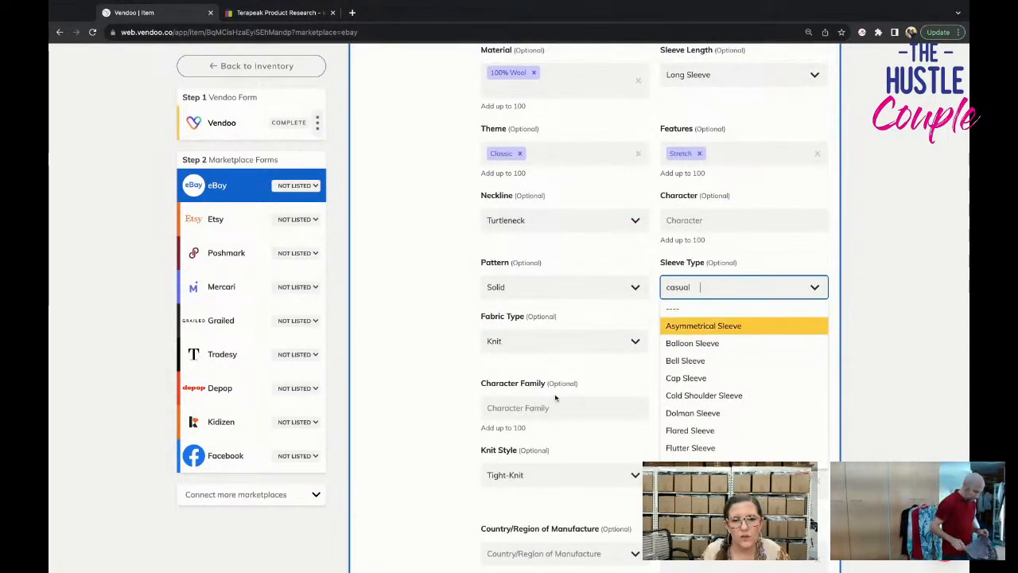
pyautogui.click(621, 403)
# Set Vintage to Yes and Garment Care to Dry Clean Only in the eBay form's optional fields.
pyautogui.scroll(-4, 633, 401)
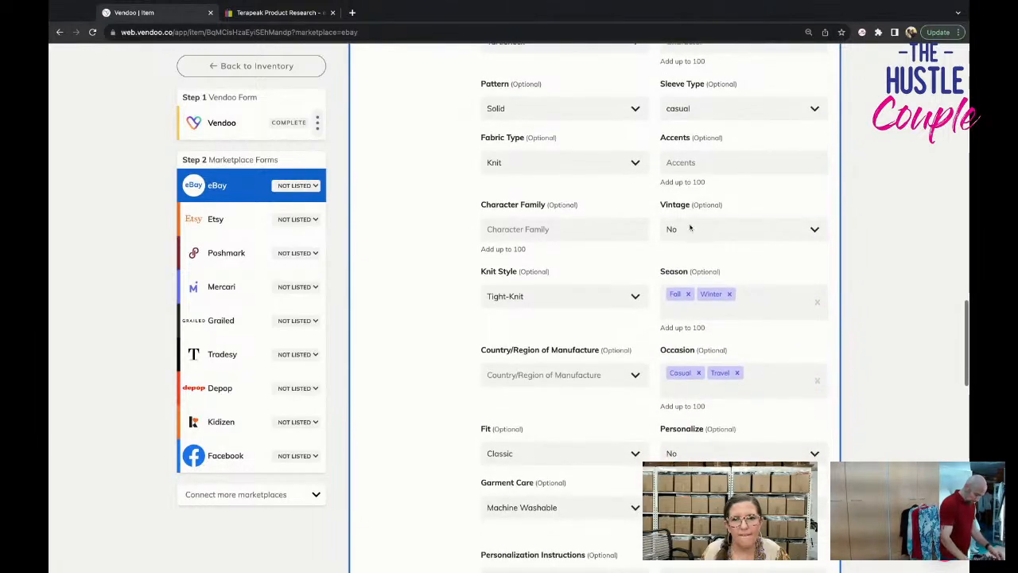
pyautogui.click(744, 232)
pyautogui.click(700, 266)
pyautogui.scroll(-2, 659, 338)
pyautogui.scroll(-3, 658, 338)
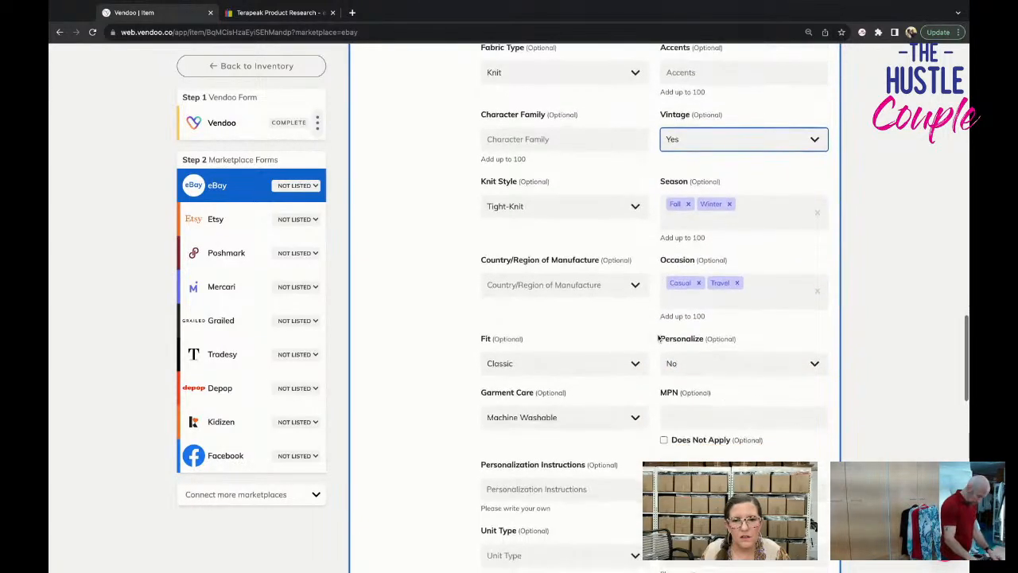
pyautogui.click(617, 283)
pyautogui.click(617, 320)
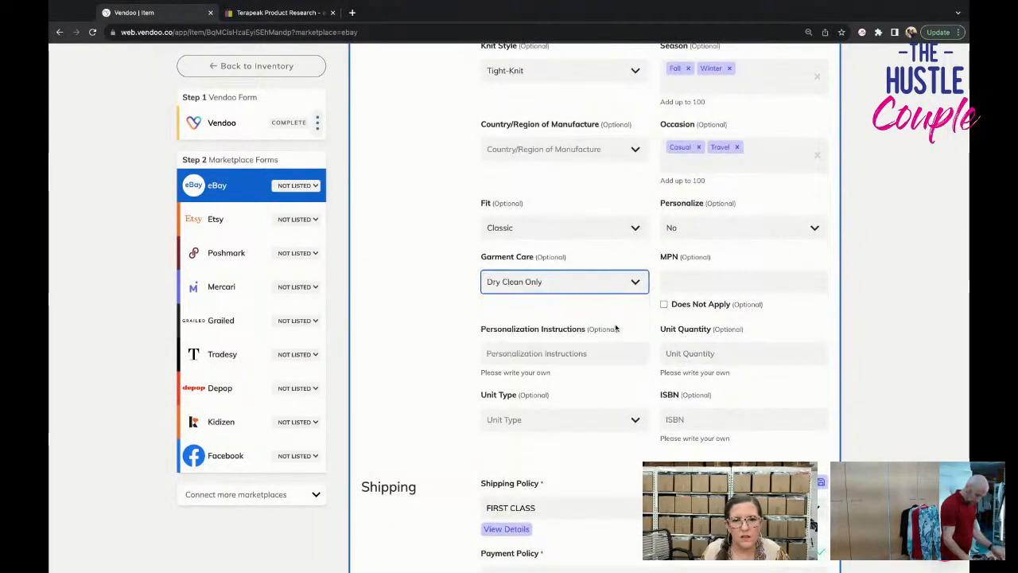
# List the turtleneck sweater on eBay, keeping the form's shipping policies and pricing settings.
pyautogui.scroll(-5, 628, 338)
pyautogui.scroll(-2, 625, 332)
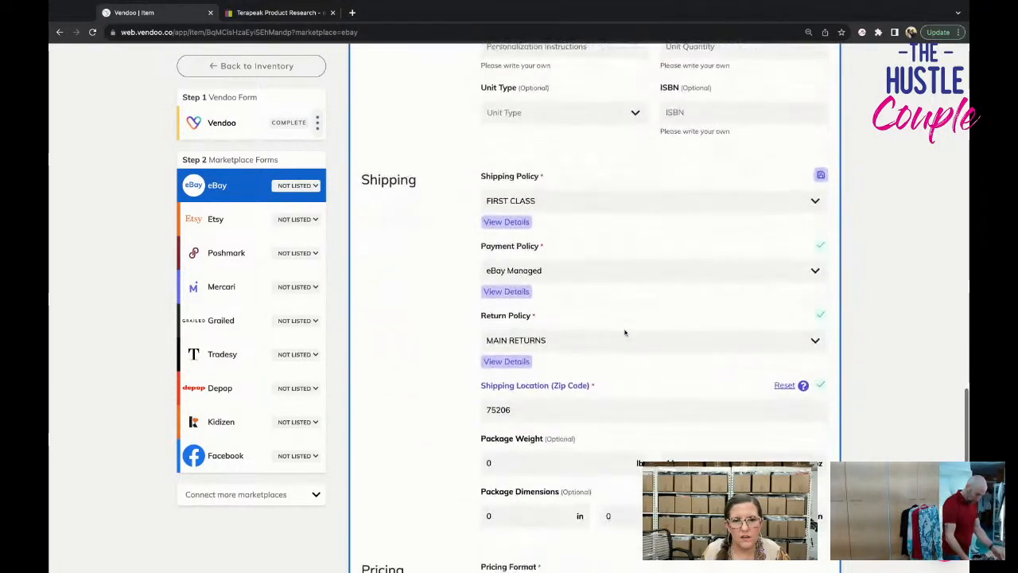
pyautogui.scroll(-7, 593, 257)
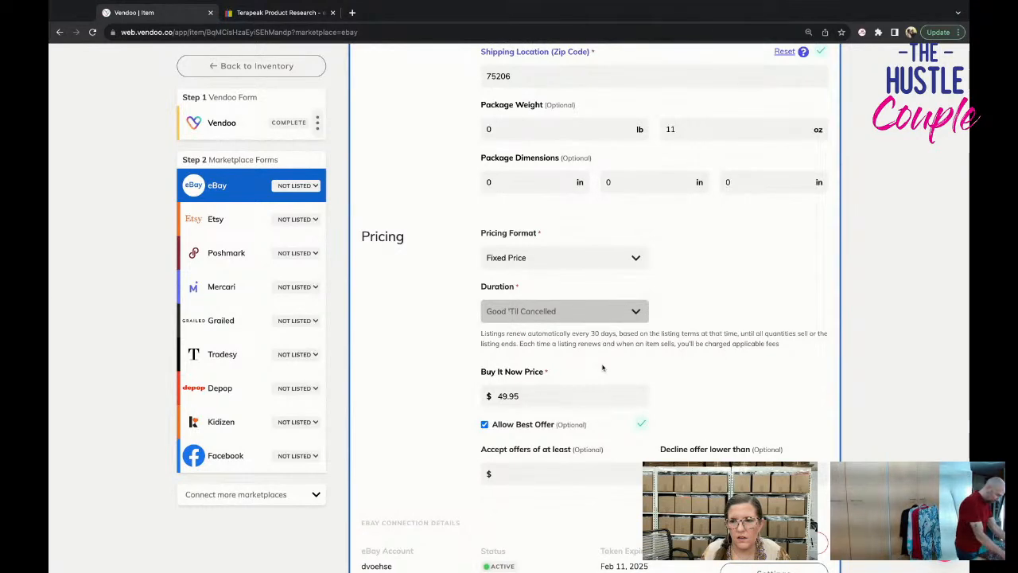
pyautogui.scroll(-4, 747, 453)
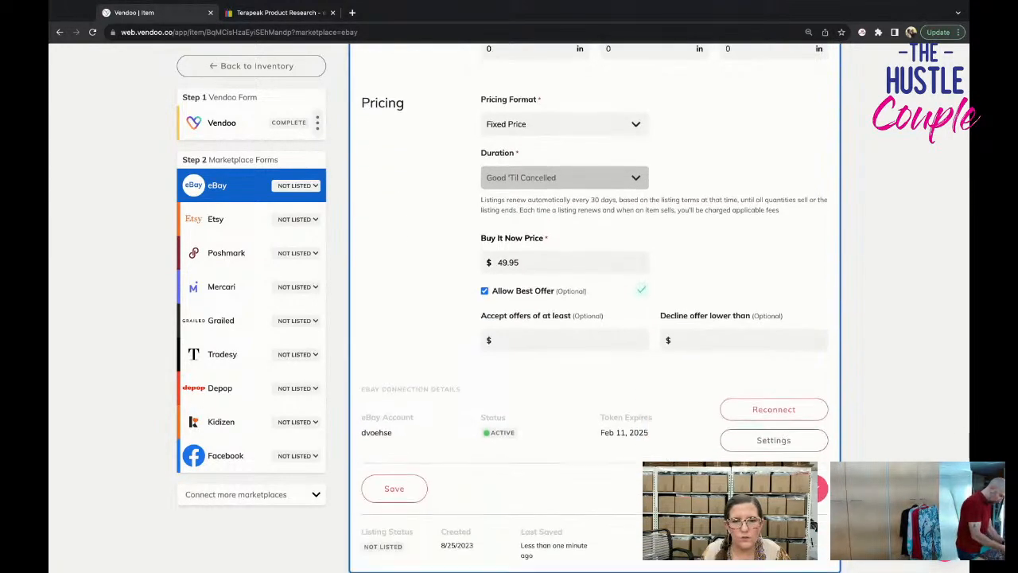
pyautogui.click(747, 450)
# Open the sweater's Poshmark form and set the US Standard size to L in the category specifics.
pyautogui.click(226, 252)
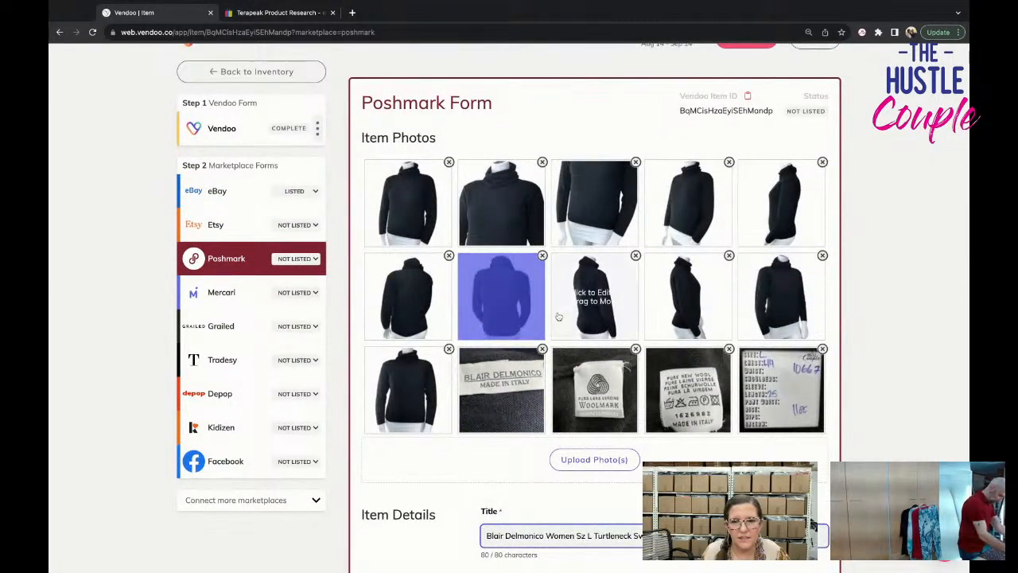
pyautogui.scroll(-5, 558, 317)
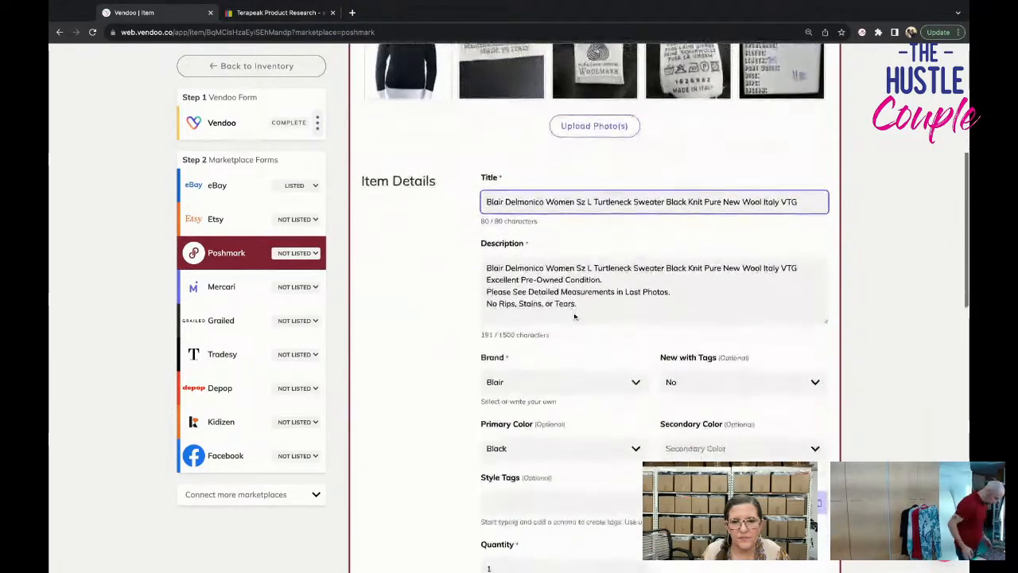
pyautogui.scroll(-5, 575, 317)
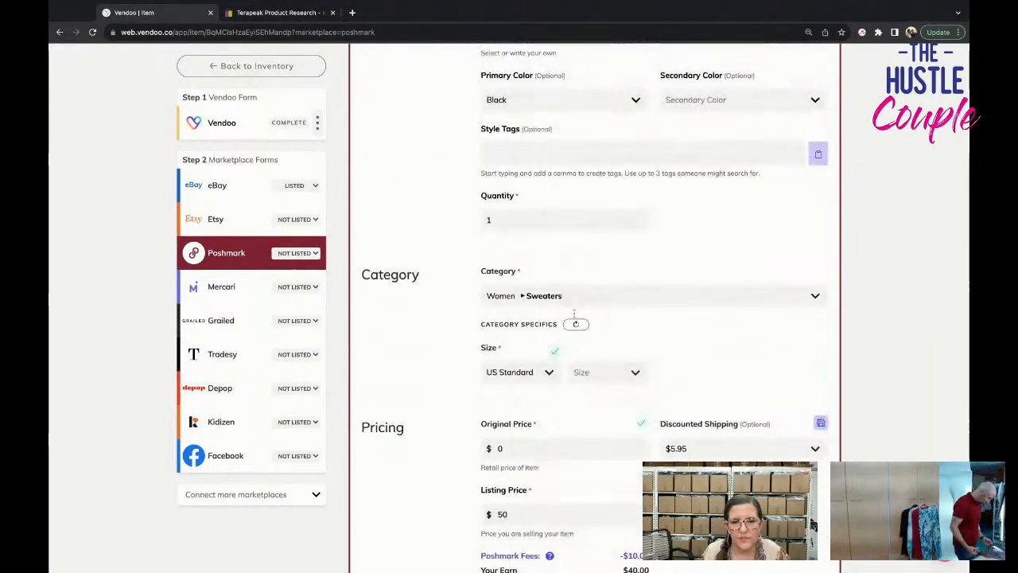
pyautogui.scroll(-1, 574, 316)
pyautogui.click(611, 298)
pyautogui.scroll(-2, 624, 381)
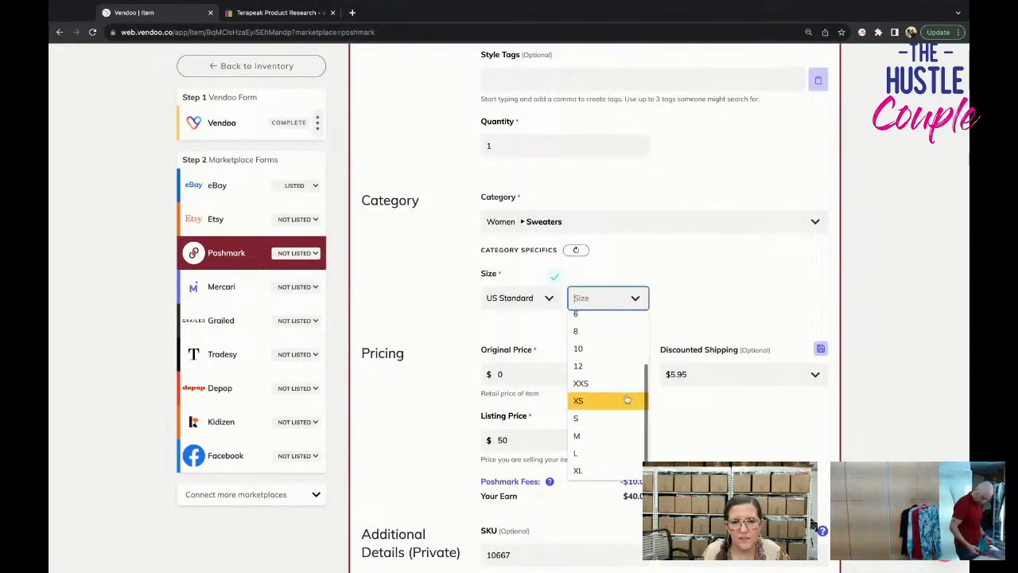
pyautogui.click(604, 453)
# Choose another discounted shipping option in the Poshmark pricing section and list the sweater on Poshmark.
pyautogui.scroll(8, 728, 430)
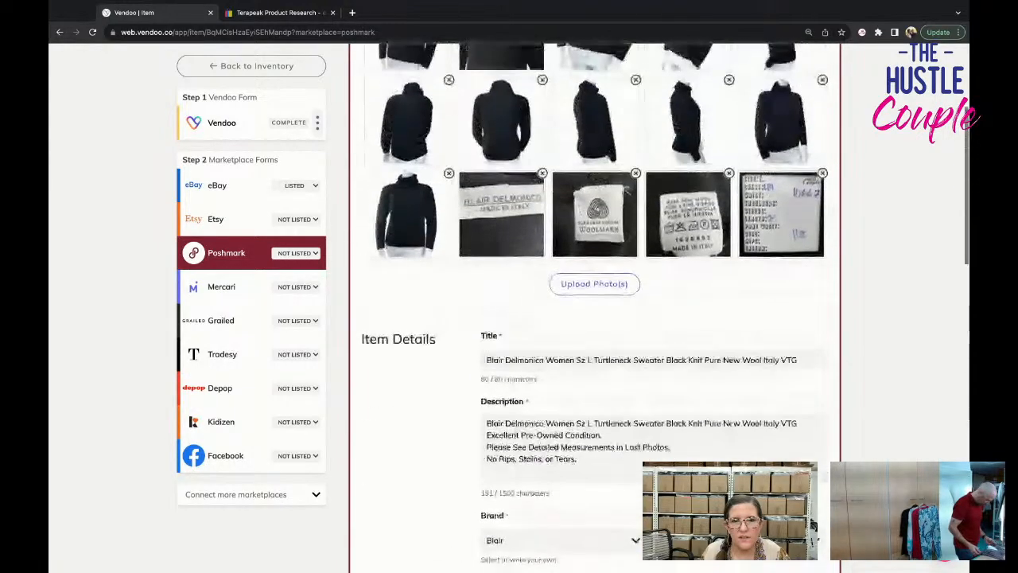
pyautogui.scroll(-8, 736, 428)
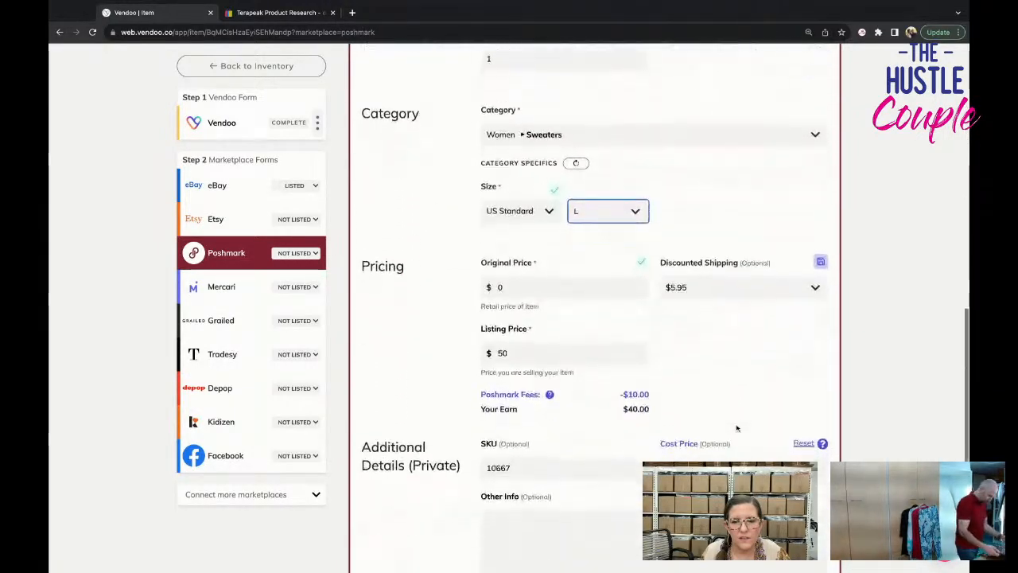
pyautogui.scroll(-2, 737, 427)
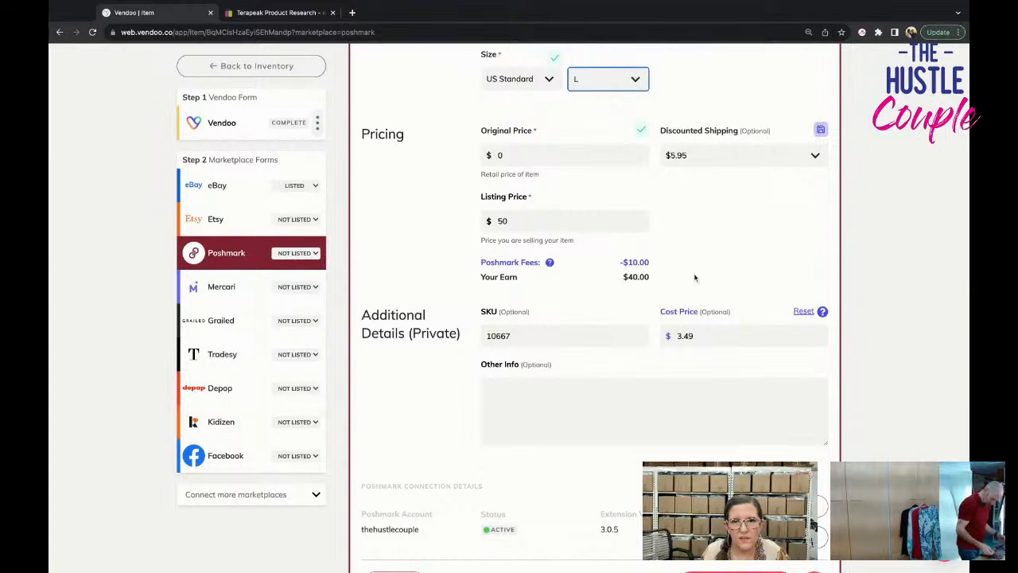
pyautogui.click(684, 158)
pyautogui.click(684, 176)
pyautogui.scroll(-1, 683, 387)
pyautogui.scroll(-3, 683, 388)
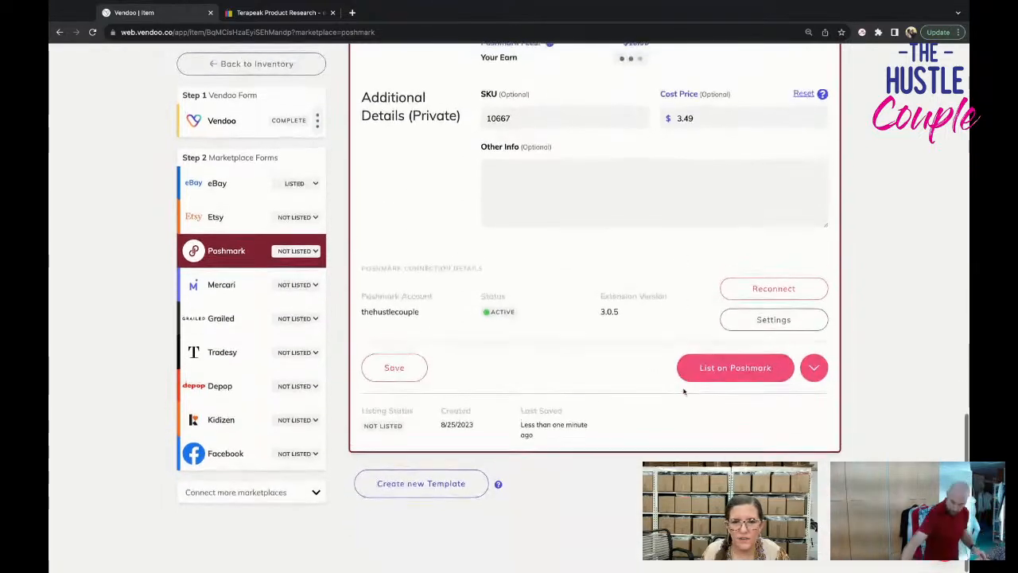
pyautogui.click(716, 367)
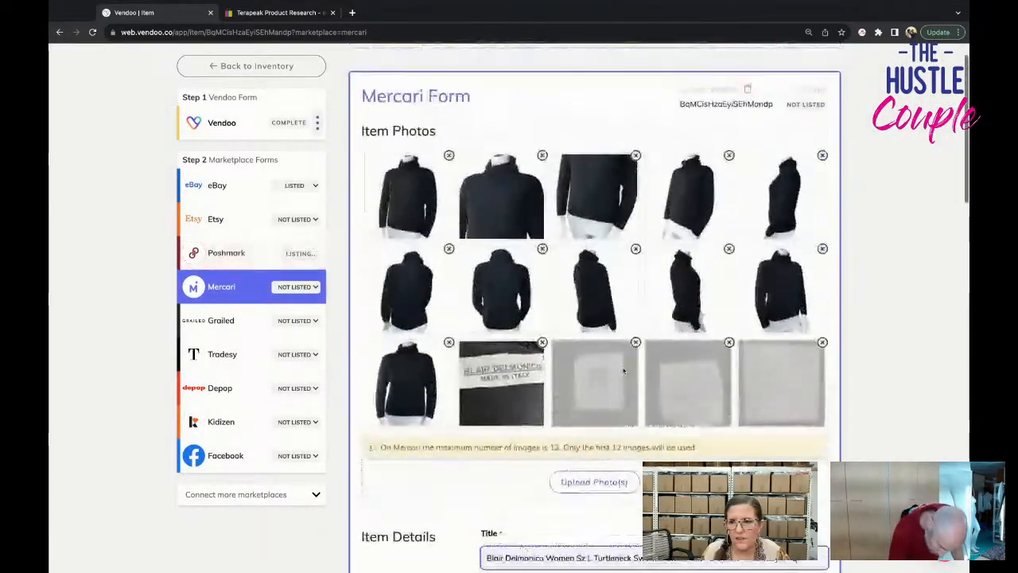
# Remove surplus side views of the sweater from the Mercari form until 12 photos remain.
pyautogui.click(728, 256)
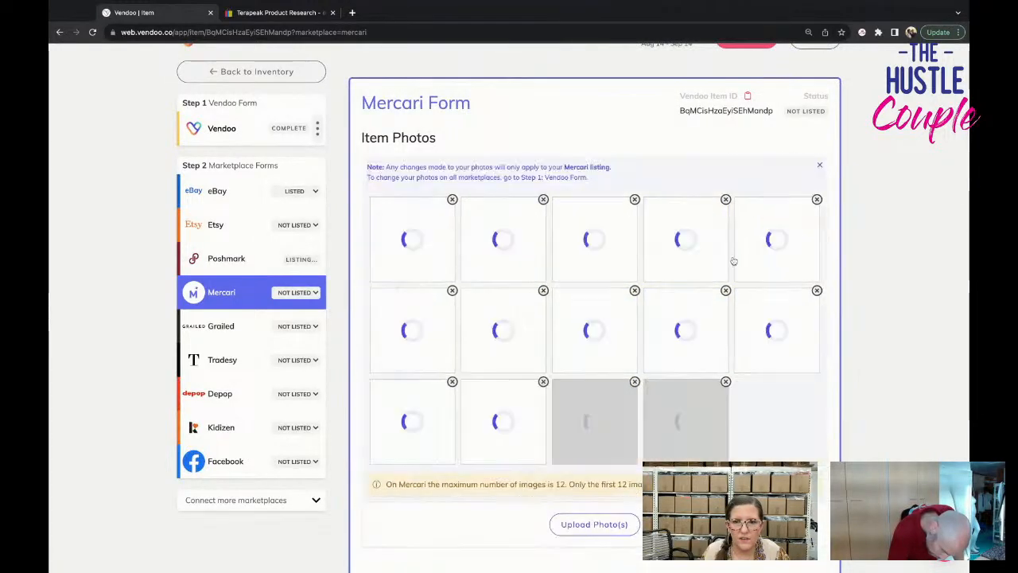
pyautogui.click(817, 198)
pyautogui.click(806, 200)
# Try to set the Mercari brand to Blair Delmonico, then restore the No Brand/Not Sure option.
pyautogui.scroll(-4, 700, 405)
pyautogui.scroll(-3, 700, 405)
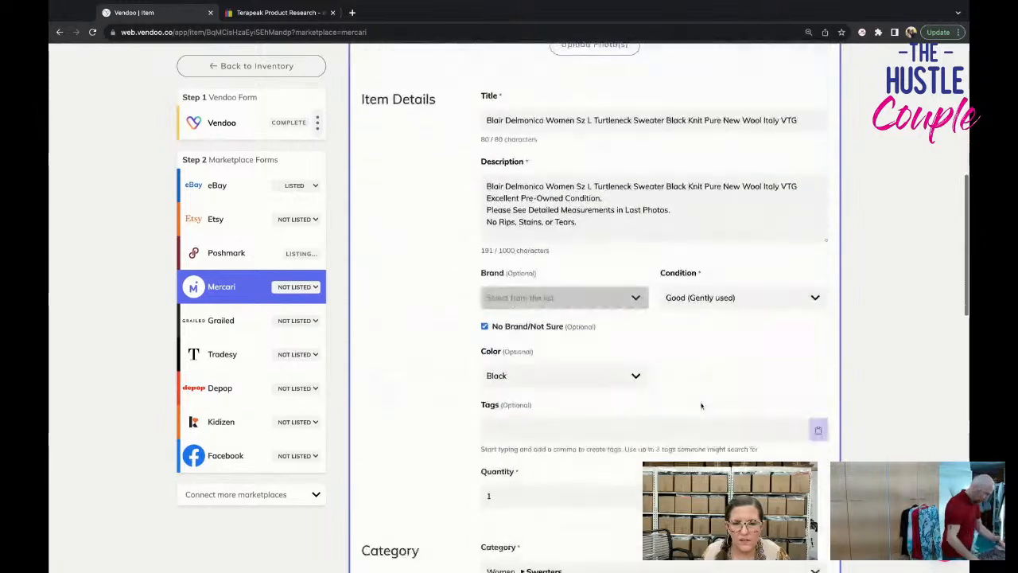
pyautogui.click(507, 285)
pyautogui.scroll(4, 509, 285)
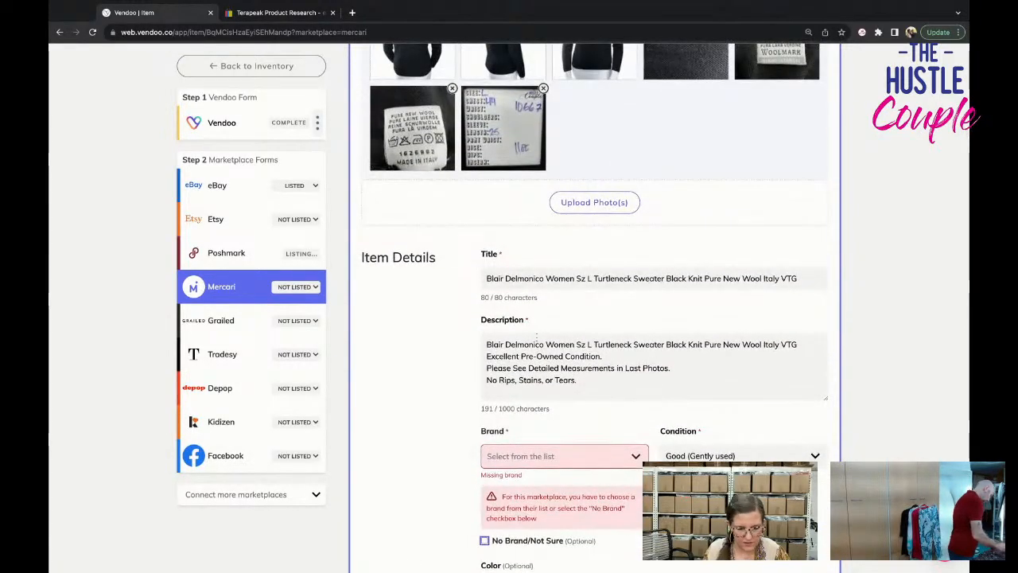
pyautogui.click(534, 454)
pyautogui.write('B')
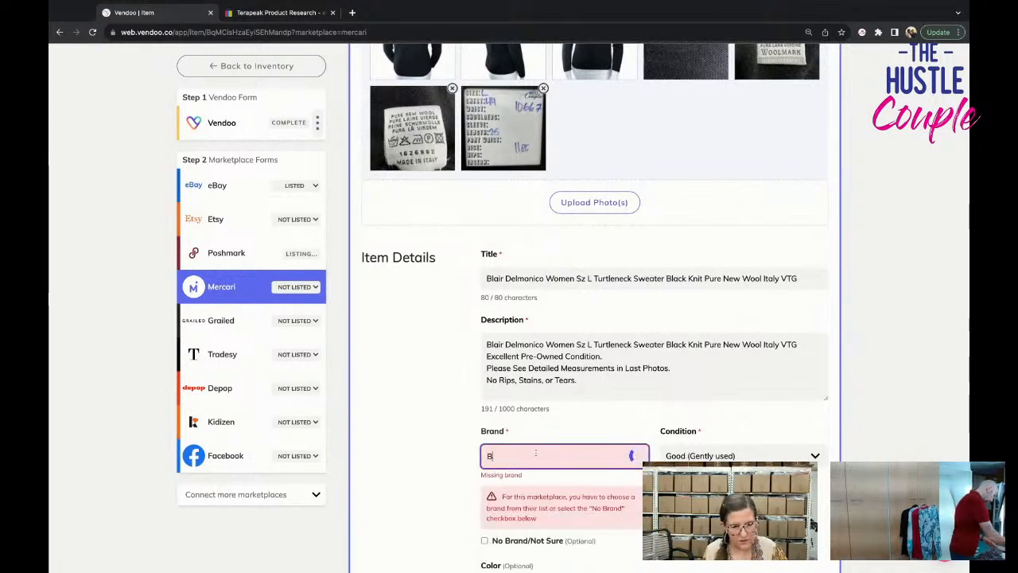
pyautogui.write('lair Delmonico')
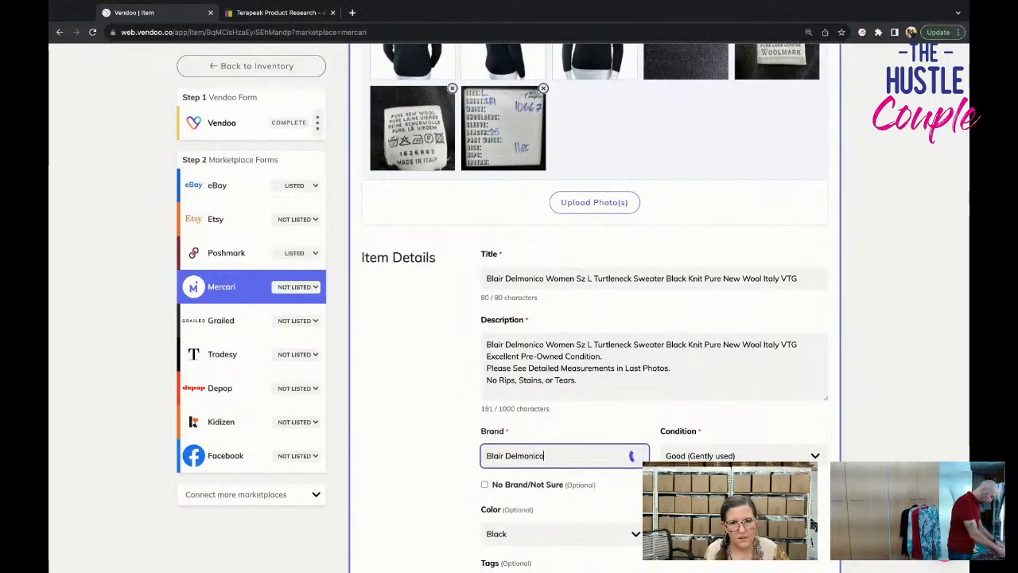
pyautogui.click(411, 450)
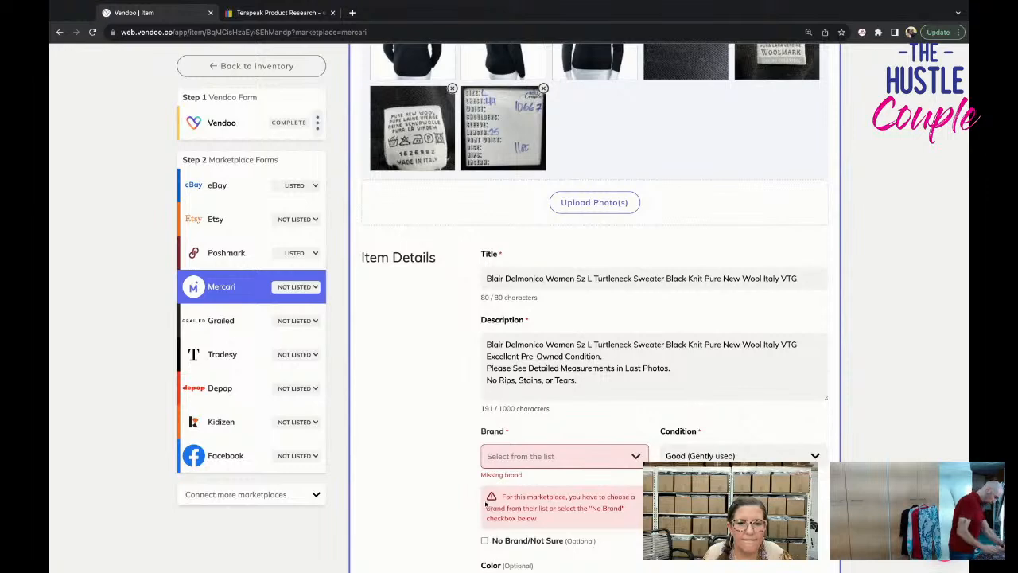
pyautogui.scroll(-1, 481, 501)
pyautogui.click(485, 506)
# Set the sweater's size to L (12-14) in the Mercari category specifics.
pyautogui.scroll(-5, 501, 503)
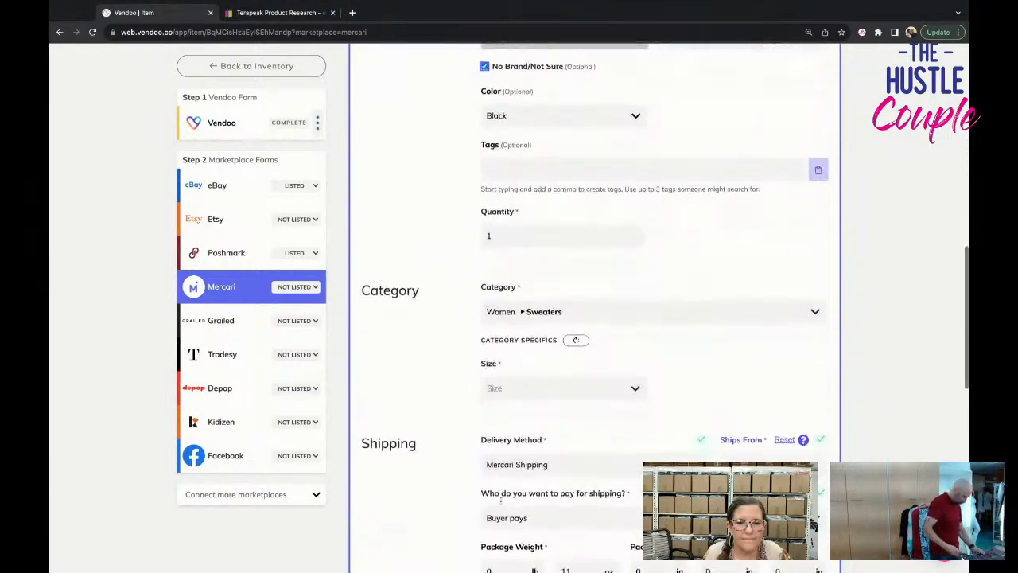
pyautogui.click(504, 389)
pyautogui.click(548, 487)
# Choose a shipping label for the sweater in the Mercari form and list it on Mercari.
pyautogui.scroll(-3, 553, 446)
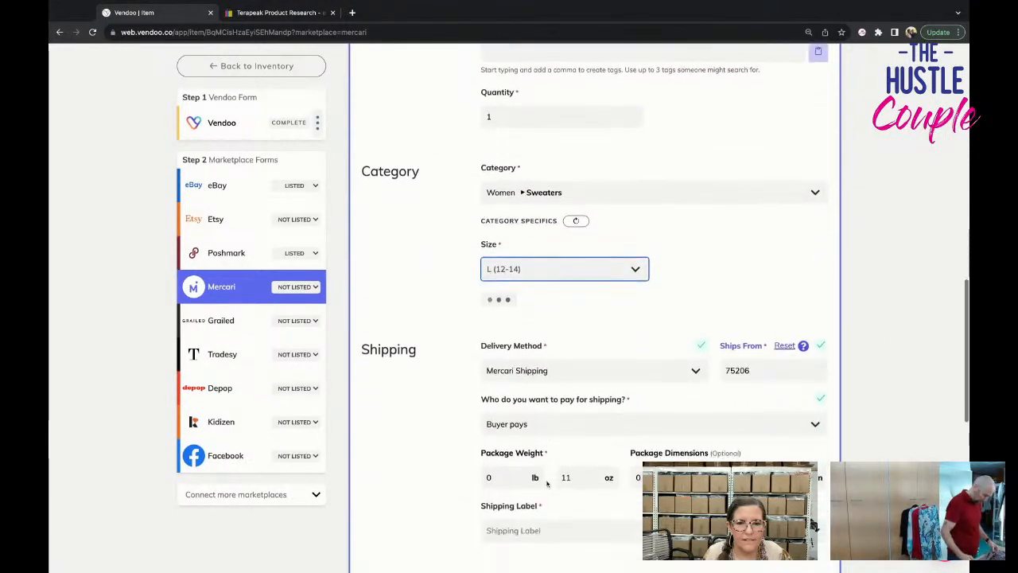
pyautogui.click(569, 385)
pyautogui.click(583, 406)
pyautogui.scroll(-5, 597, 358)
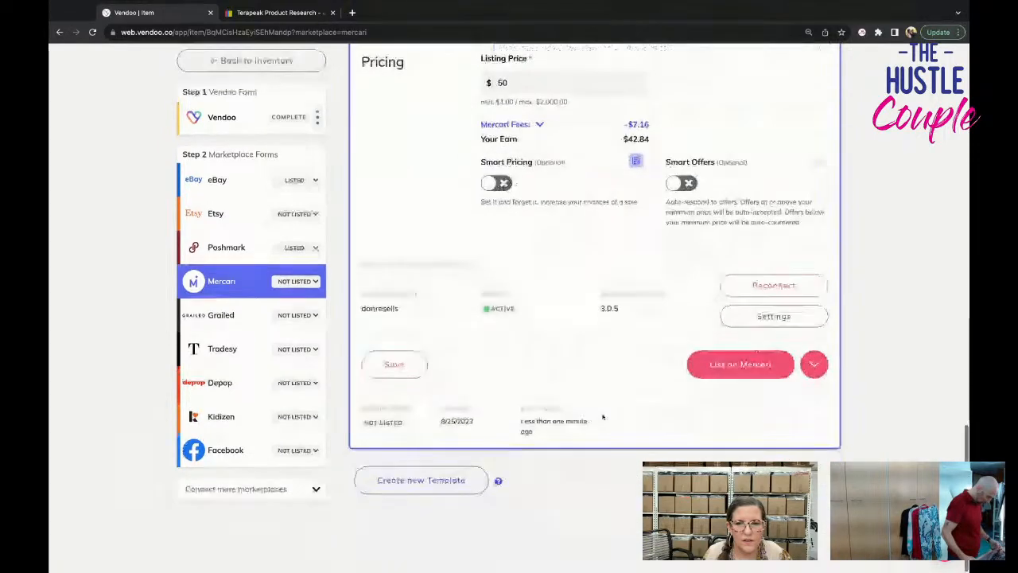
pyautogui.click(730, 369)
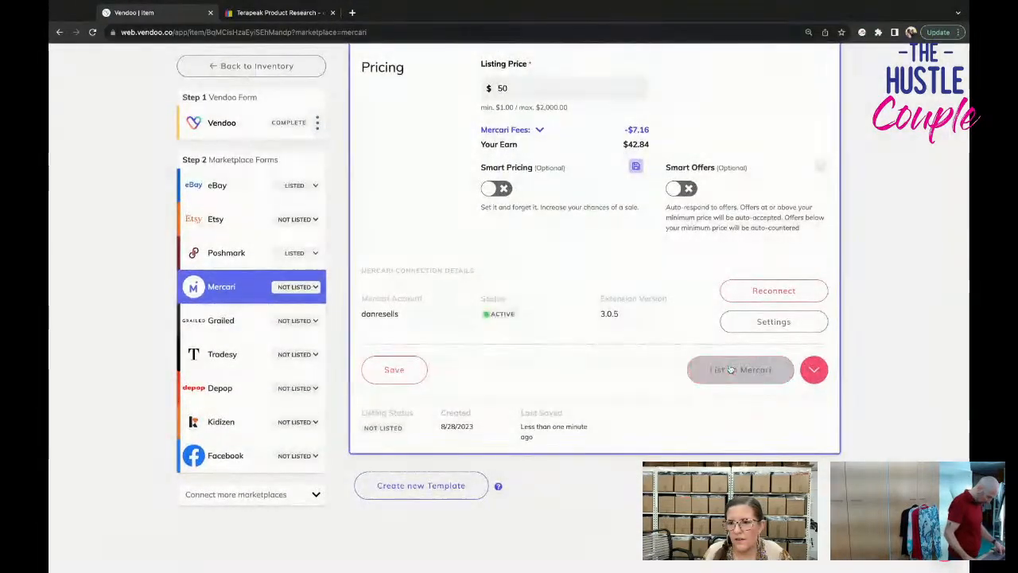
# Return to the inventory and open the draft of the blue-green leaf-patterned Womens Size Skirt.
pyautogui.click(229, 70)
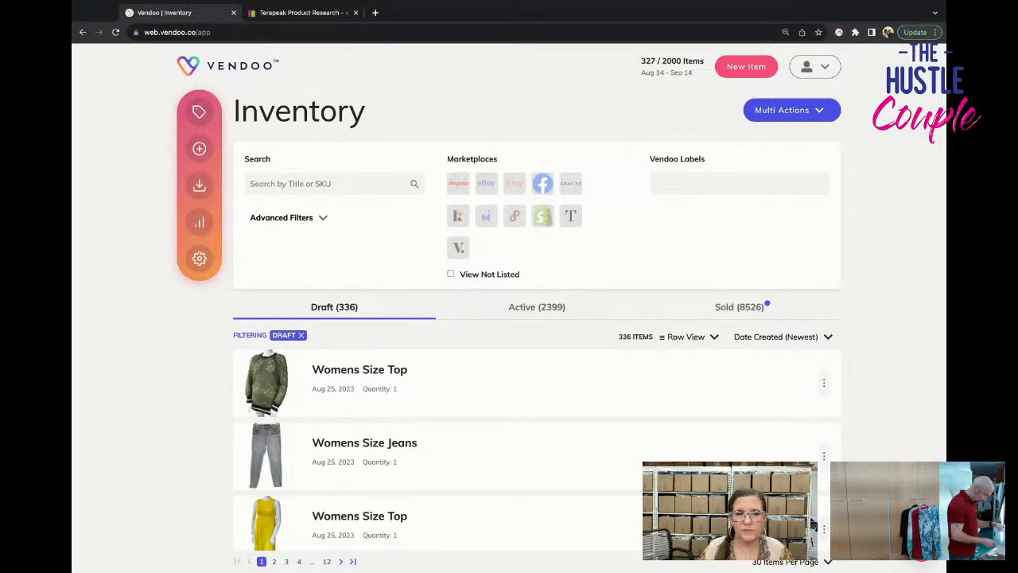
pyautogui.scroll(-10, 346, 360)
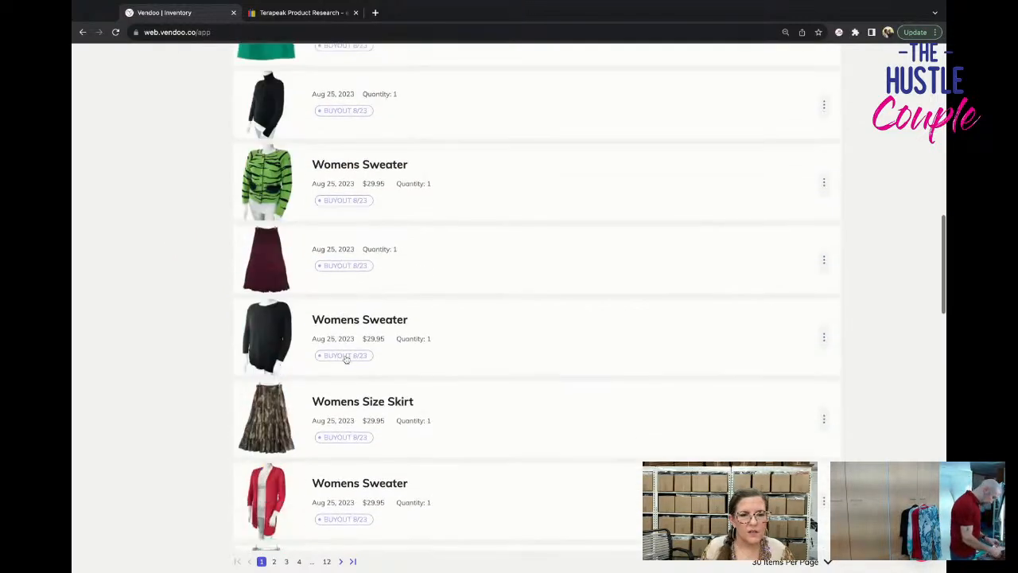
pyautogui.scroll(-4, 346, 359)
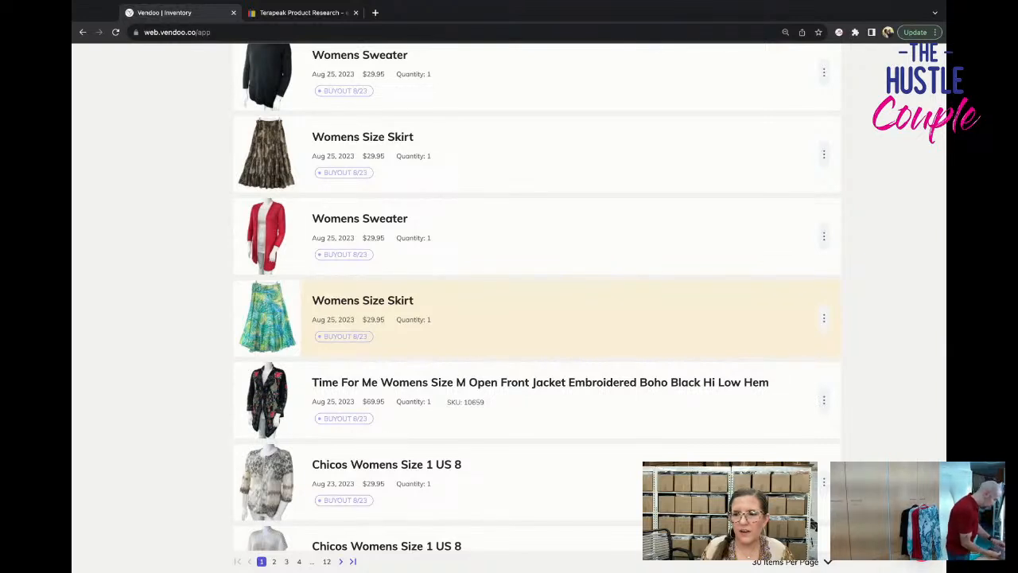
pyautogui.click(363, 342)
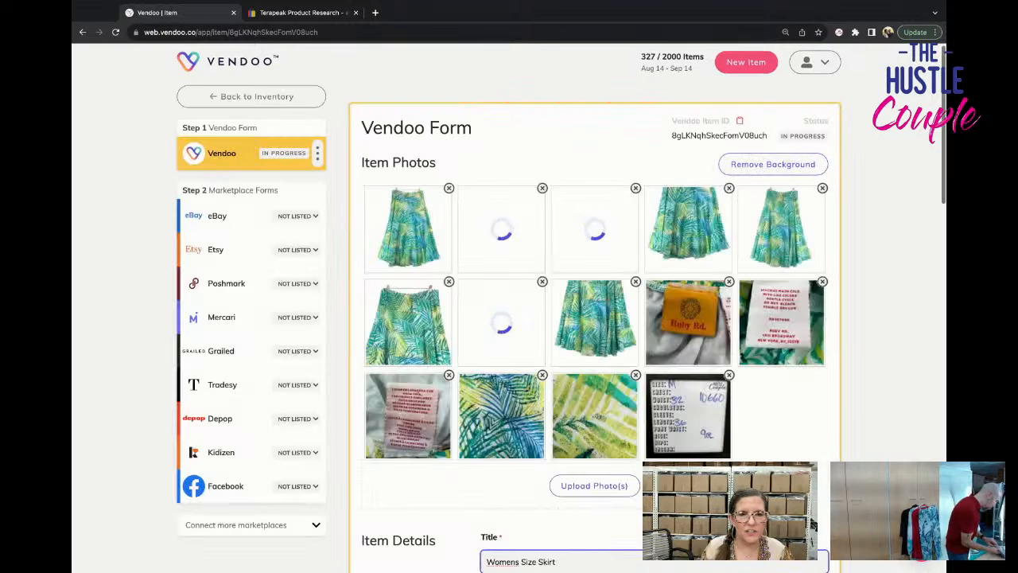
# Expand the skirt's title to "Ruby Rd Womens Size M Leaf Print Skirt Hawaiian".
pyautogui.scroll(-4, 400, 309)
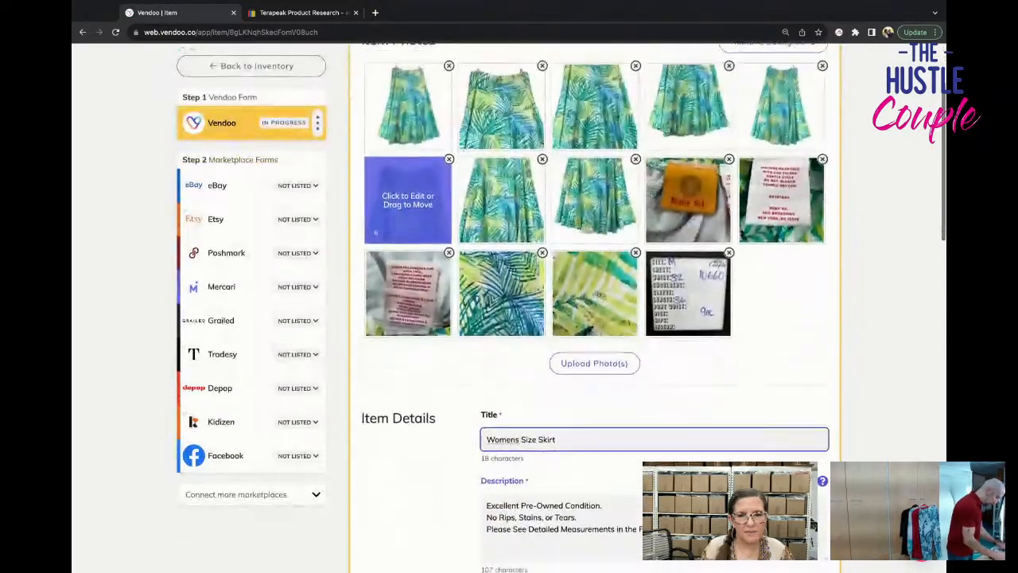
pyautogui.click(490, 423)
pyautogui.write('Ruby R')
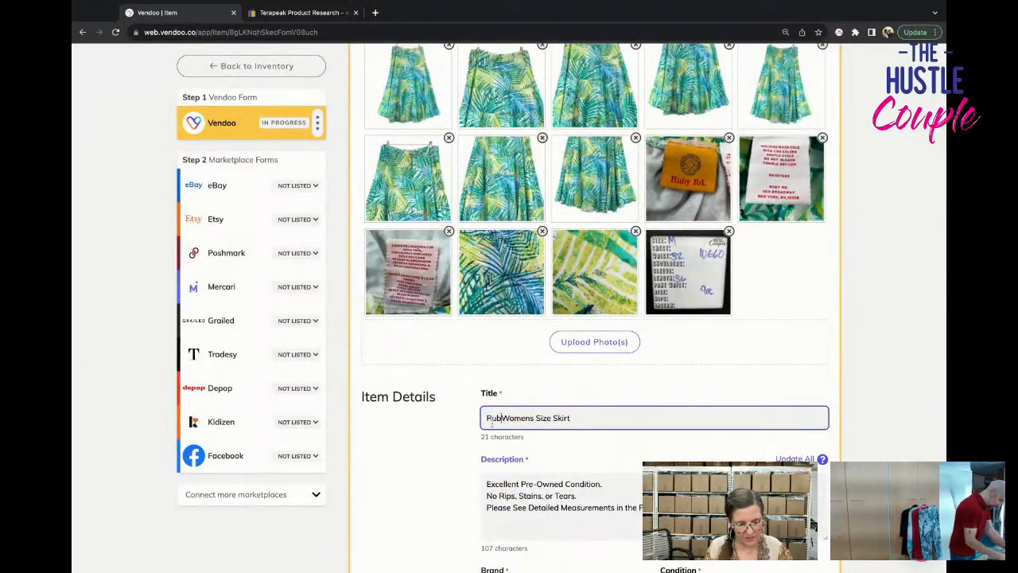
pyautogui.write('d')
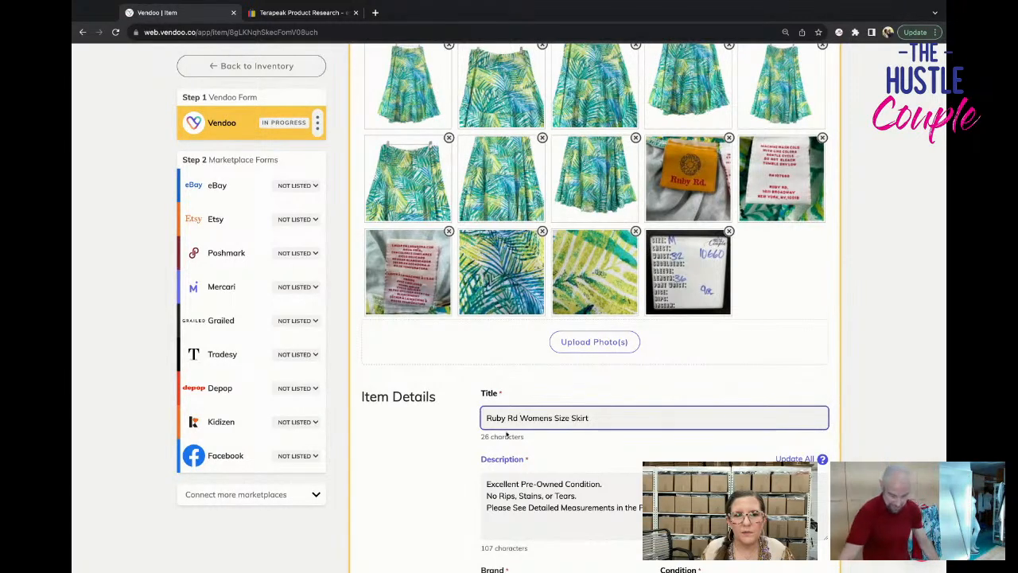
pyautogui.click(572, 418)
pyautogui.write('M ')
pyautogui.write('Leaf P')
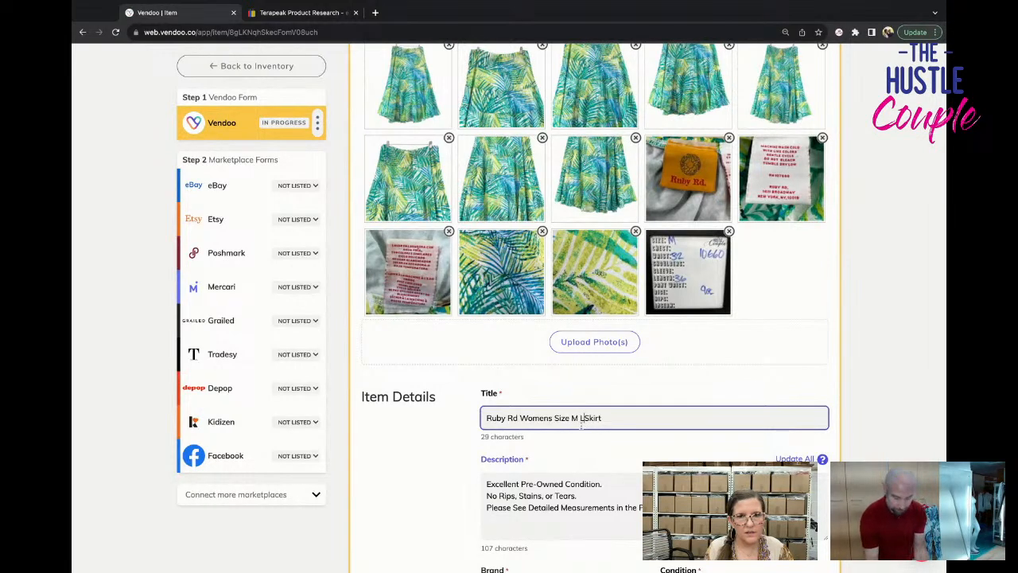
pyautogui.write('rint')
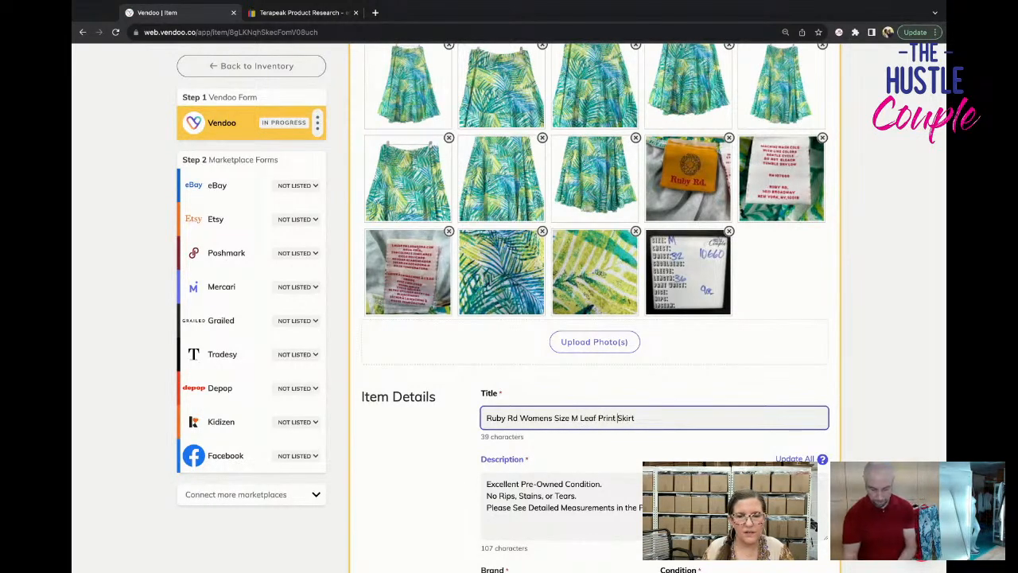
pyautogui.click(641, 418)
pyautogui.write('Hawaiian')
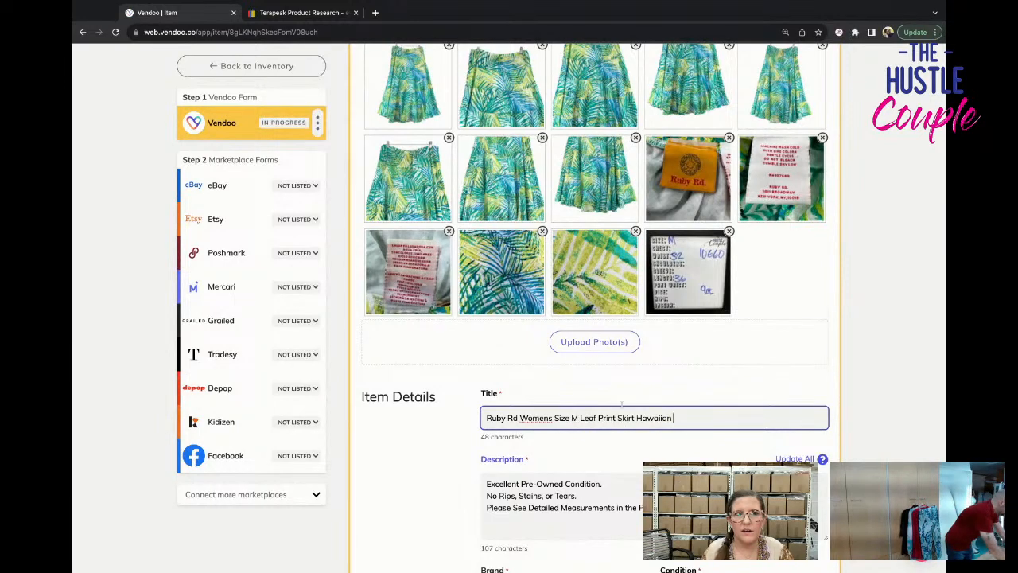
# Search Google in a new tab for "how long is a maxi skirt" and look through the results for typical lengths.
pyautogui.click(376, 12)
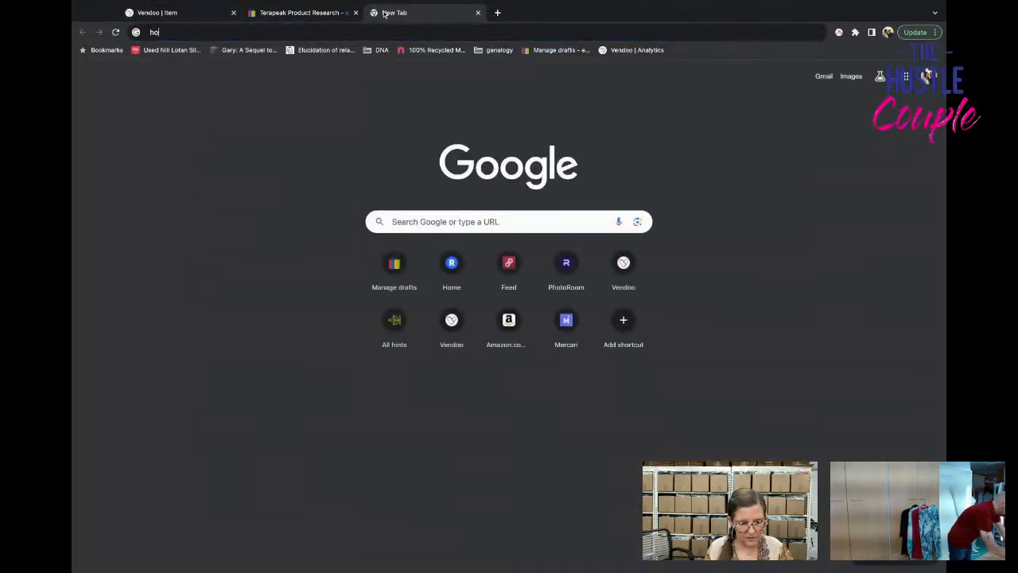
pyautogui.write('how long is a maxi sk')
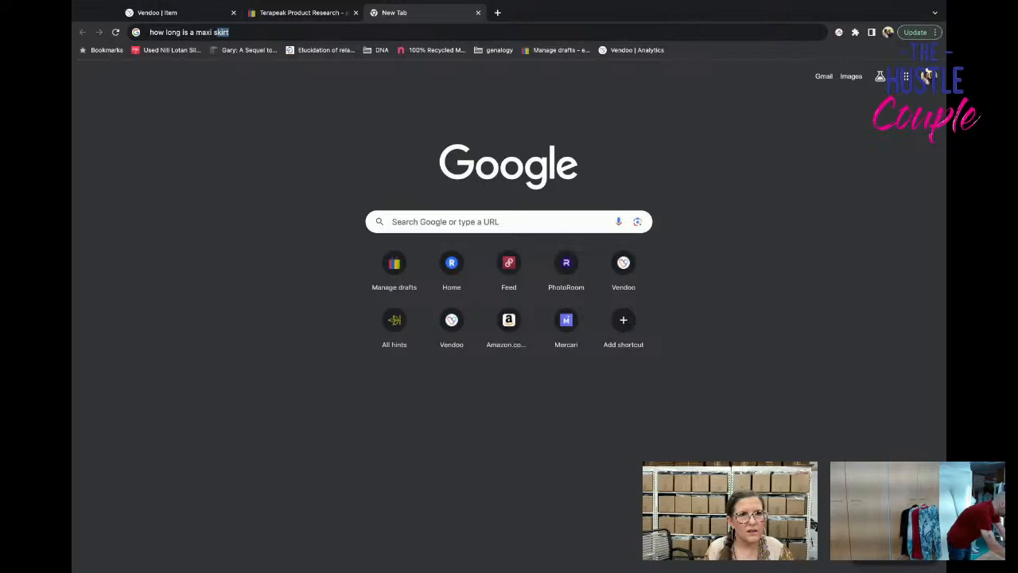
pyautogui.press('Return')
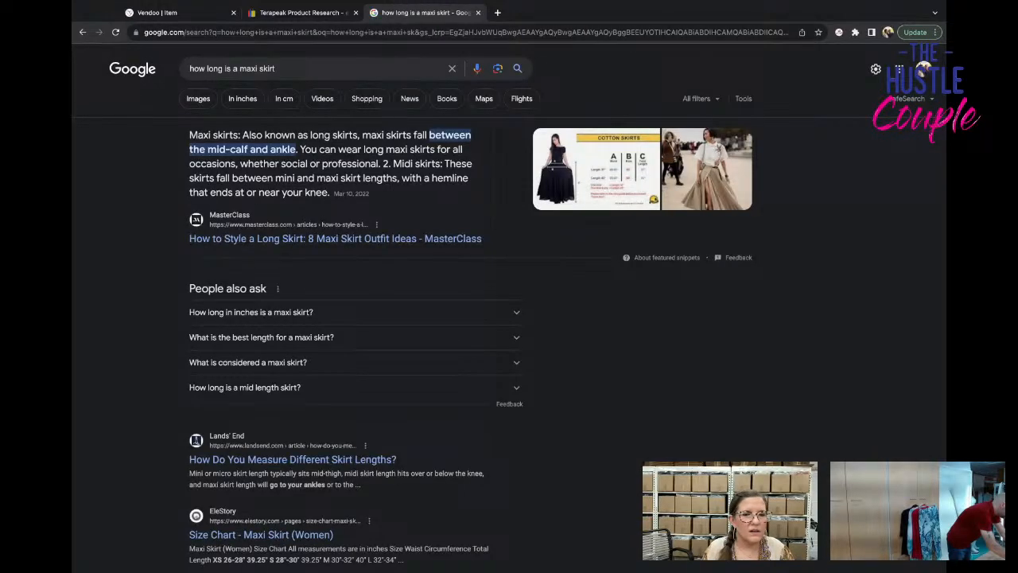
pyautogui.scroll(-3, 256, 419)
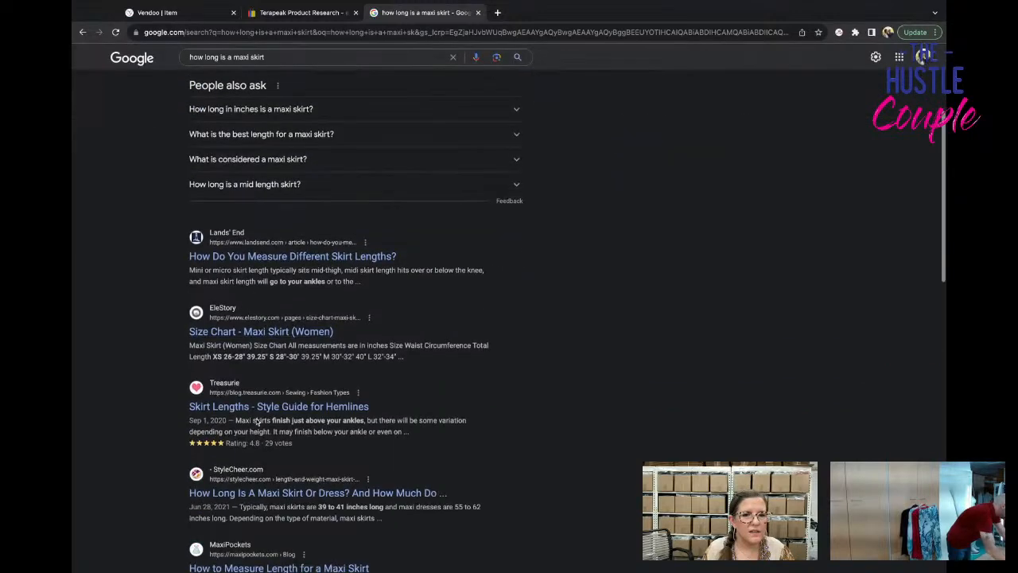
pyautogui.scroll(-1, 256, 422)
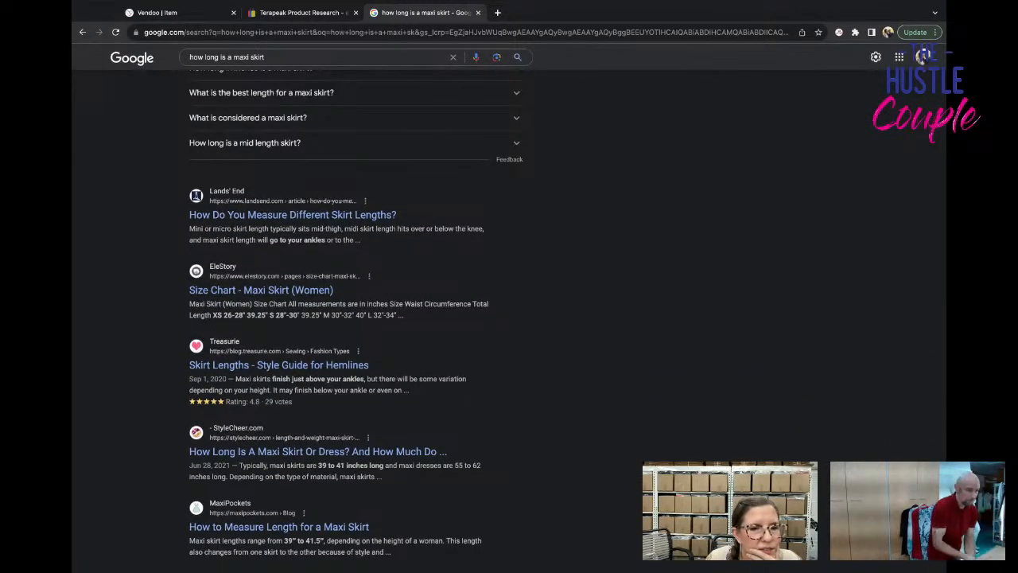
pyautogui.scroll(-1, 256, 419)
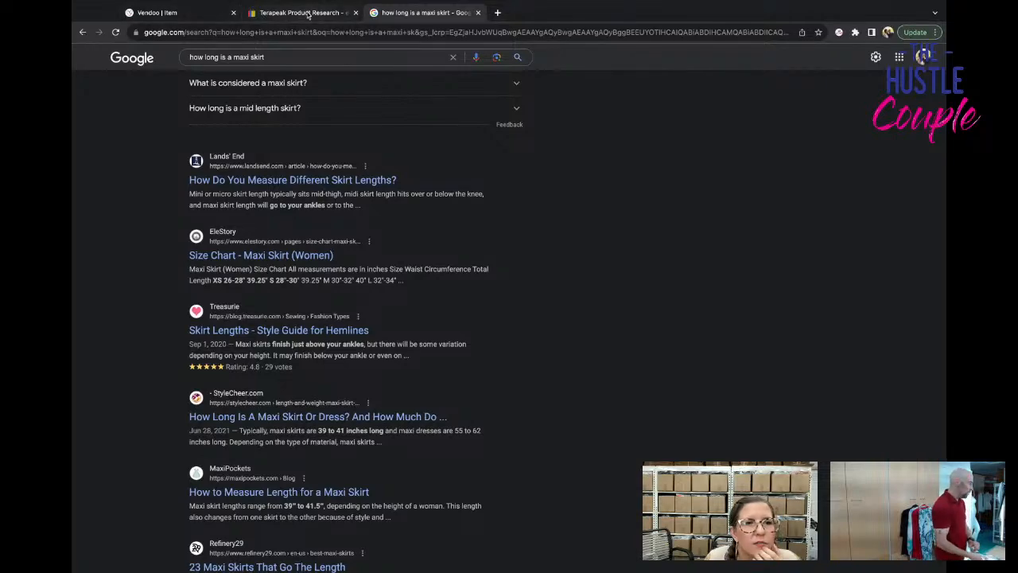
# Return to the Vendoo item and extend the title after "Hawaiian" with "Midi Skirt Full A Line Vacation".
pyautogui.click(199, 17)
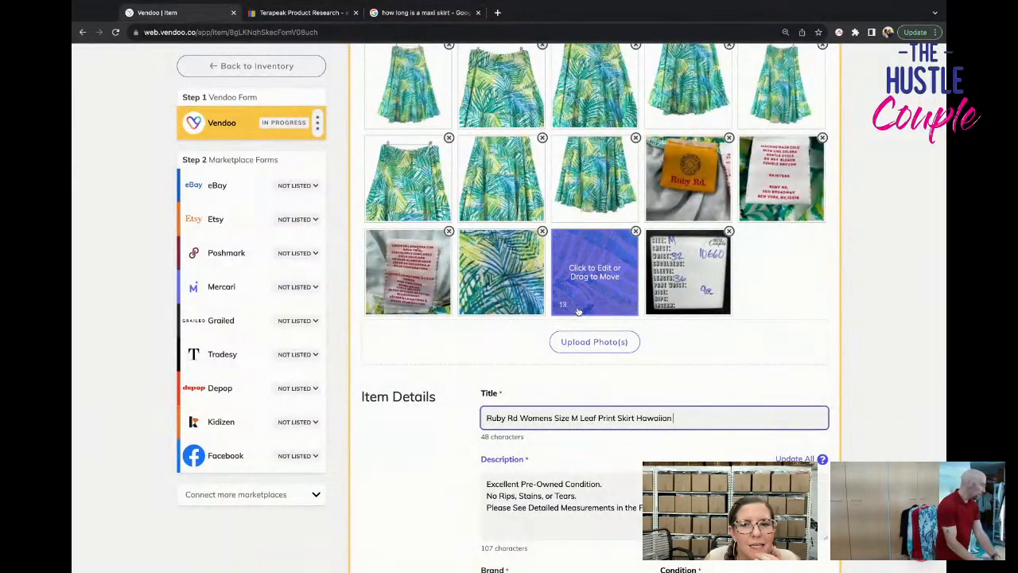
pyautogui.scroll(2, 578, 311)
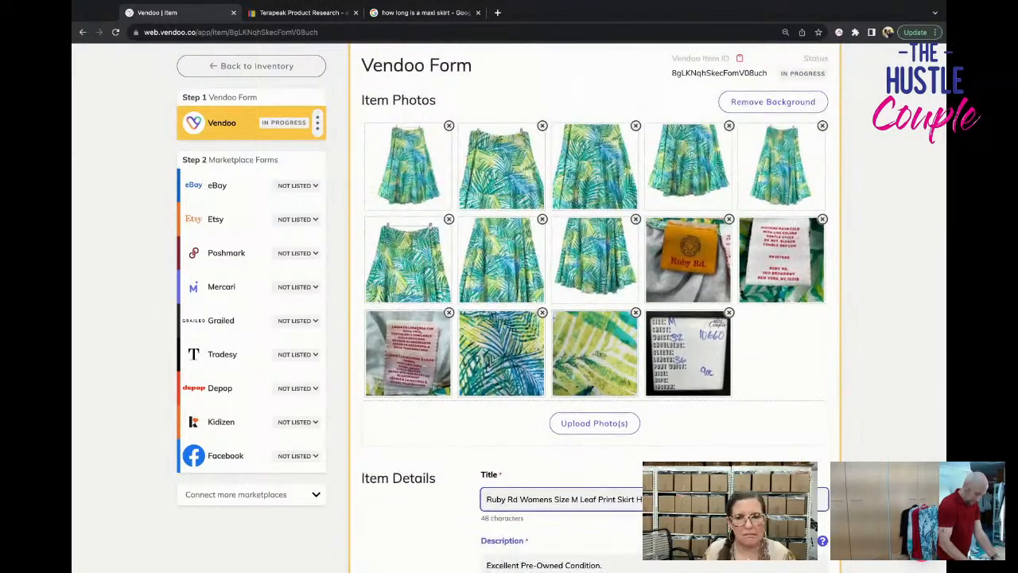
pyautogui.write('Maxi ')
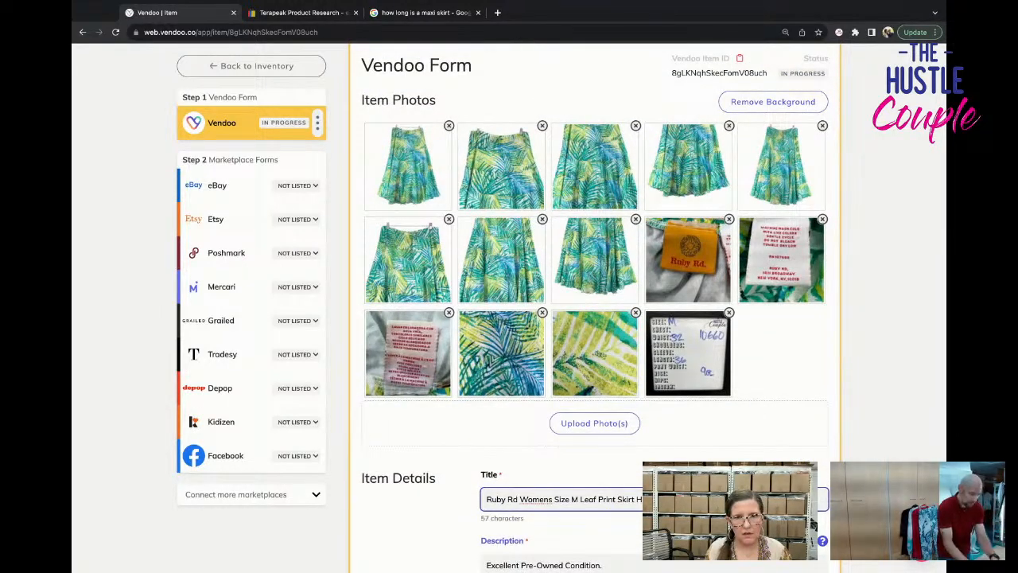
pyautogui.write('ach')
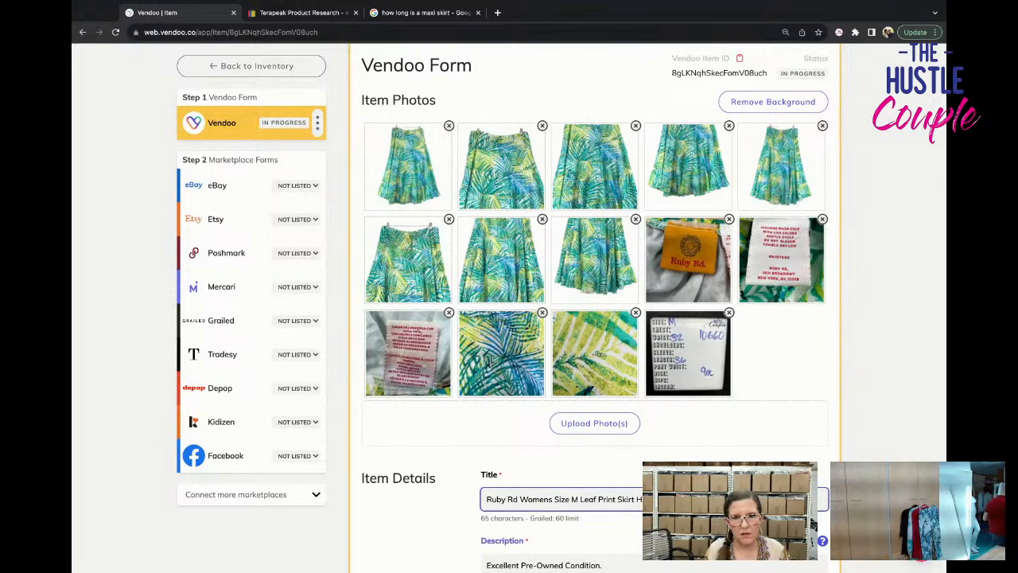
pyautogui.write('ion')
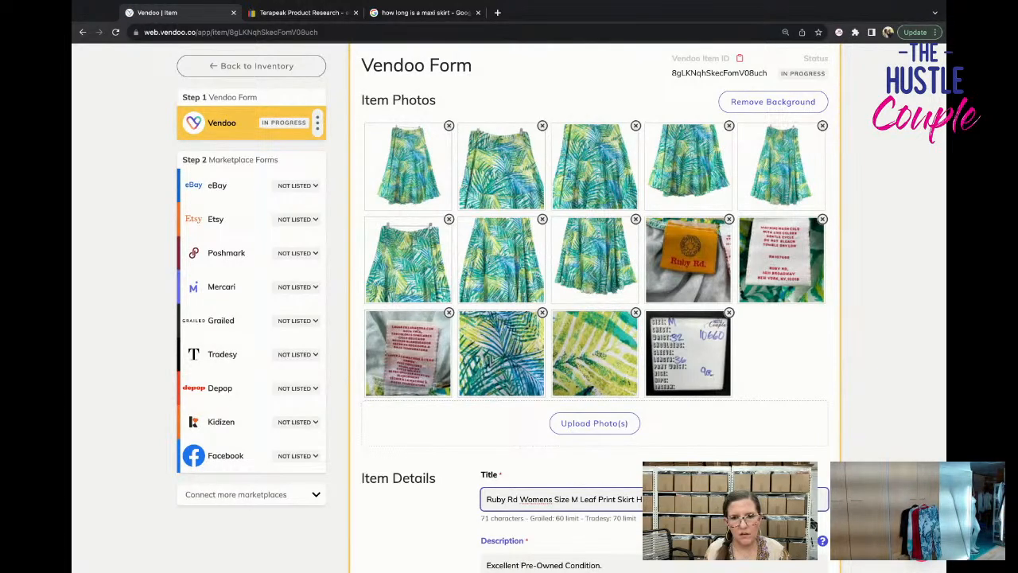
pyautogui.press('BackSpace')
pyautogui.write('tion Maxi')
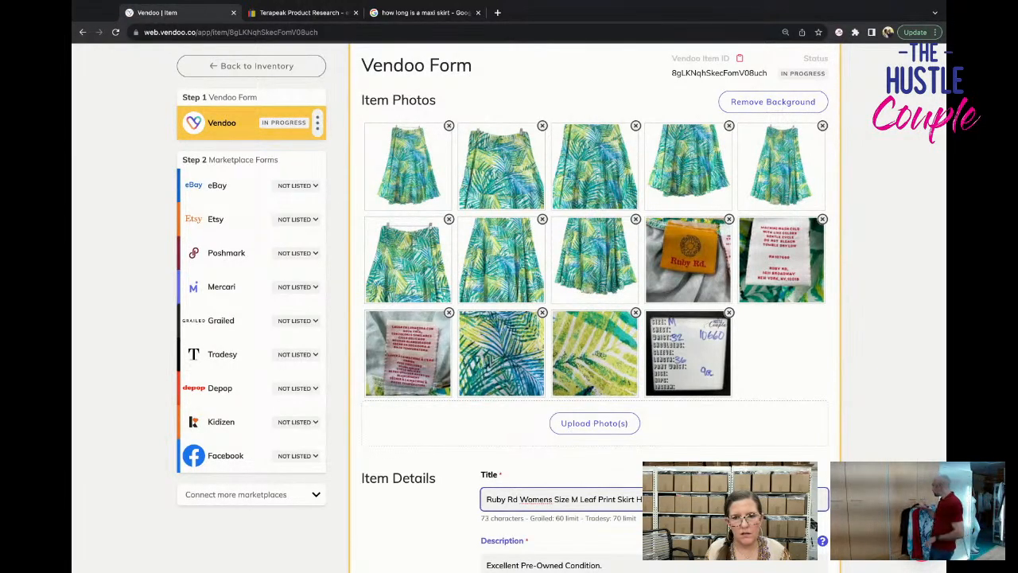
pyautogui.write('ise')
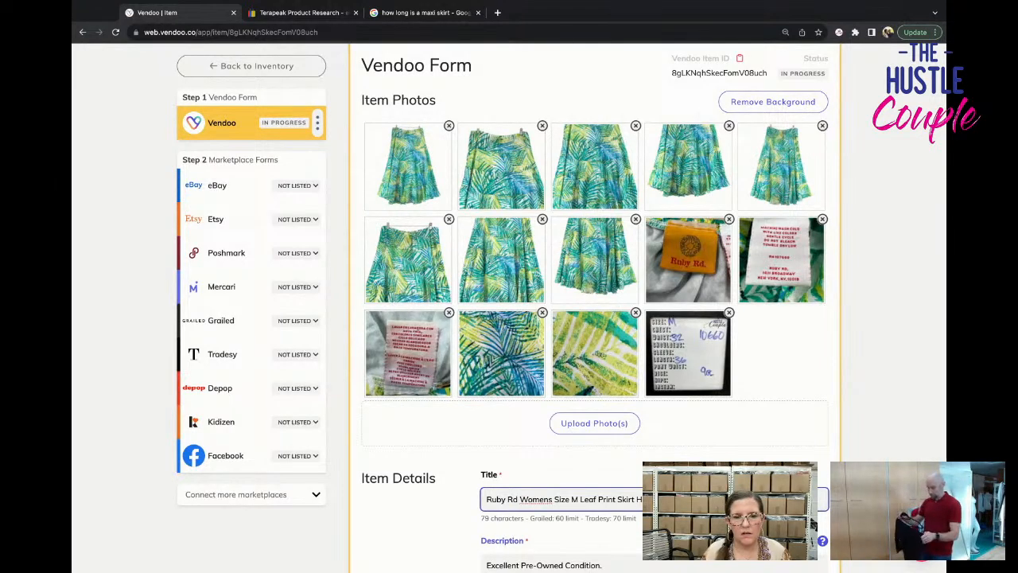
pyautogui.scroll(-1, 677, 431)
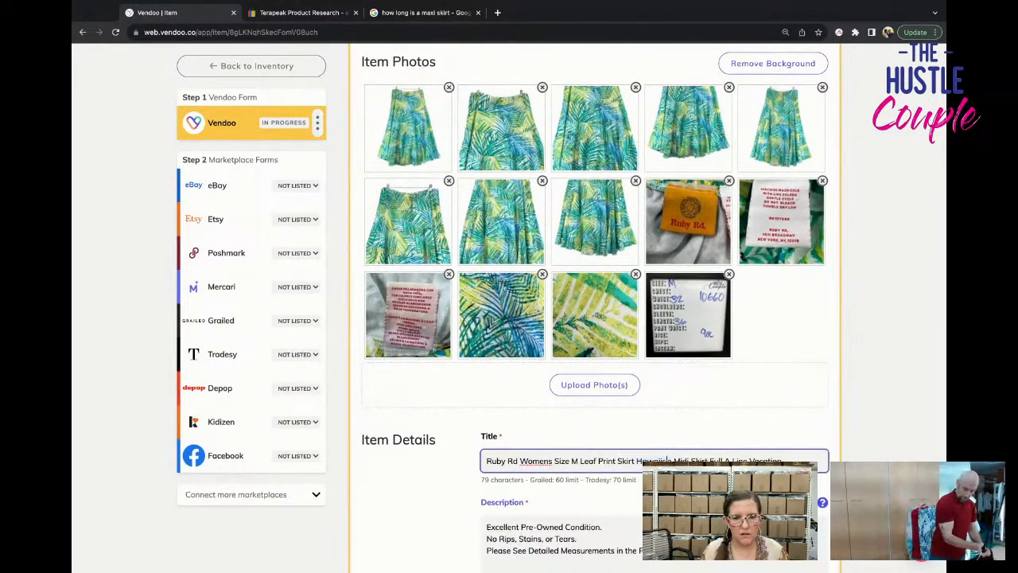
pyautogui.scroll(-2, 654, 308)
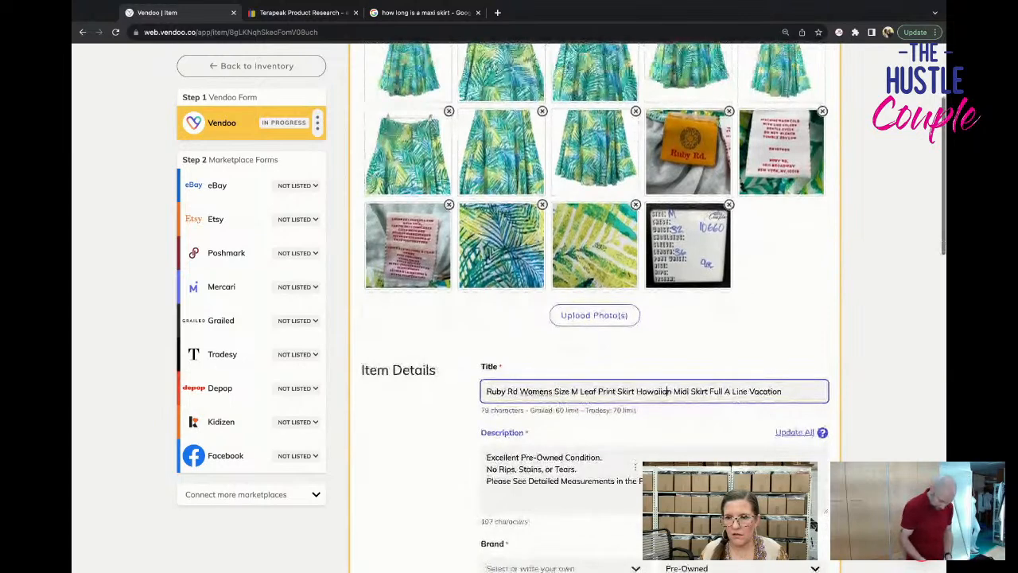
pyautogui.scroll(-2, 485, 386)
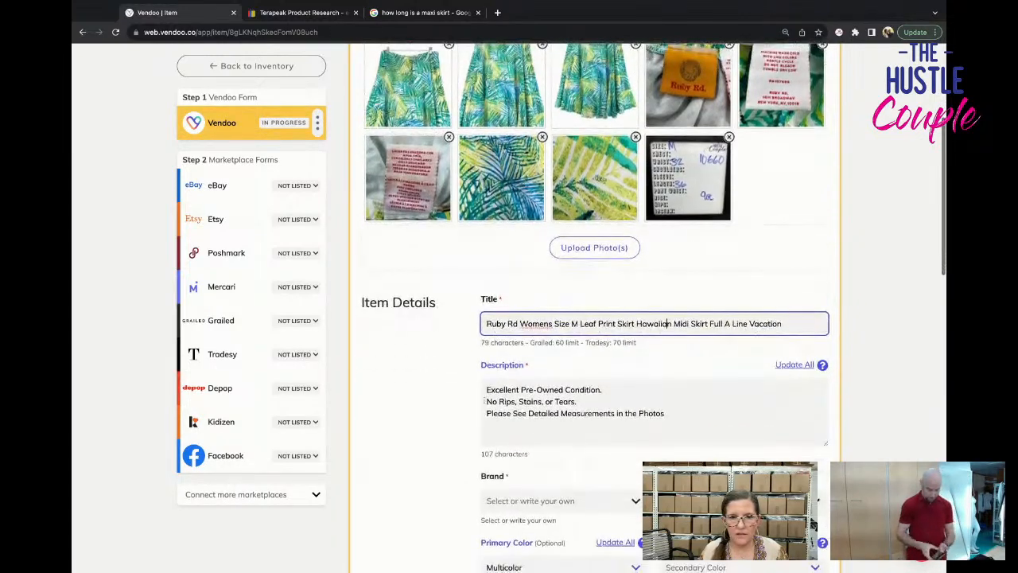
# Paste the previously copied Blair Delmonico sweater title as a new first line of the description.
pyautogui.click(485, 389)
pyautogui.press('Return')
pyautogui.write('Blair Delmonico Women Sz L Turtleneck Sweater Black Knit Pure New Wool Italy VTG')
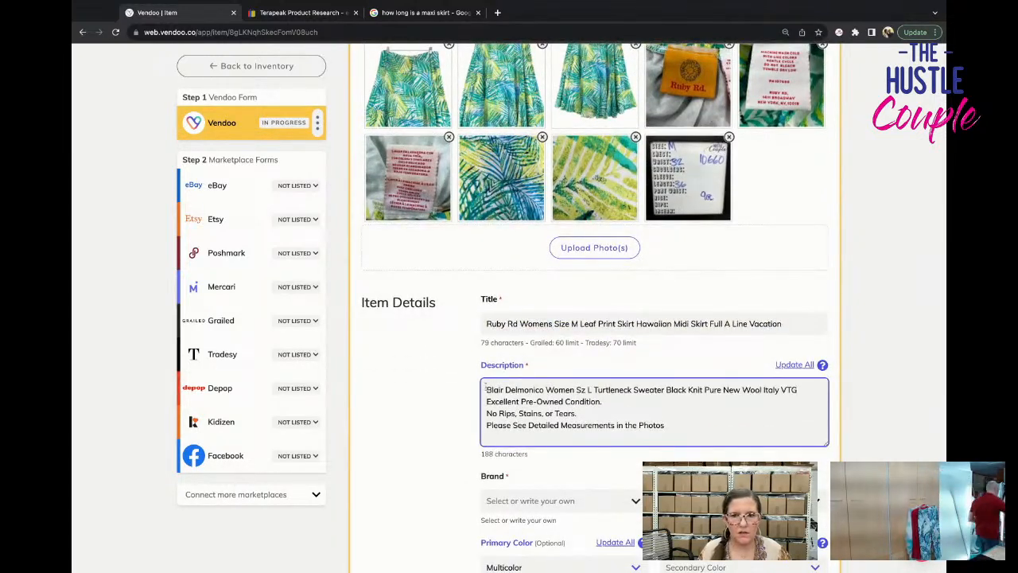
pyautogui.scroll(-1, 518, 453)
pyautogui.click(518, 453)
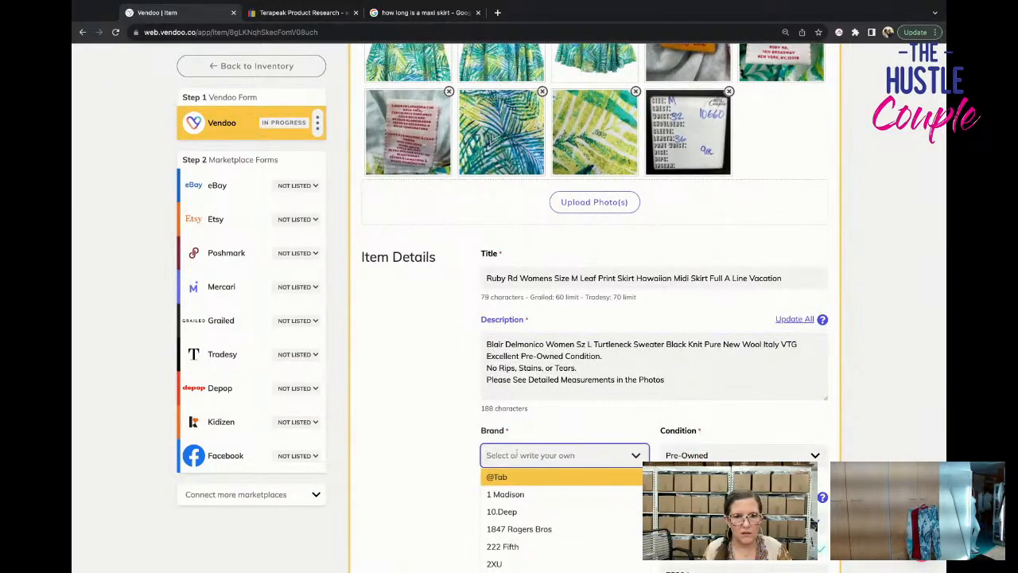
pyautogui.write('B')
pyautogui.press('BackSpace')
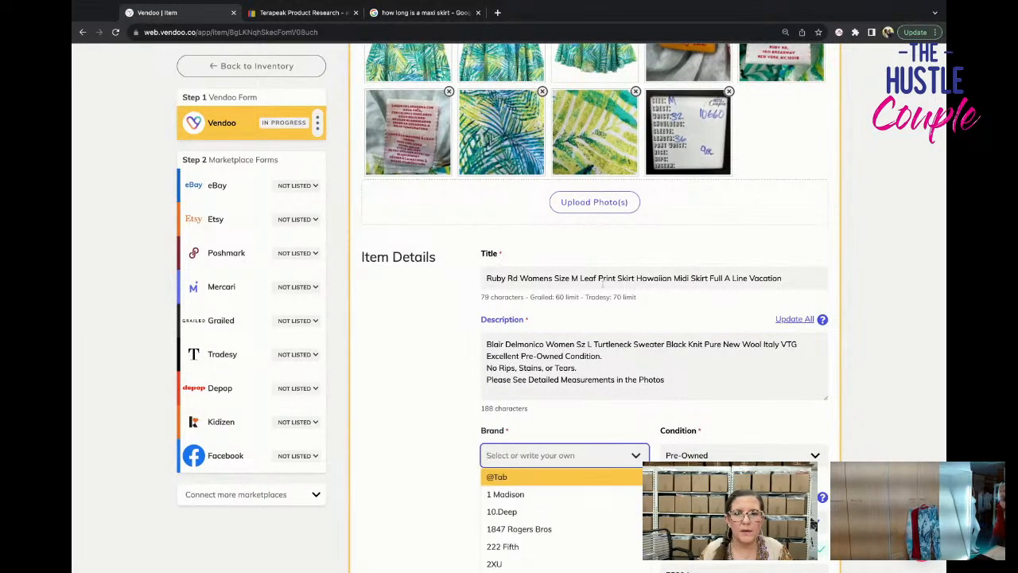
# Copy the skirt's full title and replace the first line of the description with it.
pyautogui.tripleClick(604, 278)
pyautogui.hotkey('ctrl', 'c')
pyautogui.click(606, 343)
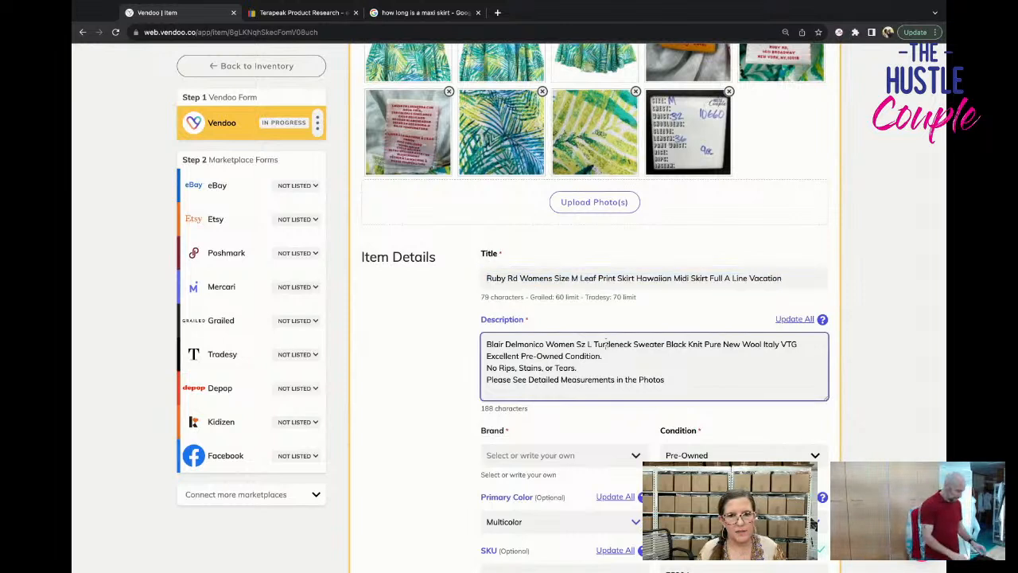
pyautogui.tripleClick(606, 343)
pyautogui.hotkey('ctrl', 'v')
pyautogui.press('Return')
# Set the skirt's brand to Ruby Rd. and enter 10660 as the SKU.
pyautogui.click(582, 451)
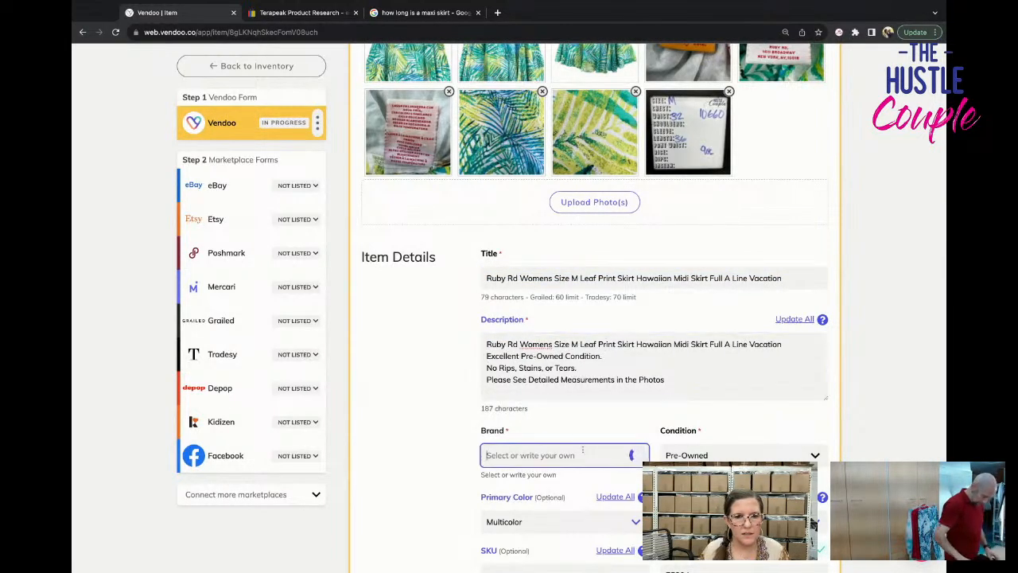
pyautogui.write('ruby rd')
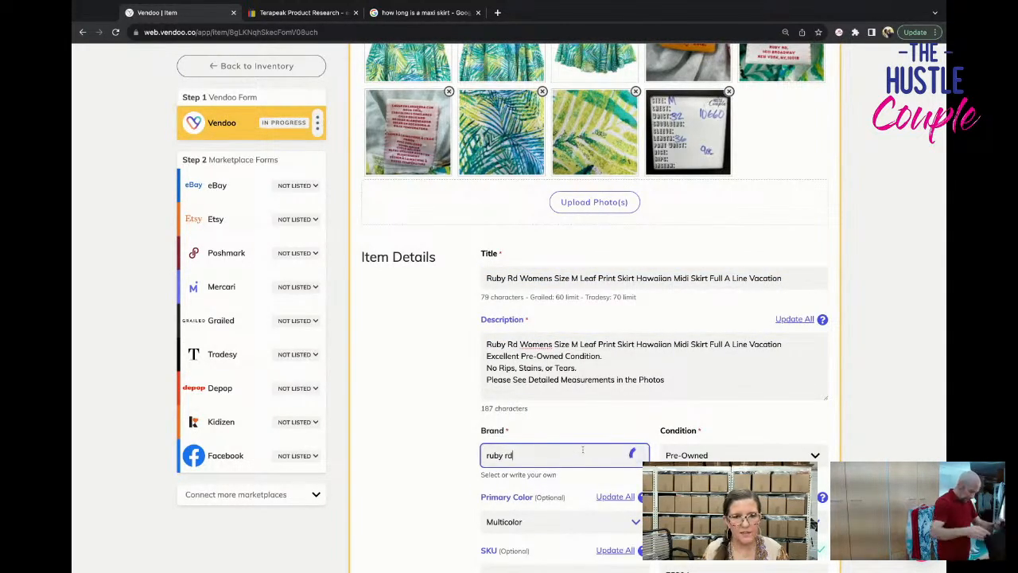
pyautogui.click(581, 494)
pyautogui.scroll(-2, 581, 494)
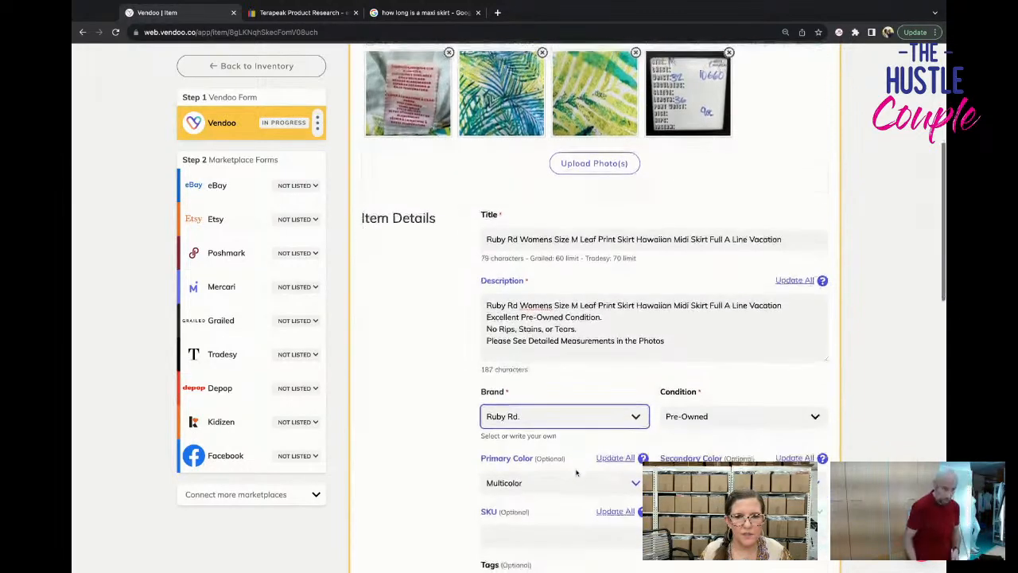
pyautogui.scroll(-1, 574, 469)
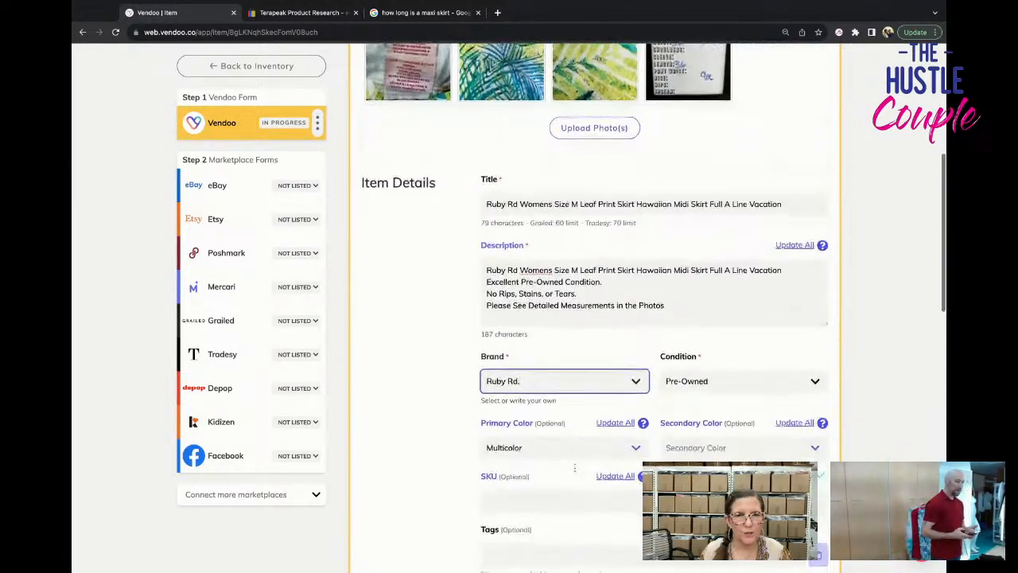
pyautogui.click(561, 508)
pyautogui.write('10660')
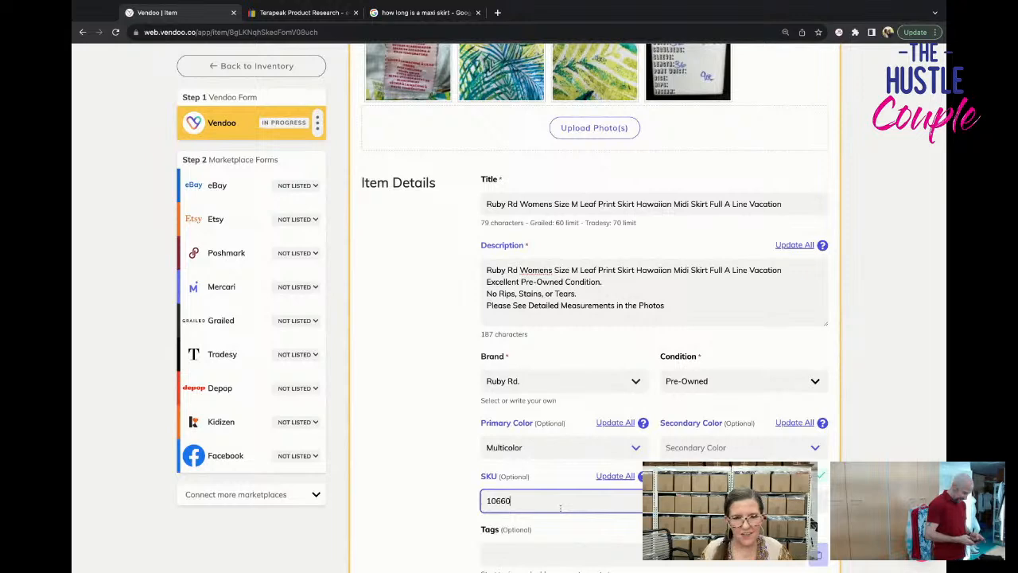
# Set the package weight to 9 oz and save the skirt's Vendoo form.
pyautogui.scroll(2, 582, 376)
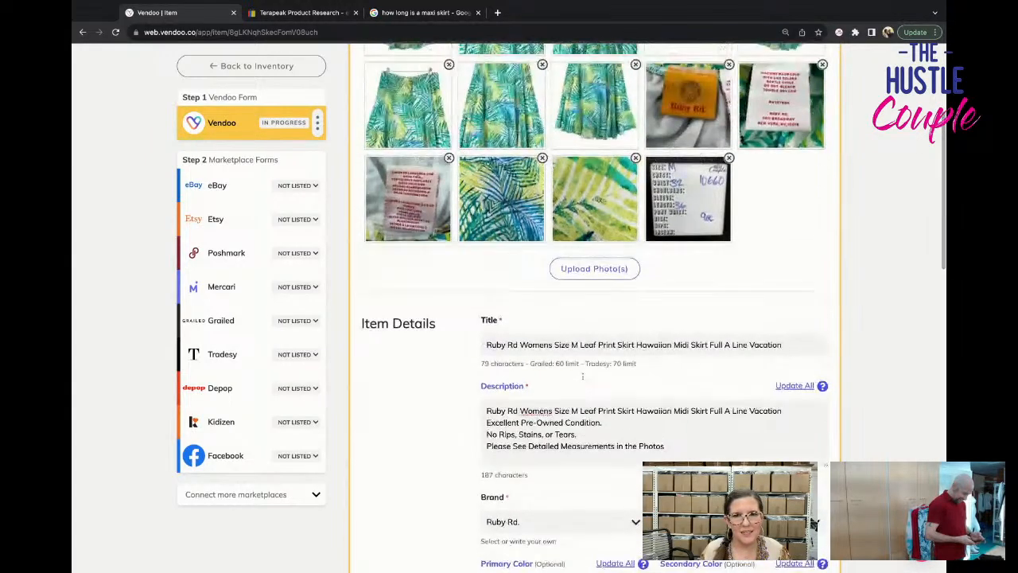
pyautogui.scroll(-6, 582, 376)
pyautogui.scroll(-5, 582, 374)
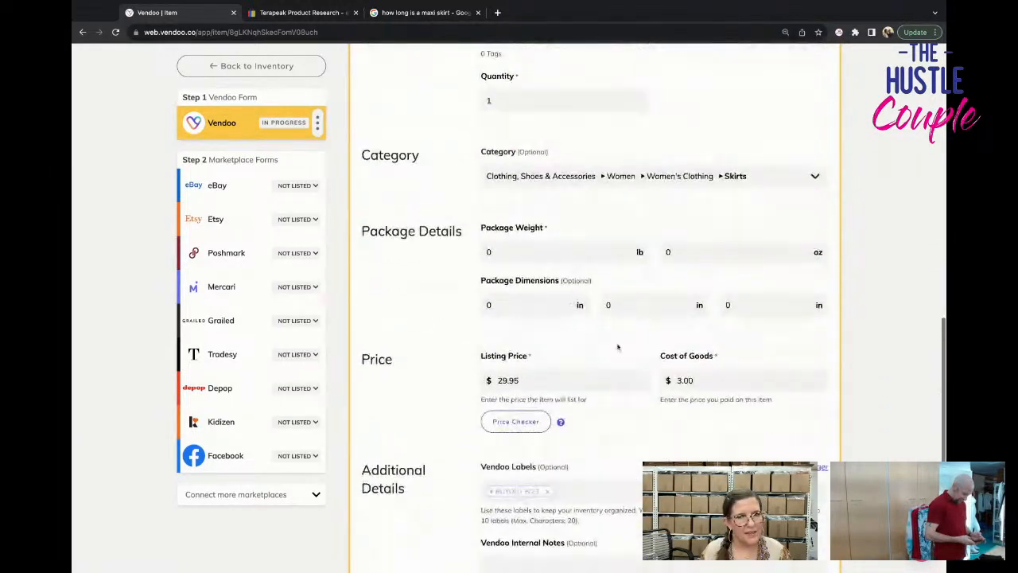
pyautogui.click(666, 251)
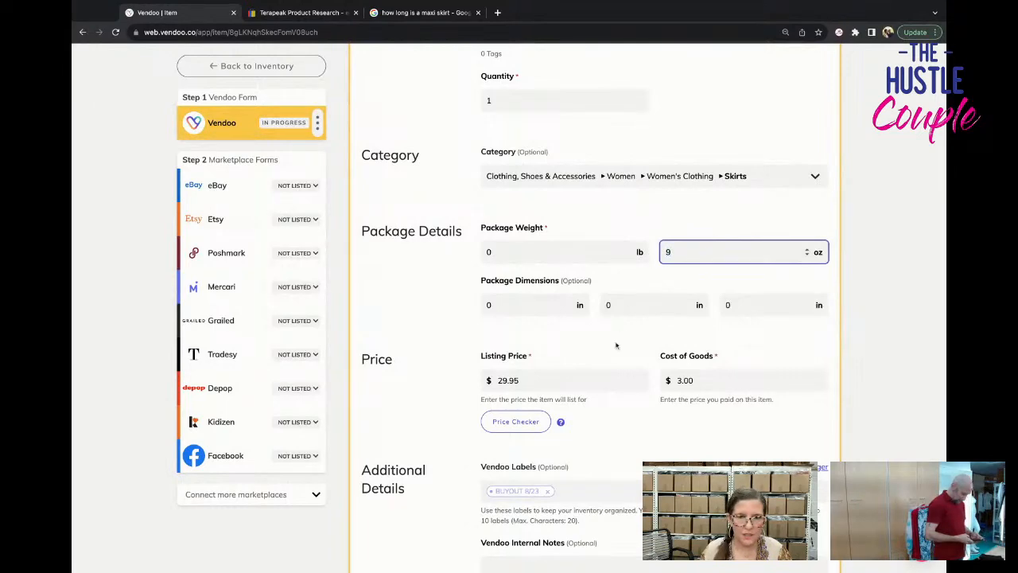
pyautogui.write('9')
pyautogui.scroll(-3, 617, 345)
pyautogui.click(385, 459)
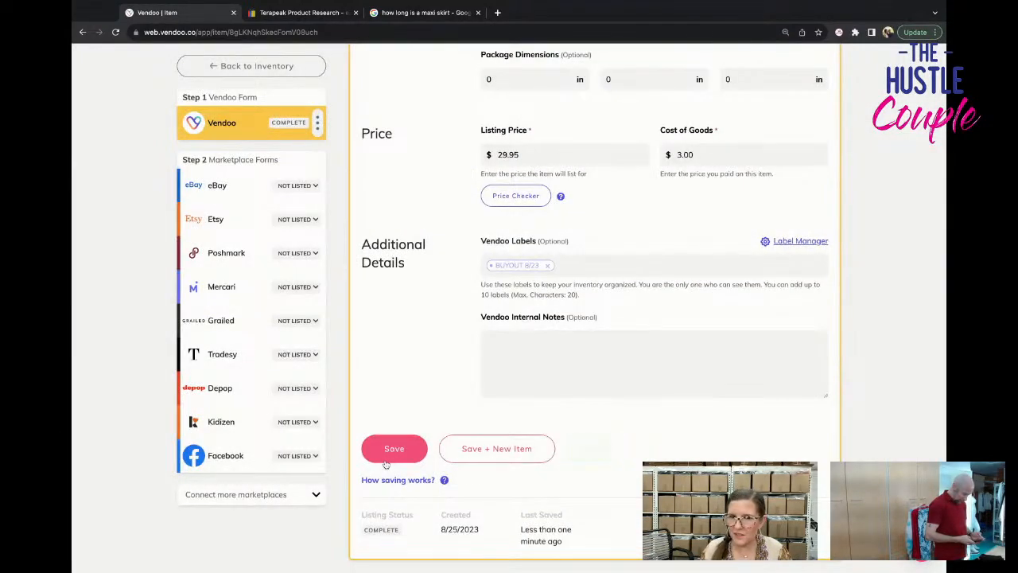
# Open the skirt's eBay form and review its photos, title and description.
pyautogui.click(216, 185)
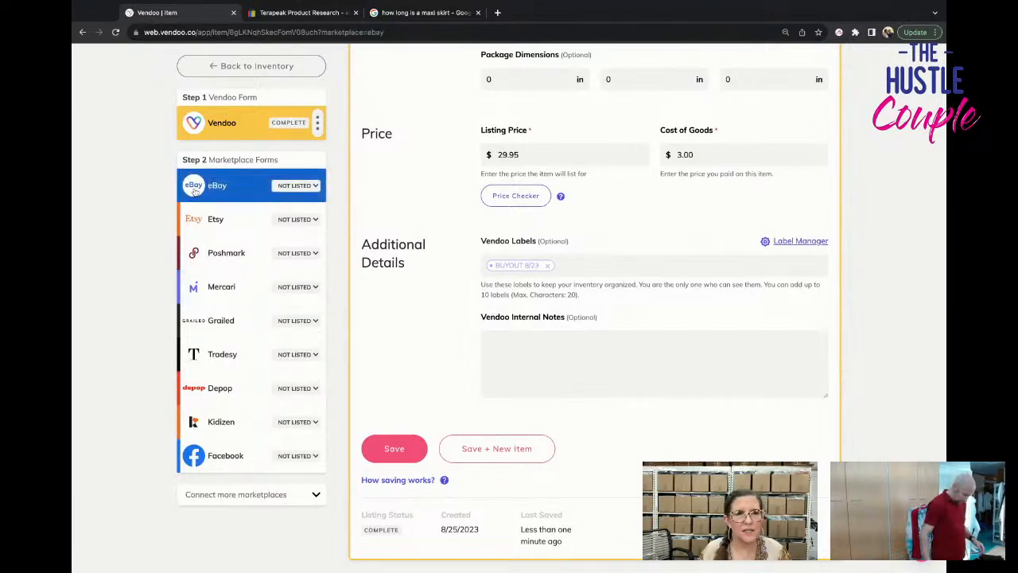
pyautogui.moveTo(411, 237); pyautogui.dragTo(595, 295)
pyautogui.scroll(-2, 618, 341)
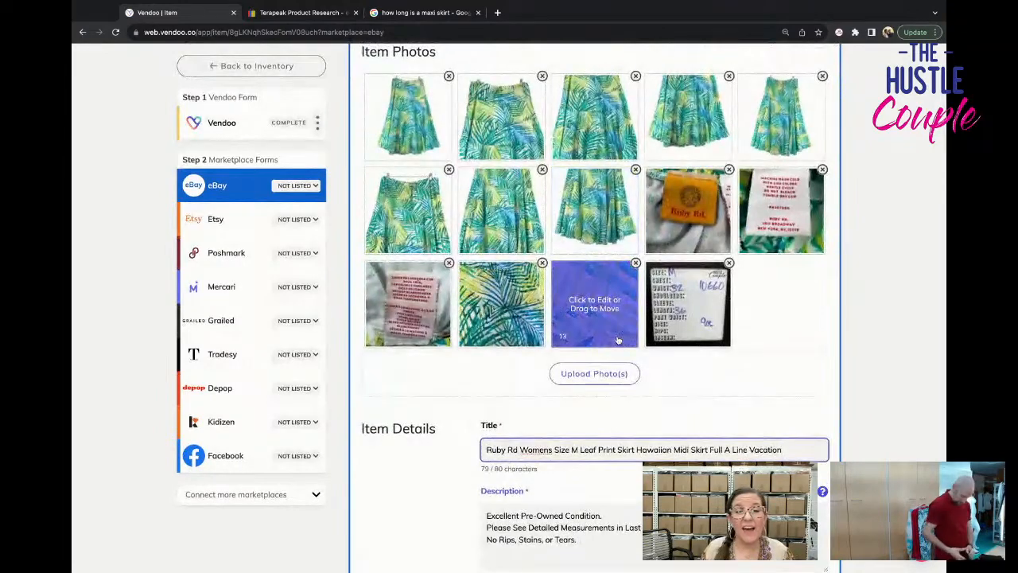
pyautogui.scroll(-1, 618, 340)
pyautogui.scroll(-2, 618, 341)
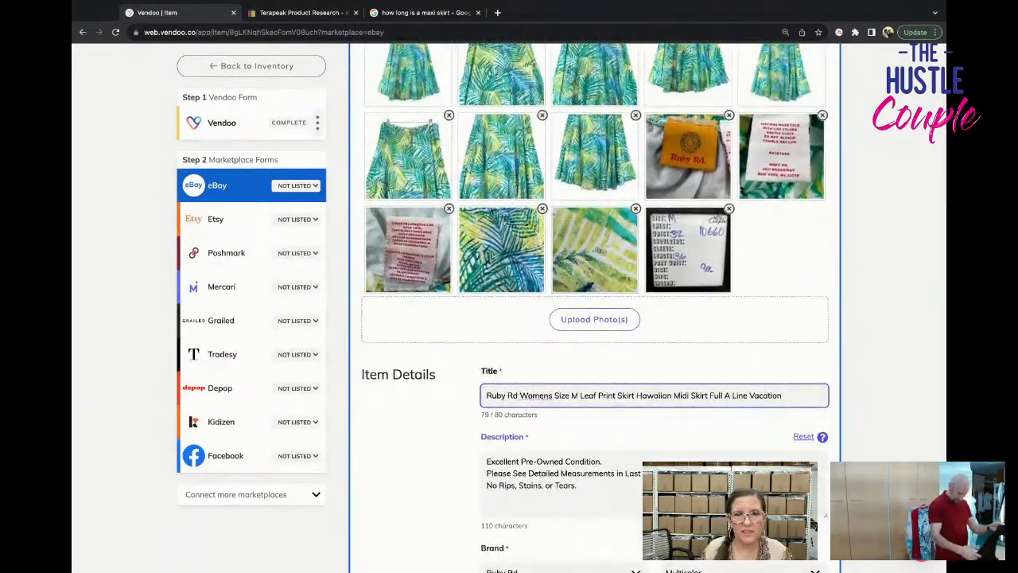
pyautogui.scroll(-1, 458, 259)
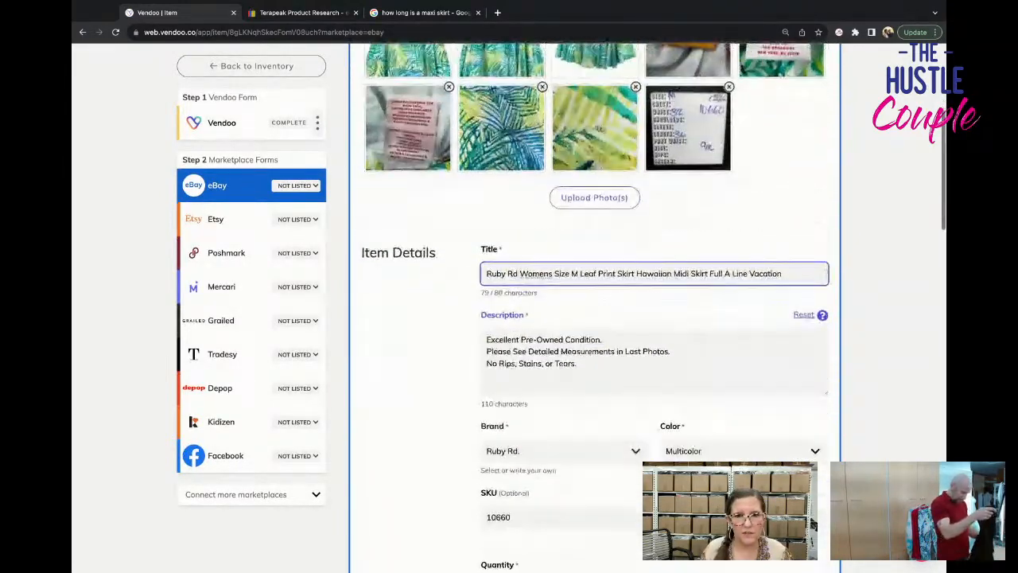
# Return to the skirt's Vendoo form and apply its description to all marketplace forms.
pyautogui.click(239, 127)
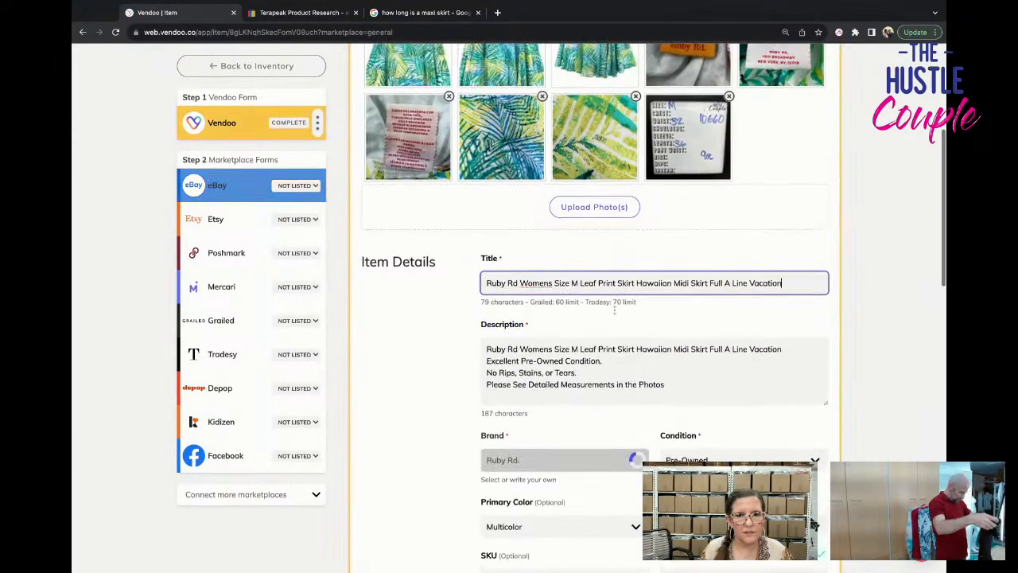
pyautogui.scroll(4, 694, 387)
pyautogui.scroll(-5, 694, 388)
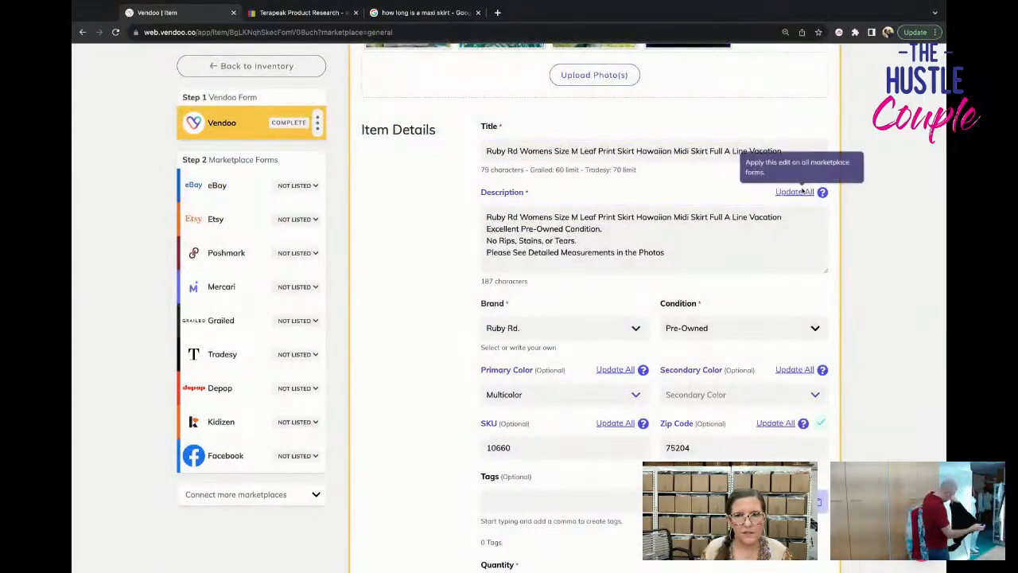
pyautogui.click(798, 192)
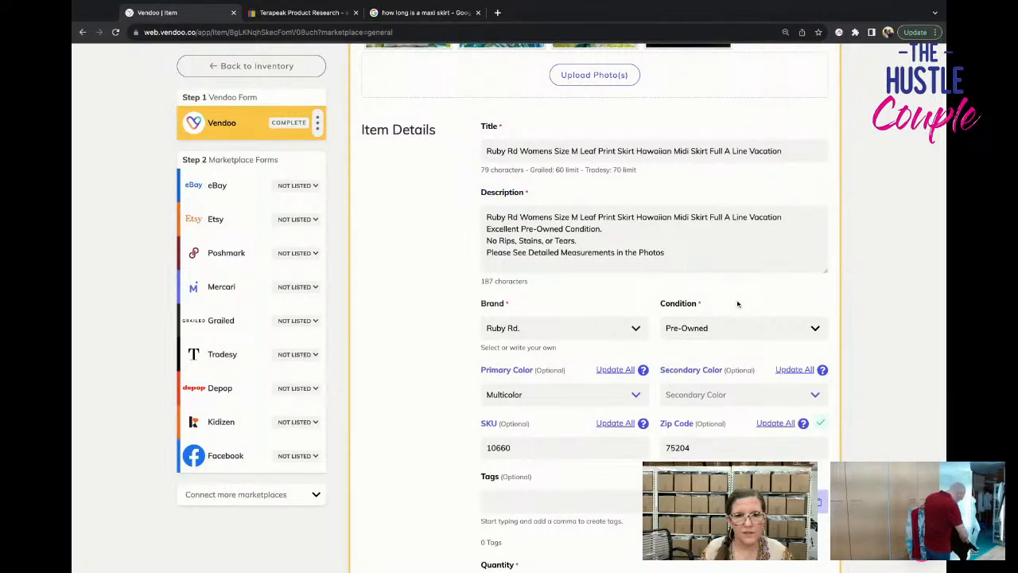
# Reopen the eBay form, check the updated description and set the skirt's size to M.
pyautogui.click(230, 184)
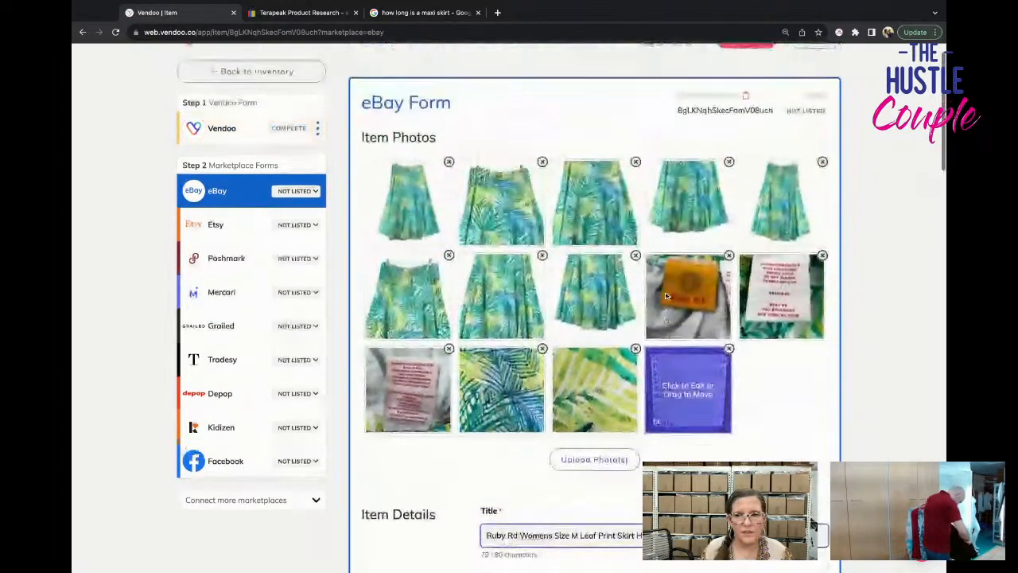
pyautogui.scroll(-3, 665, 294)
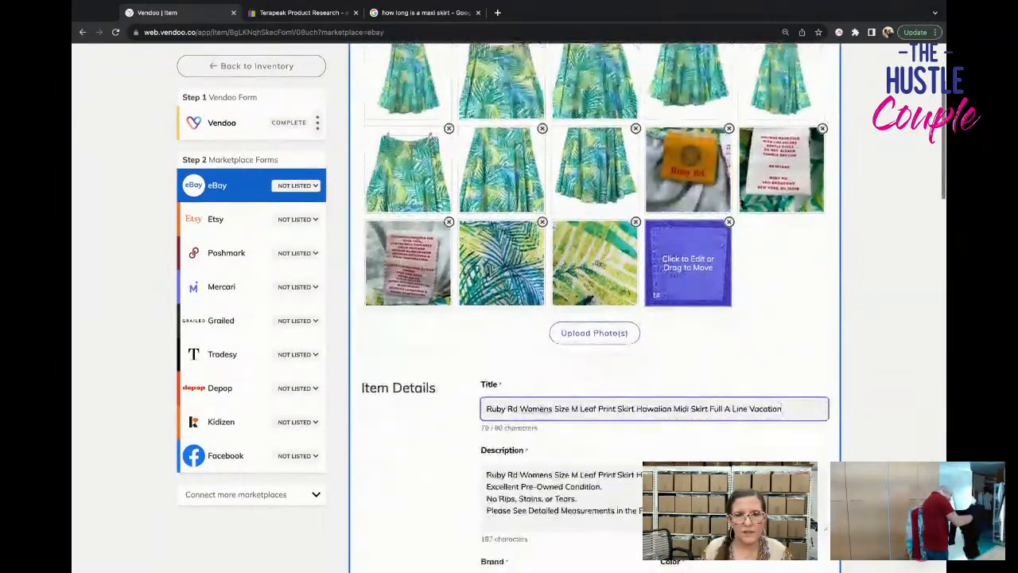
pyautogui.scroll(-8, 654, 302)
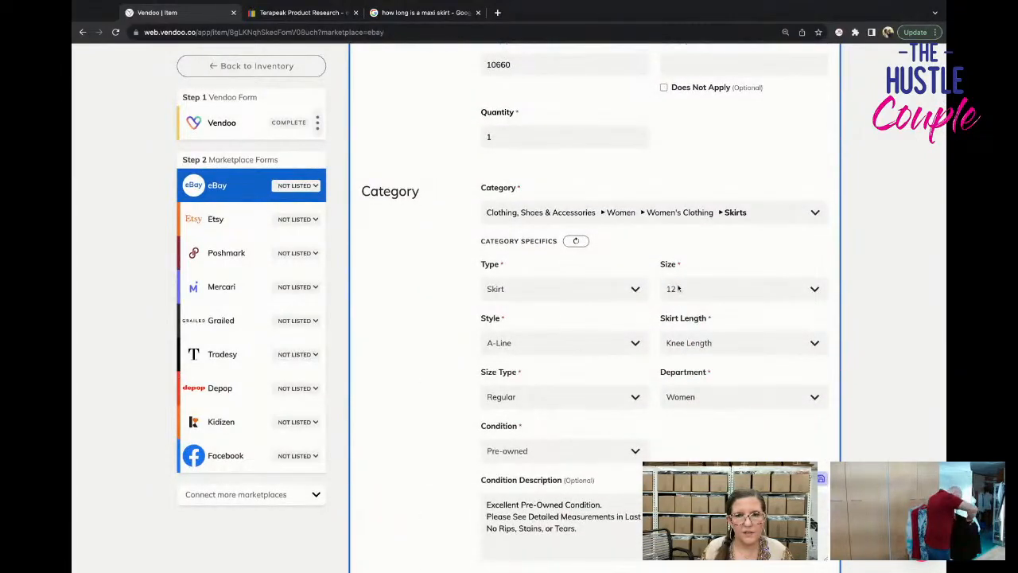
pyautogui.scroll(10, 677, 289)
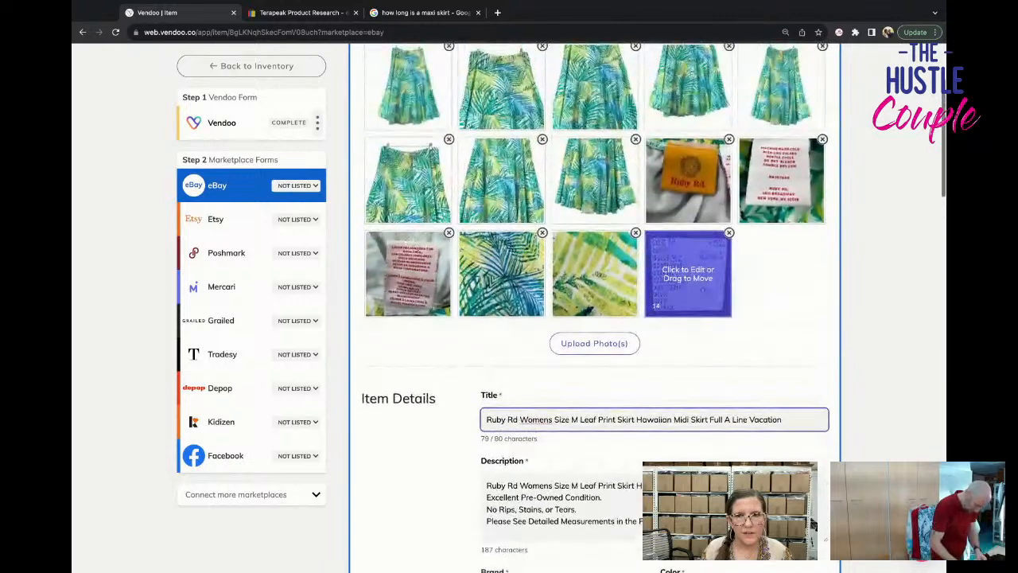
pyautogui.scroll(-1, 796, 321)
pyautogui.scroll(-8, 795, 323)
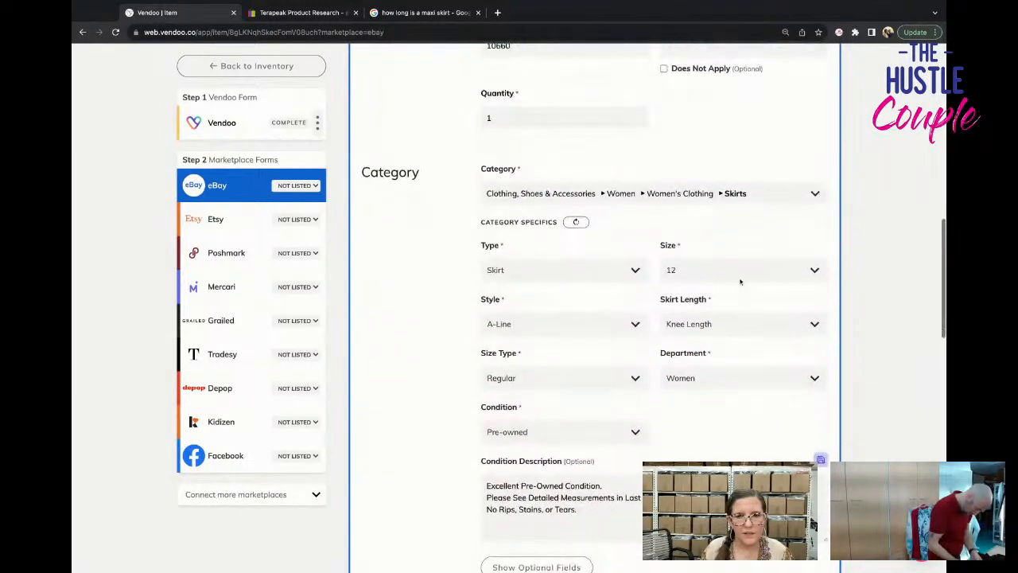
pyautogui.click(744, 270)
pyautogui.click(699, 343)
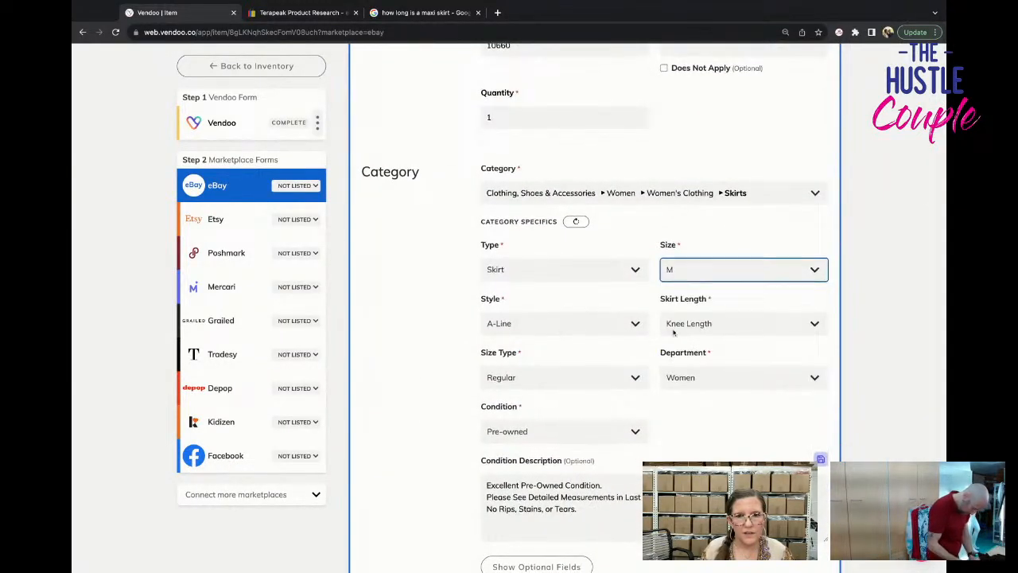
# Set the skirt length to Midi and show the optional fields of the eBay form.
pyautogui.scroll(-1, 673, 331)
pyautogui.click(677, 339)
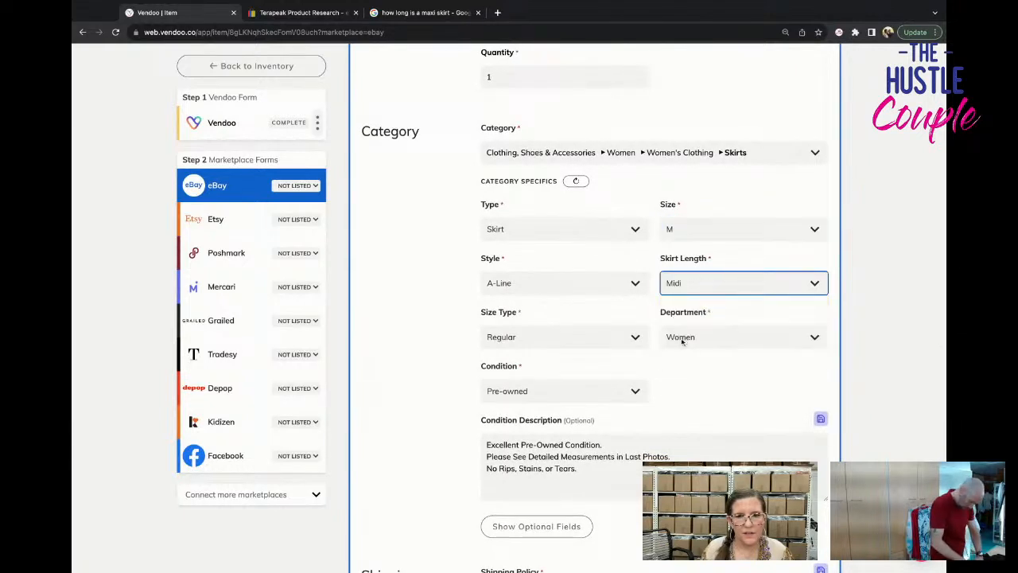
pyautogui.scroll(-2, 633, 365)
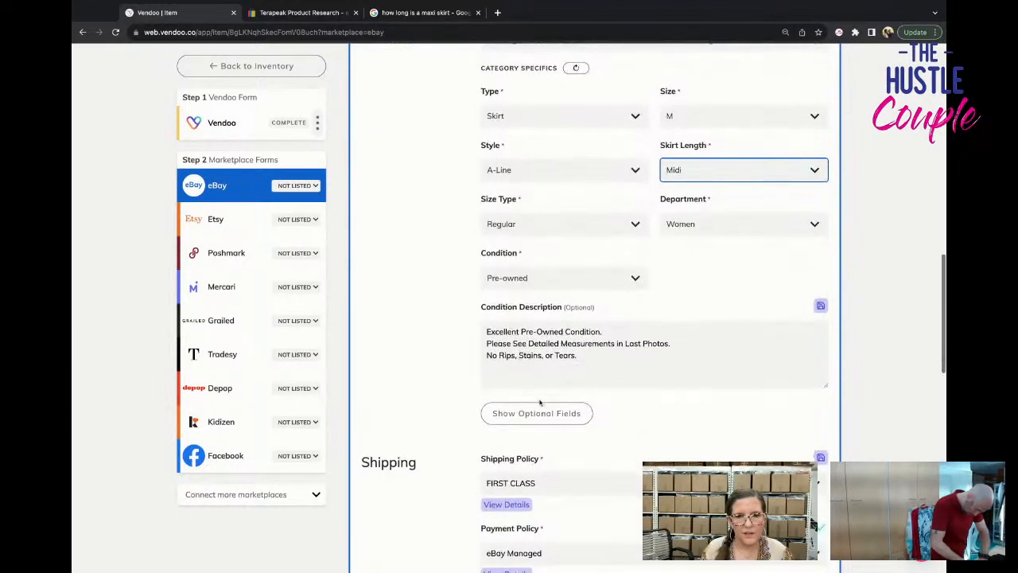
pyautogui.click(545, 412)
# Enlarge the two care-label photos one after the other to look for fabric information.
pyautogui.scroll(10, 569, 378)
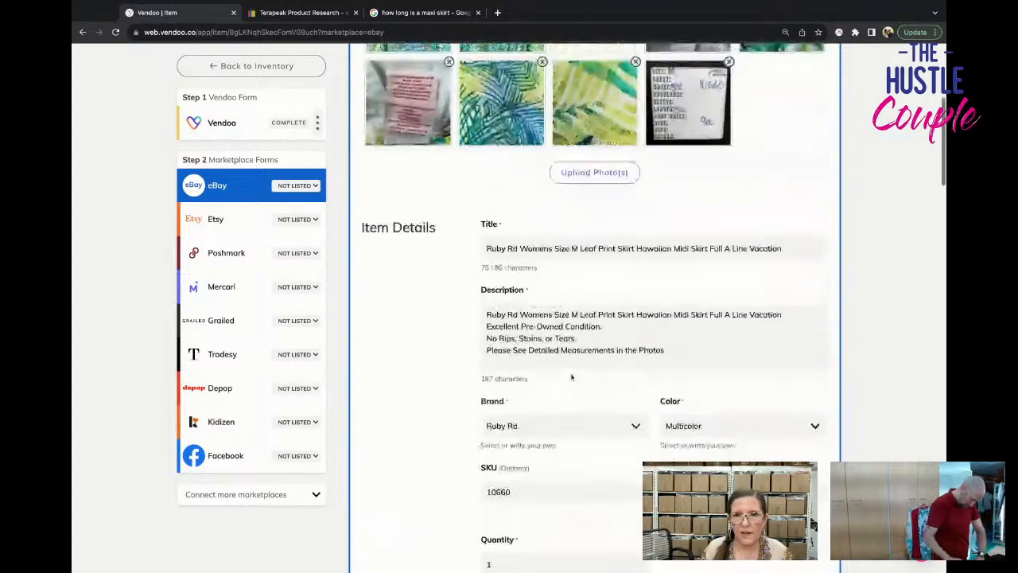
pyautogui.click(793, 250)
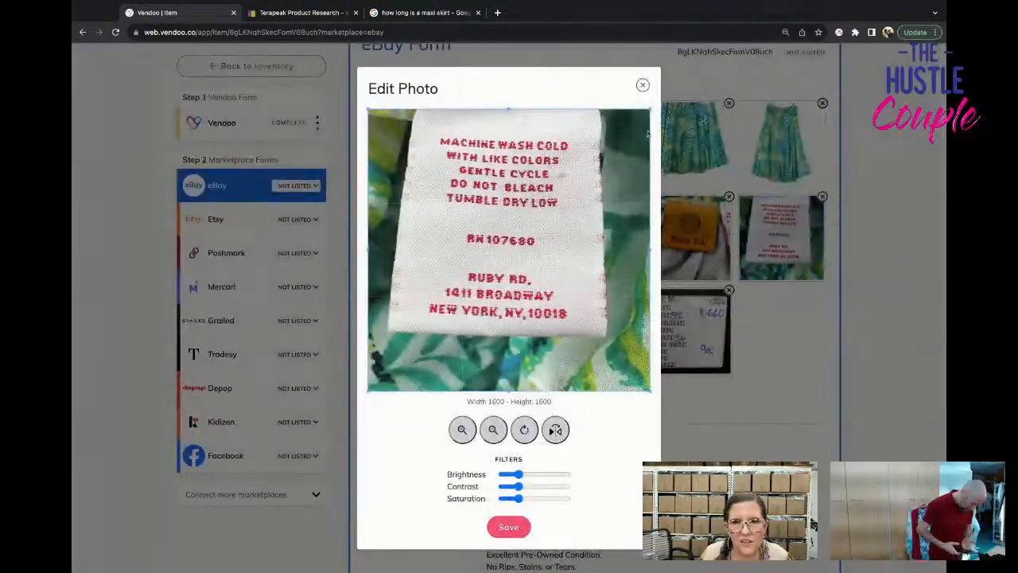
pyautogui.click(642, 85)
pyautogui.click(409, 322)
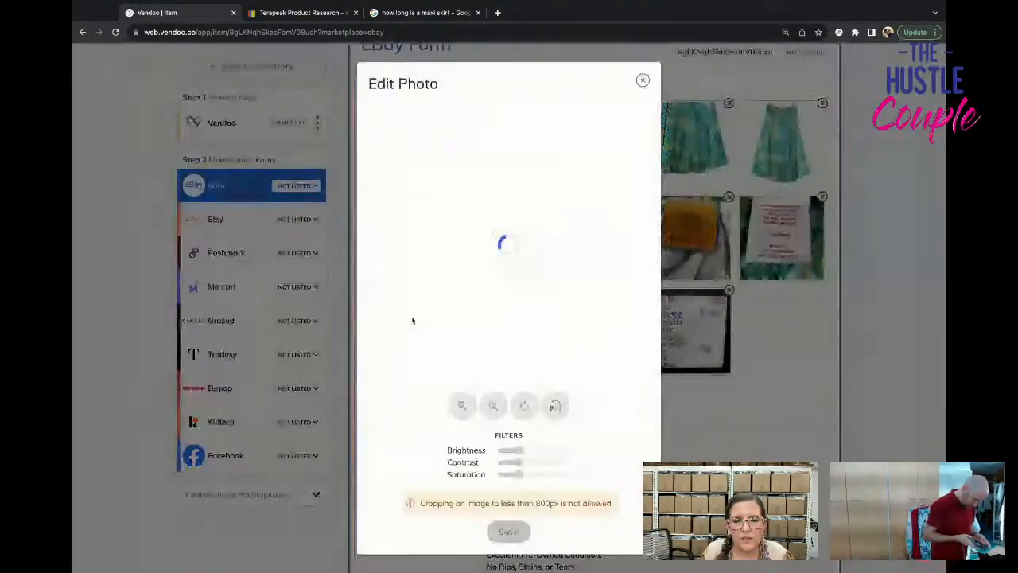
pyautogui.click(643, 86)
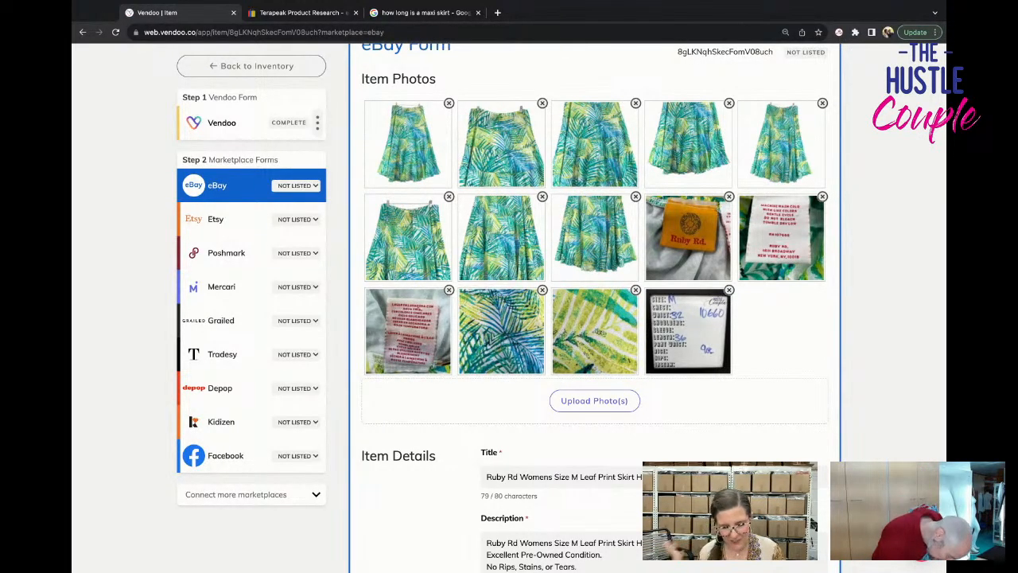
# Review the eBay form from the photos through the item details and category specifics to the optional fields.
pyautogui.scroll(-3, 770, 280)
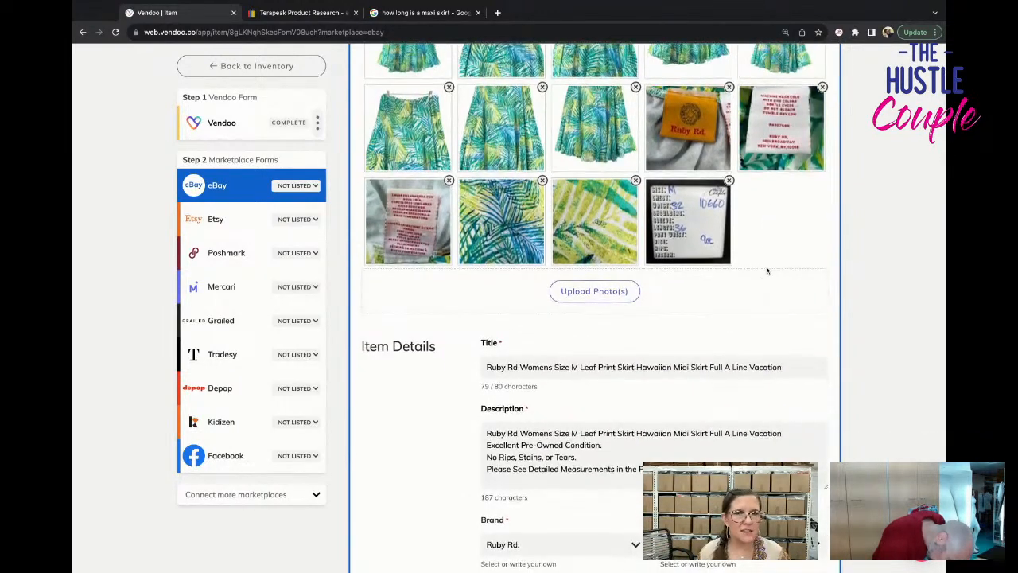
pyautogui.scroll(3, 767, 270)
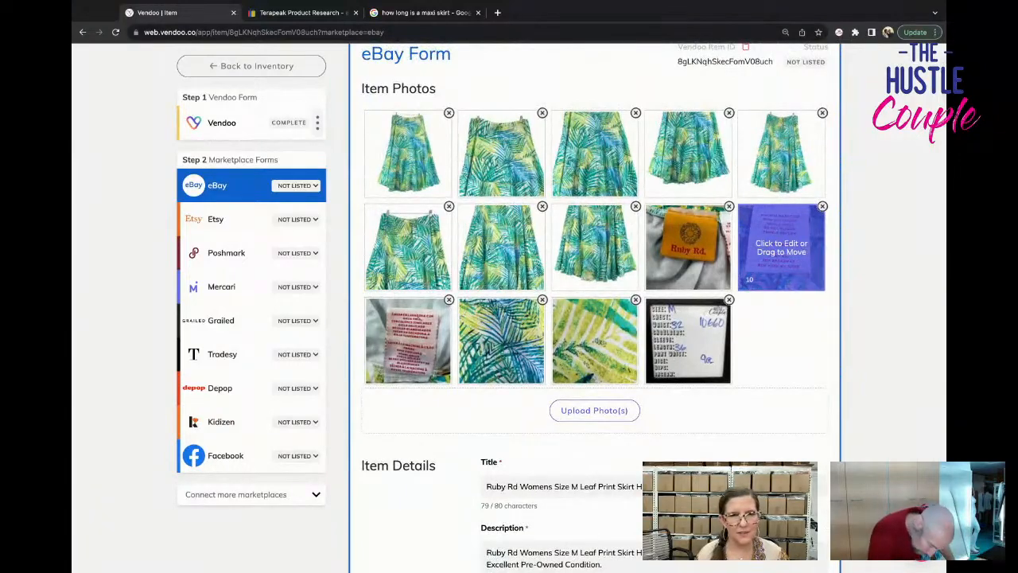
pyautogui.scroll(-6, 776, 263)
pyautogui.scroll(-2, 652, 318)
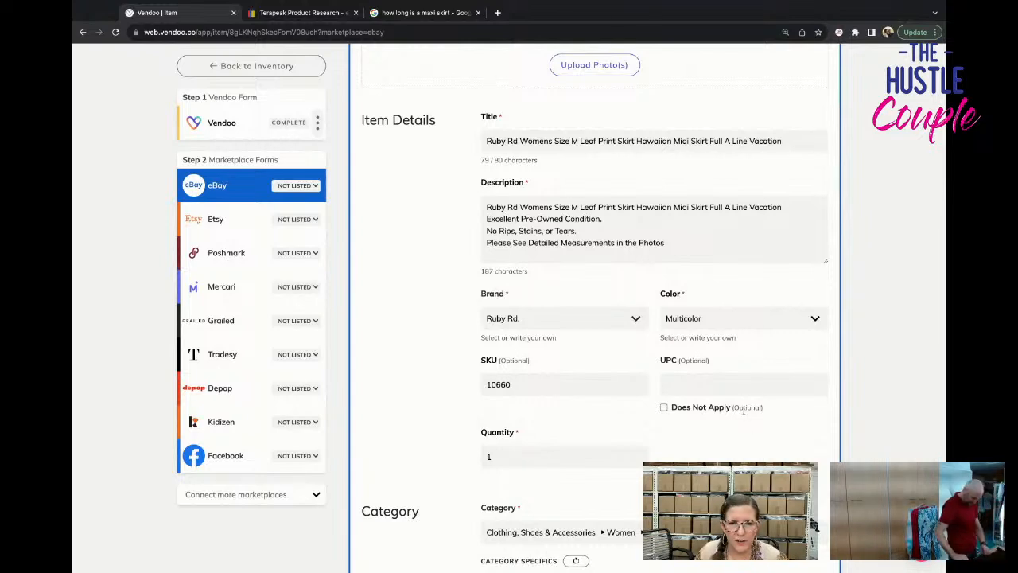
pyautogui.scroll(-3, 704, 394)
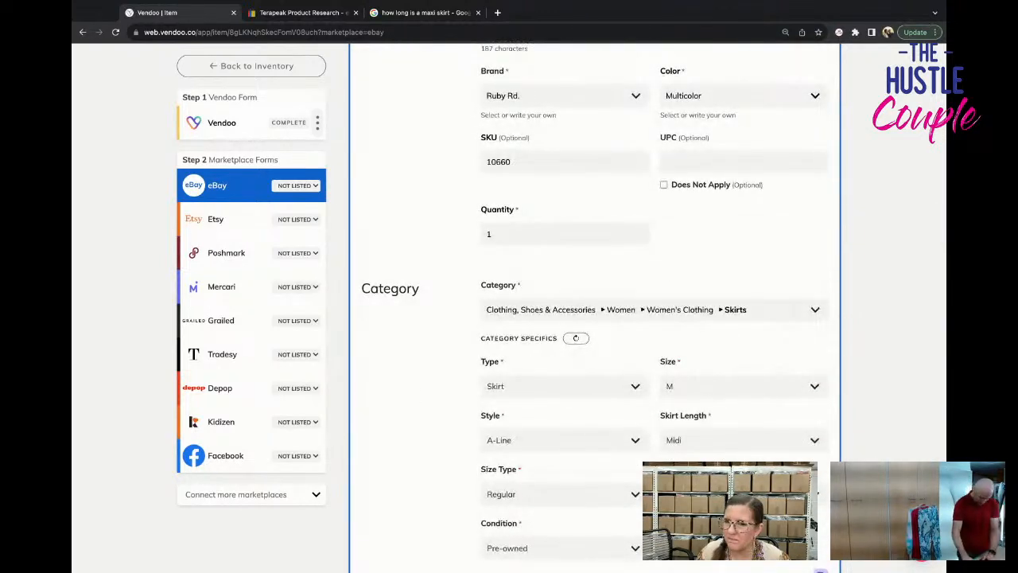
pyautogui.scroll(-3, 595, 307)
pyautogui.scroll(-5, 594, 308)
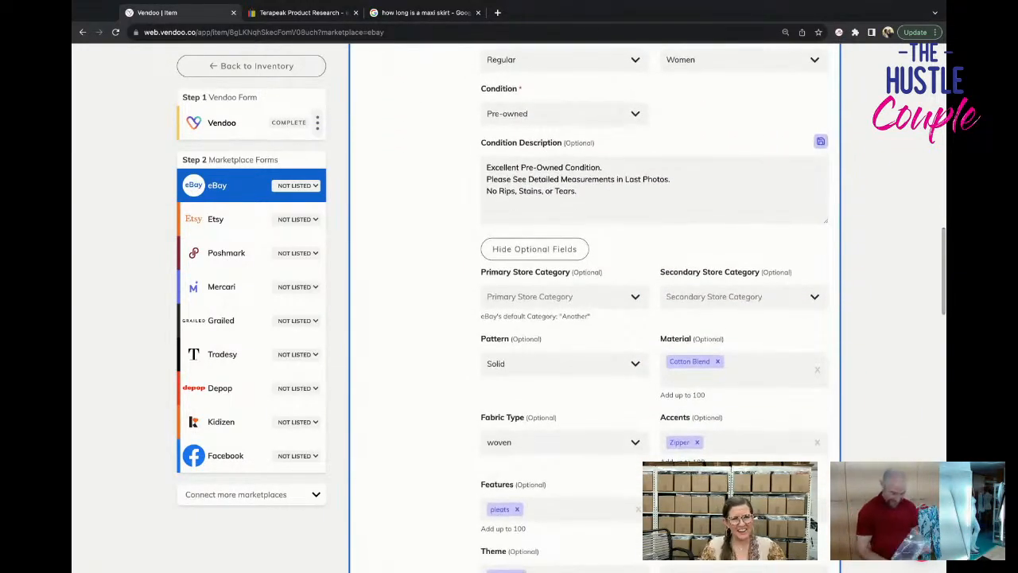
# Check the English care label and the Spanish/French care label again in their enlarged photos.
pyautogui.scroll(1, 595, 308)
pyautogui.scroll(10, 743, 327)
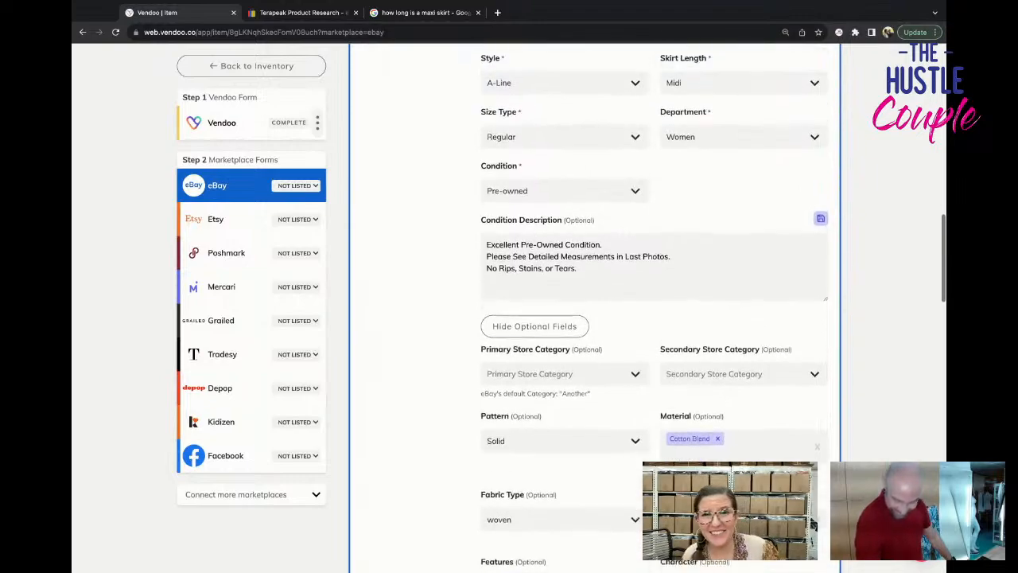
pyautogui.scroll(8, 743, 327)
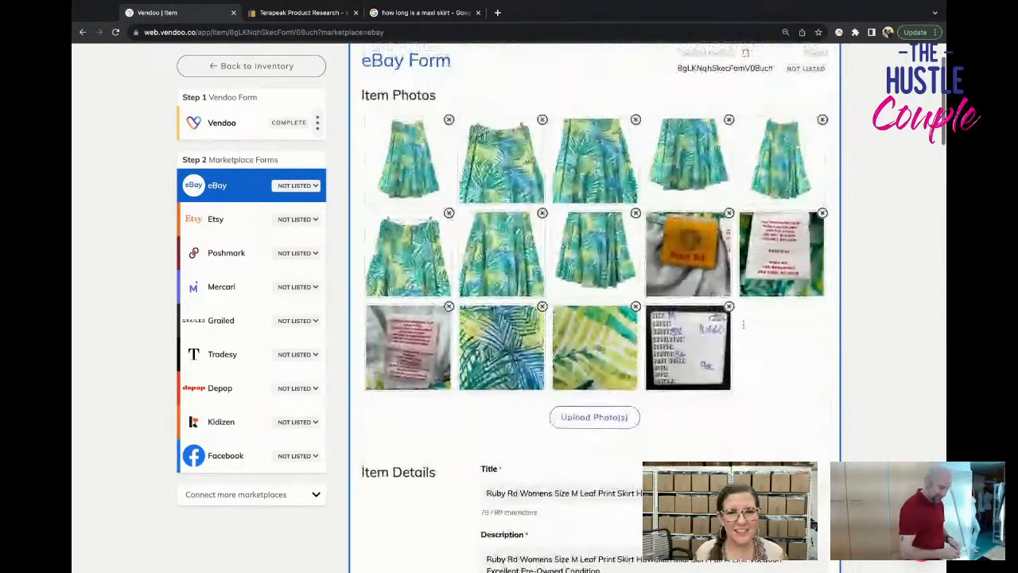
pyautogui.click(790, 269)
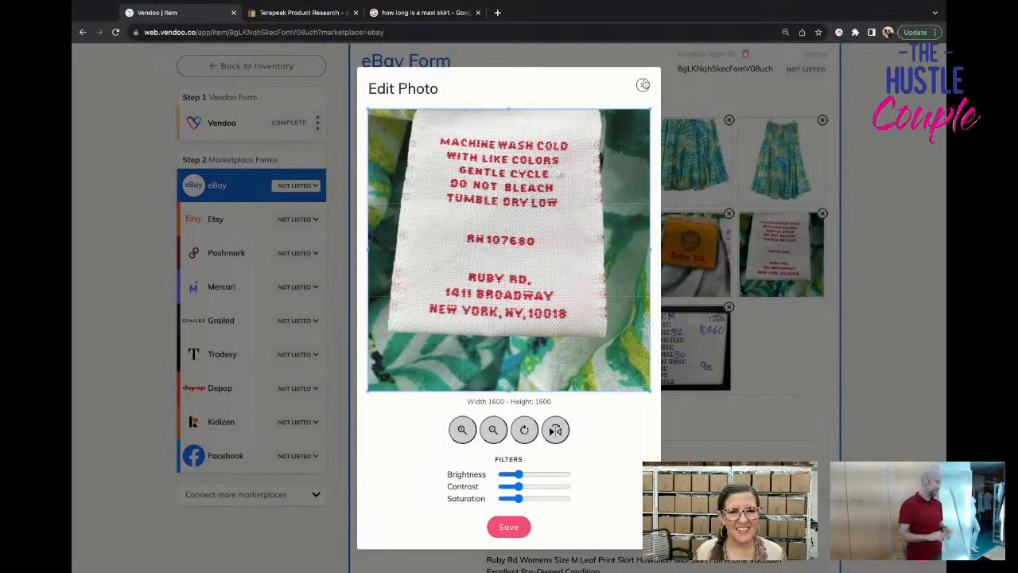
pyautogui.click(642, 84)
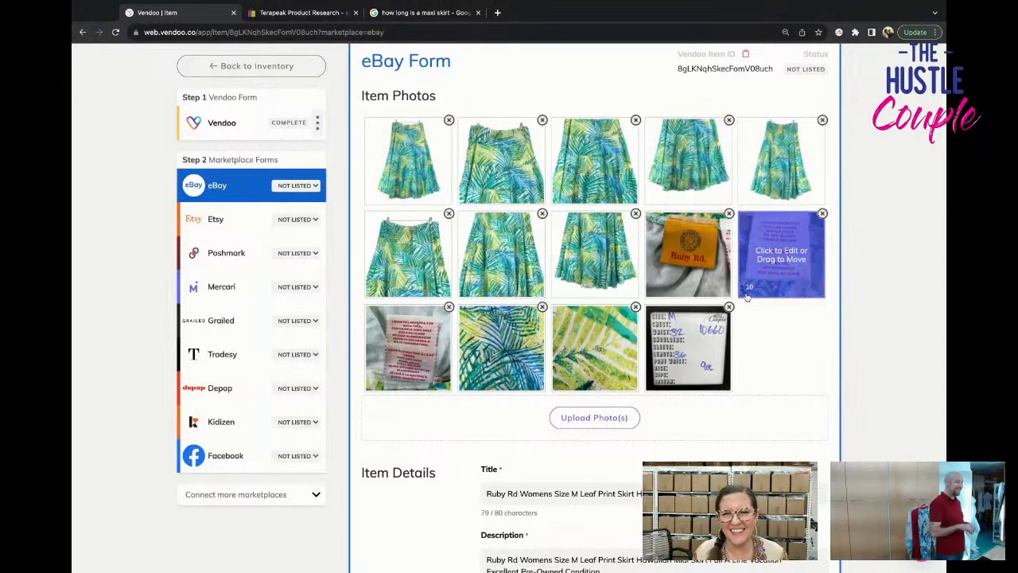
pyautogui.click(408, 347)
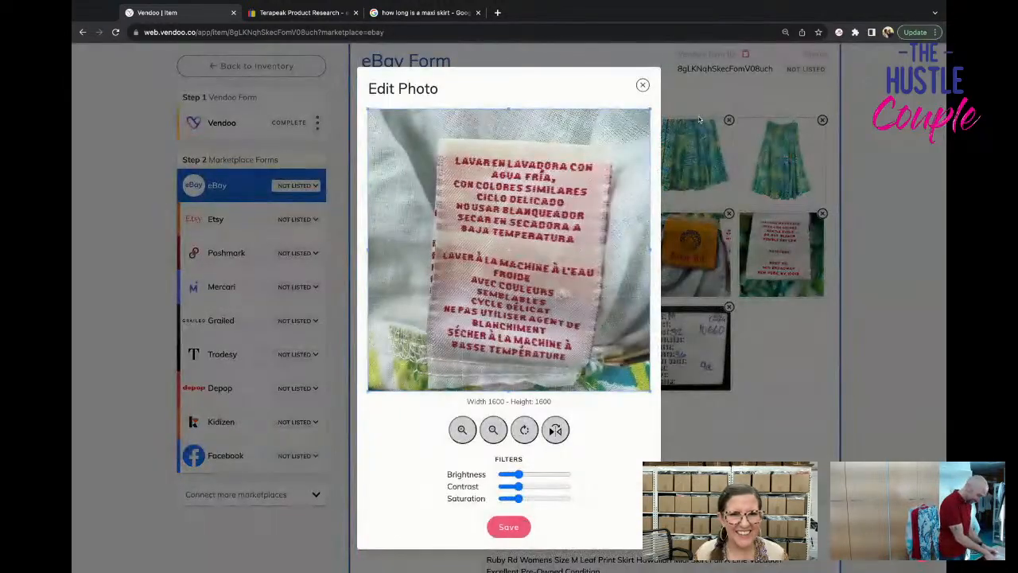
pyautogui.click(644, 85)
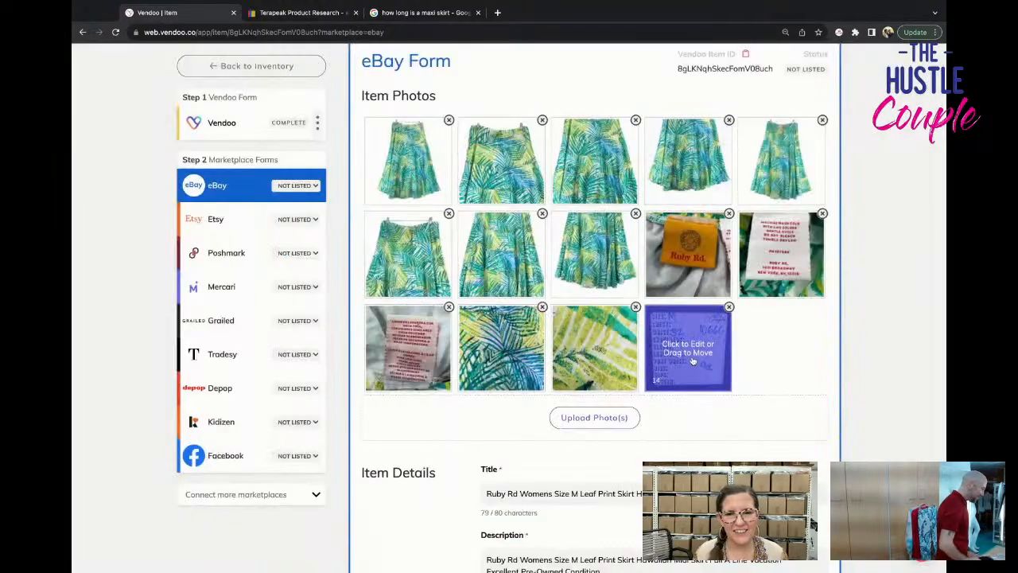
# Remove the pleats entry from the skirt's Features in the eBay optional fields.
pyautogui.scroll(-5, 693, 361)
pyautogui.scroll(-4, 692, 362)
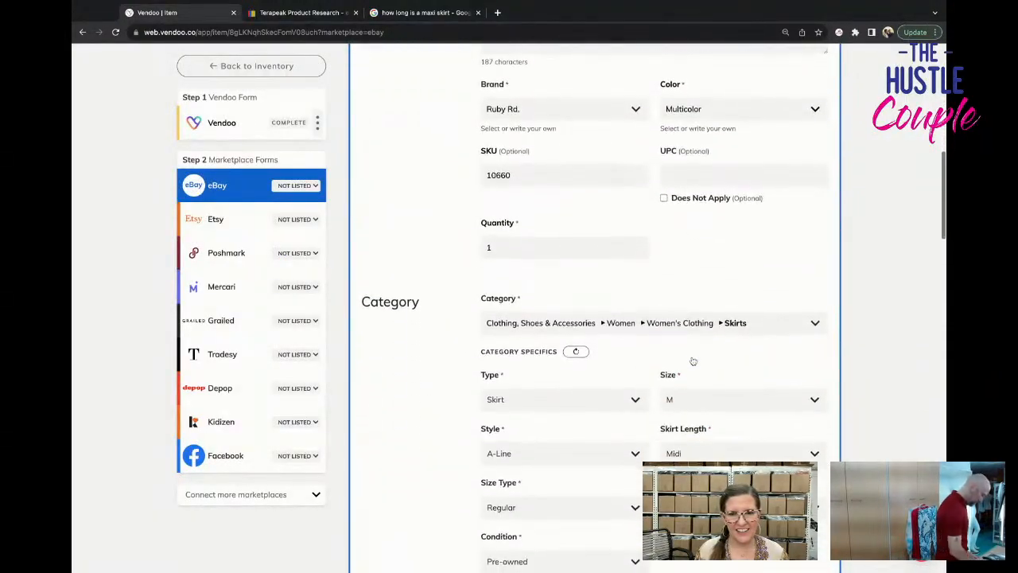
pyautogui.scroll(-5, 692, 361)
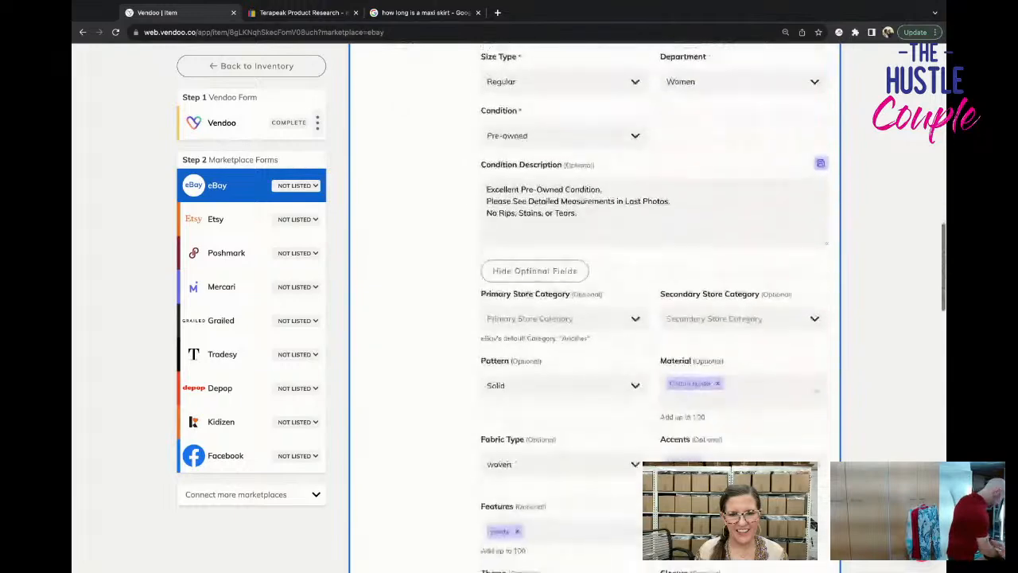
pyautogui.scroll(-2, 654, 373)
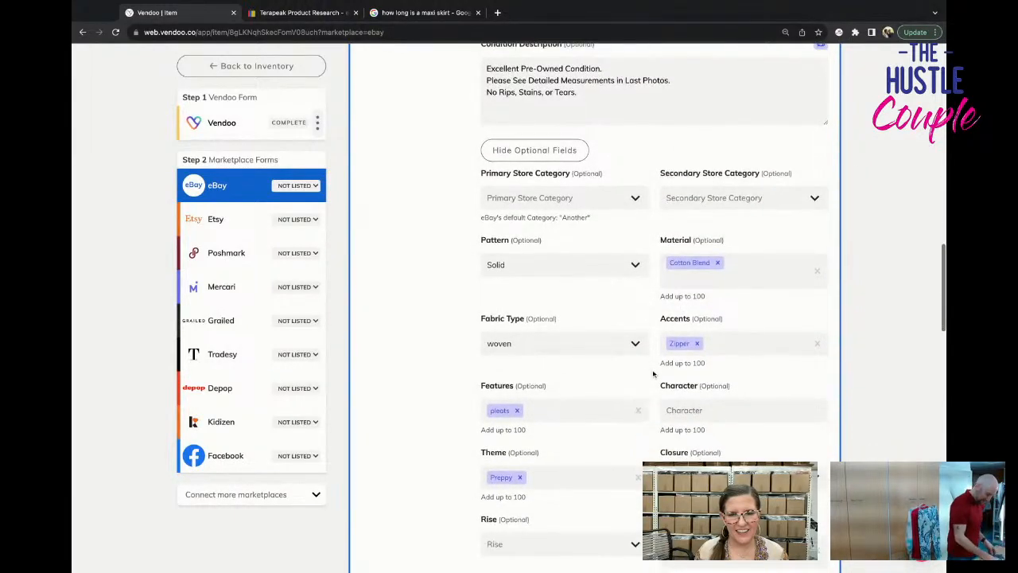
pyautogui.scroll(-1, 674, 390)
pyautogui.click(517, 332)
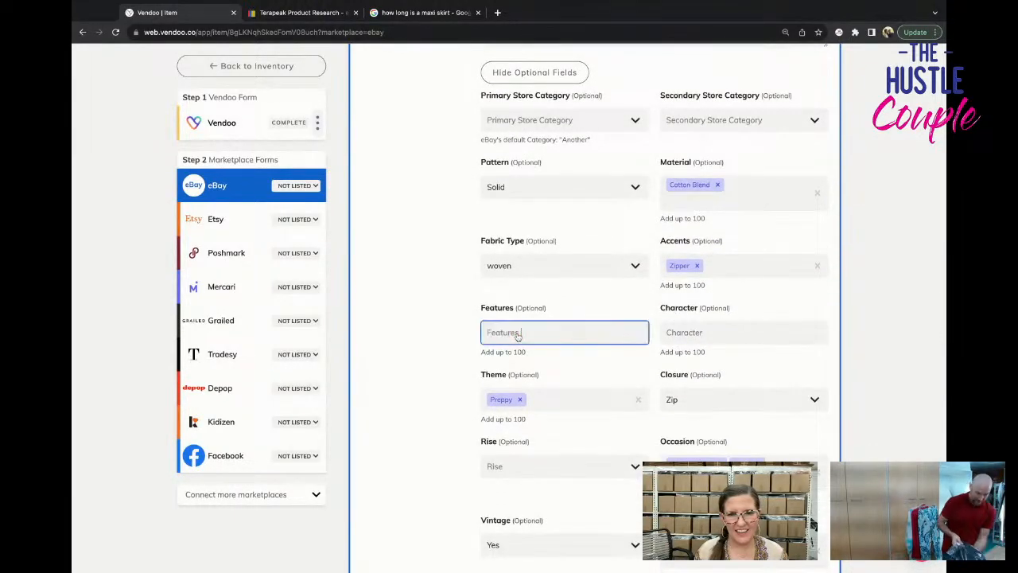
# Add vacation and Hawaiian to the skirt's Theme in the eBay optional fields.
pyautogui.scroll(-1, 688, 379)
pyautogui.click(594, 374)
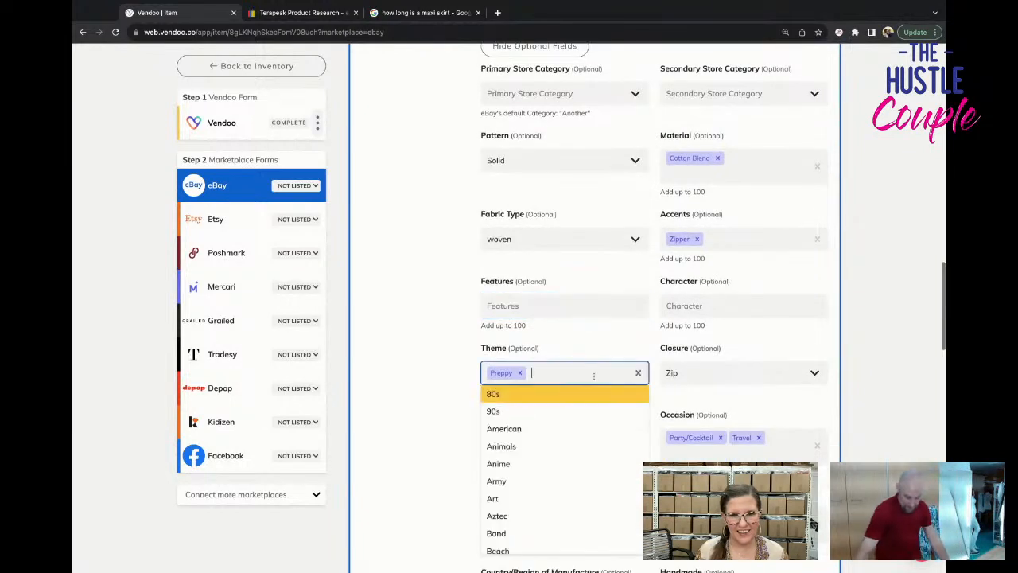
pyautogui.write('vacation')
pyautogui.press('Return')
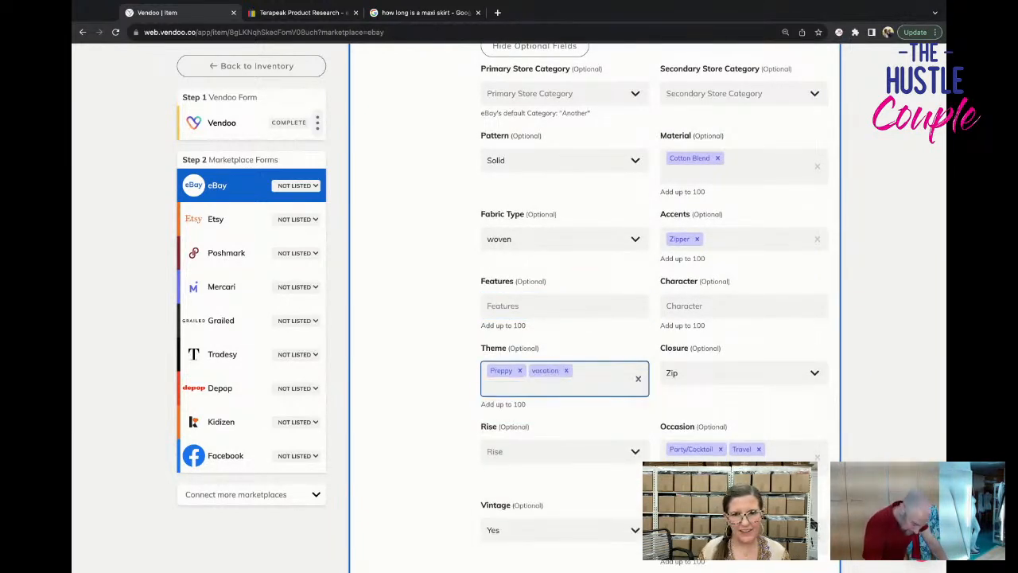
pyautogui.write('hawaii')
pyautogui.press('Return')
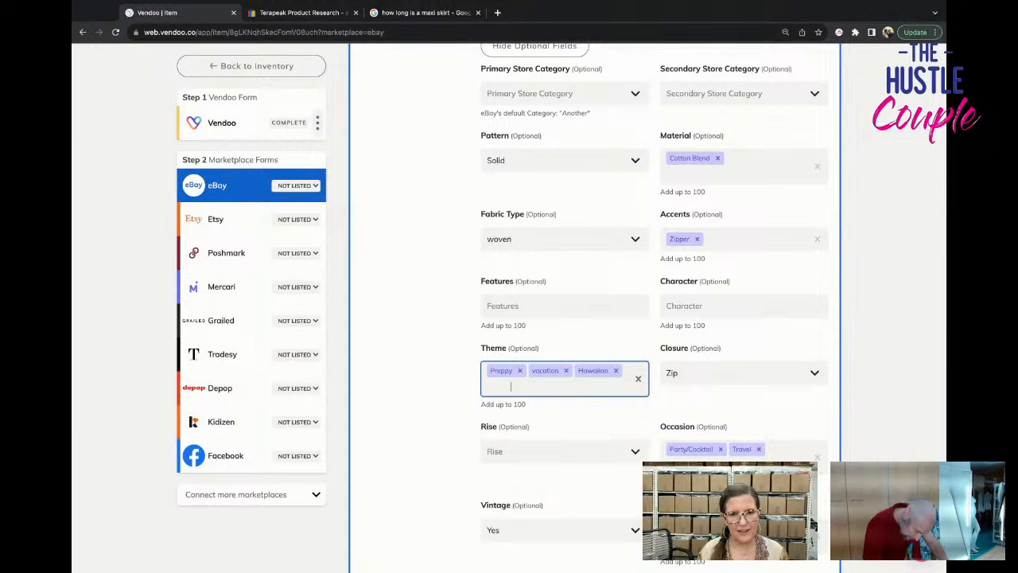
# Set Handmade, Personalize and Vintage to No in the skirt's eBay optional fields.
pyautogui.scroll(-5, 660, 318)
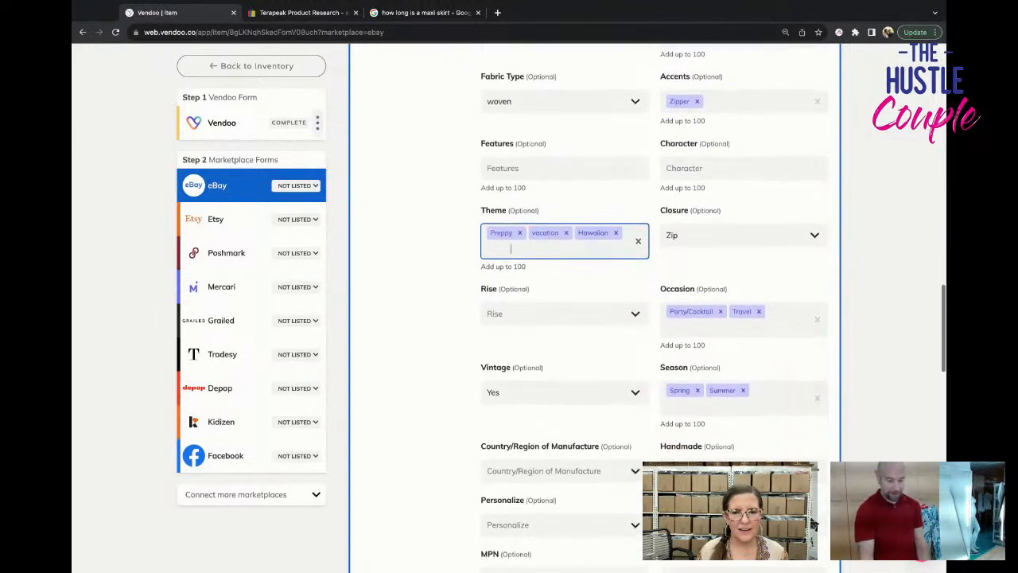
pyautogui.scroll(-4, 716, 318)
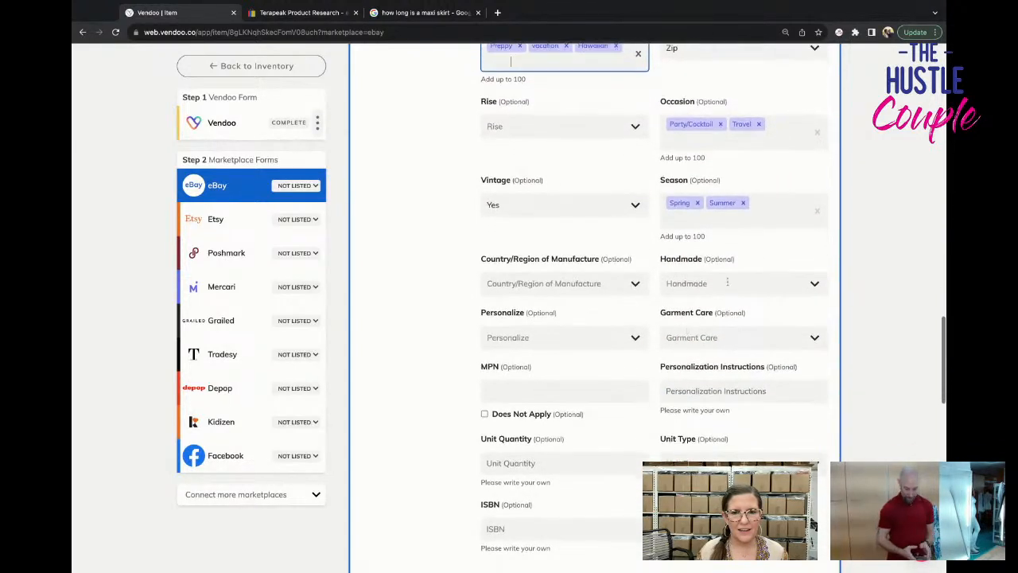
pyautogui.click(716, 282)
pyautogui.click(719, 338)
pyautogui.click(581, 335)
pyautogui.click(597, 390)
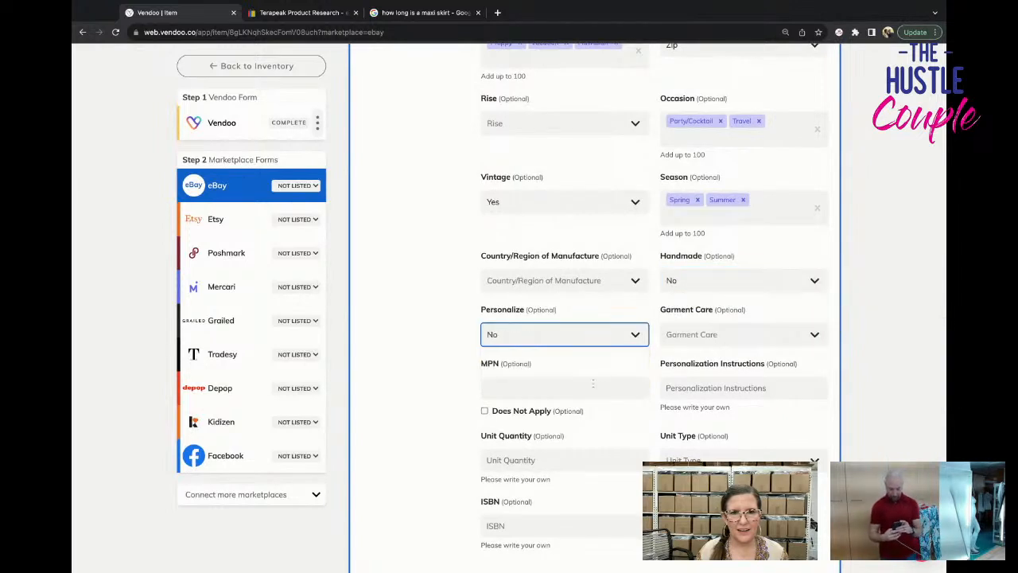
pyautogui.click(579, 204)
pyautogui.click(579, 257)
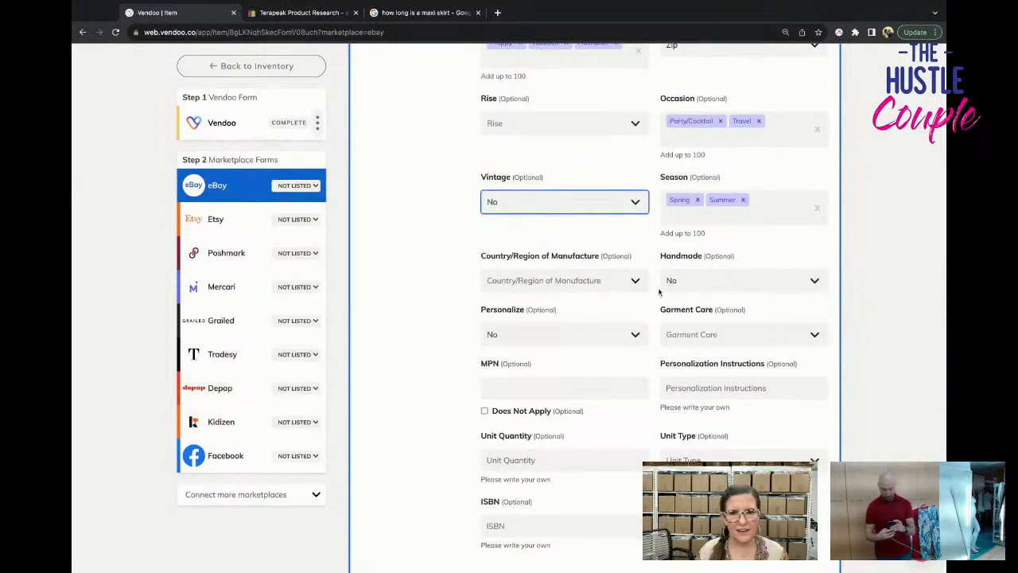
# Set the skirt's Garment Care to Machine Washable in the eBay optional fields.
pyautogui.scroll(-2, 682, 283)
pyautogui.click(683, 284)
pyautogui.click(720, 354)
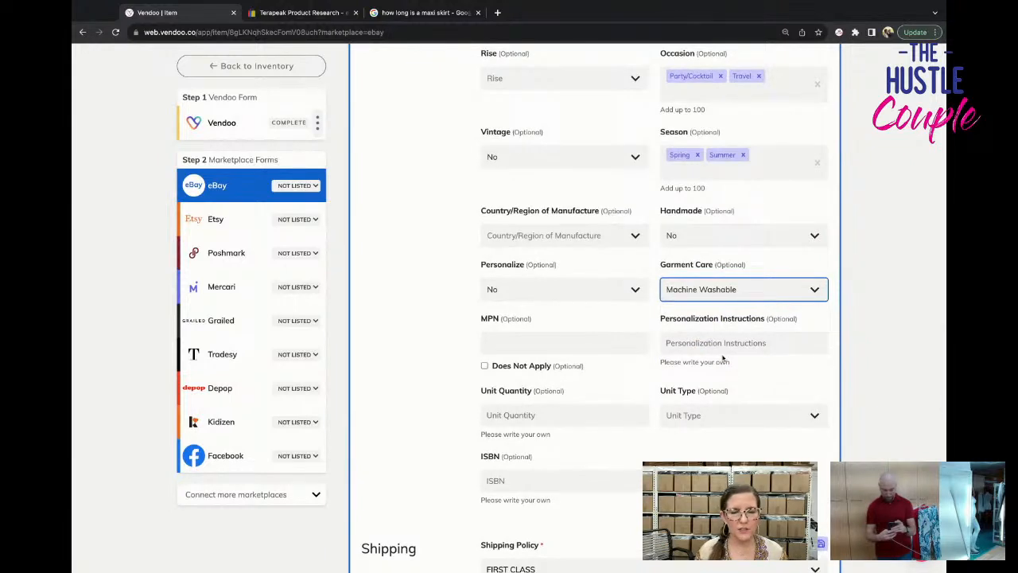
# Check the shipping policy choices, keep FIRST CLASS, and submit the skirt's completed form to list it on eBay.
pyautogui.scroll(-2, 711, 346)
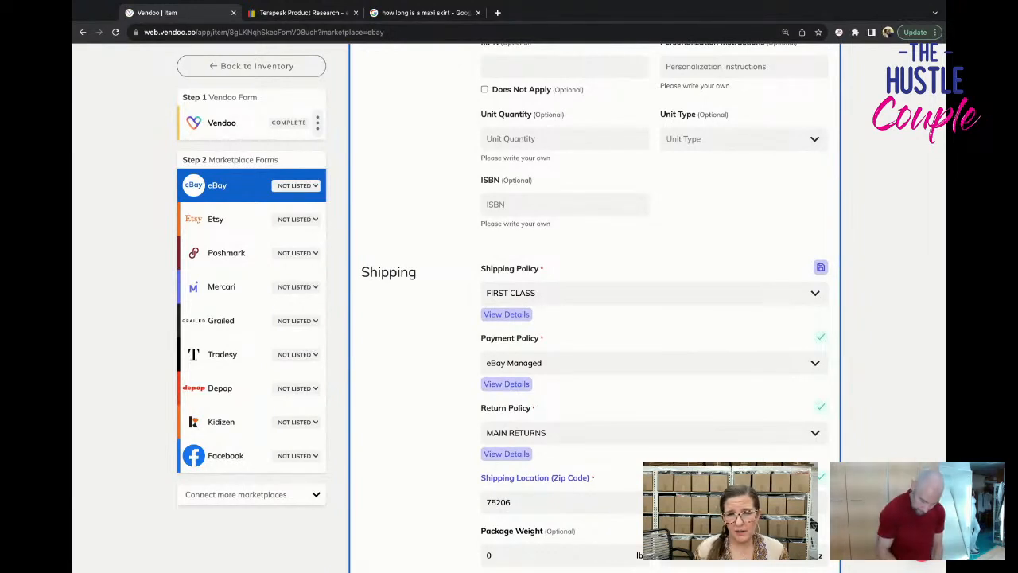
pyautogui.click(652, 301)
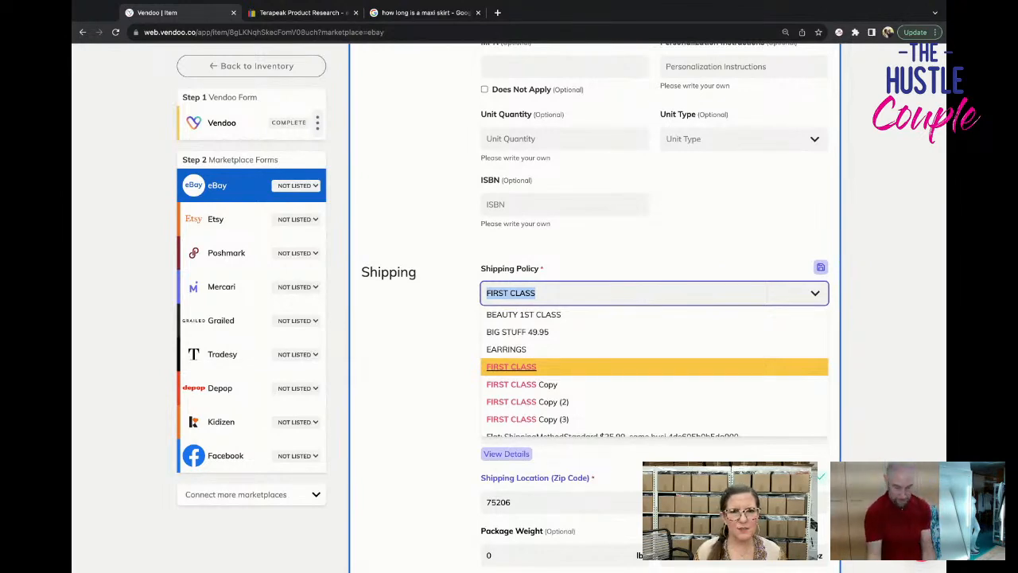
pyautogui.click(888, 302)
pyautogui.scroll(-1, 888, 302)
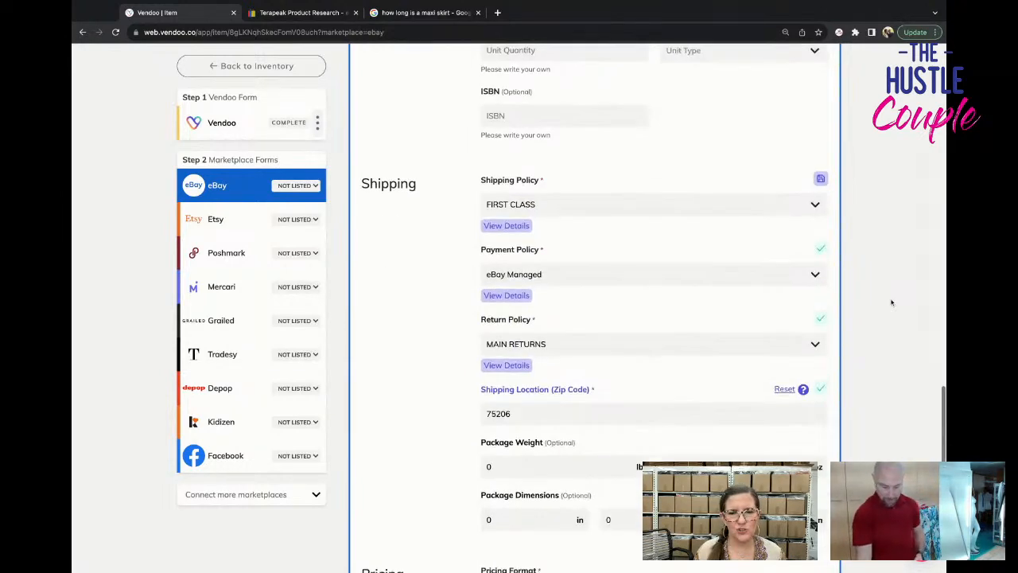
pyautogui.scroll(15, 887, 306)
pyautogui.scroll(5, 883, 308)
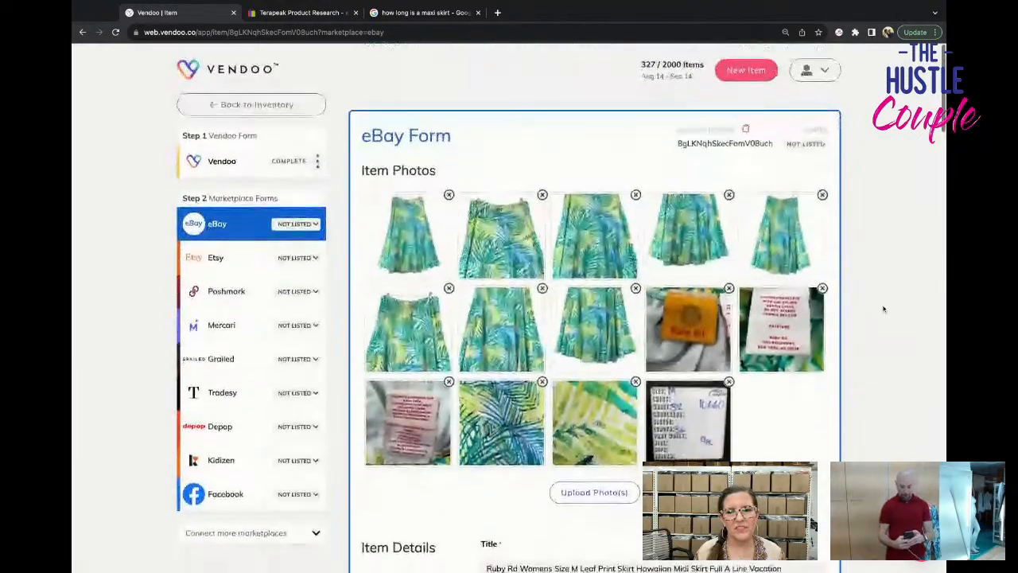
pyautogui.scroll(-15, 883, 308)
pyautogui.scroll(-6, 883, 308)
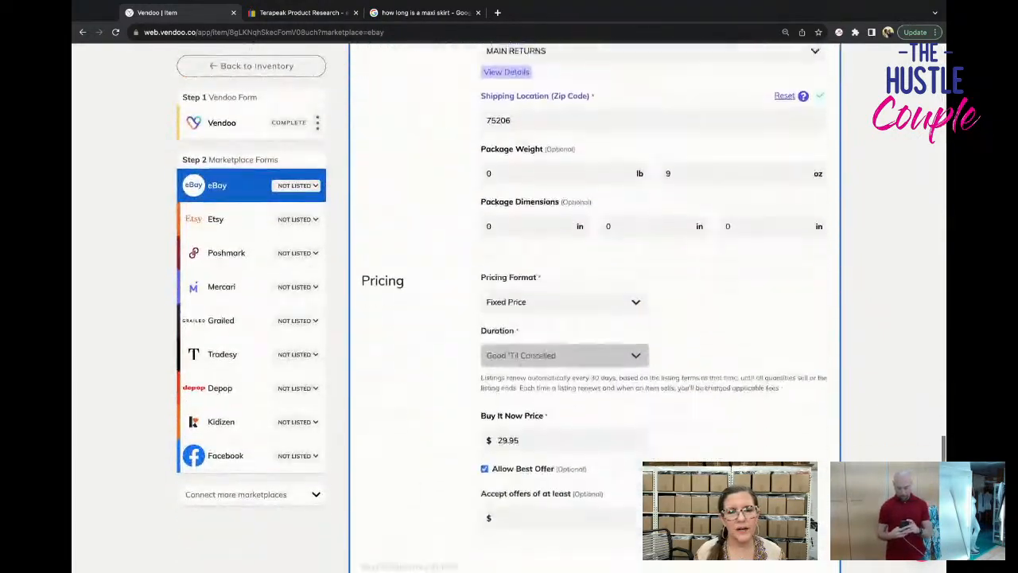
pyautogui.click(725, 441)
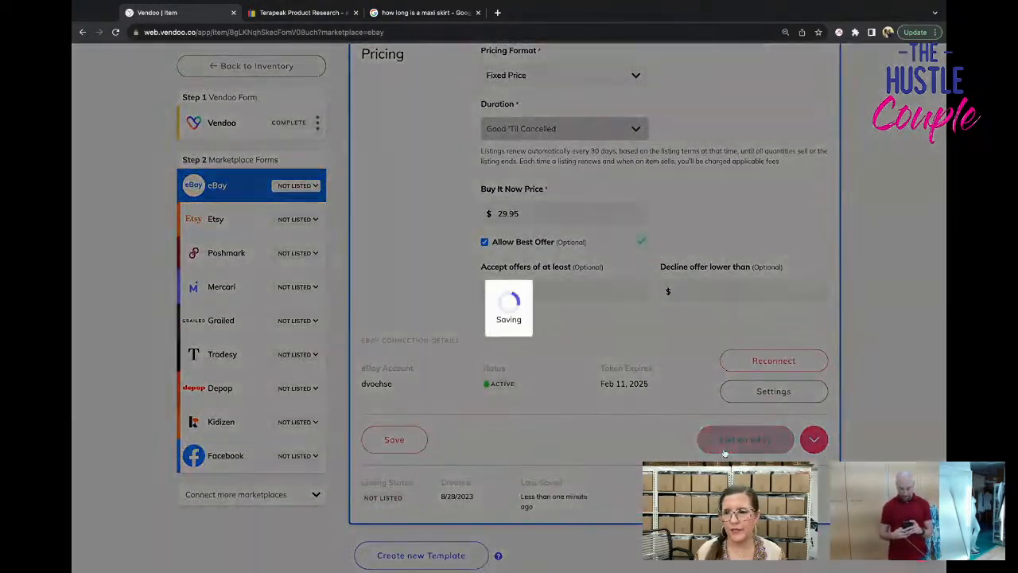
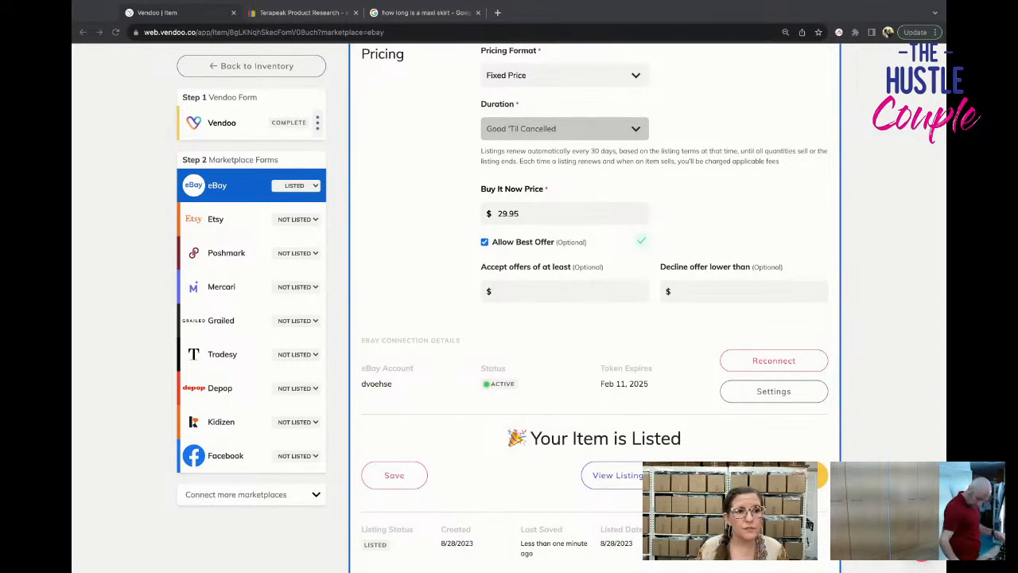
# Go to photoroom.com in place of the maxi skirt search page and log in to PhotoRoom.
pyautogui.click(453, 12)
pyautogui.click(464, 32)
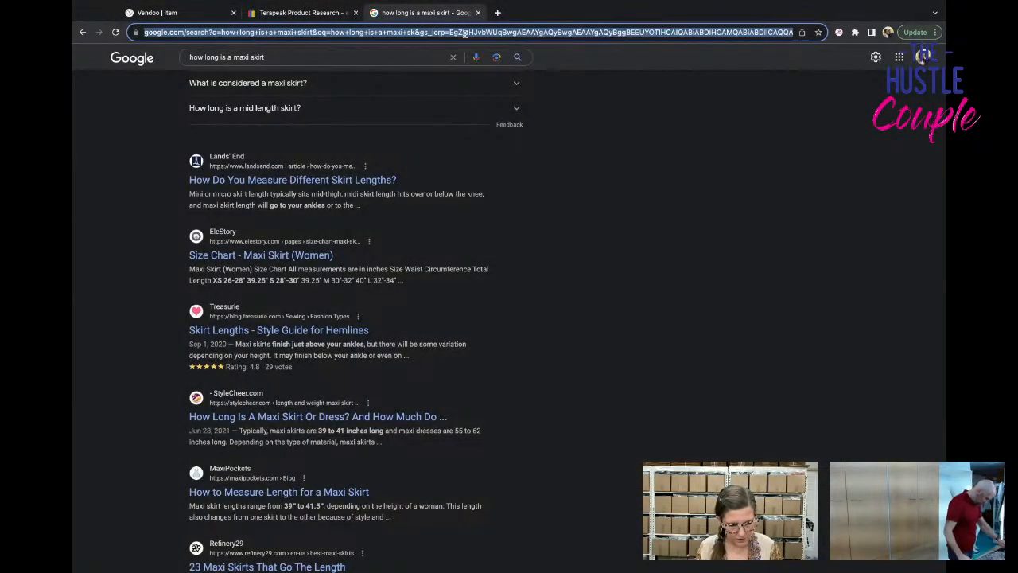
pyautogui.press('BackSpace')
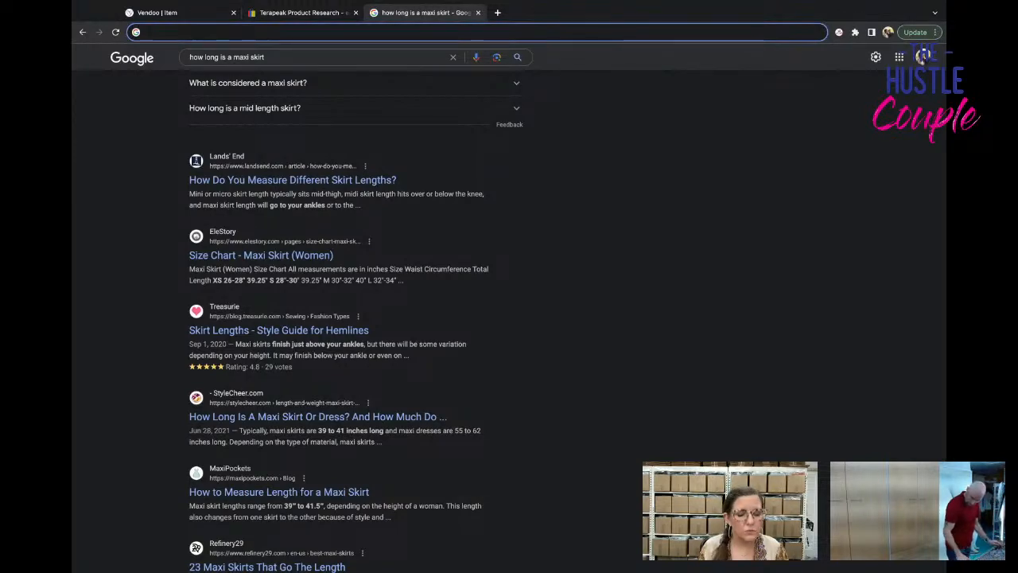
pyautogui.write('photoroom.com')
pyautogui.press('Return')
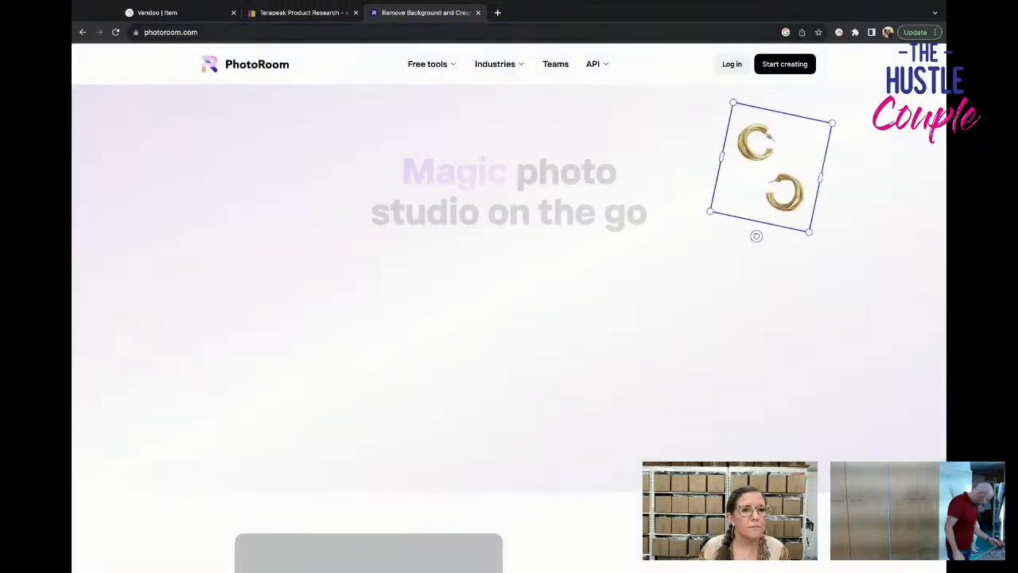
pyautogui.click(730, 66)
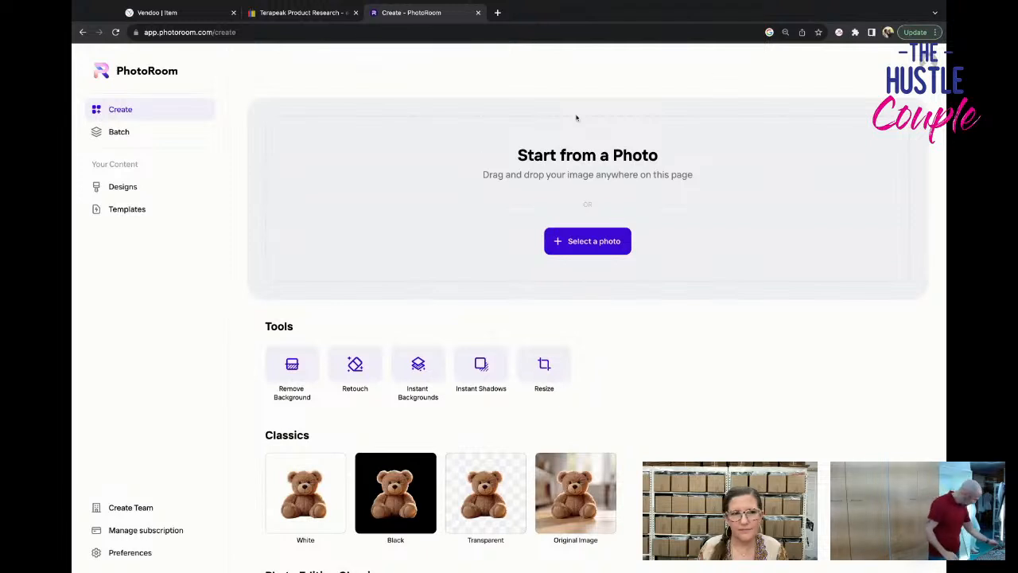
# Load the clothing photos, from the red patterned top to the plaid shirt, into Batch mode for background removal.
pyautogui.click(121, 129)
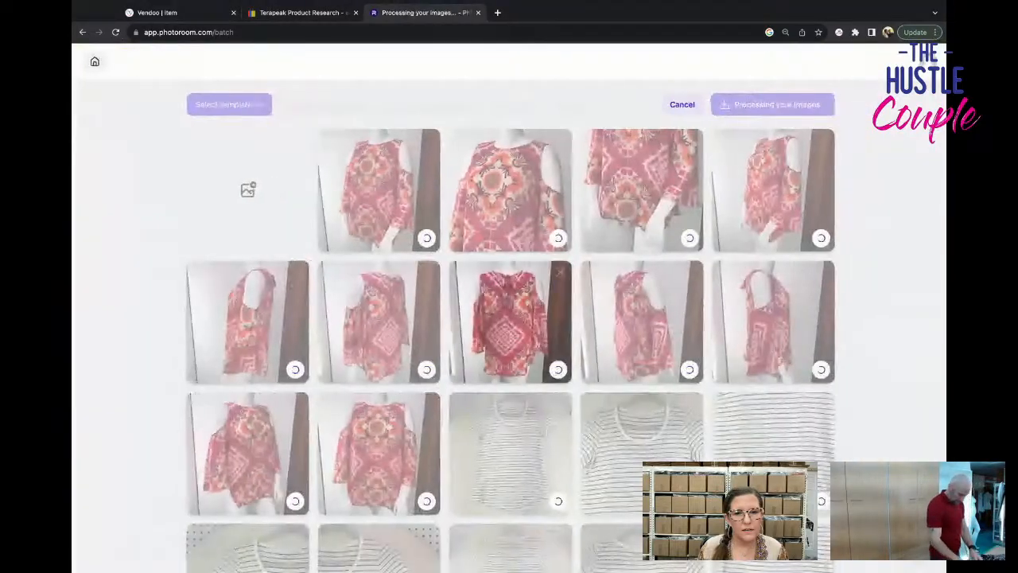
pyautogui.scroll(-4, 451, 342)
pyautogui.scroll(-10, 451, 341)
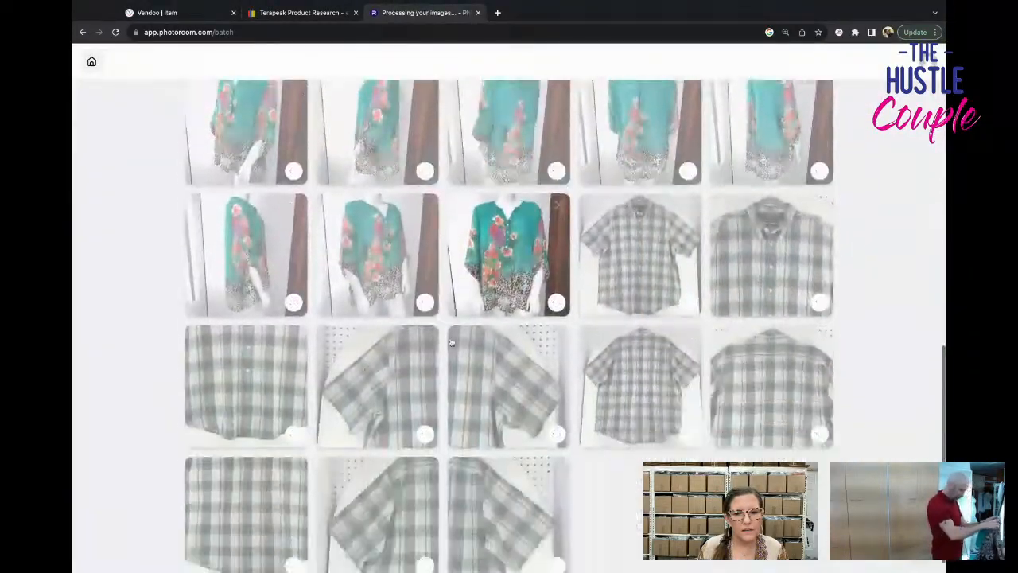
pyautogui.scroll(14, 451, 341)
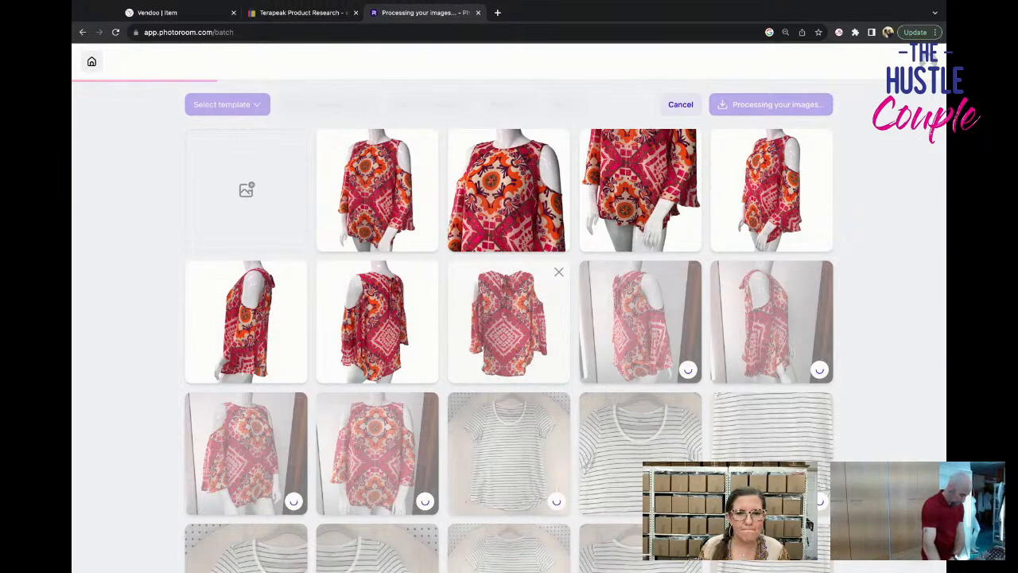
# Edit the cutout of the red top's straight back view, restoring the mannequin's arm, neck and both legs with guided strokes.
pyautogui.click(509, 309)
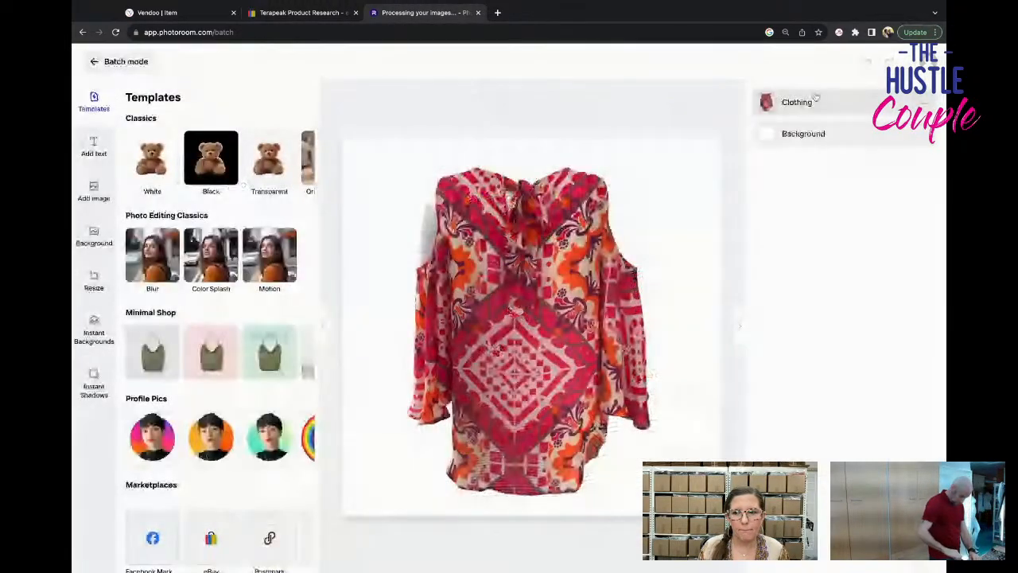
pyautogui.click(815, 99)
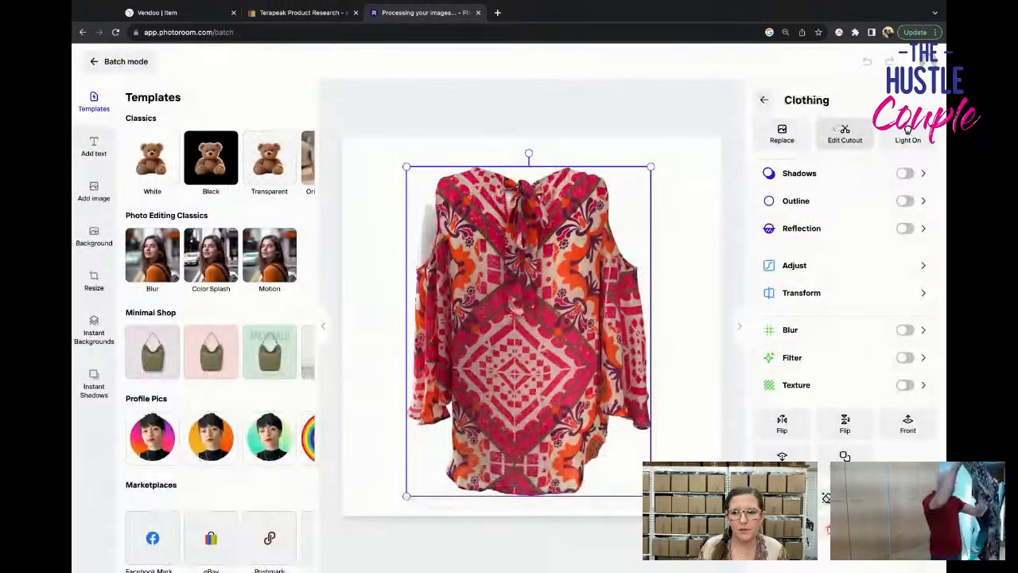
pyautogui.click(842, 132)
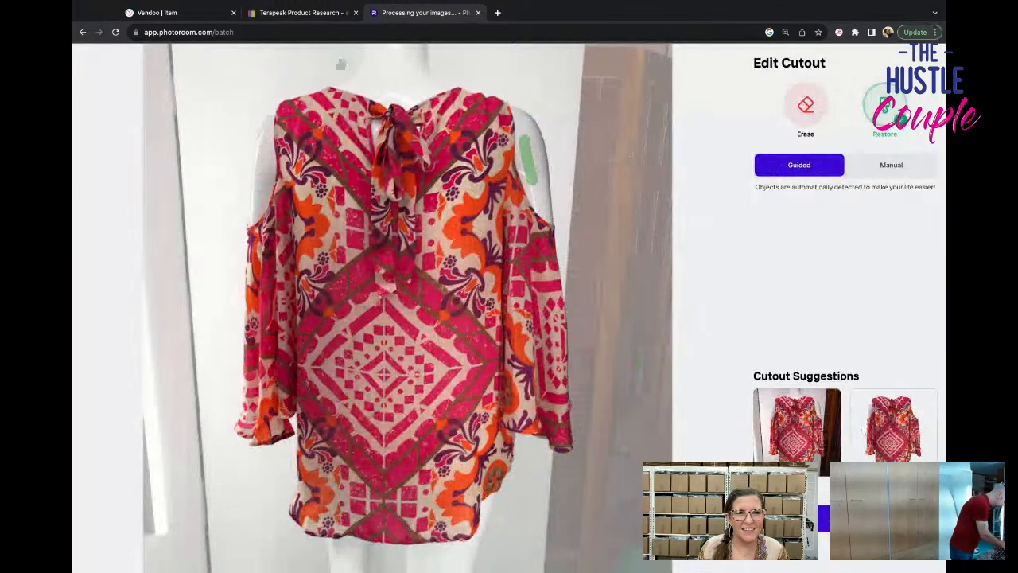
pyautogui.moveTo(382, 61); pyautogui.dragTo(393, 105)
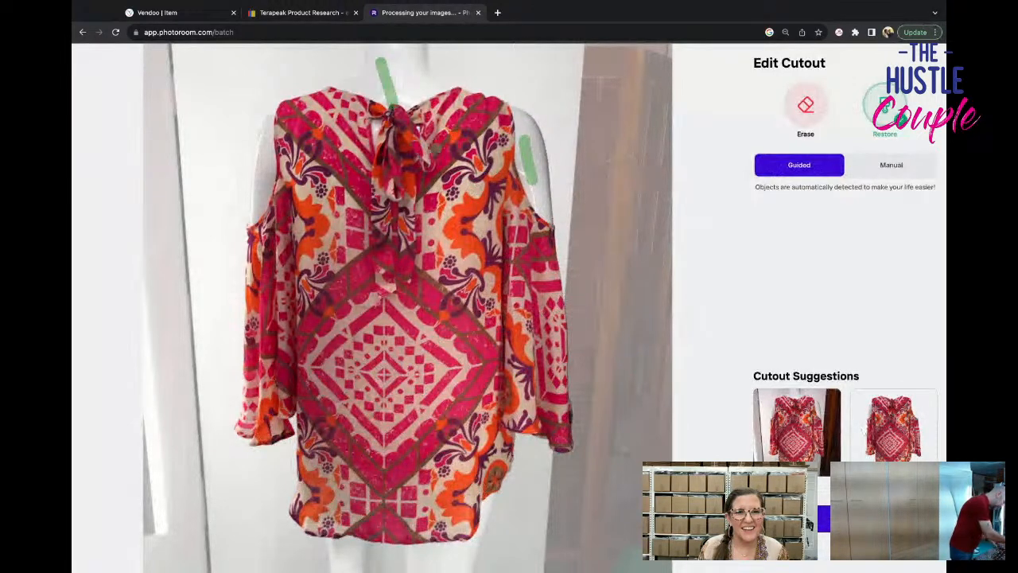
pyautogui.moveTo(346, 547); pyautogui.dragTo(352, 526)
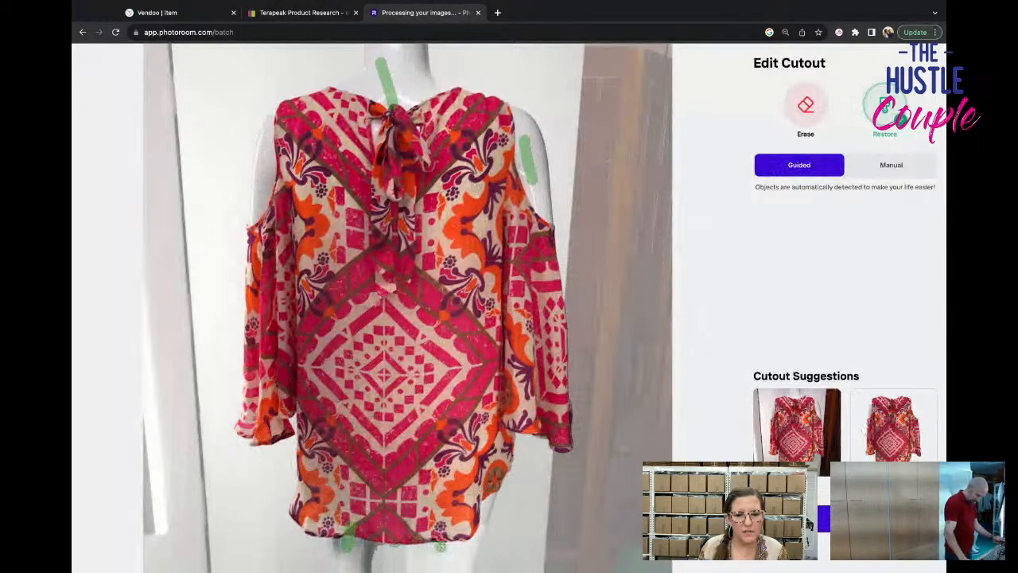
pyautogui.moveTo(440, 546); pyautogui.dragTo(441, 528)
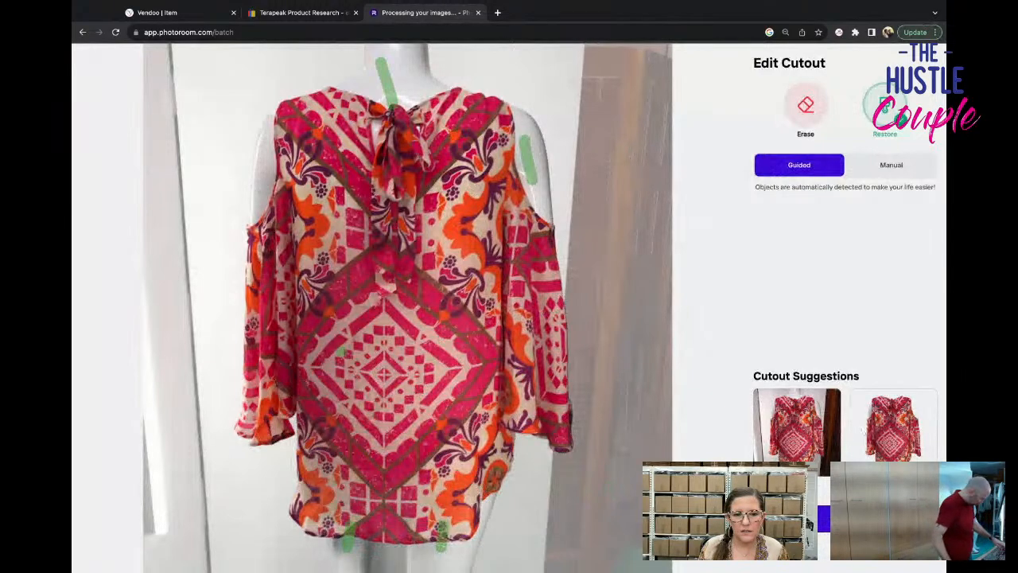
# Erase the background between the mannequin's legs below the red top's hem and apply the edited cutout.
pyautogui.scroll(1, 345, 352)
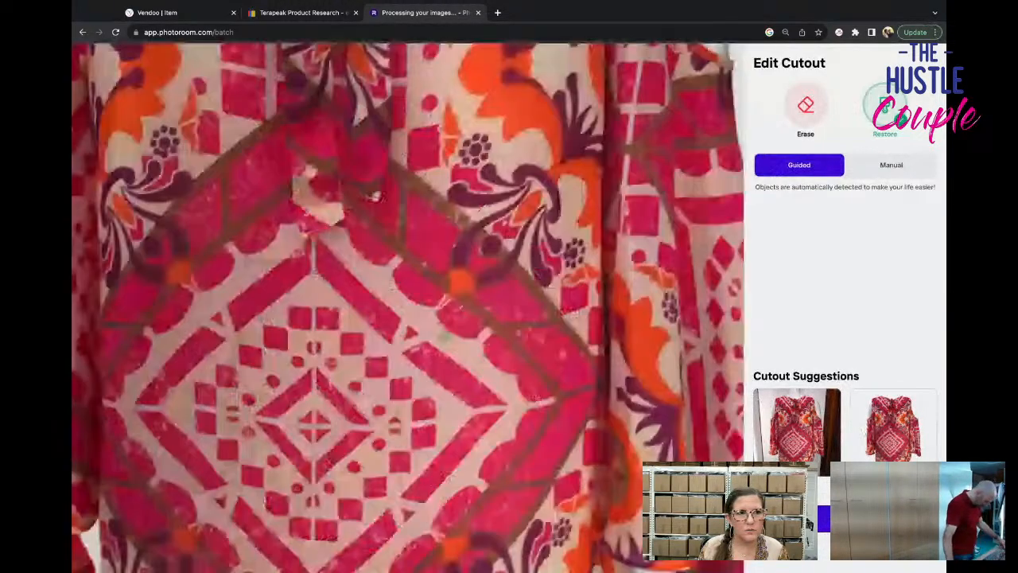
pyautogui.scroll(3, 446, 336)
pyautogui.scroll(-6, 445, 336)
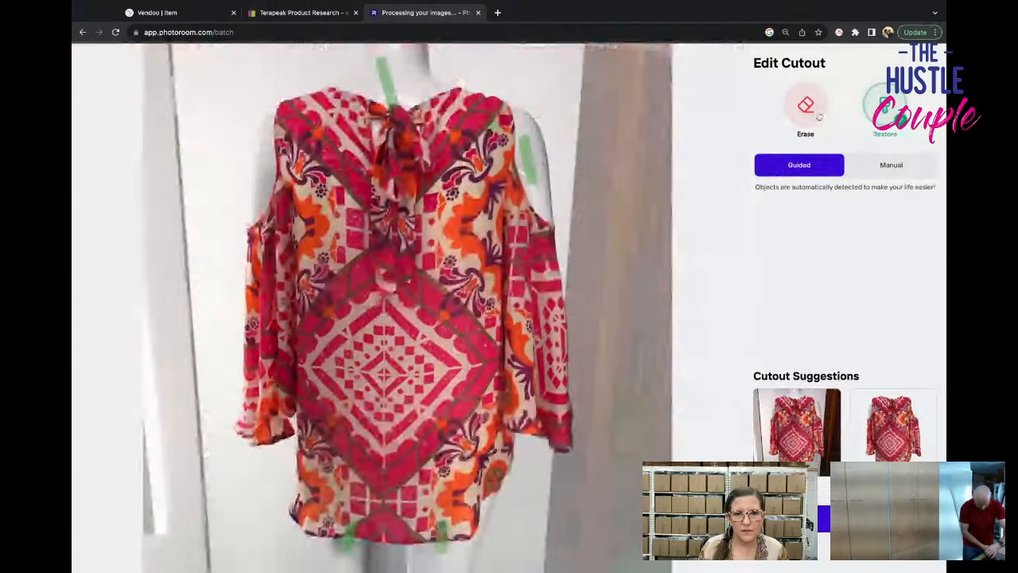
pyautogui.click(819, 117)
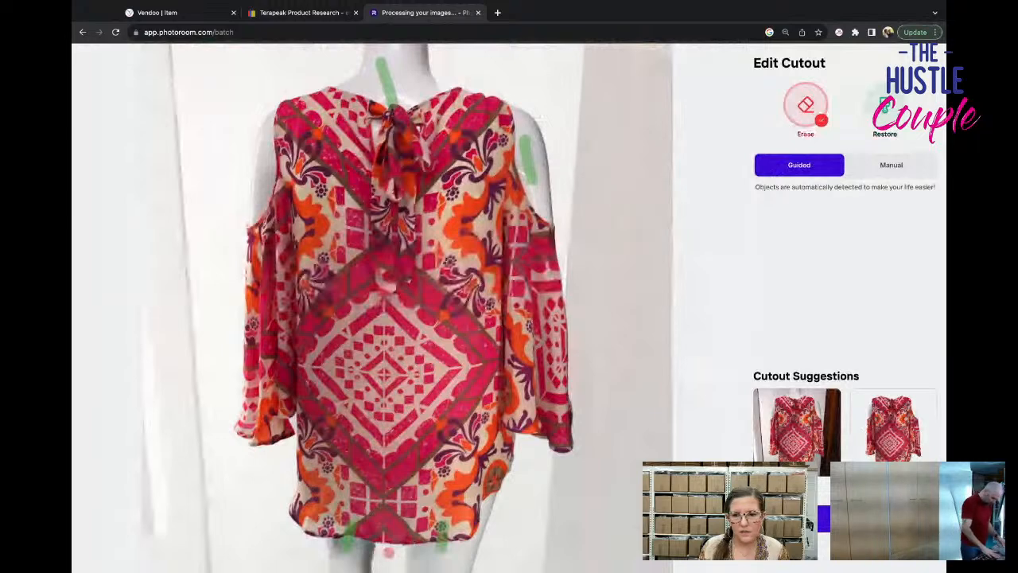
pyautogui.click(843, 519)
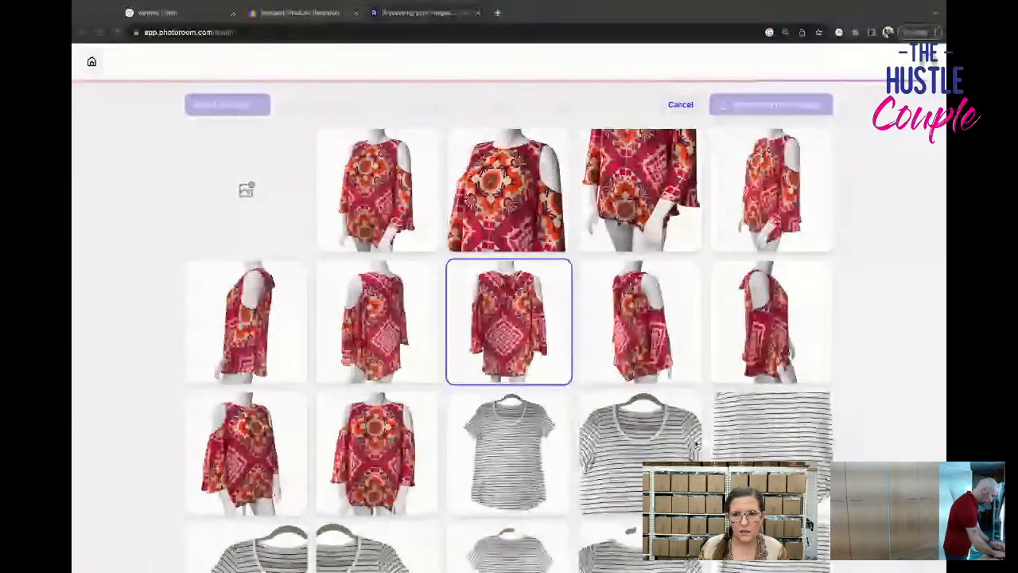
# Check the processed cutouts from the red top to the plaid shirt and download the batch images.
pyautogui.scroll(-5, 509, 318)
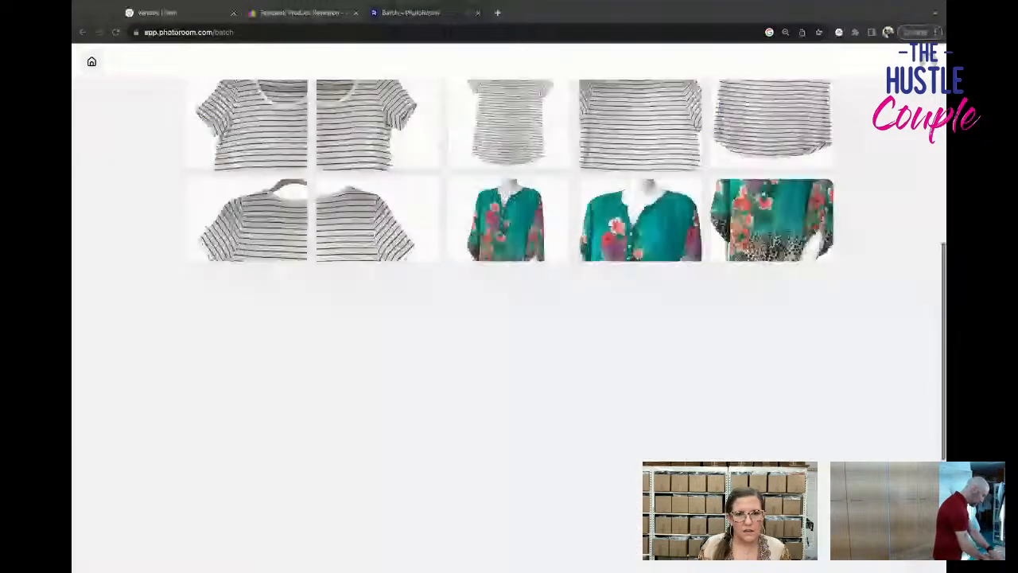
pyautogui.scroll(-2, 509, 318)
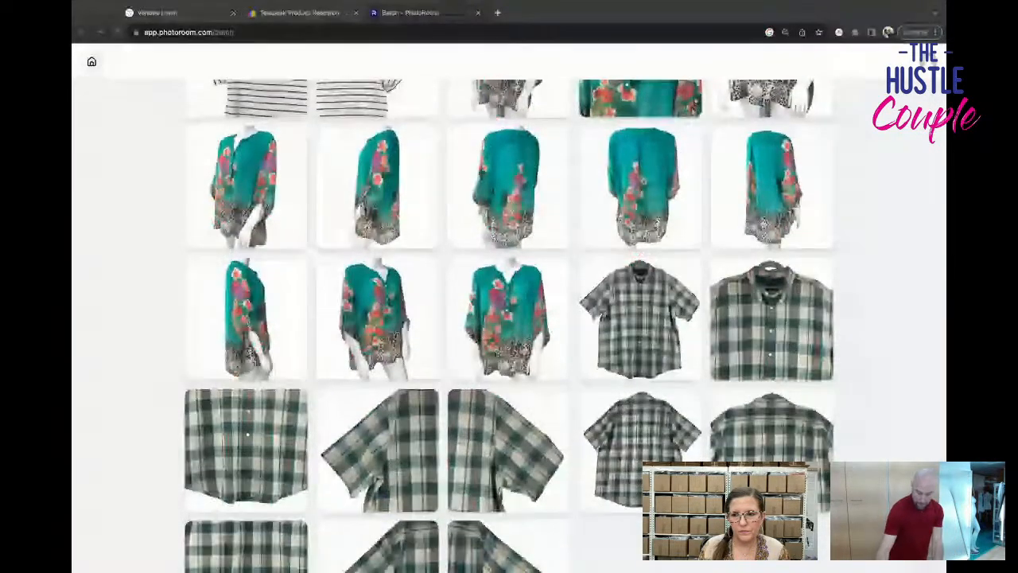
pyautogui.scroll(-1, 509, 318)
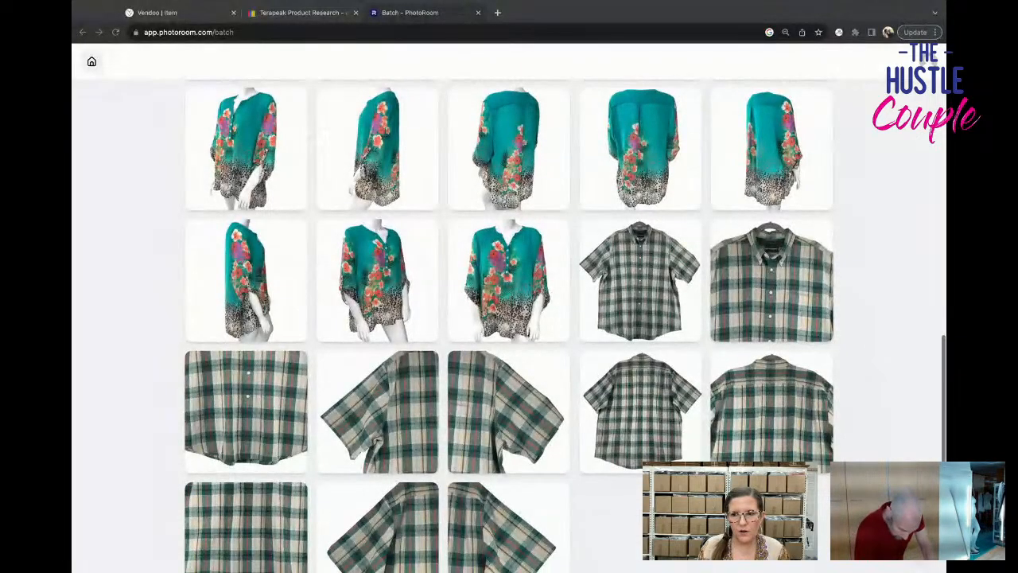
pyautogui.scroll(-1, 509, 318)
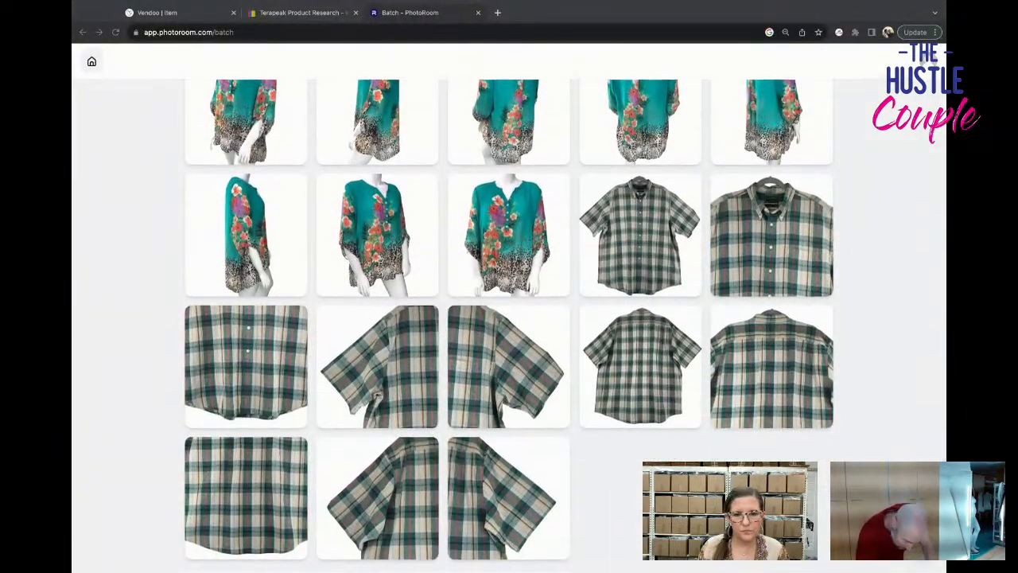
pyautogui.press('super+Tab')
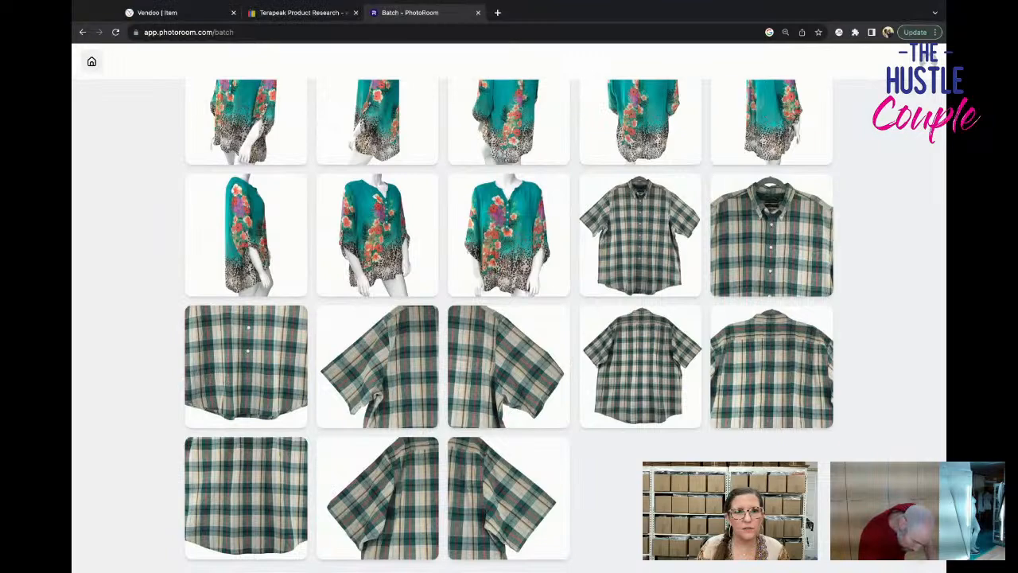
pyautogui.scroll(10, 509, 321)
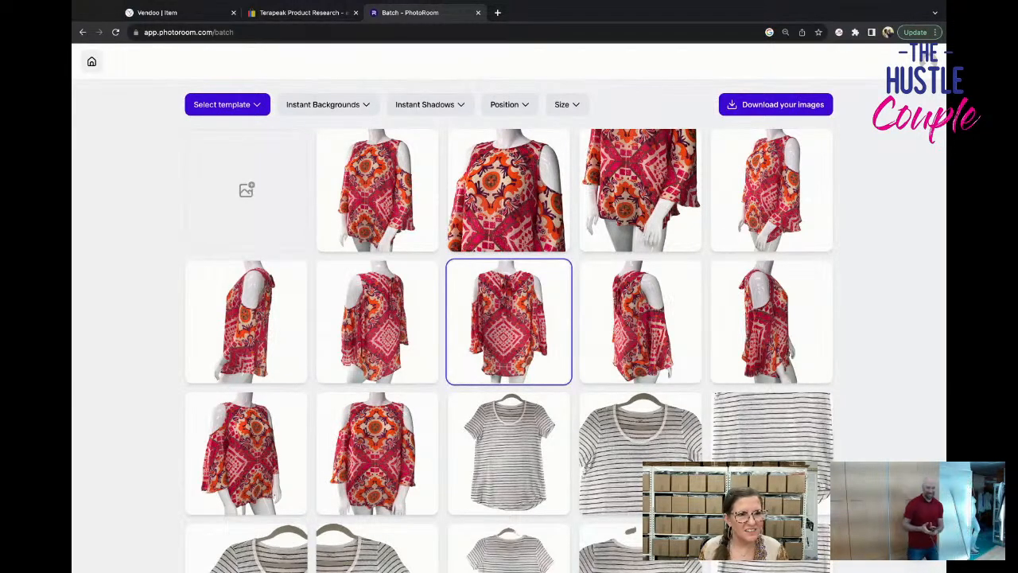
pyautogui.click(72, 283)
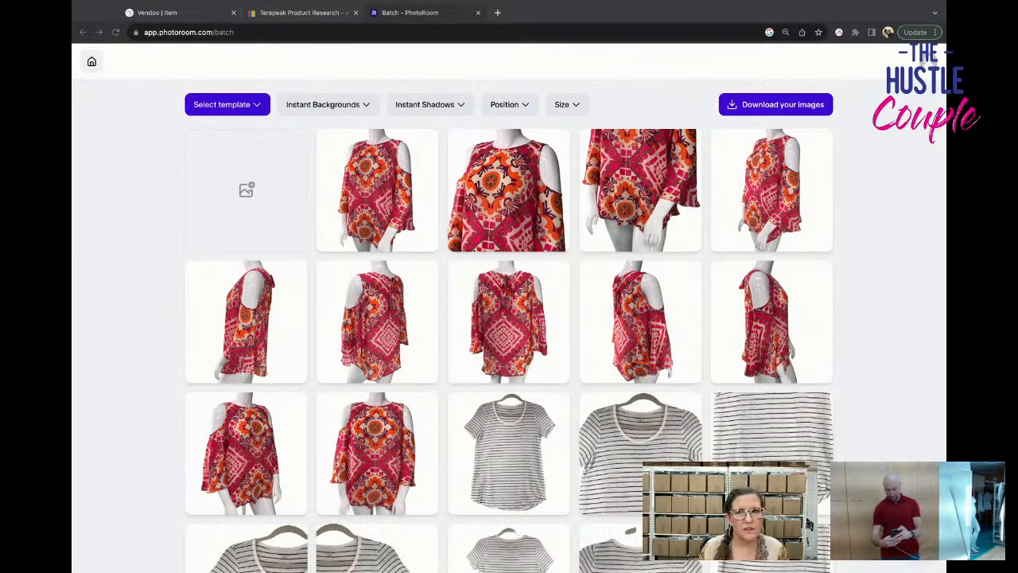
pyautogui.click(509, 322)
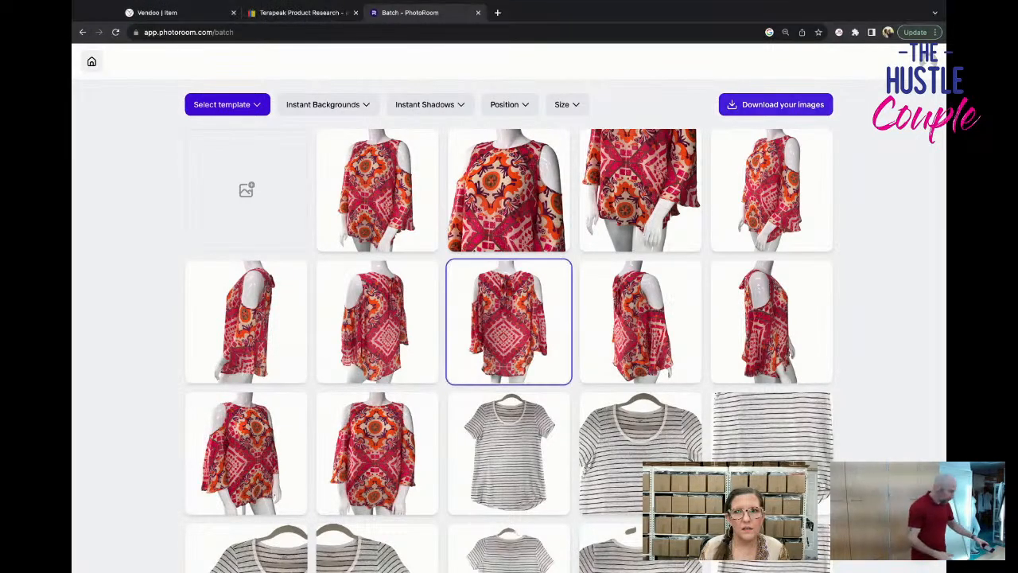
pyautogui.click(775, 104)
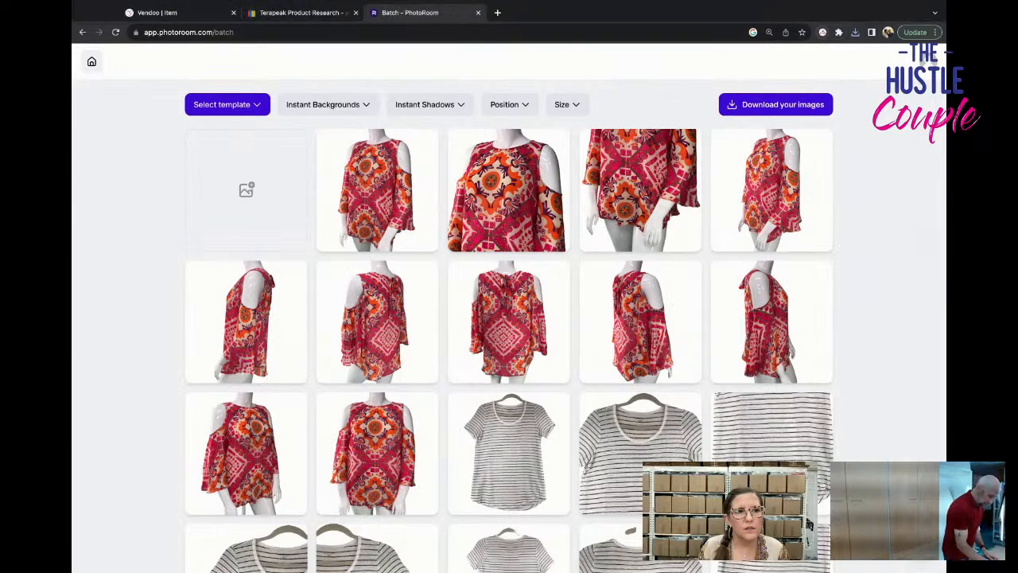
# Start a new batch with the photos of the black dresses, lavender shirt and sequined tank top.
pyautogui.click(92, 62)
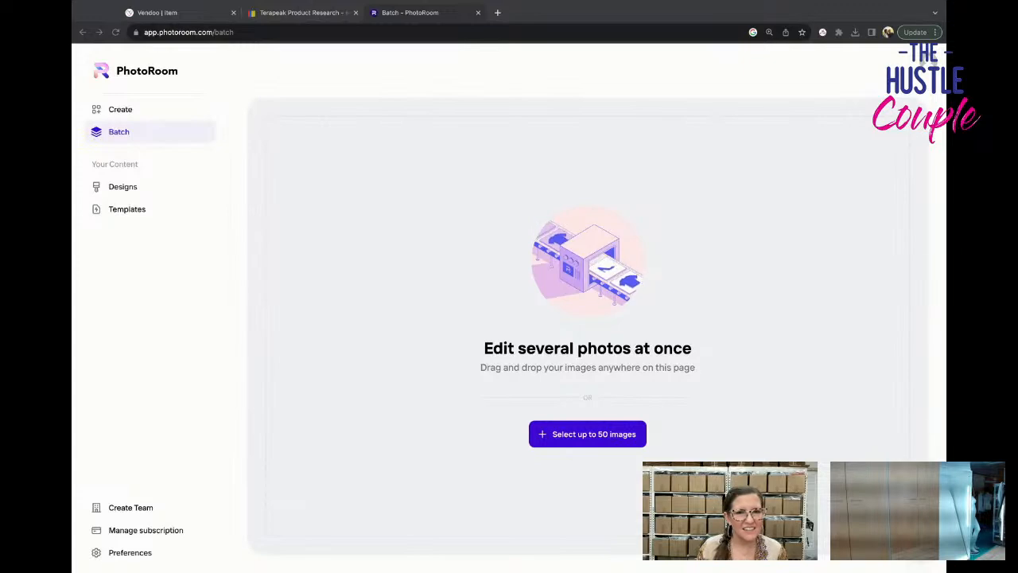
pyautogui.moveTo(938, 308); pyautogui.dragTo(509, 309)
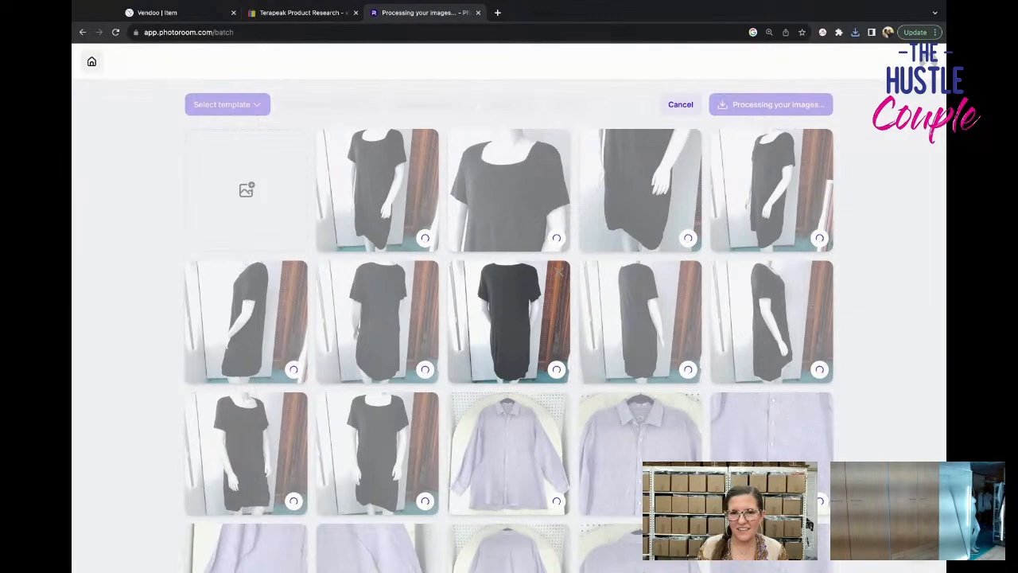
# Check the cutouts of the black dresses, lavender shirt and sequined tank top as the batch is processed.
pyautogui.scroll(-3, 445, 371)
pyautogui.scroll(-5, 444, 371)
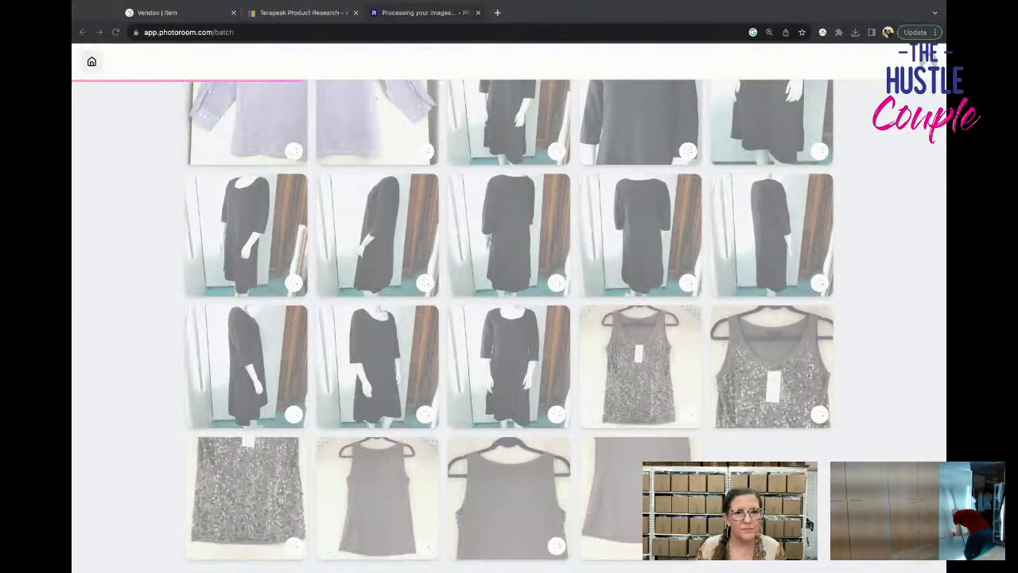
pyautogui.scroll(4, 509, 318)
pyautogui.scroll(3, 509, 318)
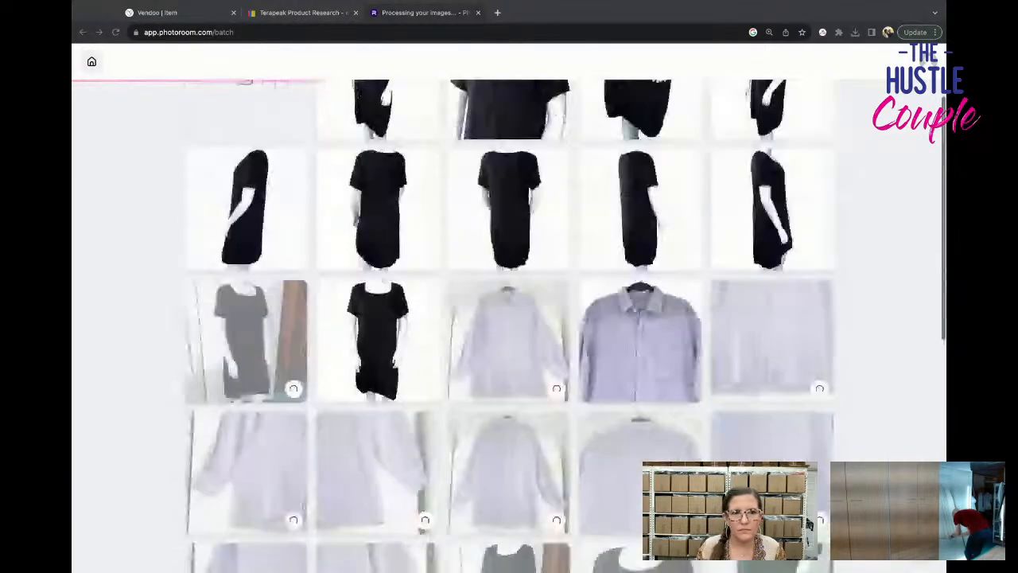
pyautogui.scroll(2, 509, 318)
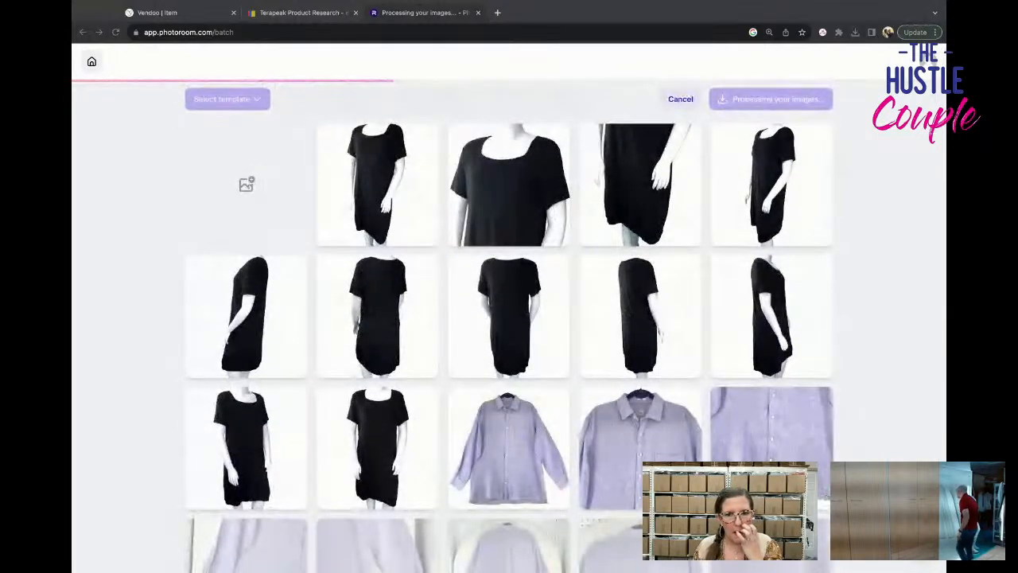
pyautogui.scroll(-3, 509, 318)
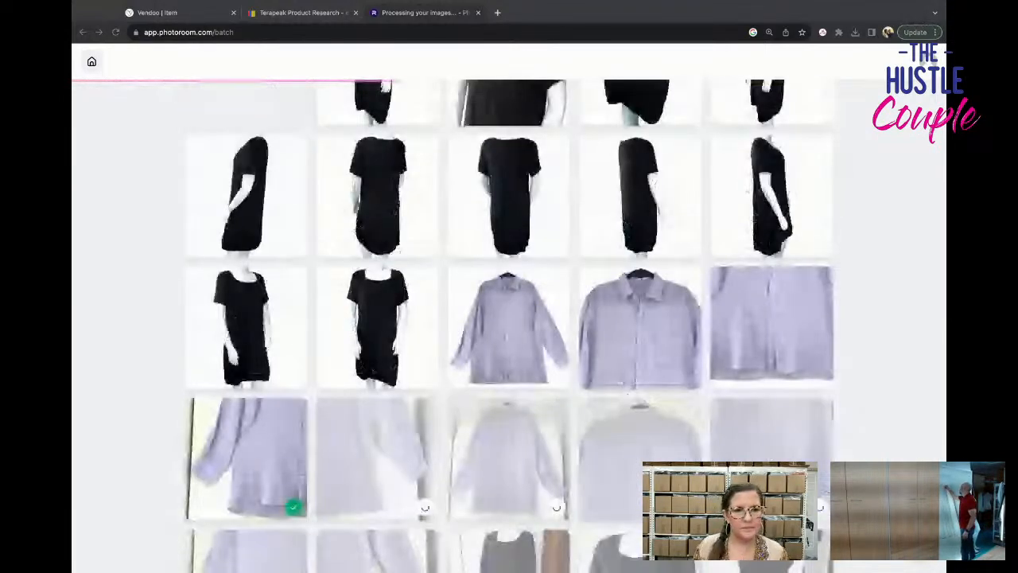
pyautogui.scroll(-2, 509, 318)
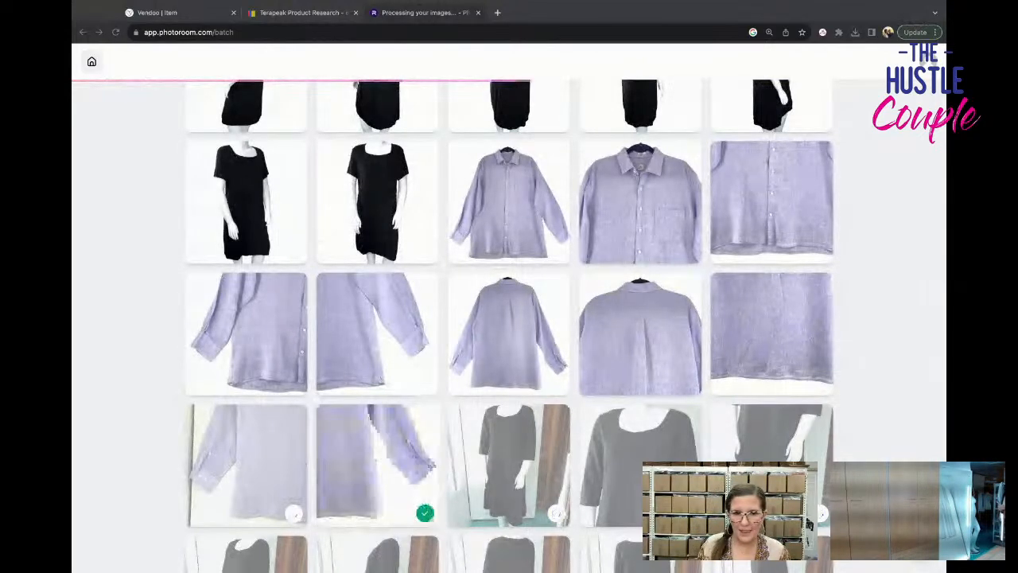
pyautogui.scroll(-2, 509, 326)
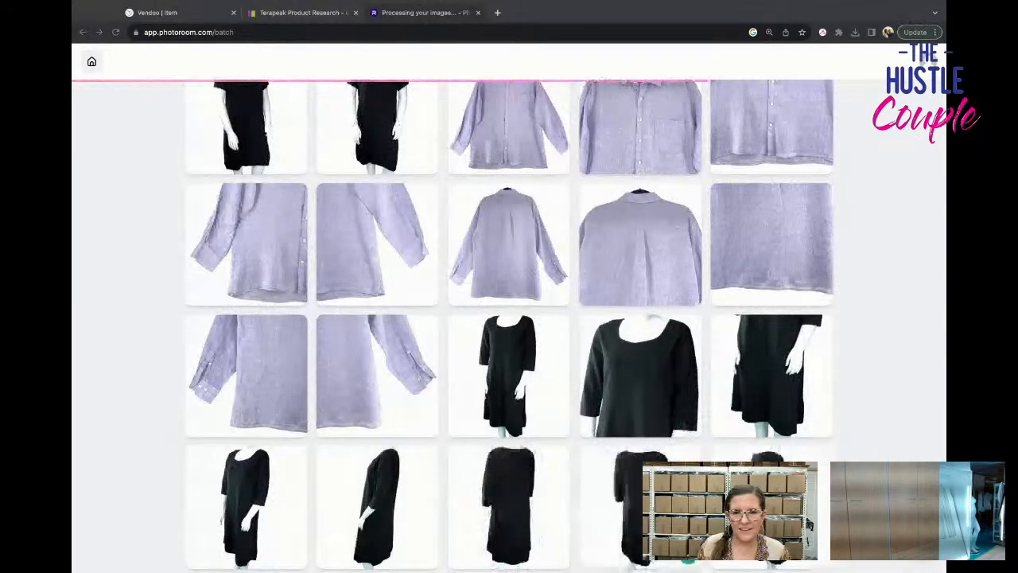
pyautogui.scroll(-2, 509, 318)
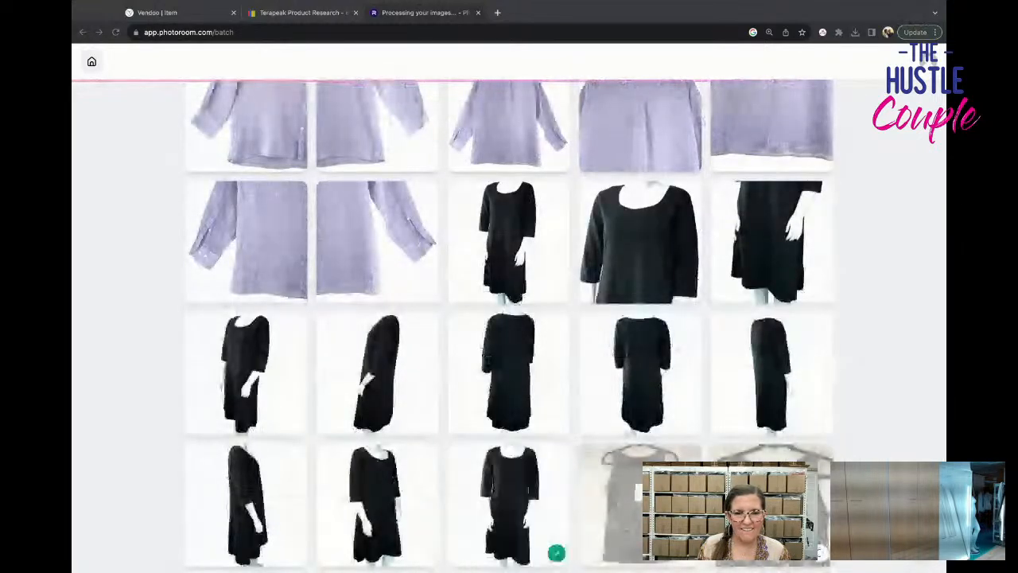
pyautogui.scroll(-2, 509, 318)
pyautogui.scroll(-1, 509, 318)
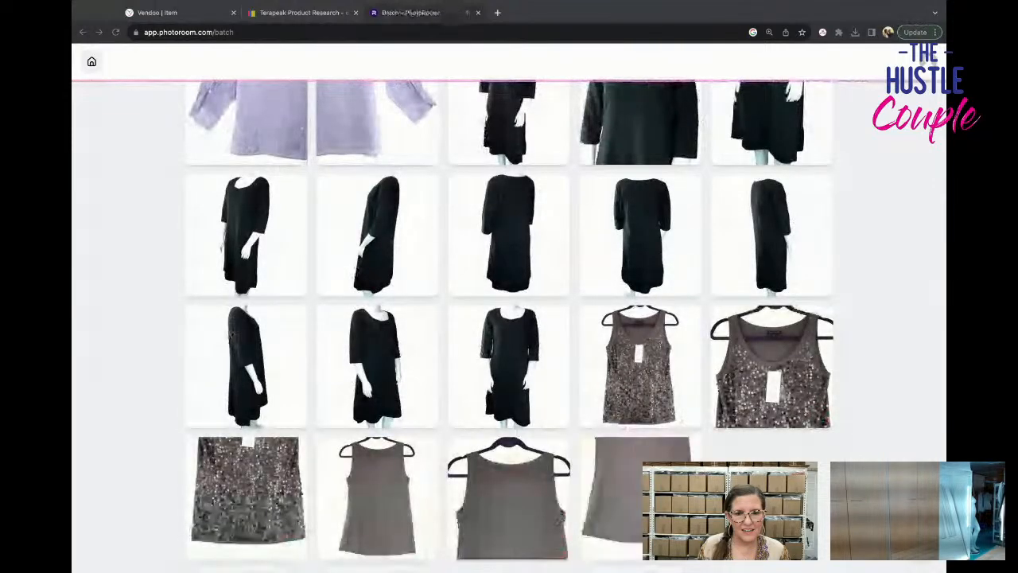
# Download the processed batch images of the black dresses, lavender shirt and sequined tank top.
pyautogui.scroll(4, 509, 318)
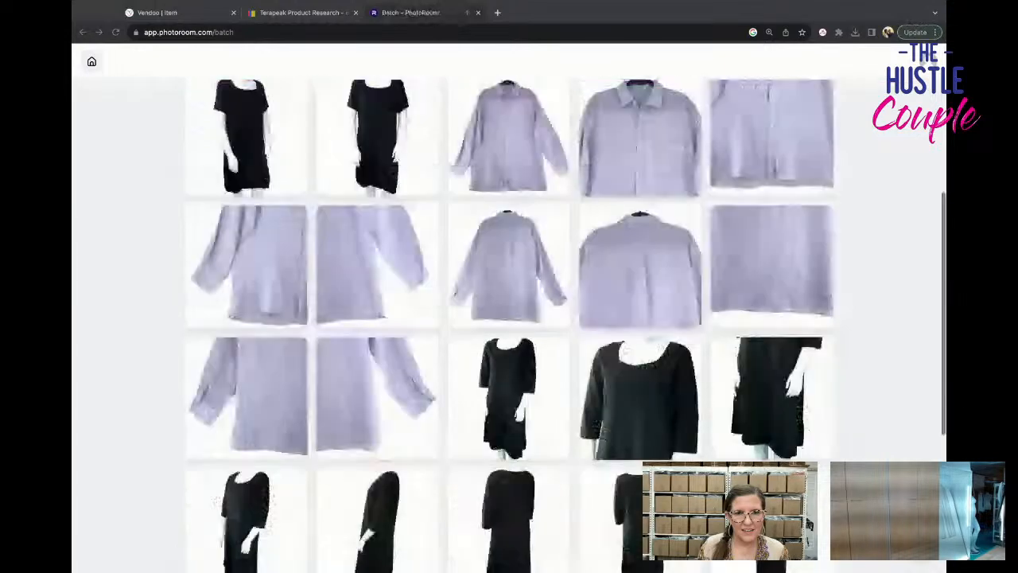
pyautogui.scroll(4, 509, 319)
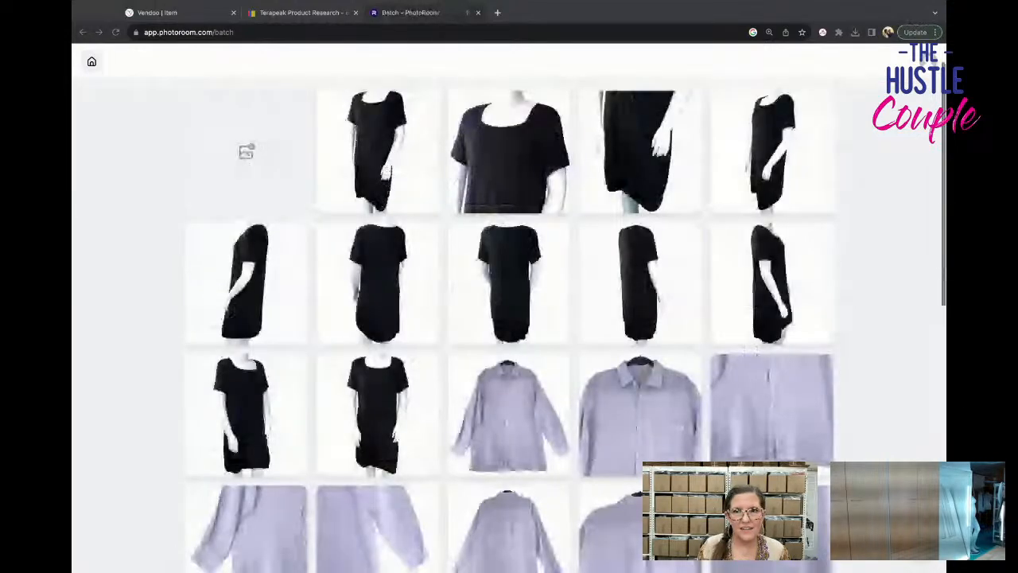
pyautogui.scroll(1, 509, 318)
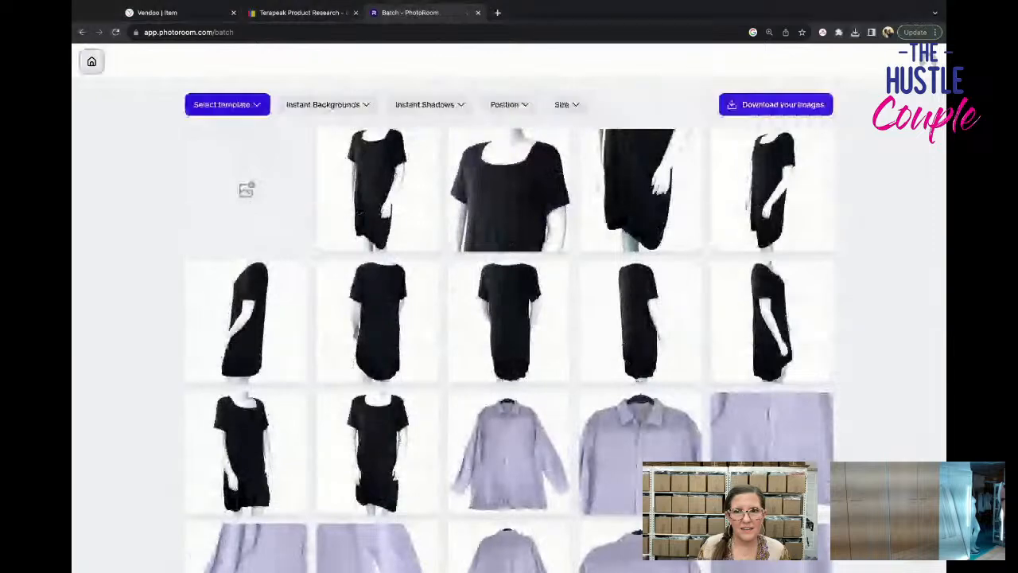
pyautogui.click(734, 108)
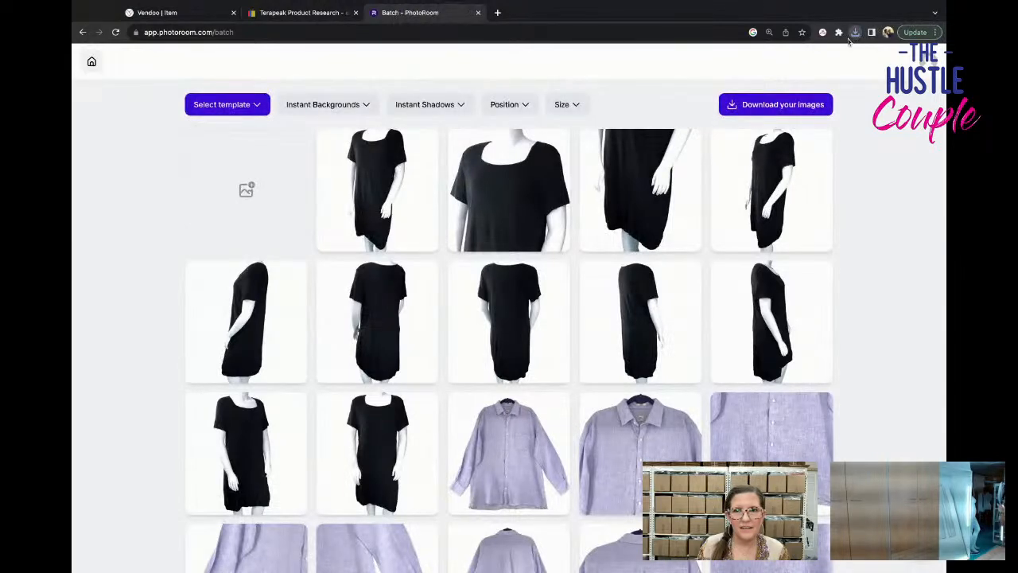
pyautogui.click(853, 36)
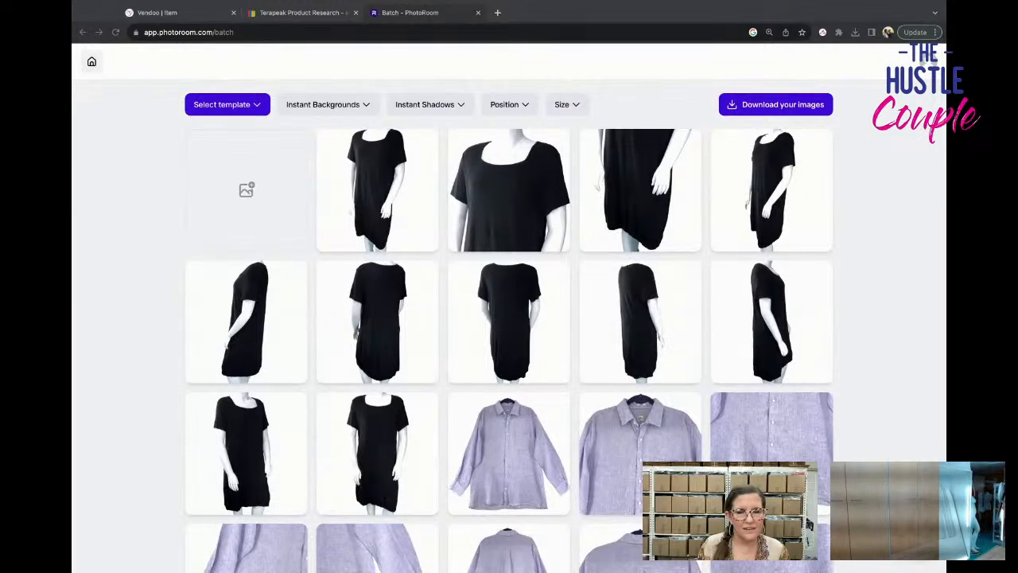
pyautogui.scroll(-3, 509, 318)
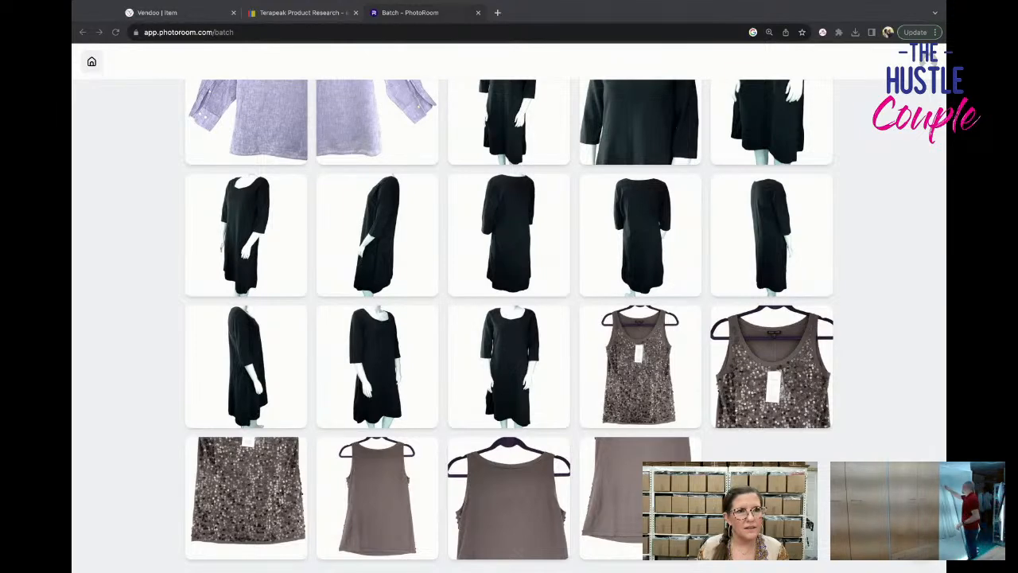
# Start a new batch with the photos of the black cold-shoulder top and tie-dye sweatshirt and download the processed images.
pyautogui.click(92, 63)
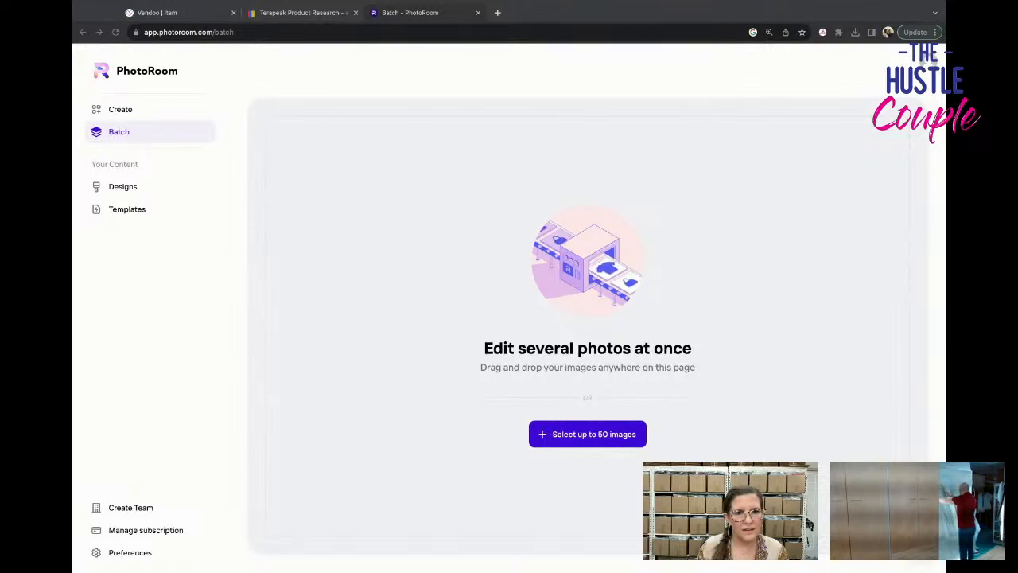
pyautogui.moveTo(318, 285); pyautogui.dragTo(460, 284)
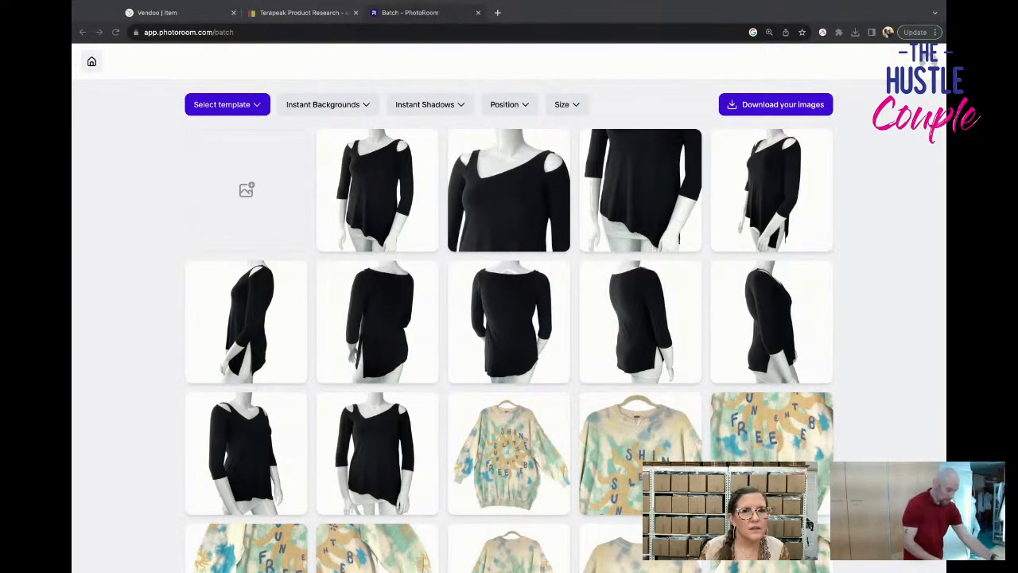
pyautogui.click(775, 104)
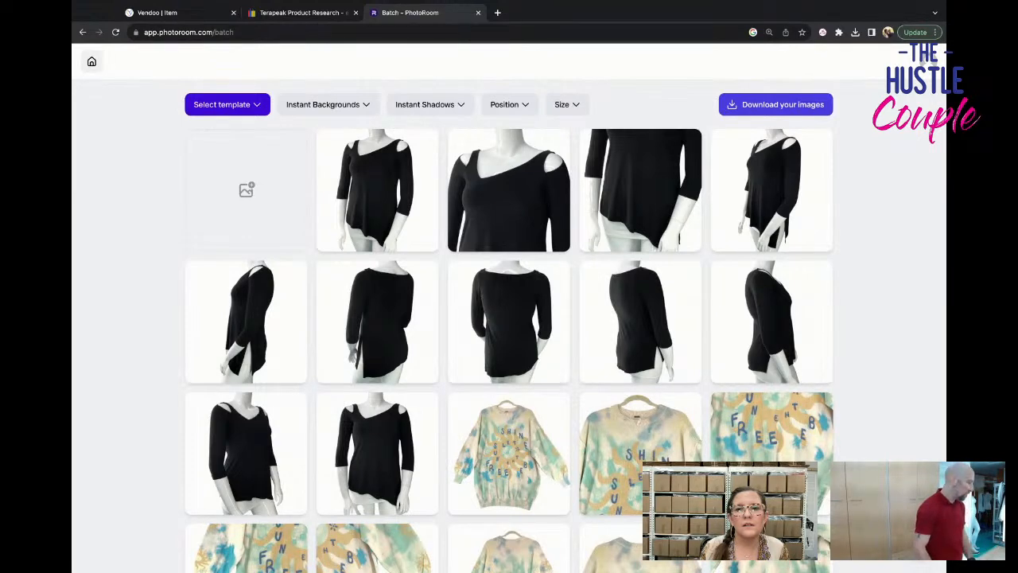
pyautogui.click(776, 104)
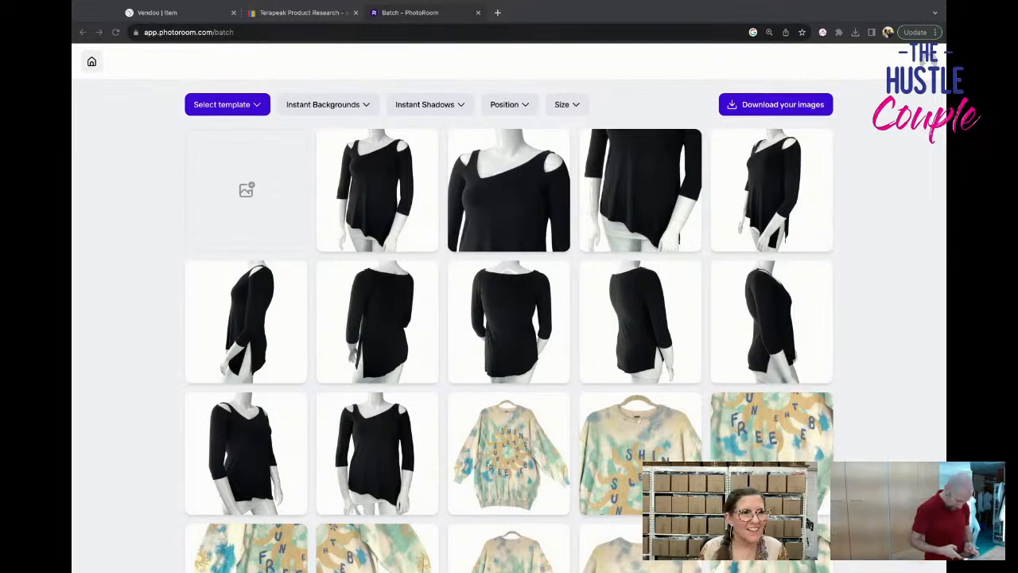
# Switch to Vendoo, return to the inventory, show the active items and reload the page.
pyautogui.click(158, 13)
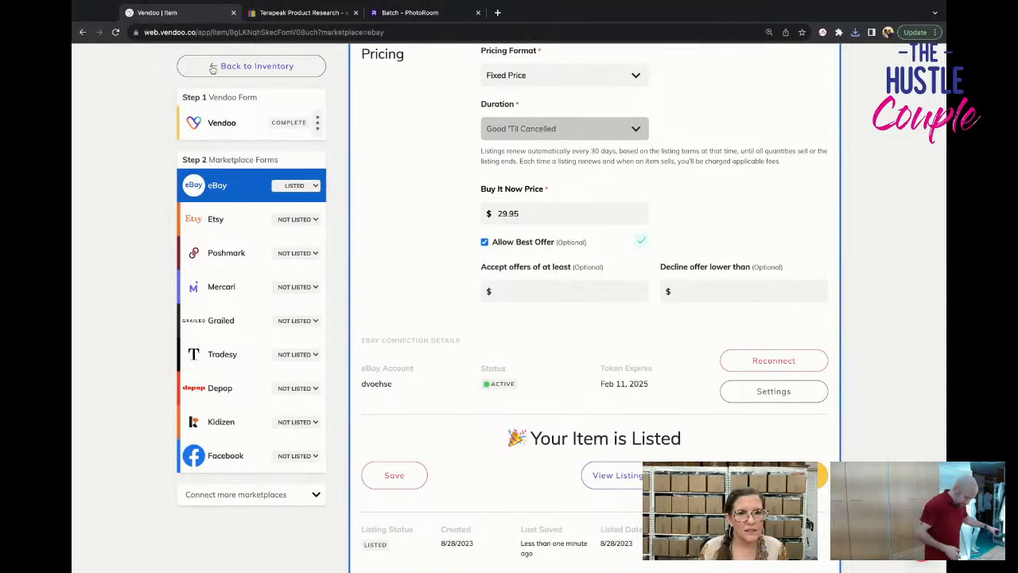
pyautogui.click(253, 66)
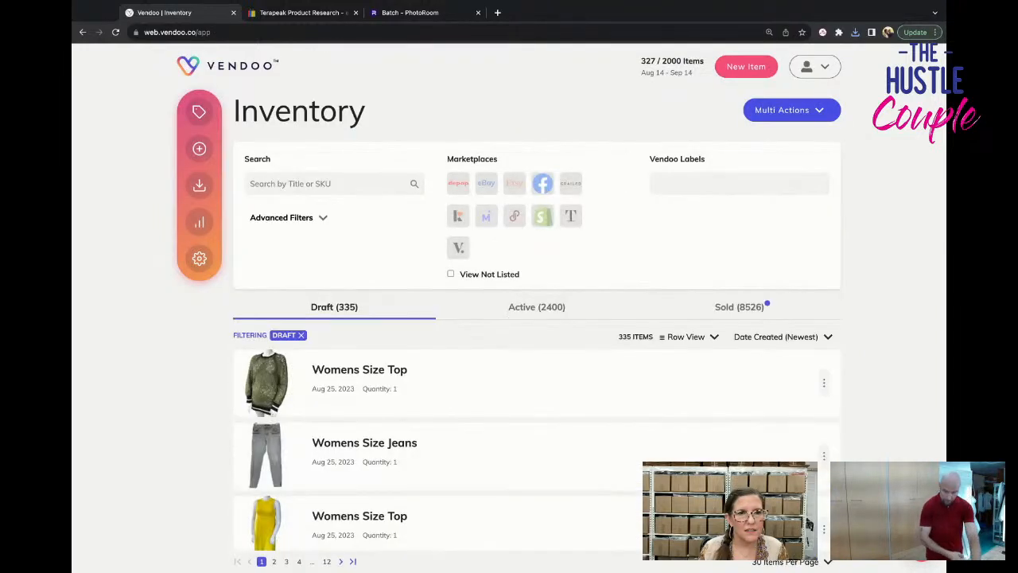
pyautogui.click(199, 149)
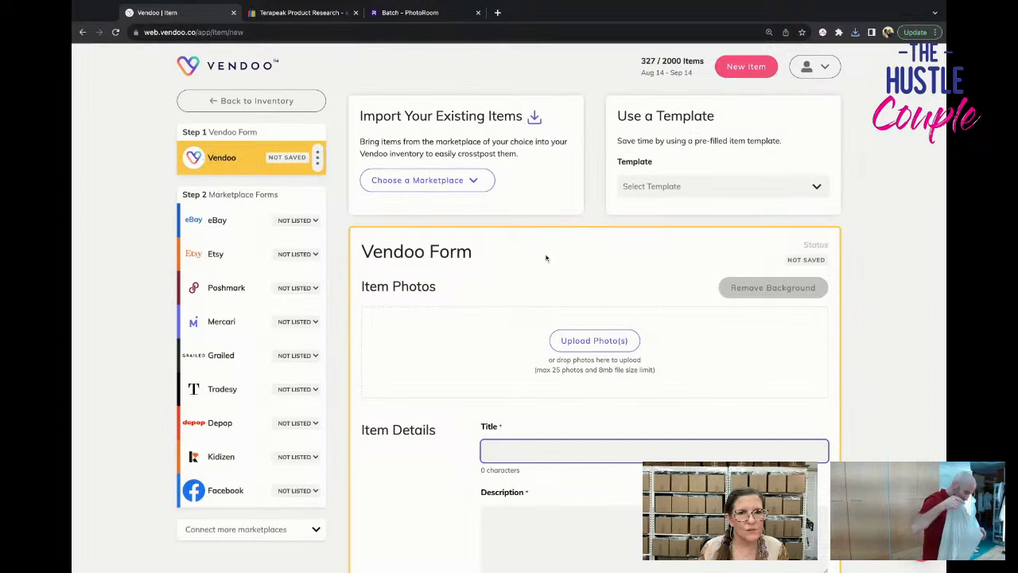
pyautogui.click(262, 101)
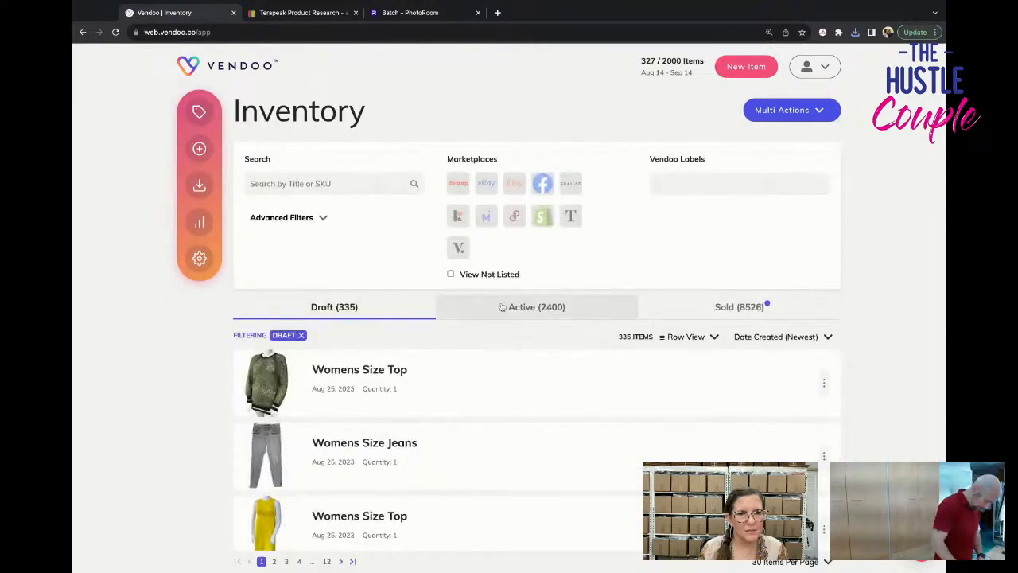
pyautogui.click(504, 307)
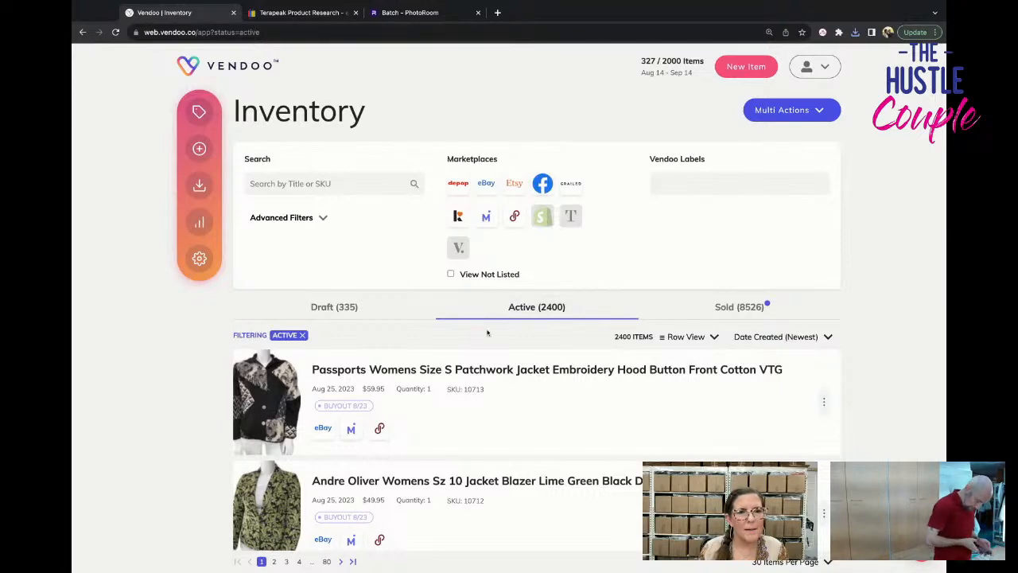
pyautogui.scroll(-1, 487, 336)
pyautogui.scroll(1, 487, 335)
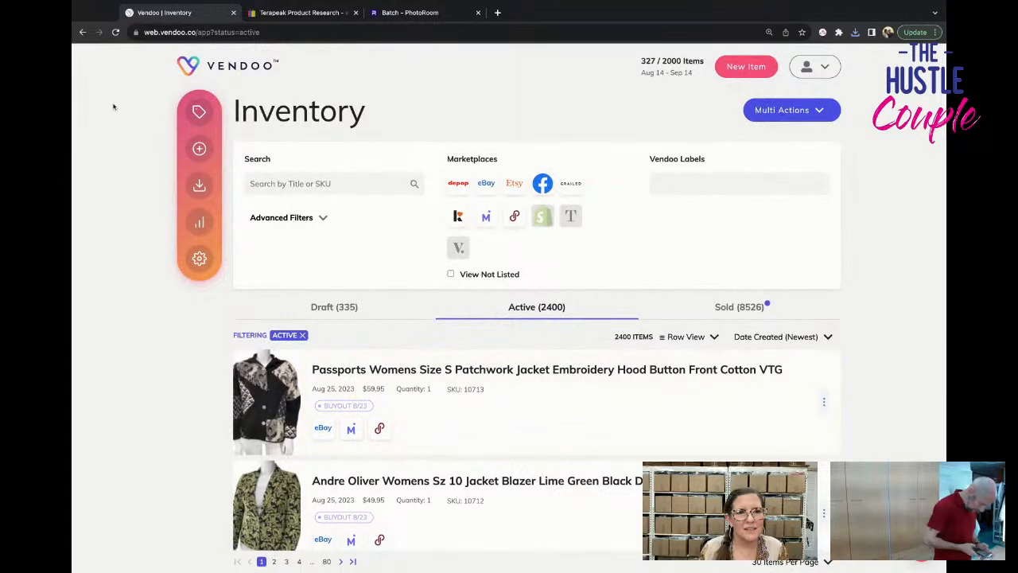
pyautogui.click(116, 32)
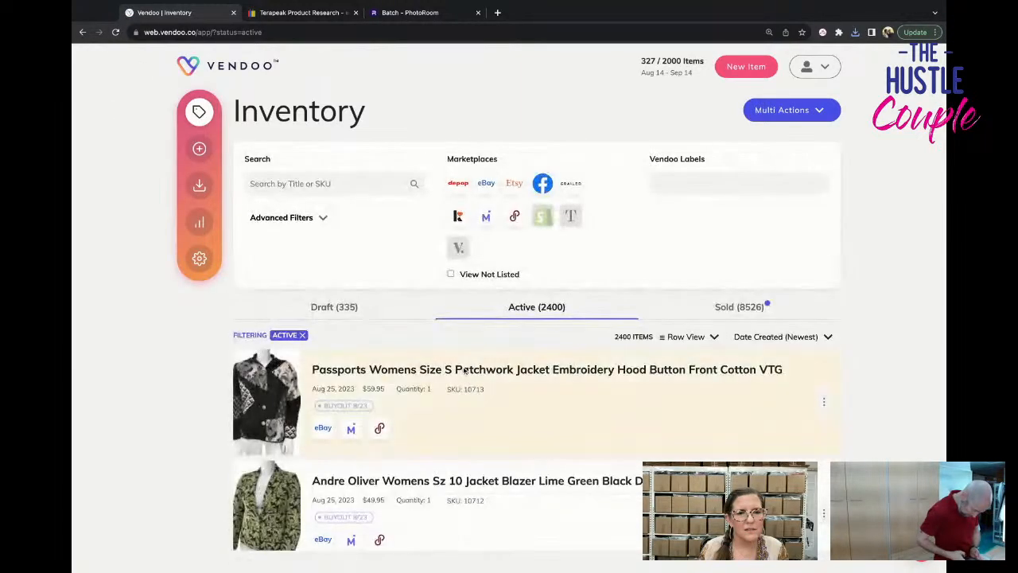
# Sort the active inventory items by Date Modified (Newest).
pyautogui.scroll(-1, 465, 371)
pyautogui.scroll(-5, 536, 318)
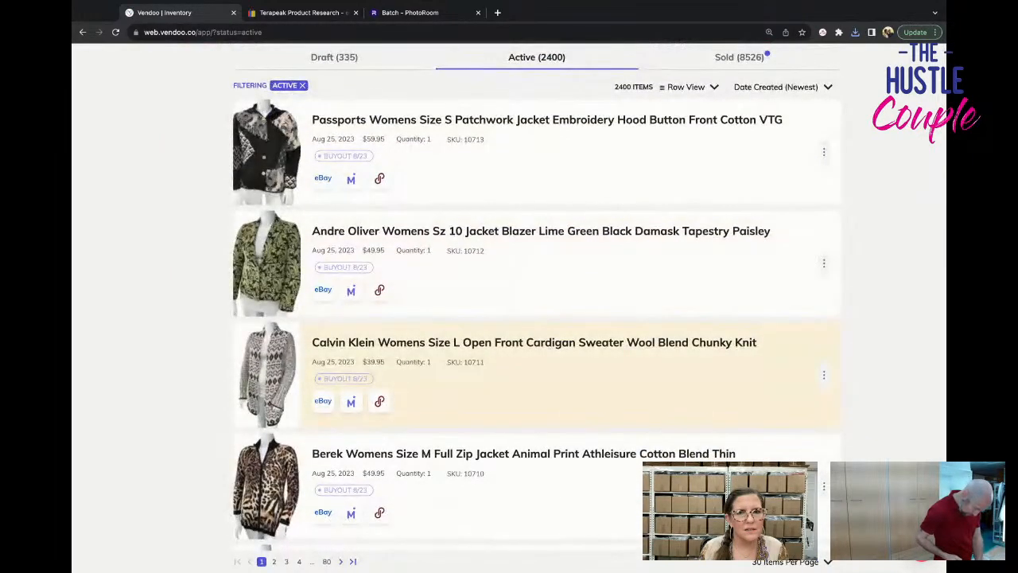
pyautogui.scroll(5, 535, 318)
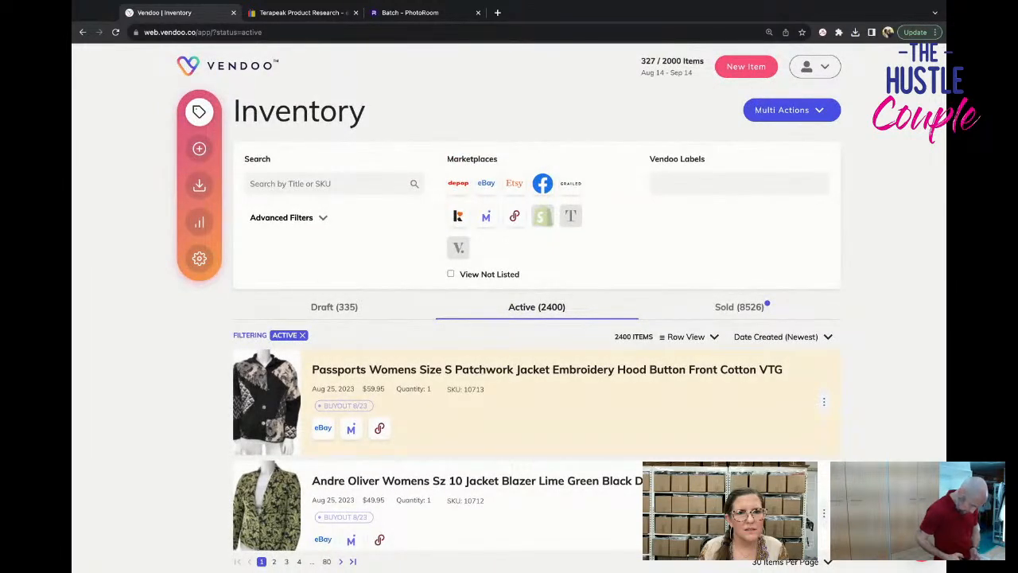
pyautogui.click(773, 337)
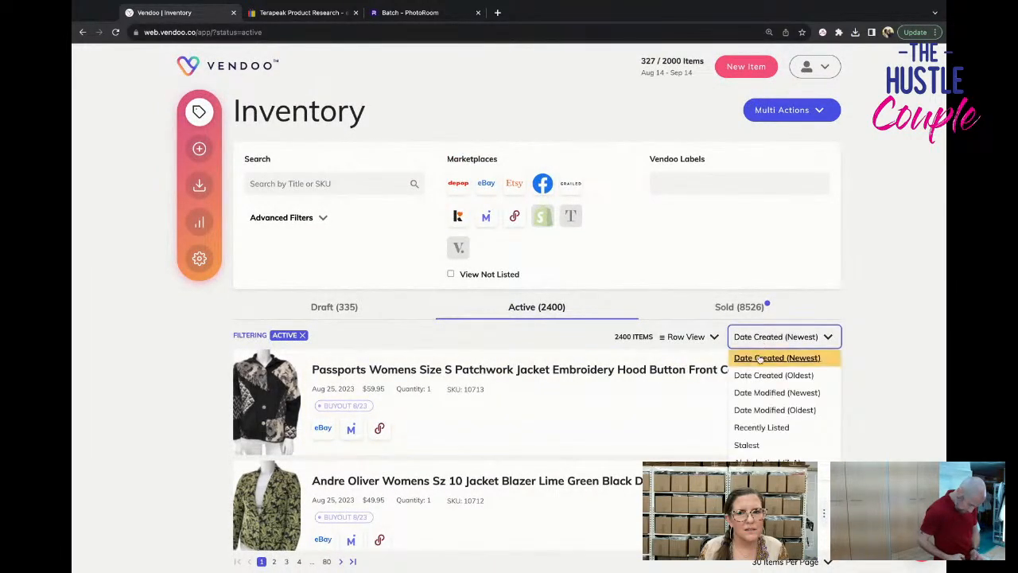
pyautogui.click(760, 359)
pyautogui.click(760, 338)
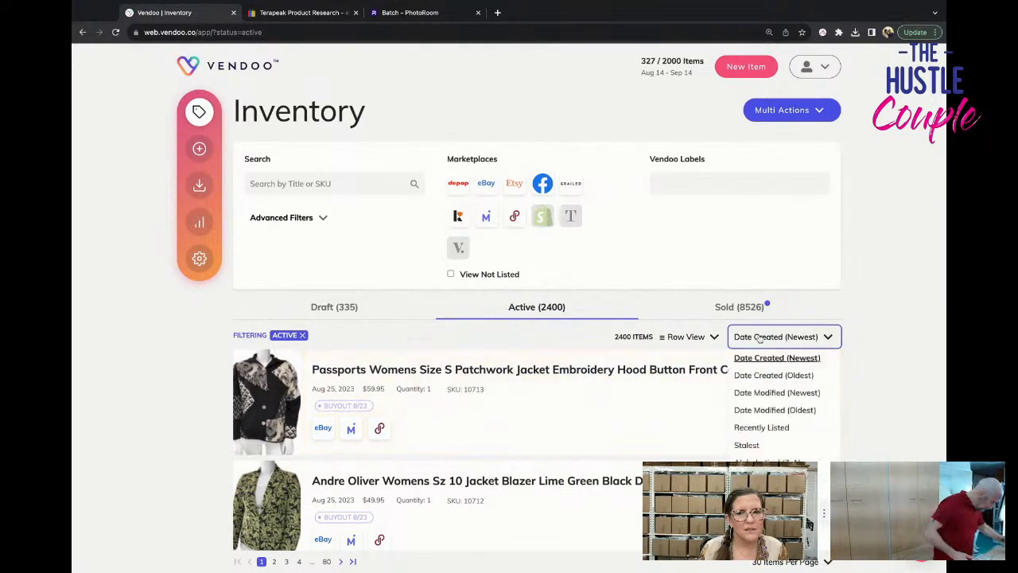
pyautogui.click(768, 391)
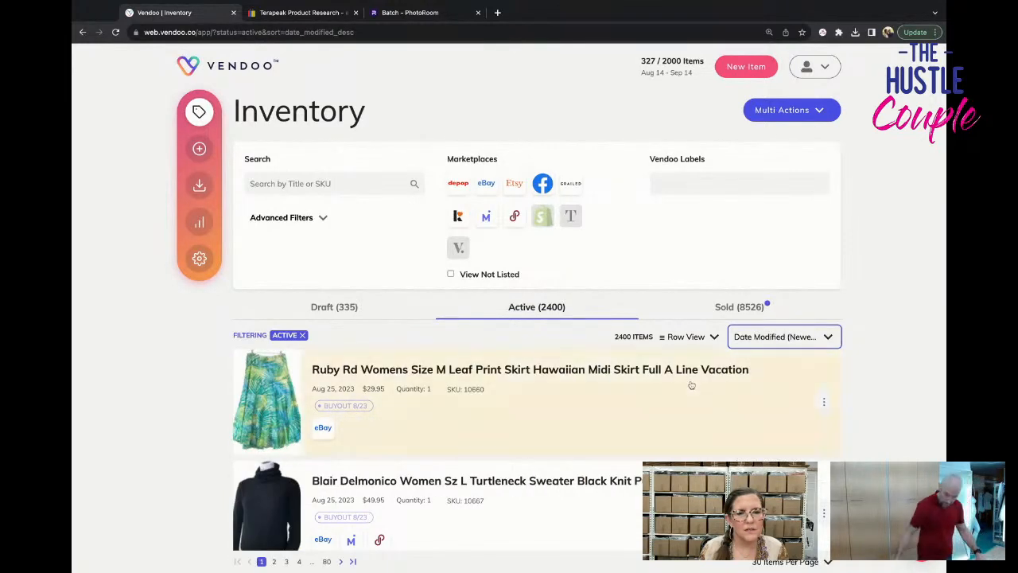
# Look through the active inventory items for any that are missing a marketplace listing.
pyautogui.scroll(-1, 648, 383)
pyautogui.scroll(-5, 648, 383)
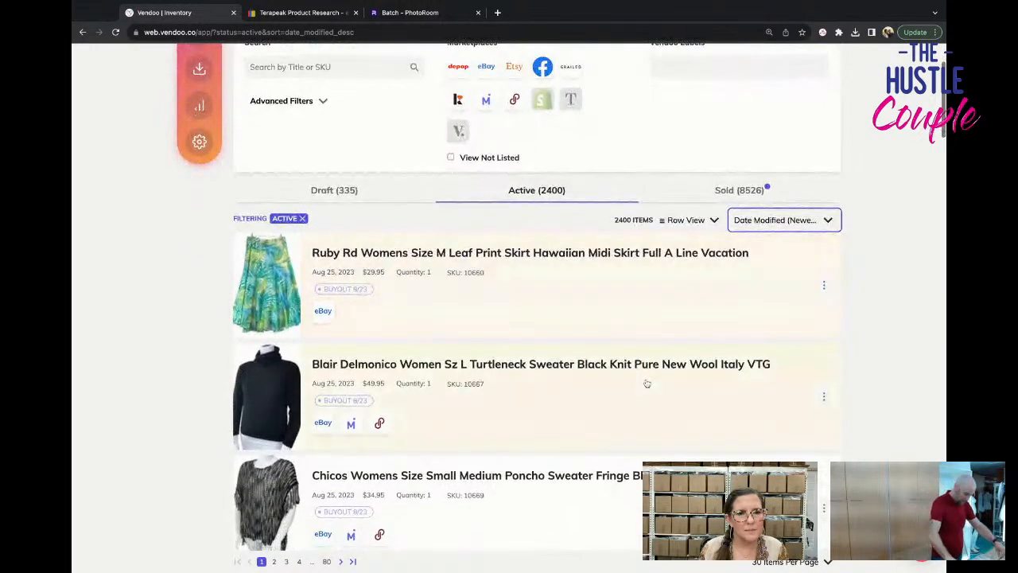
pyautogui.scroll(-6, 646, 384)
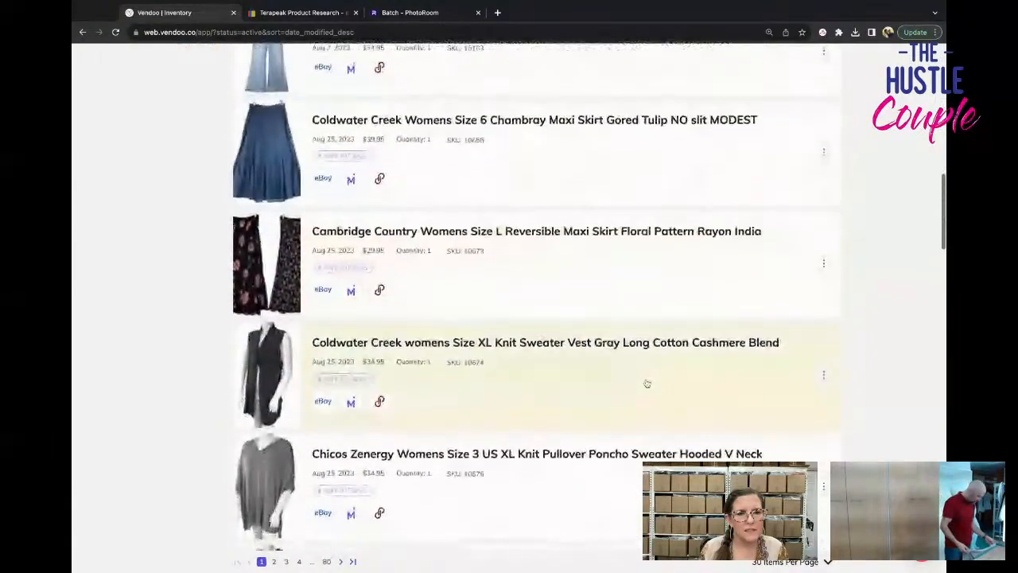
pyautogui.scroll(-7, 647, 383)
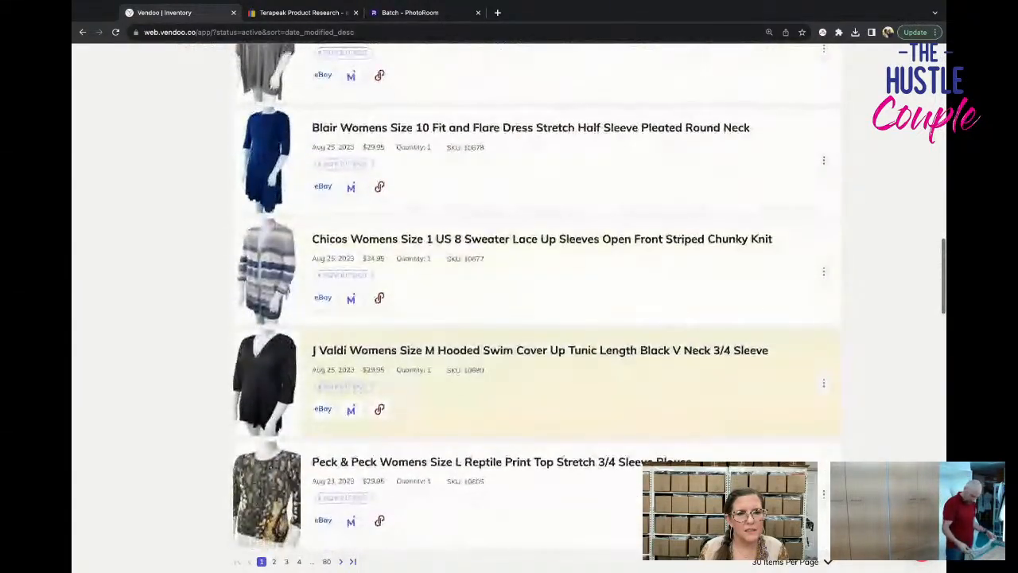
pyautogui.scroll(-5, 573, 268)
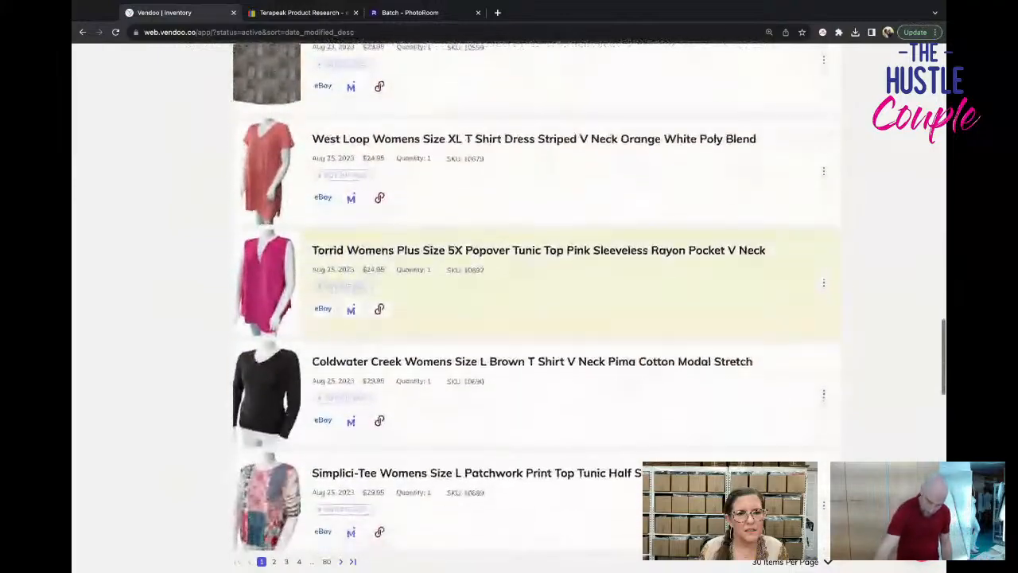
pyautogui.scroll(-3, 573, 268)
pyautogui.scroll(5, 572, 268)
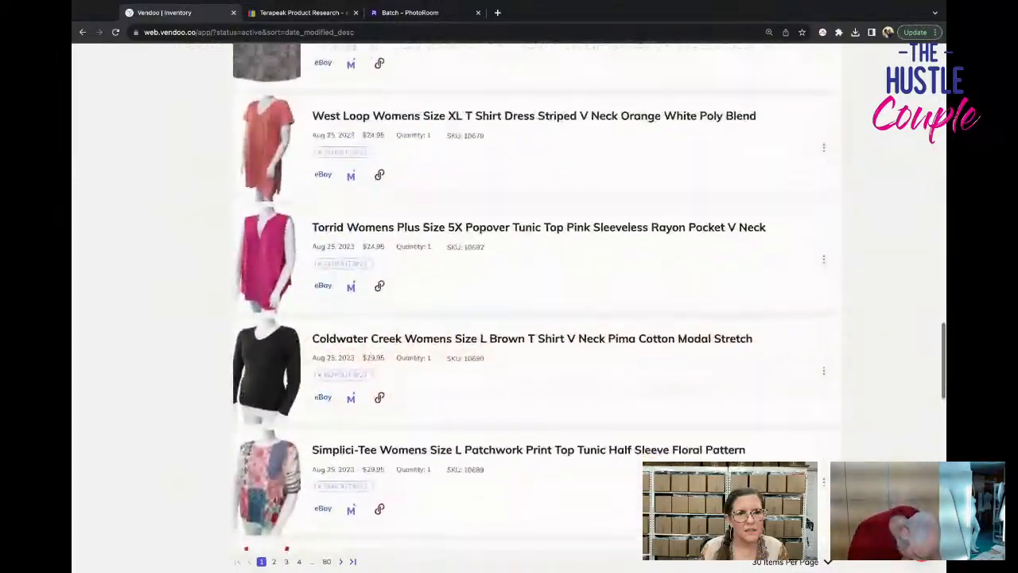
pyautogui.scroll(2, 557, 421)
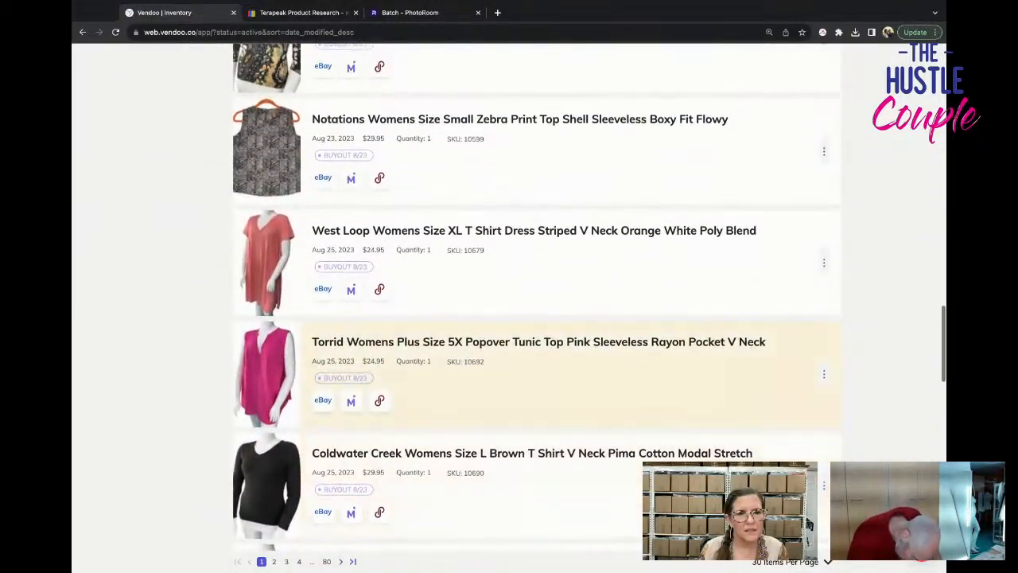
pyautogui.scroll(1, 556, 358)
pyautogui.scroll(1, 557, 358)
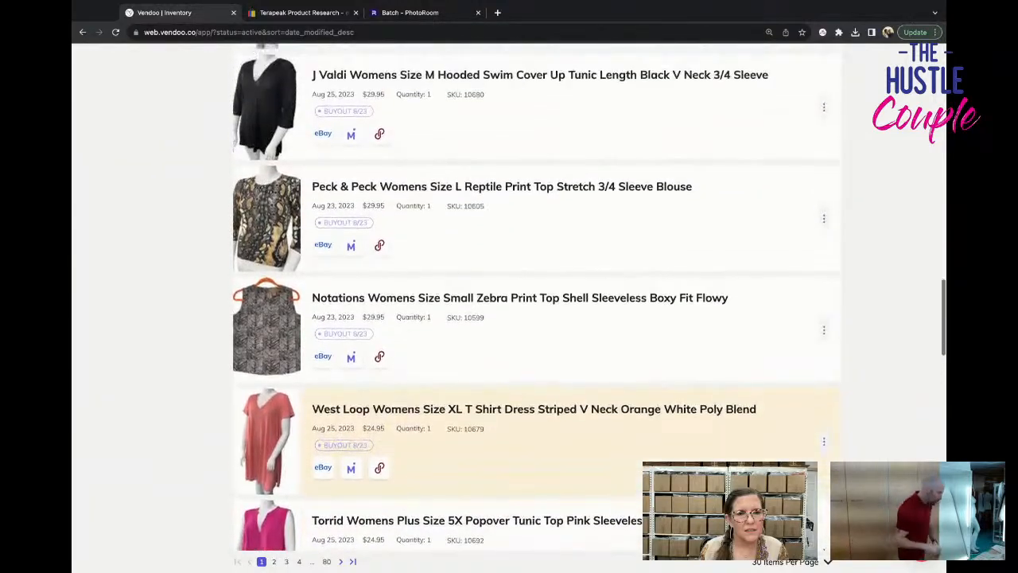
pyautogui.scroll(4, 556, 358)
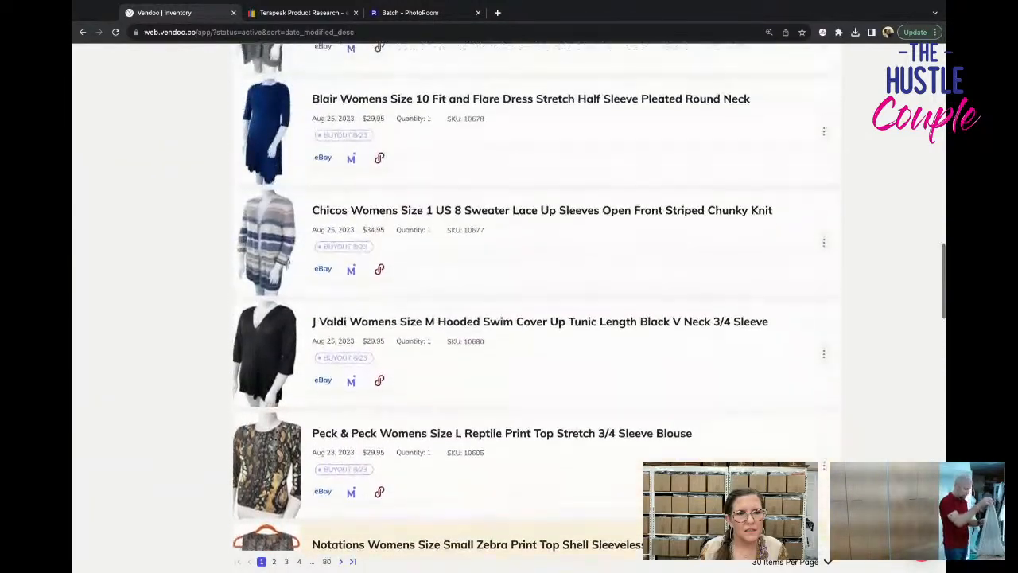
pyautogui.scroll(4, 557, 357)
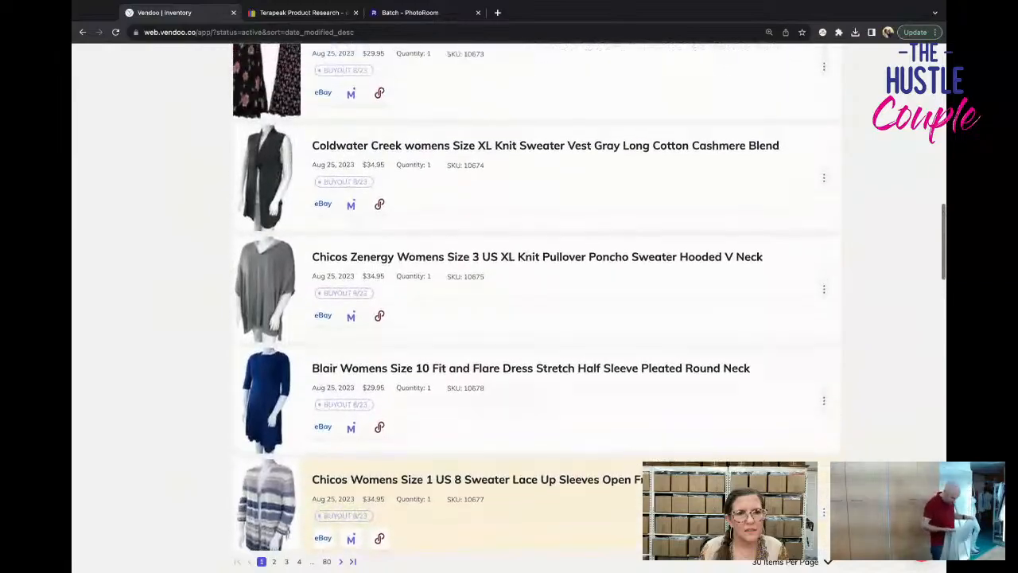
pyautogui.scroll(2, 556, 318)
pyautogui.scroll(6, 537, 298)
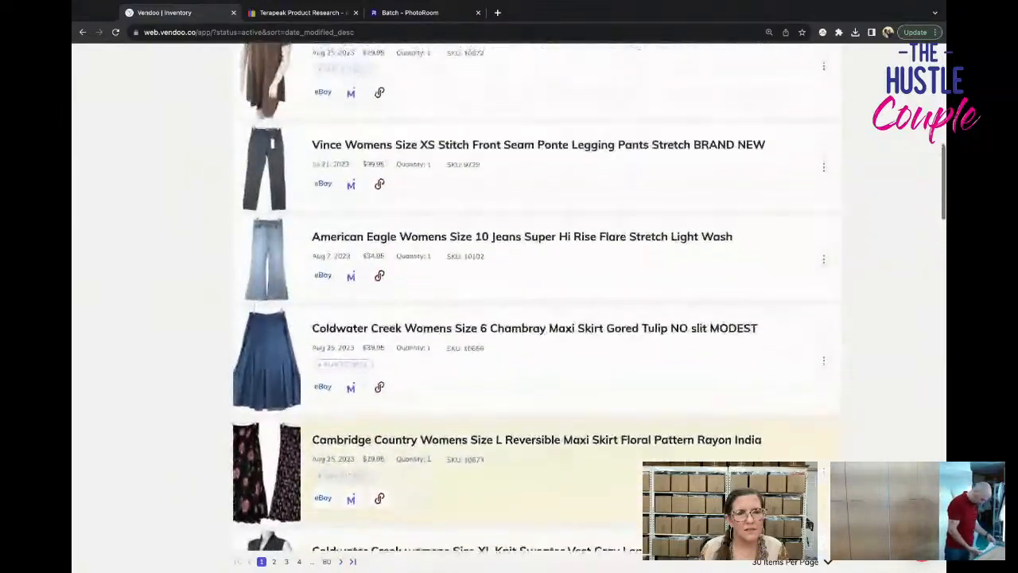
pyautogui.scroll(4, 457, 278)
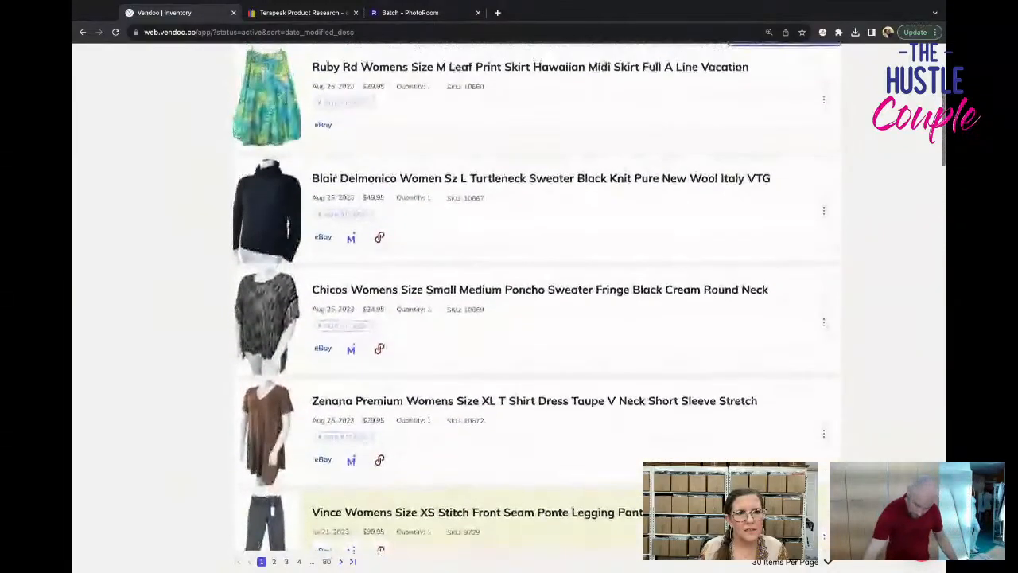
# Open the Ruby Rd leaf print skirt and set its size to M in the Poshmark form.
pyautogui.click(457, 278)
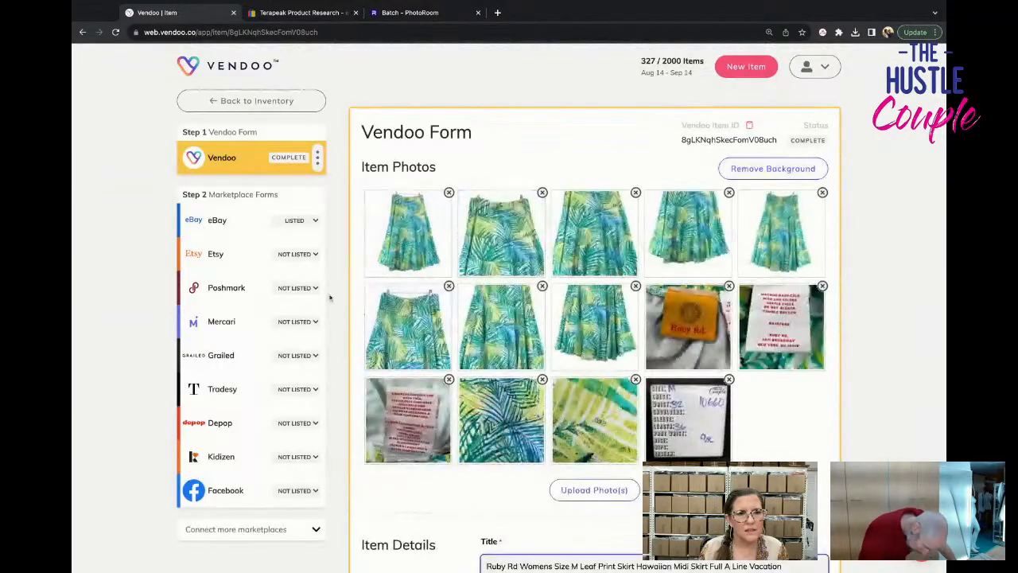
pyautogui.click(263, 287)
pyautogui.scroll(-2, 683, 377)
pyautogui.scroll(-5, 683, 377)
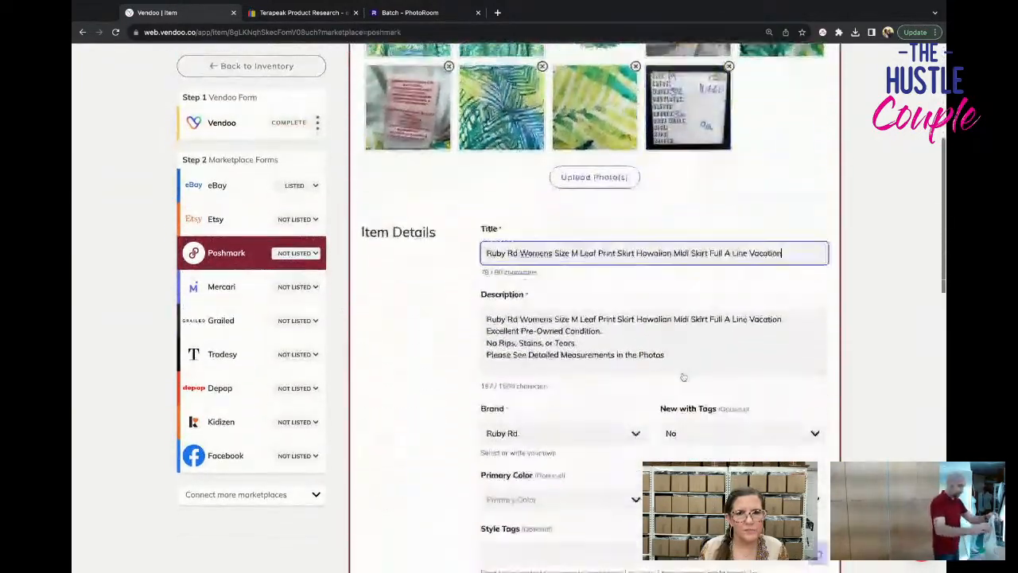
pyautogui.scroll(-2, 604, 478)
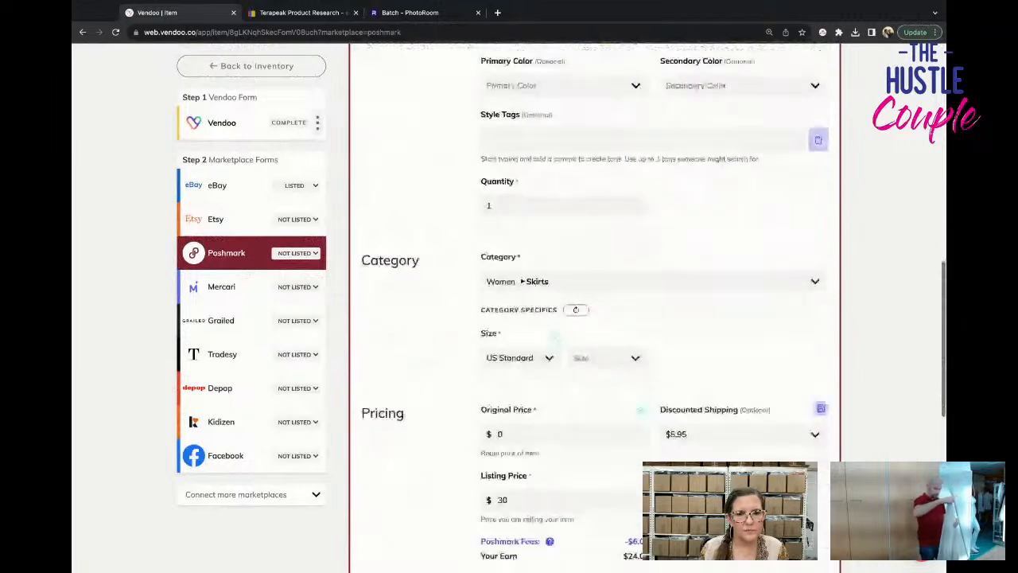
pyautogui.click(608, 354)
pyautogui.scroll(-2, 623, 475)
pyautogui.click(588, 493)
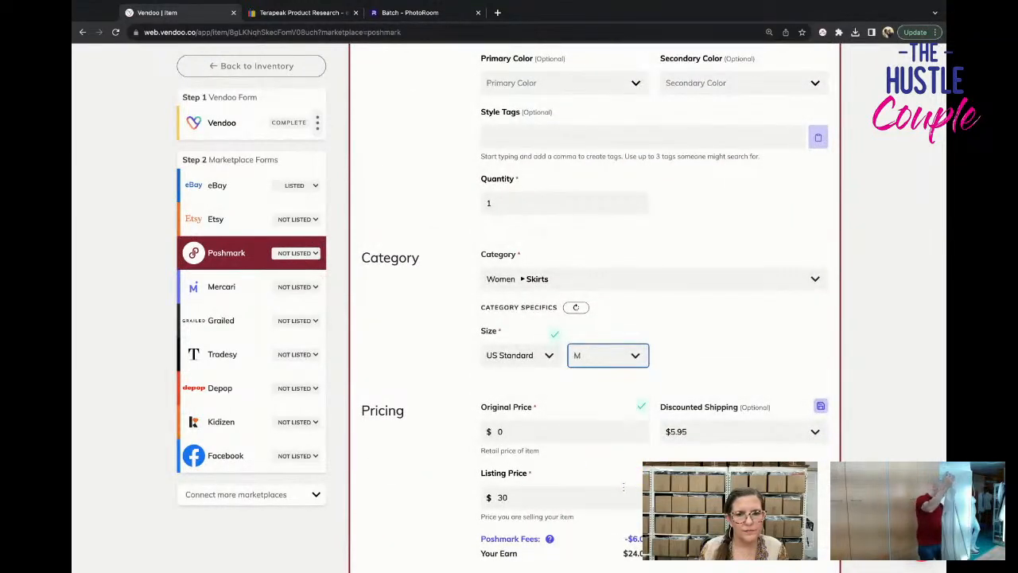
# Set the skirt's primary color to Blue and secondary color to Green, and list it on Poshmark.
pyautogui.scroll(-3, 588, 492)
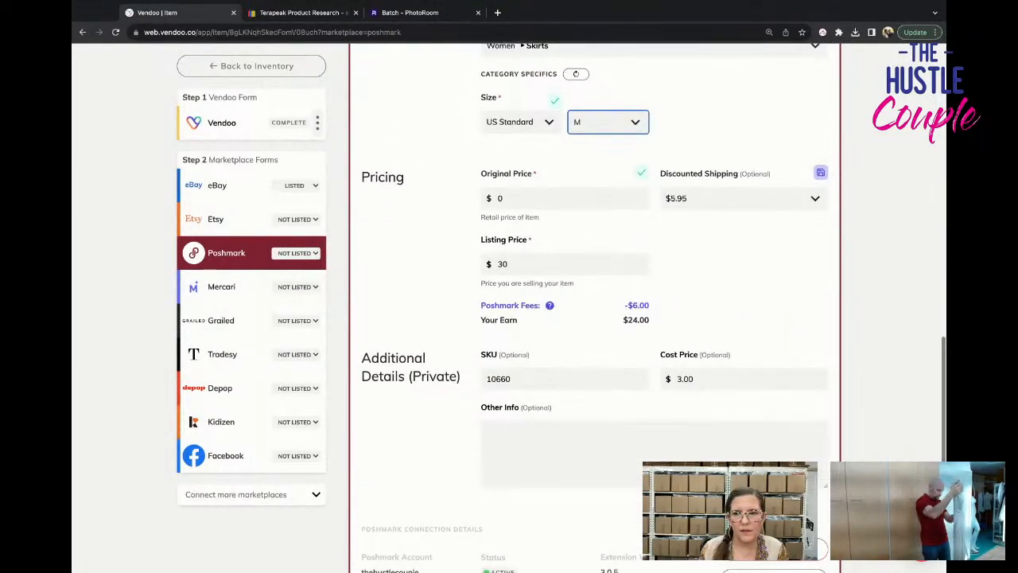
pyautogui.scroll(9, 660, 454)
pyautogui.scroll(-1, 660, 453)
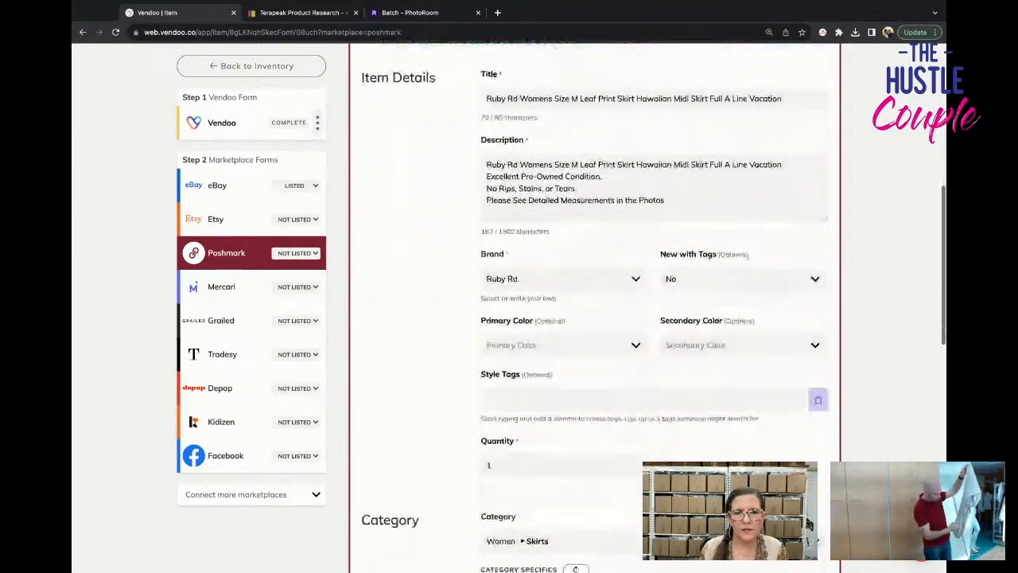
pyautogui.click(567, 342)
pyautogui.write('blue')
pyautogui.press('Tab')
pyautogui.write('greeb')
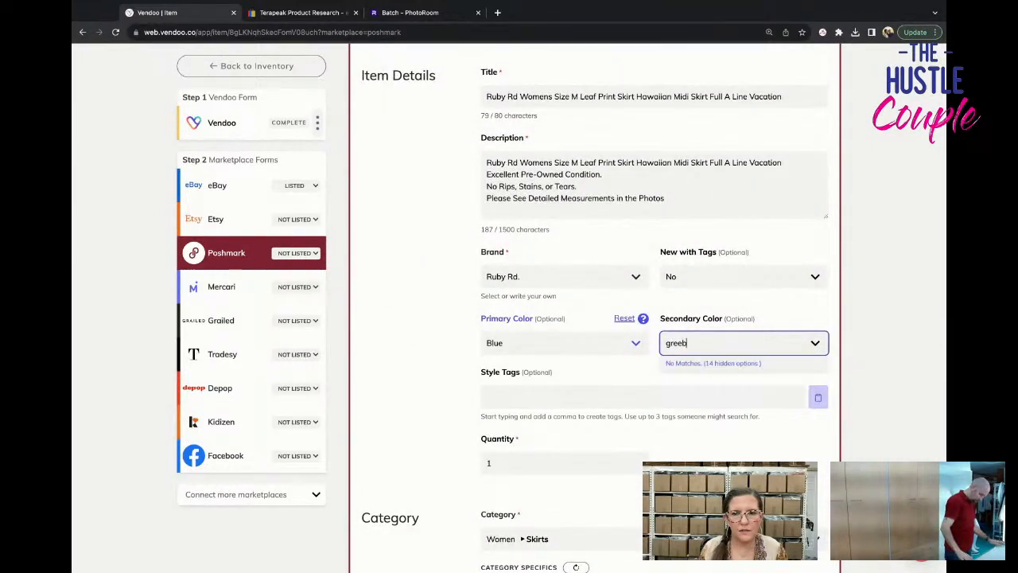
pyautogui.press('BackSpace')
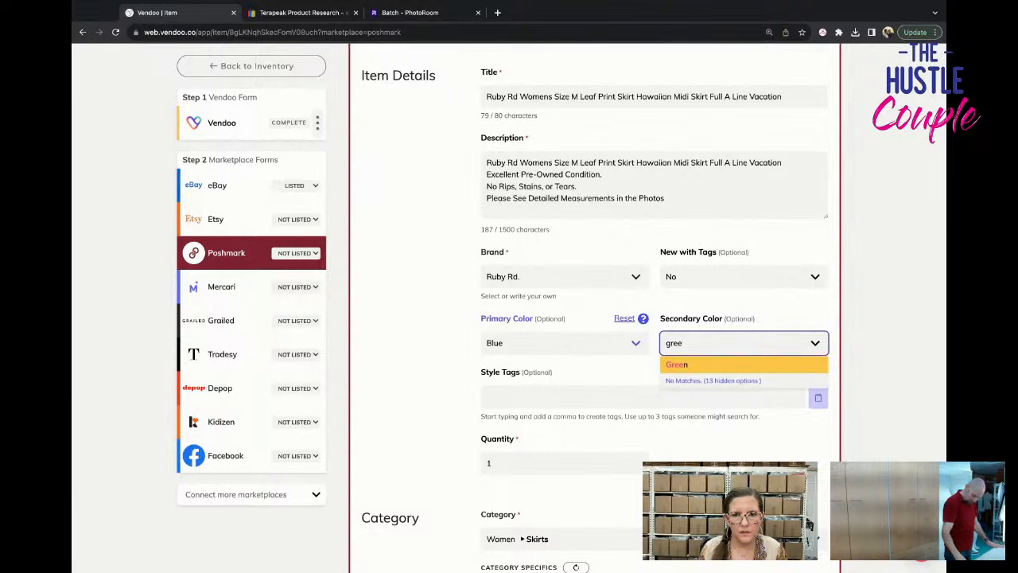
pyautogui.click(705, 365)
pyautogui.scroll(-10, 708, 368)
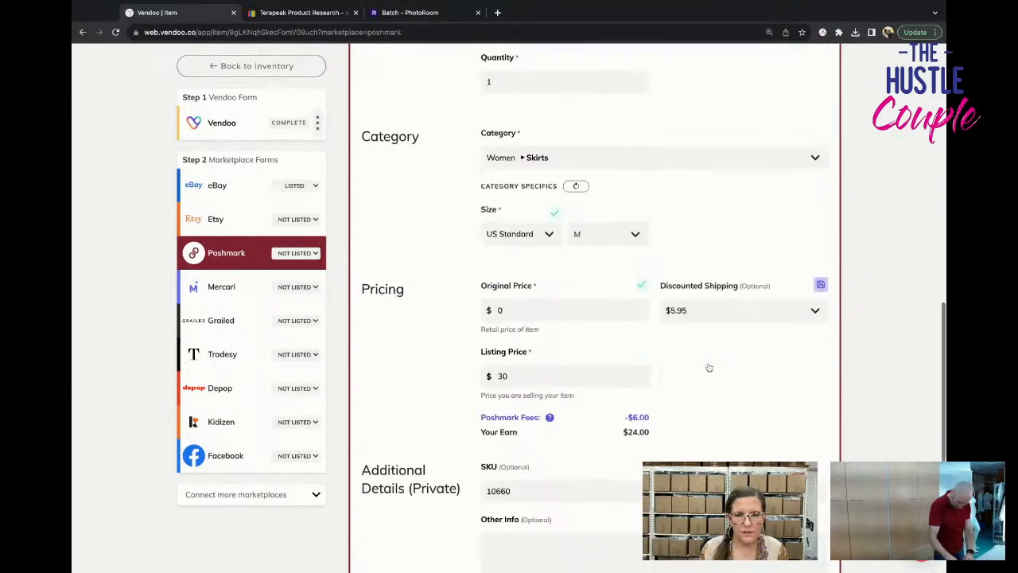
pyautogui.click(708, 369)
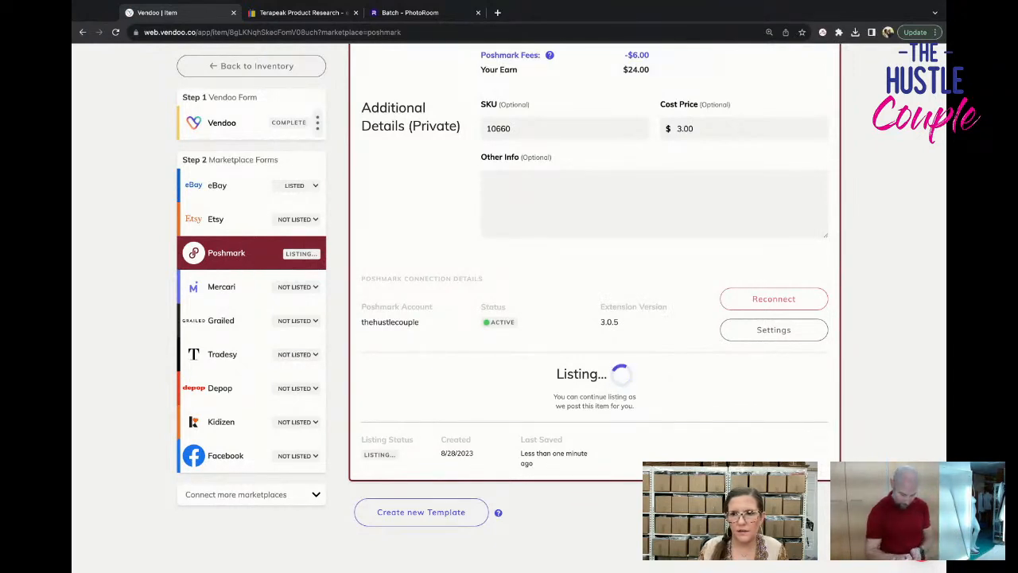
# In the skirt's Mercari form, remove the seventh and eighth photos and set the color to Blue.
pyautogui.click(239, 291)
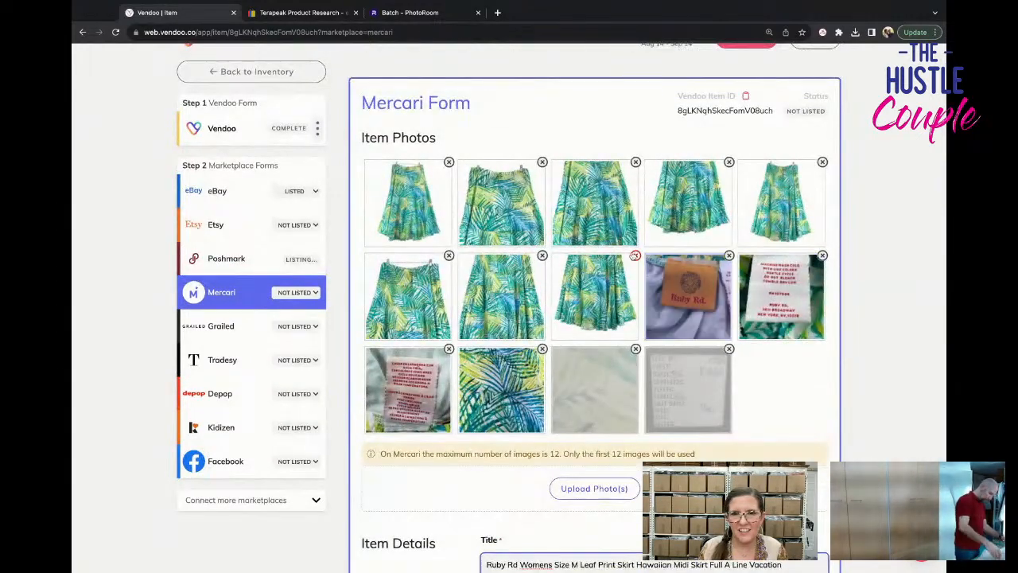
pyautogui.click(544, 292)
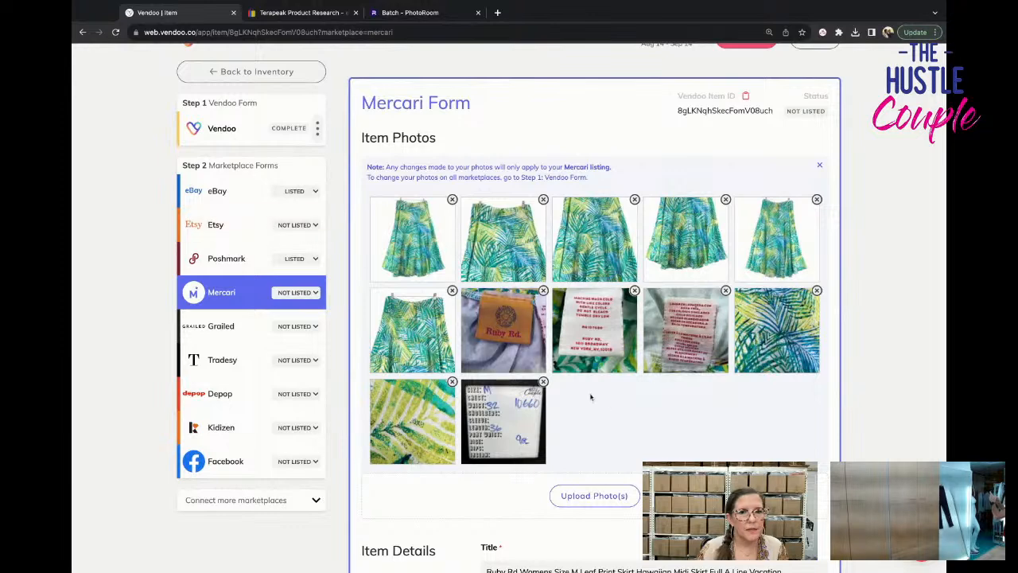
pyautogui.scroll(-5, 610, 405)
pyautogui.scroll(-4, 611, 405)
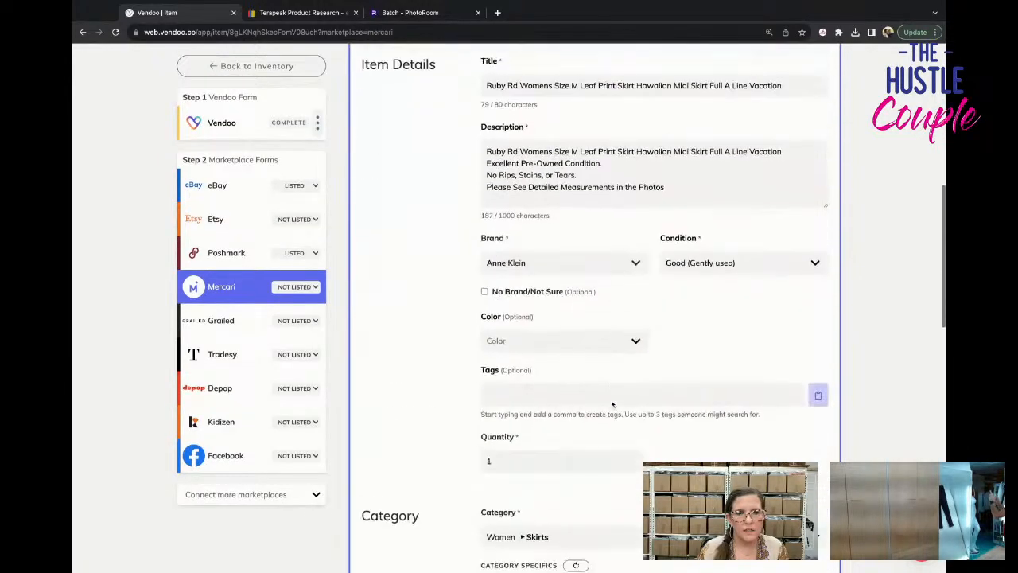
pyautogui.click(557, 162)
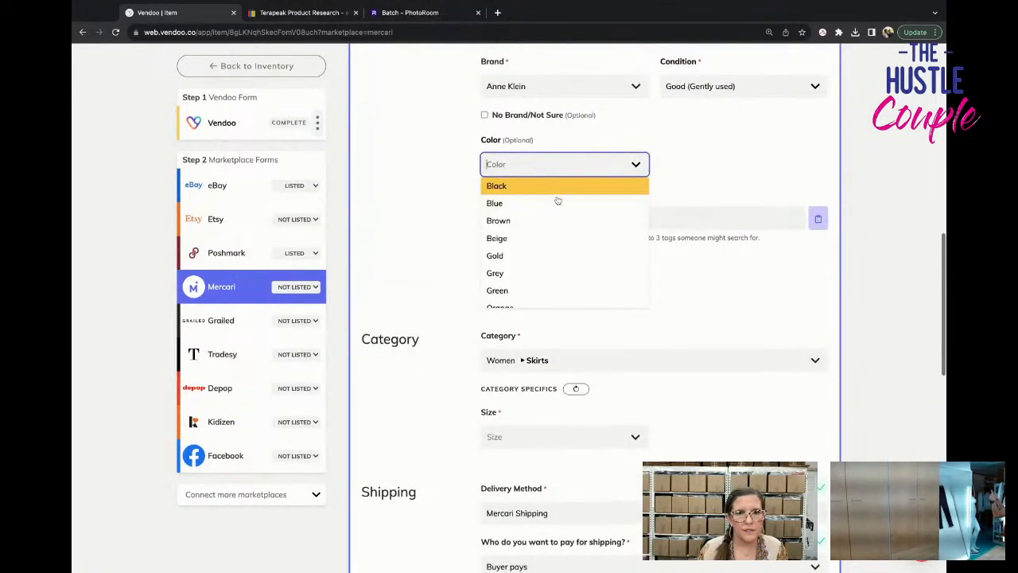
pyautogui.click(557, 202)
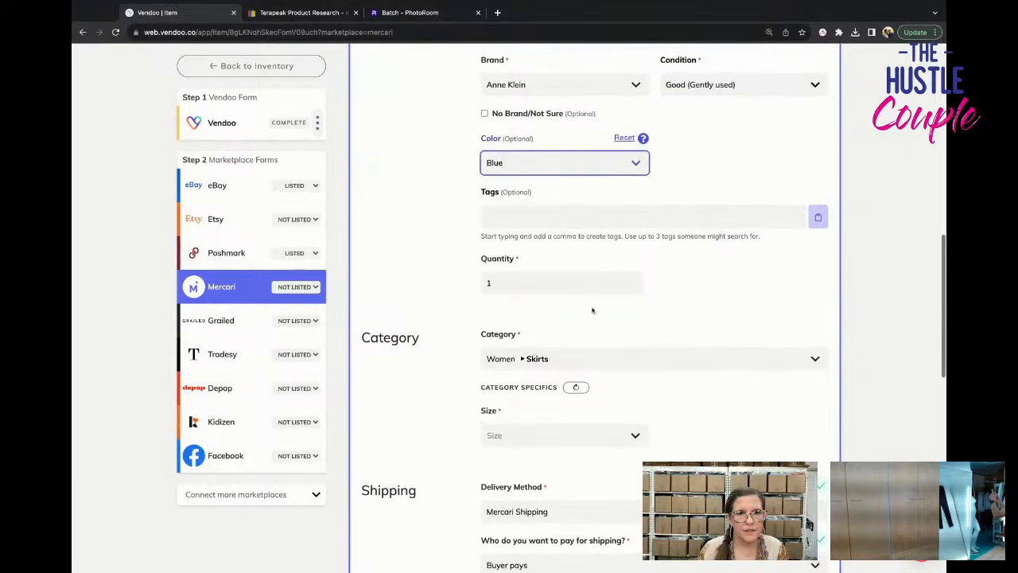
# Set the skirt's size to M (8-10) in the Mercari form.
pyautogui.scroll(-2, 595, 310)
pyautogui.click(595, 307)
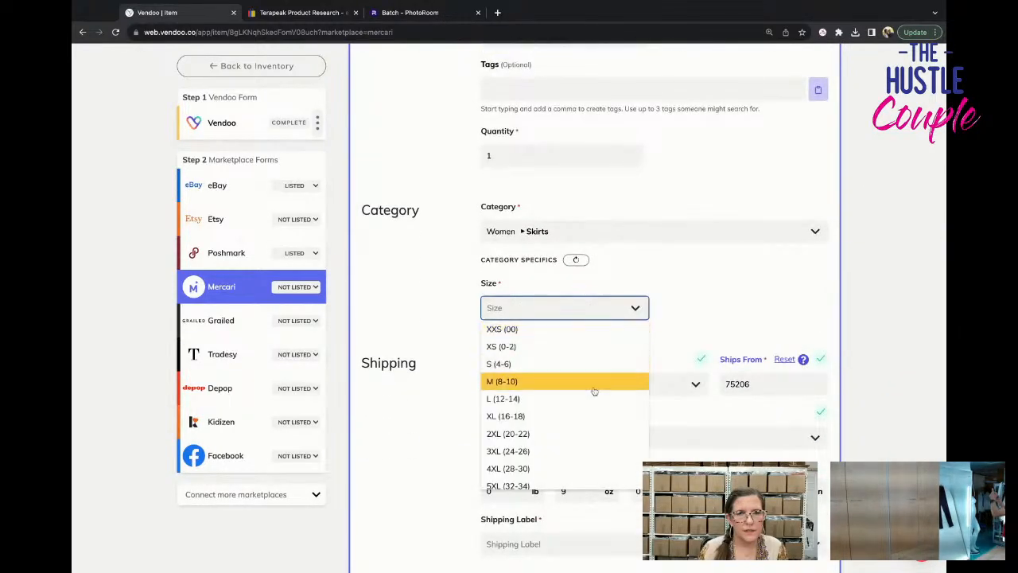
pyautogui.scroll(7, 613, 387)
pyautogui.scroll(-7, 678, 357)
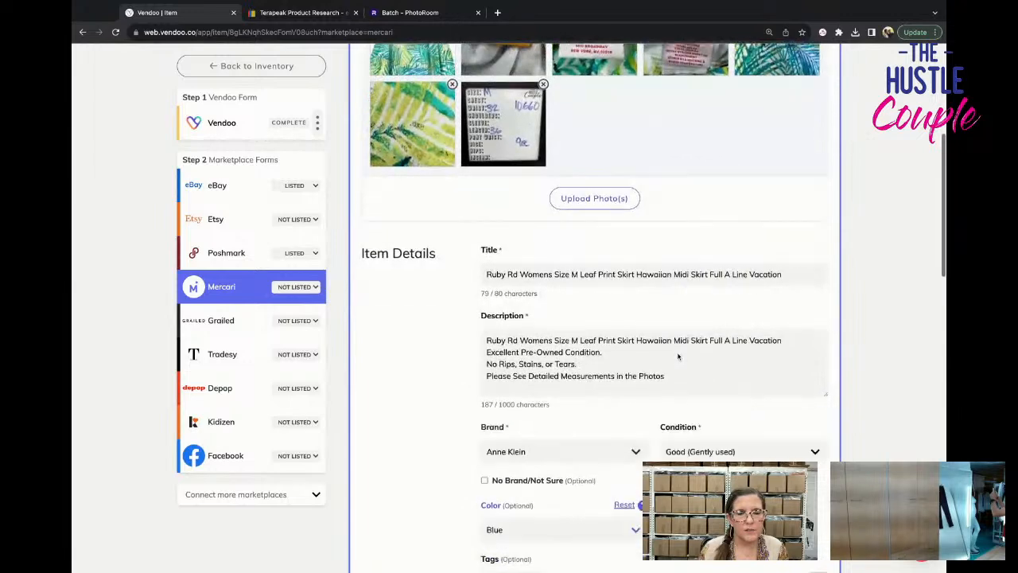
pyautogui.click(596, 397)
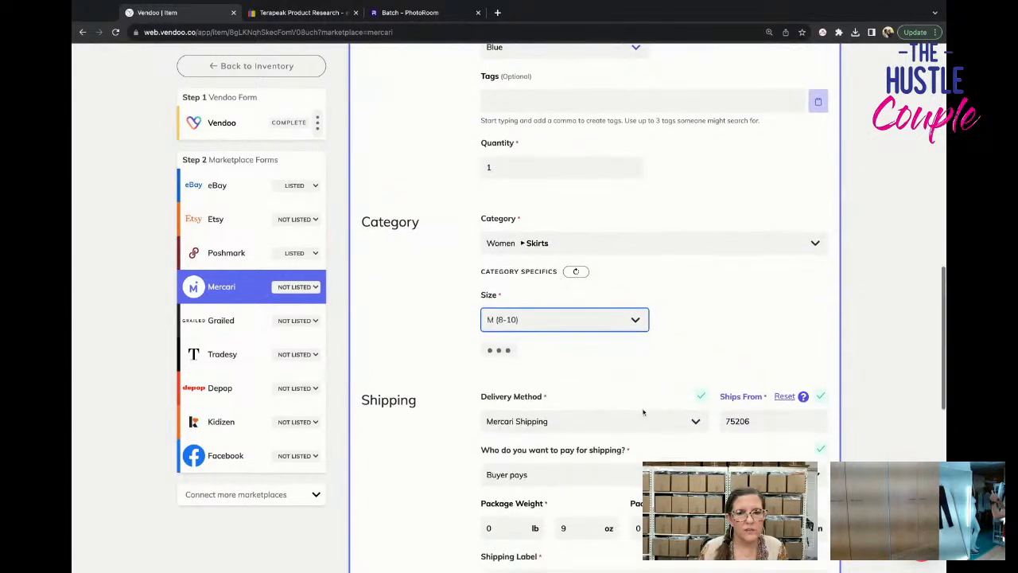
# Choose the USPS First-Class Package shipping label at $7.40 and list the skirt on Mercari.
pyautogui.scroll(-2, 628, 398)
pyautogui.click(632, 411)
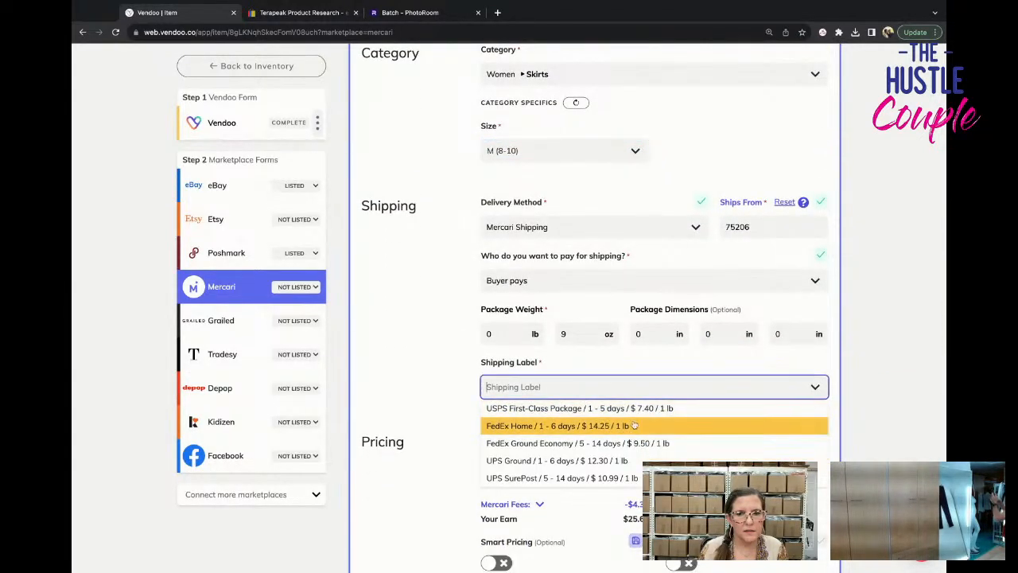
pyautogui.click(634, 409)
pyautogui.scroll(-4, 635, 414)
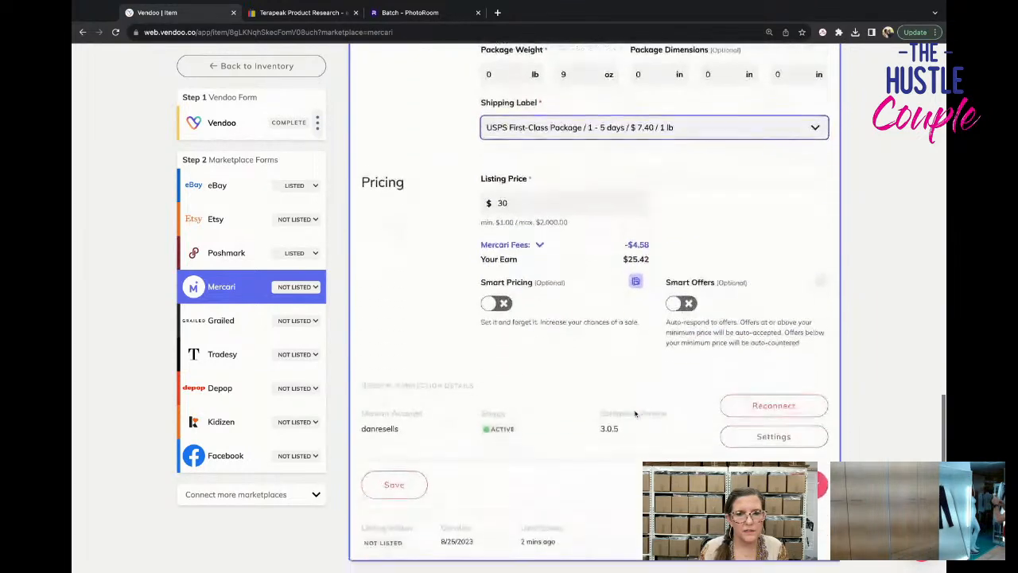
pyautogui.click(725, 424)
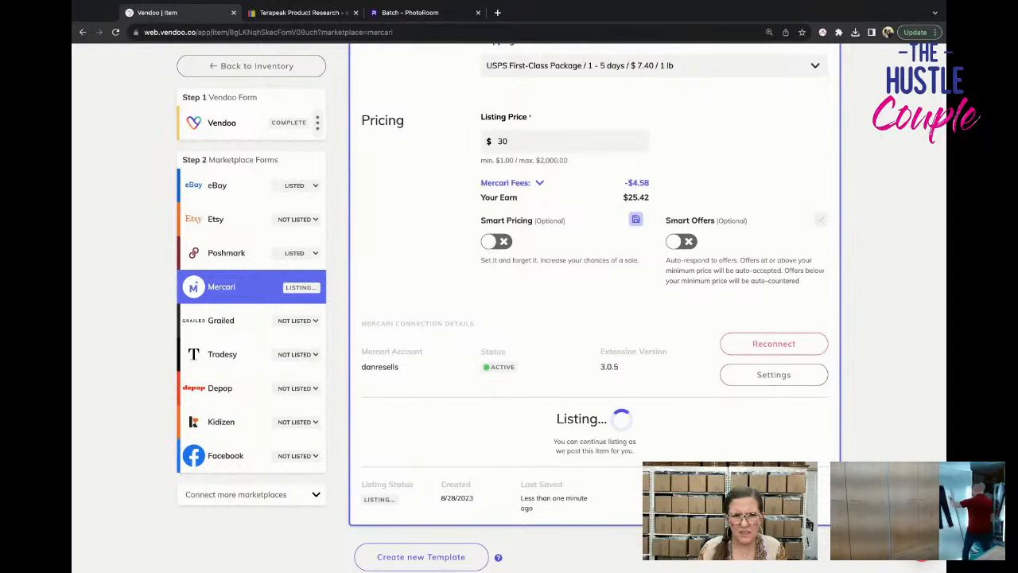
# Return to the inventory and check the marketplaces shown for the Ruby Rd skirt.
pyautogui.click(239, 69)
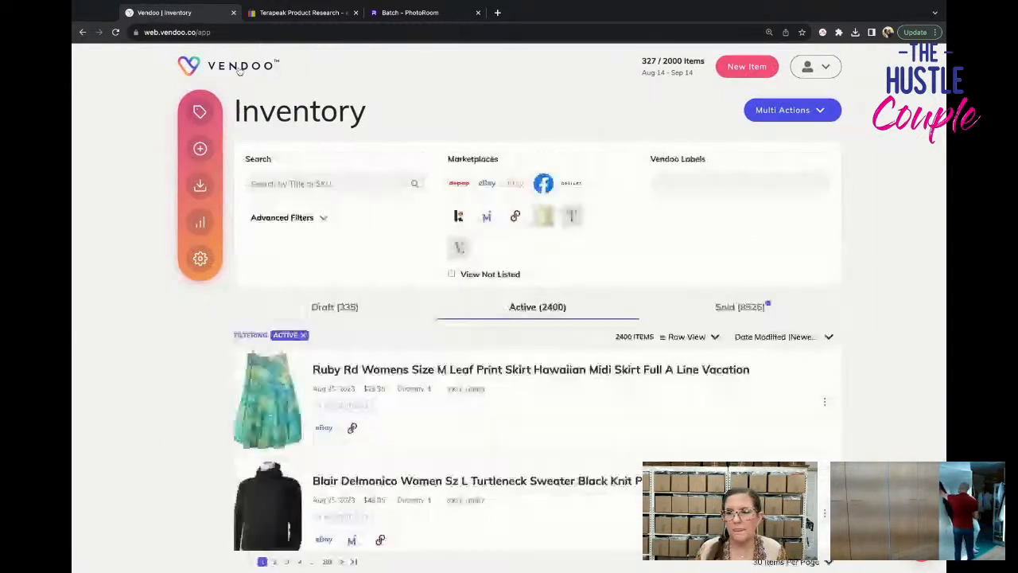
pyautogui.scroll(-2, 238, 70)
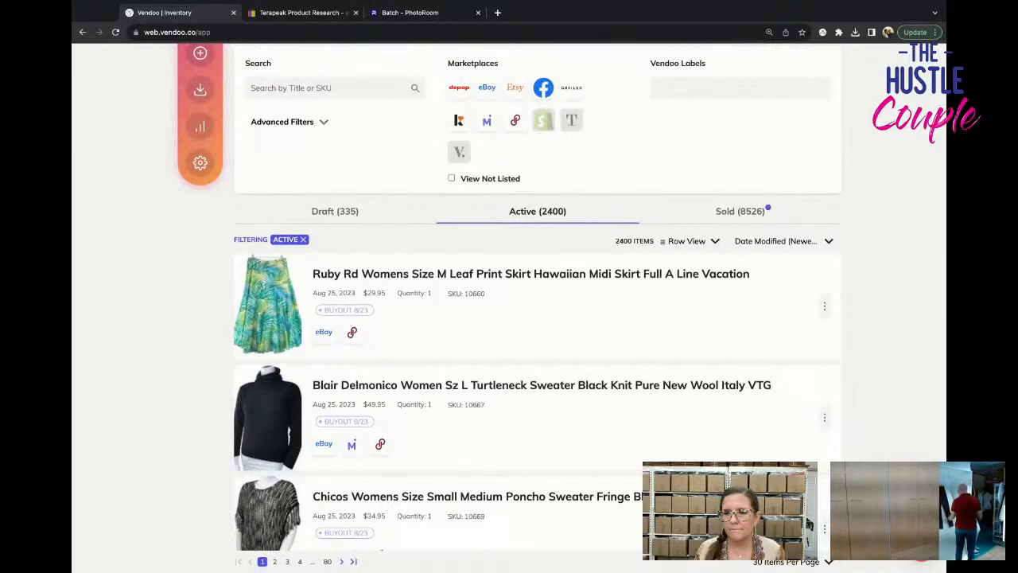
pyautogui.scroll(1, 260, 155)
pyautogui.scroll(1, 260, 156)
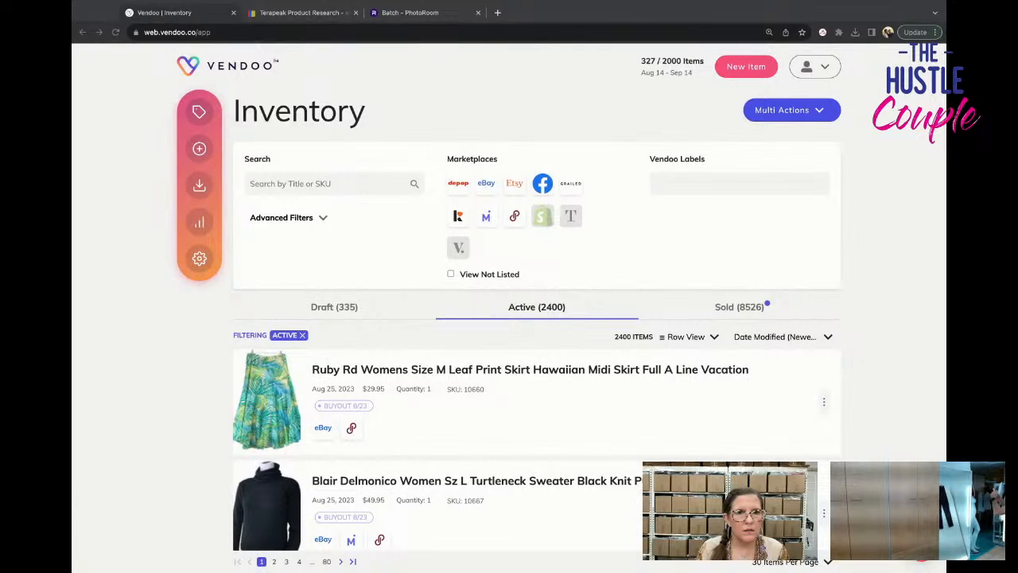
# Create a new item from the Chicos Top Used template.
pyautogui.click(132, 190)
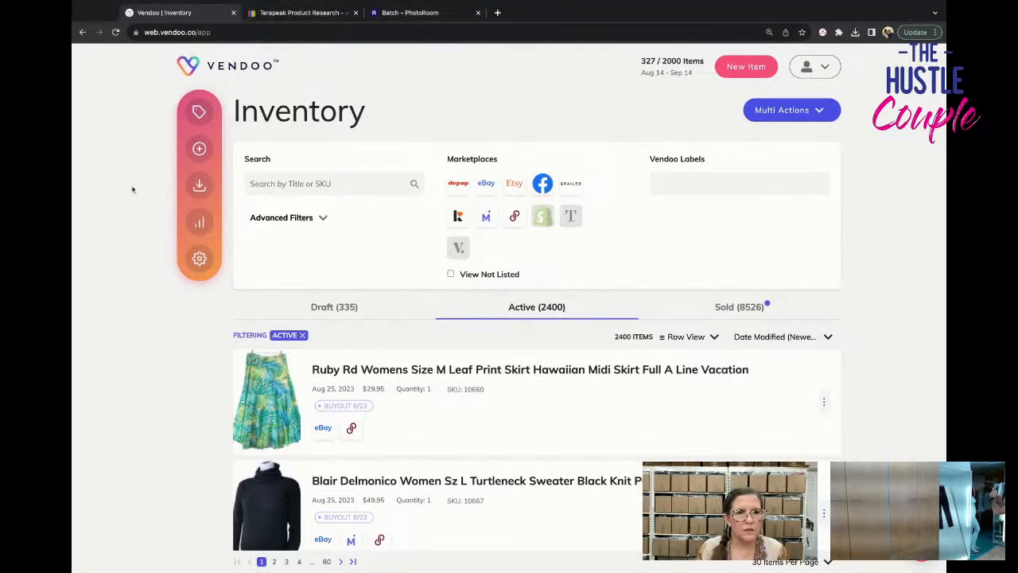
pyautogui.click(199, 148)
pyautogui.click(732, 189)
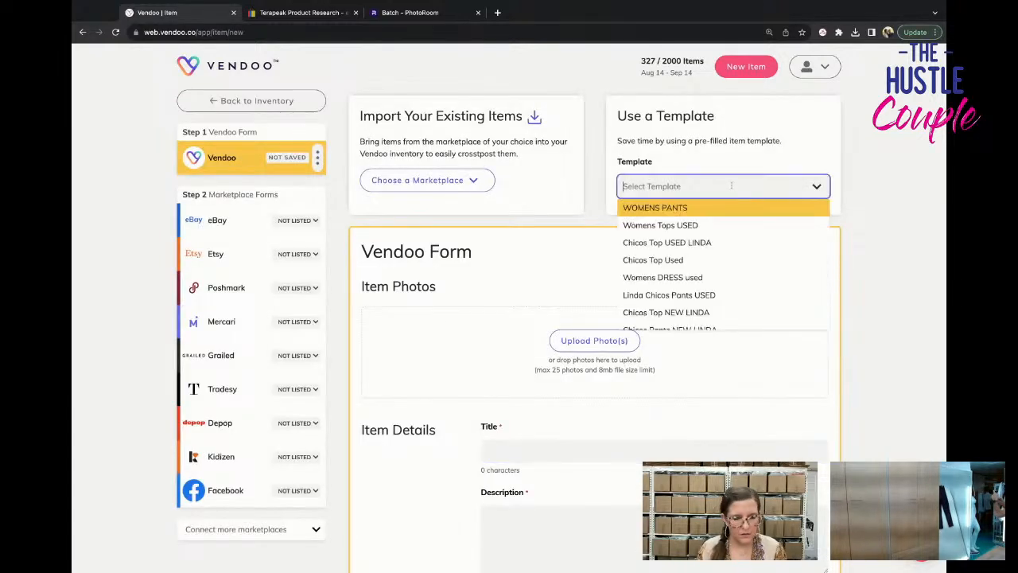
pyautogui.write('chico')
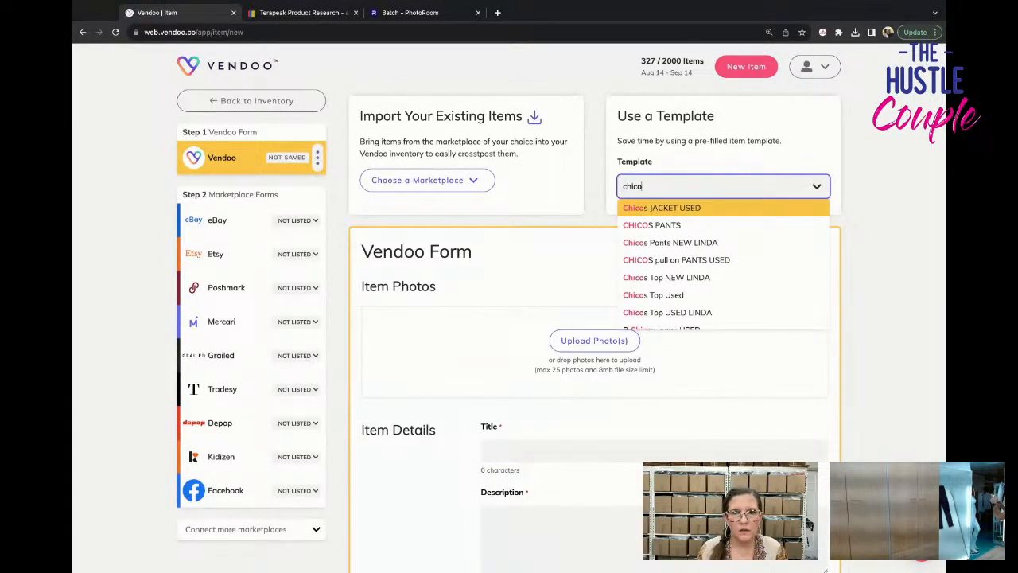
pyautogui.click(748, 298)
pyautogui.click(470, 357)
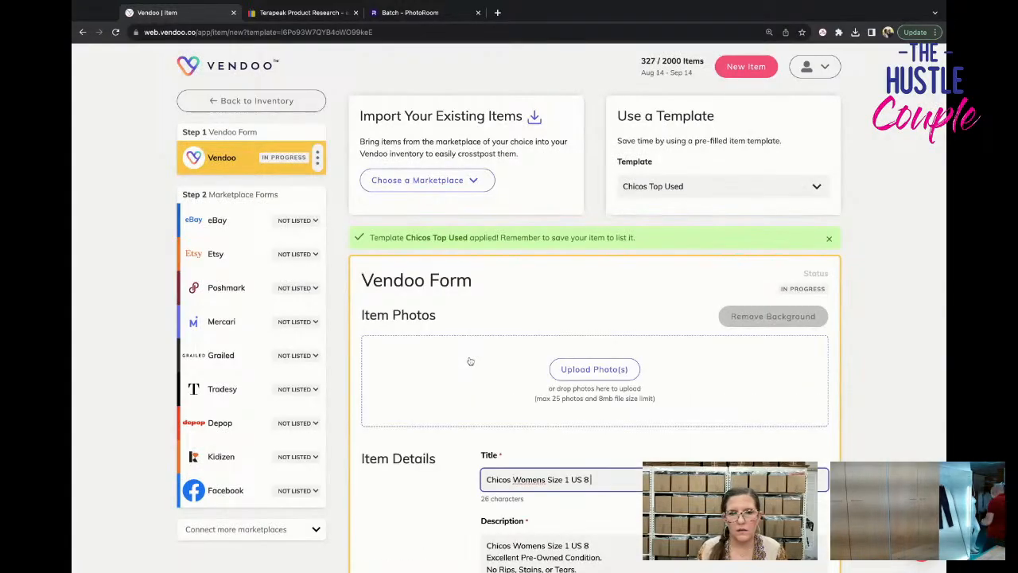
# Add the red patterned cold-shoulder top's mannequin photos to the Chicos item, followed by its tag and measurement photos.
pyautogui.click(470, 362)
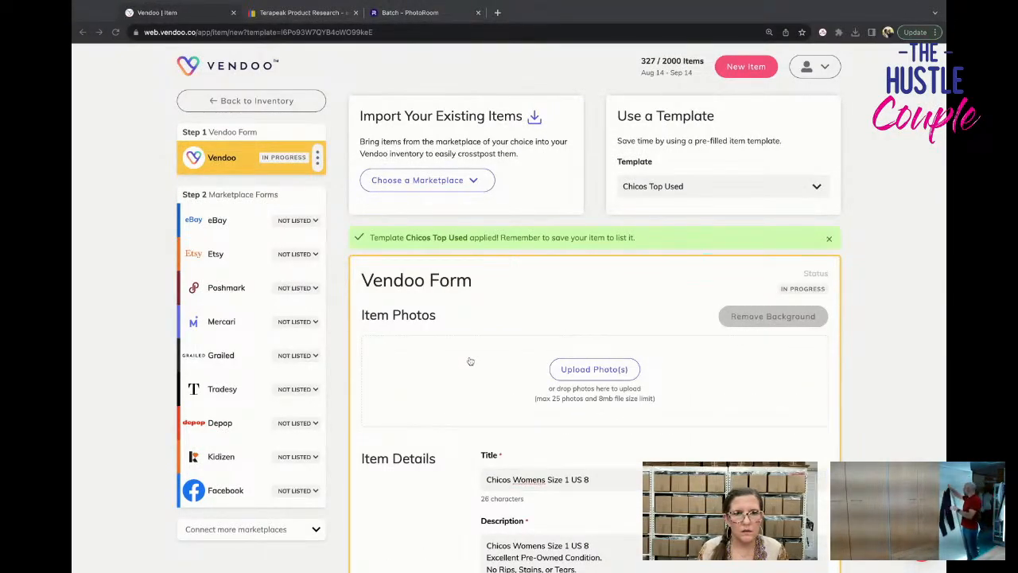
pyautogui.moveTo(470, 361); pyautogui.dragTo(471, 362)
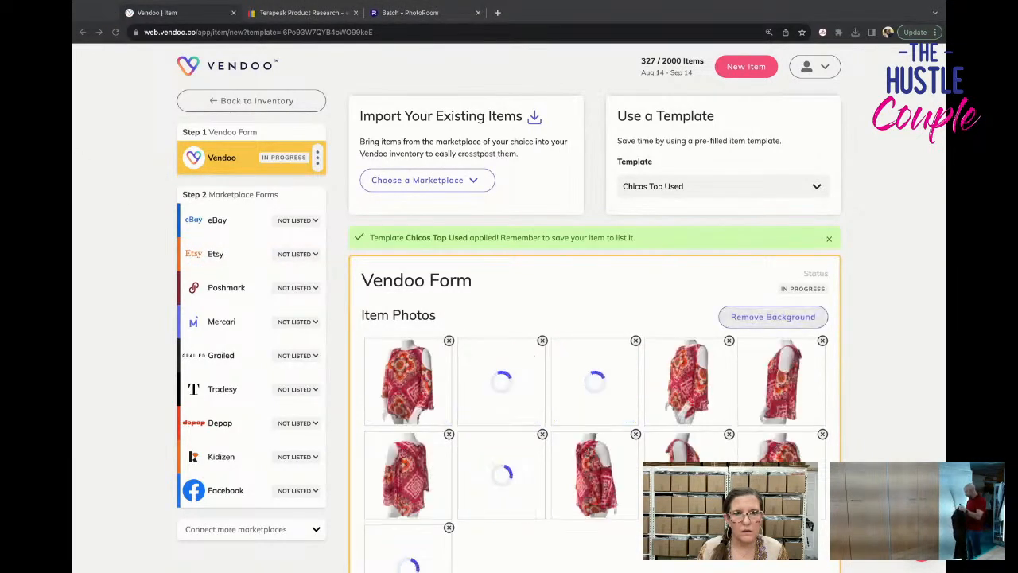
pyautogui.scroll(-3, 595, 318)
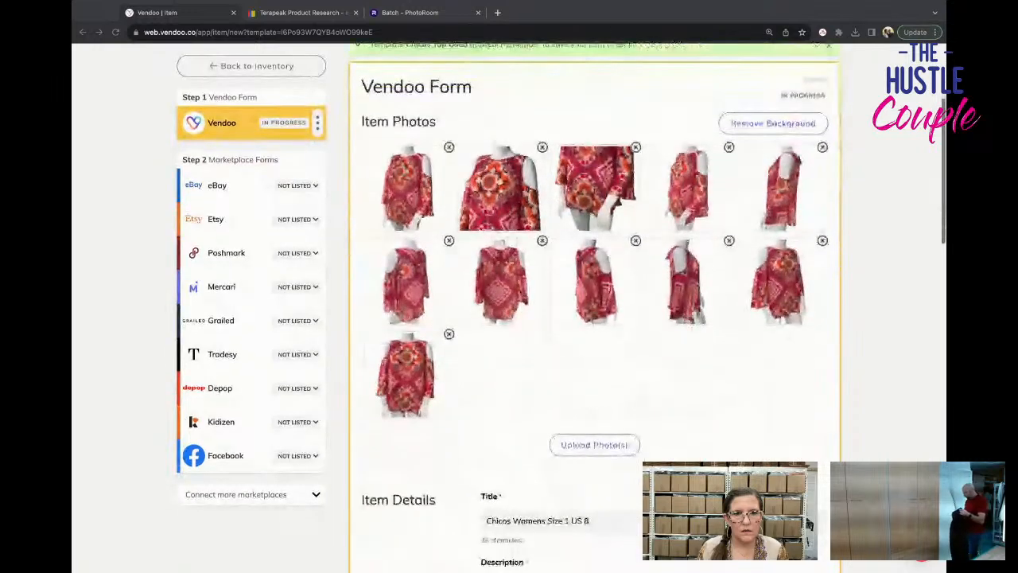
pyautogui.moveTo(366, 445); pyautogui.dragTo(514, 439)
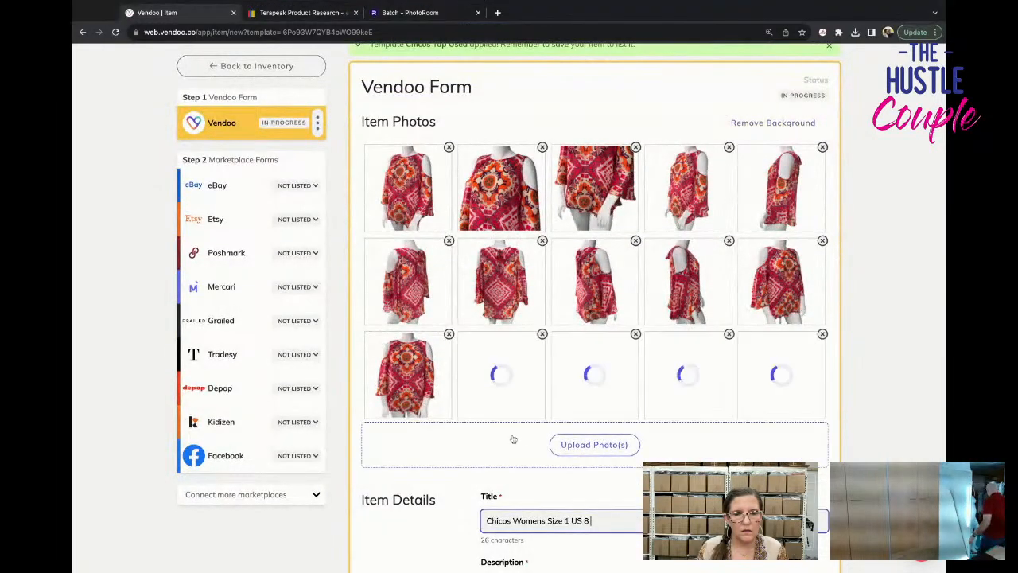
# Save the Chicos top as a draft and return to the inventory.
pyautogui.scroll(-20, 517, 431)
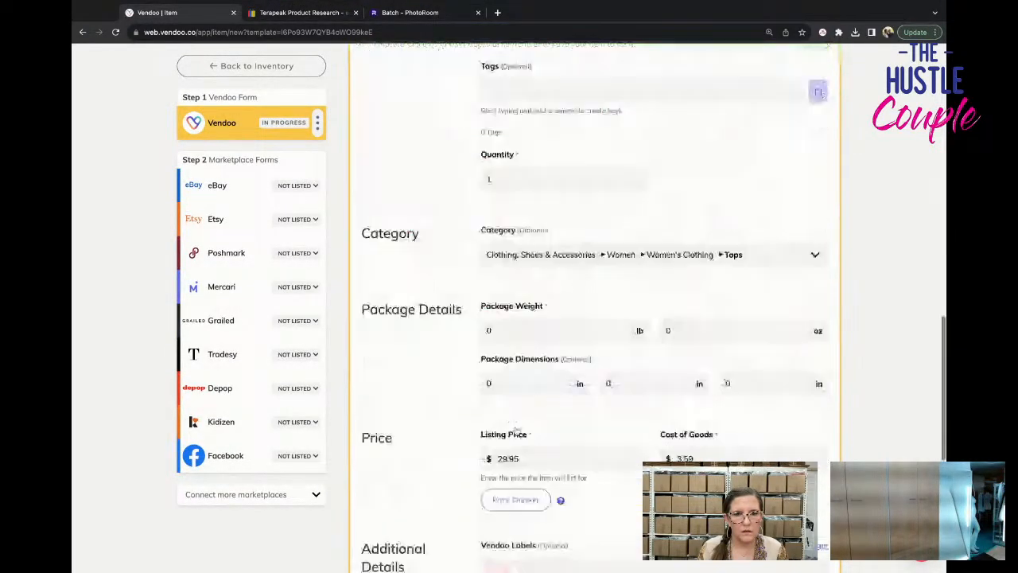
pyautogui.scroll(-1, 517, 431)
pyautogui.click(393, 376)
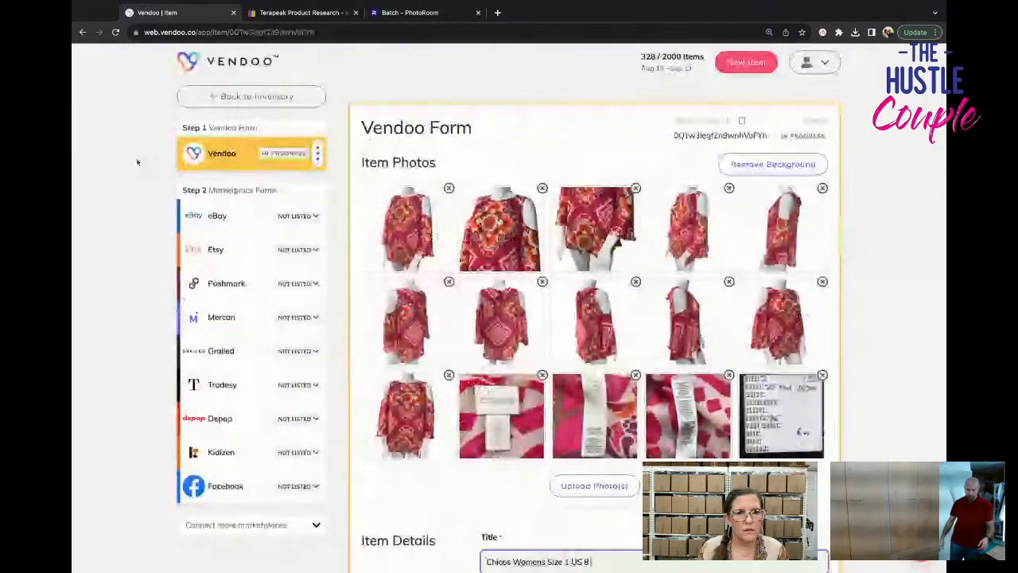
pyautogui.click(208, 96)
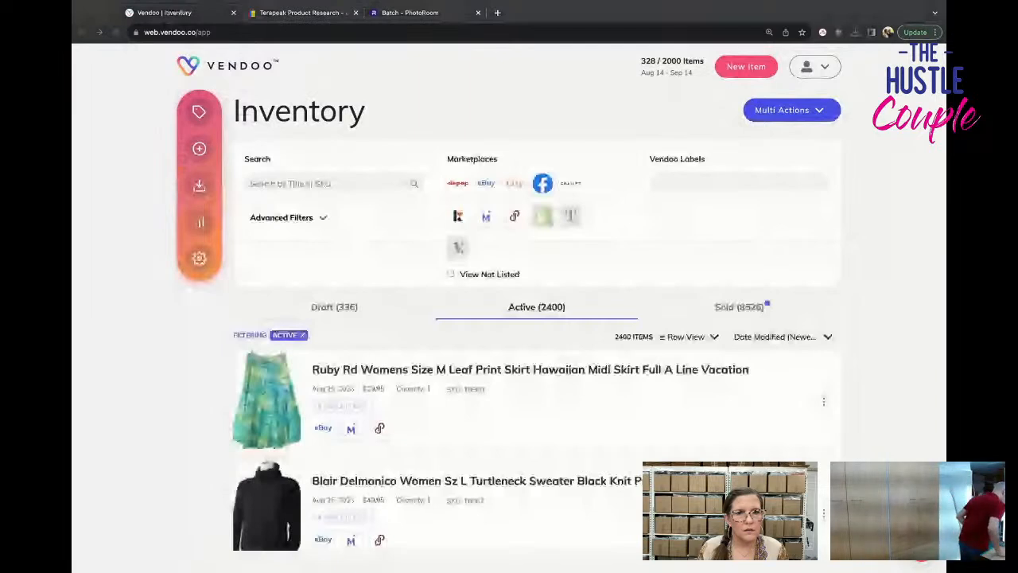
# Create another new item from the Womens Tops USED template.
pyautogui.scroll(-1, 181, 68)
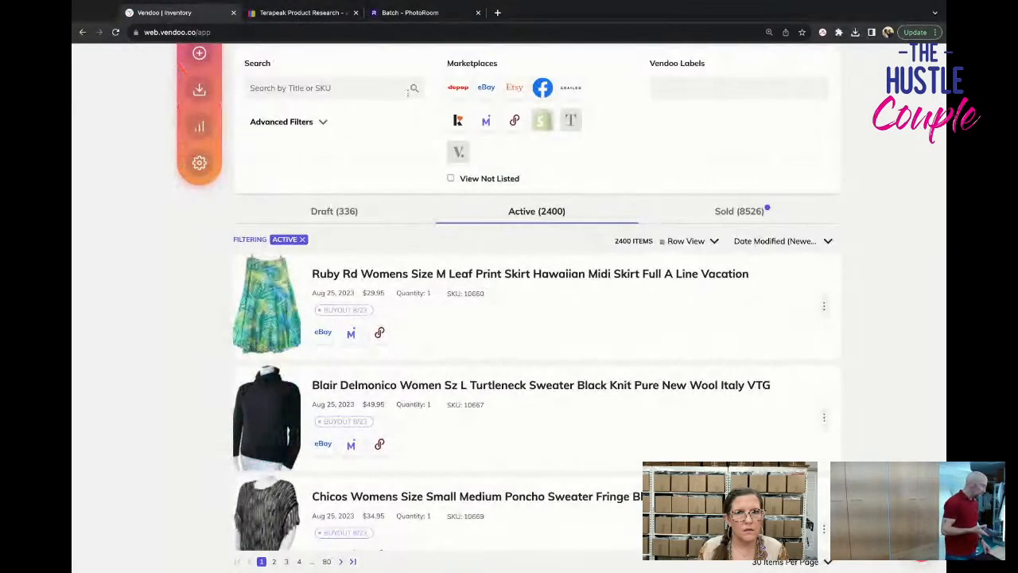
pyautogui.scroll(1, 411, 94)
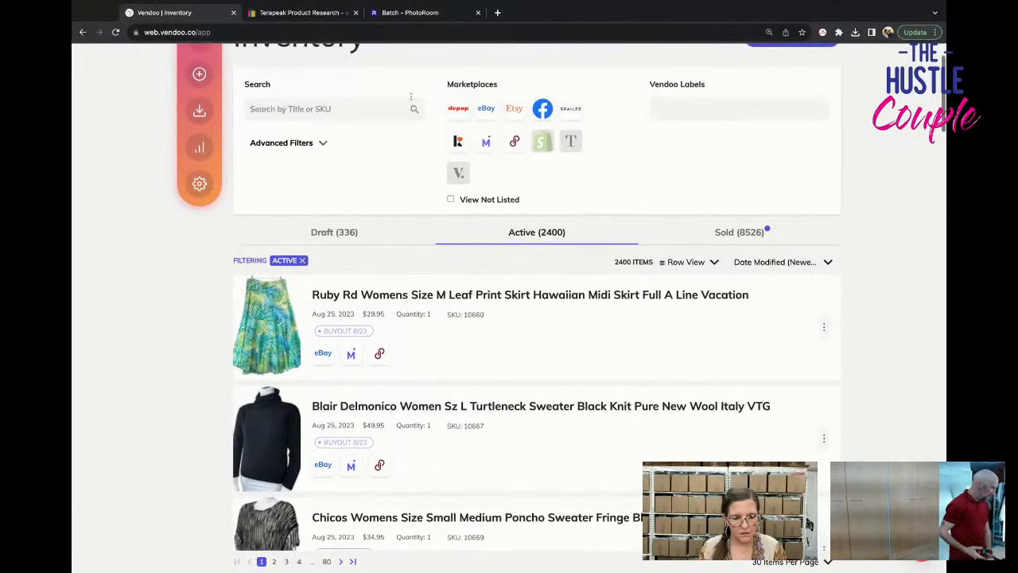
pyautogui.scroll(1, 410, 94)
pyautogui.click(203, 141)
pyautogui.click(723, 186)
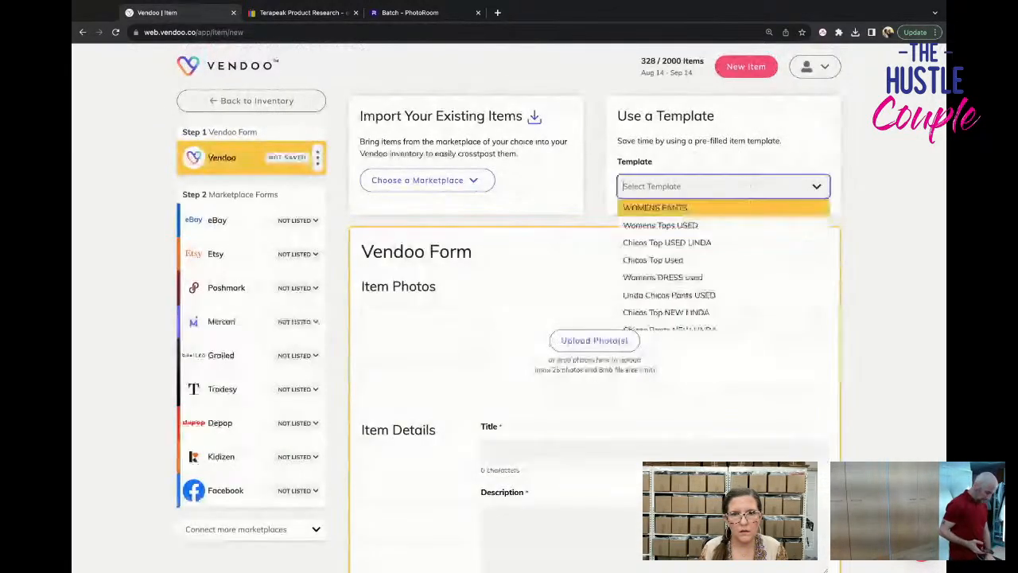
pyautogui.write('e')
pyautogui.press('BackSpace')
pyautogui.write('top')
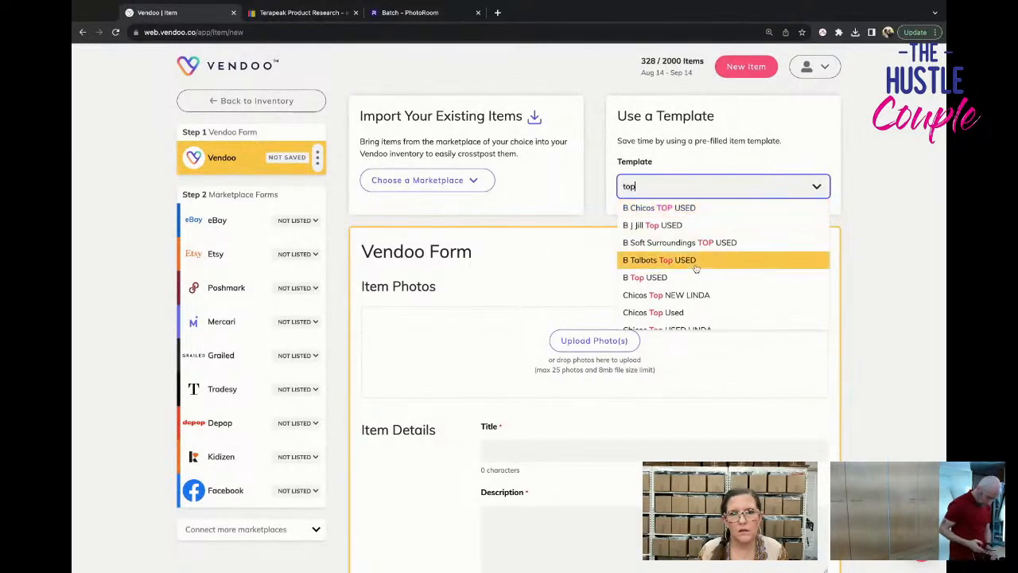
pyautogui.scroll(-3, 696, 268)
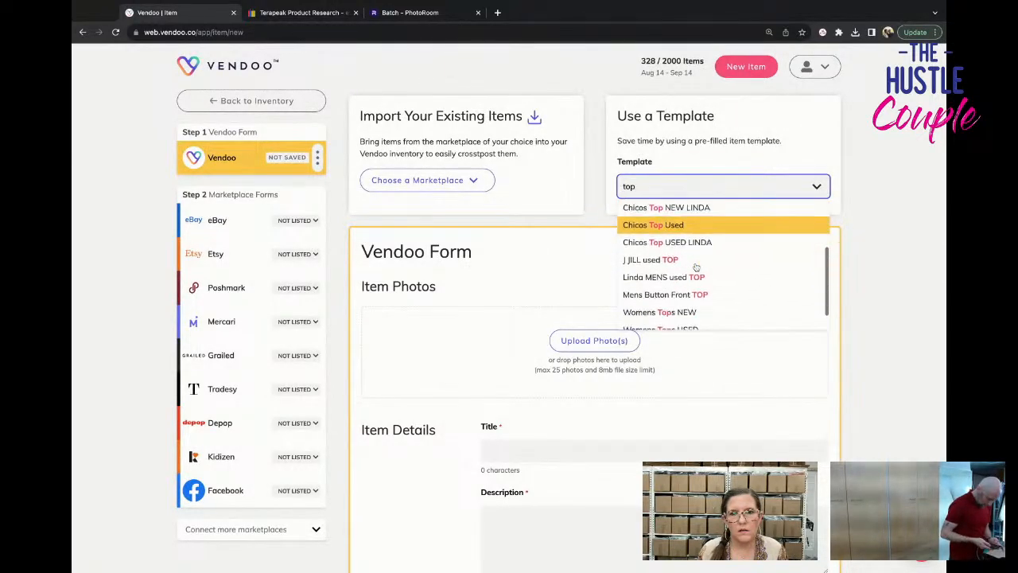
pyautogui.click(700, 305)
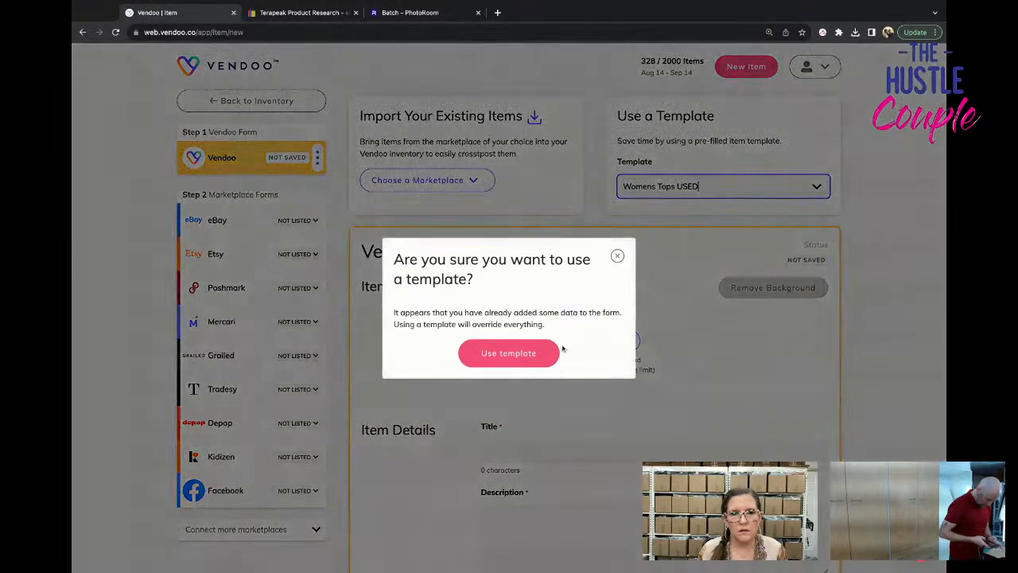
pyautogui.click(548, 348)
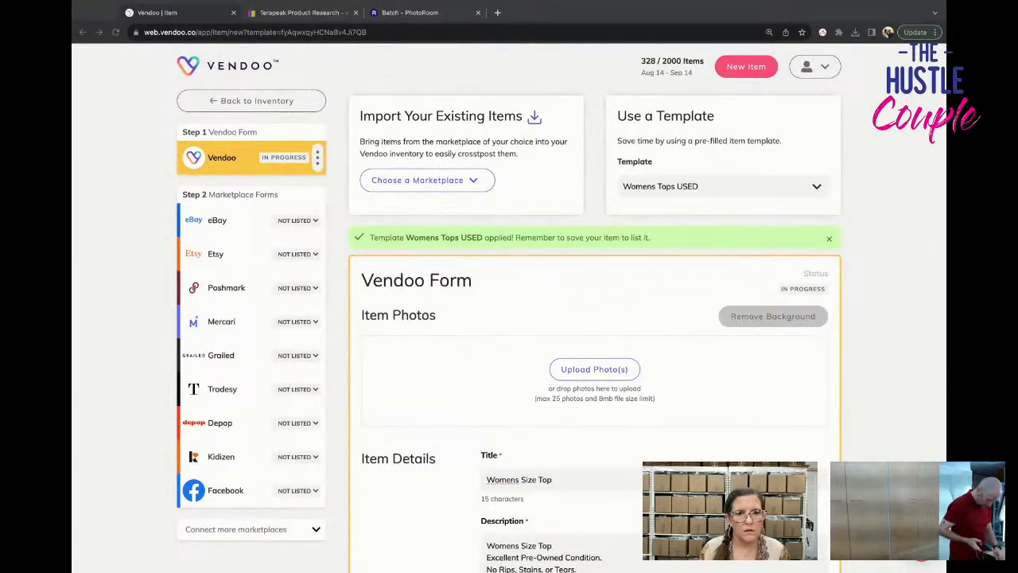
# Add the striped short-sleeve top's garment photos to the new item, followed by its label and measurement photos.
pyautogui.scroll(-1, 594, 318)
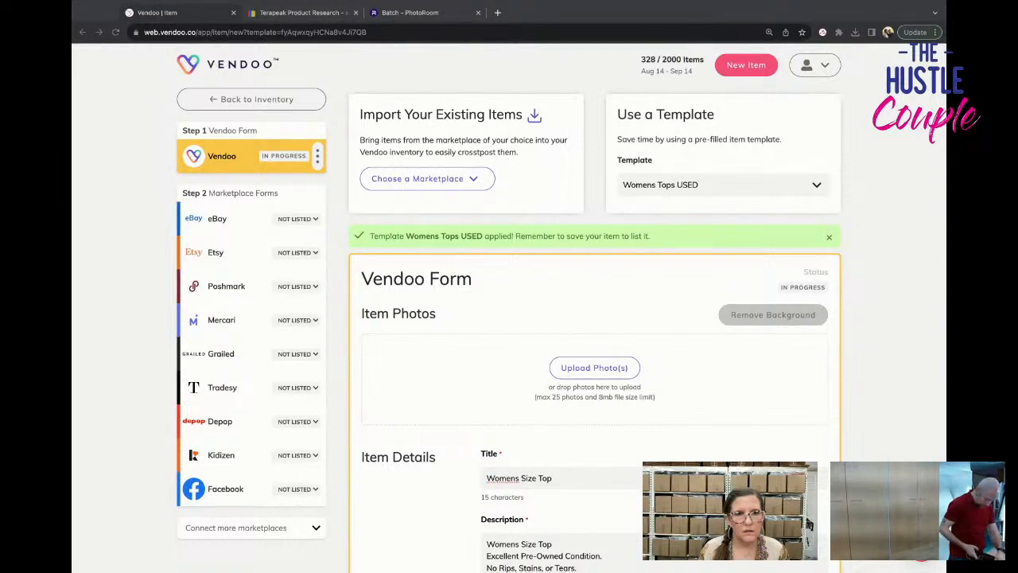
pyautogui.moveTo(445, 381); pyautogui.dragTo(501, 381)
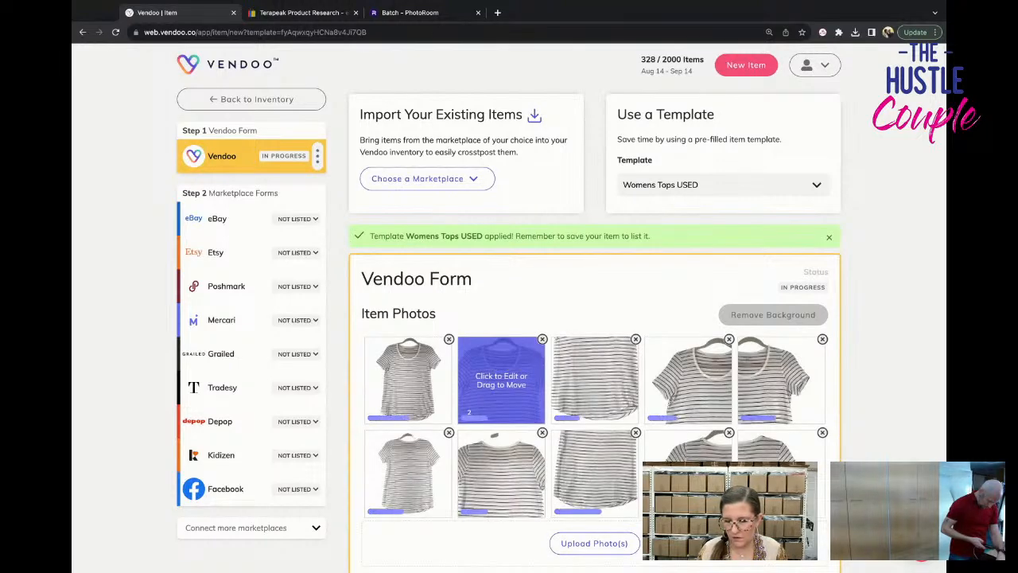
pyautogui.scroll(-1, 440, 279)
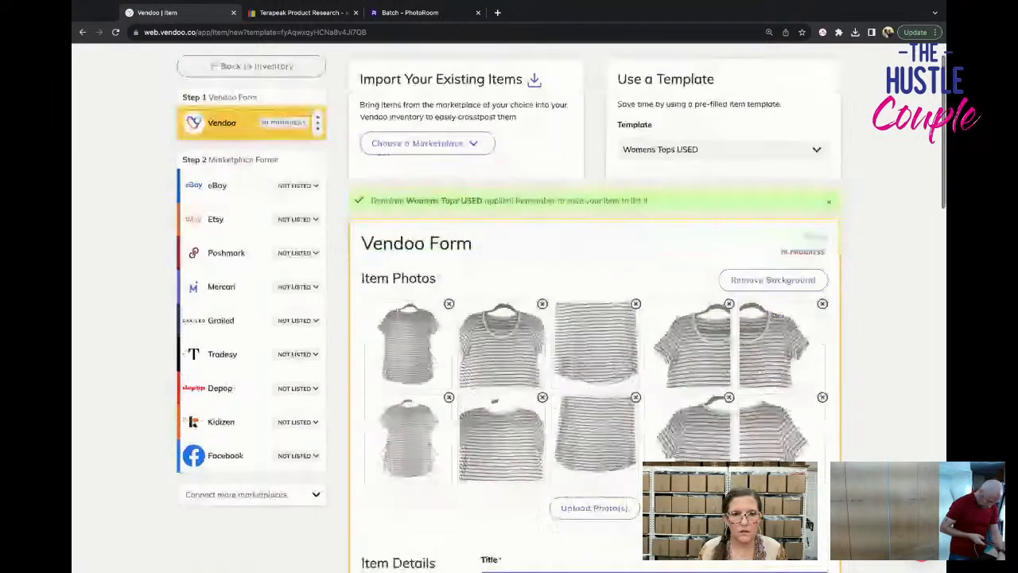
pyautogui.press('super+Tab')
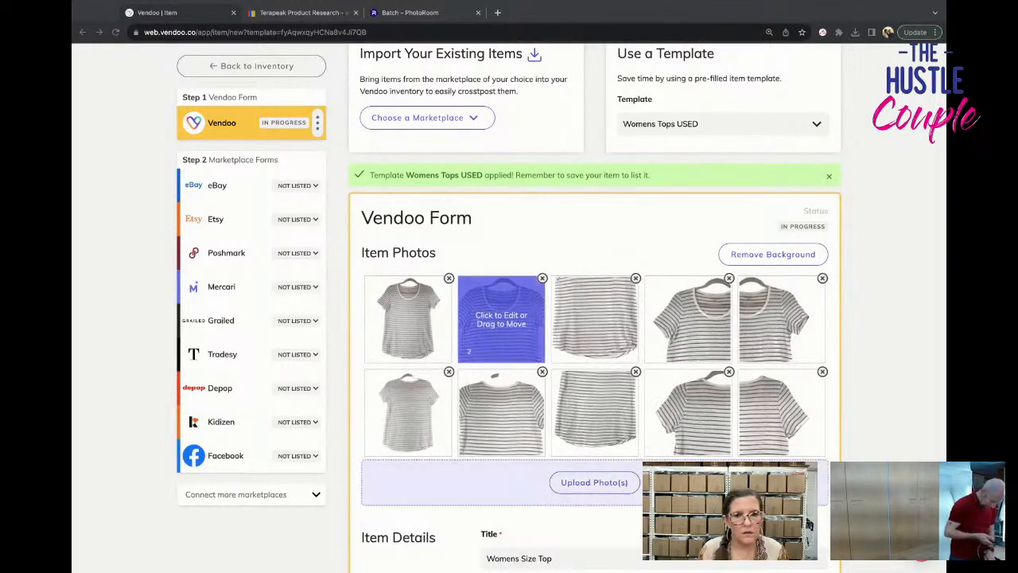
pyautogui.moveTo(485, 323); pyautogui.dragTo(493, 480)
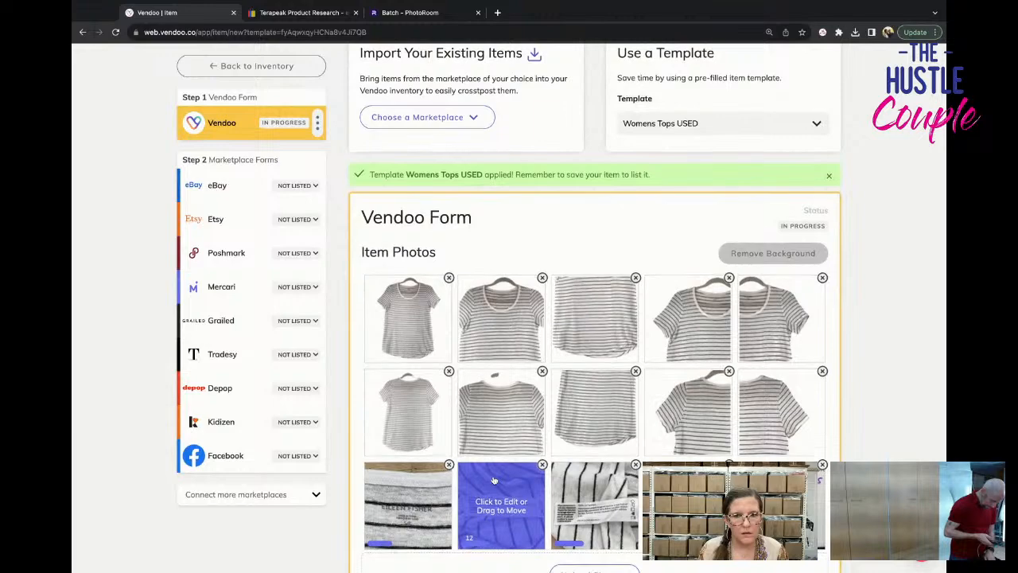
# Save the striped top as a draft and return to the inventory.
pyautogui.scroll(-12, 494, 480)
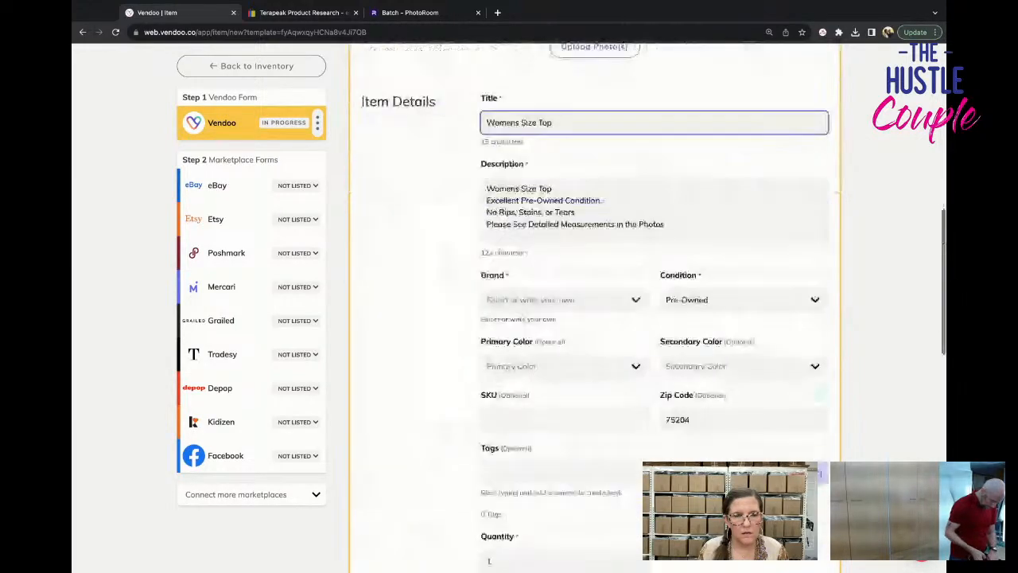
pyautogui.scroll(-5, 360, 200)
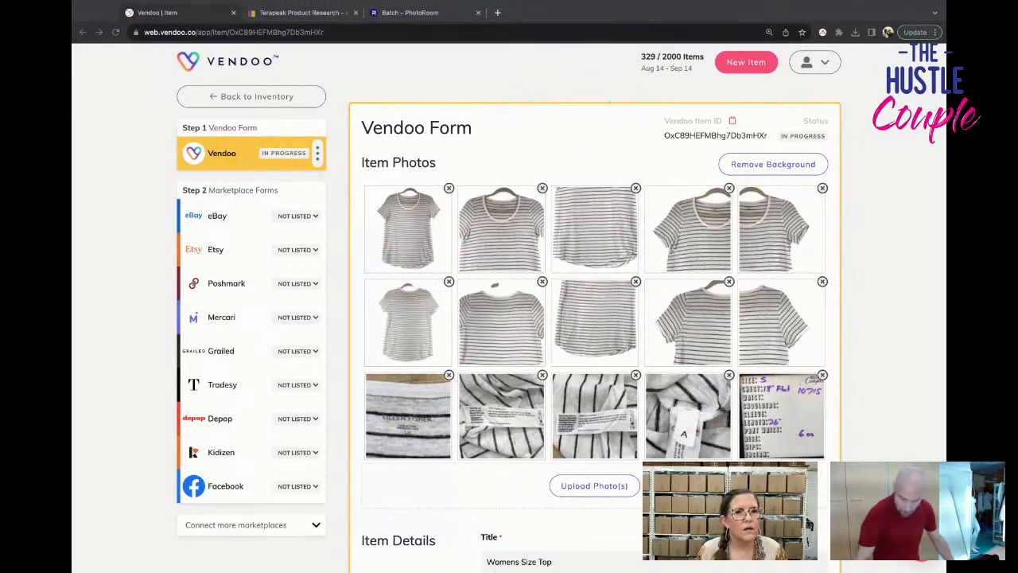
pyautogui.click(552, 562)
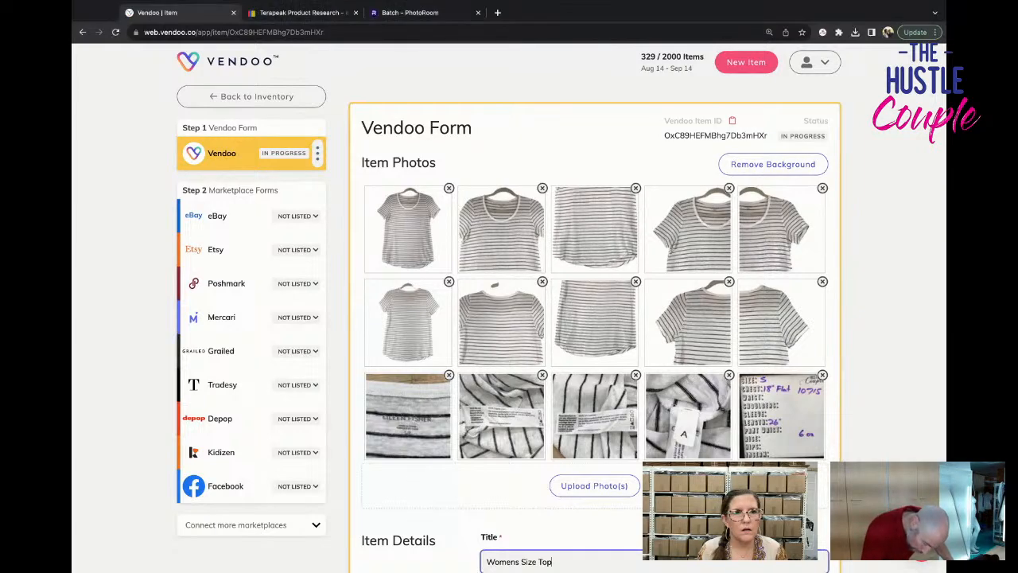
pyautogui.click(251, 96)
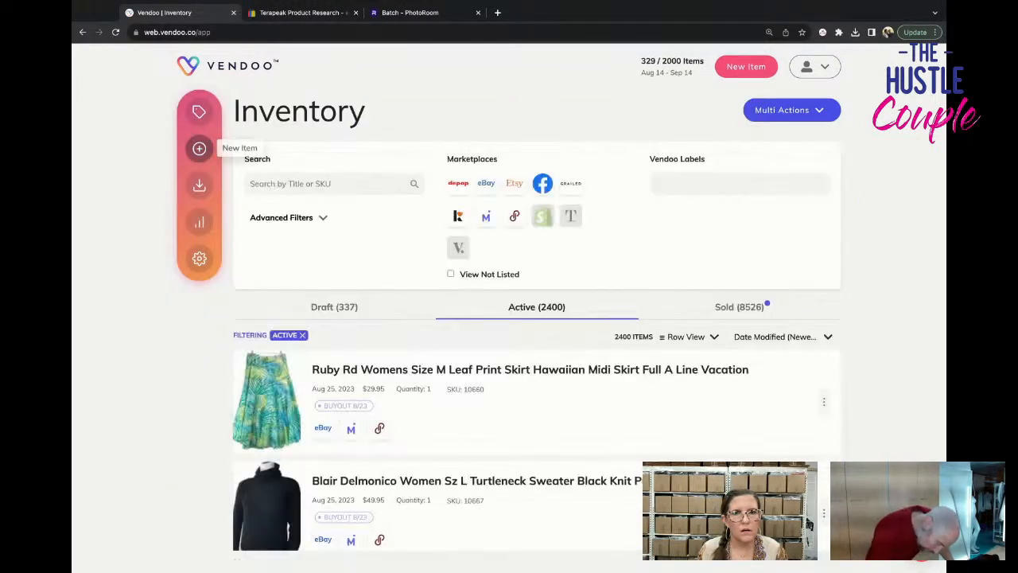
# Create a new item from the B Soft Surroundings TOP USED template and remove its BUYOUT 8/23 label.
pyautogui.click(199, 147)
pyautogui.click(716, 186)
pyautogui.write('sof')
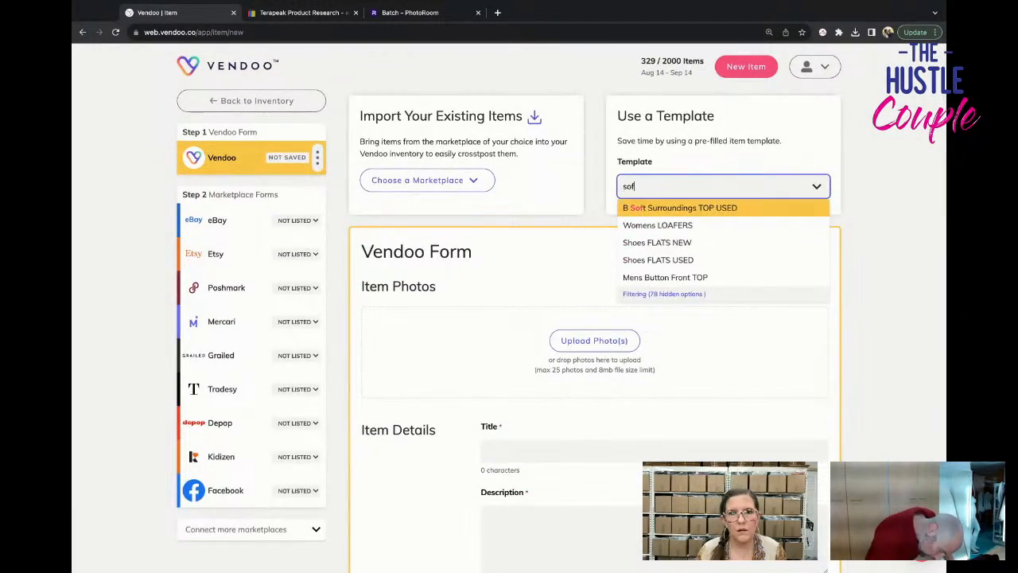
pyautogui.click(680, 208)
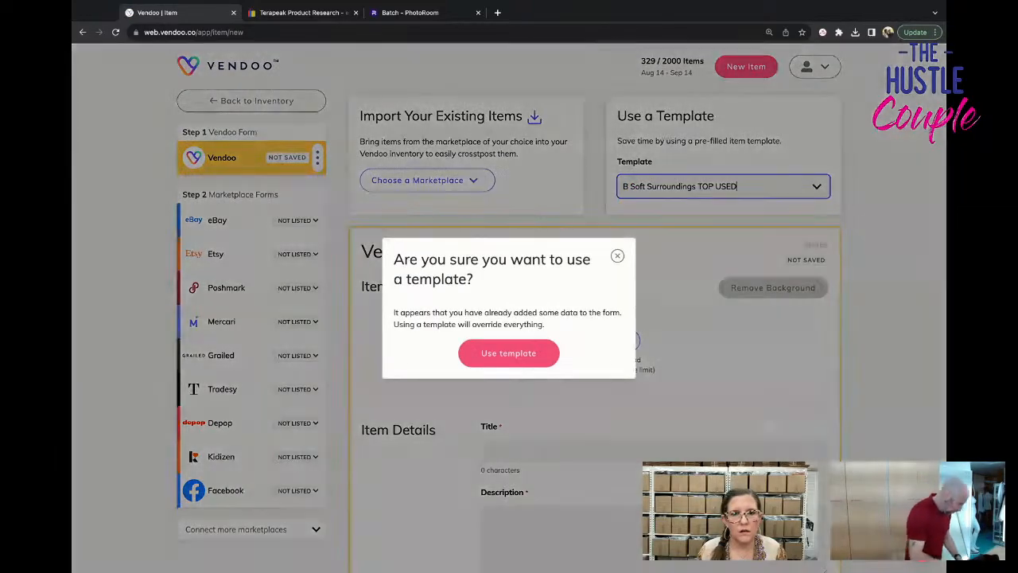
pyautogui.scroll(-15, 594, 318)
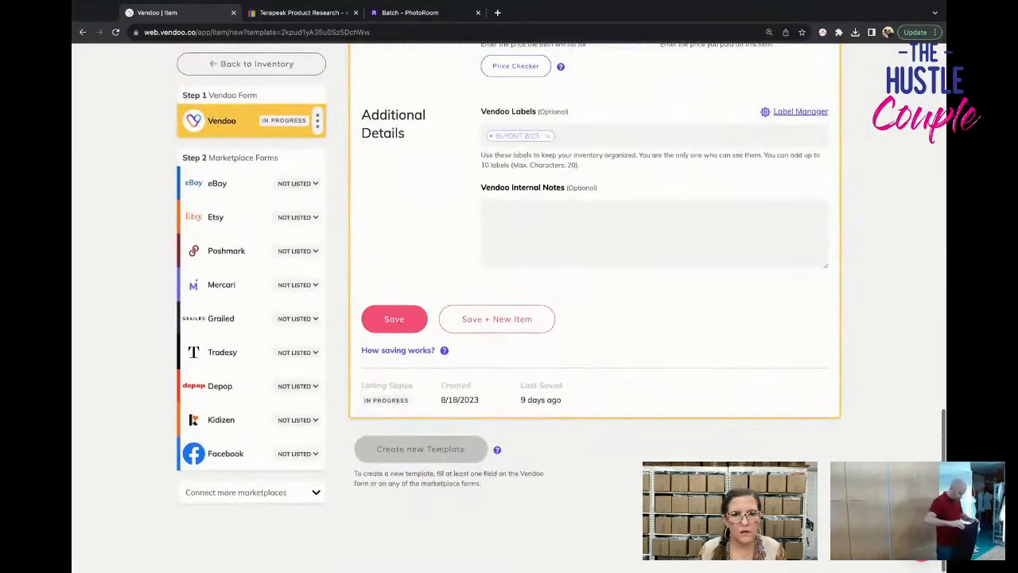
pyautogui.click(547, 139)
pyautogui.scroll(15, 547, 238)
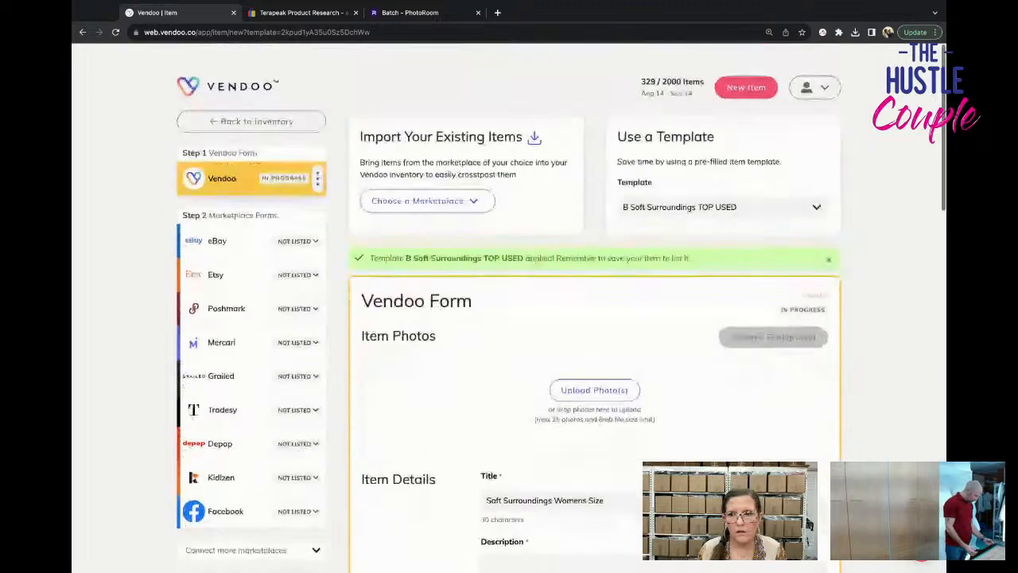
# Add the teal floral top's mannequin photos to the Soft Surroundings item, followed by its tag and measurement photos.
pyautogui.press('super+Tab')
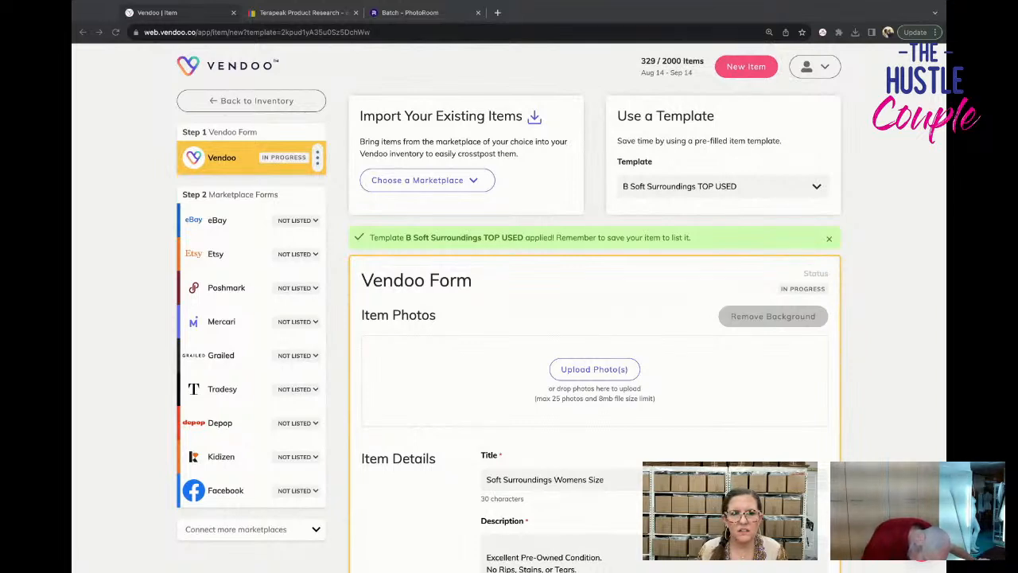
pyautogui.moveTo(363, 382); pyautogui.dragTo(502, 382)
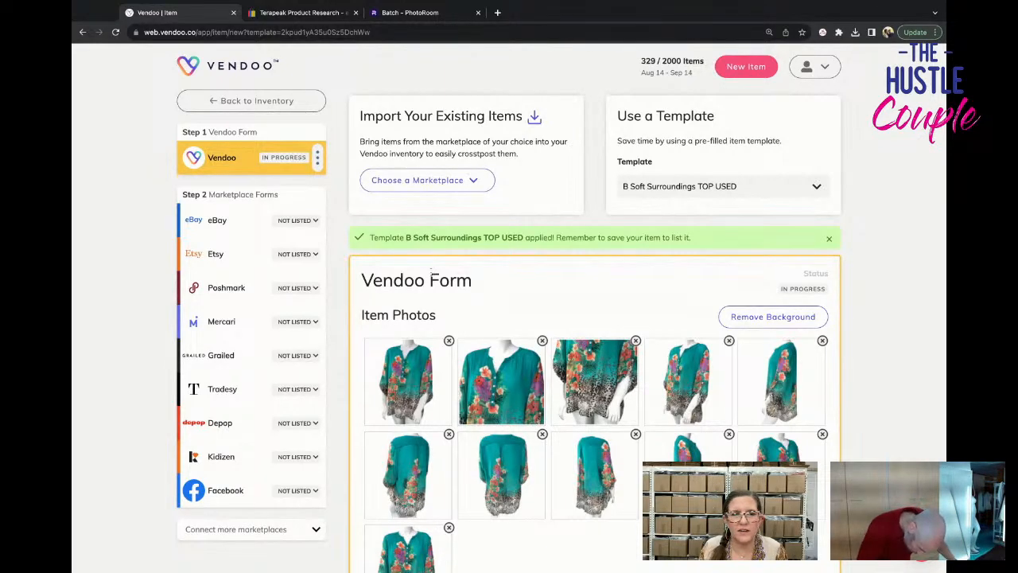
pyautogui.scroll(-2, 408, 286)
pyautogui.scroll(-2, 408, 286)
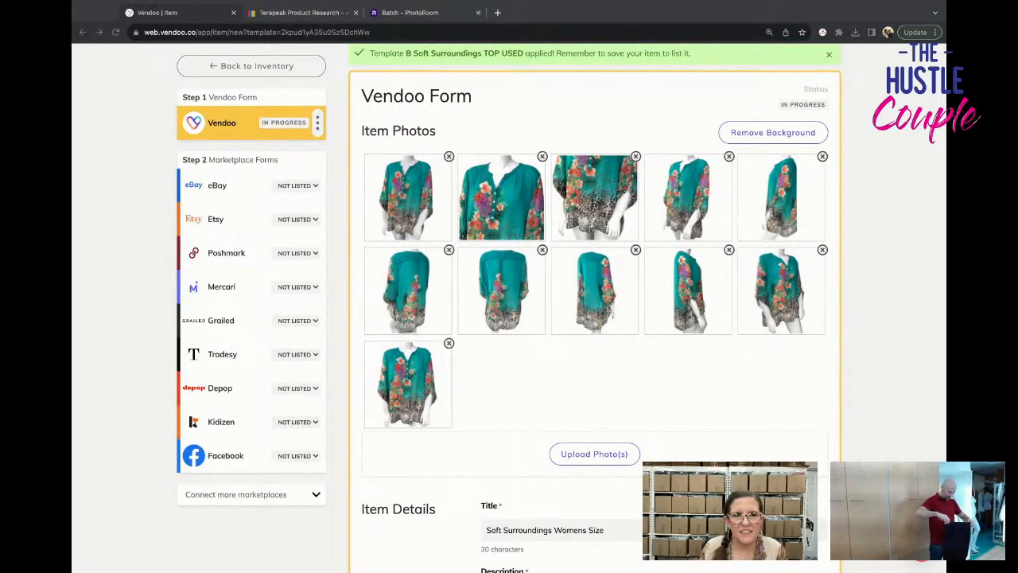
pyautogui.moveTo(595, 382); pyautogui.dragTo(595, 454)
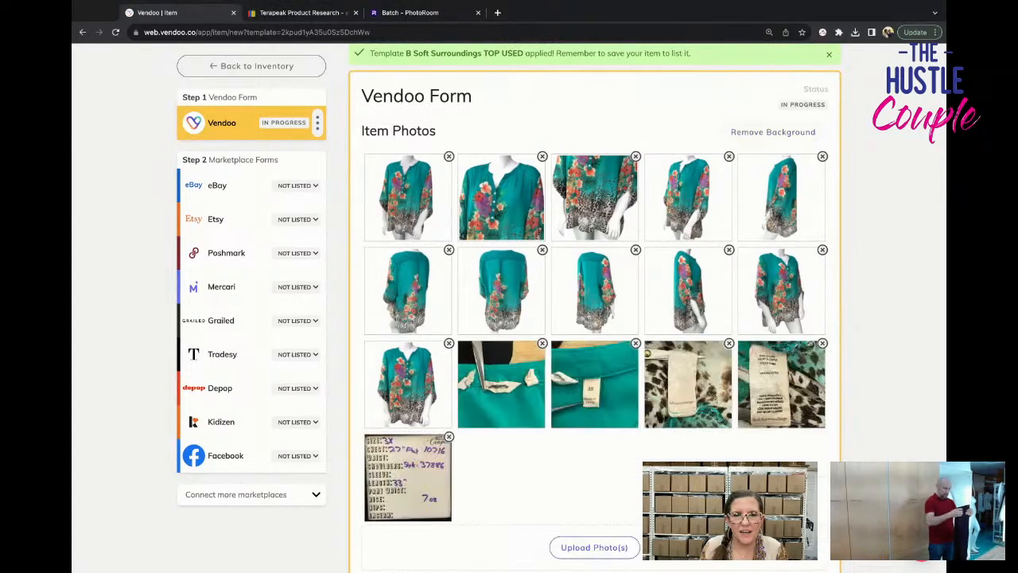
# Save the teal floral Soft Surroundings top as a draft and return to the inventory.
pyautogui.scroll(-13, 595, 318)
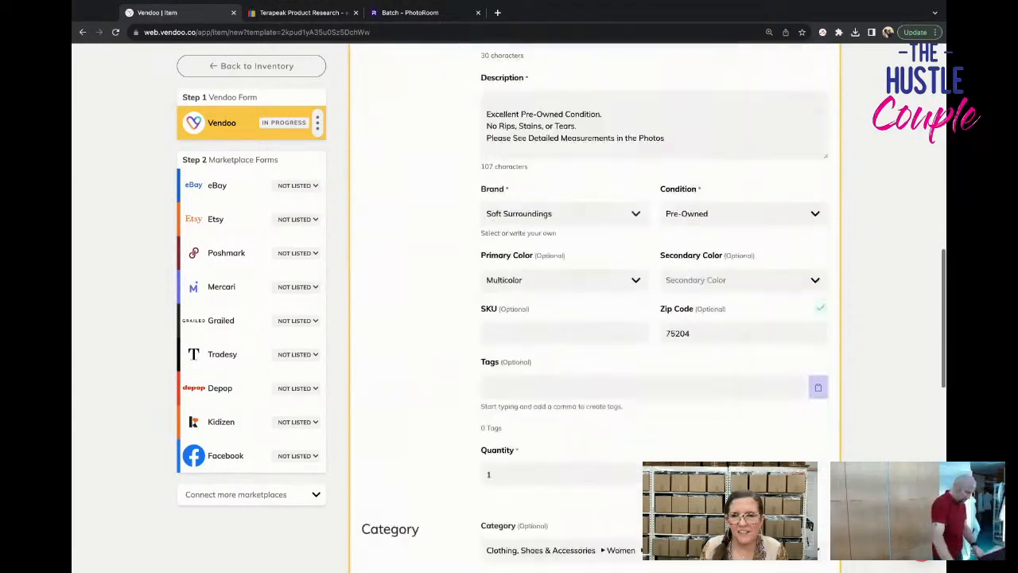
pyautogui.scroll(-3, 595, 318)
pyautogui.click(392, 362)
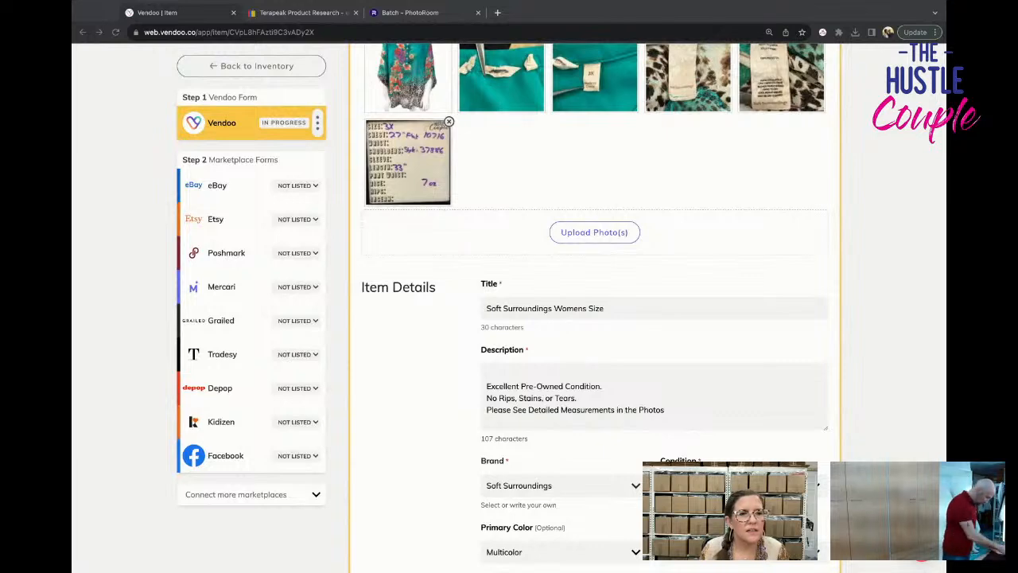
pyautogui.click(252, 70)
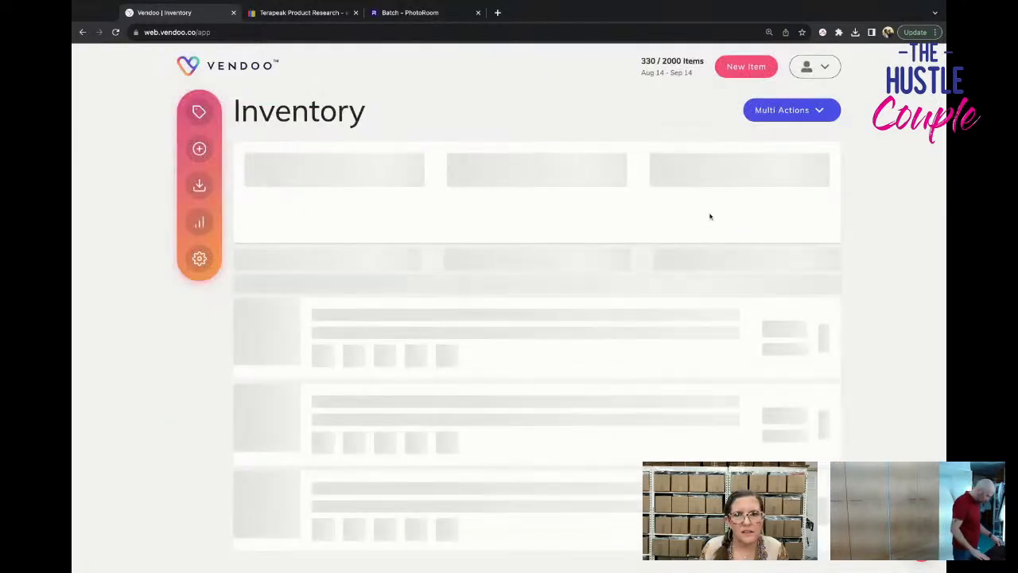
# Create a new item from the Mens Button Front TOP template.
pyautogui.click(199, 148)
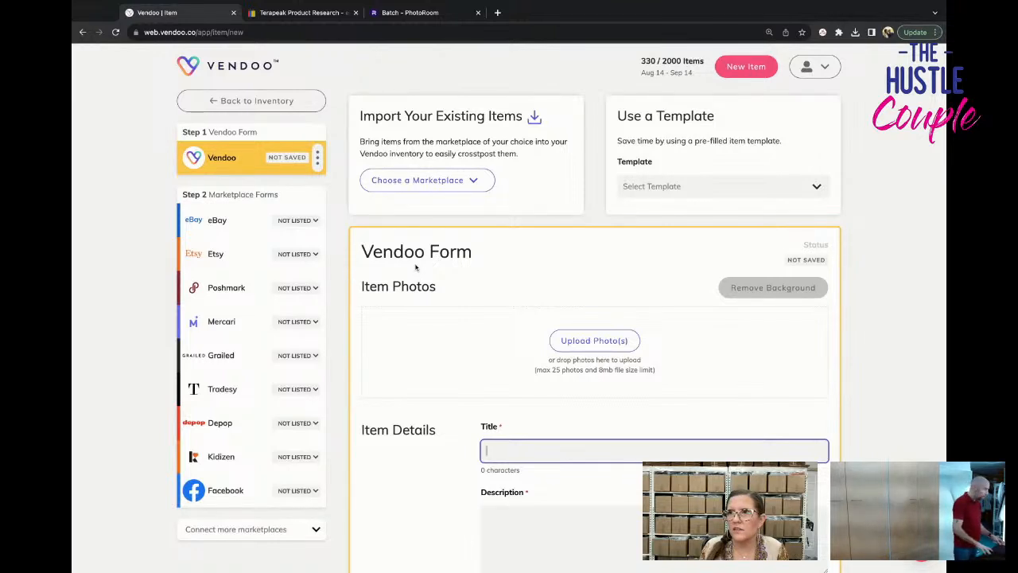
pyautogui.click(663, 186)
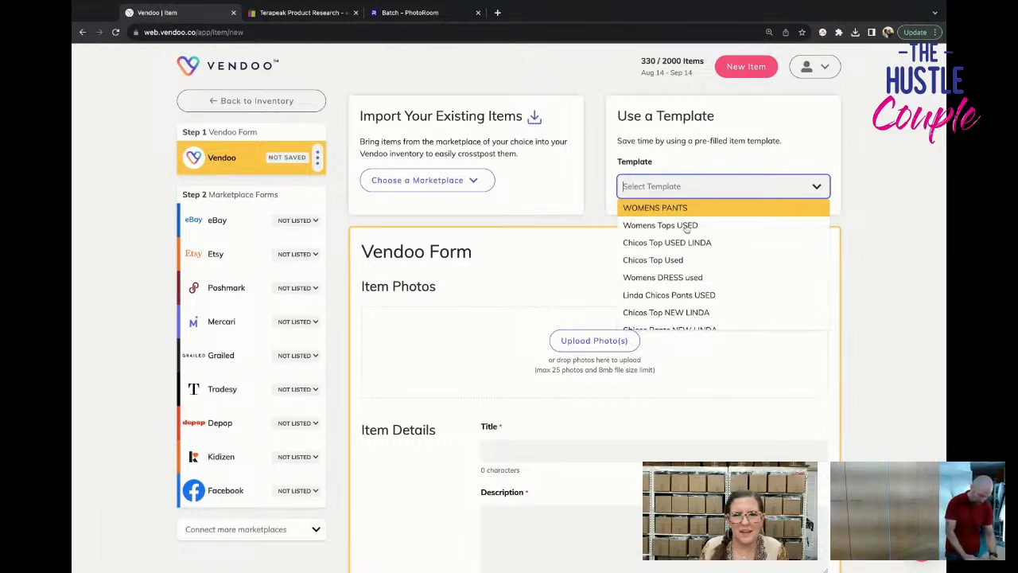
pyautogui.scroll(-10, 696, 269)
pyautogui.scroll(-6, 696, 269)
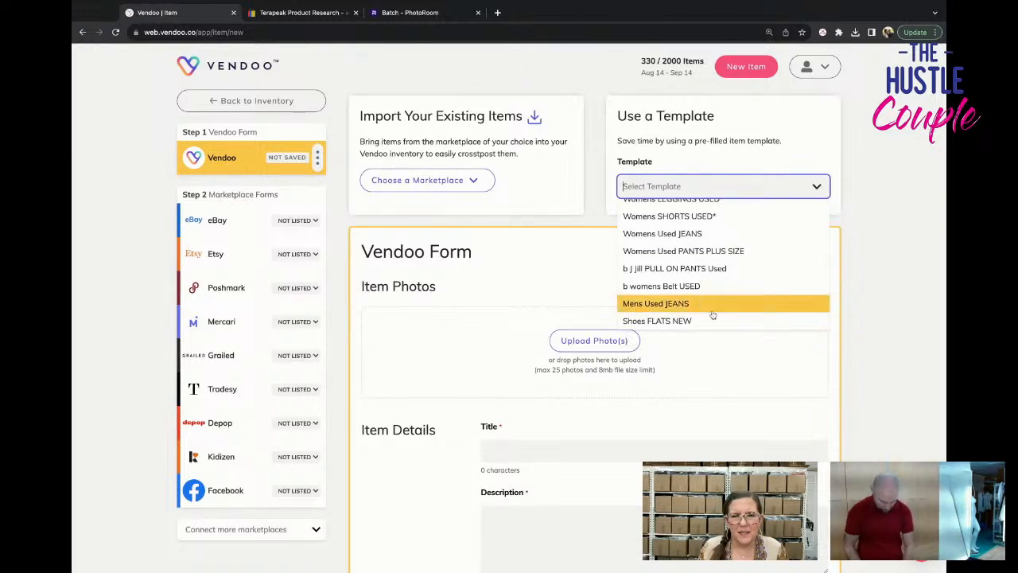
pyautogui.write('men')
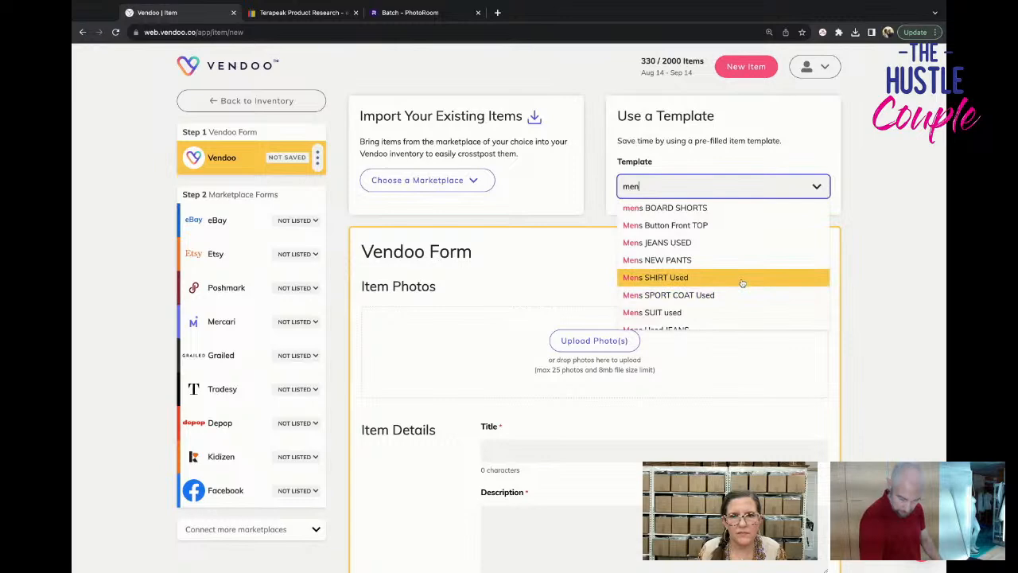
pyautogui.click(738, 229)
# Add the green plaid short-sleeve shirt's garment photos to the new item, followed by its label, fabric and measurement photos.
pyautogui.click(529, 360)
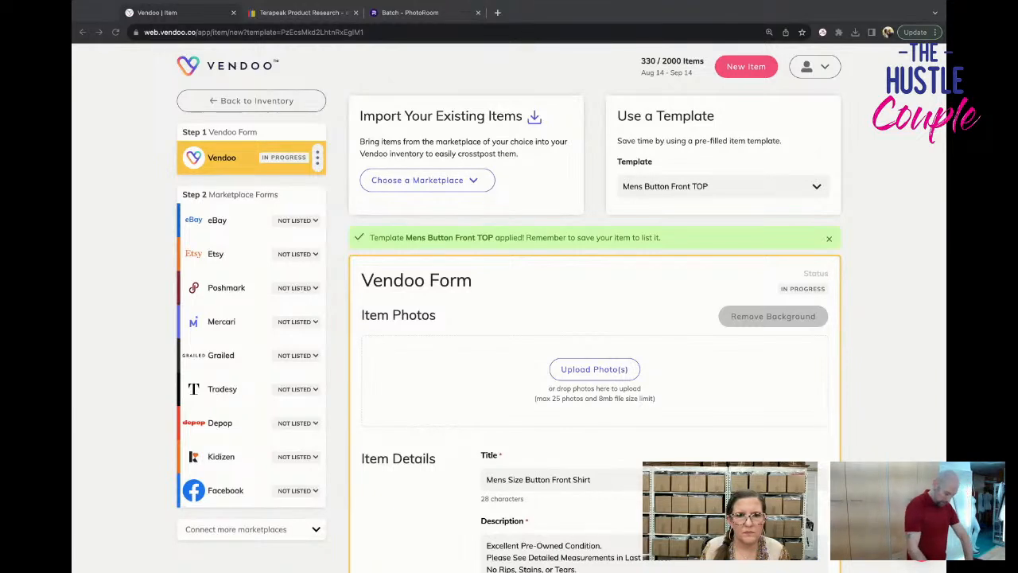
pyautogui.moveTo(73, 239); pyautogui.dragTo(501, 383)
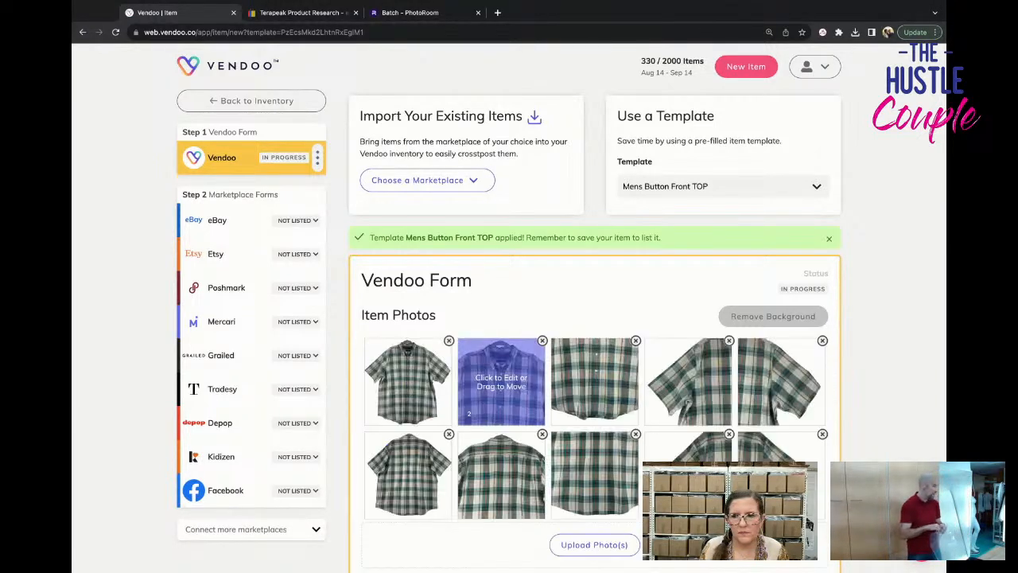
pyautogui.scroll(-2, 501, 383)
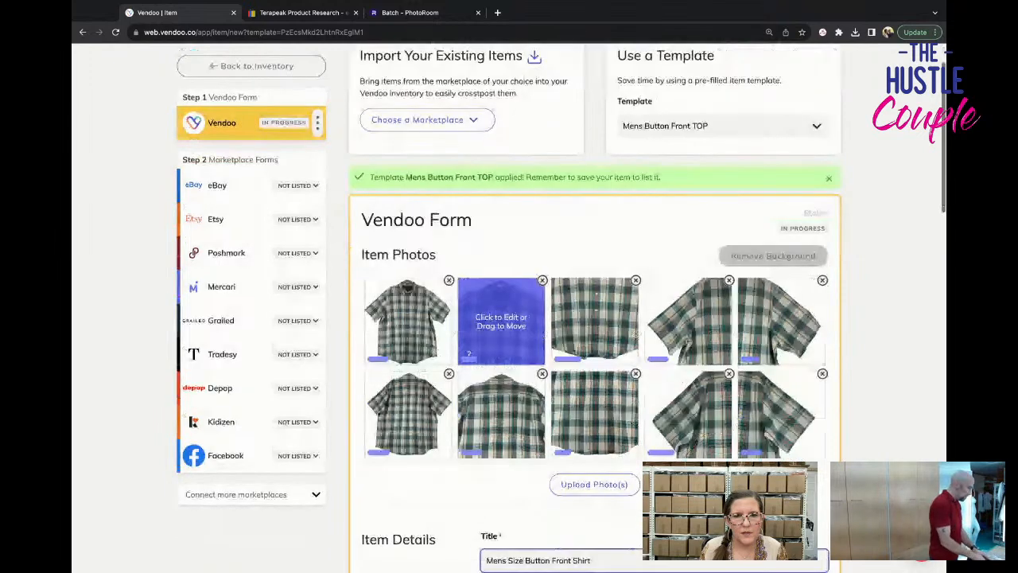
pyautogui.scroll(-2, 469, 352)
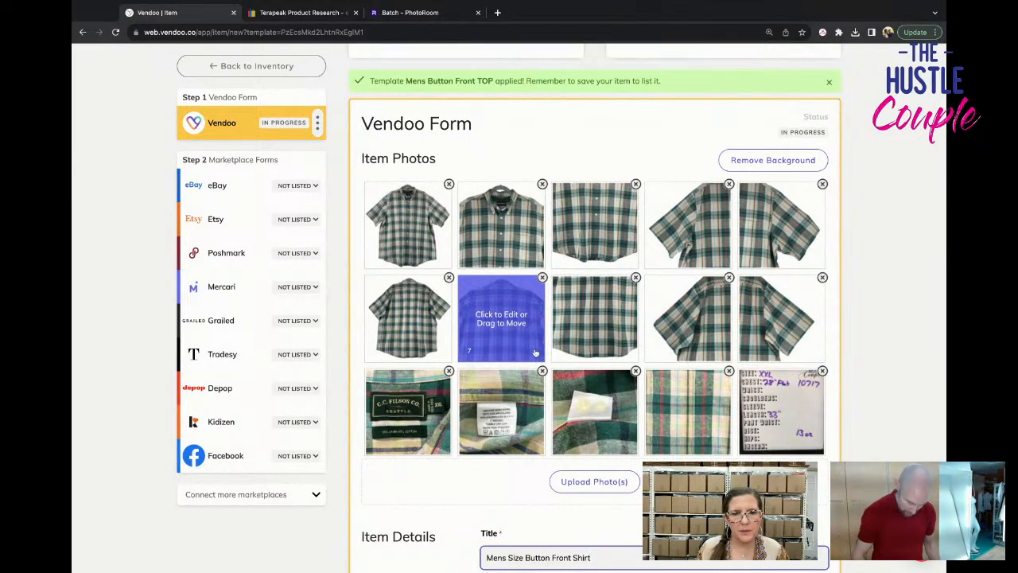
# Enter the plaid shirt's cost of goods, save it as a draft and return to the inventory.
pyautogui.scroll(-4, 537, 353)
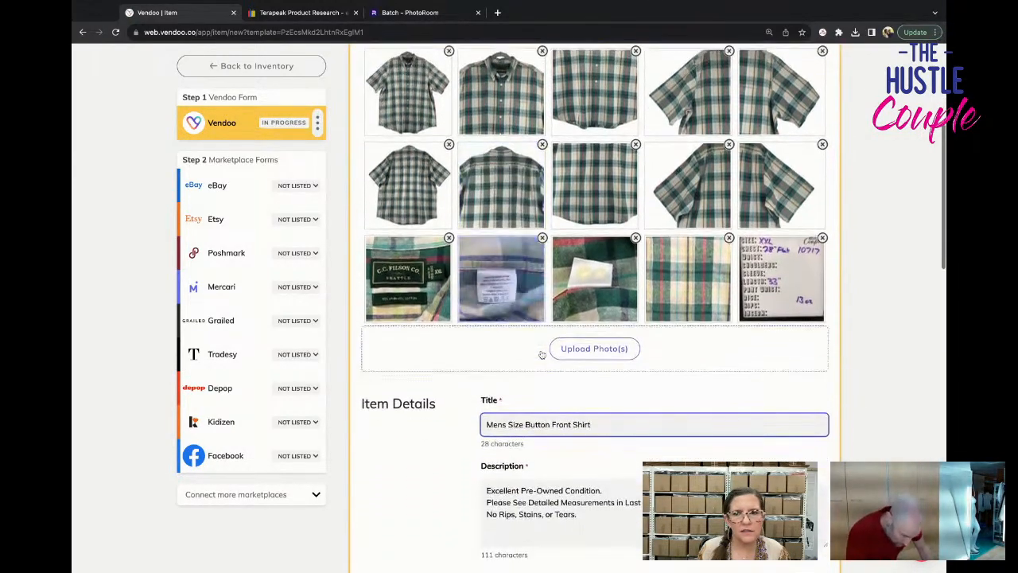
pyautogui.scroll(-15, 541, 355)
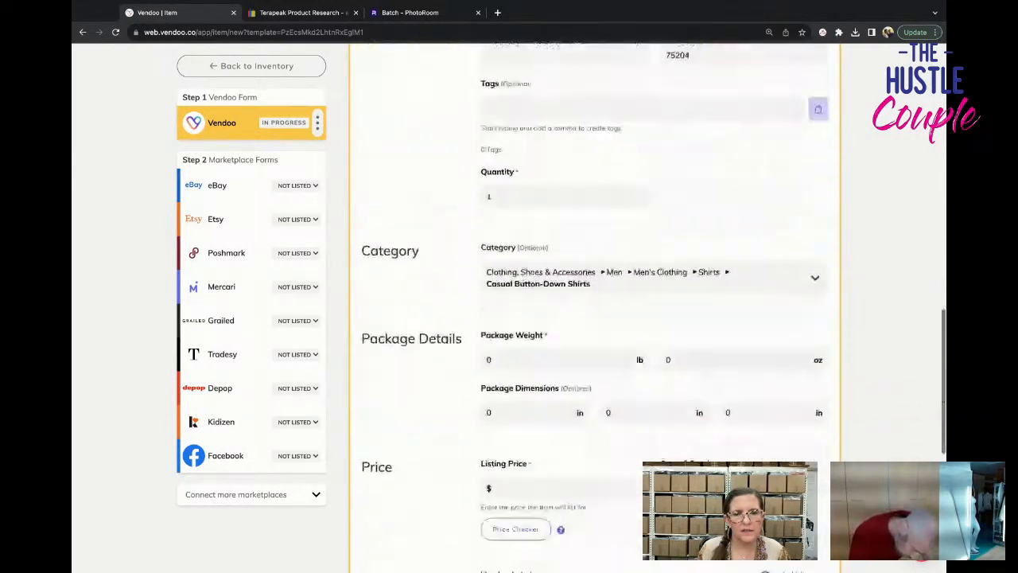
pyautogui.scroll(-1, 542, 355)
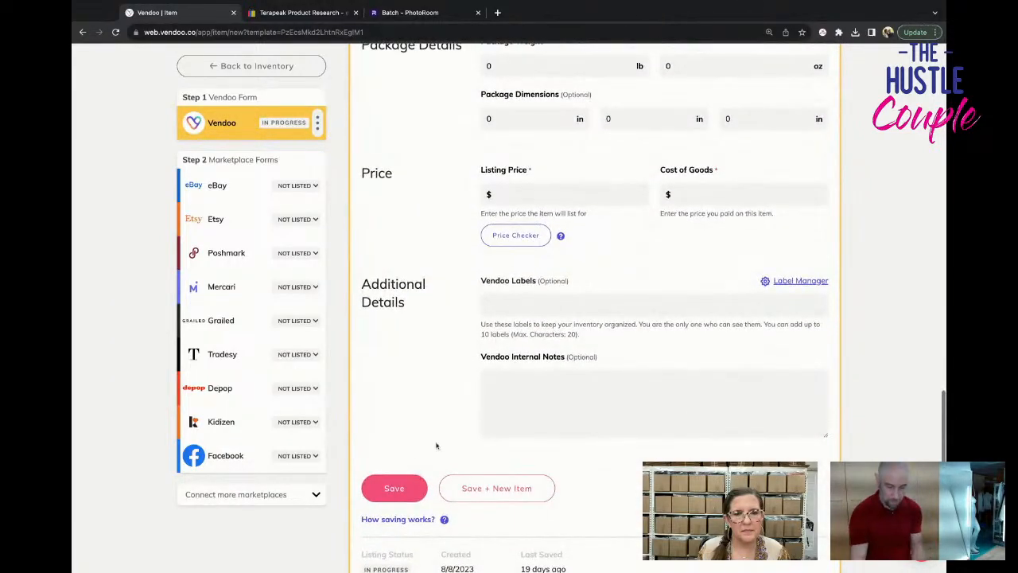
pyautogui.click(691, 193)
pyautogui.write('3.54')
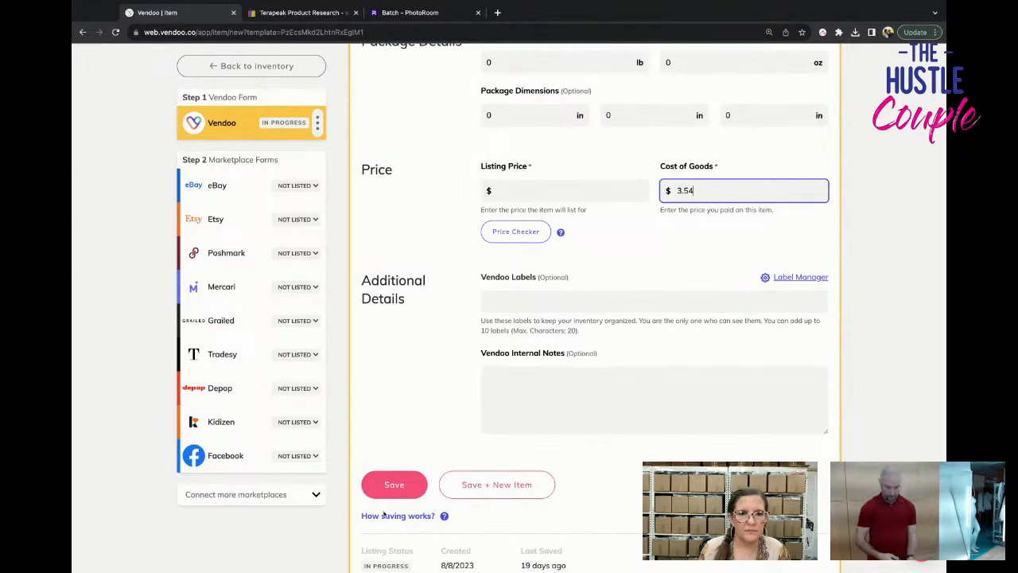
pyautogui.click(398, 487)
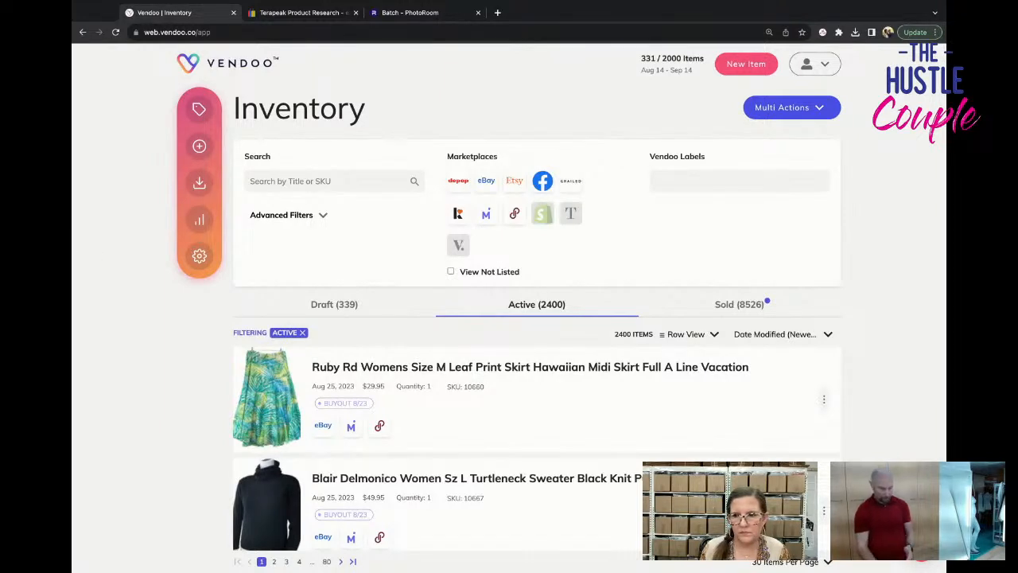
# Create a new item from the Womens DRESS used template.
pyautogui.click(72, 291)
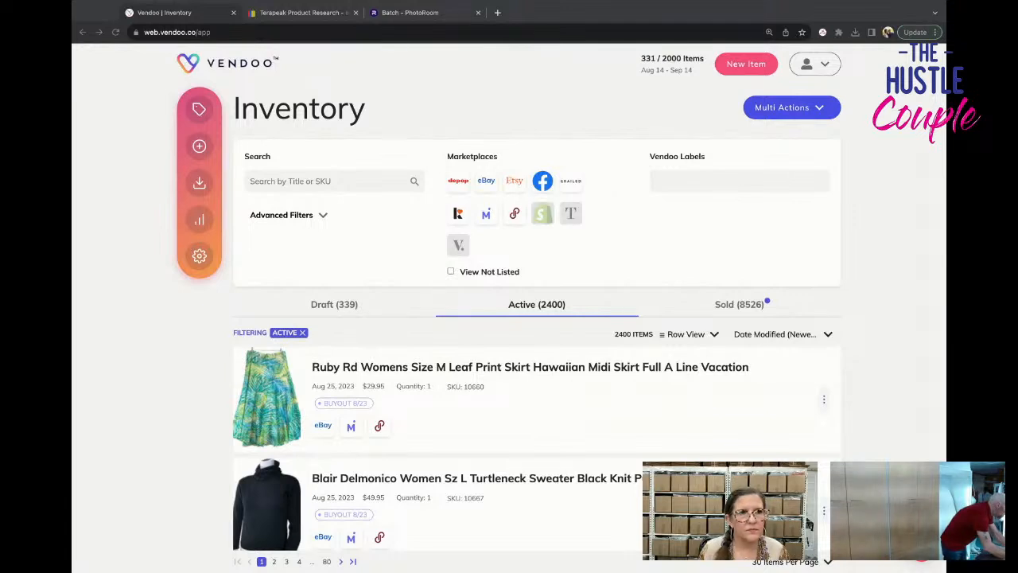
pyautogui.press('super+Tab')
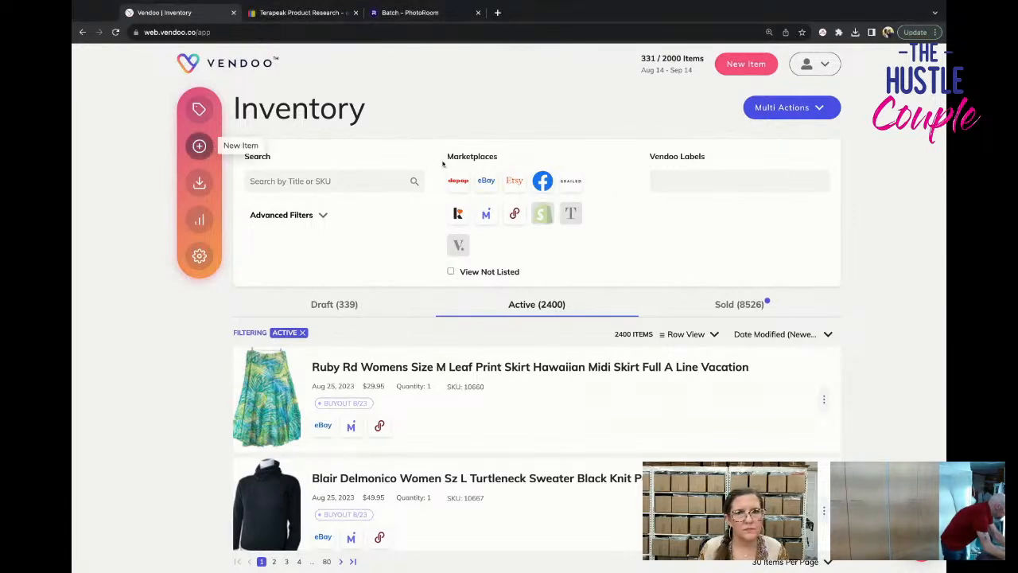
pyautogui.click(200, 147)
pyautogui.click(720, 182)
pyautogui.write('dress')
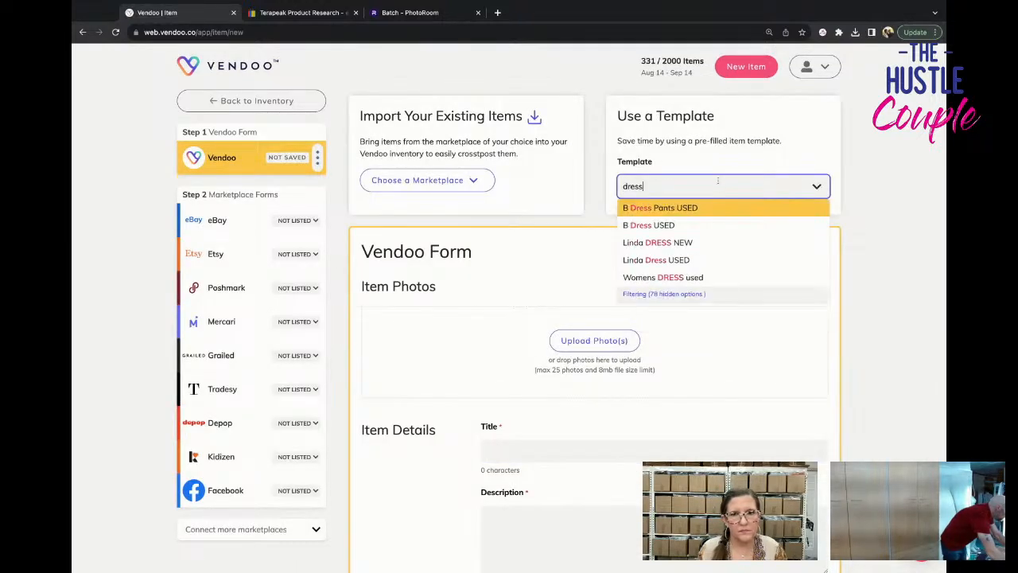
pyautogui.scroll(-1, 727, 250)
pyautogui.click(727, 246)
# Add the black dress's mannequin photos to the new item, followed by its tag and measurement photos.
pyautogui.click(549, 352)
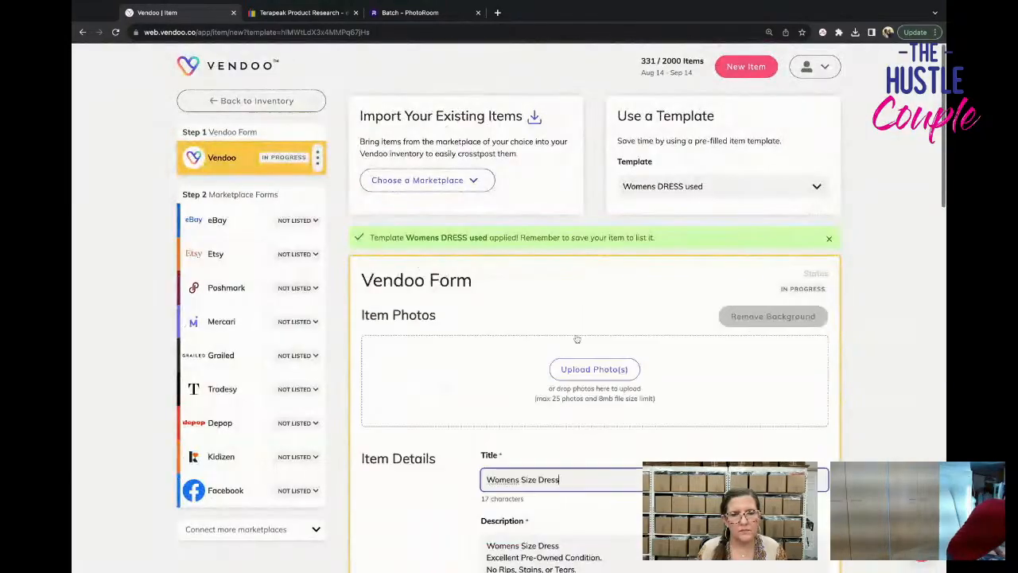
pyautogui.click(578, 339)
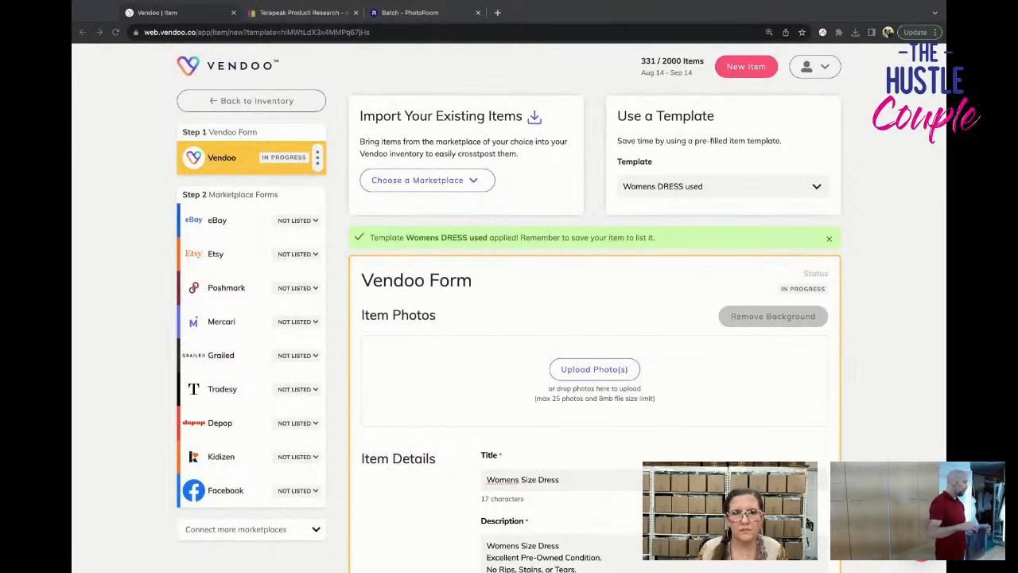
pyautogui.moveTo(827, 381); pyautogui.dragTo(581, 407)
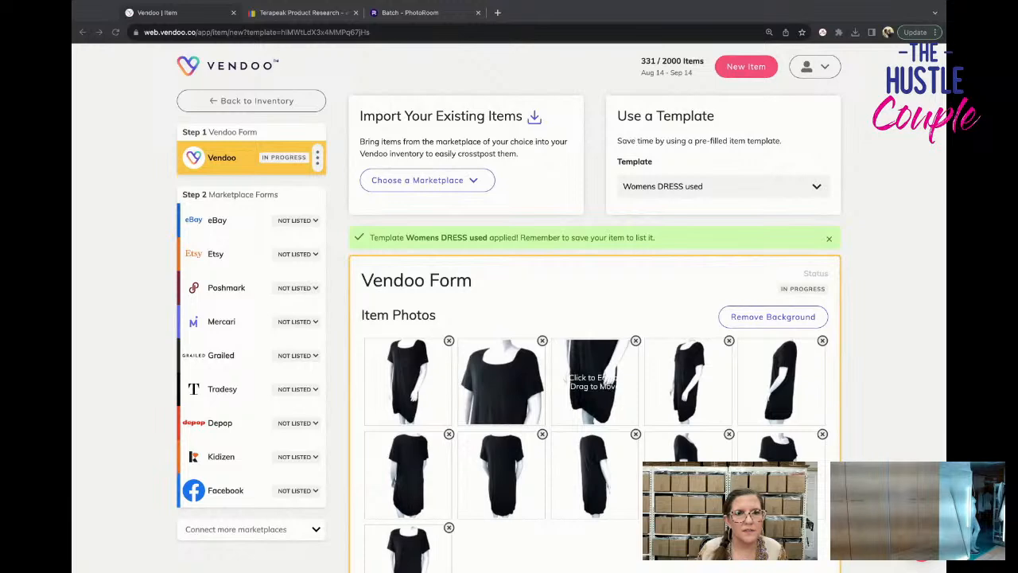
pyautogui.scroll(-3, 594, 318)
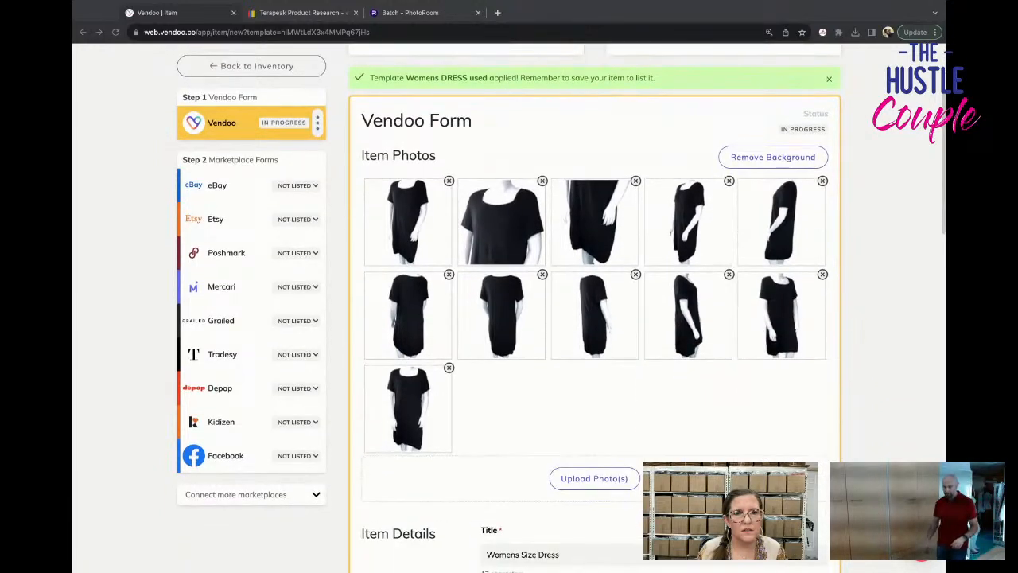
pyautogui.moveTo(502, 318); pyautogui.dragTo(509, 487)
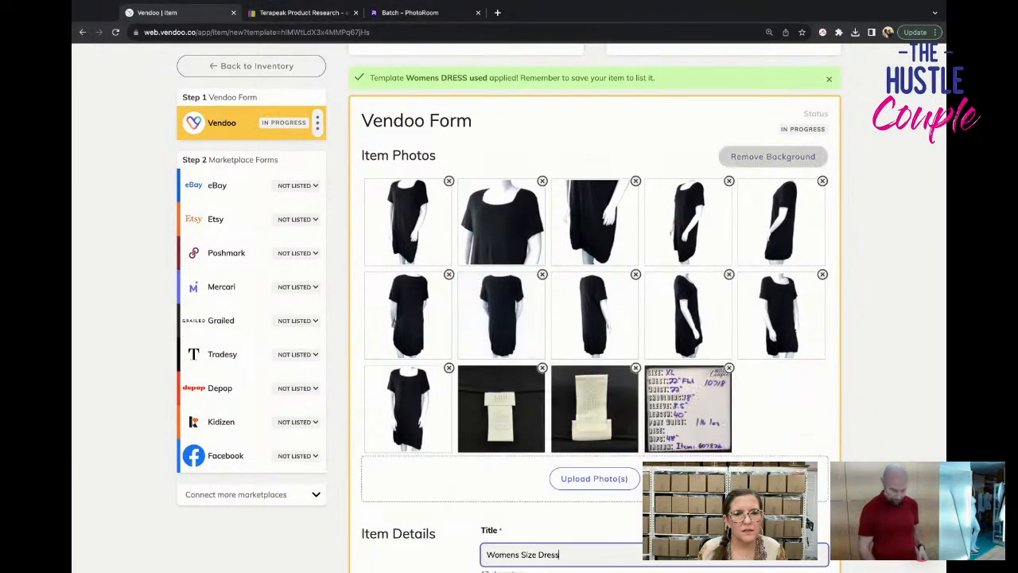
# Set the black dress's cost of goods to $3.54, save it as a draft and return to the inventory.
pyautogui.scroll(-6, 509, 489)
pyautogui.scroll(-5, 716, 425)
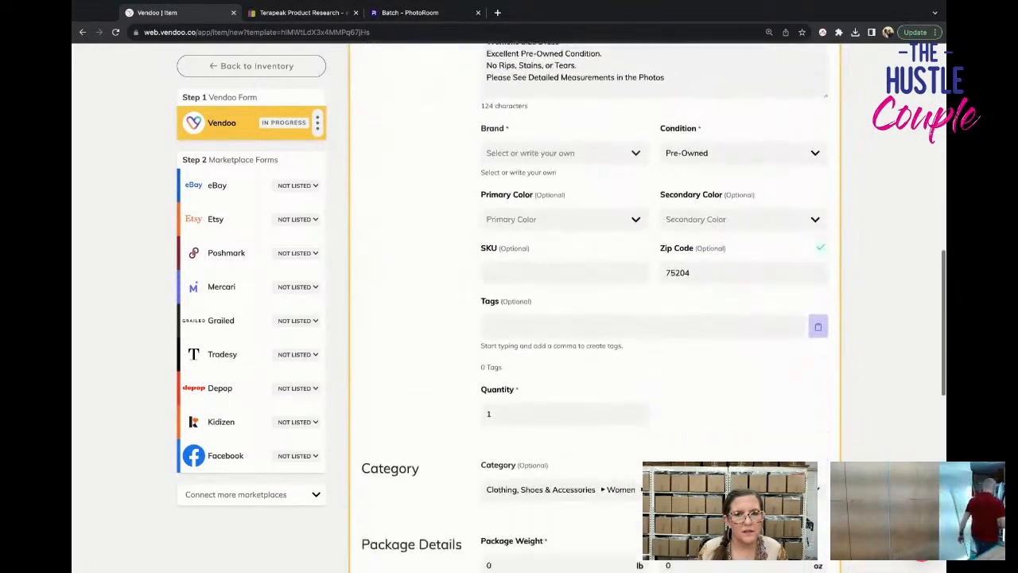
pyautogui.click(716, 425)
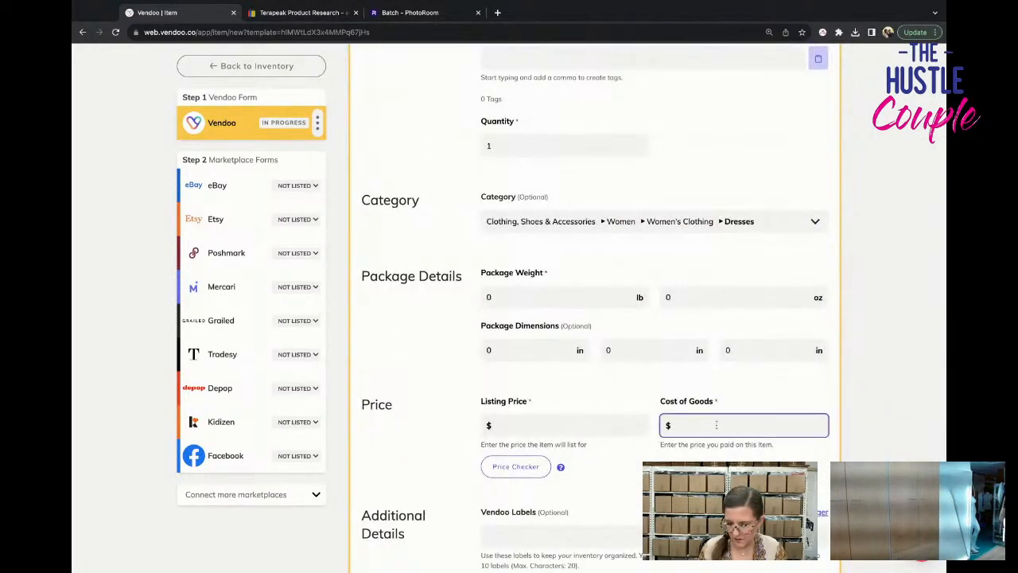
pyautogui.write('3.54')
pyautogui.scroll(-5, 716, 425)
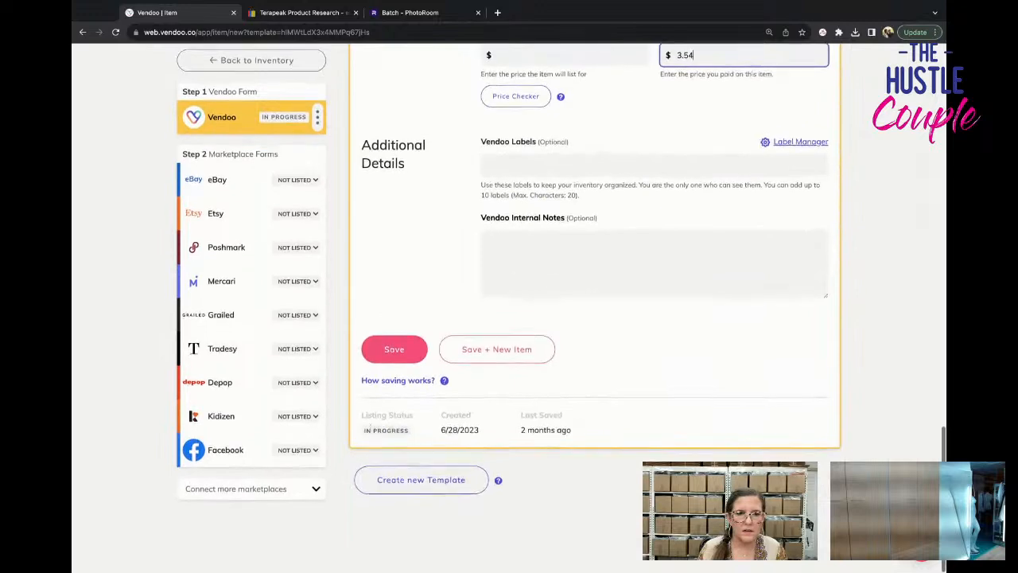
pyautogui.click(393, 355)
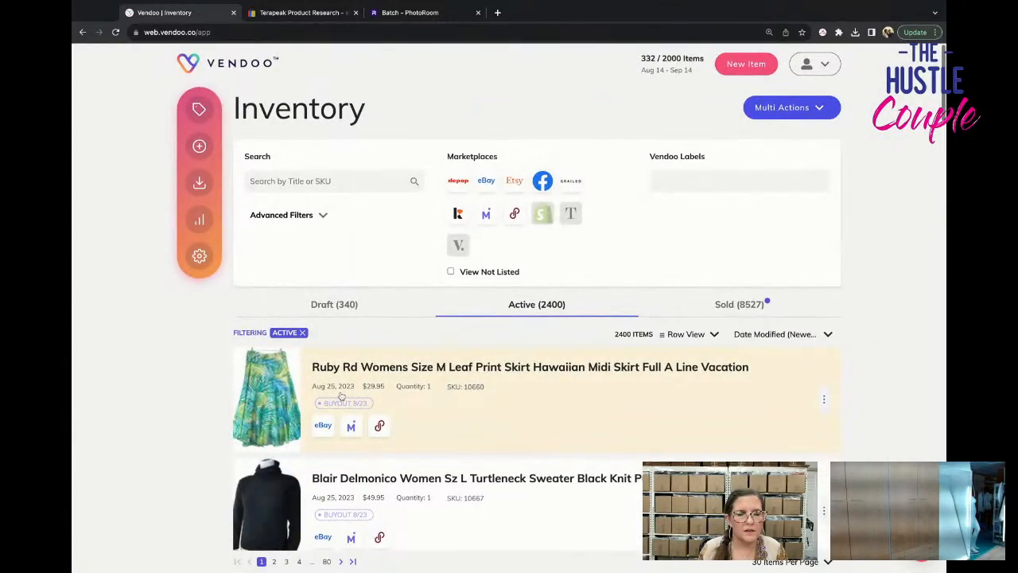
# Search the inventory for "yarn" and open the Lion Brand Yarn Flikka Jump Rope item.
pyautogui.click(355, 180)
pyautogui.write('yarn')
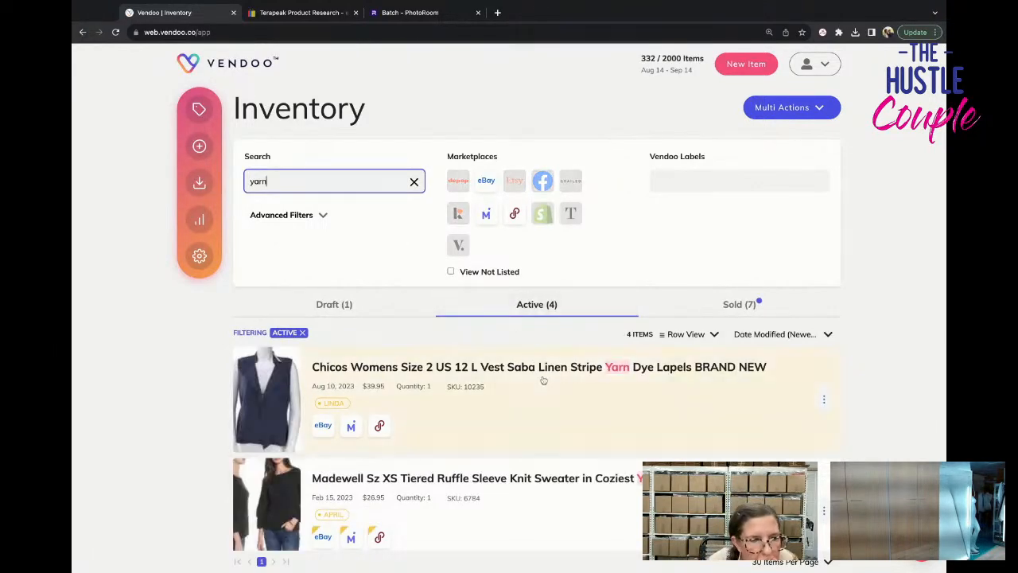
pyautogui.scroll(-3, 543, 381)
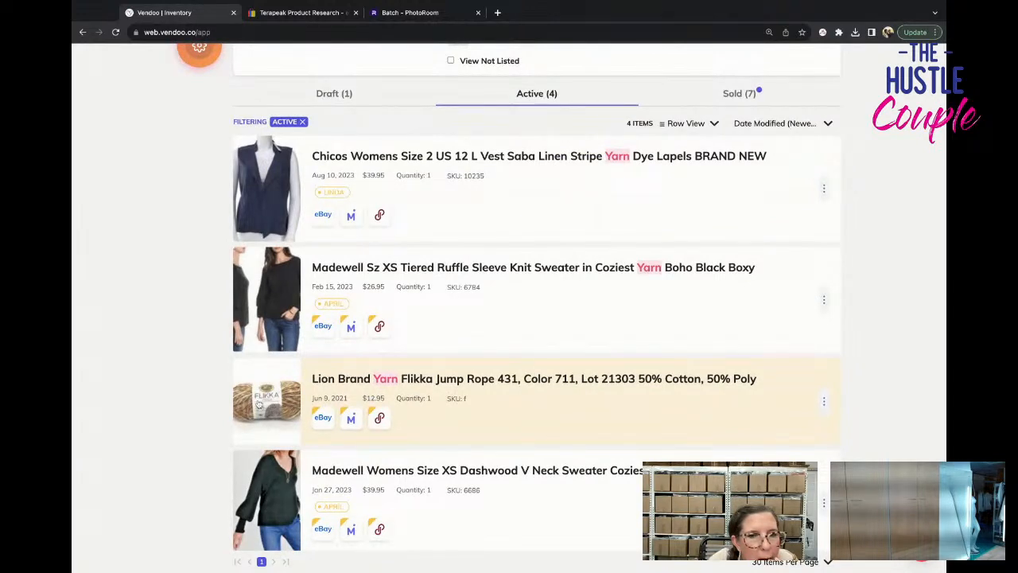
pyautogui.click(258, 405)
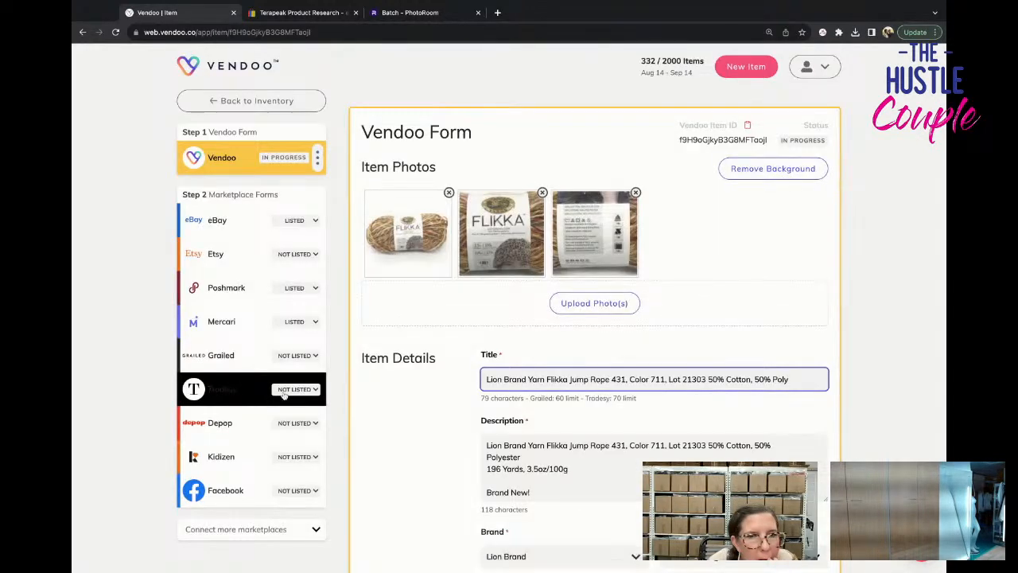
# Examine enlarged views of the yarn's front and back label photos, closing each without changes.
pyautogui.click(531, 268)
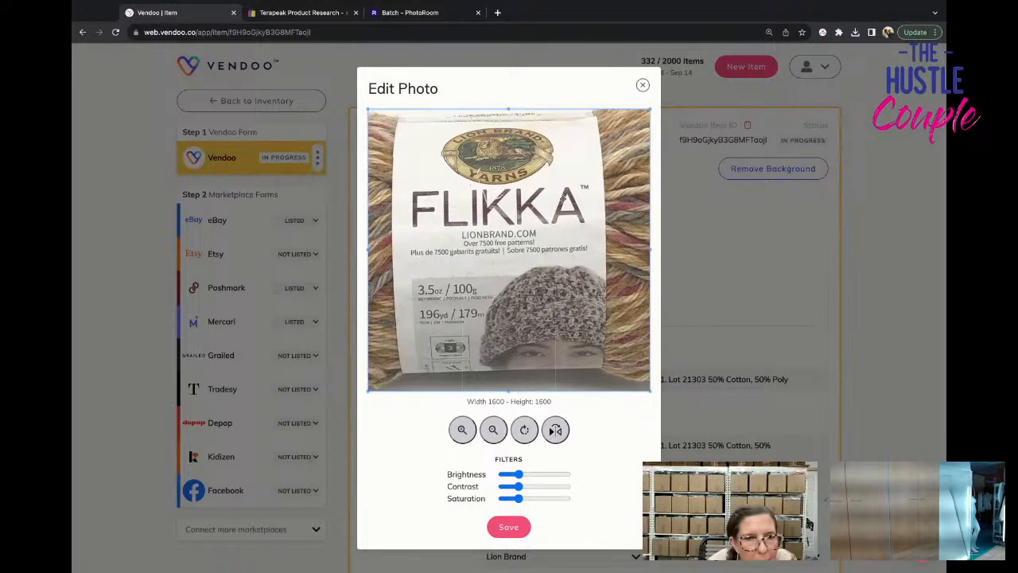
pyautogui.click(644, 85)
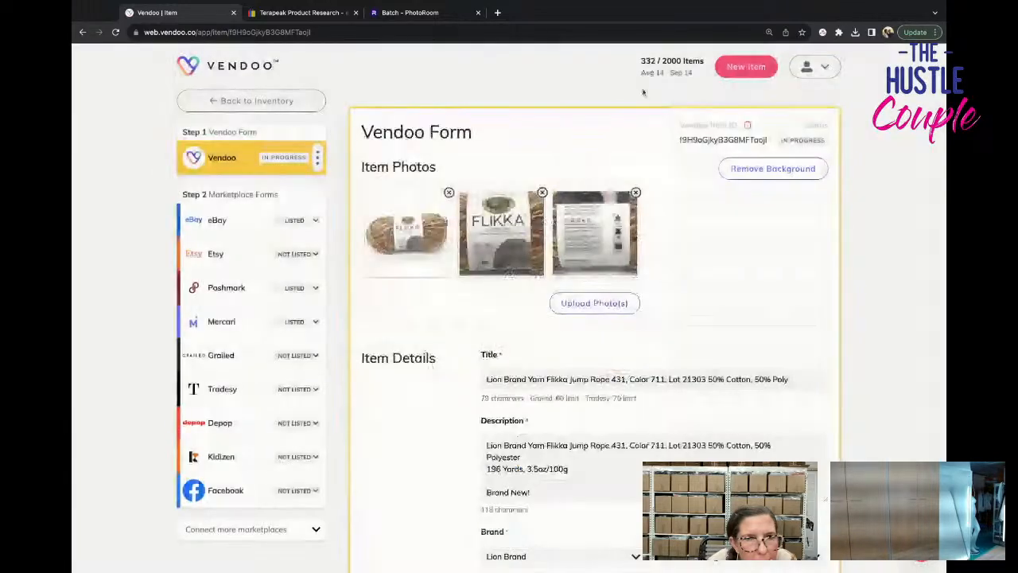
pyautogui.click(597, 235)
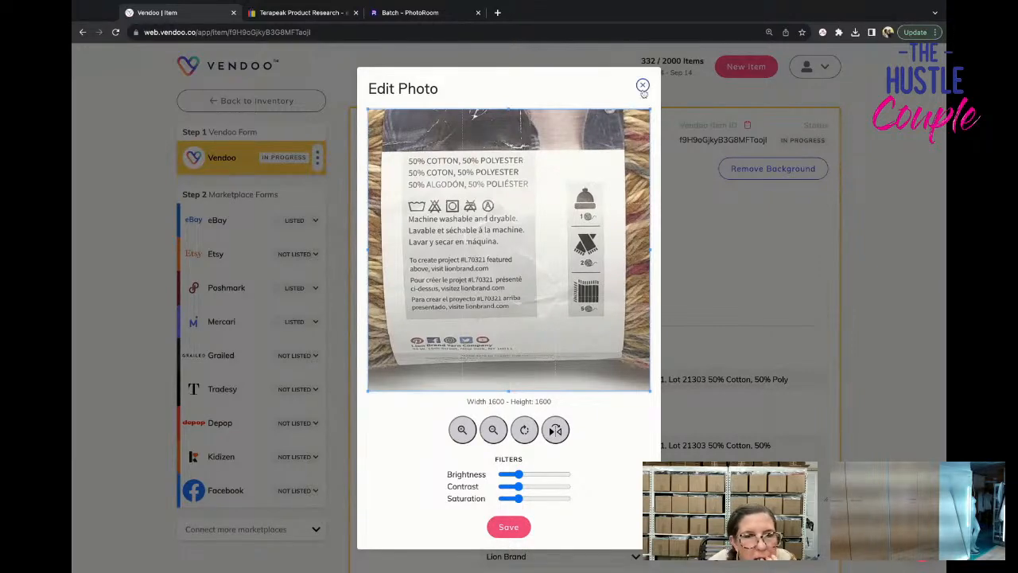
pyautogui.click(643, 88)
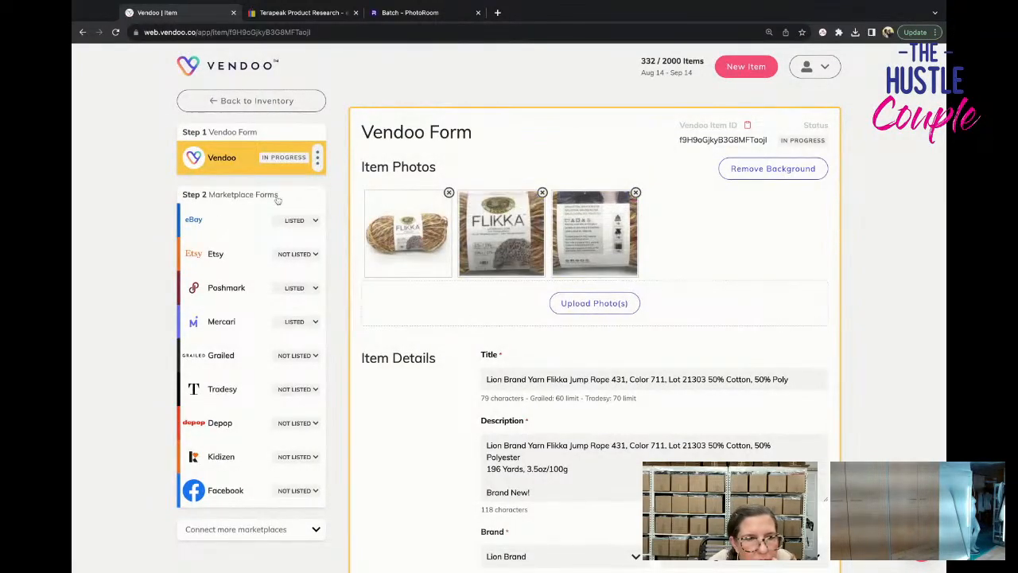
# Return to the inventory, filter the "yarn" results to drafts and open the Lion Brand Homespun Yarn (315) Tudor item.
pyautogui.click(239, 101)
pyautogui.scroll(-3, 349, 319)
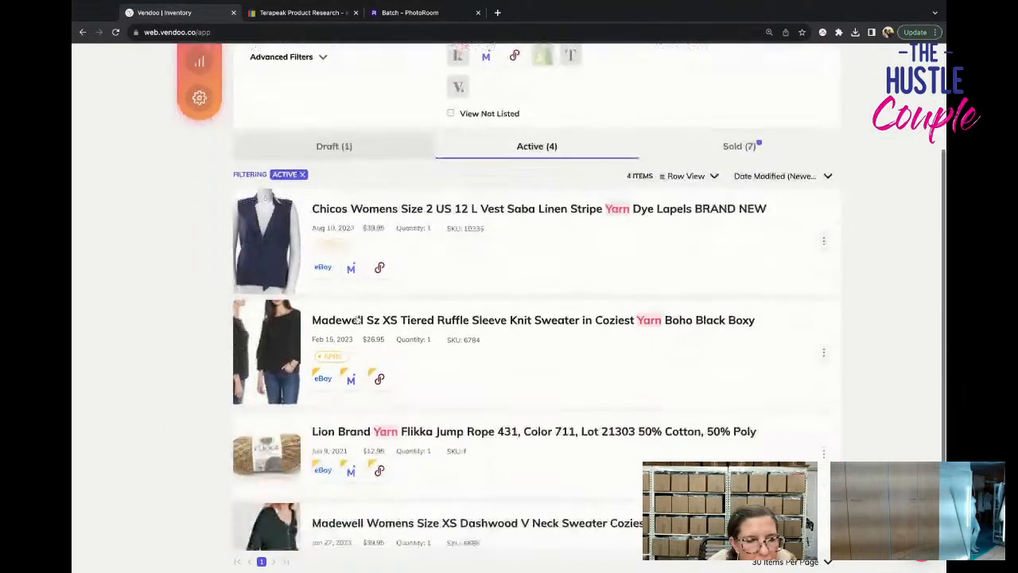
pyautogui.scroll(3, 359, 318)
pyautogui.click(366, 312)
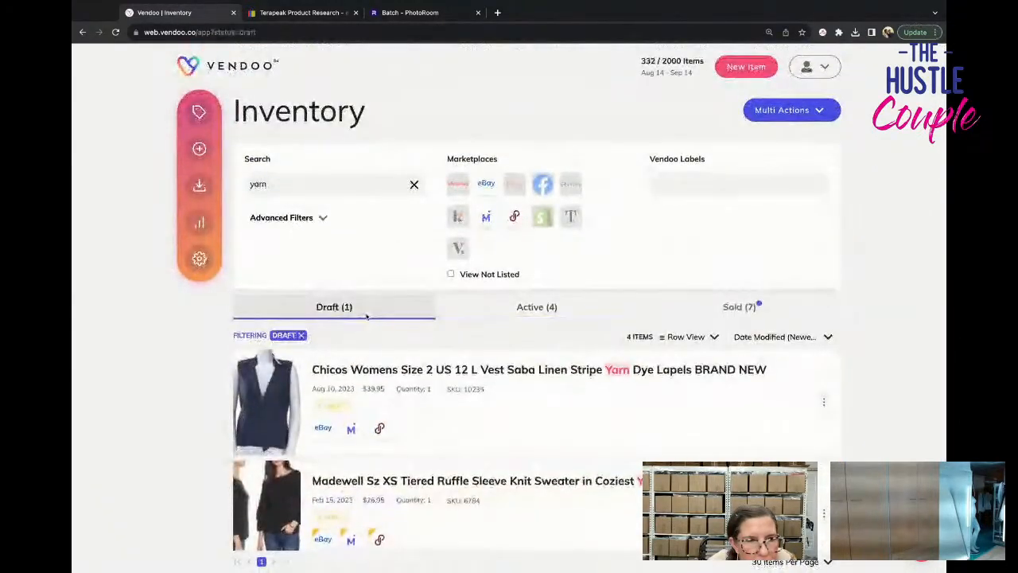
pyautogui.click(409, 371)
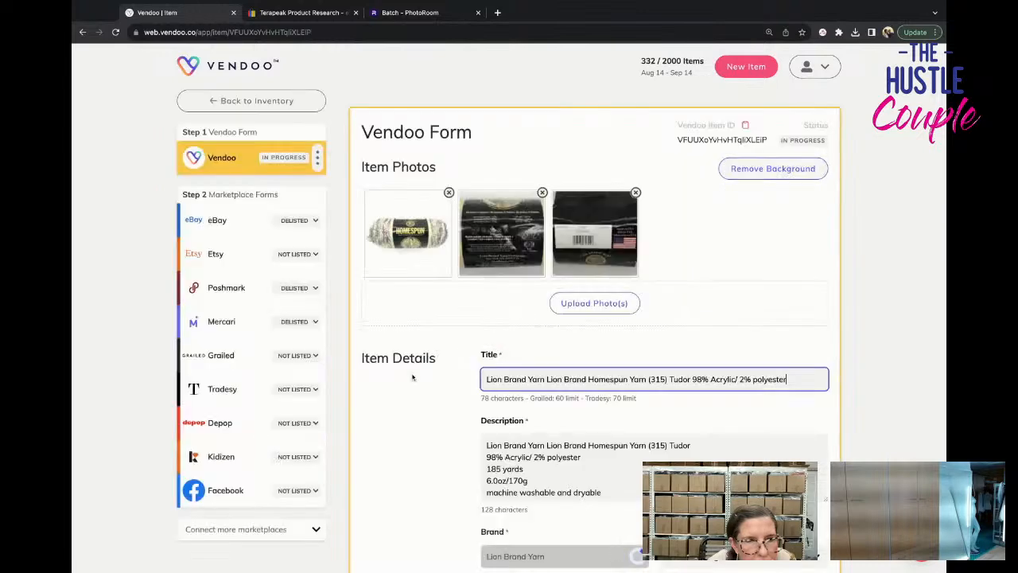
# Examine enlarged views of the Homespun yarn's care label, front and color label photos, closing each without changes.
pyautogui.click(501, 233)
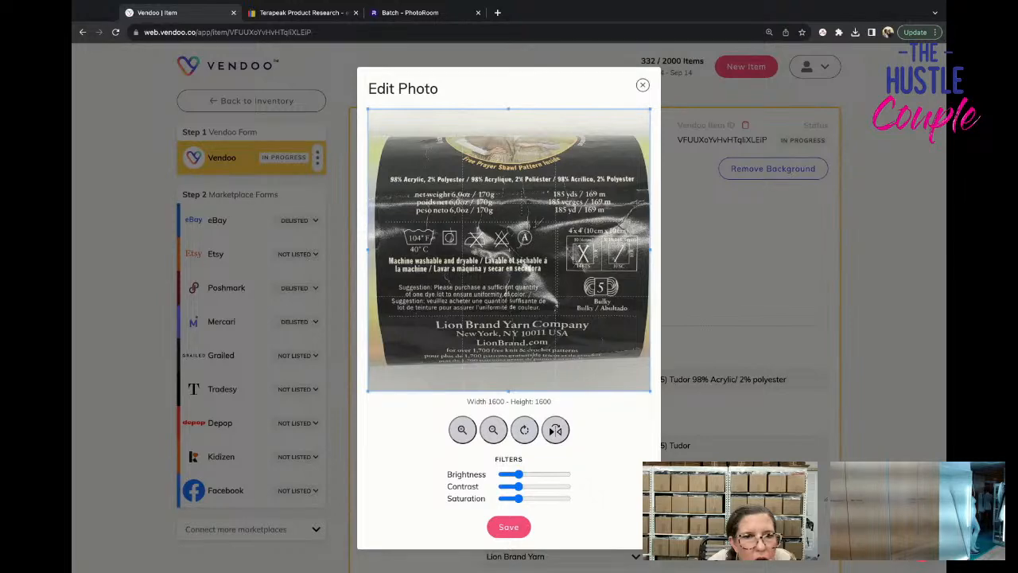
pyautogui.click(643, 84)
pyautogui.click(643, 84)
pyautogui.click(404, 238)
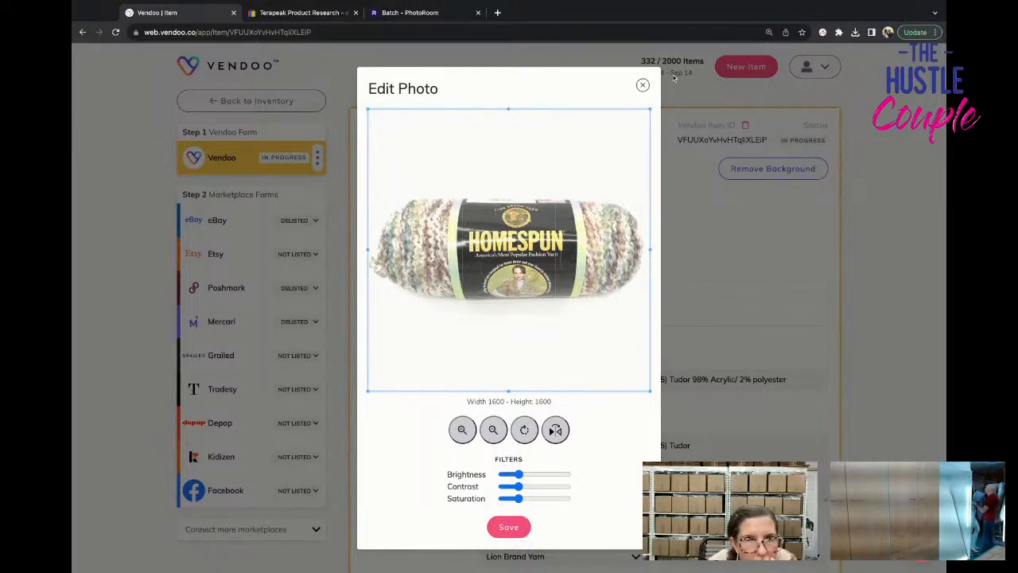
pyautogui.click(643, 85)
pyautogui.click(629, 251)
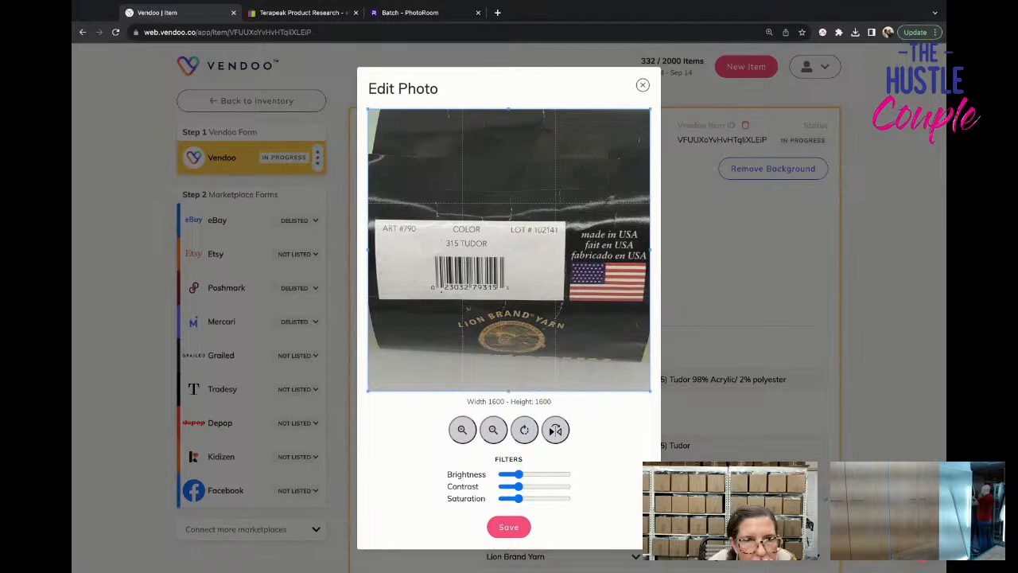
pyautogui.click(641, 85)
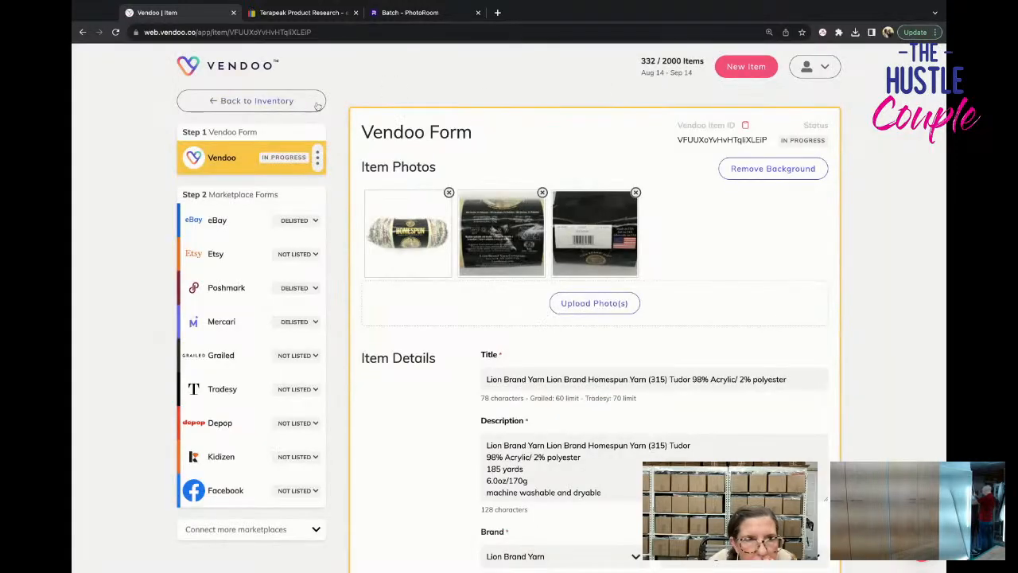
# Return to the inventory, review the active "yarn" listings and clear the search.
pyautogui.click(282, 105)
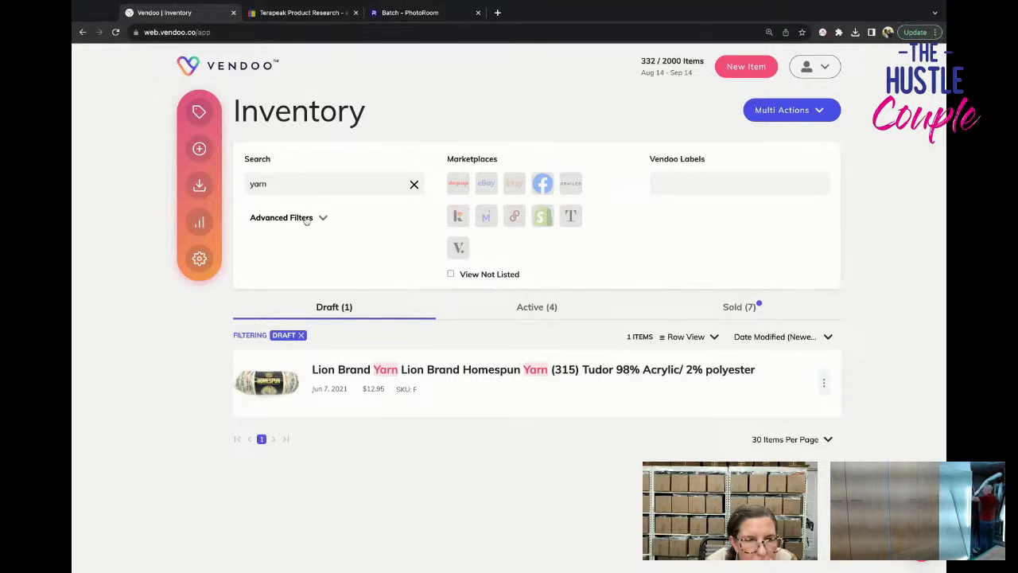
pyautogui.click(568, 318)
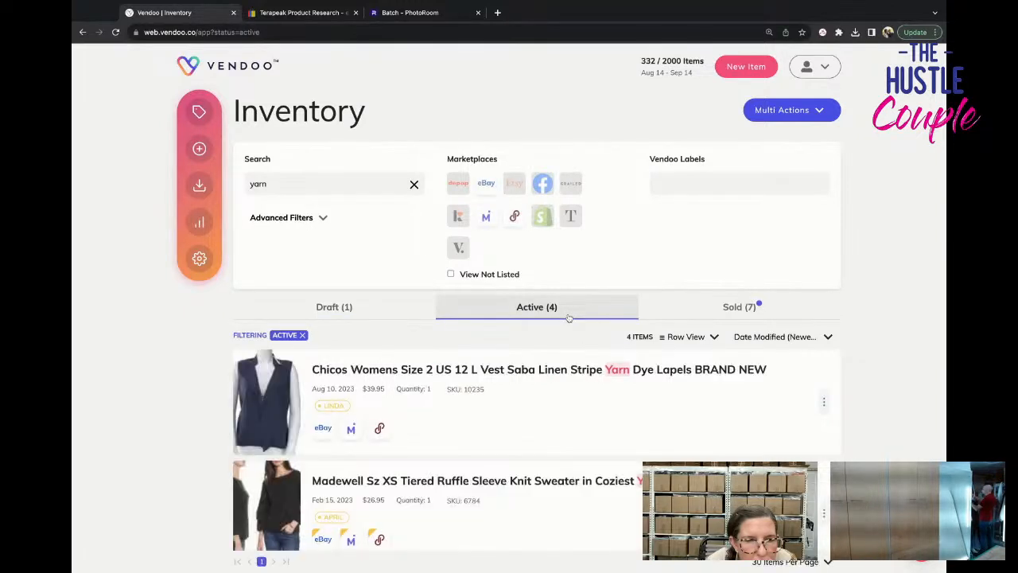
pyautogui.scroll(-4, 543, 380)
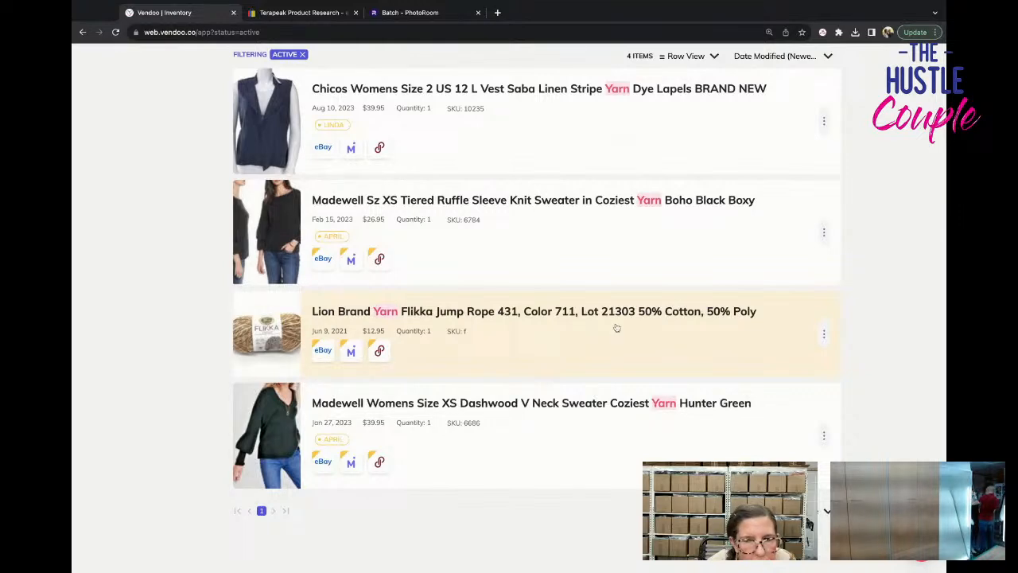
pyautogui.scroll(5, 320, 172)
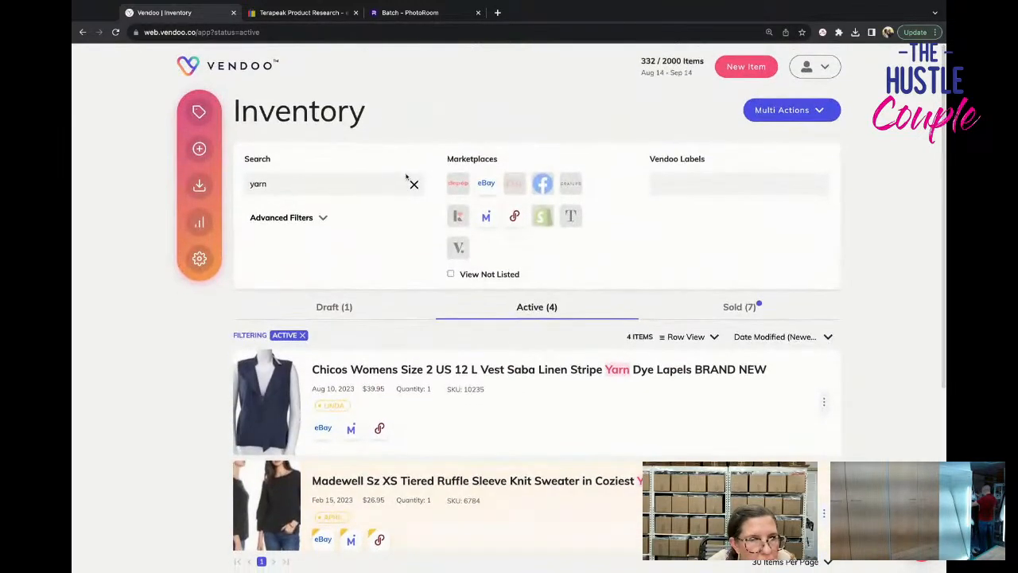
pyautogui.click(413, 184)
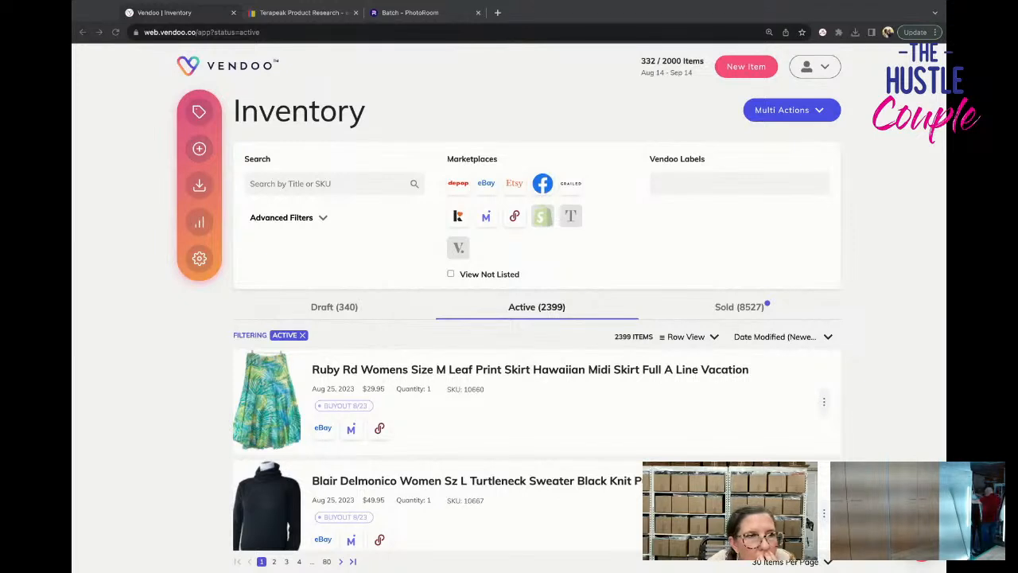
# Create a new item and apply the Mens Button Front TOP template.
pyautogui.click(199, 148)
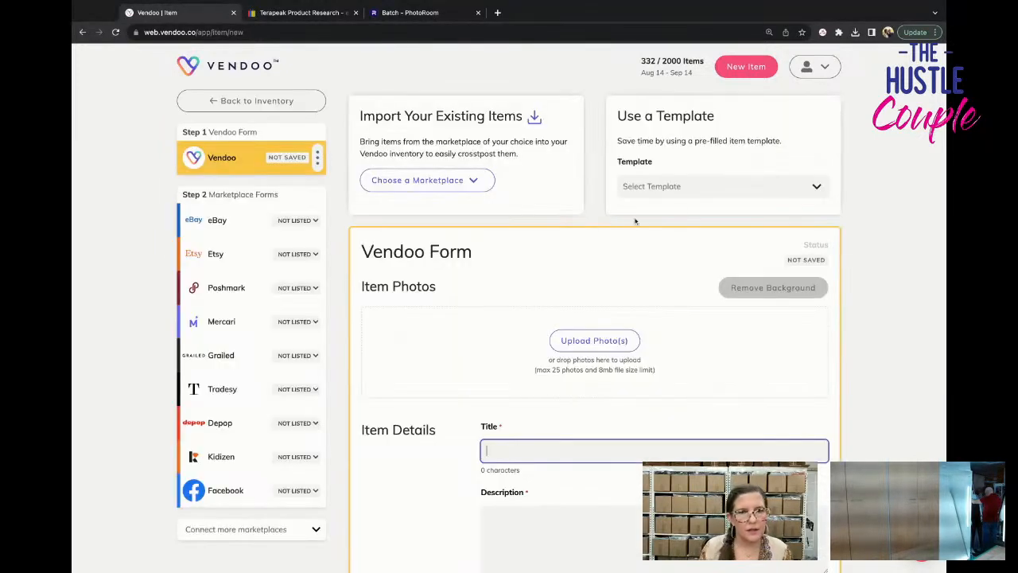
pyautogui.click(694, 182)
pyautogui.write('mens')
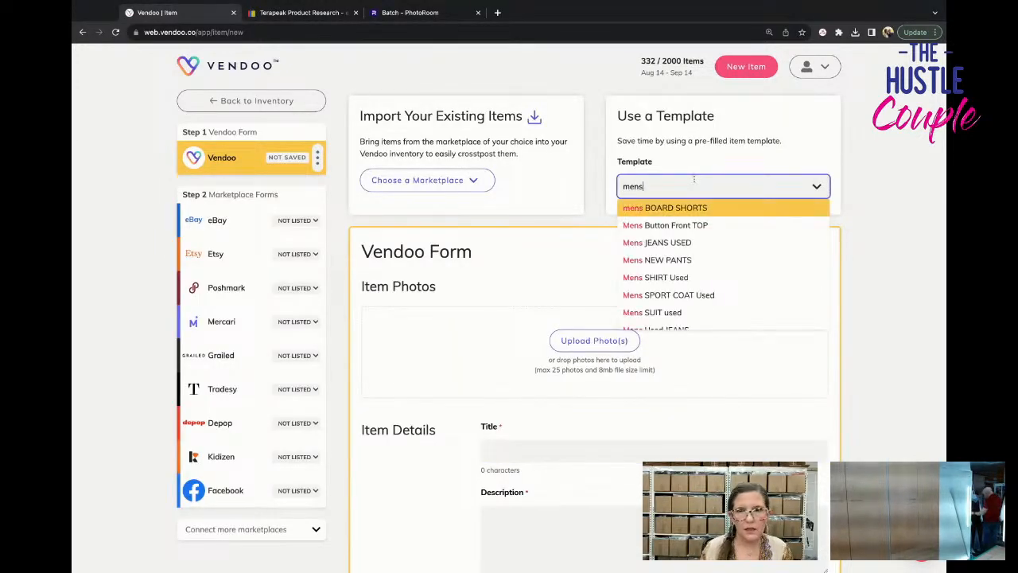
pyautogui.click(713, 225)
pyautogui.click(507, 352)
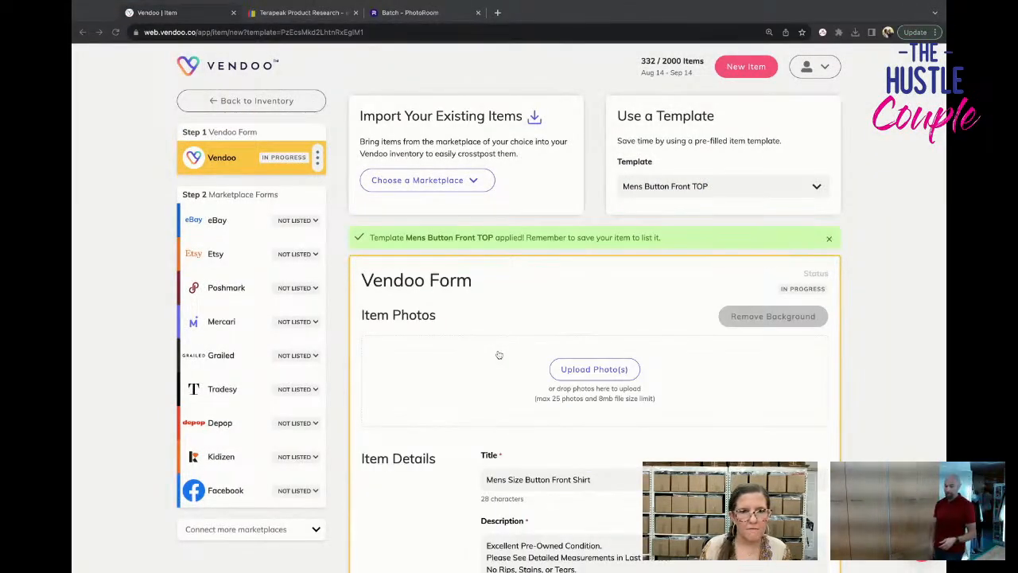
# Add the lavender shirt's front and back photos to the item, followed by its label, button and measurement card photos.
pyautogui.moveTo(501, 382); pyautogui.dragTo(501, 382)
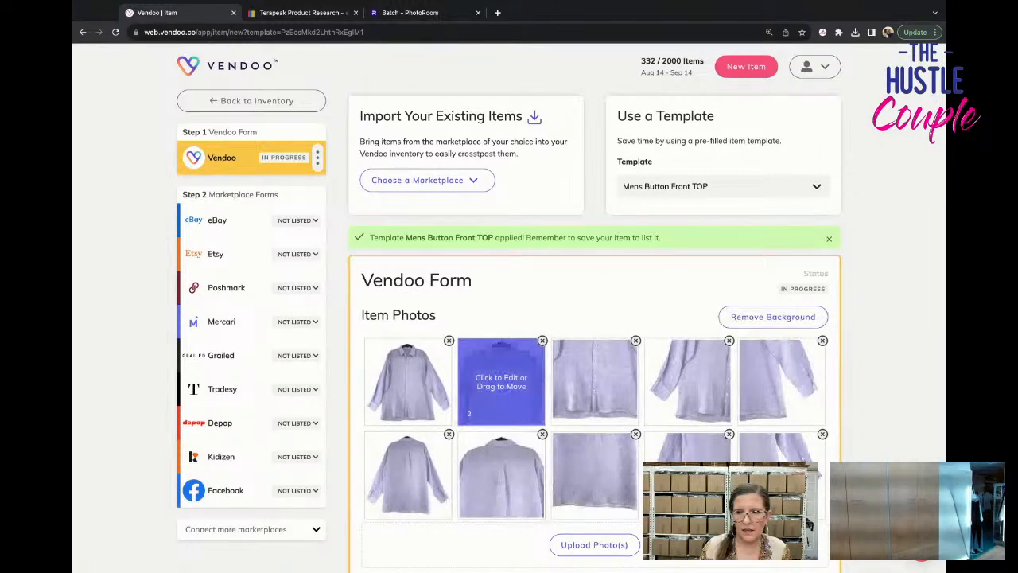
pyautogui.scroll(-1, 501, 382)
pyautogui.scroll(-5, 501, 381)
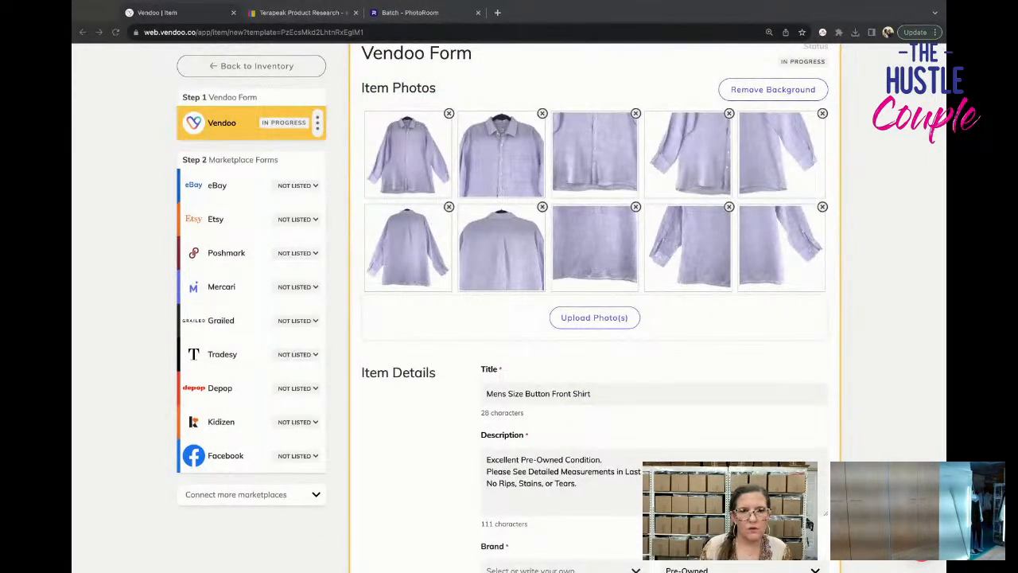
pyautogui.moveTo(80, 320); pyautogui.dragTo(376, 321)
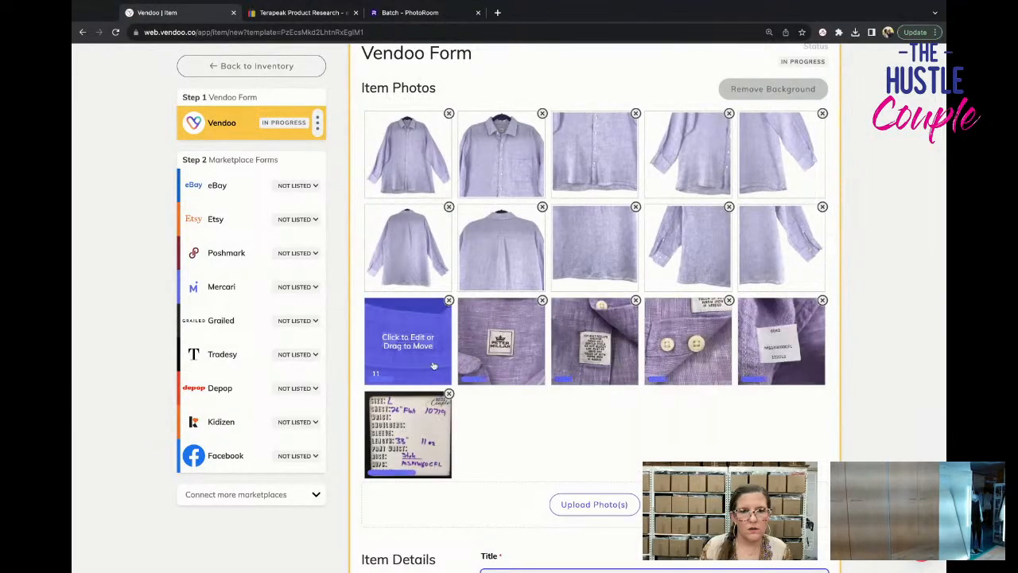
# Set the lavender shirt's cost of goods to $3.54, save the item and return to the inventory.
pyautogui.scroll(-5, 499, 389)
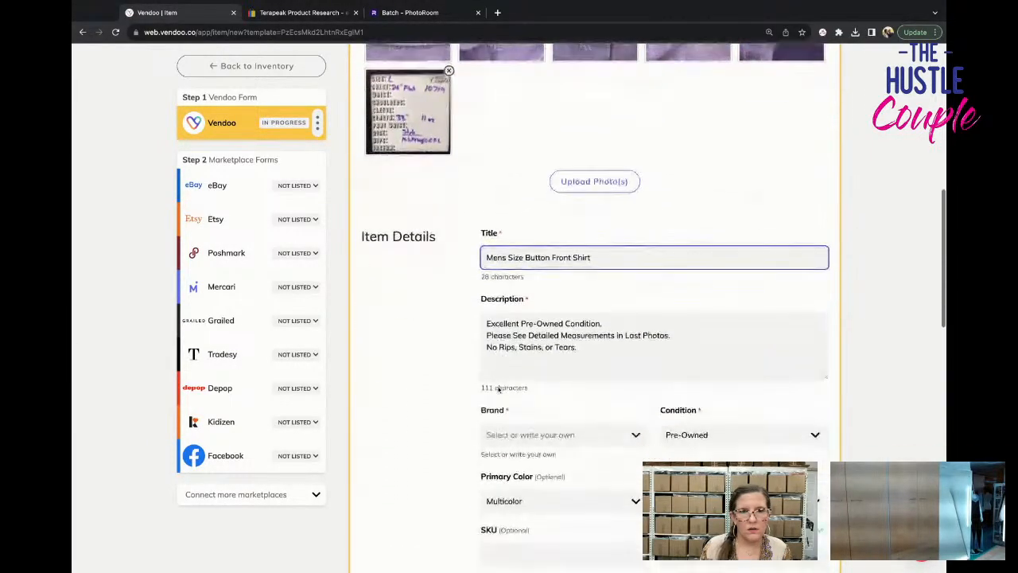
pyautogui.scroll(-10, 499, 388)
pyautogui.click(687, 288)
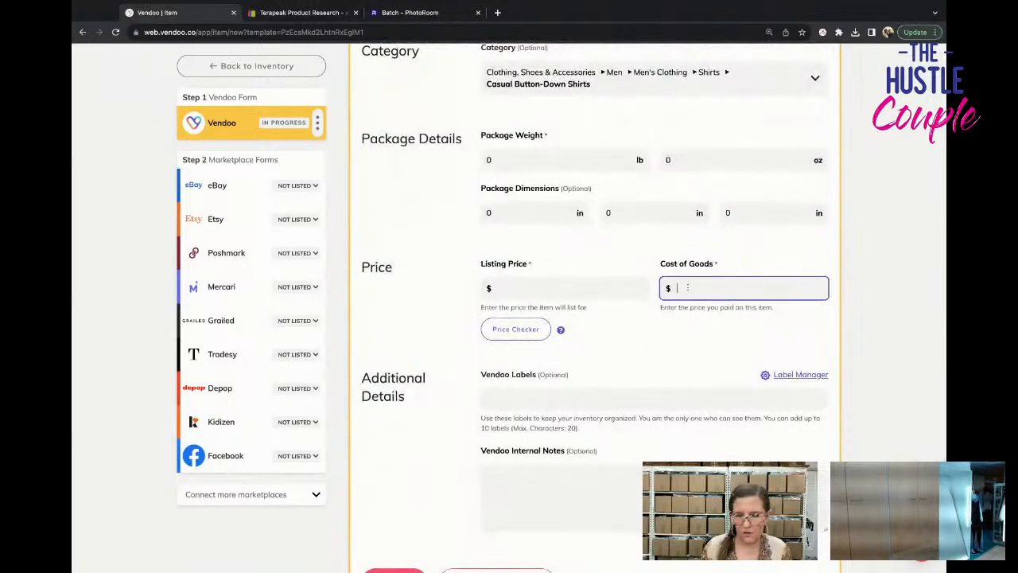
pyautogui.scroll(-3, 602, 362)
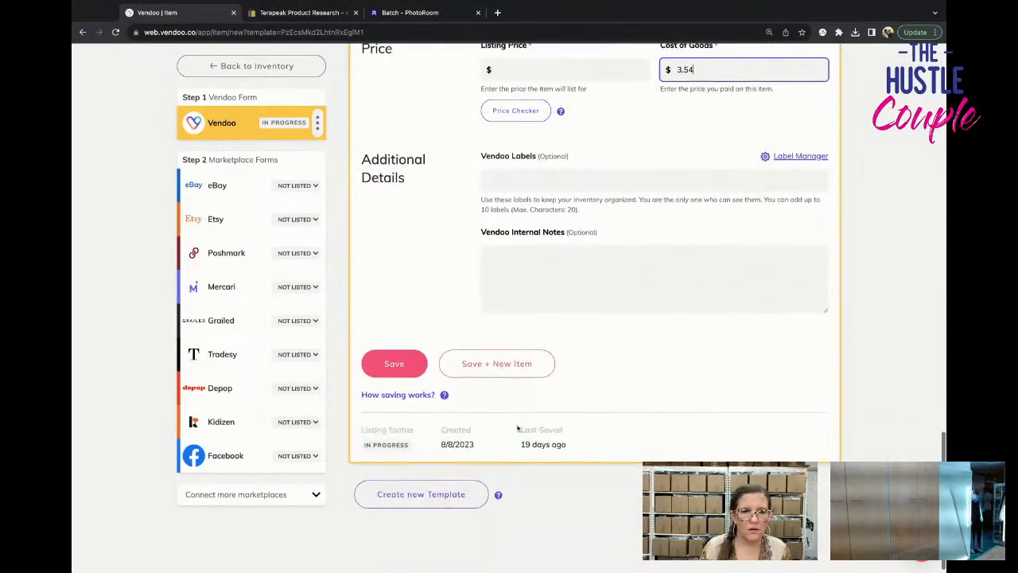
pyautogui.click(395, 363)
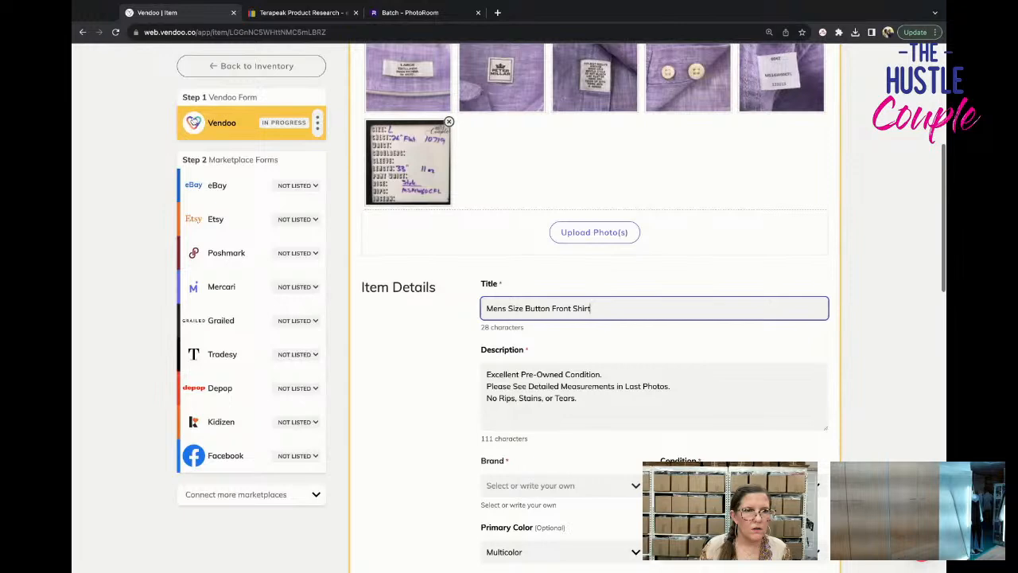
pyautogui.click(231, 73)
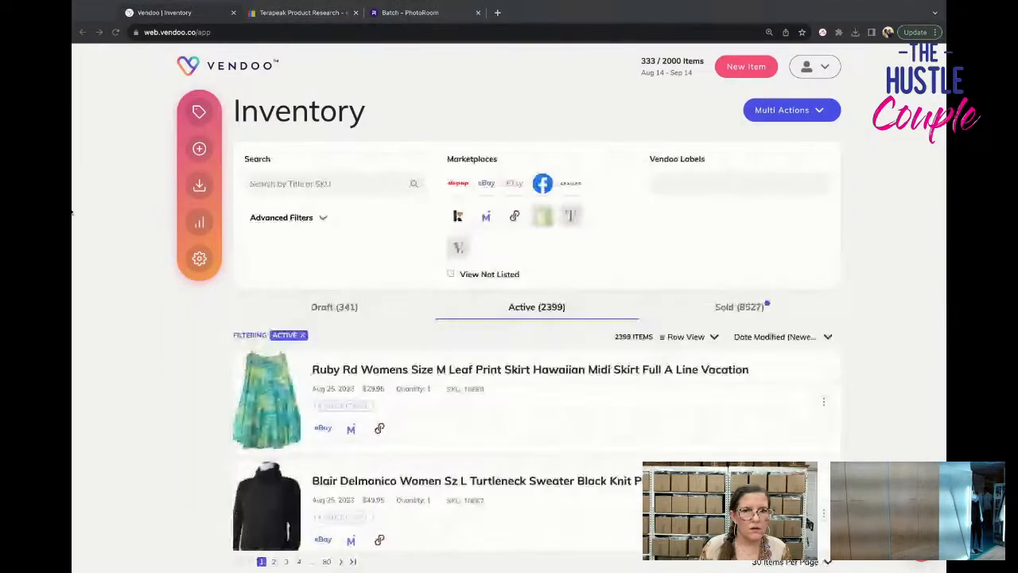
# Create another new item and apply the Womens DRESS used template.
pyautogui.scroll(-1, 71, 212)
pyautogui.scroll(-3, 71, 212)
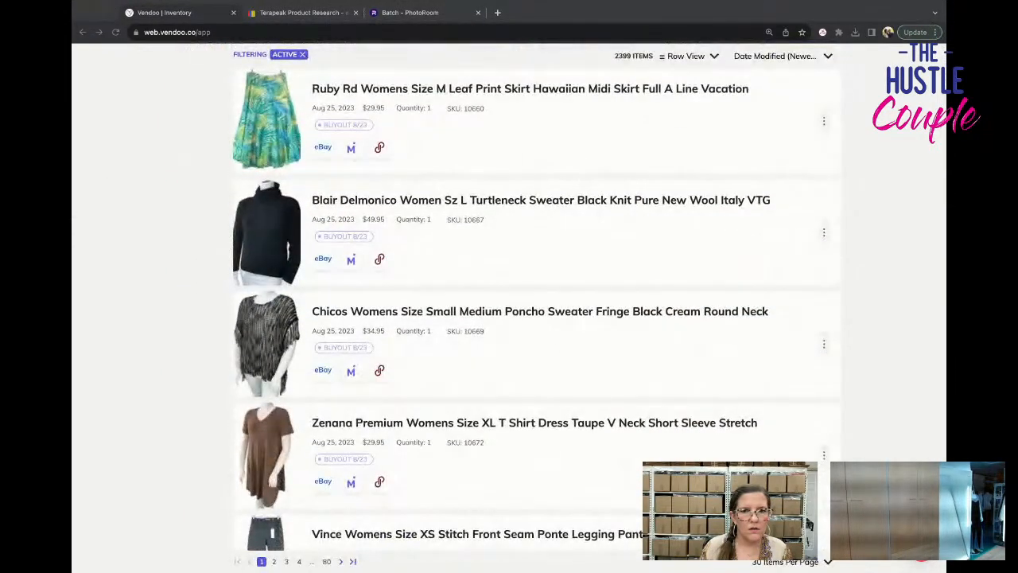
pyautogui.scroll(3, 199, 96)
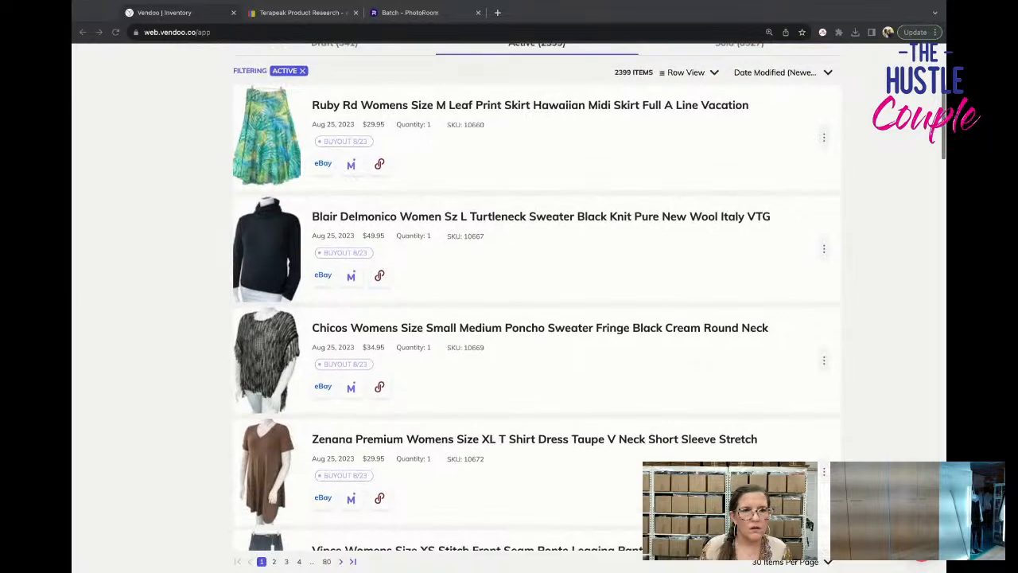
pyautogui.click(199, 96)
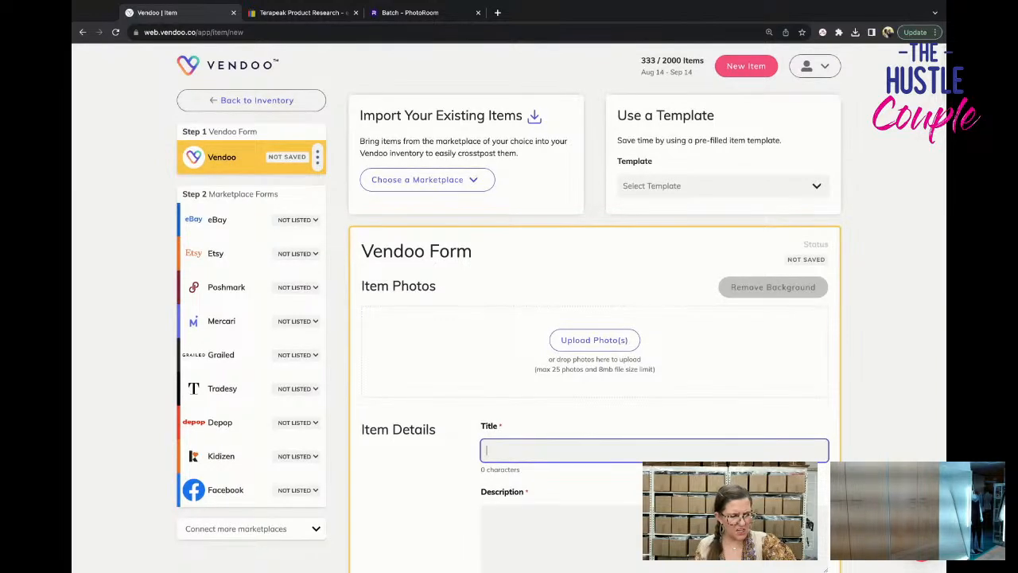
pyautogui.click(663, 189)
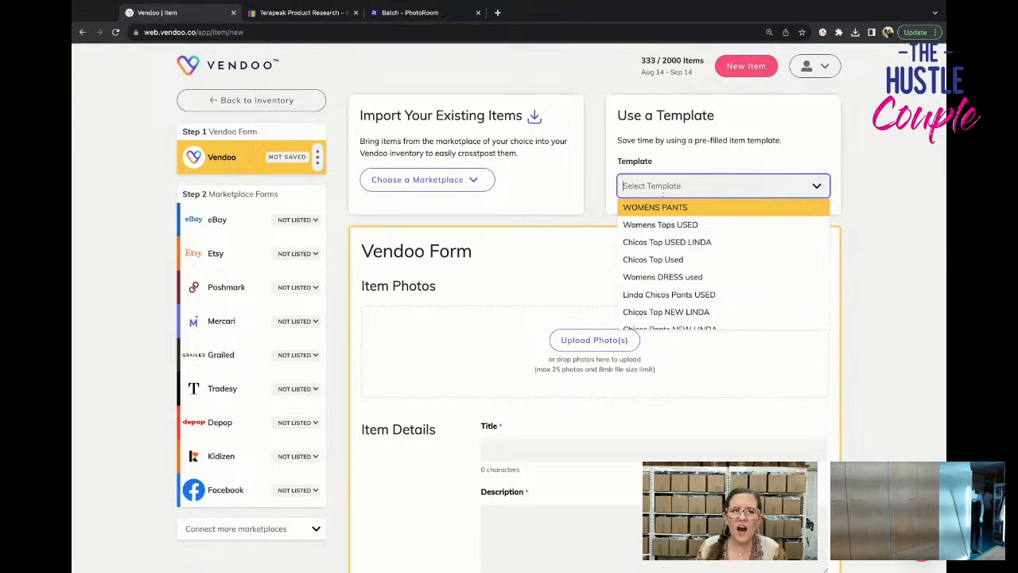
pyautogui.write('d')
pyautogui.press('BackSpace')
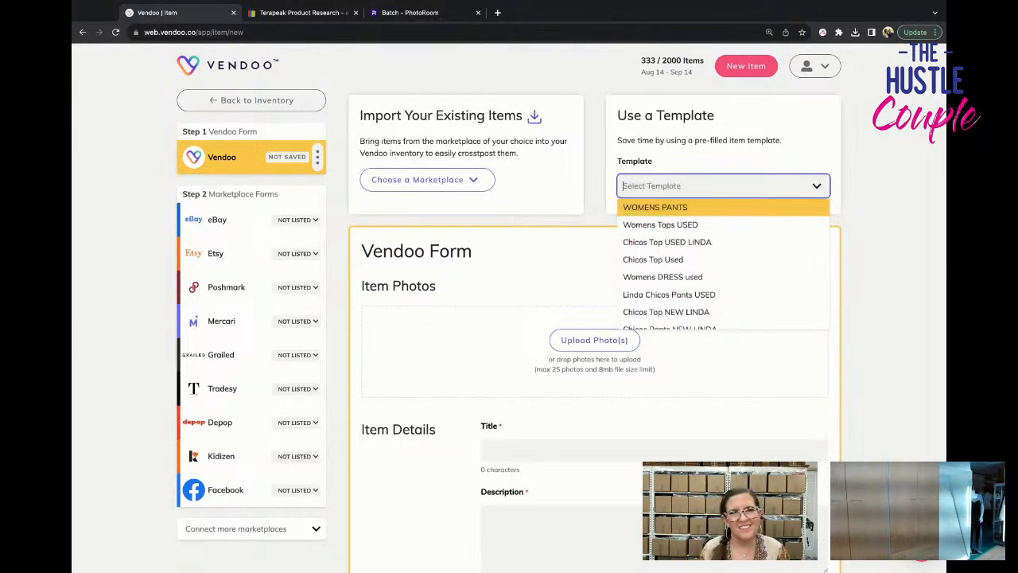
pyautogui.write('dress')
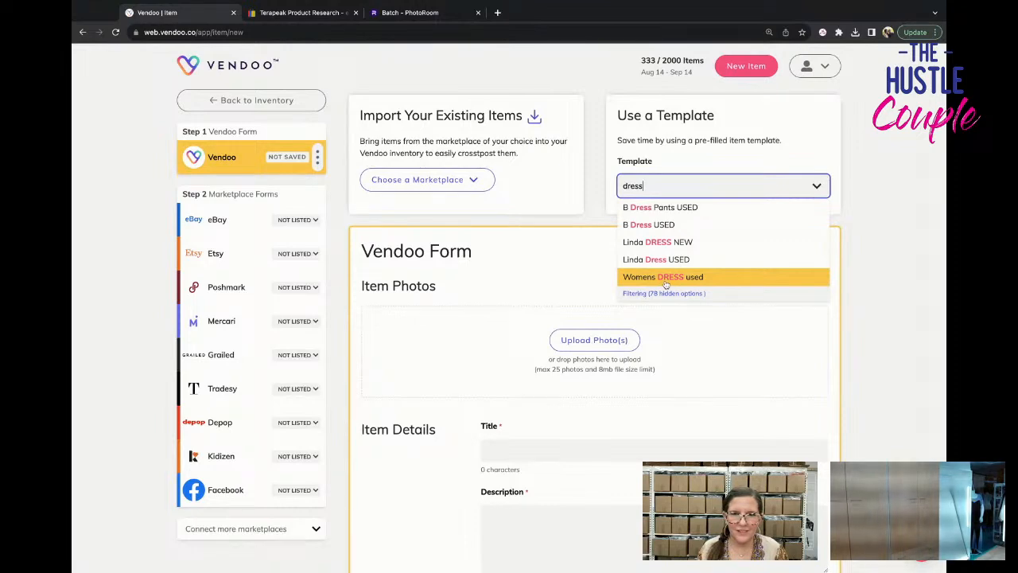
pyautogui.click(661, 277)
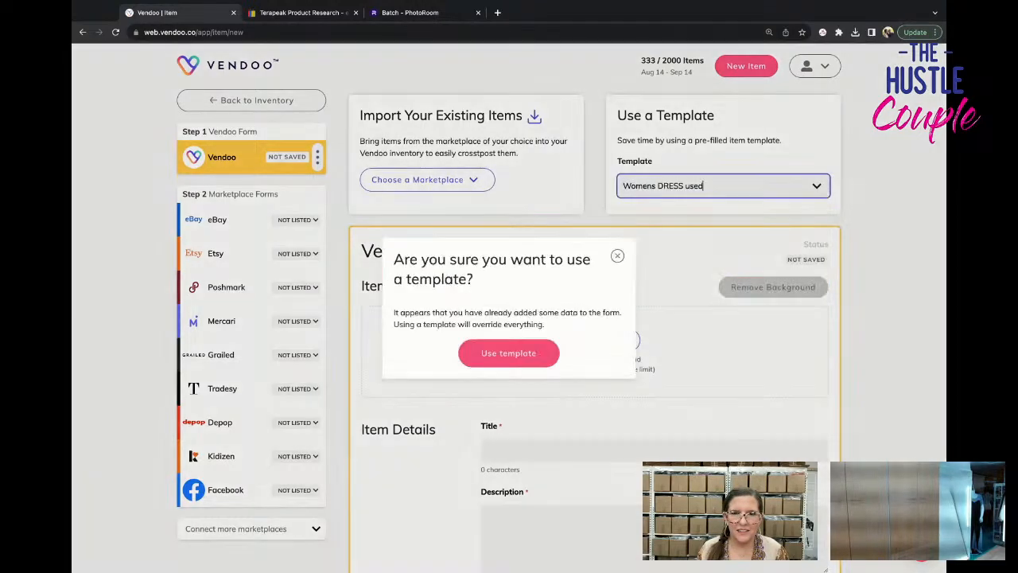
pyautogui.click(518, 355)
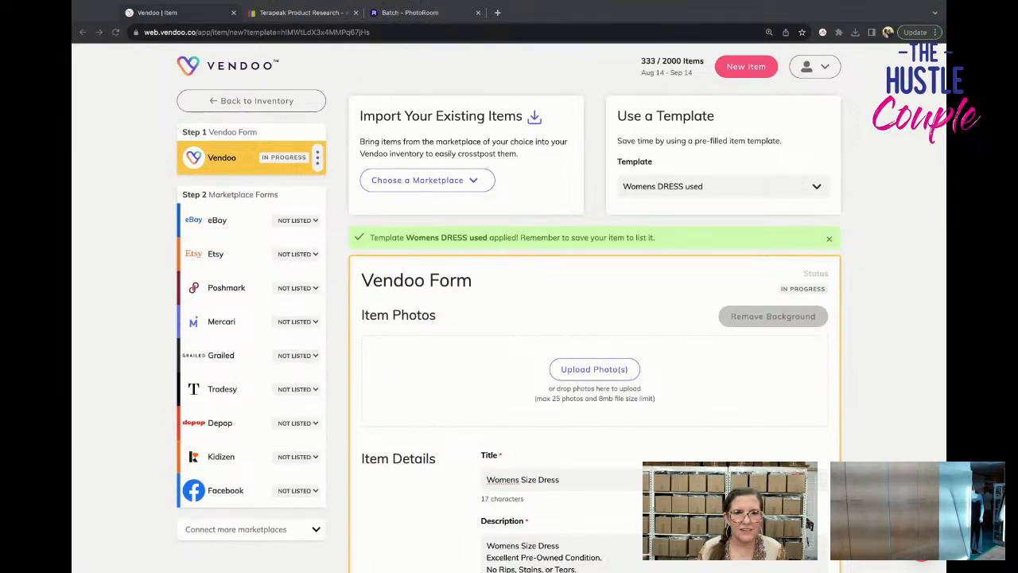
# Add the eleven mannequin photos of the scoop-neck black dress, followed by its four tag photos and measurement card.
pyautogui.moveTo(513, 335); pyautogui.dragTo(502, 347)
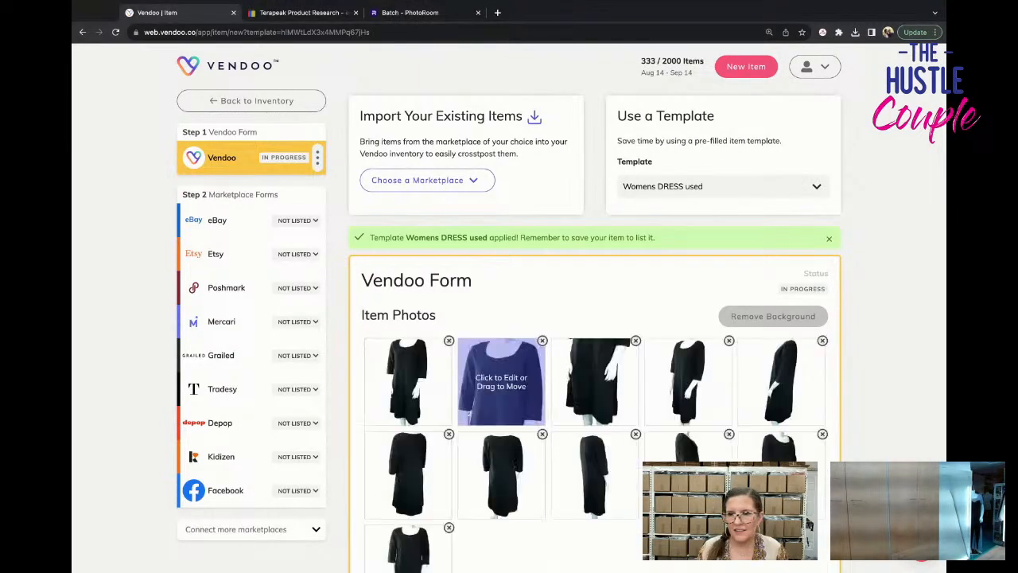
pyautogui.scroll(-2, 503, 346)
pyautogui.scroll(-4, 595, 310)
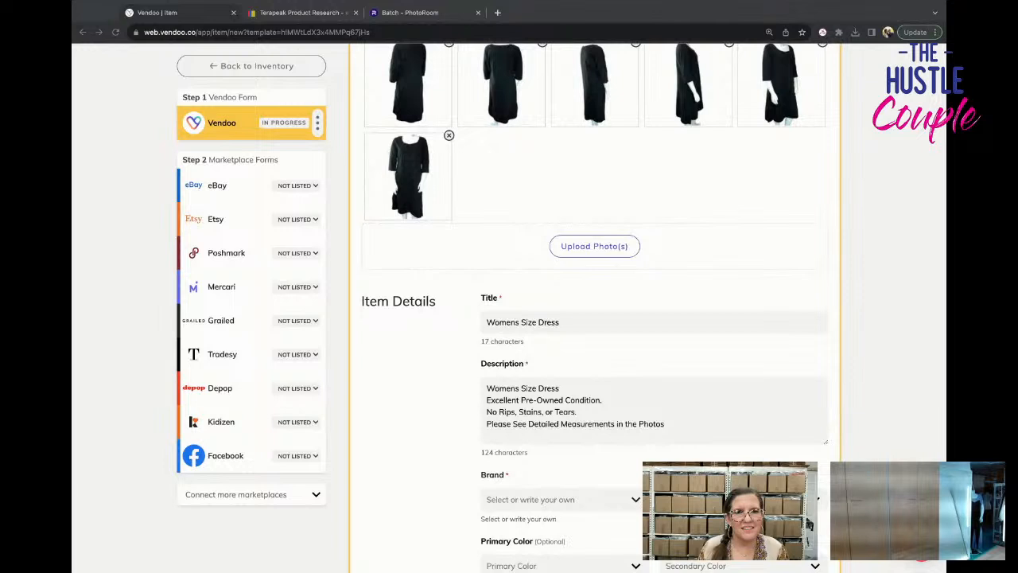
pyautogui.moveTo(557, 246); pyautogui.dragTo(408, 251)
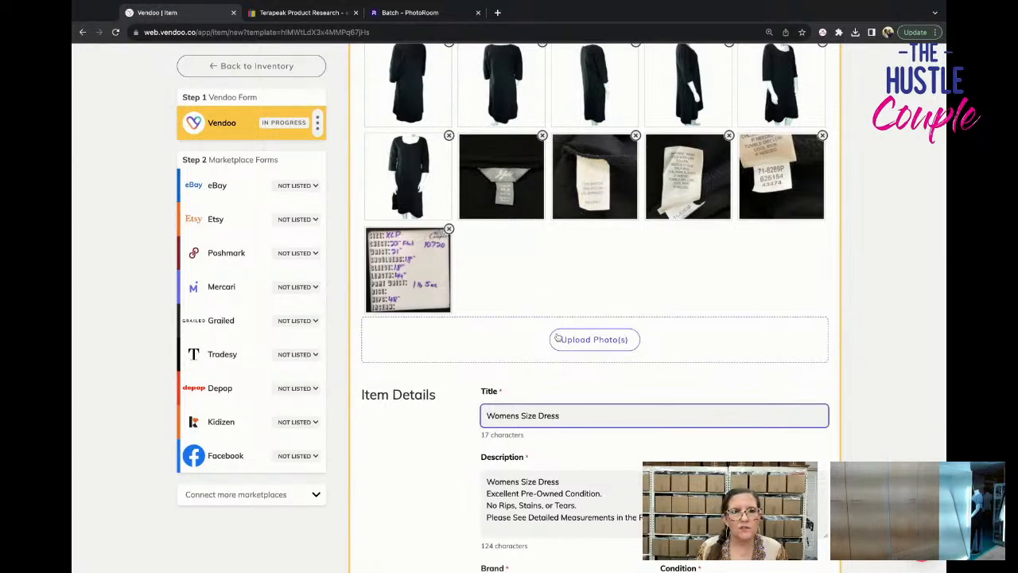
pyautogui.scroll(-6, 557, 338)
pyautogui.scroll(2, 557, 338)
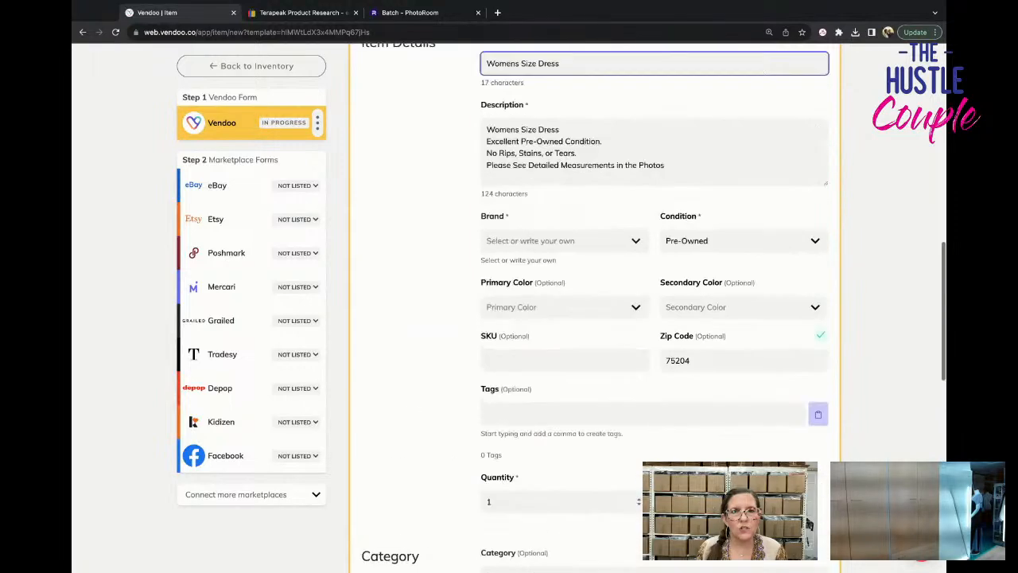
# Set the scoop-neck black dress's cost of goods to $3.54, save the item and return to the inventory.
pyautogui.scroll(3, 596, 318)
pyautogui.scroll(-3, 596, 318)
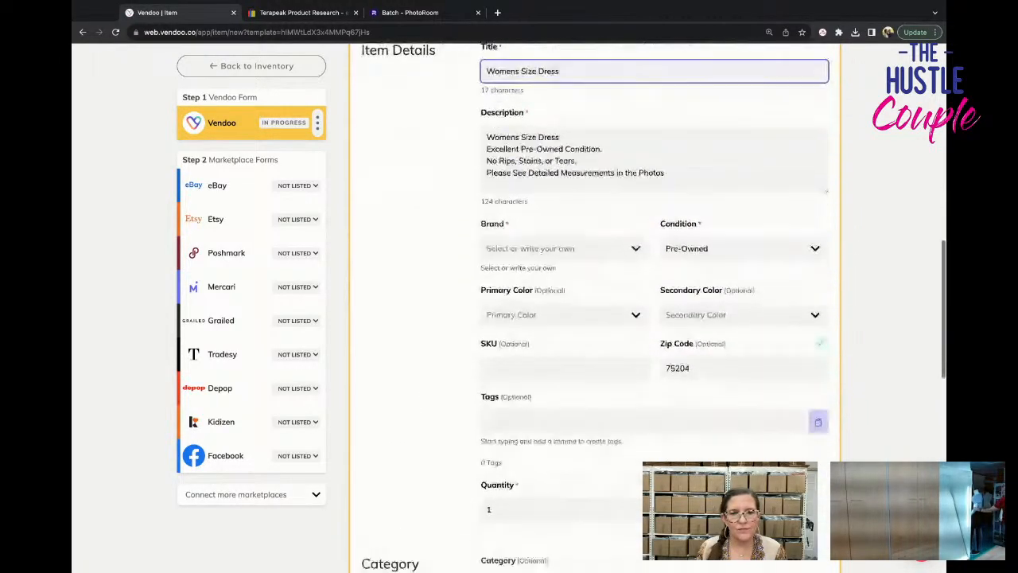
pyautogui.scroll(-5, 595, 307)
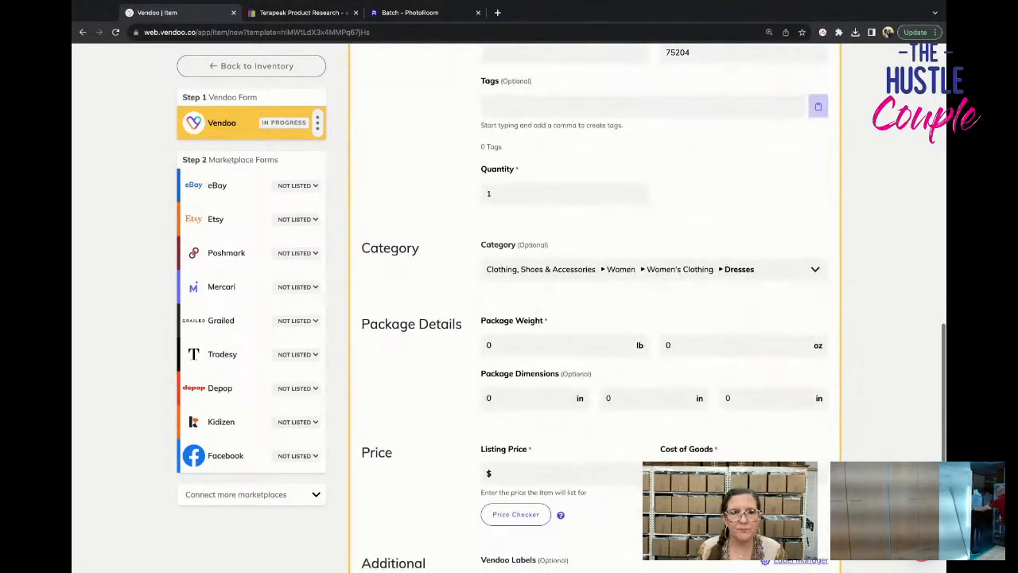
pyautogui.scroll(-5, 509, 318)
pyautogui.click(397, 426)
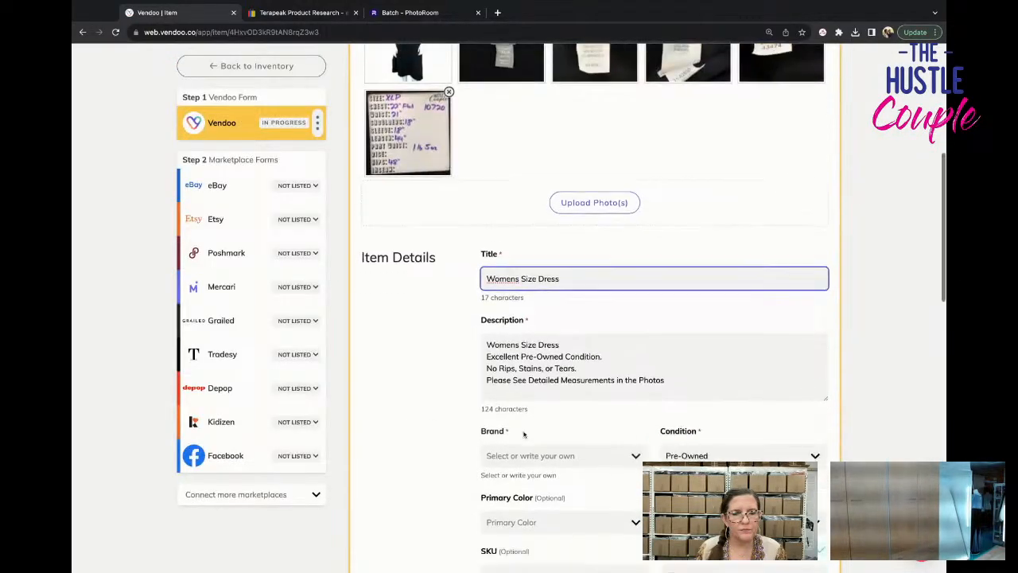
pyautogui.scroll(-10, 557, 398)
pyautogui.scroll(1, 629, 363)
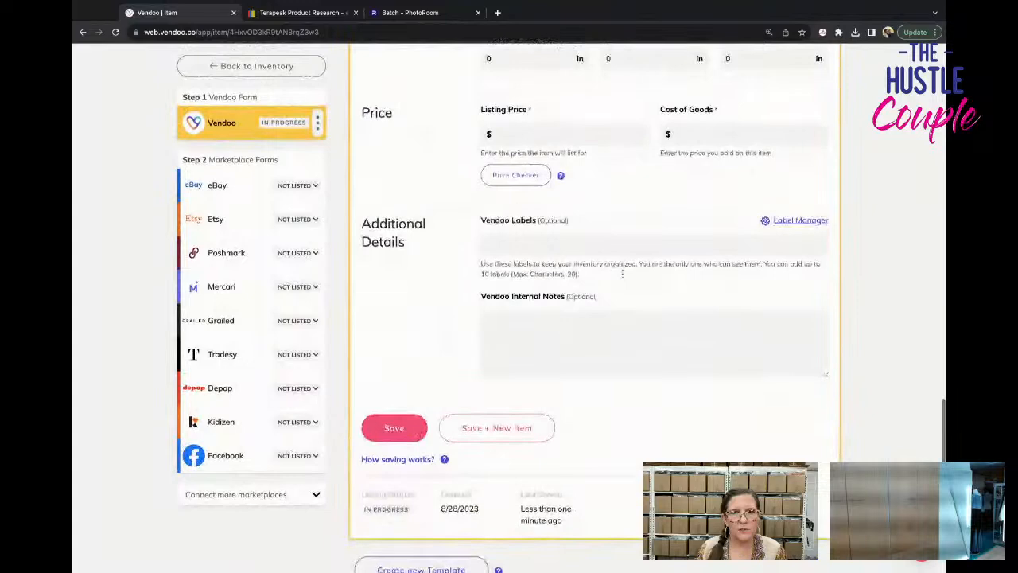
pyautogui.click(678, 132)
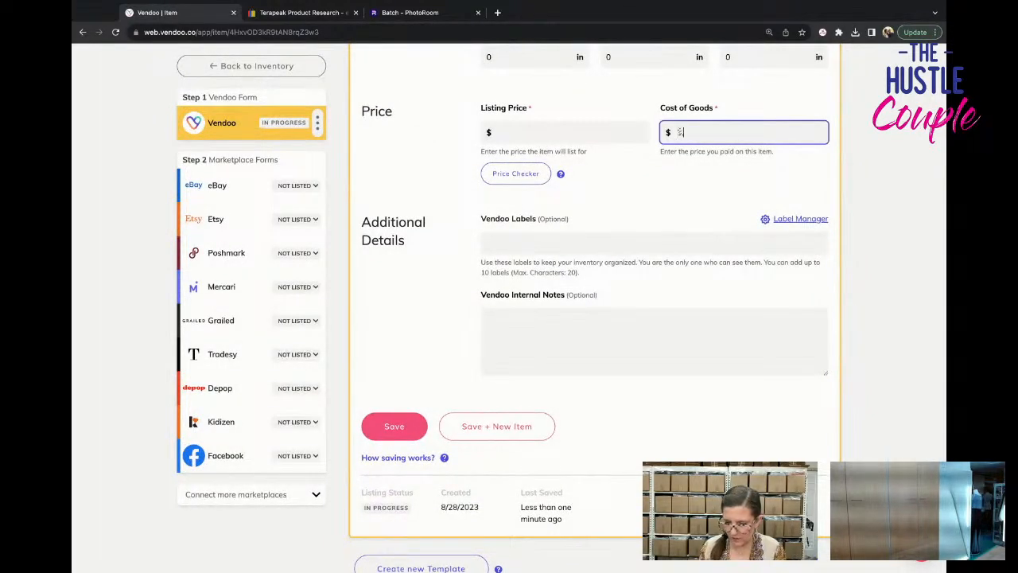
pyautogui.click(408, 427)
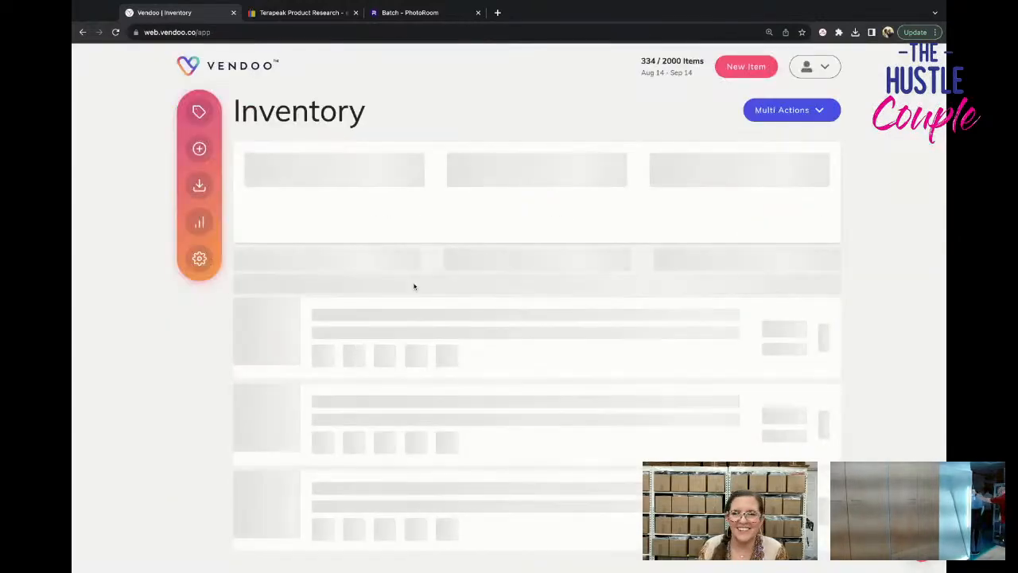
# Create another new item and apply the Womens Tops NEW template.
pyautogui.scroll(-1, 95, 196)
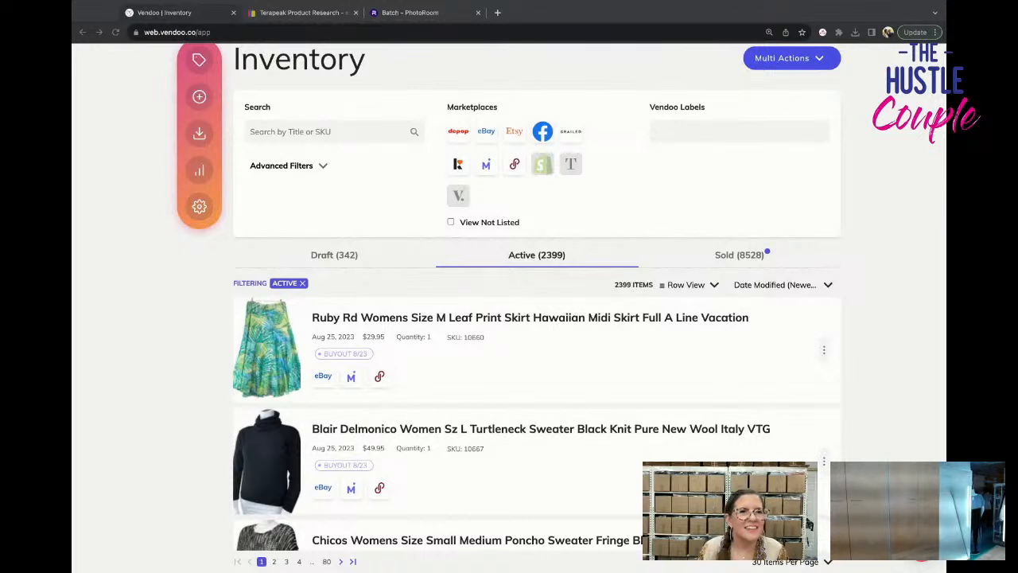
pyautogui.click(199, 97)
pyautogui.click(704, 181)
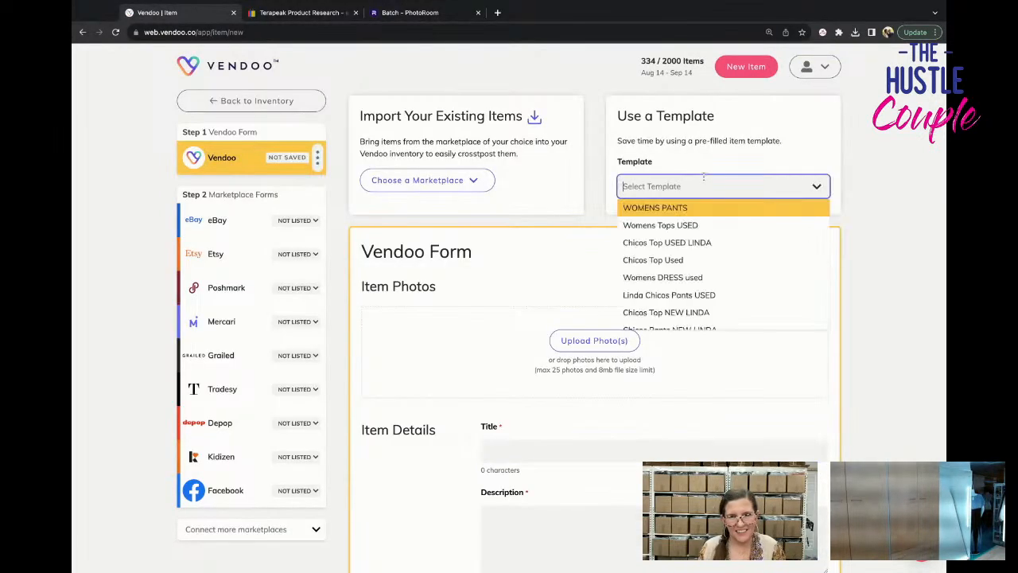
pyautogui.write('top')
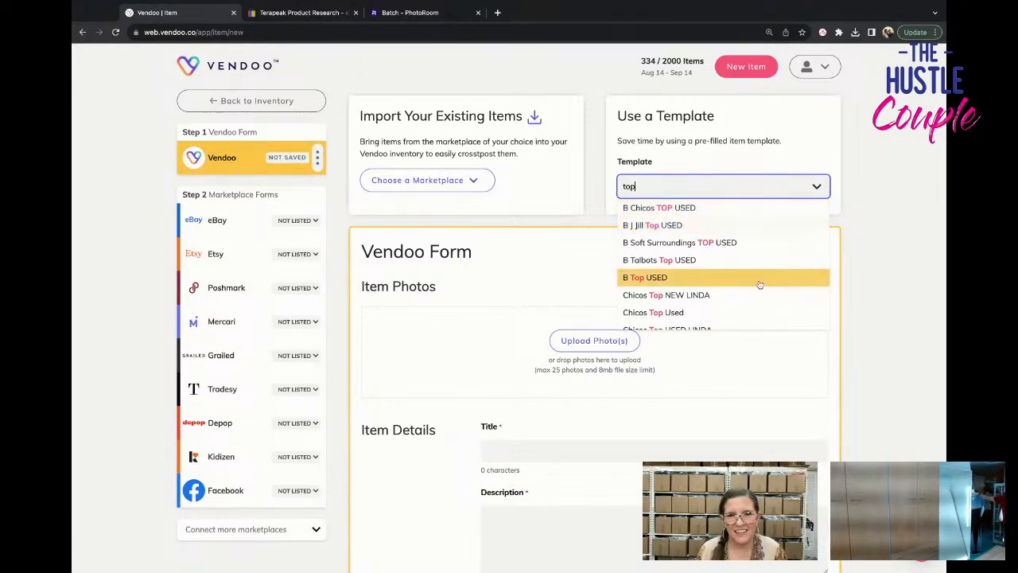
pyautogui.scroll(-5, 760, 285)
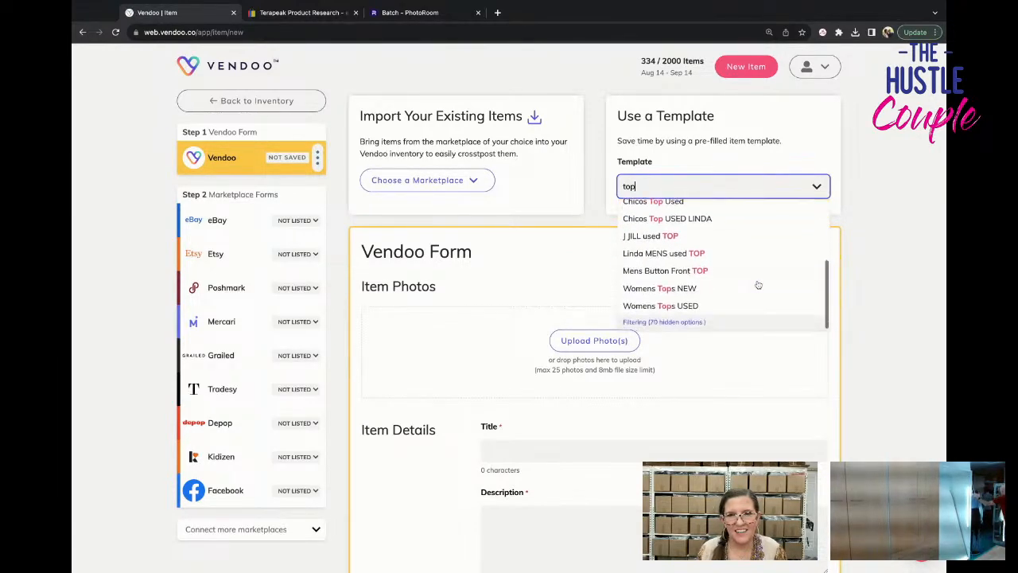
pyautogui.click(758, 287)
pyautogui.click(524, 352)
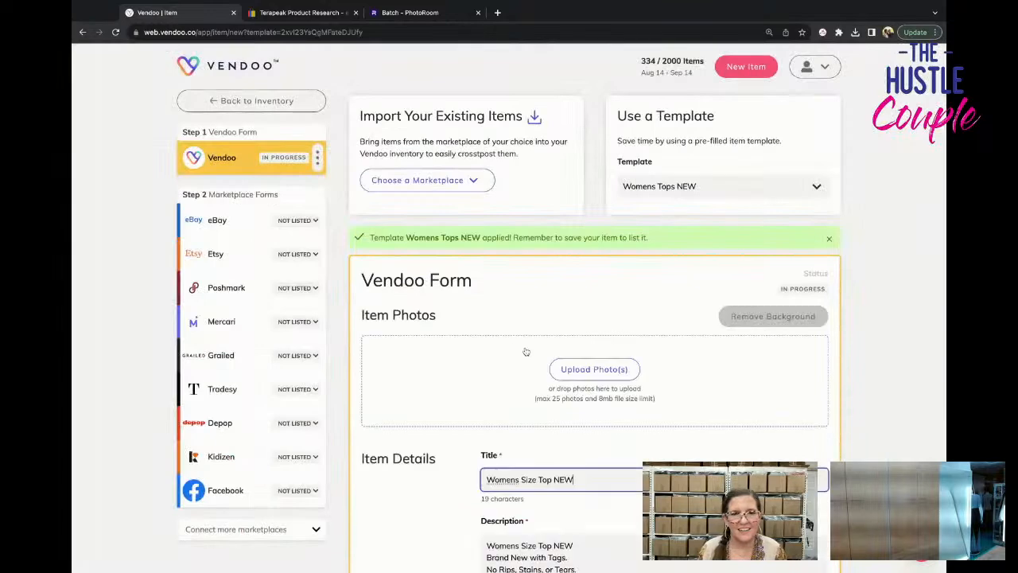
# Add the six front and back photos of the sequin tank top, followed by its five tag photos and measurement card.
pyautogui.click(507, 348)
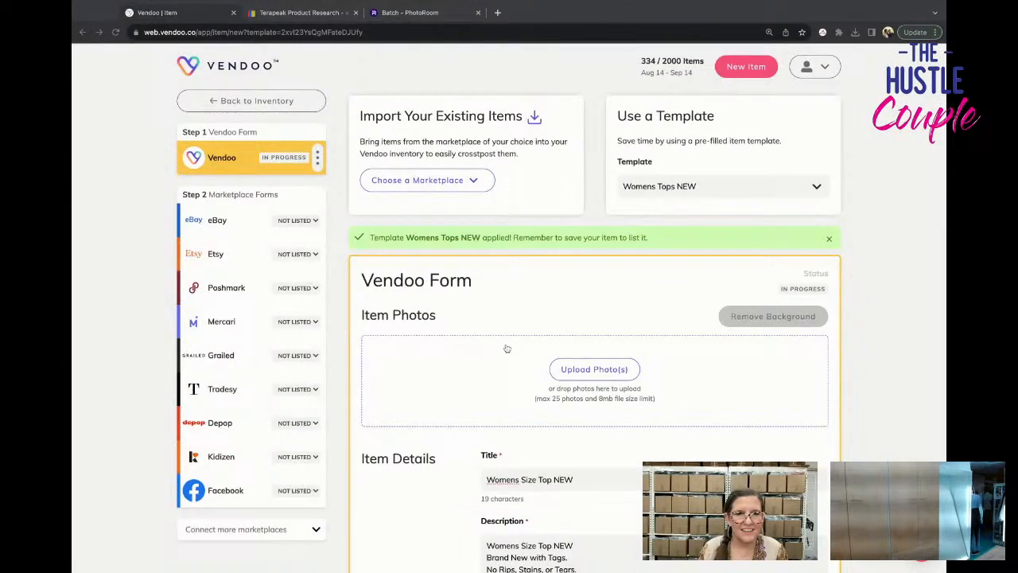
pyautogui.moveTo(507, 348); pyautogui.dragTo(529, 389)
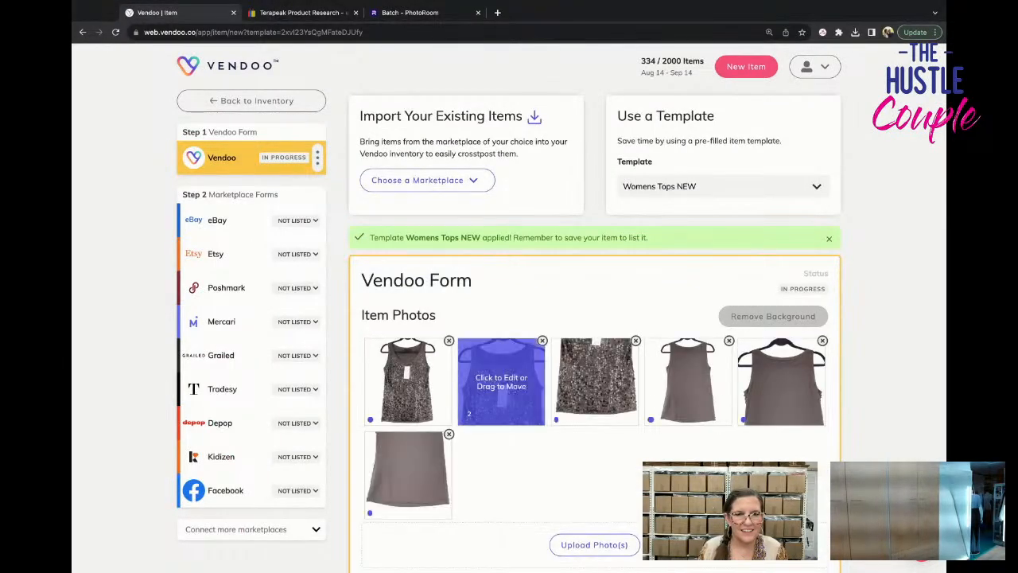
pyautogui.scroll(-1, 528, 390)
pyautogui.scroll(-3, 529, 390)
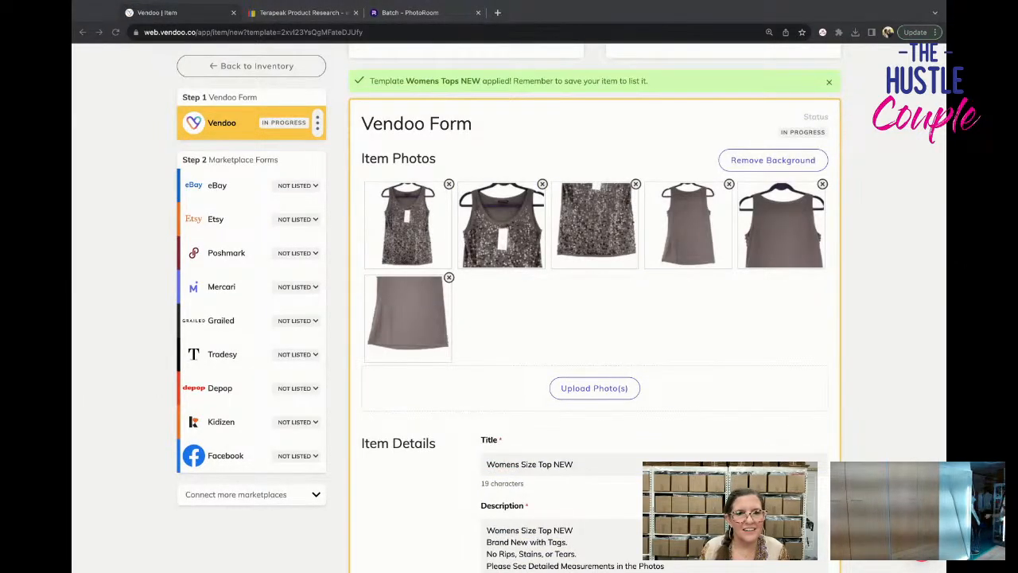
pyautogui.moveTo(508, 350); pyautogui.dragTo(509, 391)
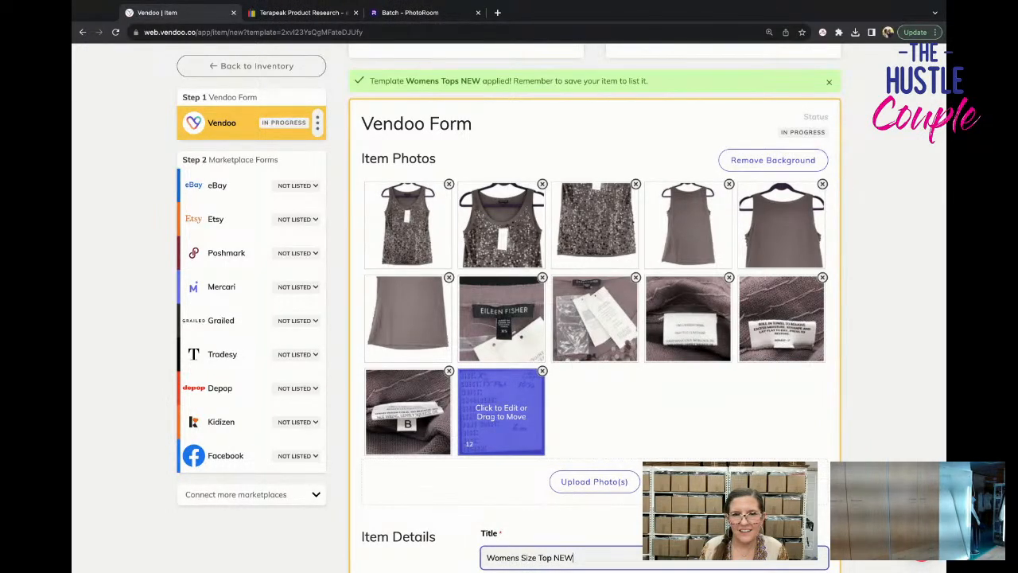
# Save the sequin tank top item and return to the inventory.
pyautogui.scroll(-7, 651, 377)
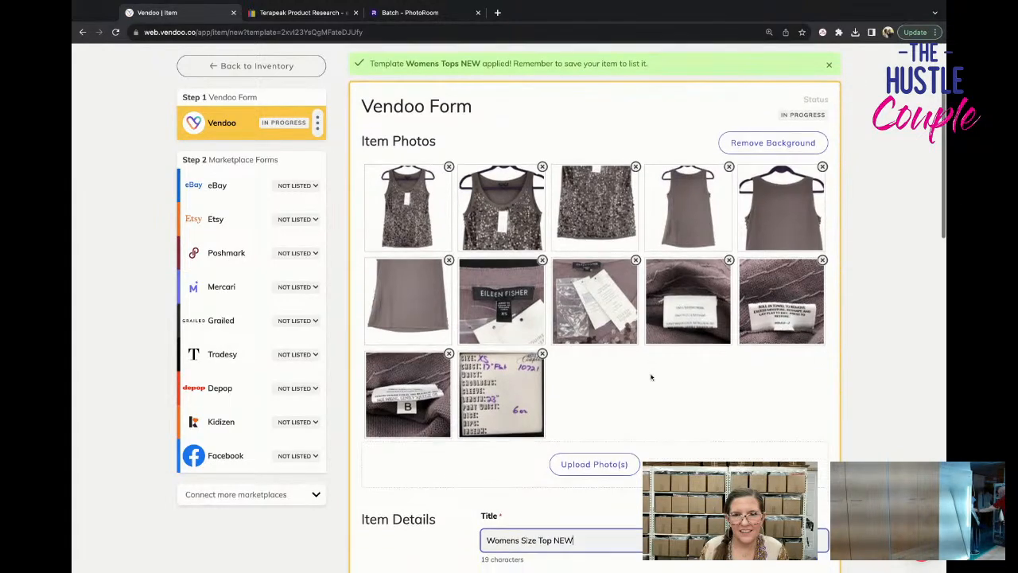
pyautogui.scroll(-8, 648, 369)
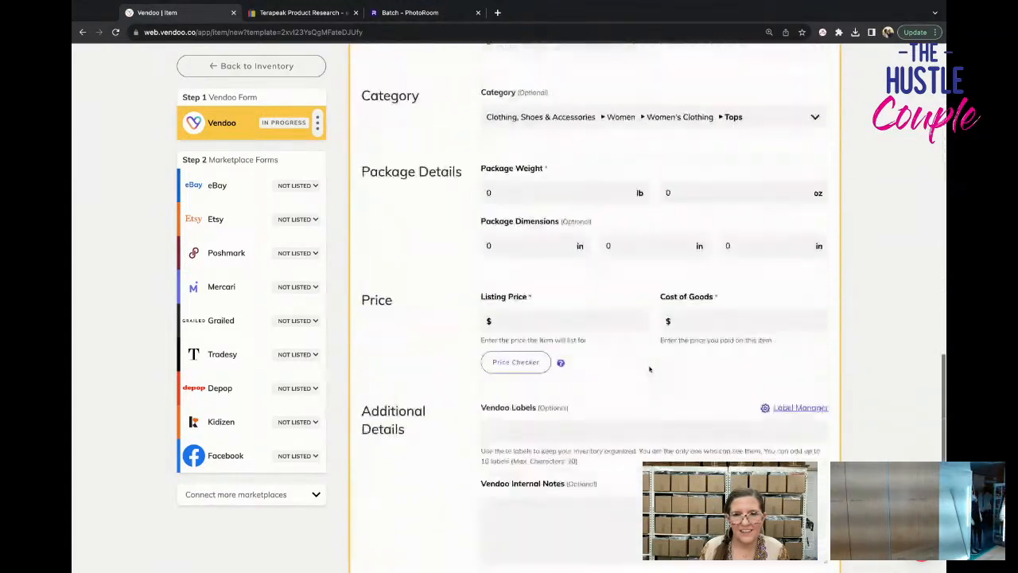
pyautogui.click(406, 359)
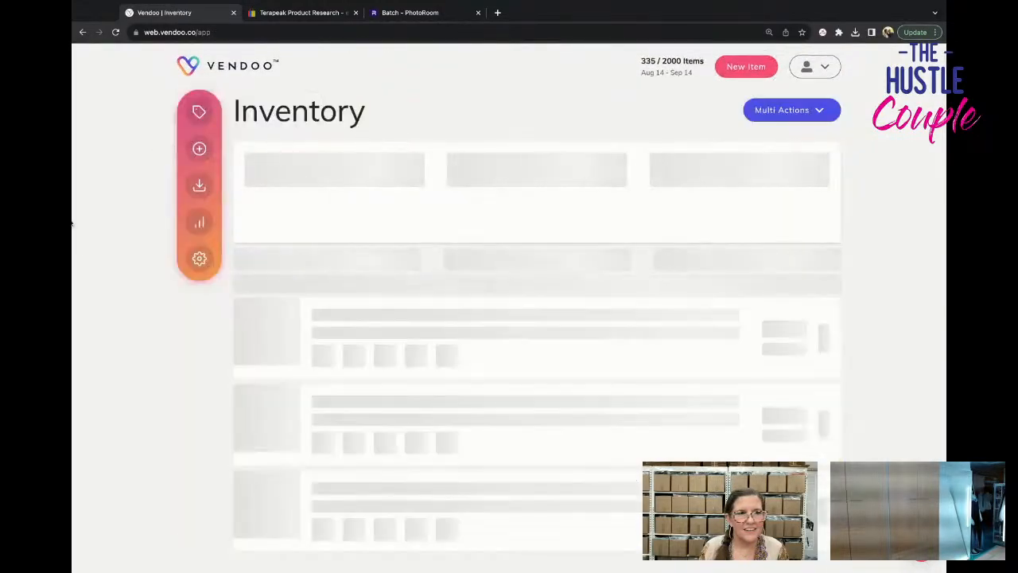
# Create a new item for the black cold-shoulder top and apply the Womens Tops USED template.
pyautogui.scroll(-1, 70, 223)
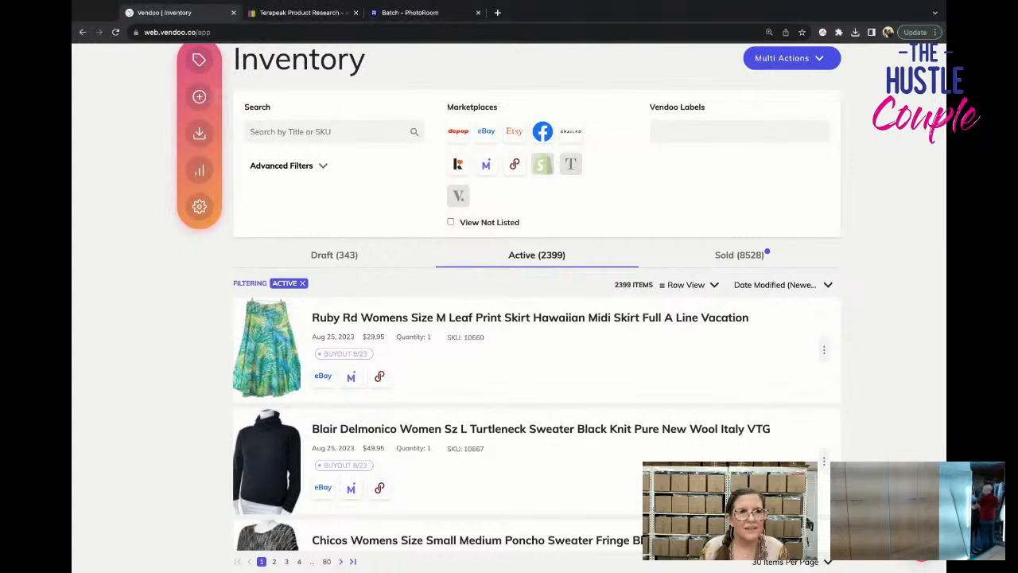
pyautogui.click(650, 187)
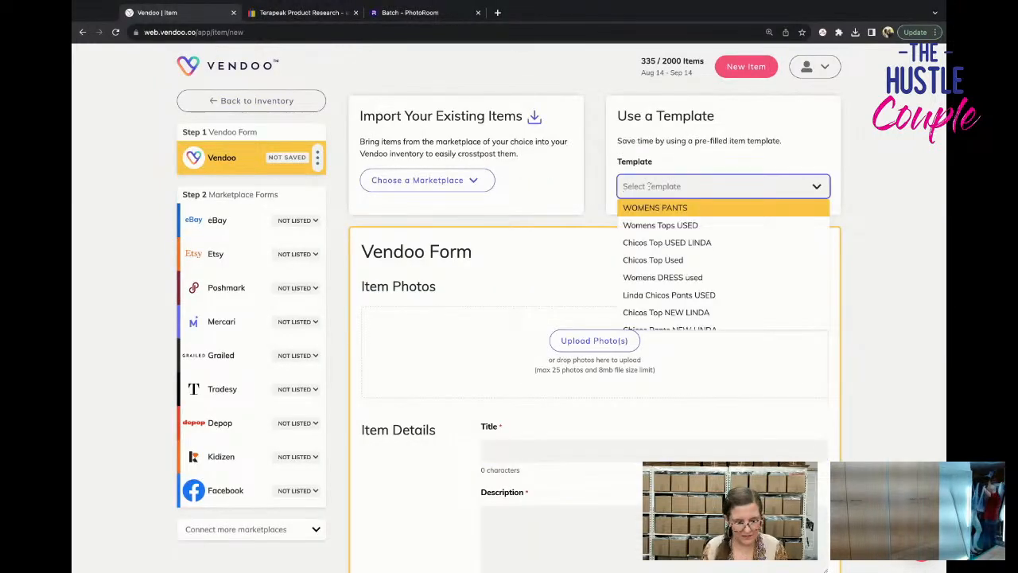
pyautogui.write('top')
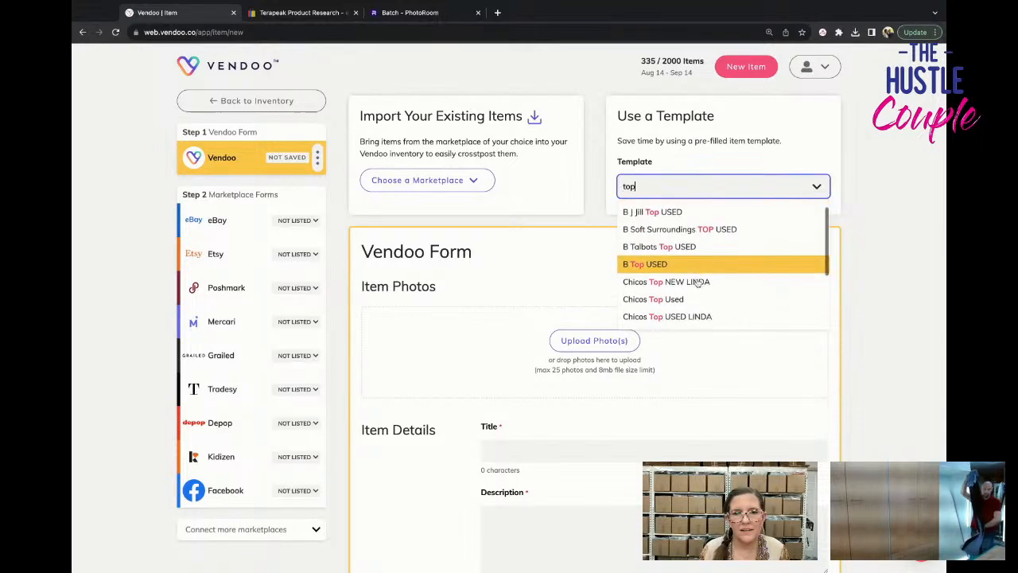
pyautogui.scroll(-3, 707, 299)
pyautogui.click(707, 304)
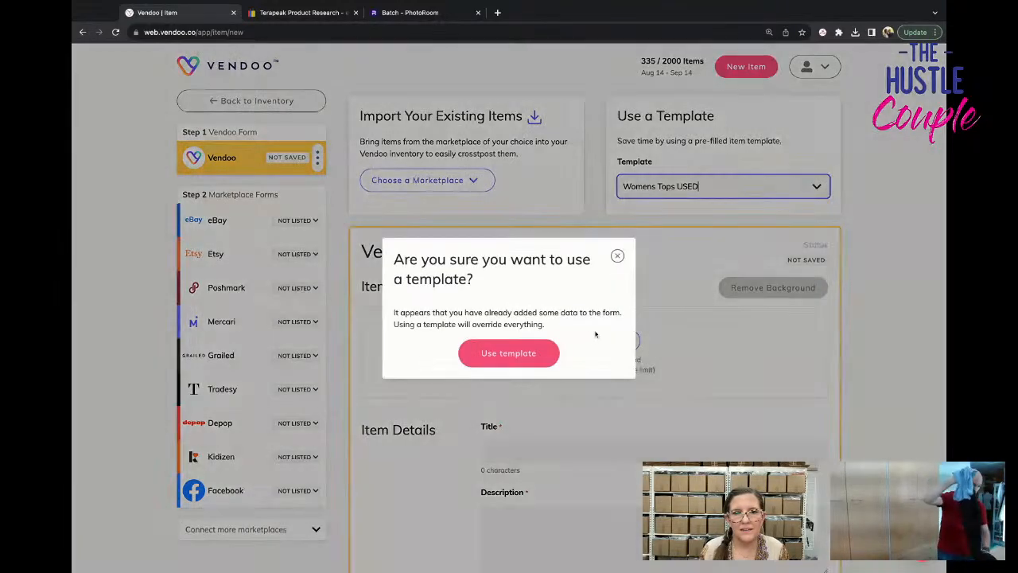
pyautogui.click(509, 352)
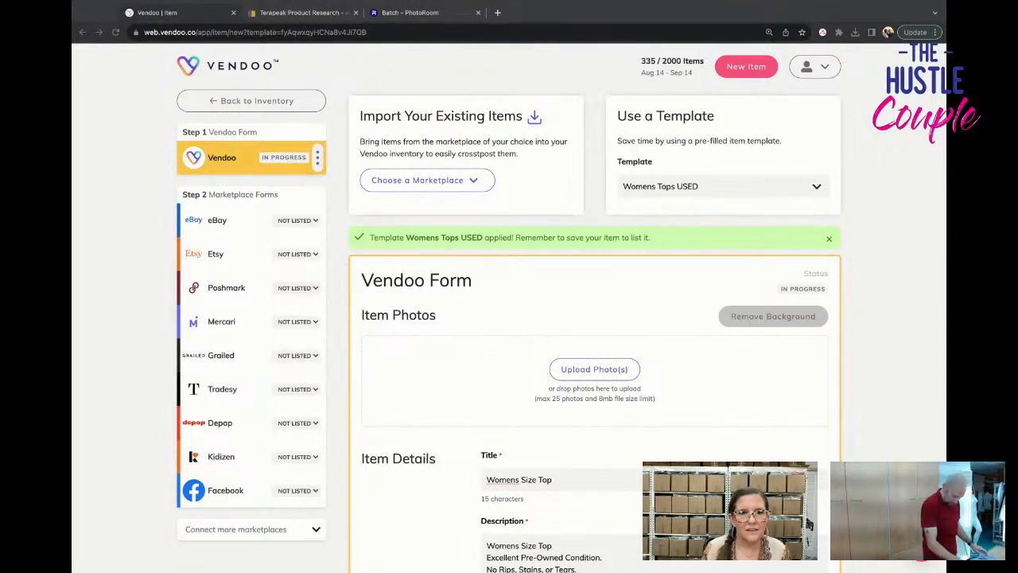
# Add the eleven mannequin photos of the black cold-shoulder top, followed by its three tag photos and measurement card.
pyautogui.moveTo(446, 382); pyautogui.dragTo(505, 358)
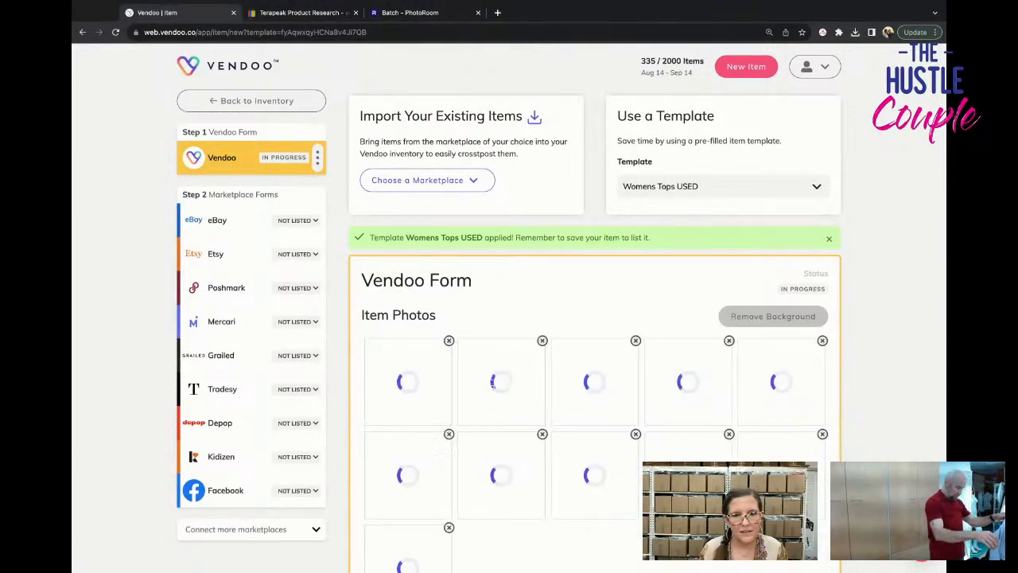
pyautogui.scroll(-1, 505, 346)
pyautogui.scroll(-1, 501, 318)
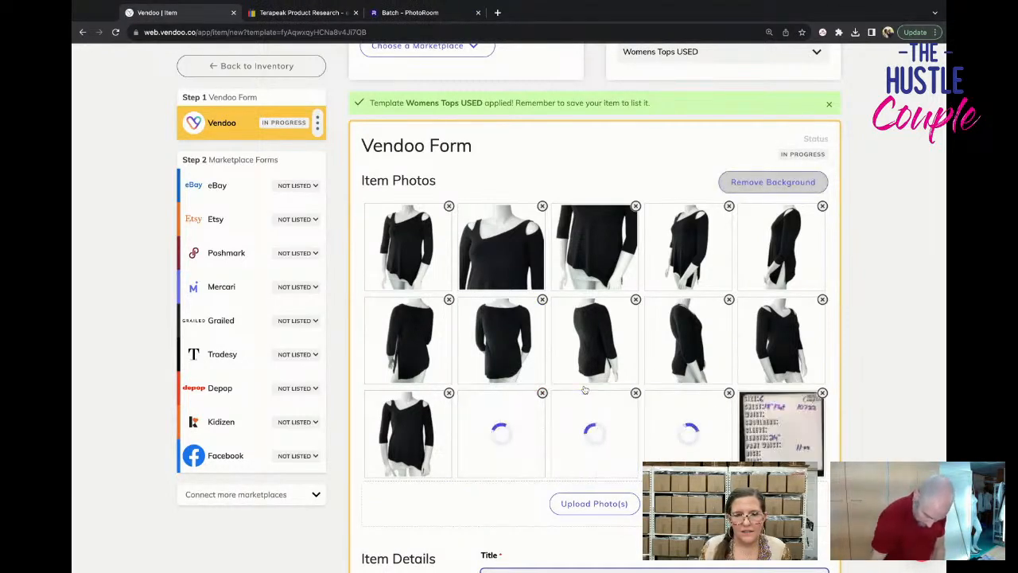
# Set the black cold-shoulder top's cost of goods to $3.54, save the item and return to the inventory.
pyautogui.scroll(-10, 584, 389)
pyautogui.scroll(-6, 585, 389)
pyautogui.scroll(1, 586, 363)
pyautogui.click(698, 143)
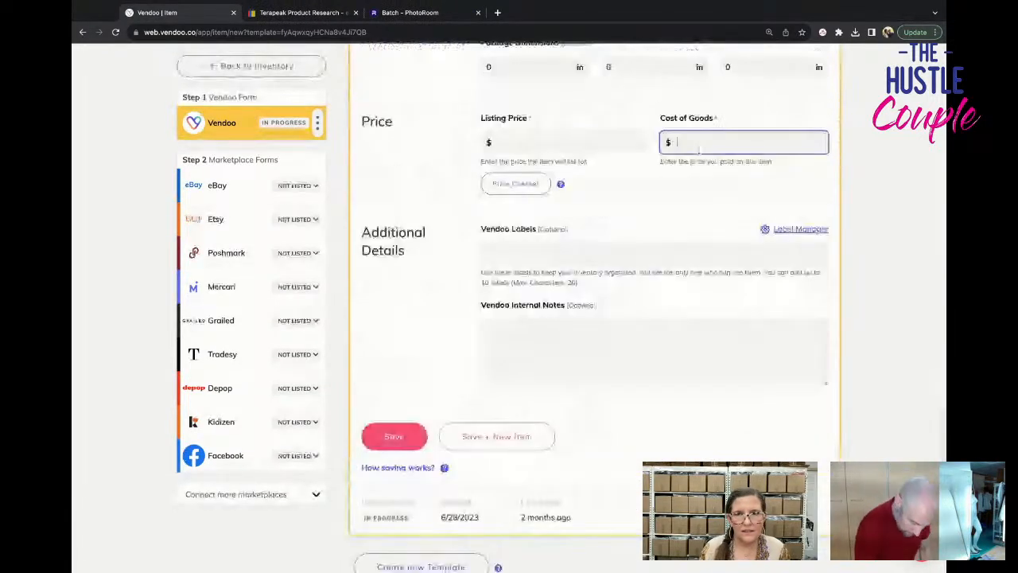
pyautogui.write('3.54')
pyautogui.click(415, 440)
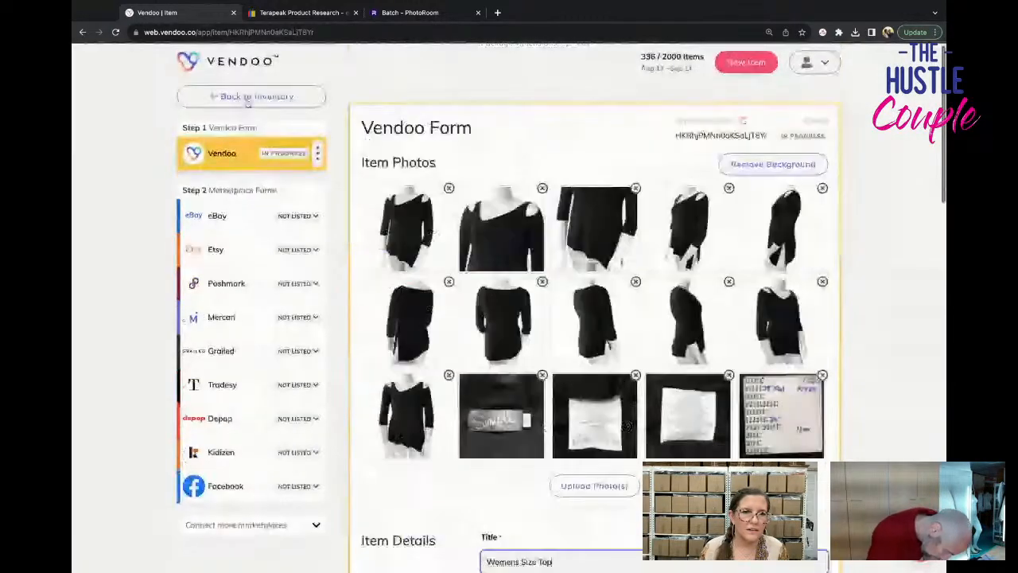
pyautogui.click(246, 99)
# Create a new item for the tie-dye sweater and apply the womens SWEATER USED template.
pyautogui.scroll(-1, 75, 338)
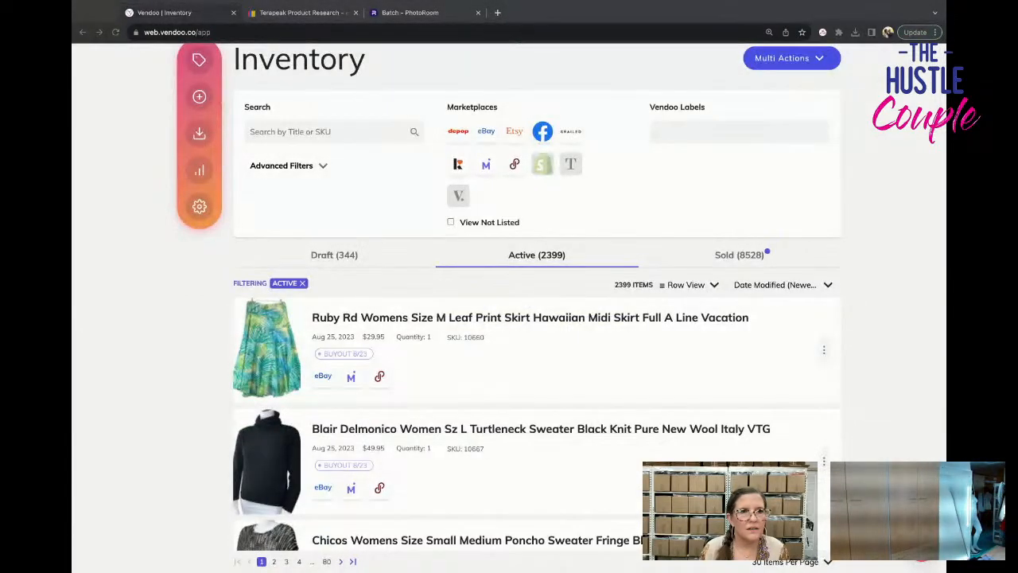
pyautogui.click(199, 96)
pyautogui.click(706, 186)
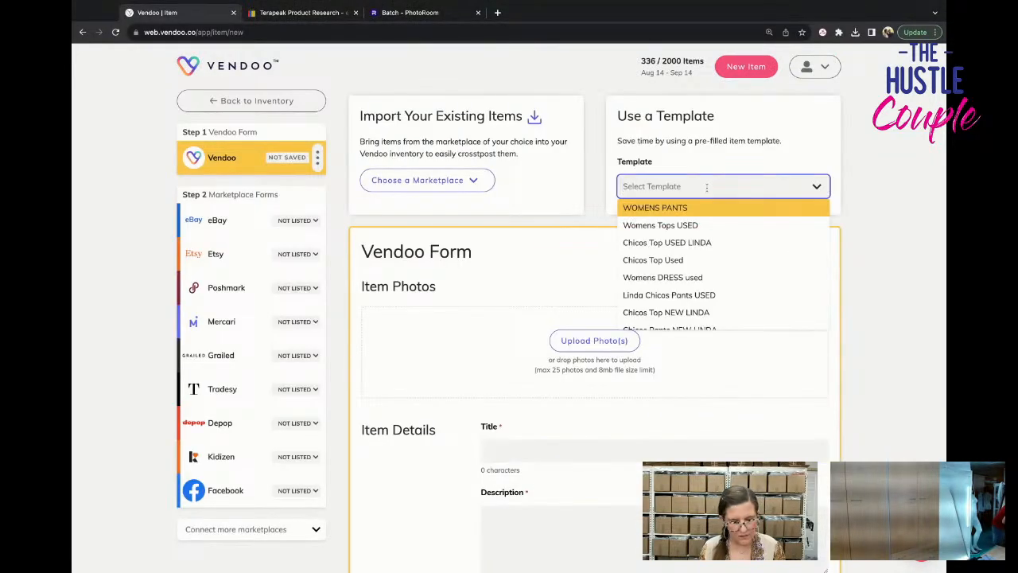
pyautogui.write('swe')
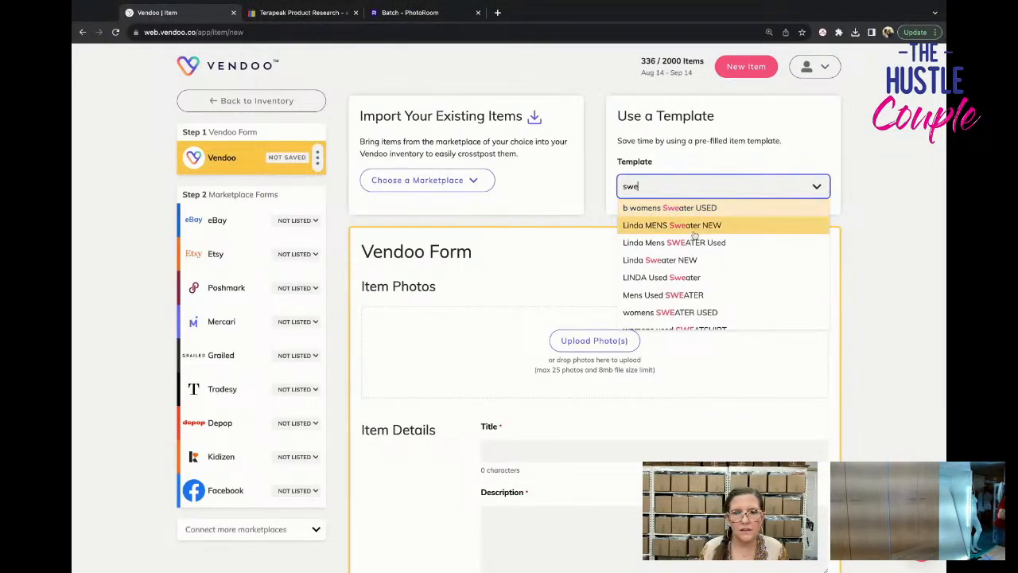
pyautogui.click(672, 312)
pyautogui.click(535, 352)
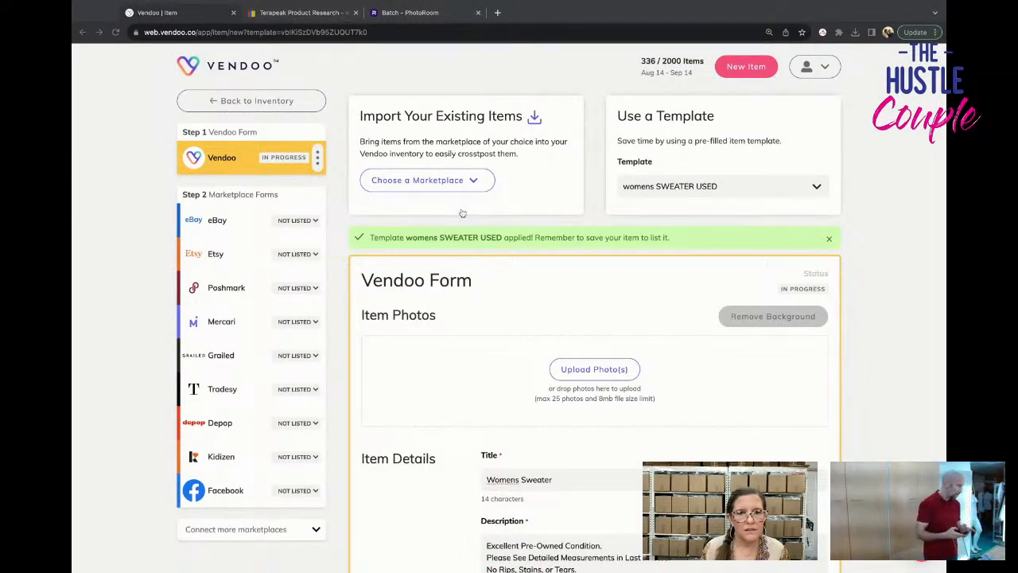
# Add the ten front and back photos of the tie-dye sweater, followed by its close-up detail photos, and save the item.
pyautogui.moveTo(361, 375); pyautogui.dragTo(500, 374)
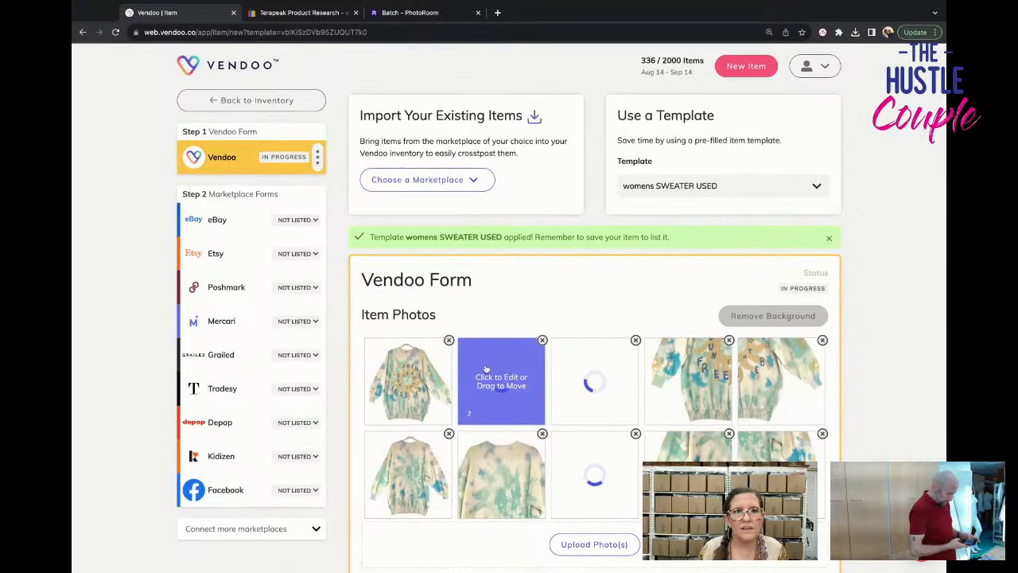
pyautogui.scroll(-1, 486, 368)
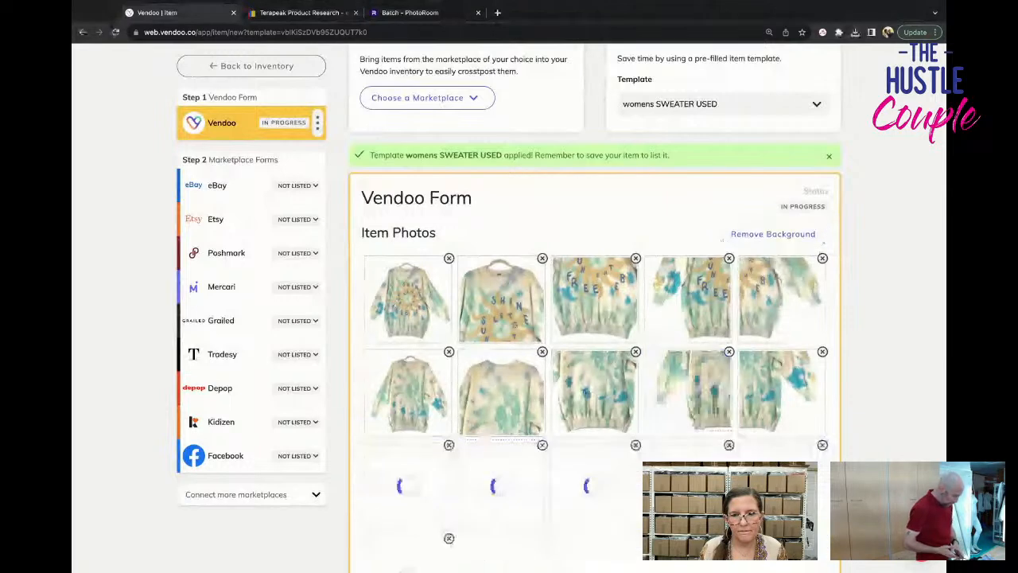
pyautogui.scroll(-15, 594, 307)
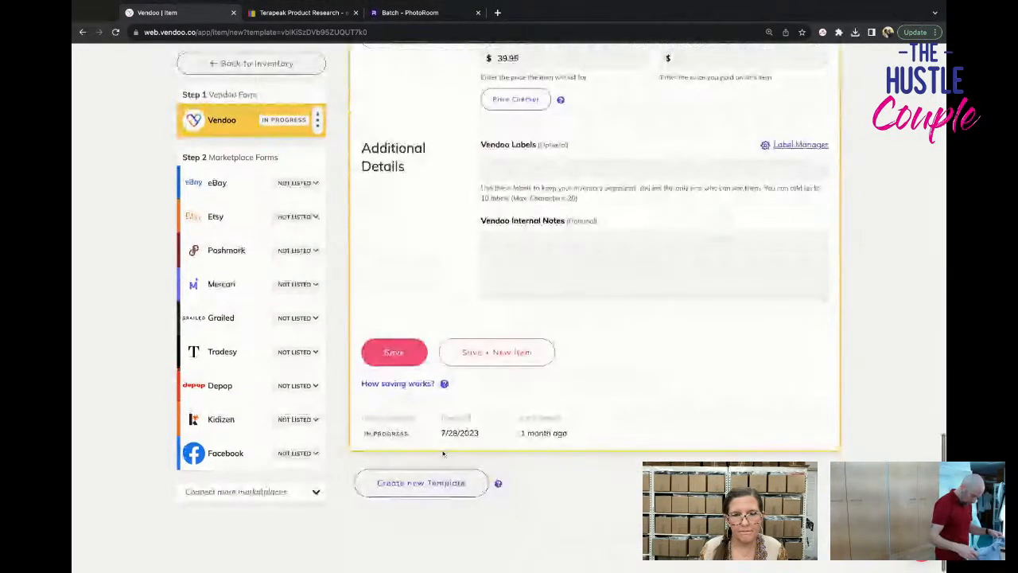
pyautogui.click(392, 355)
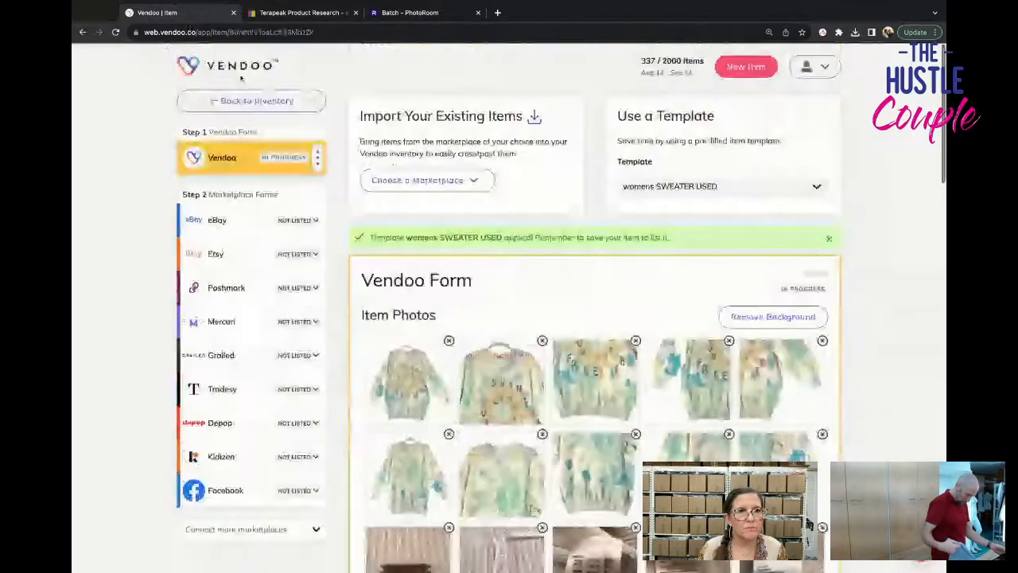
# Return to the inventory, create a new item for the red button-front shirt and apply the Chicos Top Used template.
pyautogui.scroll(-6, 621, 364)
pyautogui.scroll(-5, 621, 364)
pyautogui.scroll(-10, 621, 365)
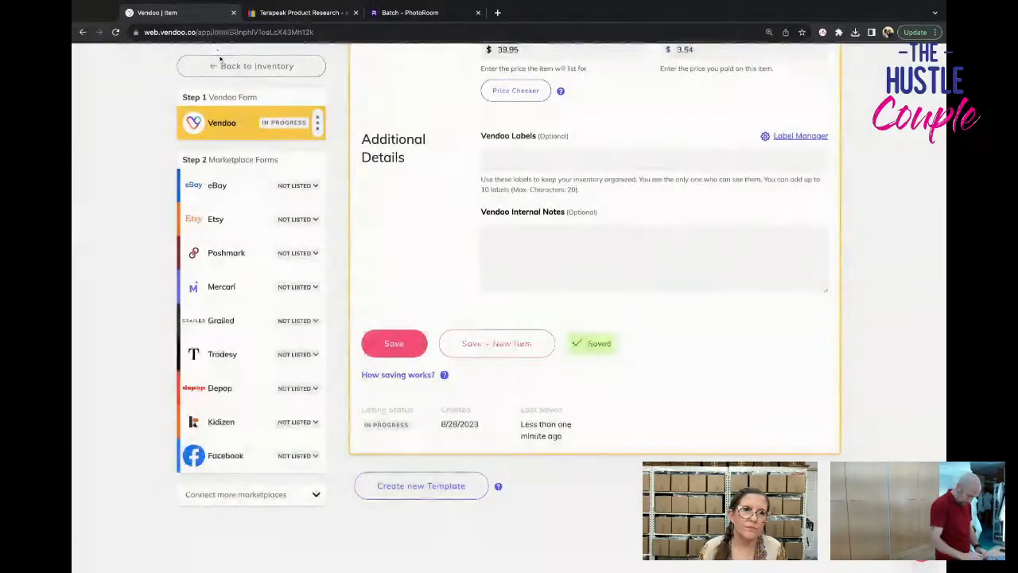
pyautogui.scroll(-1, 72, 290)
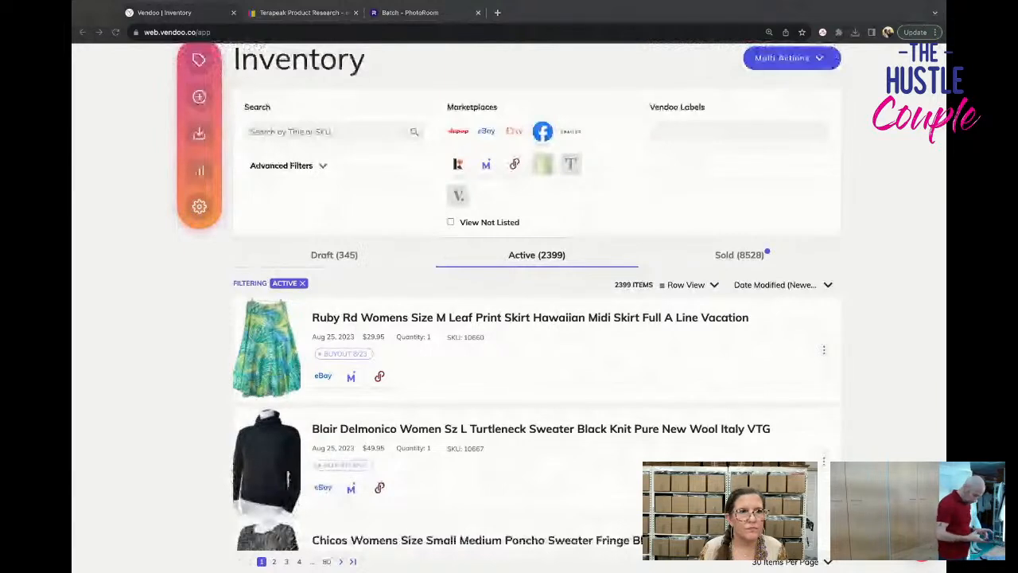
pyautogui.click(199, 96)
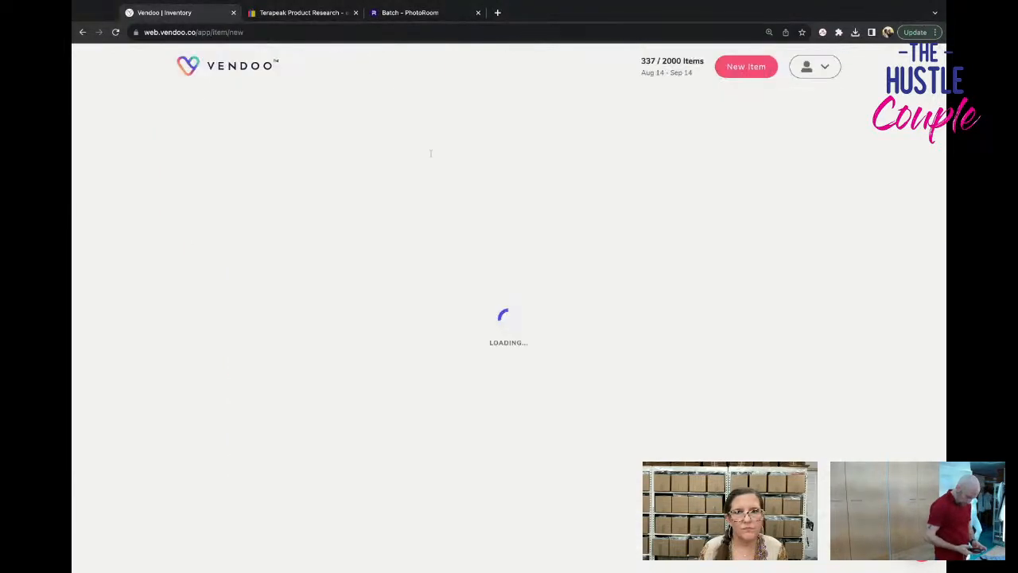
pyautogui.click(627, 186)
pyautogui.write('chic')
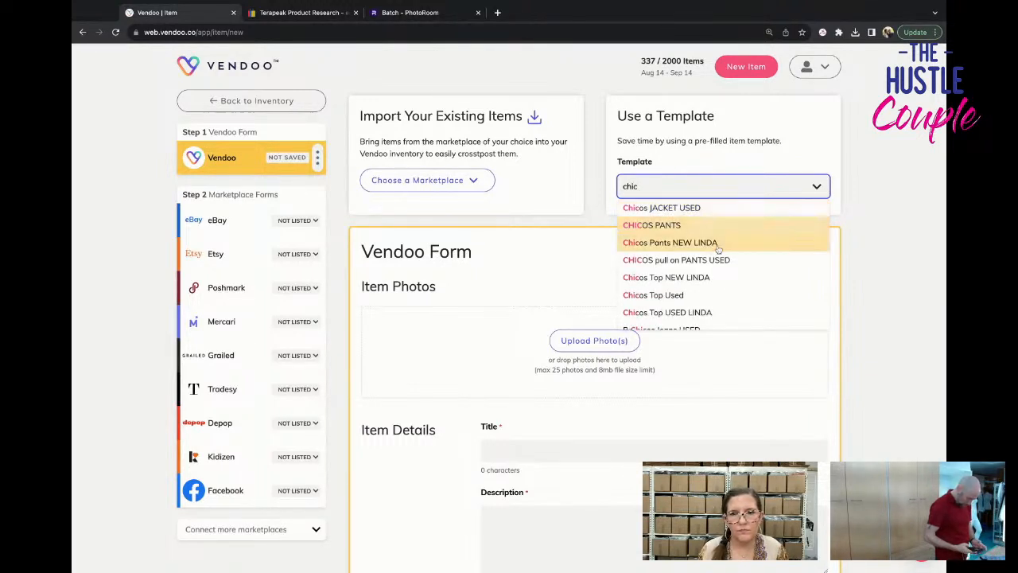
pyautogui.click(730, 295)
pyautogui.click(509, 352)
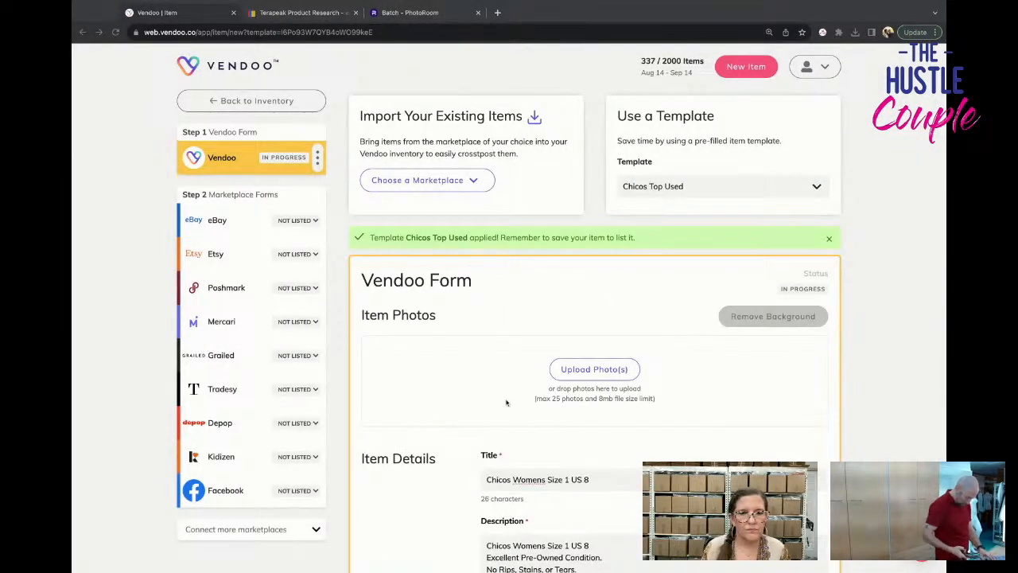
# Add the eleven mannequin photos of the red shirt, followed by its close-up tag photos, and save the item.
pyautogui.moveTo(73, 382); pyautogui.dragTo(501, 382)
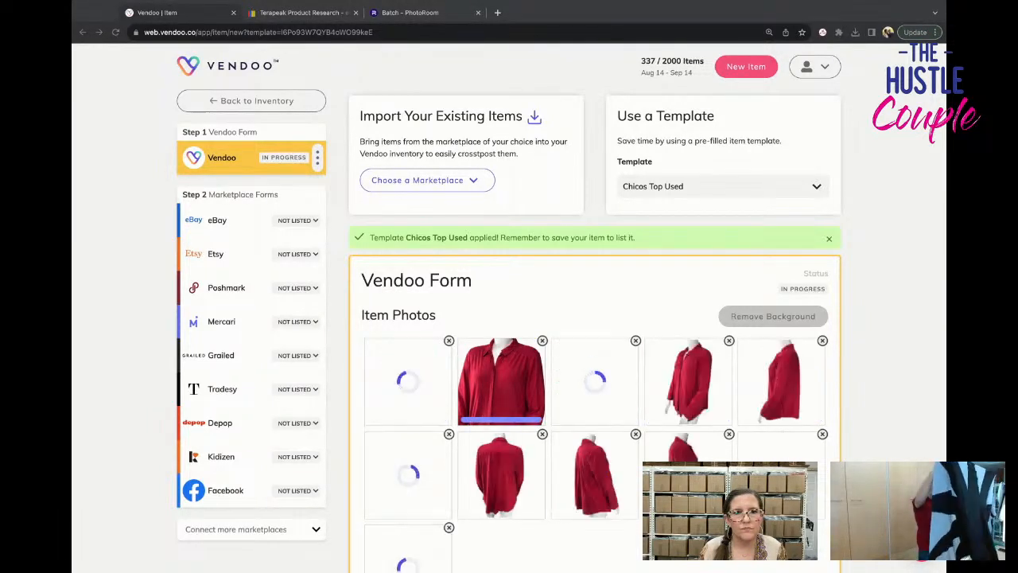
pyautogui.scroll(-2, 594, 318)
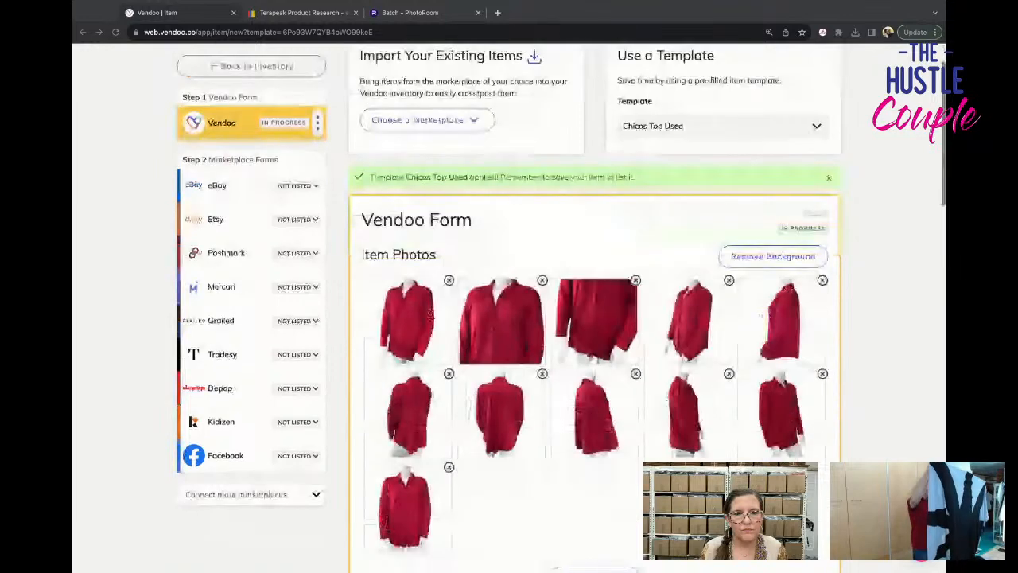
pyautogui.scroll(-2, 501, 334)
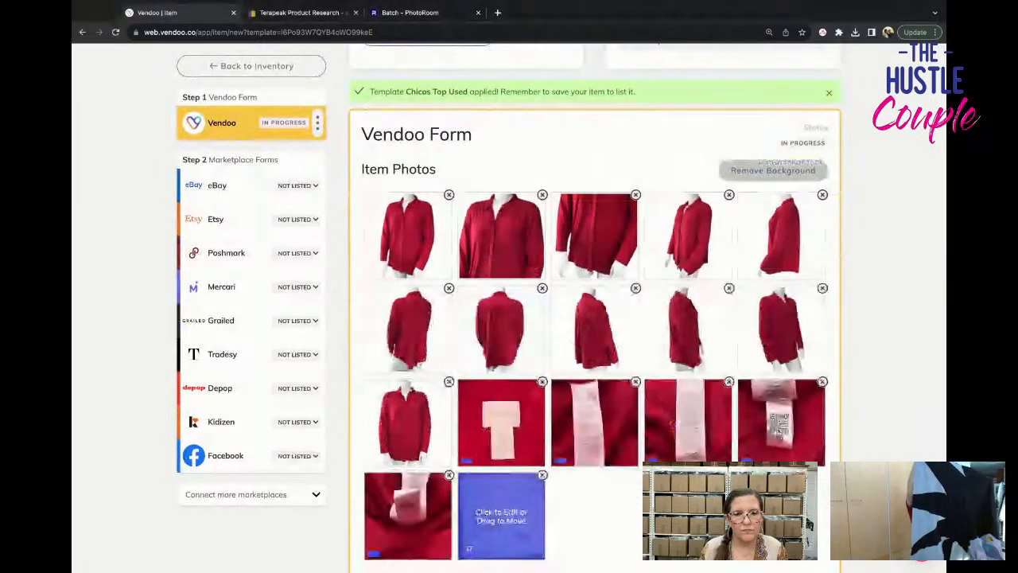
pyautogui.scroll(-15, 600, 404)
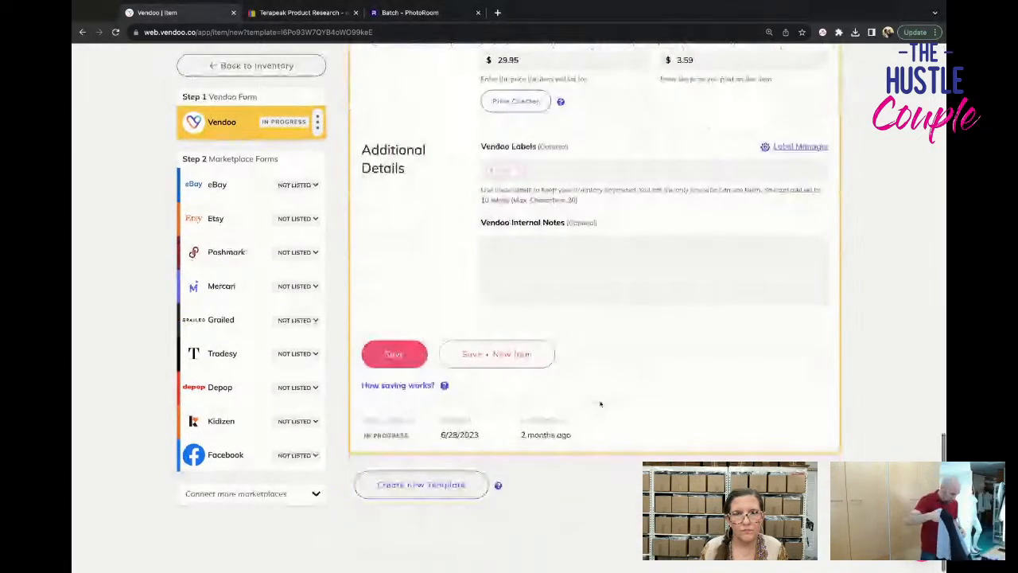
pyautogui.scroll(1, 600, 404)
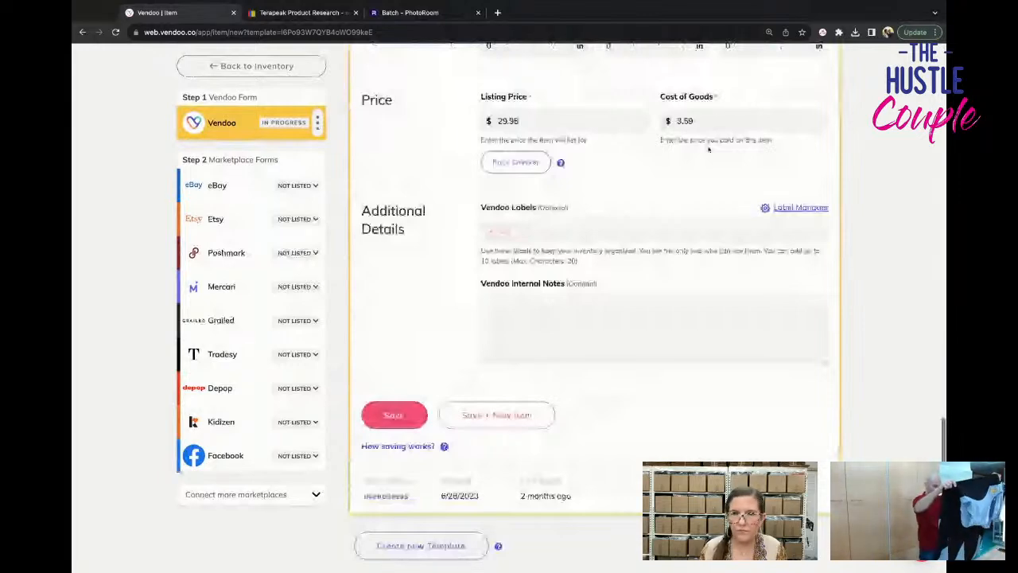
pyautogui.click(394, 415)
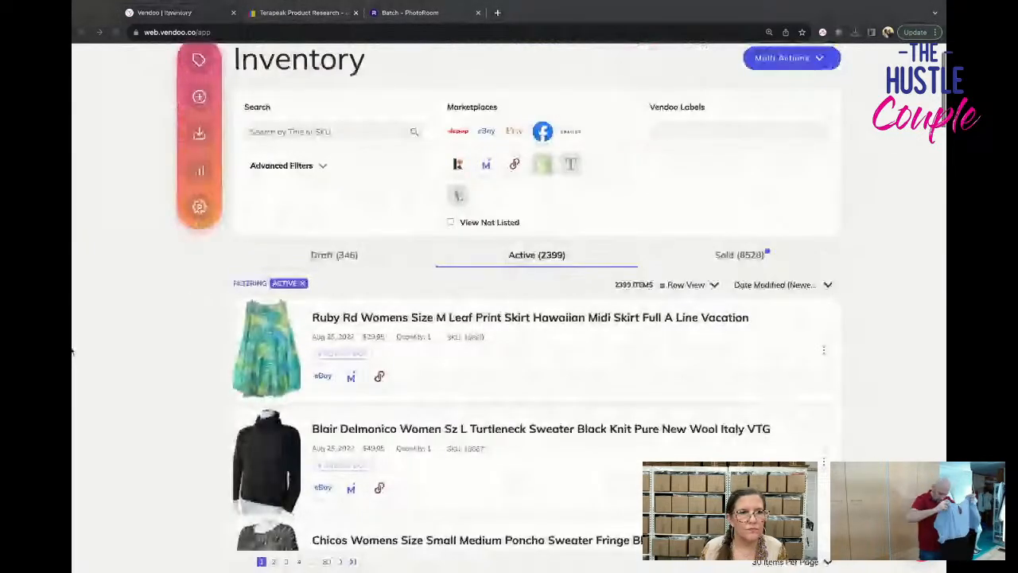
# Create a new item for the blue paisley pants and apply the CHICOS PANTS template.
pyautogui.click(199, 97)
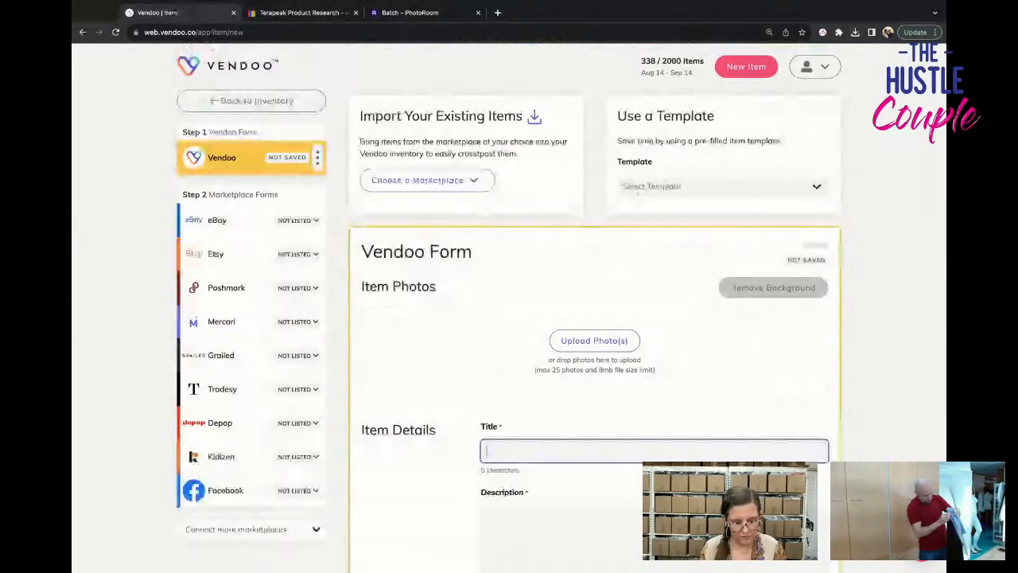
pyautogui.click(638, 187)
pyautogui.write('chico')
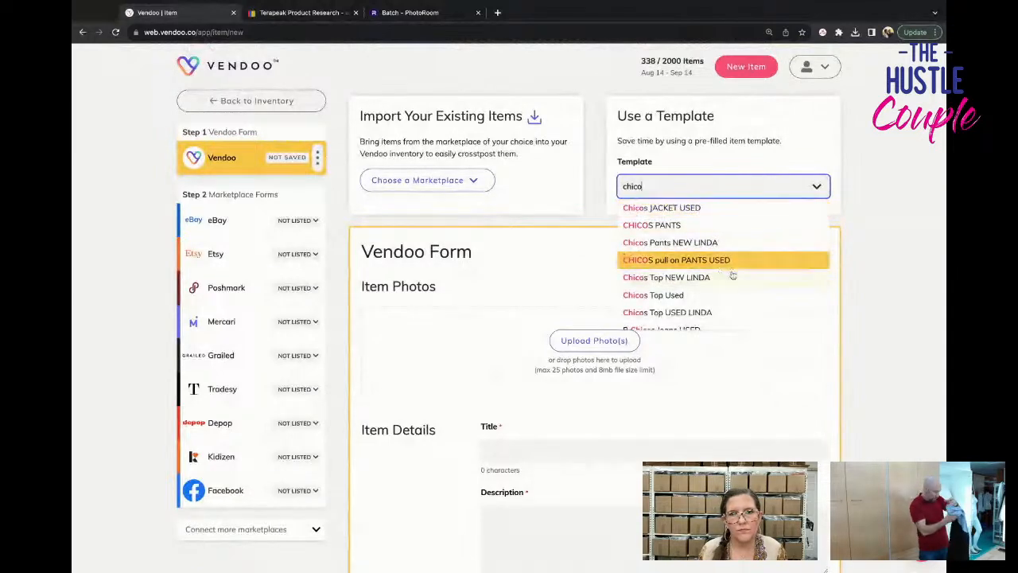
pyautogui.click(716, 226)
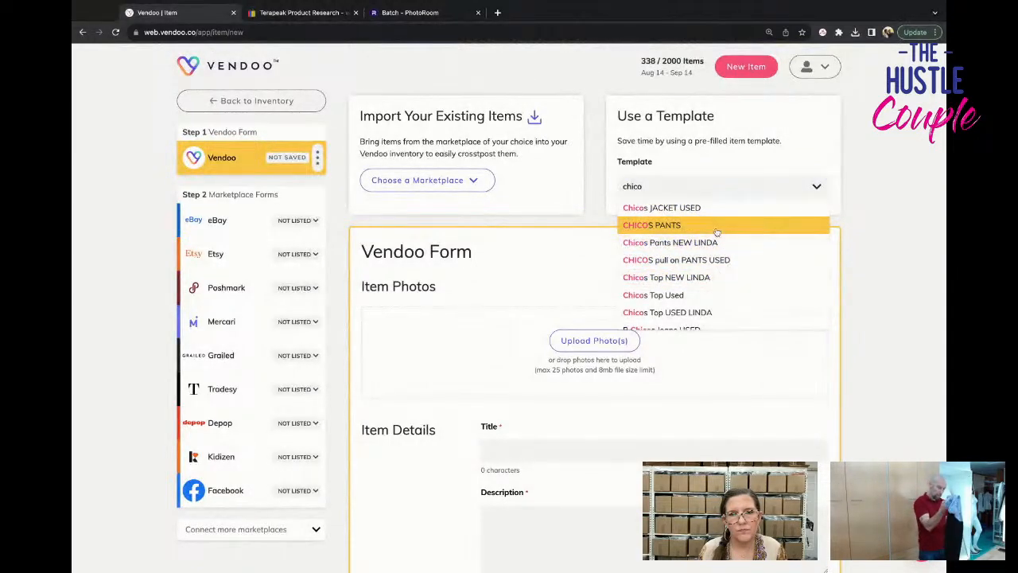
pyautogui.click(512, 357)
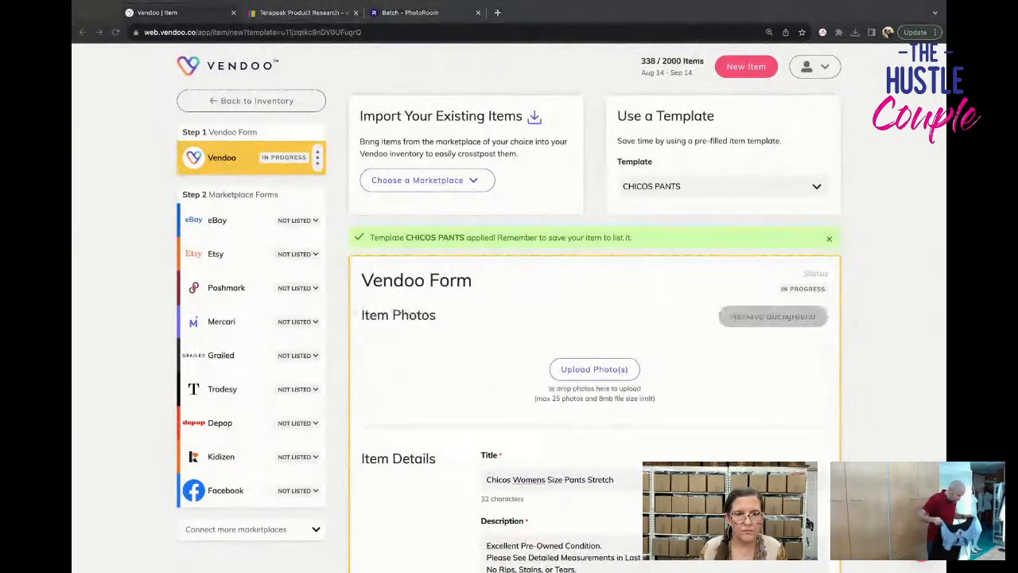
# Add the eight front and back photos of the paisley pants, followed by their tag close-ups and measurement card.
pyautogui.moveTo(366, 382); pyautogui.dragTo(501, 382)
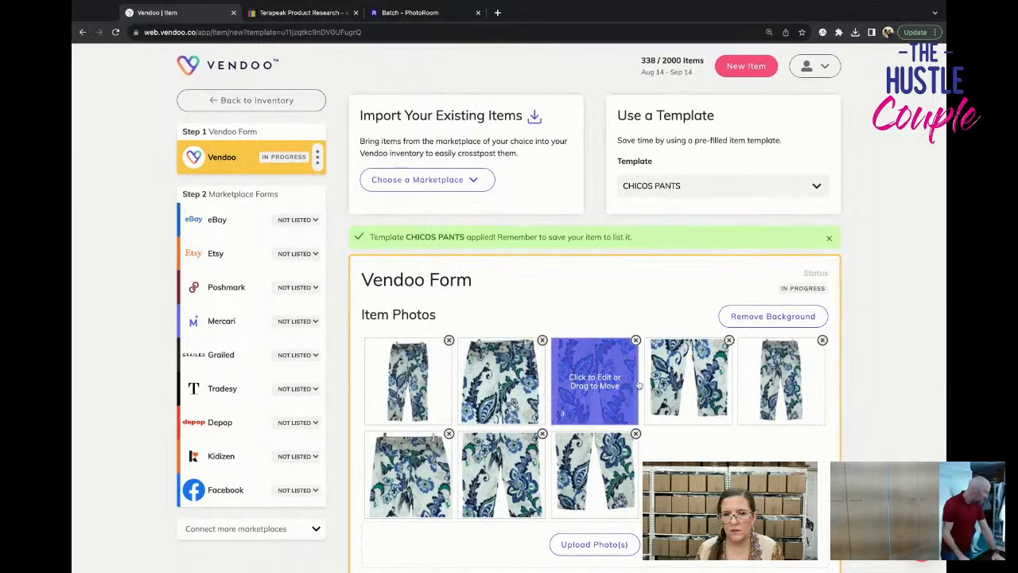
pyautogui.scroll(-1, 637, 385)
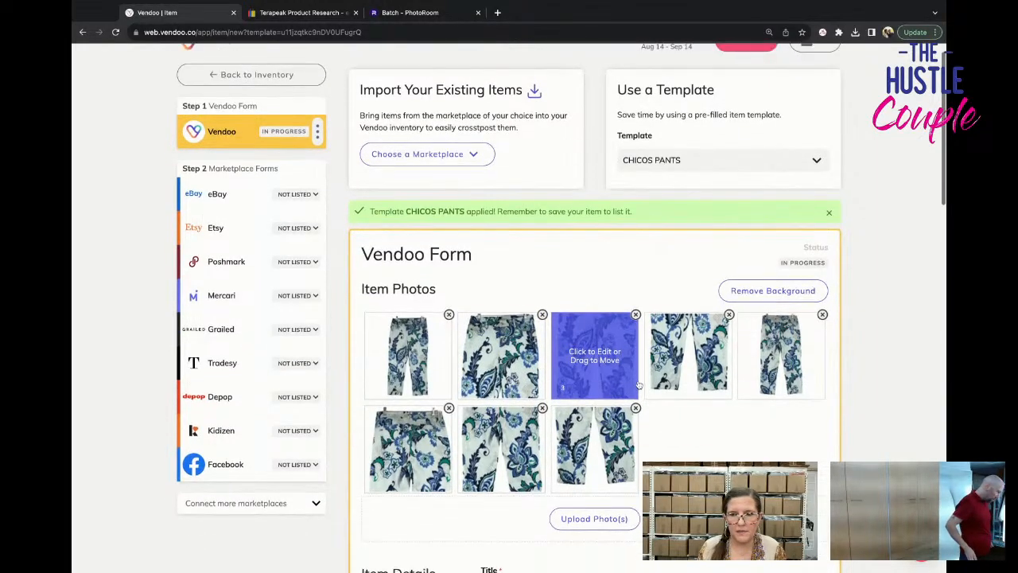
pyautogui.scroll(-3, 637, 385)
pyautogui.scroll(-2, 640, 385)
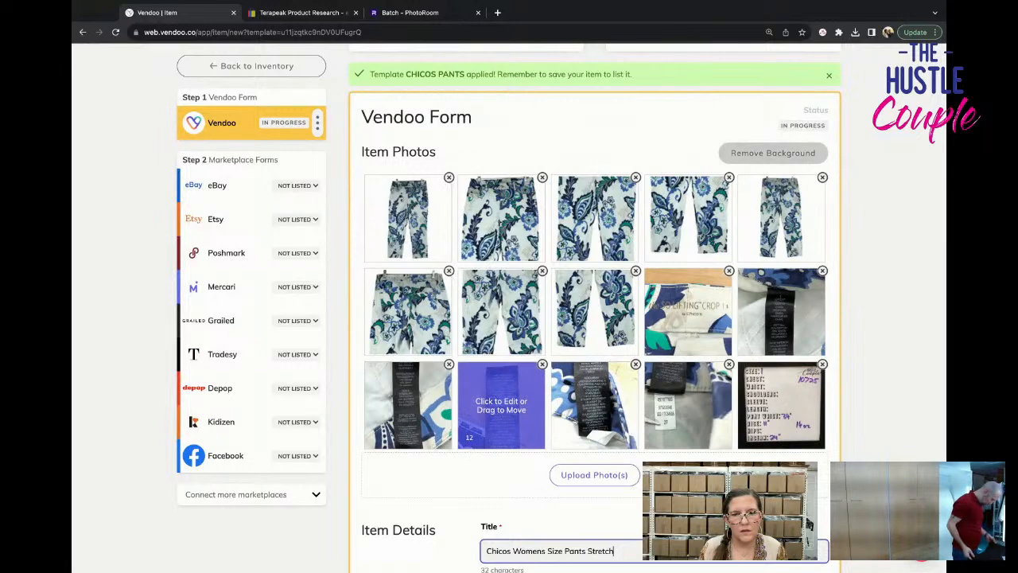
# Set the paisley pants' cost of goods to $3.54, save the item and return to the inventory.
pyautogui.scroll(-10, 501, 406)
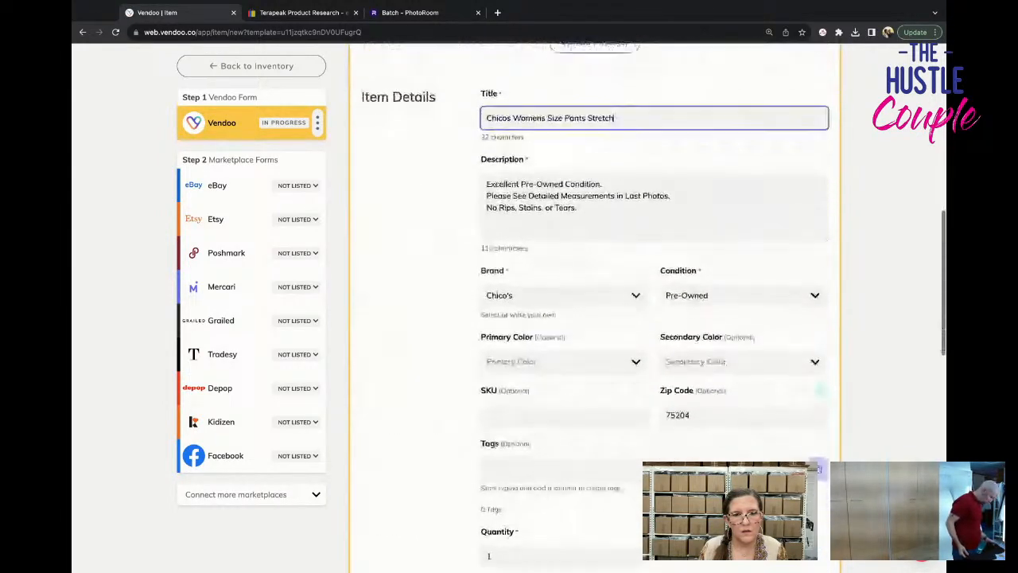
pyautogui.scroll(-9, 639, 370)
pyautogui.moveTo(707, 167); pyautogui.dragTo(625, 164)
pyautogui.write('3.')
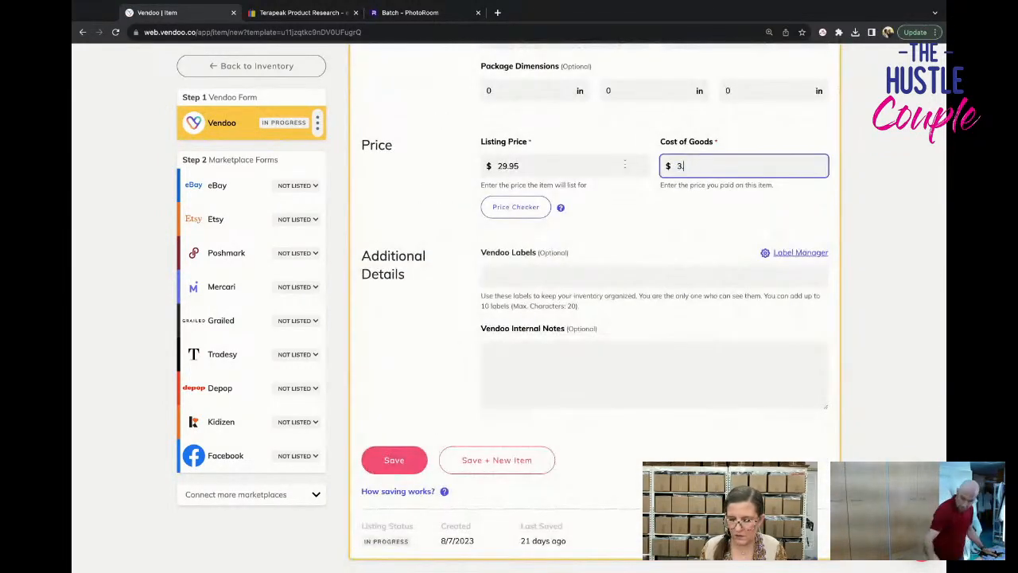
pyautogui.write('54')
pyautogui.click(424, 463)
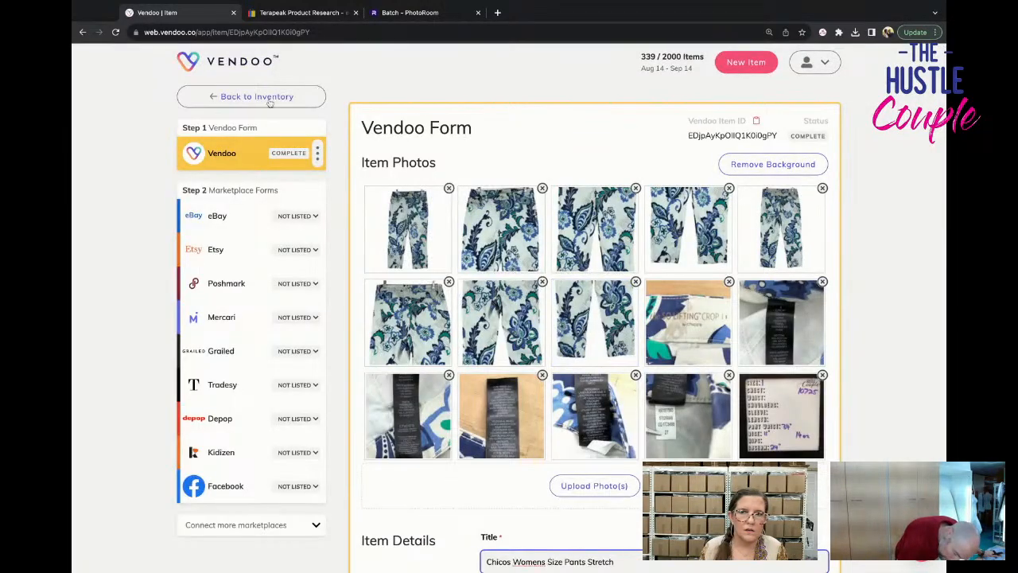
pyautogui.click(257, 97)
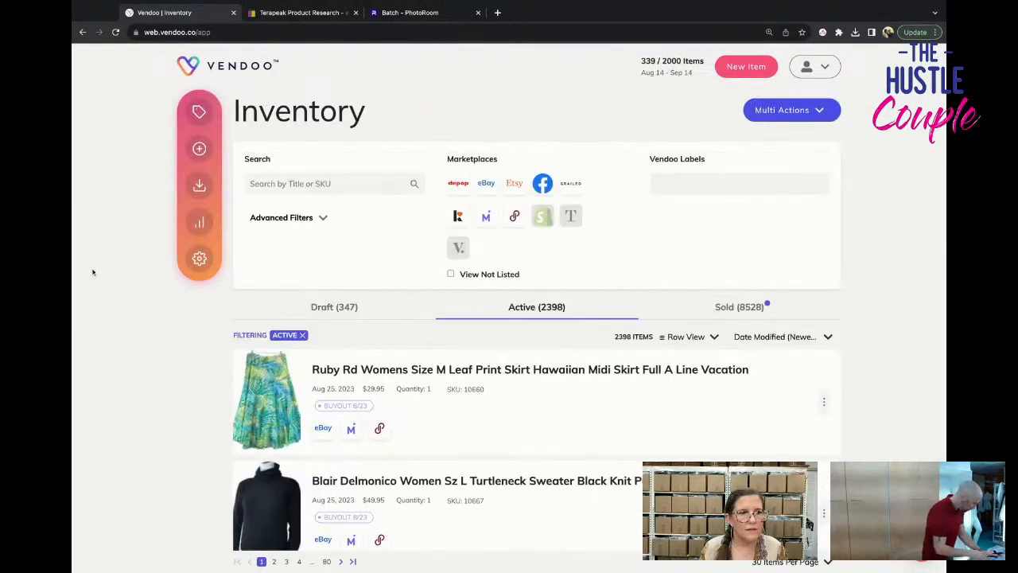
# Filter the inventory to draft items and look through the most recently created clothing drafts.
pyautogui.scroll(-1, 88, 275)
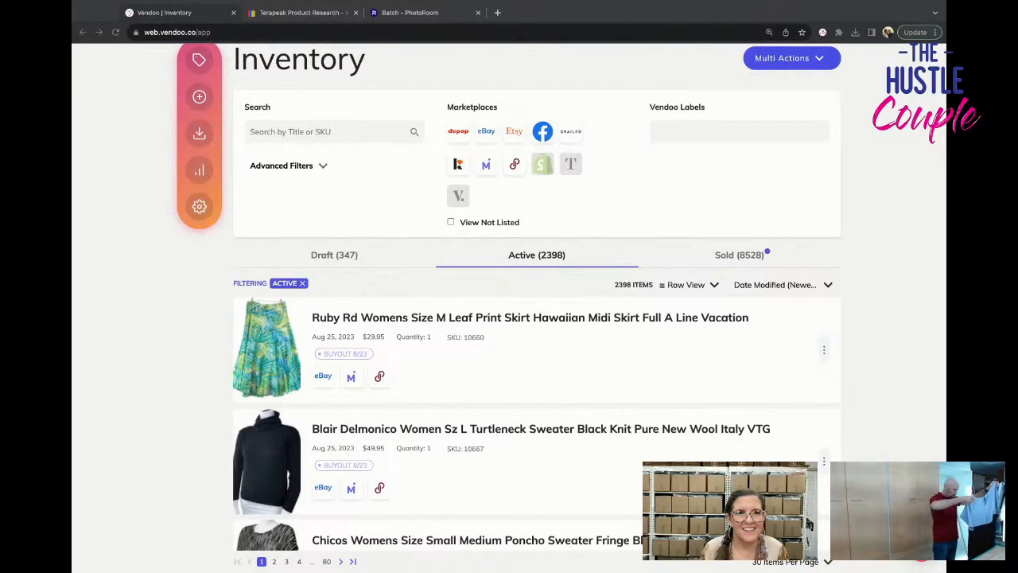
pyautogui.click(537, 255)
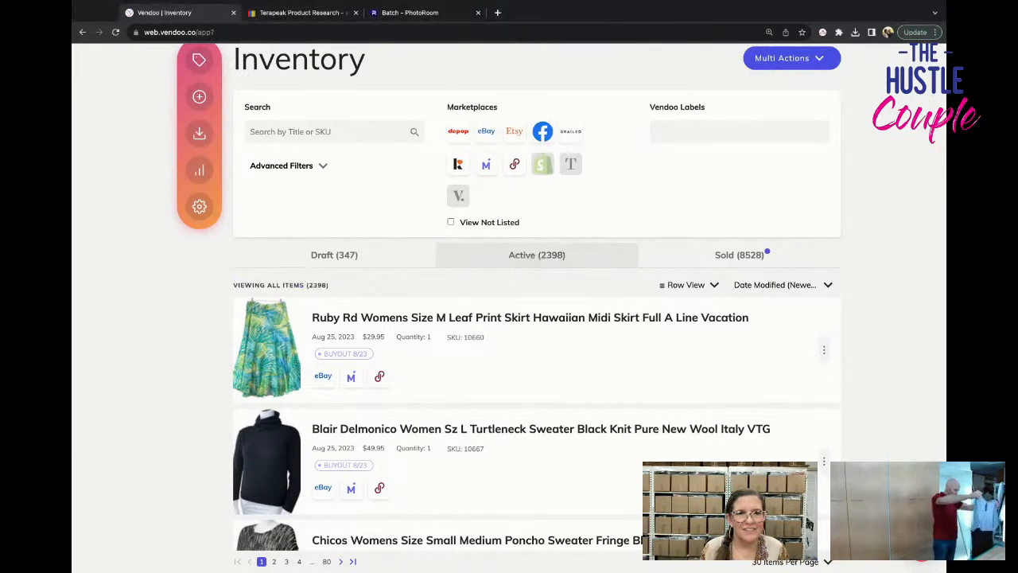
pyautogui.click(376, 257)
pyautogui.scroll(-3, 477, 352)
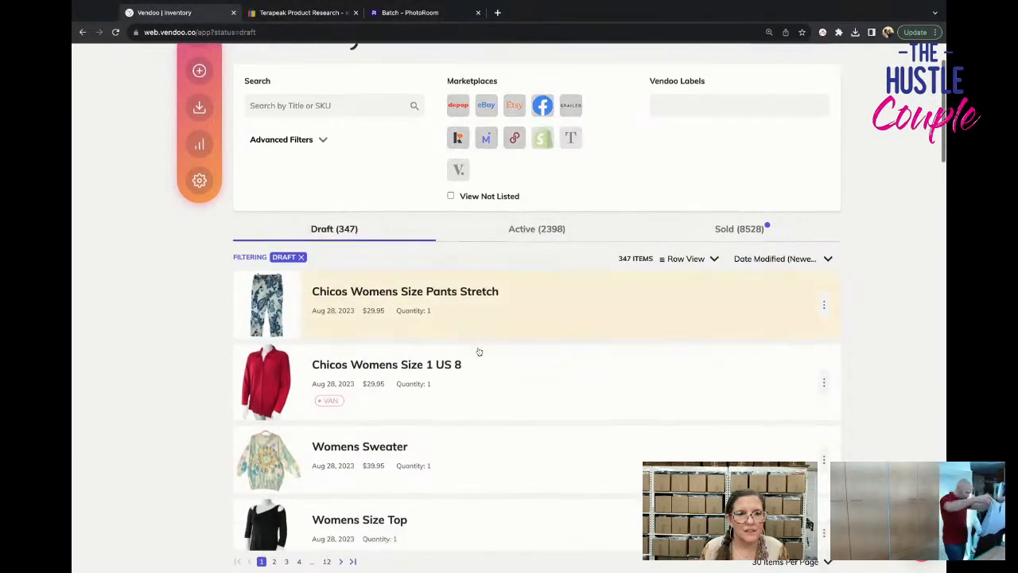
pyautogui.scroll(-3, 478, 352)
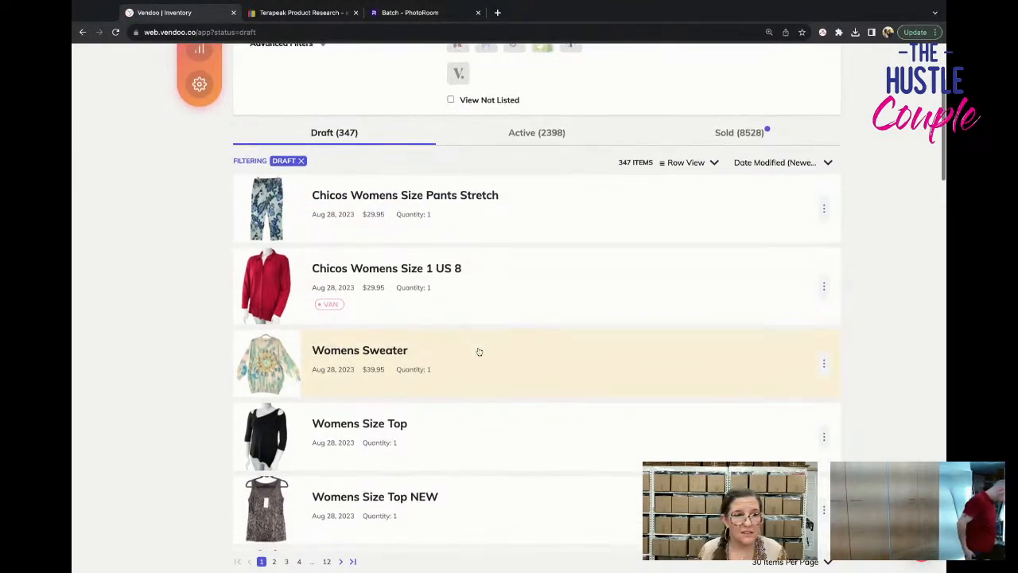
pyautogui.scroll(-3, 478, 352)
pyautogui.scroll(-2, 479, 352)
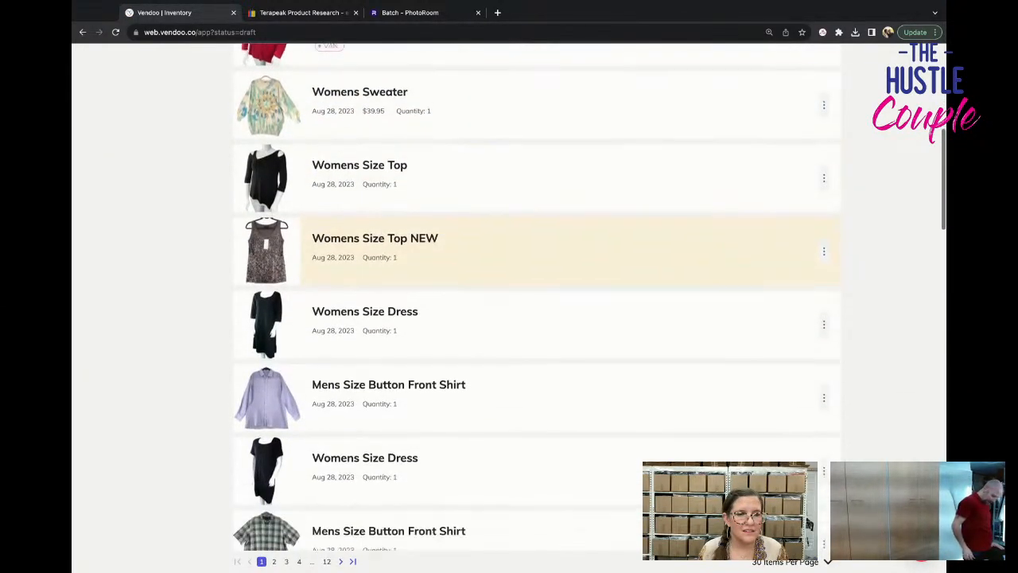
pyautogui.scroll(-8, 479, 351)
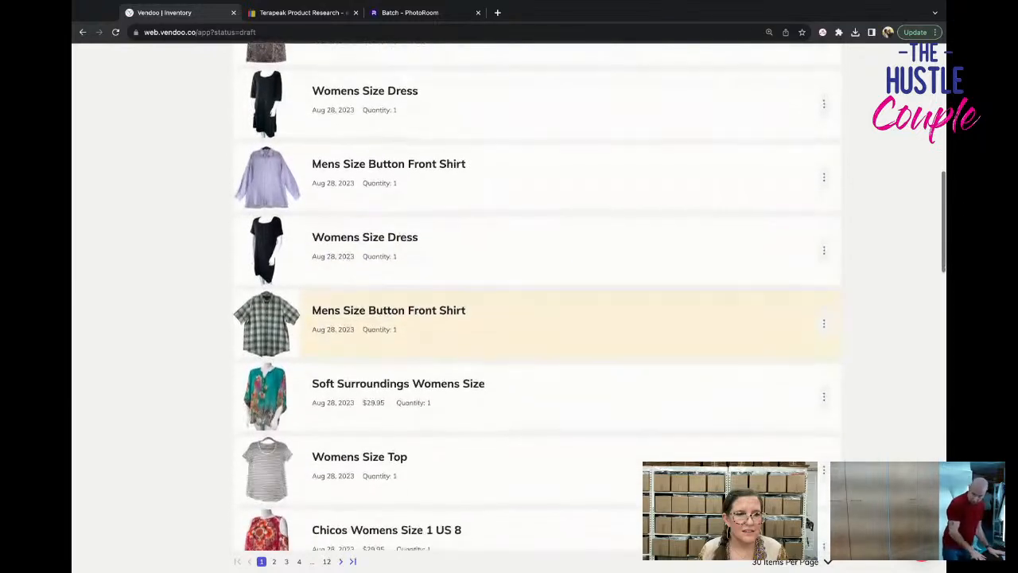
pyautogui.scroll(-2, 479, 352)
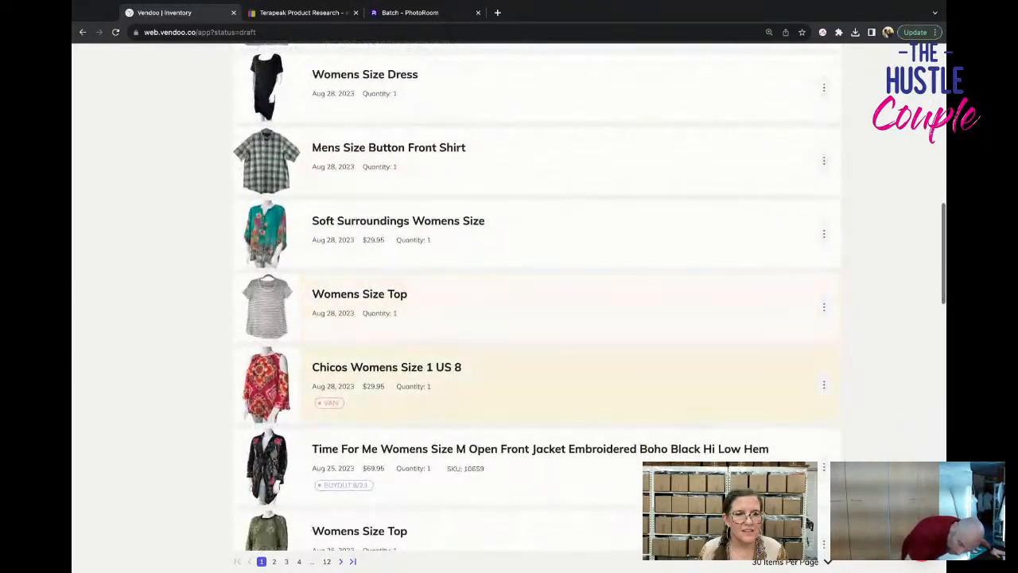
pyautogui.scroll(12, 478, 351)
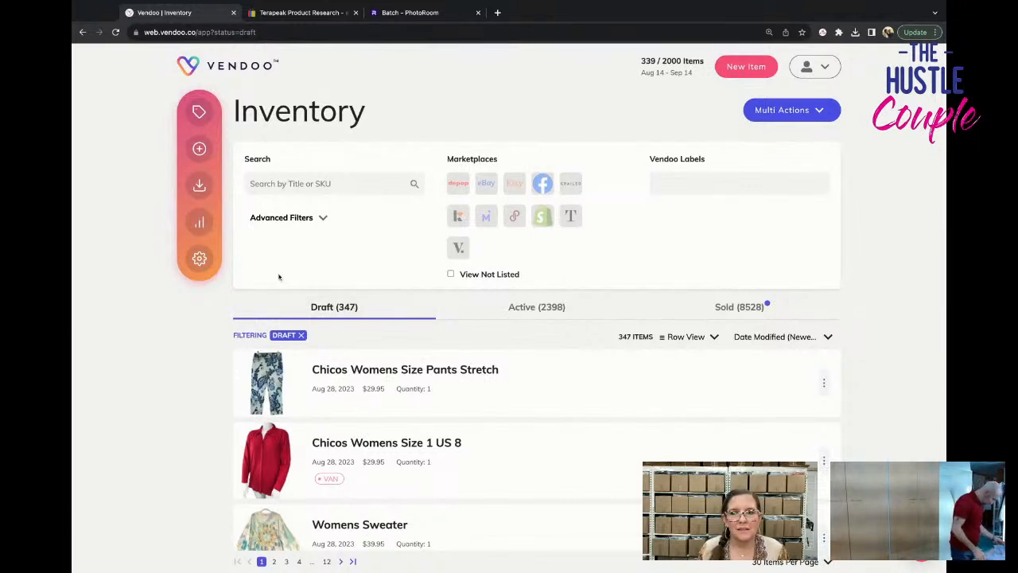
pyautogui.scroll(-1, 279, 276)
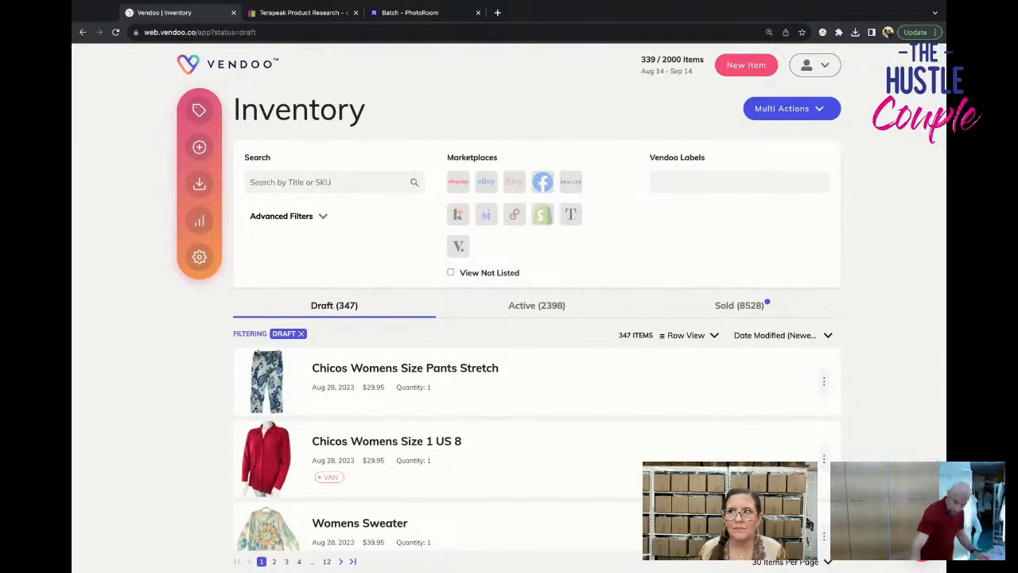
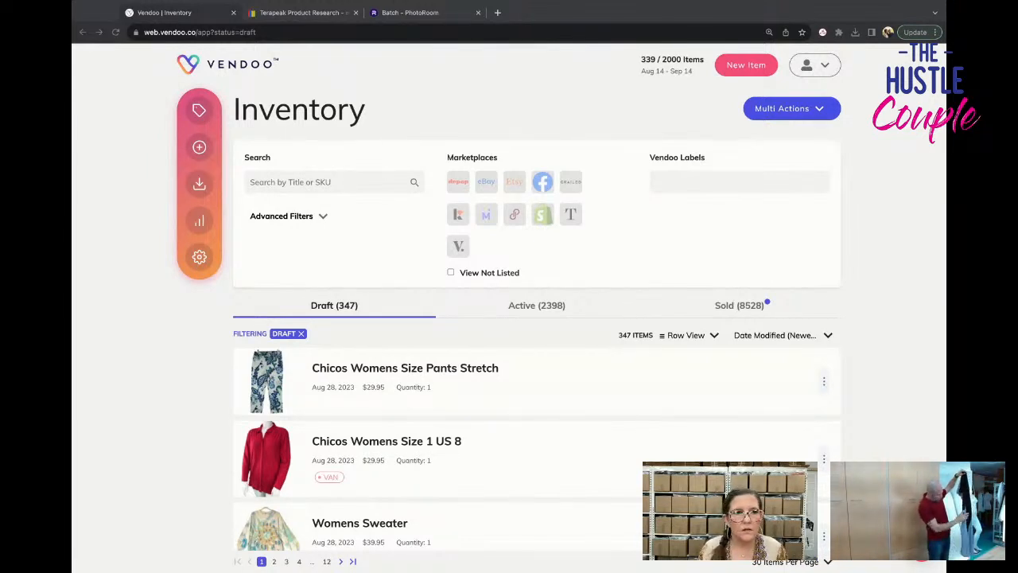
# Open the paisley pants draft and complete its title as "Chicos Womens Size 1 US 8 Paisley Print Pants Stretch So Lifting Crop Blue White".
pyautogui.click(199, 147)
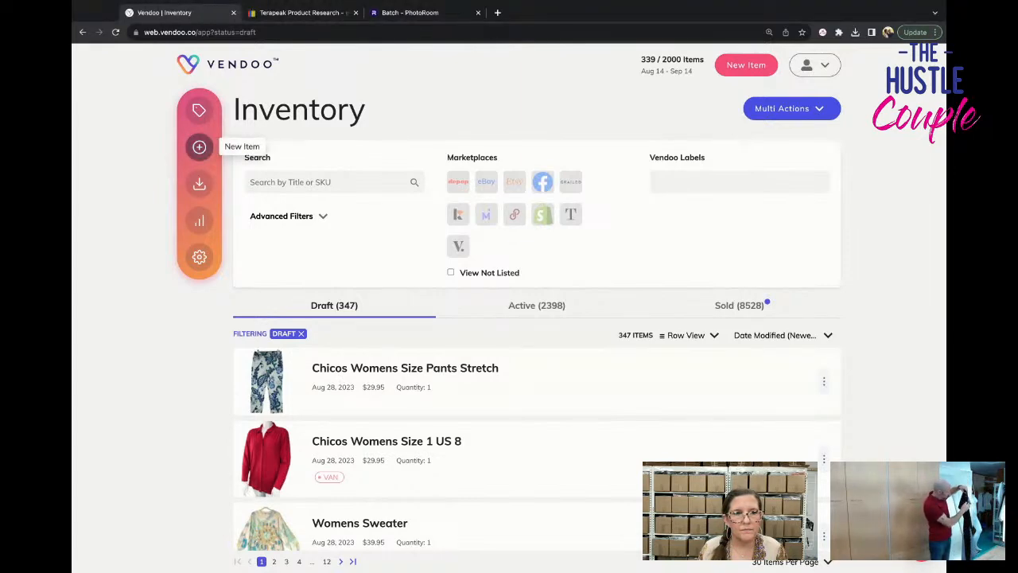
pyautogui.click(589, 390)
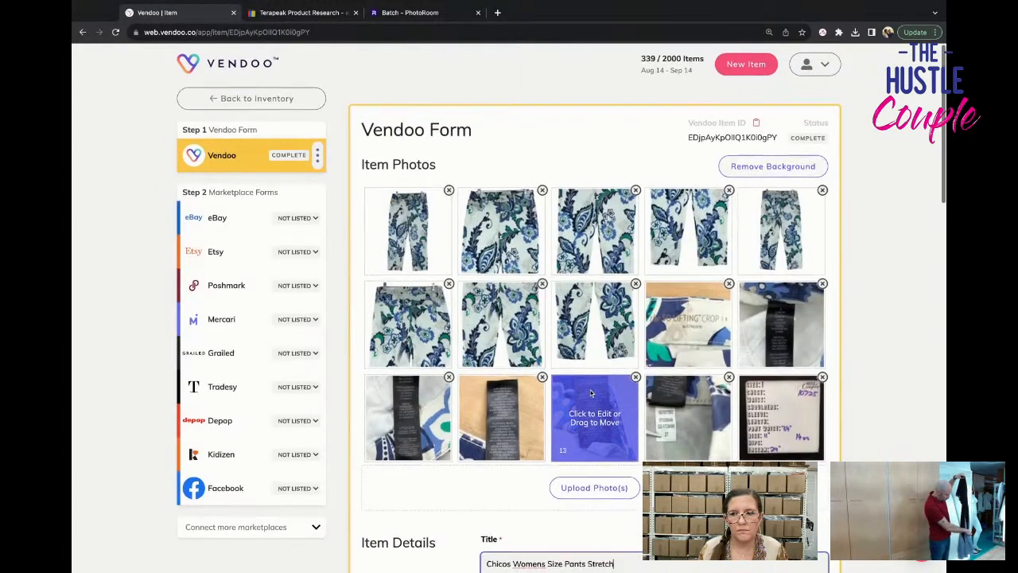
pyautogui.scroll(-3, 572, 414)
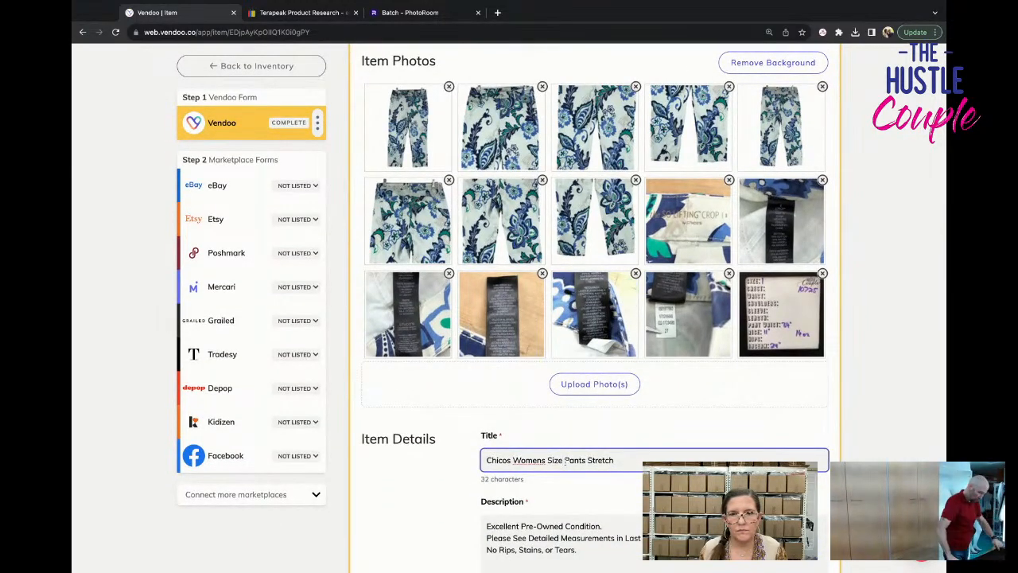
pyautogui.write('1 US  ')
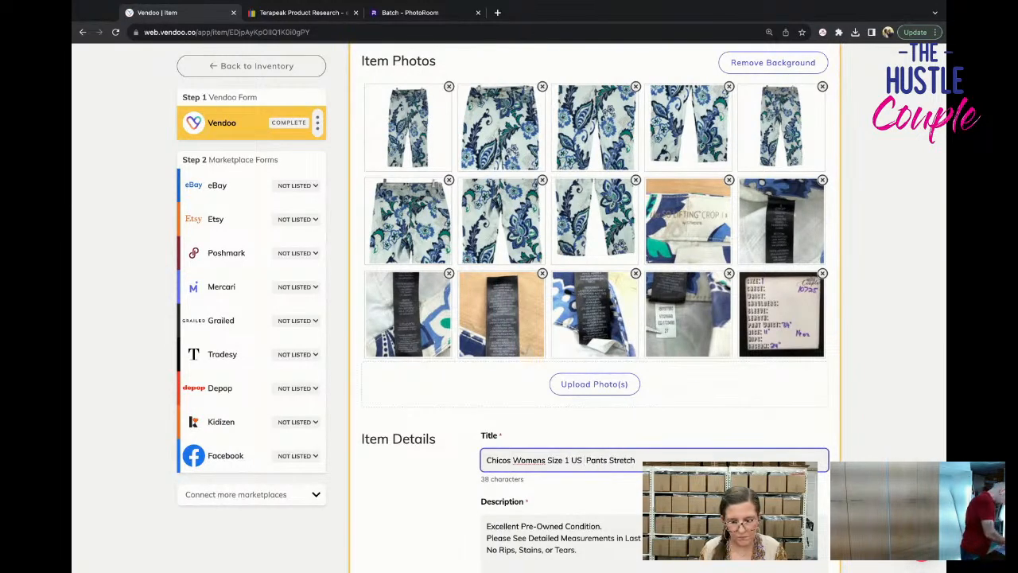
pyautogui.write('8')
pyautogui.write(' Paisley')
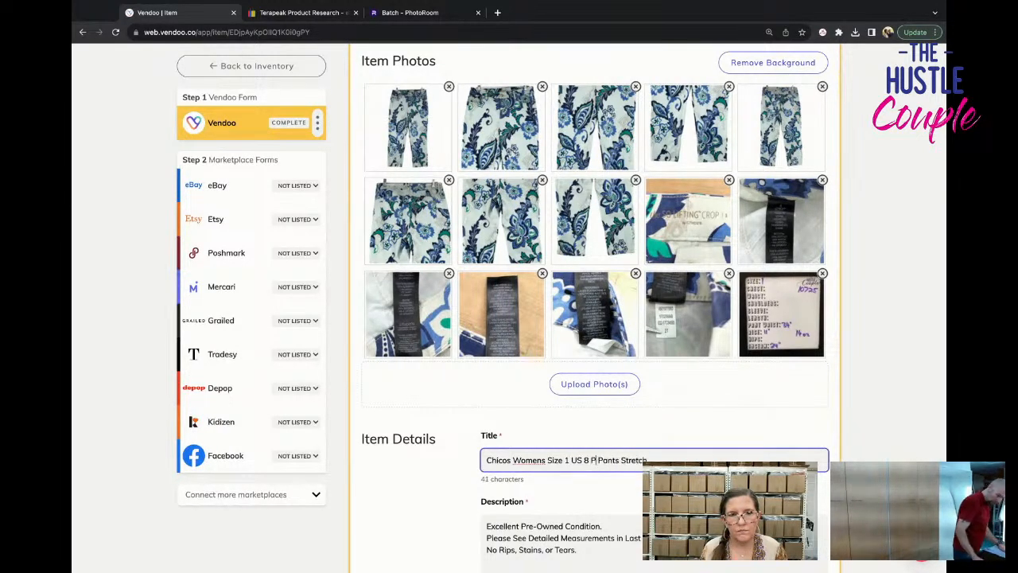
pyautogui.write(' Print')
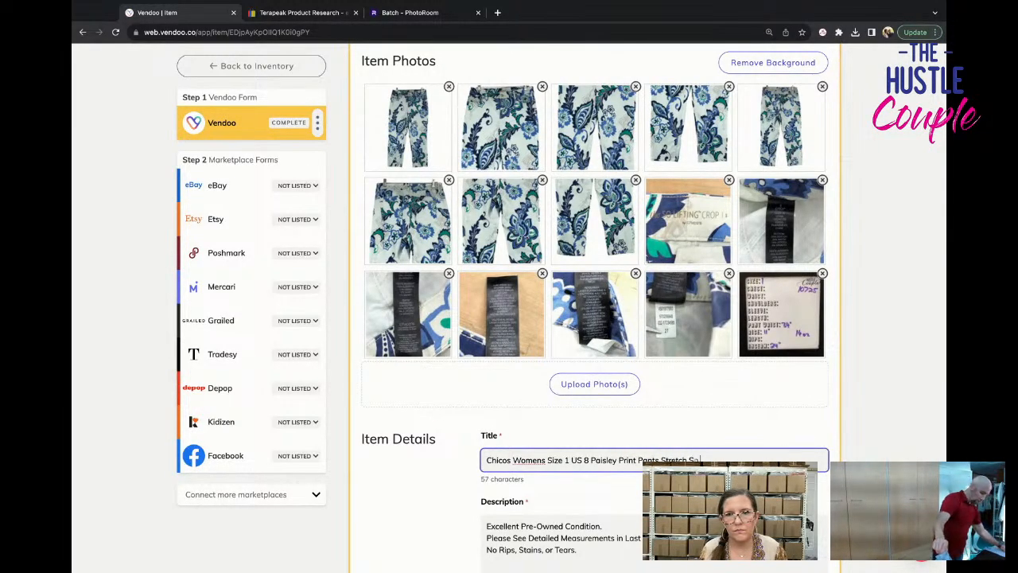
pyautogui.write(' Pants Stretch So Lifting Crop')
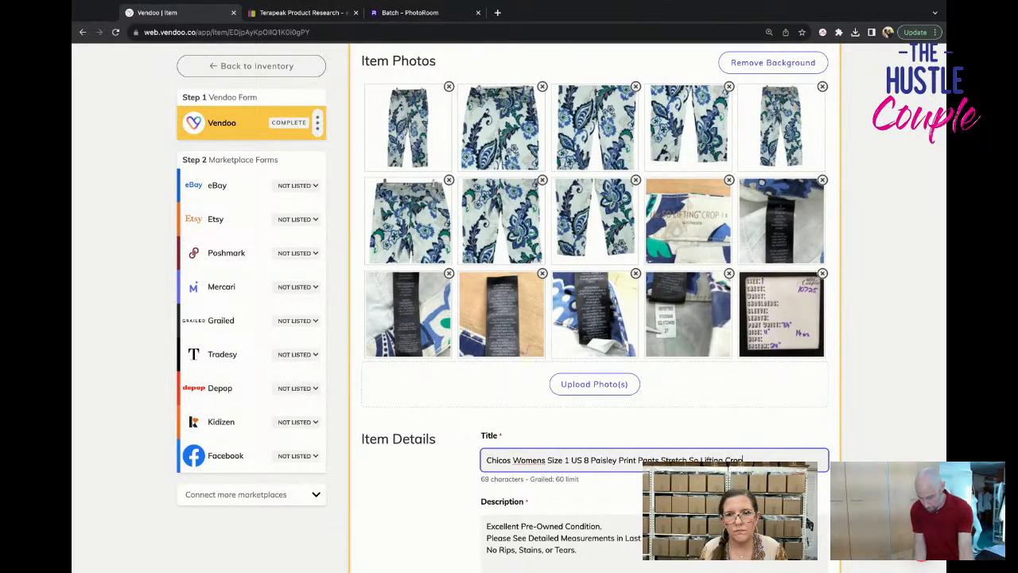
pyautogui.write(' Bl')
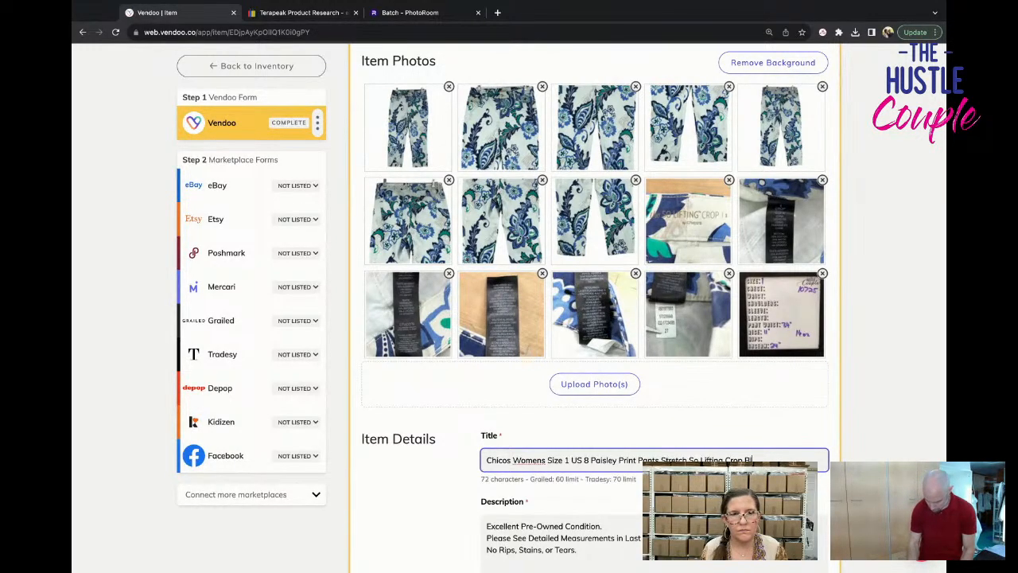
pyautogui.write('ue White')
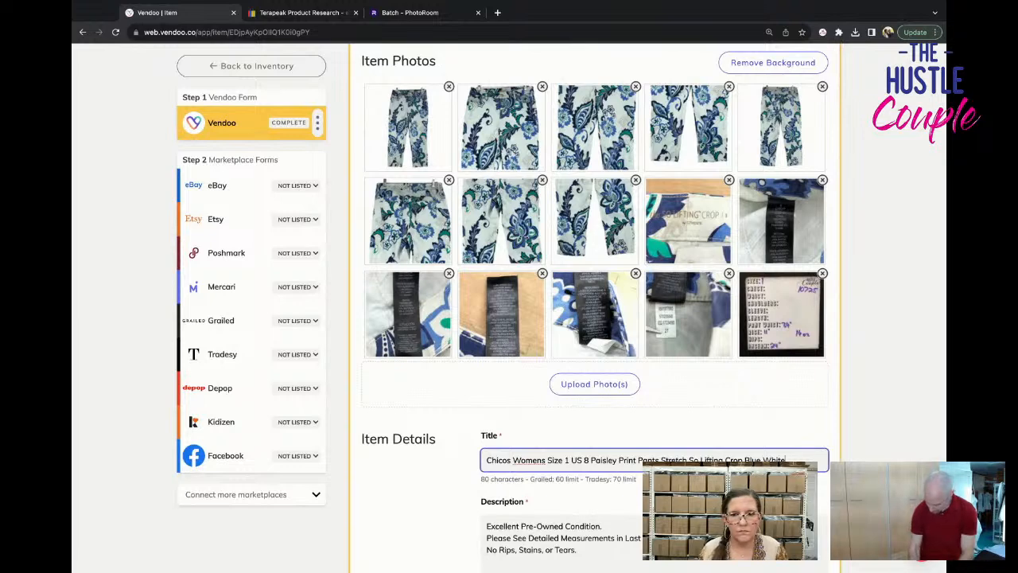
# Copy the full title into a new first line of the description, above the condition text.
pyautogui.tripleClick(693, 460)
pyautogui.hotkey('ctrl', 'c')
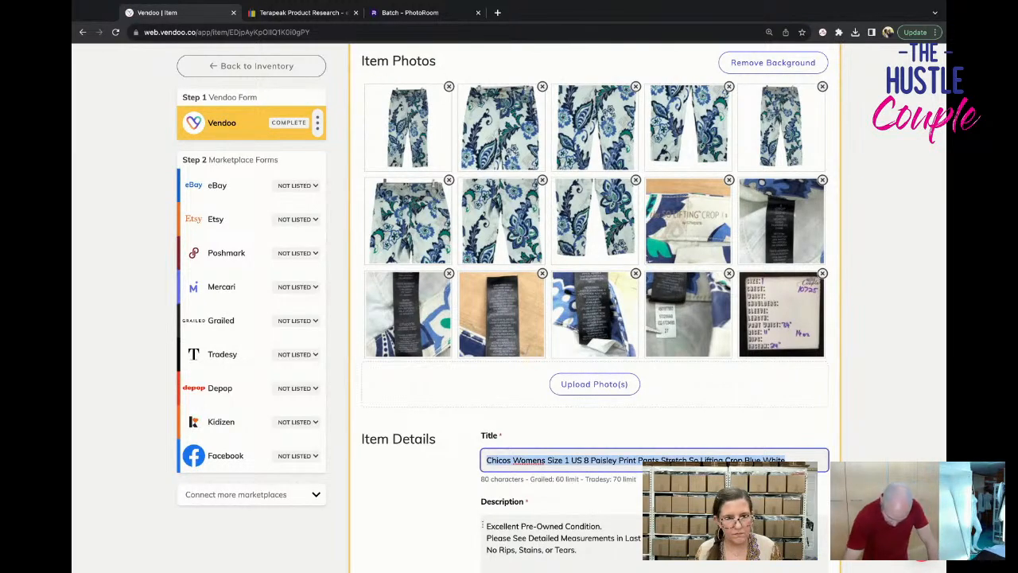
pyautogui.click(483, 525)
pyautogui.press('Return')
pyautogui.press('Up')
pyautogui.hotkey('ctrl', 'v')
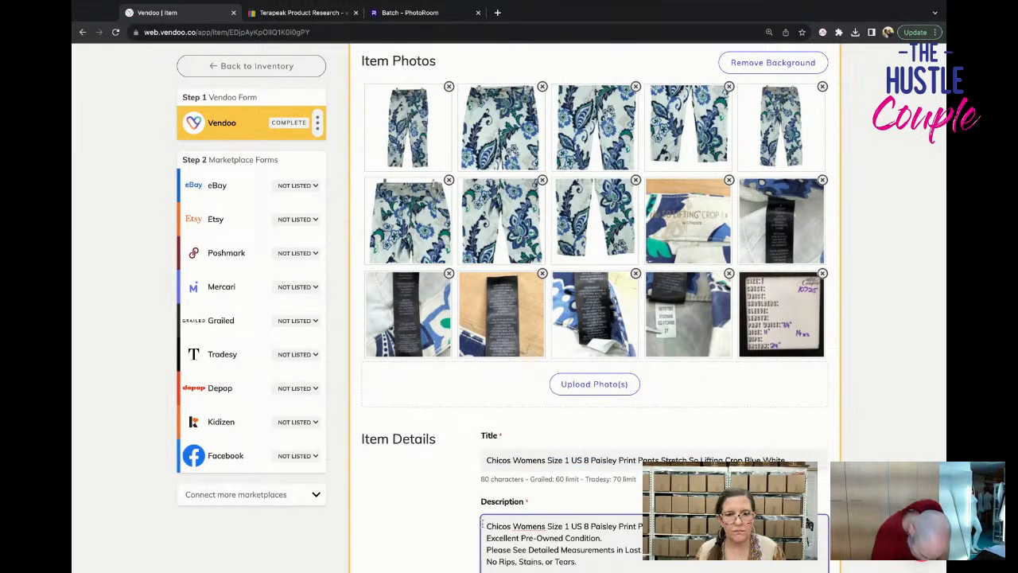
# Set the pants' primary color to White.
pyautogui.scroll(-3, 549, 492)
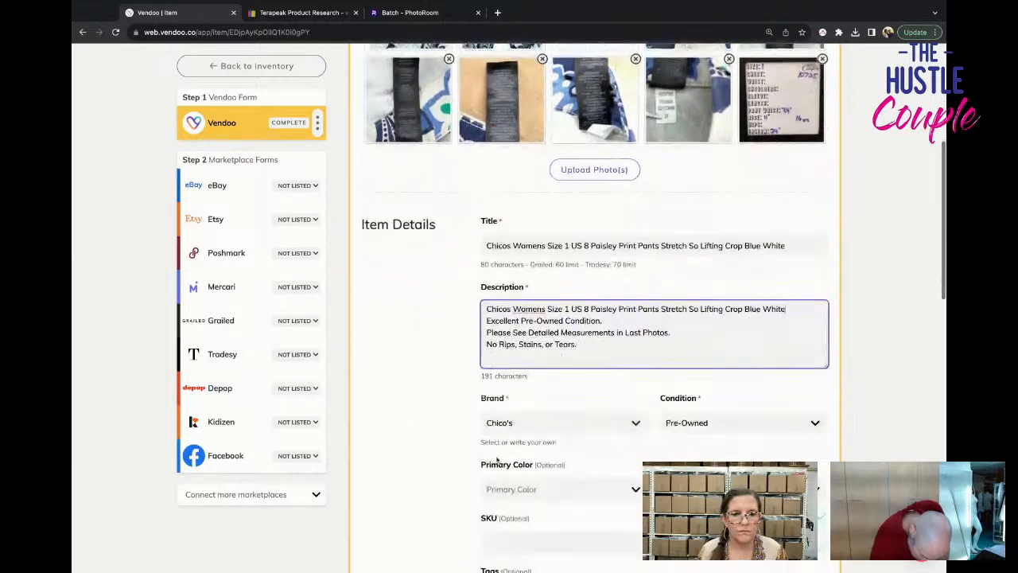
pyautogui.click(549, 491)
pyautogui.write('blue')
pyautogui.press('BackSpace')
pyautogui.press('BackSpace')
pyautogui.press('BackSpace')
pyautogui.press('BackSpace')
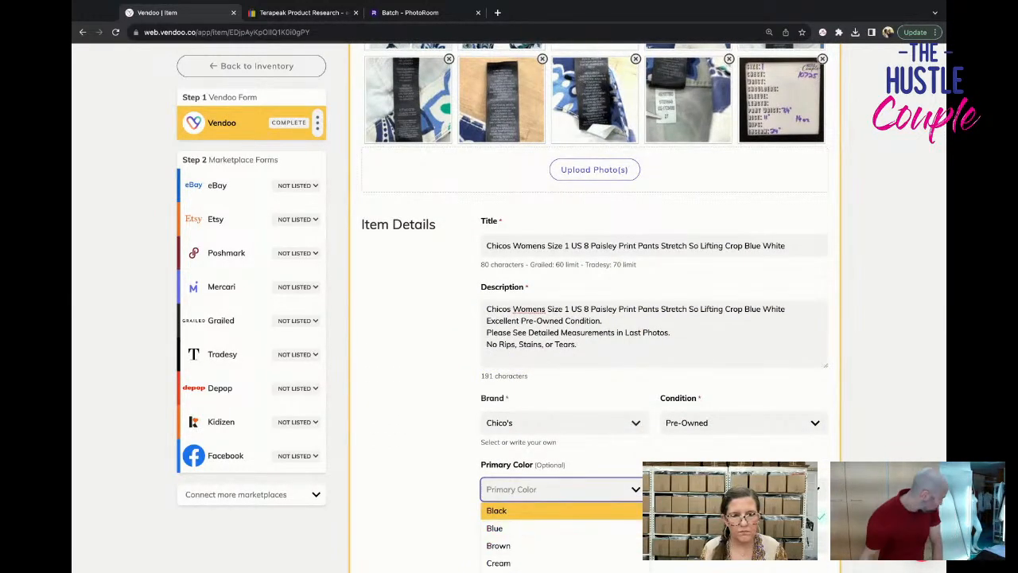
pyautogui.write('white')
pyautogui.press('Return')
# Set the pants' primary color to Multicolor and enter 10725 as the SKU.
pyautogui.click(534, 492)
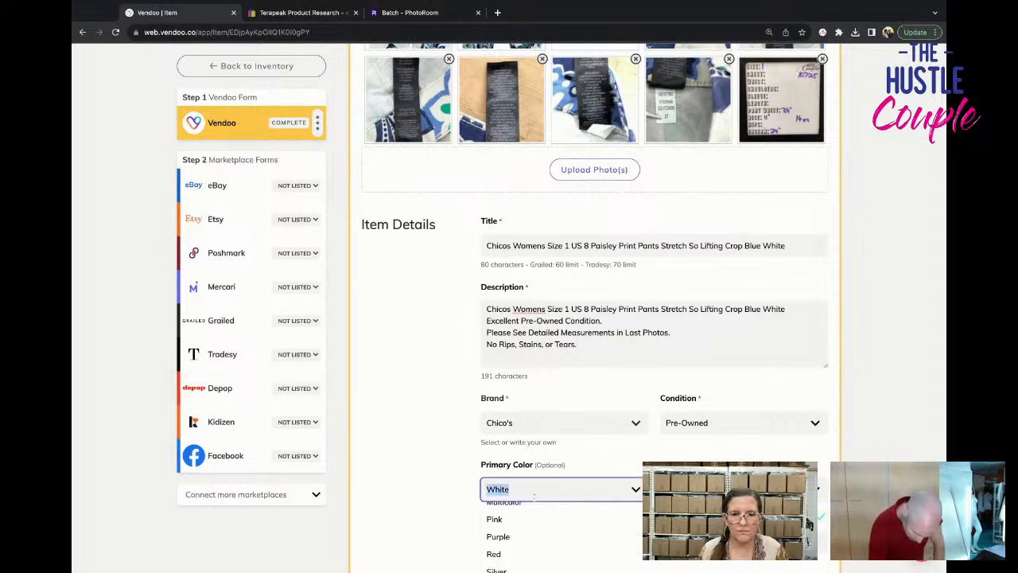
pyautogui.write('mul')
pyautogui.press('Return')
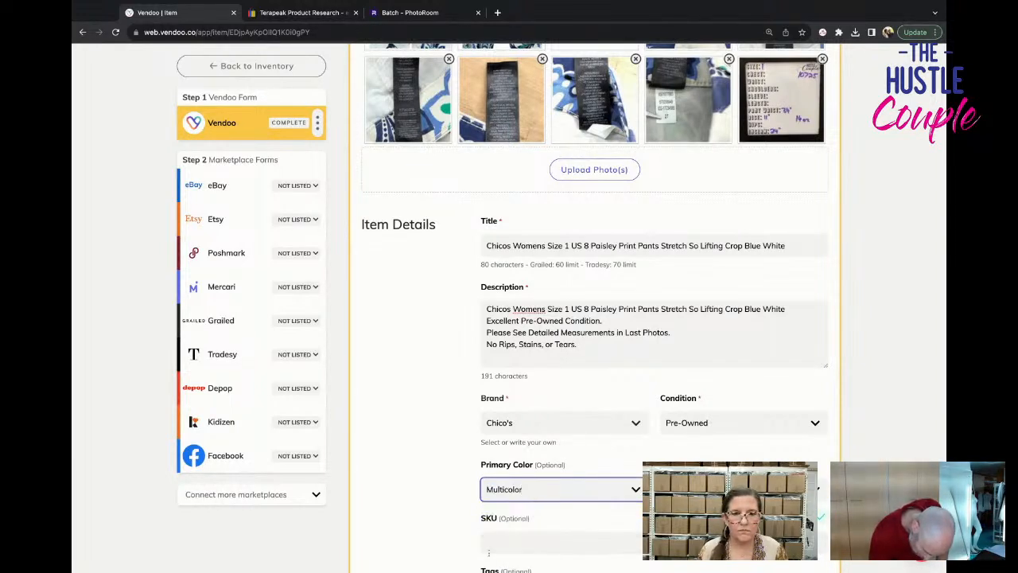
pyautogui.click(488, 543)
pyautogui.write('725')
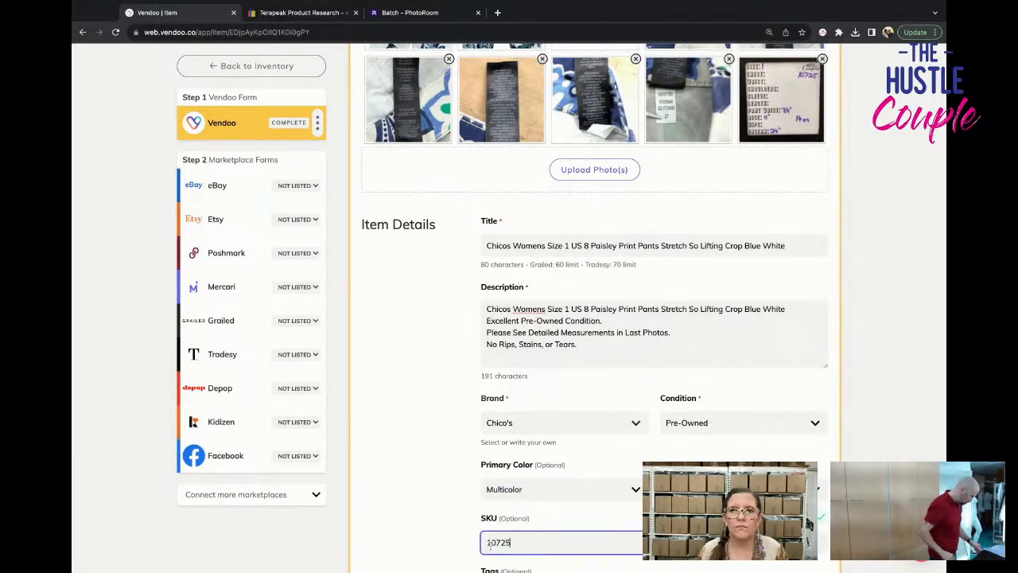
# Review the remaining package and price details of the paisley pants and save the Vendoo form.
pyautogui.scroll(-5, 489, 544)
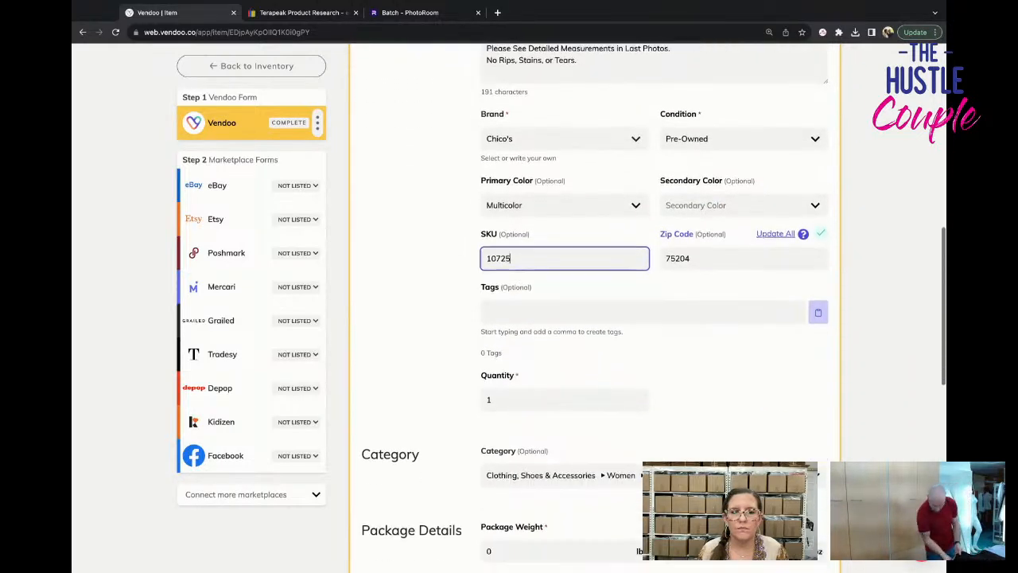
pyautogui.scroll(-5, 624, 267)
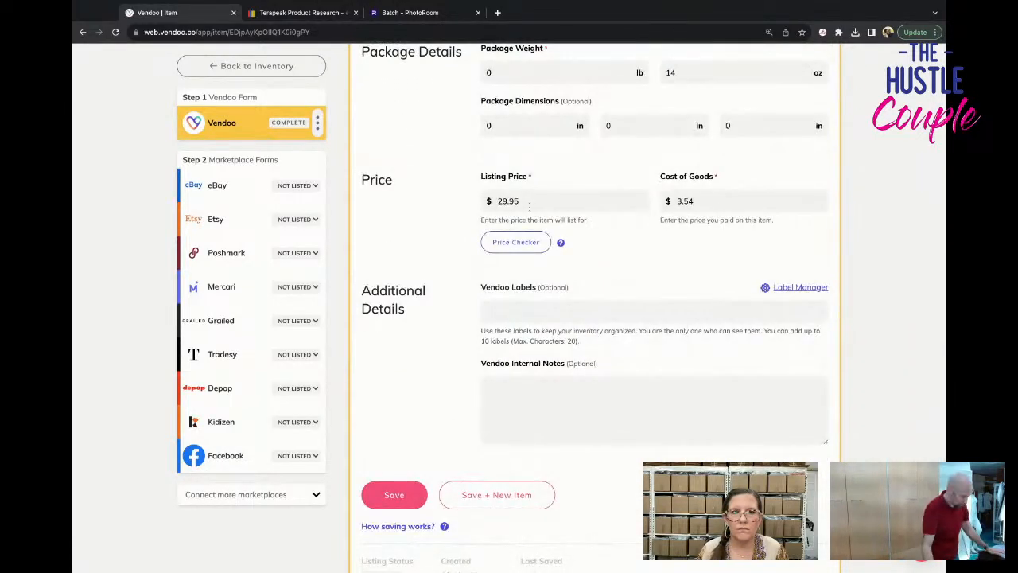
pyautogui.click(394, 494)
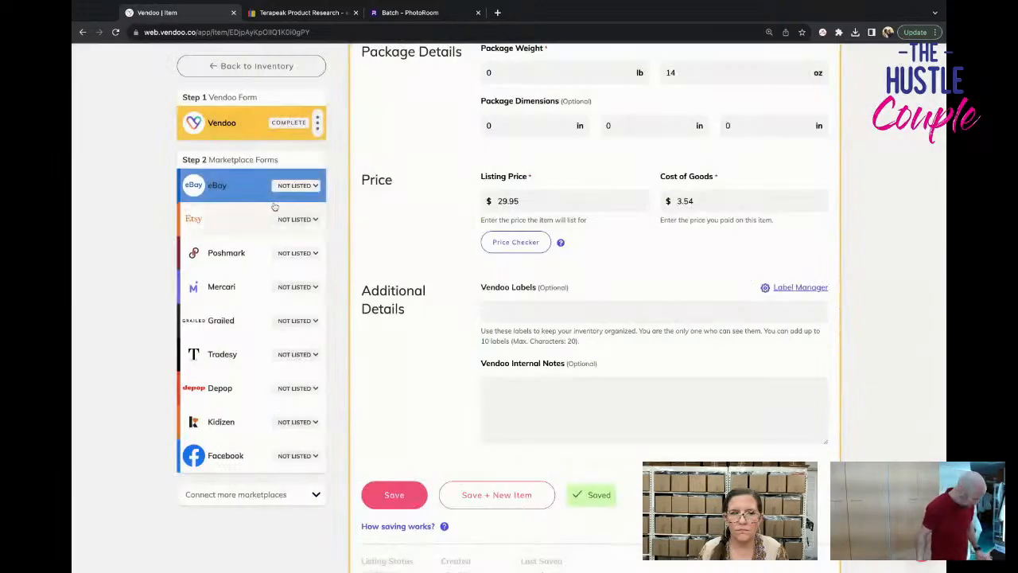
# Open the paisley pants' eBay form and set the size to 8 in the category specifics.
pyautogui.click(239, 186)
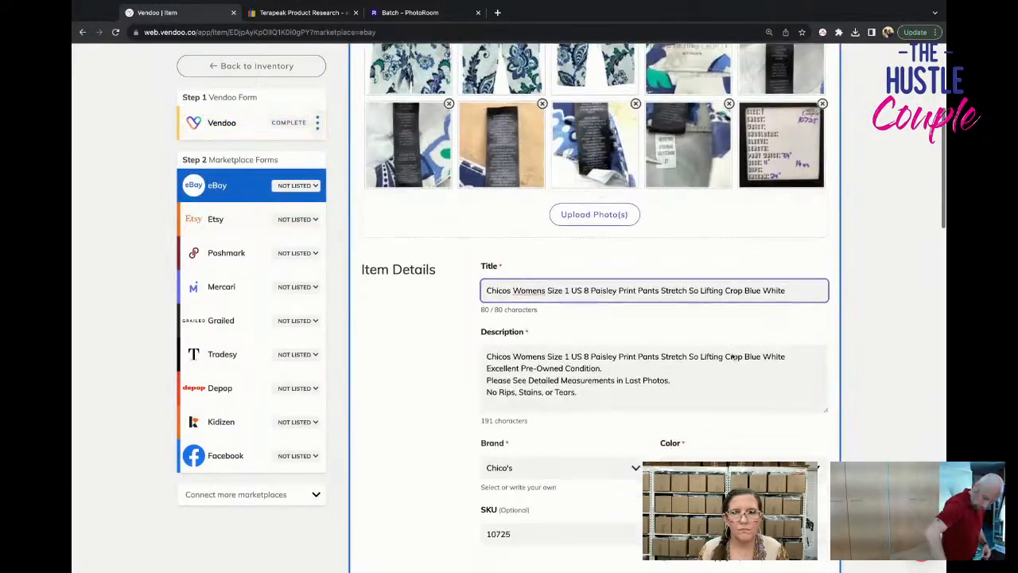
pyautogui.scroll(-1, 732, 353)
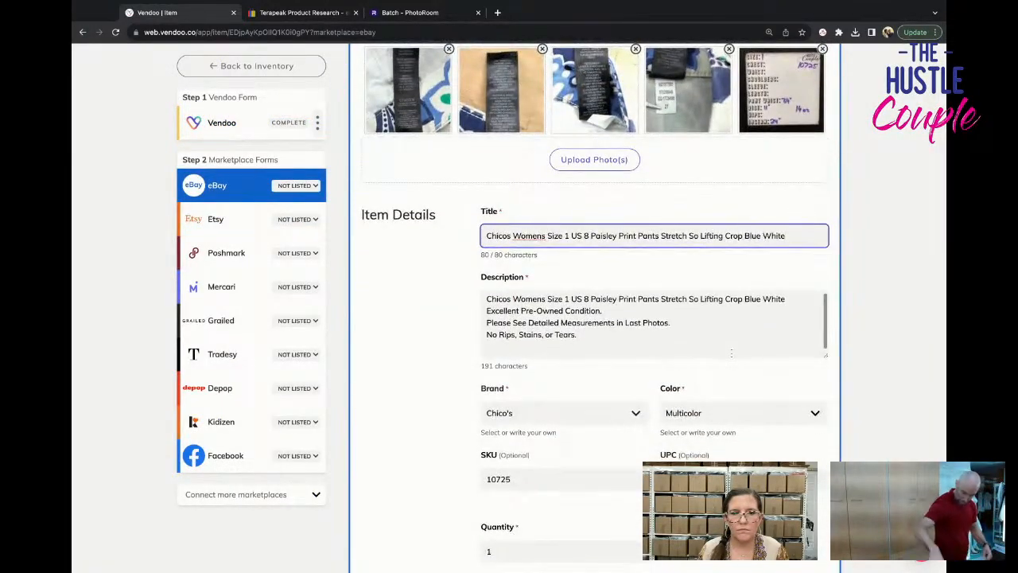
pyautogui.scroll(-5, 732, 353)
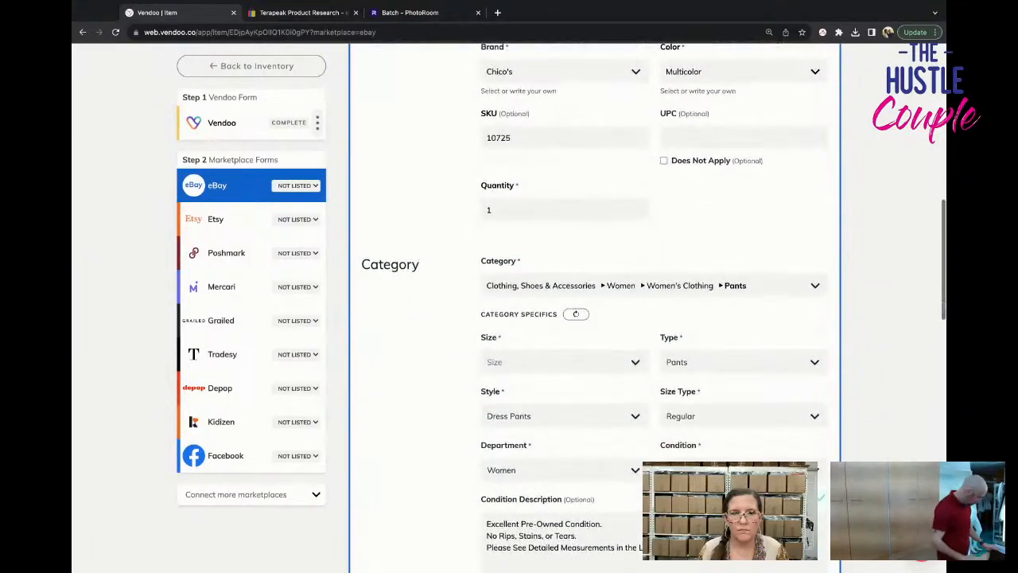
pyautogui.click(588, 363)
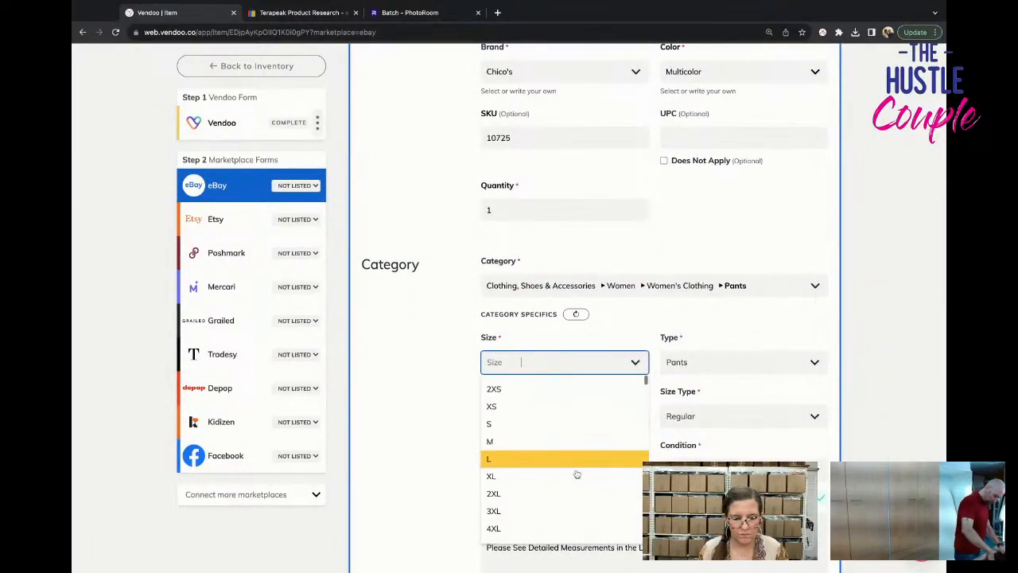
pyautogui.scroll(-3, 577, 473)
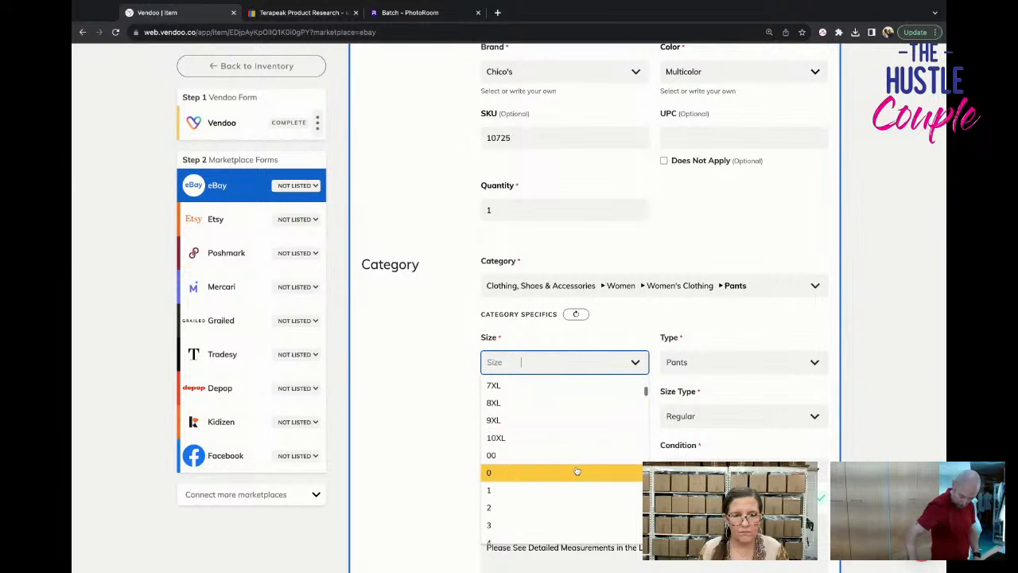
pyautogui.scroll(-2, 578, 463)
pyautogui.click(568, 484)
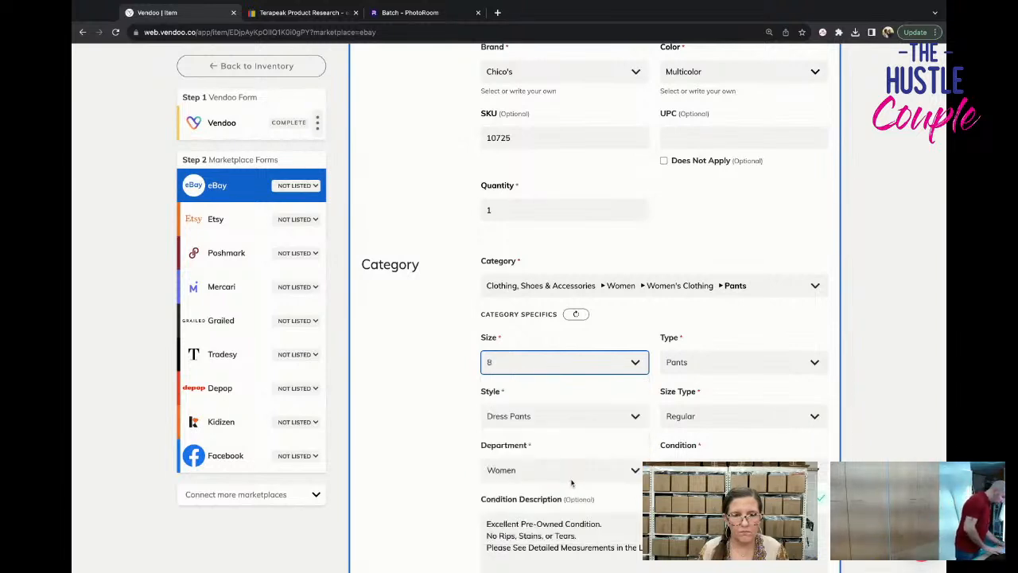
# Show the optional category fields of the eBay form.
pyautogui.scroll(-2, 570, 481)
pyautogui.scroll(-4, 571, 479)
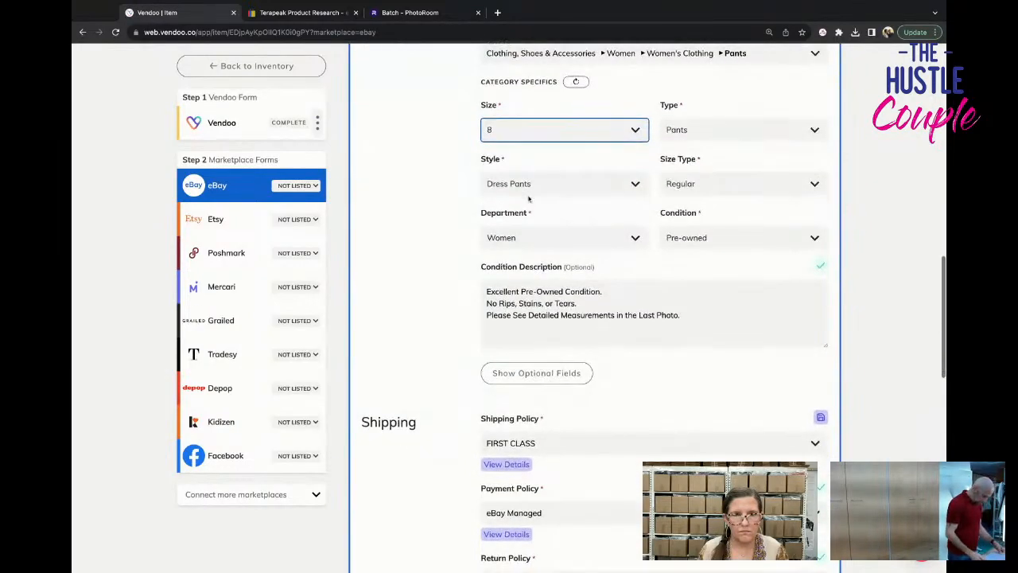
pyautogui.click(536, 372)
pyautogui.scroll(-2, 596, 398)
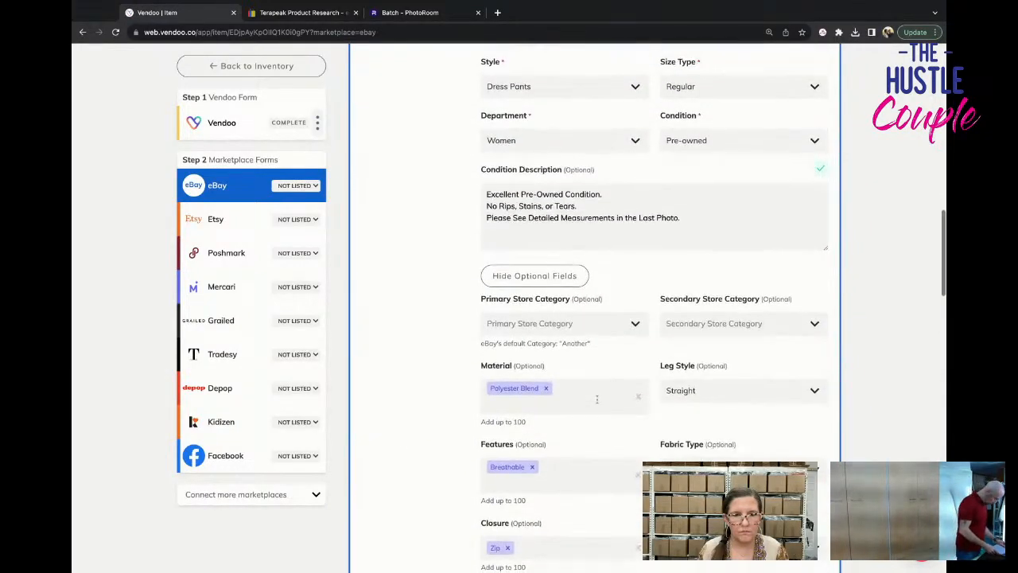
# Enlarge the first black care tag photo to check the fabric content, and close it again.
pyautogui.scroll(15, 596, 399)
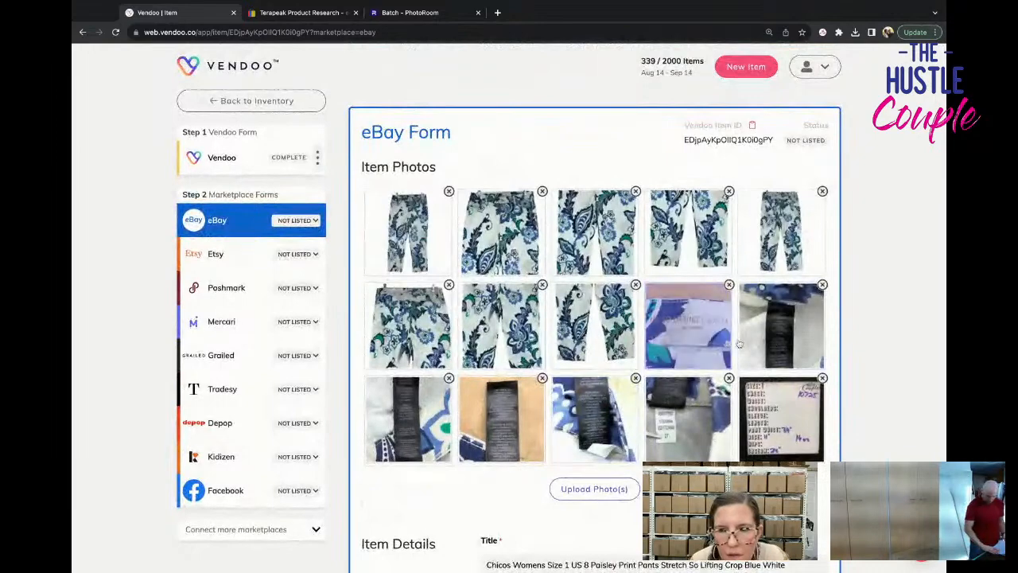
pyautogui.click(759, 333)
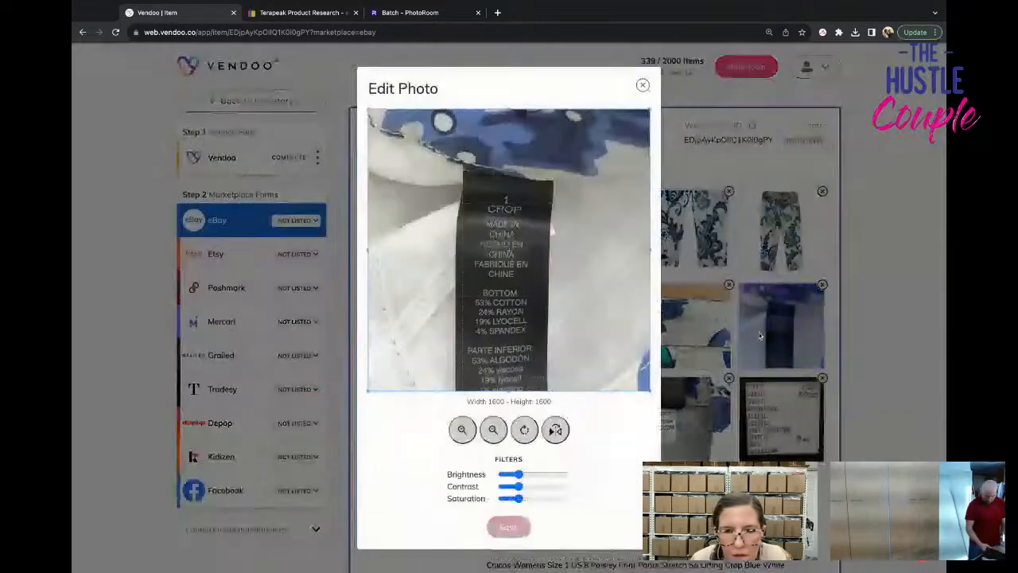
pyautogui.click(643, 85)
# Replace the eBay material with Cotton Blend.
pyautogui.scroll(-12, 570, 427)
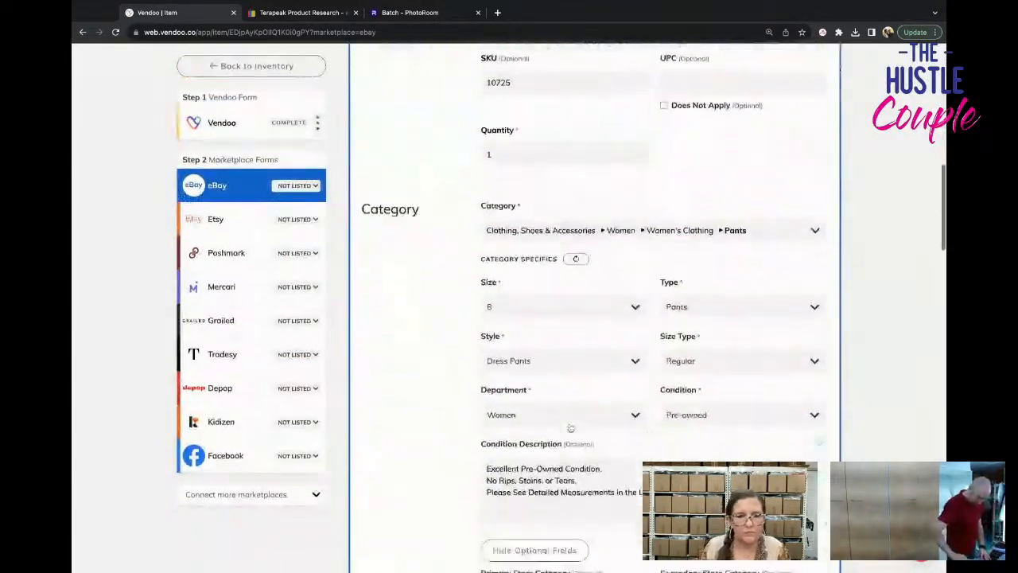
pyautogui.scroll(-3, 570, 427)
pyautogui.click(547, 283)
pyautogui.write('c')
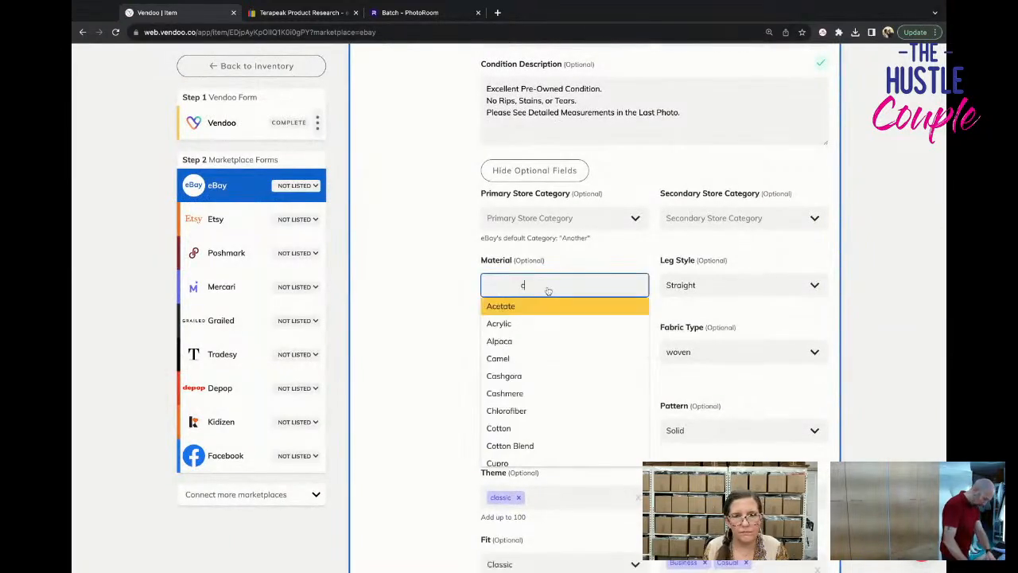
pyautogui.write('otton belnd')
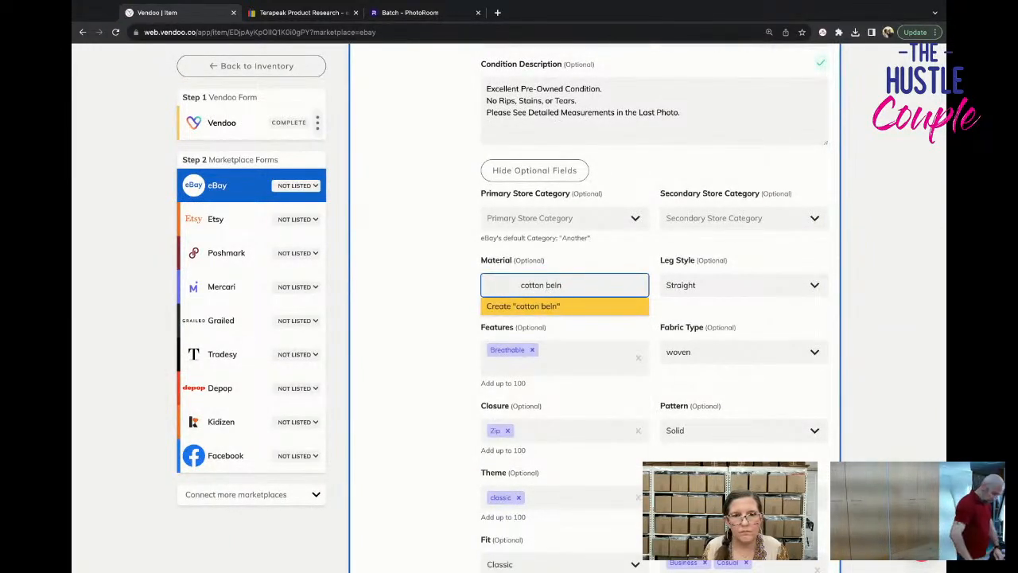
pyautogui.press('Return')
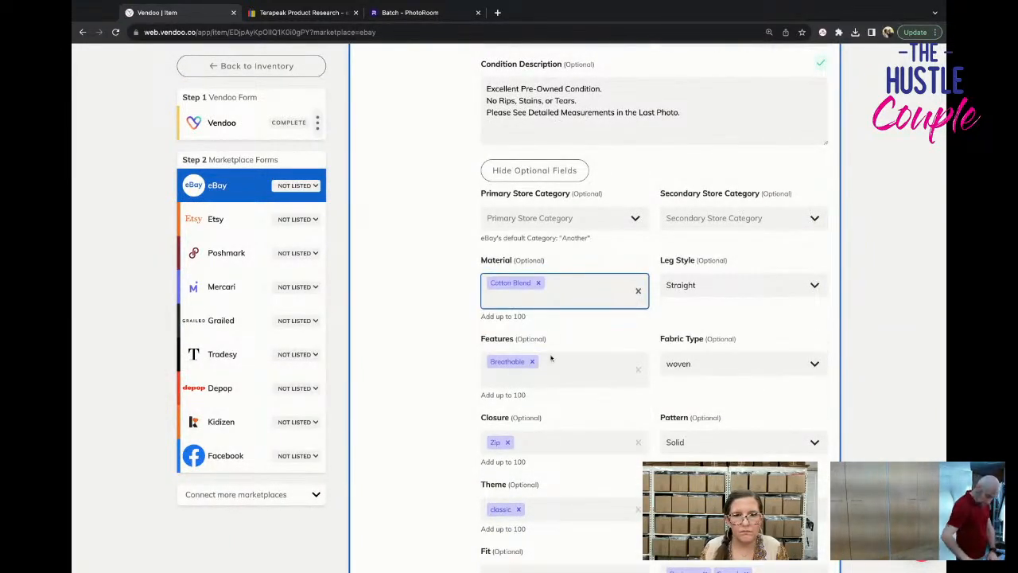
# Change the pattern to Paisley in the eBay form's optional category fields.
pyautogui.scroll(-2, 551, 358)
pyautogui.click(687, 337)
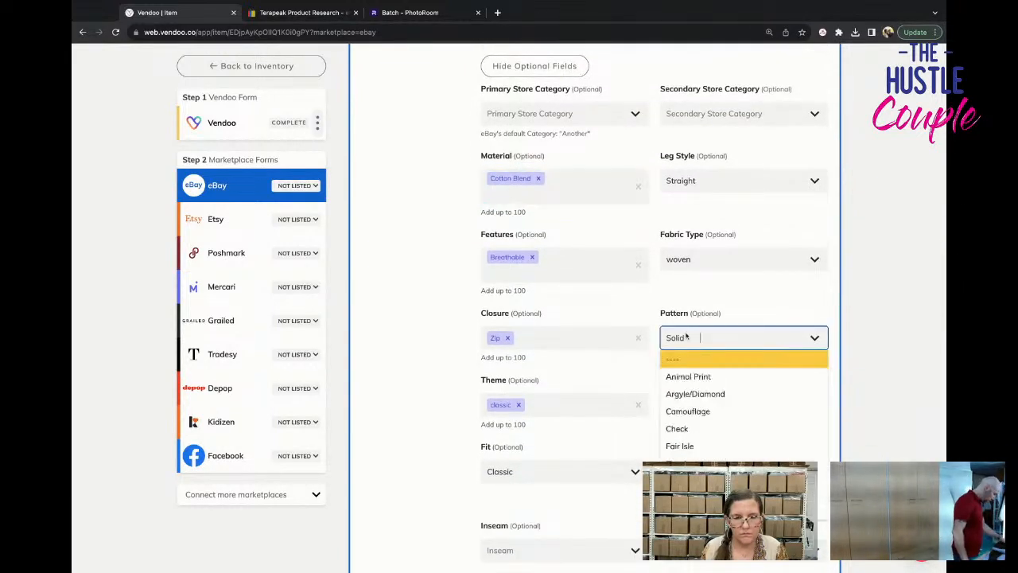
pyautogui.write(']')
pyautogui.press('BackSpace')
pyautogui.write('paisley')
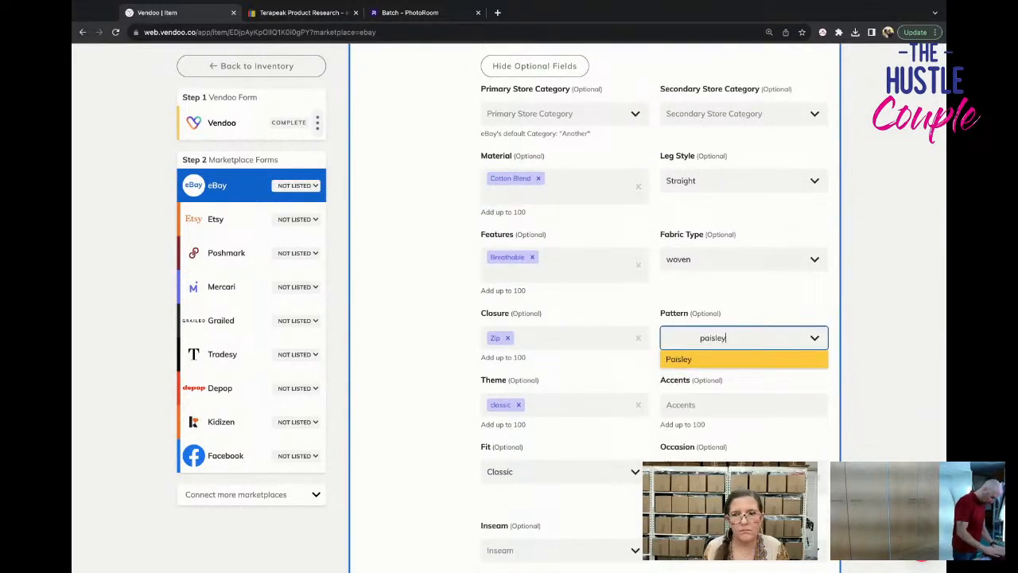
pyautogui.press('Return')
pyautogui.scroll(-3, 635, 424)
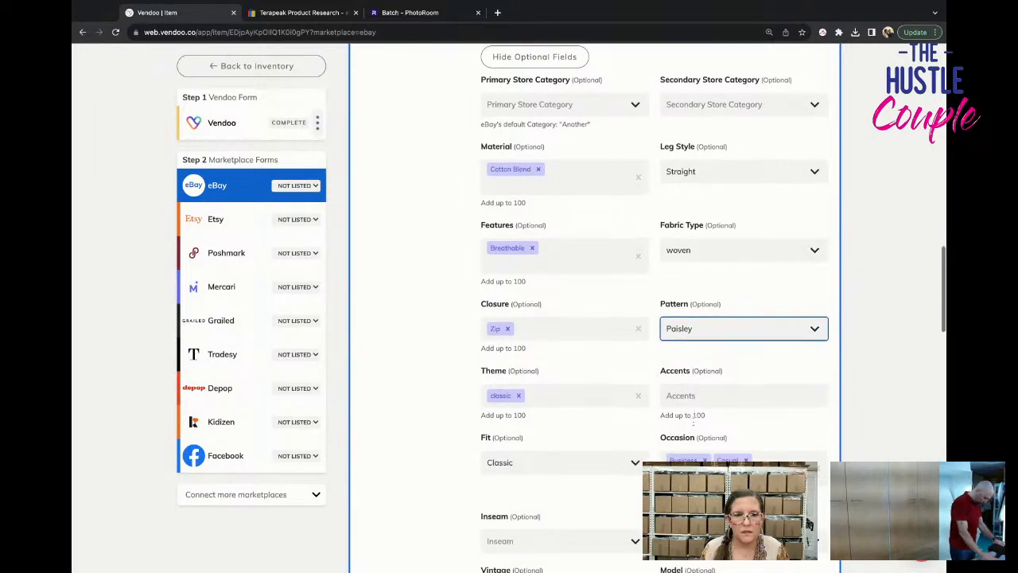
# Check the measurement photo and set the eBay inseam to 24 in and the waist size to 34 in.
pyautogui.scroll(6, 596, 409)
pyautogui.scroll(10, 595, 409)
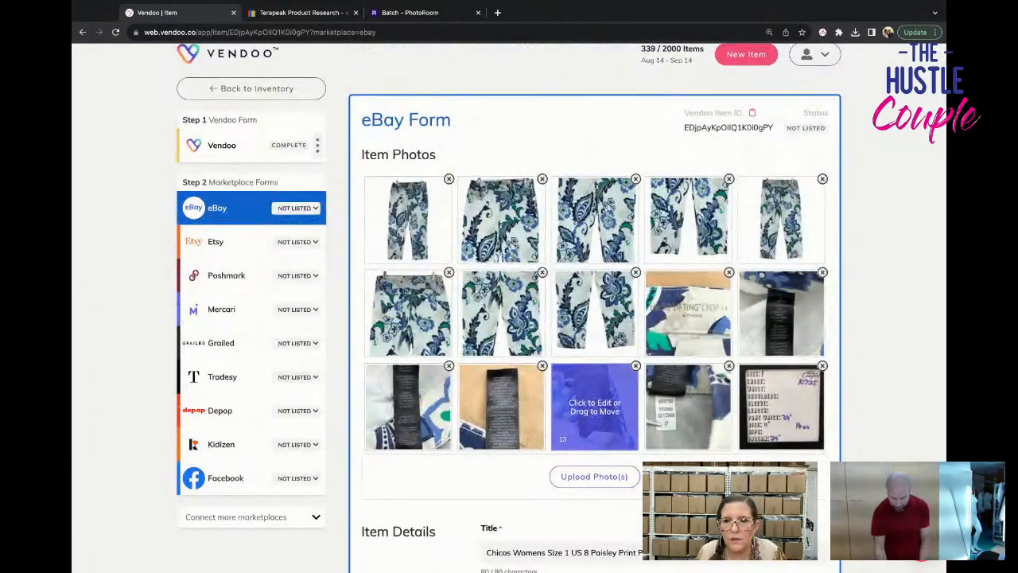
pyautogui.scroll(-20, 591, 412)
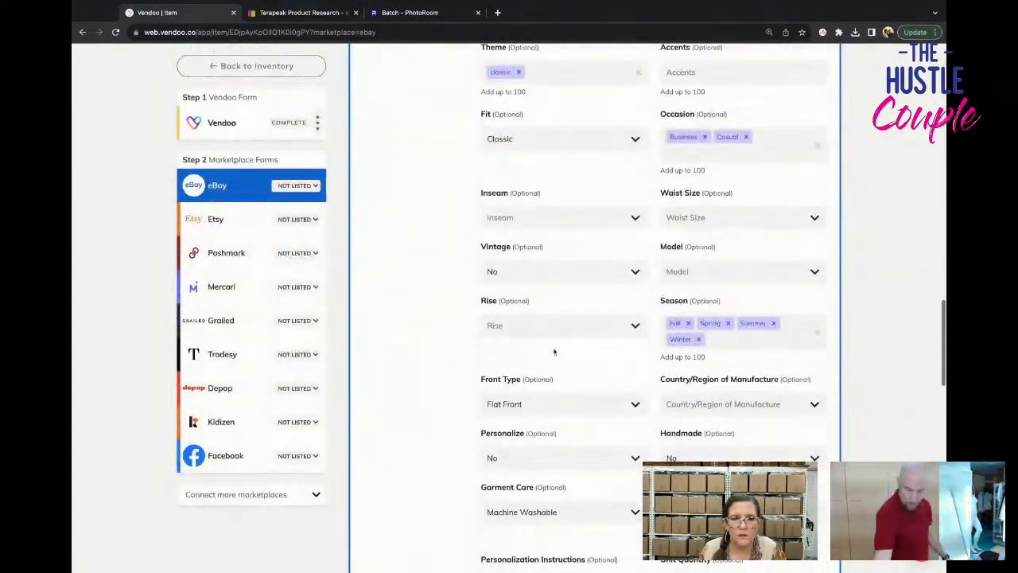
pyautogui.click(568, 223)
pyautogui.scroll(-2, 553, 361)
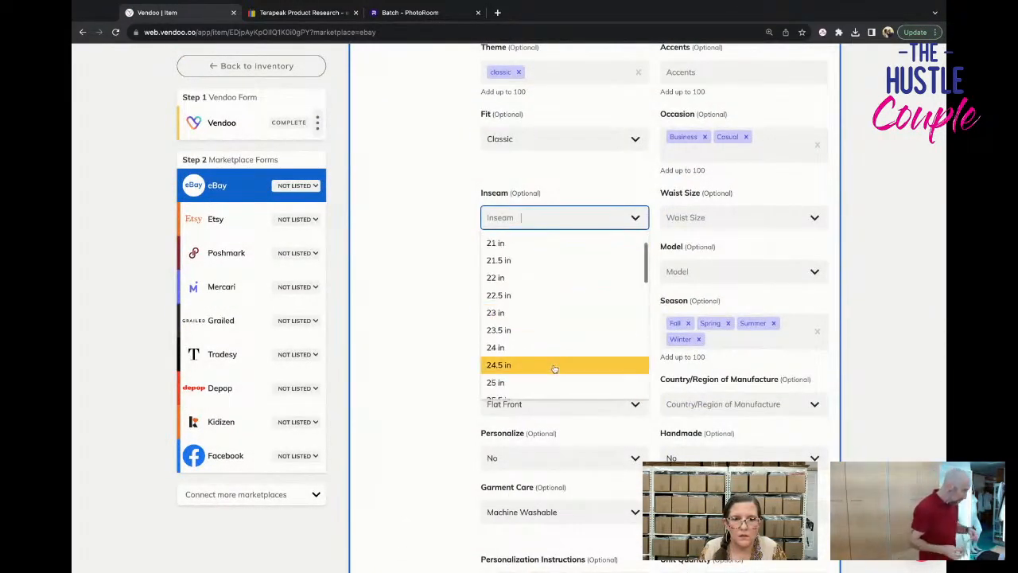
pyautogui.click(554, 363)
pyautogui.click(684, 222)
pyautogui.scroll(-3, 686, 350)
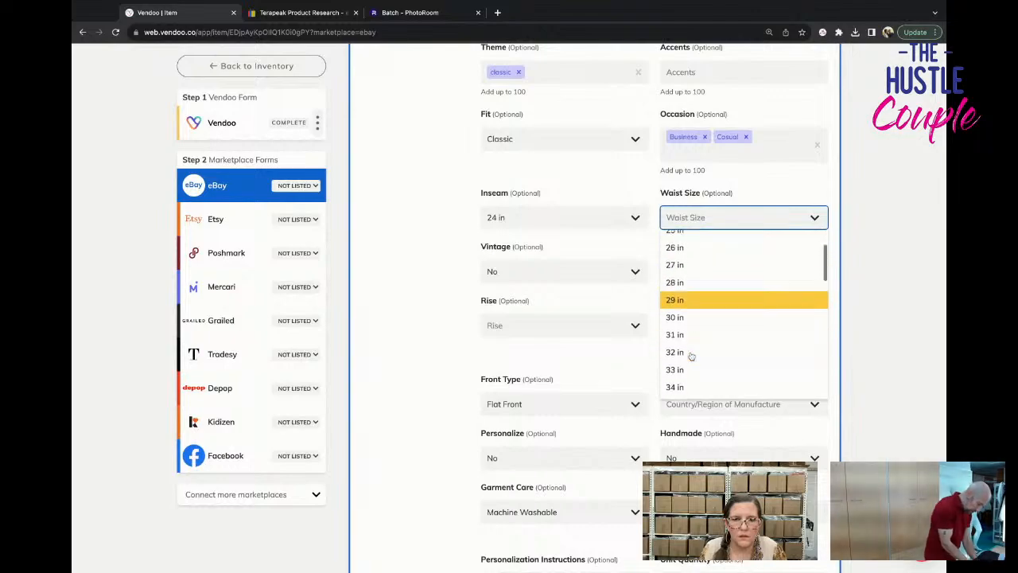
pyautogui.click(686, 365)
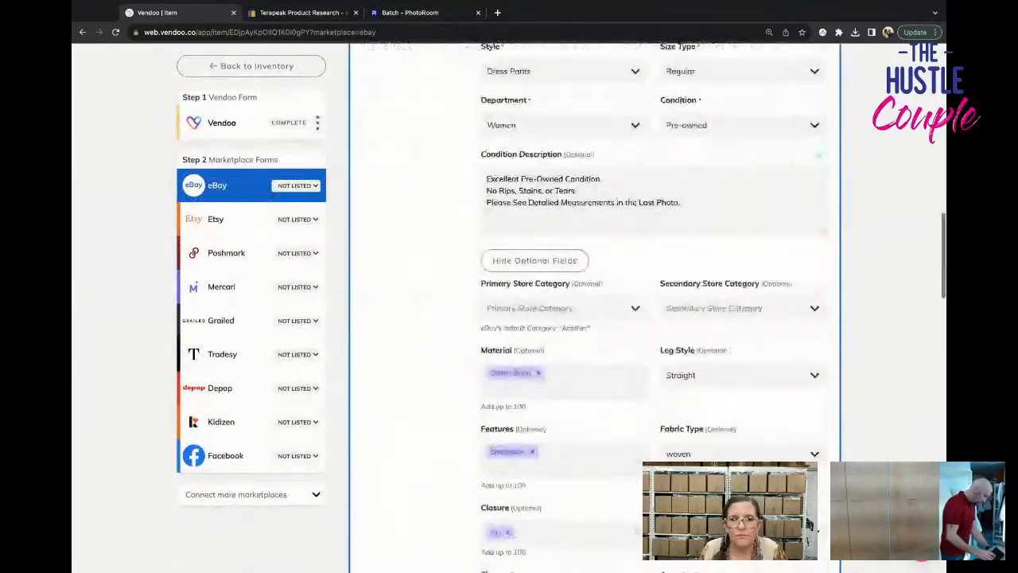
# Set the eBay rise to High (Greater than 10.5 in).
pyautogui.scroll(-2, 585, 350)
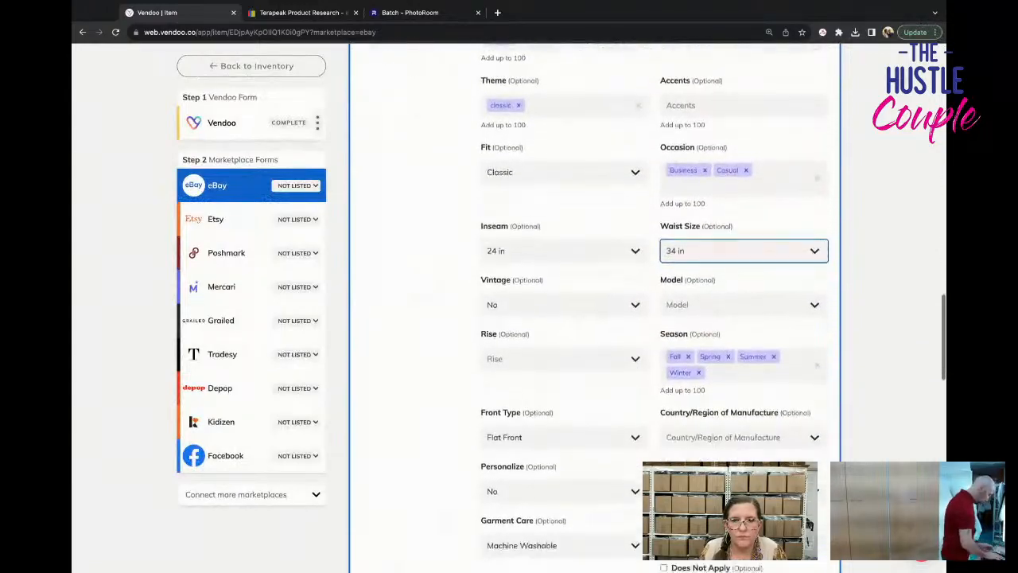
pyautogui.click(586, 353)
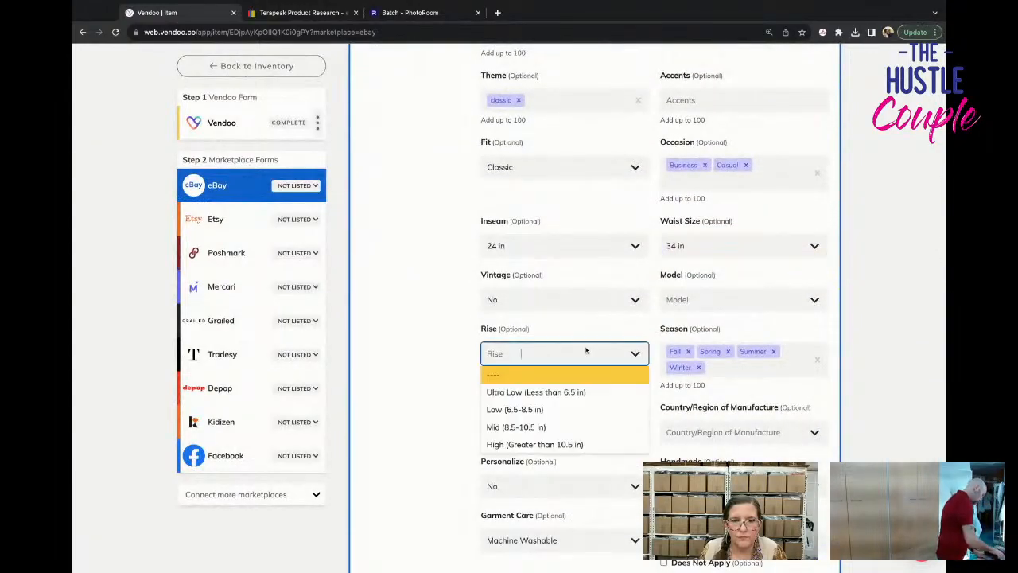
pyautogui.click(582, 446)
# Set the eBay shipping policy to PRIORITY and list the paisley pants on eBay.
pyautogui.scroll(-5, 586, 436)
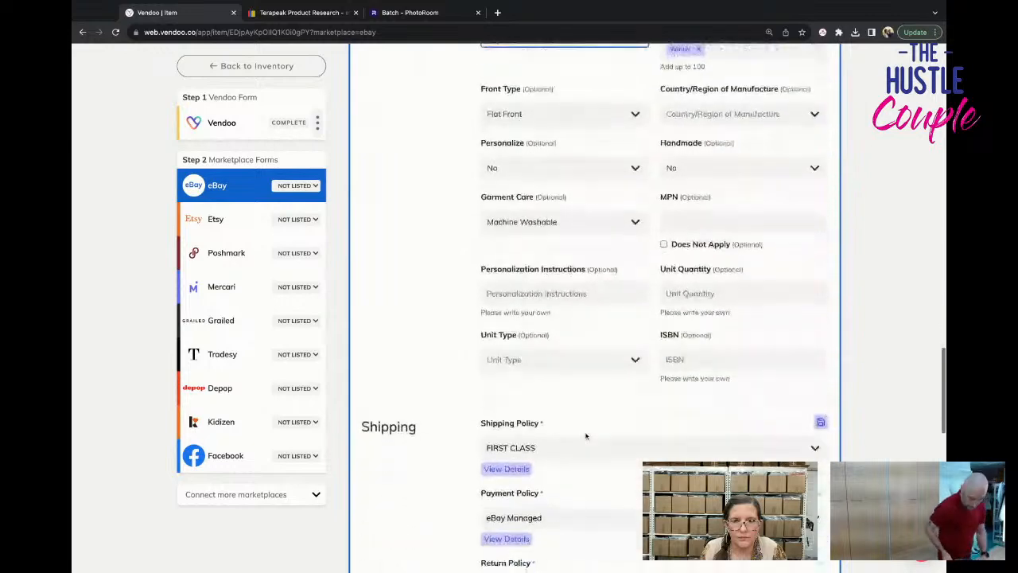
pyautogui.scroll(-3, 586, 435)
pyautogui.click(557, 275)
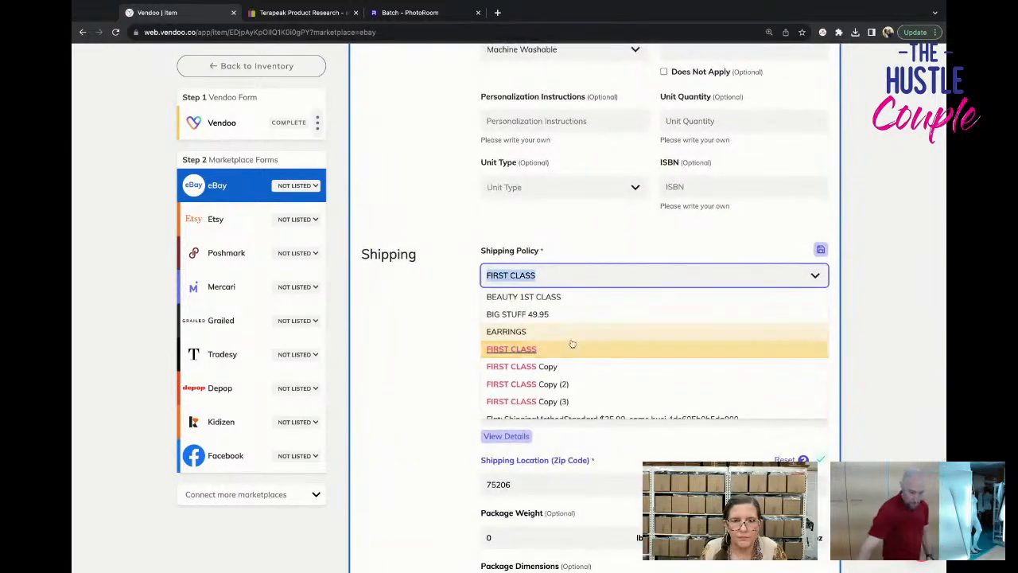
pyautogui.scroll(-4, 571, 343)
pyautogui.click(564, 375)
pyautogui.scroll(-3, 563, 380)
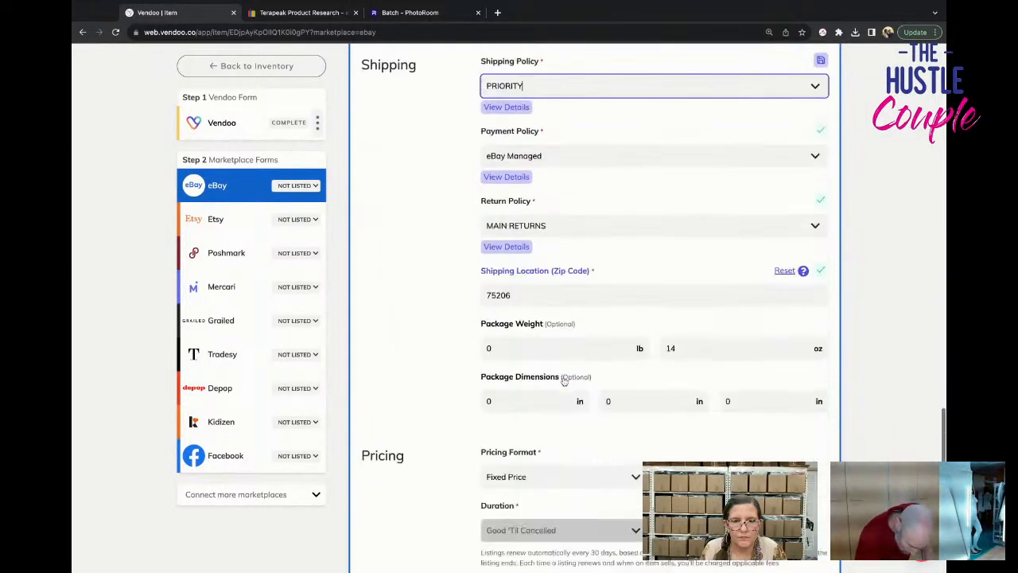
pyautogui.scroll(-7, 563, 380)
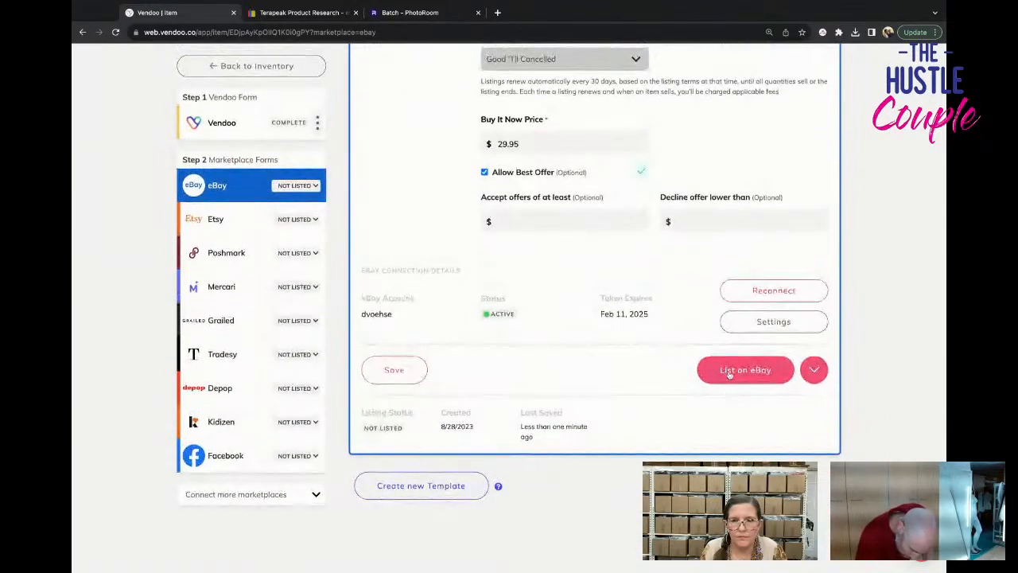
pyautogui.click(729, 370)
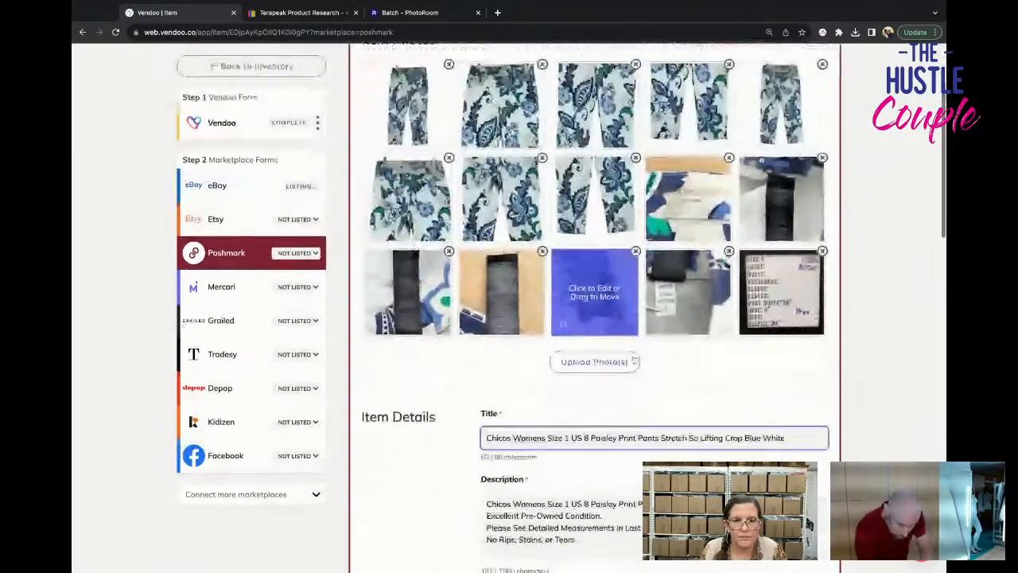
# In the pants' Poshmark form, set the primary color to White and the secondary color to Blue.
pyautogui.scroll(-5, 634, 360)
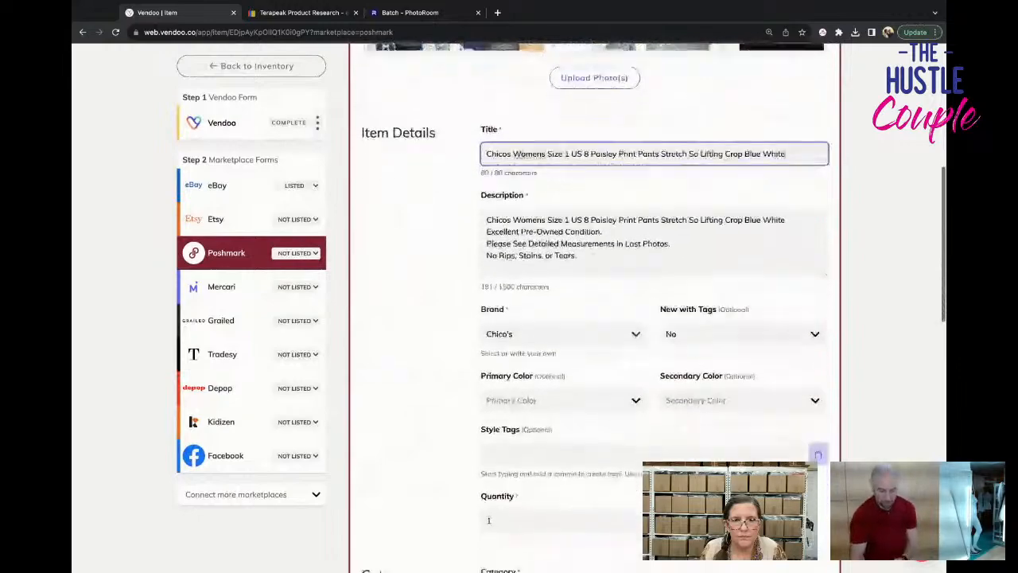
pyautogui.scroll(-4, 488, 520)
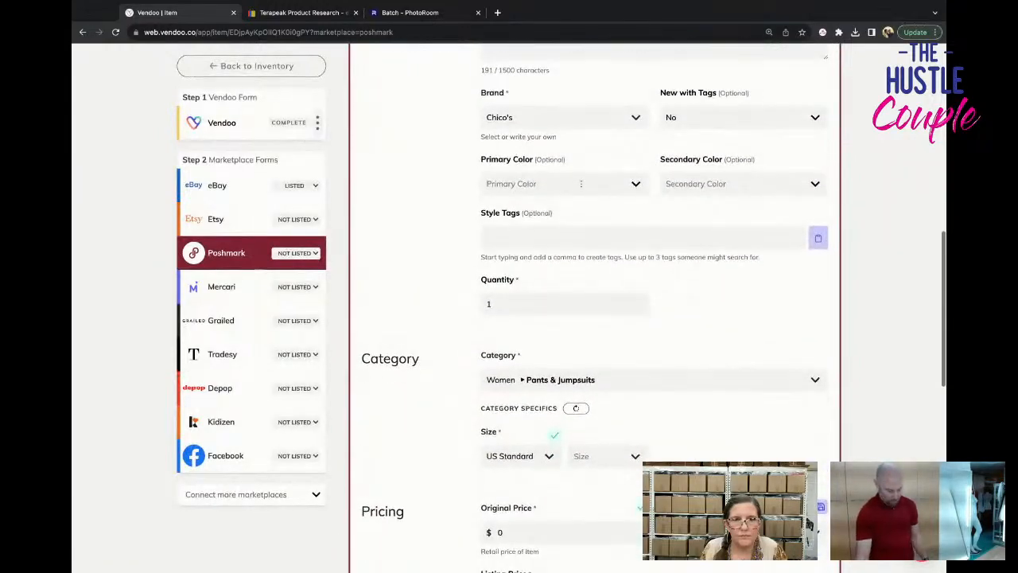
pyautogui.click(581, 184)
pyautogui.write('n')
pyautogui.press('BackSpace')
pyautogui.write('White')
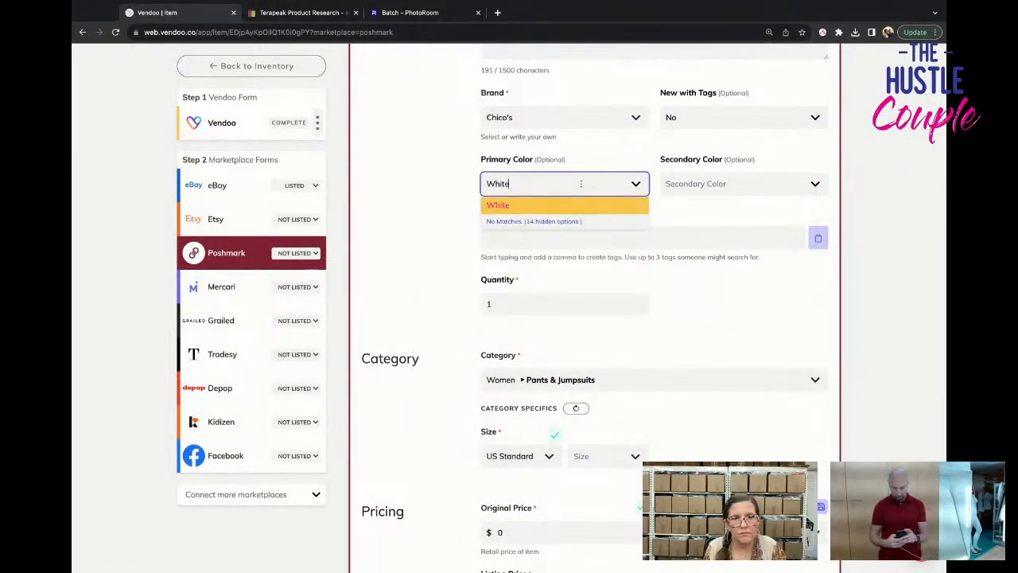
pyautogui.press('Tab')
pyautogui.write('Blue')
pyautogui.click(668, 210)
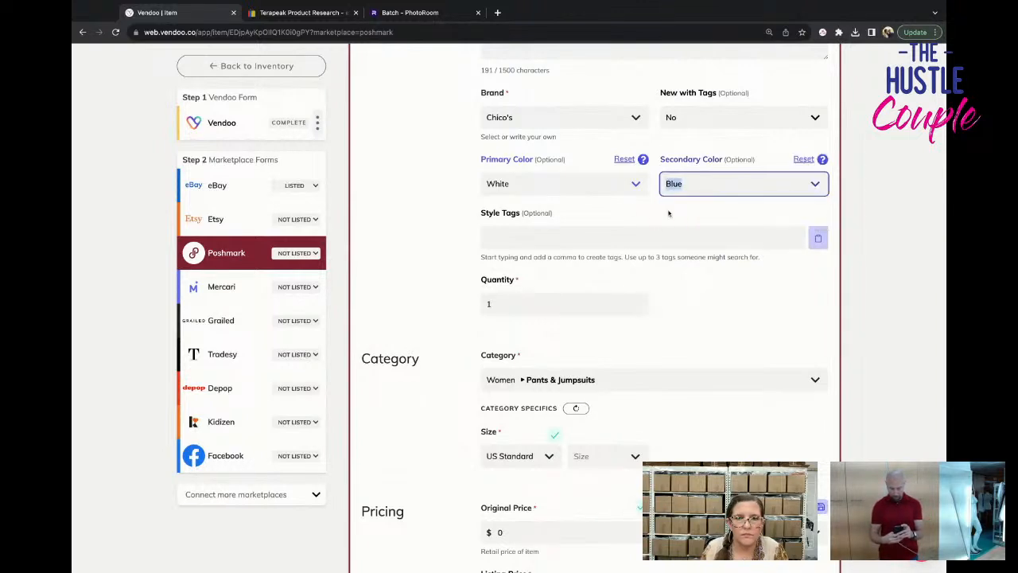
# Set the US Standard size to 8 in the Poshmark category specifics.
pyautogui.click(604, 456)
pyautogui.scroll(-4, 609, 481)
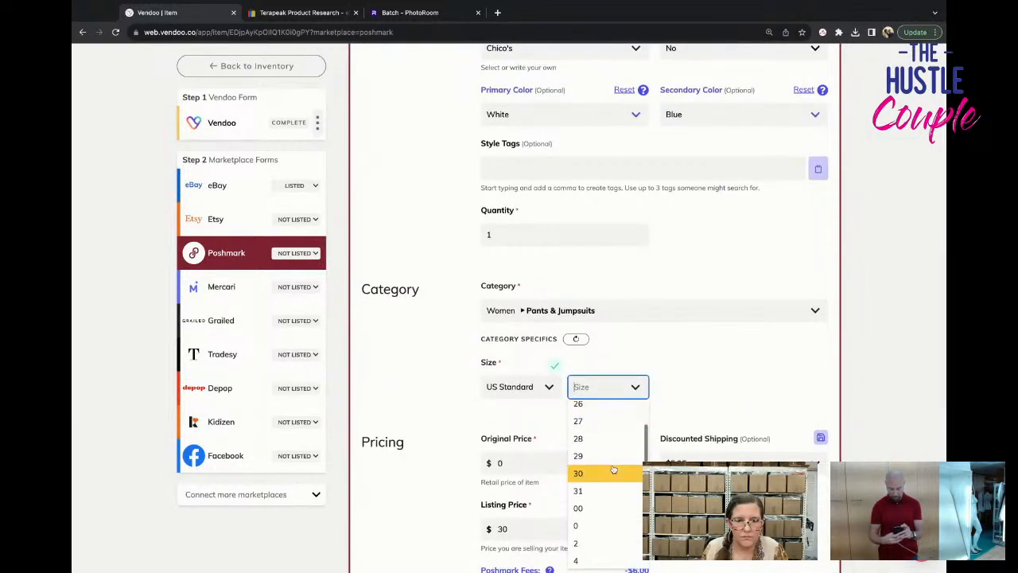
pyautogui.click(610, 479)
# Choose the discounted shipping option in the Poshmark pricing section and list the pants on Poshmark.
pyautogui.scroll(-3, 610, 473)
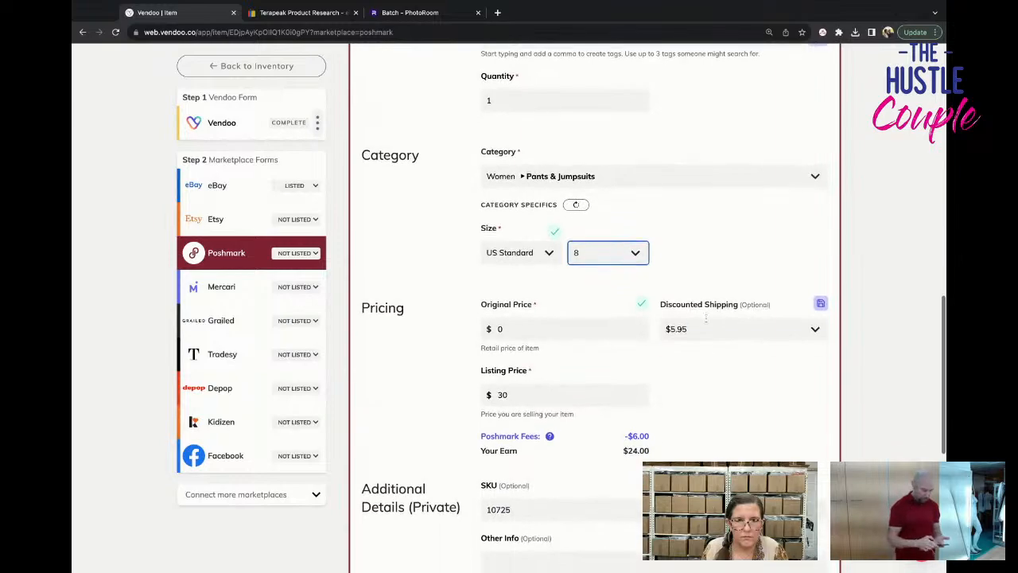
pyautogui.click(706, 329)
pyautogui.click(709, 357)
pyautogui.scroll(-5, 709, 356)
pyautogui.click(716, 368)
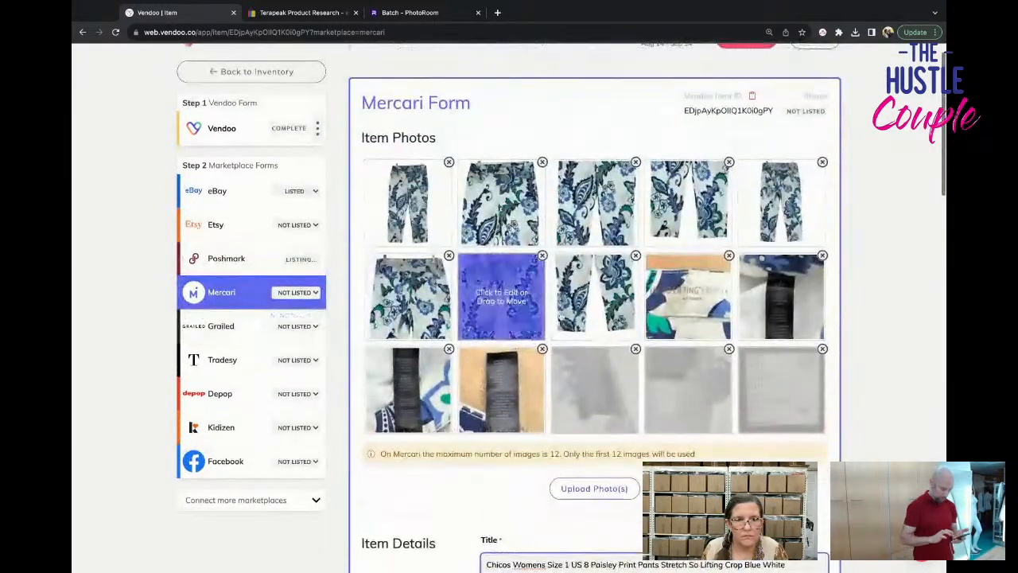
# Remove three extra pants photos from the Mercari form to meet its 12-image maximum.
pyautogui.click(636, 256)
pyautogui.click(634, 259)
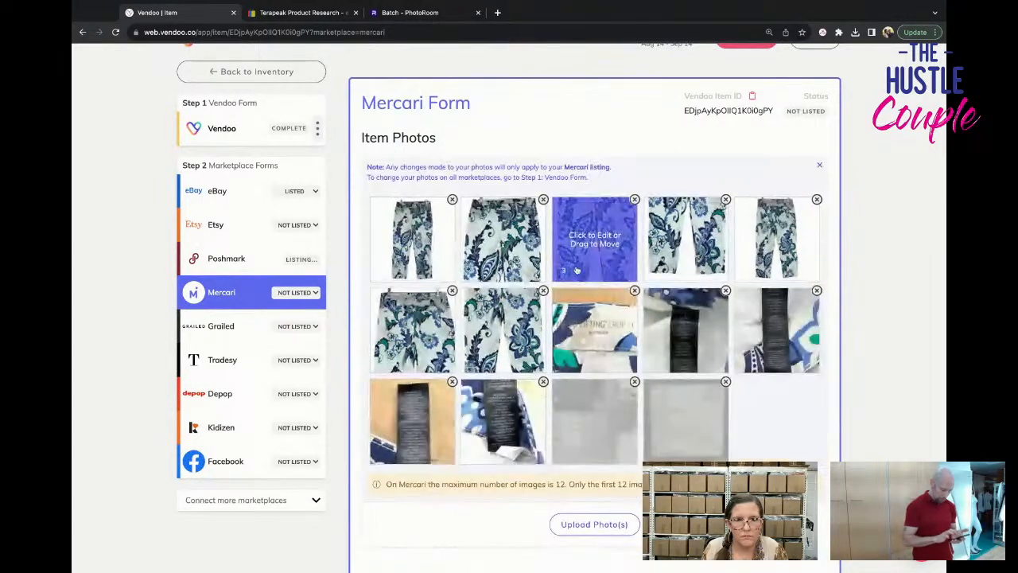
pyautogui.click(543, 291)
pyautogui.click(542, 293)
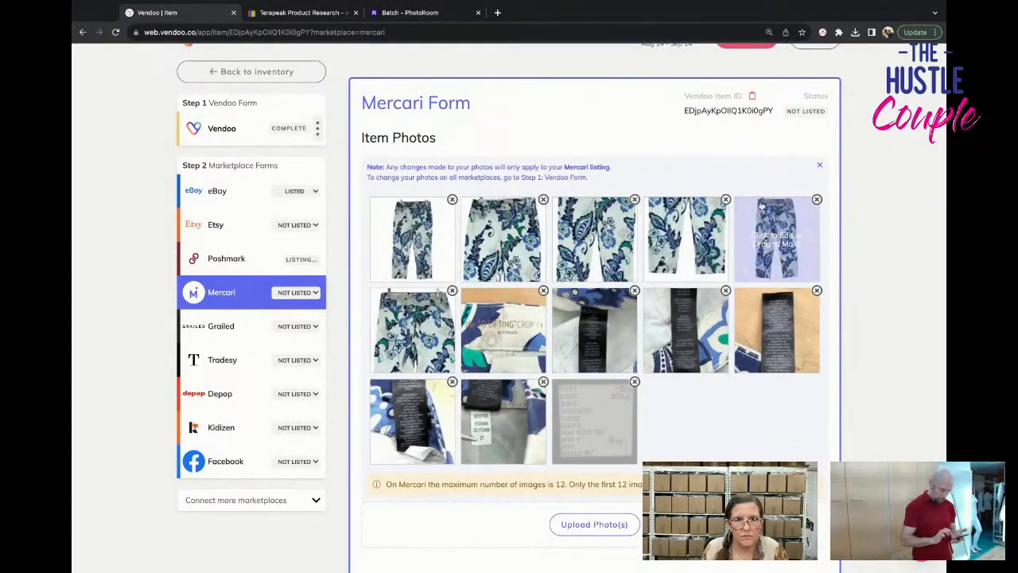
pyautogui.click(726, 200)
pyautogui.click(724, 209)
# Set the Mercari size to M (8-10) and list the pants on Mercari.
pyautogui.scroll(-10, 724, 280)
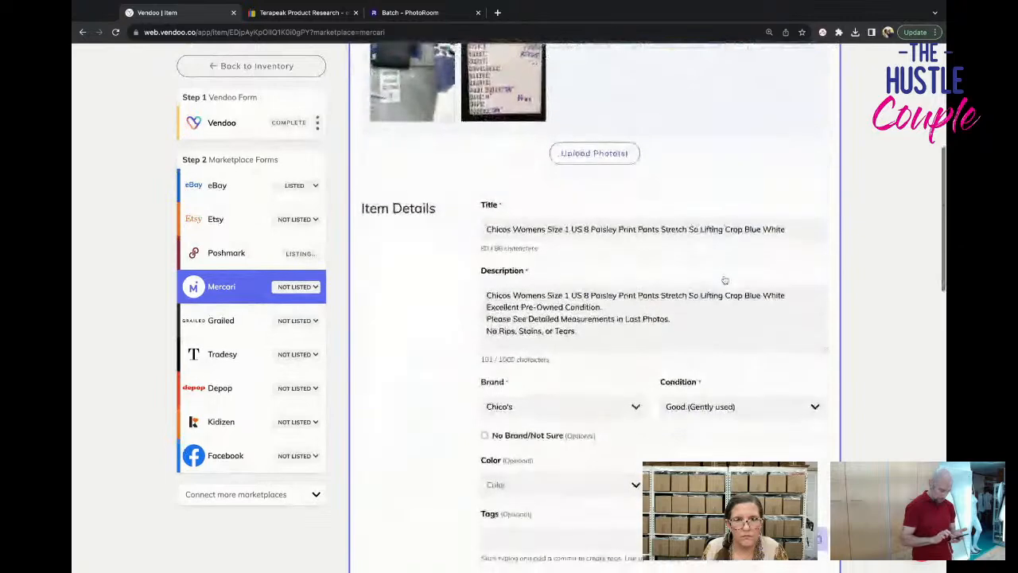
pyautogui.scroll(-3, 725, 279)
pyautogui.click(556, 276)
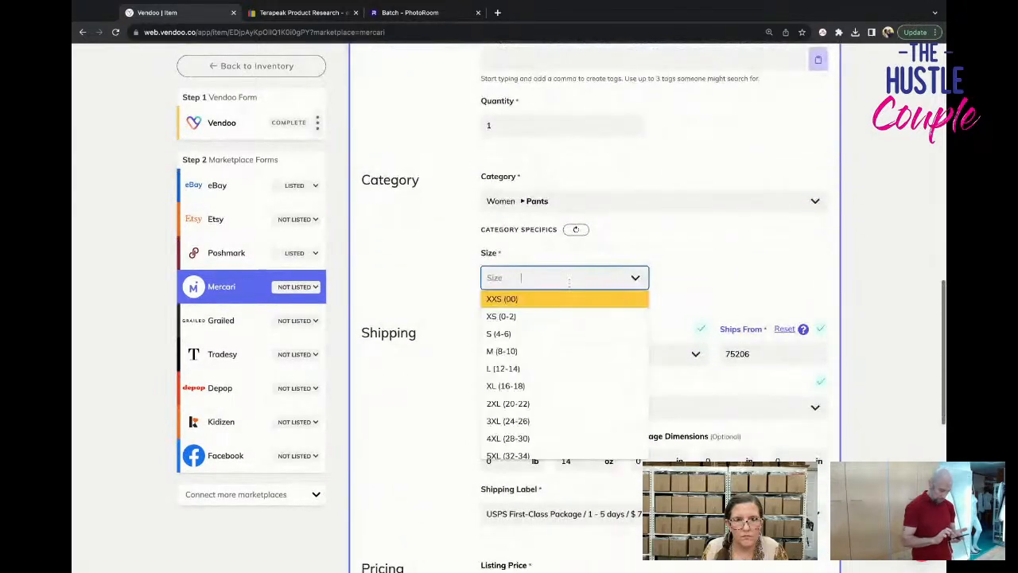
pyautogui.click(580, 350)
pyautogui.scroll(-3, 592, 342)
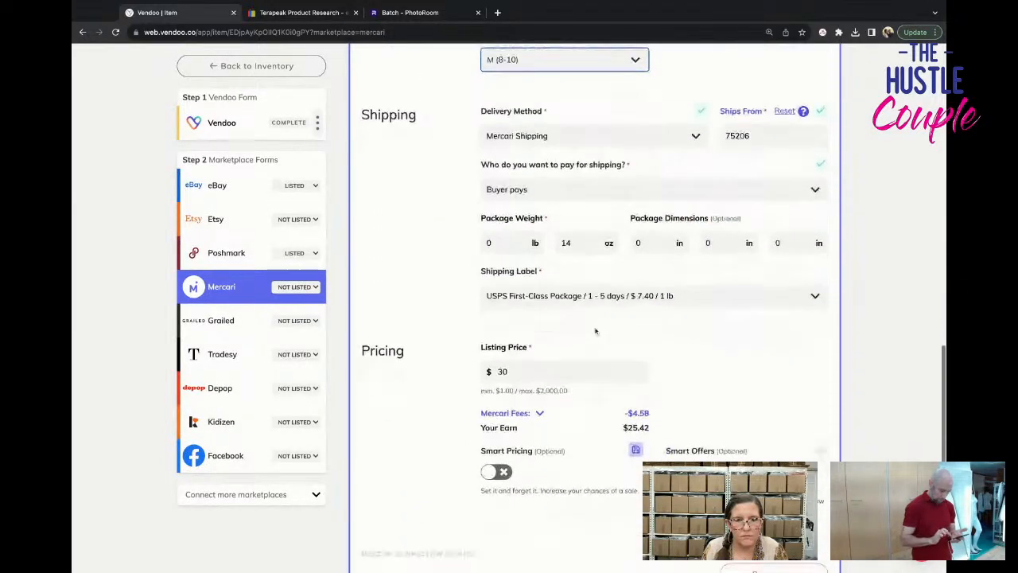
pyautogui.scroll(-3, 606, 400)
pyautogui.click(716, 387)
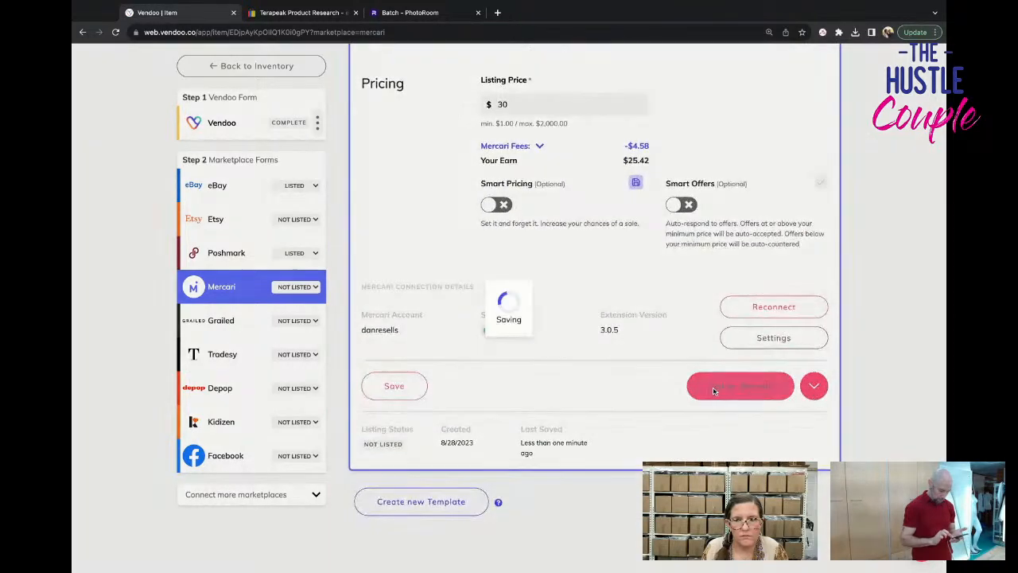
# Open the red Chicos top draft from the inventory and title it "Chicos Womens Size 3 US XL Button Front Top Red Faux Suede".
pyautogui.click(238, 66)
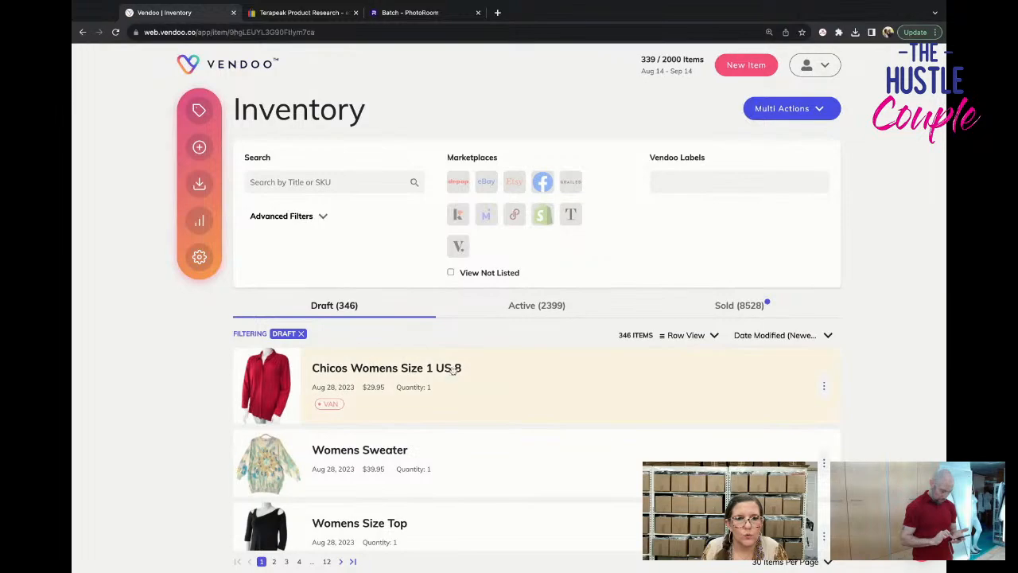
pyautogui.click(448, 367)
pyautogui.scroll(-5, 509, 335)
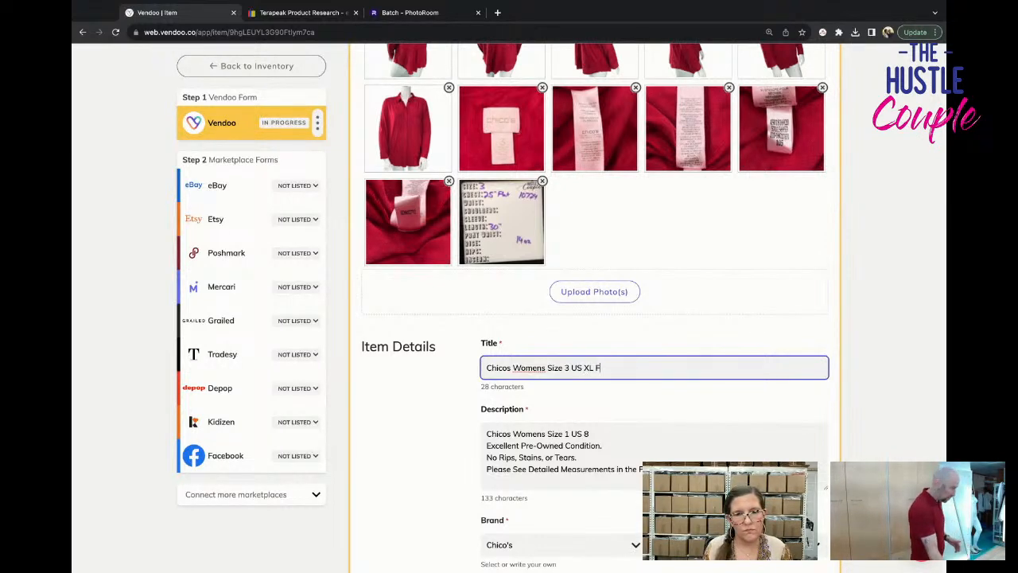
pyautogui.write('aux Suede')
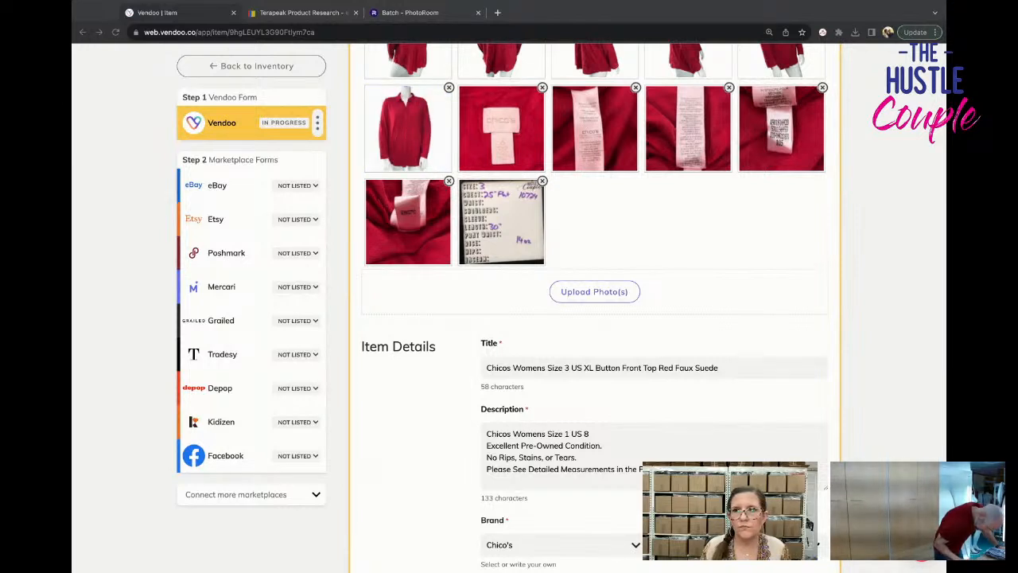
pyautogui.scroll(-1, 594, 310)
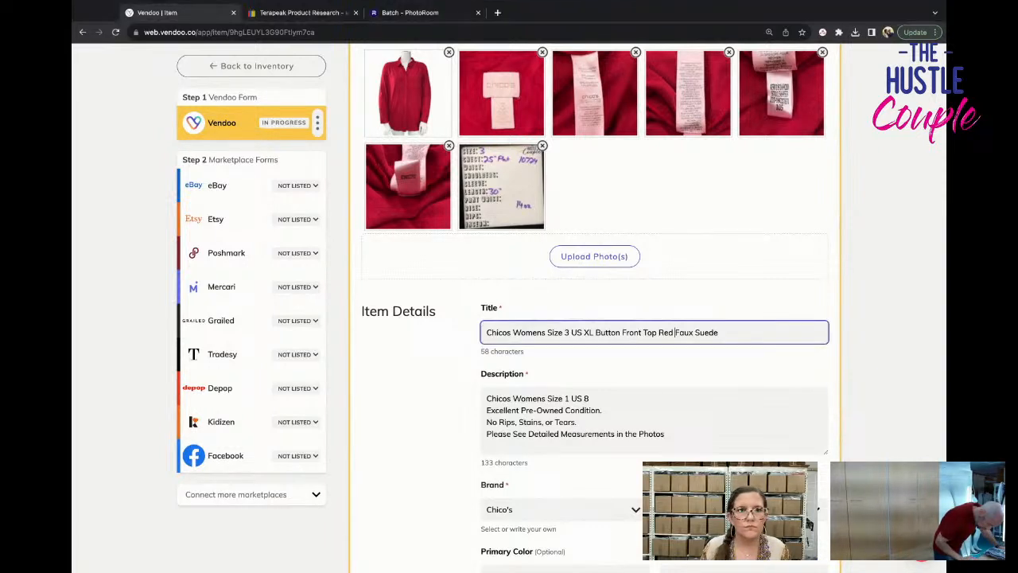
# Switch to PhotoRoom, leave the current batch and load the next set of clothing photos into a new batch.
pyautogui.click(411, 13)
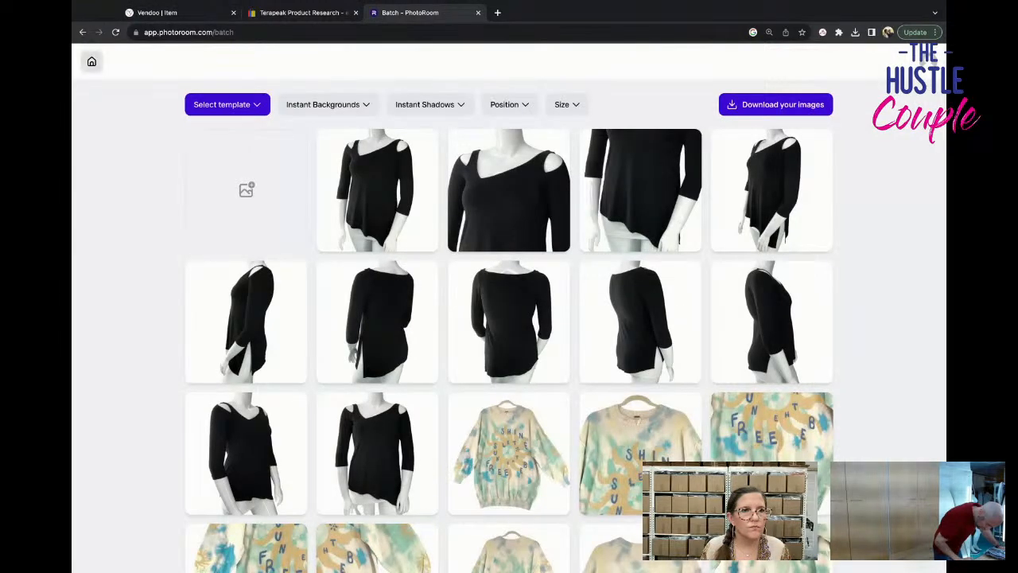
pyautogui.click(92, 61)
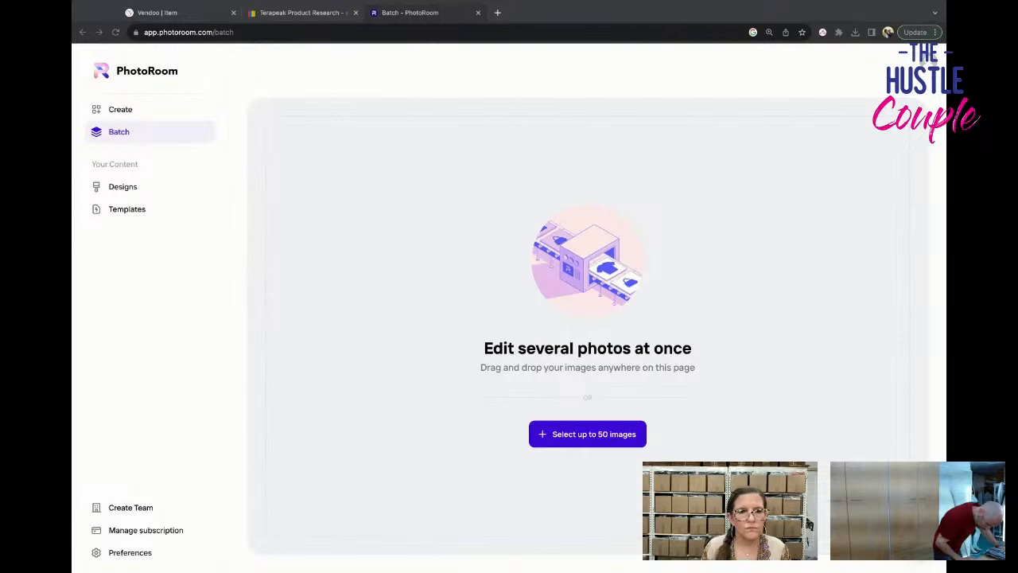
pyautogui.moveTo(587, 398); pyautogui.dragTo(509, 318)
pyautogui.scroll(-5, 387, 342)
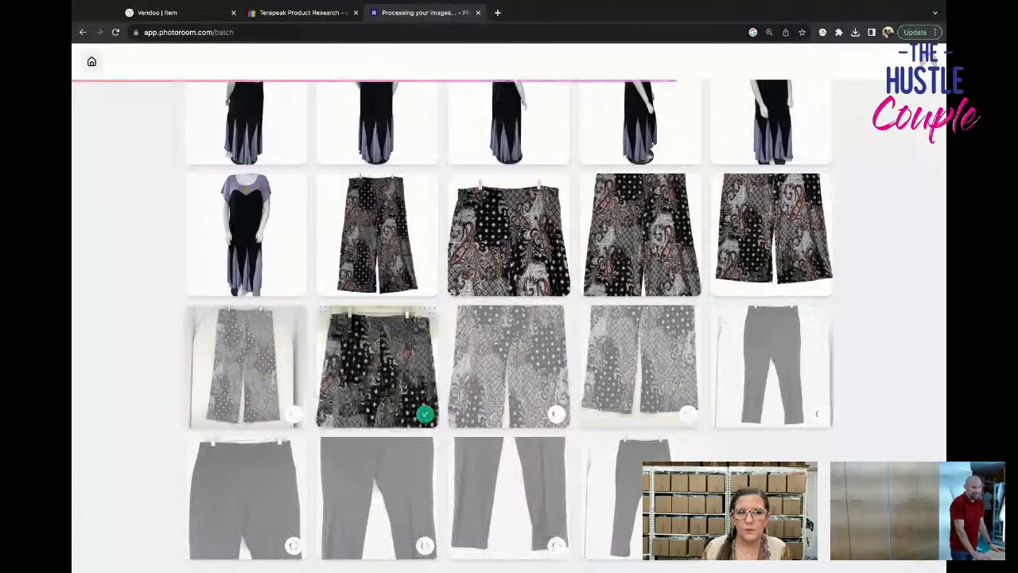
# Look through the processed clothing photos in the PhotoRoom batch and download all the images.
pyautogui.scroll(1, 509, 319)
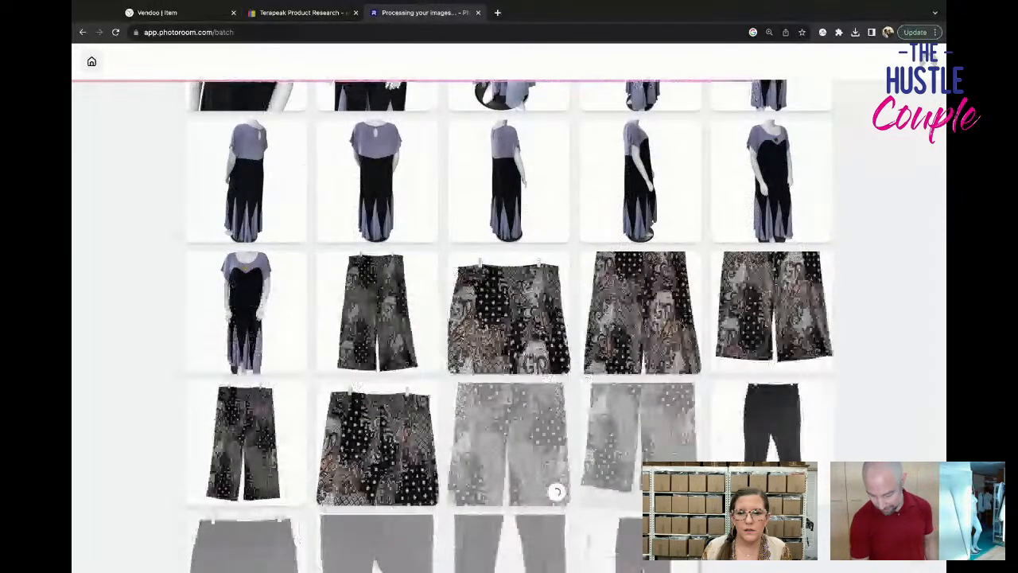
pyautogui.scroll(-1, 509, 318)
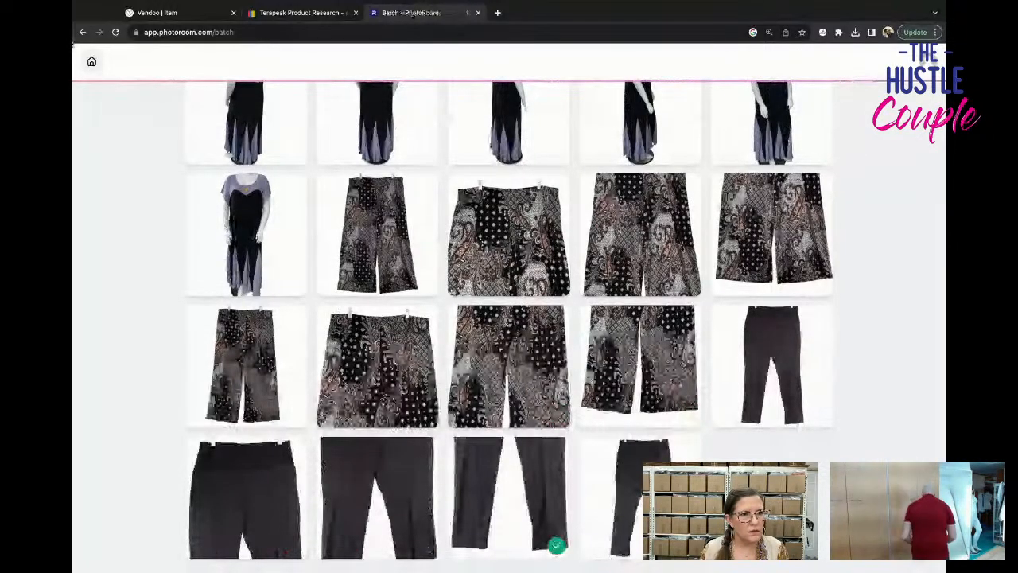
pyautogui.scroll(4, 509, 318)
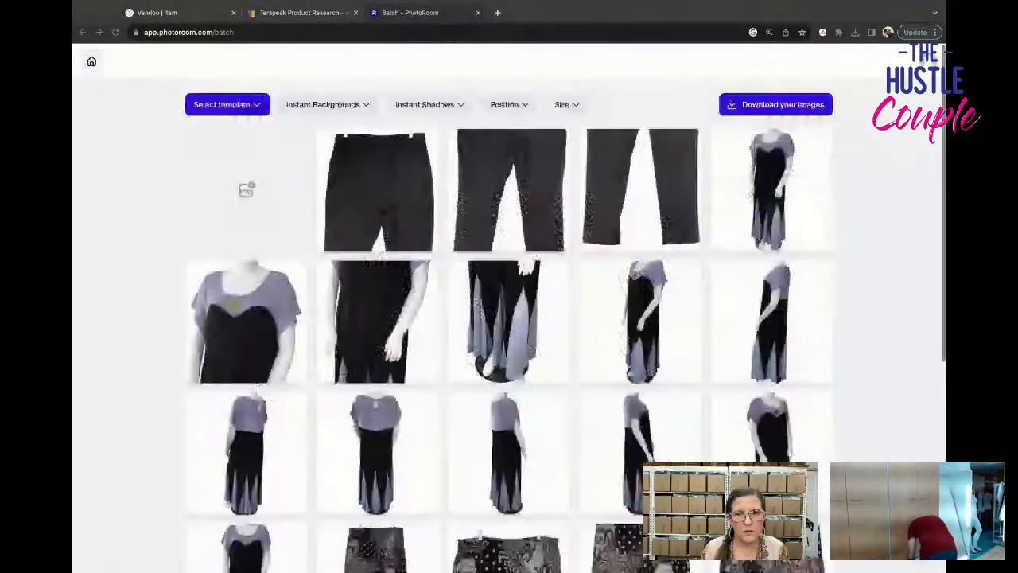
pyautogui.click(779, 104)
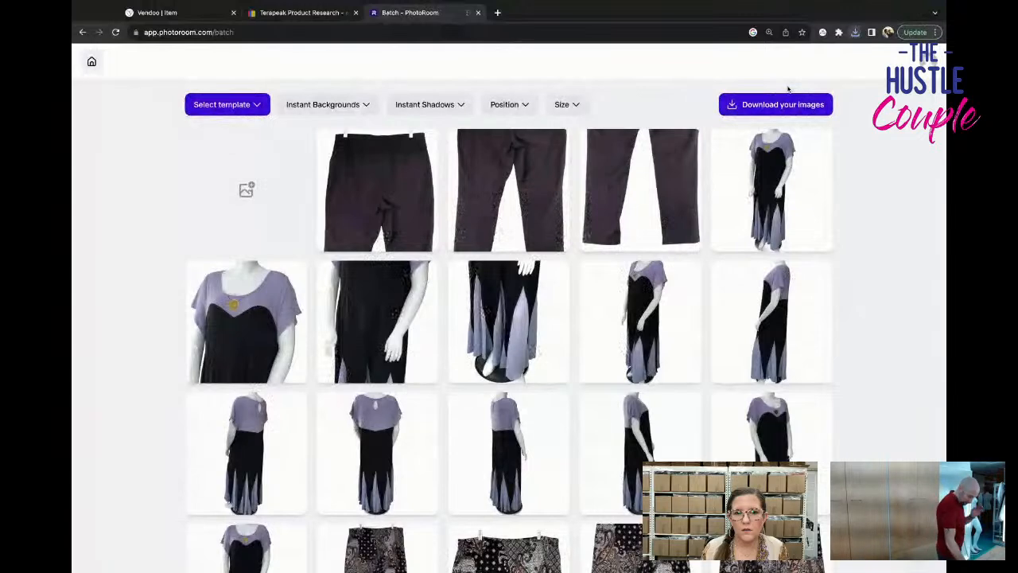
pyautogui.scroll(-1, 673, 246)
pyautogui.scroll(-3, 674, 246)
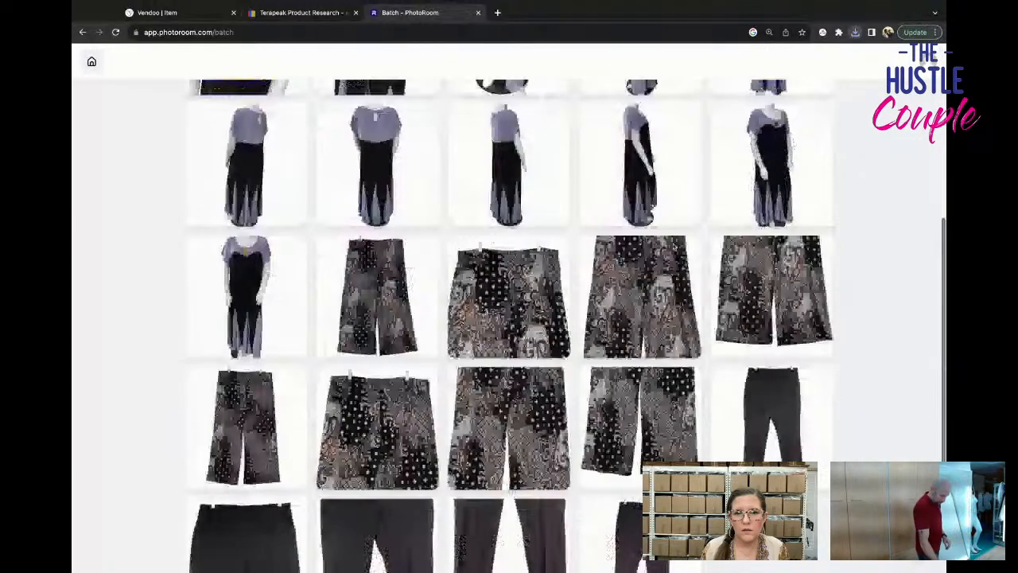
pyautogui.scroll(3, 673, 246)
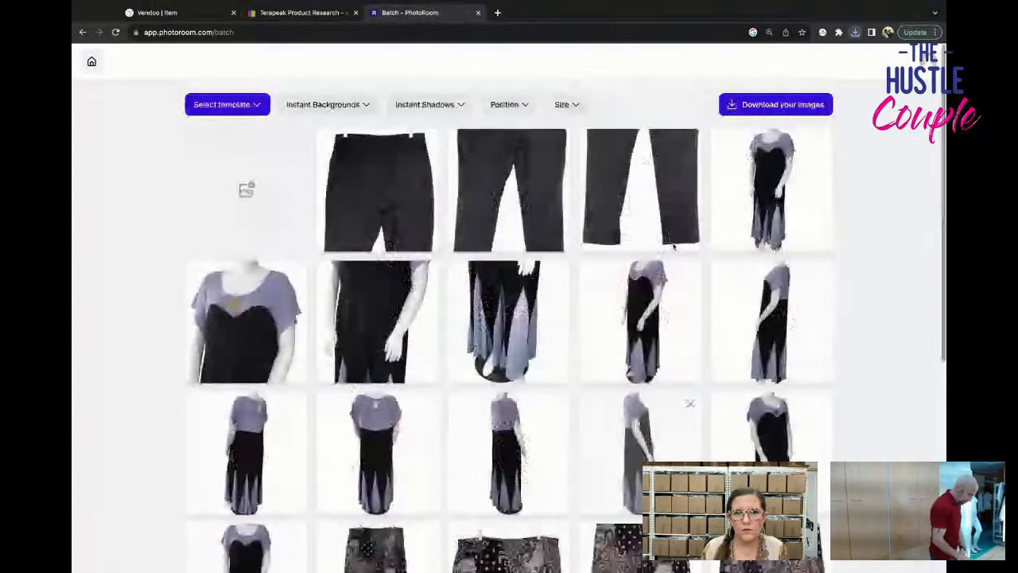
pyautogui.scroll(-3, 674, 245)
pyautogui.scroll(-1, 690, 102)
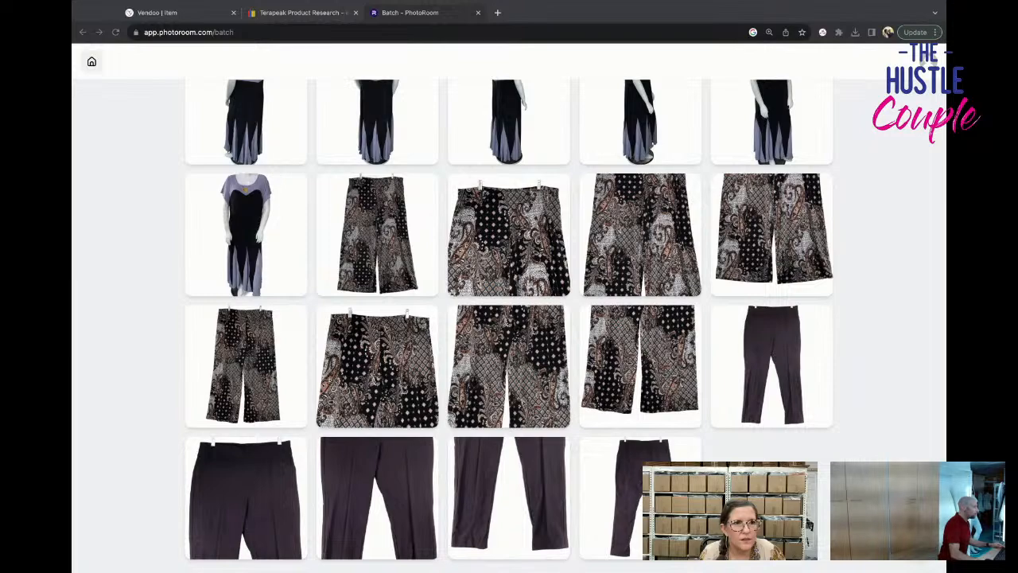
# Switch to Vendoo, save the red Chicos top draft and return to the inventory.
pyautogui.click(208, 14)
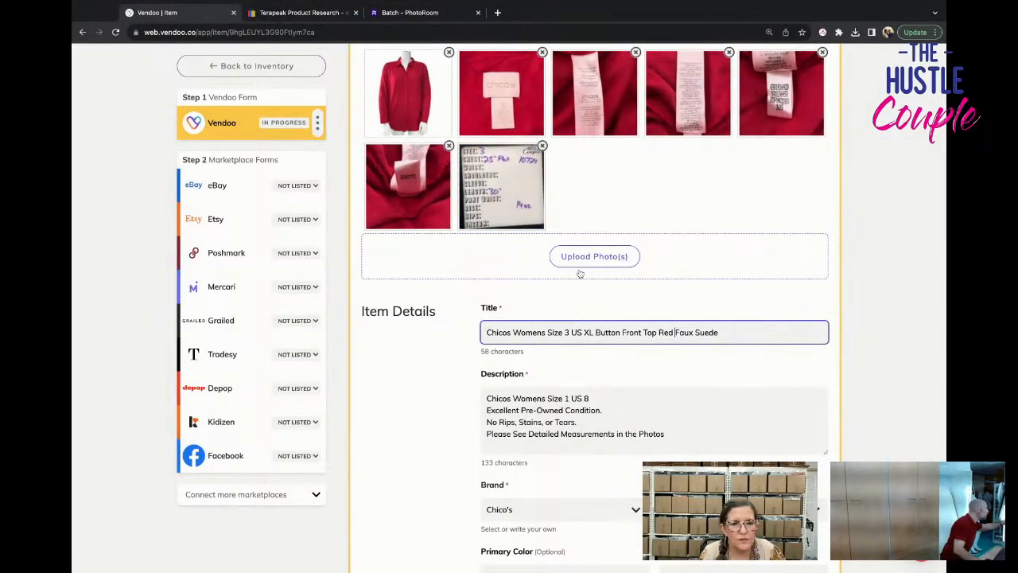
pyautogui.scroll(-15, 579, 273)
pyautogui.click(394, 354)
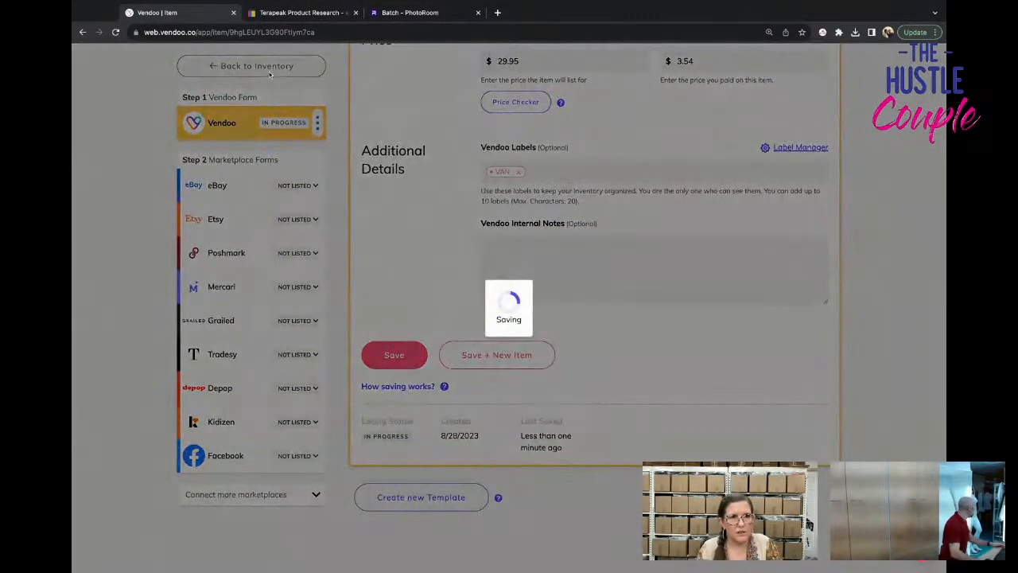
pyautogui.click(269, 72)
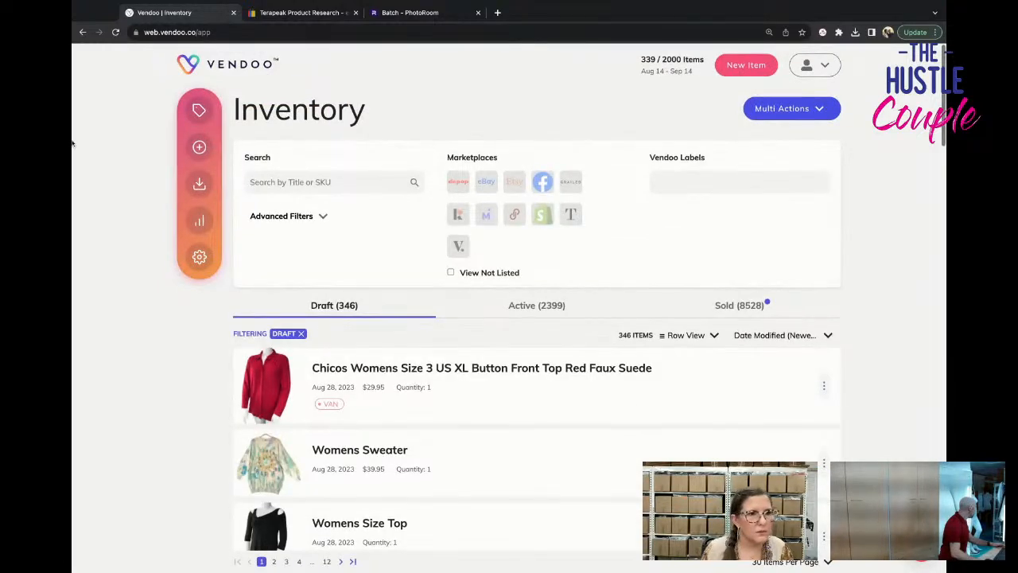
# Start a new item in Vendoo for the dark Chicos pants.
pyautogui.click(72, 143)
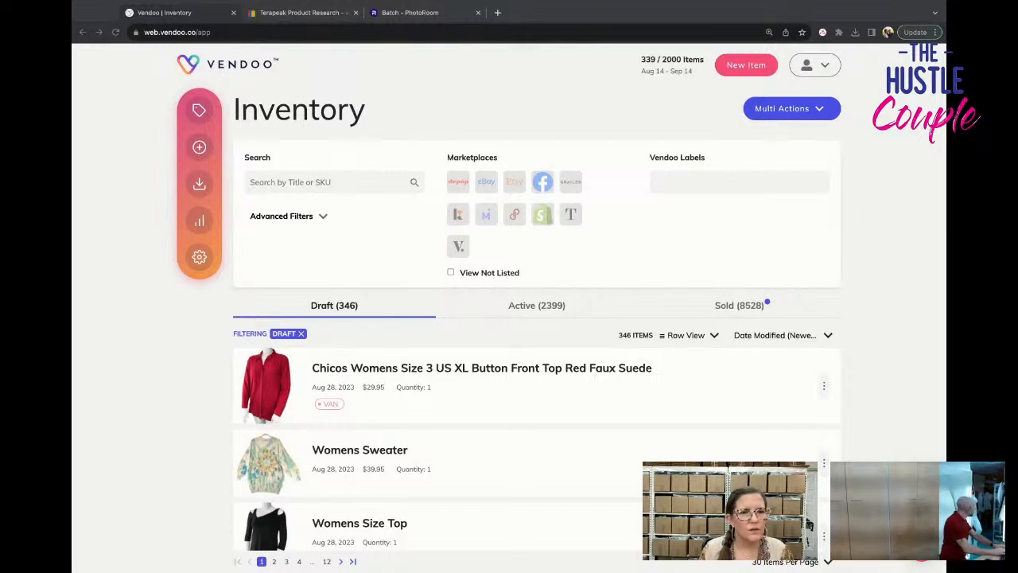
pyautogui.click(199, 147)
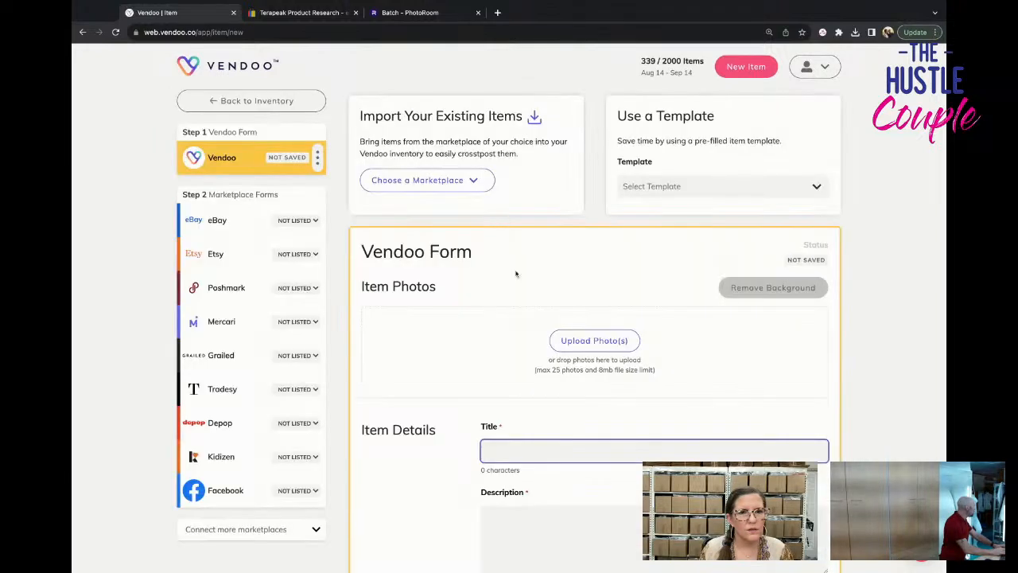
pyautogui.click(665, 188)
pyautogui.write('chic')
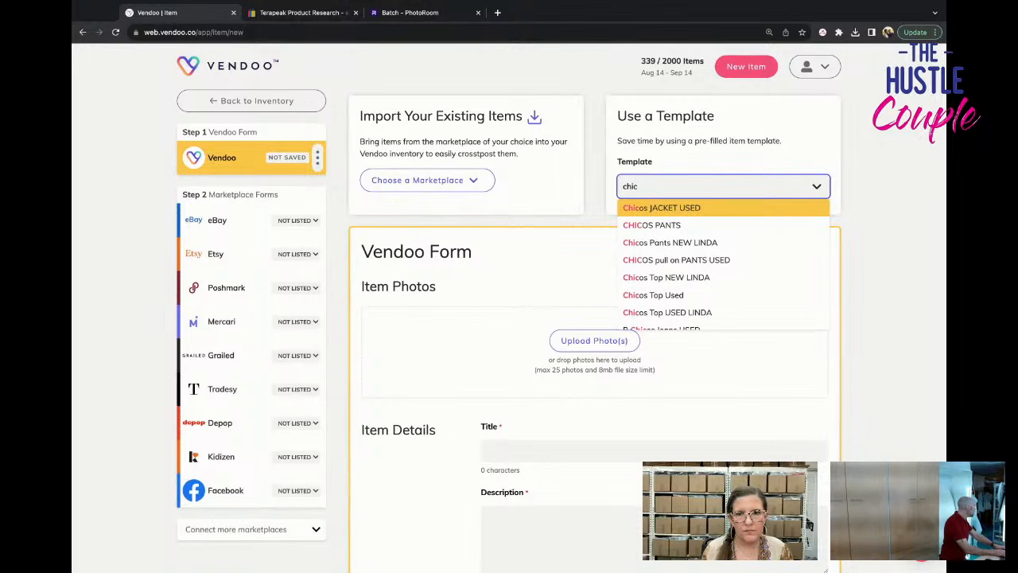
pyautogui.scroll(-2, 735, 294)
pyautogui.scroll(-2, 736, 294)
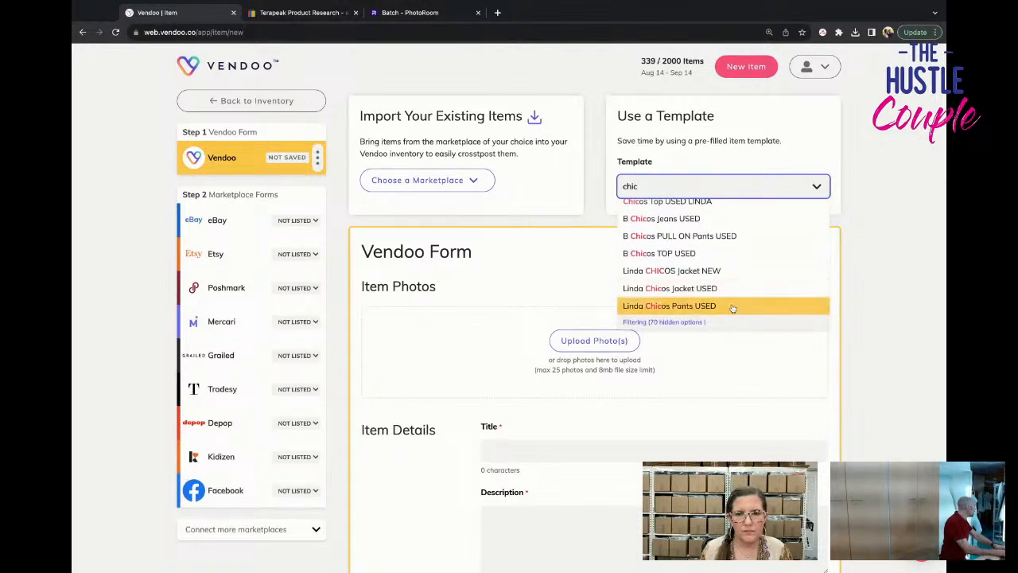
pyautogui.click(732, 304)
pyautogui.click(617, 256)
# Apply the CHICOS PANTS template to the new item and add the eight edited photos of the dark pants.
pyautogui.click(684, 190)
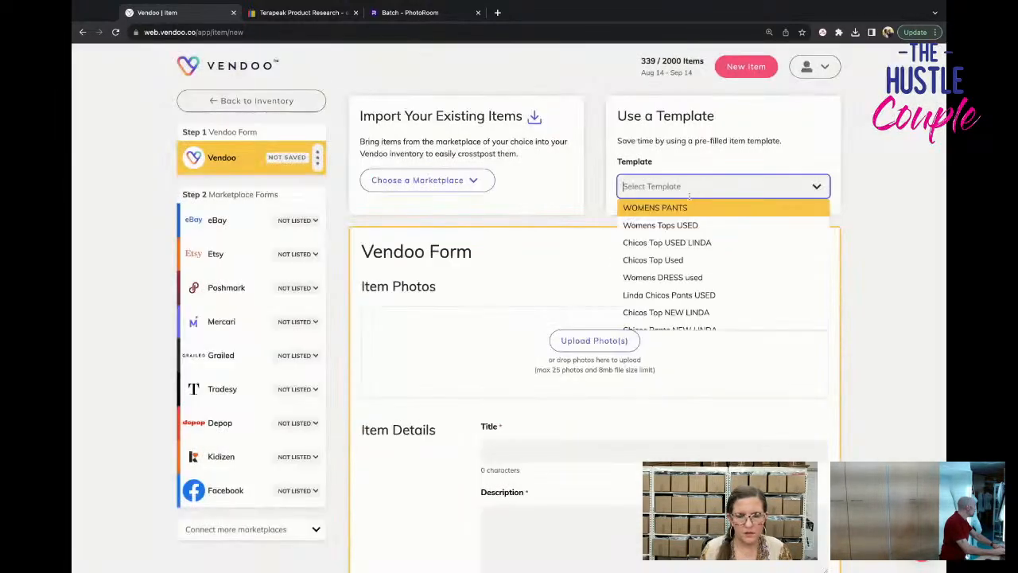
pyautogui.write('chico')
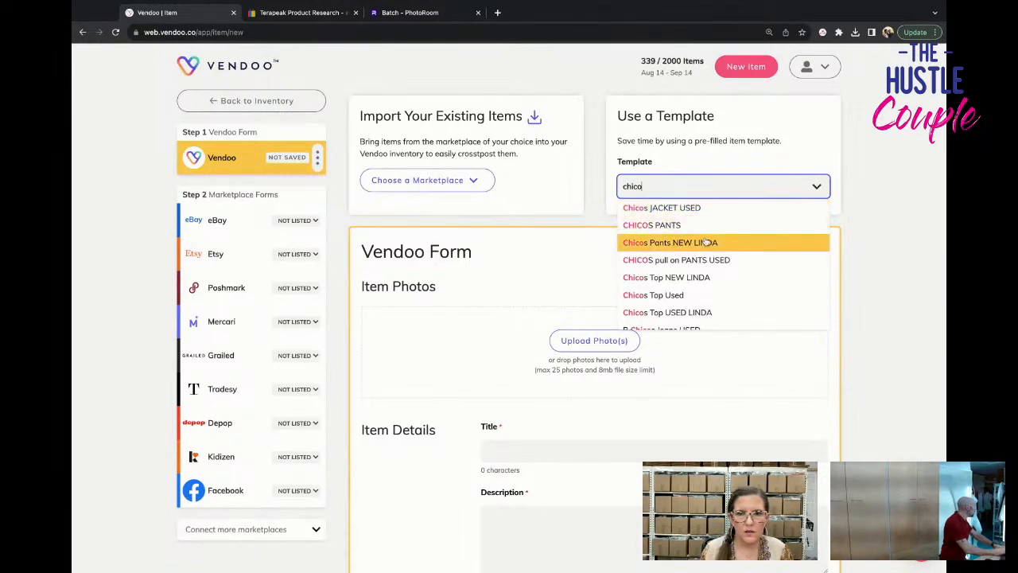
pyautogui.click(644, 225)
pyautogui.click(509, 352)
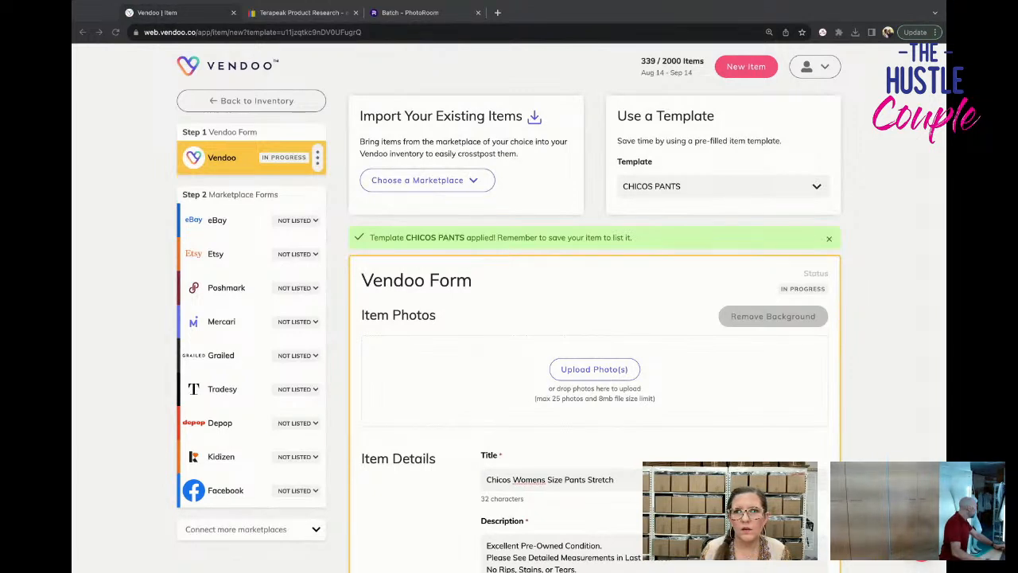
pyautogui.moveTo(684, 350); pyautogui.dragTo(620, 370)
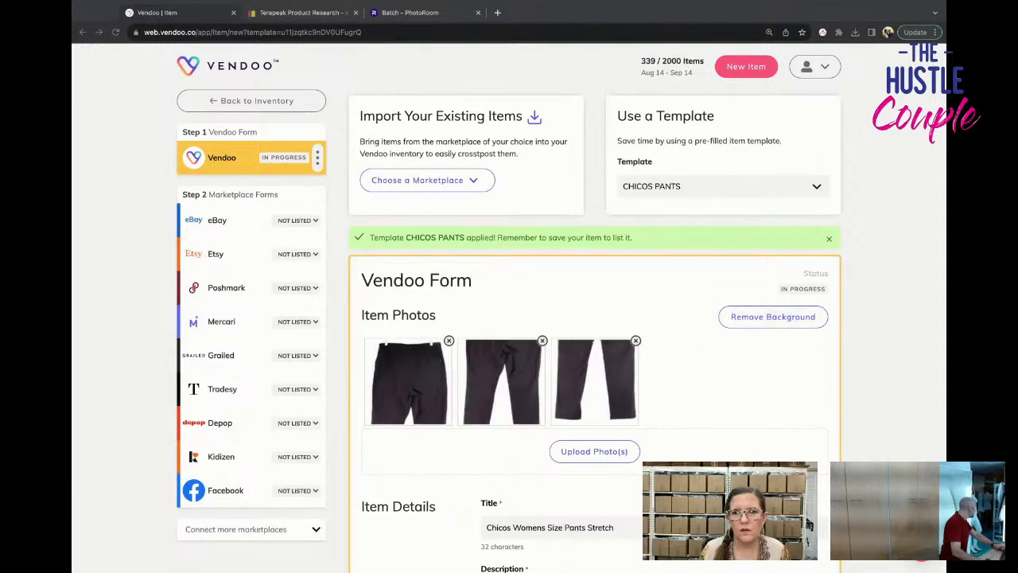
pyautogui.moveTo(827, 446); pyautogui.dragTo(710, 446)
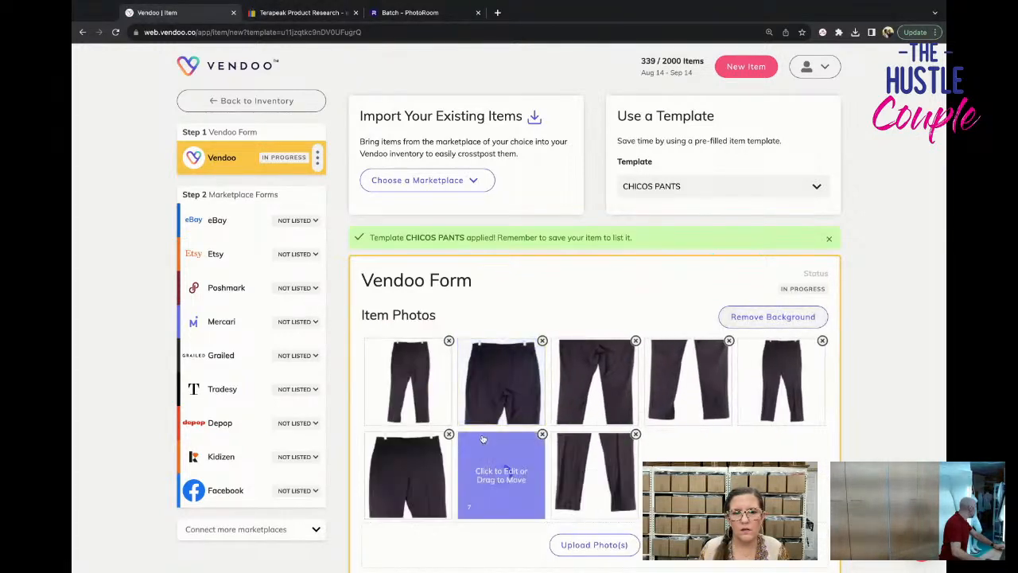
# Set the pants' cost of goods to $3.54.
pyautogui.scroll(-5, 509, 470)
pyautogui.scroll(-10, 678, 333)
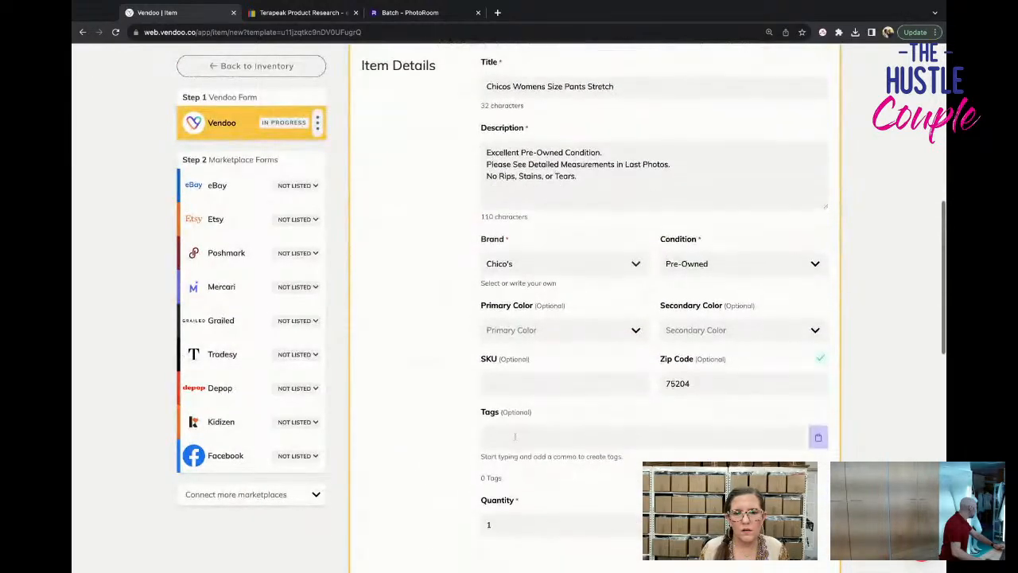
pyautogui.click(692, 291)
pyautogui.doubleClick(692, 291)
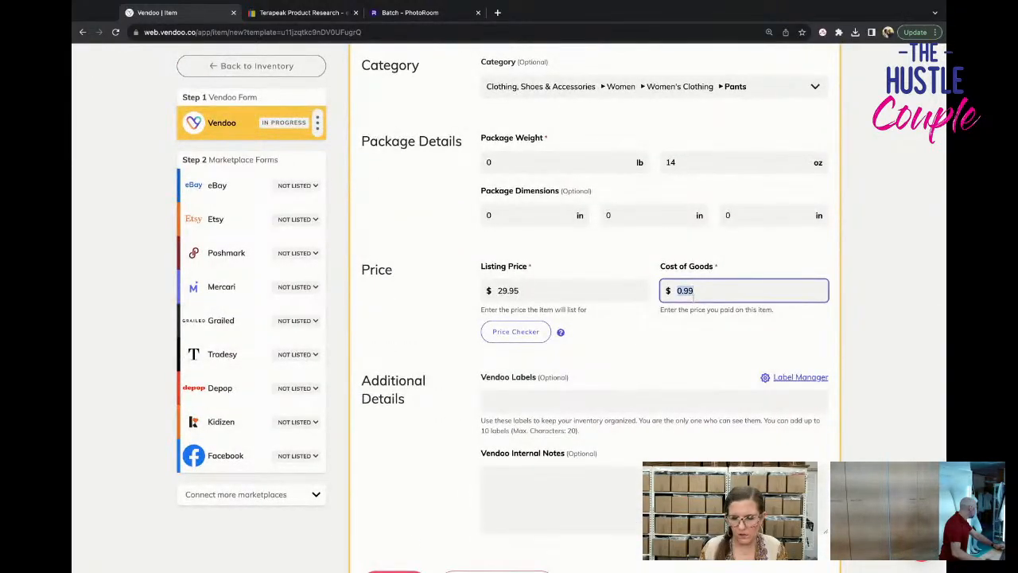
pyautogui.write('3.')
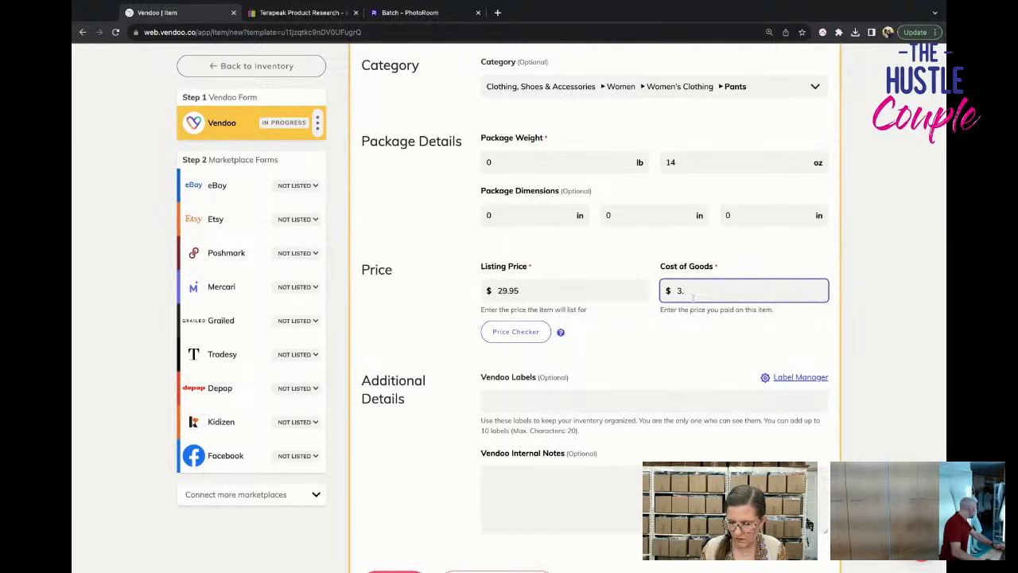
pyautogui.press('BackSpace')
pyautogui.write('55')
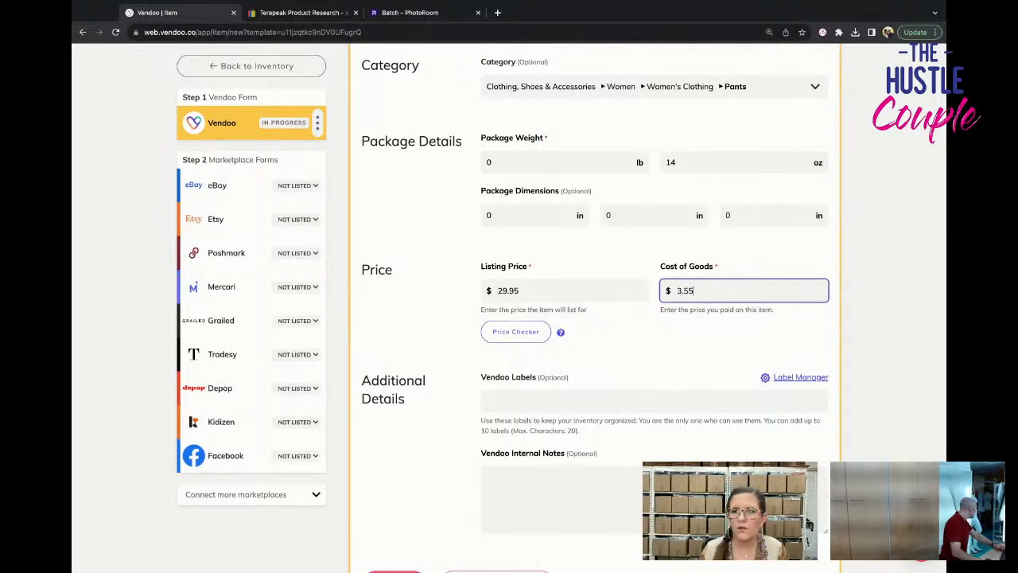
pyautogui.press('BackSpace')
pyautogui.write('4')
pyautogui.click(620, 362)
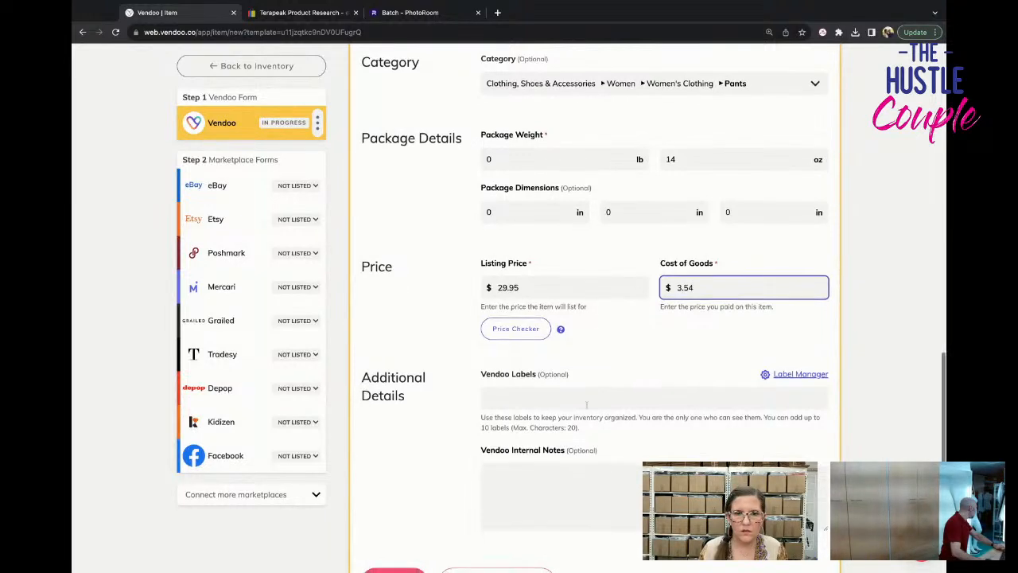
# Save the Chicos pants draft and return to the inventory.
pyautogui.scroll(-3, 557, 381)
pyautogui.click(394, 355)
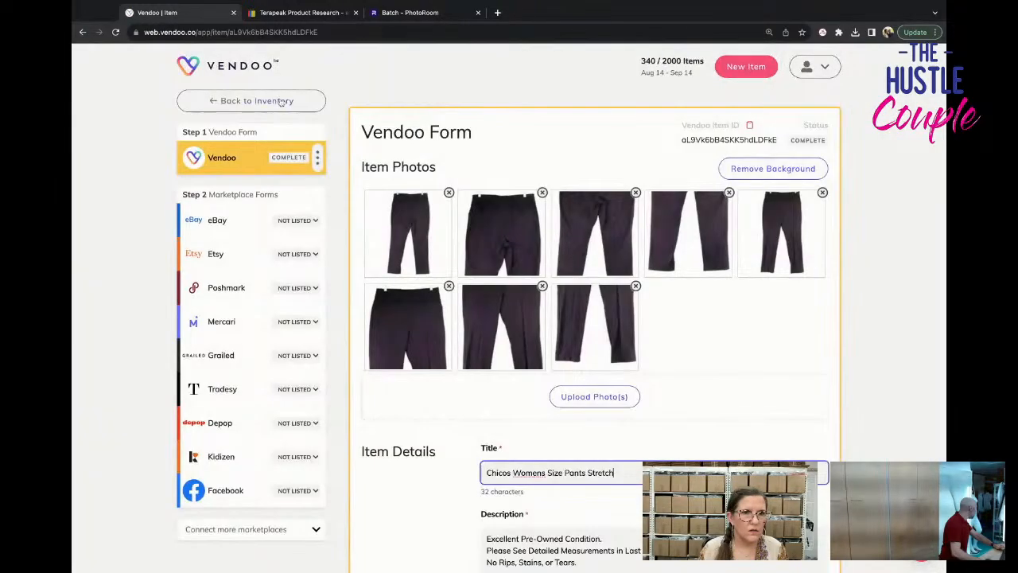
pyautogui.click(279, 101)
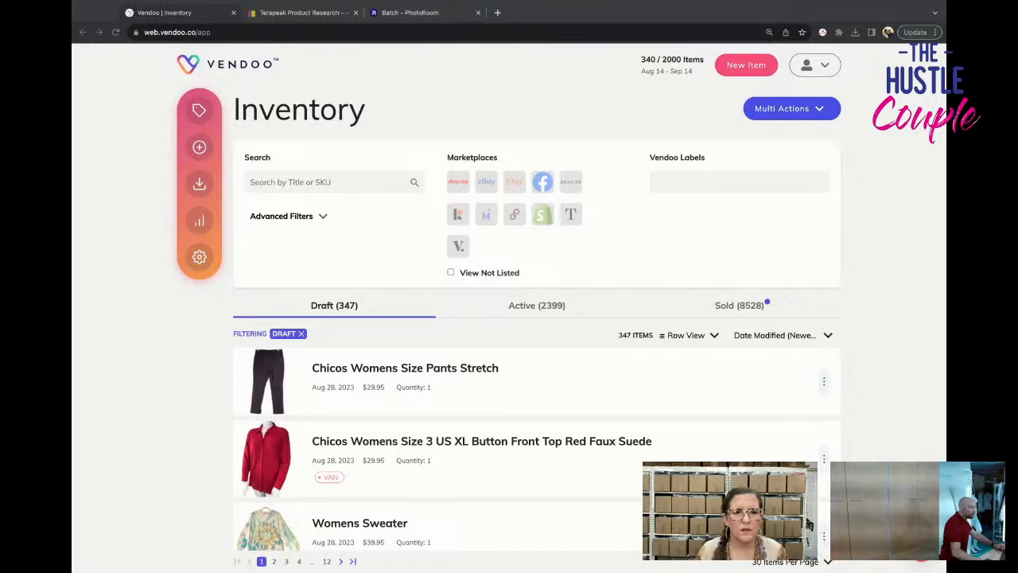
# Start another new item and apply the Womens DRESS used template.
pyautogui.click(177, 266)
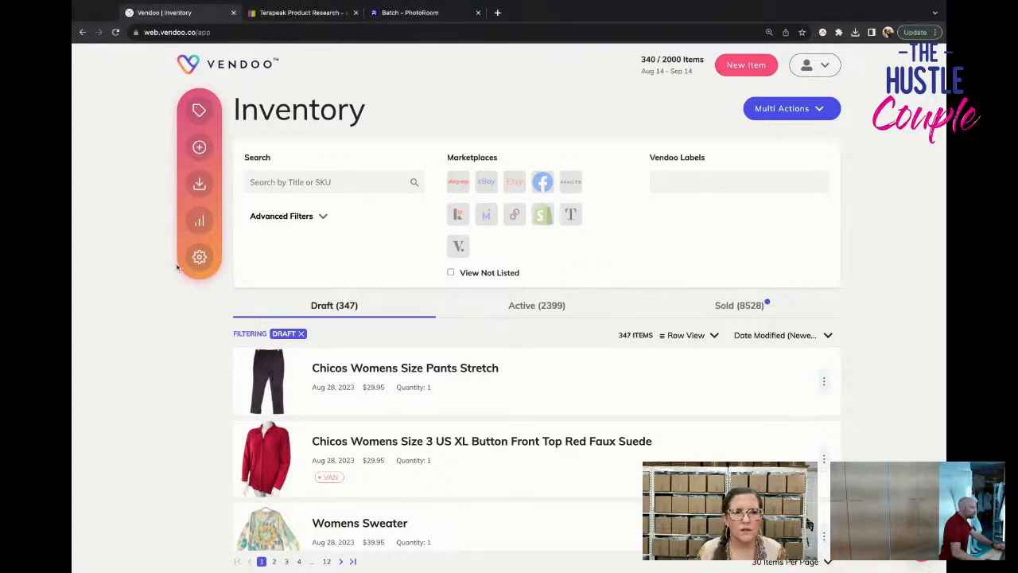
pyautogui.click(199, 148)
pyautogui.click(680, 186)
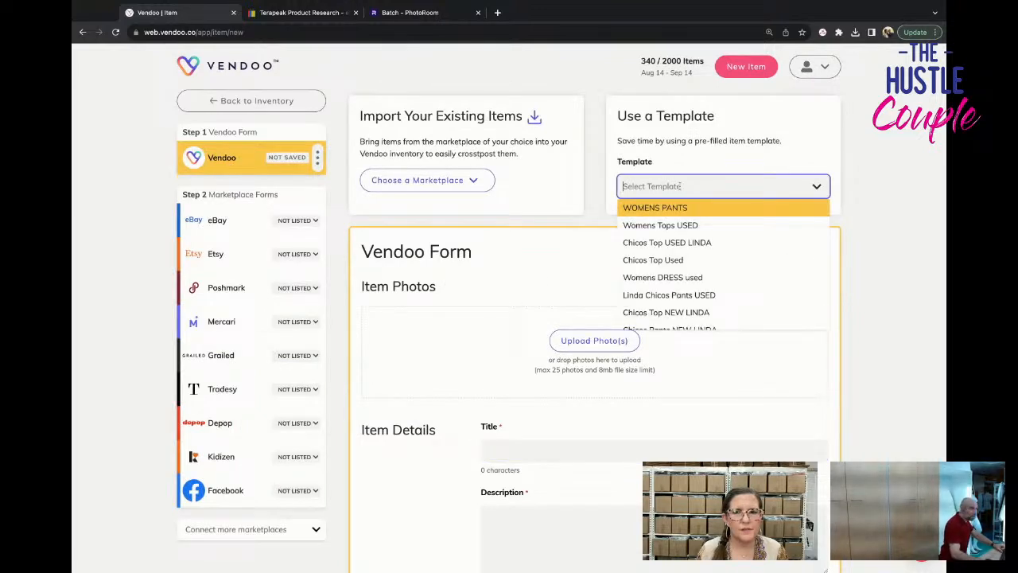
pyautogui.write('dress')
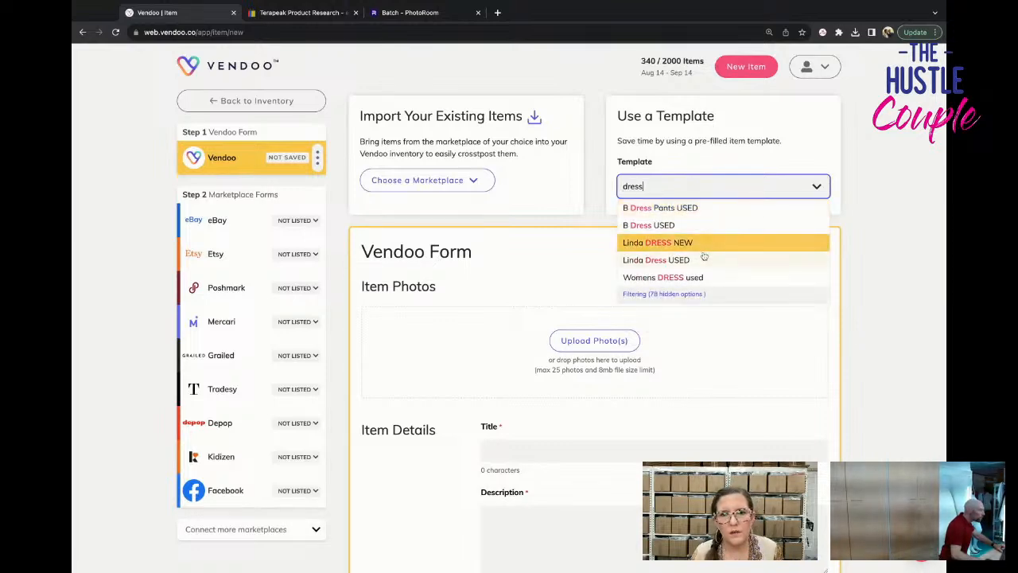
pyautogui.click(676, 277)
pyautogui.click(509, 353)
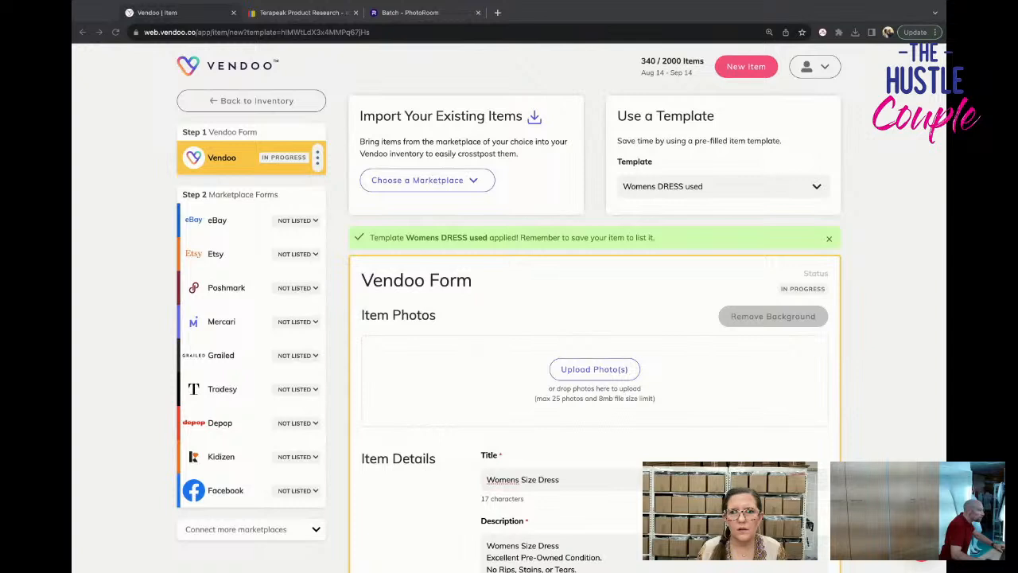
# Add the eleven edited photos of the purple and black dress plus its two label photos and measurement card.
pyautogui.moveTo(329, 390); pyautogui.dragTo(599, 406)
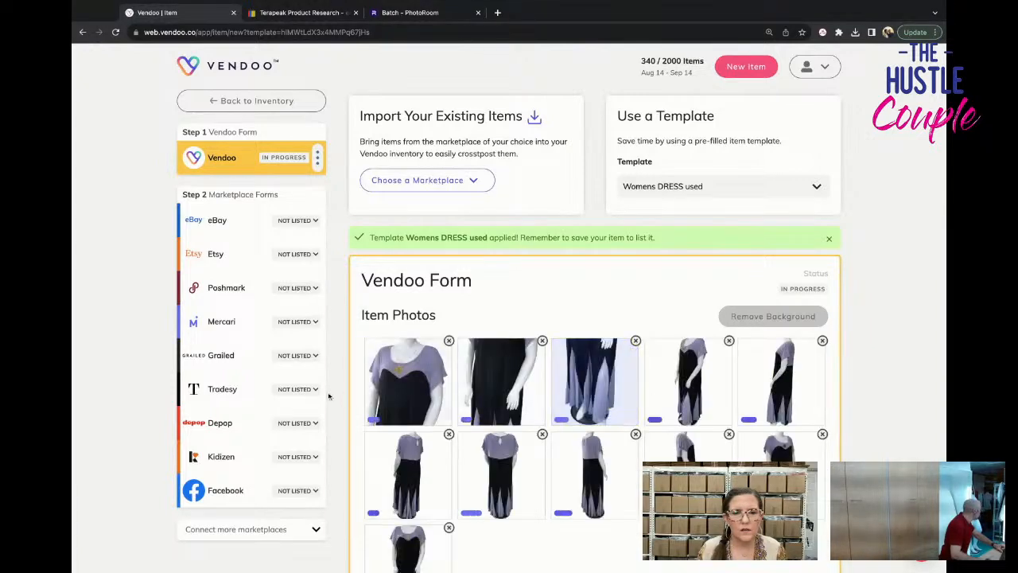
pyautogui.scroll(-5, 328, 396)
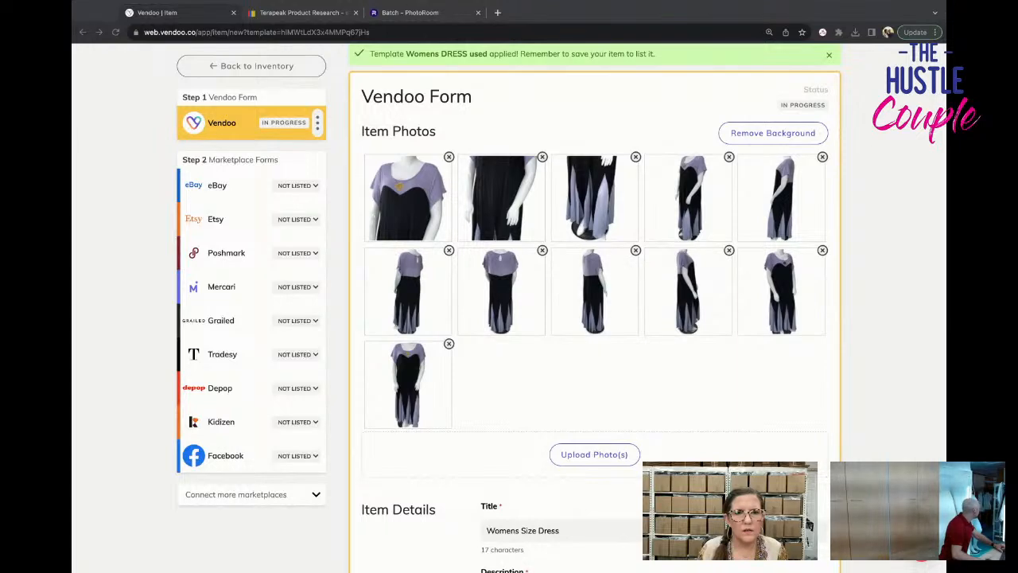
pyautogui.moveTo(875, 382); pyautogui.dragTo(595, 454)
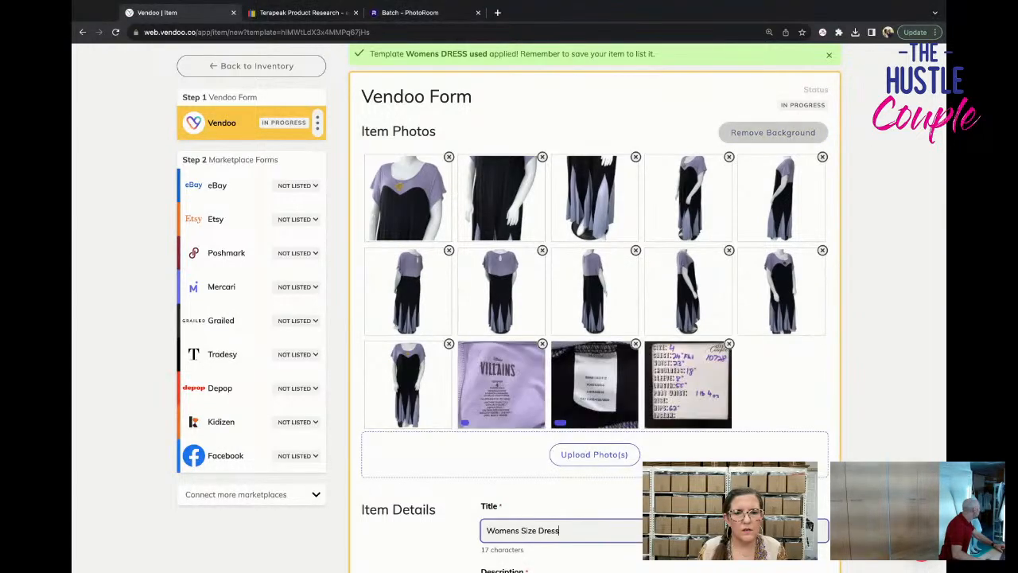
# Set the purple and black dress's cost of goods to $3.54 and save the draft.
pyautogui.scroll(-15, 671, 235)
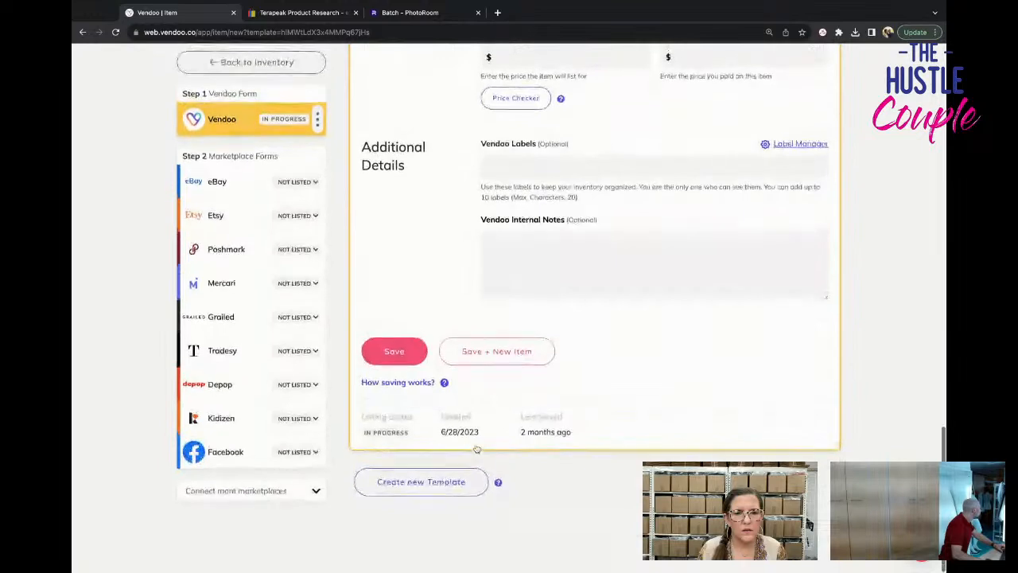
pyautogui.scroll(2, 671, 235)
pyautogui.click(698, 135)
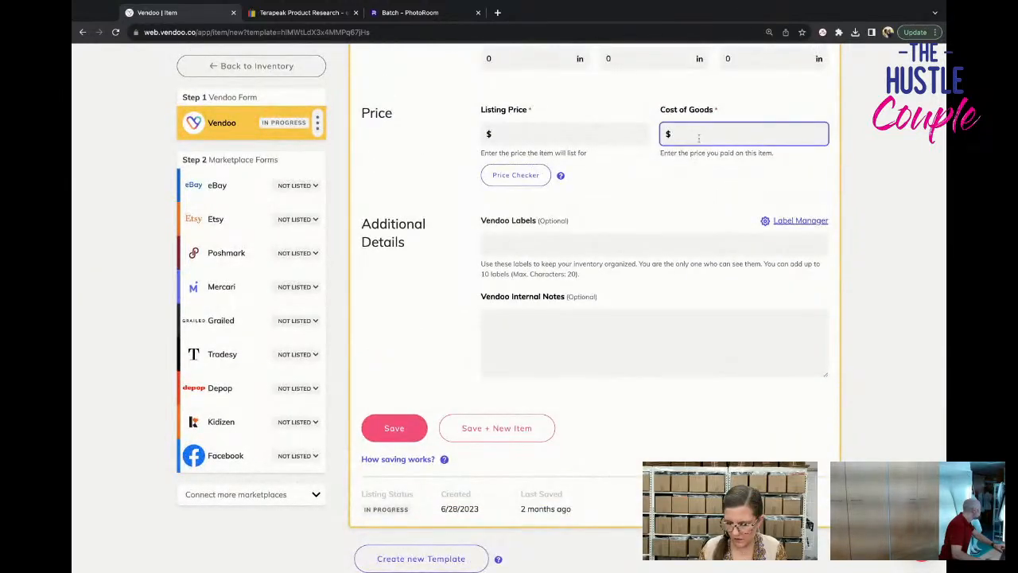
pyautogui.write('3.54')
pyautogui.click(377, 434)
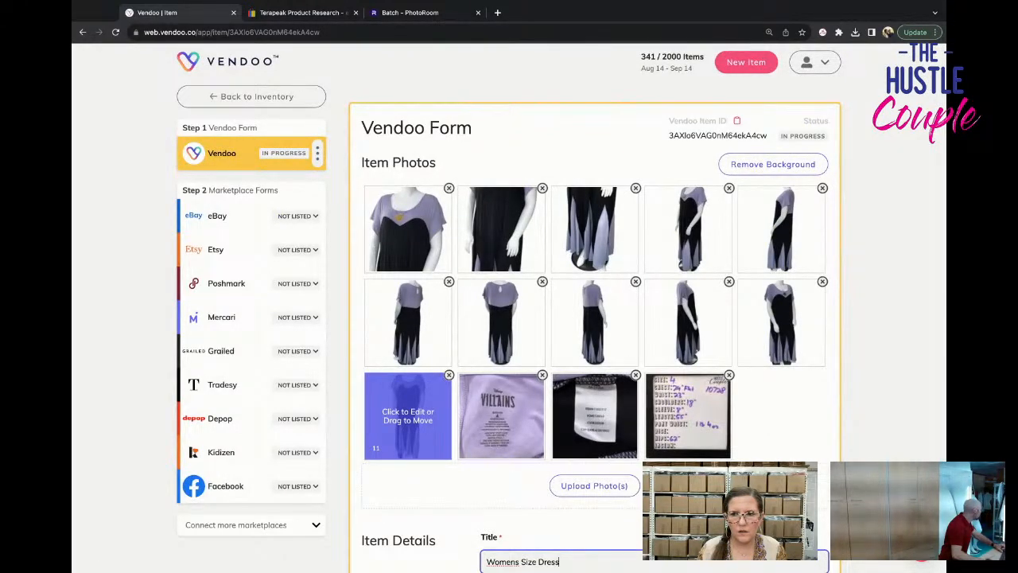
# Return to the inventory and start another new item from the CHICOS PANTS template.
pyautogui.click(226, 104)
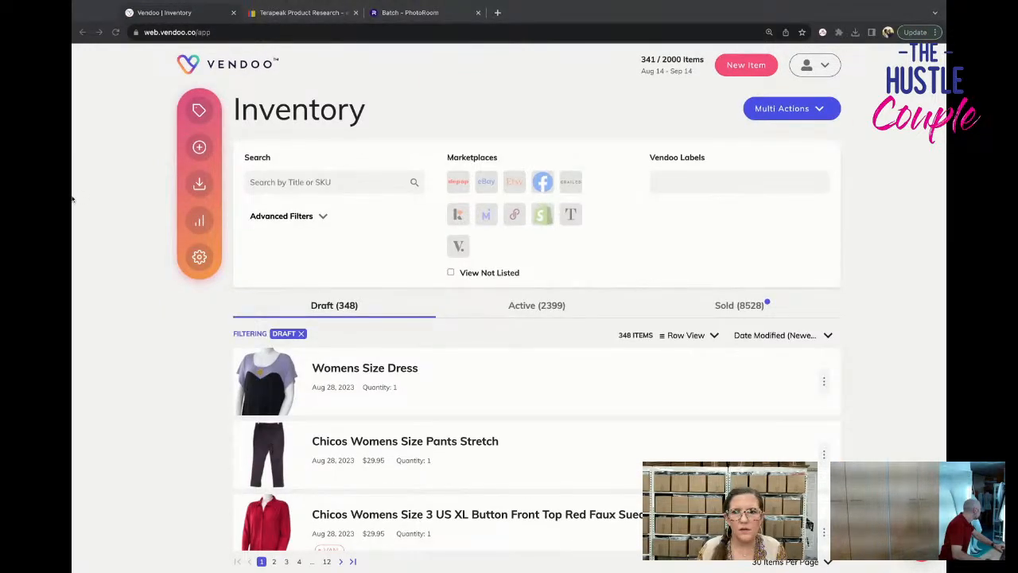
pyautogui.click(199, 147)
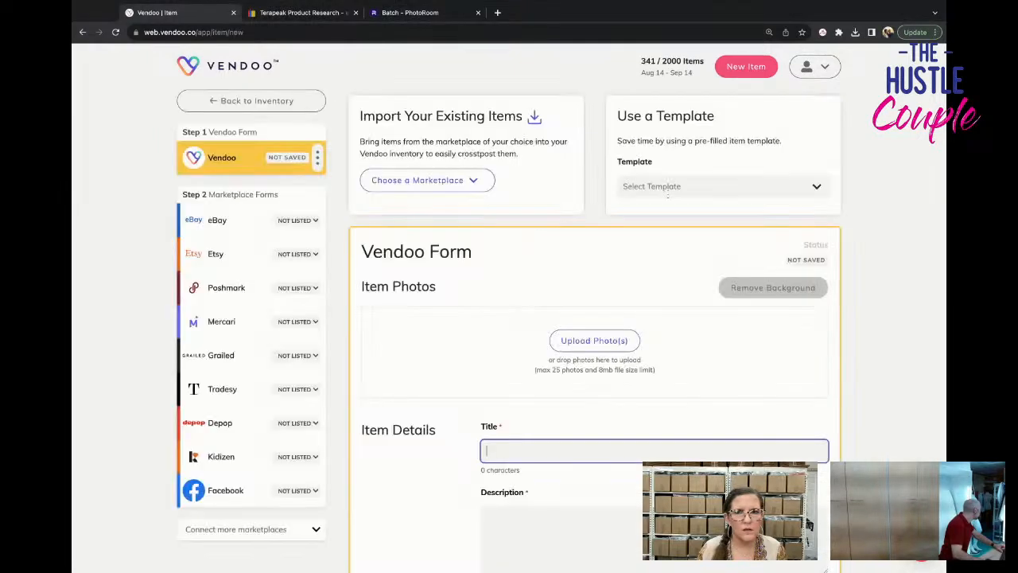
pyautogui.click(674, 186)
pyautogui.write('chico')
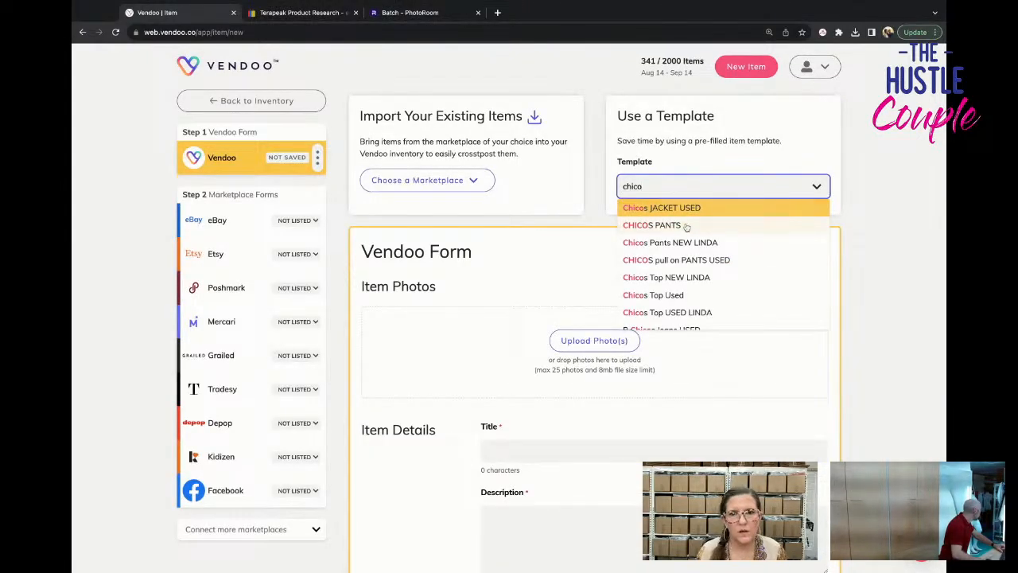
pyautogui.click(651, 225)
# Add the eight edited photos of the black patterned pants plus their three label photos and measurement card.
pyautogui.click(547, 356)
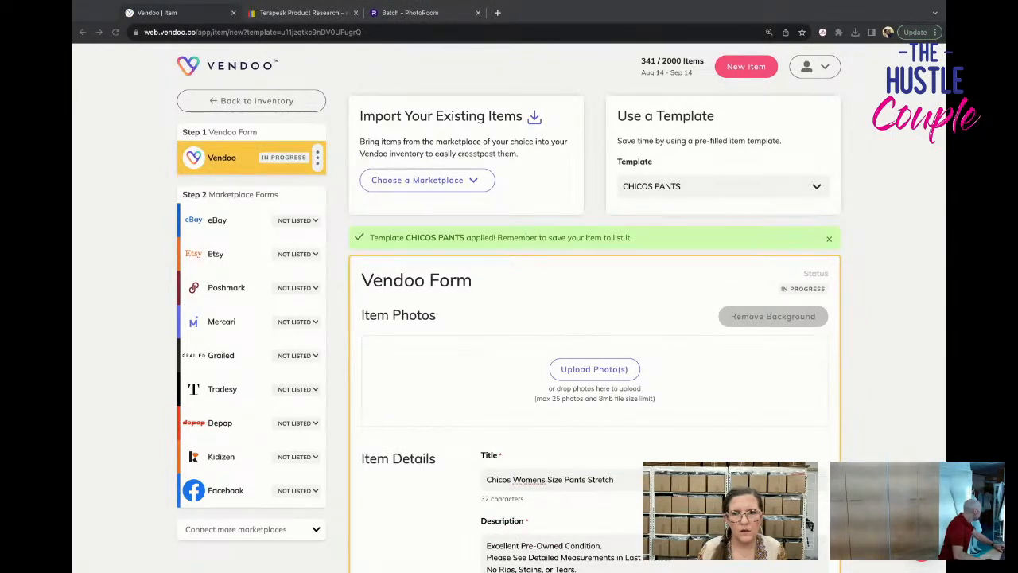
pyautogui.moveTo(827, 382); pyautogui.dragTo(594, 382)
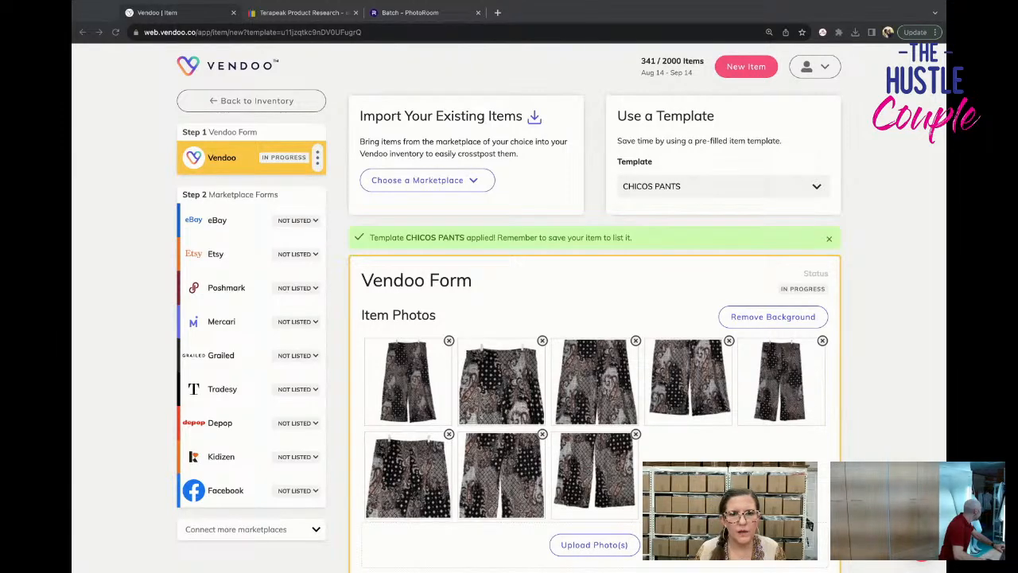
pyautogui.scroll(-3, 560, 307)
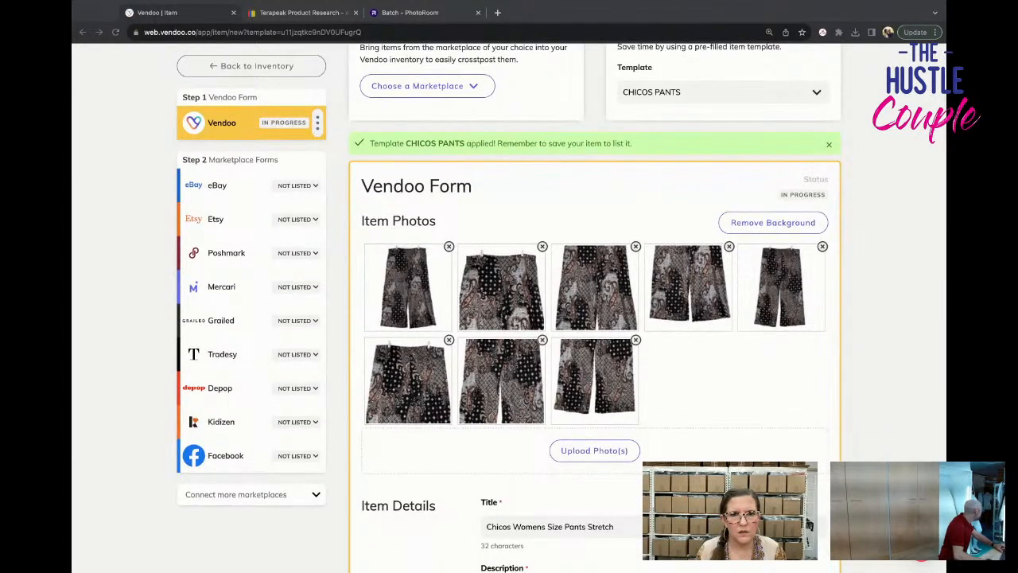
pyautogui.moveTo(595, 450); pyautogui.dragTo(595, 450)
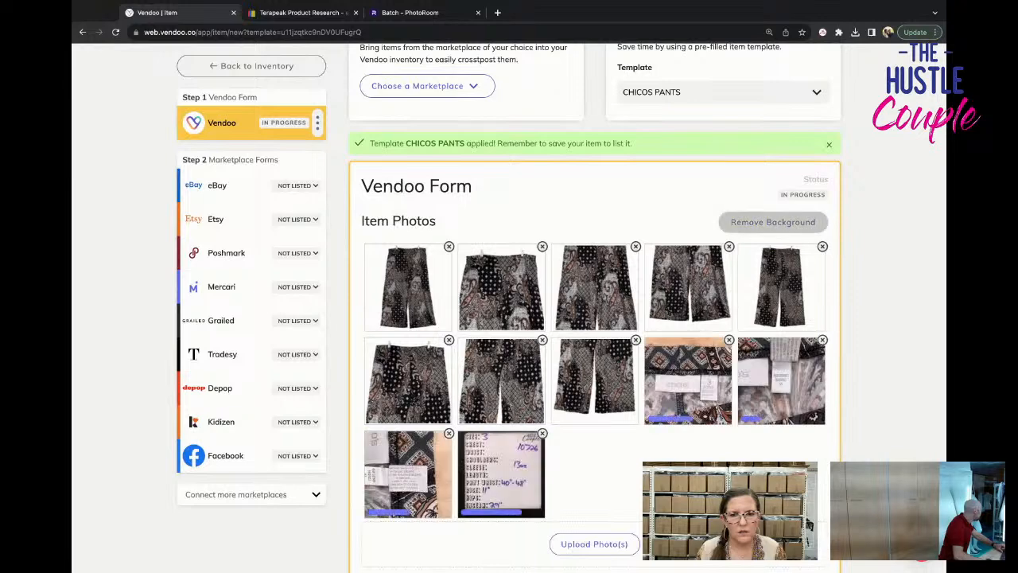
# Set the patterned pants' cost of goods to $3.54 and save the draft.
pyautogui.scroll(-5, 708, 427)
pyautogui.click(708, 428)
pyautogui.scroll(-10, 708, 428)
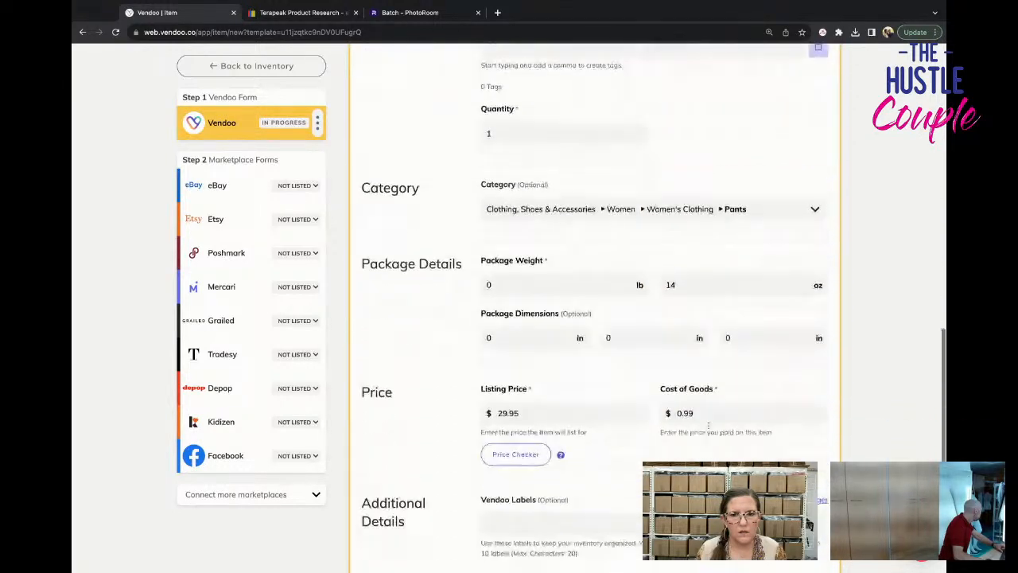
pyautogui.click(706, 338)
pyautogui.write('3.54')
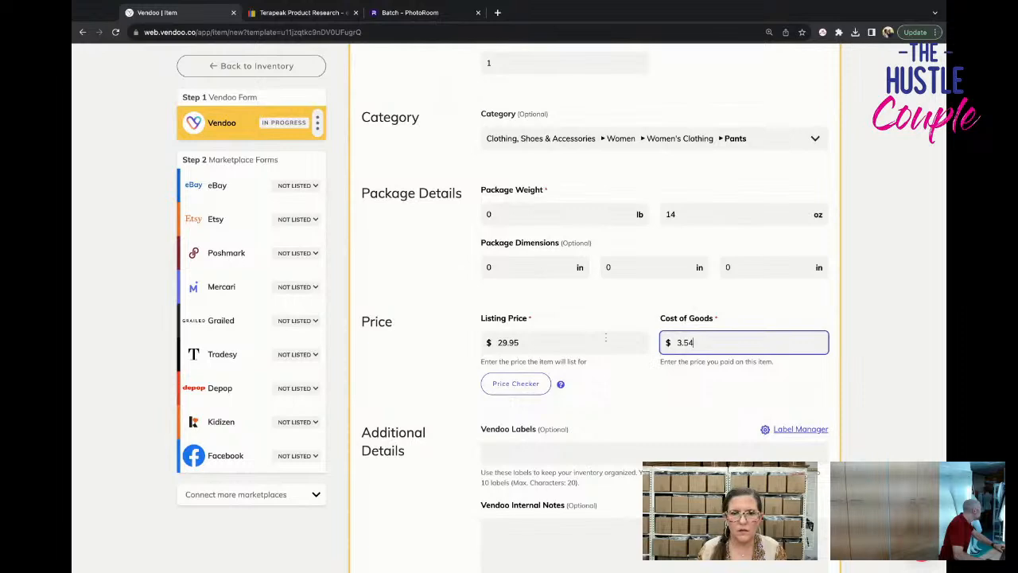
pyautogui.scroll(-5, 606, 337)
pyautogui.click(393, 353)
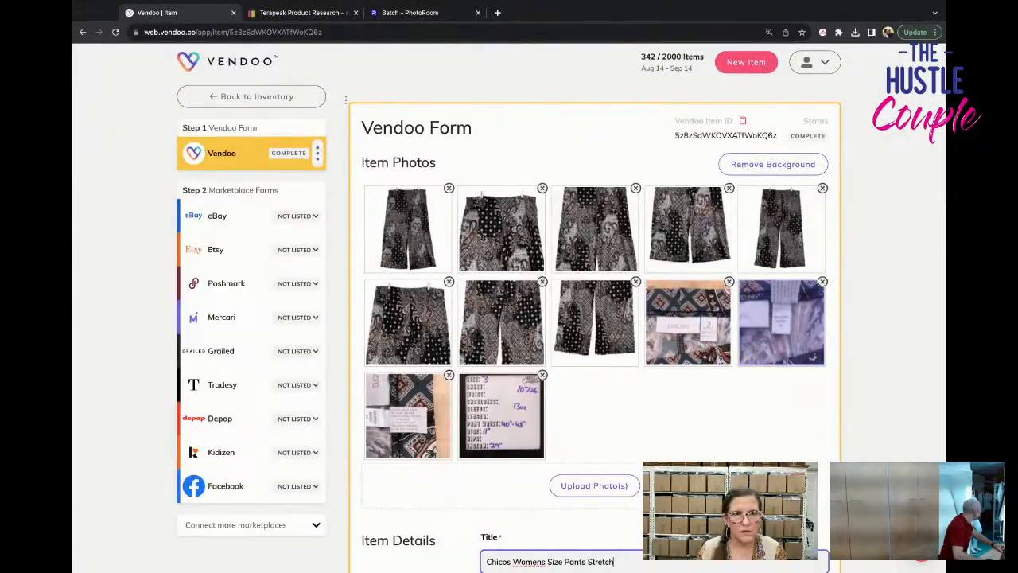
# Return to the inventory and look through the list of draft items.
pyautogui.click(284, 99)
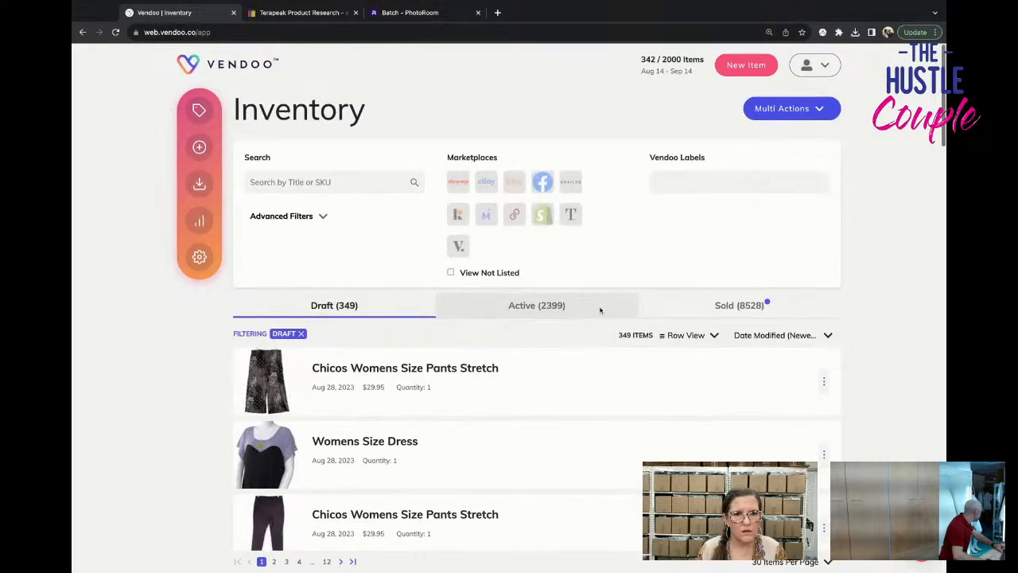
pyautogui.scroll(-4, 597, 310)
pyautogui.scroll(-3, 597, 310)
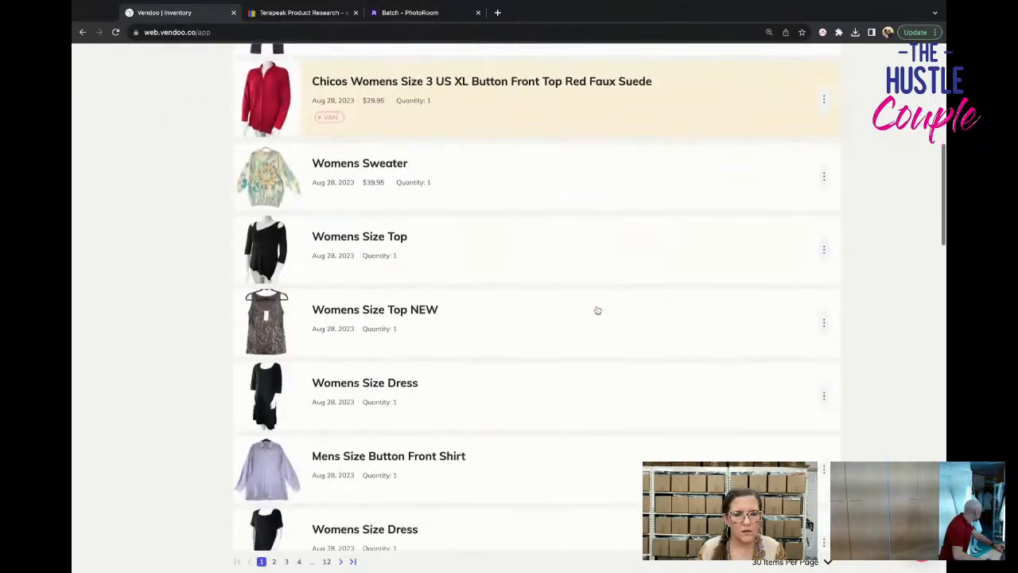
pyautogui.scroll(-4, 597, 310)
pyautogui.scroll(-3, 598, 310)
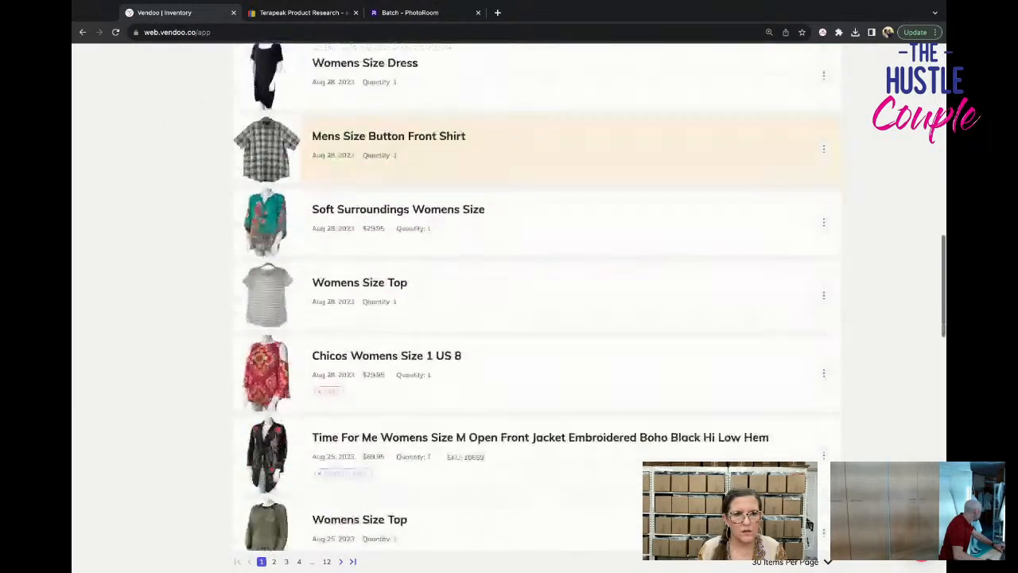
pyautogui.scroll(-3, 597, 310)
pyautogui.scroll(10, 597, 310)
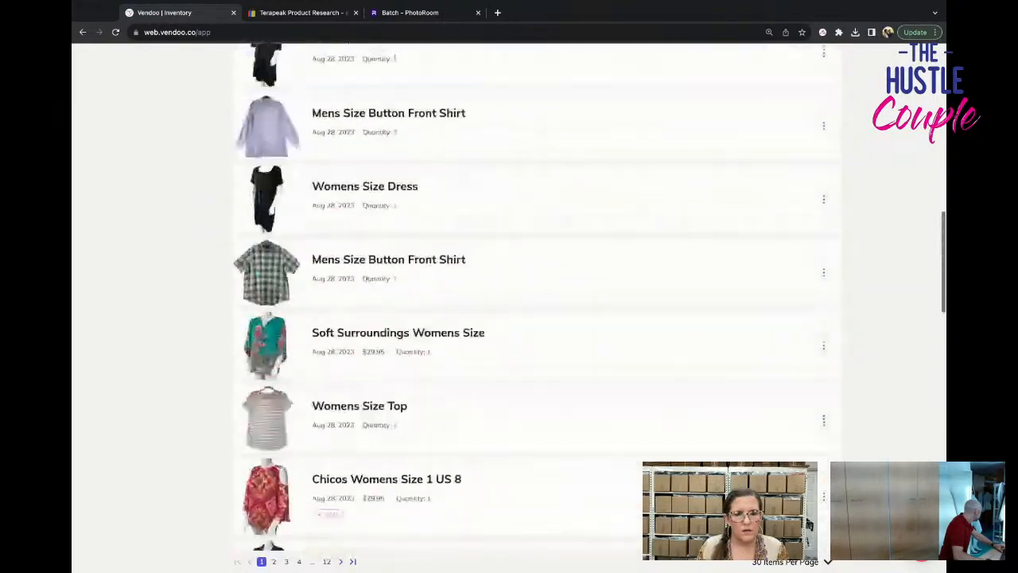
pyautogui.scroll(2, 597, 310)
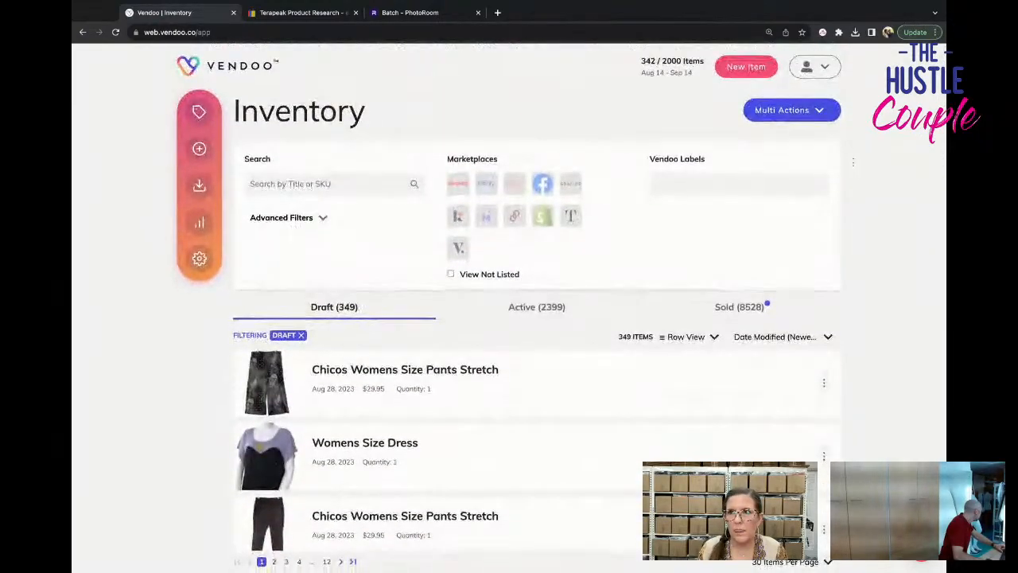